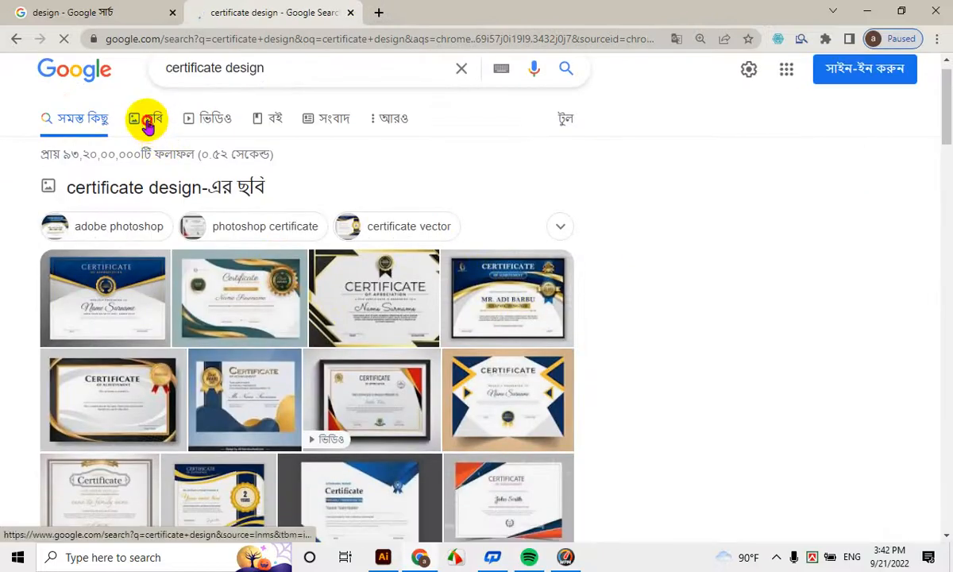
Show the image results for "certificate design" and examine the certificate templates for layout, border, badge and color ideas
click(147, 126)
scroll(455, 298, down, 2)
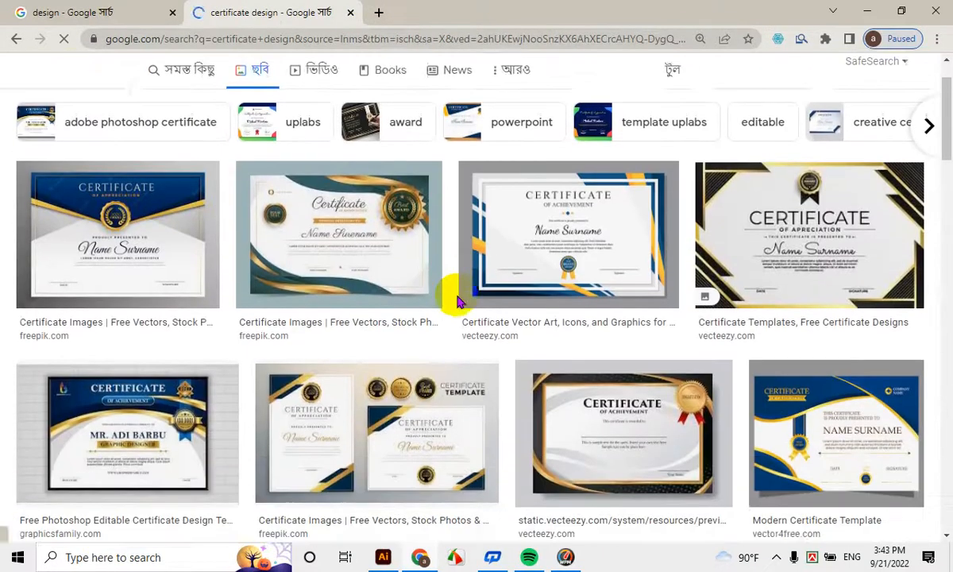
scroll(456, 298, down, 2)
scroll(464, 420, up, 4)
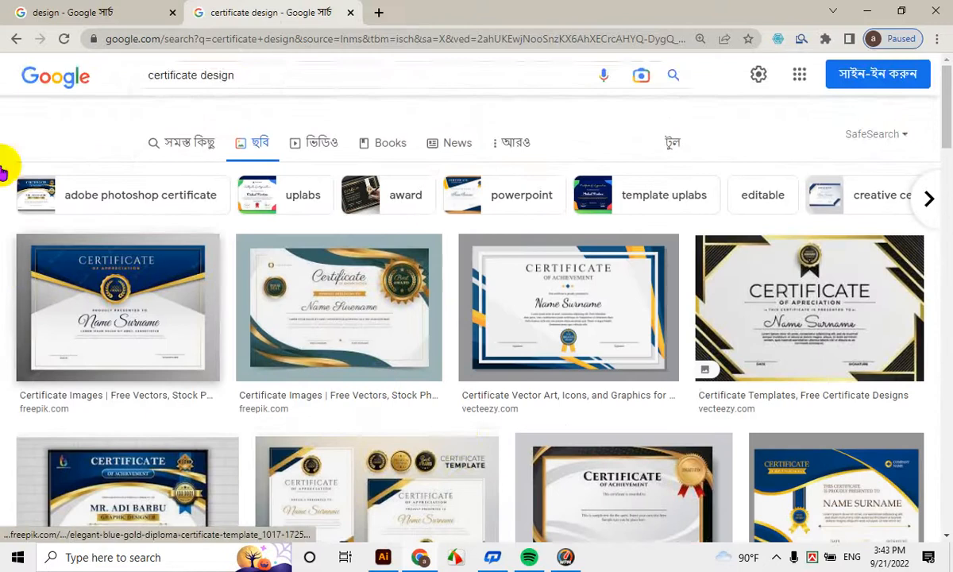
scroll(35, 298, down, 2)
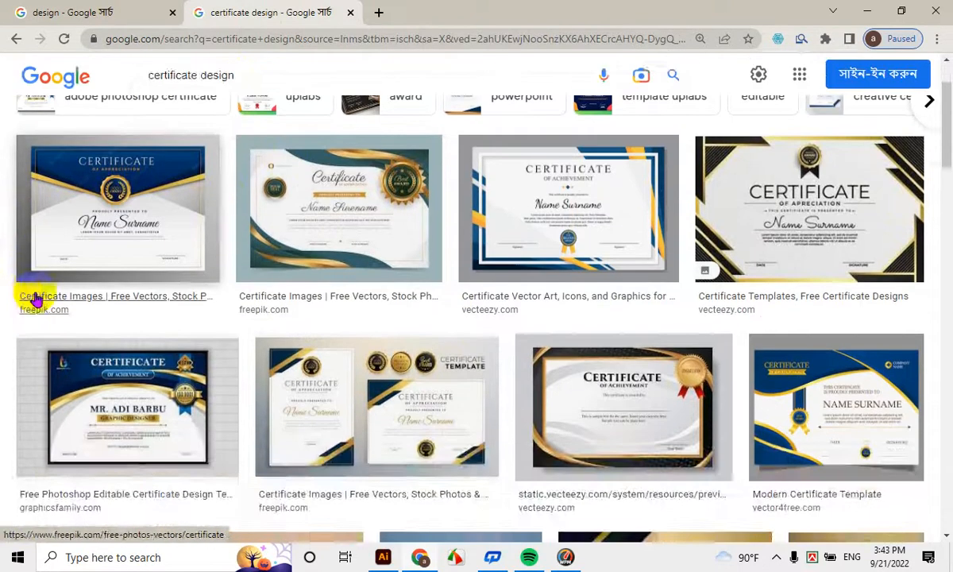
scroll(35, 298, up, 2)
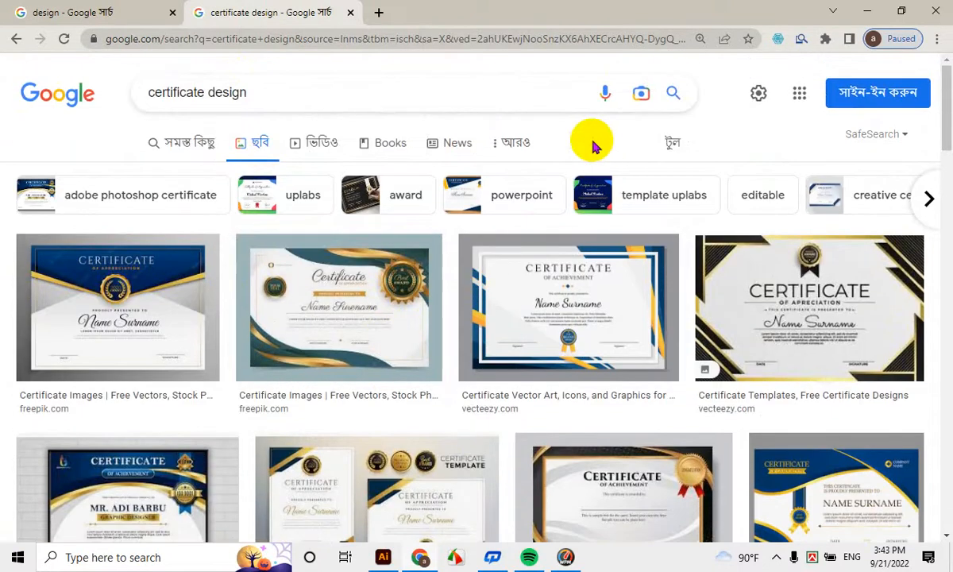
scroll(536, 402, down, 2)
scroll(538, 406, up, 2)
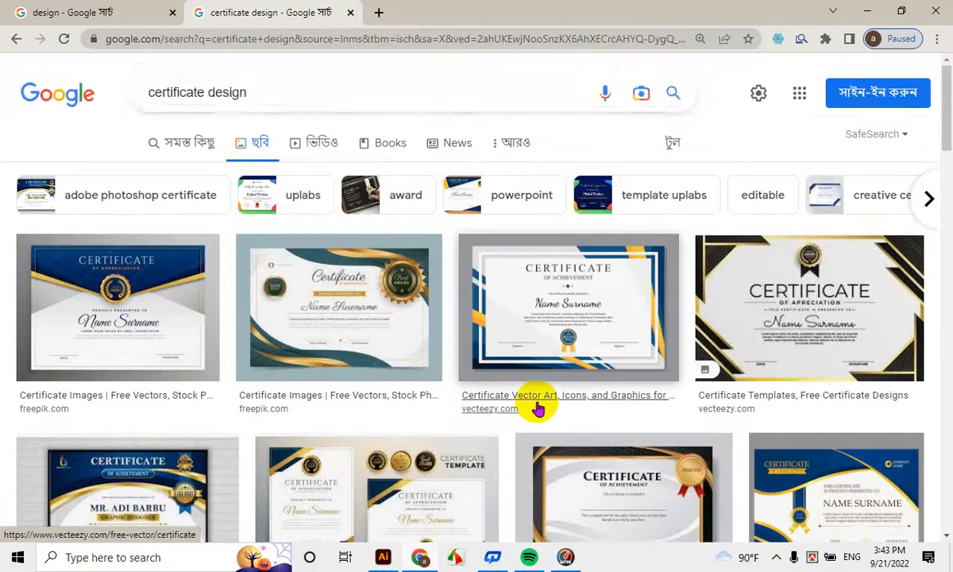
scroll(538, 405, down, 2)
scroll(538, 399, up, 1)
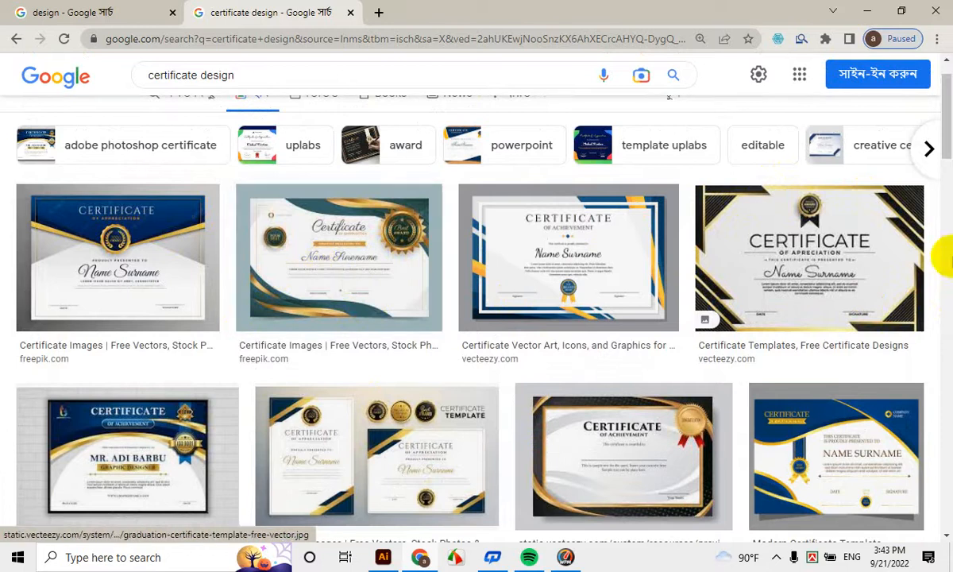
scroll(931, 405, down, 2)
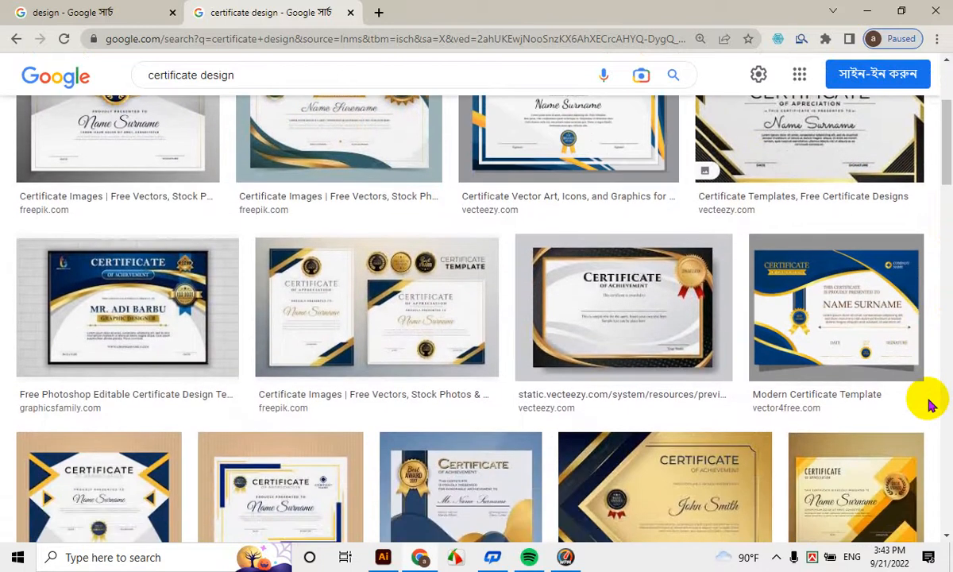
scroll(556, 358, down, 3)
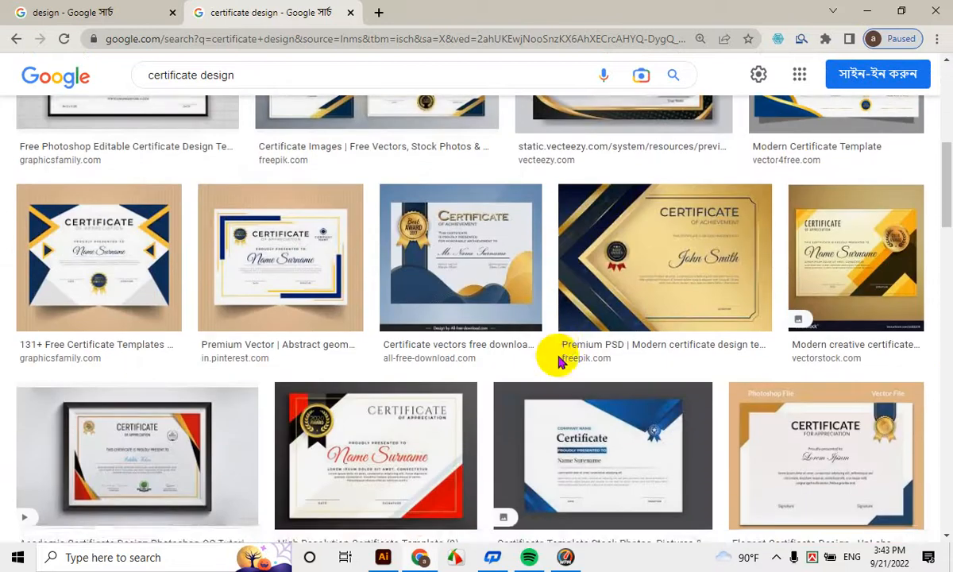
scroll(559, 361, down, 5)
scroll(560, 361, up, 3)
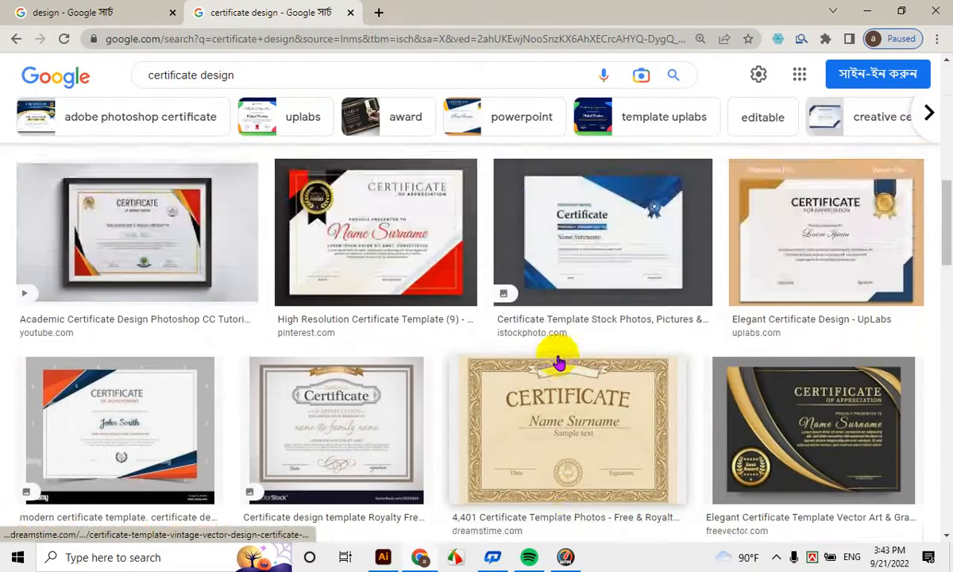
scroll(559, 362, up, 8)
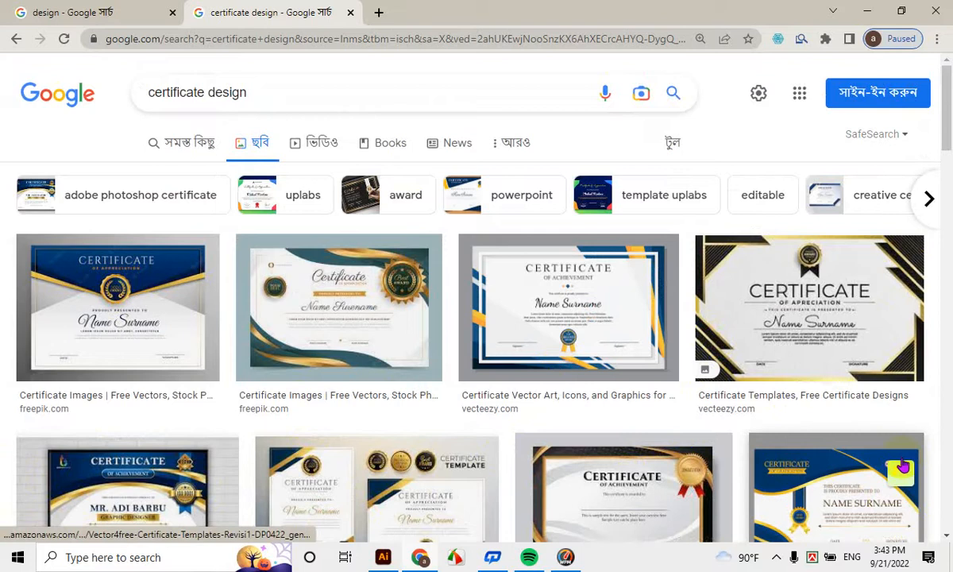
scroll(745, 346, down, 1)
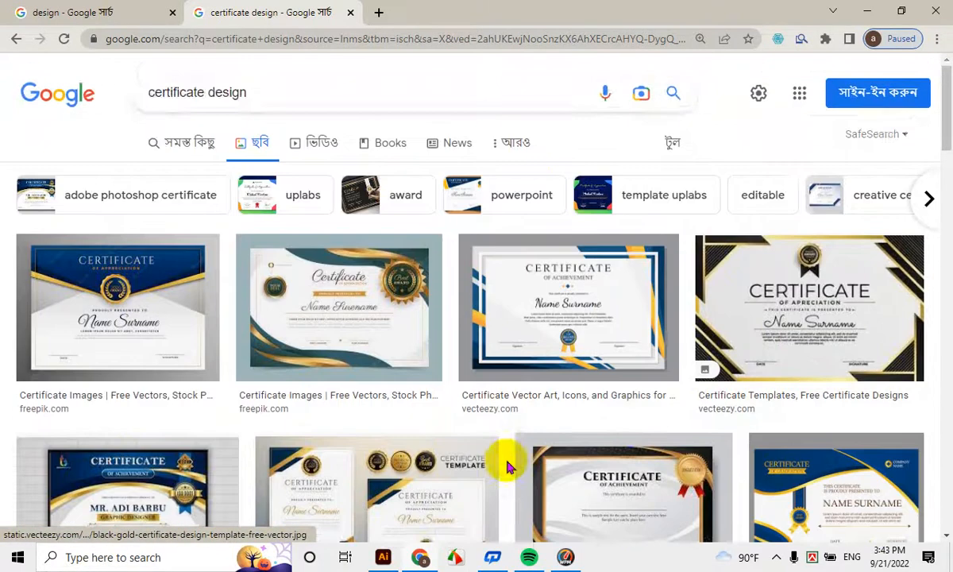
scroll(470, 341, down, 5)
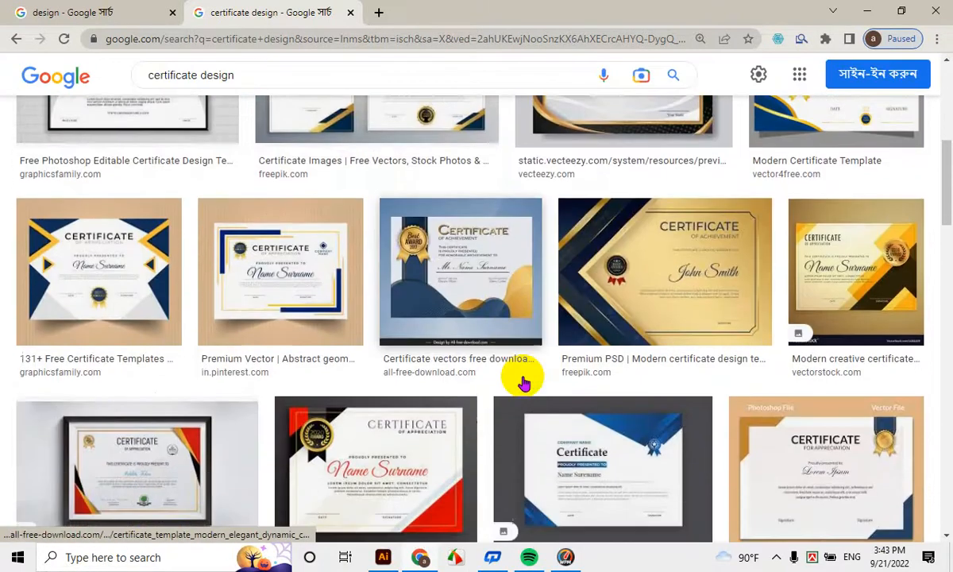
scroll(524, 384, down, 5)
scroll(475, 477, up, 2)
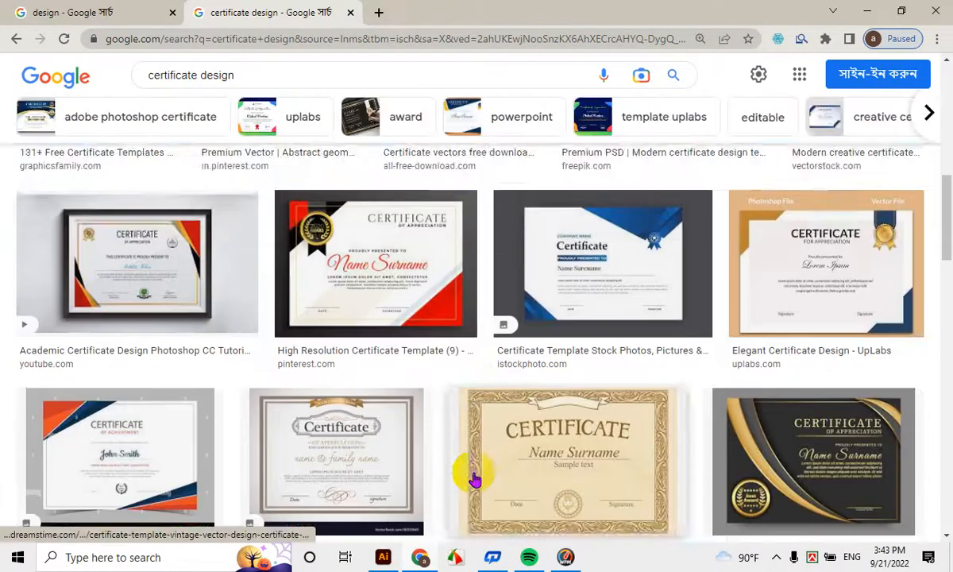
scroll(474, 479, up, 5)
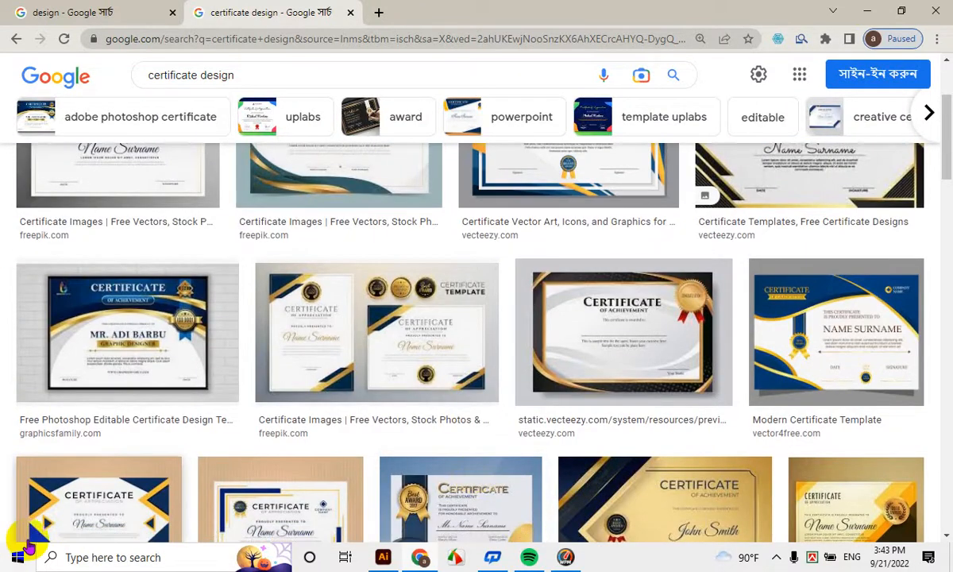
scroll(816, 170, up, 3)
scroll(537, 433, down, 2)
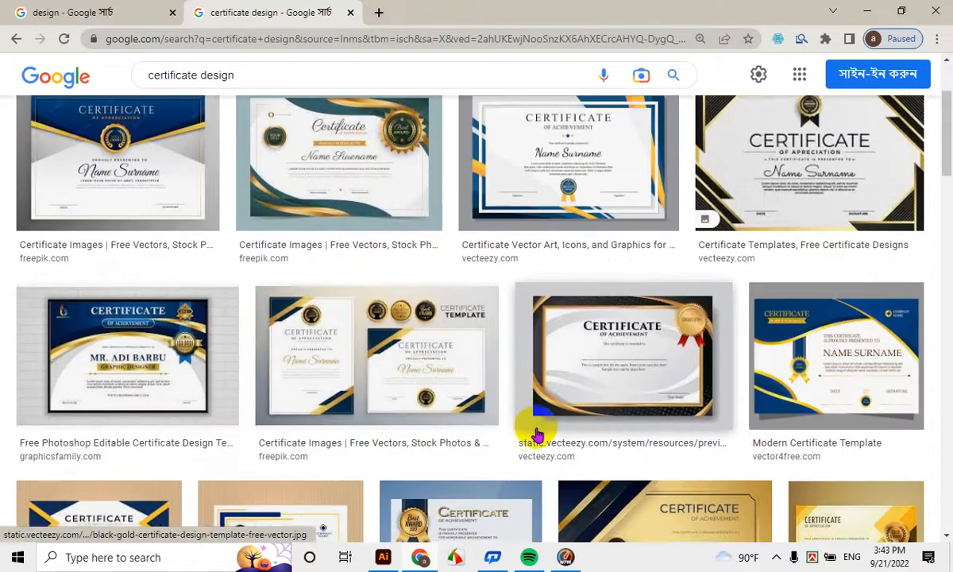
scroll(537, 433, up, 2)
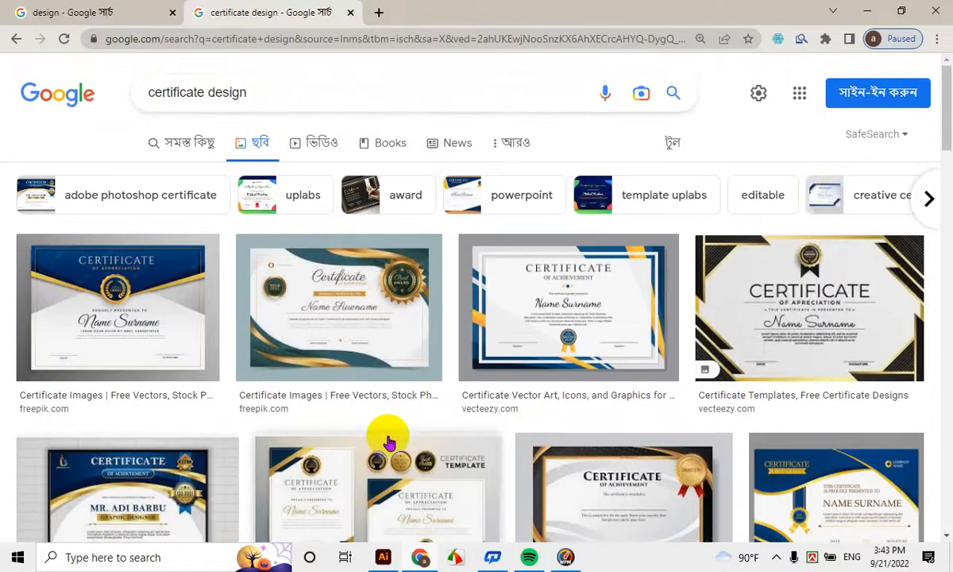
scroll(383, 440, down, 5)
scroll(477, 486, down, 8)
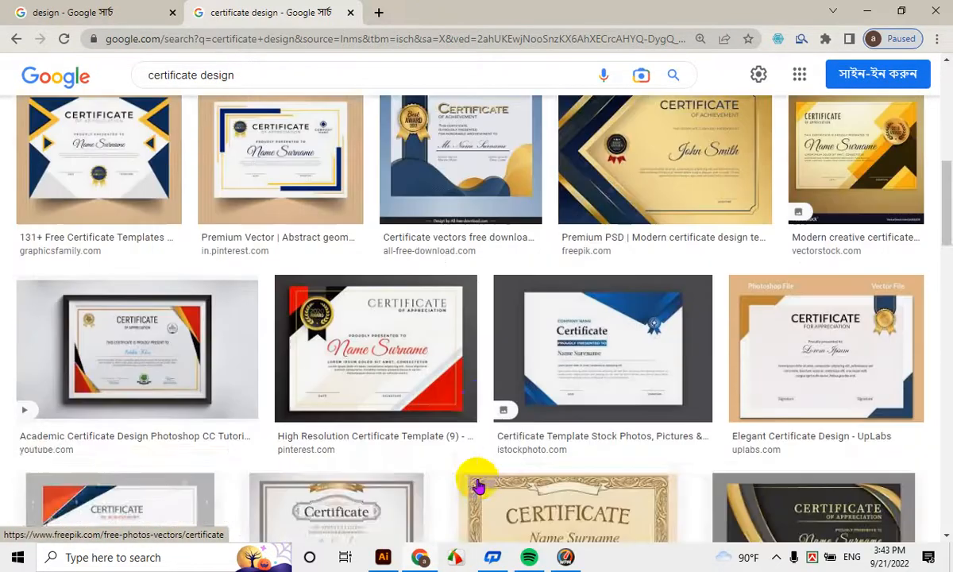
scroll(477, 487, up, 5)
scroll(475, 486, up, 2)
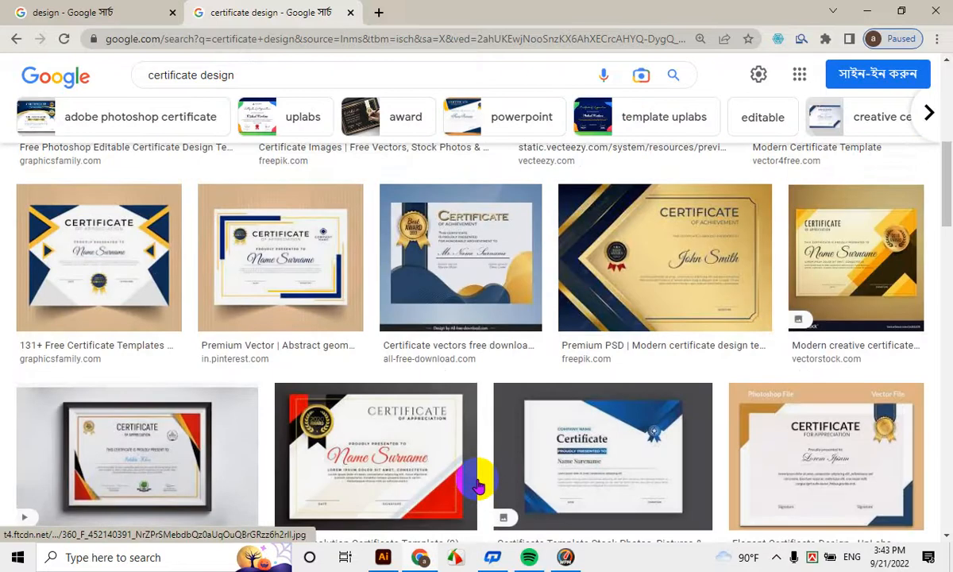
scroll(77, 408, up, 2)
scroll(77, 408, up, 4)
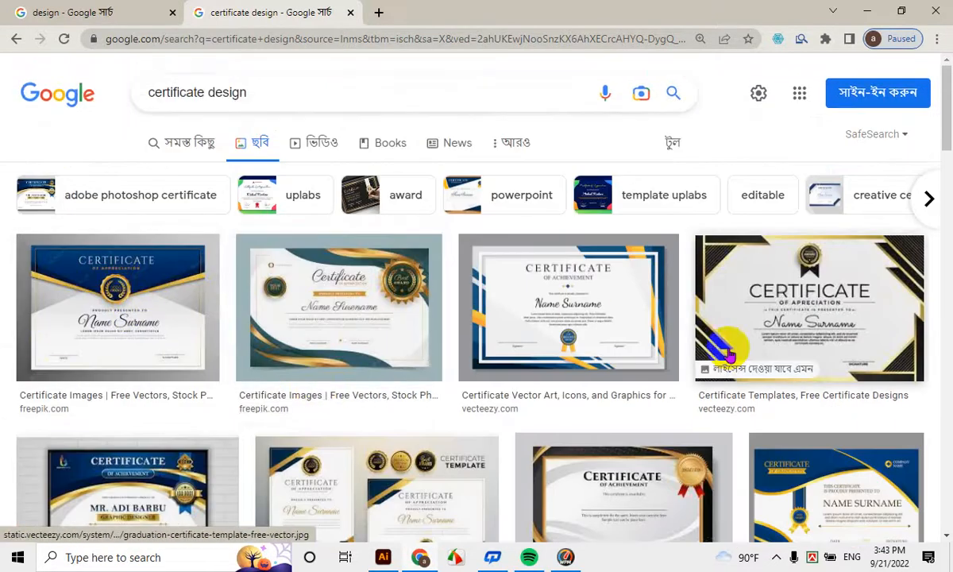
Examine enlarged previews of the blue-and-gold certificates in the first row of results, including the Certificate of Achievement
scroll(283, 402, down, 2)
scroll(64, 453, up, 2)
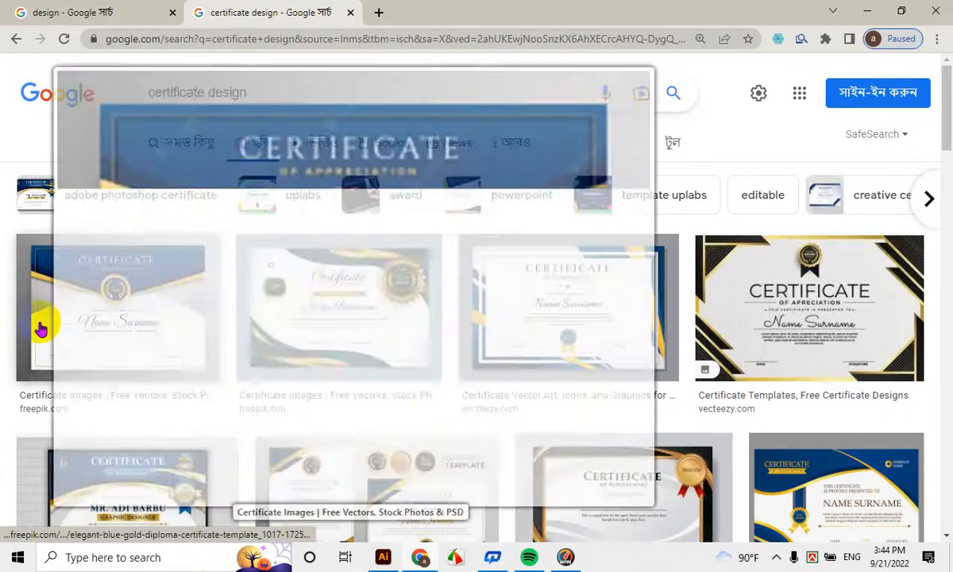
scroll(476, 330, down, 2)
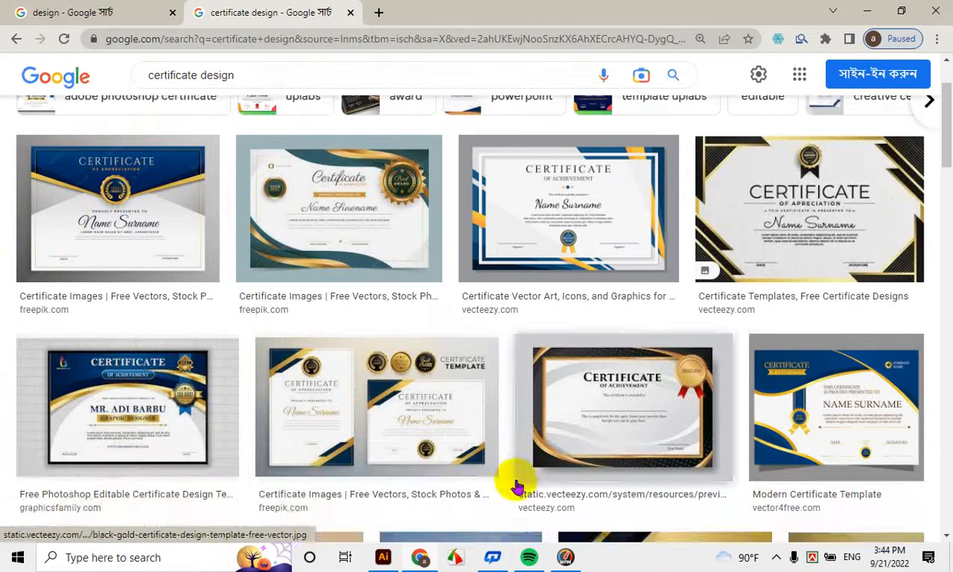
scroll(799, 219, up, 1)
mouse_move(806, 236)
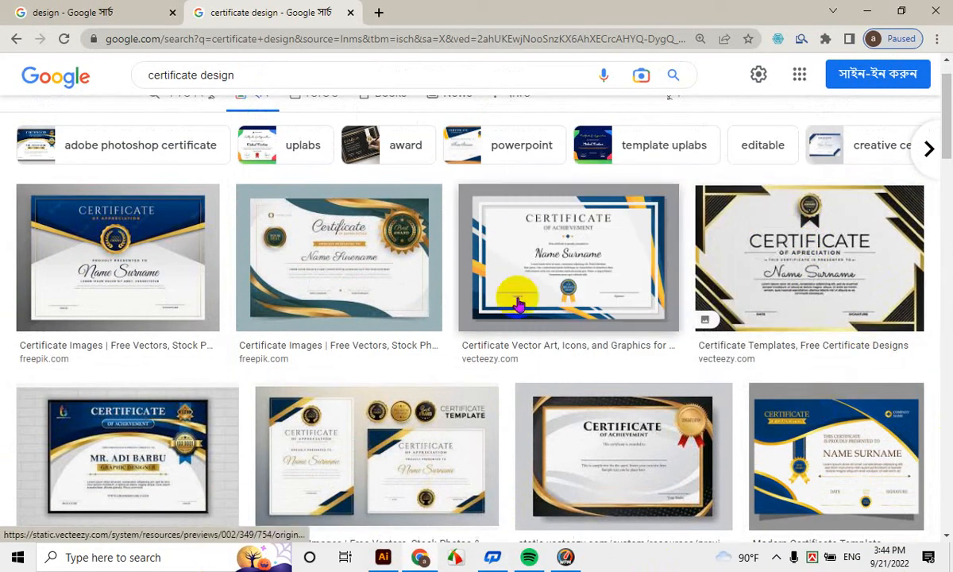
mouse_move(469, 312)
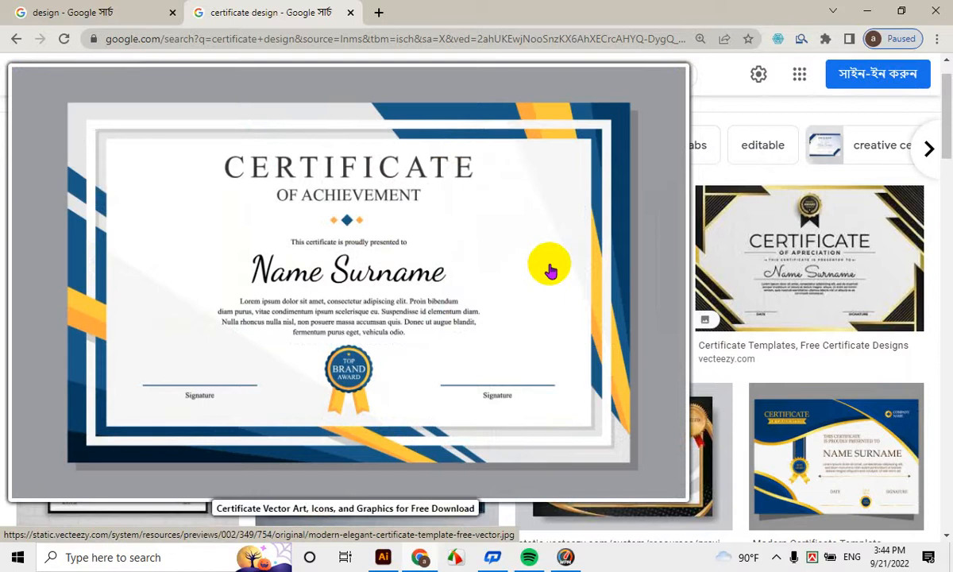
Browse further down the certificate results and open the preview of the red-and-white blood donation certificate
scroll(514, 436, down, 3)
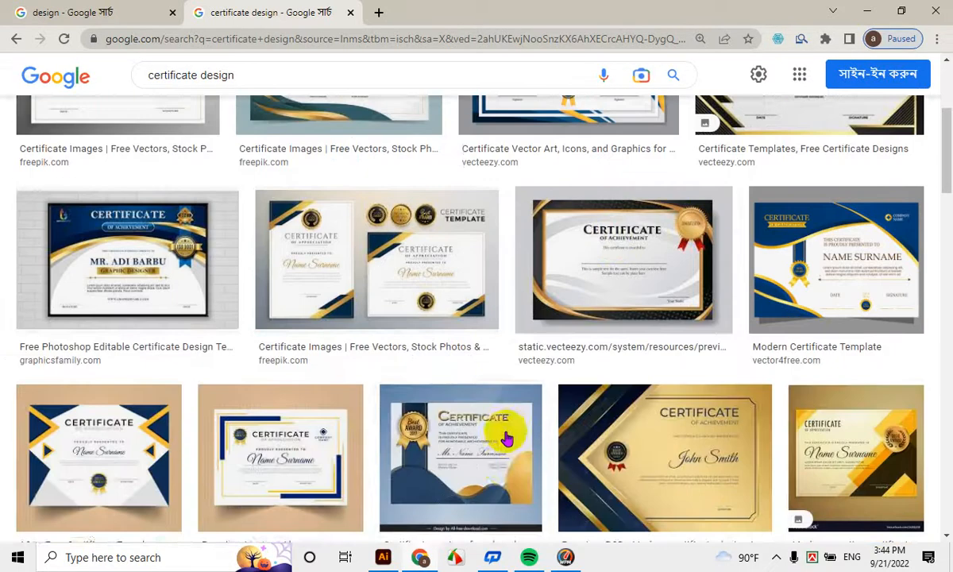
scroll(506, 439, down, 4)
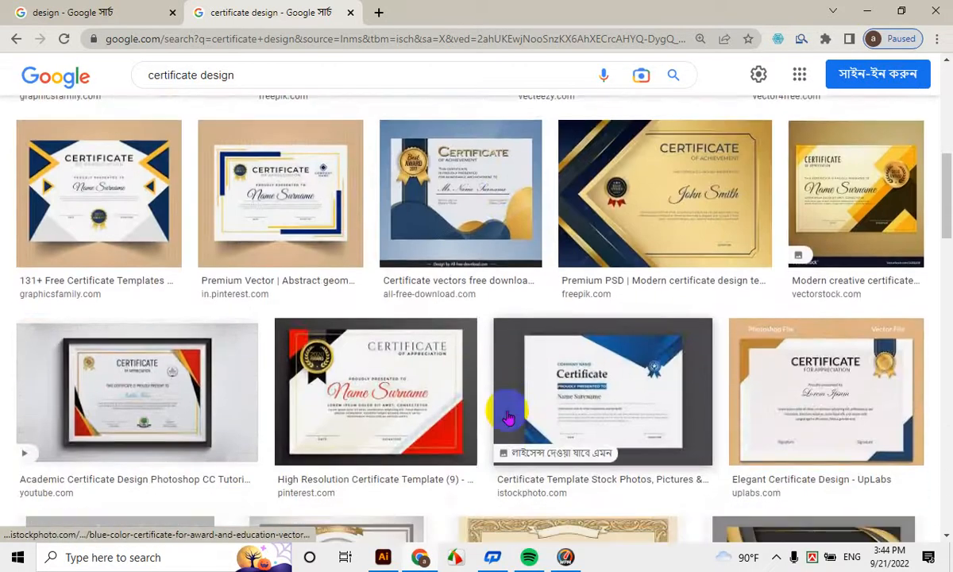
scroll(509, 417, down, 2)
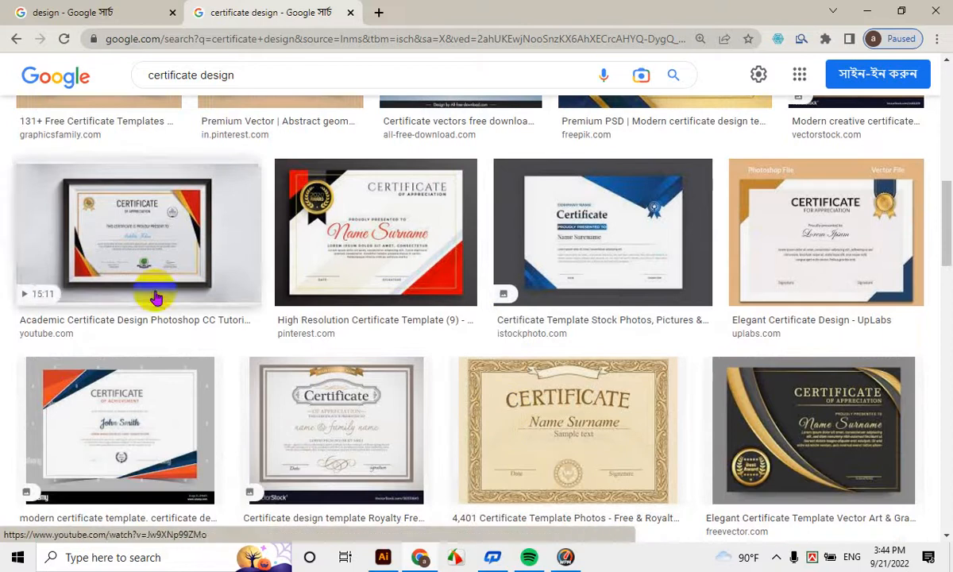
scroll(526, 342, down, 1)
scroll(526, 341, up, 2)
scroll(528, 344, down, 2)
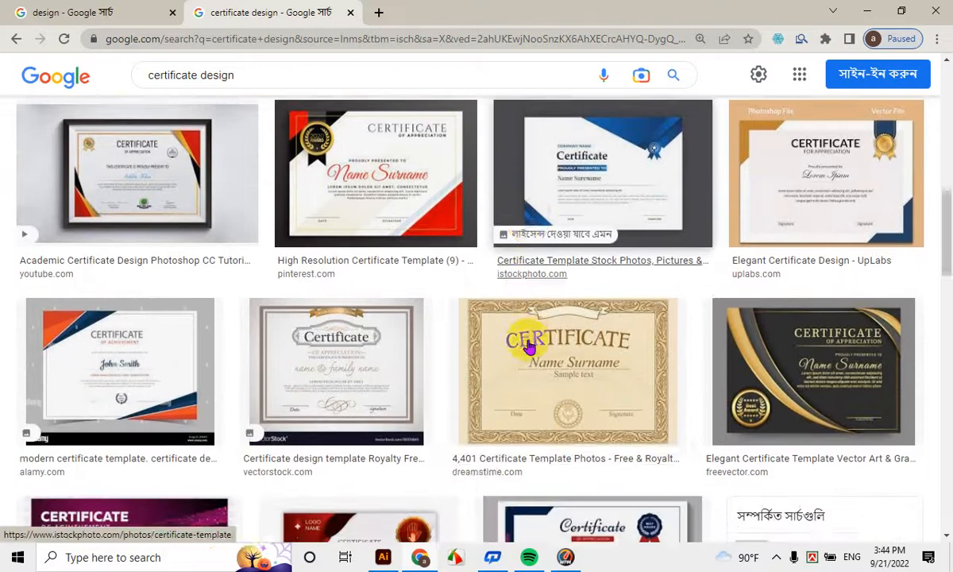
scroll(527, 344, down, 3)
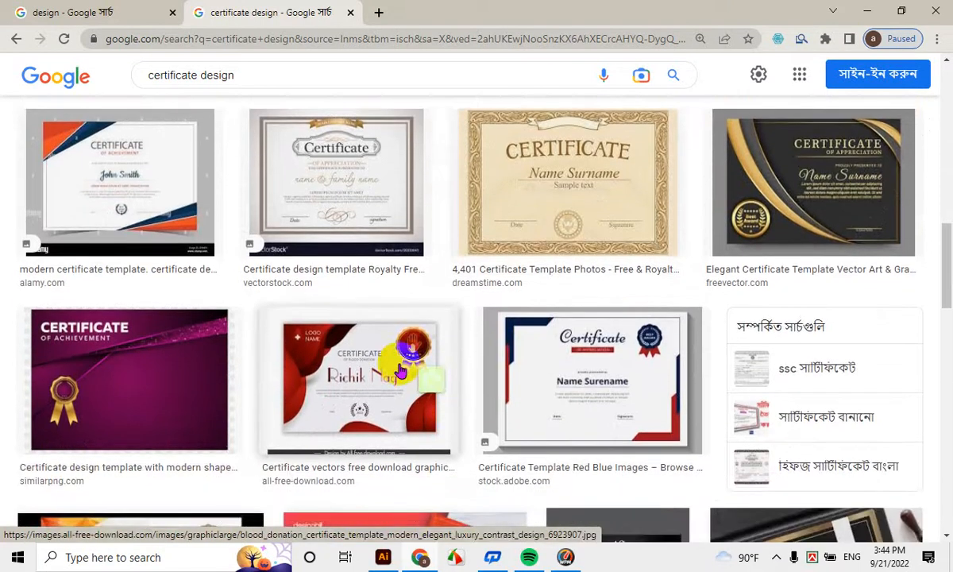
click(401, 370)
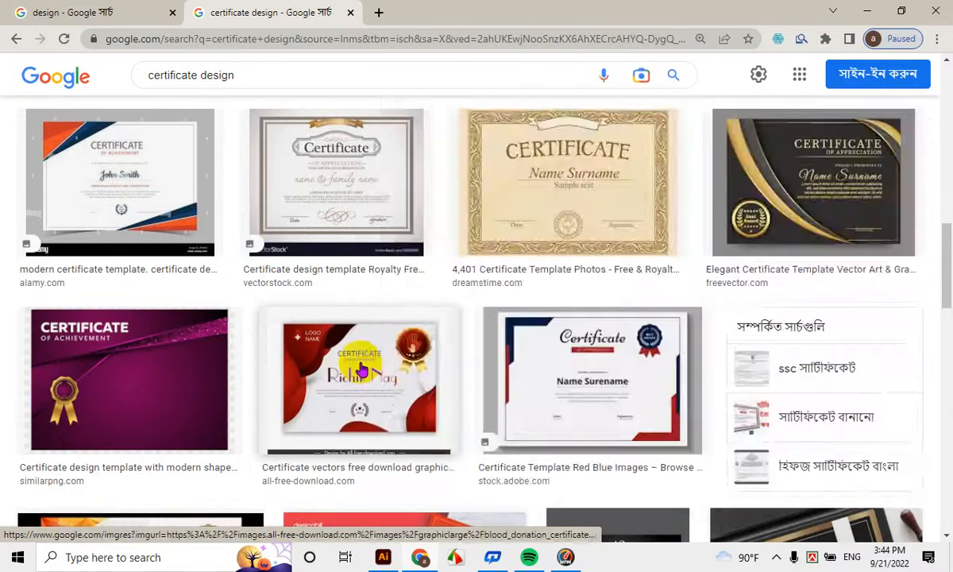
click(355, 366)
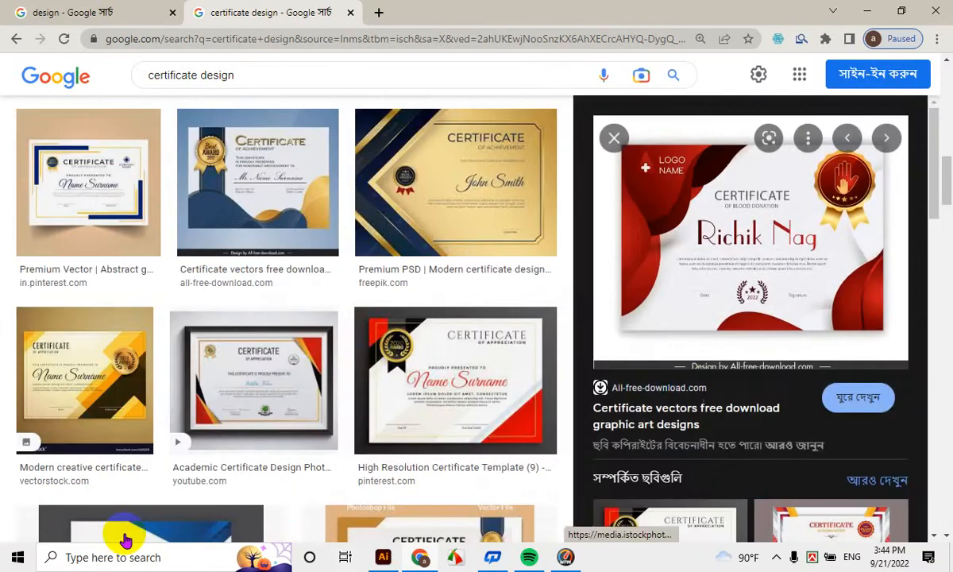
Switch to Adobe Illustrator and close the blank Untitled-1 document
click(378, 557)
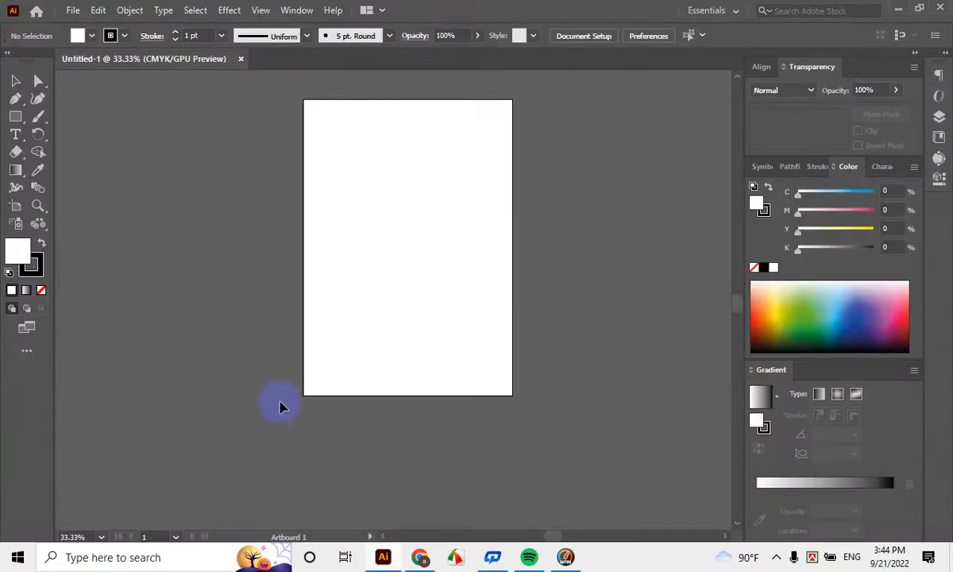
click(241, 59)
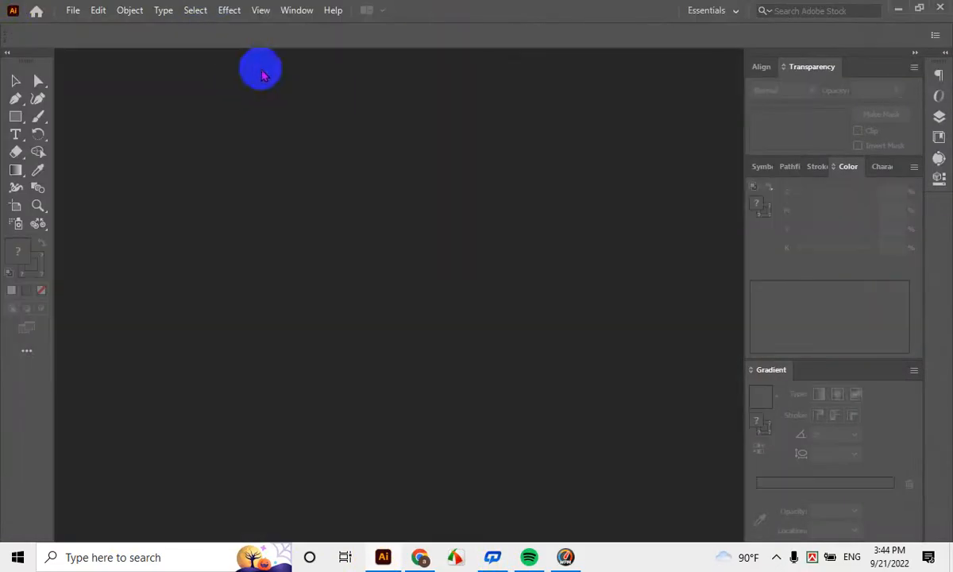
Create a new print document from the Letter preset in landscape orientation, in millimetres with CMYK color at 300 ppi
click(72, 12)
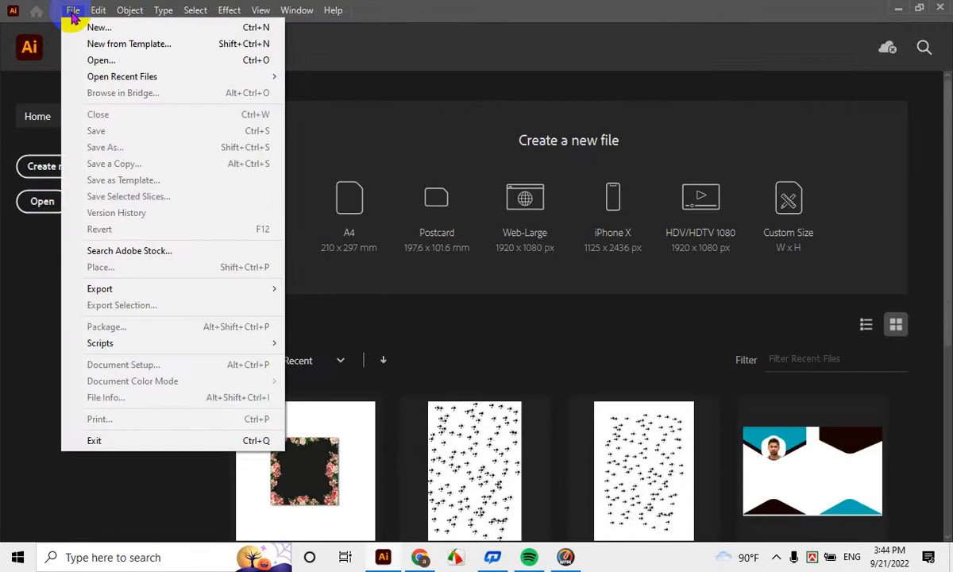
click(98, 27)
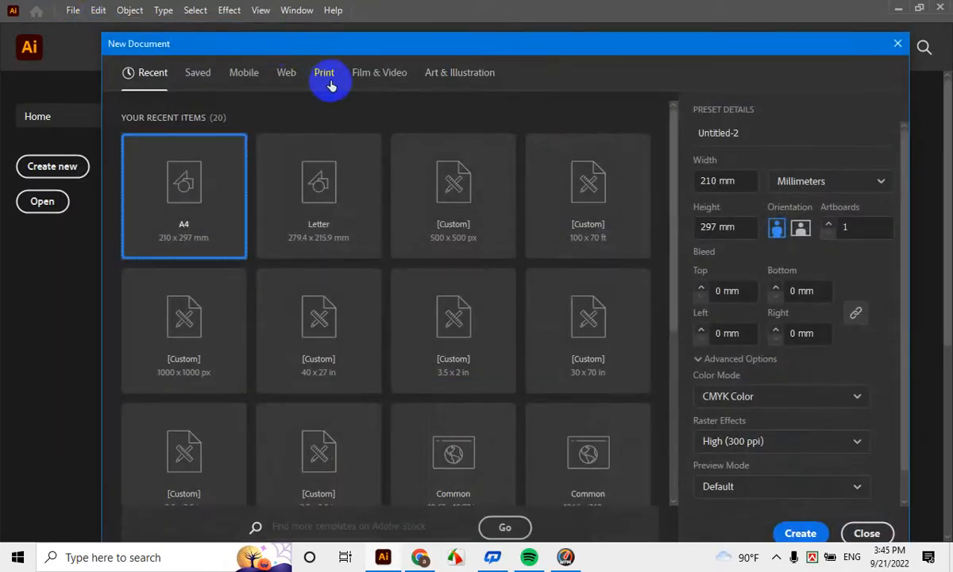
click(325, 74)
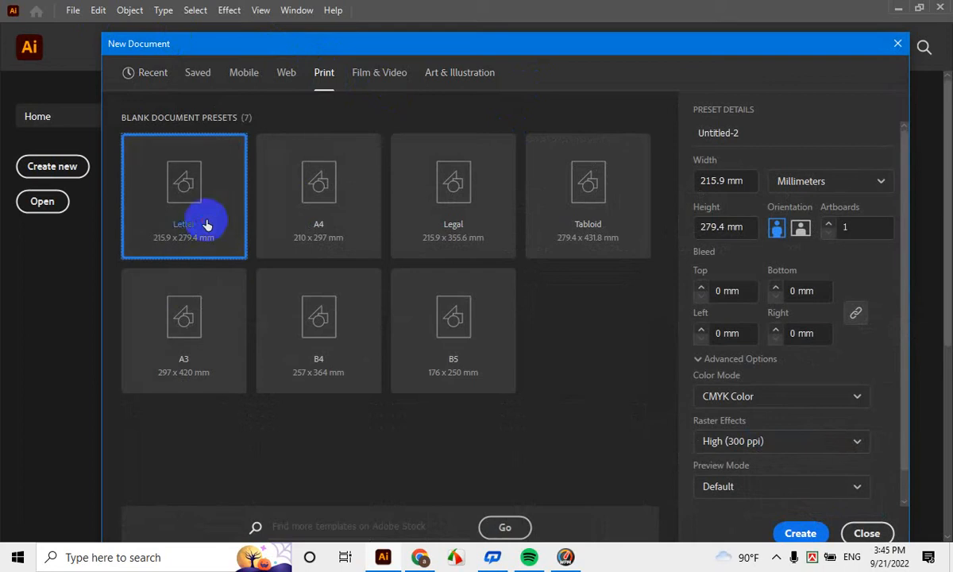
click(804, 535)
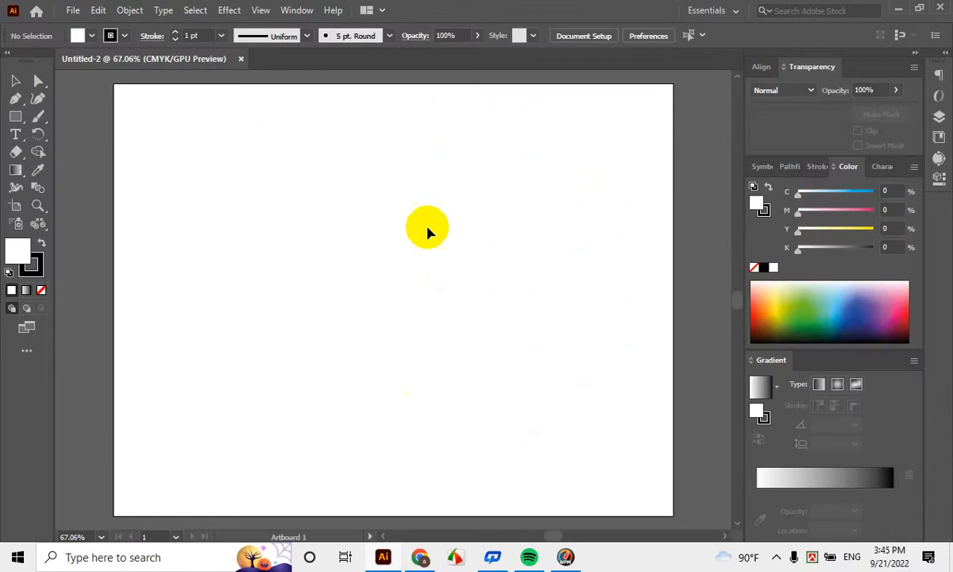
scroll(427, 235, down, 3)
scroll(429, 227, up, 2)
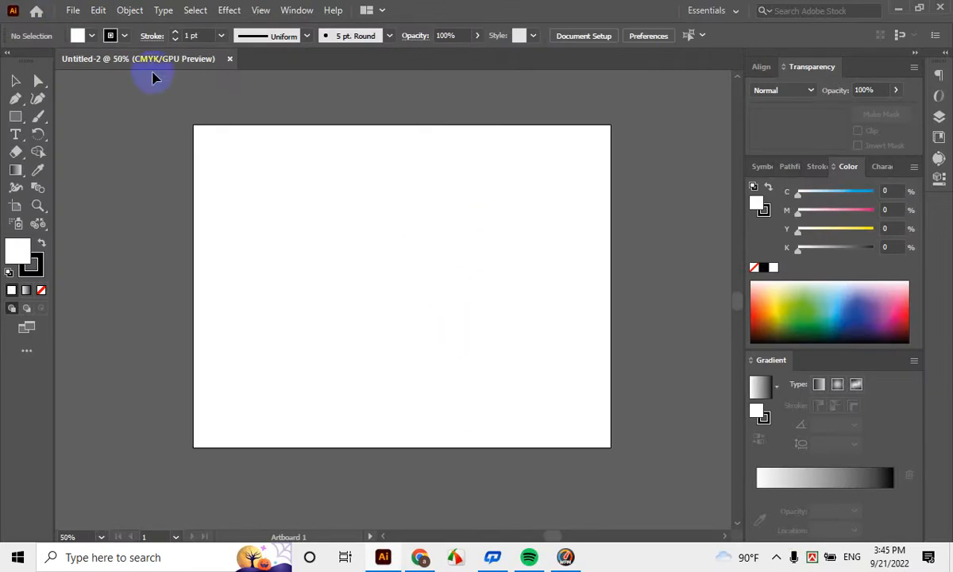
Copy the red-and-white blood donation certificate image from the Chrome results and paste it into the new Illustrator document
click(420, 557)
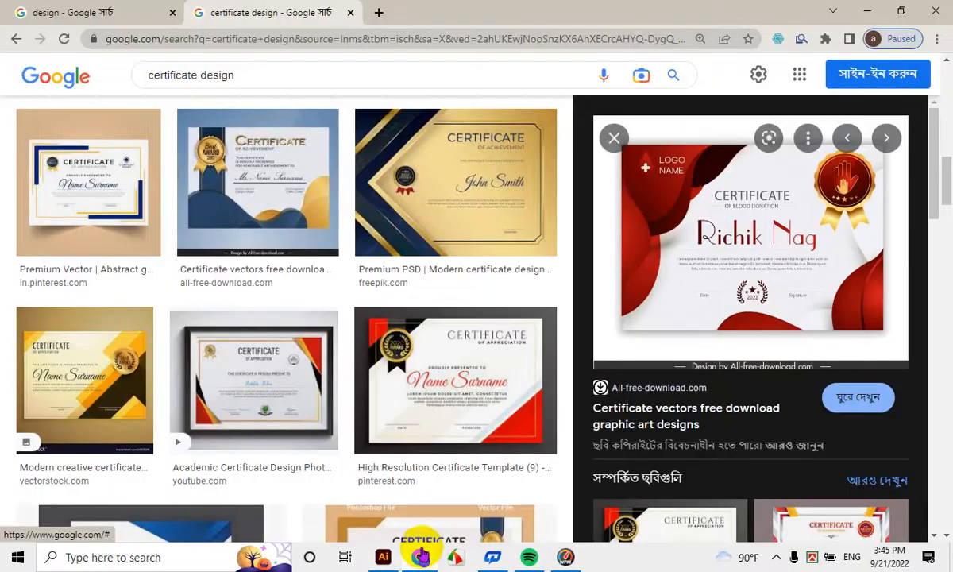
right_click(697, 202)
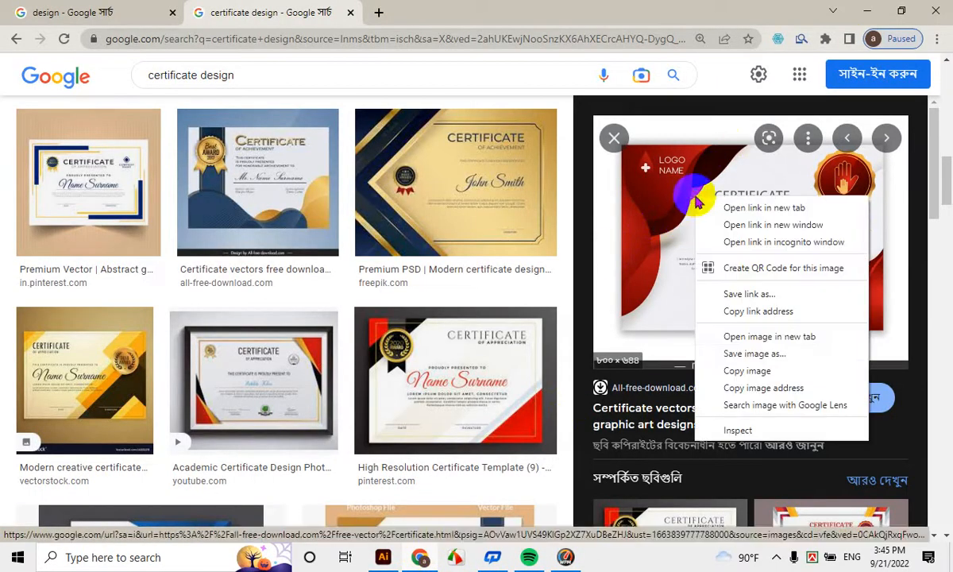
click(769, 371)
click(876, 9)
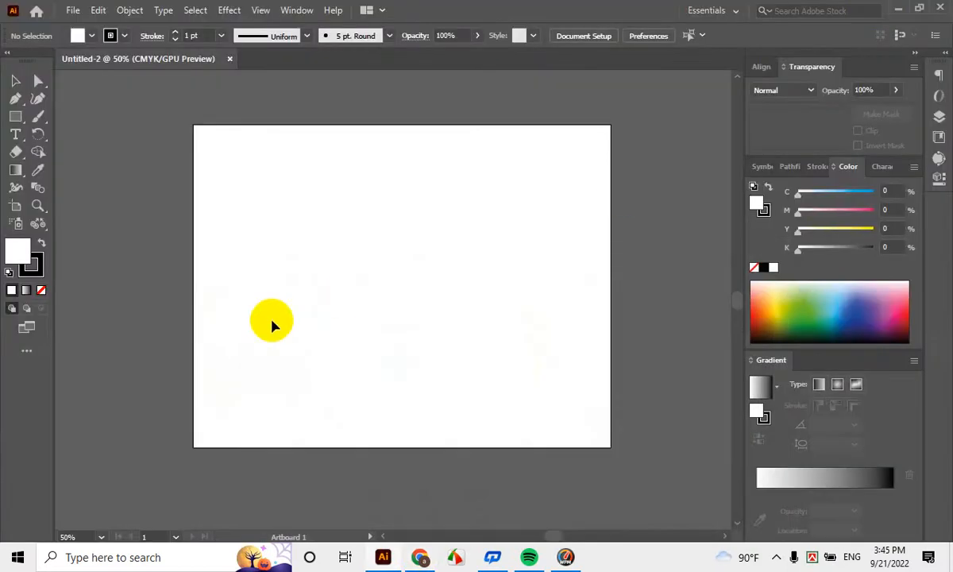
key(ctrl+v)
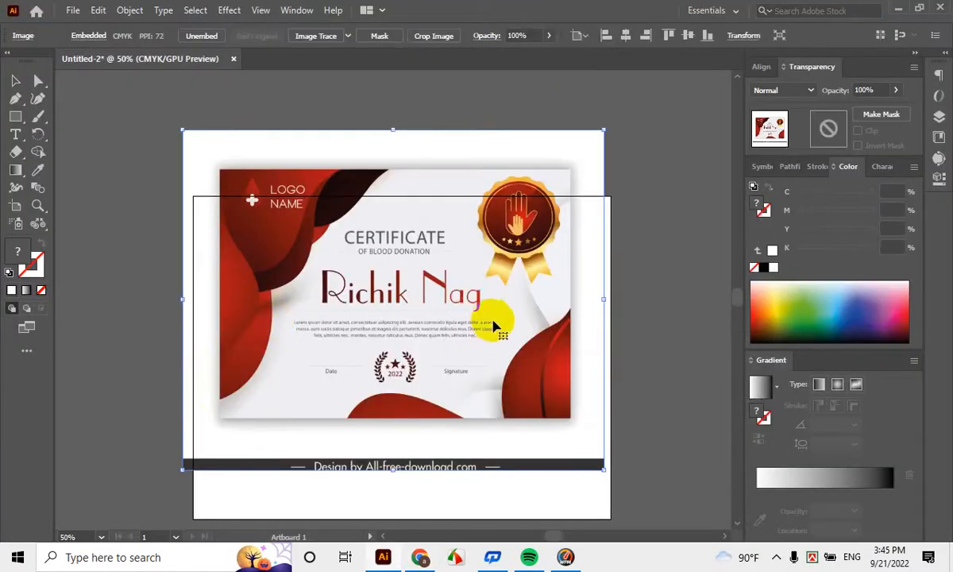
scroll(494, 323, down, 2)
click(659, 292)
scroll(427, 373, up, 2)
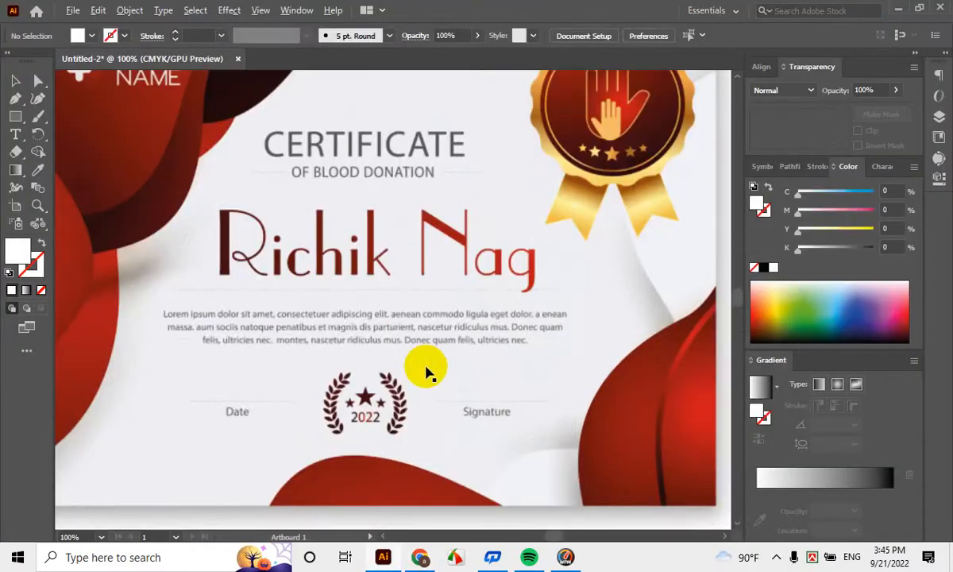
scroll(427, 374, down, 2)
Crop the pasted image to the certificate itself, about 242 by 174 mm, removing the white surround and the dark credit strip
right_click(379, 250)
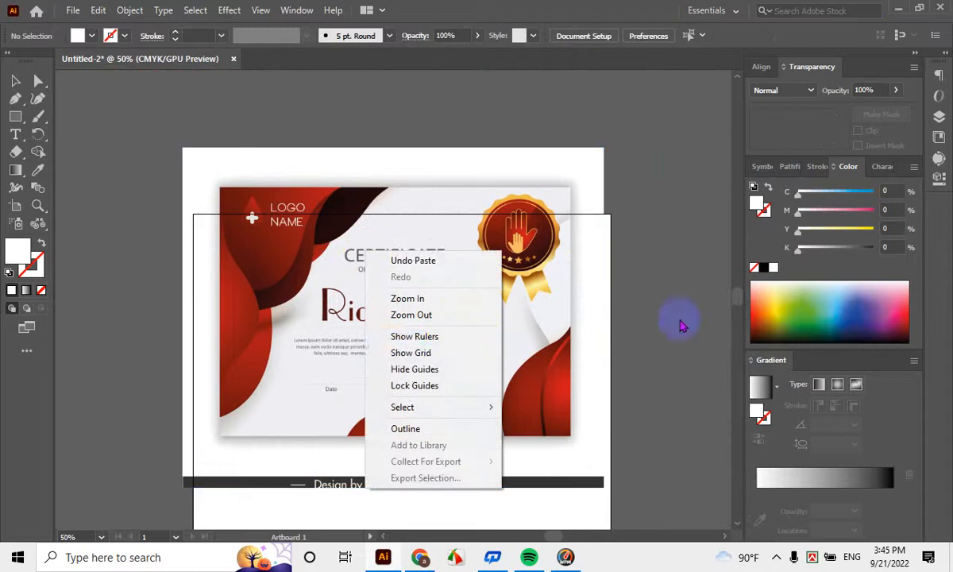
click(719, 264)
click(563, 259)
right_click(563, 258)
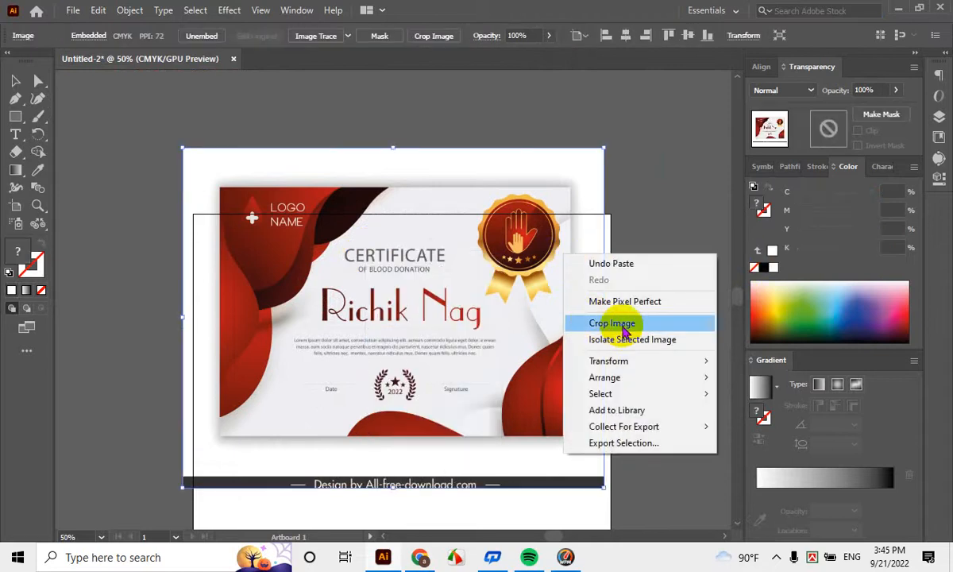
click(623, 328)
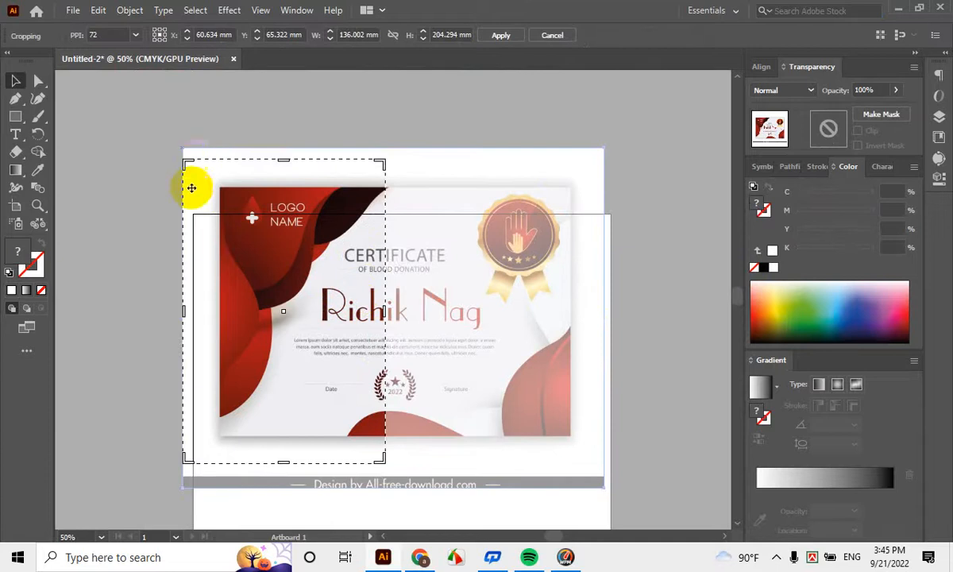
drag(191, 187, 251, 263)
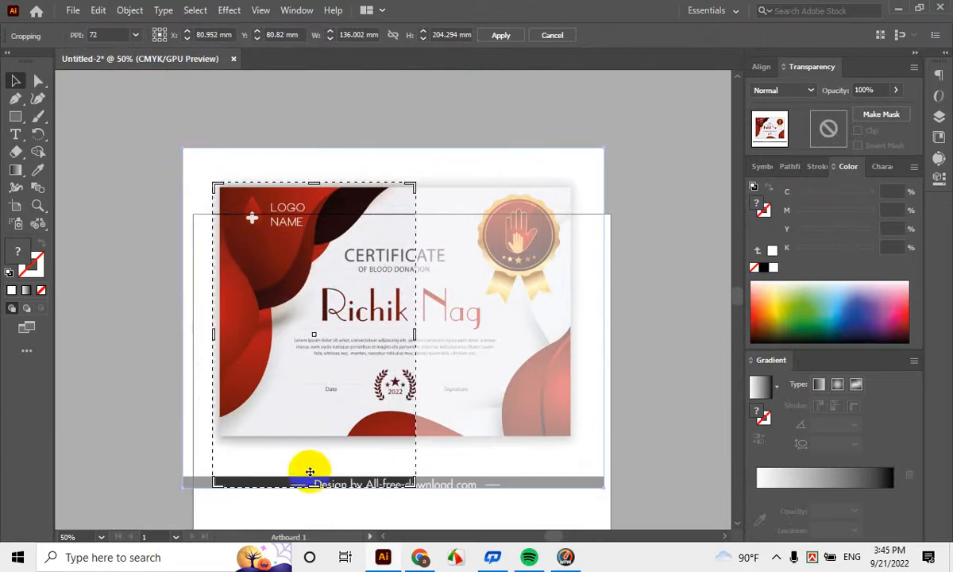
drag(309, 488, 313, 465)
drag(277, 292, 283, 295)
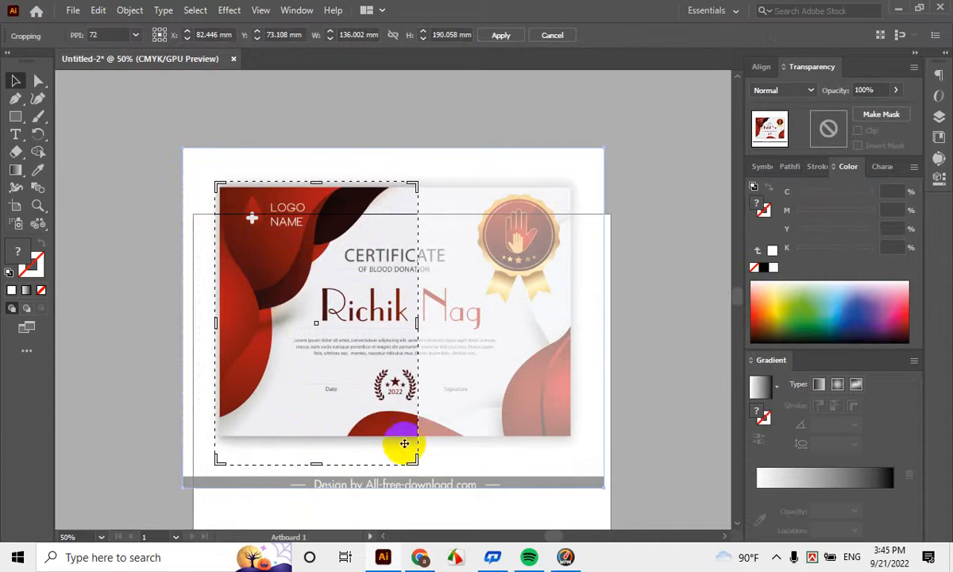
drag(425, 463, 575, 442)
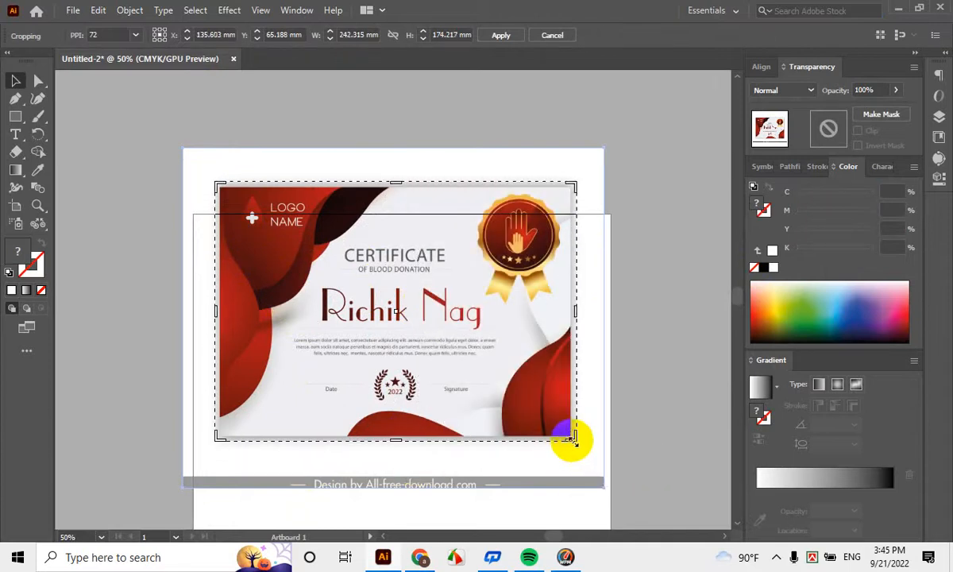
key(Return)
click(625, 260)
scroll(439, 268, up, 2)
scroll(429, 308, down, 1)
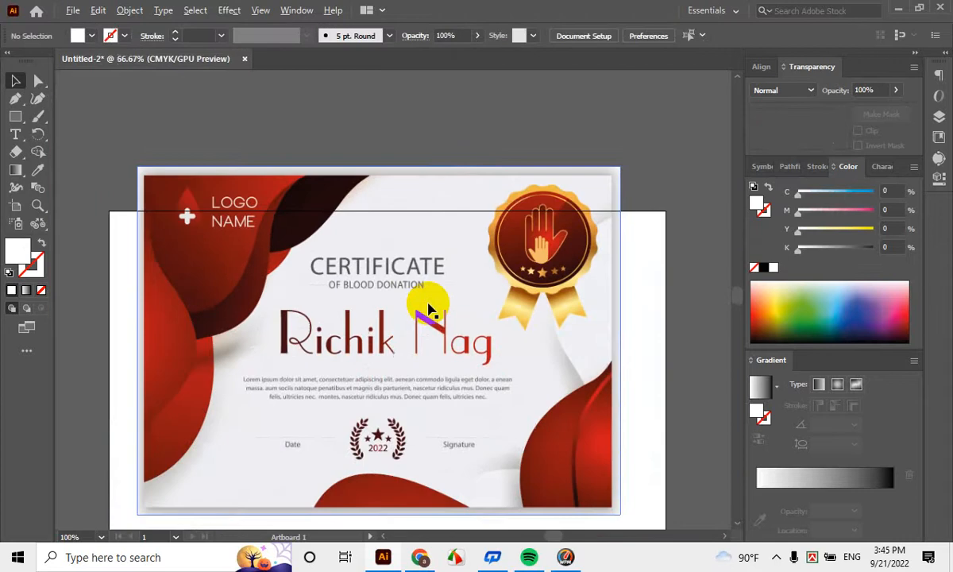
Move the cropped certificate image down so it lies within the artboard
drag(491, 383, 433, 308)
scroll(386, 249, down, 1)
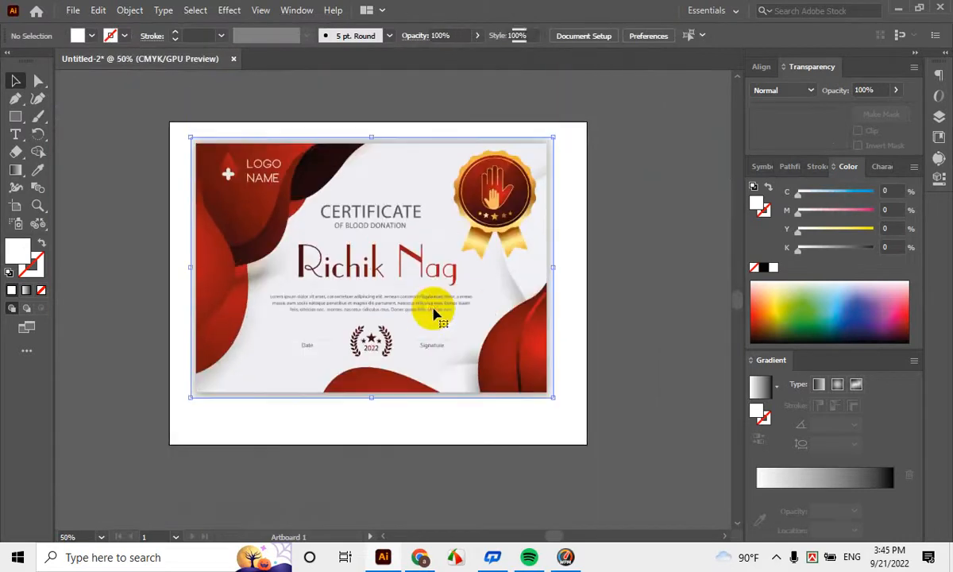
scroll(525, 302, up, 1)
scroll(497, 322, down, 1)
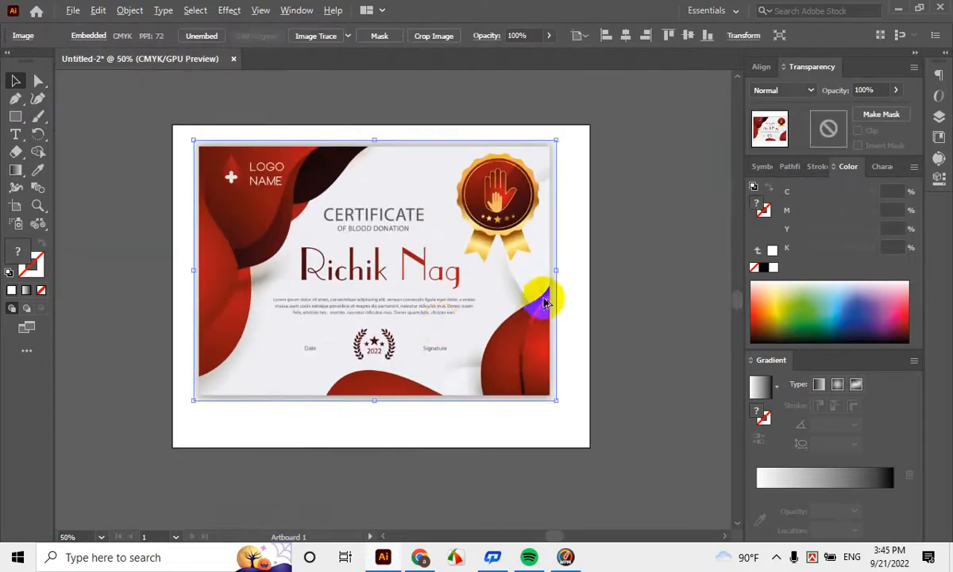
scroll(545, 304, up, 2)
scroll(367, 344, down, 2)
scroll(394, 283, down, 2)
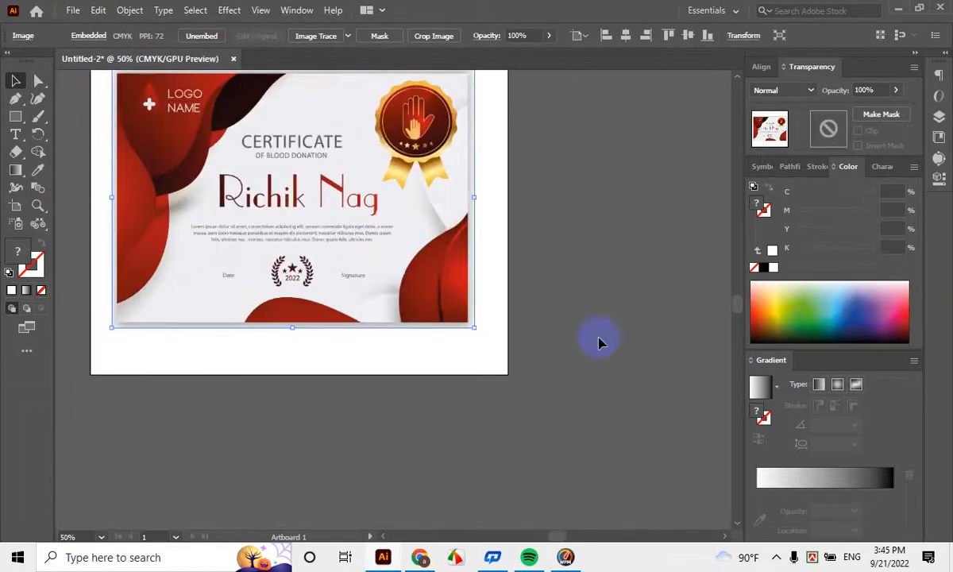
scroll(291, 234, up, 3)
scroll(224, 267, up, 1)
scroll(235, 268, down, 2)
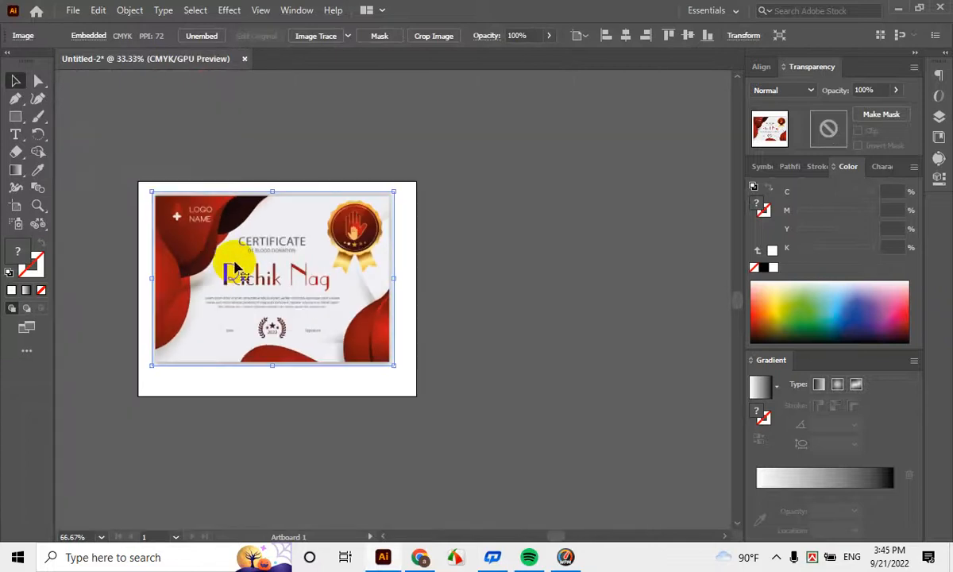
scroll(235, 268, up, 1)
scroll(296, 289, left, 2)
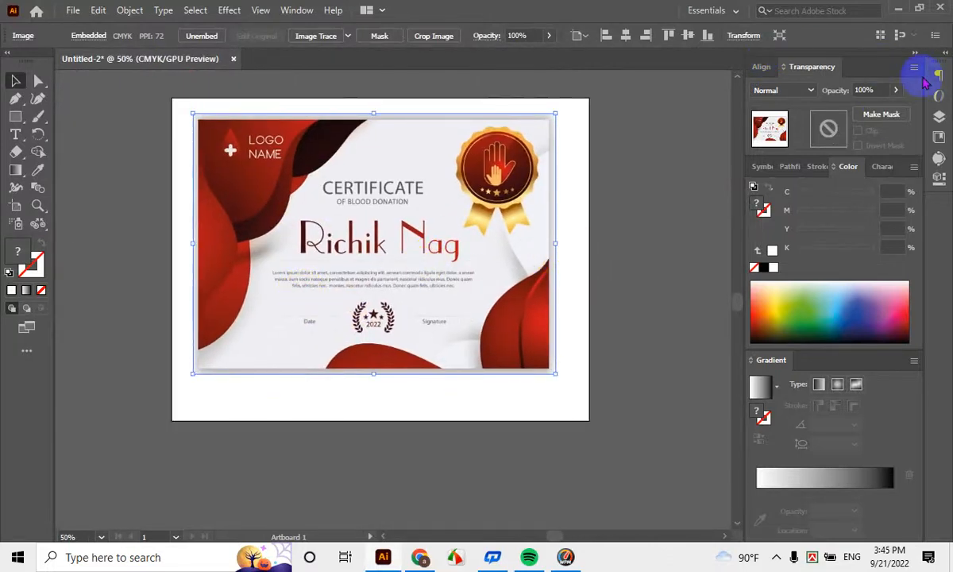
Center the certificate image horizontally and vertically on the artboard
click(763, 67)
click(785, 108)
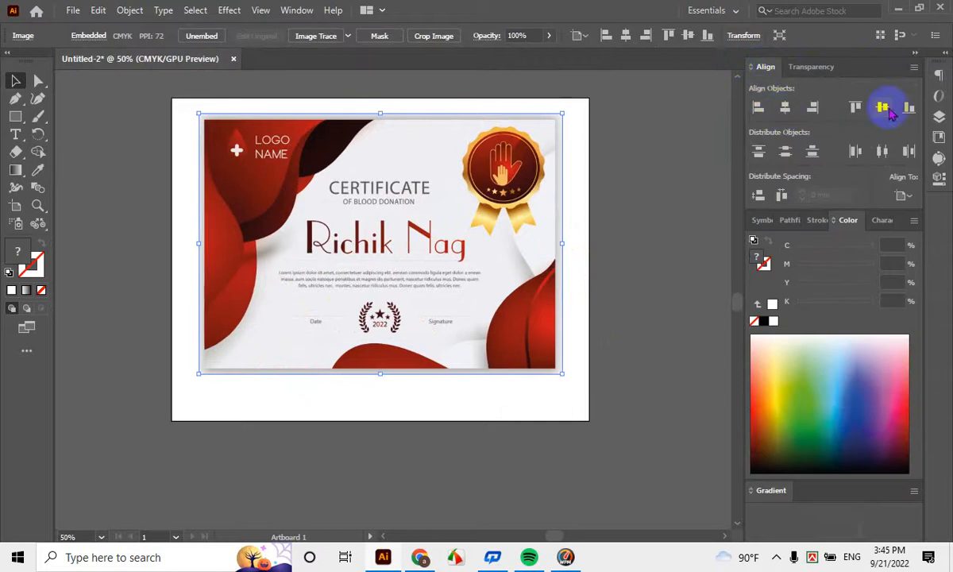
click(883, 107)
click(479, 238)
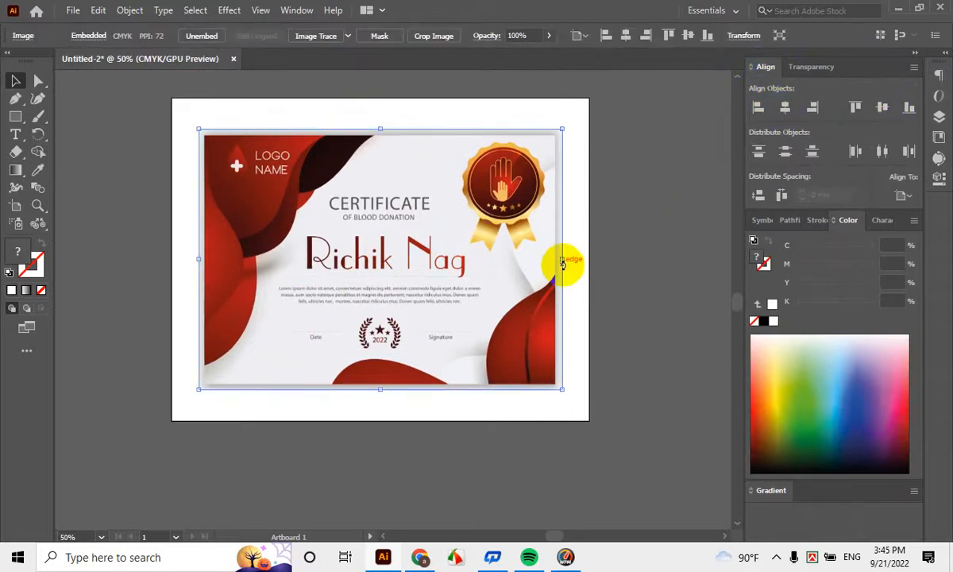
Enlarge the certificate image proportionally about its center until it spans slightly more than the artboard's width
drag(564, 261, 596, 260)
click(725, 233)
scroll(379, 292, down, 1)
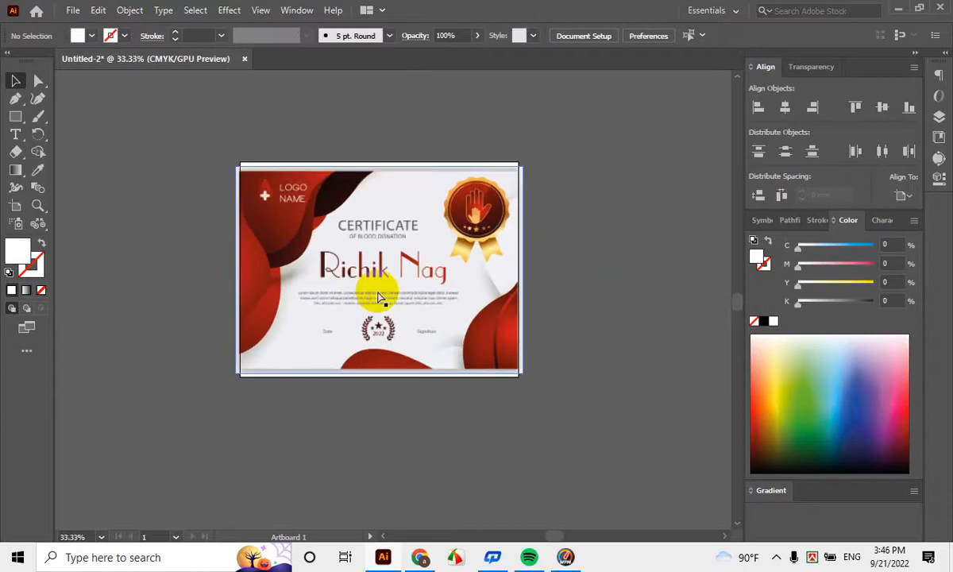
Move the certificate image off the artboard and place it just beside the right edge as a reference
drag(604, 306, 448, 250)
drag(192, 266, 492, 262)
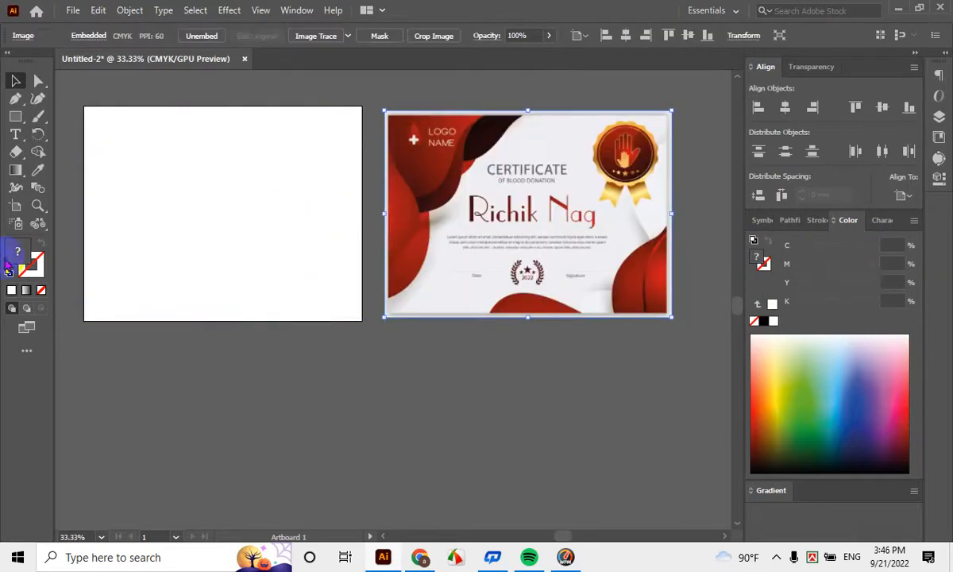
scroll(136, 177, up, 2)
scroll(351, 227, down, 2)
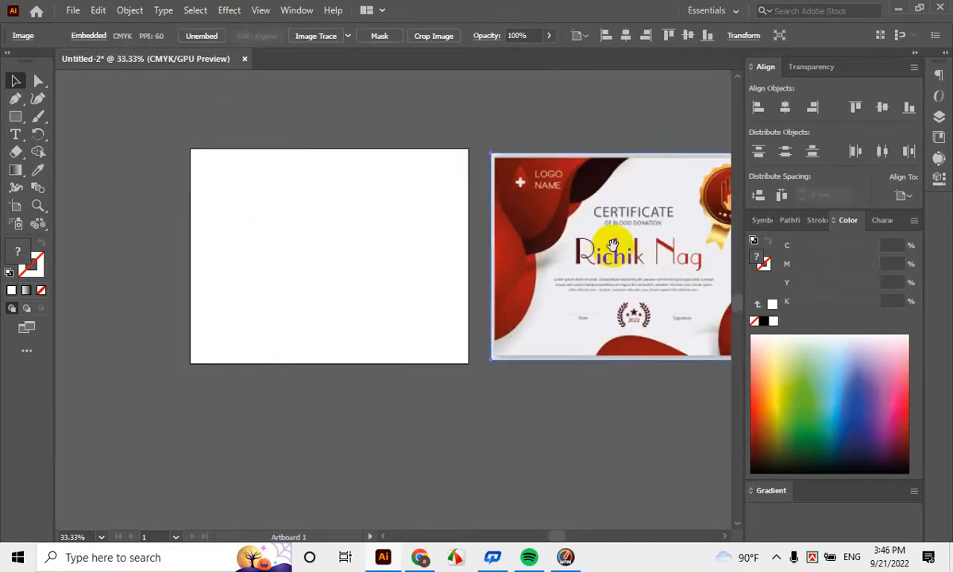
Deselect the reference image and examine its red curved shapes, shadows, gold badge, laurel emblem and text layout beside the blank artboard
drag(613, 245, 336, 232)
scroll(445, 271, up, 1)
scroll(334, 286, up, 2)
scroll(304, 289, down, 2)
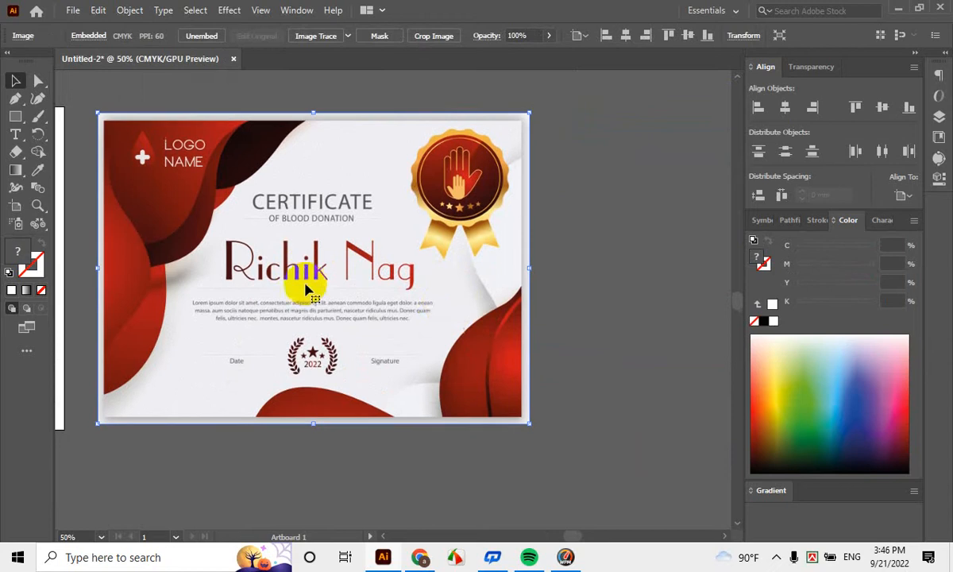
scroll(356, 362, up, 1)
scroll(367, 361, down, 2)
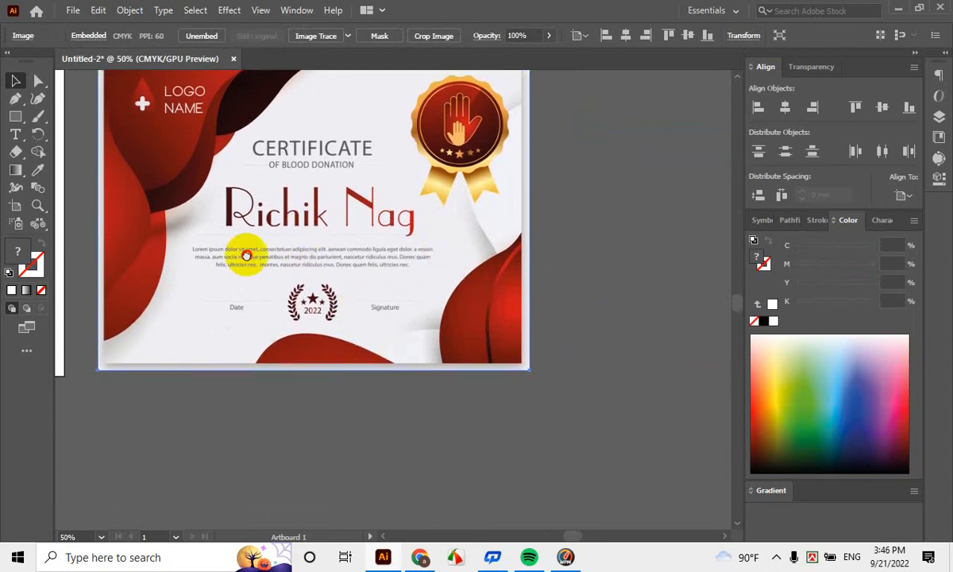
drag(246, 255, 400, 257)
scroll(195, 423, up, 3)
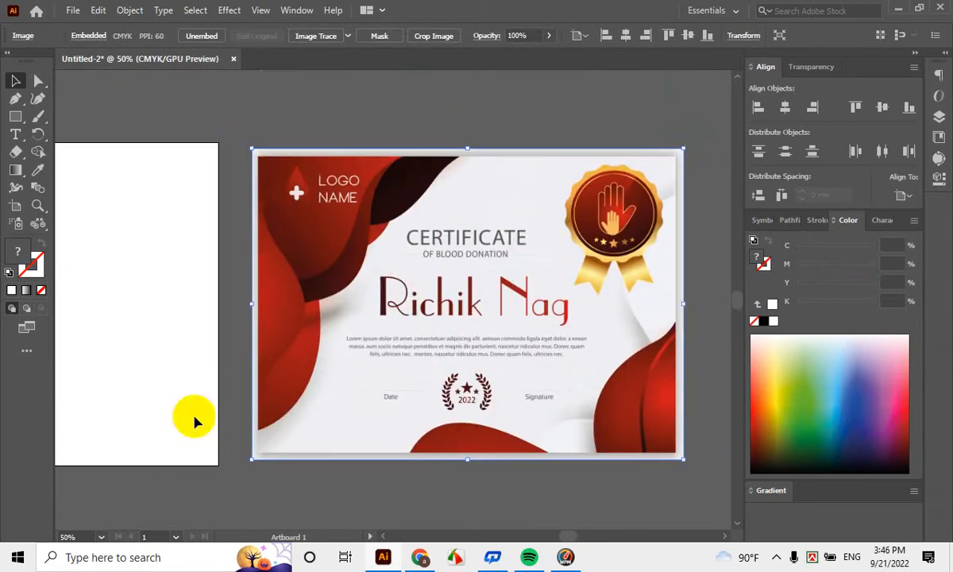
click(229, 129)
scroll(341, 198, down, 1)
scroll(346, 238, down, 3)
scroll(356, 333, up, 3)
scroll(476, 419, up, 3)
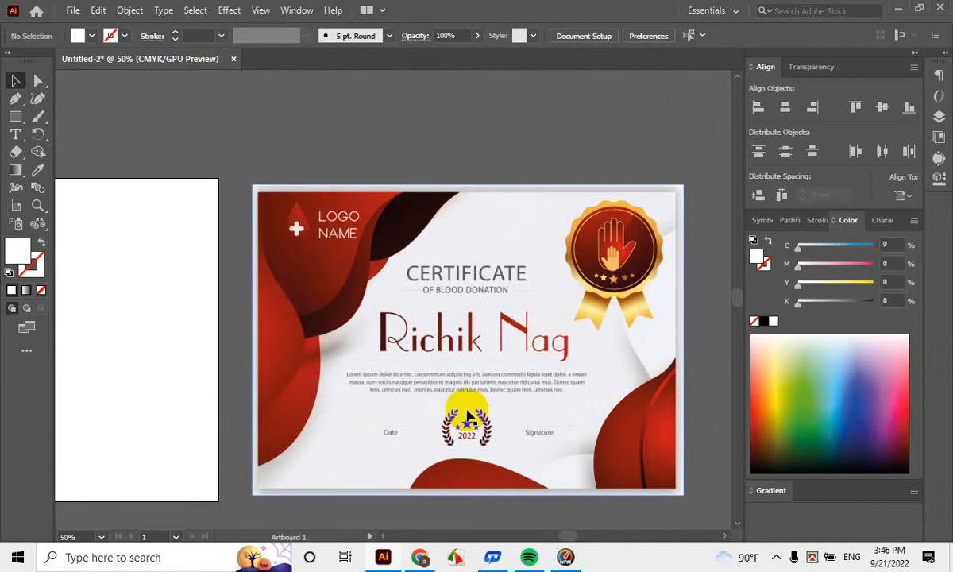
scroll(469, 417, down, 2)
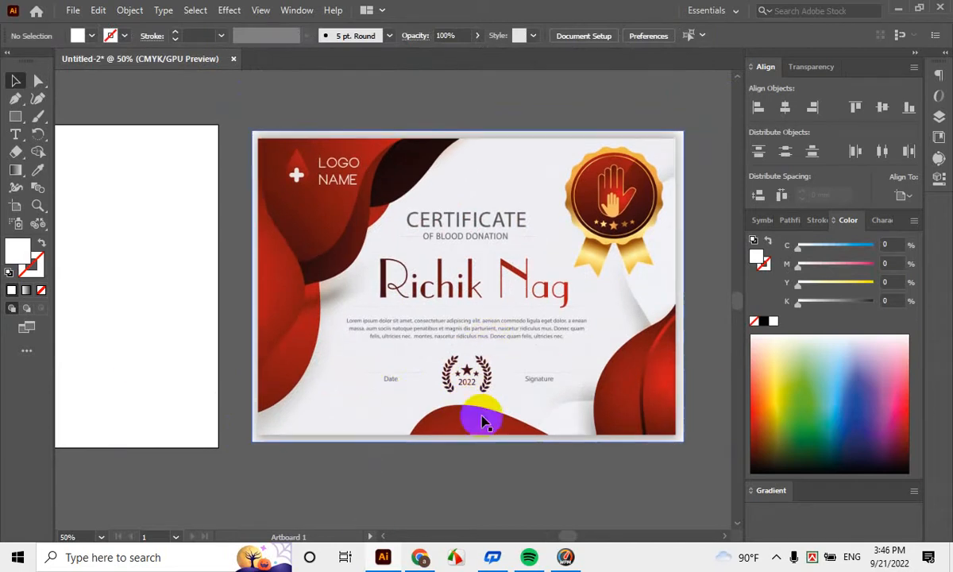
scroll(548, 304, down, 1)
scroll(549, 286, up, 1)
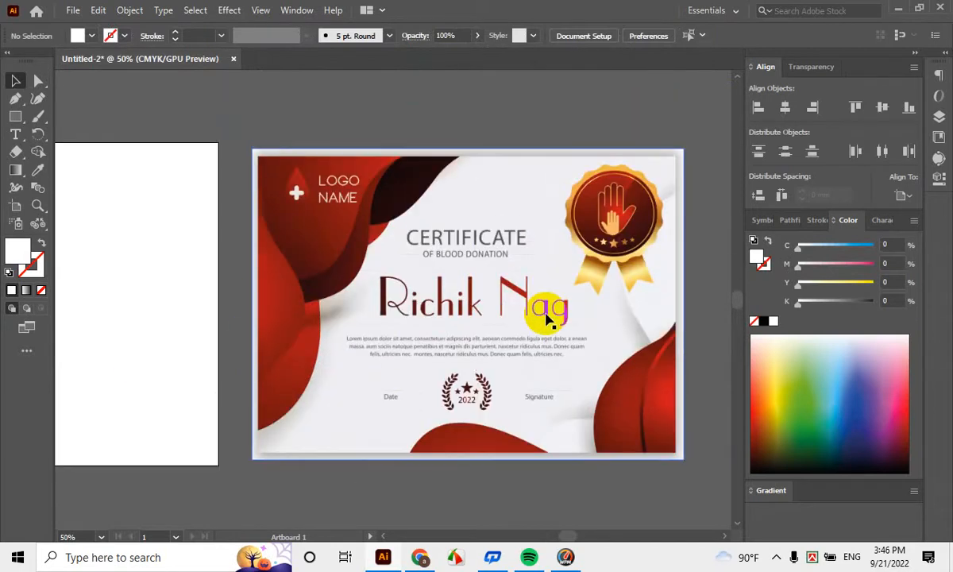
scroll(521, 238, up, 1)
scroll(517, 264, down, 2)
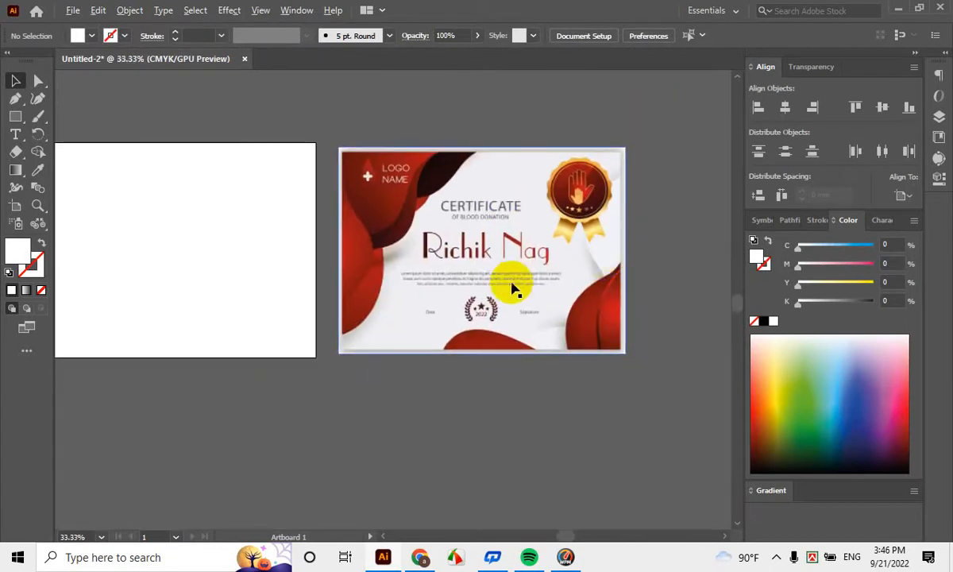
scroll(511, 288, up, 1)
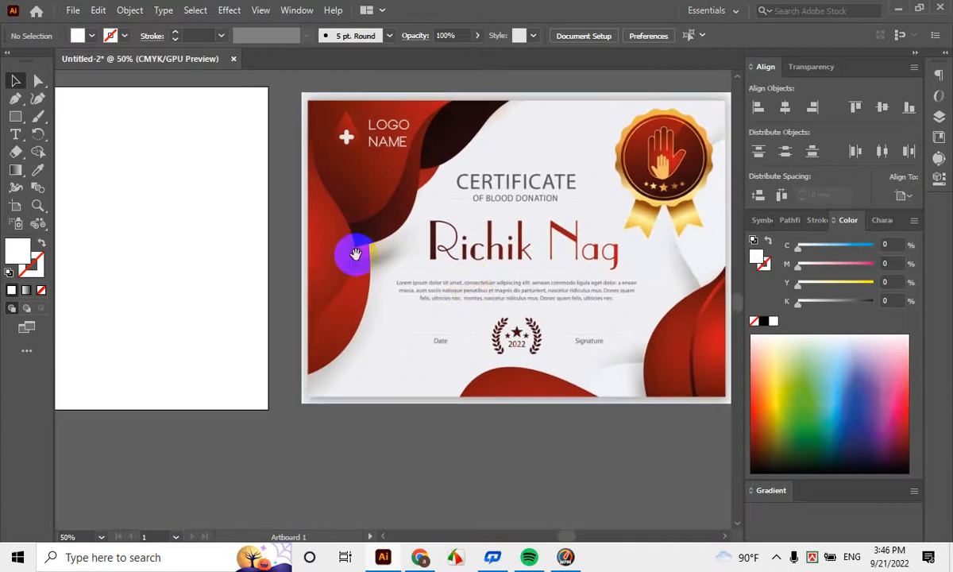
Draw a closed curved shape with the Pen tool over the artboard's upper-left corner, extending past its top and left edges
drag(328, 242, 487, 294)
scroll(524, 280, down, 1)
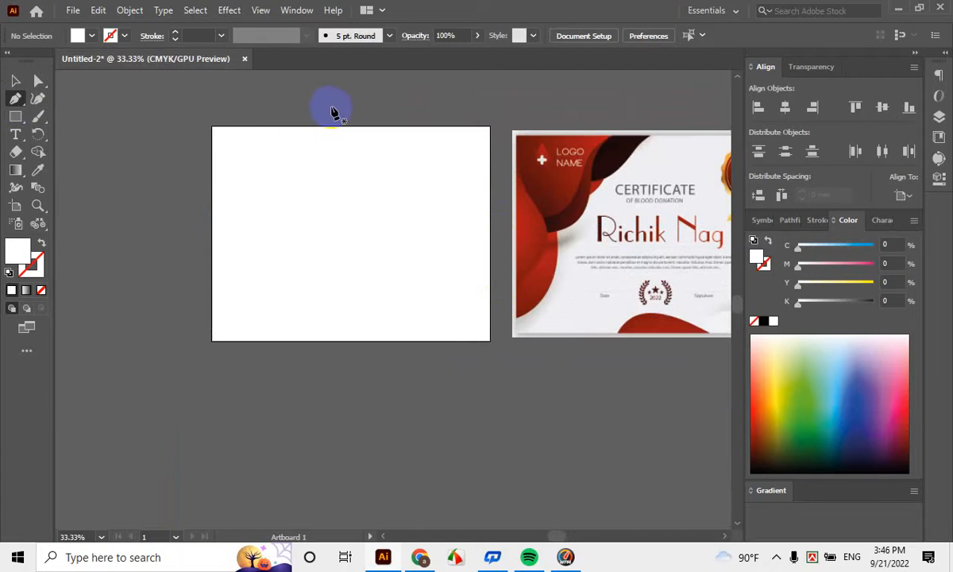
click(298, 118)
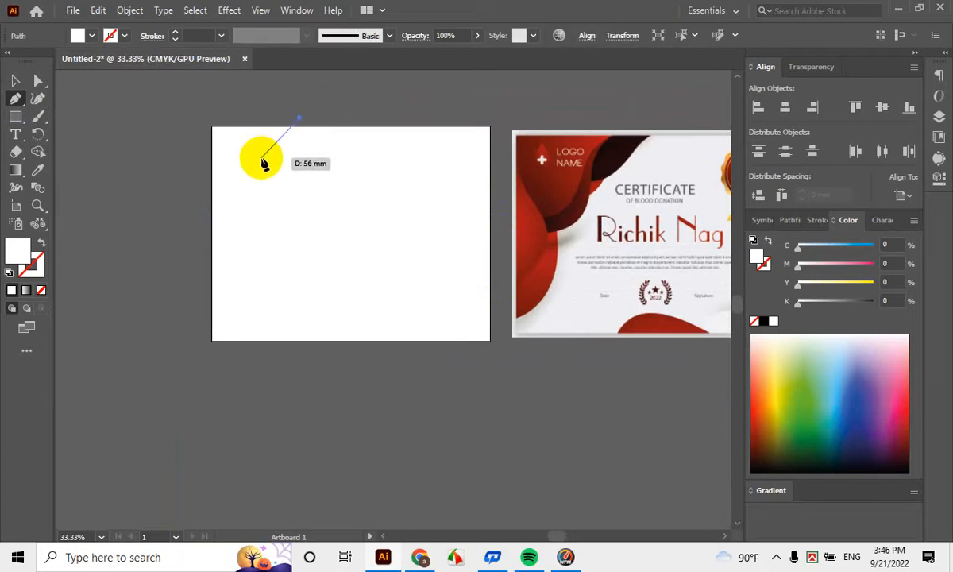
drag(269, 159, 266, 185)
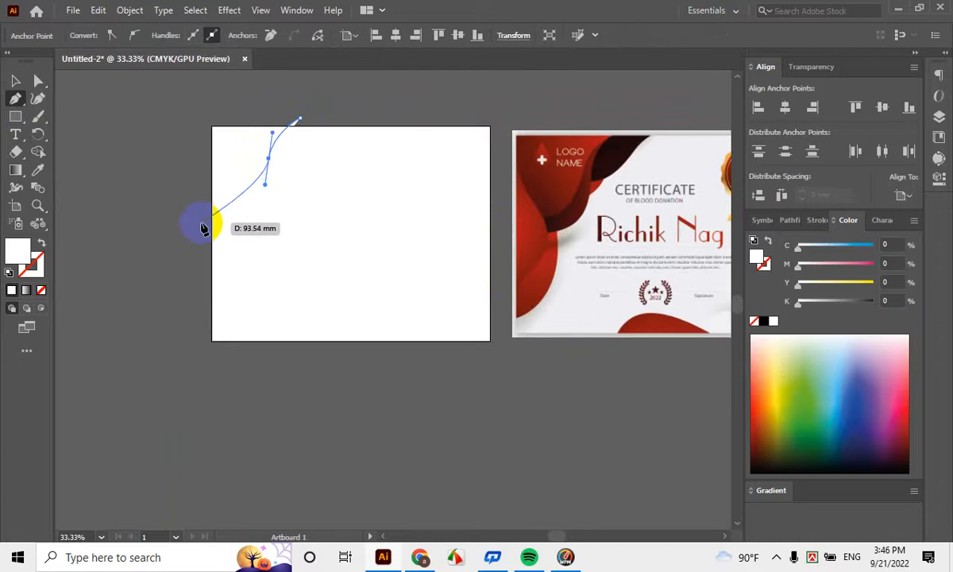
drag(202, 224, 139, 214)
click(161, 103)
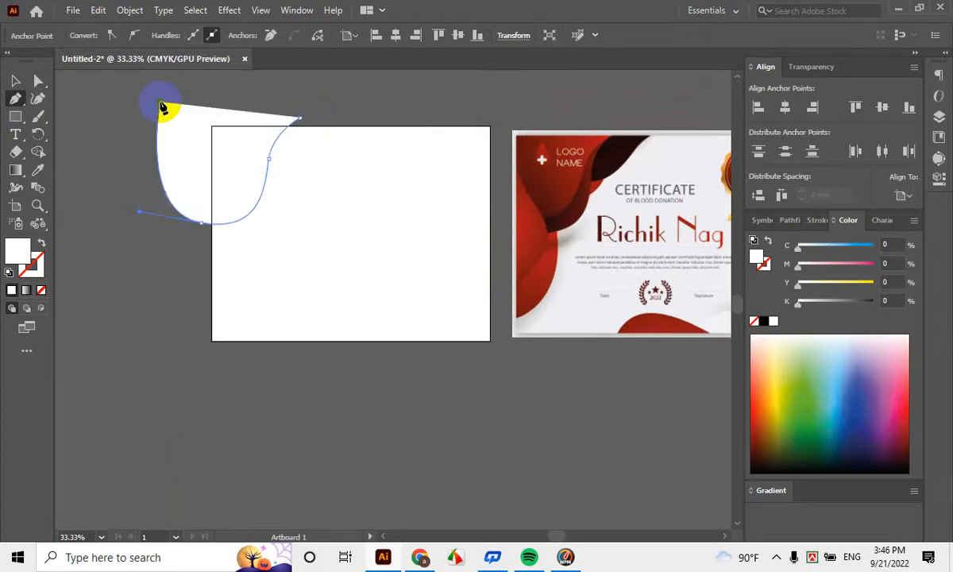
click(300, 119)
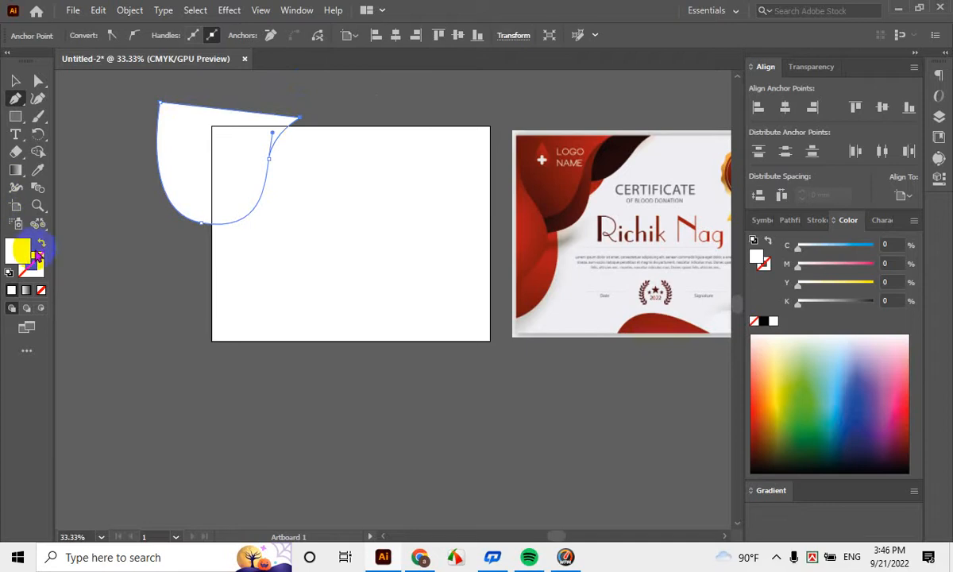
Fill the curved corner shape with bright red FF0606 and shift it slightly to the right
double_click(25, 254)
click(588, 171)
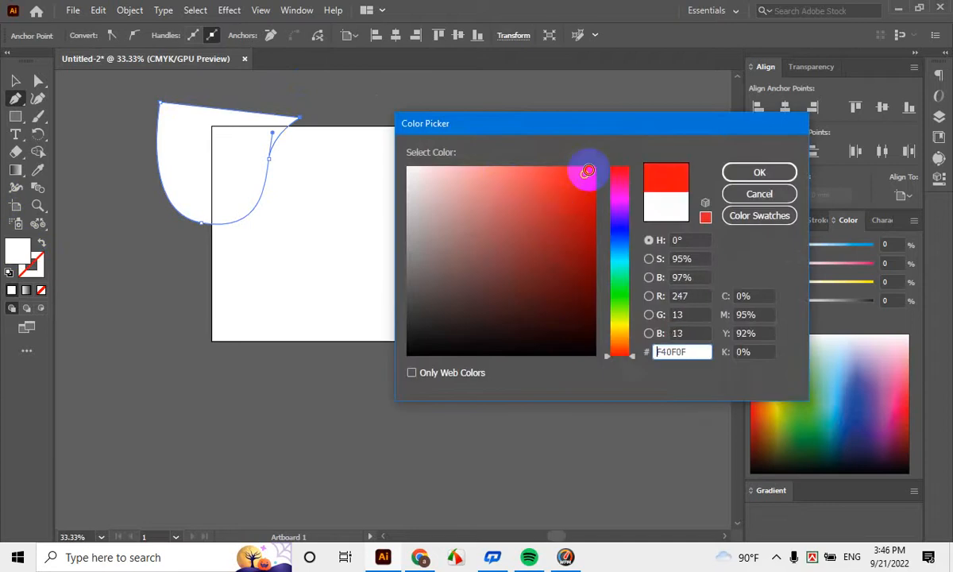
click(735, 172)
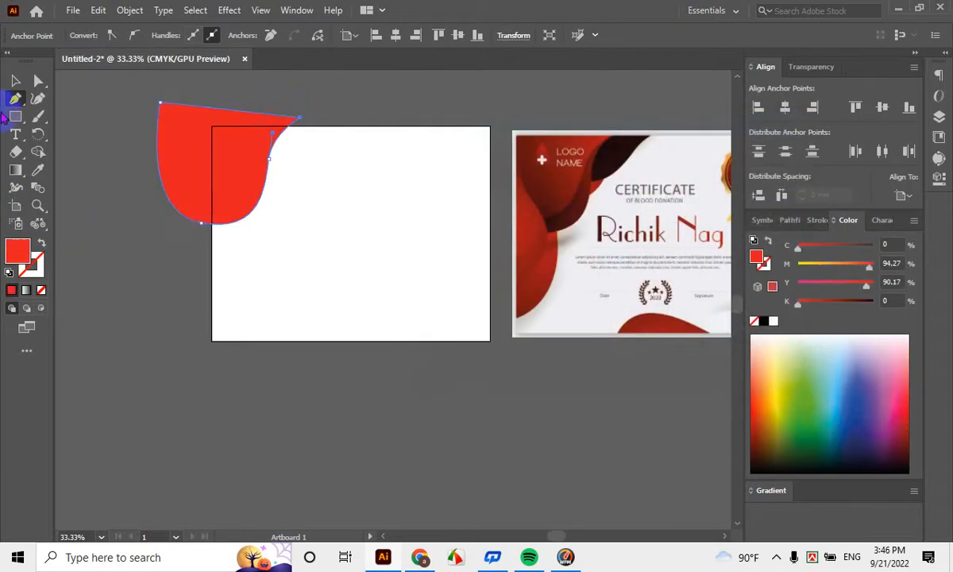
click(15, 80)
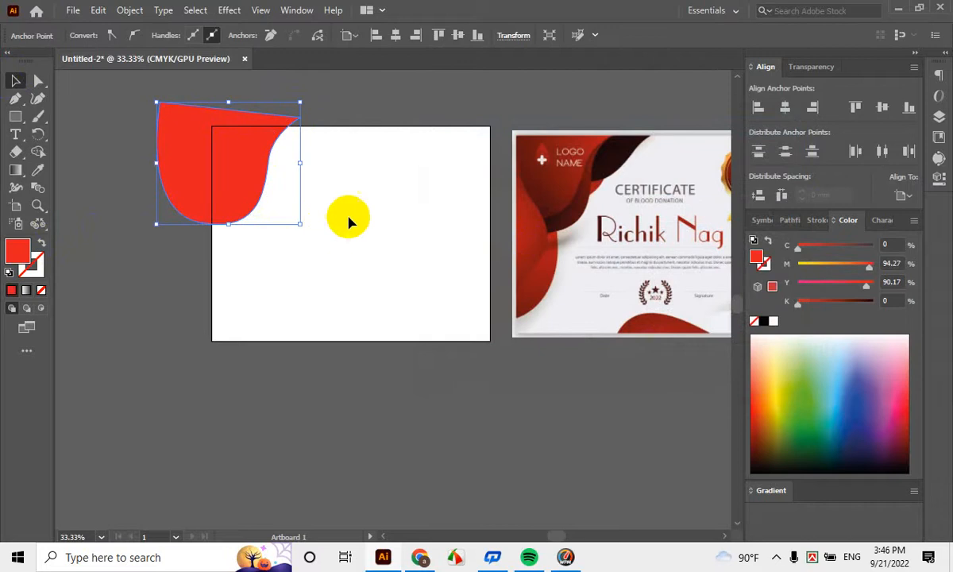
drag(189, 195, 247, 181)
click(412, 119)
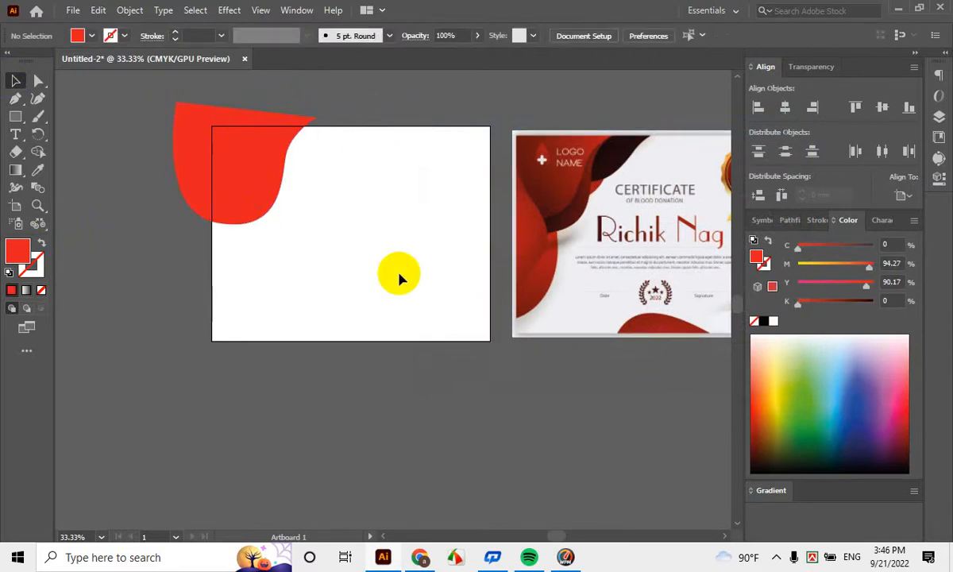
Move the certificate reference image left so it overlaps the artboard's right part, close to the red shape, and deselect it
scroll(322, 187, up, 1)
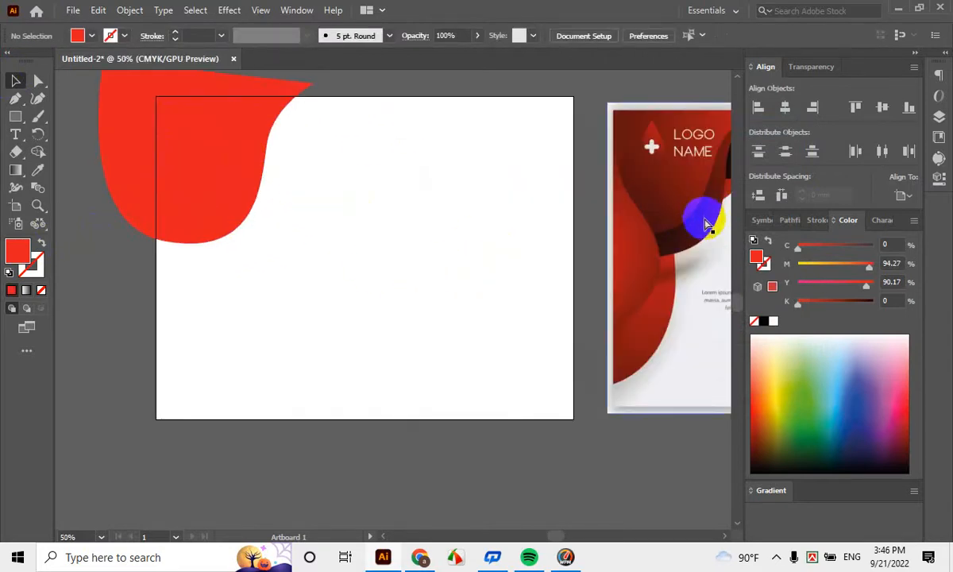
drag(682, 224, 467, 224)
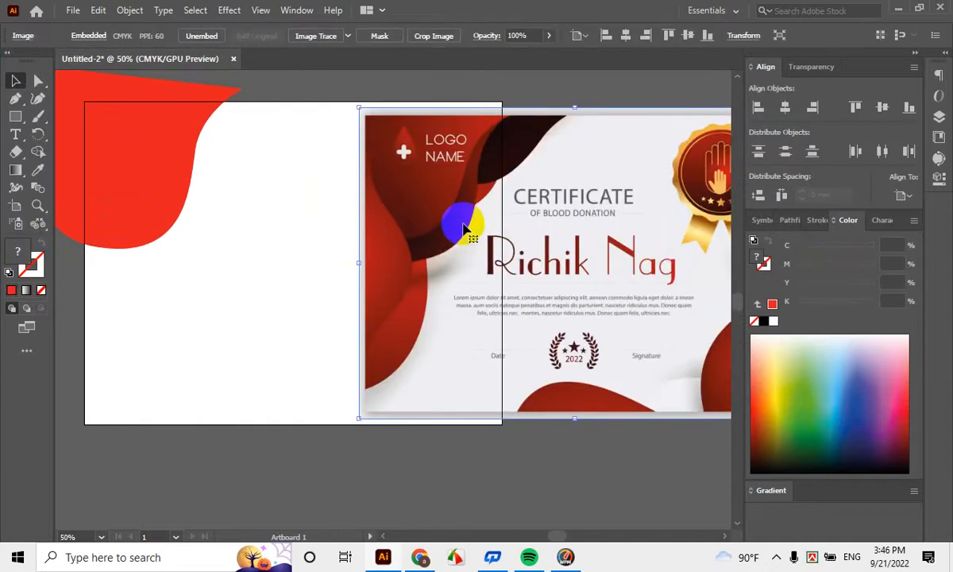
click(270, 233)
drag(251, 224, 270, 230)
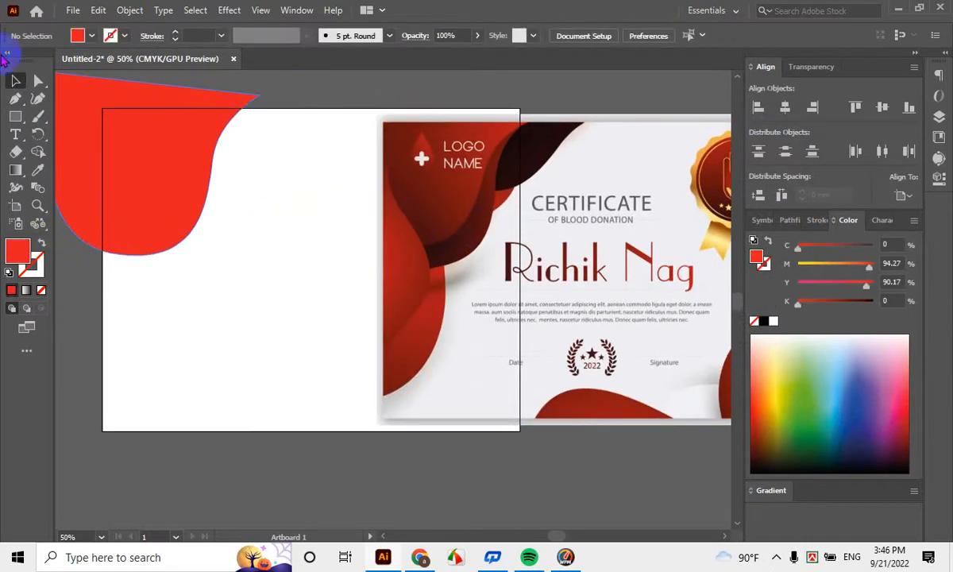
Draw a second closed Pen shape over the red corner shape, starting at its right tip and curving just inside its lower edge
click(16, 98)
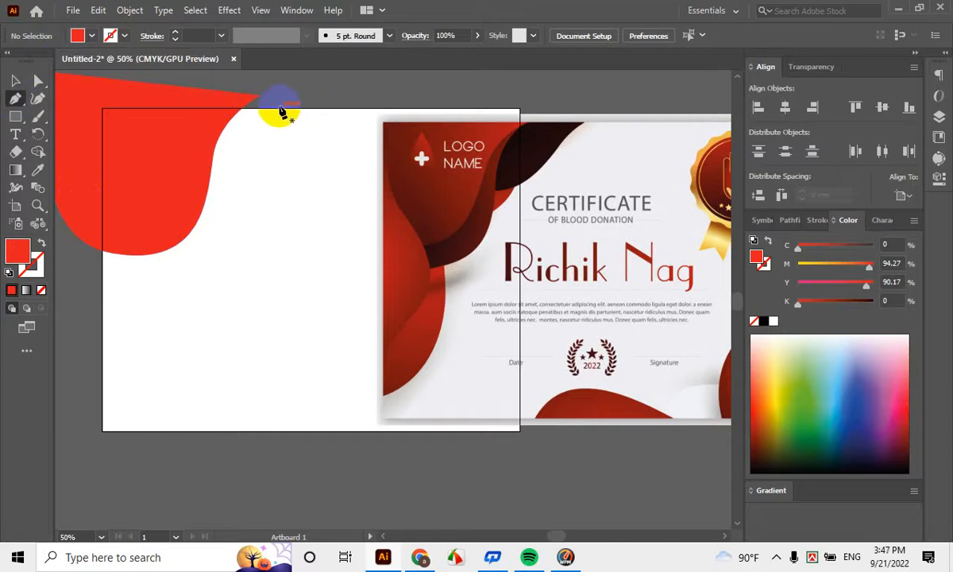
drag(255, 100, 179, 193)
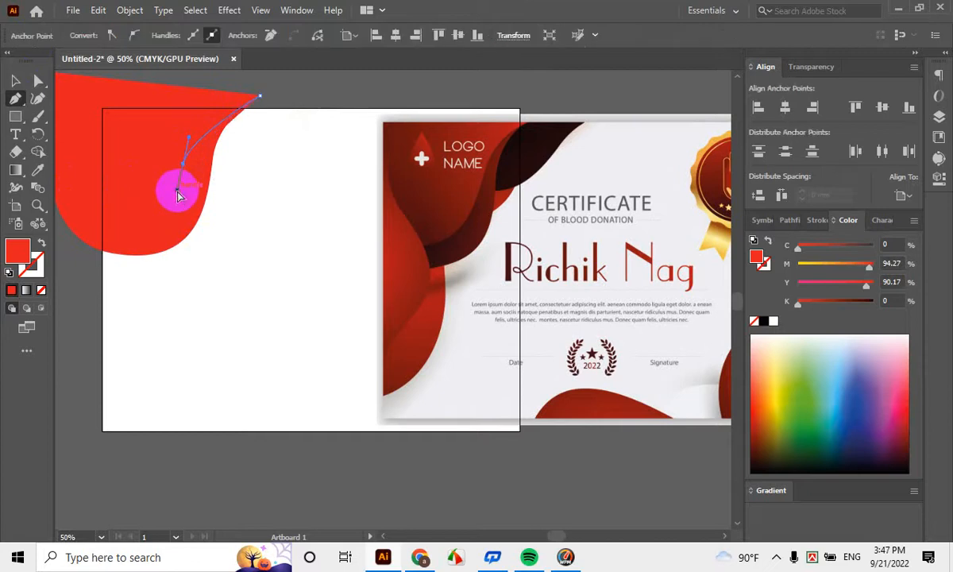
key(ctrl+z)
drag(194, 153, 318, 236)
key(ctrl+z)
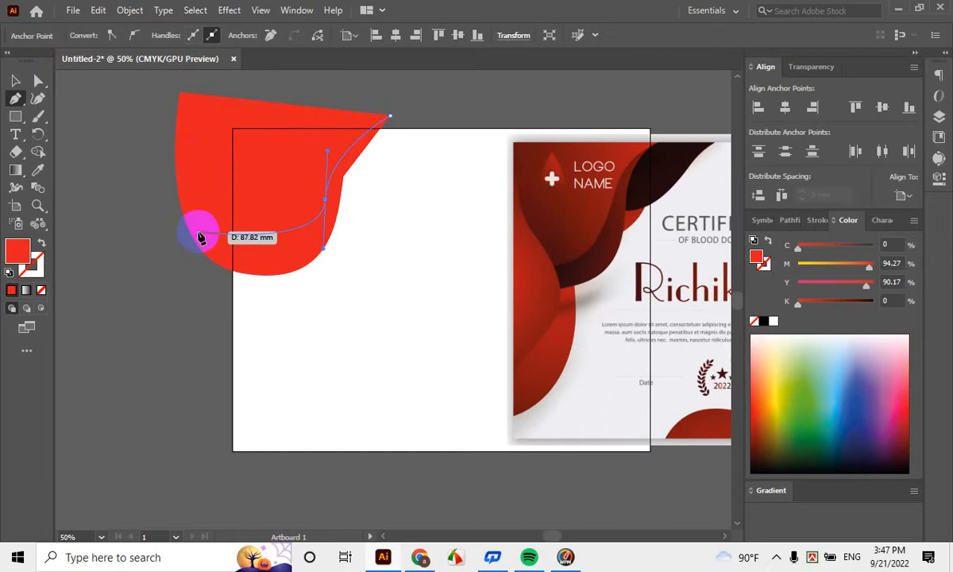
drag(201, 237, 160, 190)
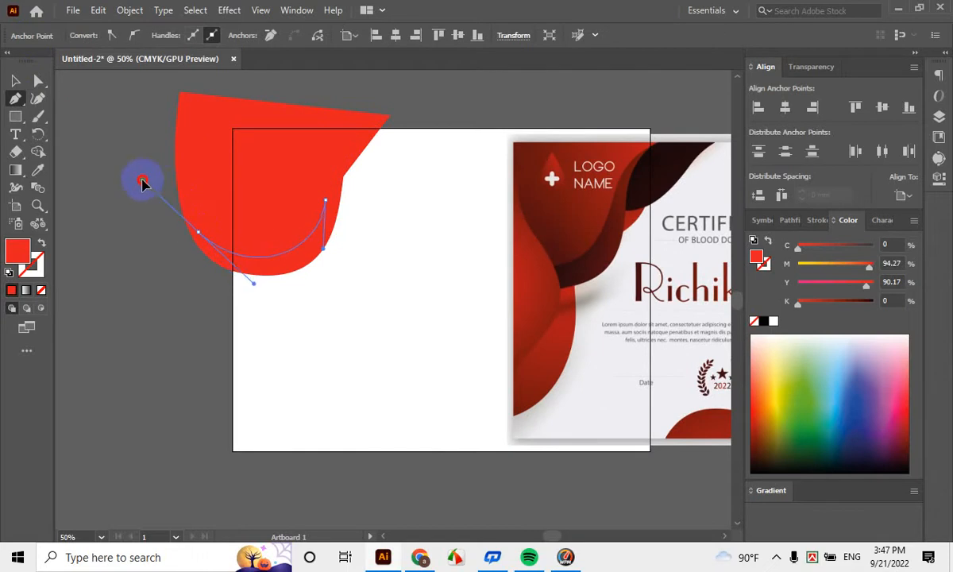
drag(142, 179, 143, 180)
scroll(219, 151, up, 2)
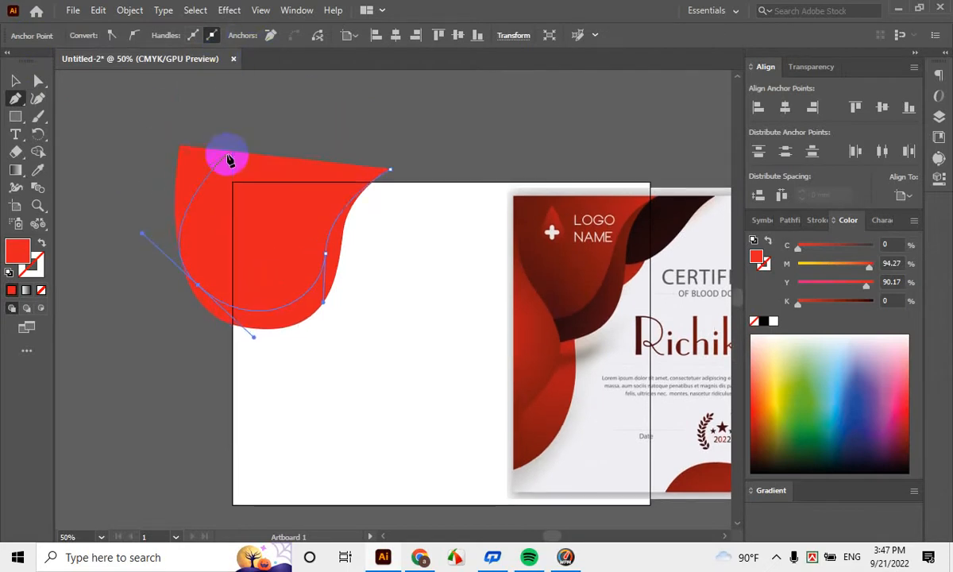
click(175, 130)
click(391, 170)
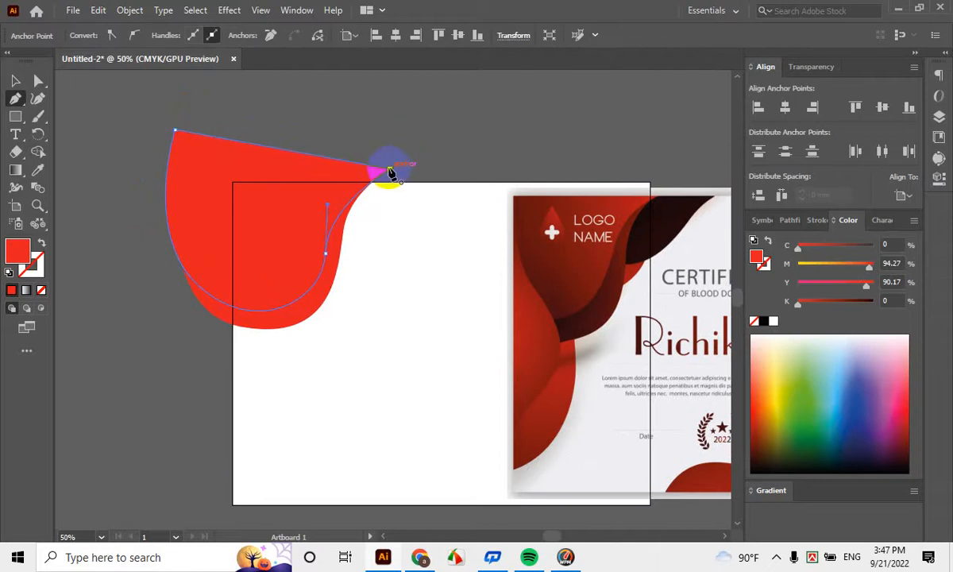
Fill the second corner shape with a darker red of about C 19, M 100, Y 100, K 12
double_click(21, 249)
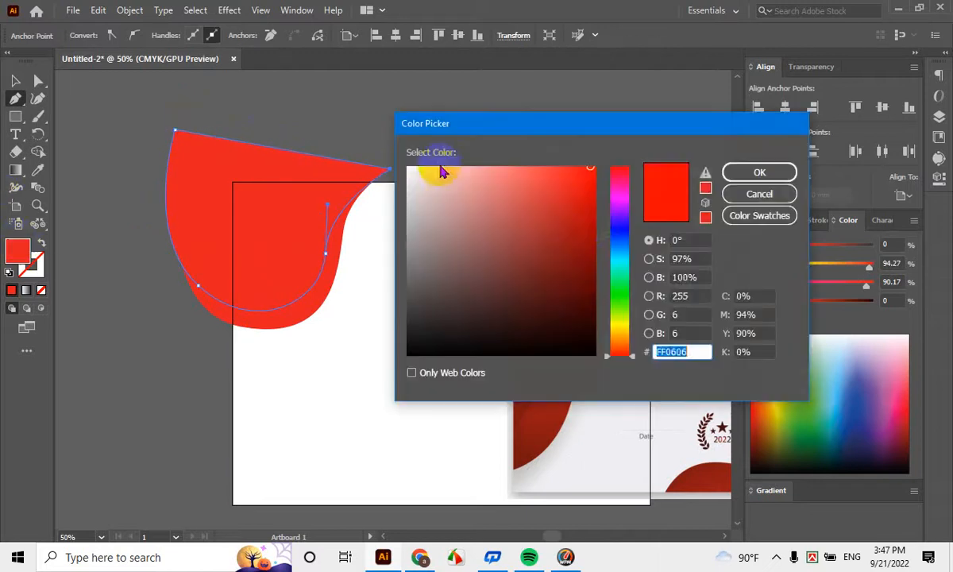
click(590, 219)
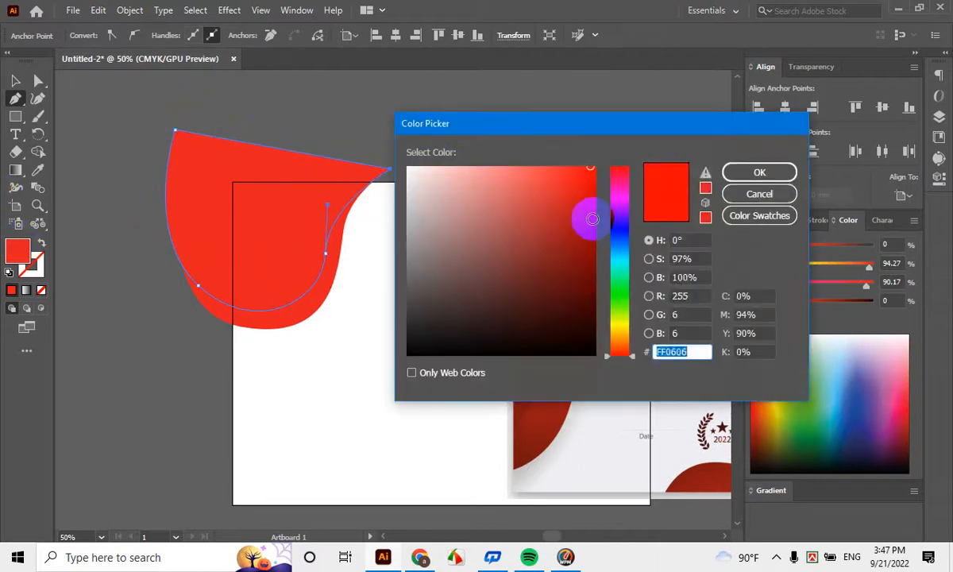
click(760, 173)
click(510, 161)
scroll(477, 262, down, 3)
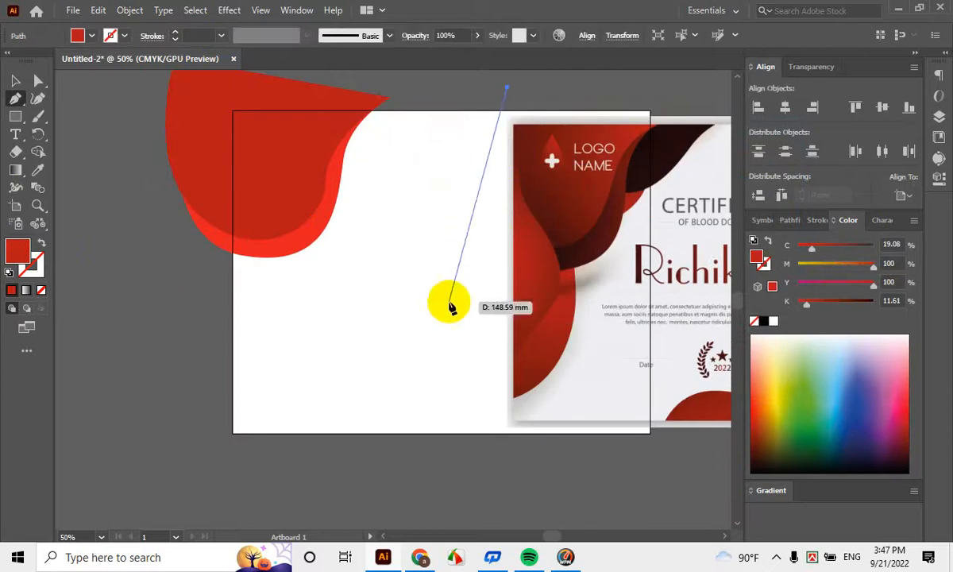
key(ctrl+z)
Draw a third closed Pen shape in the darker red, curving from above the artboard's top edge back over the two corner shapes
click(14, 82)
click(93, 199)
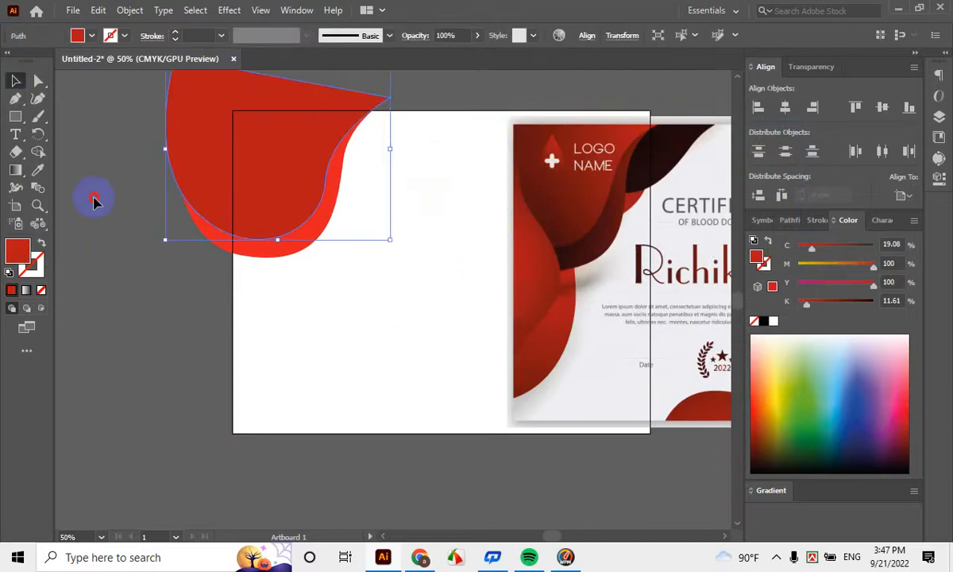
scroll(539, 406, up, 2)
drag(614, 355, 577, 341)
scroll(386, 336, up, 1)
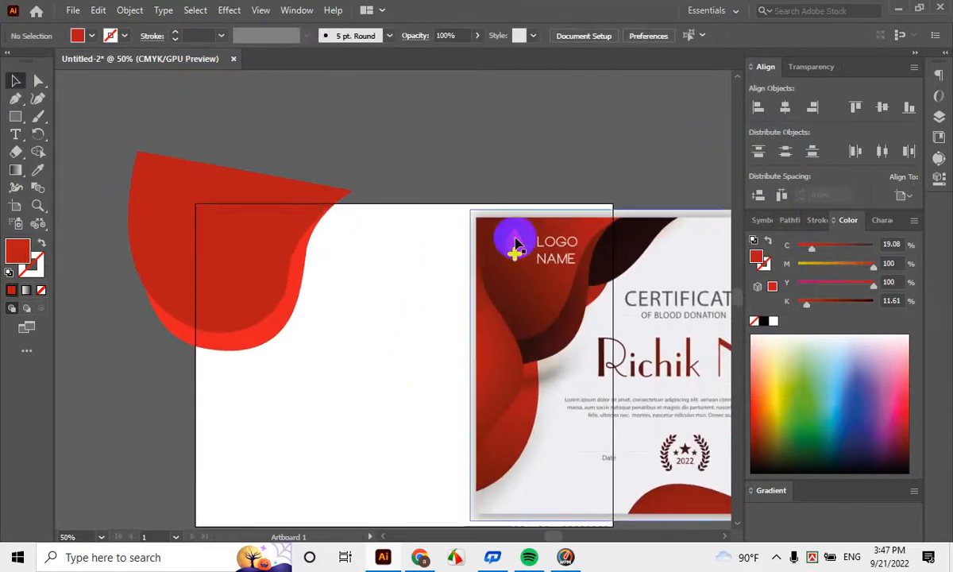
click(14, 98)
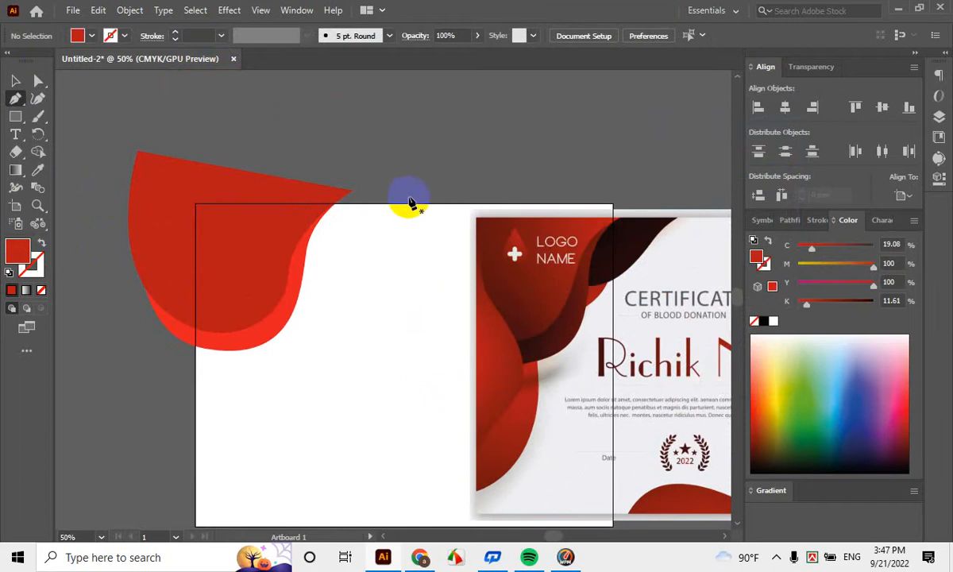
click(414, 195)
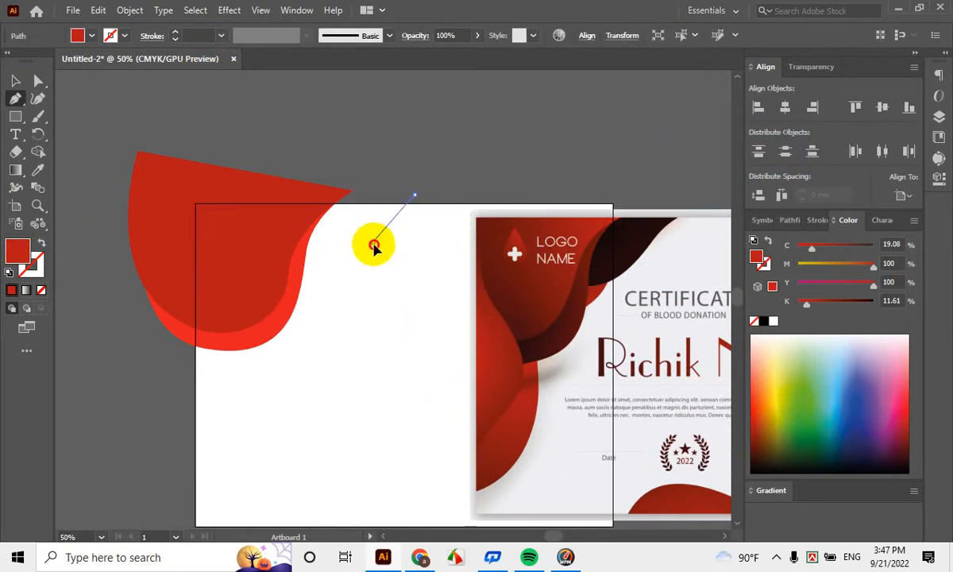
drag(373, 244, 362, 268)
click(277, 275)
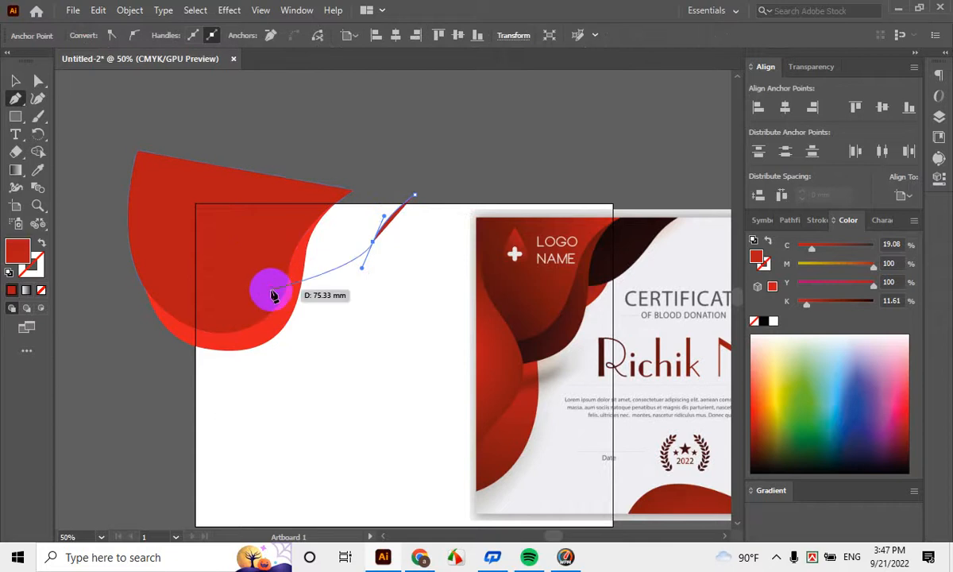
drag(275, 306, 234, 301)
drag(263, 179, 386, 159)
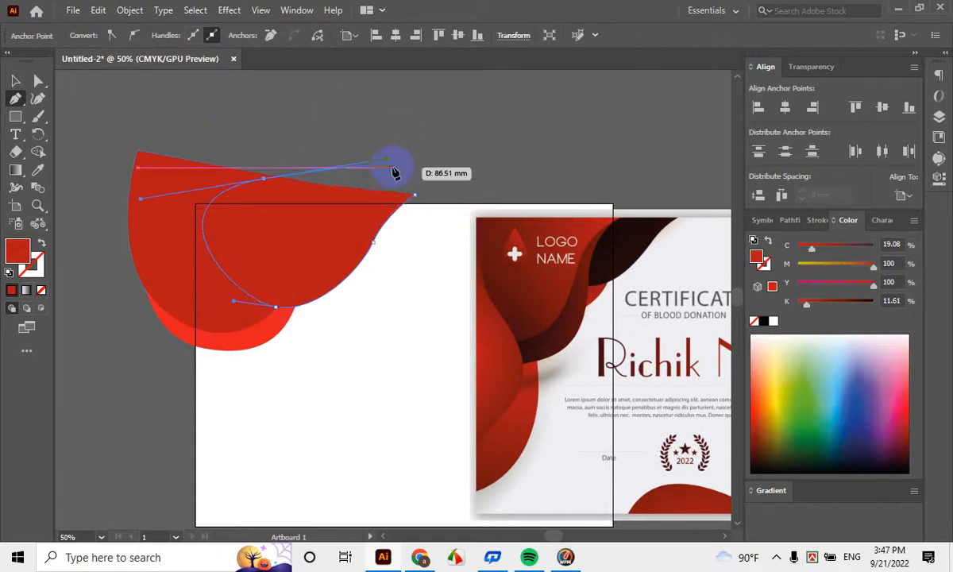
click(414, 194)
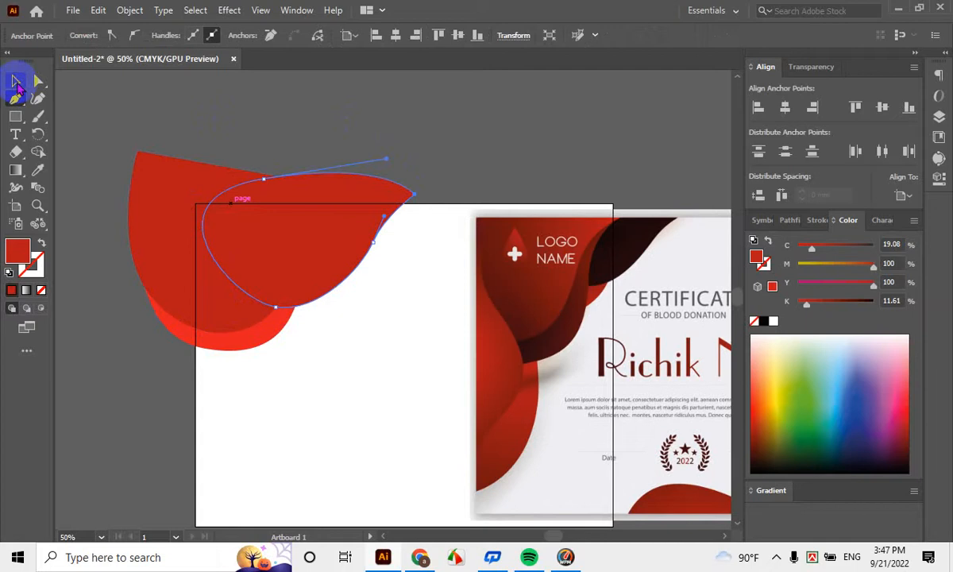
Shift the third shape left so it overlaps the corner shapes more, keeping its right tip projecting beyond them
click(15, 80)
drag(376, 244, 326, 251)
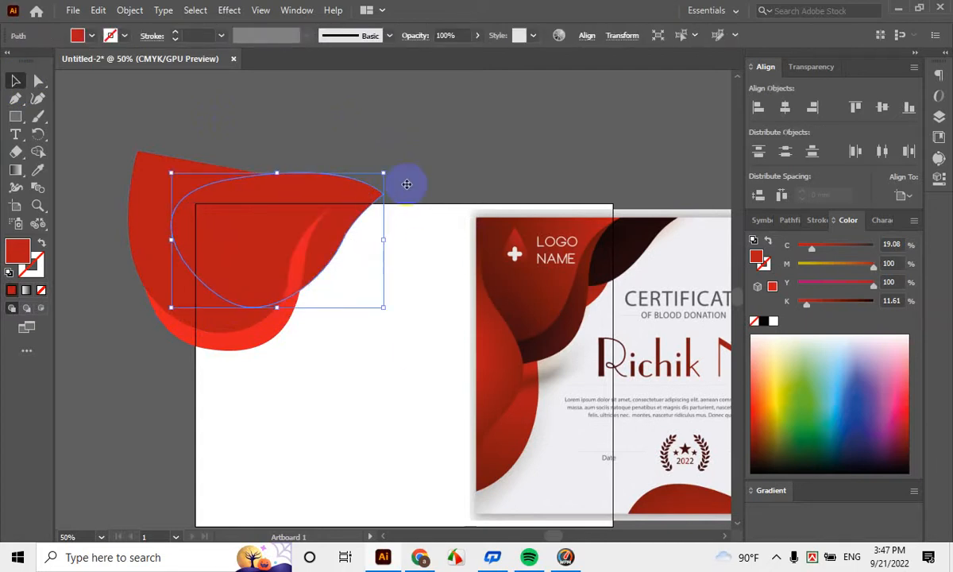
click(409, 199)
click(316, 252)
scroll(370, 221, up, 2)
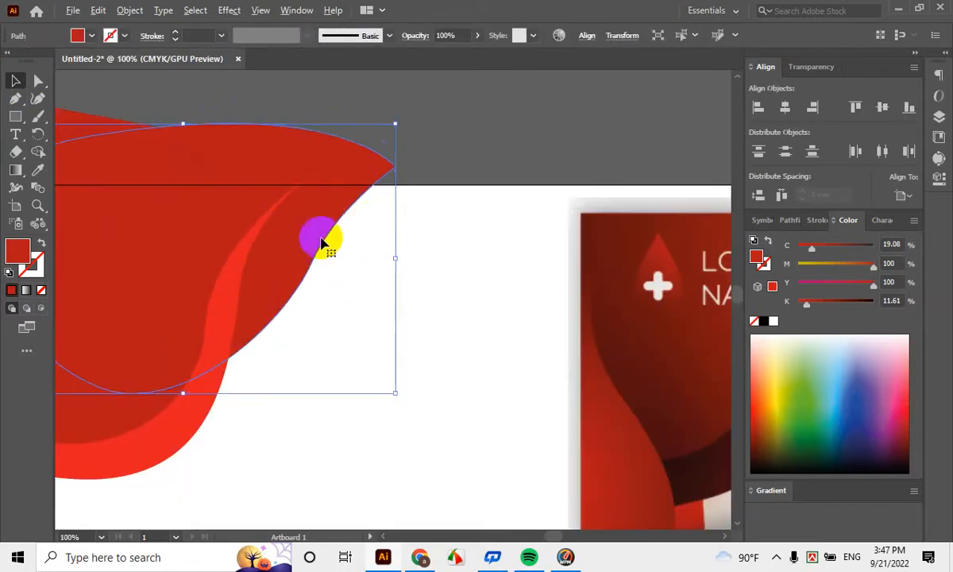
drag(307, 238, 349, 237)
scroll(383, 275, down, 3)
click(513, 144)
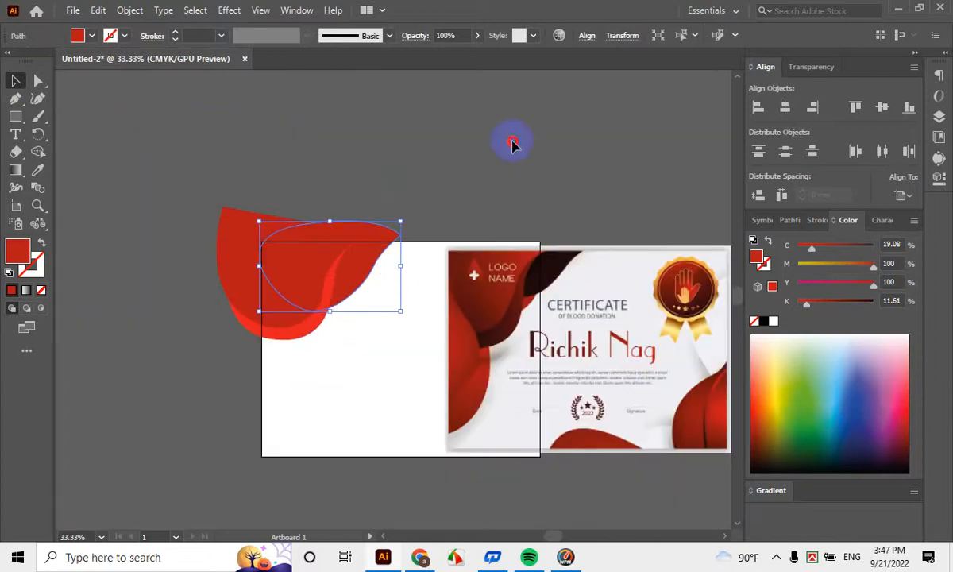
Examine the third shape's outer curve up close and compare it with the layered red curves in the reference image
scroll(506, 282, up, 2)
click(234, 241)
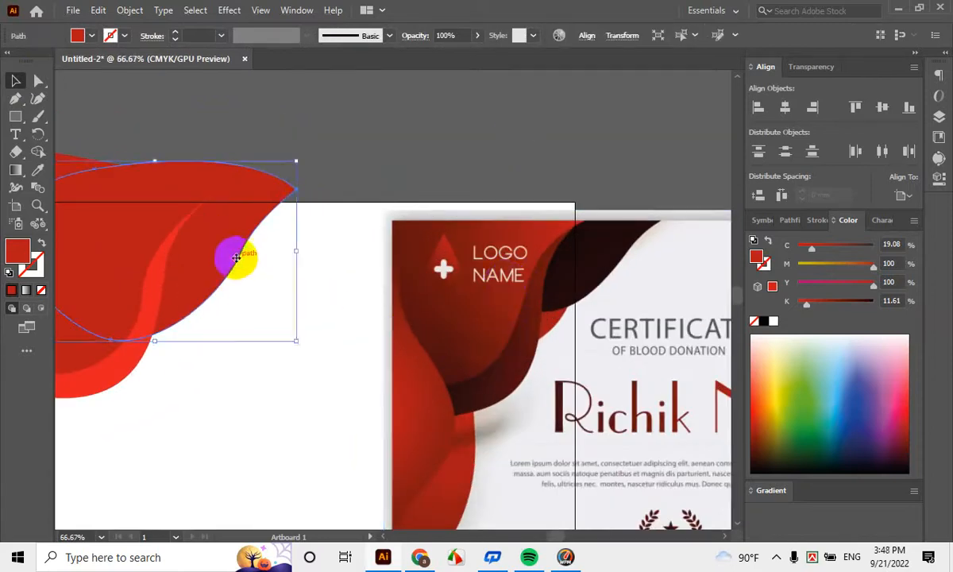
scroll(239, 258, up, 3)
scroll(239, 202, down, 2)
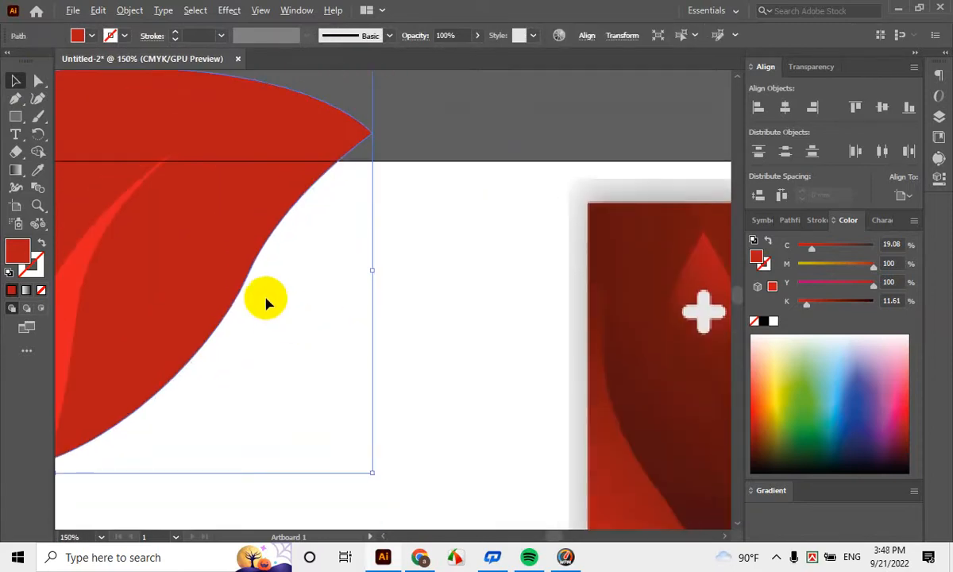
scroll(334, 272, up, 2)
scroll(429, 294, down, 1)
drag(535, 300, 487, 289)
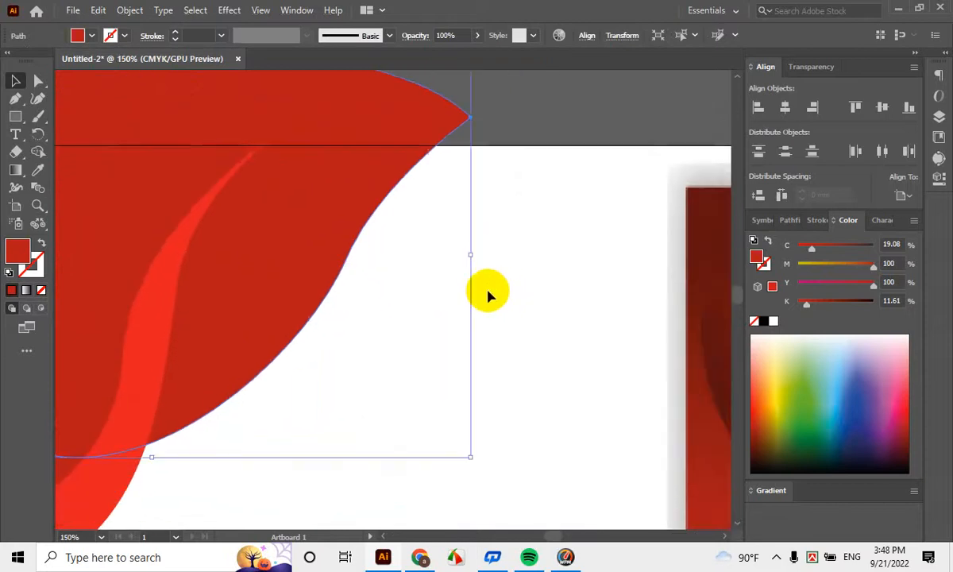
scroll(488, 291, down, 2)
drag(608, 288, 463, 258)
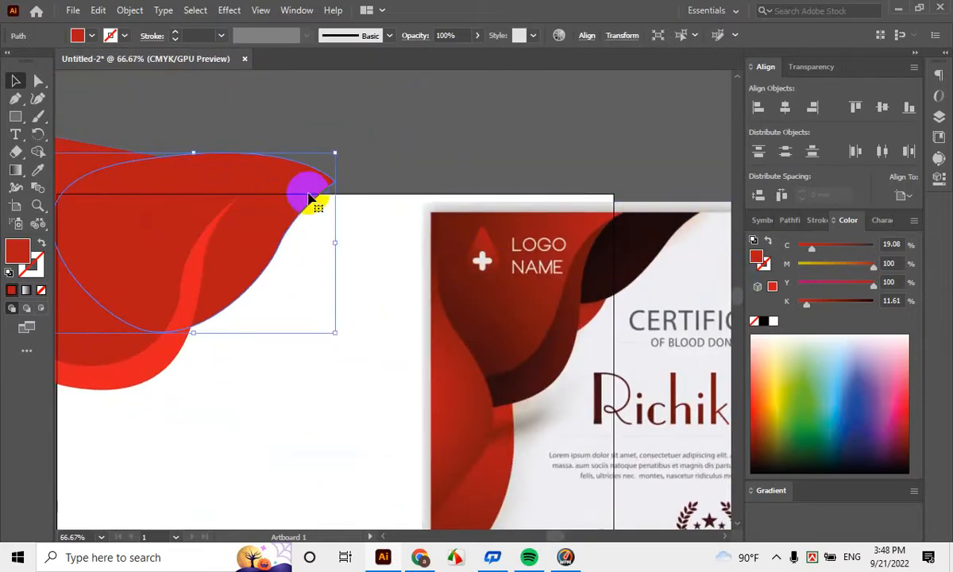
Replace the third corner shape with a new closed Pen shape curving from above the artboard's top edge down over the two corner shapes
key(Delete)
click(15, 97)
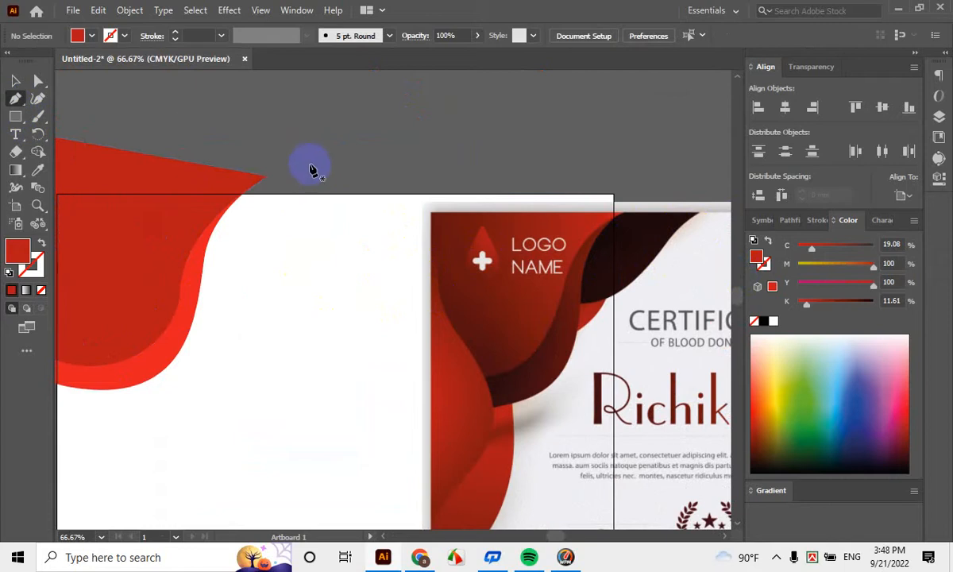
mouse_move(326, 193)
mouse_down()
mouse_move(255, 277)
mouse_move(333, 185)
mouse_up()
click(359, 156)
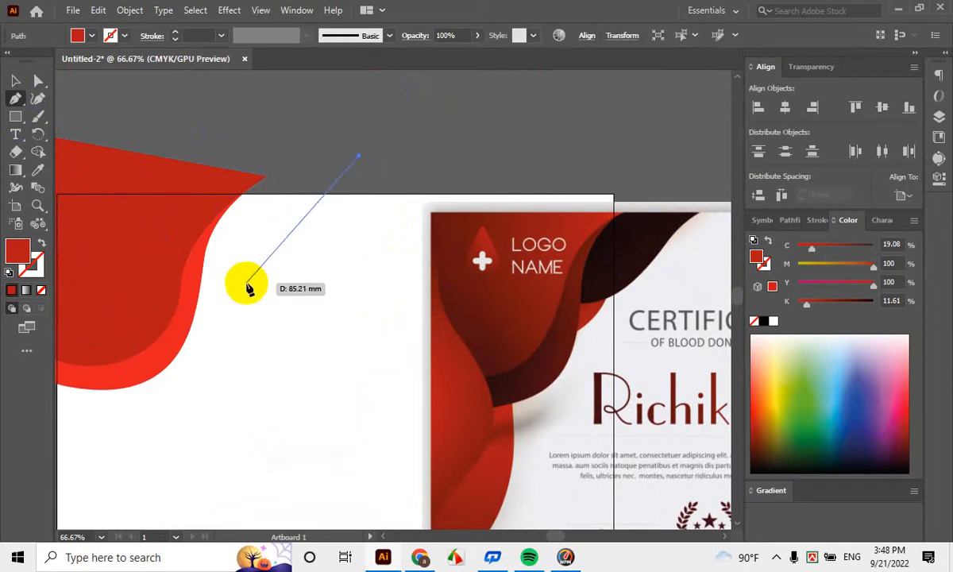
drag(271, 254, 244, 319)
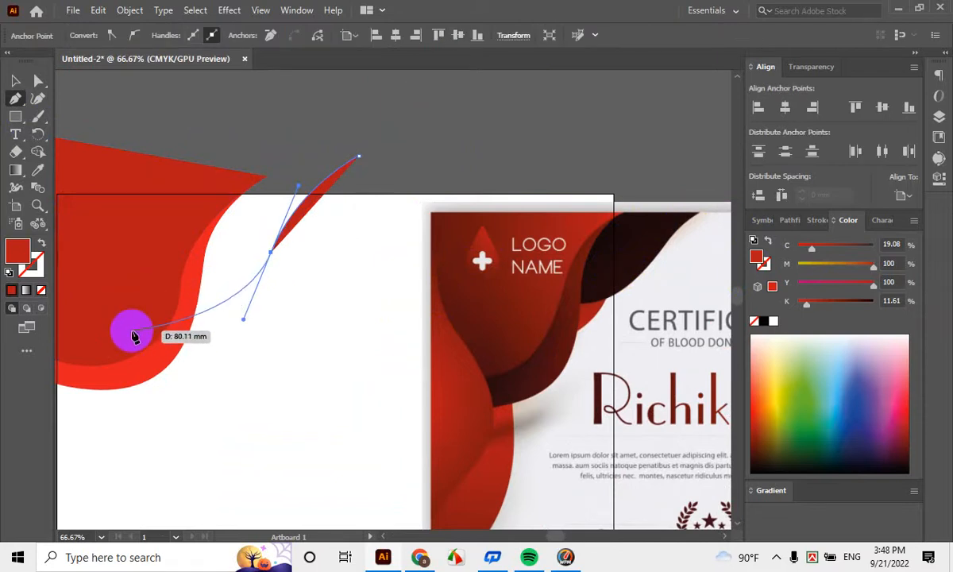
drag(133, 332, 85, 321)
drag(225, 107, 224, 104)
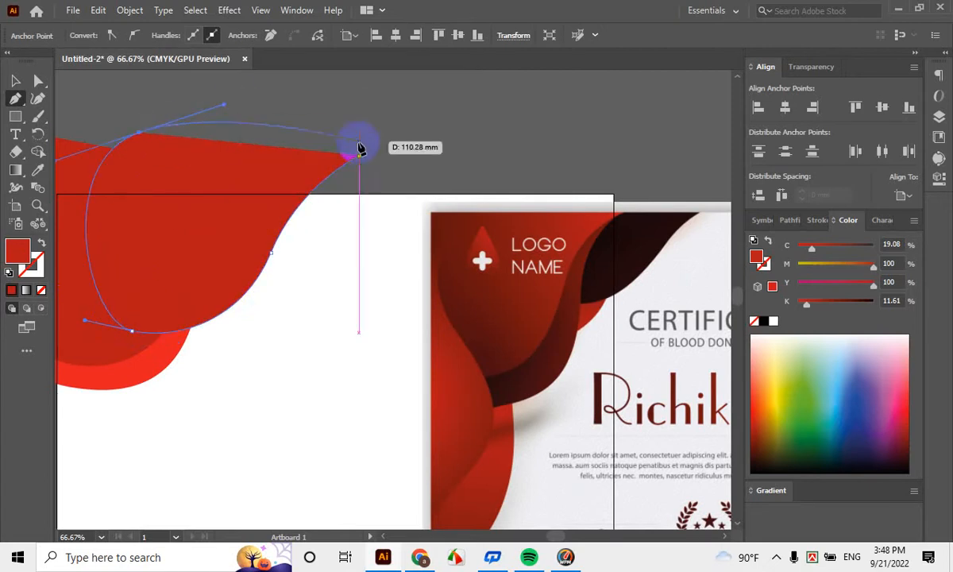
click(357, 159)
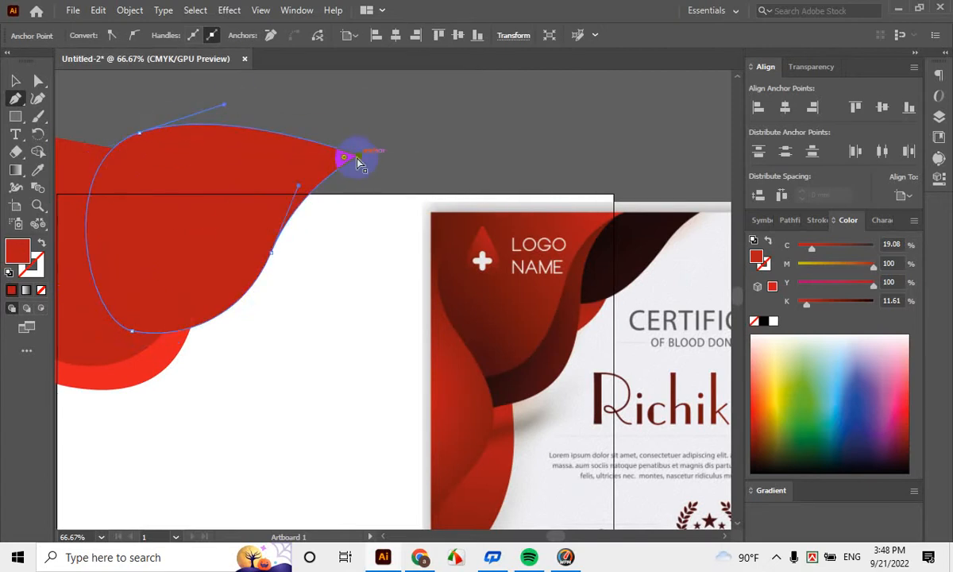
click(15, 81)
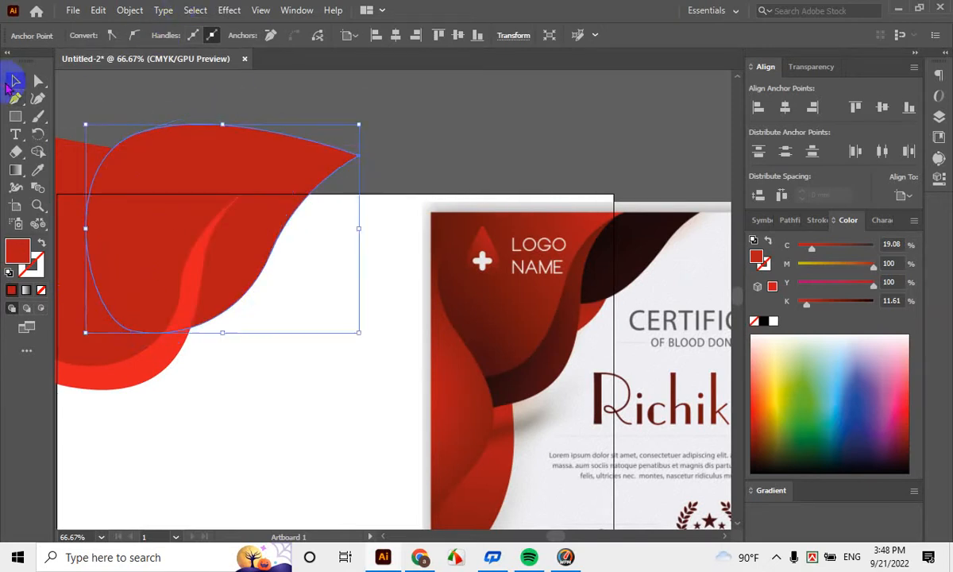
Shift the redrawn third shape slightly up and right so its curve extends further past the other corner shapes
click(481, 117)
click(261, 273)
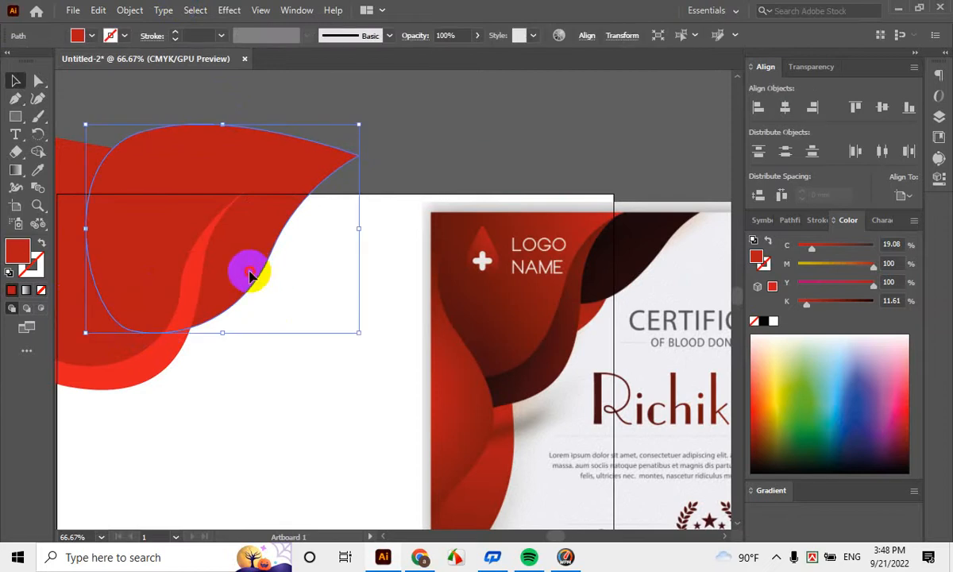
drag(249, 276, 255, 265)
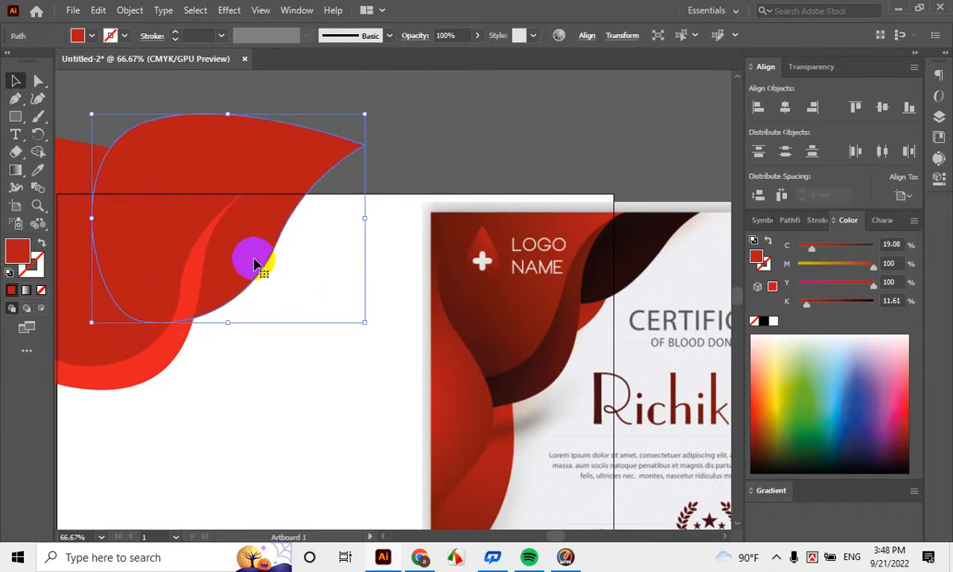
key(Right)
key(Right)
key(Right)
key(Right)
key(Right)
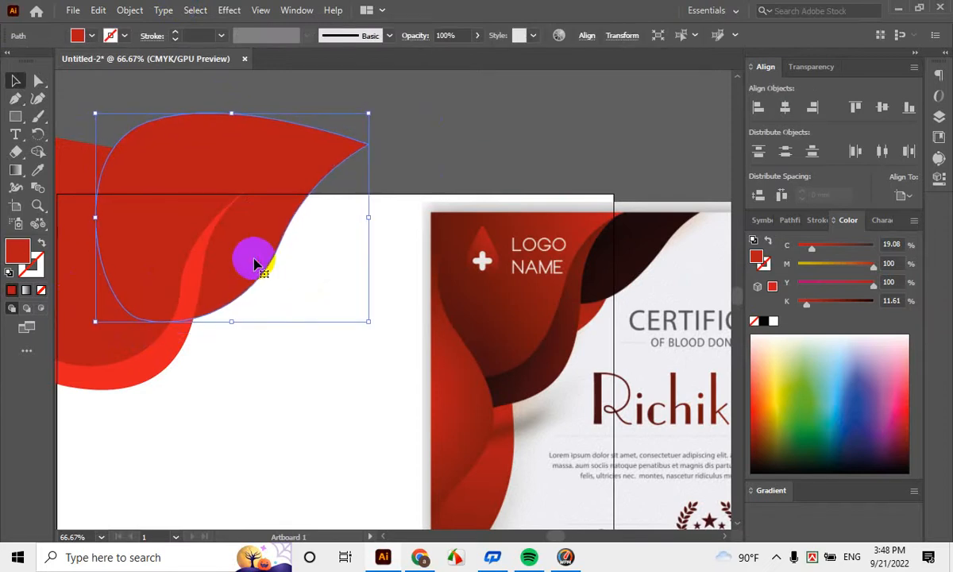
key(Up)
click(276, 374)
Draw a small circle with the Ellipse tool over the notch where the third shape meets the bright red shape
scroll(303, 373, down, 2)
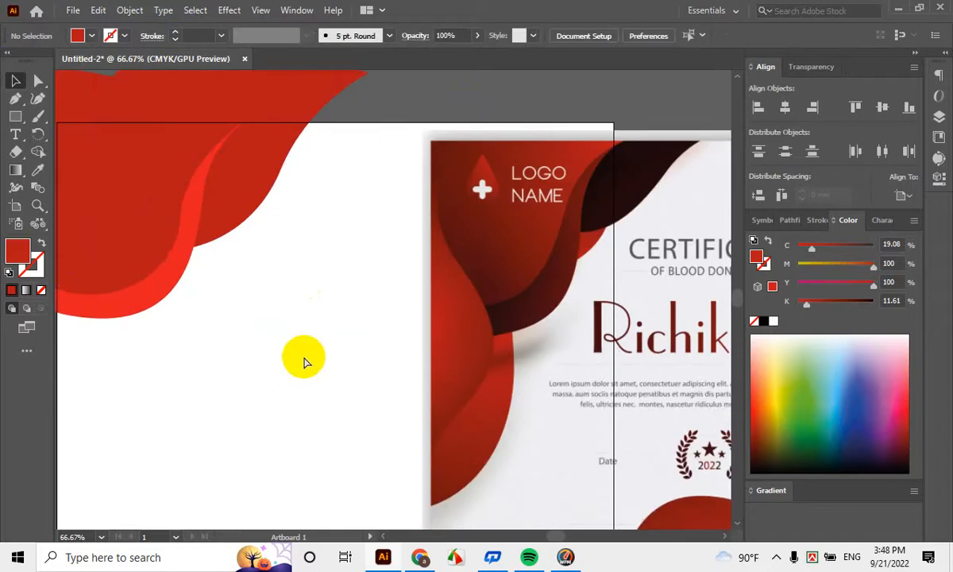
drag(304, 326, 400, 362)
scroll(379, 432, up, 2)
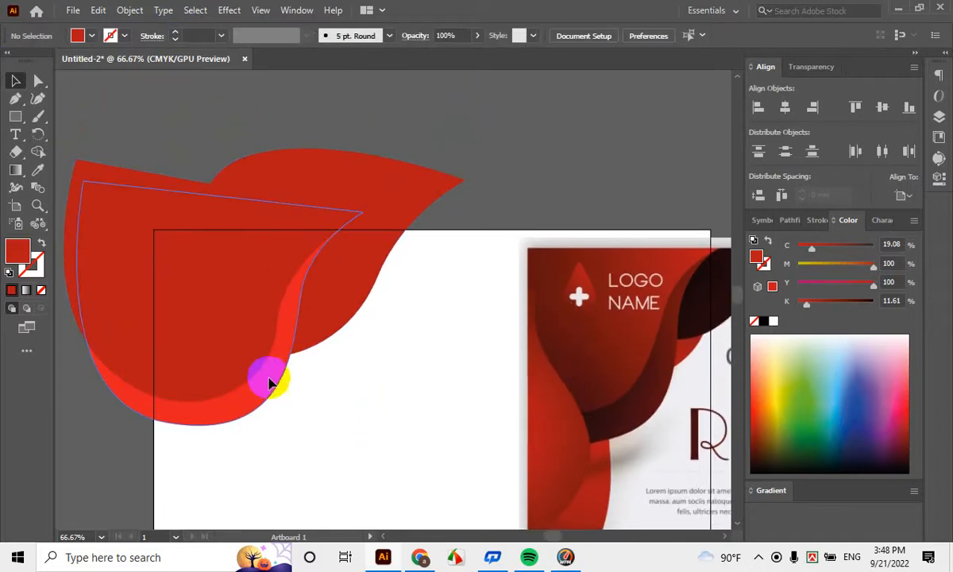
scroll(318, 199, down, 1)
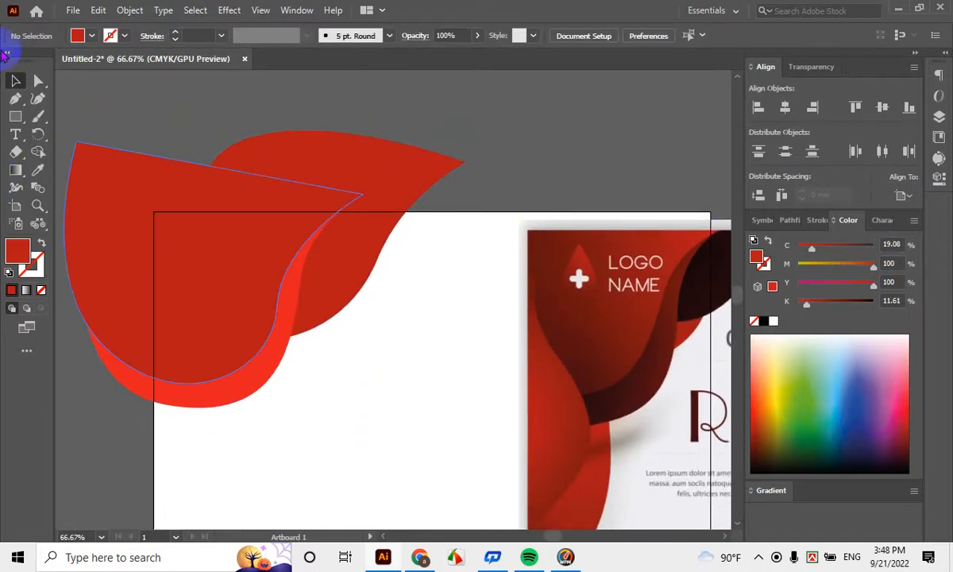
drag(16, 117, 77, 134)
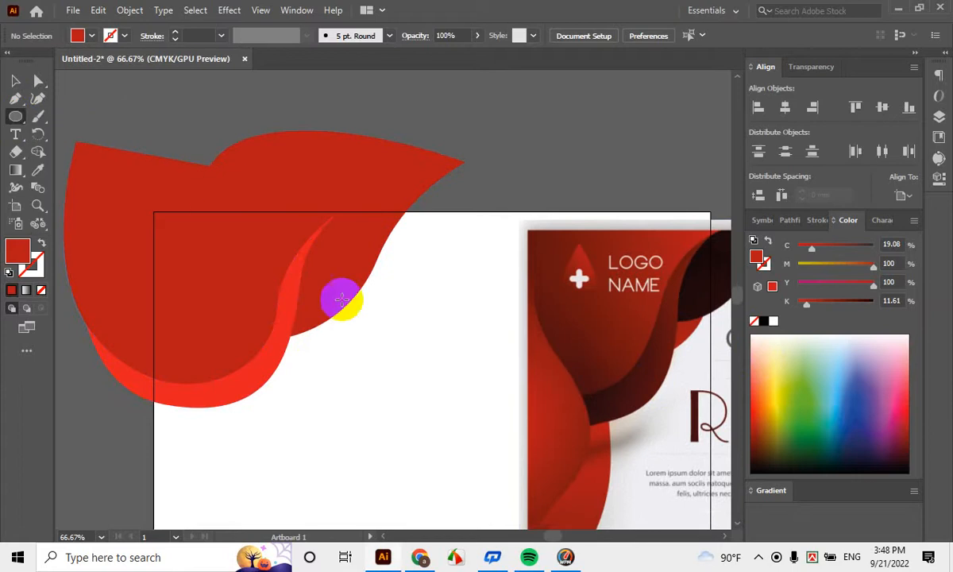
drag(274, 322, 307, 364)
click(16, 80)
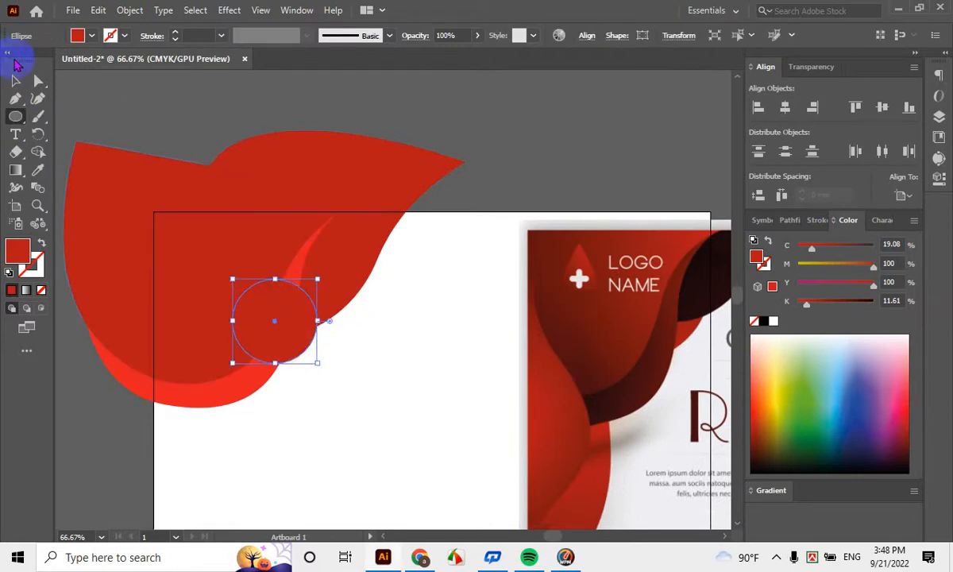
Fill the circle with a light red of about C 0, M 77, Y 57, K 0 and send it to the back
click(318, 364)
click(263, 310)
double_click(17, 251)
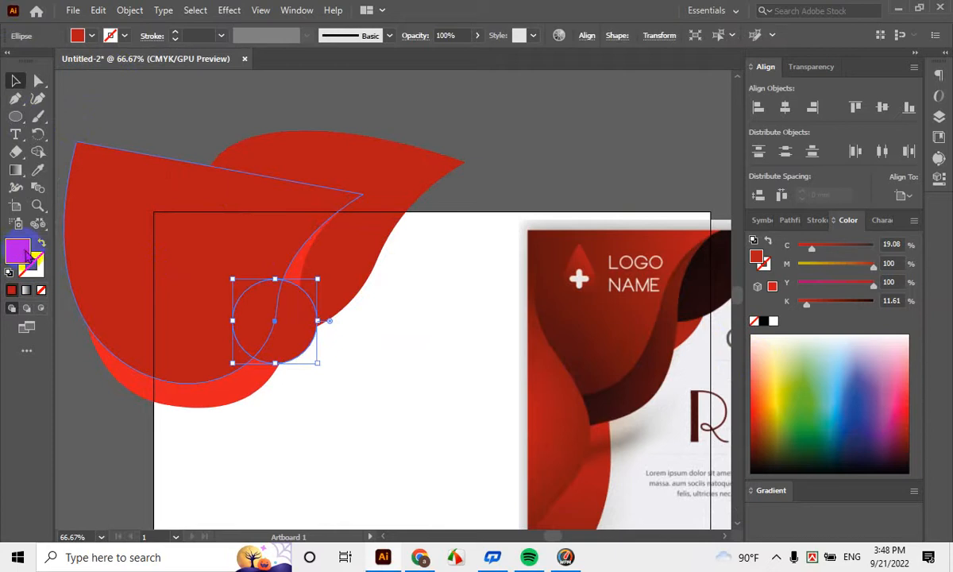
click(423, 181)
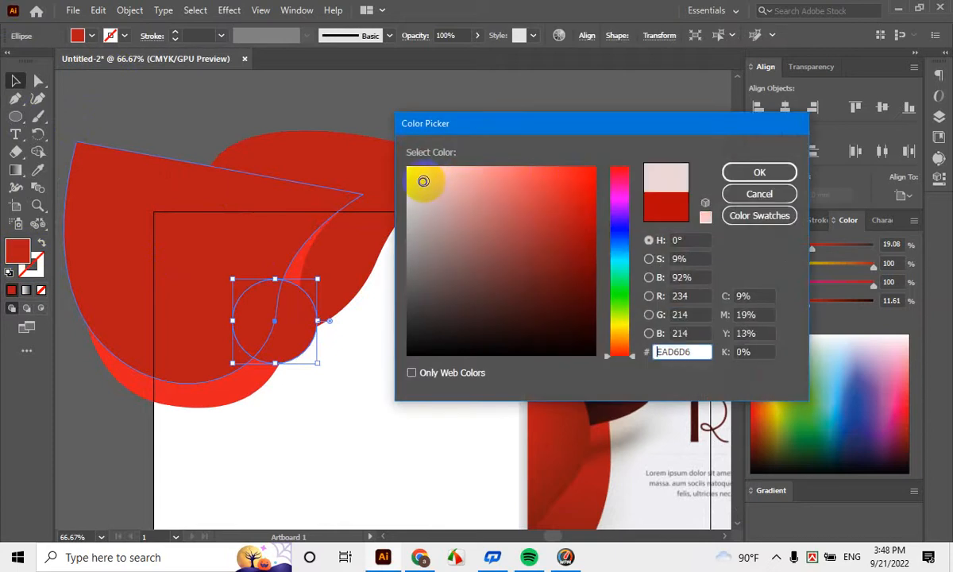
click(526, 178)
click(763, 171)
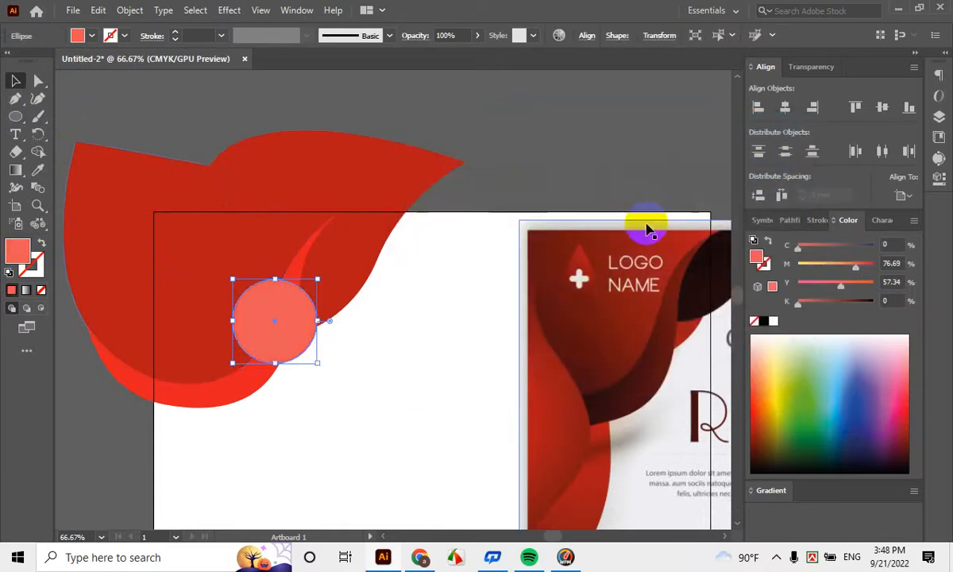
key(ctrl+shift+bracketleft)
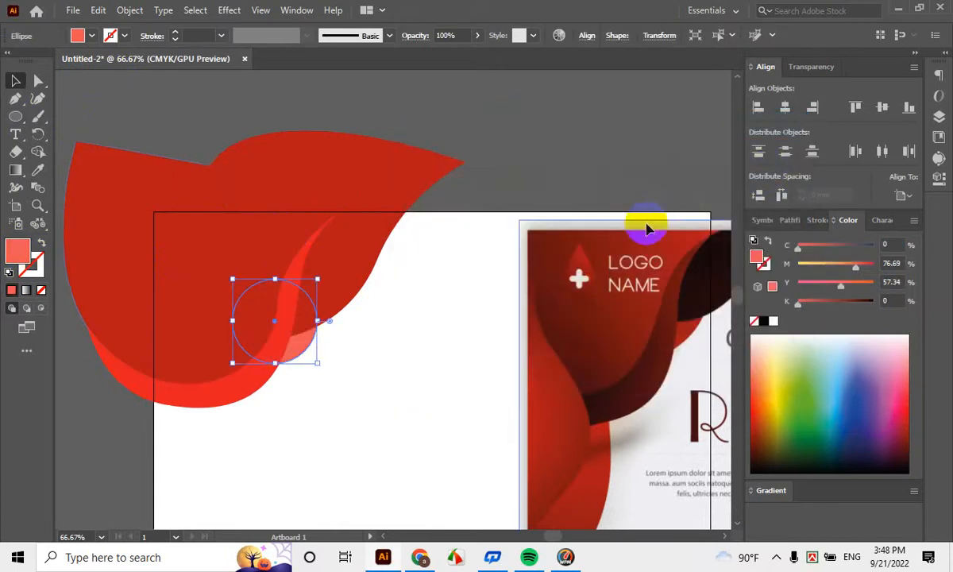
click(417, 427)
drag(616, 428, 504, 362)
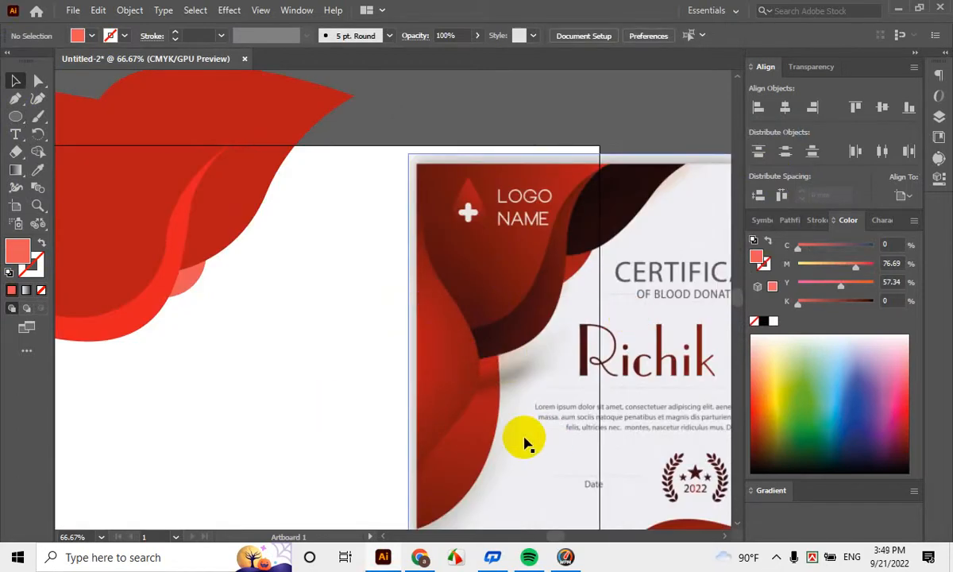
Cut all the red corner shapes and the circle from the artboard
drag(105, 284, 289, 353)
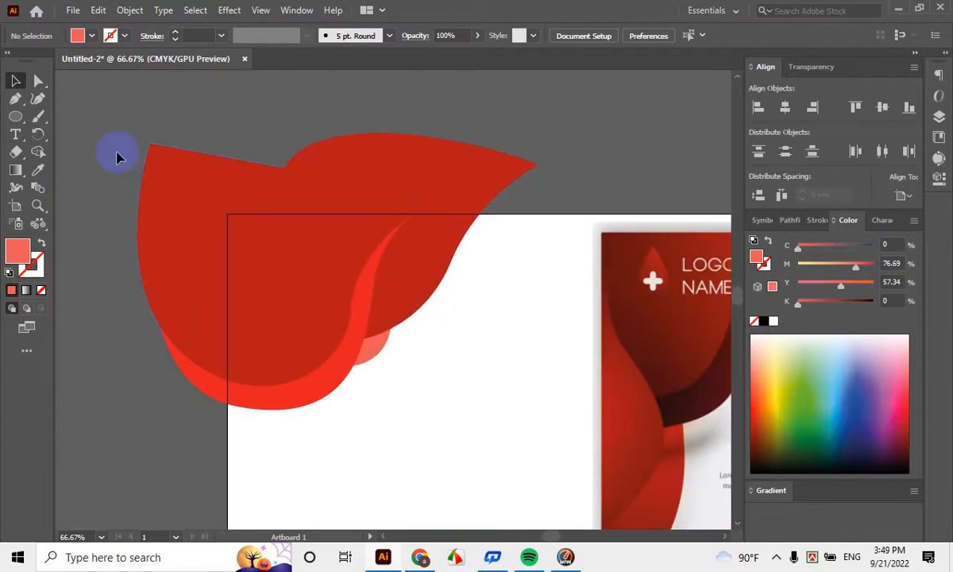
drag(117, 150, 568, 469)
key(Delete)
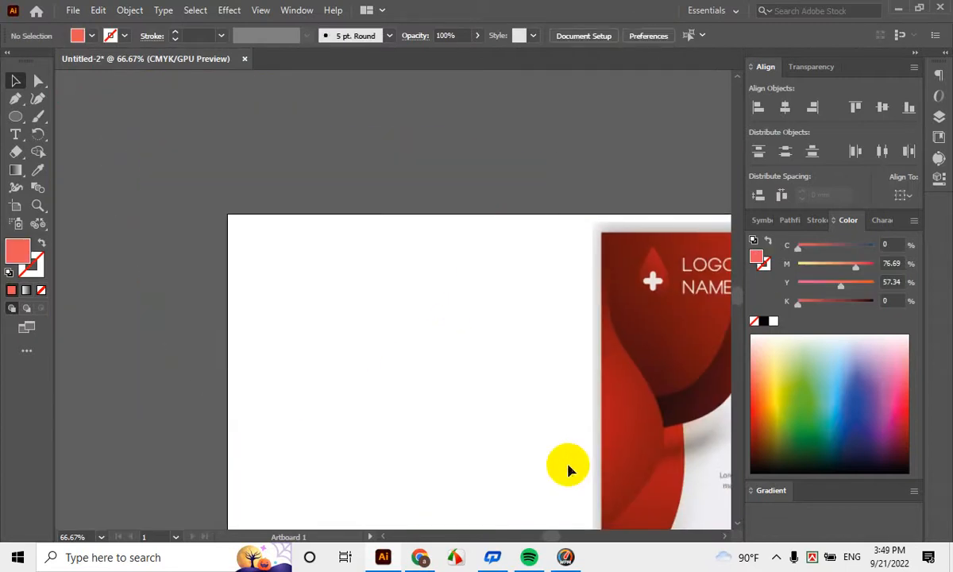
Center the reference image horizontally and vertically on the artboard
scroll(572, 473, down, 2)
click(624, 379)
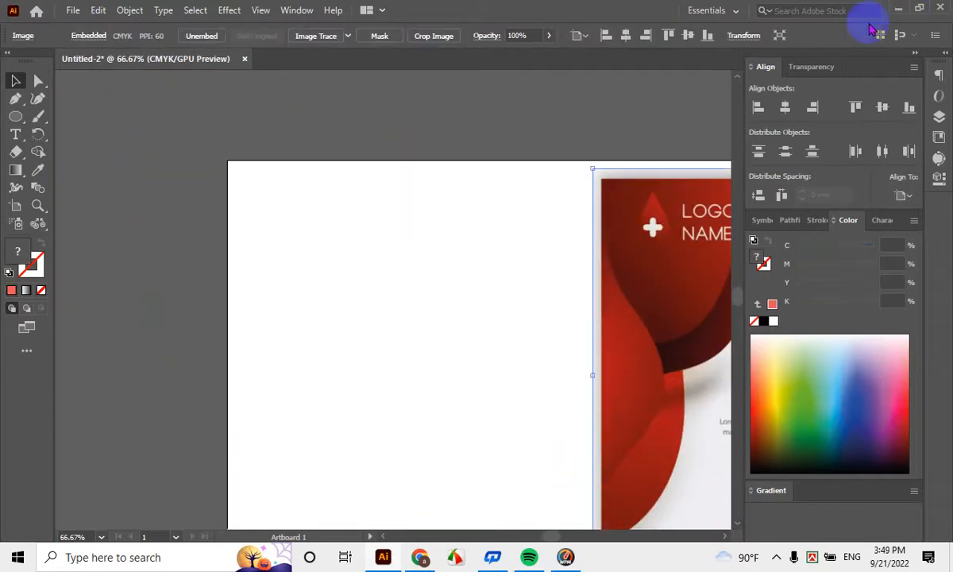
click(785, 109)
click(882, 107)
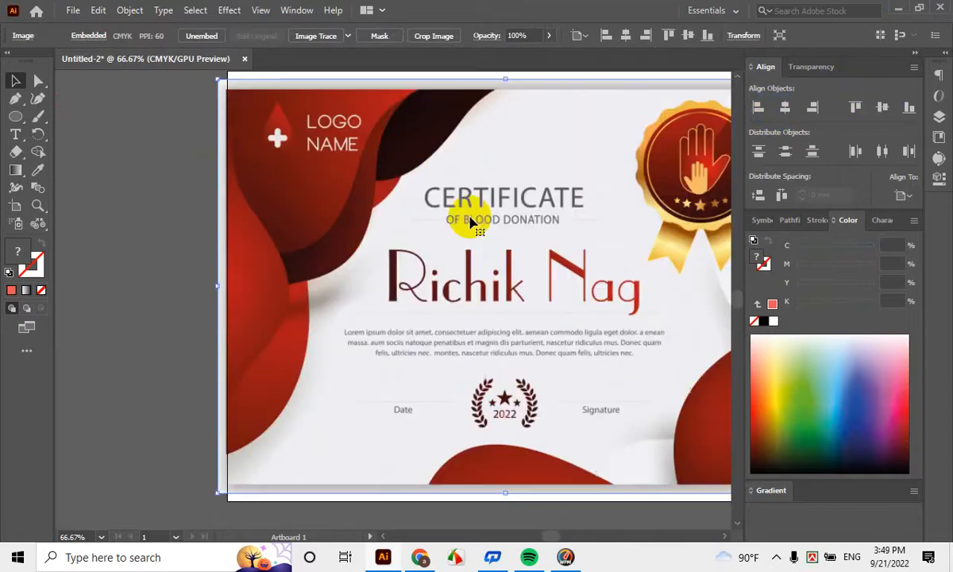
click(144, 362)
click(273, 420)
scroll(207, 288, up, 3)
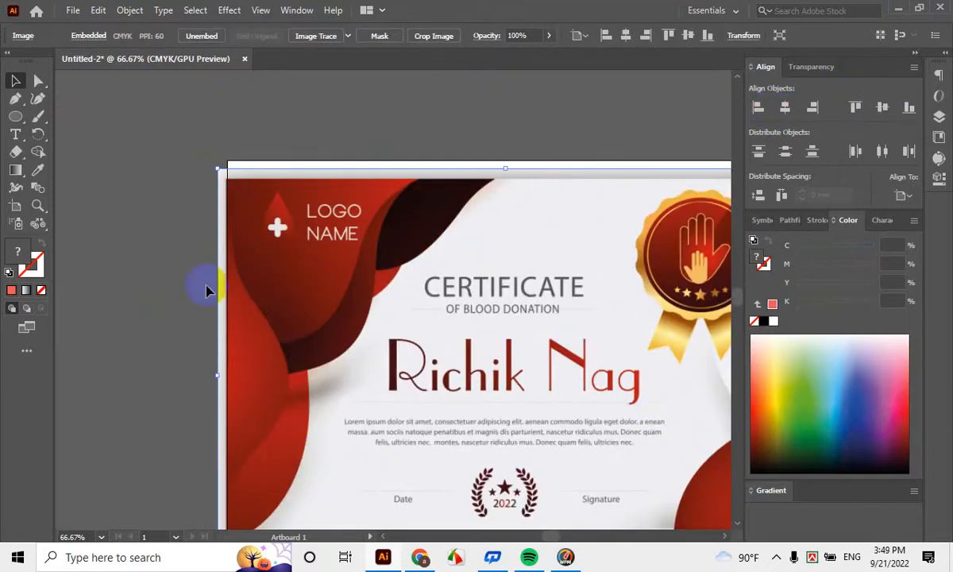
Try to trace the reference image's corner shape behind the logo with the Pen tool, following its curve down past the left edge
scroll(204, 262, up, 2)
click(193, 259)
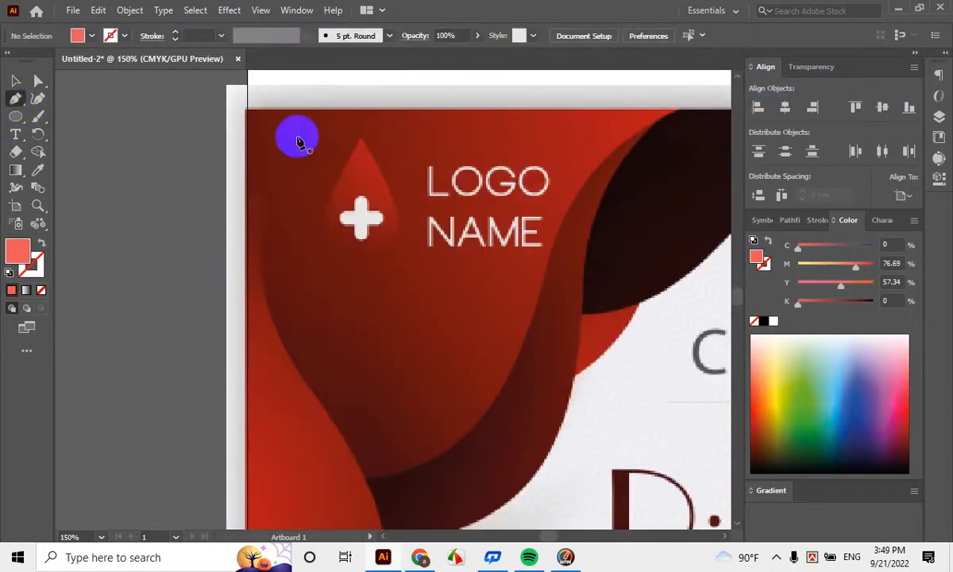
scroll(599, 175, down, 1)
click(703, 111)
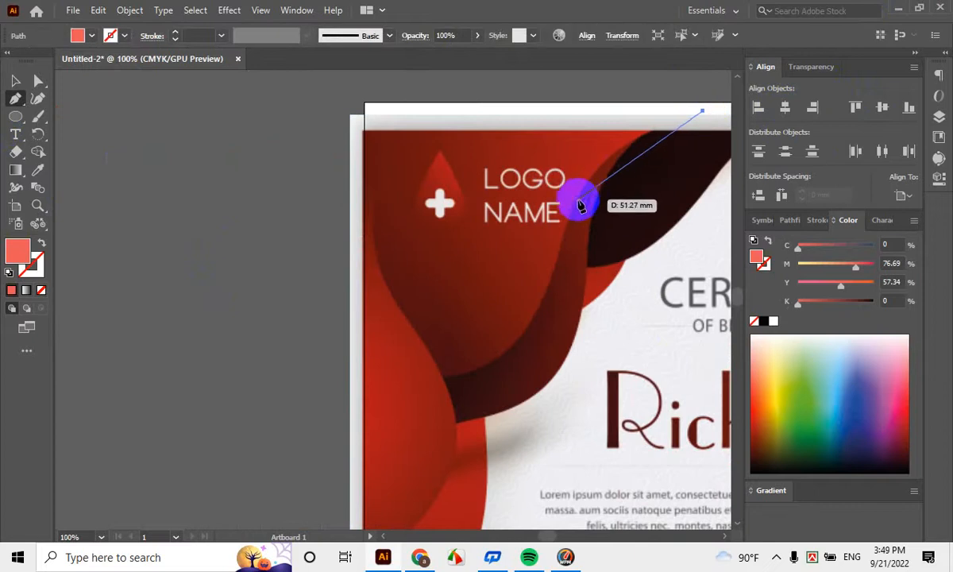
drag(580, 198, 546, 276)
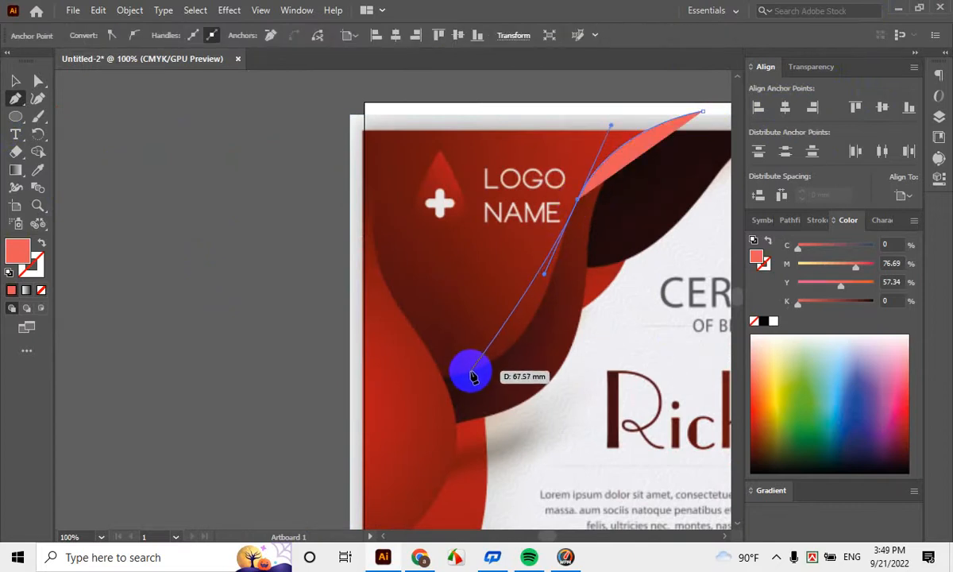
drag(472, 373, 397, 396)
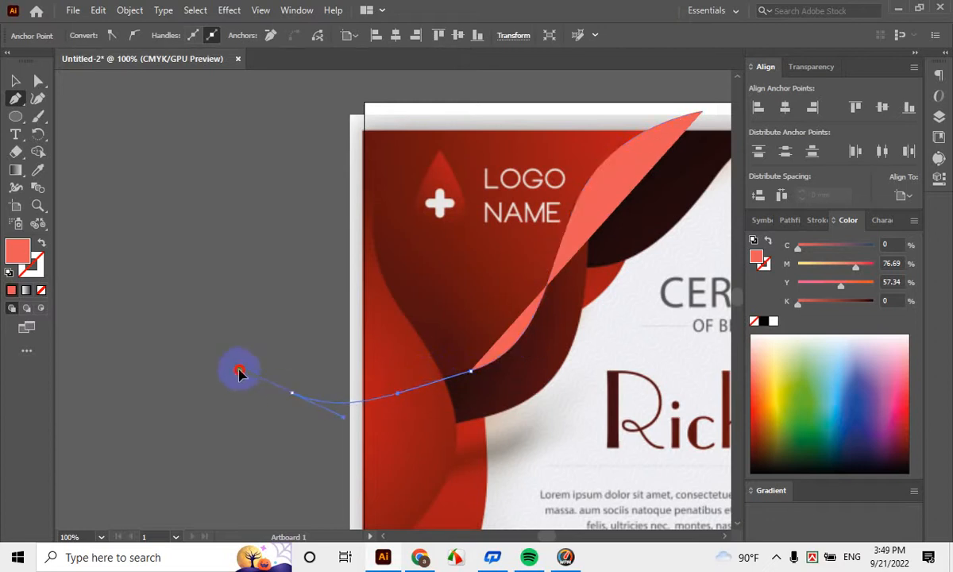
drag(240, 373, 262, 372)
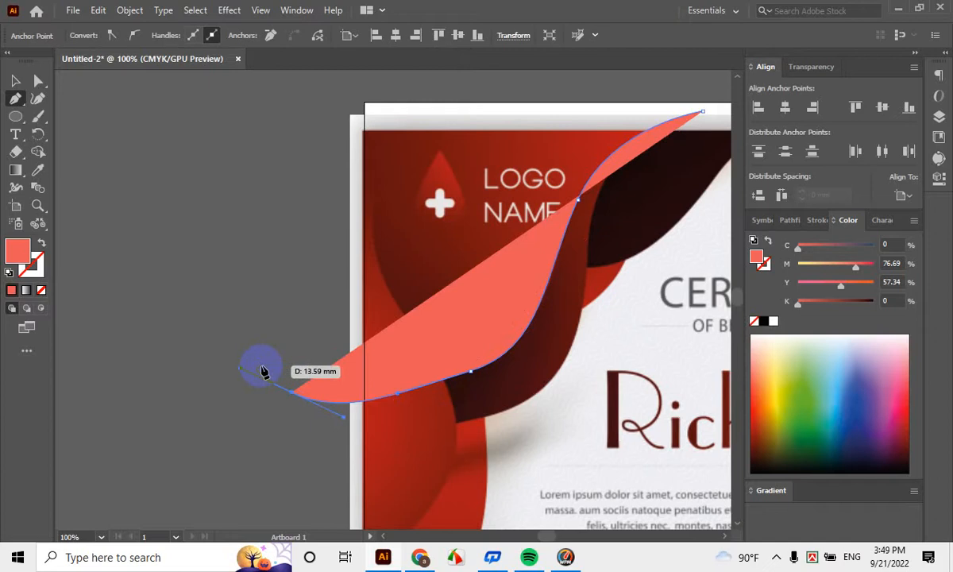
key(ctrl+z)
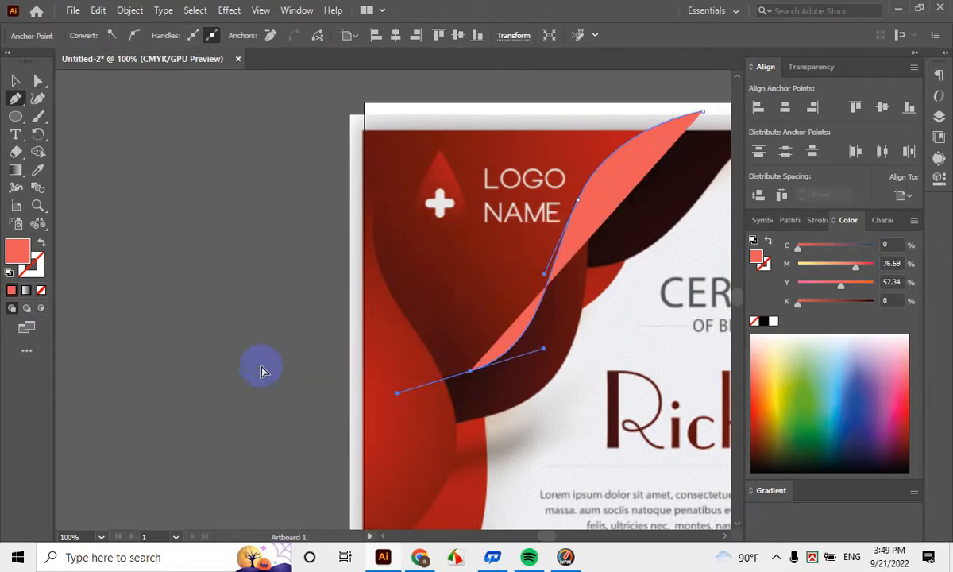
drag(278, 398, 248, 389)
Undo the whole traced Pen path over the reference image
scroll(285, 401, up, 3)
key(ctrl+z)
key(ctrl+z)
key(ctrl+z)
key(ctrl+z)
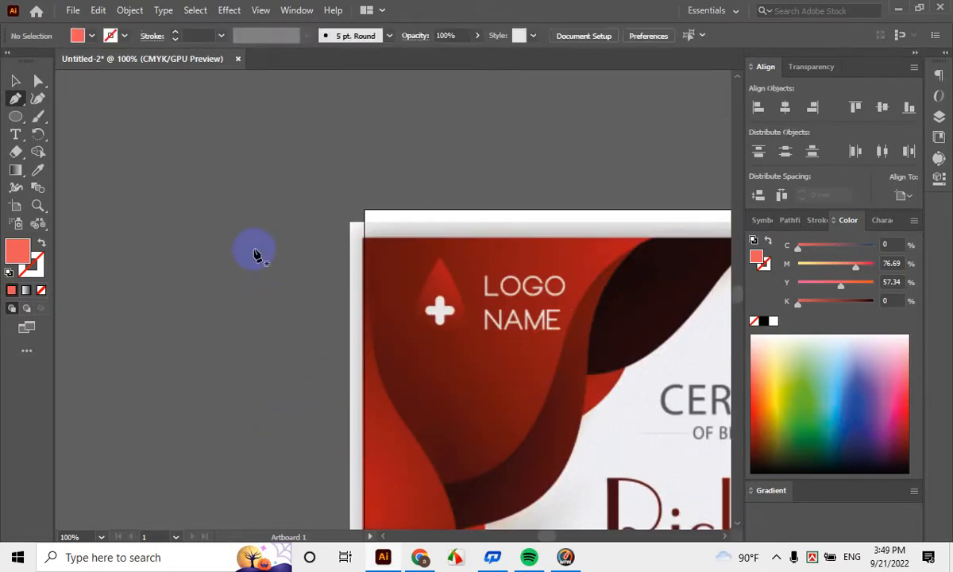
Move the reference image back to the right side of the artboard and paste the cut corner shapes at the upper-left corner
click(15, 81)
scroll(300, 211, down, 4)
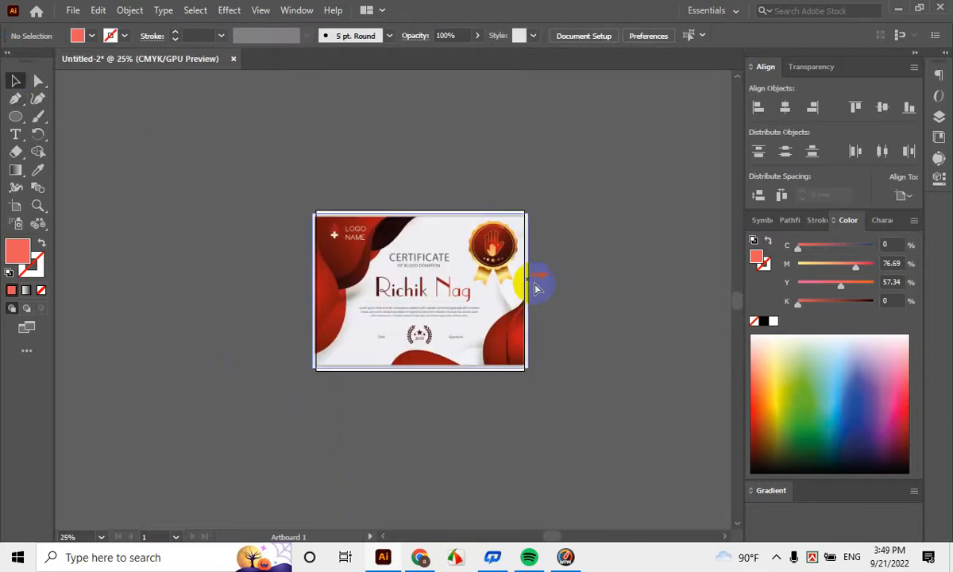
drag(536, 288, 507, 279)
click(316, 294)
drag(467, 296, 512, 296)
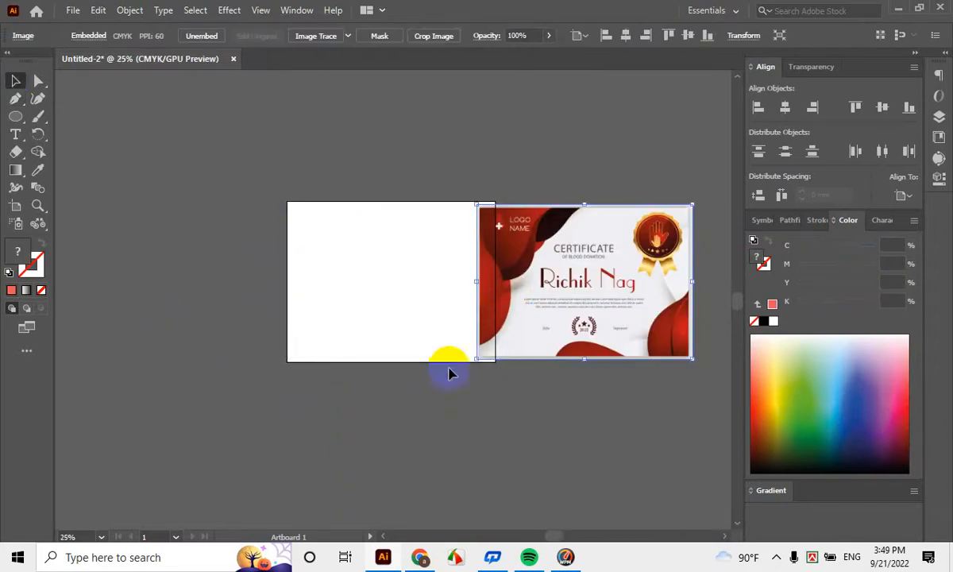
scroll(384, 262, up, 2)
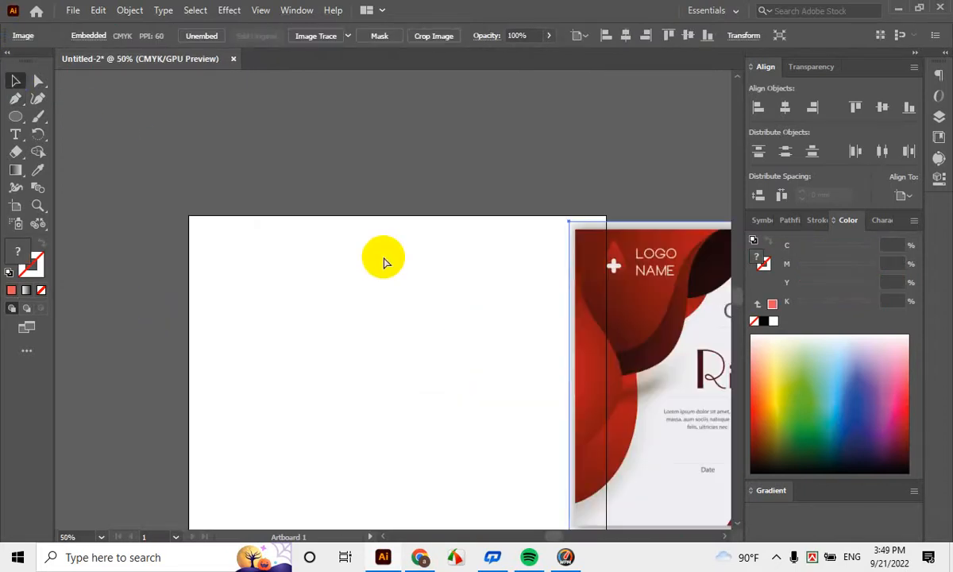
key(ctrl+v)
click(453, 332)
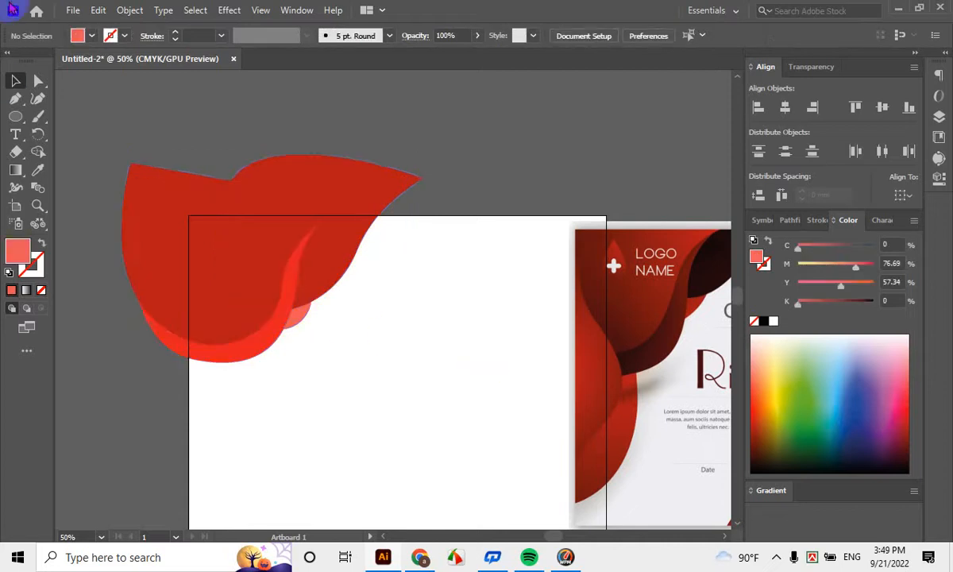
Try to draw a curved Pen path running down from inside the dark red corner shape near the artboard's left edge
scroll(596, 309, down, 3)
scroll(340, 347, up, 2)
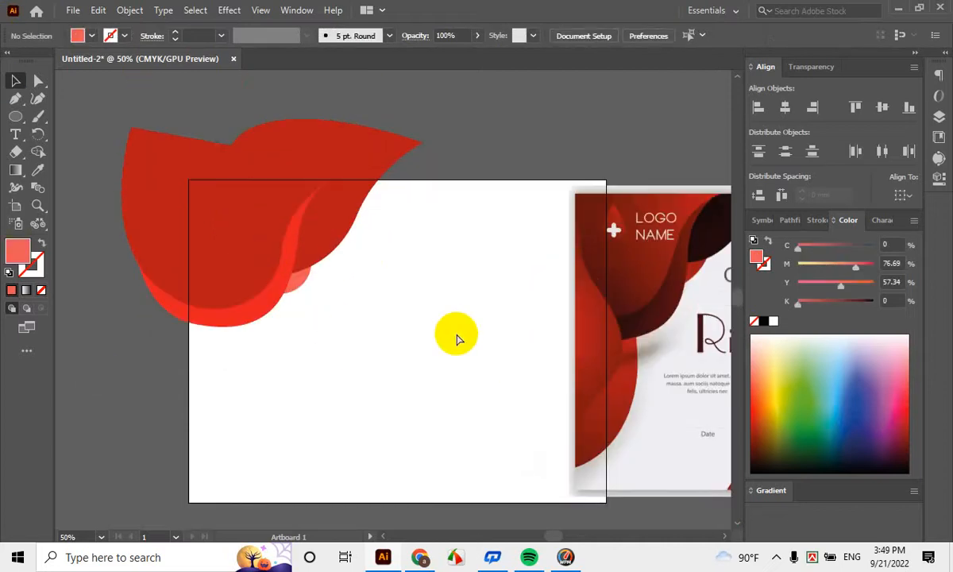
drag(438, 324, 393, 294)
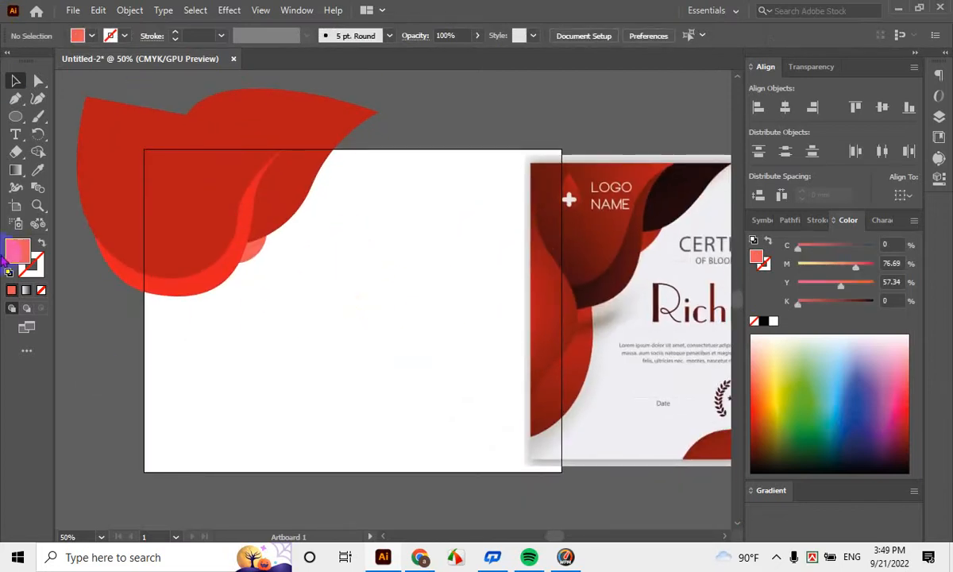
click(15, 100)
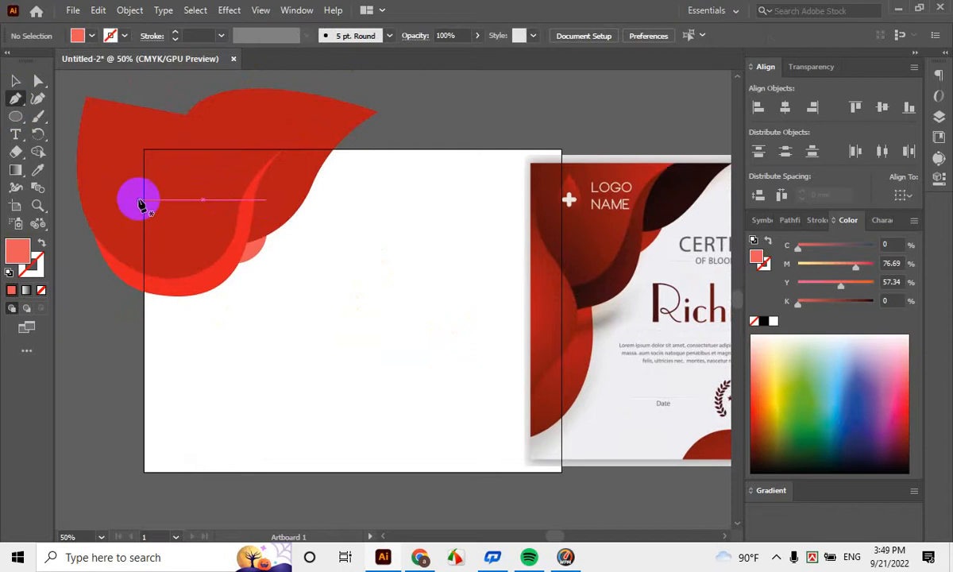
scroll(131, 177, down, 2)
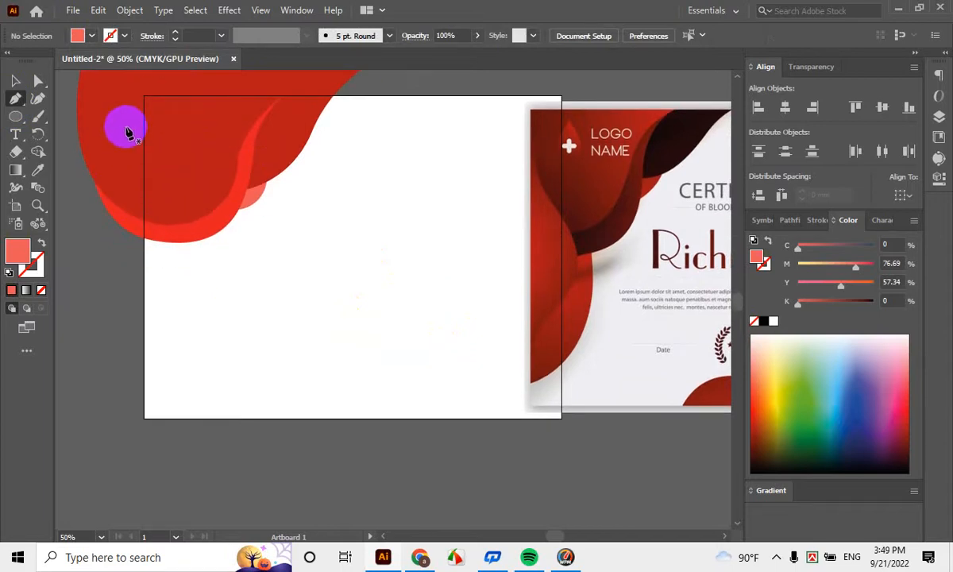
click(130, 117)
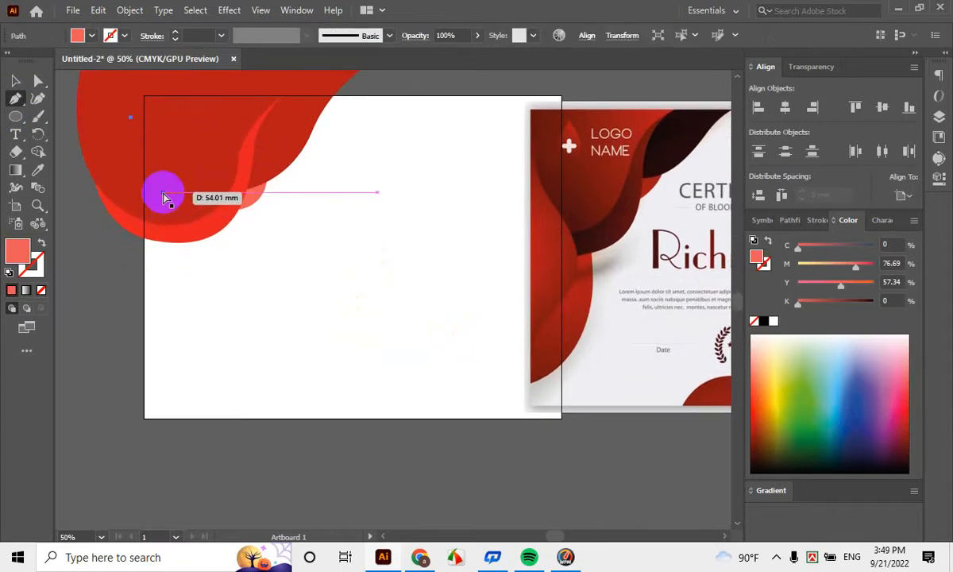
key(ctrl+z)
click(135, 117)
drag(161, 195, 187, 249)
key(ctrl+z)
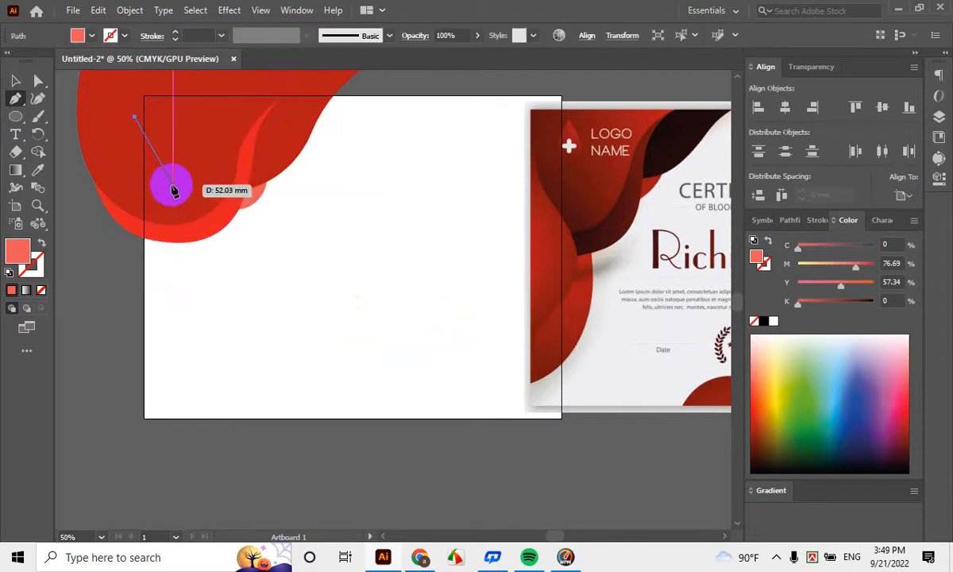
drag(174, 185, 223, 226)
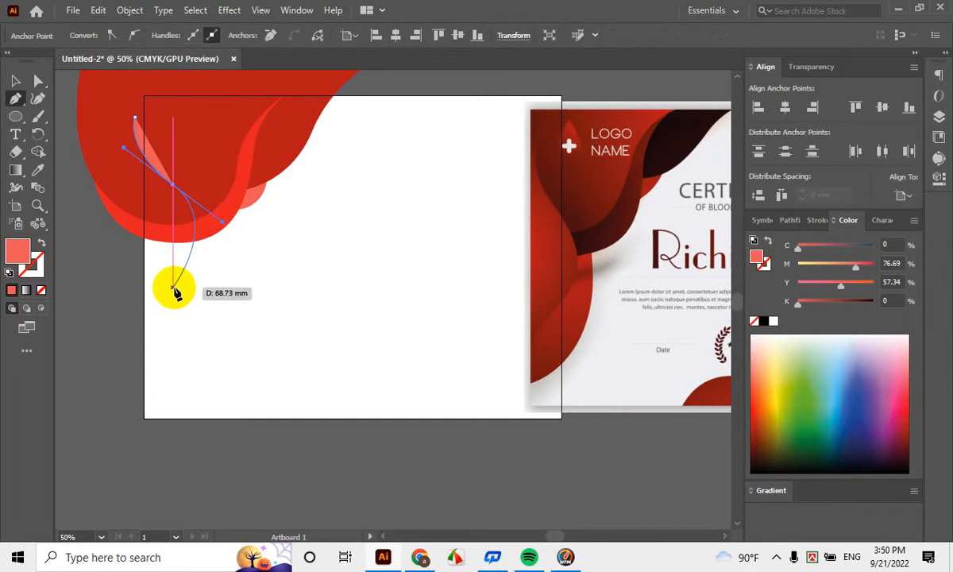
key(ctrl+z)
drag(157, 178, 177, 197)
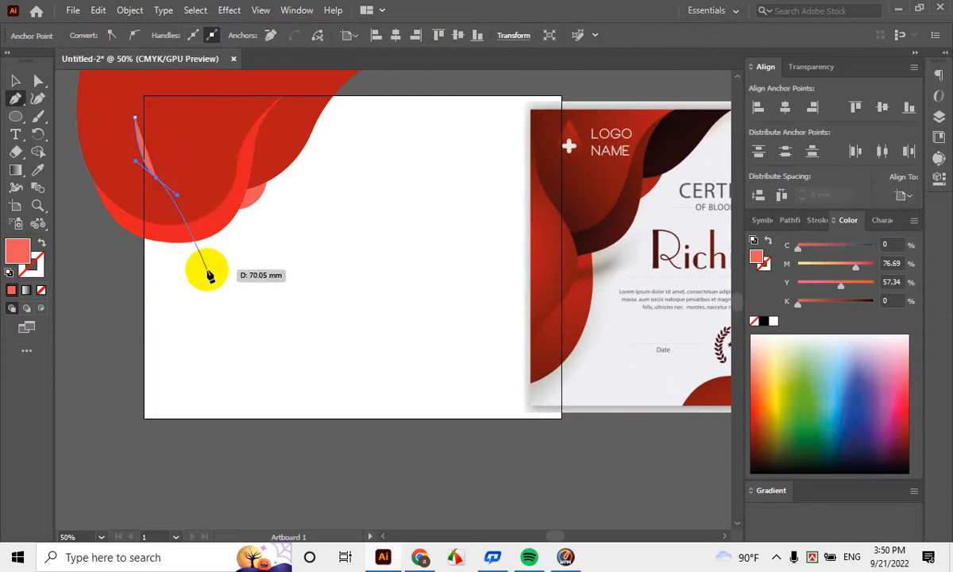
key(ctrl+z)
key(ctrl+z)
key(ctrl+z)
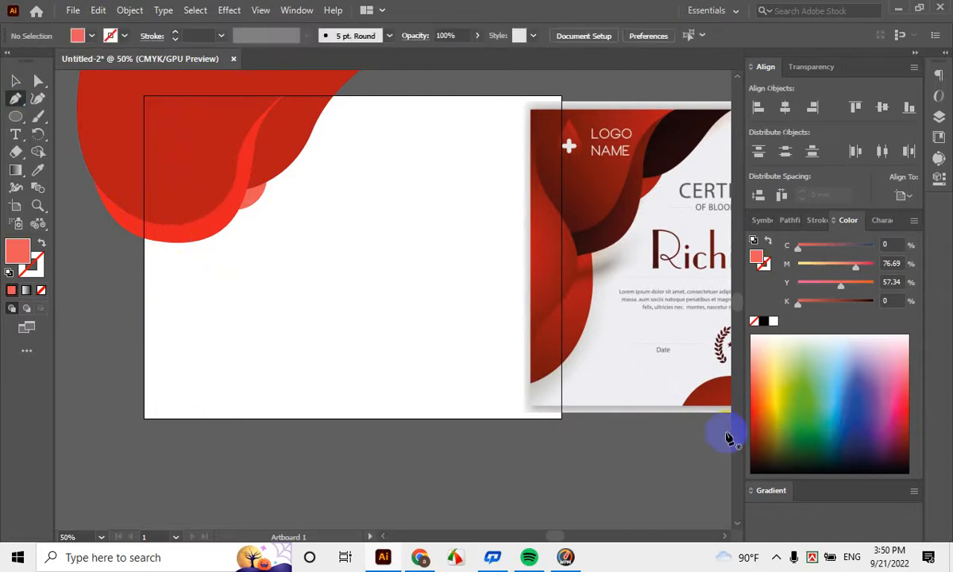
Try to draw a wide curved Pen shape from the middle of the corner shapes down to the artboard's lower-left edge
scroll(728, 435, up, 1)
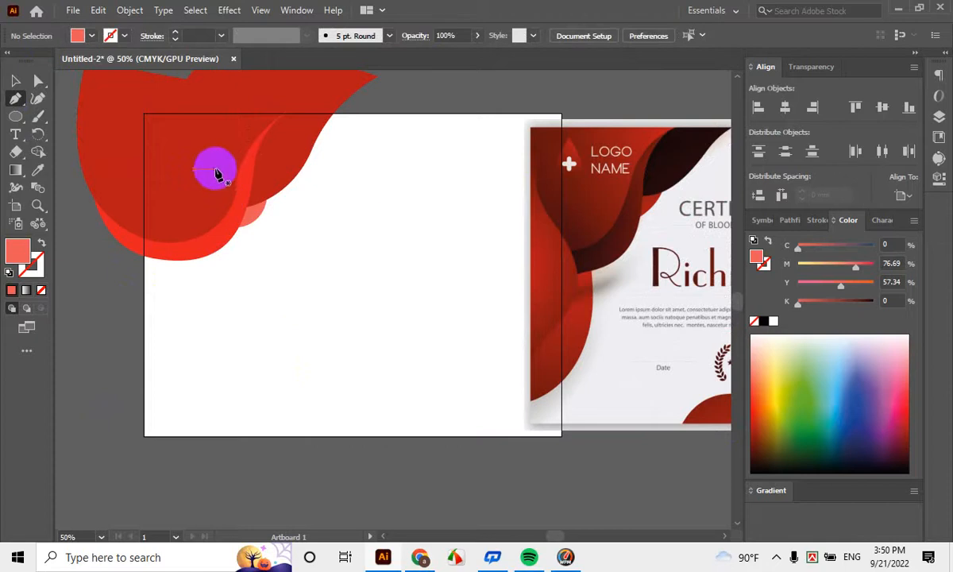
click(215, 170)
drag(151, 354, 355, 400)
drag(316, 335, 294, 344)
drag(613, 275, 445, 270)
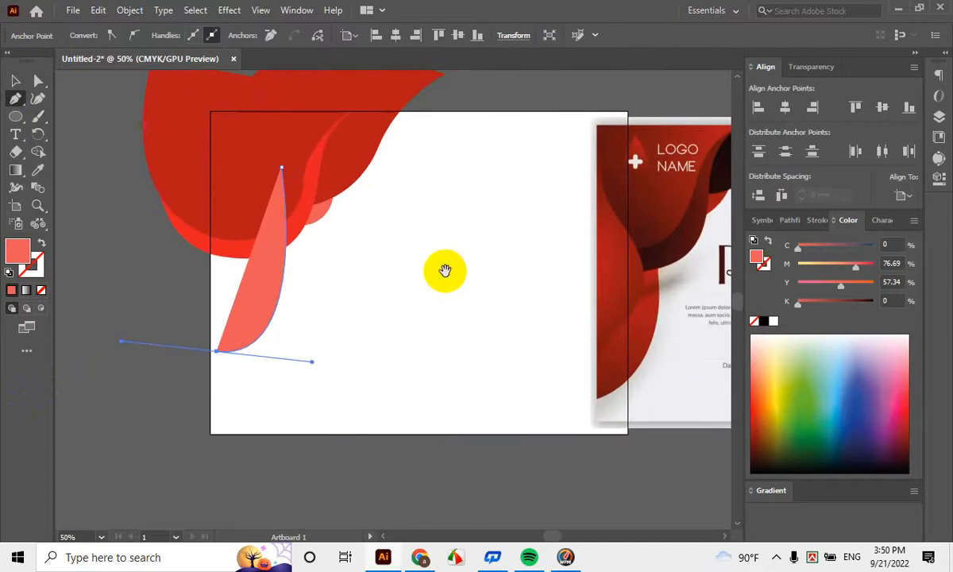
key(ctrl+z)
drag(197, 381, 241, 405)
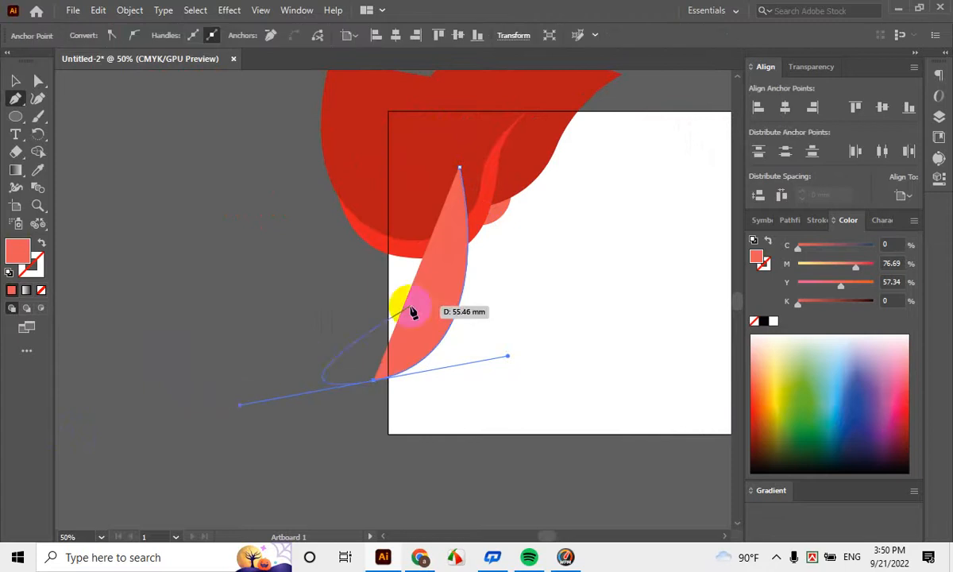
scroll(468, 298, down, 2)
drag(586, 276, 513, 278)
scroll(512, 278, up, 2)
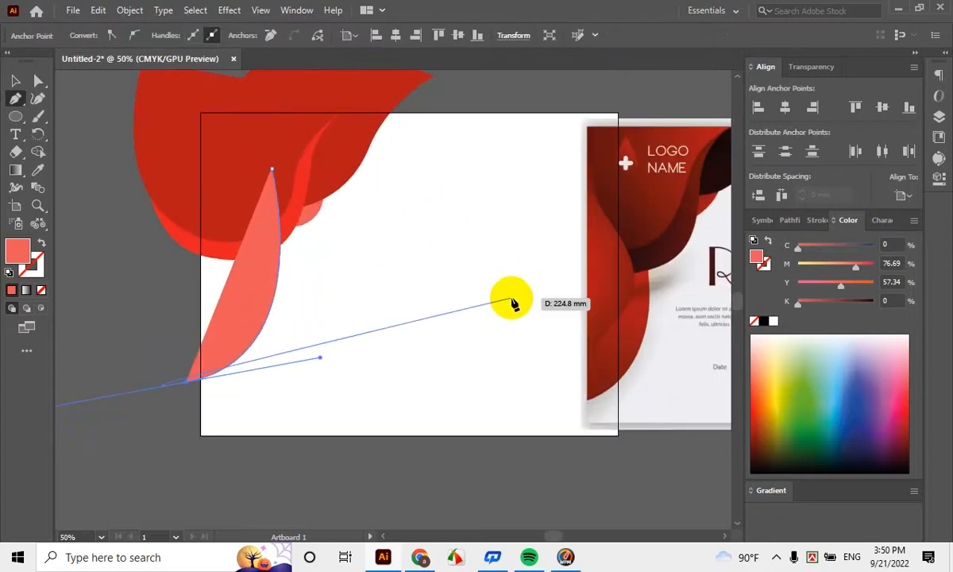
click(259, 256)
key(ctrl+shift+a)
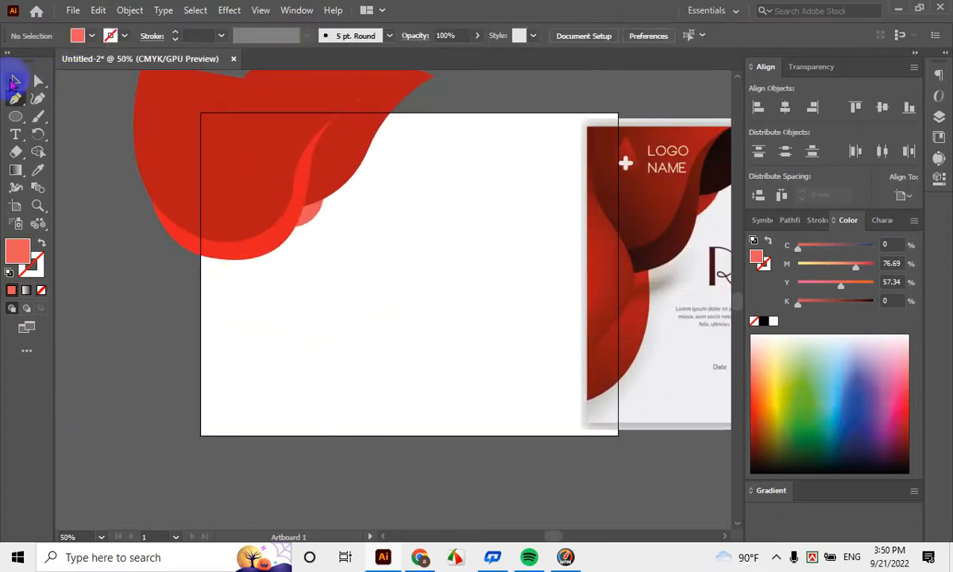
Draw a large circle with the Ellipse tool, centred outside the artboard's left edge and bulging onto the artboard below the corner shapes
drag(19, 118, 79, 132)
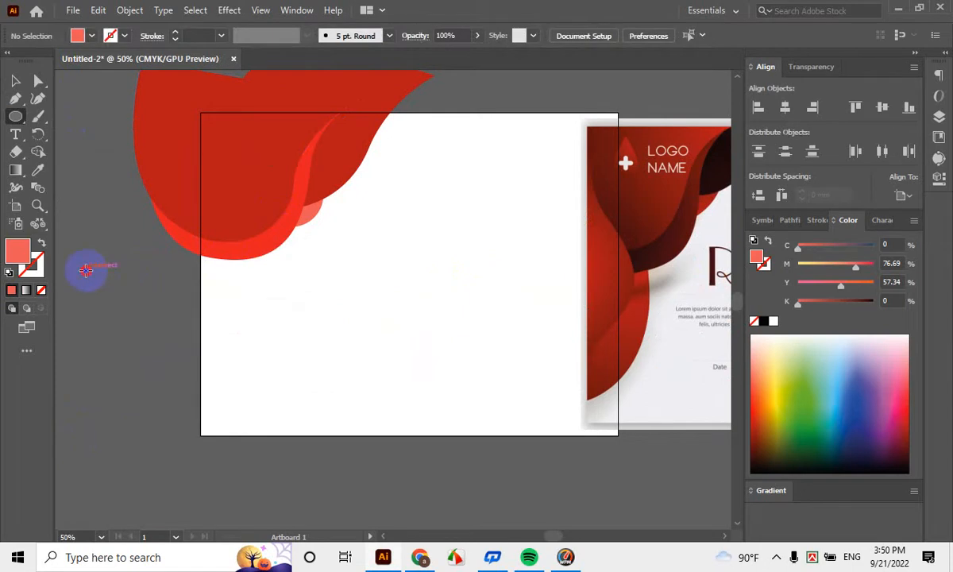
drag(86, 270, 274, 394)
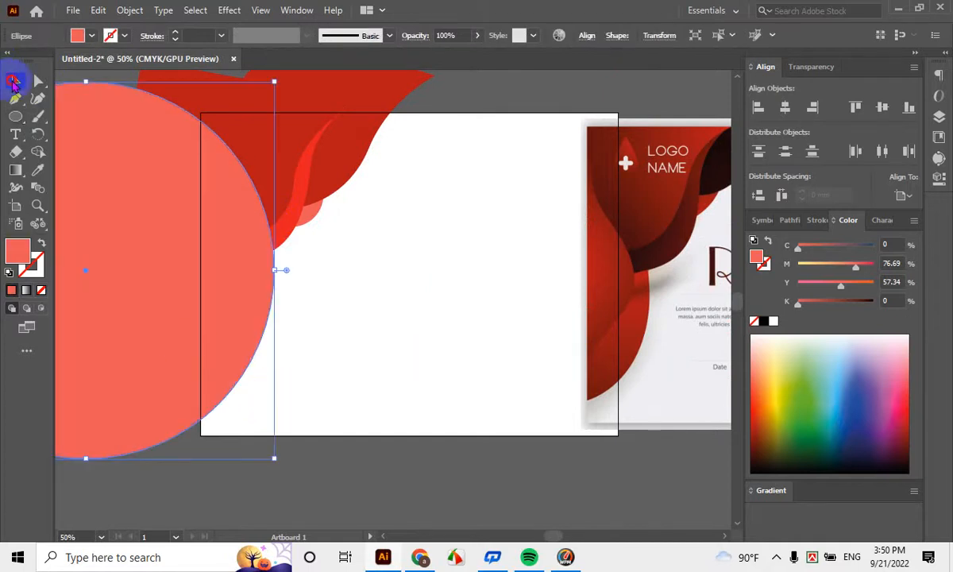
click(389, 268)
click(203, 272)
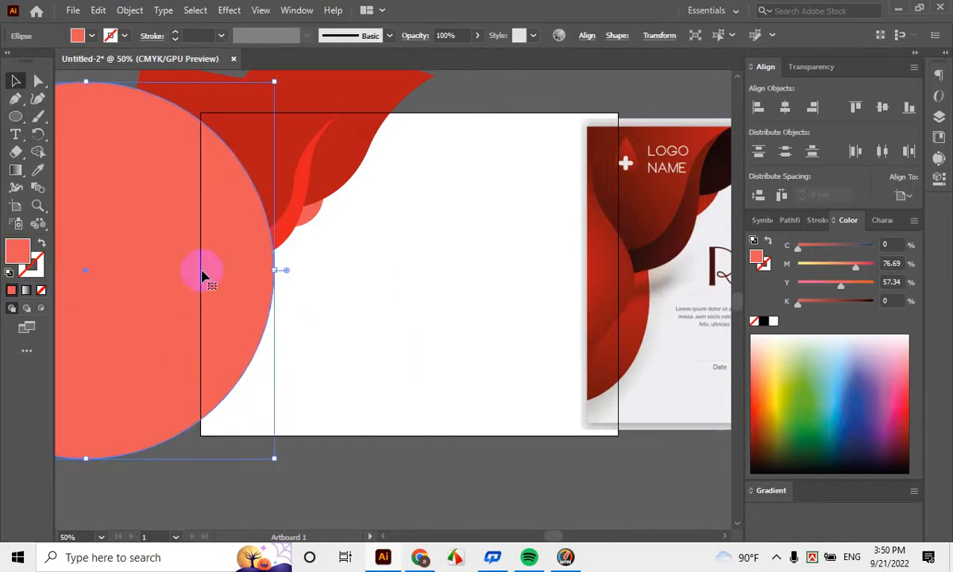
Draw a closed Pen shape about 169 mm tall inside the large circle, with a wavy right side and a straight left edge
drag(371, 322, 413, 319)
click(413, 319)
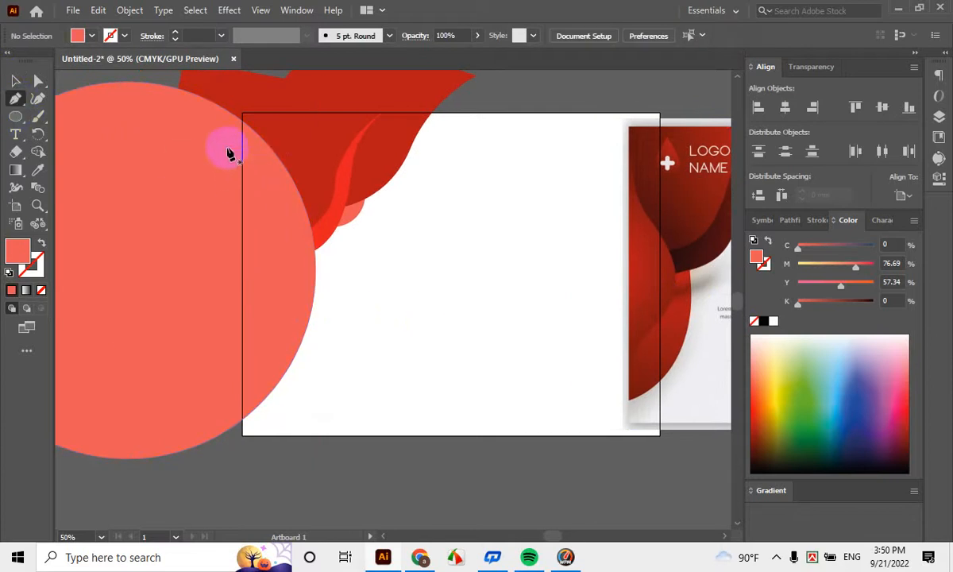
drag(227, 144, 301, 250)
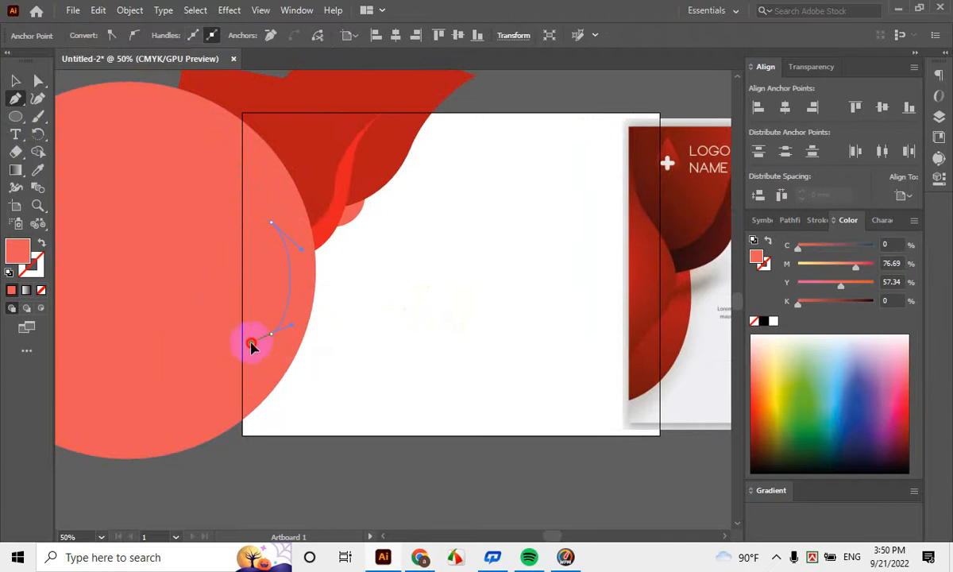
drag(236, 382, 227, 393)
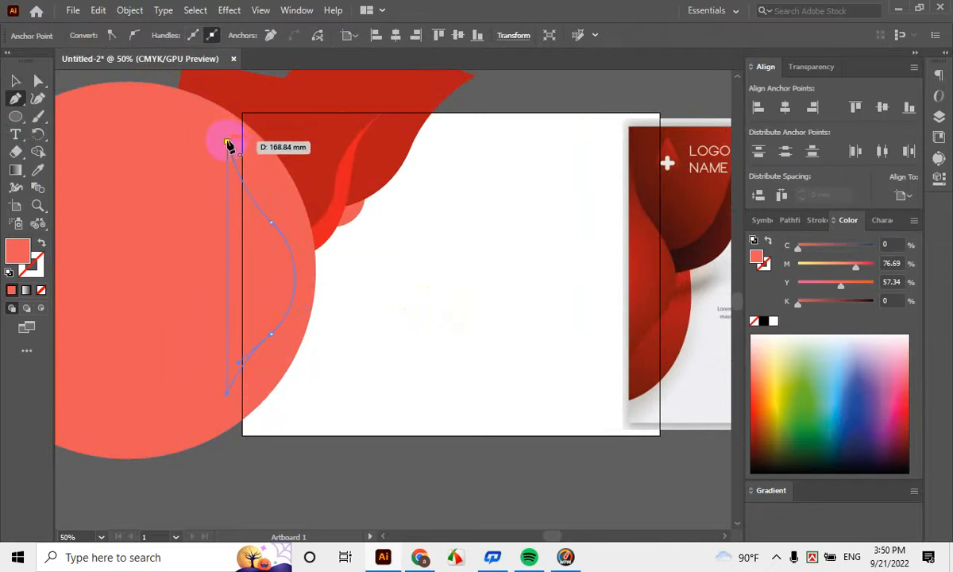
click(16, 81)
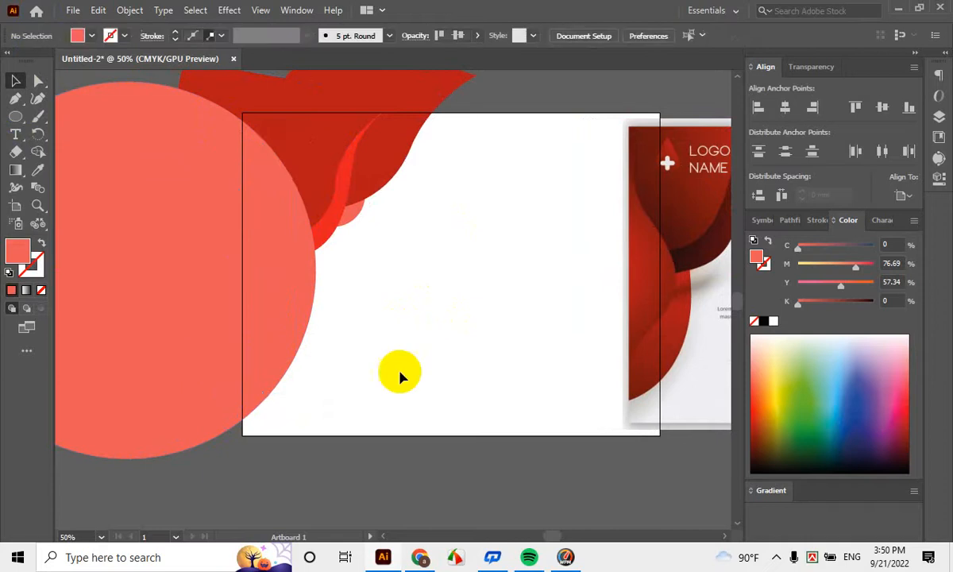
Fill the wavy shape inside the circle with the dark red sampled from the corner shape
scroll(400, 376, up, 2)
click(272, 336)
key(i)
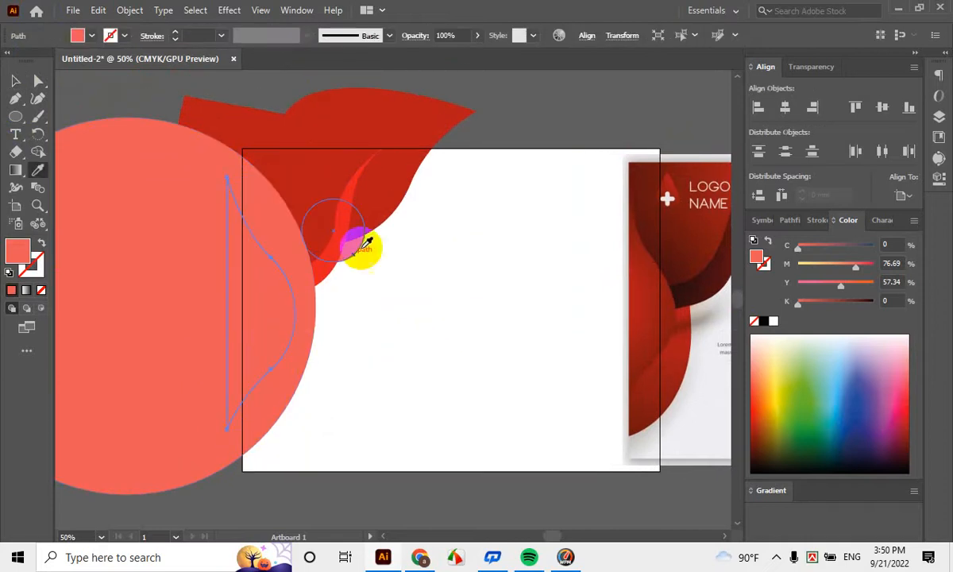
click(319, 195)
click(18, 81)
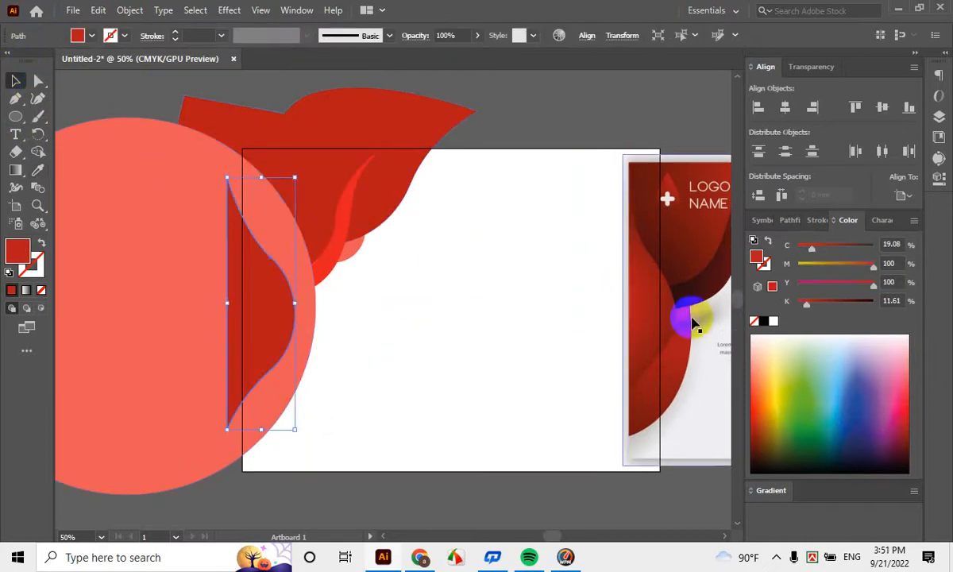
click(515, 332)
Send the large light red circle to the back, behind the corner shapes
drag(523, 313, 431, 243)
scroll(420, 389, up, 2)
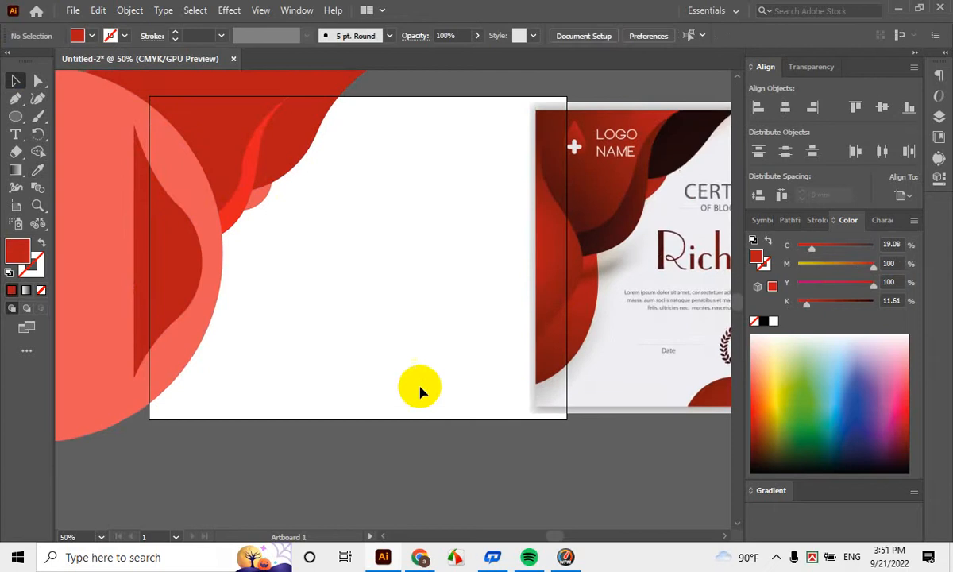
click(208, 321)
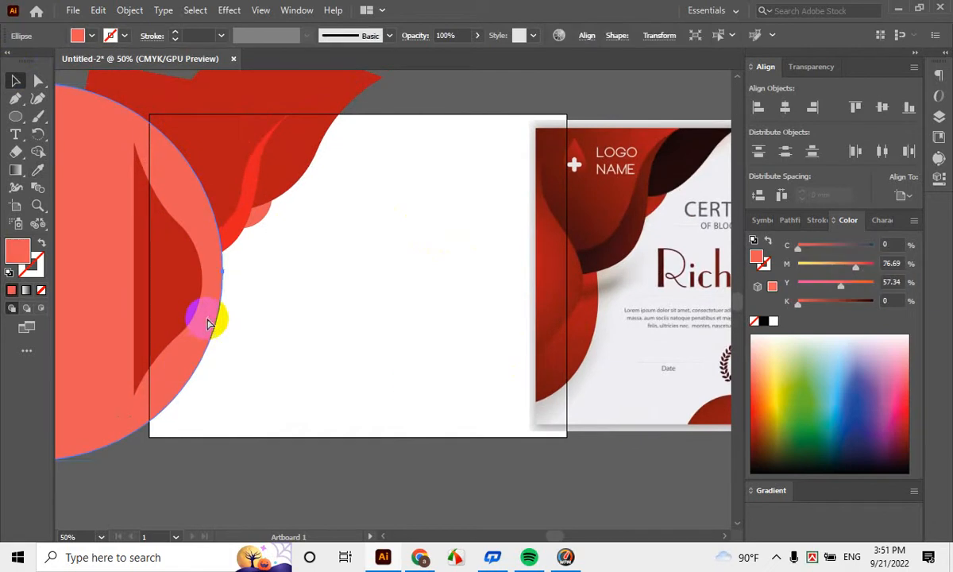
key(ctrl+shift+bracketleft)
click(245, 473)
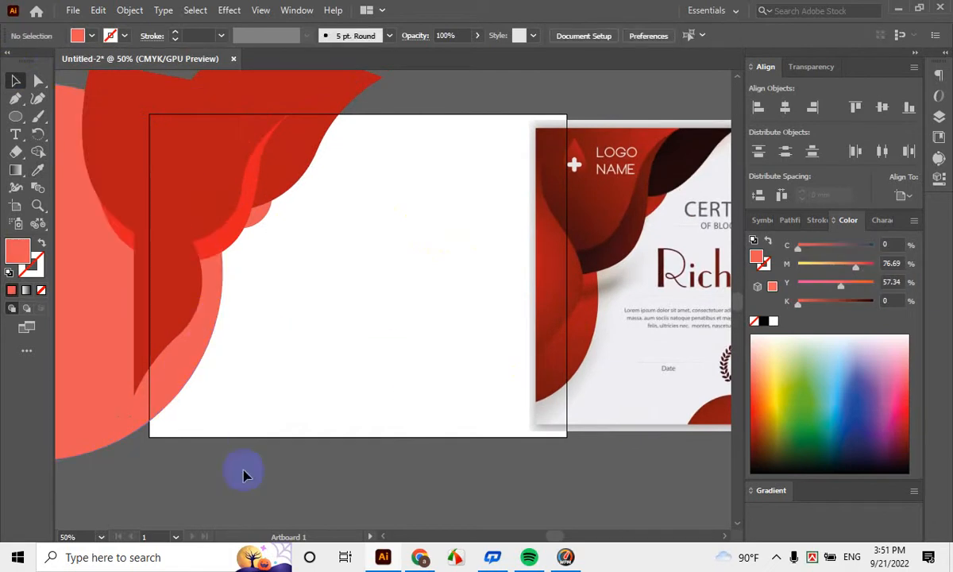
Move the reference image farther right so it sits completely clear of the artboard
scroll(270, 413, up, 1)
click(199, 384)
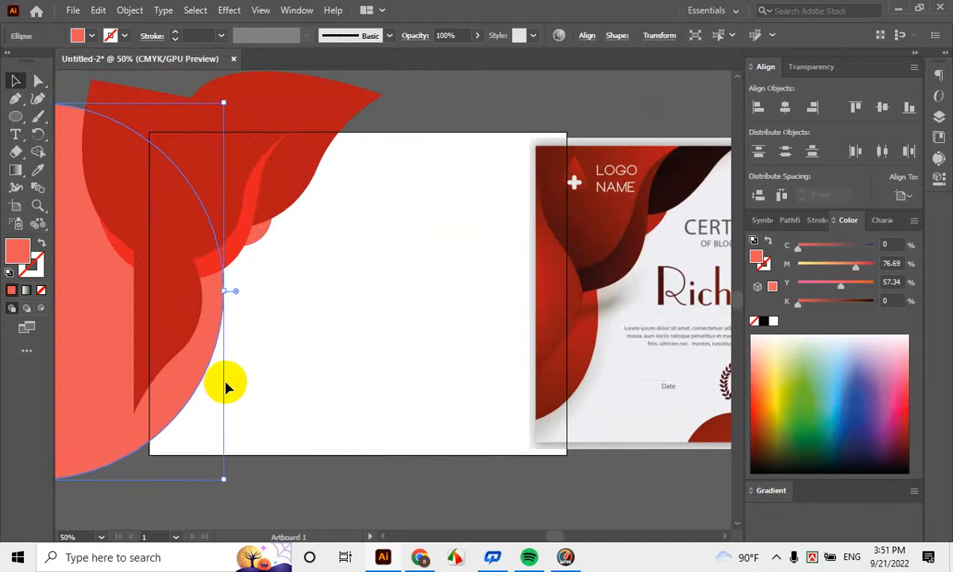
click(326, 315)
scroll(536, 301, down, 2)
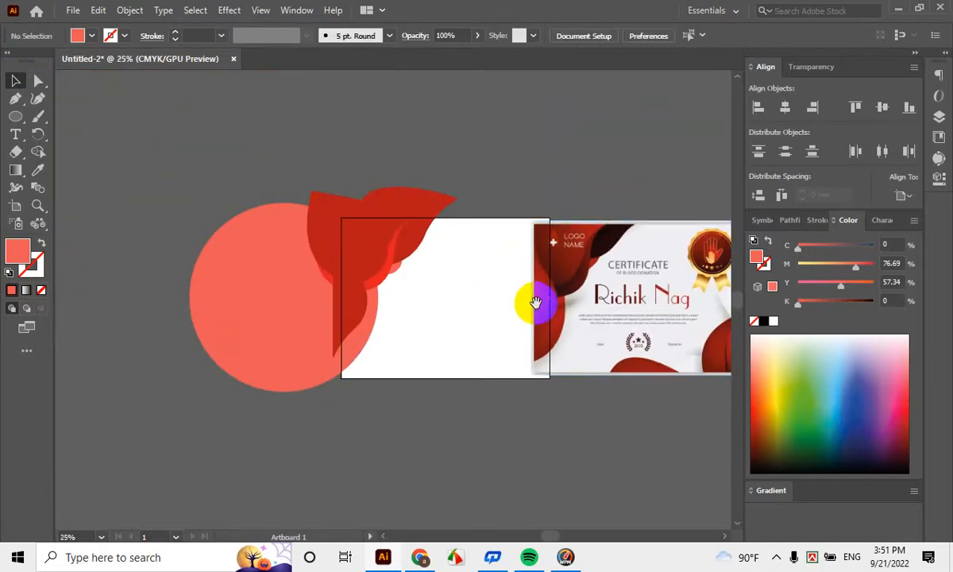
drag(510, 262, 568, 260)
scroll(387, 274, up, 2)
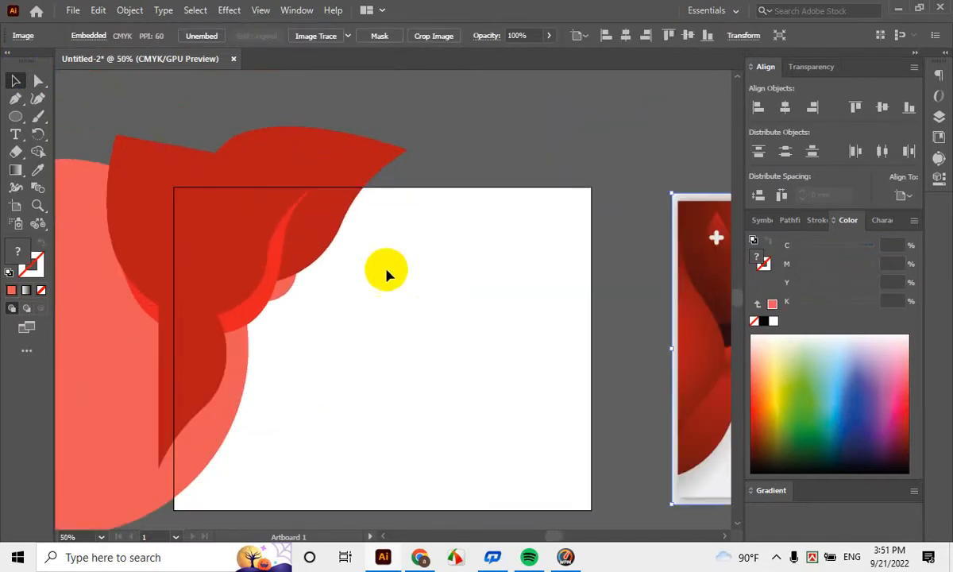
Draw a rectangle with the Rectangle tool that covers the whole artboard from corner to corner
drag(26, 117, 79, 116)
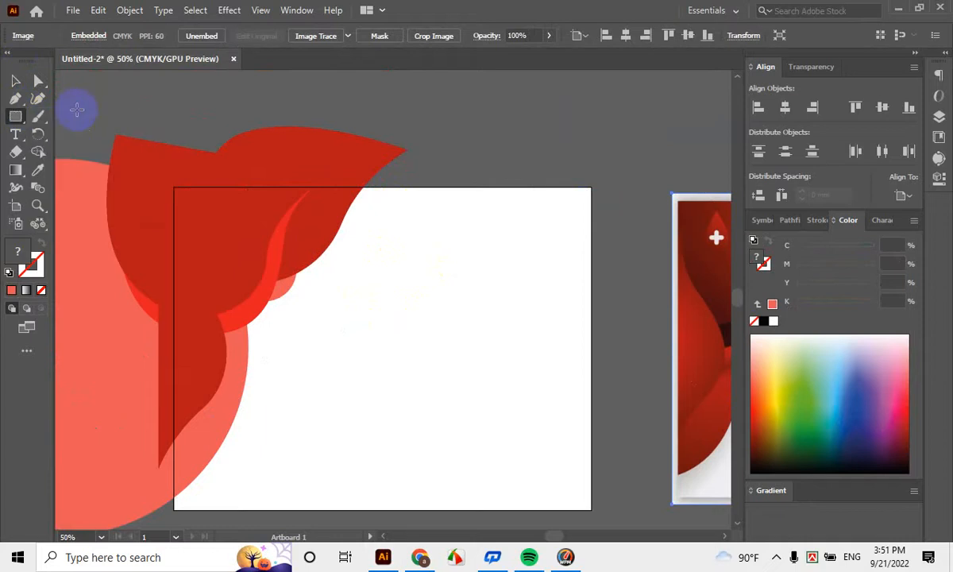
scroll(162, 170, down, 1)
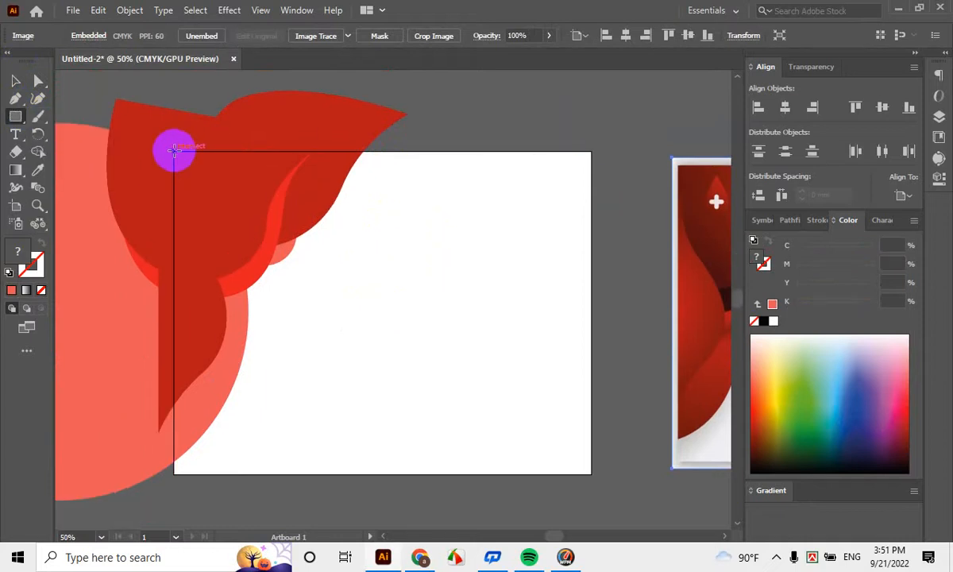
drag(174, 149, 594, 475)
click(15, 79)
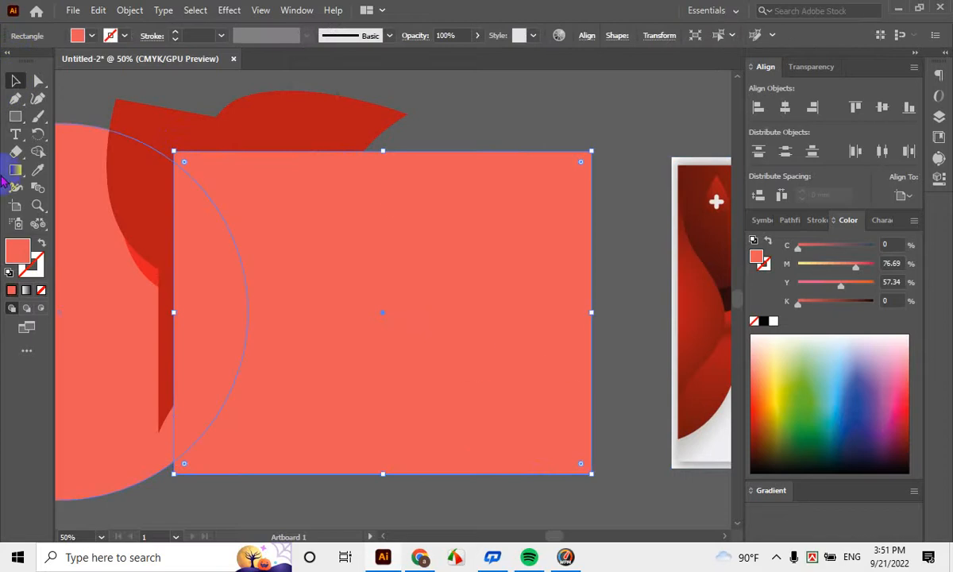
Fill the artboard-sized rectangle with blue (C 78.4, M 68.19, Y 0, K 0) and send it to the back
double_click(18, 253)
mouse_move(619, 208)
mouse_down()
mouse_move(623, 247)
mouse_move(630, 221)
mouse_up()
click(759, 173)
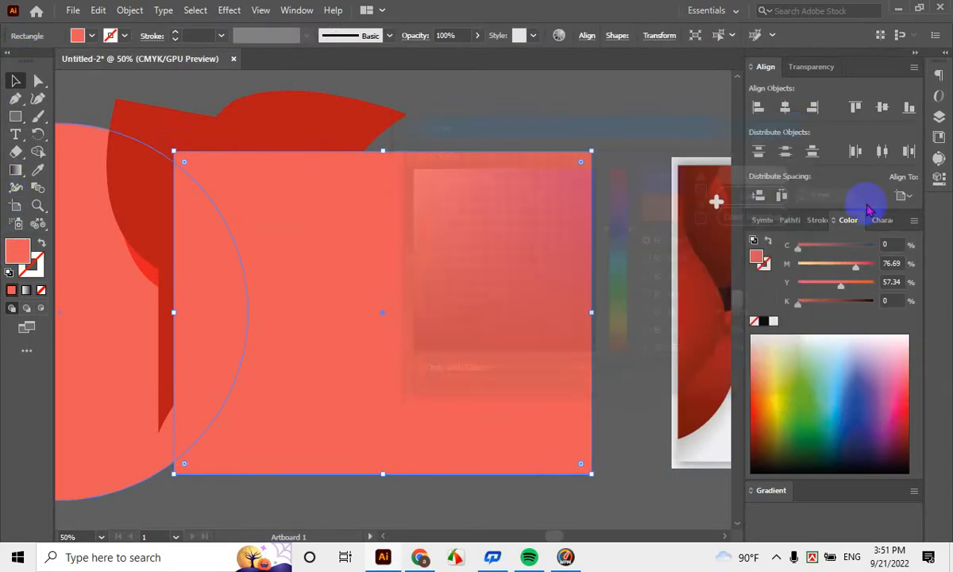
key(ctrl+shift+bracketleft)
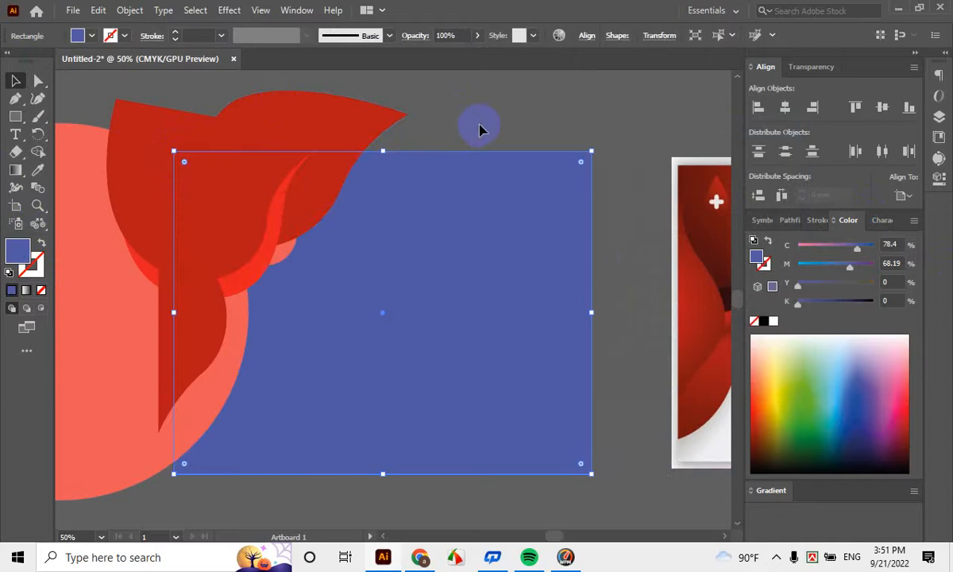
Use the Shape Builder tool on all the artwork to remove the parts of the red corner shapes outside the blue artboard rectangle
drag(509, 127, 4, 529)
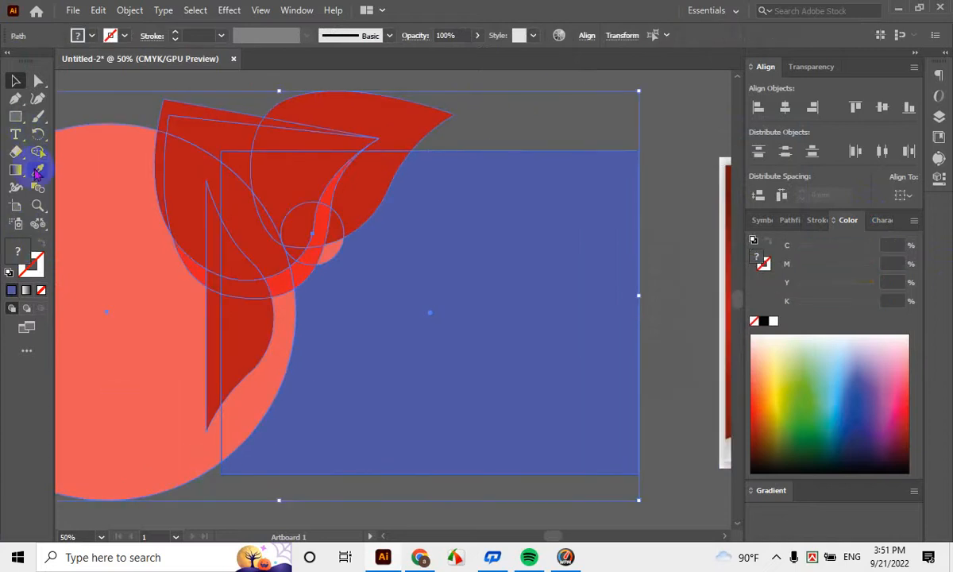
click(37, 152)
mouse_move(336, 106)
mouse_down()
mouse_move(399, 109)
mouse_move(233, 143)
mouse_move(199, 109)
mouse_move(187, 195)
mouse_move(193, 234)
mouse_up()
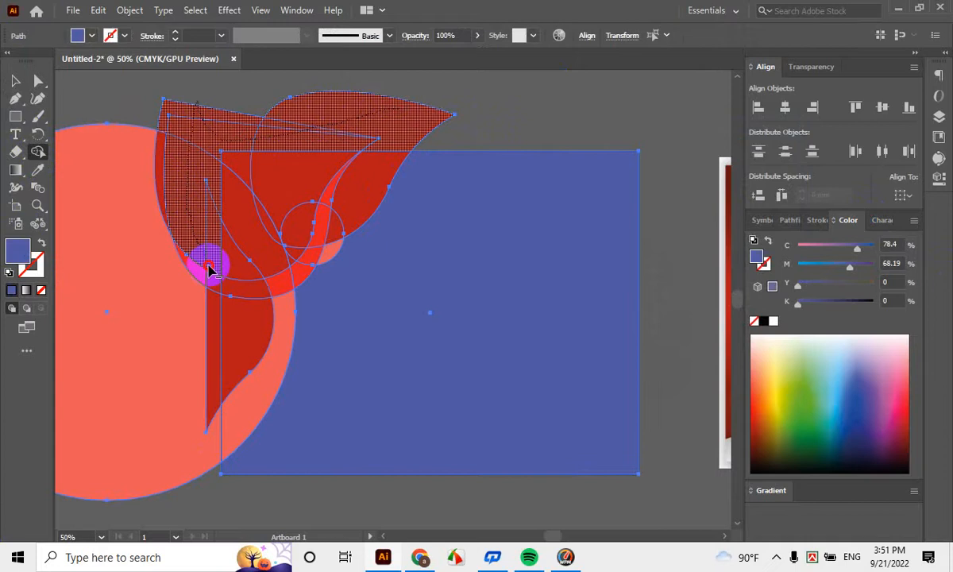
mouse_move(208, 270)
mouse_down()
mouse_move(202, 320)
mouse_move(198, 259)
mouse_move(162, 175)
mouse_up()
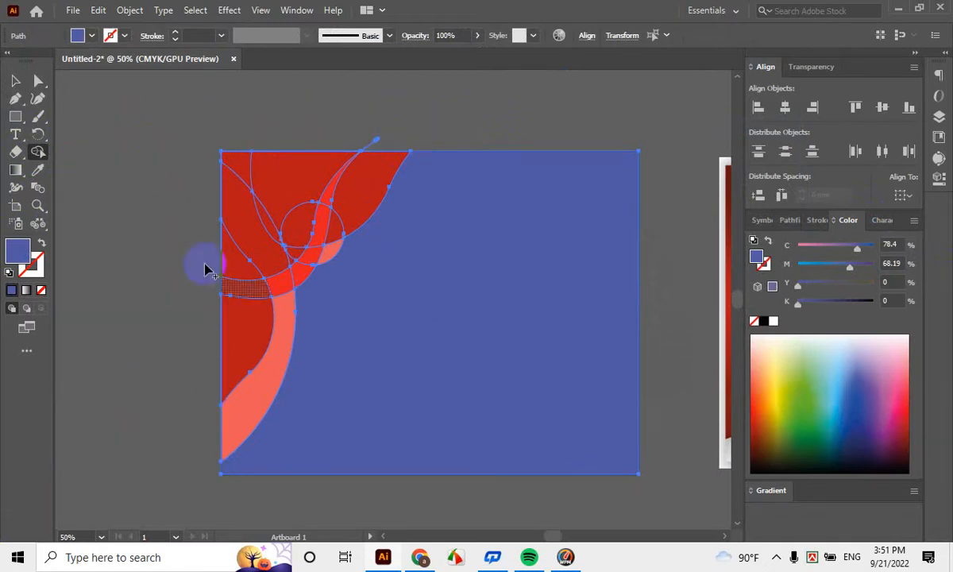
click(16, 80)
click(468, 128)
Remove the remaining thin bright red sliver above the artboard's upper edge with the Shape Builder tool
scroll(469, 128, up, 2)
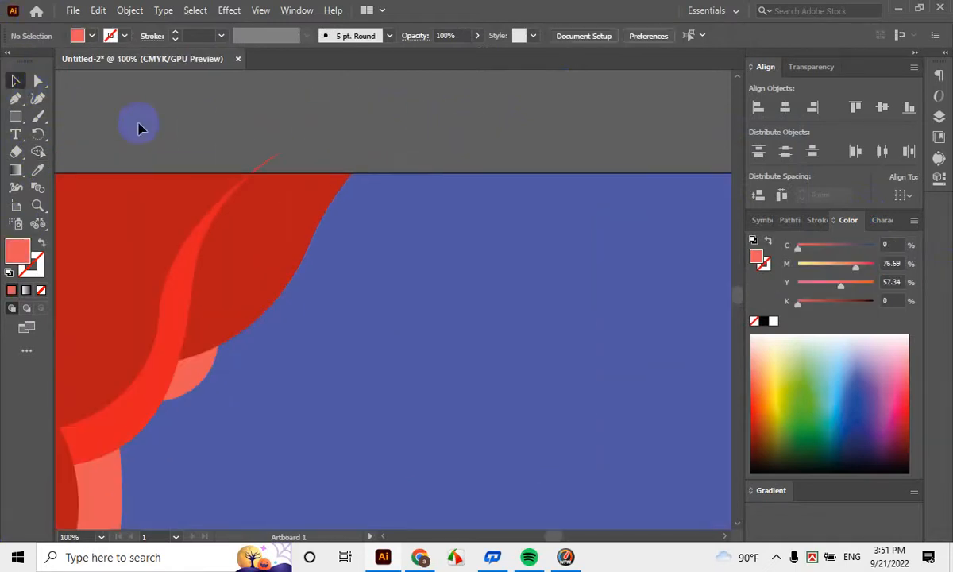
drag(133, 119, 424, 366)
click(38, 152)
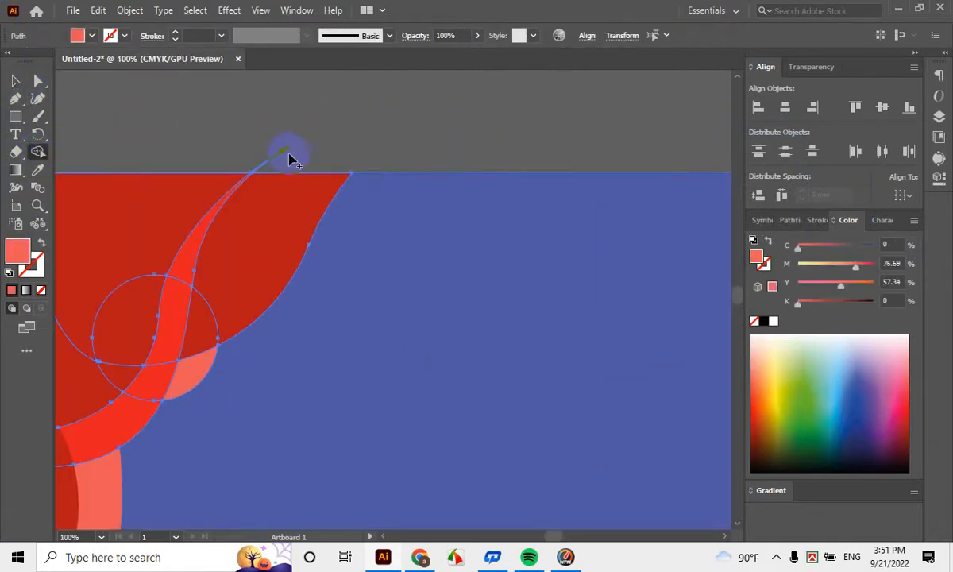
scroll(293, 171, up, 6)
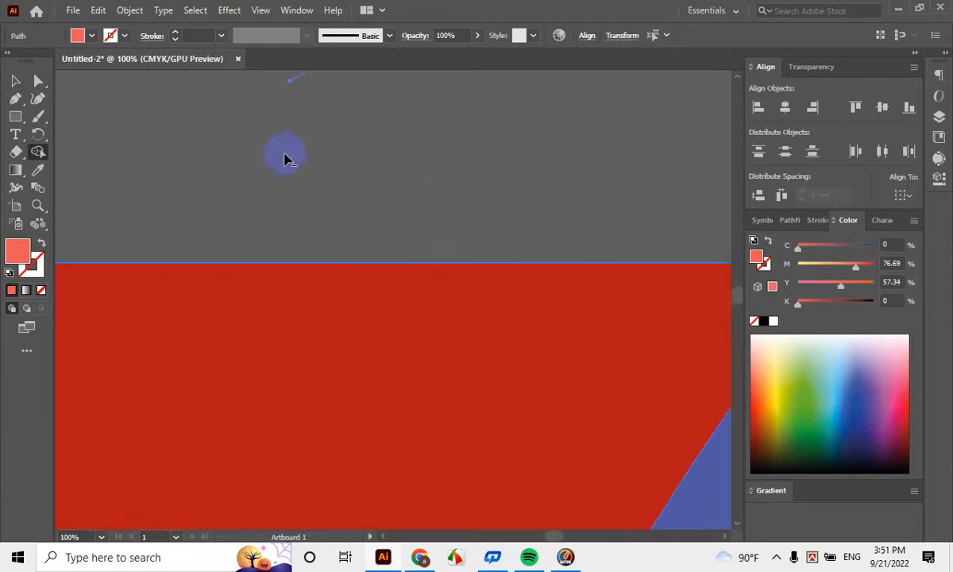
scroll(329, 213, down, 8)
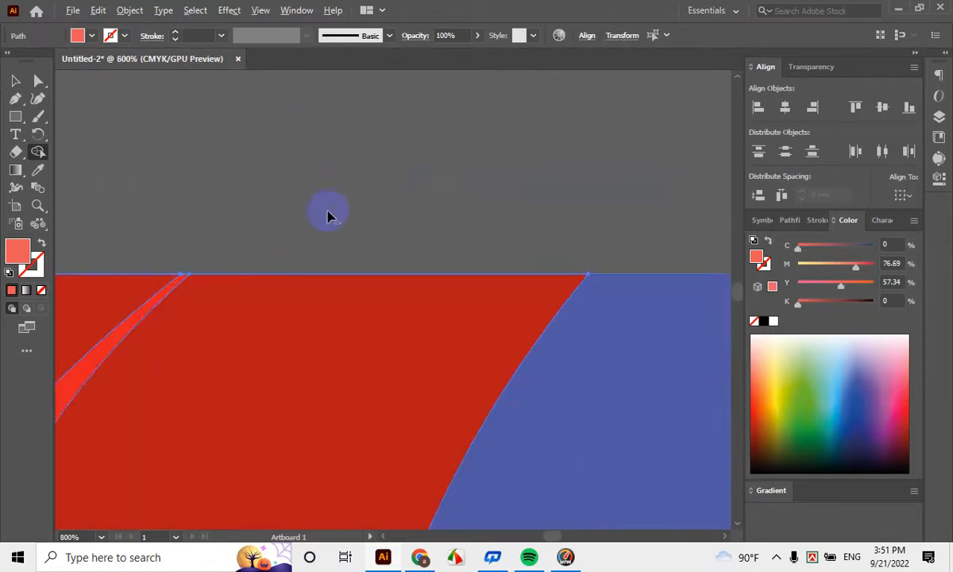
click(15, 80)
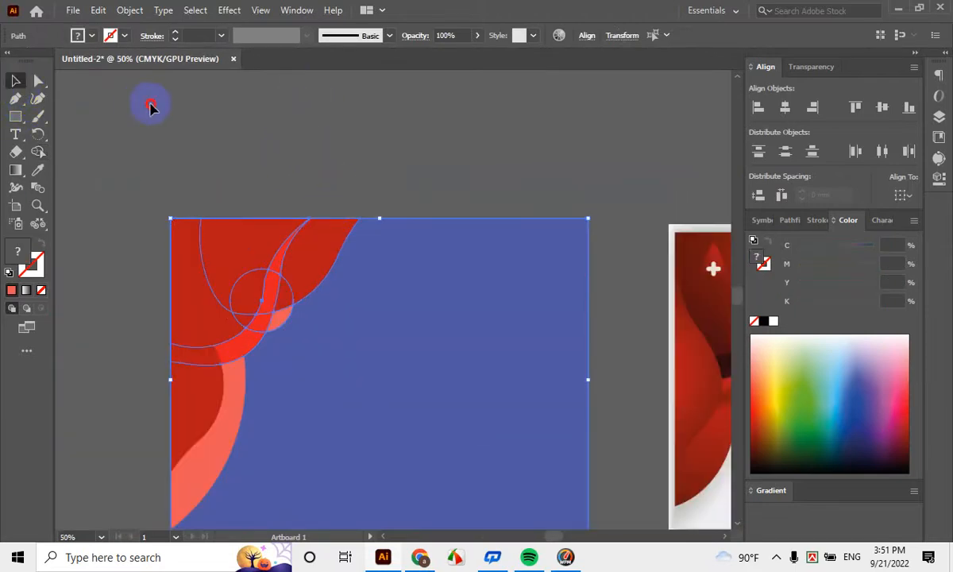
click(149, 106)
Compare the trimmed red corner shapes with the corner design of the reference certificate
scroll(7, 404, down, 2)
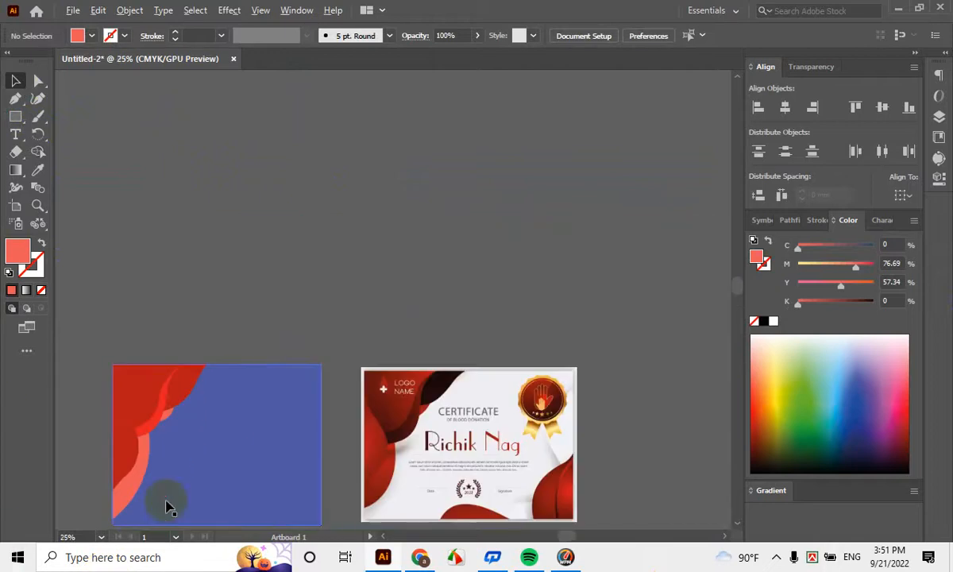
scroll(166, 505, up, 2)
drag(611, 358, 630, 347)
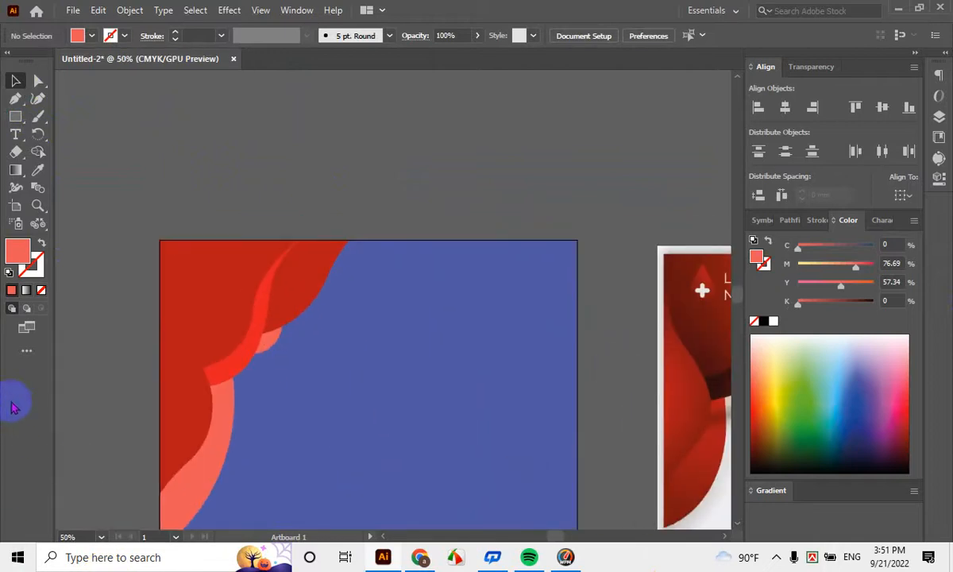
click(179, 389)
click(374, 154)
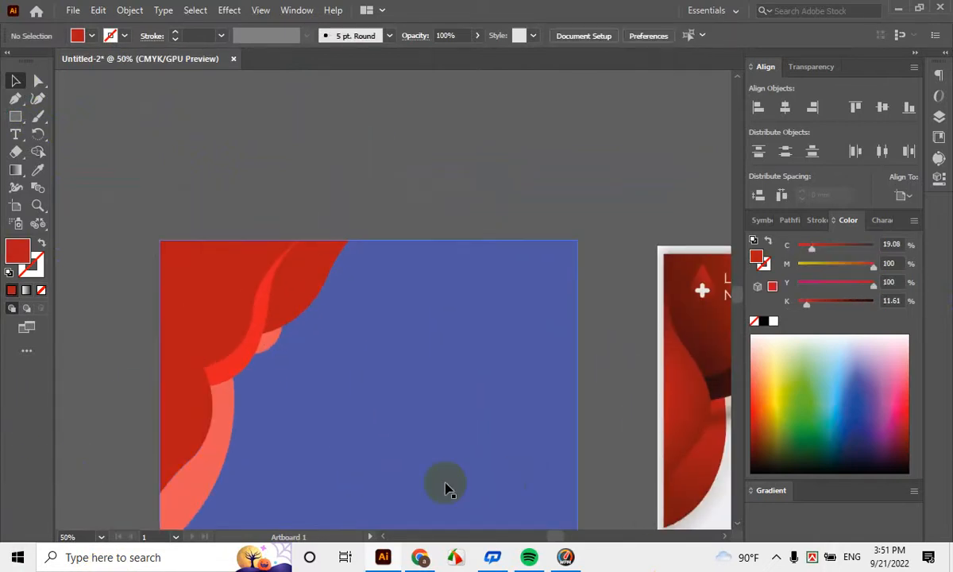
click(277, 315)
drag(458, 369, 414, 308)
scroll(569, 373, up, 1)
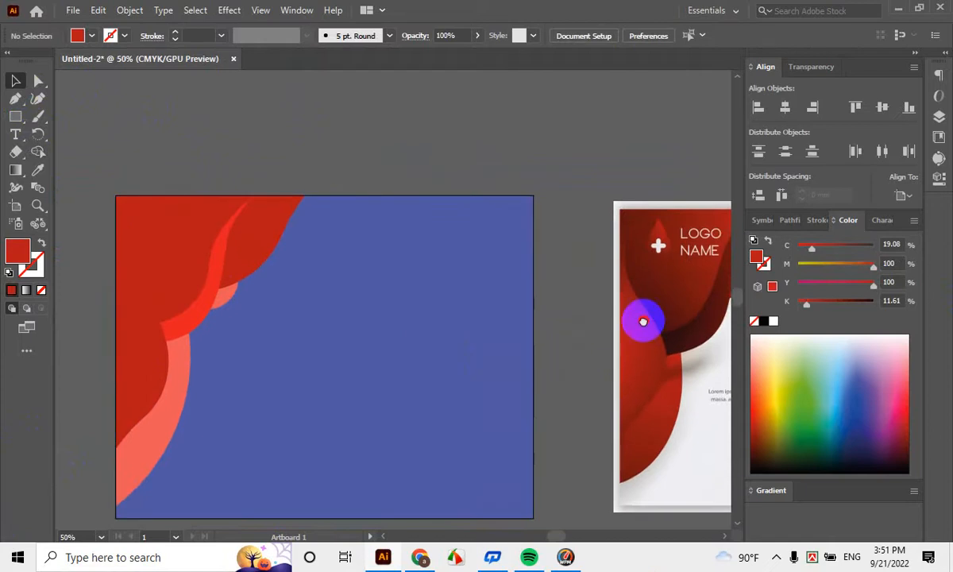
drag(643, 321, 472, 313)
scroll(499, 284, down, 1)
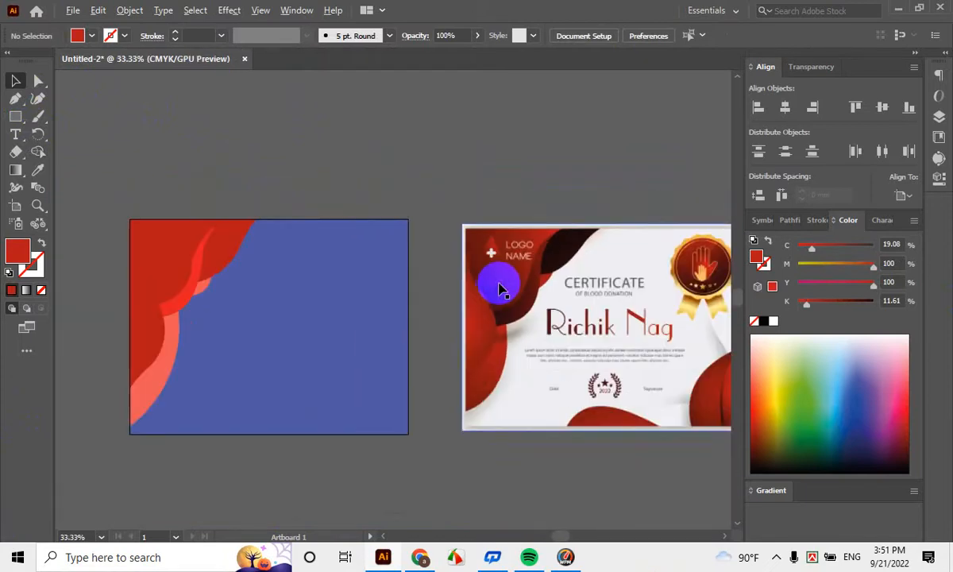
drag(215, 325, 254, 325)
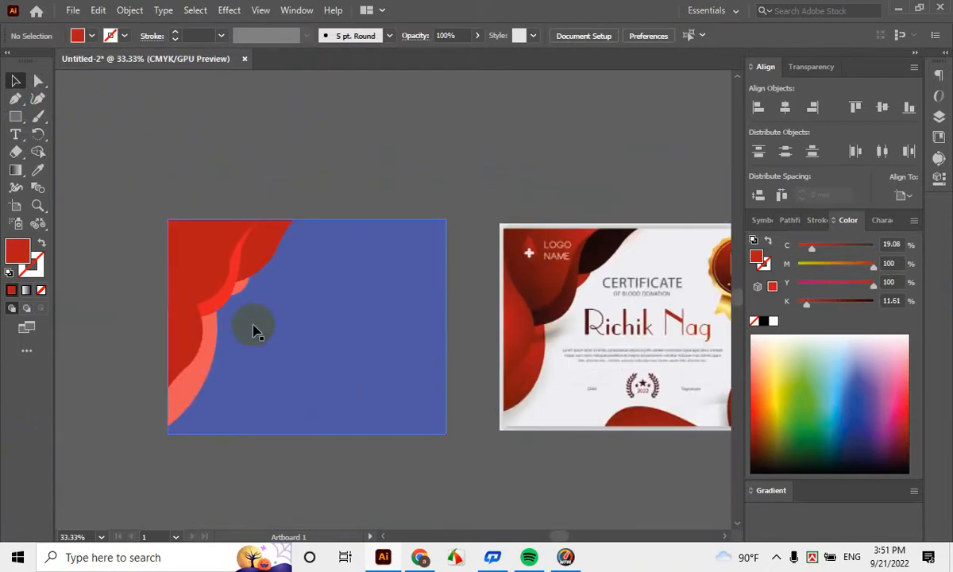
scroll(326, 389, down, 3)
scroll(347, 341, up, 2)
scroll(353, 247, up, 1)
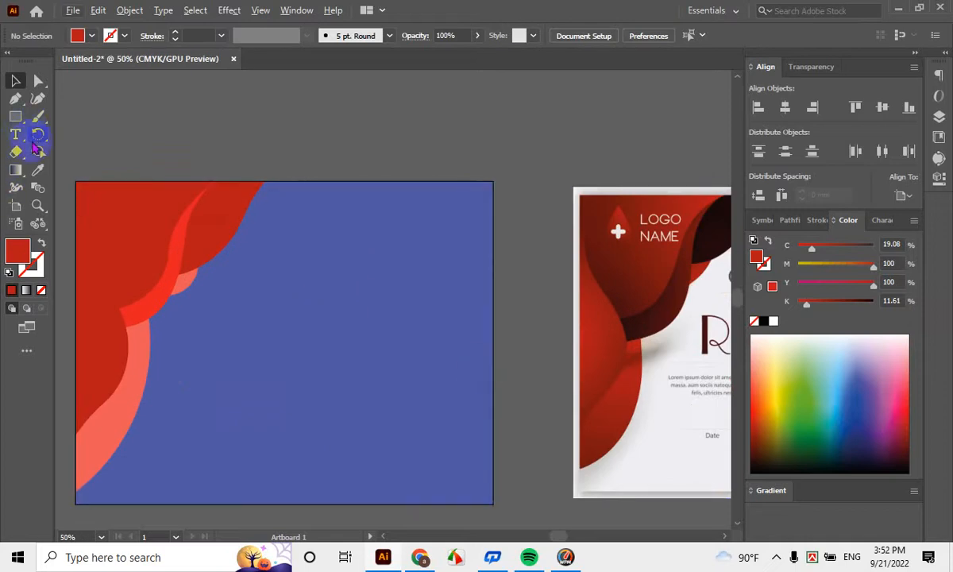
Draw a red square of about 64 mm above the artboard and move it toward the reference image
click(16, 116)
scroll(289, 213, up, 2)
mouse_move(254, 151)
mouse_down()
mouse_move(345, 224)
mouse_move(349, 246)
mouse_up()
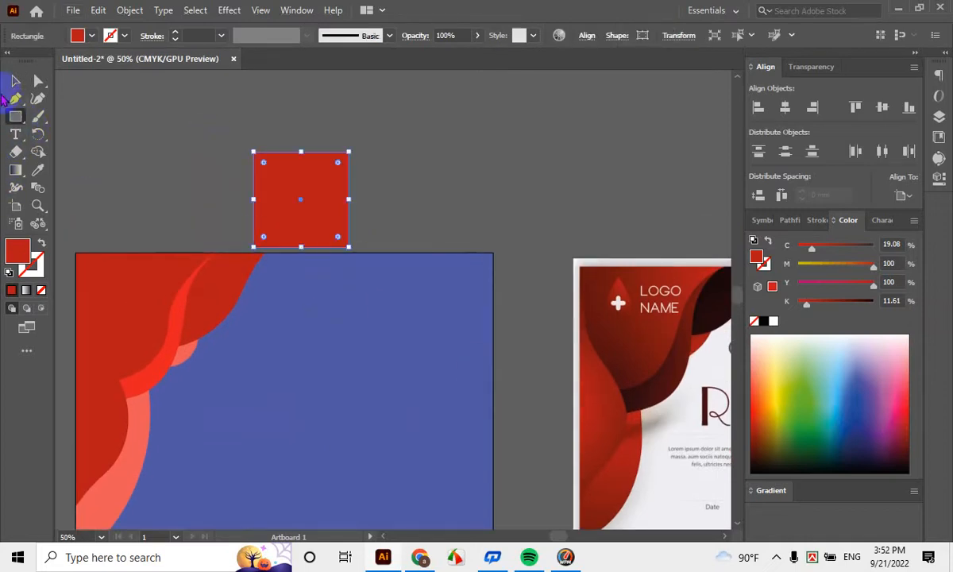
click(484, 151)
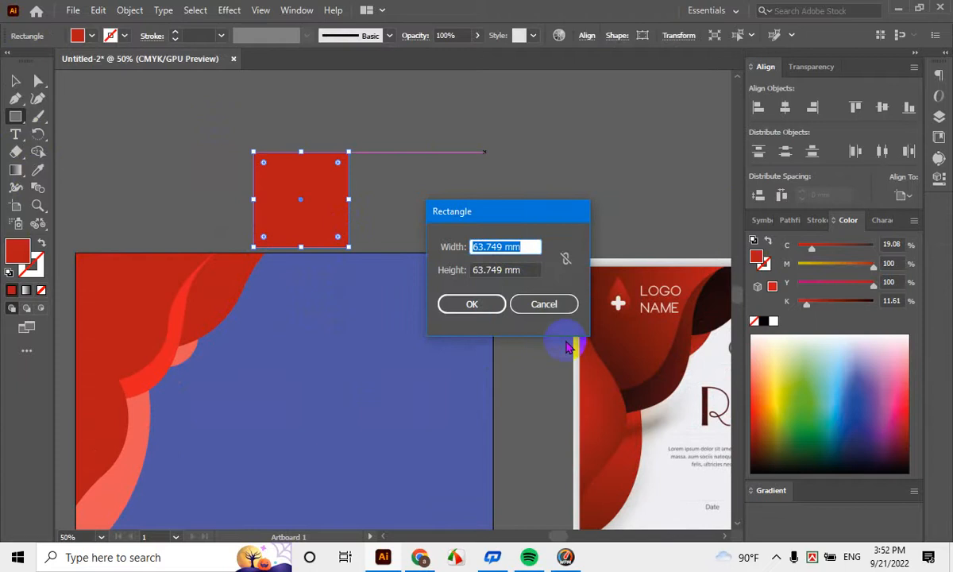
click(545, 304)
click(15, 81)
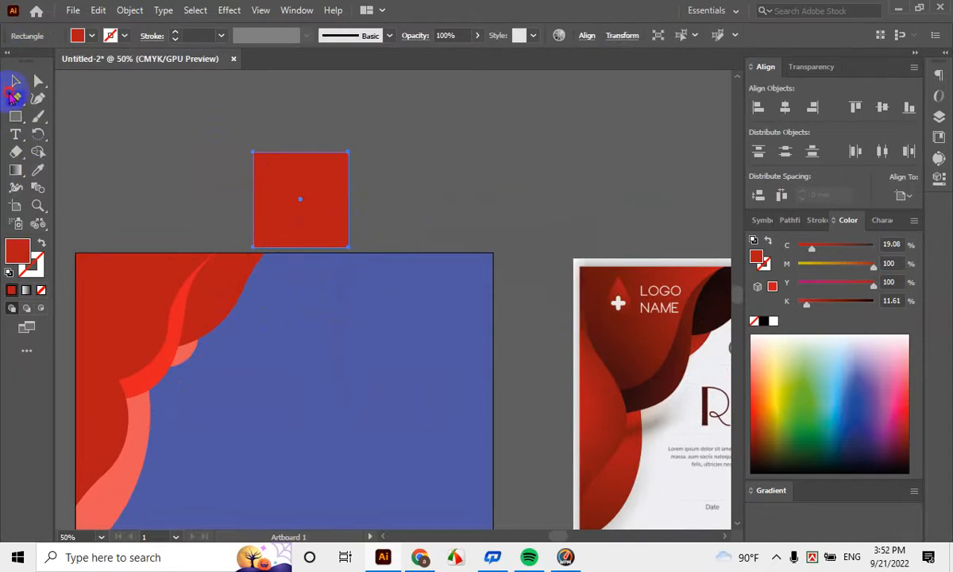
drag(279, 196, 468, 191)
Duplicate the red square beside the original, above the reference certificate
scroll(556, 243, up, 2)
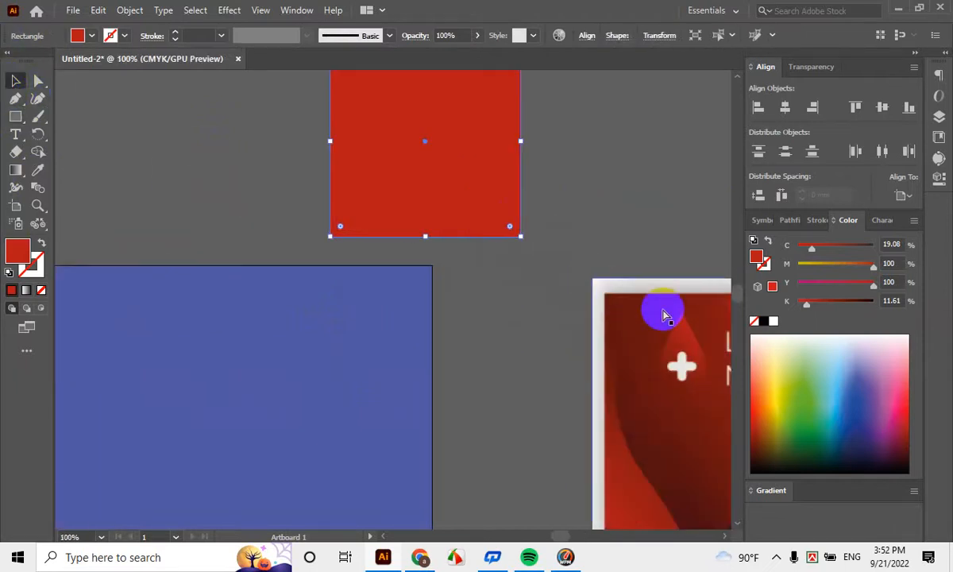
drag(651, 312, 294, 170)
scroll(320, 281, down, 2)
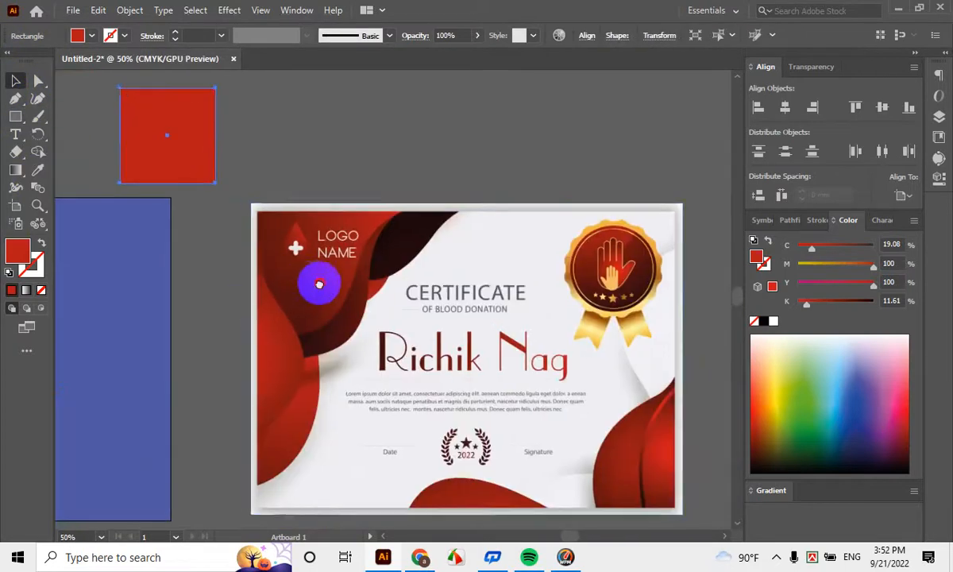
scroll(334, 304, up, 1)
drag(164, 134, 462, 195)
scroll(282, 186, up, 2)
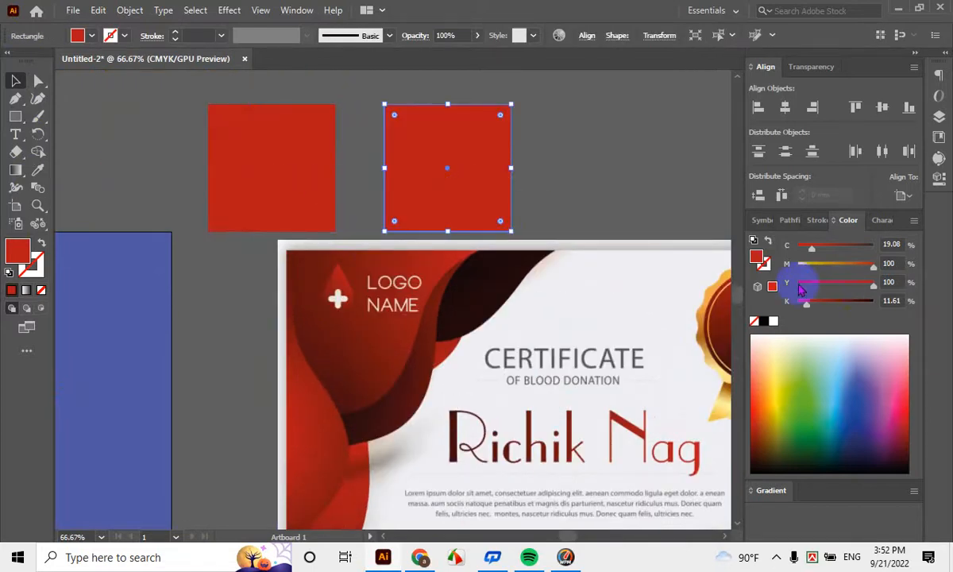
Collapse the docked panels and apply a white-to-black linear gradient to the copied square
click(555, 157)
click(481, 206)
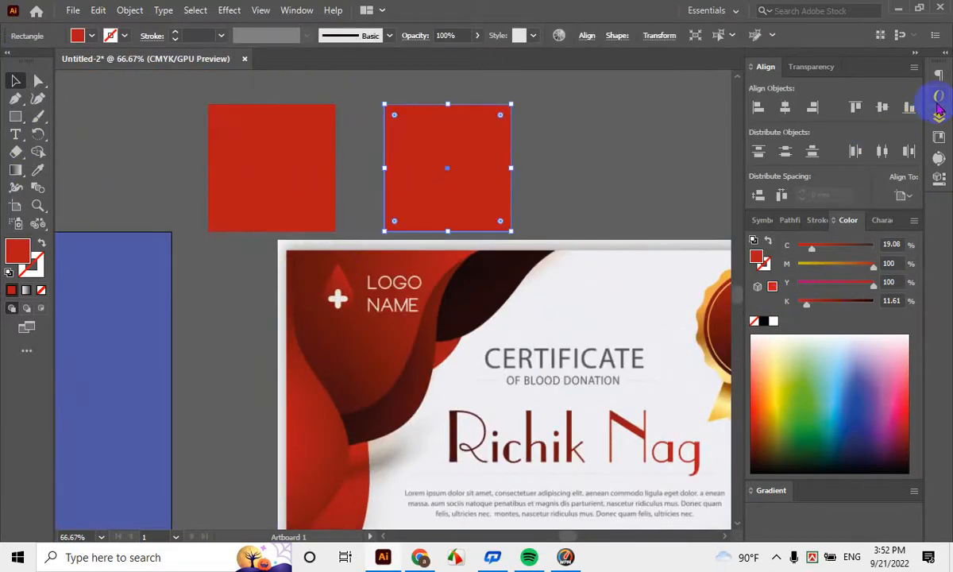
click(916, 54)
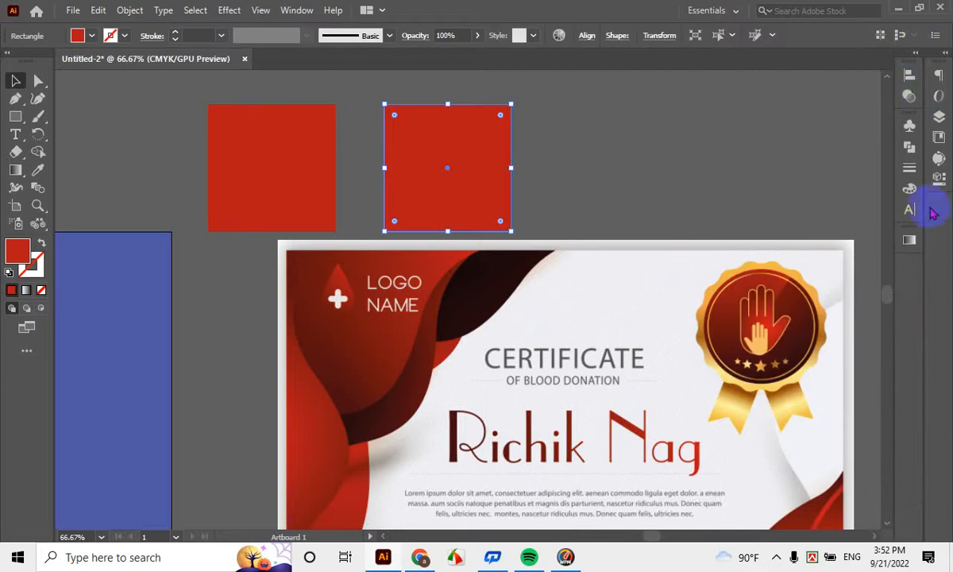
click(910, 240)
click(677, 170)
click(739, 350)
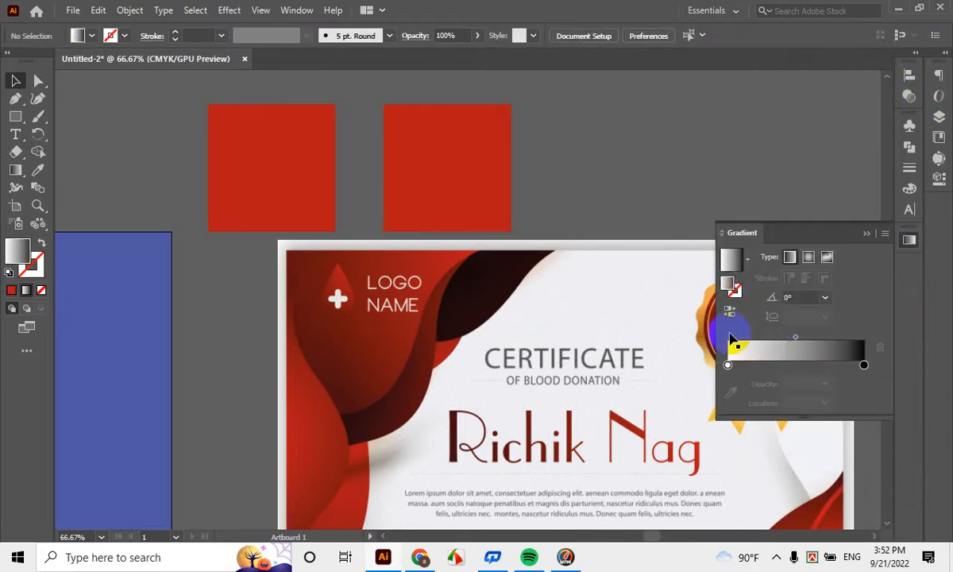
click(449, 157)
click(757, 364)
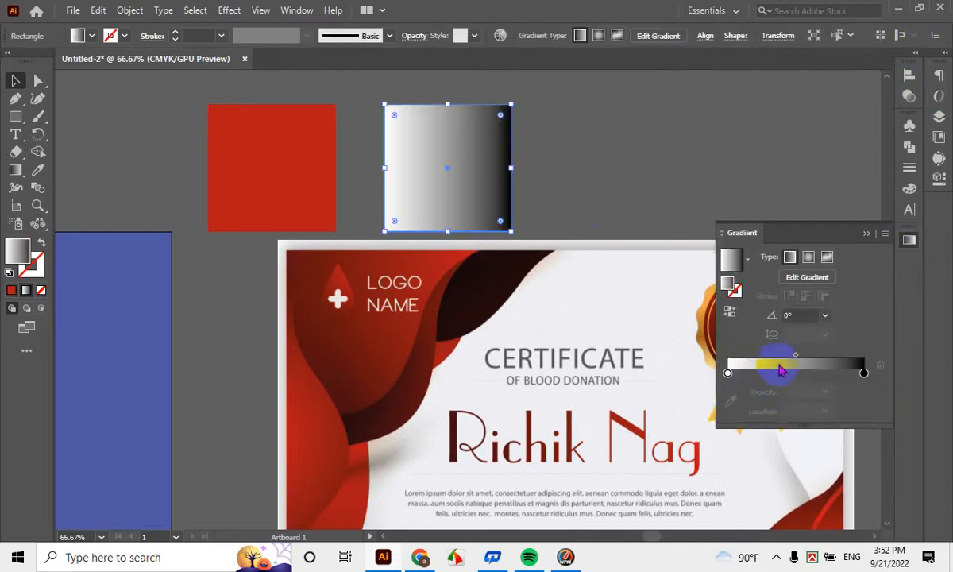
Sample a dark maroon for the gradient's start stop and another reference color for its end stop
click(728, 373)
click(731, 383)
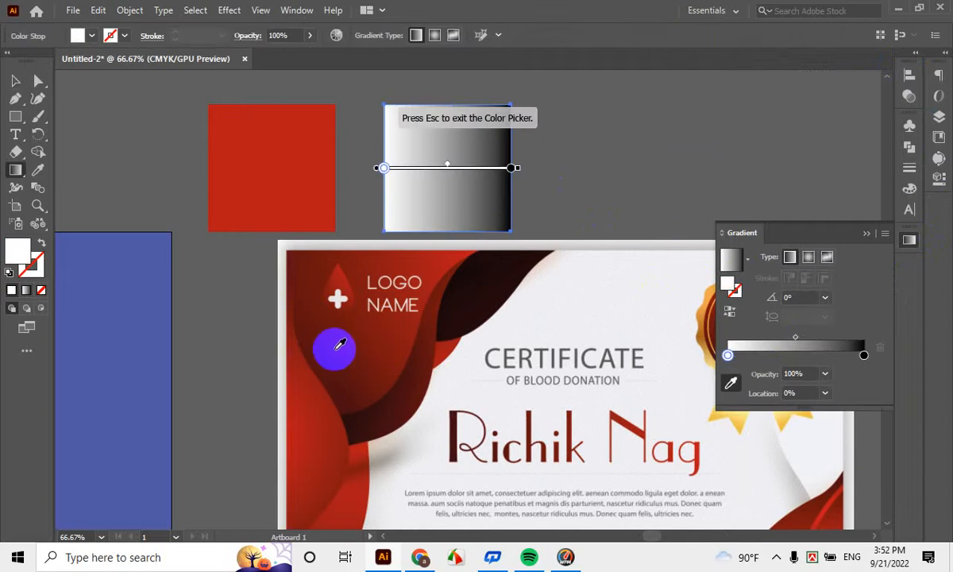
click(355, 423)
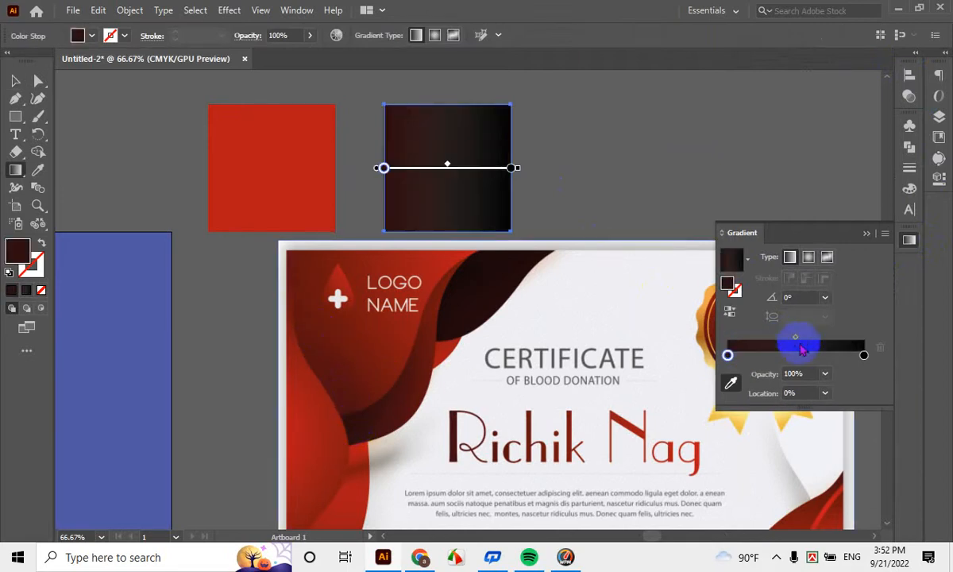
click(864, 356)
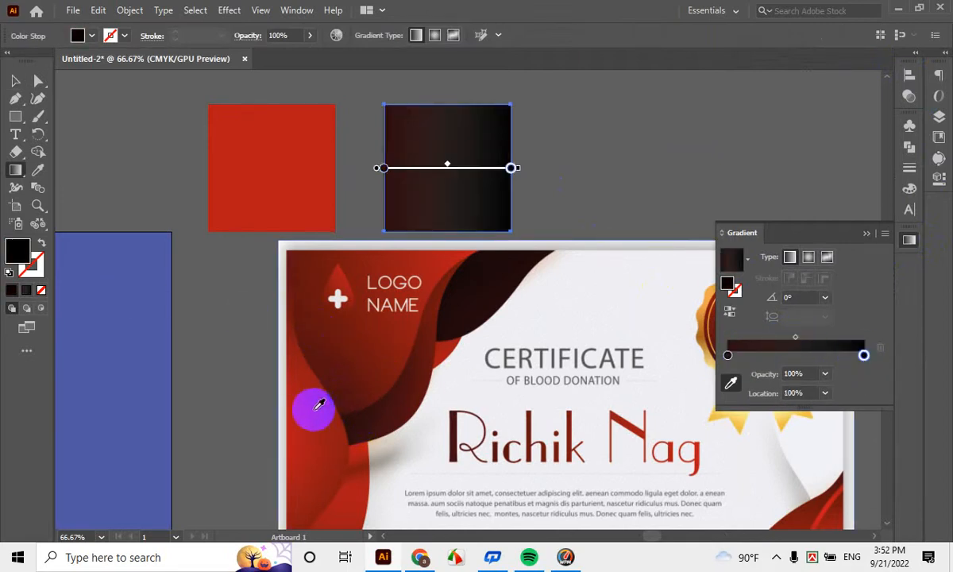
click(444, 259)
click(14, 81)
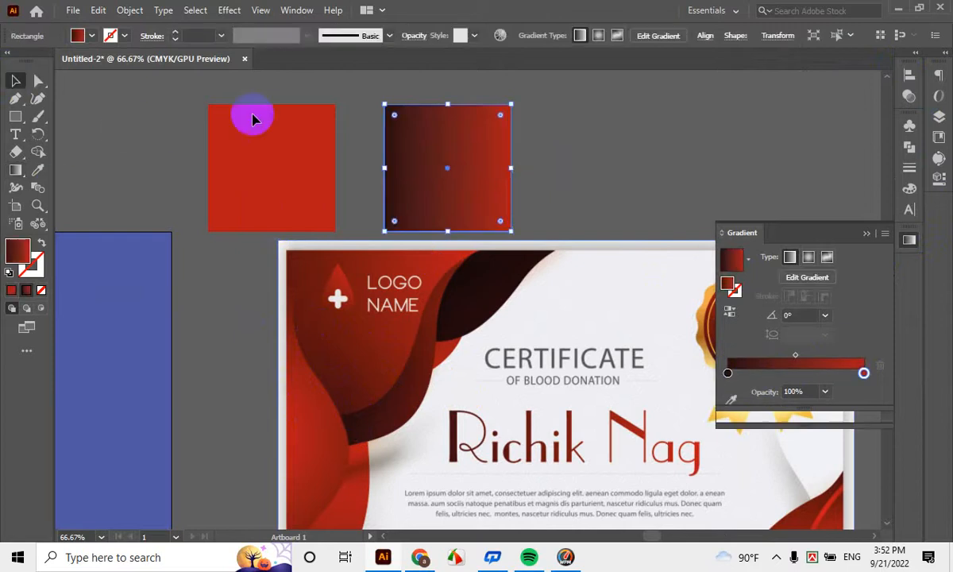
Resample the gradient's end stop as bright red and its start stop as dark red from the reference certificate
click(731, 401)
click(321, 346)
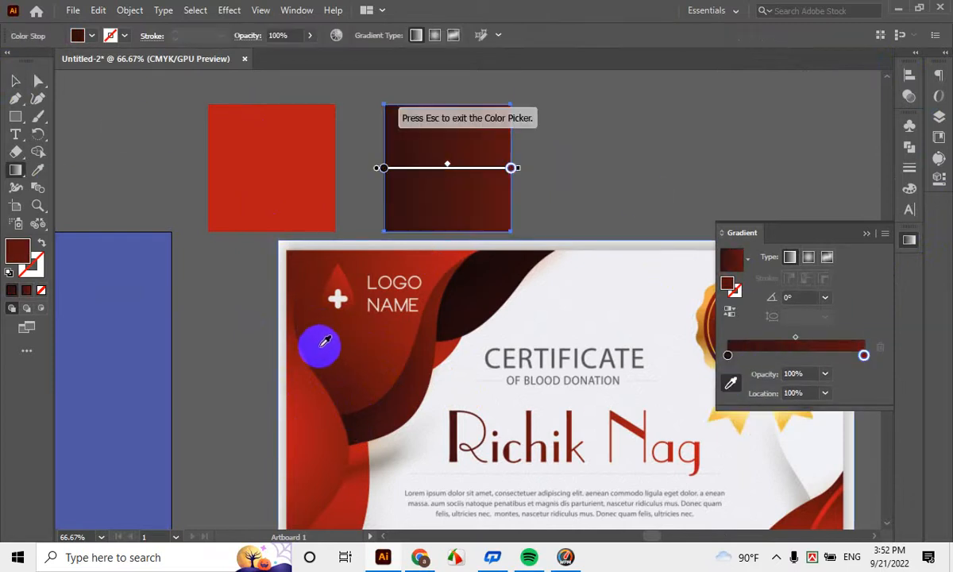
click(848, 353)
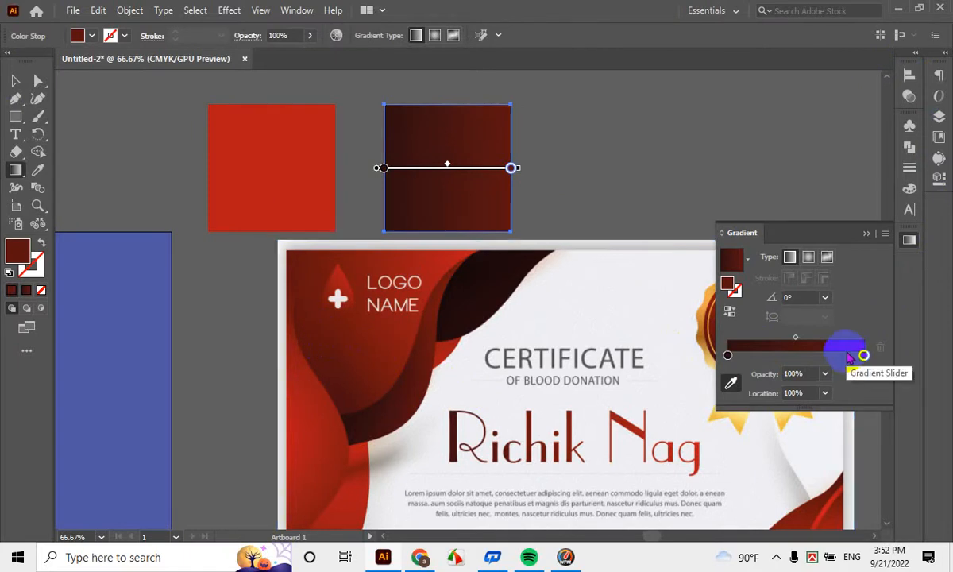
click(728, 355)
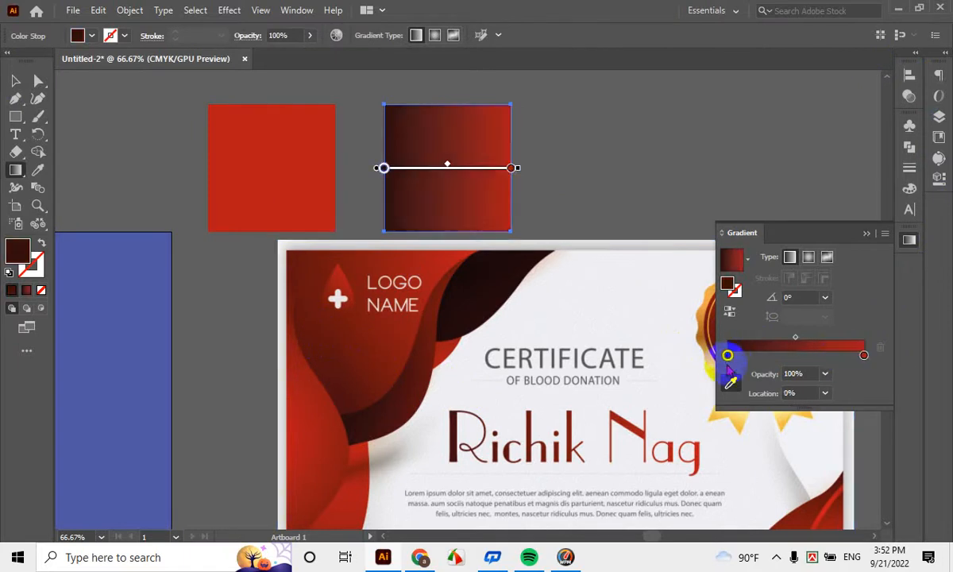
click(343, 336)
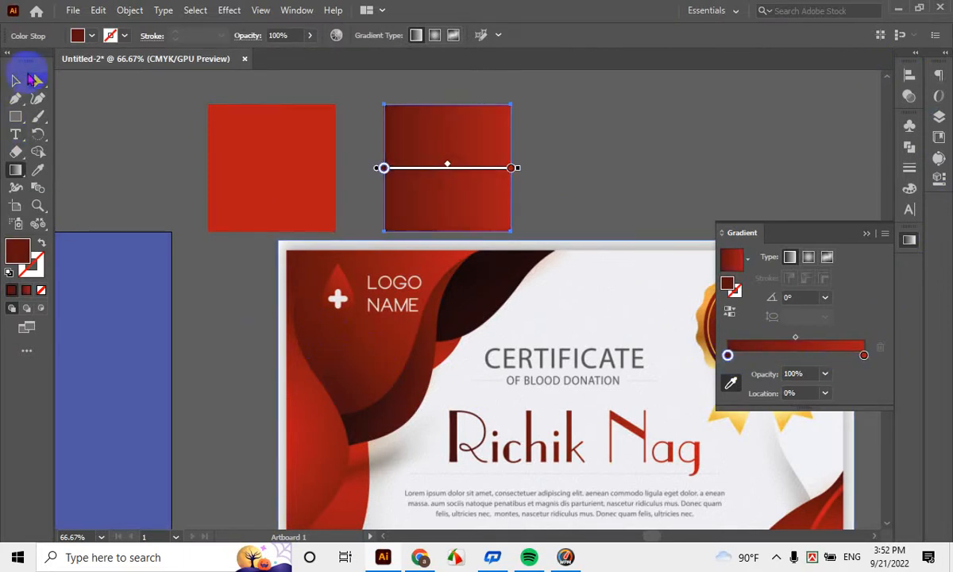
click(16, 82)
click(511, 259)
Move the dark-to-bright red gradient square so it sits just above the artboard
scroll(375, 285, down, 1)
scroll(394, 208, down, 1)
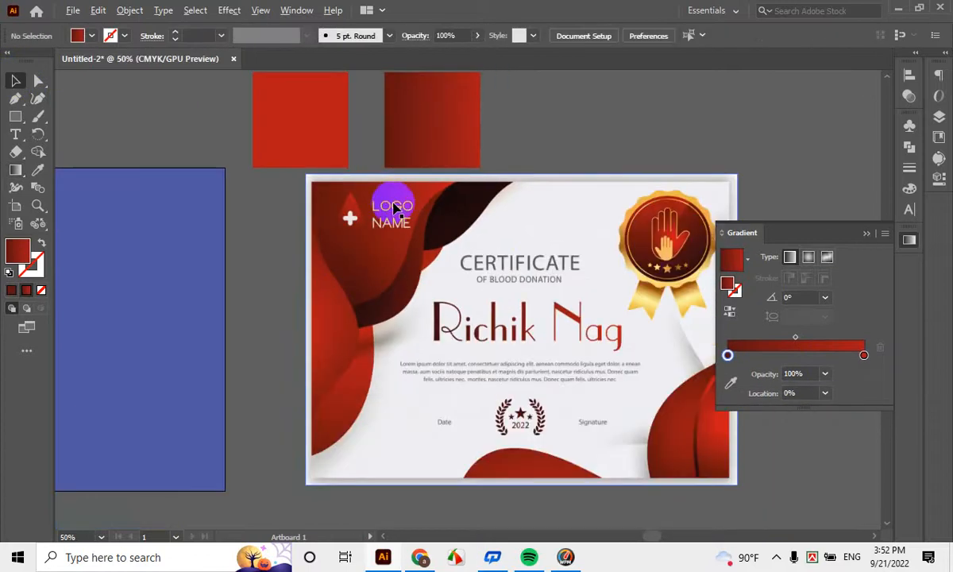
drag(394, 273, 598, 301)
drag(661, 151, 249, 129)
drag(353, 182, 553, 219)
Apply the sample square's dark-to-bright red gradient to the front shape in the artboard's top-left corner
click(294, 294)
click(332, 296)
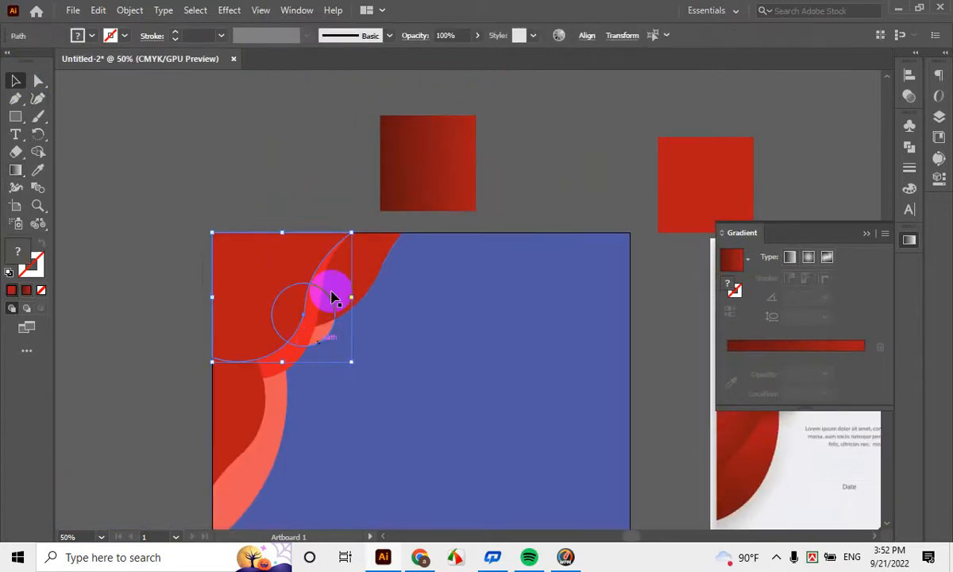
click(313, 128)
scroll(308, 243, up, 1)
click(235, 265)
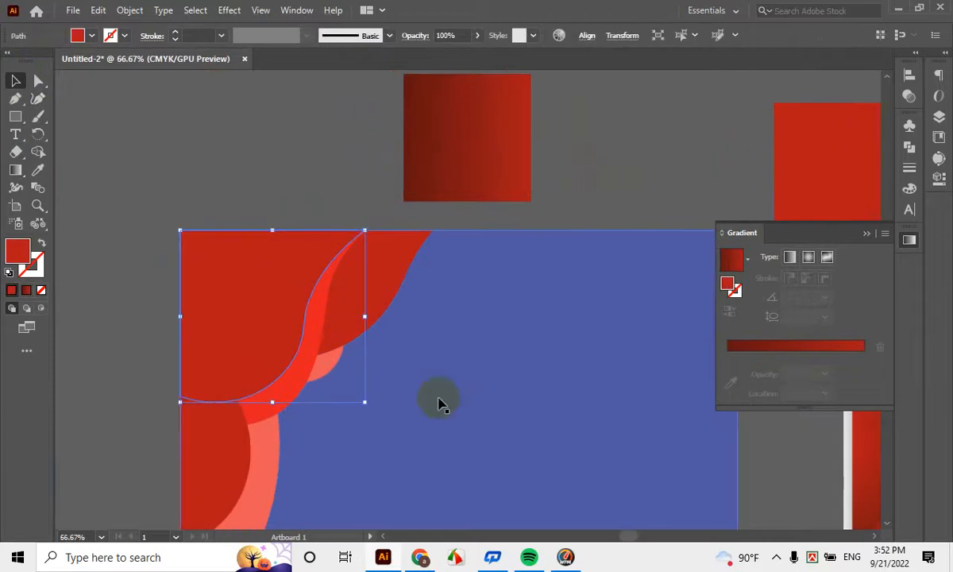
scroll(439, 402, up, 1)
key(i)
click(457, 187)
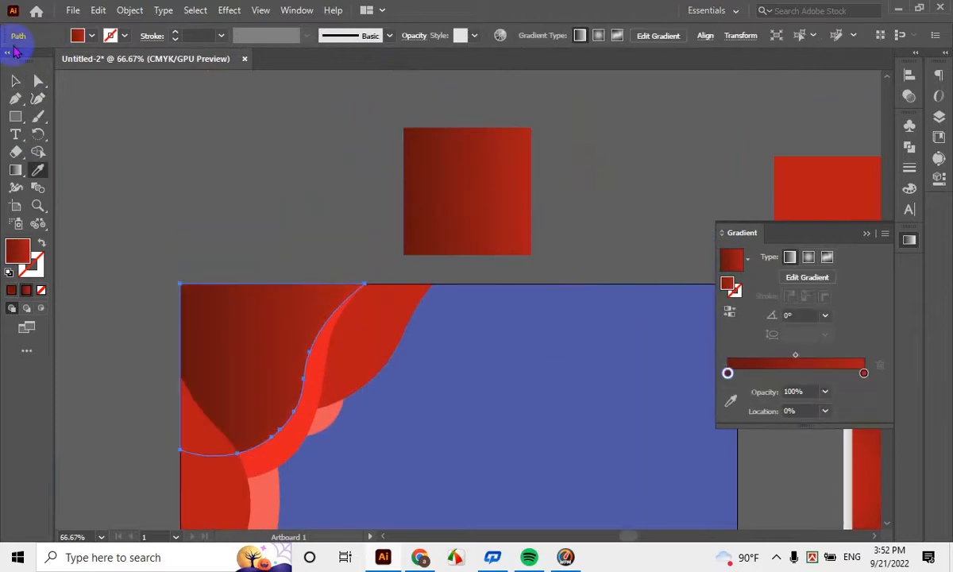
Copy the sample square's red gradient onto the bright red curved shape directly behind the front corner shape
scroll(341, 219, down, 1)
click(342, 219)
click(328, 322)
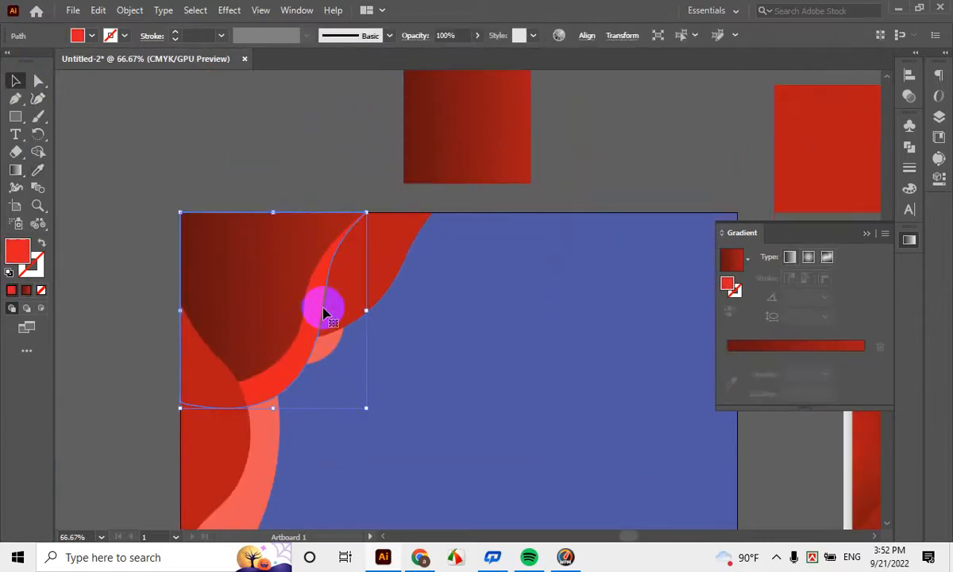
key(i)
click(495, 81)
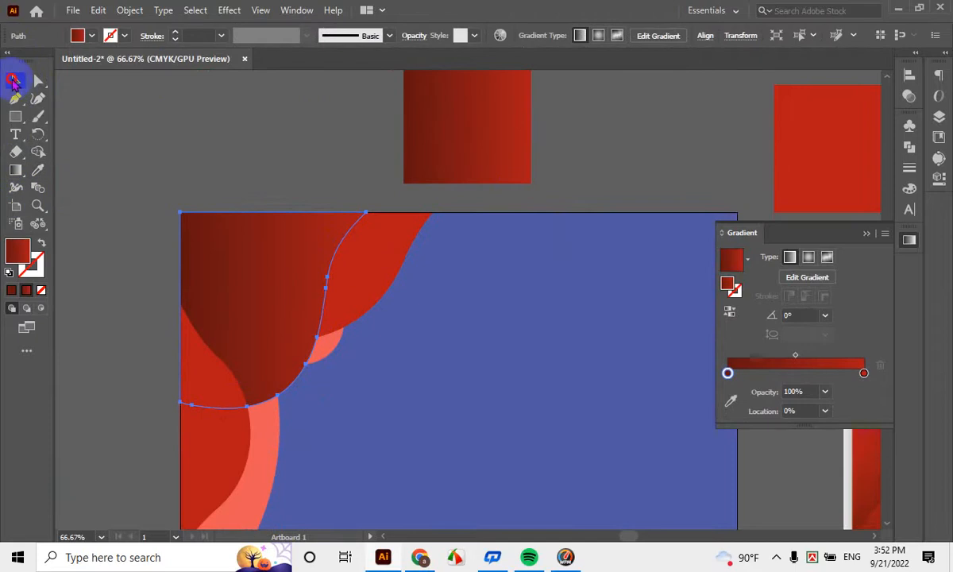
Redraw the front corner shape's gradient diagonally, dark at the artboard corner and bright at the curved edge, at about -40°
click(14, 80)
click(358, 270)
click(213, 292)
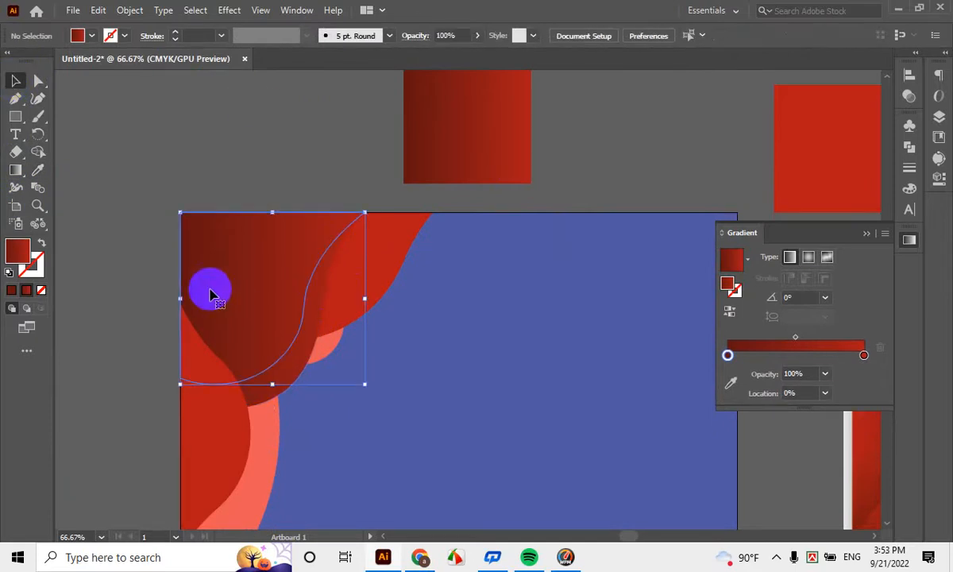
click(18, 207)
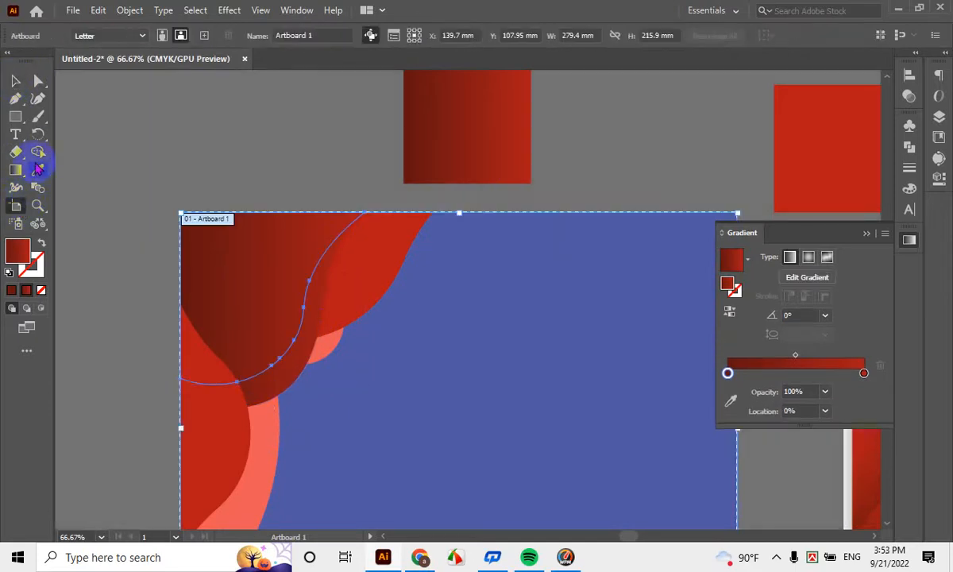
click(13, 172)
drag(297, 348, 219, 179)
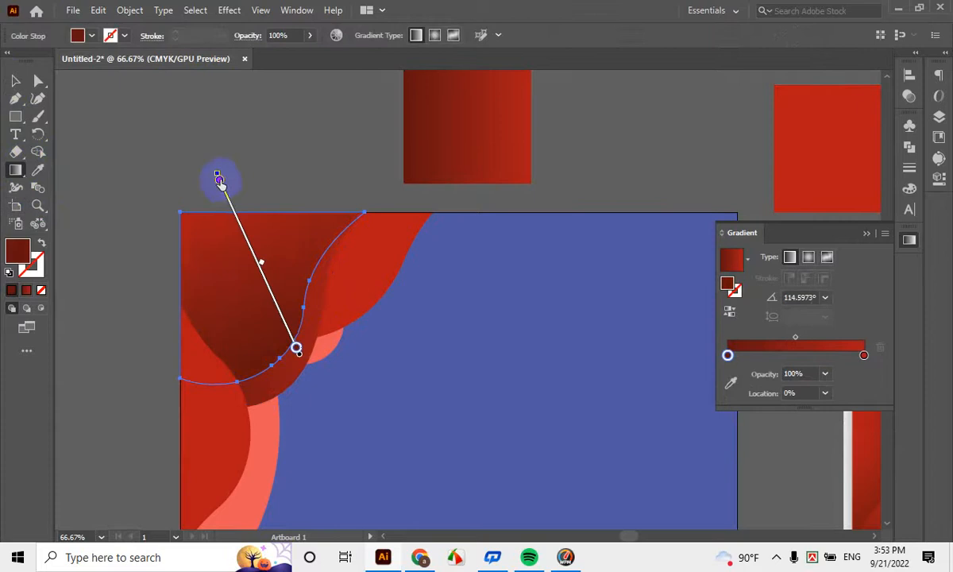
drag(189, 225, 295, 313)
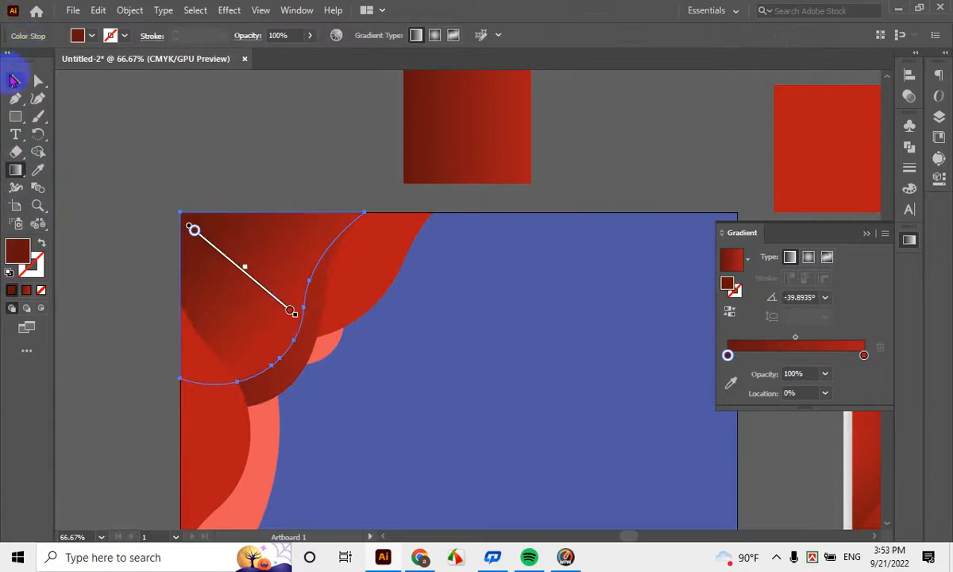
Copy the sample square's red gradient onto the outermost curved shape along the artboard's upper edge
click(14, 81)
click(411, 222)
click(394, 276)
key(i)
click(461, 147)
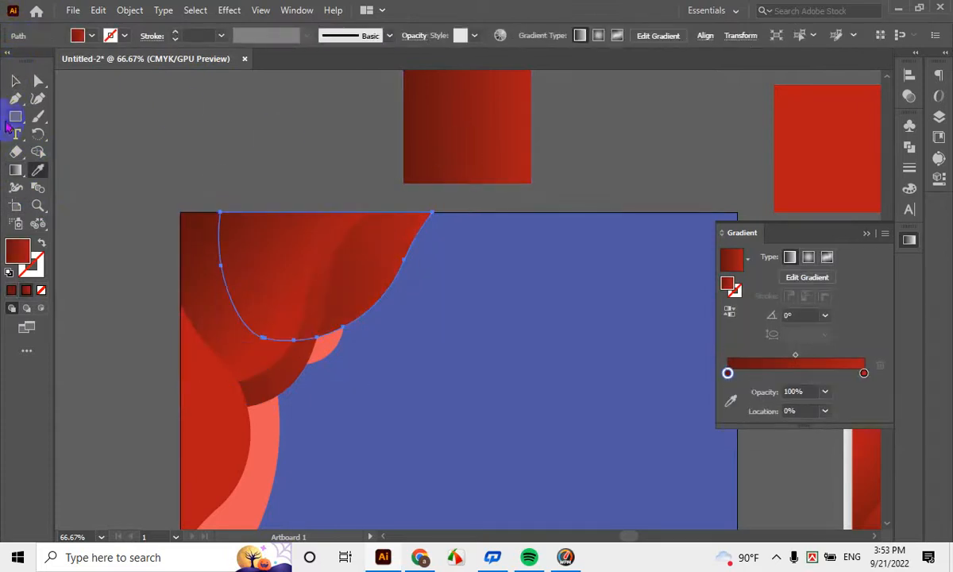
Copy the red gradient from a neighbouring shape onto the small light red circle below the outermost upper shape
click(15, 80)
click(166, 168)
click(337, 347)
key(i)
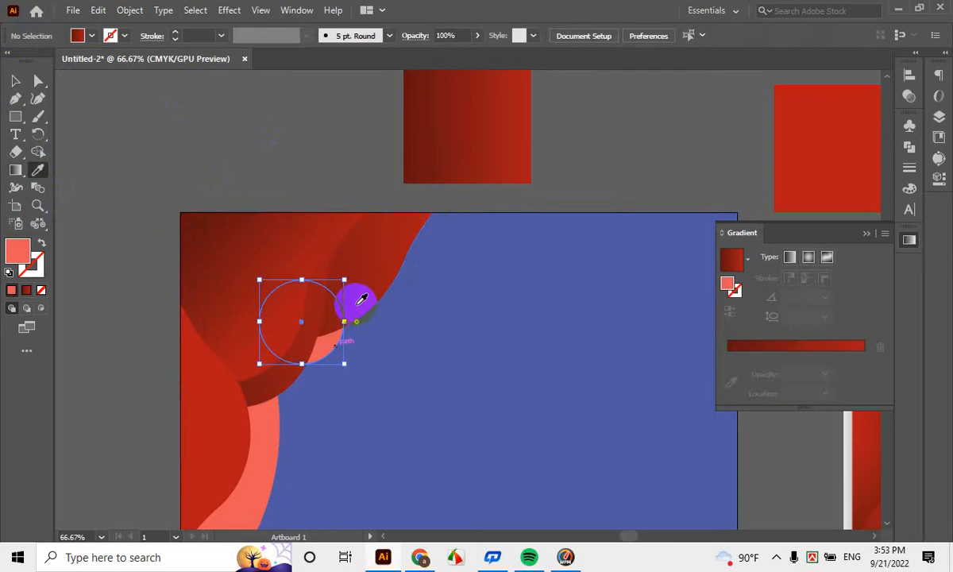
click(362, 296)
click(15, 80)
click(121, 85)
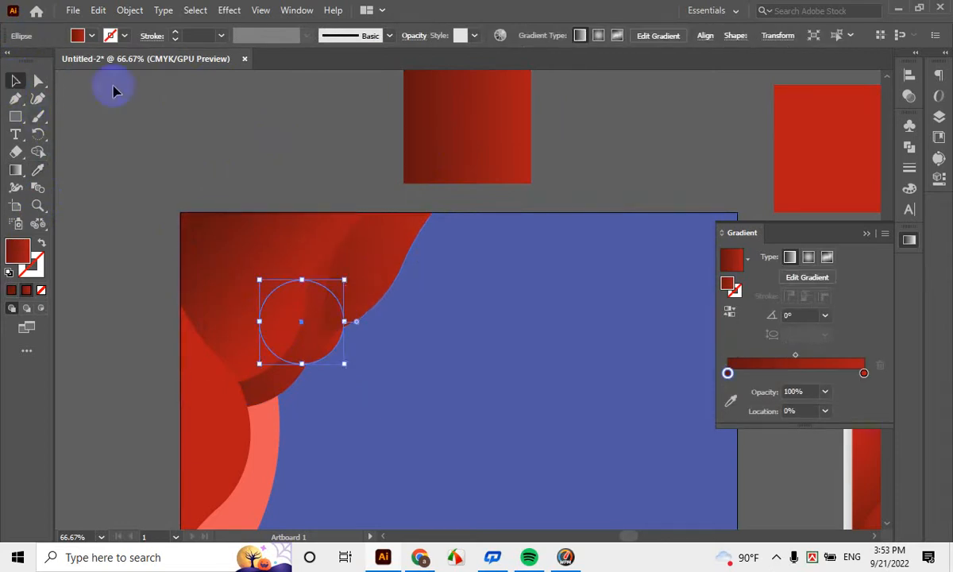
Copy the red gradient onto the solid red wavy shape along the artboard's left edge
scroll(257, 202, down, 3)
click(257, 279)
key(i)
click(257, 279)
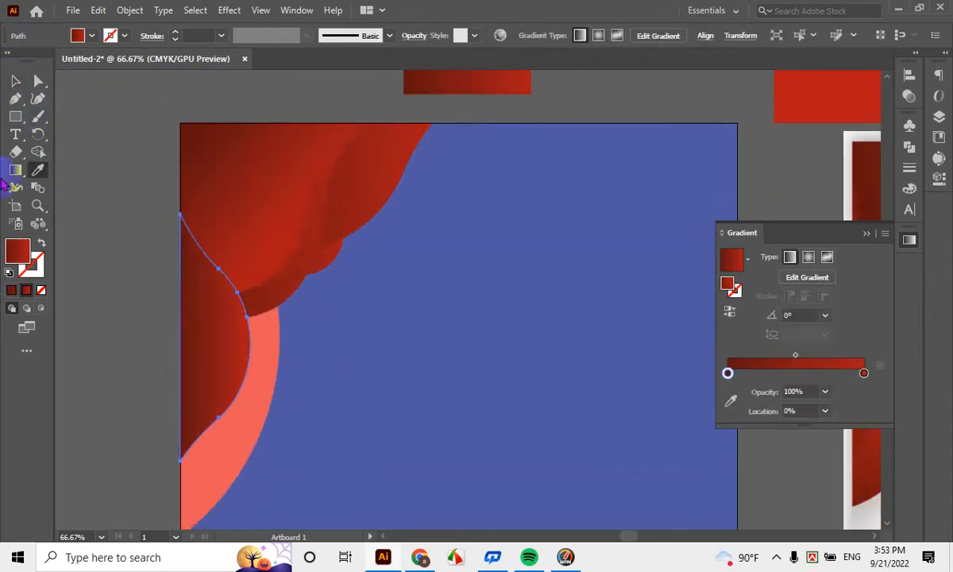
click(16, 81)
Copy the red gradient onto the large light red shape behind the left-edge wavy shape and deselect it
click(122, 103)
click(264, 400)
key(i)
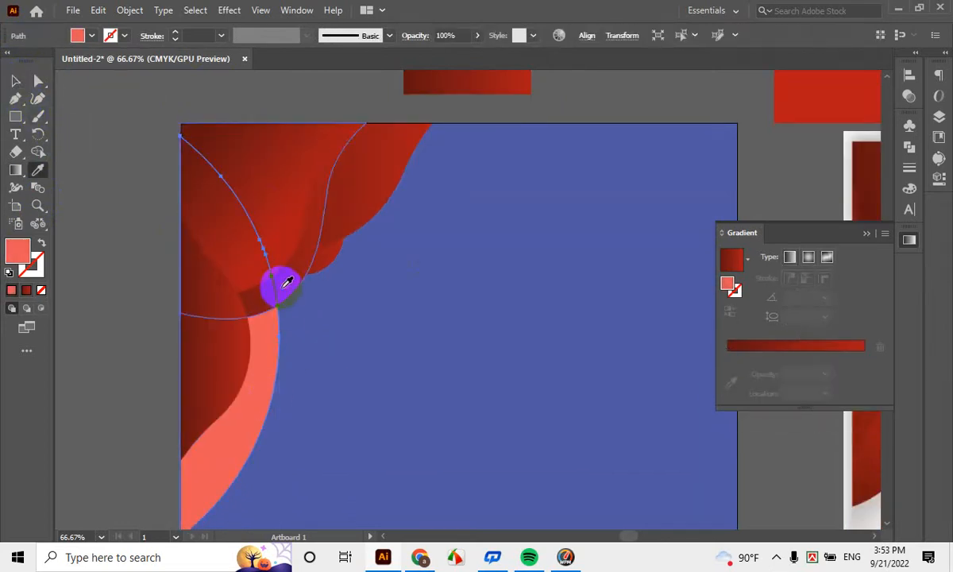
click(253, 275)
click(17, 82)
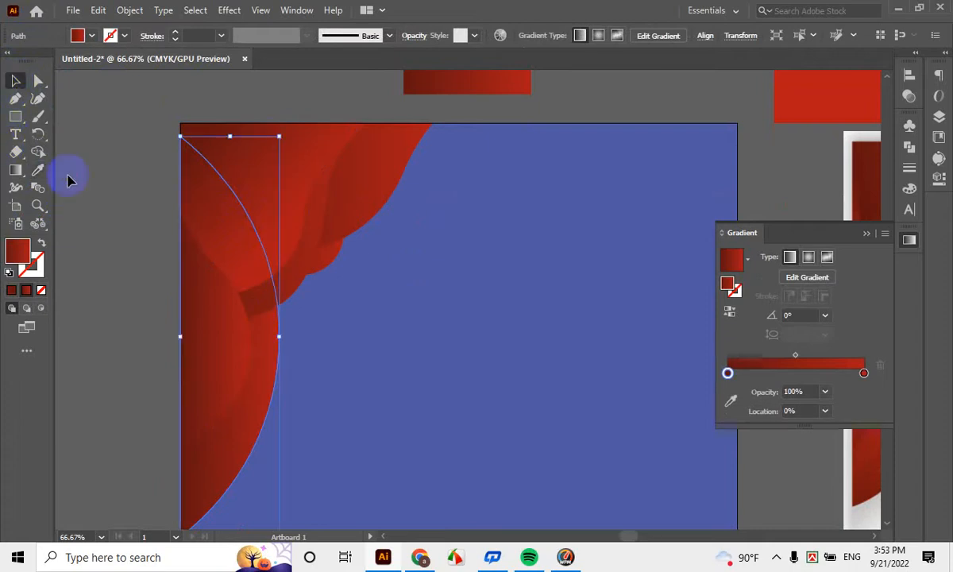
click(69, 179)
Fill the outermost upper curved shape with the near-black maroon sampled from the reference certificate
scroll(286, 344, down, 3)
scroll(300, 310, down, 1)
drag(556, 274, 500, 272)
scroll(428, 319, down, 1)
click(363, 202)
scroll(363, 207, up, 1)
key(i)
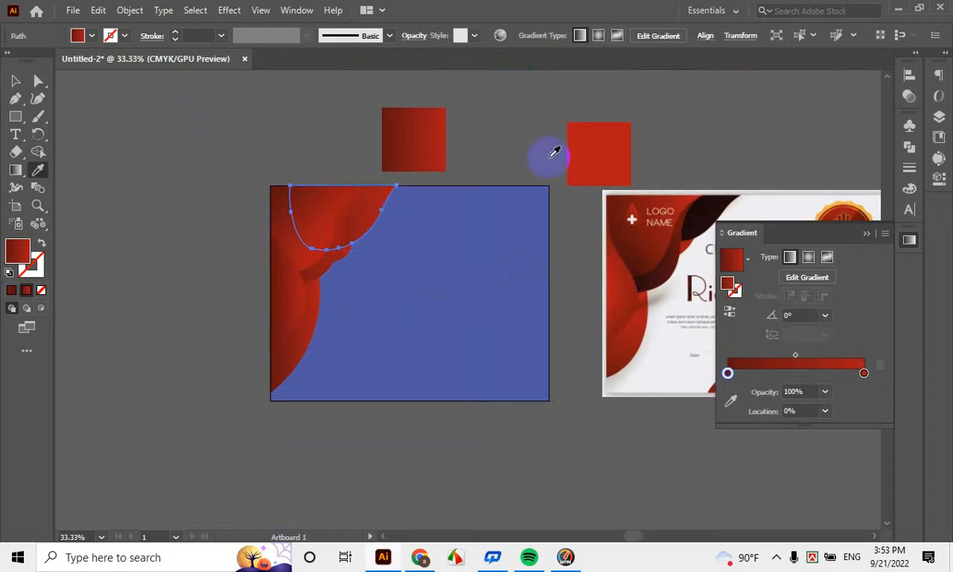
click(686, 197)
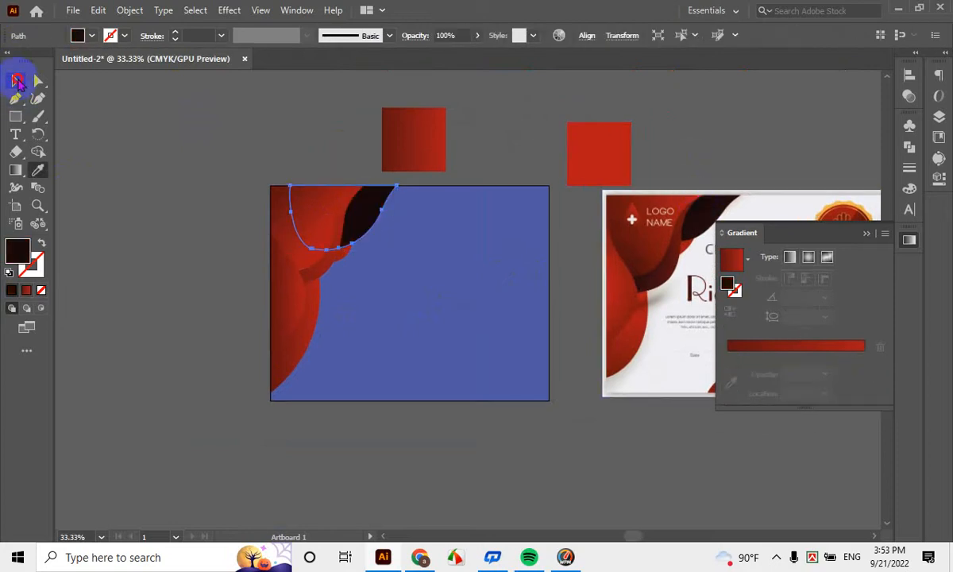
click(17, 83)
Redraw the small circle's gradient from dark at its center to bright at its lower-right edge, at about -31°
key(a)
scroll(357, 254, up, 3)
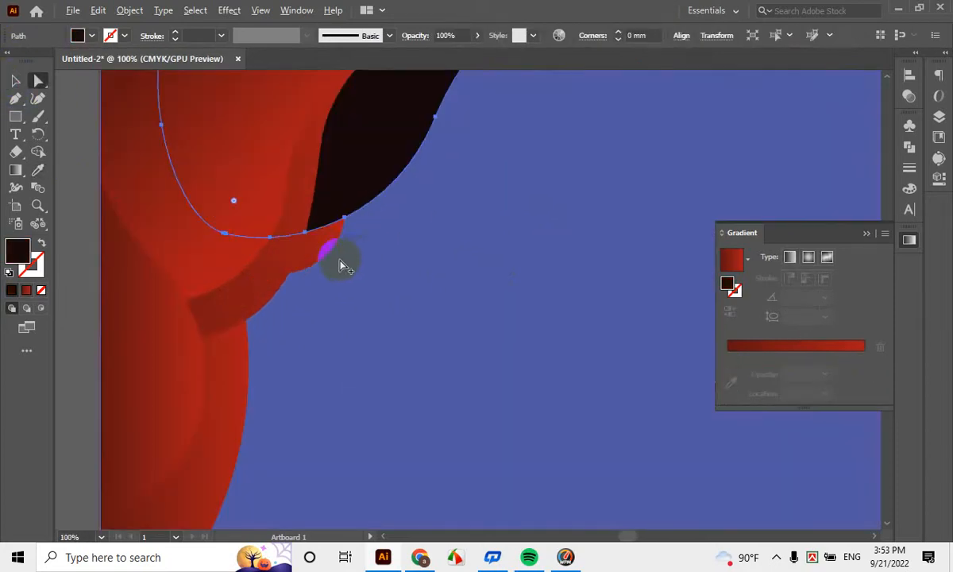
click(325, 245)
click(18, 80)
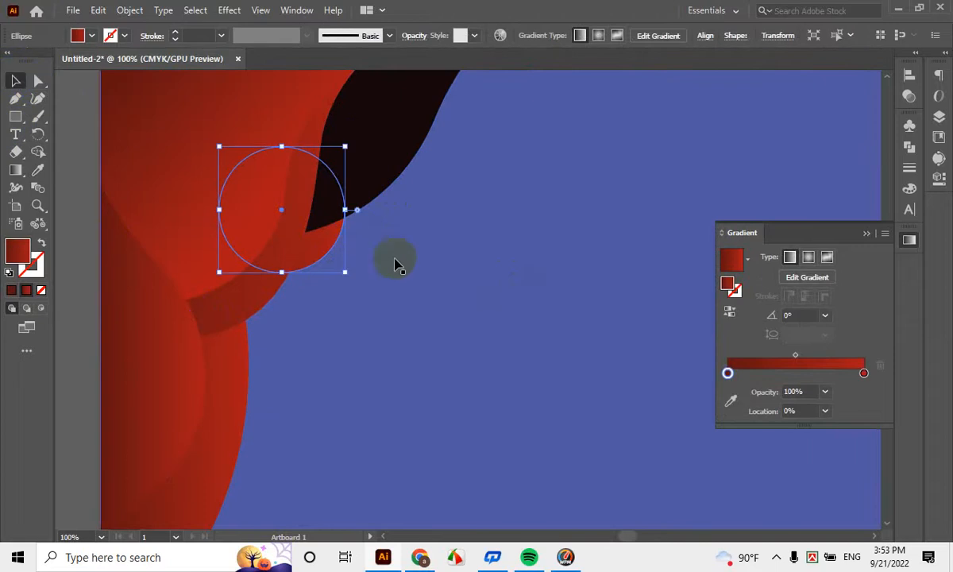
drag(340, 213, 427, 236)
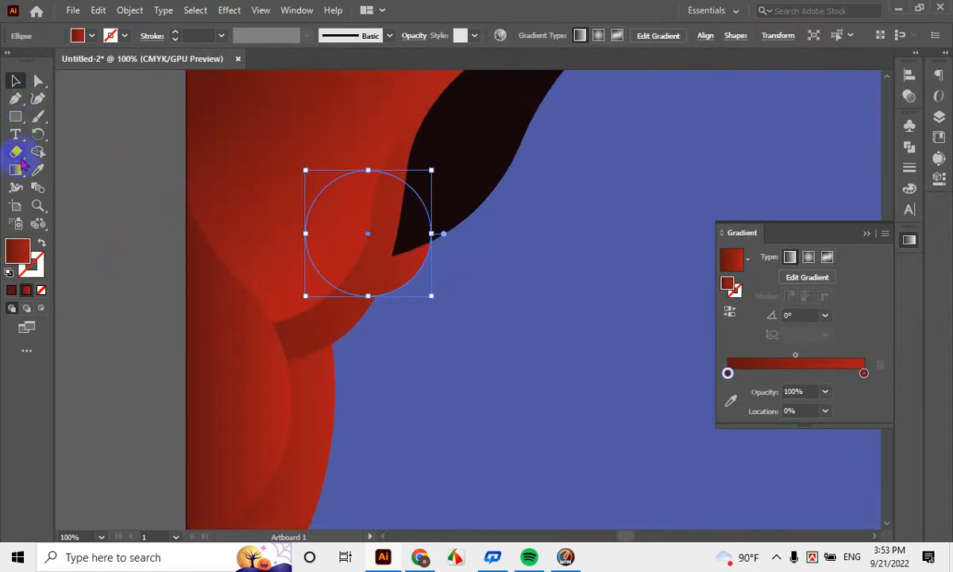
click(16, 170)
drag(427, 282, 368, 252)
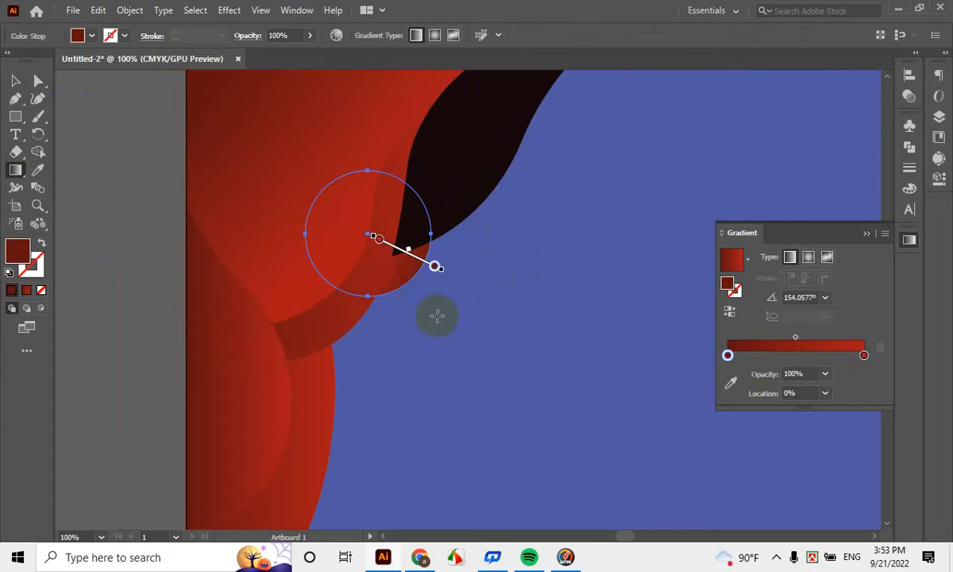
drag(442, 318, 310, 198)
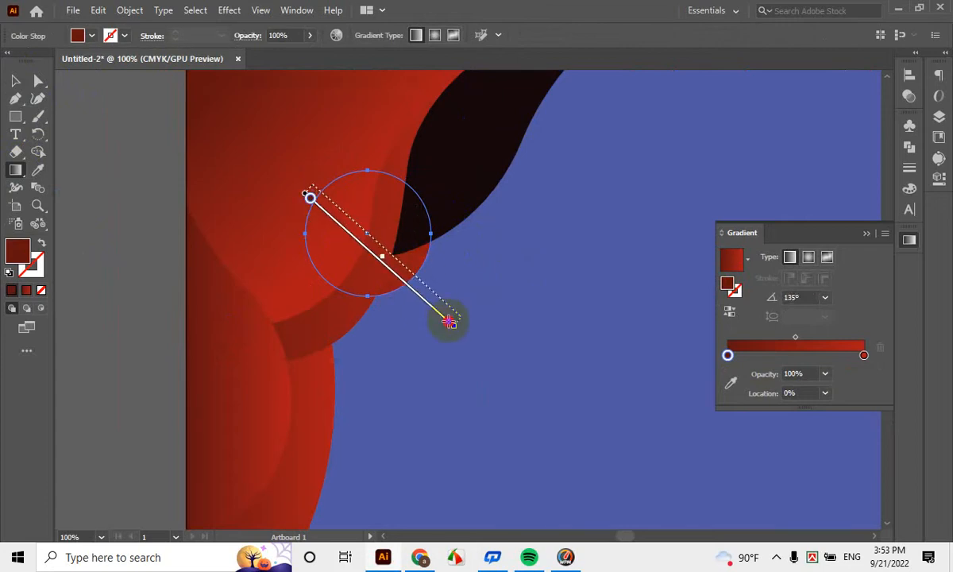
drag(449, 321, 449, 321)
drag(351, 263, 398, 290)
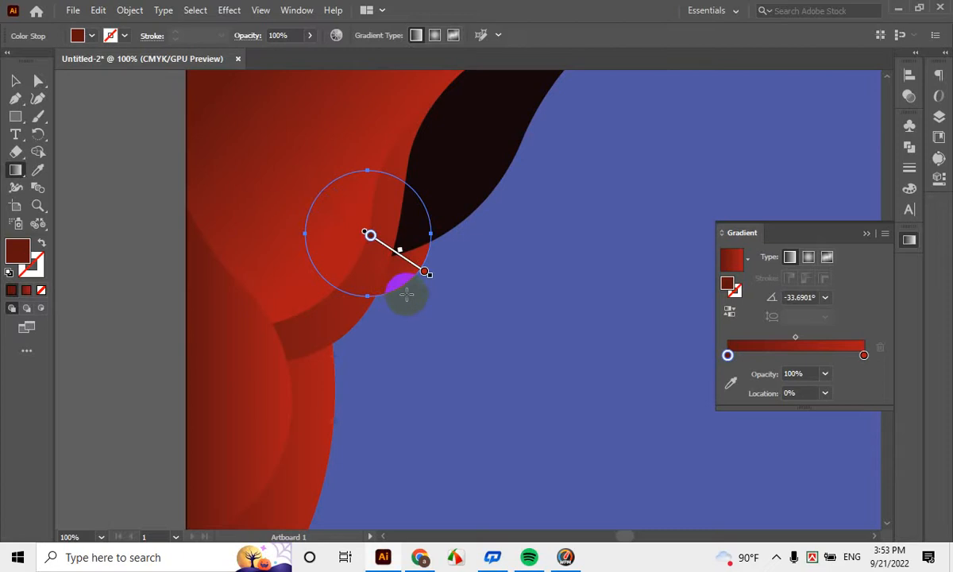
drag(357, 240, 418, 274)
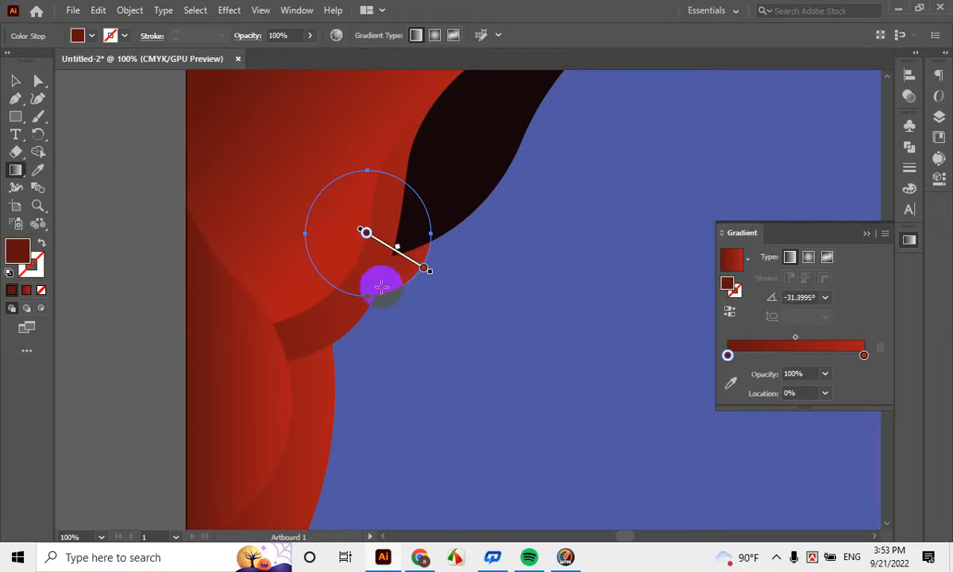
Redraw the second corner shape's gradient diagonally, from dark outside the artboard corner to bright at its curved edge, at about -39°
scroll(386, 280, down, 2)
click(22, 83)
scroll(373, 294, up, 2)
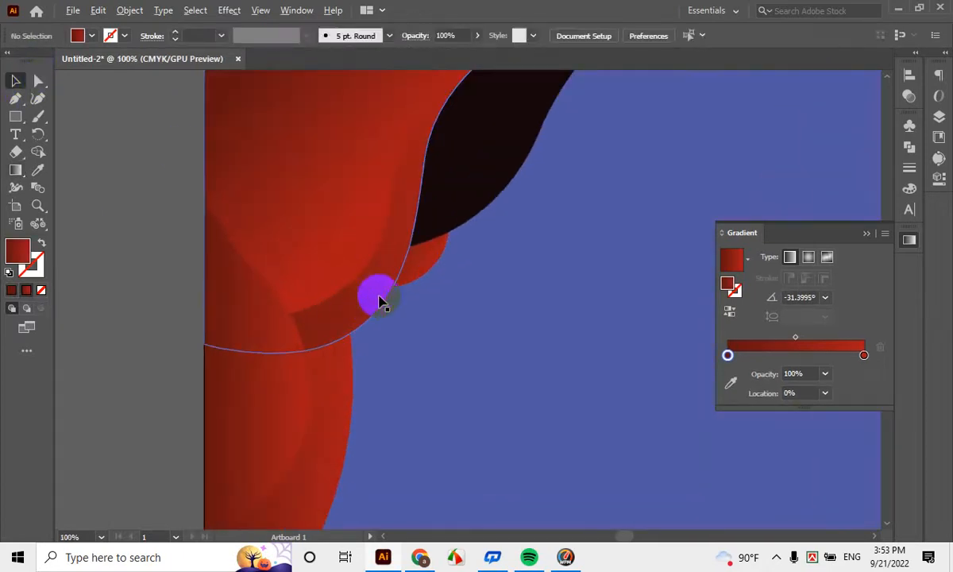
click(379, 300)
scroll(379, 285, down, 2)
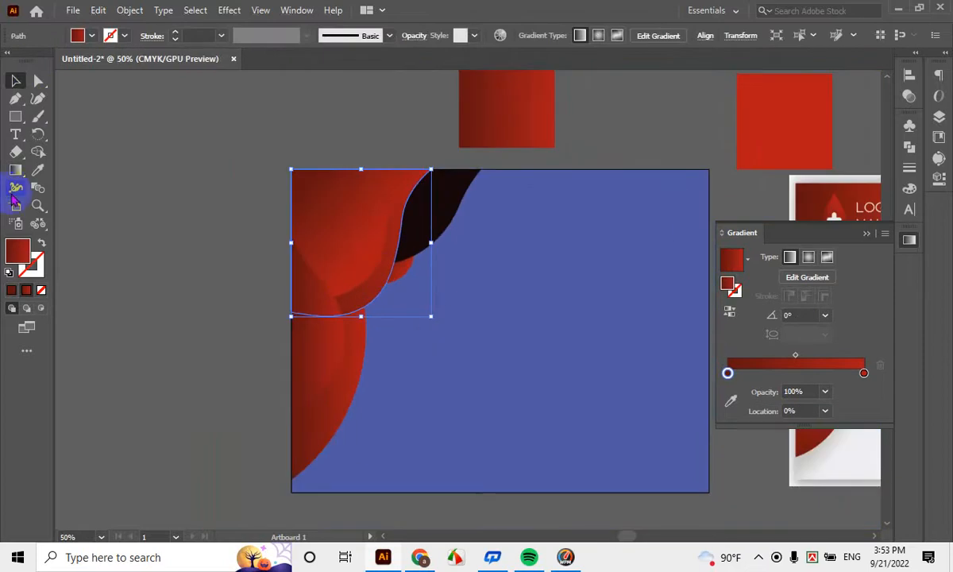
click(15, 169)
mouse_move(406, 284)
mouse_down()
mouse_move(273, 203)
mouse_move(238, 132)
mouse_move(317, 237)
mouse_up()
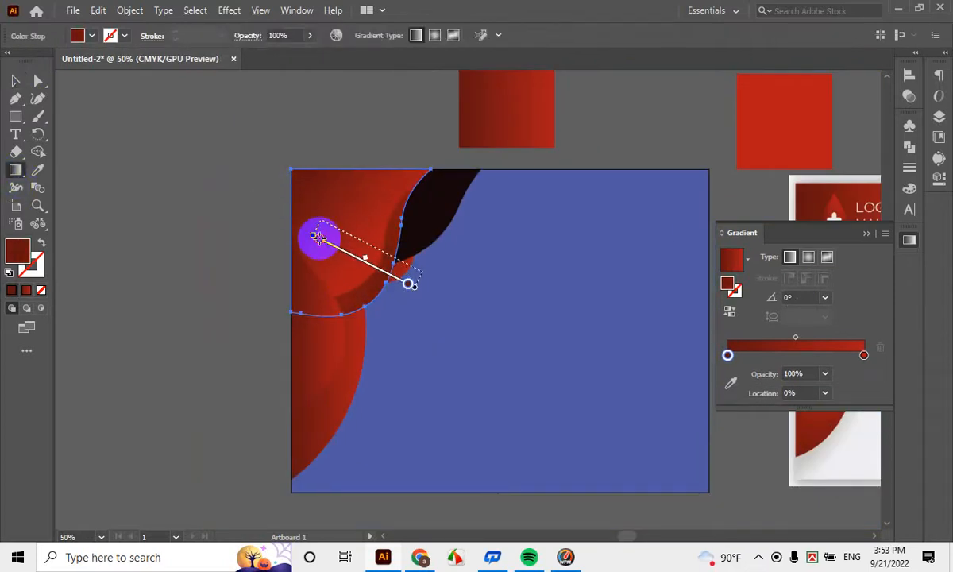
mouse_move(265, 189)
mouse_down()
mouse_move(458, 300)
mouse_move(417, 290)
mouse_move(434, 311)
mouse_move(442, 300)
mouse_up()
drag(253, 182, 394, 298)
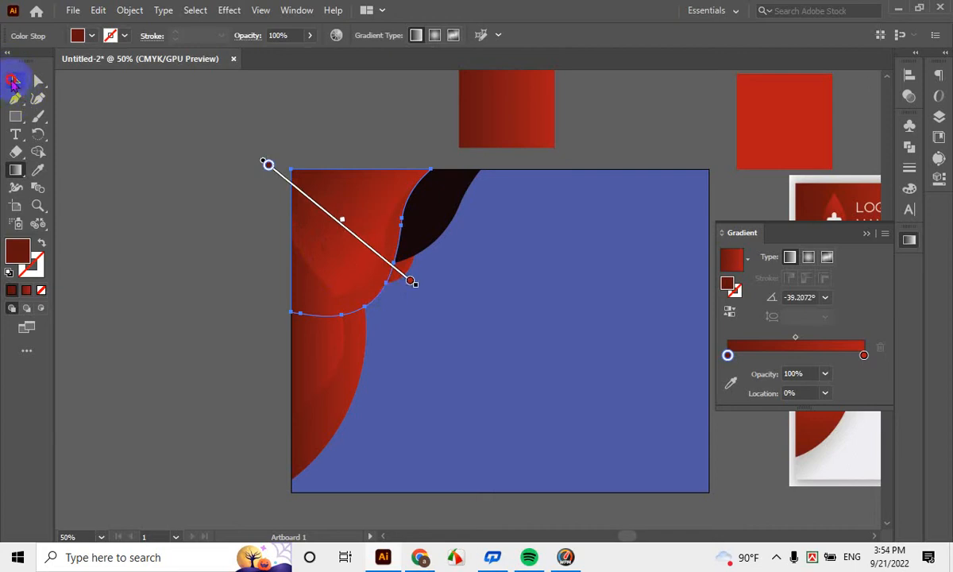
Redraw the front corner shape's gradient from dark at the lower left to bright at the upper right, at about 38°
click(12, 80)
key(a)
click(342, 232)
scroll(376, 289, up, 2)
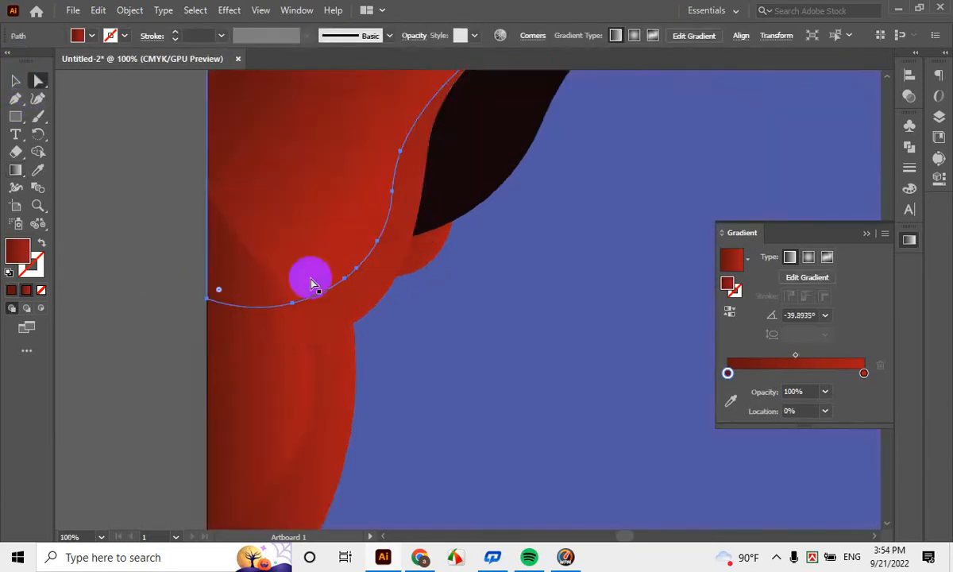
click(15, 170)
scroll(300, 234, down, 2)
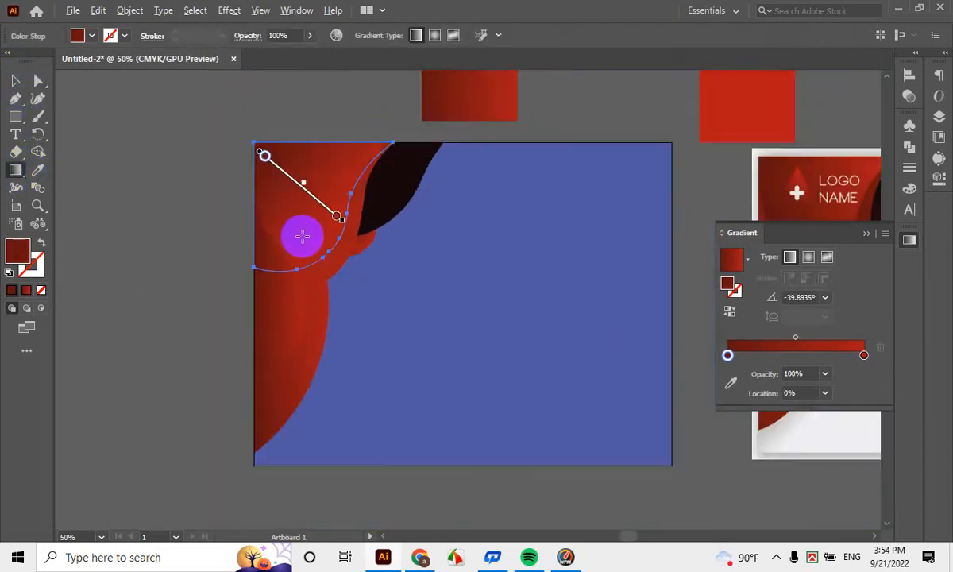
drag(332, 256, 242, 113)
drag(383, 154, 230, 188)
drag(364, 203, 213, 235)
drag(384, 150, 237, 192)
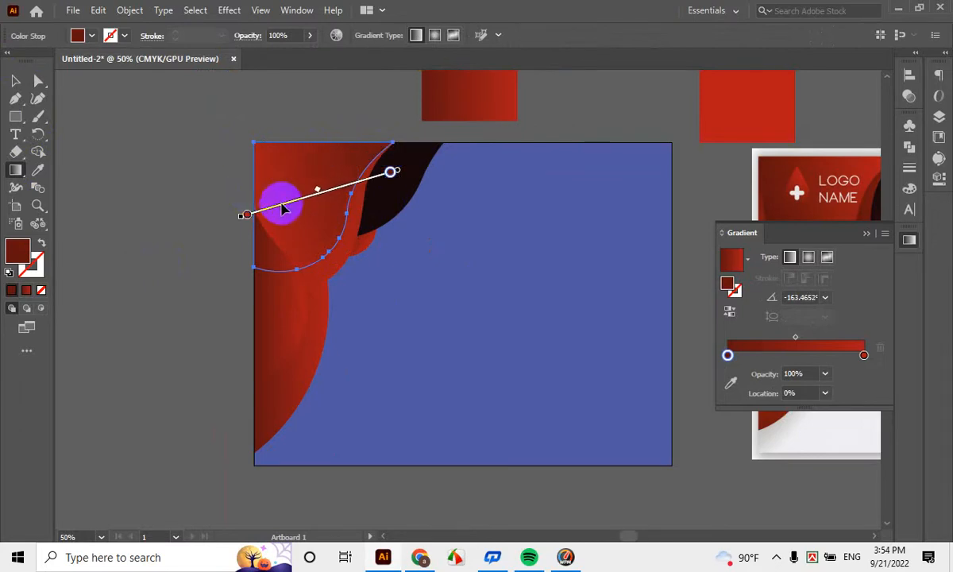
drag(255, 233, 366, 141)
click(16, 82)
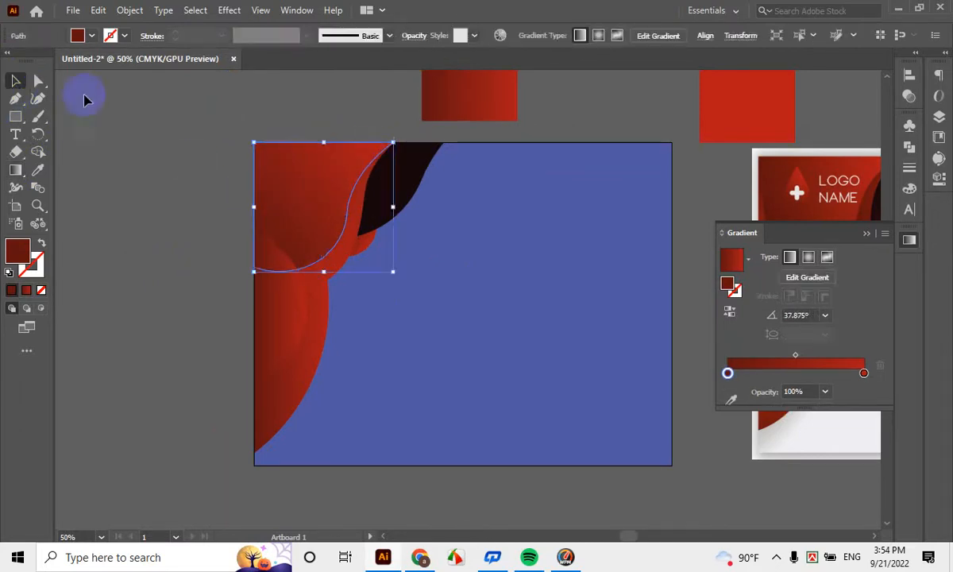
Redraw the second corner shape's gradient from dark above the artboard to bright at its lower edge, at about -104°, and deselect it
click(85, 101)
click(347, 248)
scroll(369, 224, up, 1)
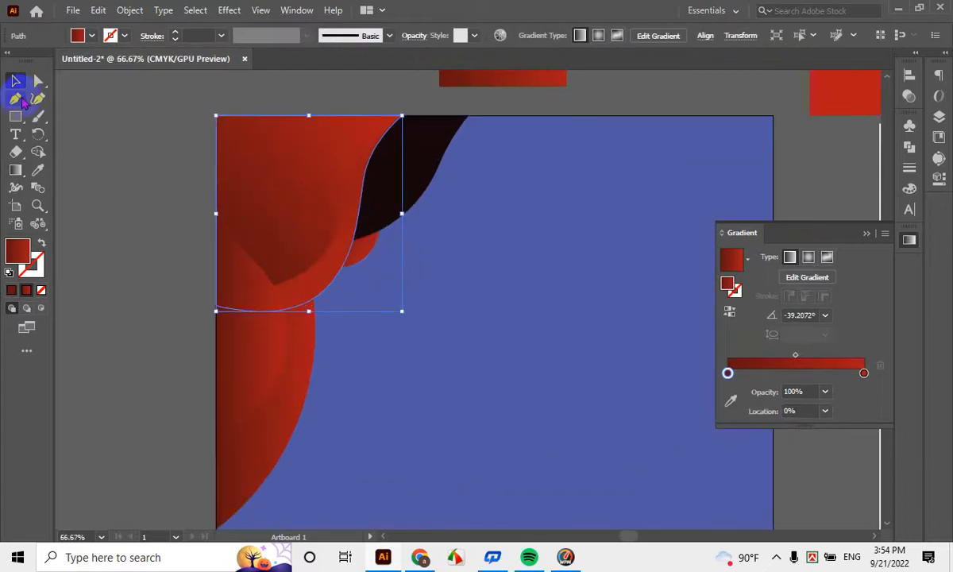
click(16, 170)
mouse_move(379, 123)
mouse_down()
mouse_move(320, 270)
mouse_move(331, 324)
mouse_move(260, 313)
mouse_up()
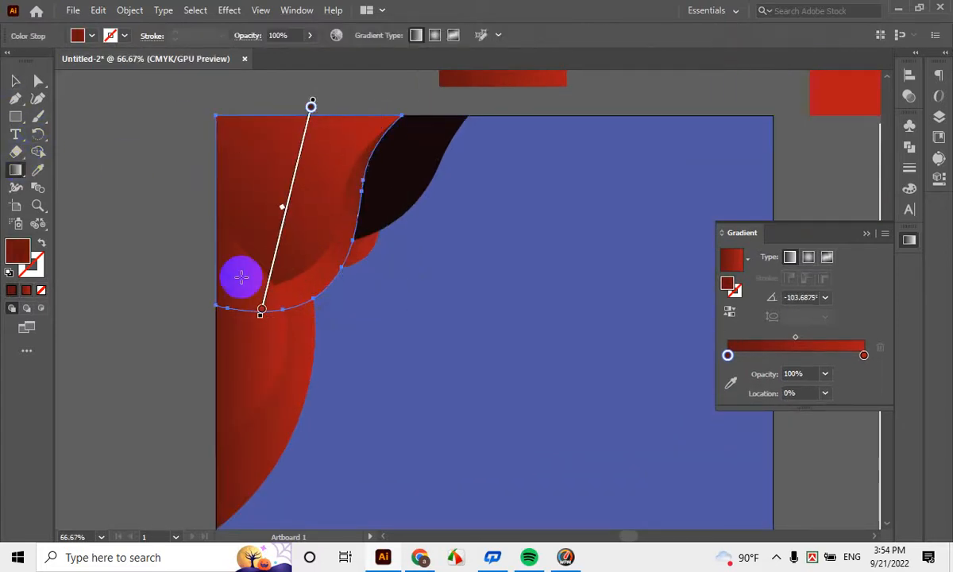
click(16, 80)
click(64, 94)
scroll(298, 224, down, 3)
scroll(367, 245, down, 2)
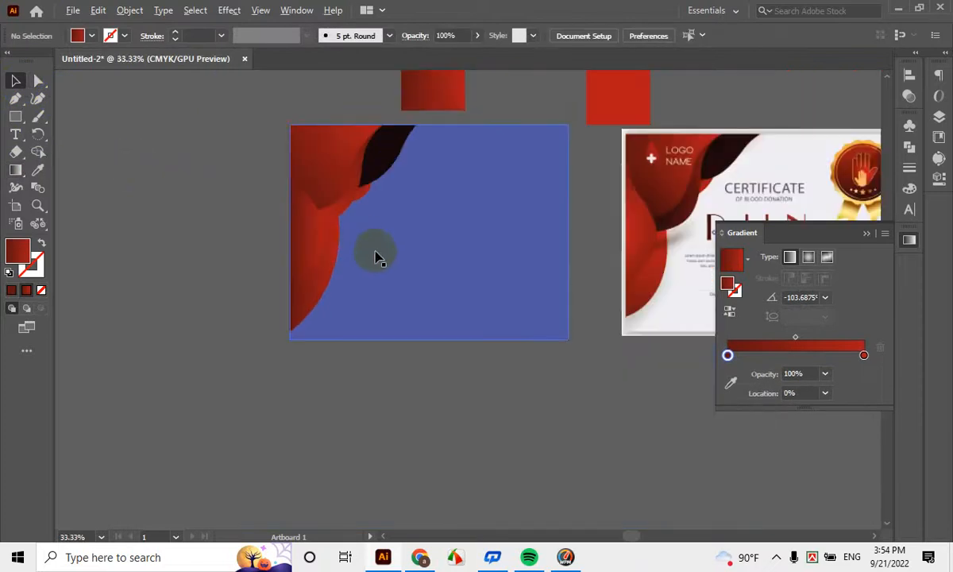
Redraw the second corner shape's gradient from dark at its lower-right edge to bright at the upper left, at about 117°
drag(516, 257, 403, 233)
click(229, 193)
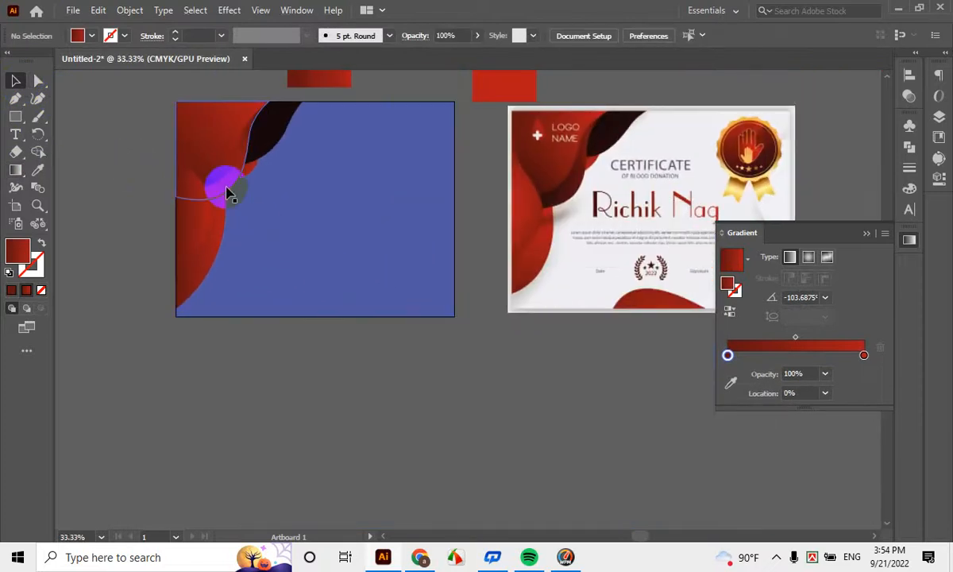
scroll(228, 192, up, 1)
mouse_move(268, 183)
mouse_down()
mouse_move(312, 231)
mouse_move(217, 154)
mouse_move(178, 88)
mouse_up()
click(15, 116)
click(15, 169)
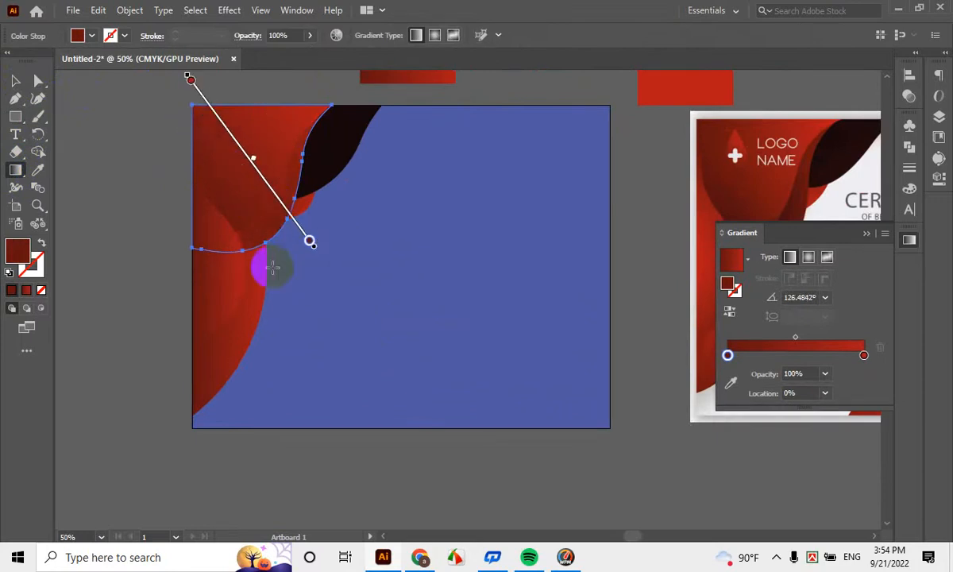
mouse_move(279, 252)
mouse_down()
mouse_move(178, 131)
mouse_move(157, 85)
mouse_move(179, 83)
mouse_move(185, 119)
mouse_move(202, 109)
mouse_up()
scroll(179, 83, up, 3)
click(15, 81)
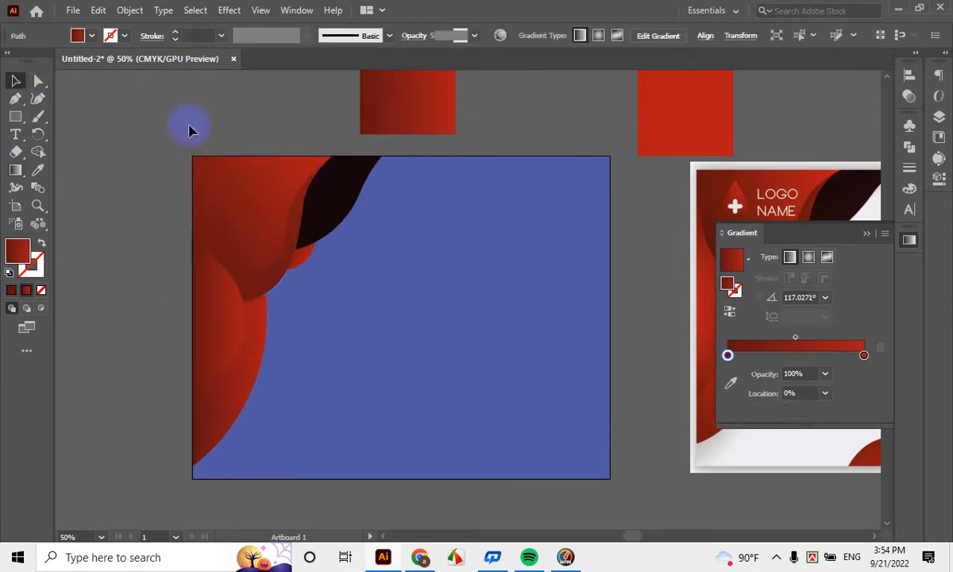
Redraw the front corner shape's gradient from dark at the artboard's left edge to bright at its curved edge, at about 16°, and deselect it
click(264, 194)
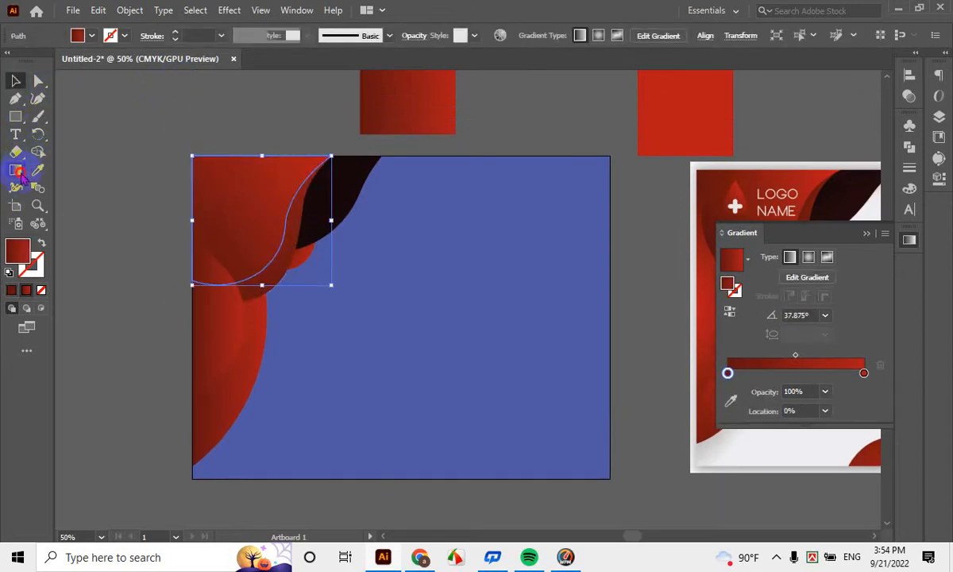
click(16, 170)
drag(314, 210, 182, 213)
drag(192, 251, 310, 216)
click(16, 80)
click(625, 170)
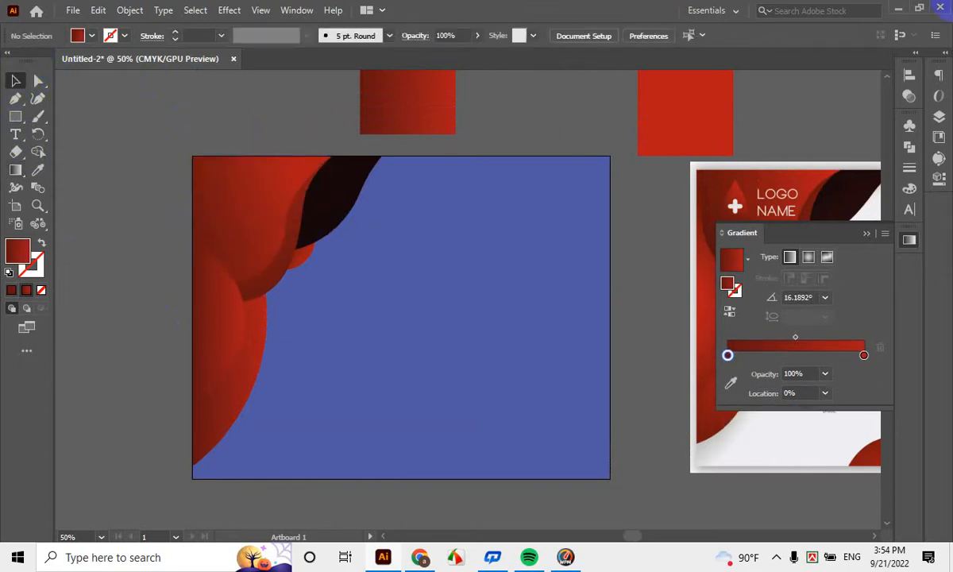
Redraw the inner left-edge shape's linear gradient from dark outside the artboard to bright near its curved edge, at 0°
scroll(401, 290, down, 1)
scroll(457, 325, right, 2)
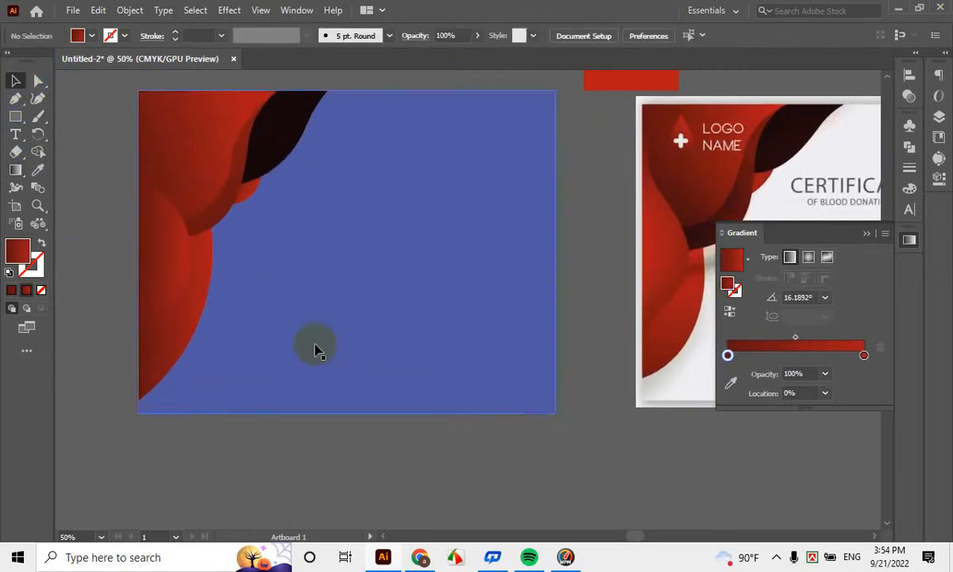
click(161, 280)
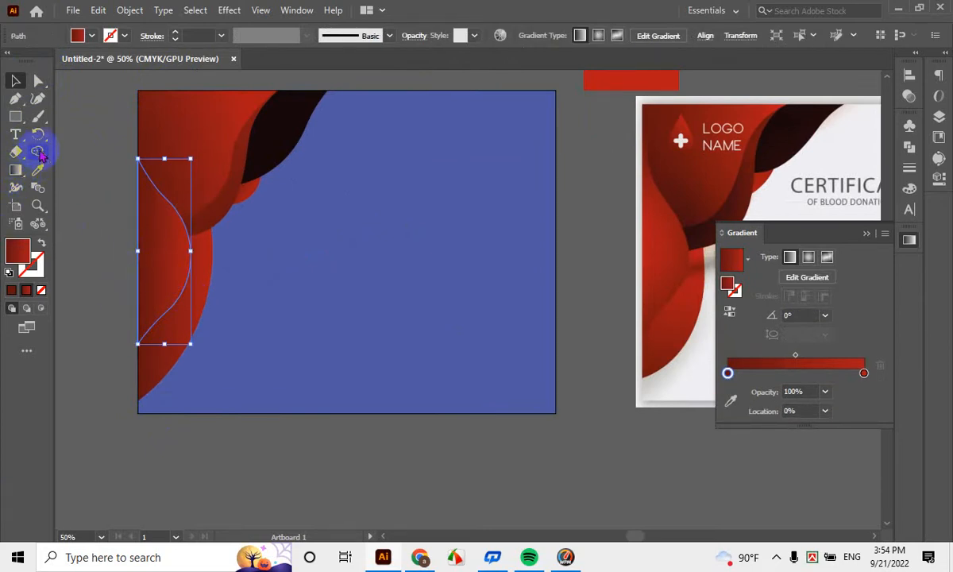
click(15, 170)
mouse_move(112, 227)
mouse_down()
mouse_move(78, 262)
mouse_move(205, 279)
mouse_move(216, 265)
mouse_move(117, 267)
mouse_up()
scroll(170, 281, up, 1)
drag(81, 240, 175, 241)
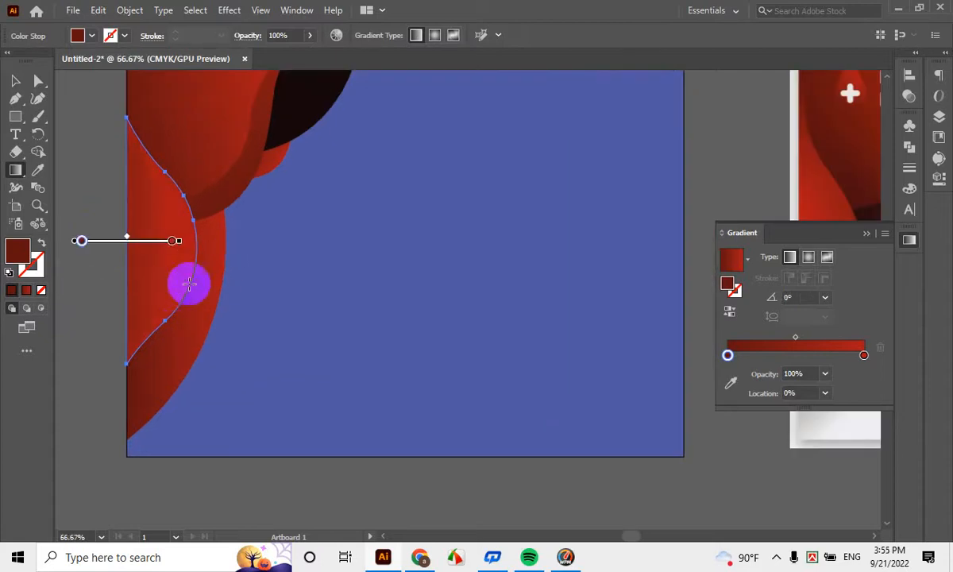
scroll(213, 274, down, 1)
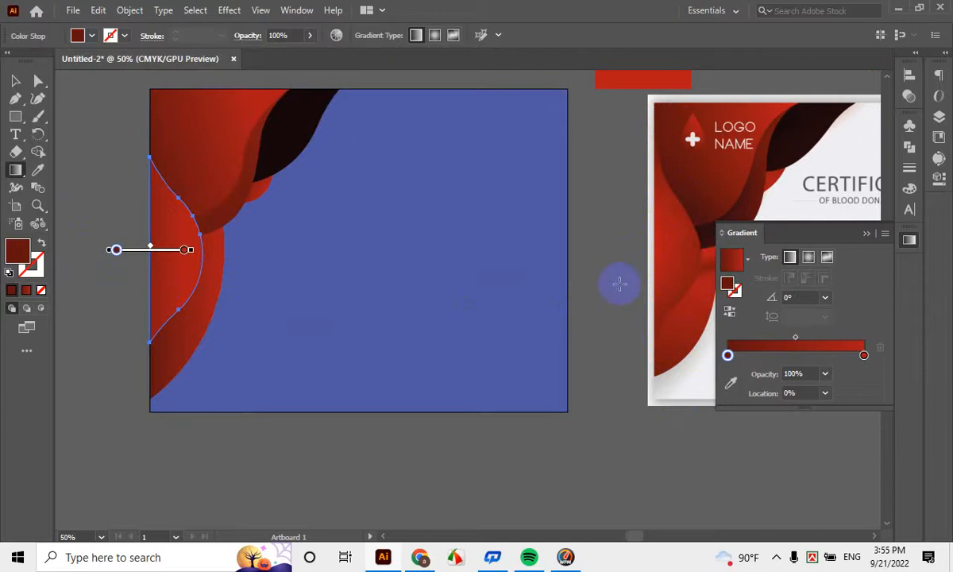
Make the inner left-edge shape's gradient radial, centered inside the shape and reaching up to its upper part, at about 90°
click(808, 258)
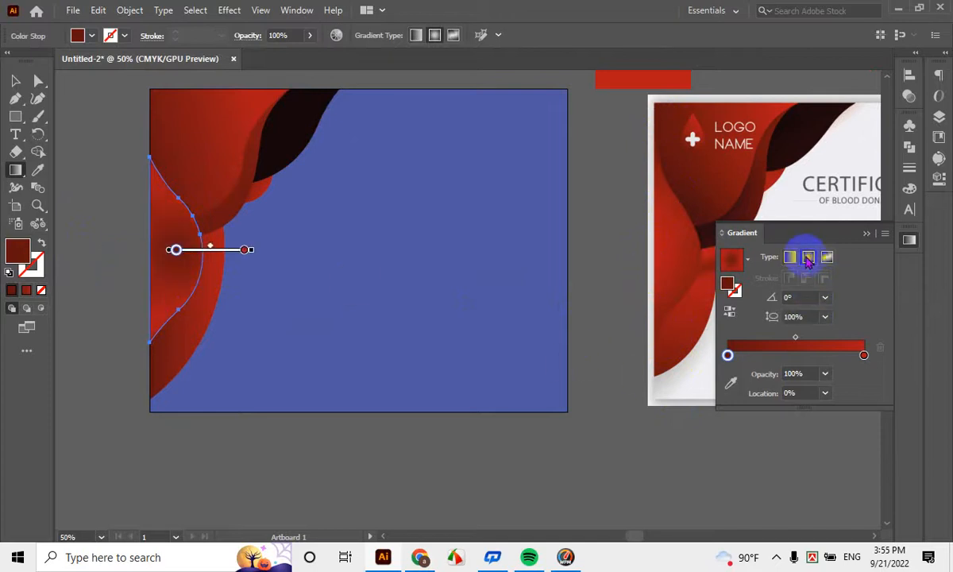
drag(169, 277, 166, 358)
drag(164, 262, 165, 327)
click(170, 270)
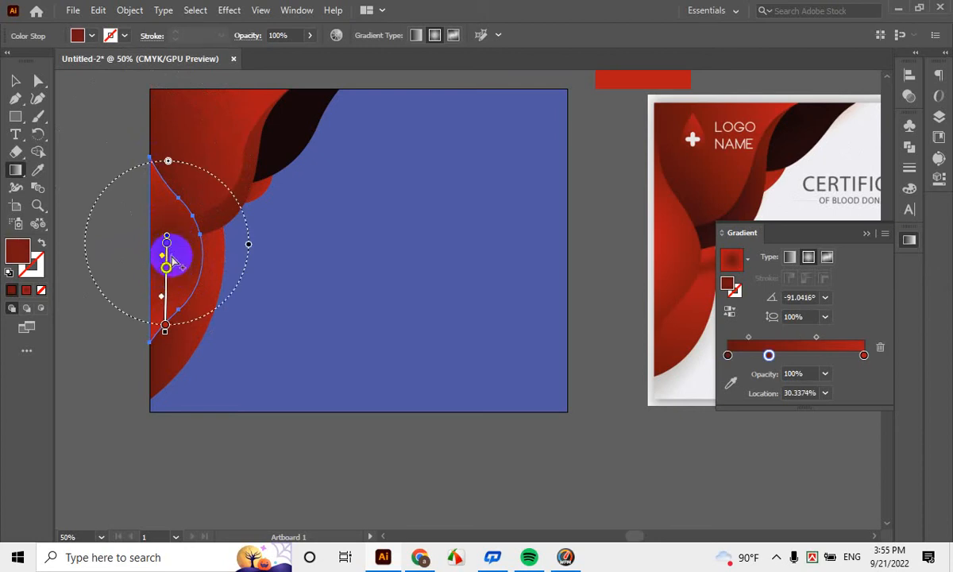
mouse_move(175, 261)
mouse_down()
mouse_move(174, 235)
mouse_move(166, 321)
mouse_up()
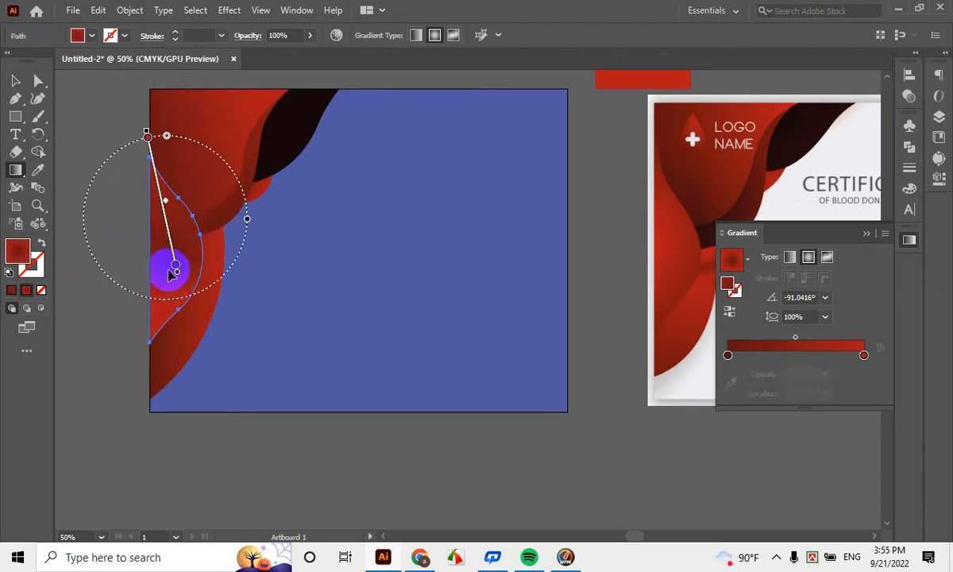
mouse_move(159, 273)
mouse_down()
mouse_move(165, 214)
mouse_move(157, 206)
mouse_up()
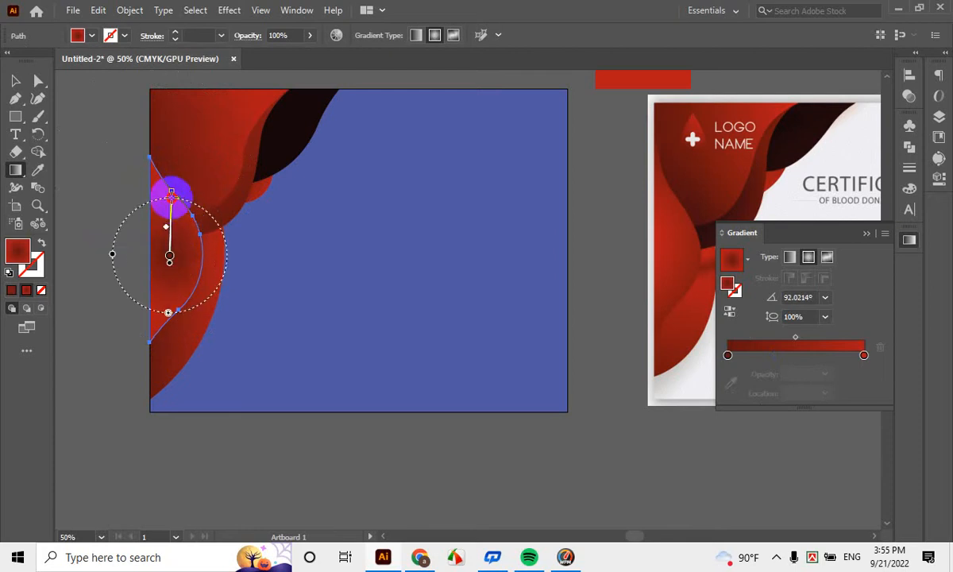
mouse_move(170, 192)
mouse_down()
mouse_move(169, 174)
mouse_move(170, 225)
mouse_move(169, 178)
mouse_up()
Swap the radial gradient's color stops to bright red at the center and dark red at the rim, and deselect the shape
click(170, 249)
click(162, 227)
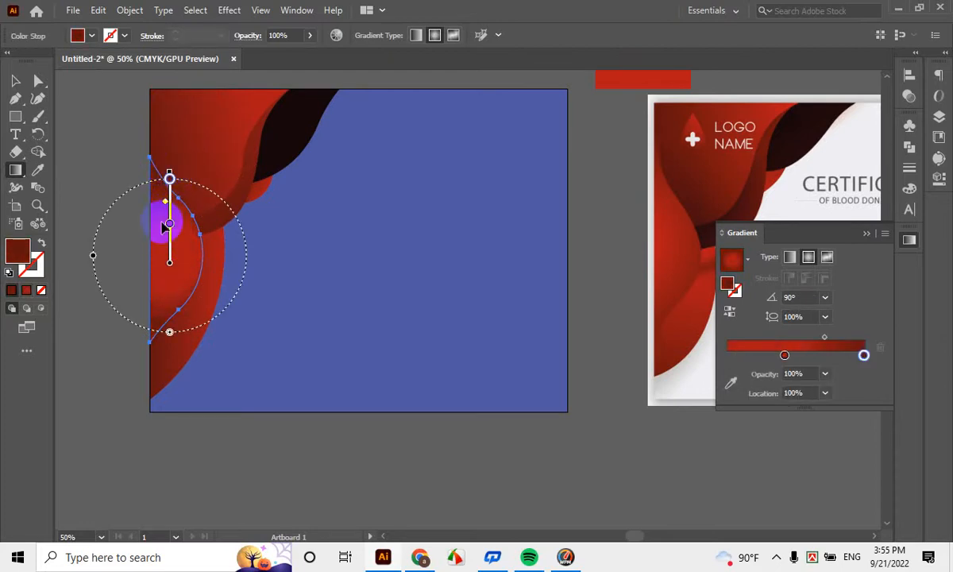
drag(171, 226, 170, 283)
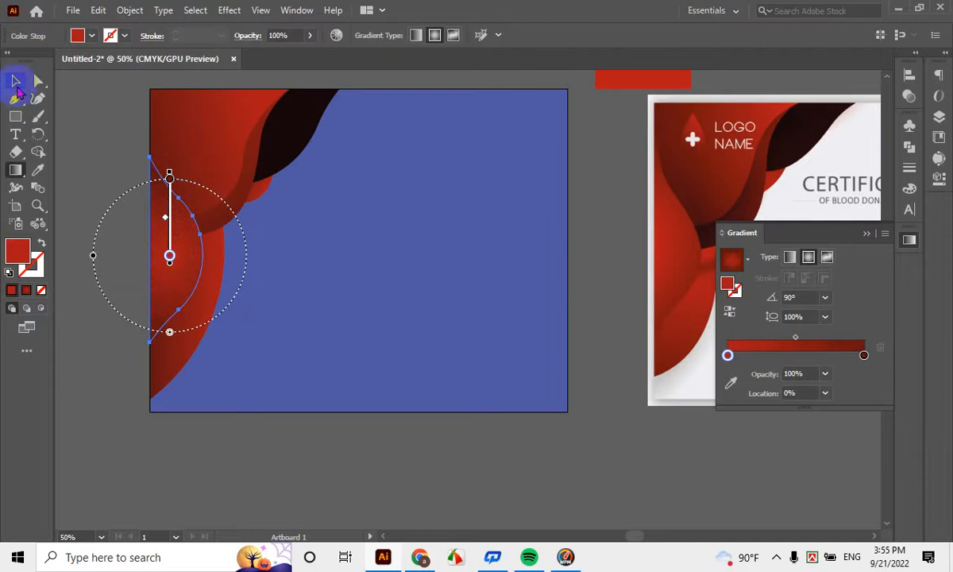
click(16, 80)
click(37, 98)
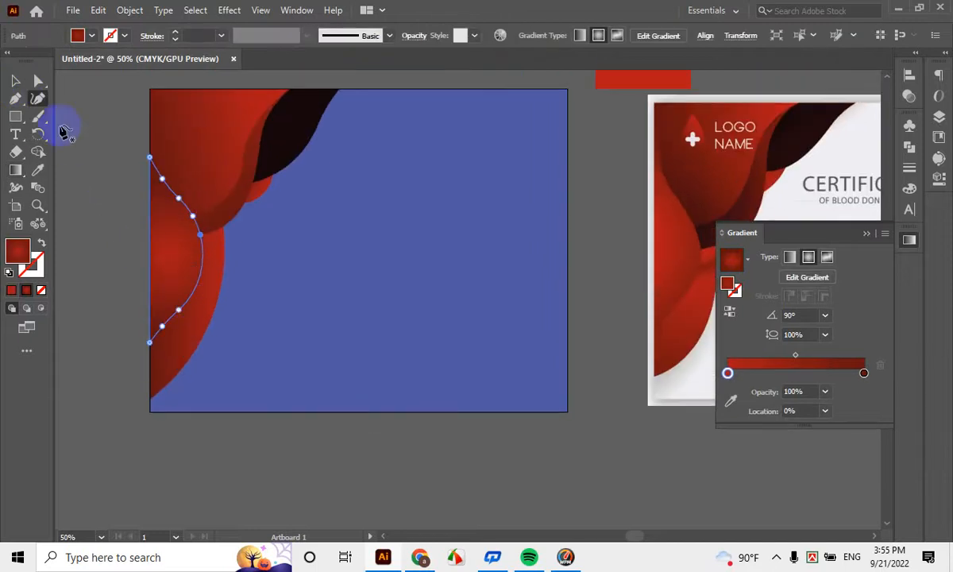
click(15, 82)
click(82, 188)
Redraw the outer left-edge shape's linear gradient from dark outside the artboard to bright at its curved edge, at about -8°, and deselect it
click(206, 309)
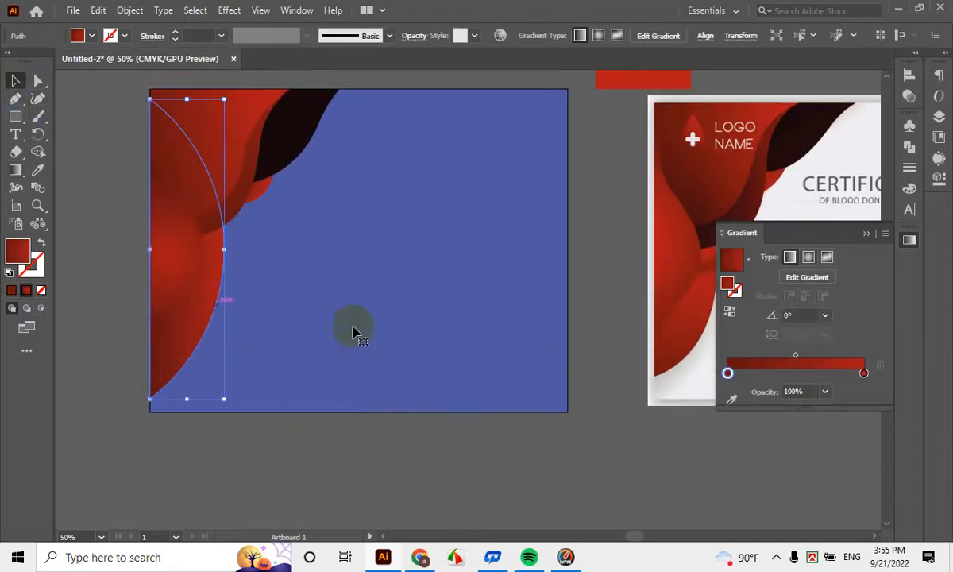
drag(487, 320, 445, 297)
click(167, 434)
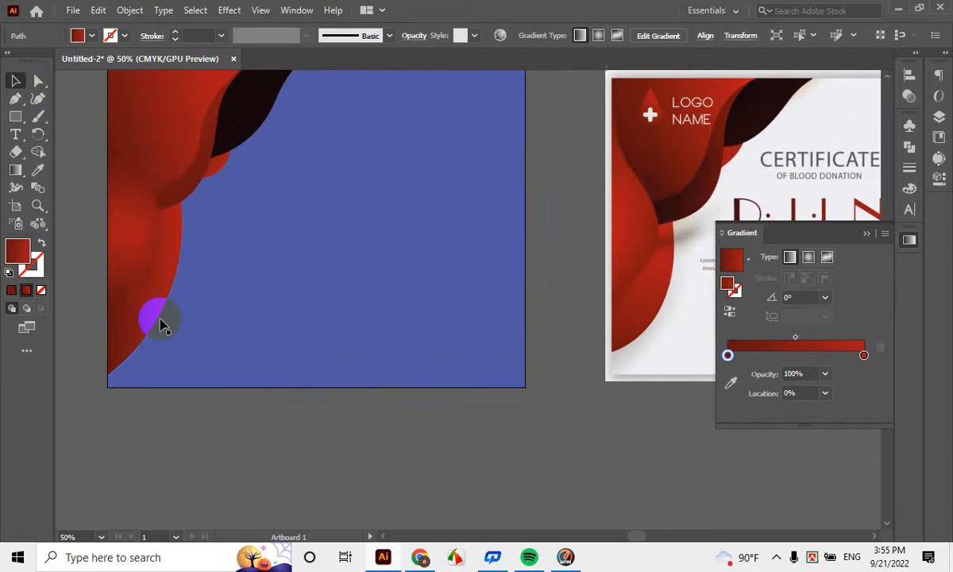
click(151, 300)
click(161, 305)
click(16, 170)
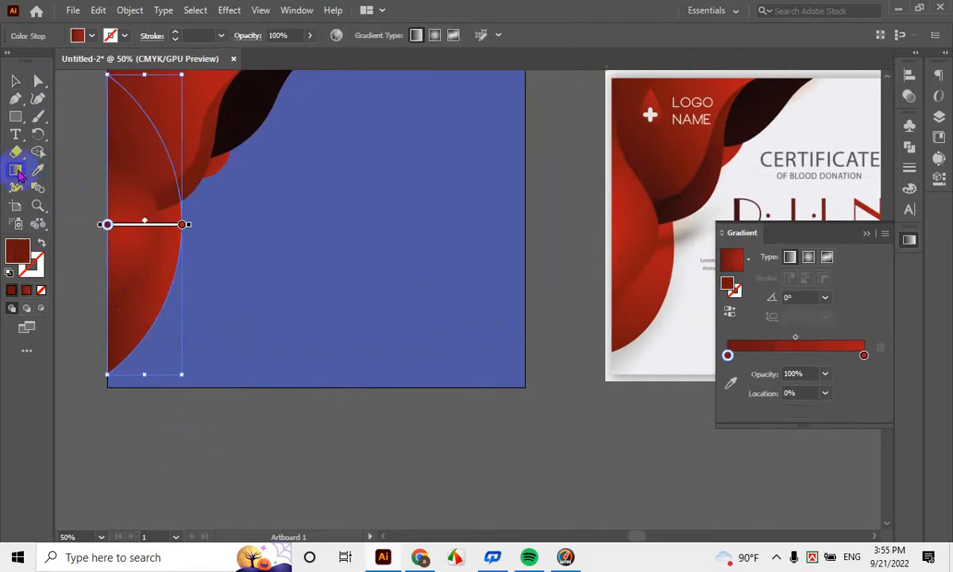
drag(307, 288, 487, 345)
mouse_move(388, 378)
mouse_down()
mouse_move(224, 258)
mouse_move(237, 245)
mouse_up()
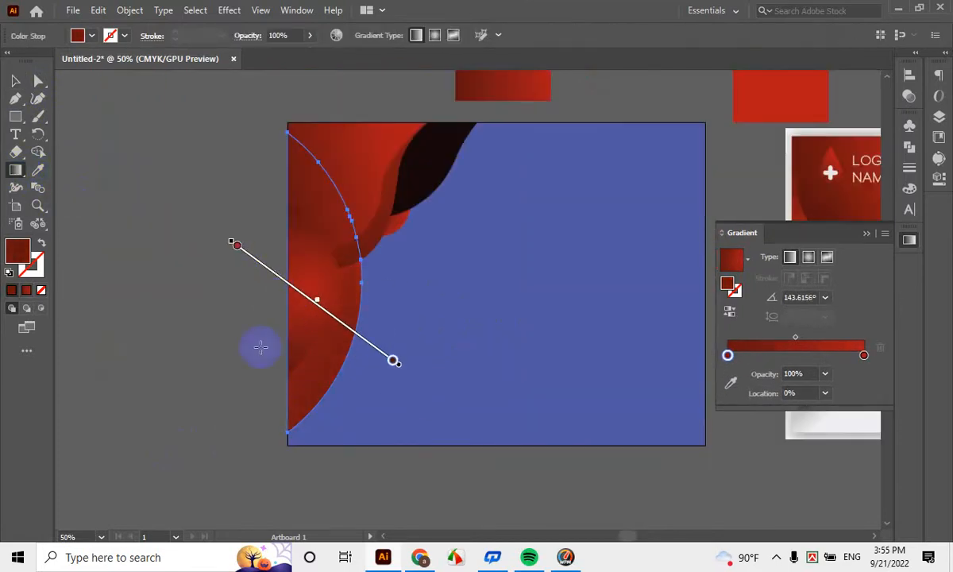
mouse_move(222, 304)
mouse_down()
mouse_move(355, 328)
mouse_move(365, 294)
mouse_up()
click(16, 83)
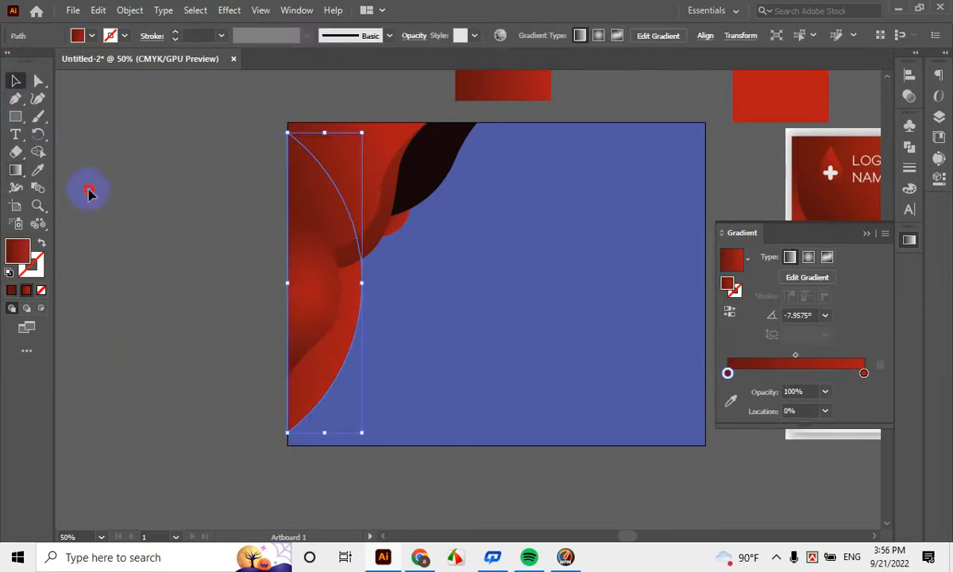
click(89, 193)
Draw a closed, red gradient-filled hump with the Pen tool across the artboard's bottom edge, like the one in the reference certificate
scroll(349, 294, down, 1)
drag(534, 298, 364, 373)
scroll(418, 437, down, 1)
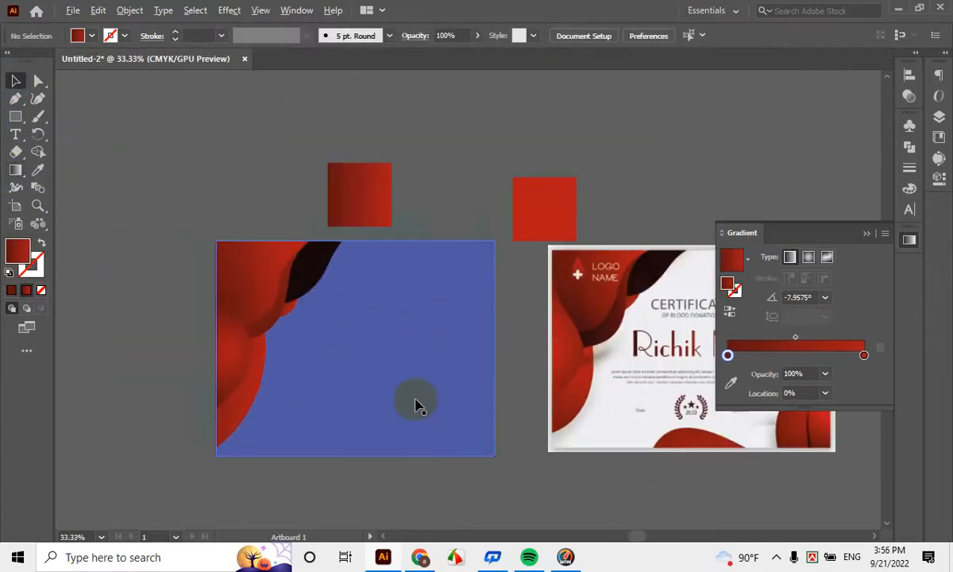
drag(528, 428, 452, 335)
drag(517, 417, 466, 337)
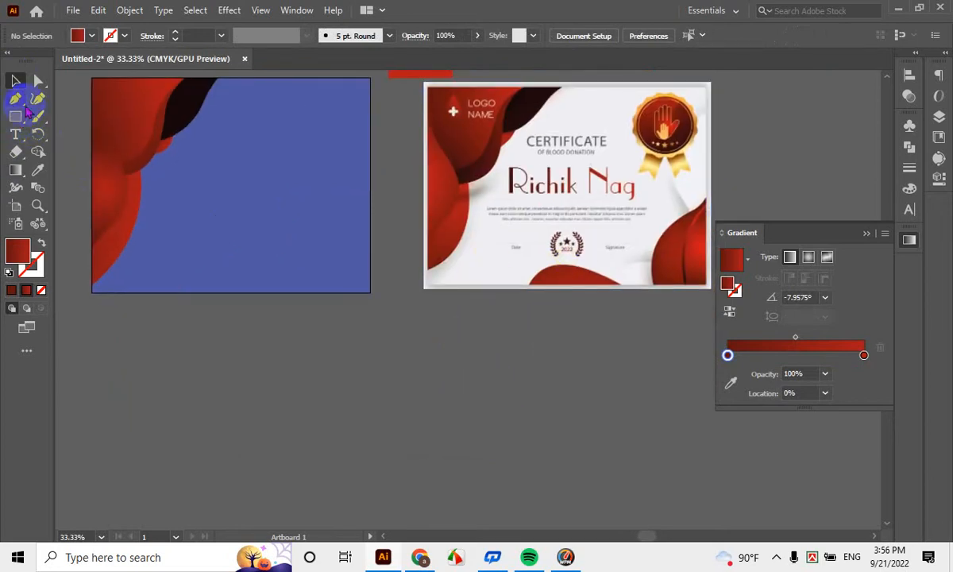
click(16, 98)
click(183, 300)
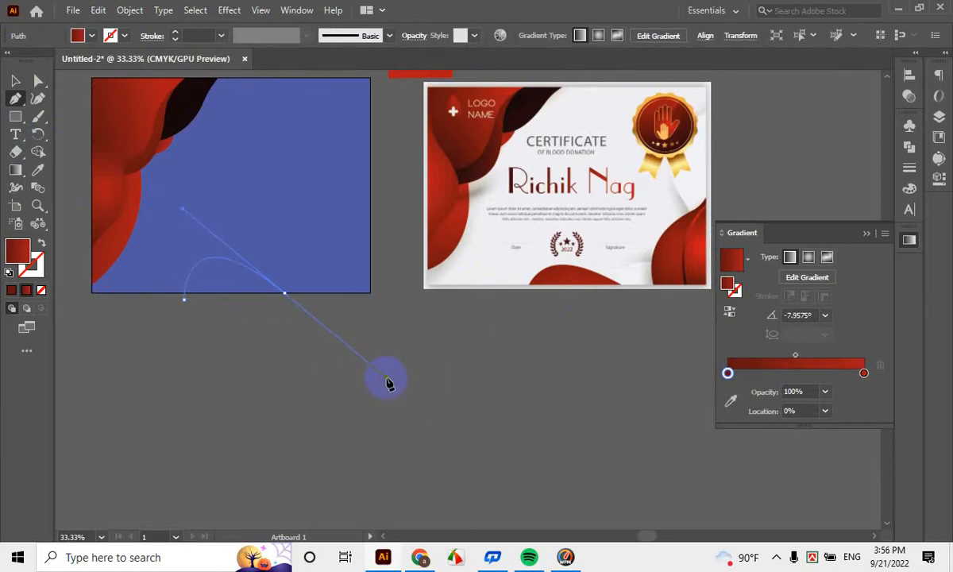
key(ctrl+z)
drag(304, 300, 394, 366)
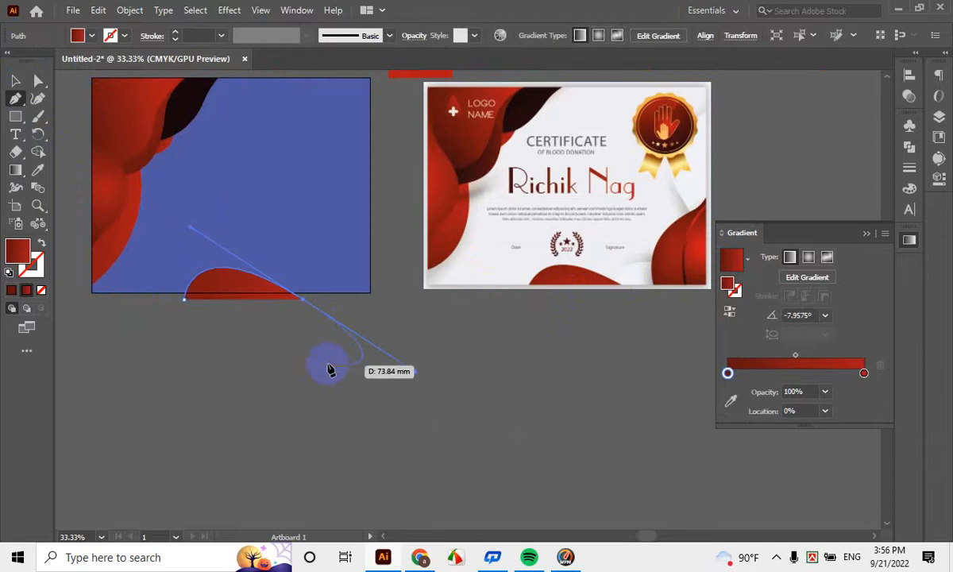
click(186, 303)
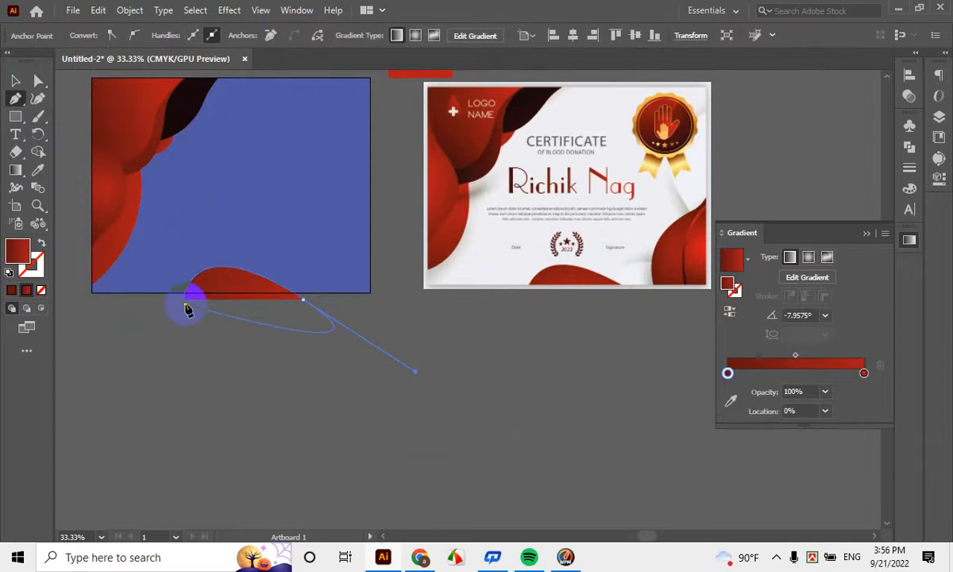
scroll(190, 303, up, 4)
click(168, 286)
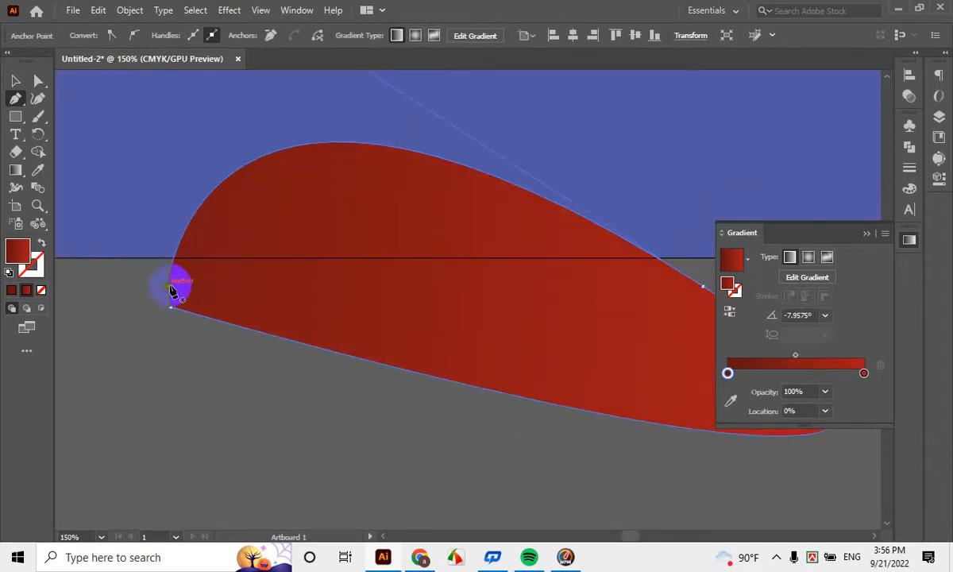
Trim away the part of the red hump below the artboard with the Shape Builder tool, and deselect the artwork
click(15, 81)
key(ctrl+a)
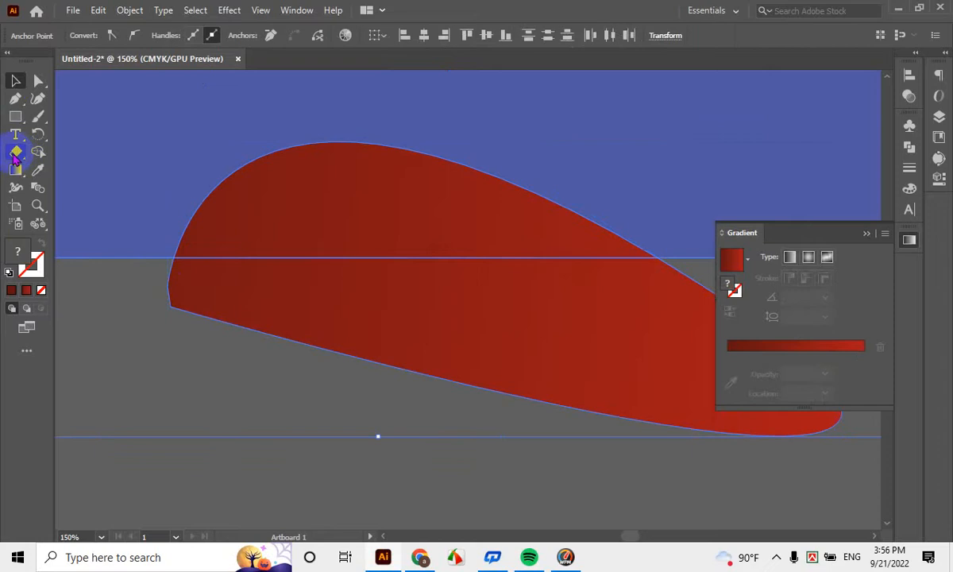
click(37, 152)
scroll(571, 347, down, 4)
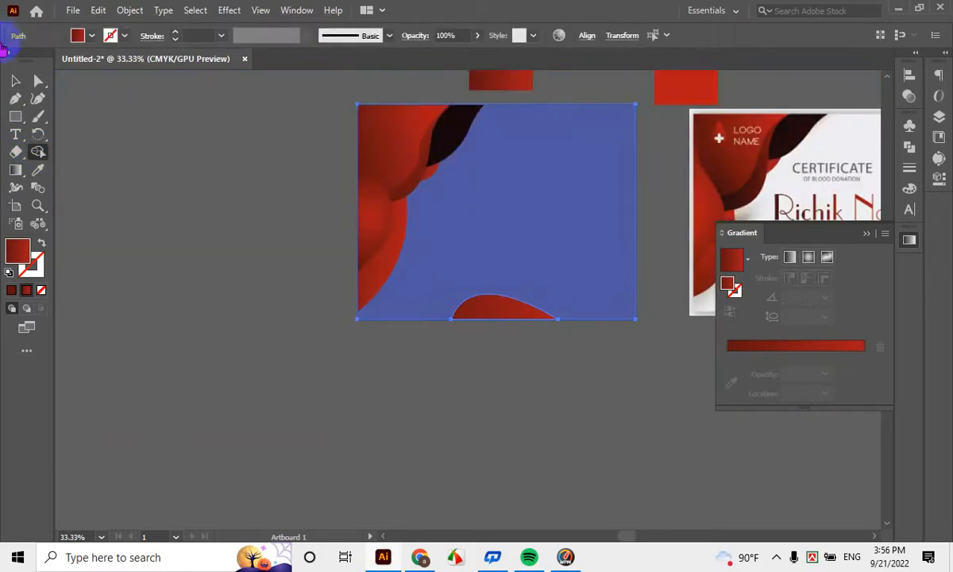
click(13, 79)
click(643, 293)
Examine the layered red shapes and their shading in the reference certificate's lower-right corner and compare them with the artboard
drag(643, 293, 390, 285)
scroll(556, 392, up, 1)
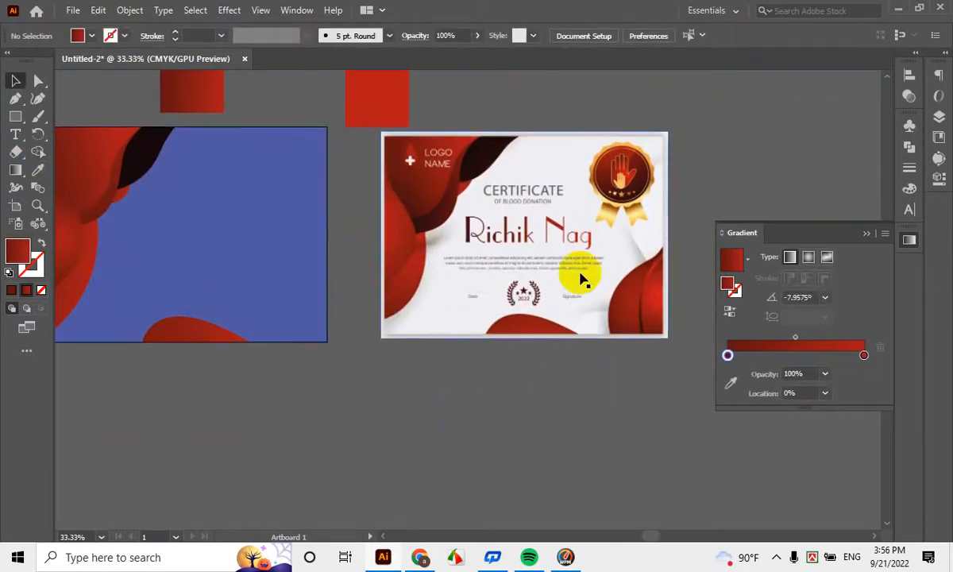
scroll(580, 277, up, 4)
drag(666, 376, 289, 295)
scroll(458, 361, up, 2)
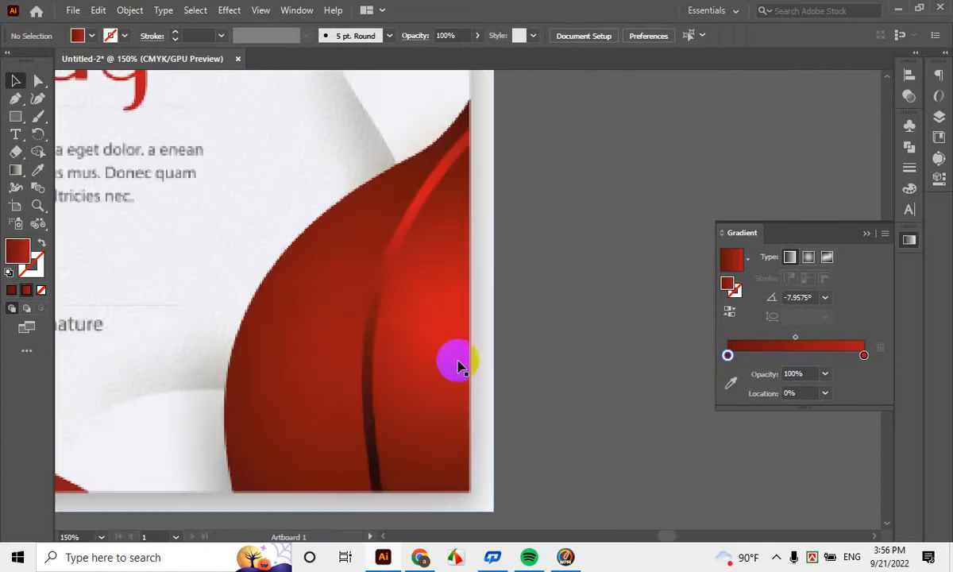
scroll(301, 383, down, 3)
scroll(300, 385, down, 1)
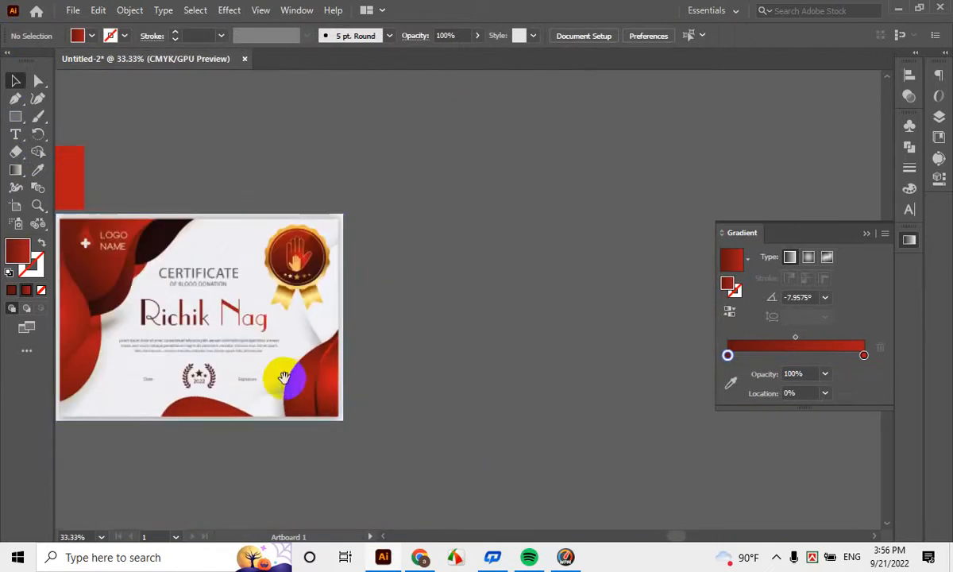
scroll(279, 379, left, 3)
scroll(128, 351, up, 1)
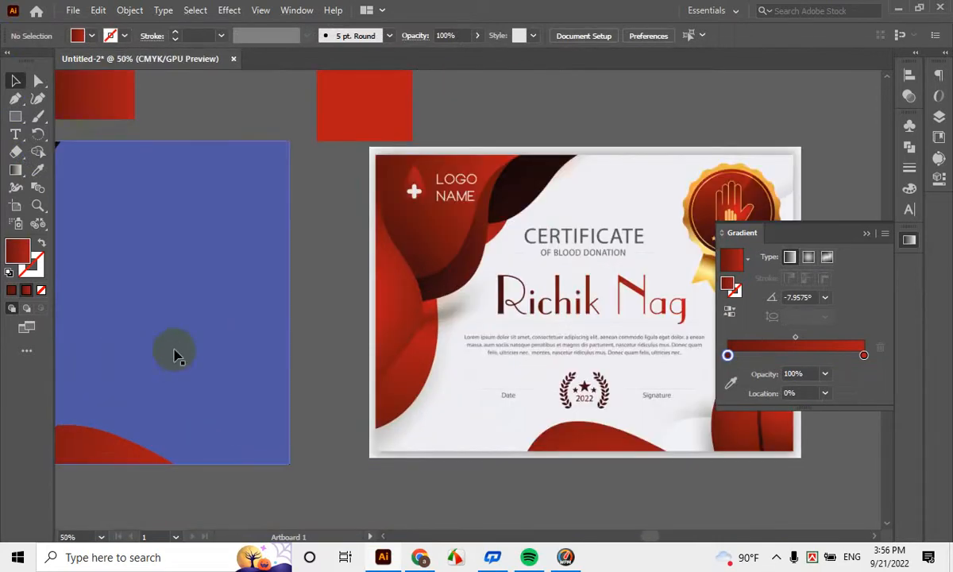
scroll(175, 350, down, 2)
scroll(337, 347, left, 3)
scroll(338, 347, up, 2)
click(374, 298)
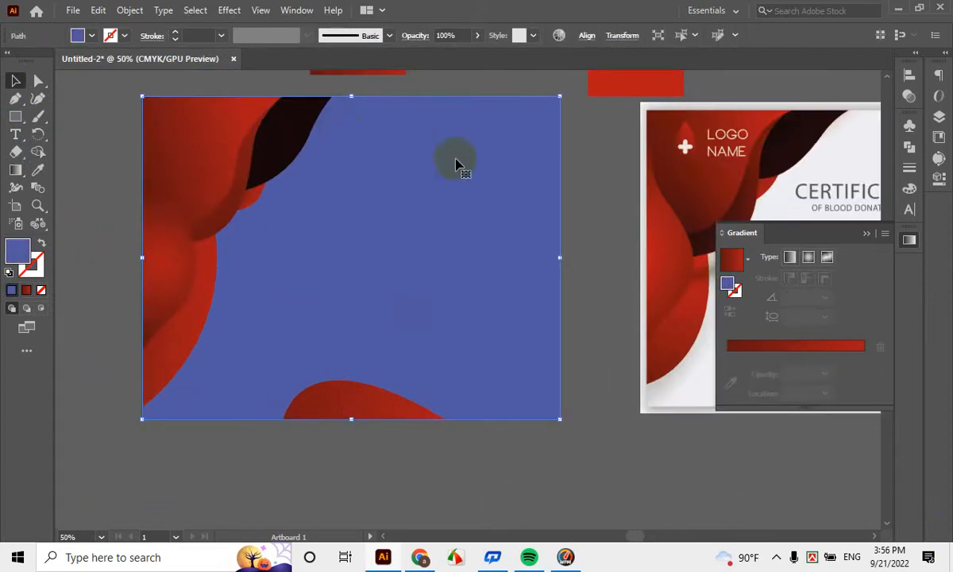
scroll(458, 164, down, 3)
scroll(495, 156, up, 1)
scroll(483, 279, up, 2)
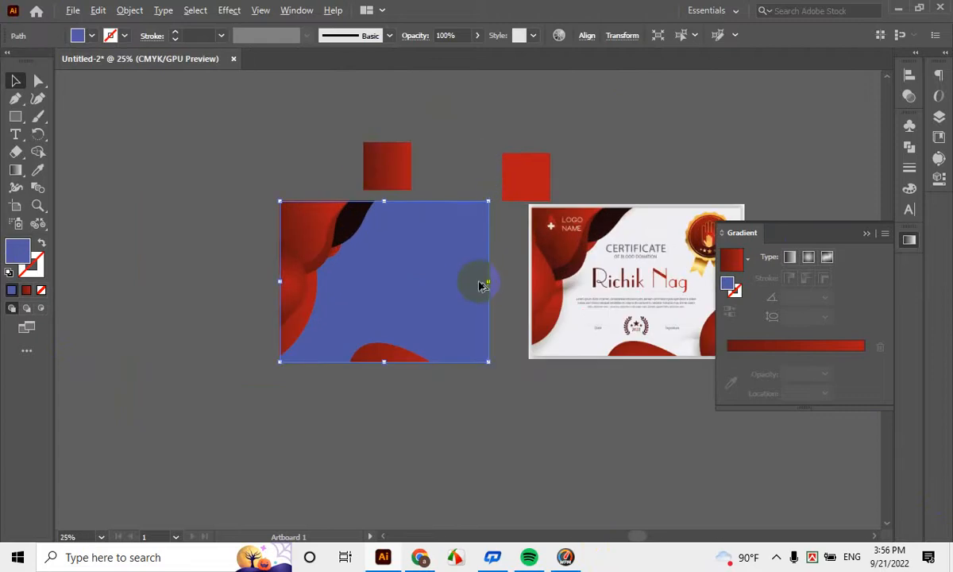
scroll(446, 371, up, 1)
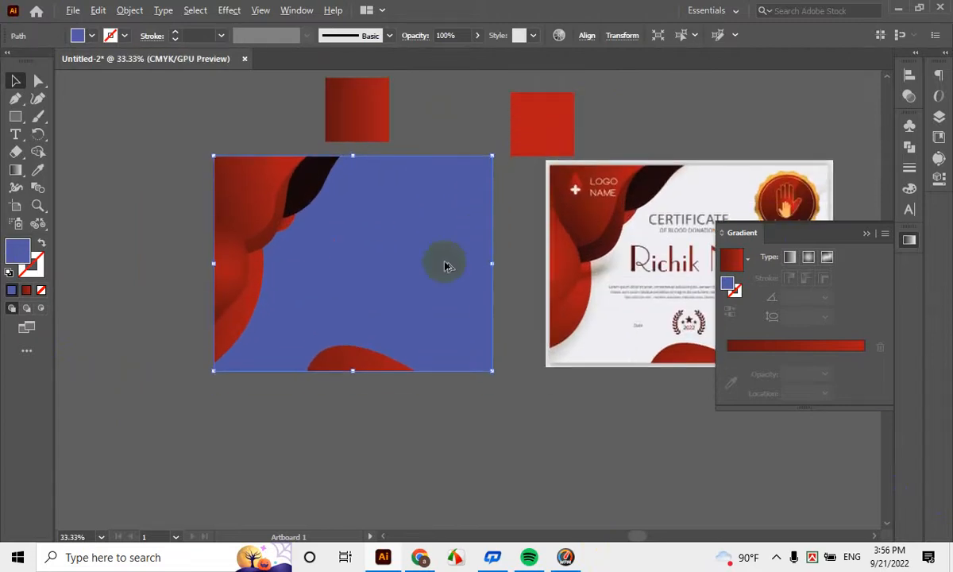
scroll(425, 256, down, 1)
scroll(392, 293, up, 2)
scroll(339, 252, down, 1)
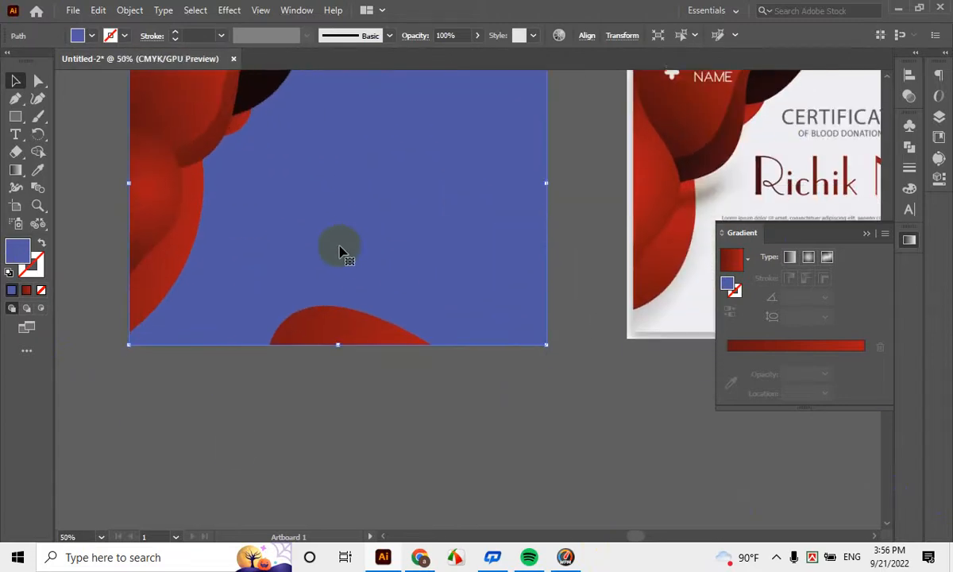
Switch to the certificate image search in Chrome and close the blood donation certificate's enlarged preview
click(385, 557)
click(419, 557)
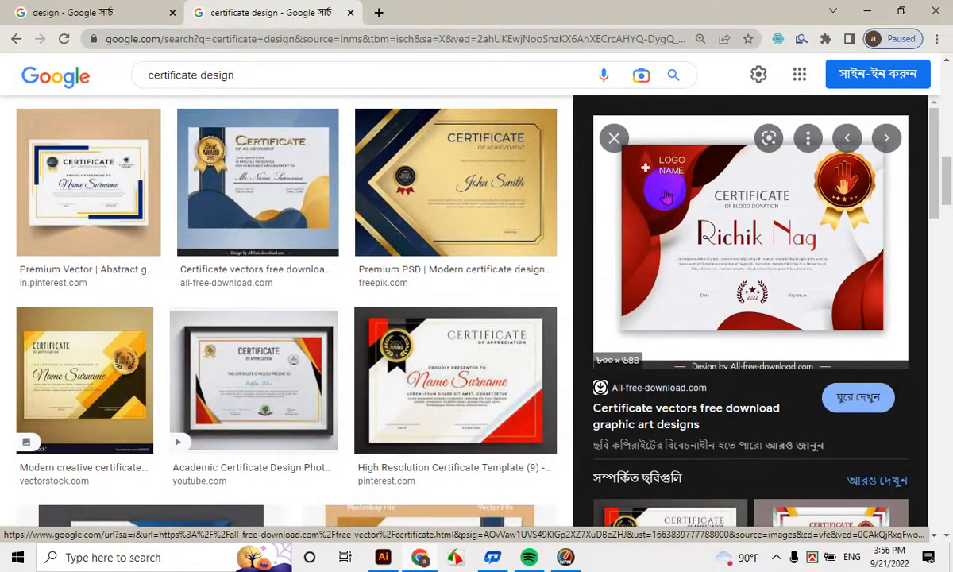
click(614, 138)
Browse the "certificate design" image results and preview several certificates to look for another layout to work from
scroll(527, 284, down, 1)
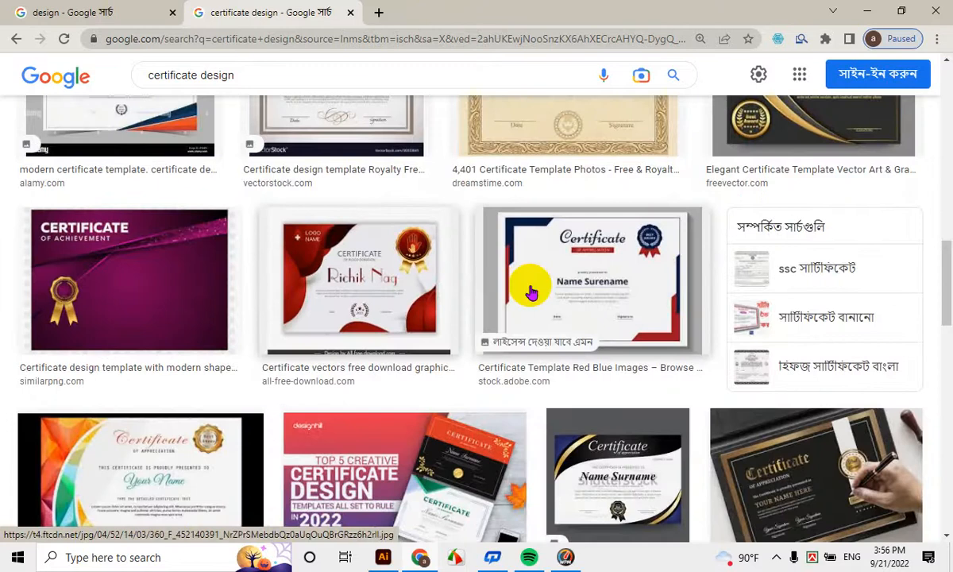
scroll(509, 292, up, 1)
scroll(493, 318, up, 1)
mouse_move(494, 270)
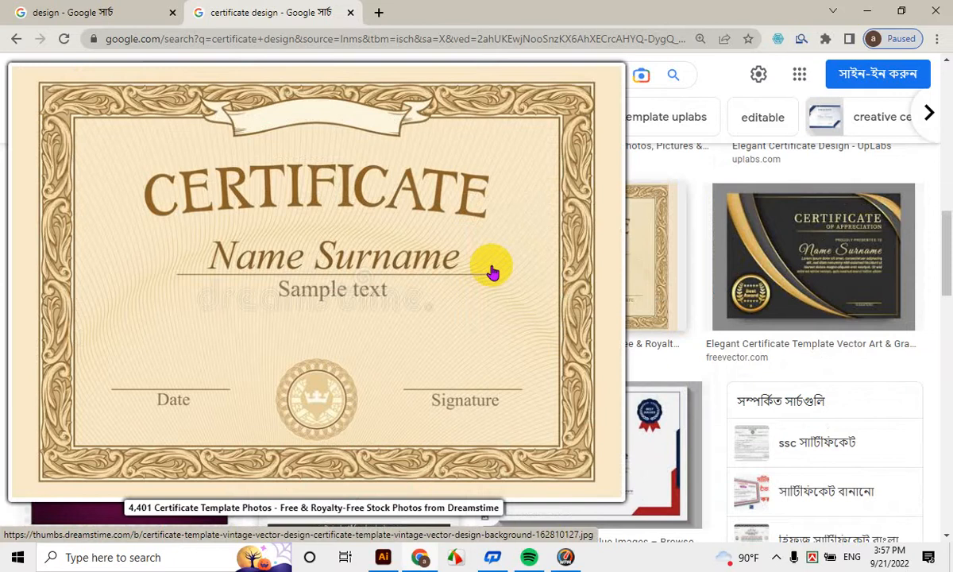
scroll(349, 421, down, 2)
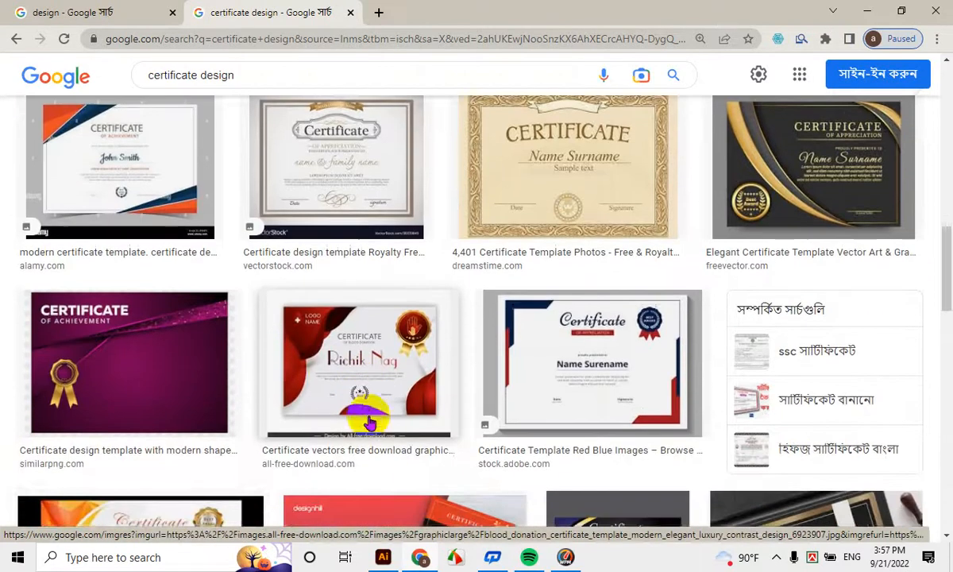
scroll(56, 496, down, 4)
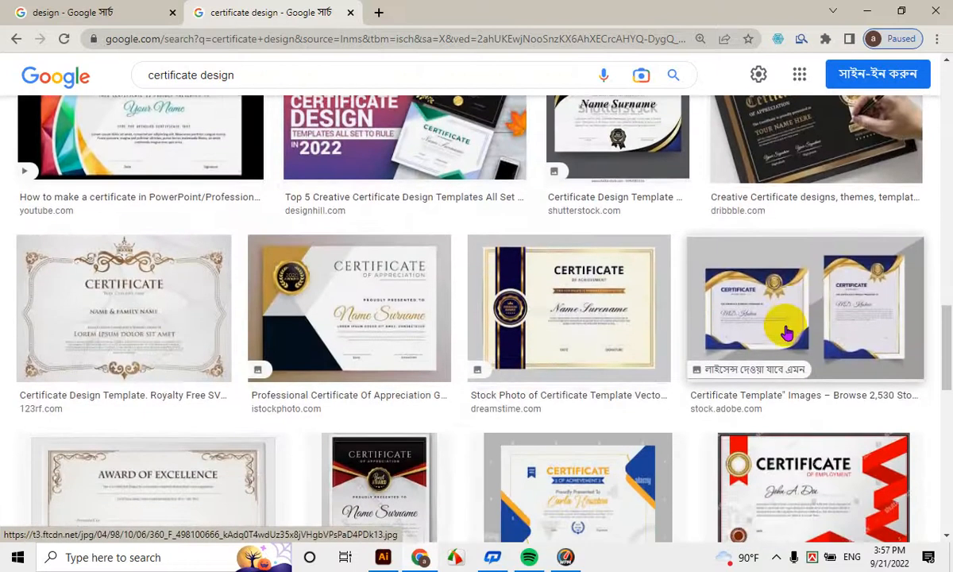
scroll(787, 333, down, 1)
mouse_move(532, 241)
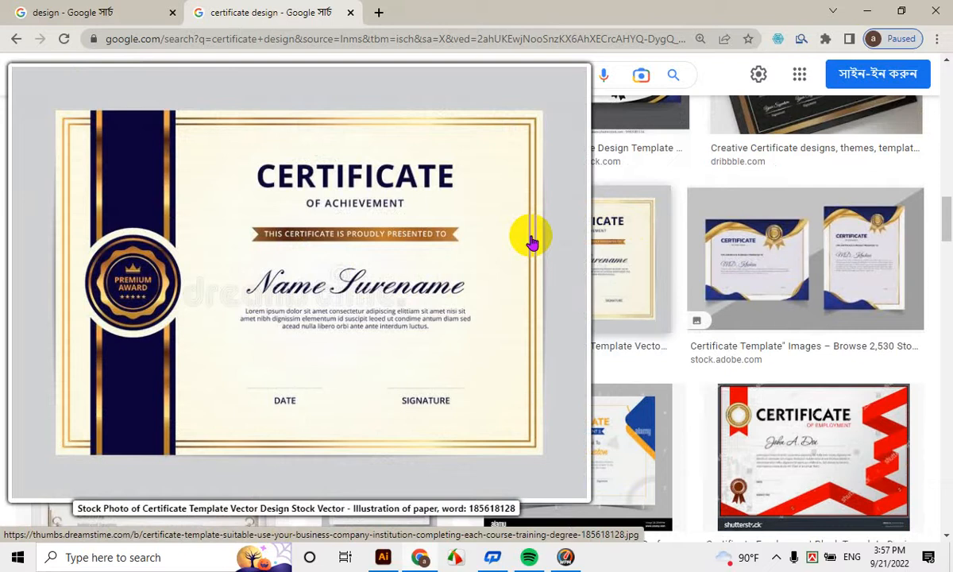
scroll(915, 260, down, 4)
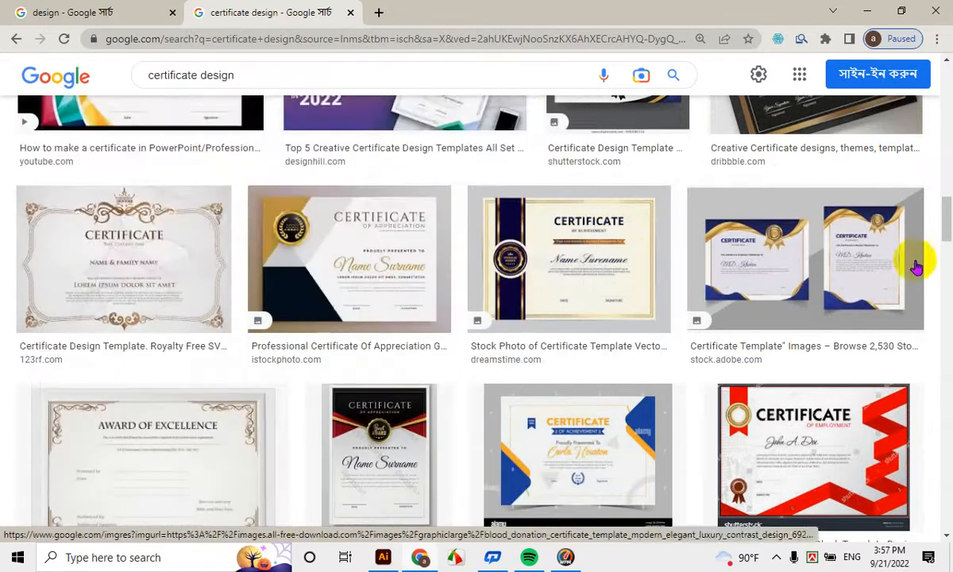
scroll(747, 298, down, 5)
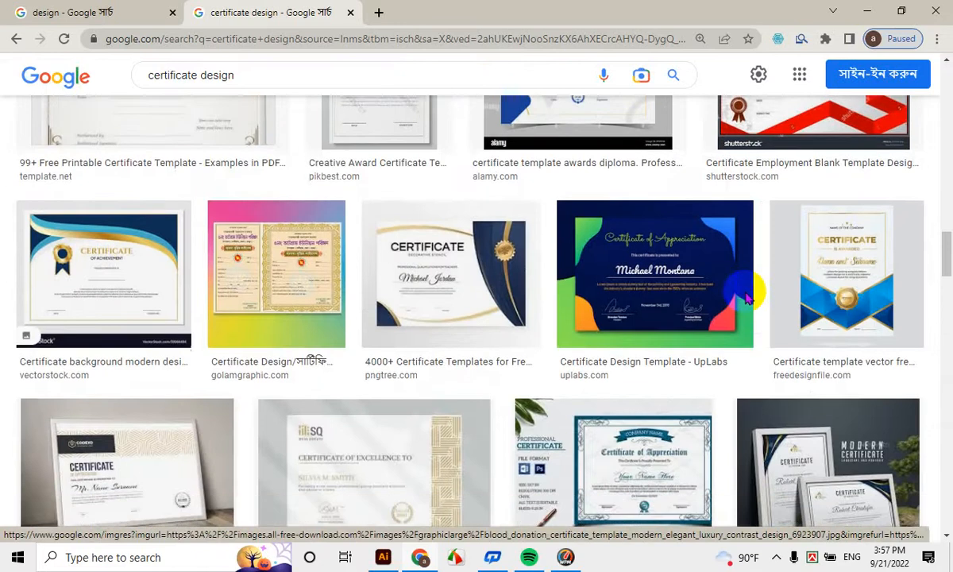
scroll(747, 298, down, 1)
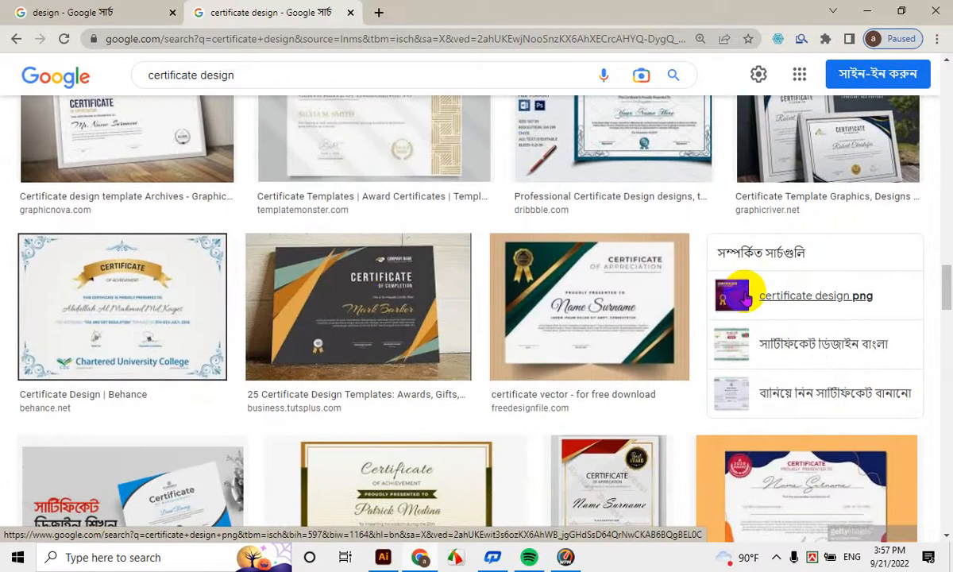
mouse_move(381, 314)
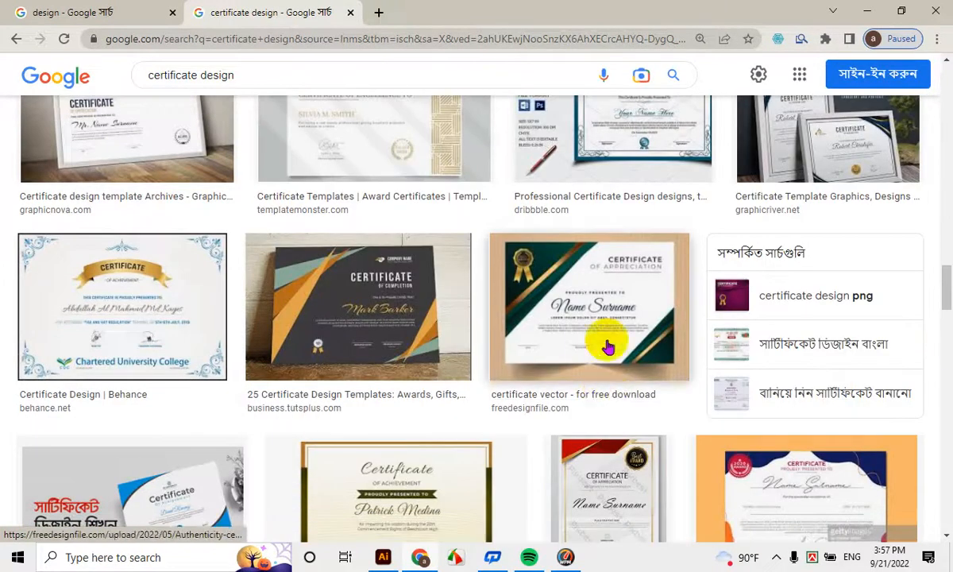
mouse_move(614, 346)
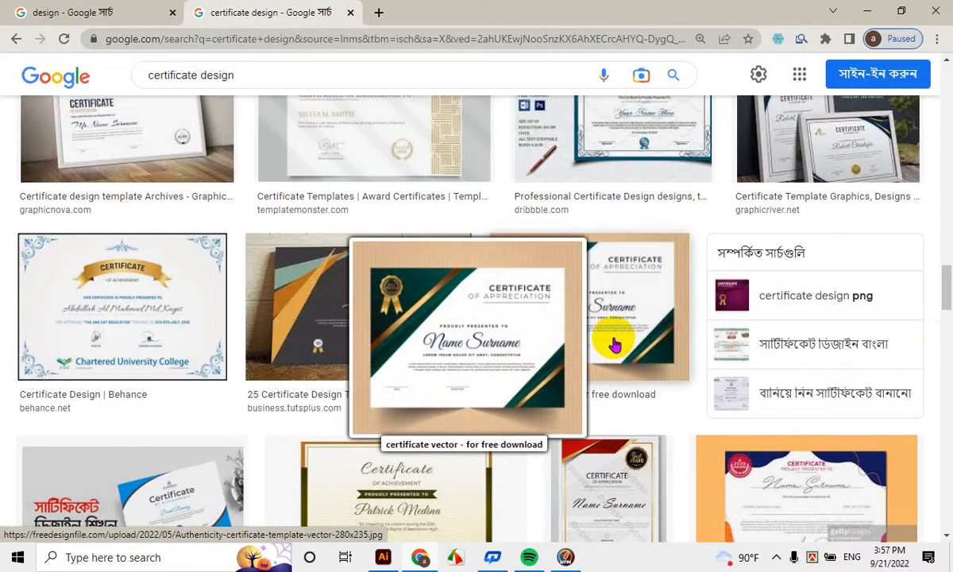
scroll(615, 345, down, 6)
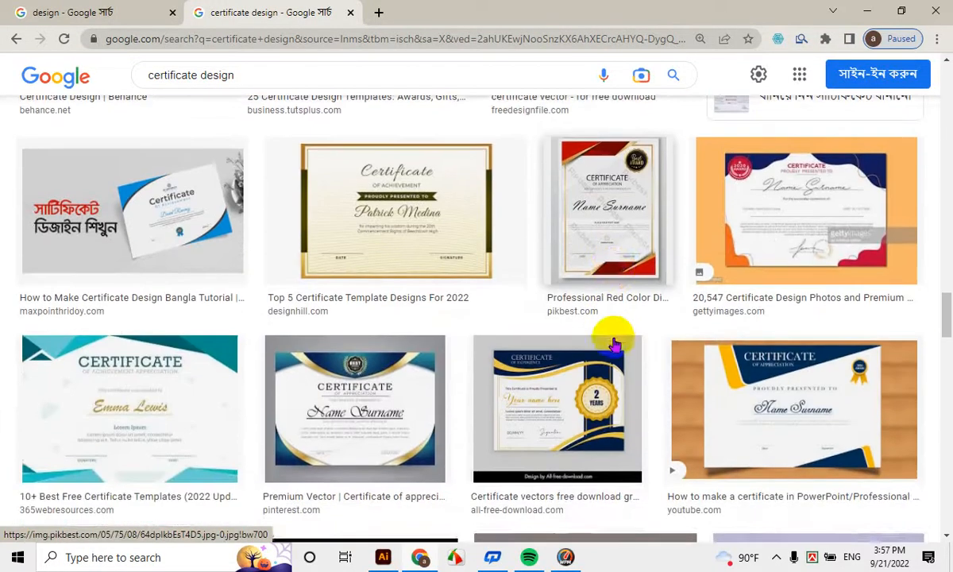
scroll(615, 346, down, 7)
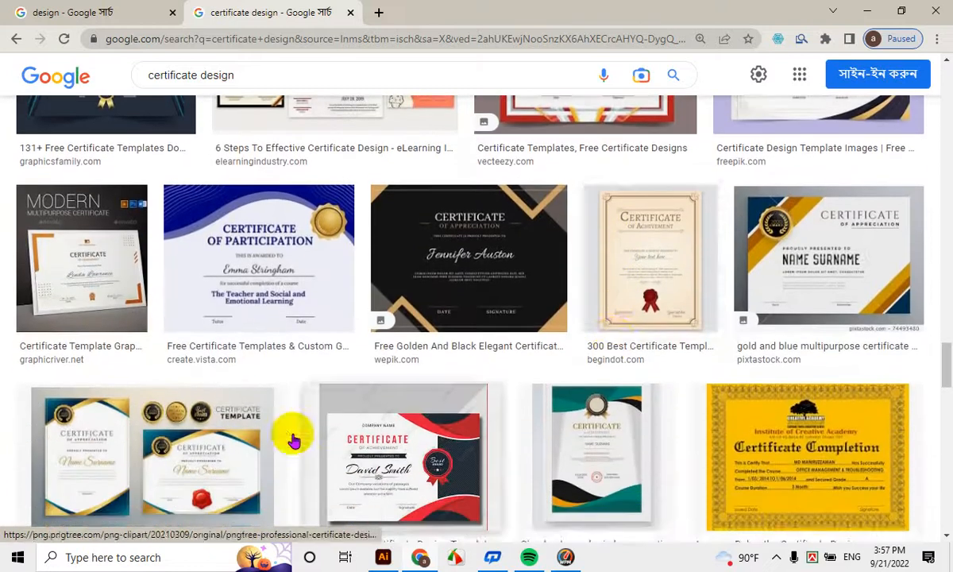
scroll(503, 406, down, 2)
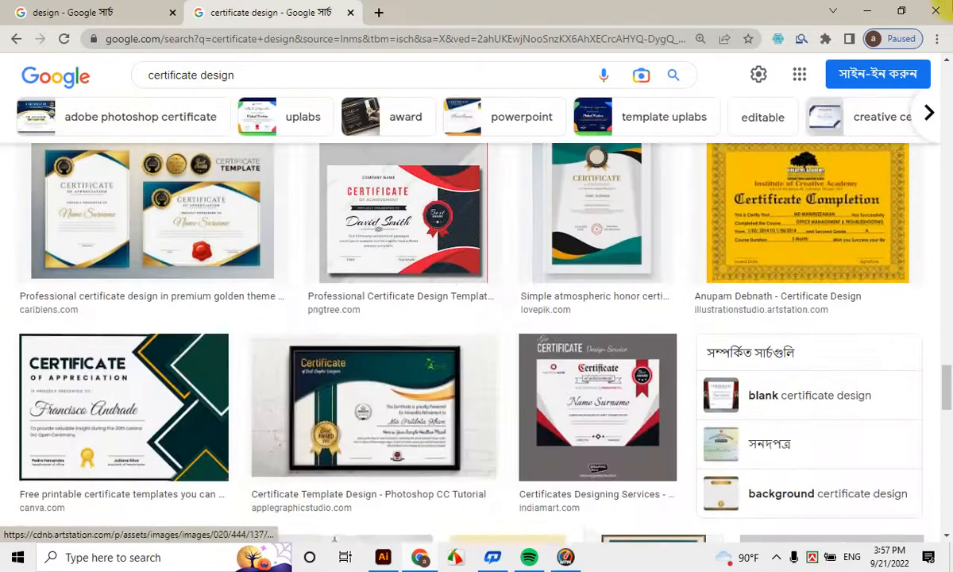
Switch back to Illustrator and delete all artwork, including the color squares and the reference certificate
click(867, 11)
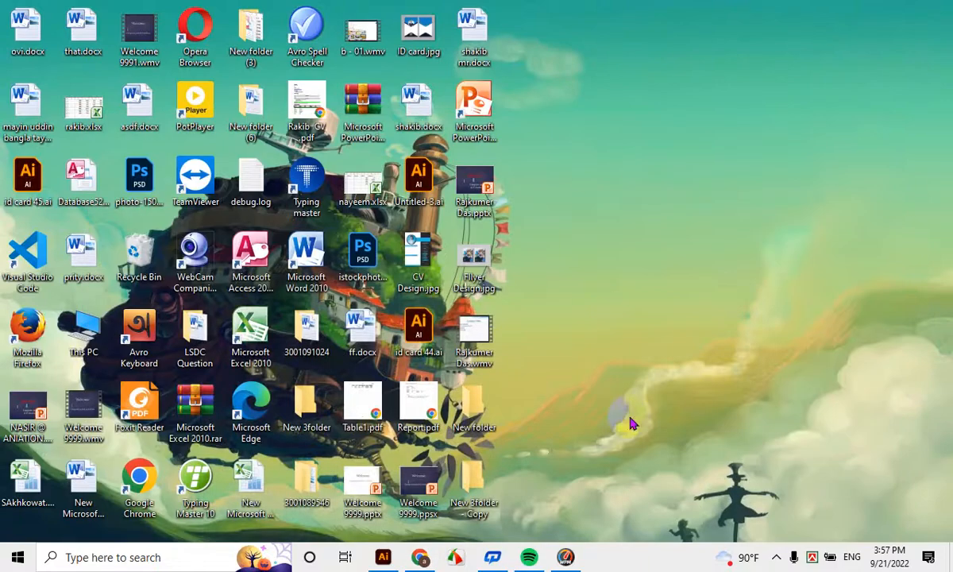
click(383, 557)
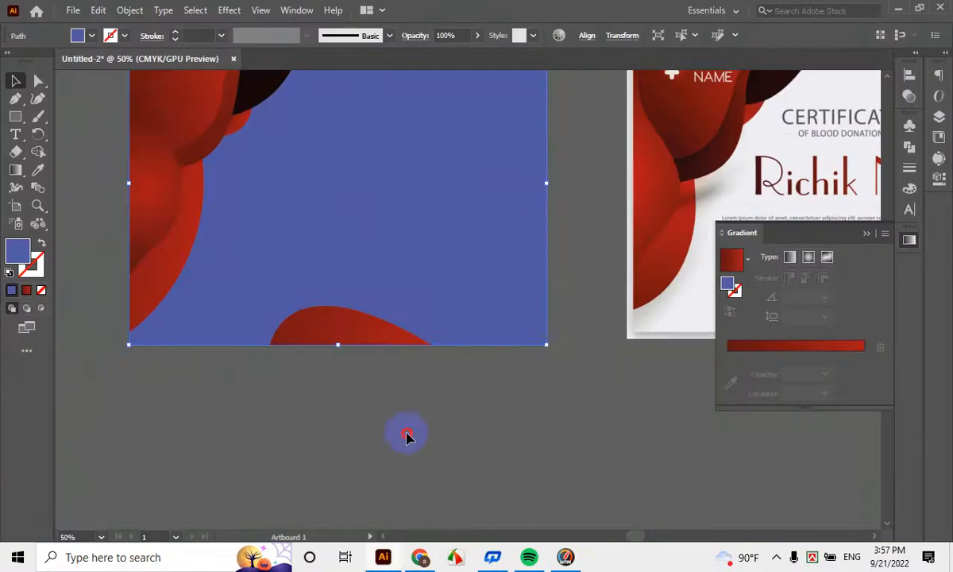
click(407, 436)
scroll(412, 348, up, 1)
scroll(413, 334, down, 3)
scroll(415, 328, up, 3)
scroll(411, 373, down, 1)
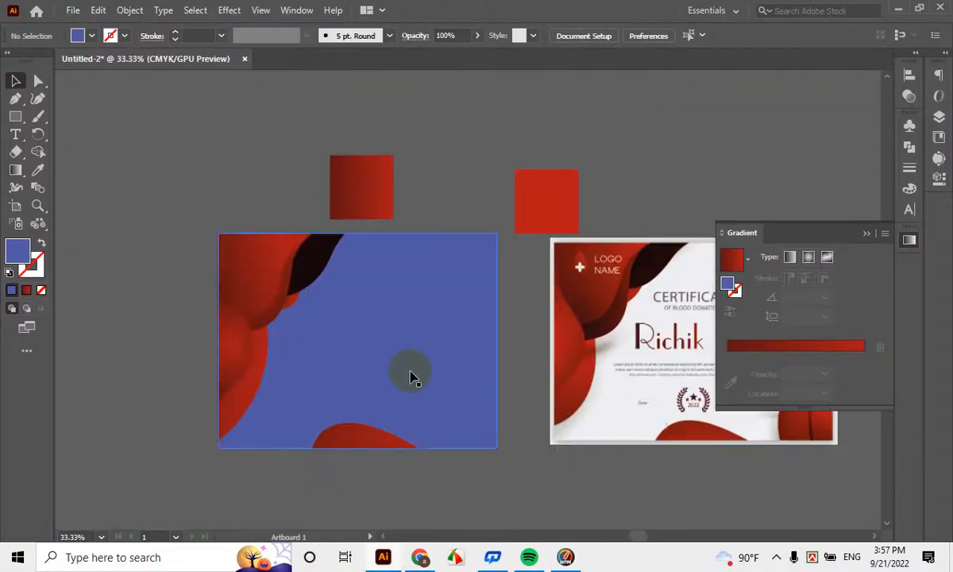
key(ctrl+a)
key(Delete)
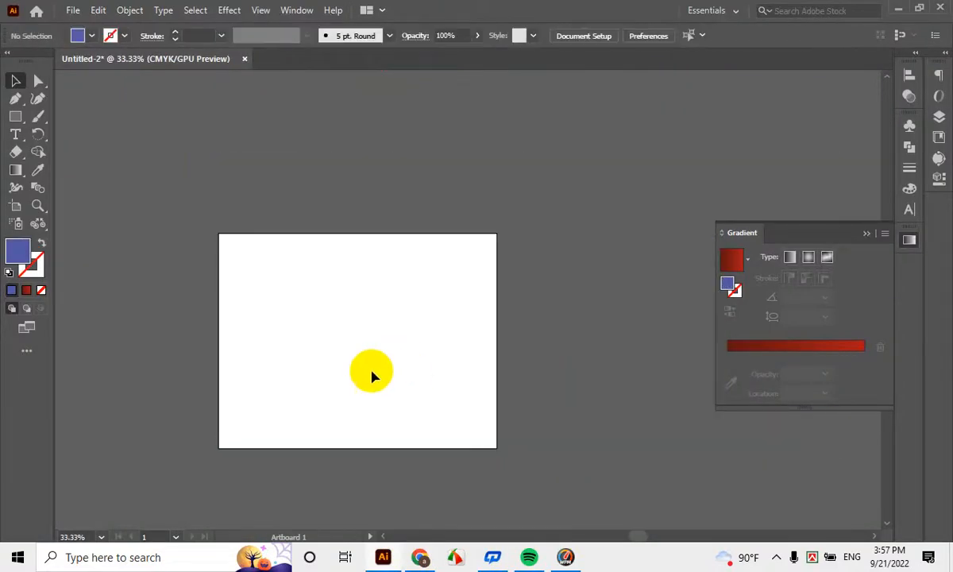
Draw a rectangle covering the whole empty artboard as the new background
scroll(371, 370, up, 1)
click(15, 116)
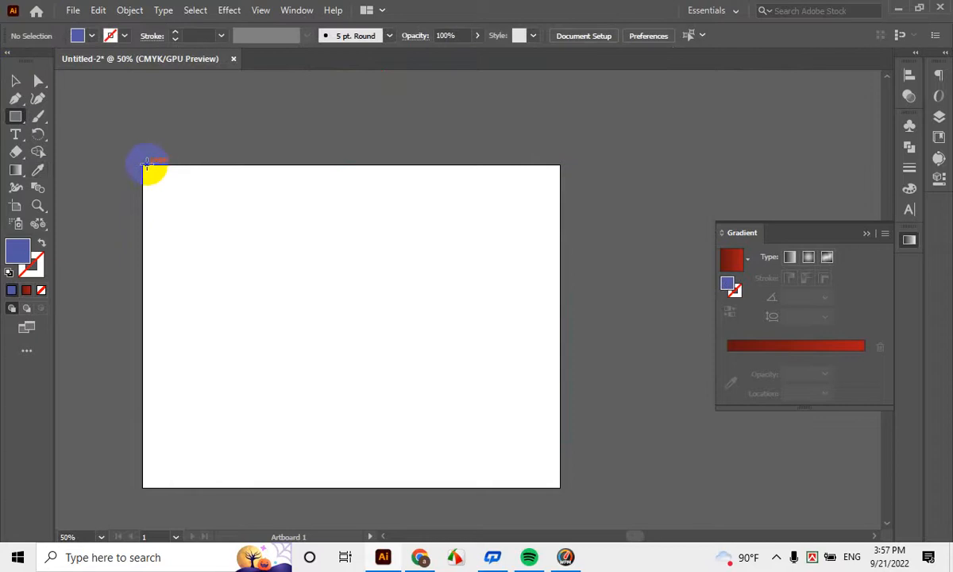
drag(140, 166, 560, 488)
click(15, 81)
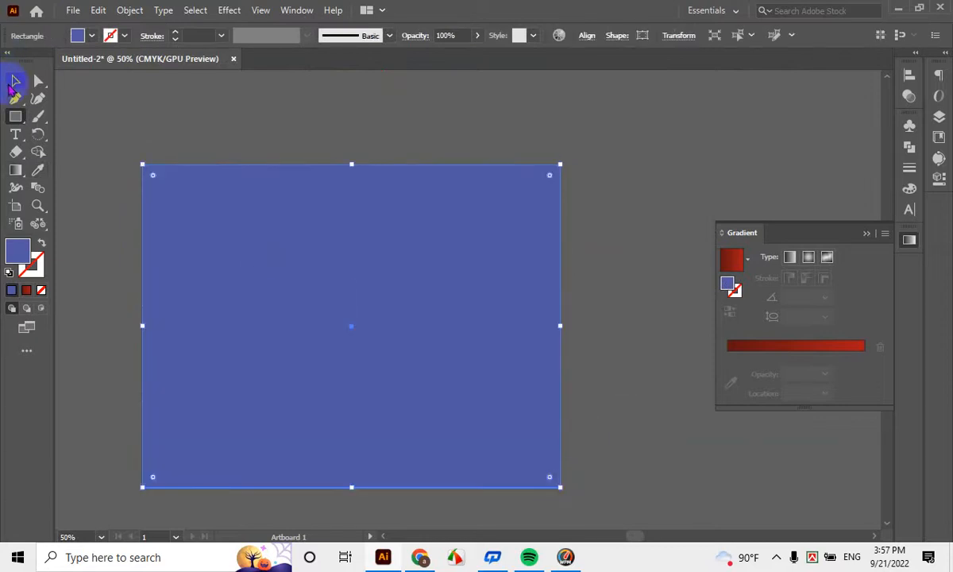
Set the background rectangle's fill color to white and deselect it
double_click(18, 251)
mouse_move(492, 183)
mouse_down()
mouse_move(436, 189)
mouse_move(401, 139)
mouse_up()
click(756, 174)
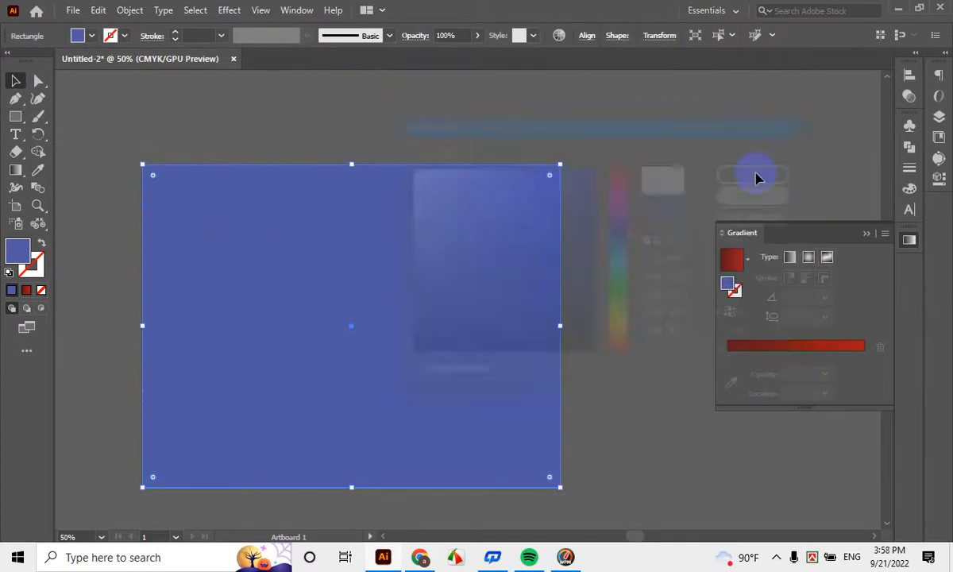
double_click(18, 251)
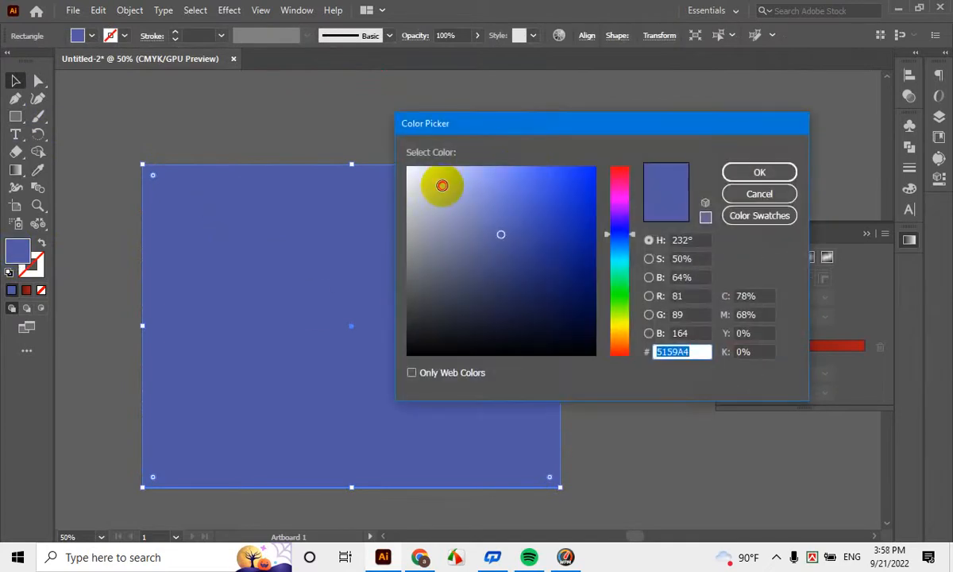
mouse_move(443, 185)
mouse_down()
mouse_move(415, 153)
mouse_move(427, 144)
mouse_up()
click(735, 172)
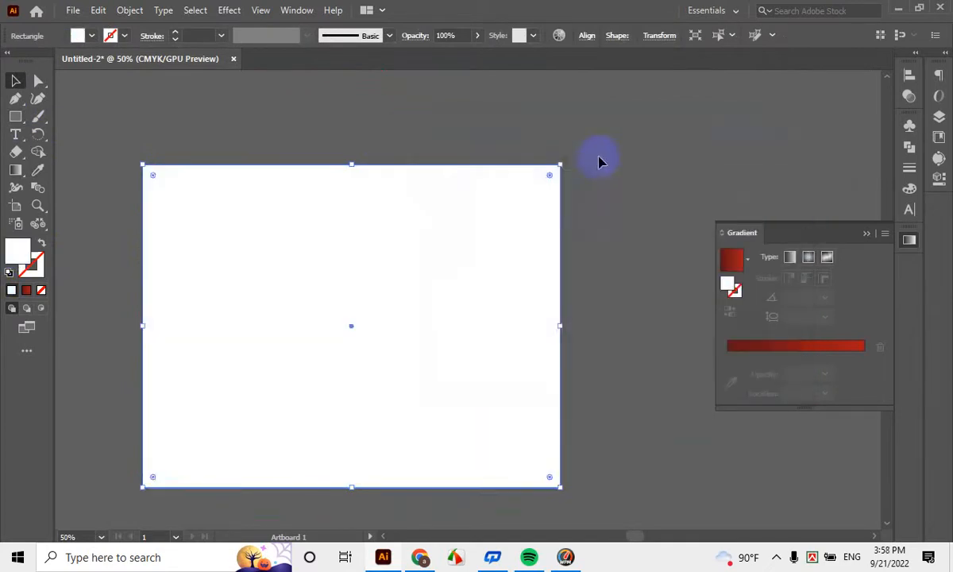
click(599, 160)
scroll(169, 408, down, 3)
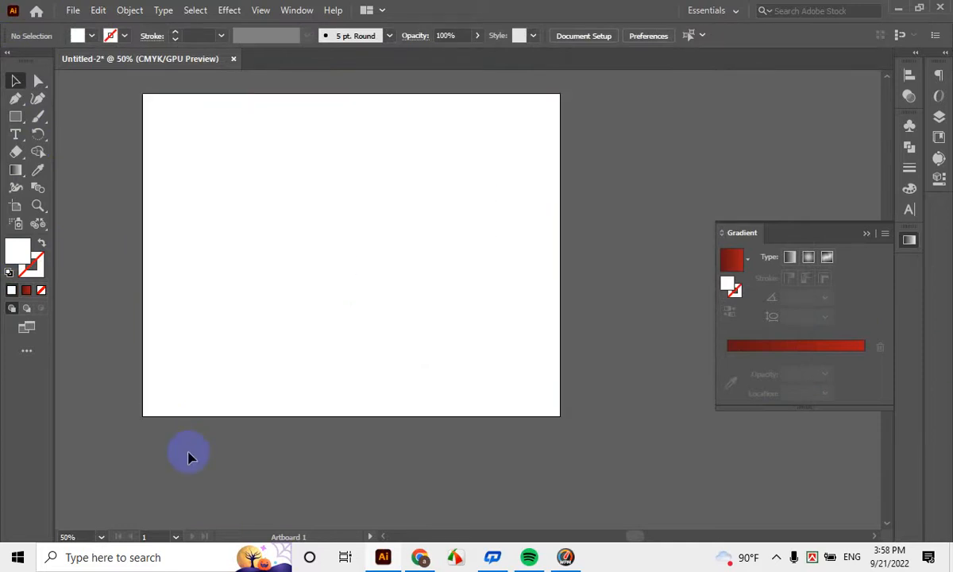
scroll(391, 444, up, 3)
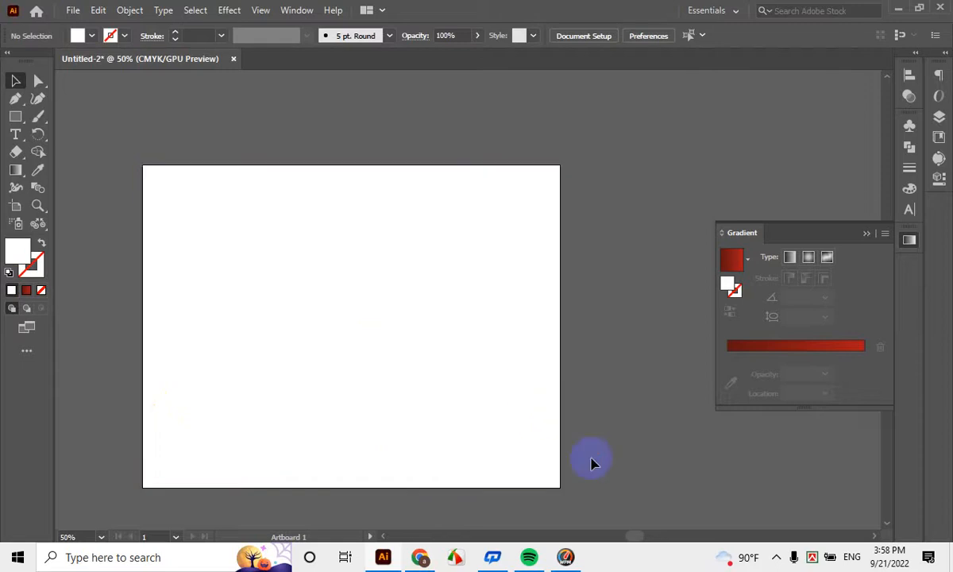
scroll(517, 460, down, 2)
scroll(517, 459, up, 2)
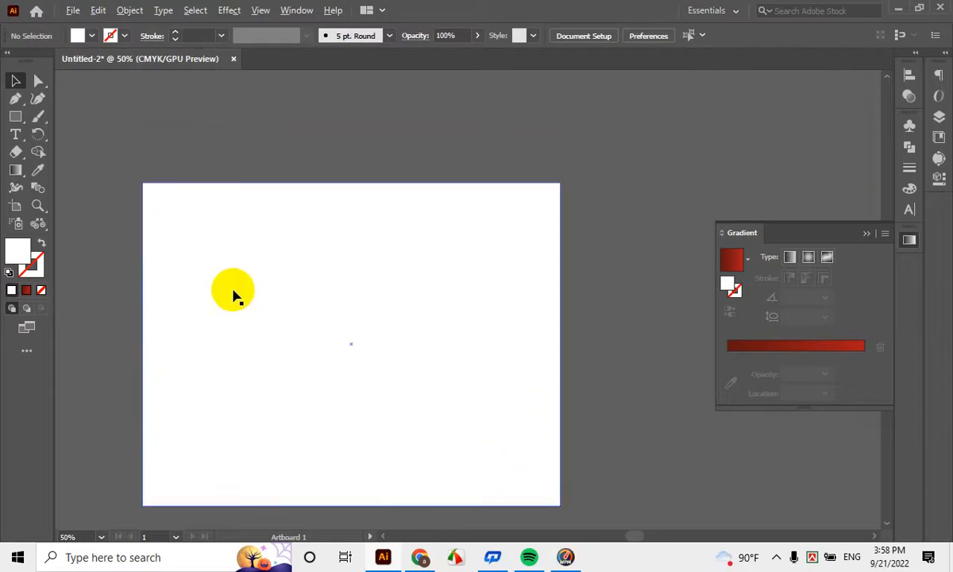
Draw a straight horizontal line with the Pen tool above the artboard, extending beyond both of its sides
alt+scroll(266, 397, down, 1)
scroll(318, 450, up, 1)
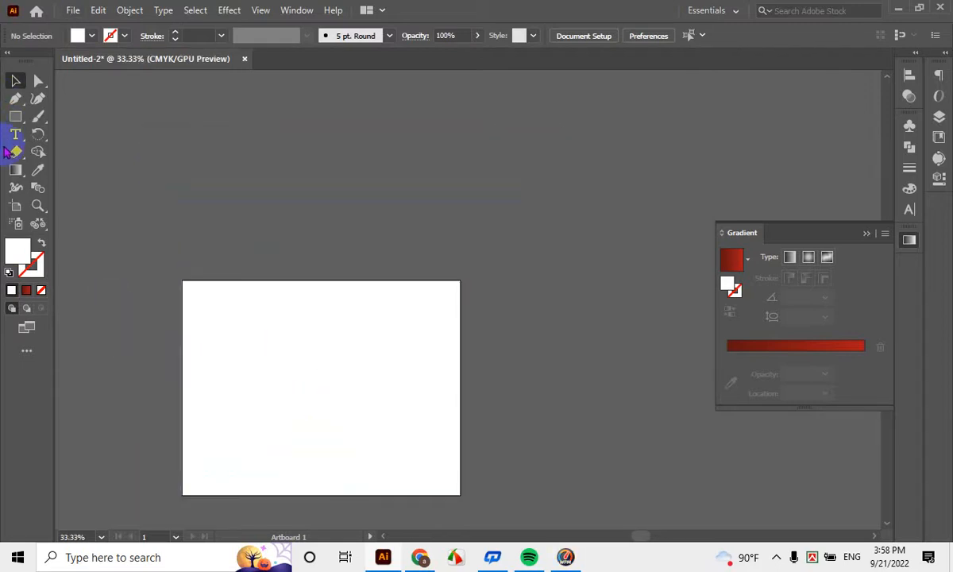
drag(18, 104, 67, 98)
click(146, 225)
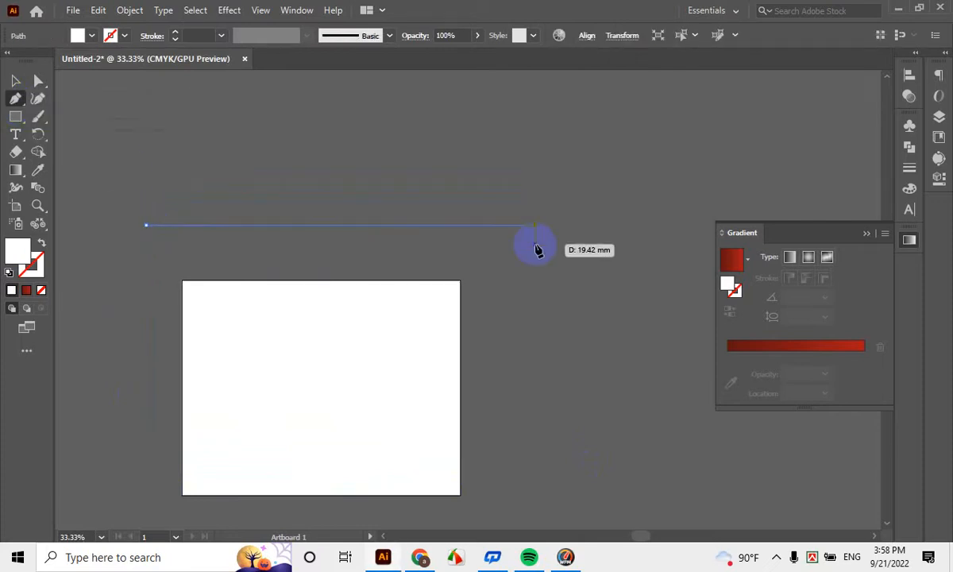
click(535, 225)
click(16, 80)
Swap the fill and stroke of the line above the artboard to give it a white 1 pt stroke without fill, and deselect it
scroll(516, 270, up, 1)
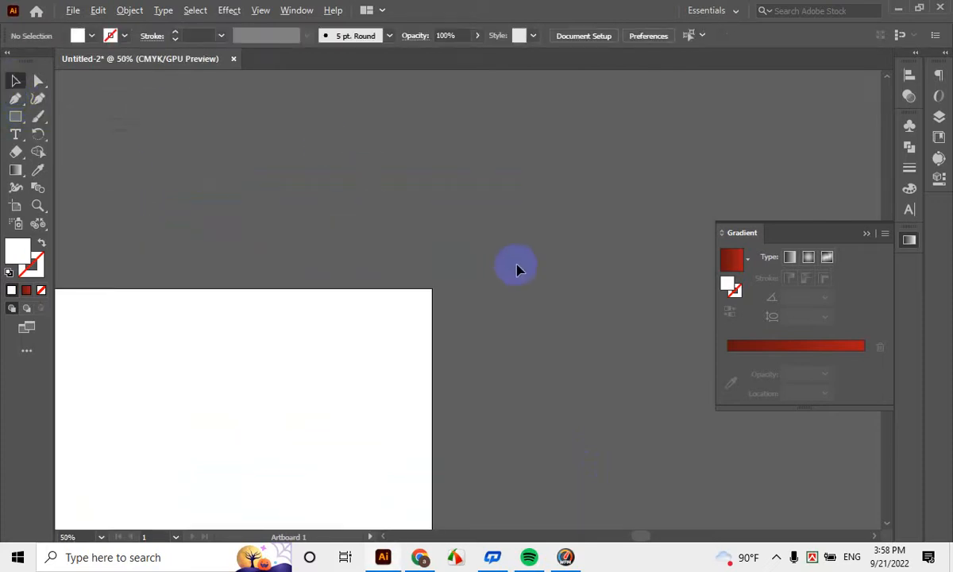
drag(655, 318, 654, 318)
click(513, 239)
drag(490, 135, 596, 298)
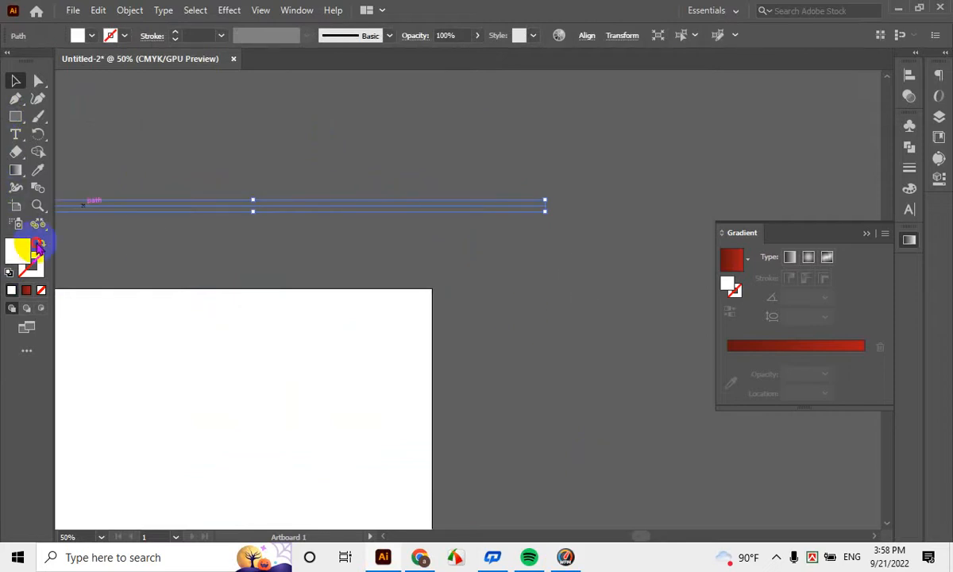
click(155, 244)
drag(333, 141, 335, 229)
click(40, 245)
click(188, 219)
scroll(338, 230, up, 1)
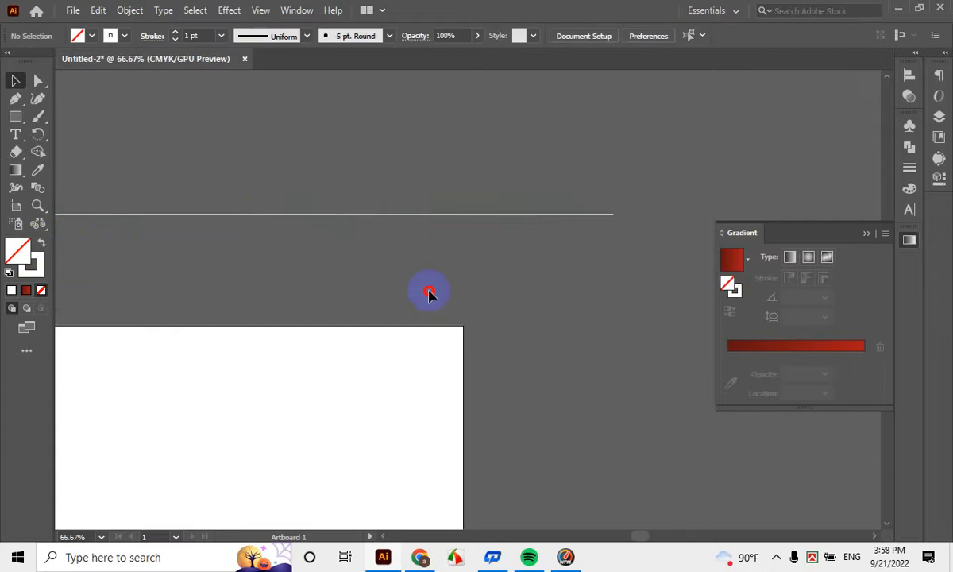
Set the stroke weight of the line above the artboard to 0.5 pt
drag(429, 293, 374, 202)
scroll(368, 226, up, 3)
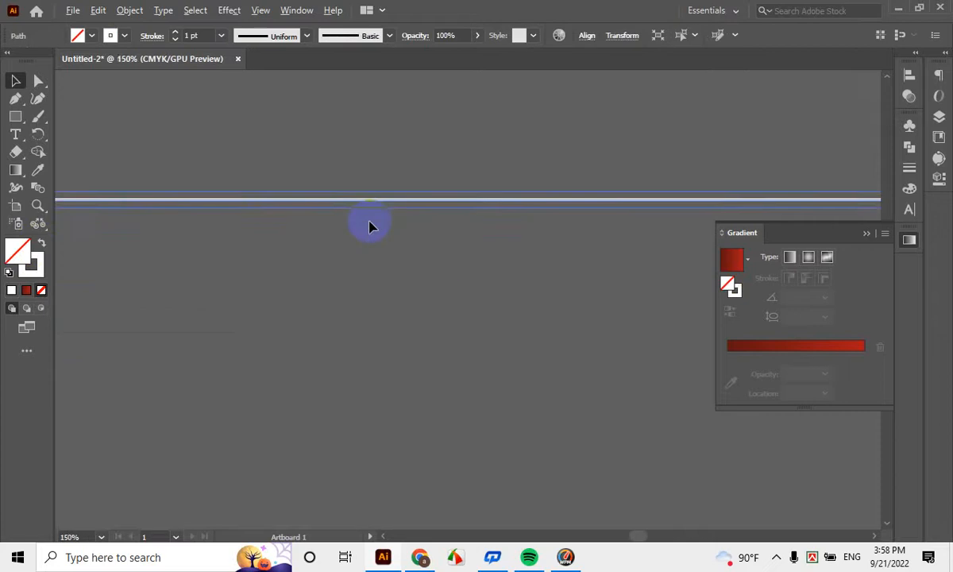
click(176, 40)
click(176, 40)
click(176, 40)
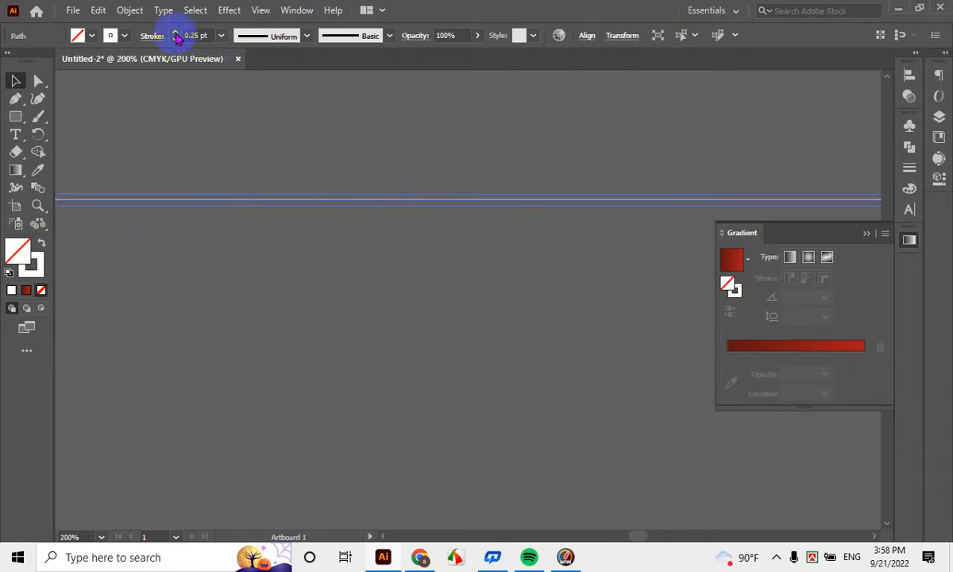
click(175, 32)
drag(291, 150, 414, 315)
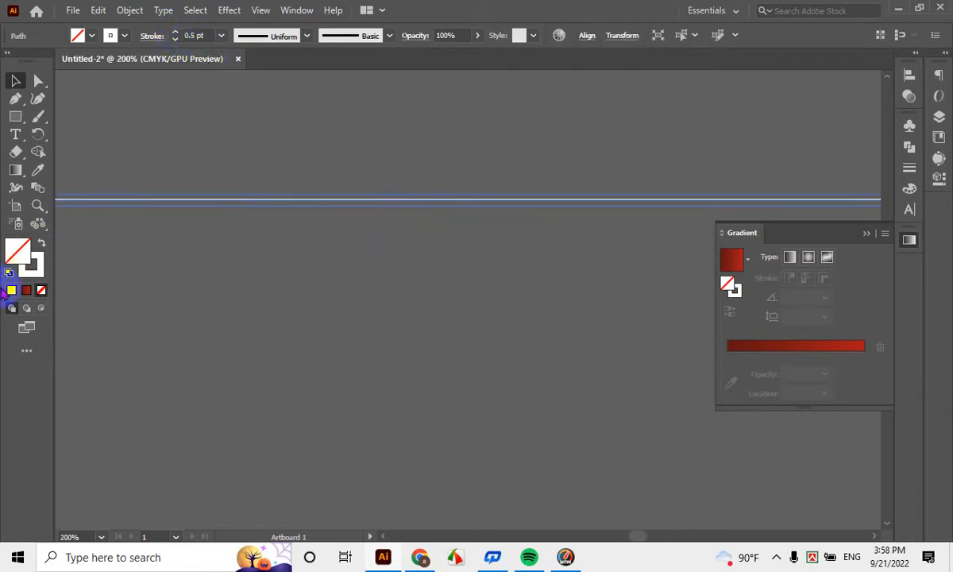
Change the line's stroke color to black (000000) and deselect it
double_click(32, 267)
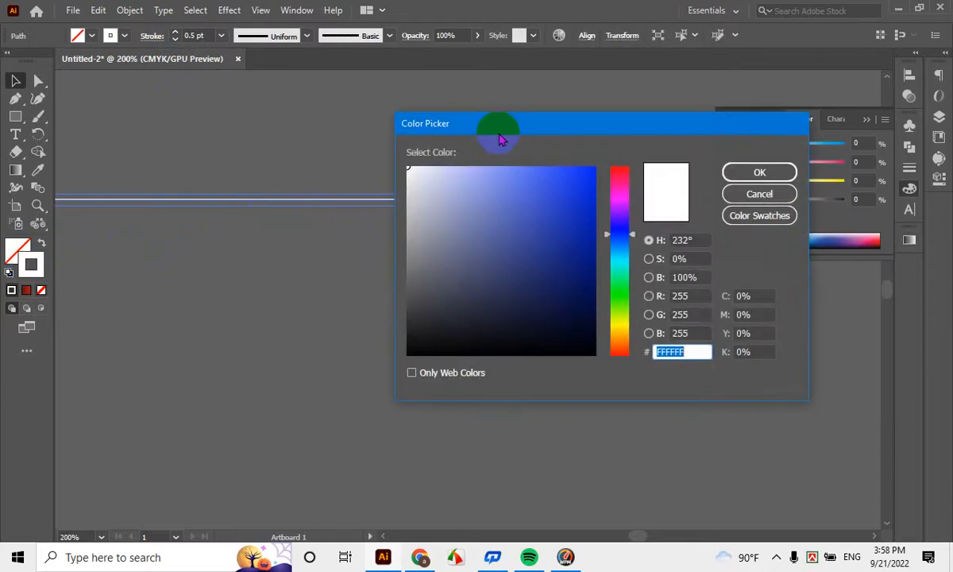
drag(436, 294, 408, 366)
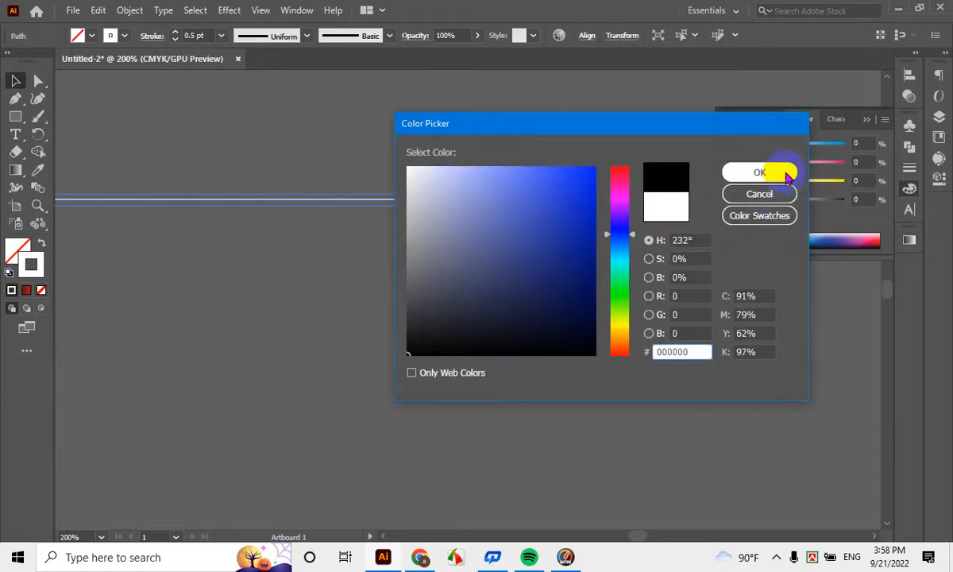
click(760, 173)
click(458, 358)
Try placing the line across the upper part of the artboard, and undo the move
scroll(422, 315, down, 5)
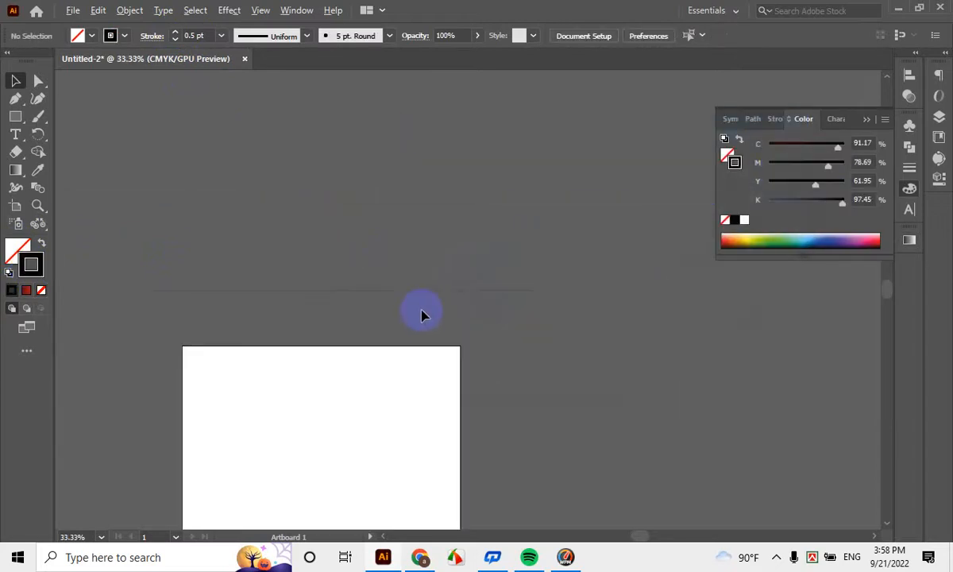
scroll(421, 316, down, 2)
click(493, 201)
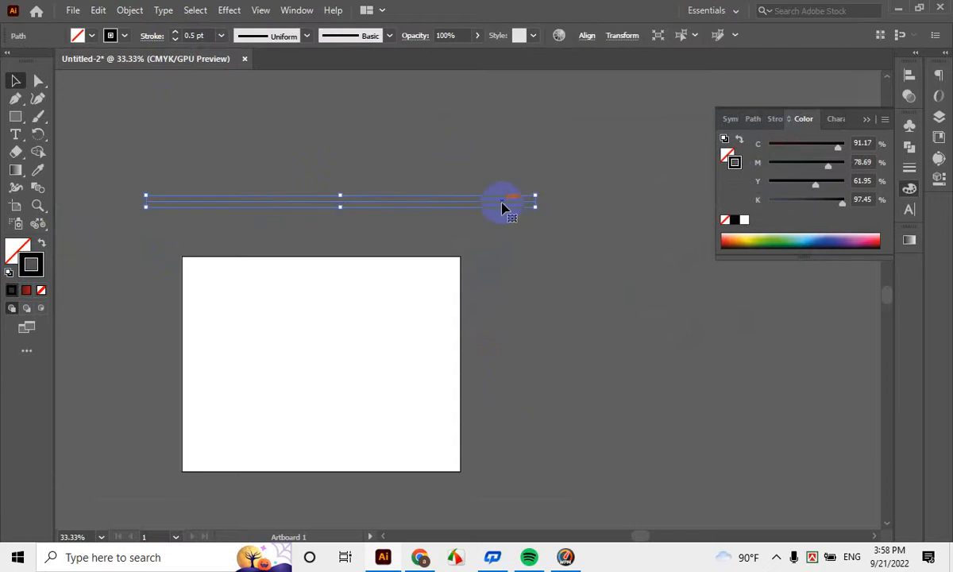
drag(503, 208, 496, 285)
click(367, 326)
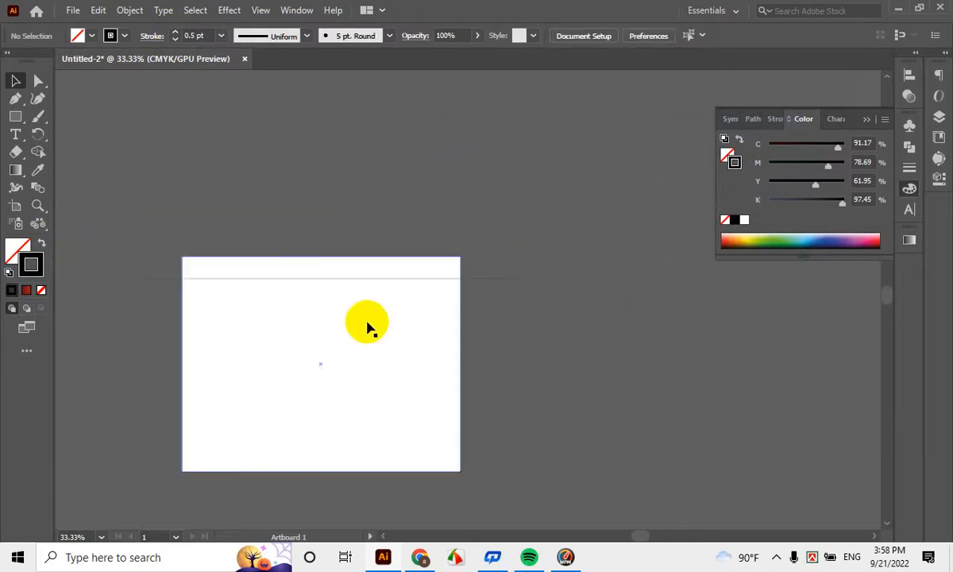
key(ctrl+z)
Move the black line to the empty canvas beside the artboard, clear of its right edge, and deselect it
scroll(488, 254, down, 2)
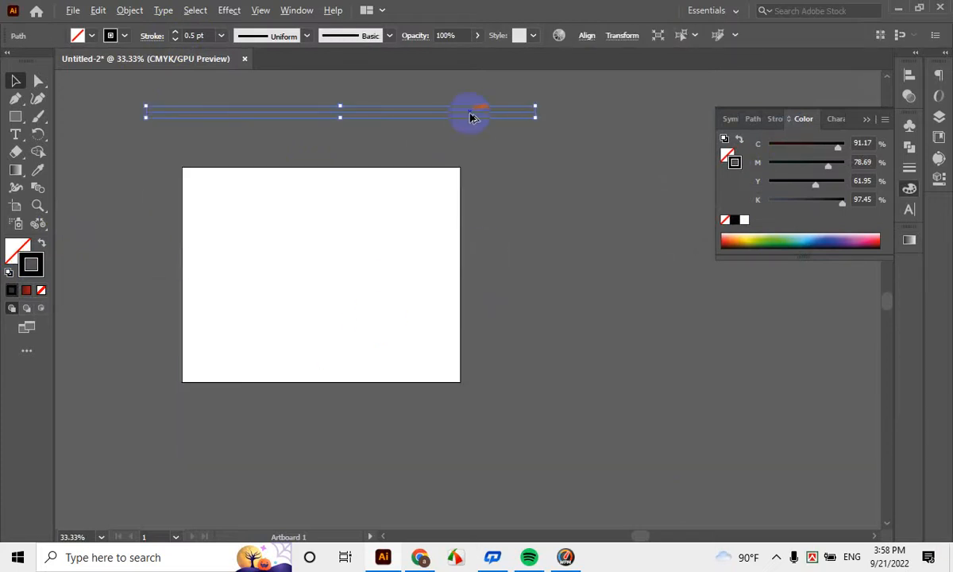
key(space)
drag(618, 211, 323, 383)
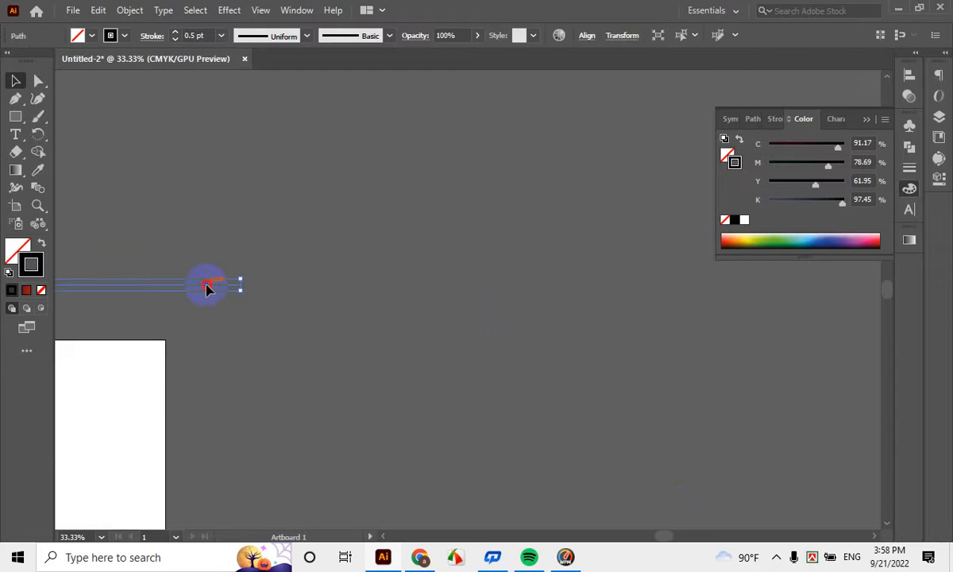
drag(206, 289, 628, 267)
click(387, 398)
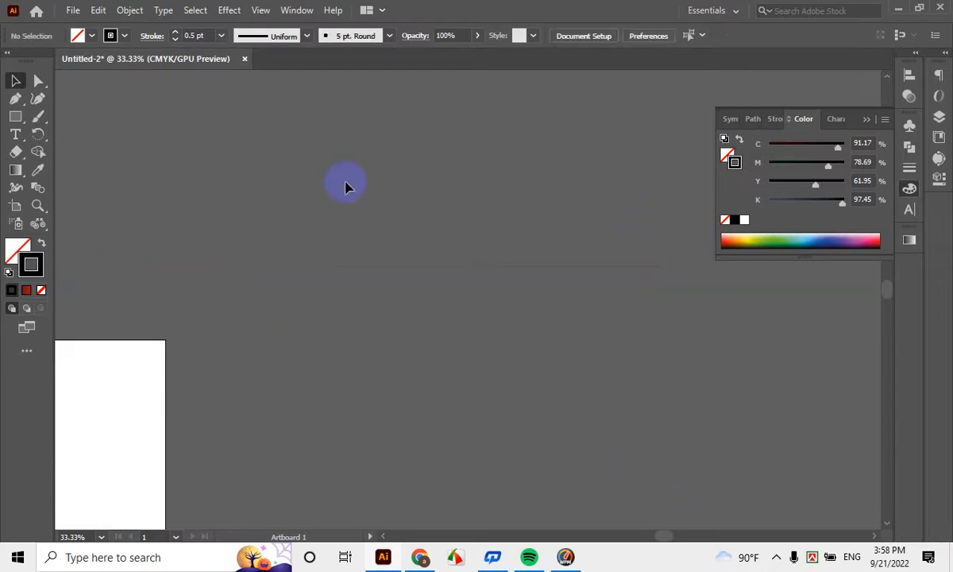
Duplicate the black line a very short distance straight below itself
key(ctrl+plus)
click(298, 271)
scroll(271, 283, up, 7)
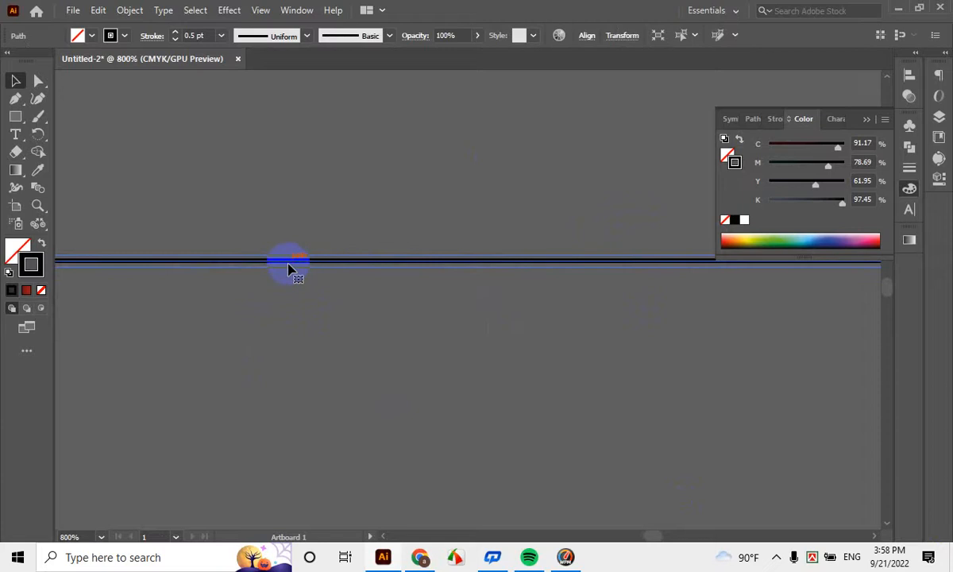
drag(288, 269, 289, 289)
scroll(375, 374, down, 7)
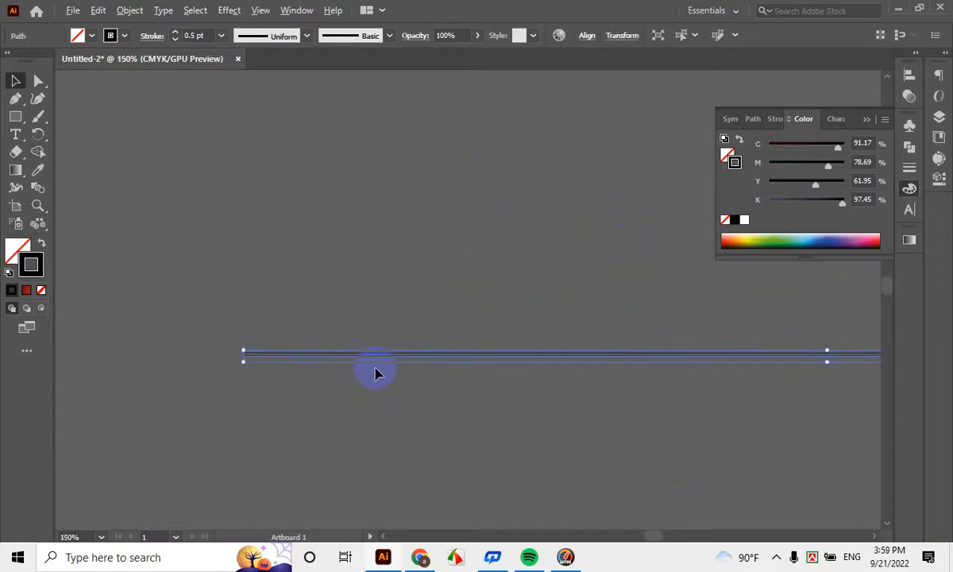
Repeat the line duplication downward until the evenly spaced lines form a block taller than the artboard, and deselect
key(ctrl+d)
key(ctrl+d)
key(ctrl+d)
key(ctrl+d)
key(ctrl+d)
key(ctrl+d)
key(ctrl+d)
key(ctrl+d)
key(ctrl+d)
key(ctrl+d)
key(ctrl+d)
key(ctrl+d)
key(ctrl+d)
key(ctrl+d)
key(ctrl+d)
key(ctrl+d)
key(ctrl+d)
key(ctrl+d)
key(ctrl+d)
key(ctrl+d)
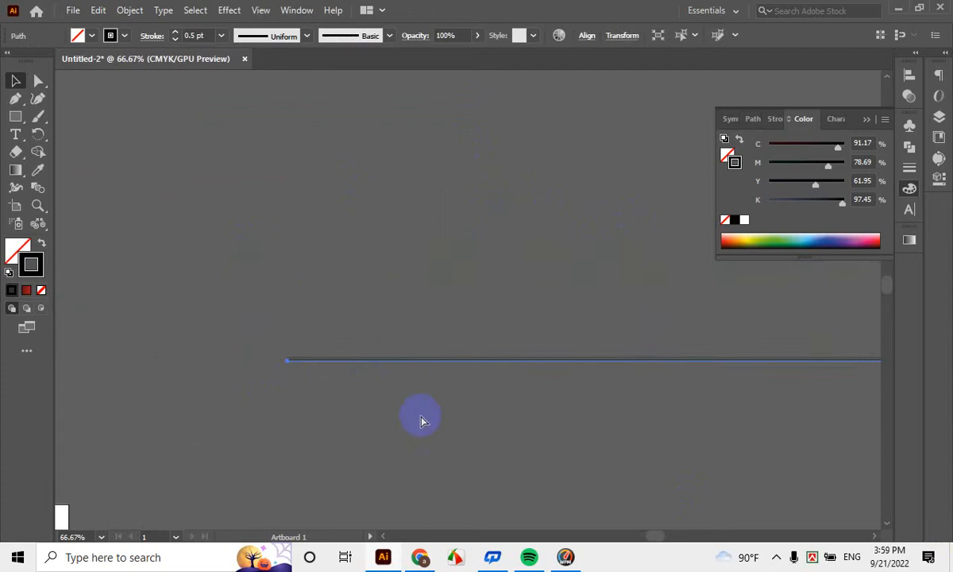
key(ctrl+d)
key(ctrl+d)
key(ctrl+d)
key(ctrl+d)
key(ctrl+d)
key(ctrl+d)
key(ctrl+d)
key(ctrl+d)
key(ctrl+d)
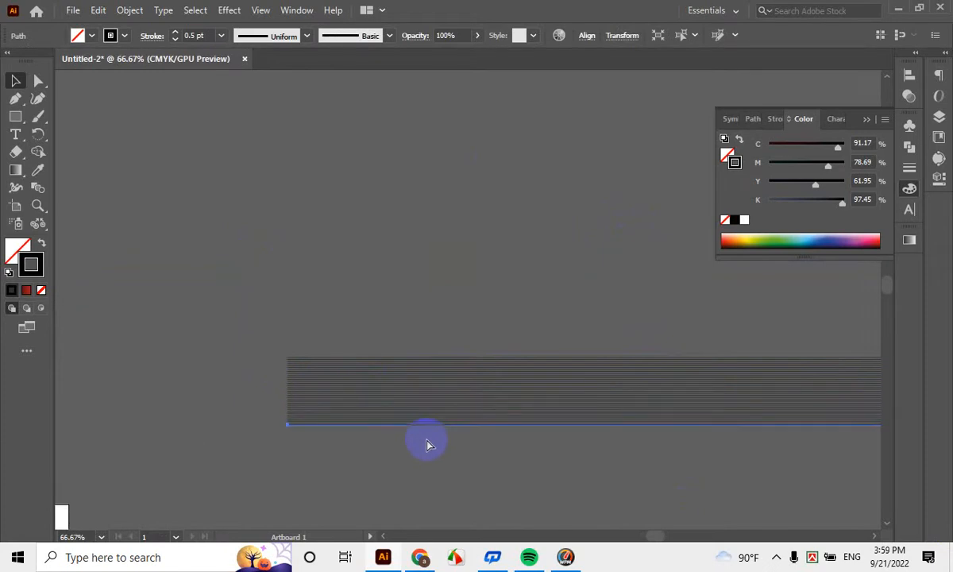
scroll(441, 385, down, 5)
key(ctrl+d)
key(ctrl+d)
key(ctrl+d)
key(ctrl+d)
key(ctrl+d)
key(ctrl+d)
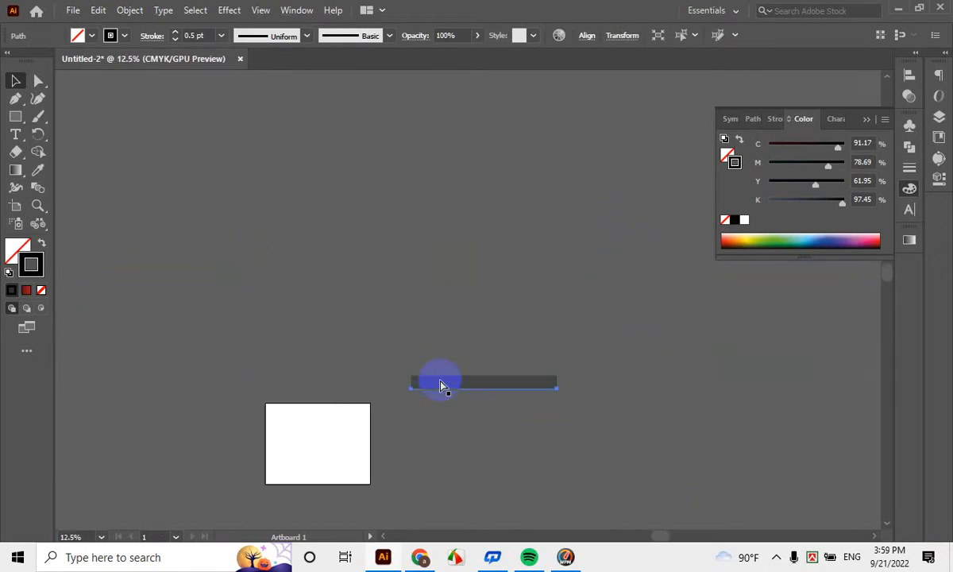
key(ctrl+d)
key(ctrl+d)
key(ctrl+d)
key(ctrl+d)
key(ctrl+d)
key(ctrl+d)
key(ctrl+d)
key(ctrl+d)
key(ctrl+d)
key(ctrl+d)
key(ctrl+d)
key(ctrl+d)
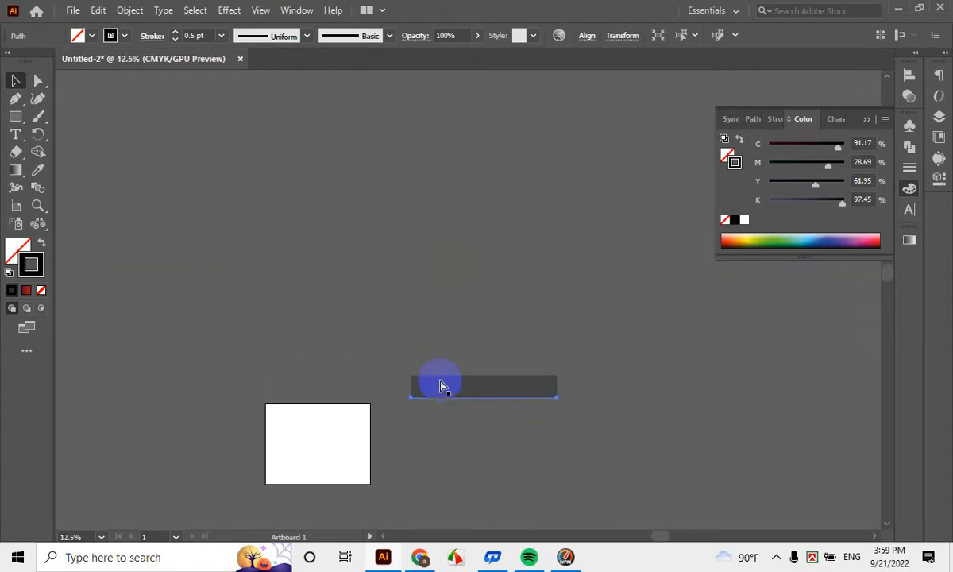
key(ctrl+d)
key(ctrl+d)
key(ctrl+d)
key(ctrl+d)
key(ctrl+d)
key(ctrl+d)
key(ctrl+d)
key(ctrl+d)
key(ctrl+d)
key(ctrl+d)
key(ctrl+d)
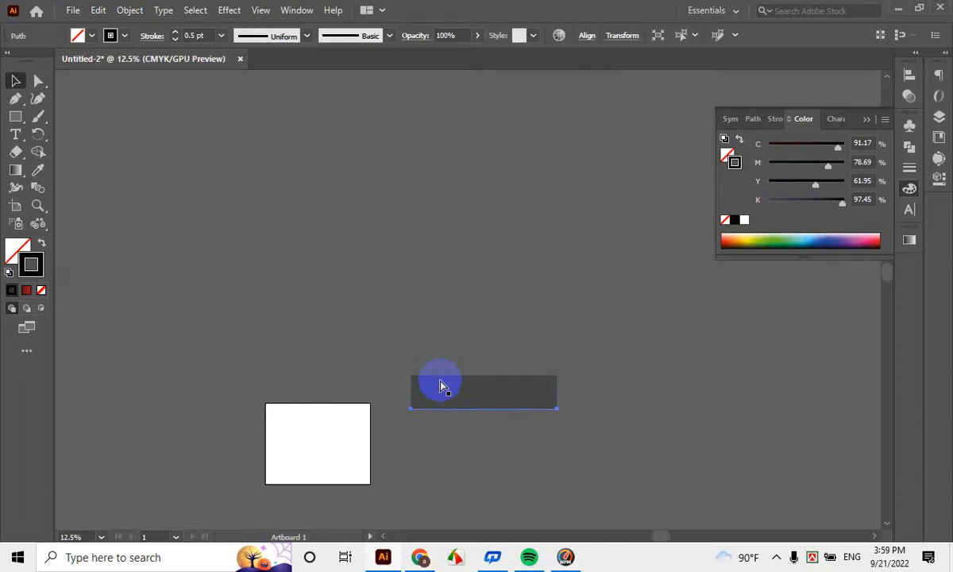
key(ctrl+d)
key(ctrl+d)
key(ctrl+d)
key(ctrl+d)
key(ctrl+d)
key(ctrl+d)
key(ctrl+d)
key(ctrl+d)
key(ctrl+d)
key(ctrl+d)
key(ctrl+d)
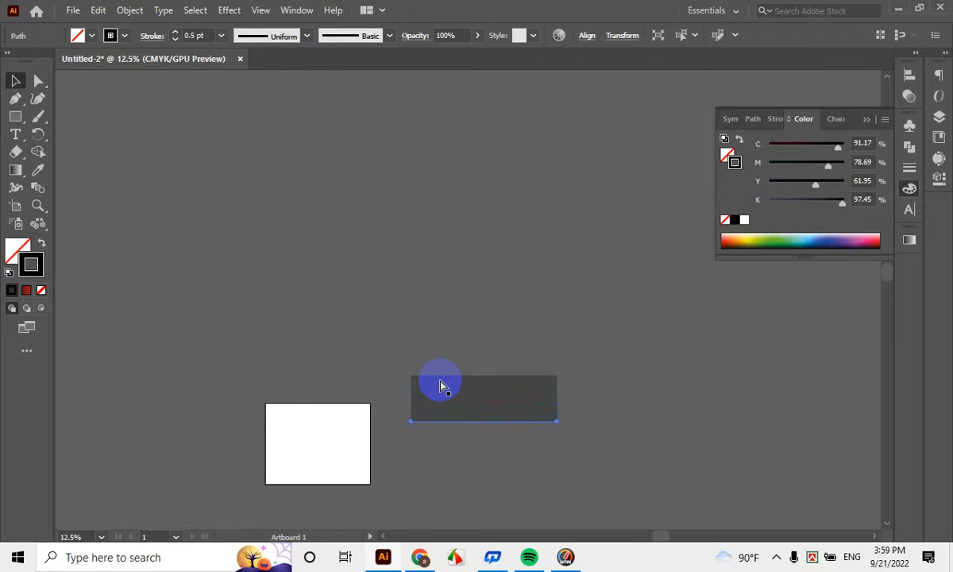
key(ctrl+d)
key(ctrl+d)
key(ctrl+d)
key(ctrl+d)
key(ctrl+d)
key(ctrl+d)
key(ctrl+d)
key(ctrl+d)
key(ctrl+d)
key(ctrl+d)
key(ctrl+d)
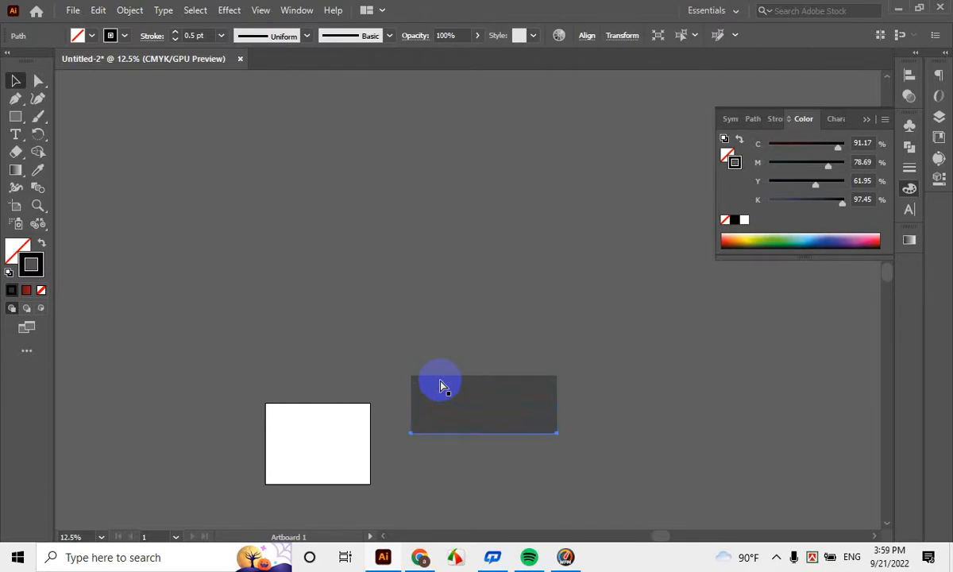
key(ctrl+d)
key(ctrl+d)
key(ctrl+d)
key(ctrl+d)
key(ctrl+d)
key(ctrl+d)
key(ctrl+d)
key(ctrl+d)
key(ctrl+d)
key(ctrl+d)
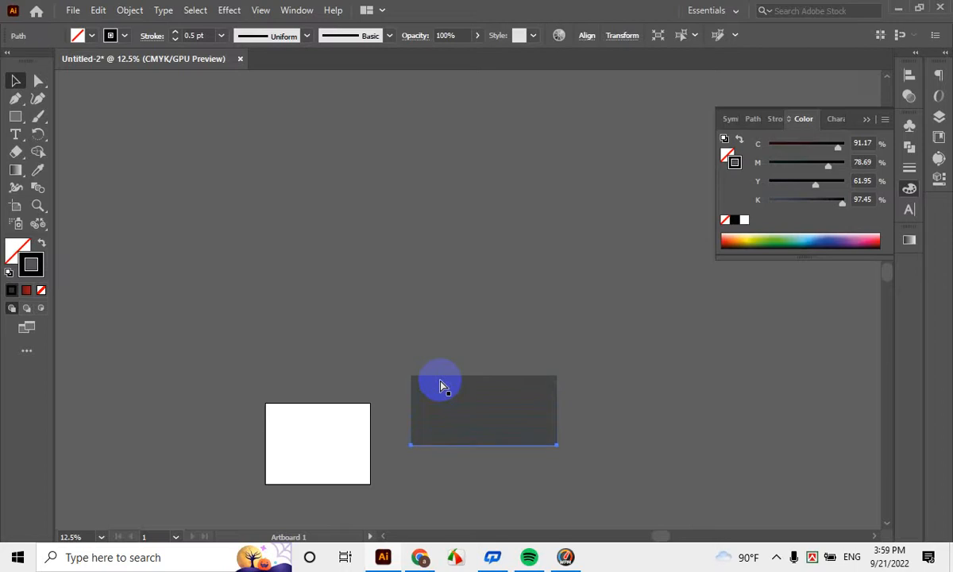
key(ctrl+d)
key(ctrl+d)
key(ctrl+d)
key(ctrl+d)
key(ctrl+d)
key(ctrl+d)
key(ctrl+d)
key(ctrl+d)
key(ctrl+d)
key(ctrl+d)
key(ctrl+d)
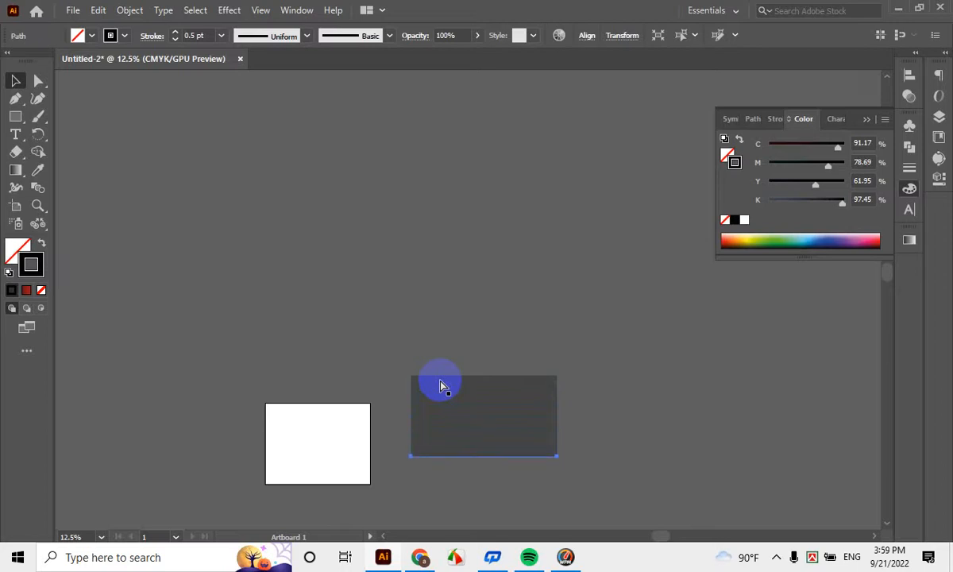
key(ctrl+d)
key(ctrl+d)
key(ctrl+d)
key(ctrl+d)
key(ctrl+d)
key(ctrl+d)
key(ctrl+d)
key(ctrl+d)
key(ctrl+d)
key(ctrl+d)
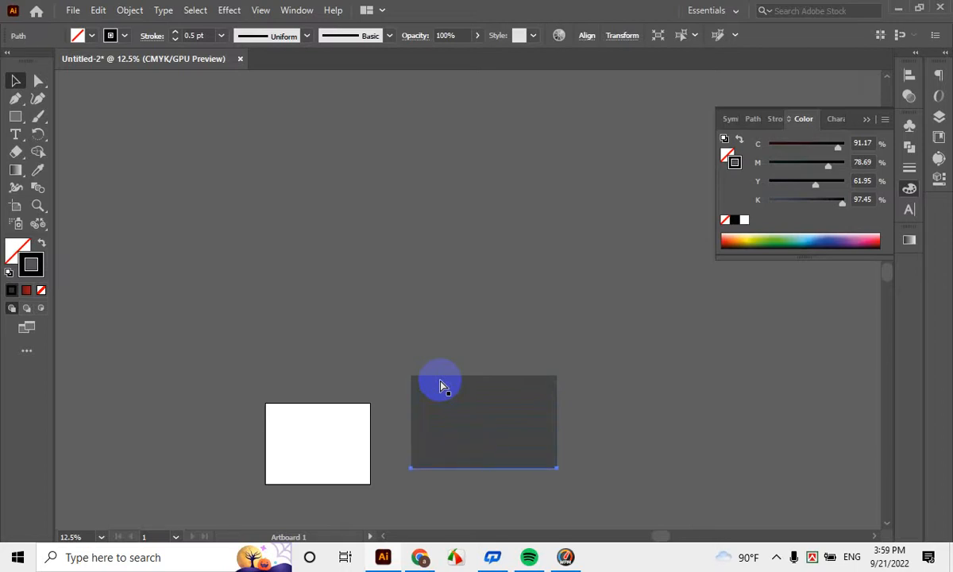
click(515, 506)
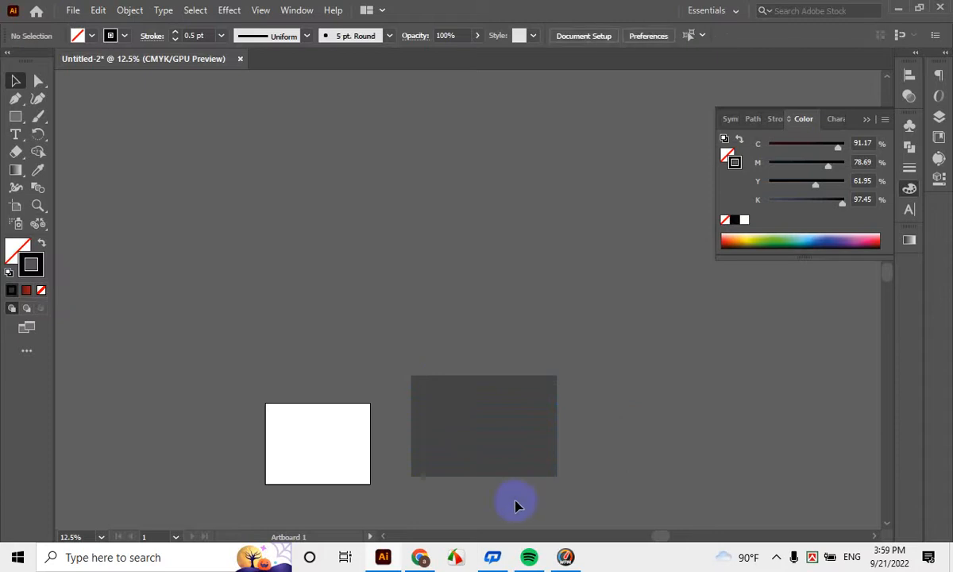
Select all the lines of the stacked block, group them, and deselect the group
scroll(512, 493, down, 2)
drag(437, 250, 612, 534)
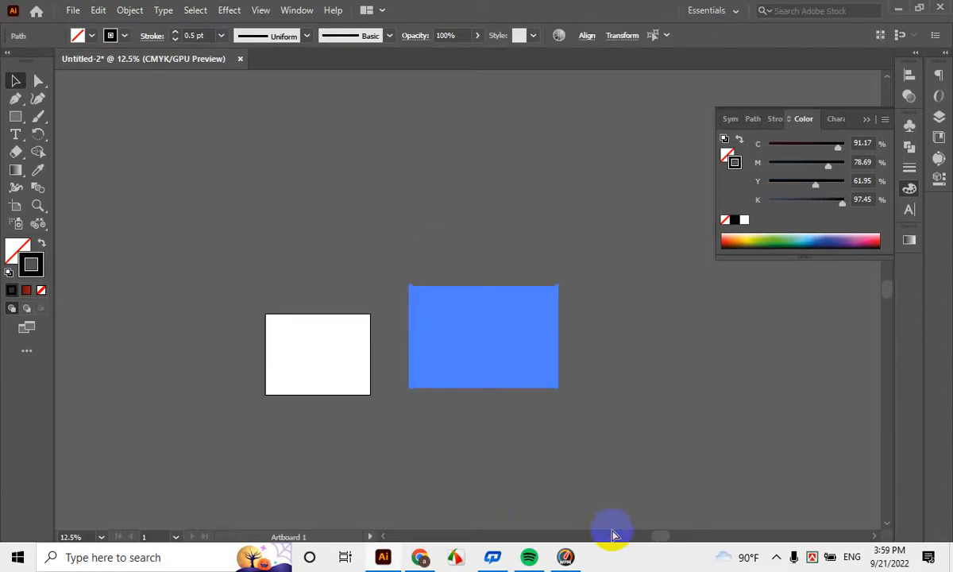
click(498, 281)
Move the line group over the artboard so it covers the whole white background, and deselect it
scroll(498, 373, up, 5)
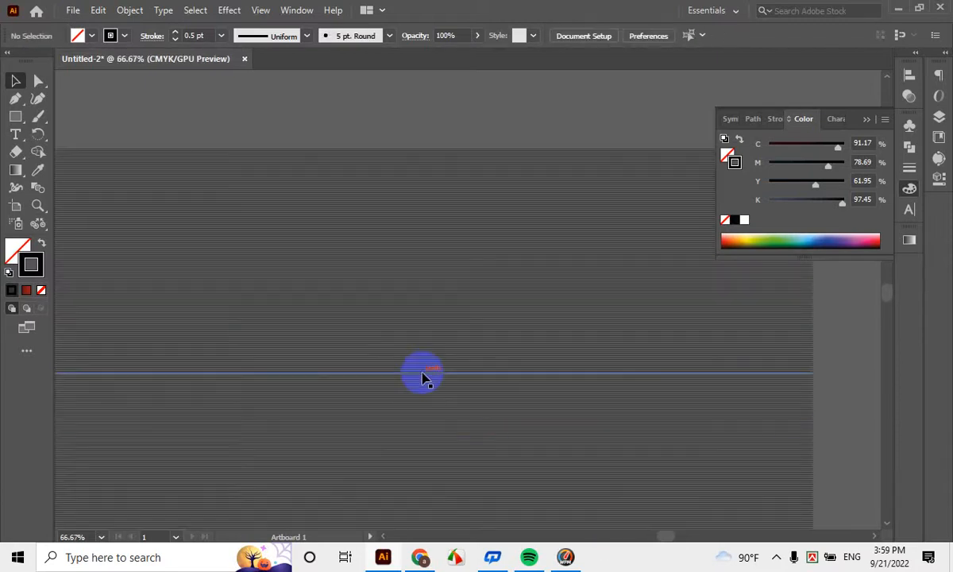
scroll(424, 377, down, 2)
scroll(477, 357, left, 3)
scroll(449, 386, down, 2)
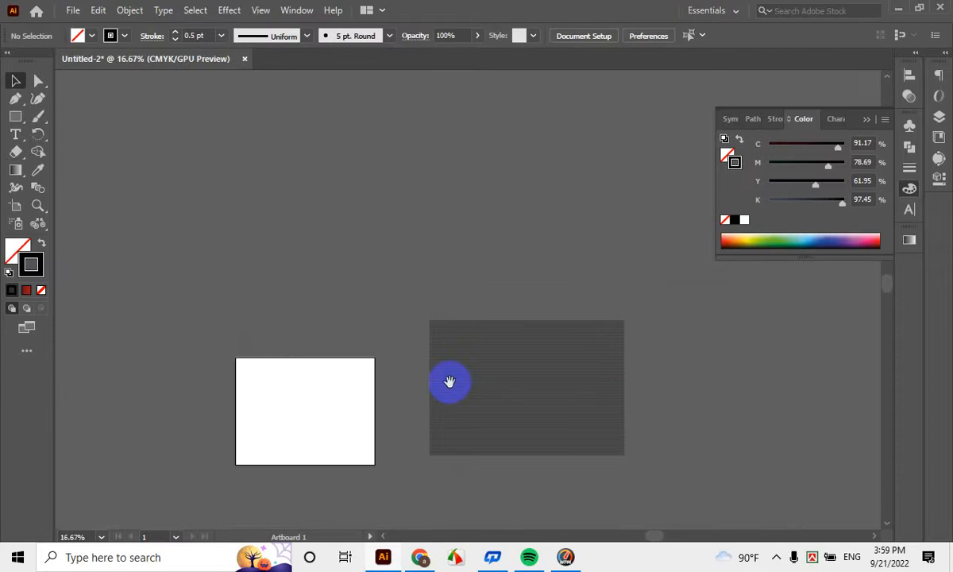
drag(450, 382, 527, 362)
drag(640, 356, 413, 372)
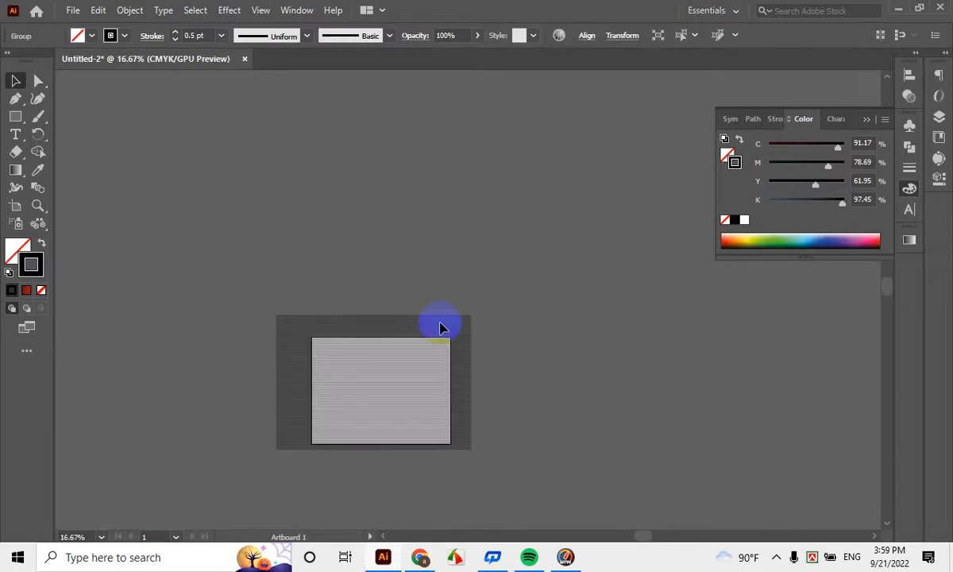
click(442, 328)
scroll(421, 404, up, 9)
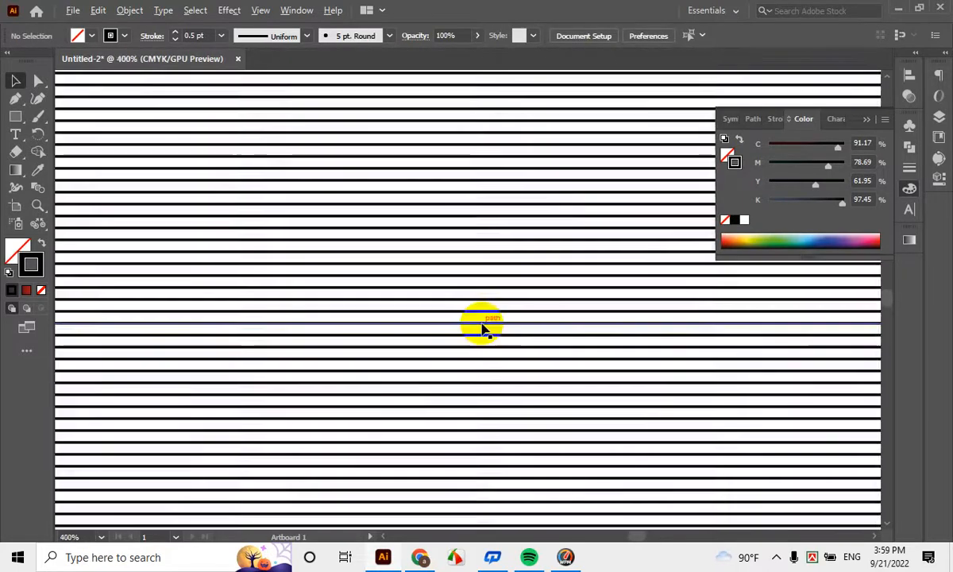
scroll(482, 328, down, 7)
Lower the opacity of the line group covering the artboard to 20%, and deselect it
click(515, 318)
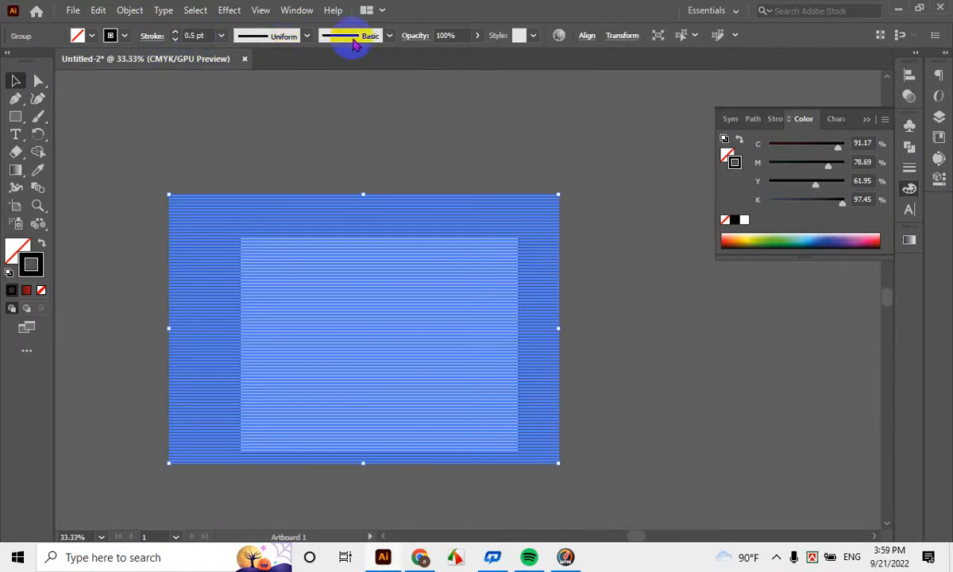
click(478, 36)
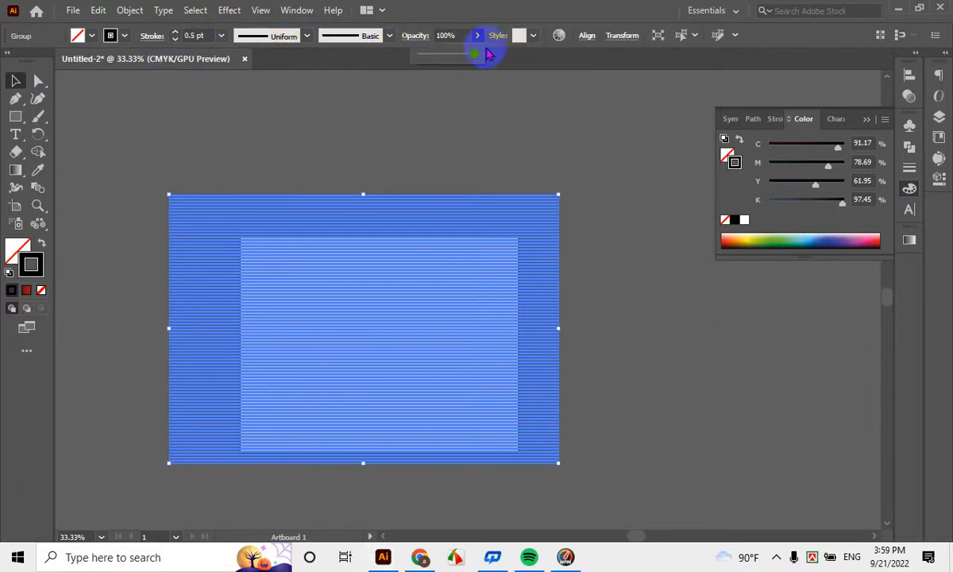
drag(472, 59, 443, 55)
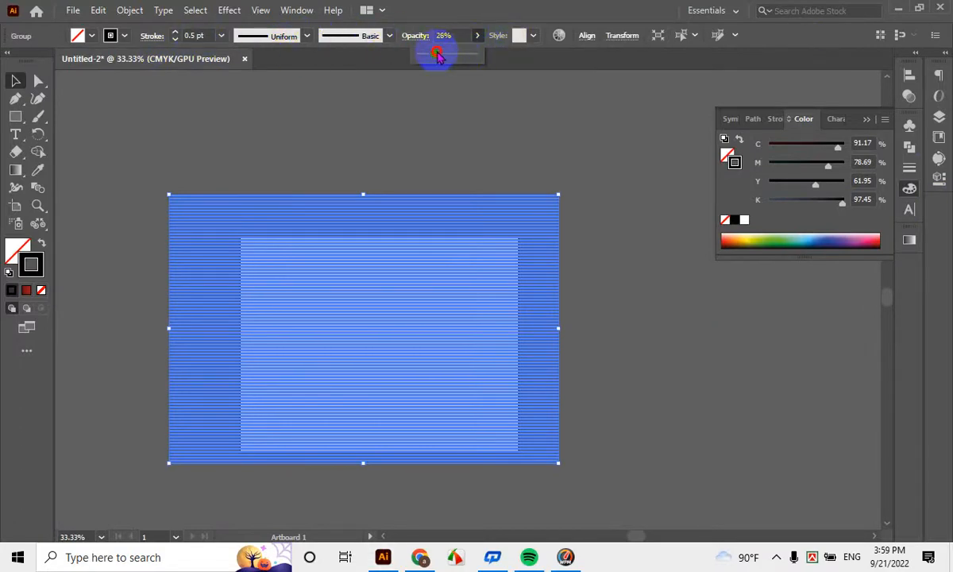
drag(430, 56, 434, 56)
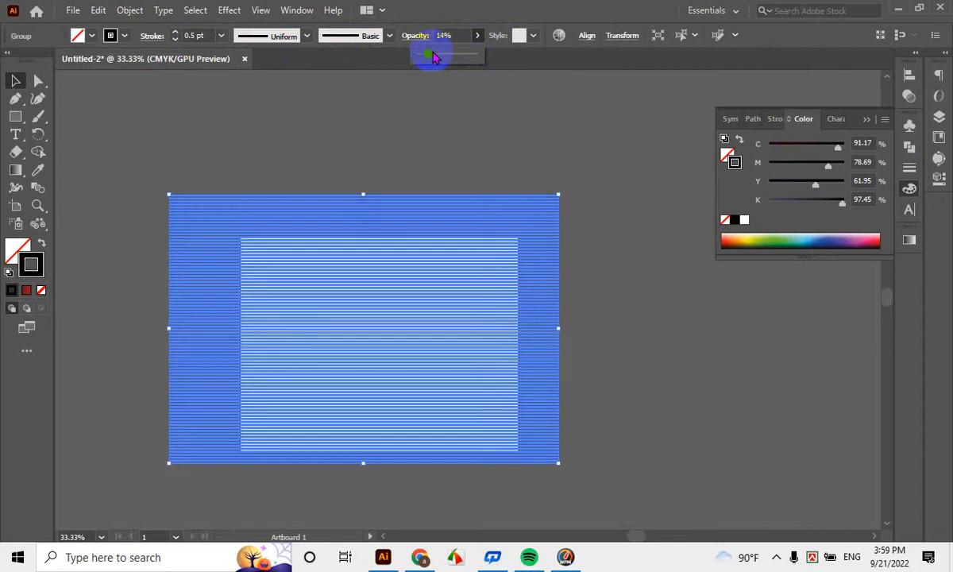
click(456, 35)
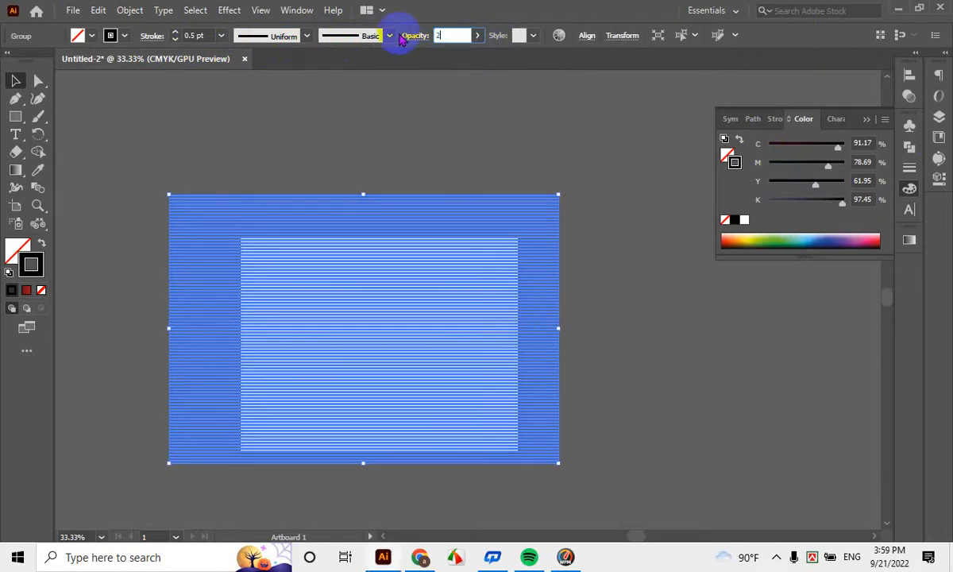
key(Return)
click(604, 340)
Examine the faded line pattern on the white background, both close up and across the whole artboard
scroll(301, 367, down, 1)
scroll(300, 366, up, 4)
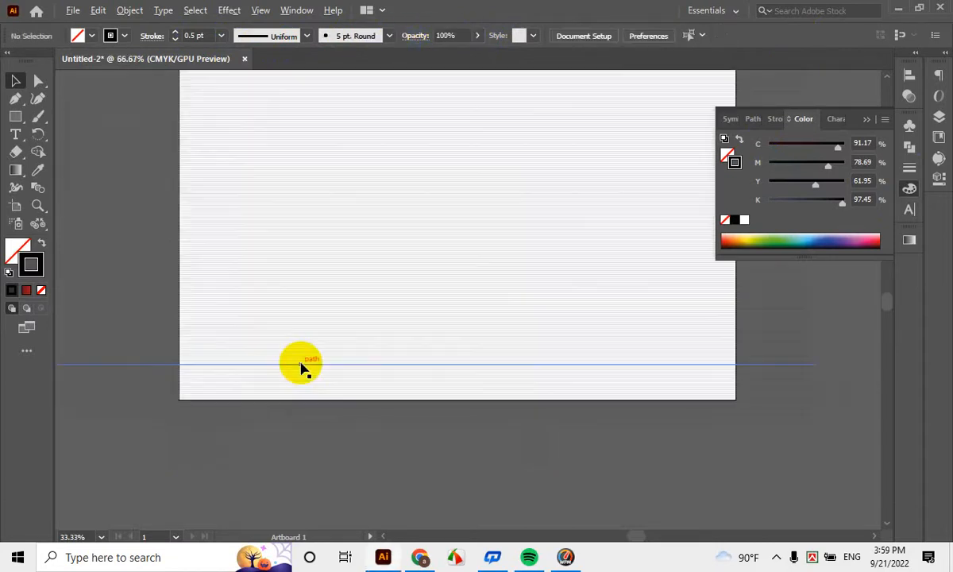
scroll(743, 458, up, 3)
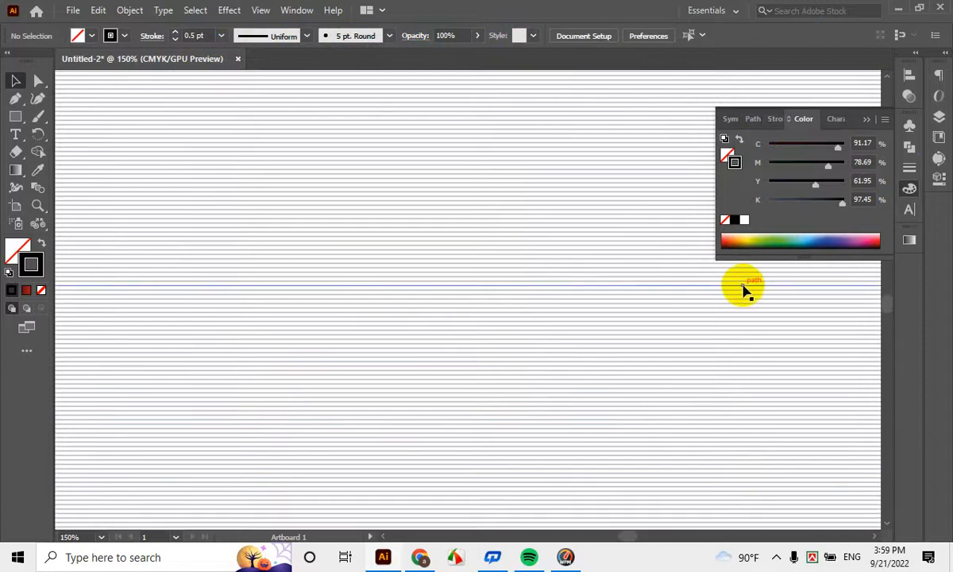
scroll(743, 285, down, 4)
scroll(744, 291, up, 1)
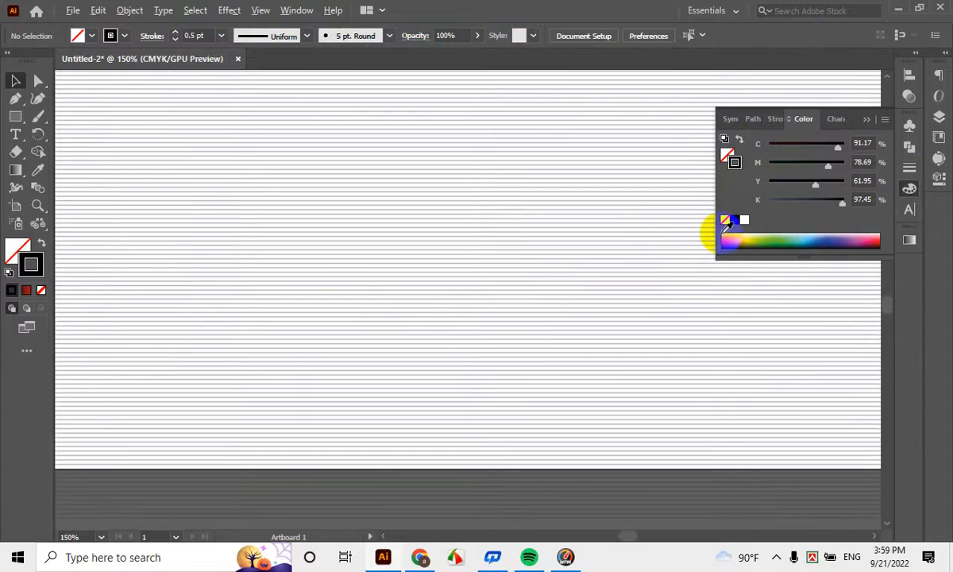
scroll(521, 315, up, 7)
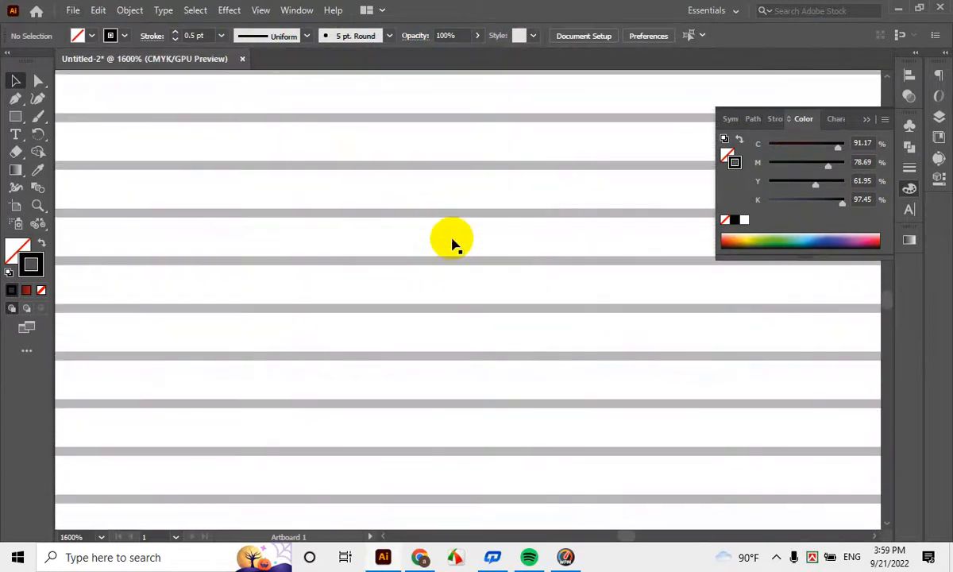
scroll(451, 243, down, 10)
scroll(453, 240, up, 4)
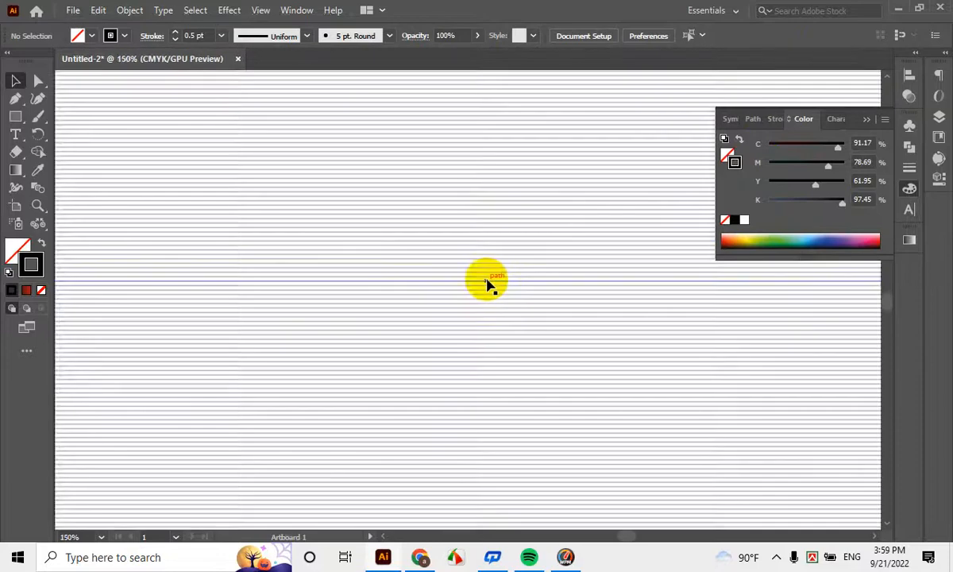
scroll(487, 284, down, 6)
scroll(355, 300, up, 3)
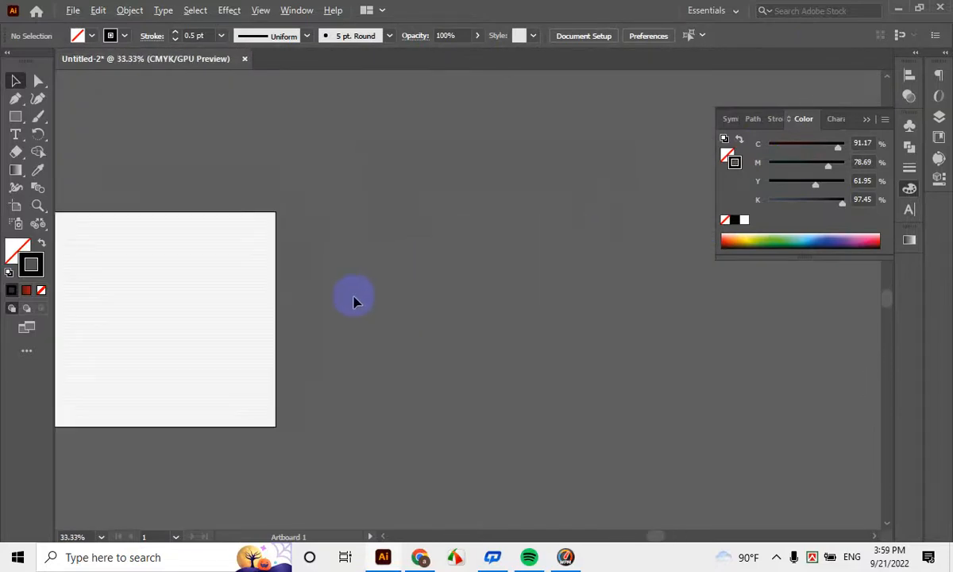
Duplicate the faded line group onto the empty canvas to the right of the artboard
drag(202, 213, 628, 254)
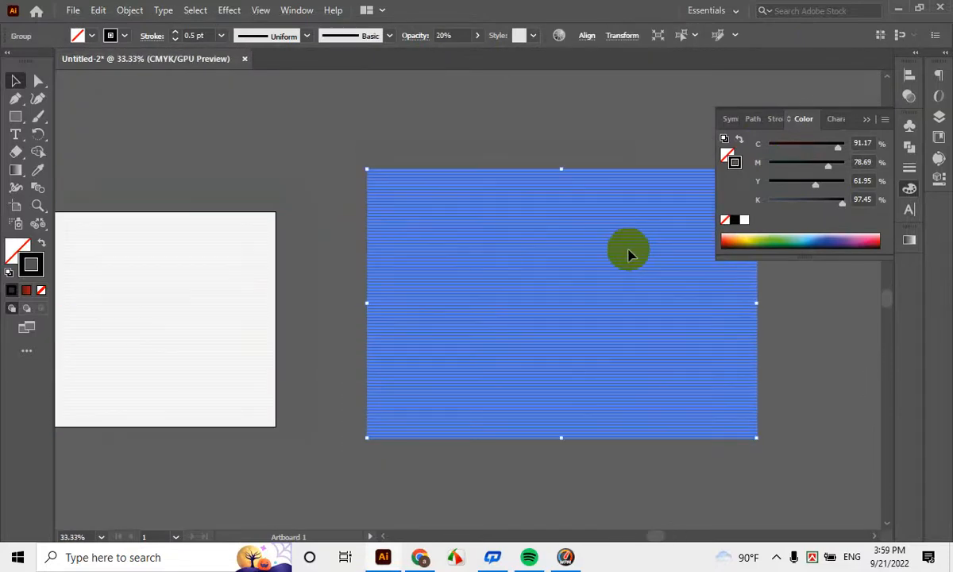
drag(584, 320, 401, 267)
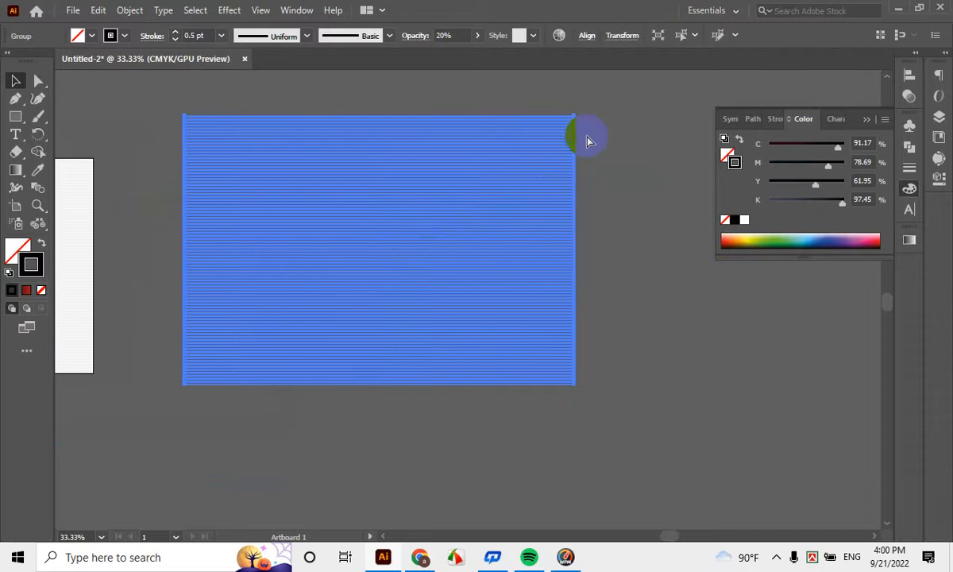
Build a grid by rotating a copy of the horizontal line group 90° over the original, widening it and grouping both sets
drag(578, 127, 473, 435)
drag(515, 253, 551, 253)
drag(647, 199, 325, 318)
right_click(354, 190)
click(410, 298)
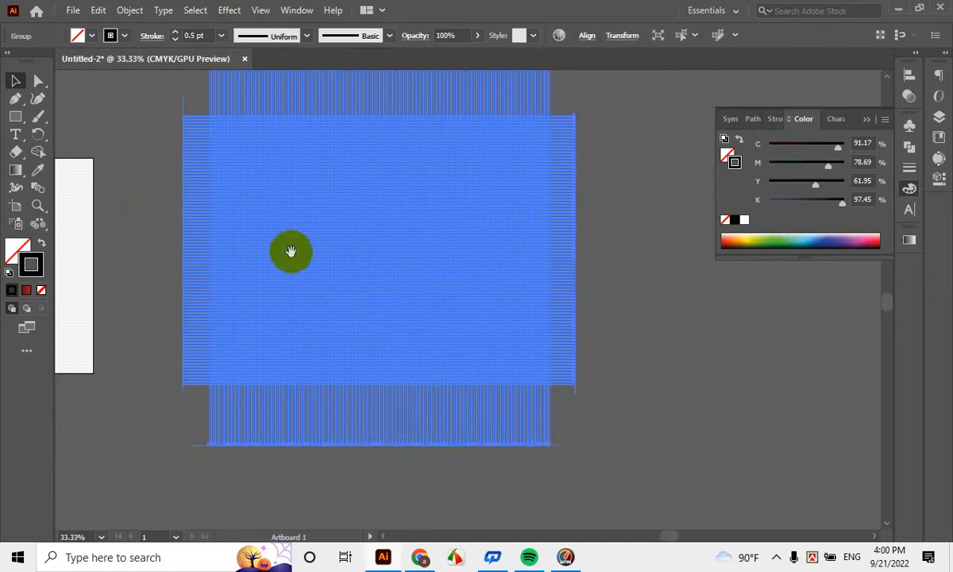
Move the horizontal line pattern off the artboard into the empty area above and to the left of it
drag(256, 264, 502, 234)
scroll(502, 234, down, 2)
drag(449, 296, 548, 355)
click(549, 350)
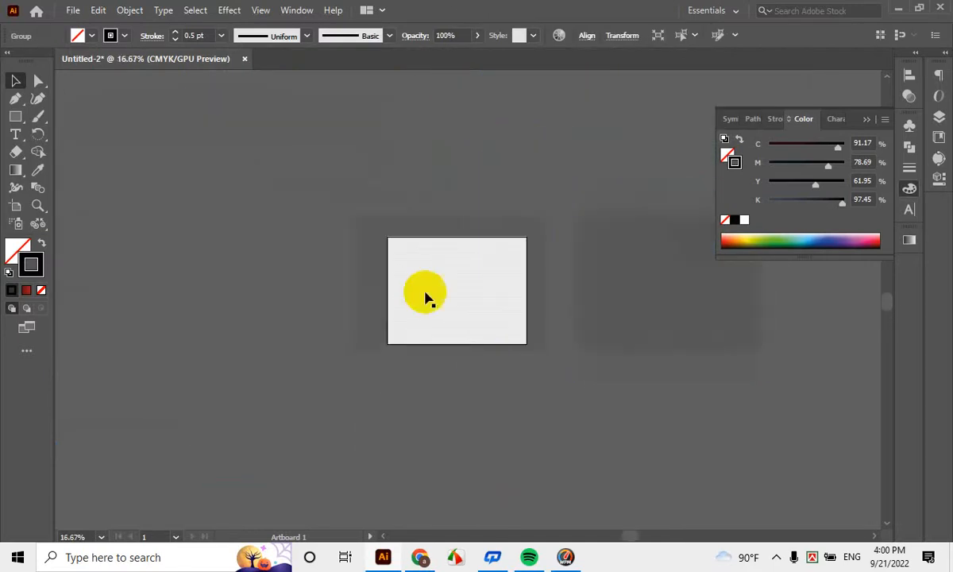
drag(467, 279, 202, 167)
key(ctrl+z)
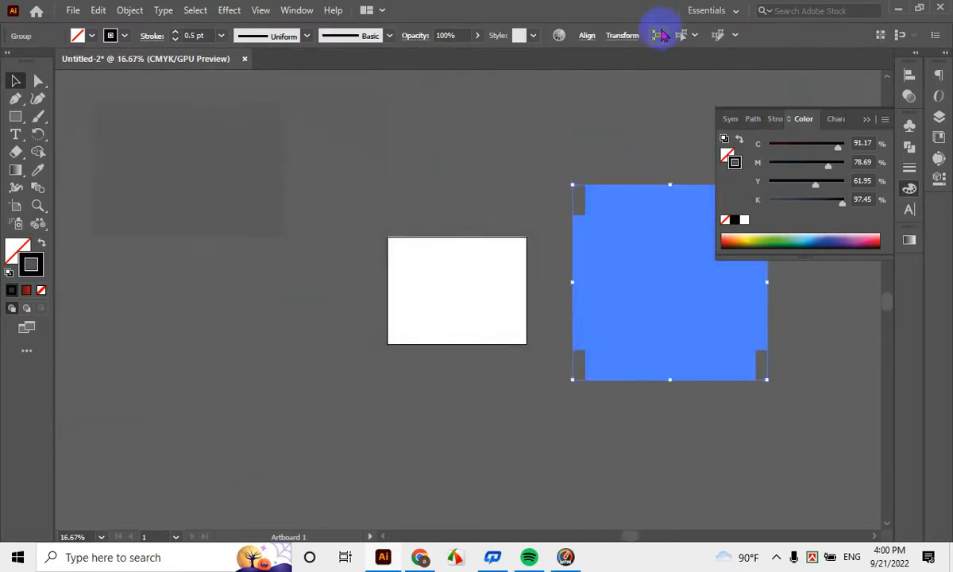
Center the grid group horizontally and vertically on the artboard
click(586, 36)
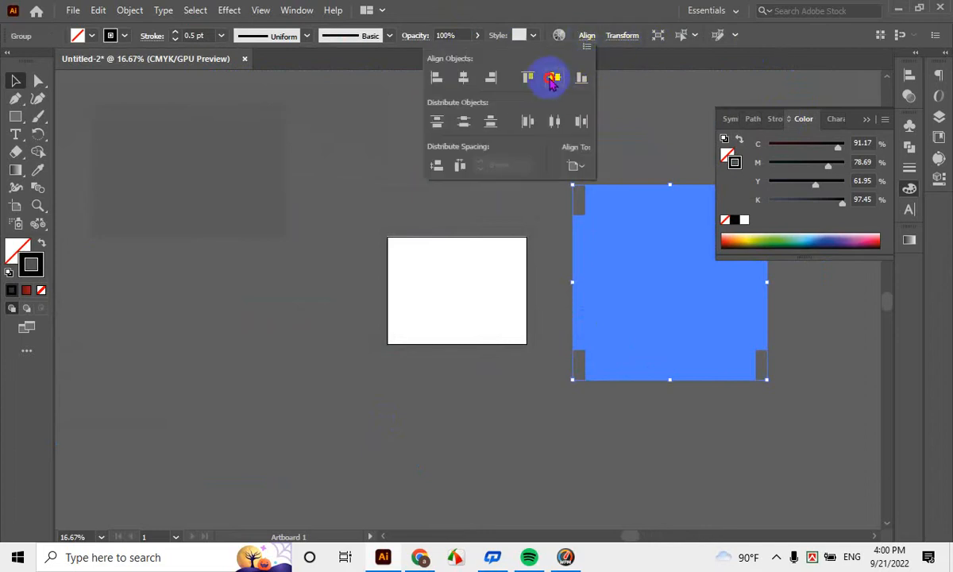
click(553, 77)
click(464, 78)
click(627, 254)
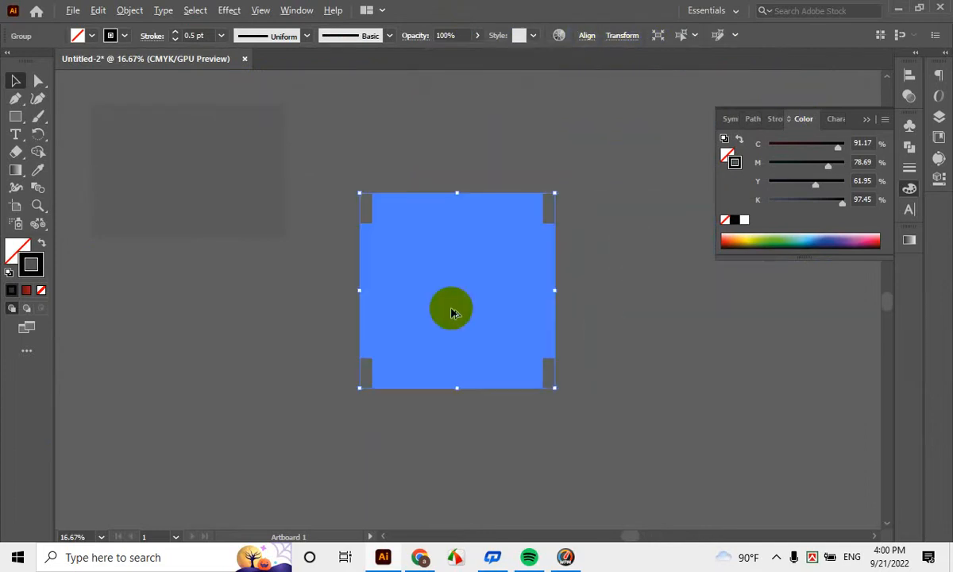
click(630, 313)
scroll(434, 325, up, 7)
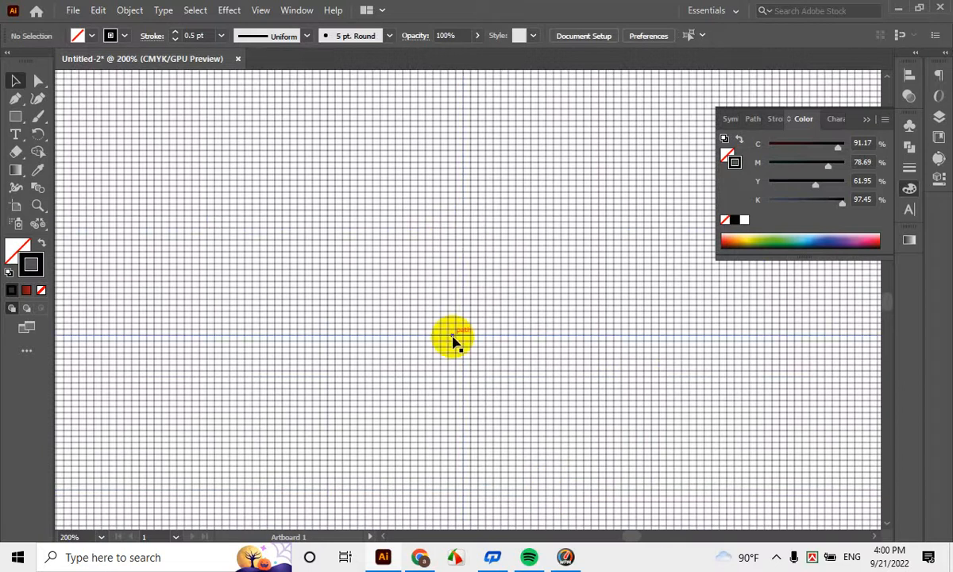
scroll(477, 274, down, 7)
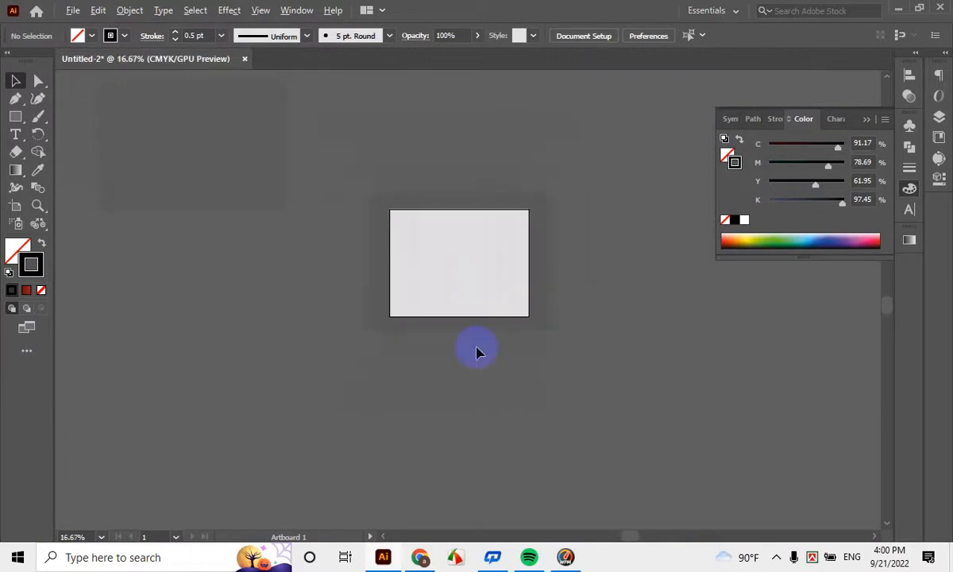
Move the grid off the artboard to the empty area on its left and bring the horizontal line pattern back over the artboard
drag(477, 275, 213, 358)
click(316, 251)
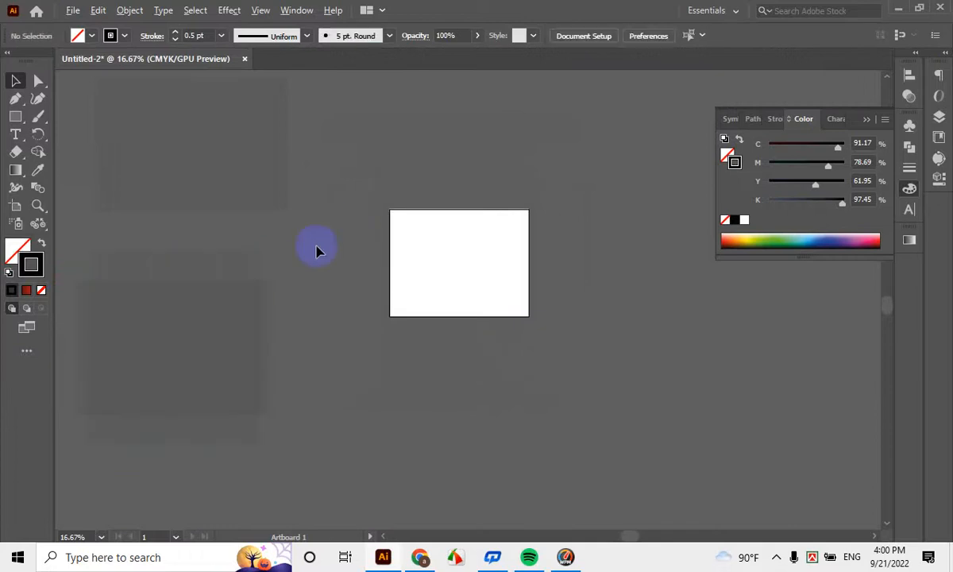
drag(250, 190, 510, 299)
click(549, 420)
Examine the horizontal line pattern on the artboard up close, checking how the lines look and how far the group extends
scroll(478, 227, up, 6)
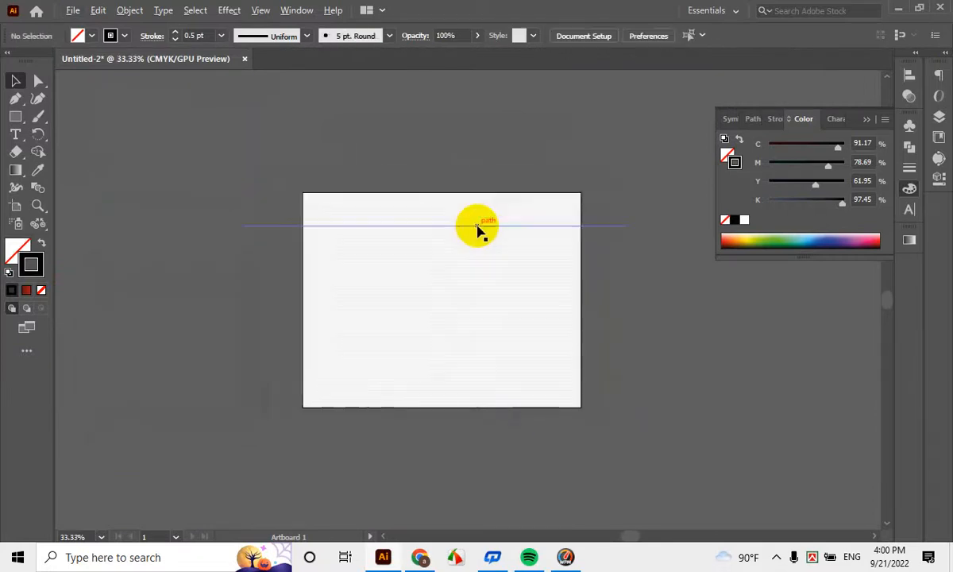
scroll(268, 258, up, 1)
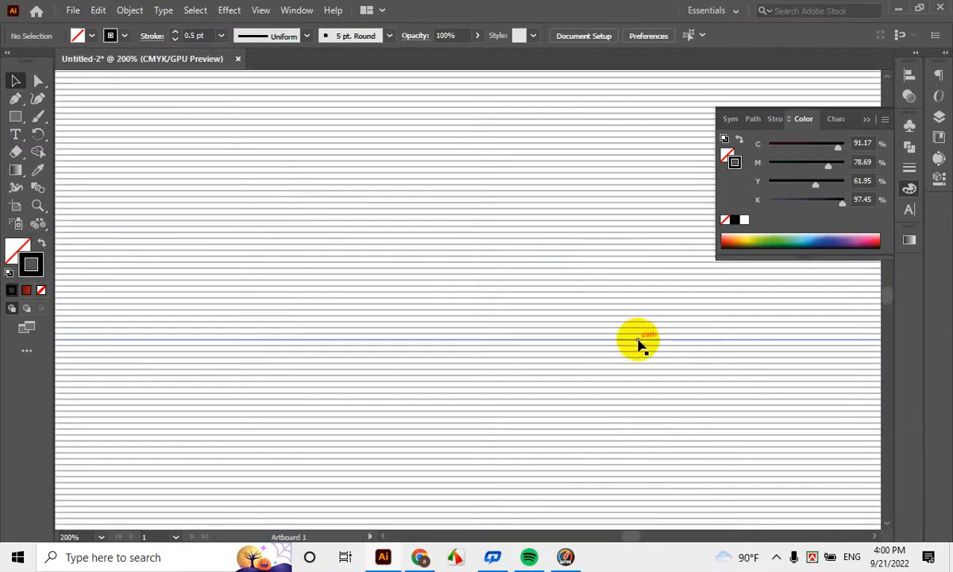
scroll(477, 336, down, 3)
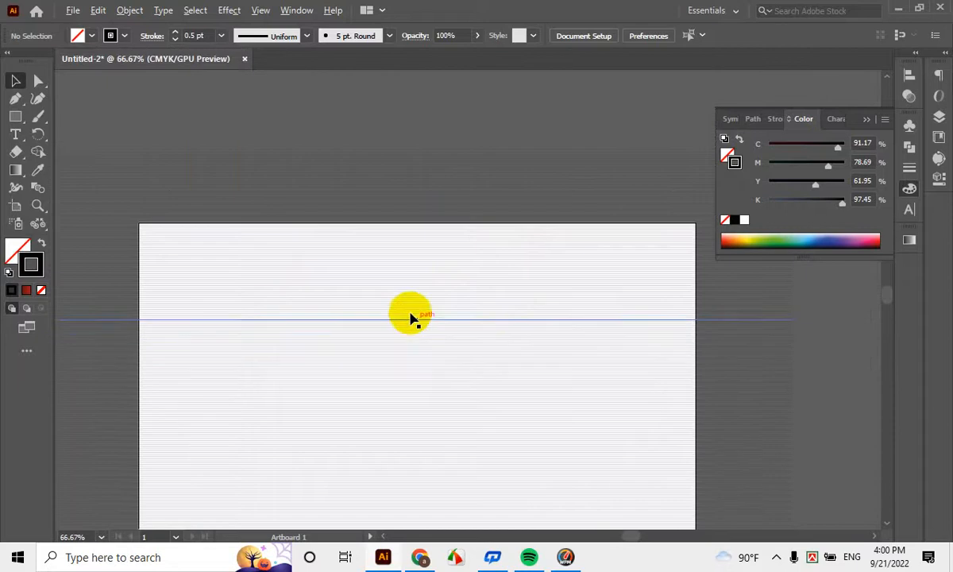
scroll(408, 315, up, 3)
scroll(428, 248, down, 3)
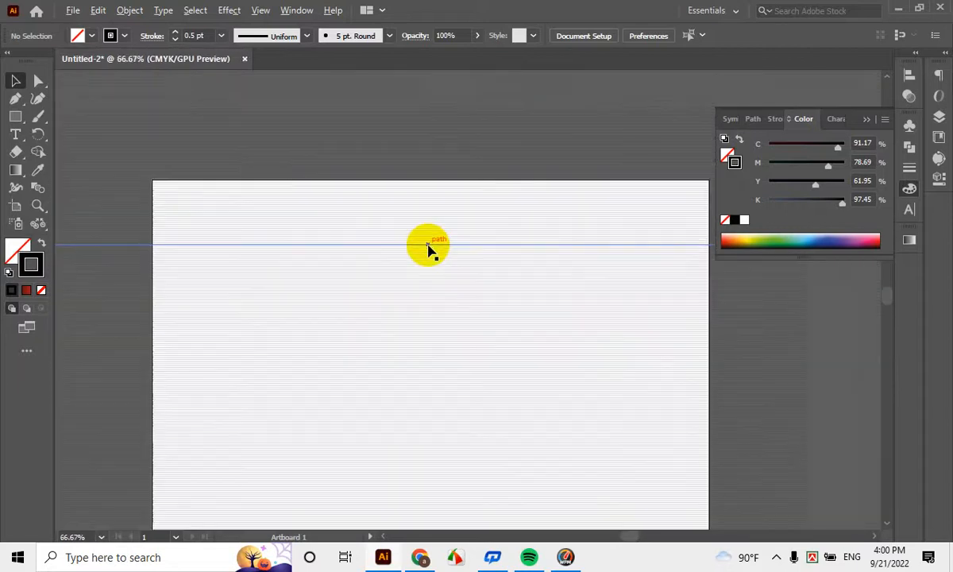
click(427, 249)
scroll(526, 432, up, 3)
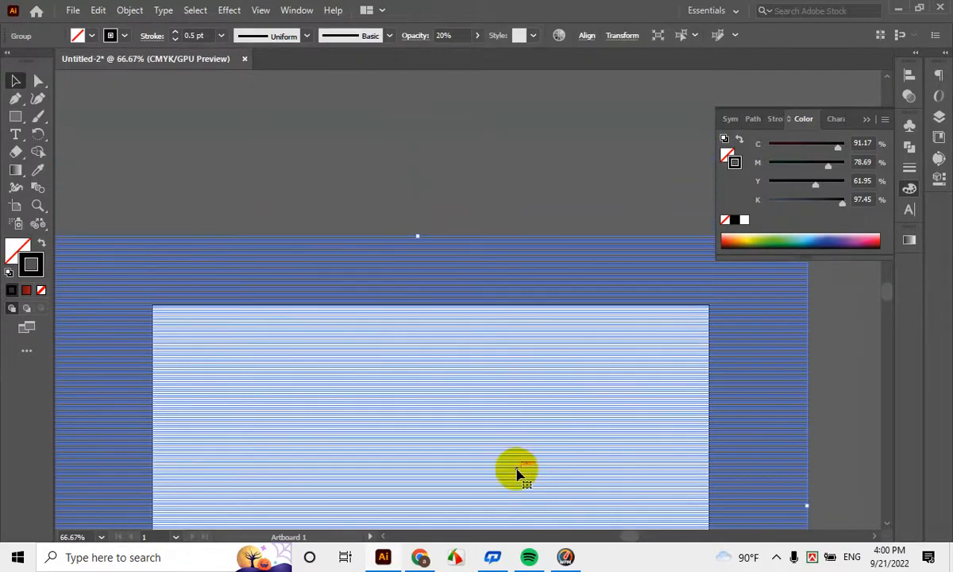
scroll(355, 364, up, 2)
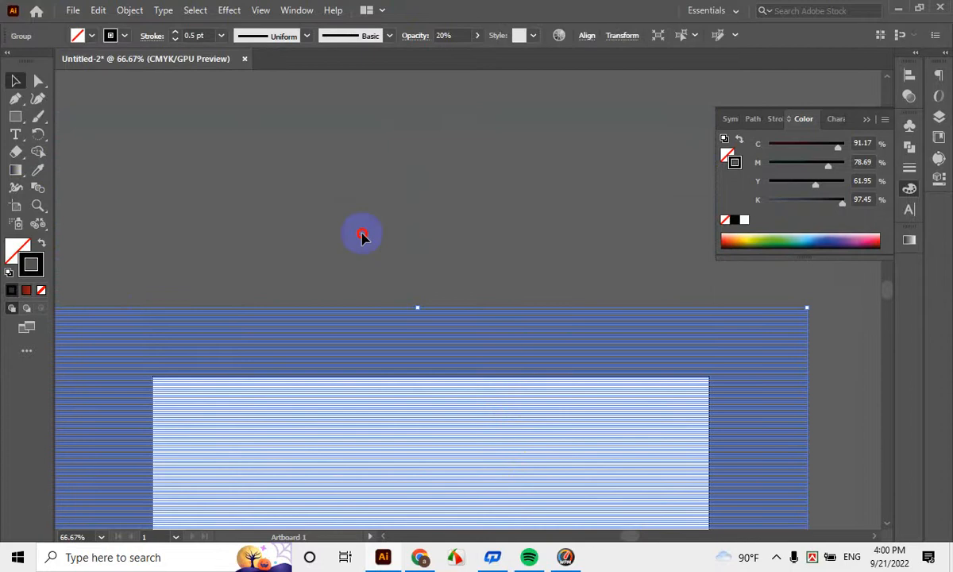
click(361, 236)
Draw an open wavy path with three crests and three troughs above the artboard using the Pen tool
click(16, 98)
click(274, 210)
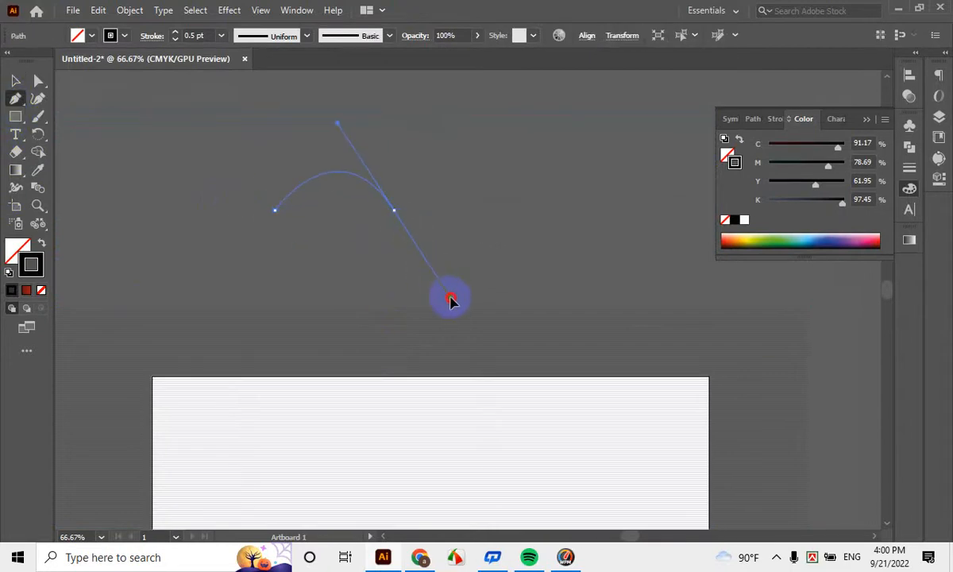
drag(459, 304, 472, 287)
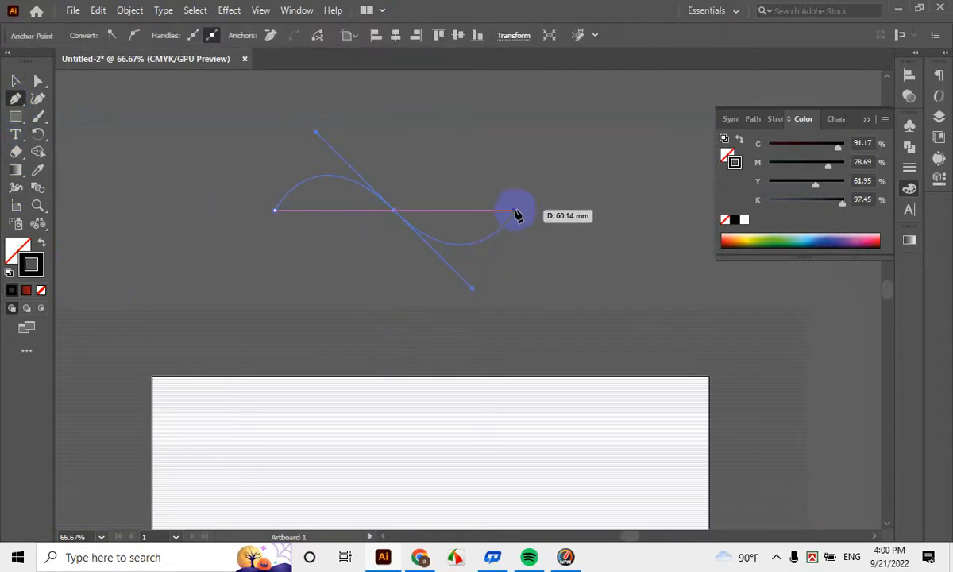
click(510, 212)
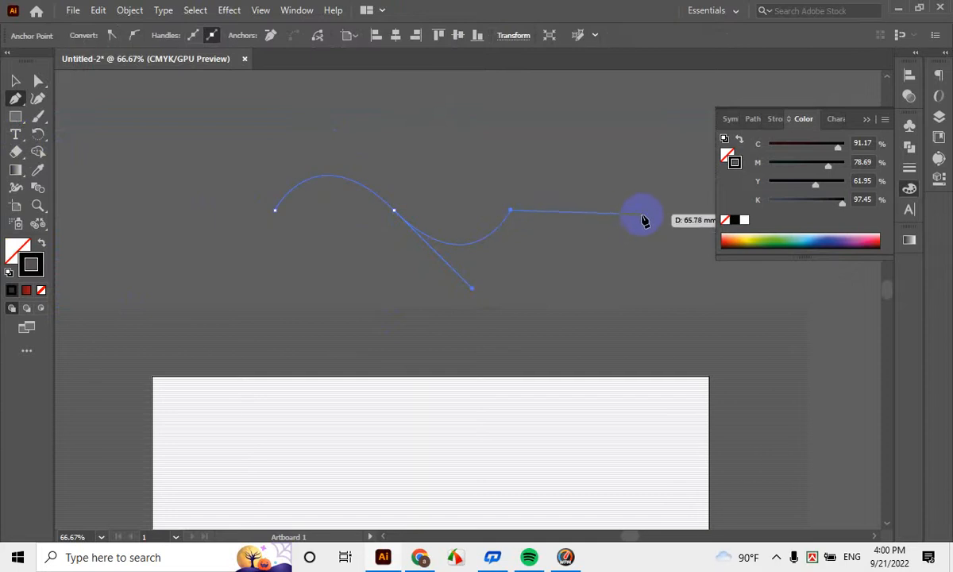
drag(642, 211, 731, 299)
drag(653, 277, 245, 326)
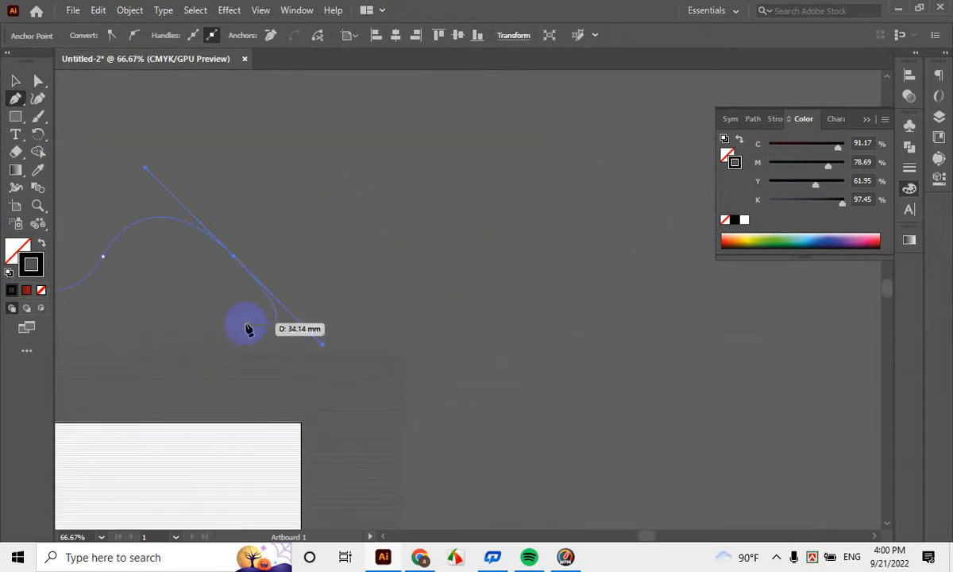
click(386, 258)
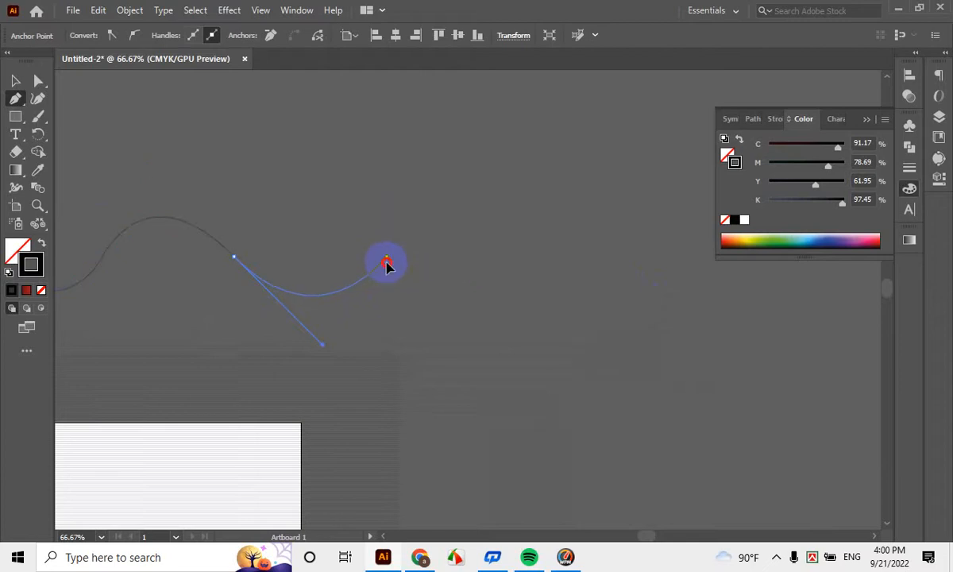
drag(525, 258, 548, 316)
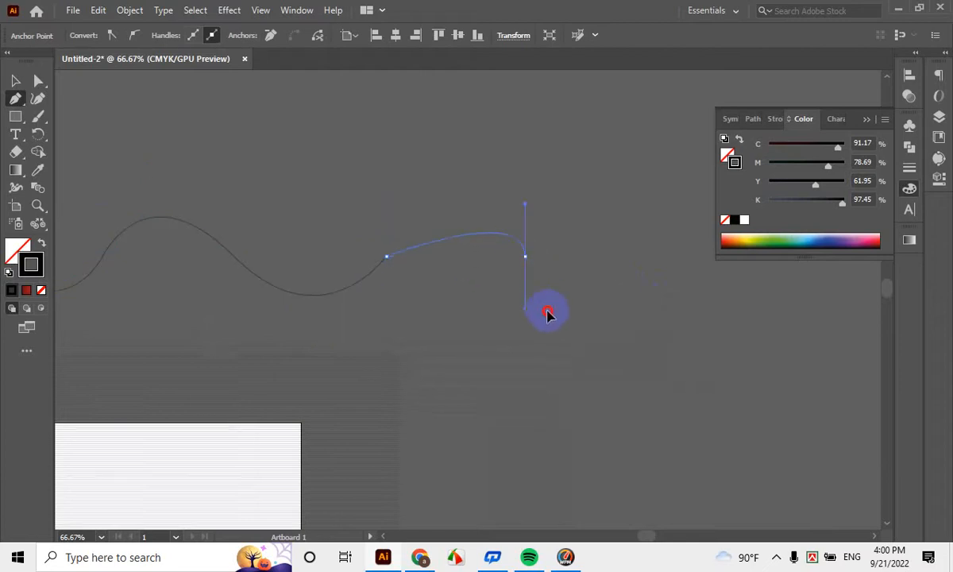
drag(578, 375, 579, 375)
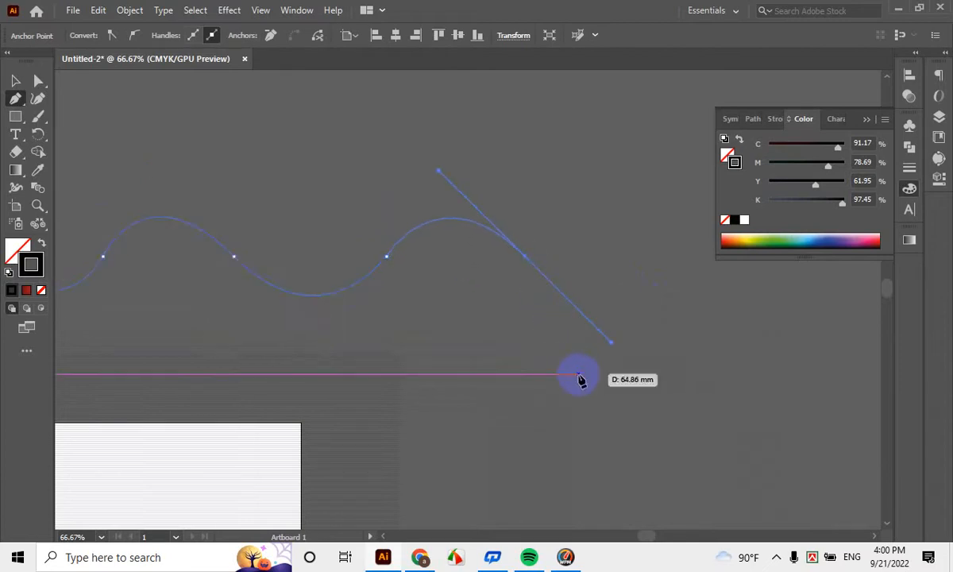
click(677, 263)
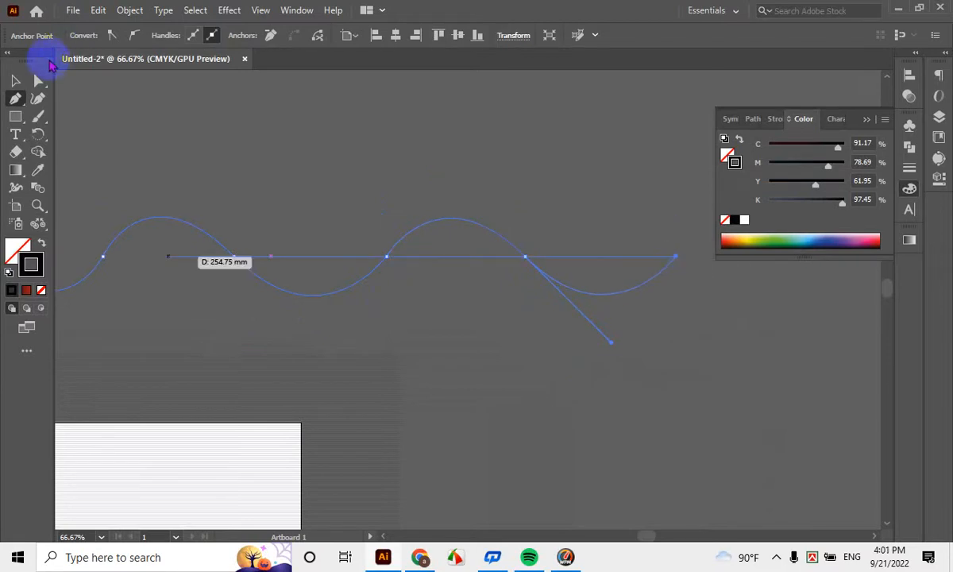
click(15, 81)
click(302, 223)
Delete the hand-drawn wavy path
scroll(300, 278, down, 2)
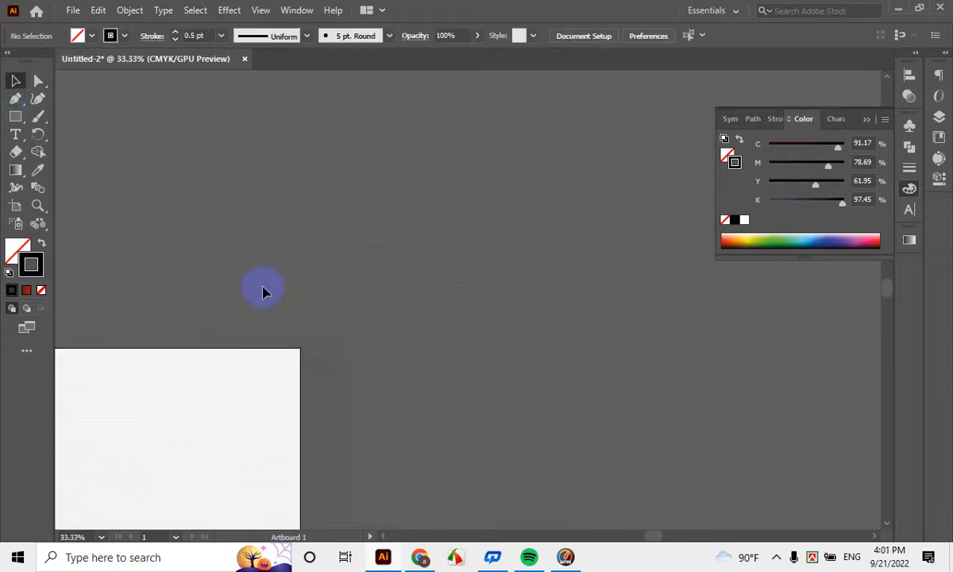
drag(271, 277, 341, 207)
click(345, 249)
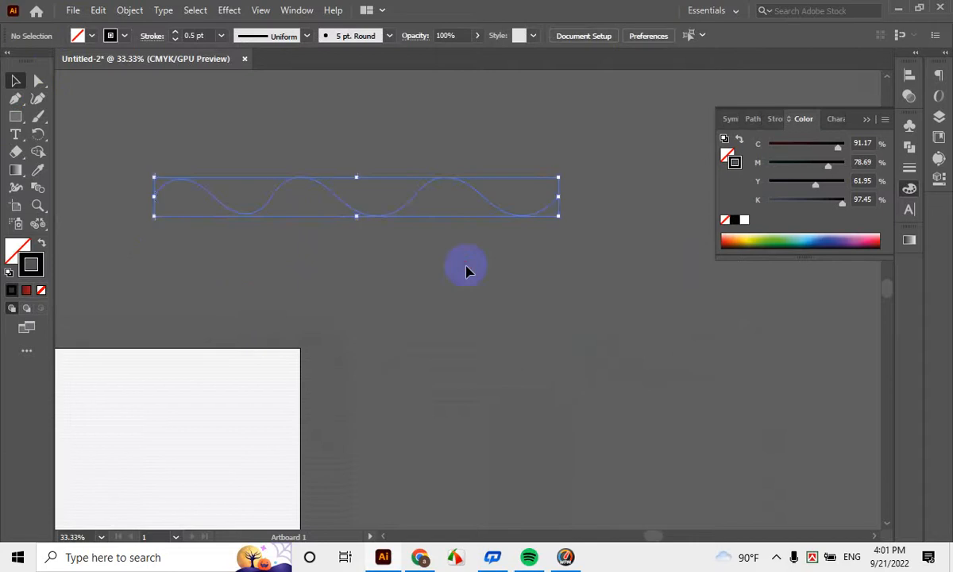
key(Delete)
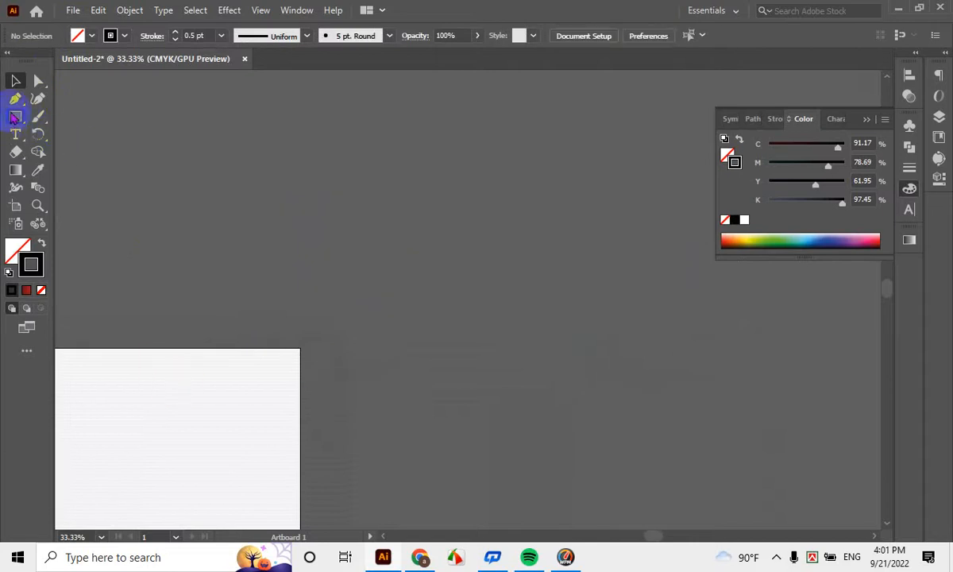
Draw a long straight horizontal line in the empty area above and to the right of the artboard with the Pen tool
click(15, 100)
scroll(188, 230, up, 1)
scroll(234, 279, down, 2)
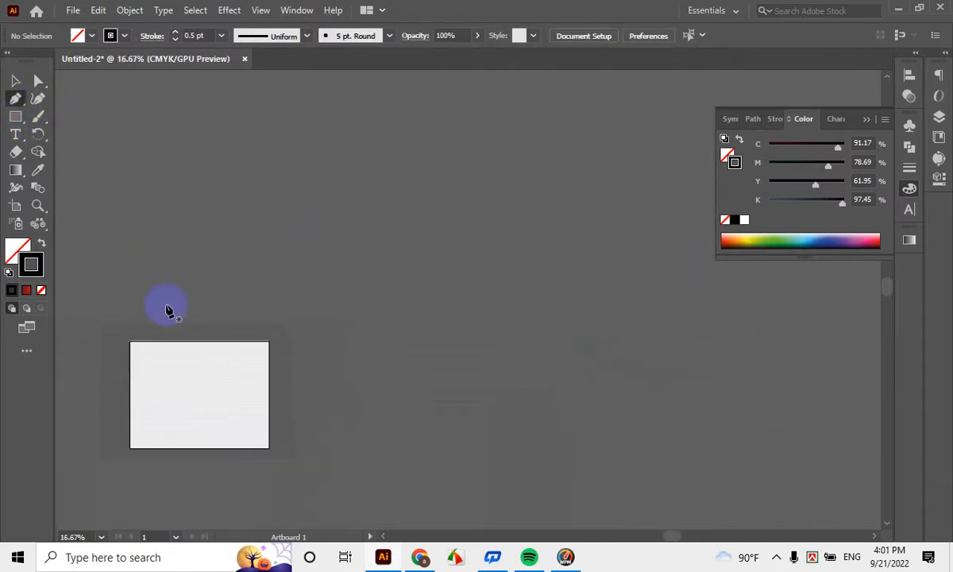
click(355, 229)
shift+click(644, 247)
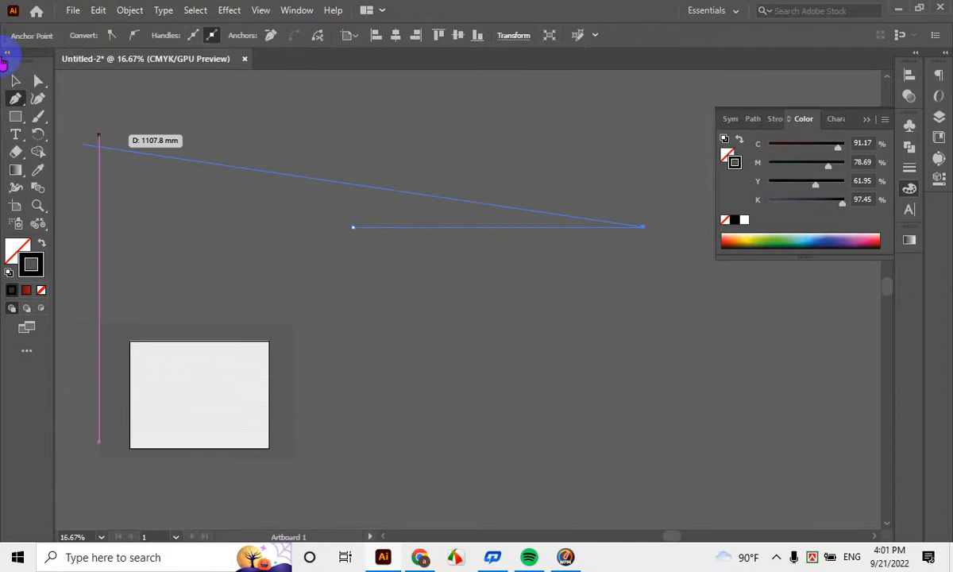
click(16, 80)
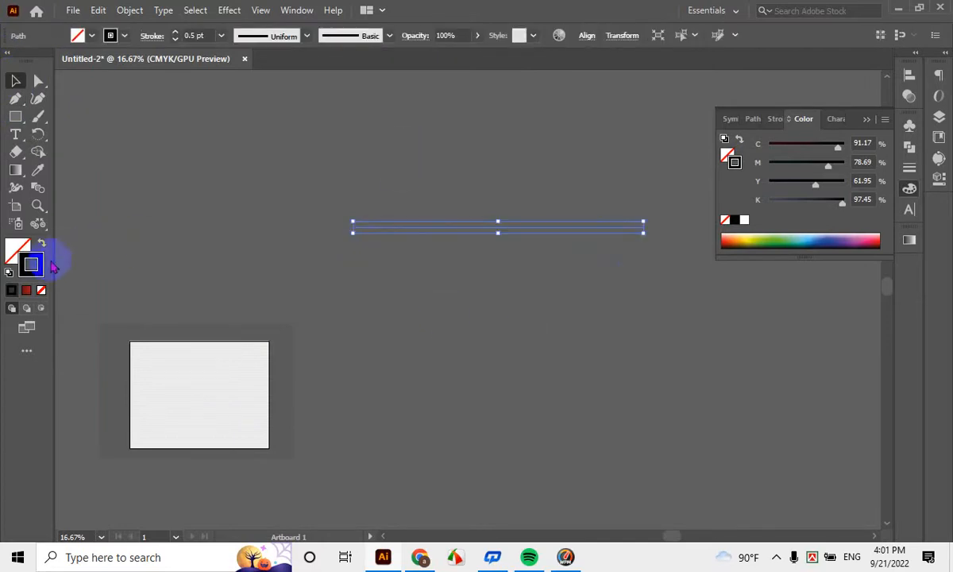
click(415, 196)
Select the long straight line and open the Zig Zag effect for it, keeping the line in view beside the dialog
scroll(573, 256, up, 3)
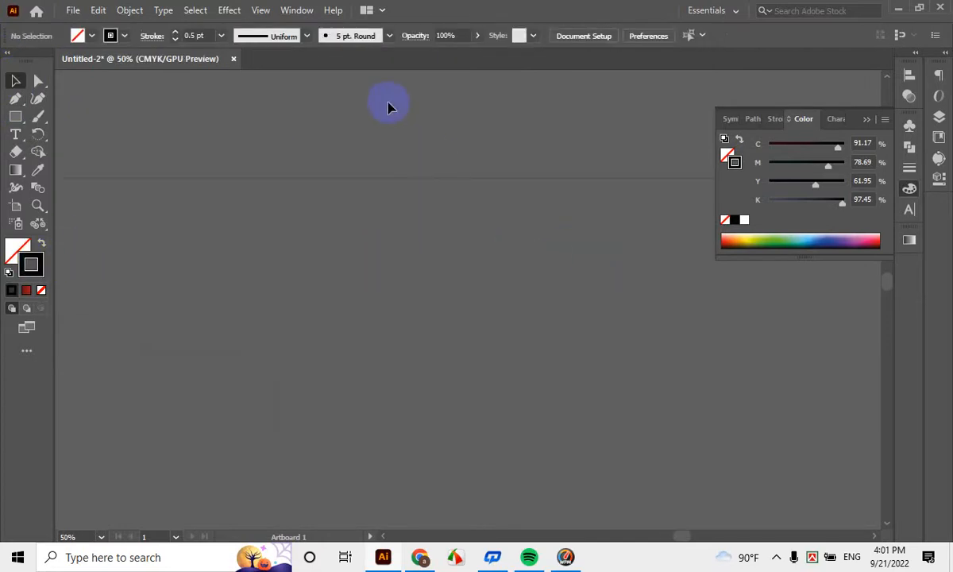
drag(387, 107, 460, 274)
scroll(518, 191, up, 1)
scroll(490, 244, up, 1)
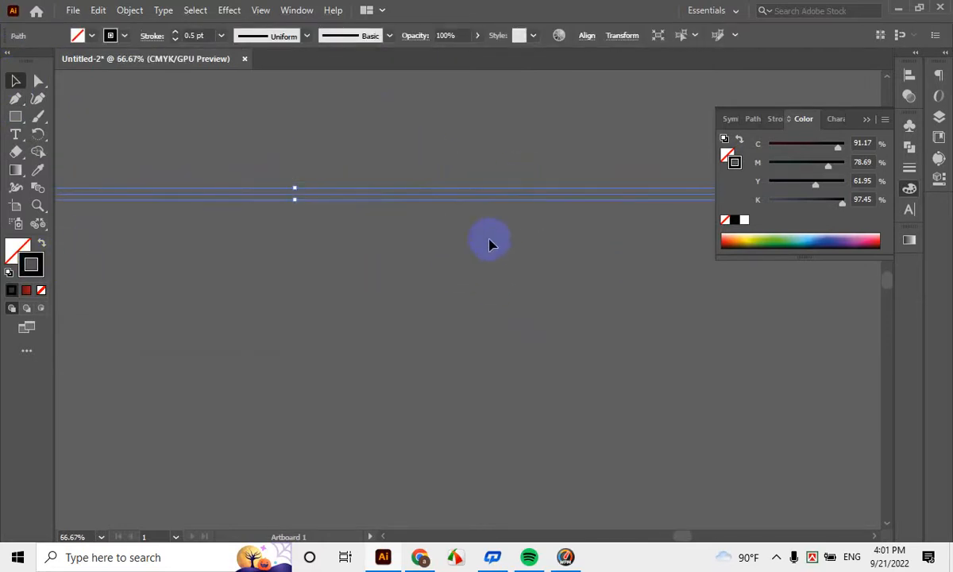
click(368, 253)
drag(441, 114, 530, 259)
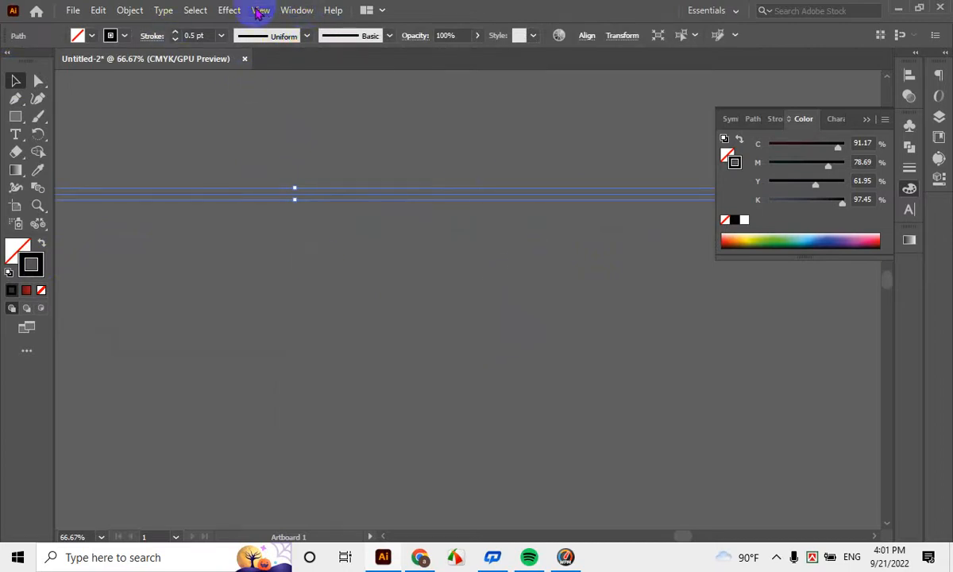
click(229, 13)
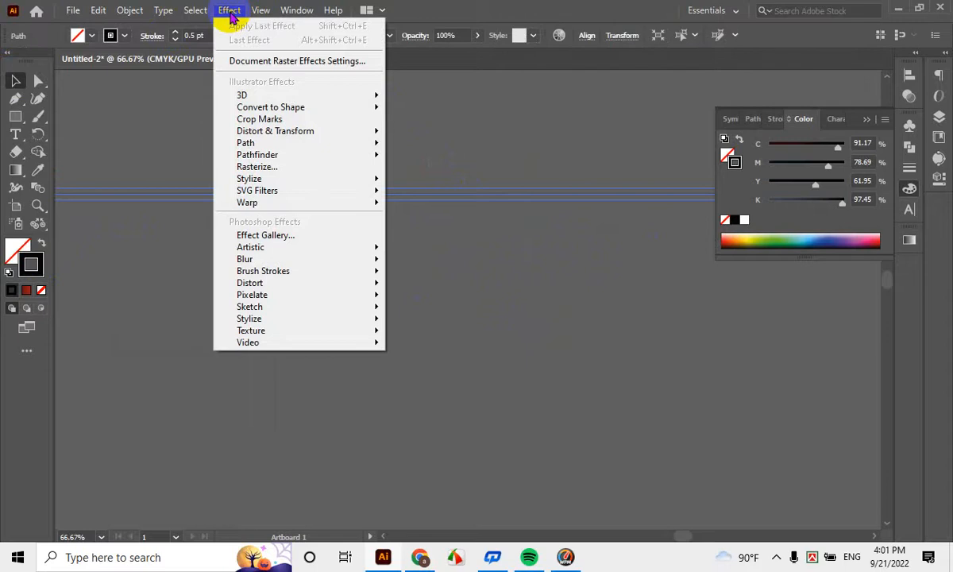
mouse_move(326, 131)
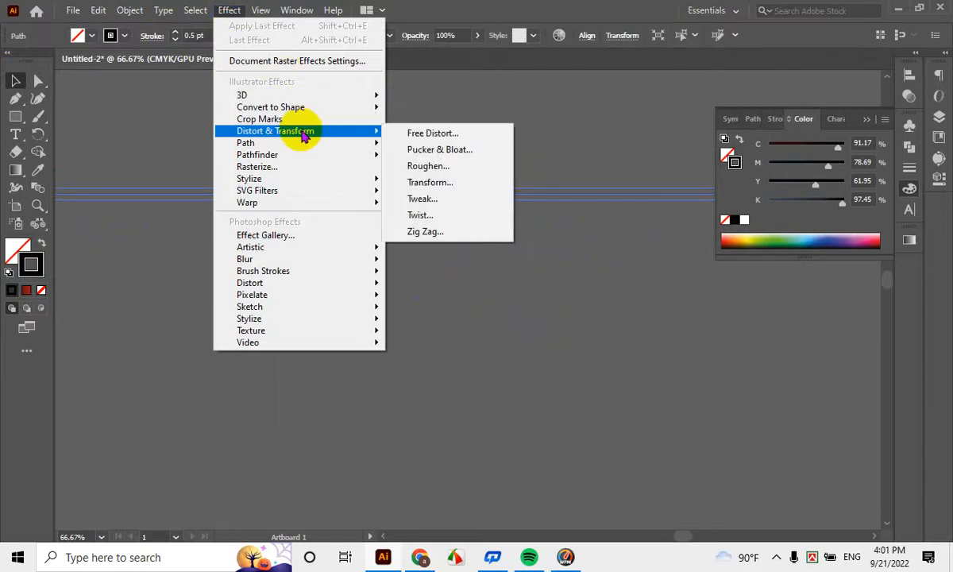
click(447, 235)
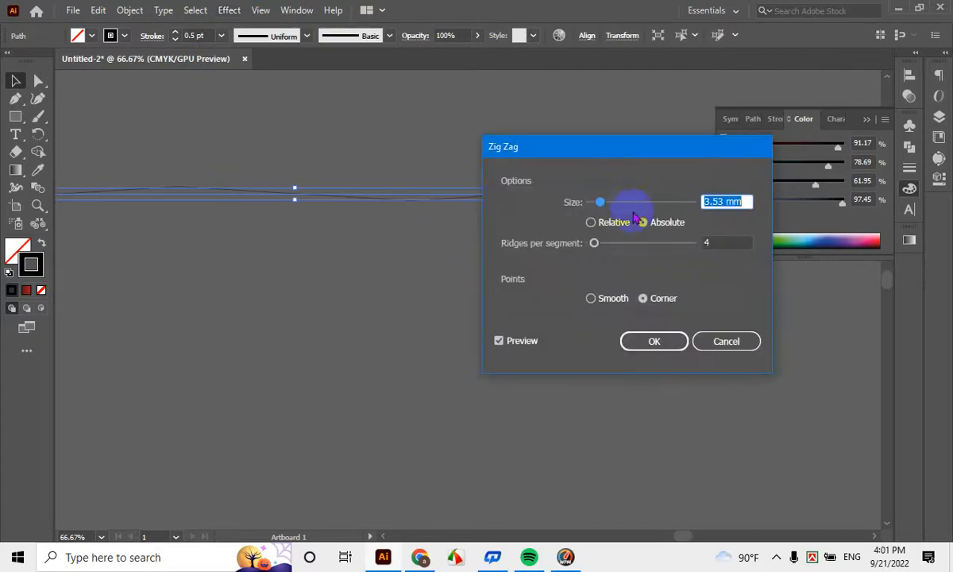
drag(566, 154, 639, 144)
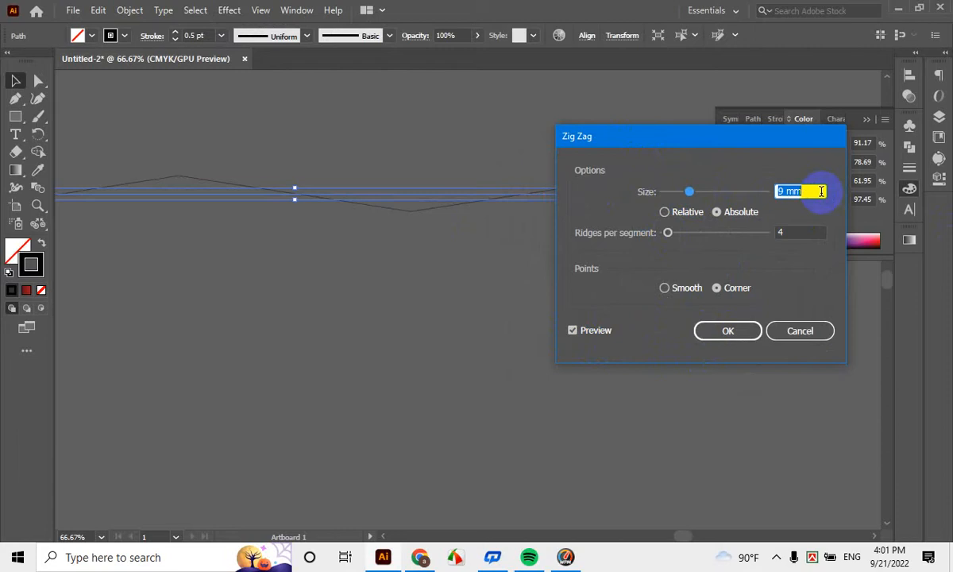
Set the zig zag size to 20 mm
key(Up)
key(Up)
key(Up)
key(Up)
key(Up)
key(Up)
key(Up)
key(Up)
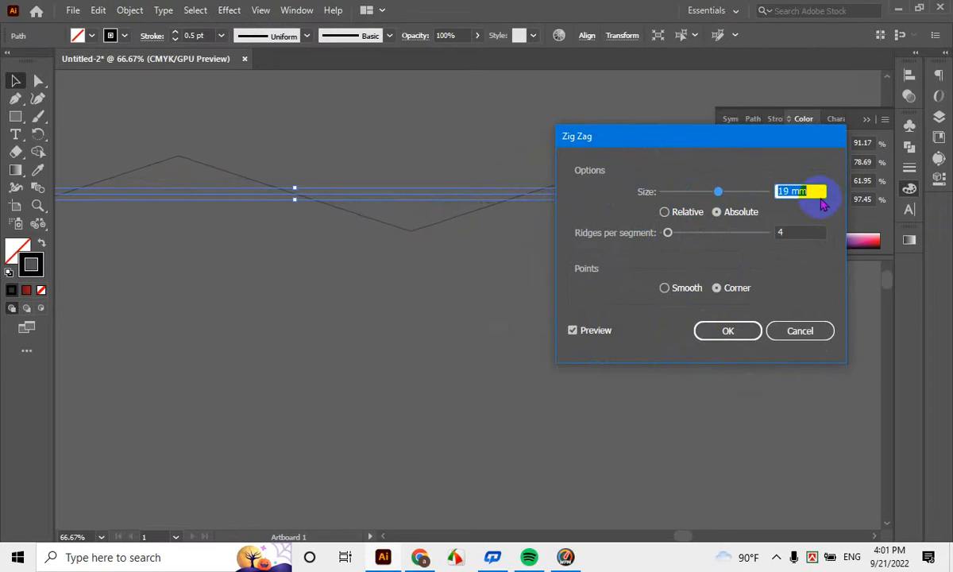
key(Down)
key(Down)
key(Down)
key(Down)
key(Down)
key(Down)
key(Down)
key(Down)
key(Down)
key(Down)
key(Down)
key(Down)
key(Down)
key(Down)
key(Down)
key(Down)
key(Down)
key(Down)
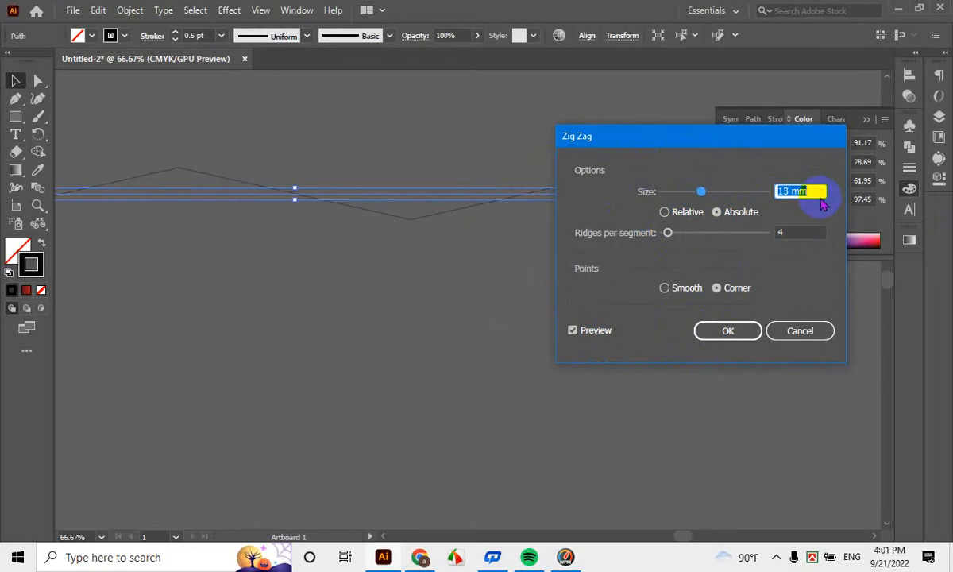
key(Up)
key(Up)
key(Up)
key(Up)
key(Up)
key(Up)
key(Up)
key(Up)
key(Up)
key(Up)
key(Up)
key(Up)
key(Up)
key(Up)
key(Up)
key(Up)
key(Up)
key(Up)
key(Up)
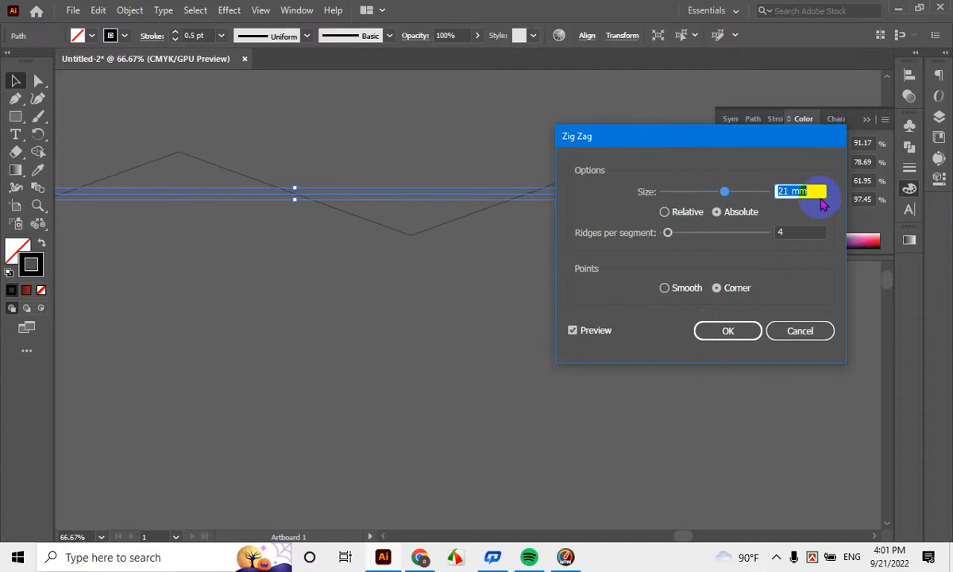
key(Down)
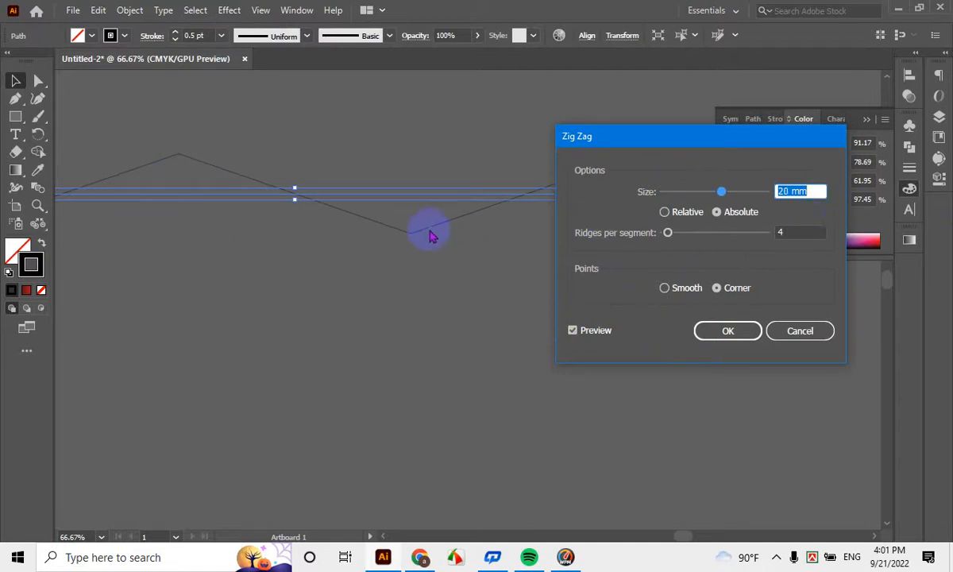
Set the zig zag's ridges per segment to 34
click(811, 234)
key(Up)
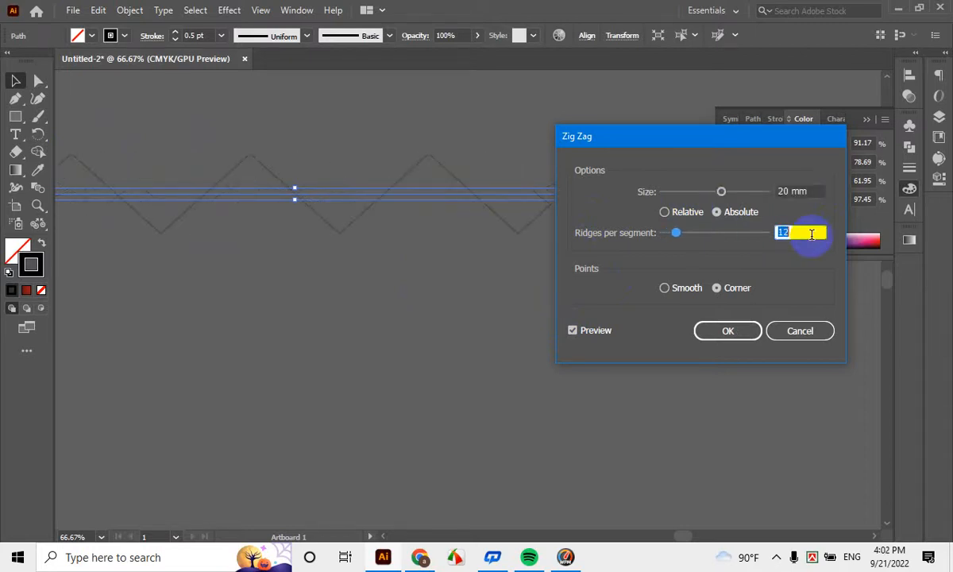
key(Up)
key(Up)
key(Up)
key(Up)
key(Up)
key(Up)
key(Up)
key(Up)
key(Up)
key(Up)
key(Up)
key(Up)
key(Up)
key(Up)
key(Up)
key(Up)
key(Up)
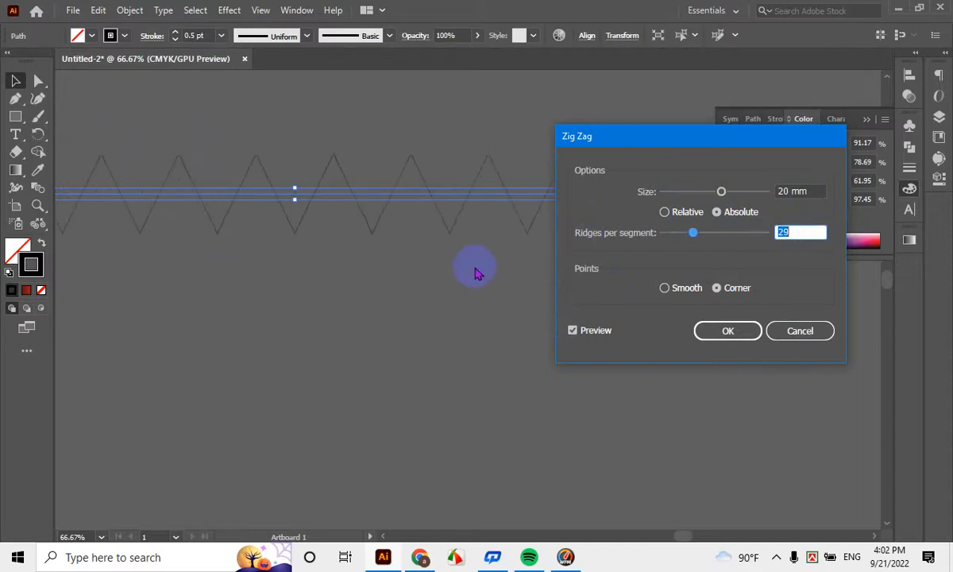
key(Up)
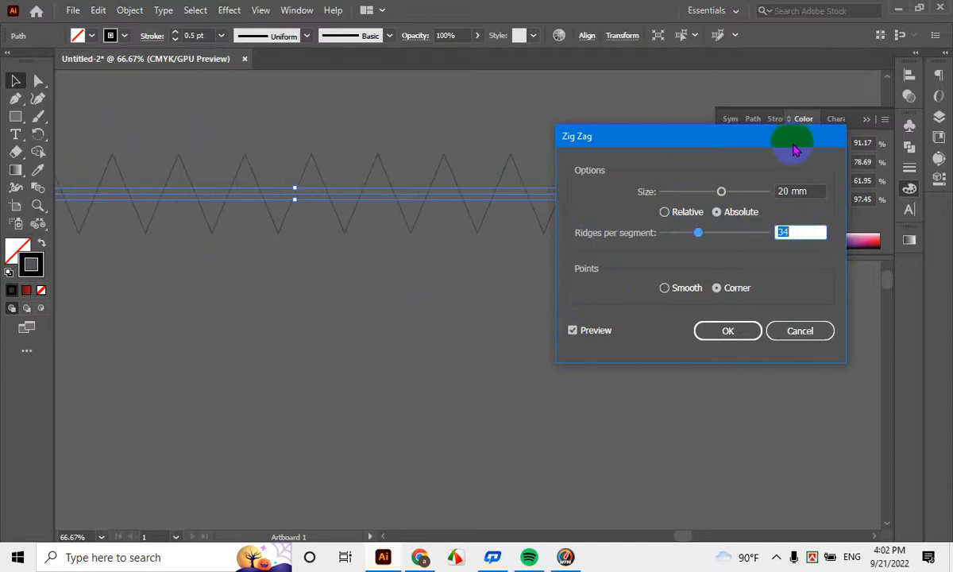
Set the zig zag size to 10 mm and apply the effect with absolute size and corner points
click(816, 192)
key(Down)
key(Down)
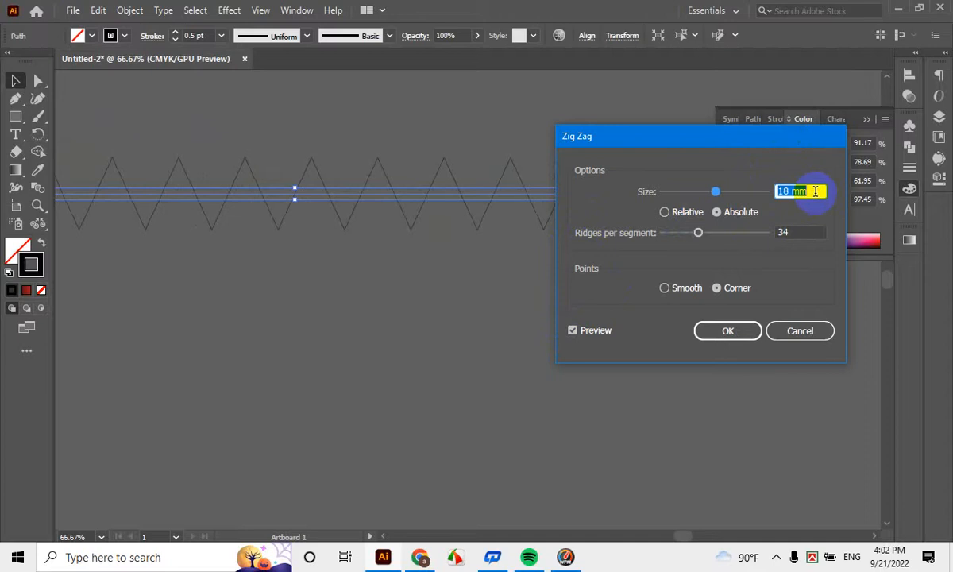
key(Down)
key(Down)
key(Down)
key(Down)
key(Down)
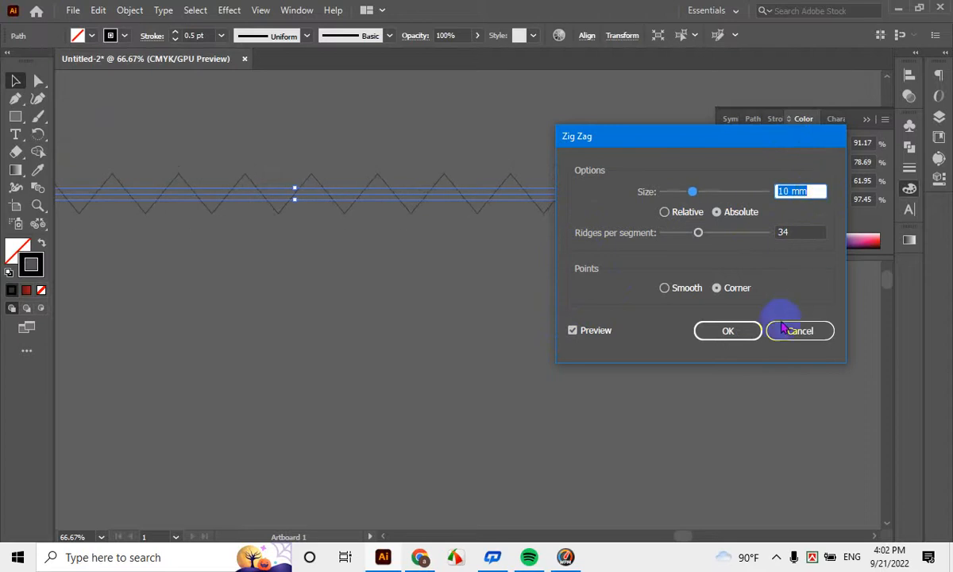
click(738, 329)
Move the zigzag line higher and slightly to the right, leaving empty canvas beneath it
click(316, 278)
scroll(315, 264, down, 3)
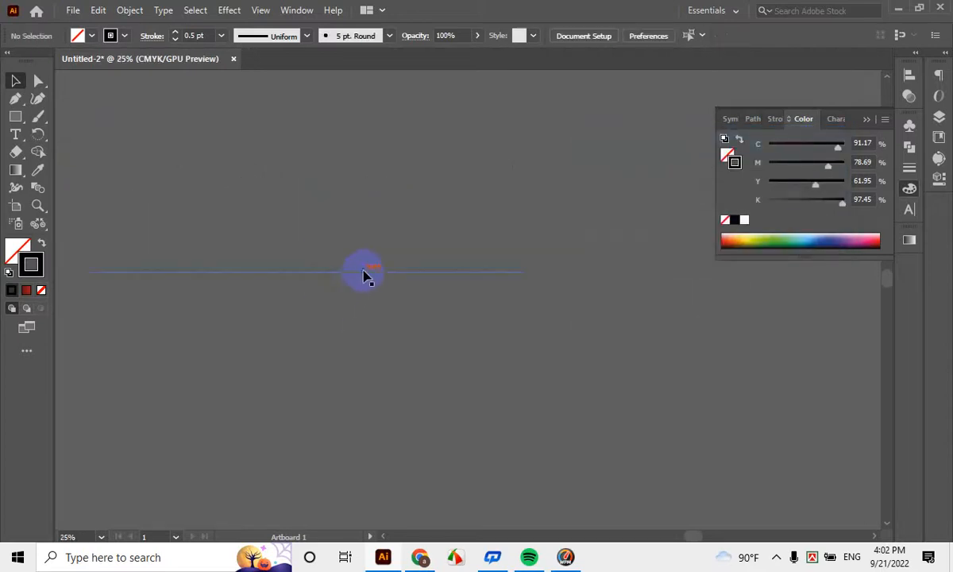
drag(370, 273, 434, 165)
click(394, 249)
scroll(351, 166, up, 2)
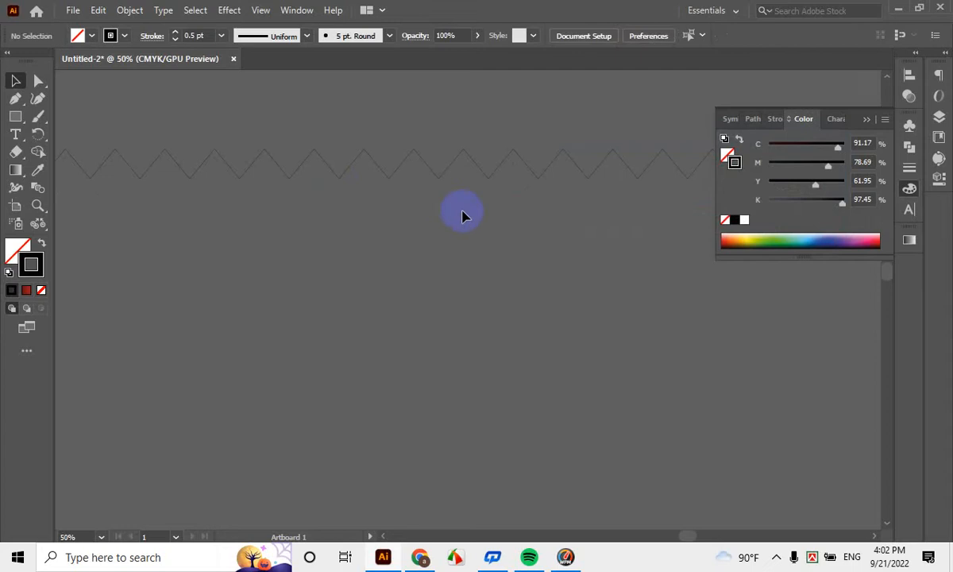
scroll(480, 298, down, 2)
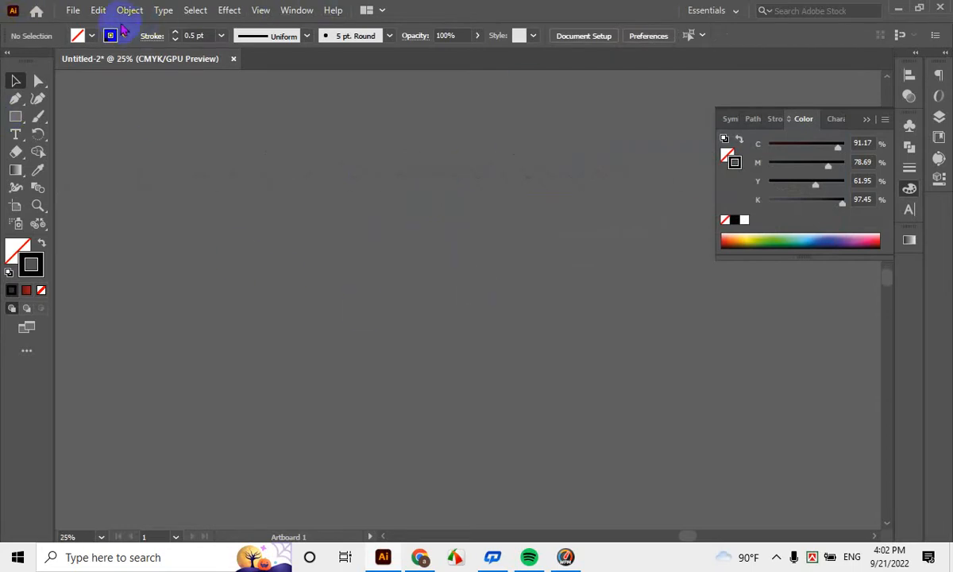
Draw a second long straight horizontal line below the zigzag line with the Pen tool and select it
click(182, 284)
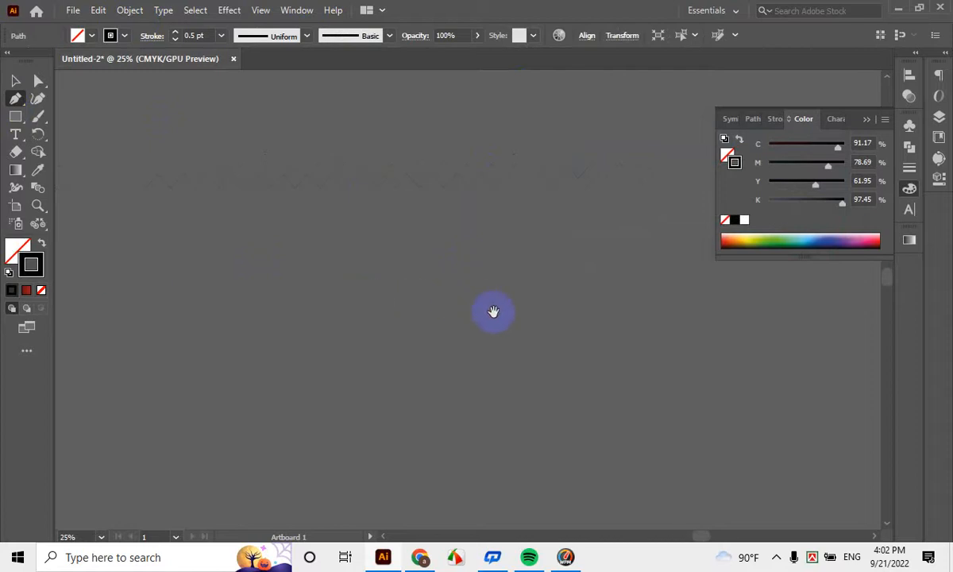
click(582, 295)
click(20, 82)
drag(268, 280, 512, 280)
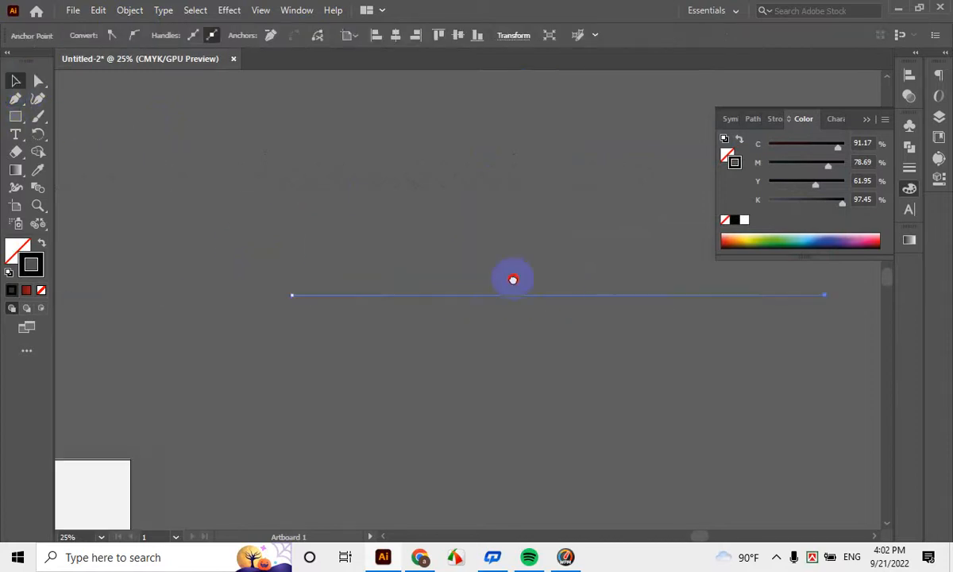
click(534, 324)
click(561, 295)
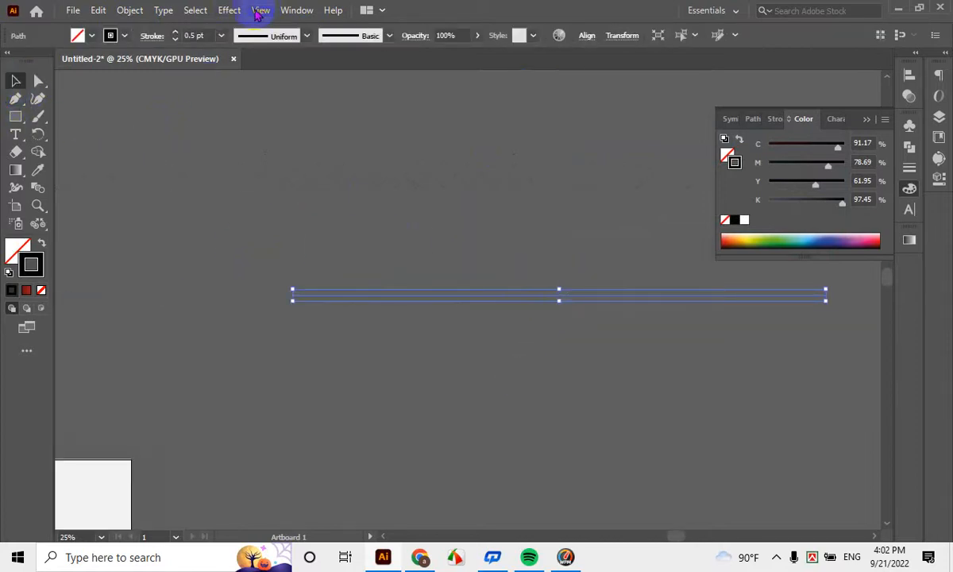
click(229, 10)
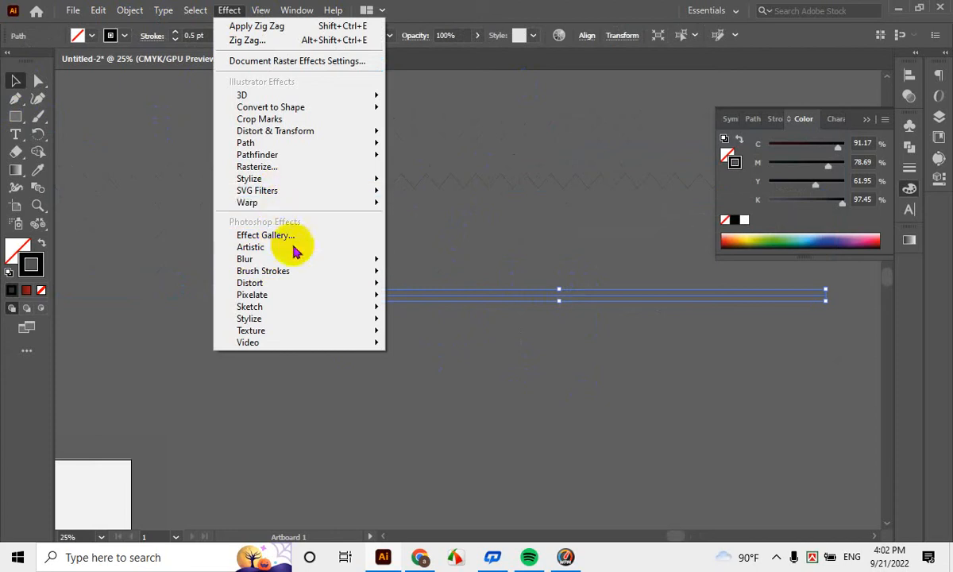
mouse_move(315, 134)
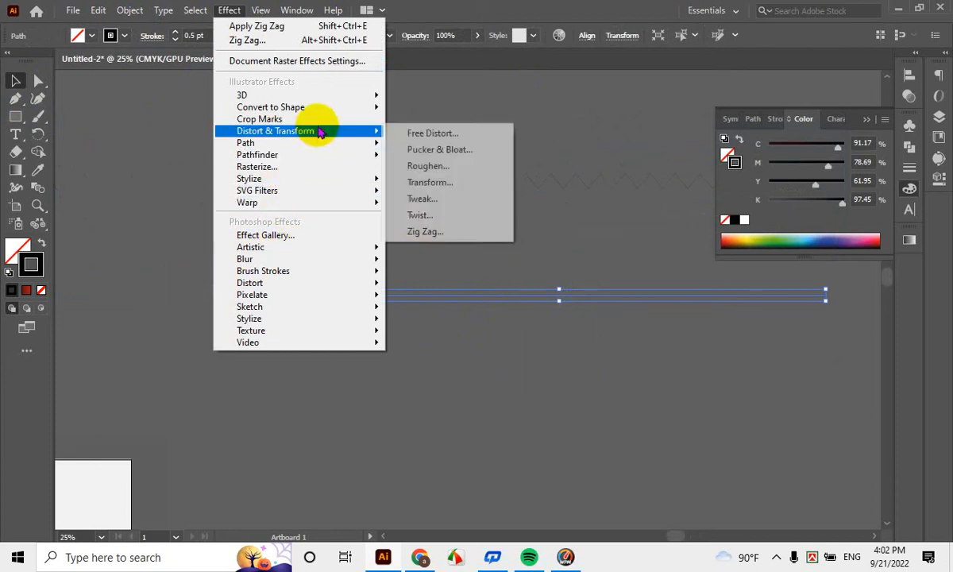
click(423, 231)
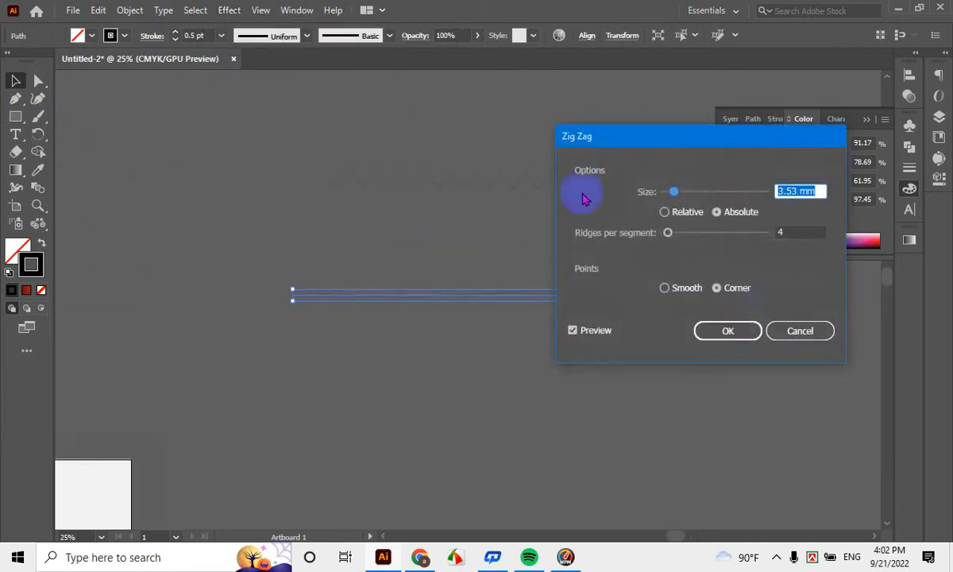
click(791, 322)
Open the Zig Zag effect for the second straight line with the preview turned on
scroll(534, 317, up, 2)
scroll(501, 338, up, 2)
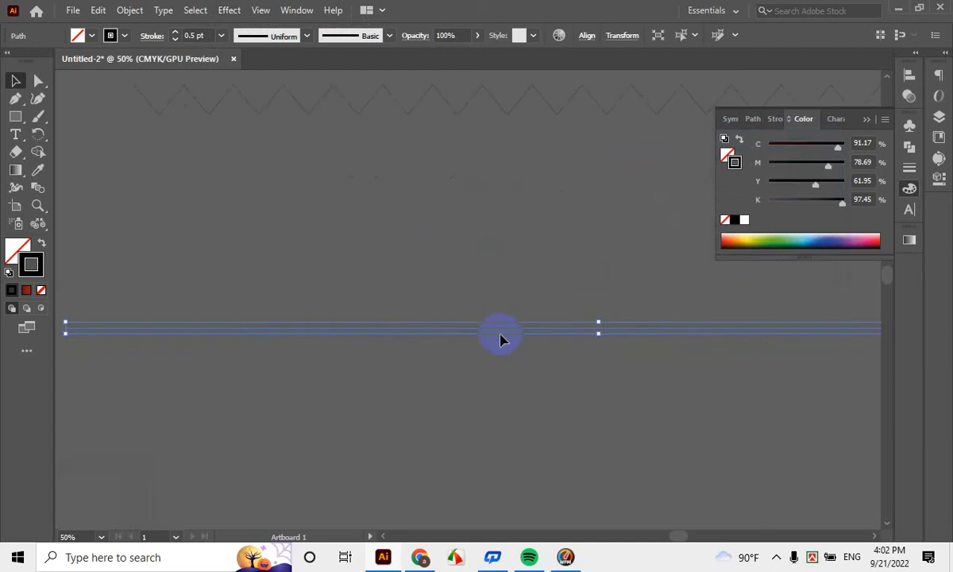
scroll(481, 361, up, 1)
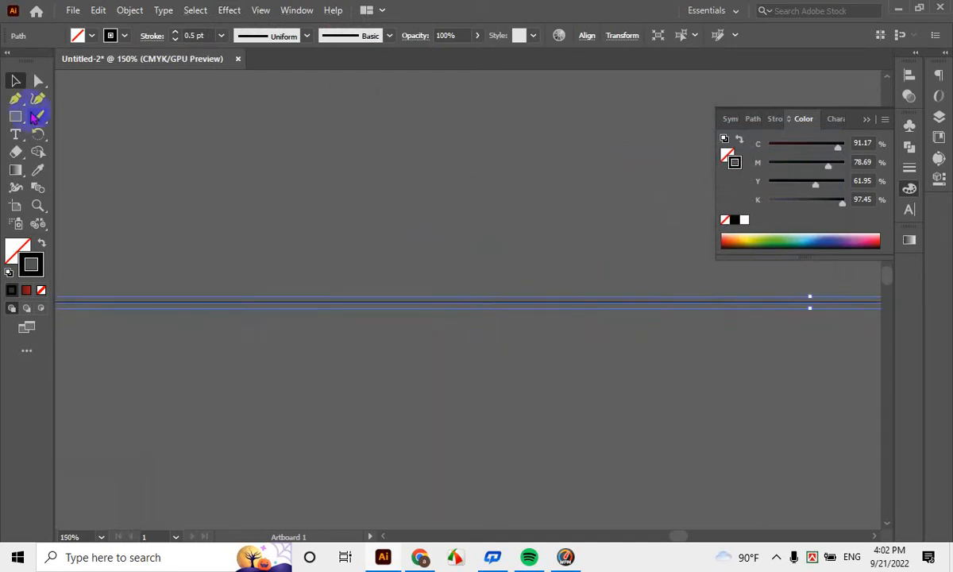
click(230, 11)
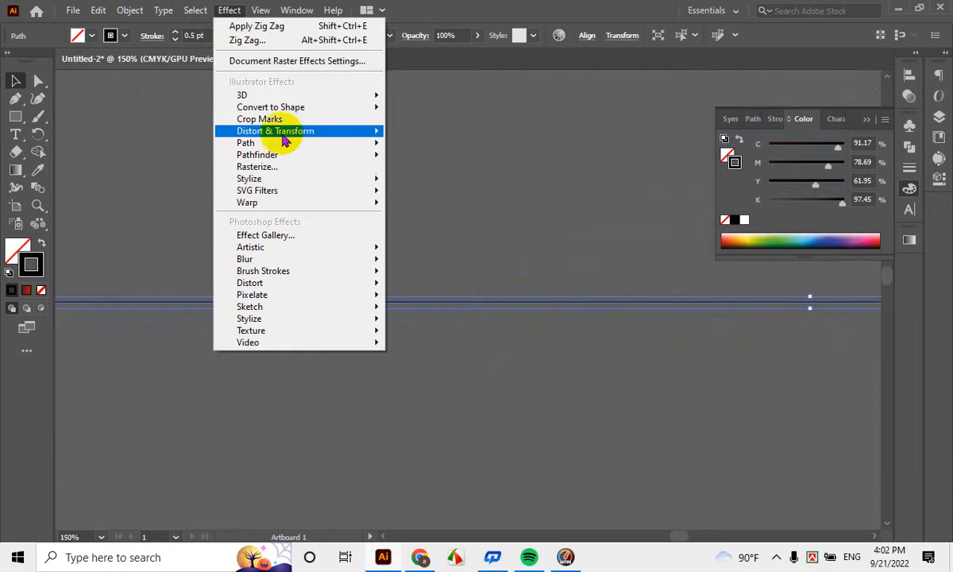
mouse_move(280, 133)
click(414, 233)
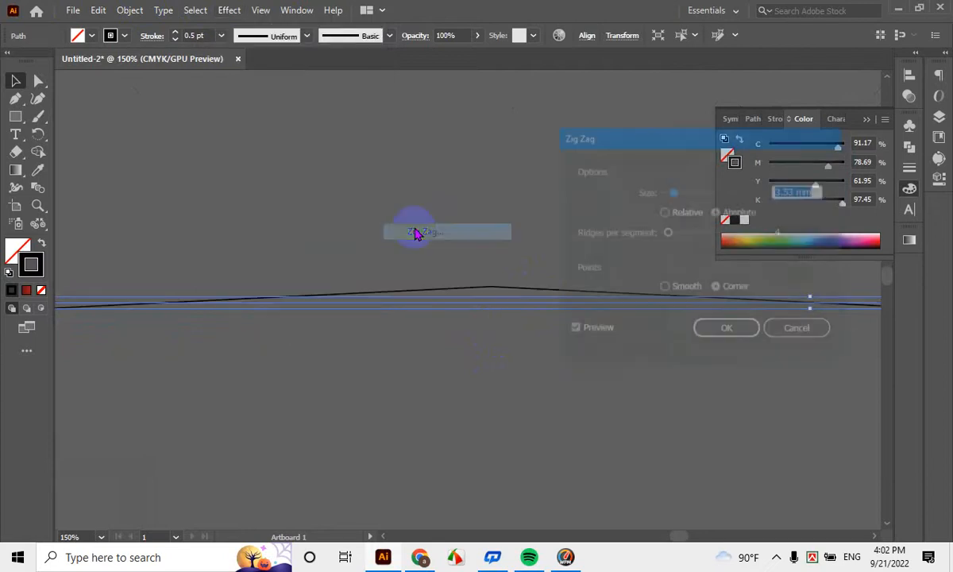
drag(611, 153, 682, 138)
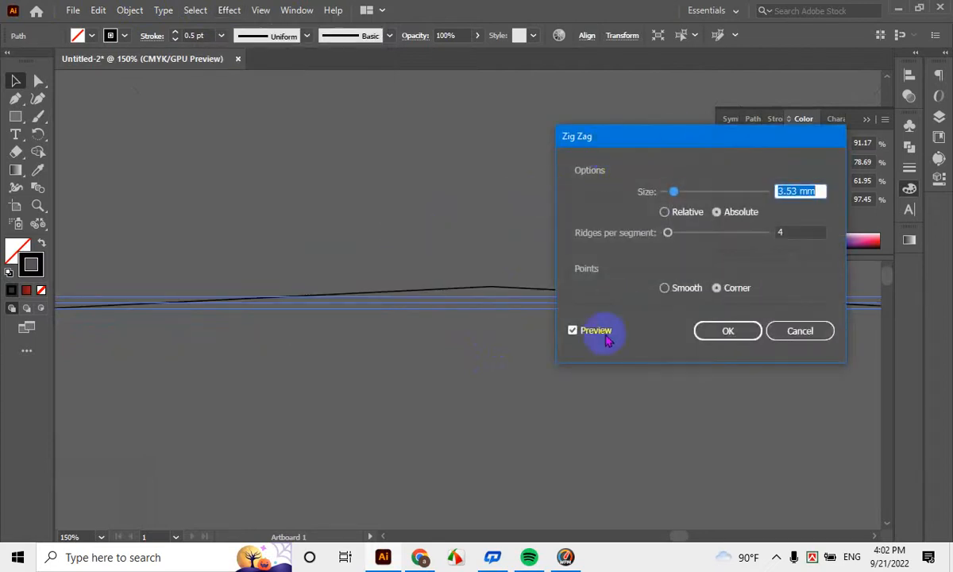
click(577, 338)
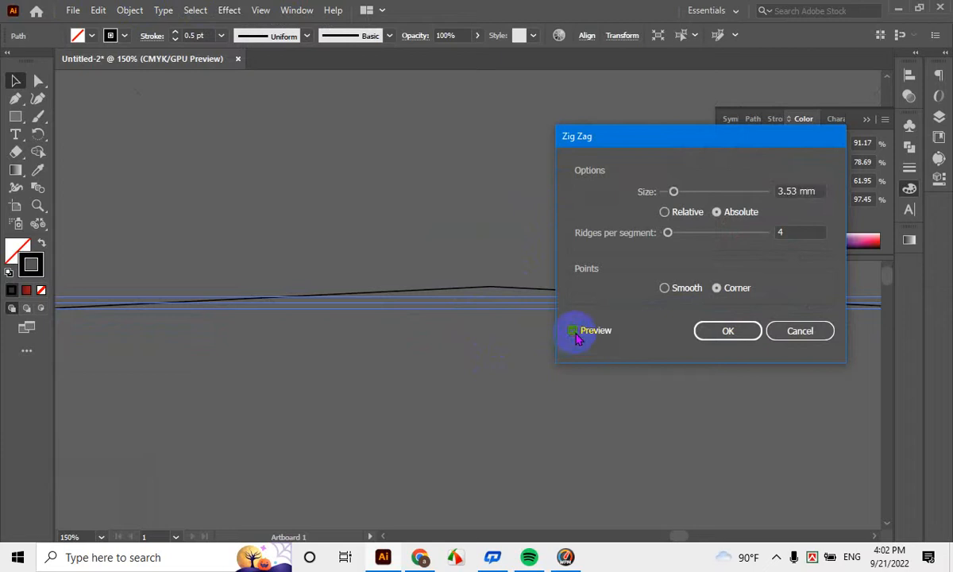
click(576, 337)
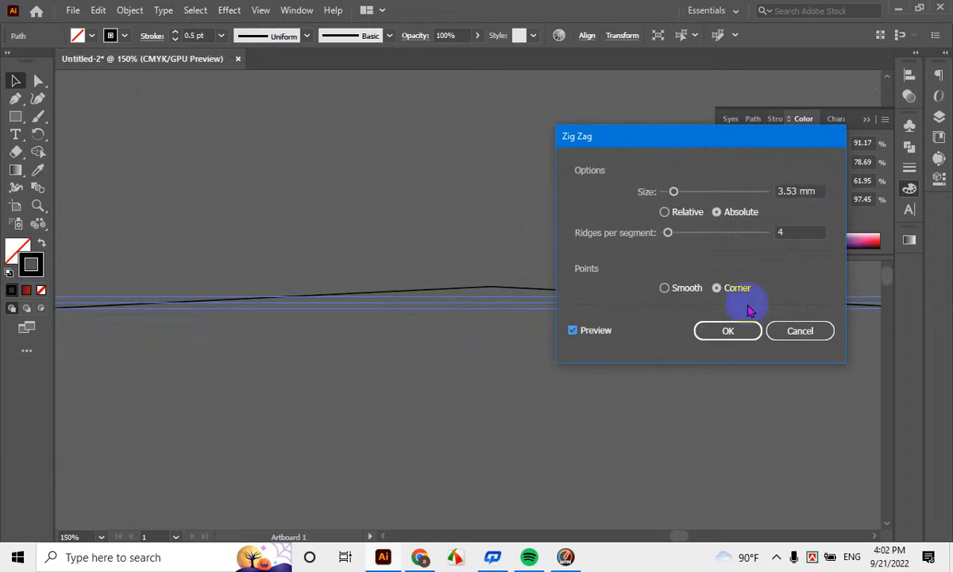
Set the second line's zig zag size to 6 mm
click(812, 188)
text(5)
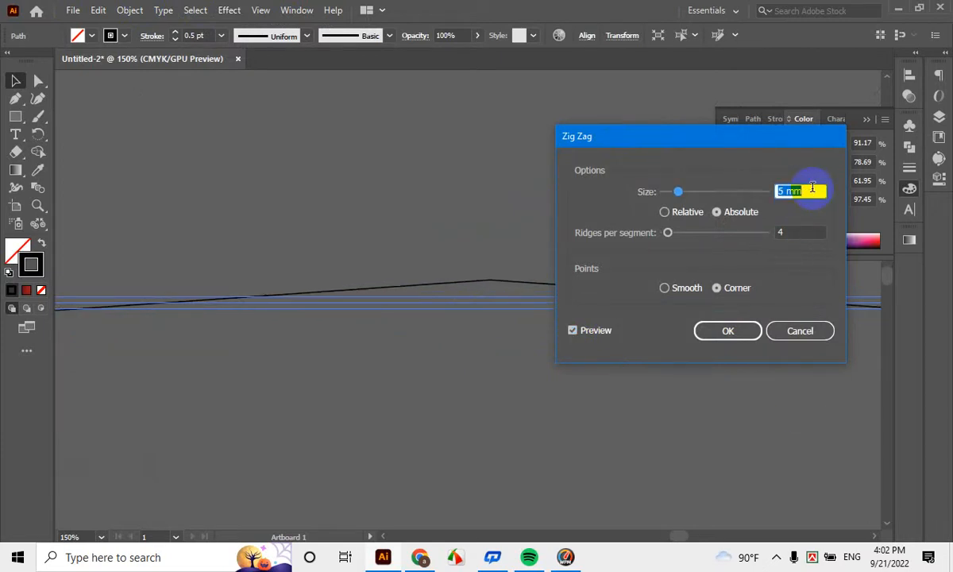
key(Up)
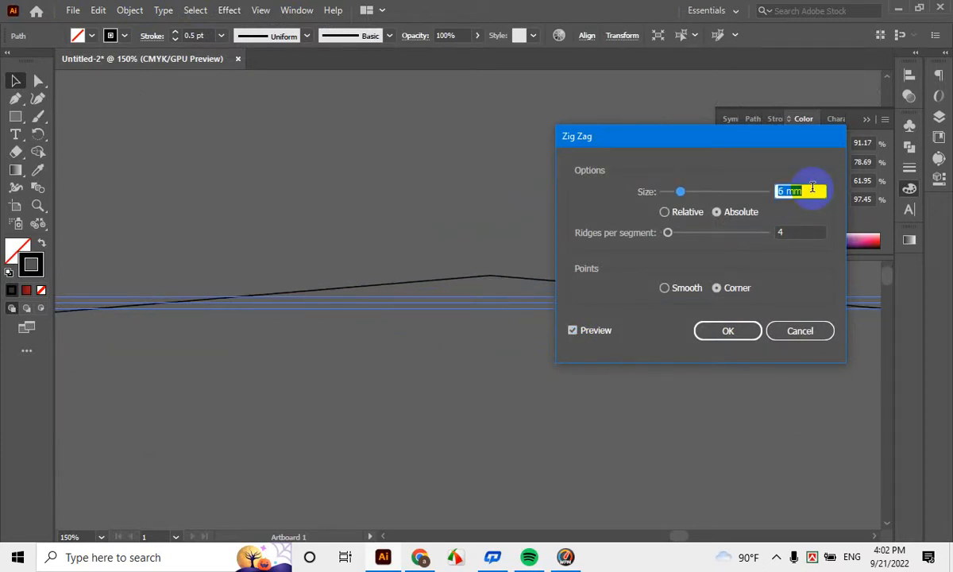
Set the second line's ridges per segment to 38
click(792, 231)
key(Up)
key(Up)
key(Up)
key(Up)
key(Up)
key(Up)
key(Up)
key(Up)
key(Up)
key(Up)
key(Up)
key(Up)
key(Up)
key(Up)
key(Up)
key(Up)
key(Up)
key(Up)
key(Up)
key(Up)
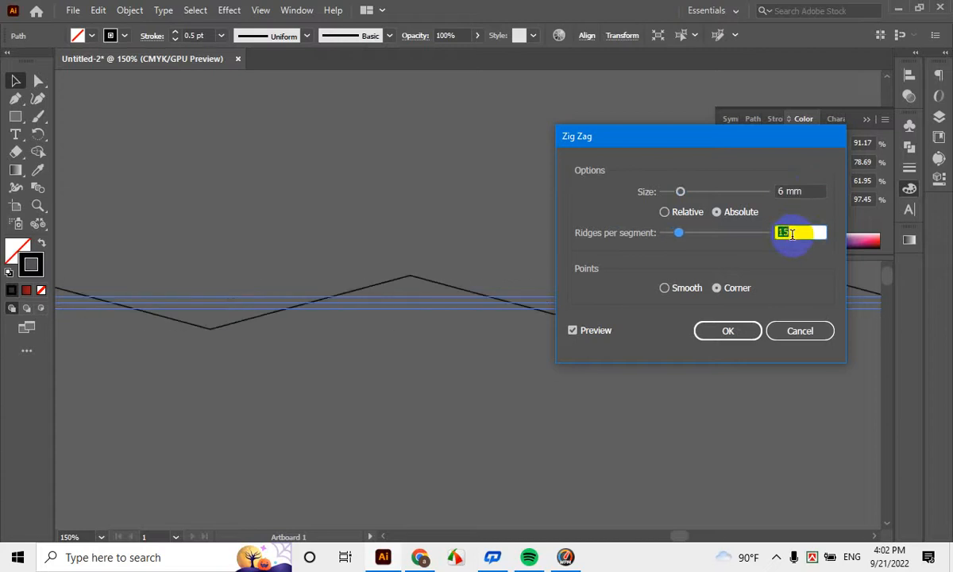
key(Up)
key(Up)
key(Up)
key(Up)
key(Up)
key(Up)
key(Up)
key(Up)
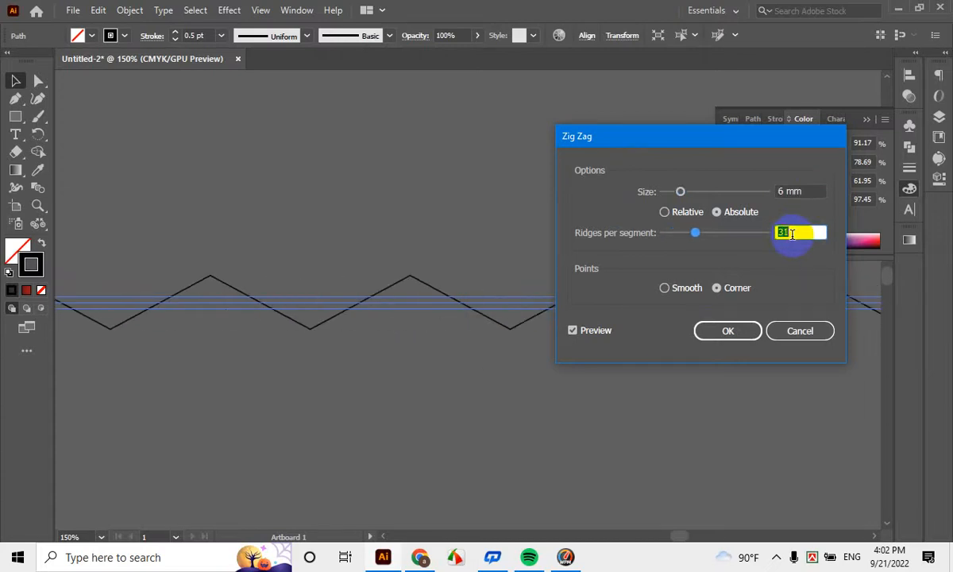
key(Up)
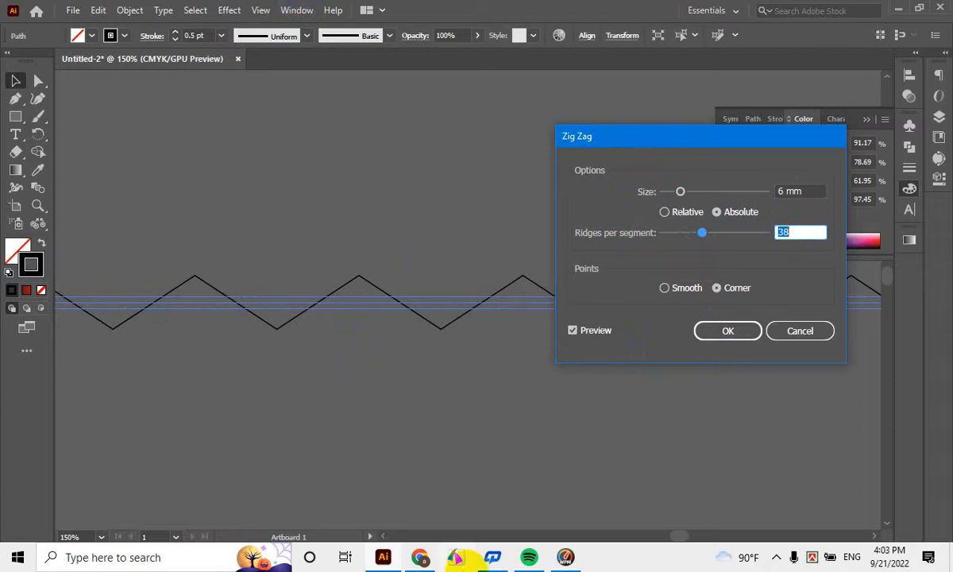
Change the zig zag points to Smooth and apply the effect to the second line
click(665, 288)
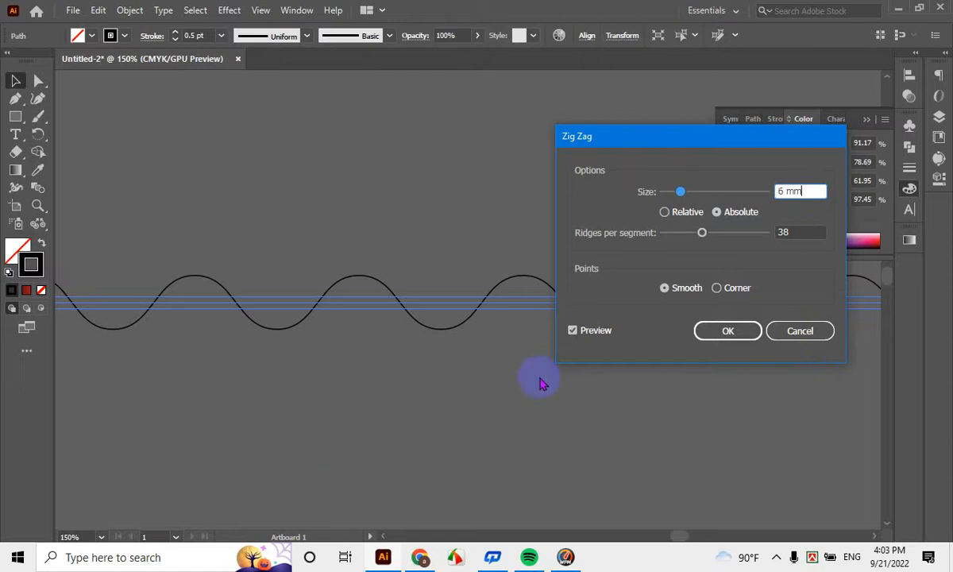
click(728, 331)
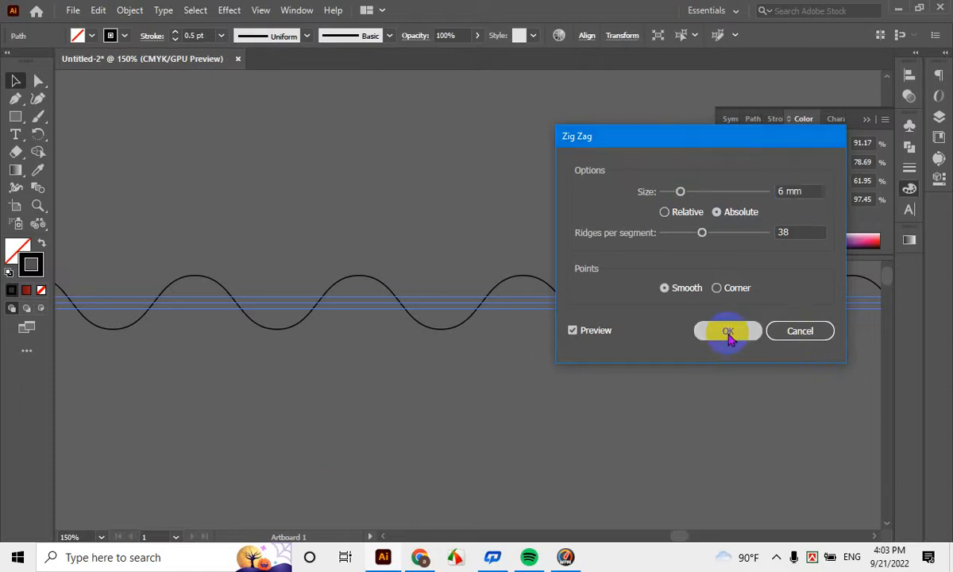
click(556, 402)
Duplicate the wavy line straight down by a small offset so the two waves nest closely together
scroll(533, 402, down, 2)
drag(460, 312, 606, 465)
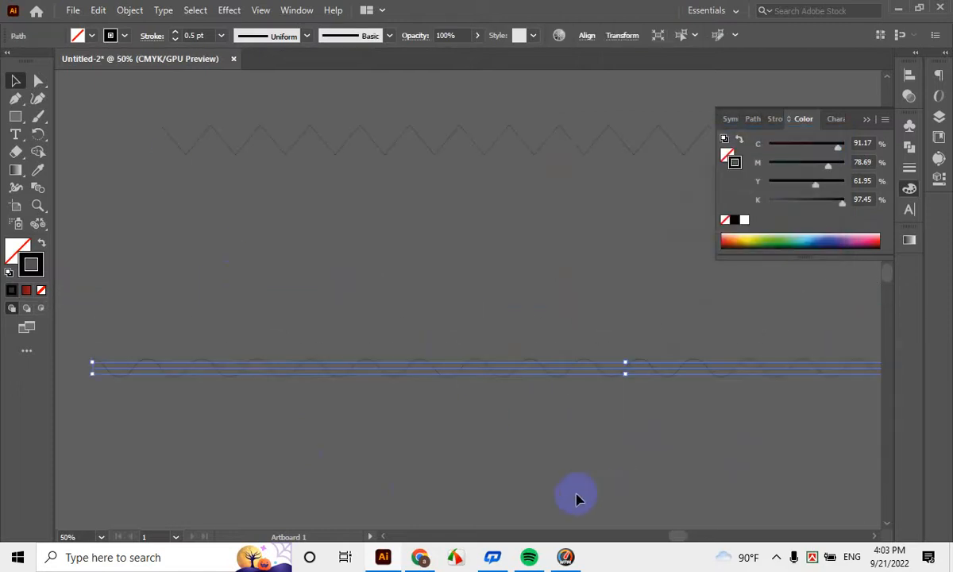
scroll(477, 437, down, 2)
scroll(176, 282, up, 3)
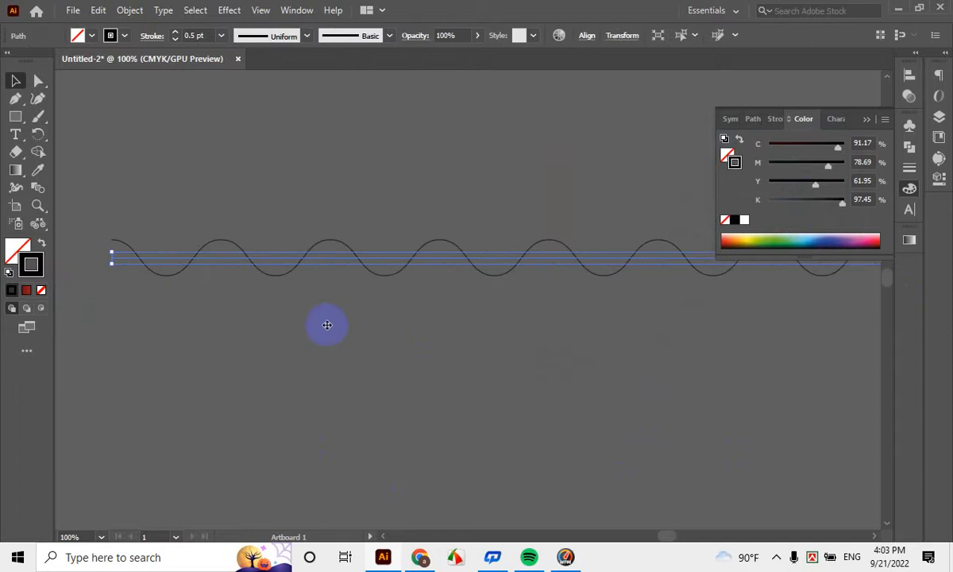
click(325, 323)
click(329, 248)
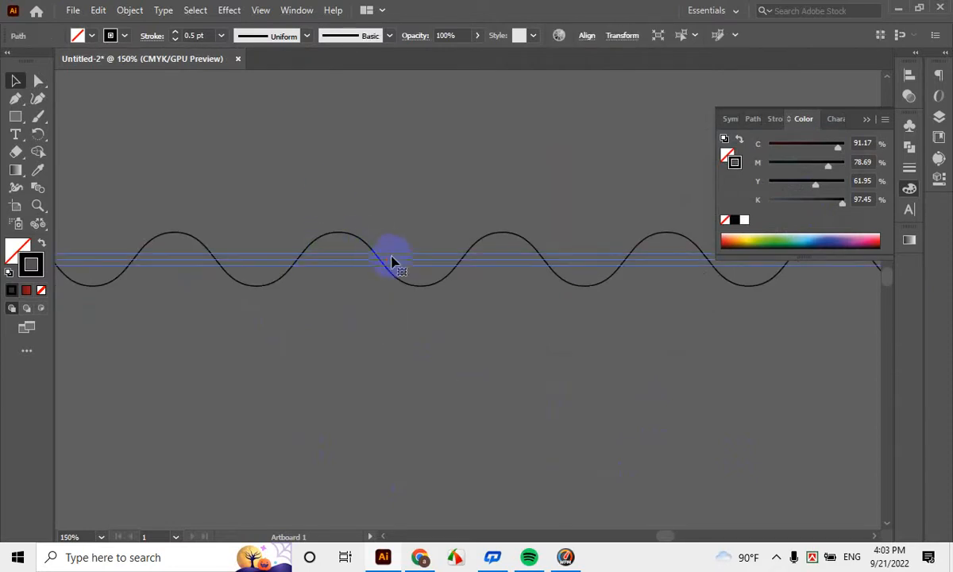
drag(391, 265, 394, 290)
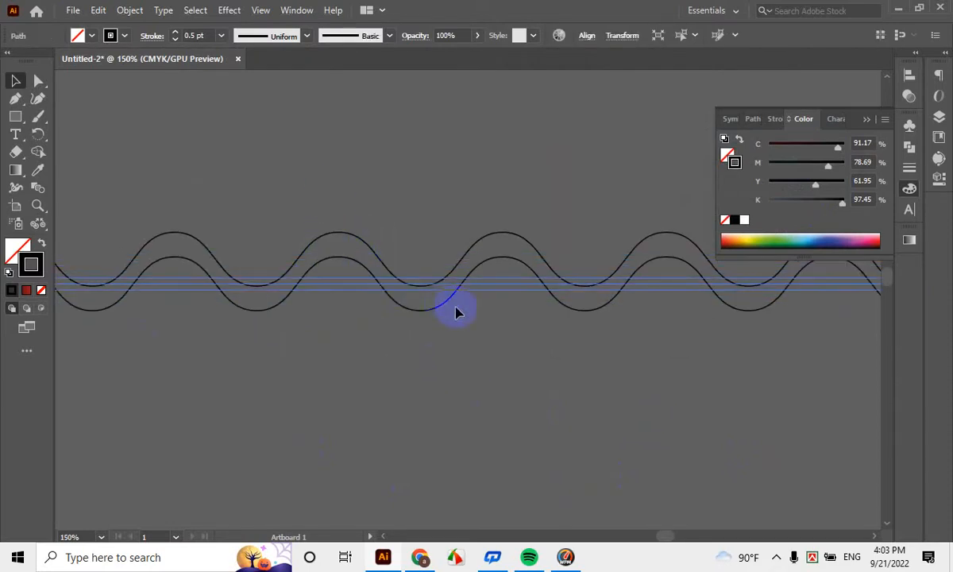
Repeat the duplication of the wavy line downward until the copies form a tall block larger than the artboard
scroll(459, 312, down, 5)
scroll(465, 314, down, 1)
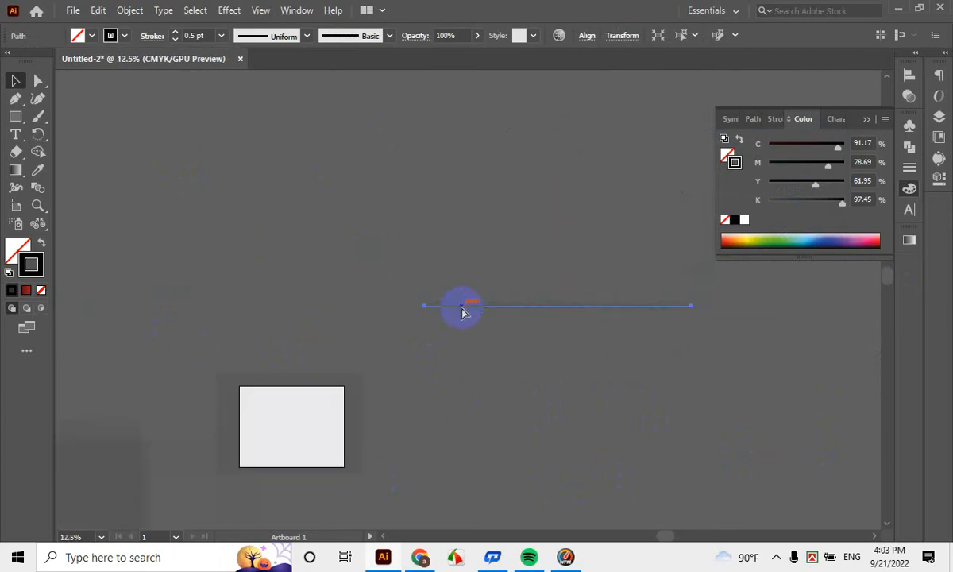
key(ctrl+d)
key(ctrl+d)
key(ctrl+d)
key(ctrl+d)
key(ctrl+d)
key(ctrl+d)
key(ctrl+d)
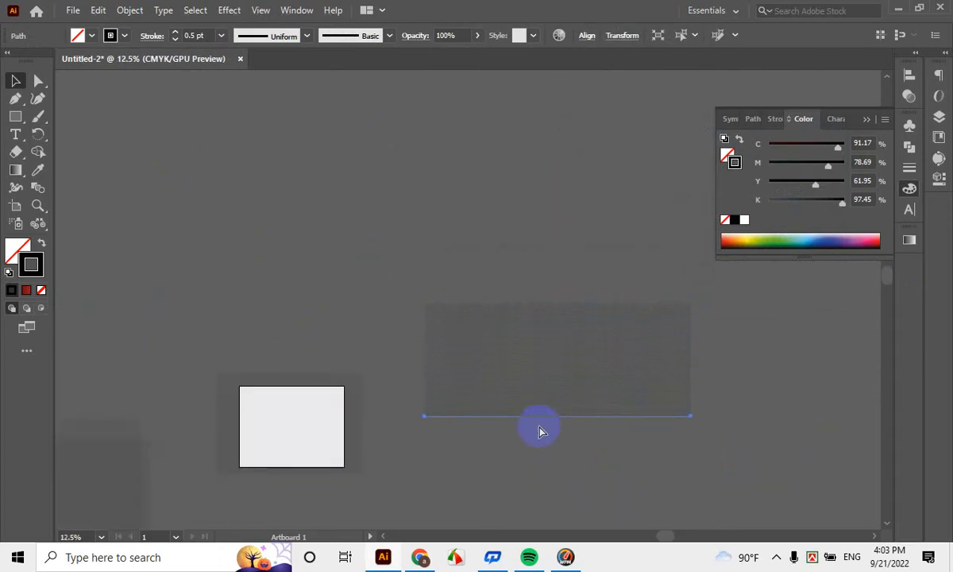
key(ctrl+d)
key(ctrl+d)
key(ctrl+d)
key(ctrl+d)
key(ctrl+d)
key(ctrl+d)
key(ctrl+d)
key(ctrl+d)
key(ctrl+d)
key(ctrl+d)
key(ctrl+d)
key(ctrl+d)
key(ctrl+d)
key(ctrl+d)
key(ctrl+d)
key(ctrl+d)
key(ctrl+d)
key(ctrl+d)
key(ctrl+d)
key(ctrl+d)
key(ctrl+d)
key(ctrl+d)
key(ctrl+d)
key(ctrl+d)
key(ctrl+d)
key(ctrl+d)
key(ctrl+d)
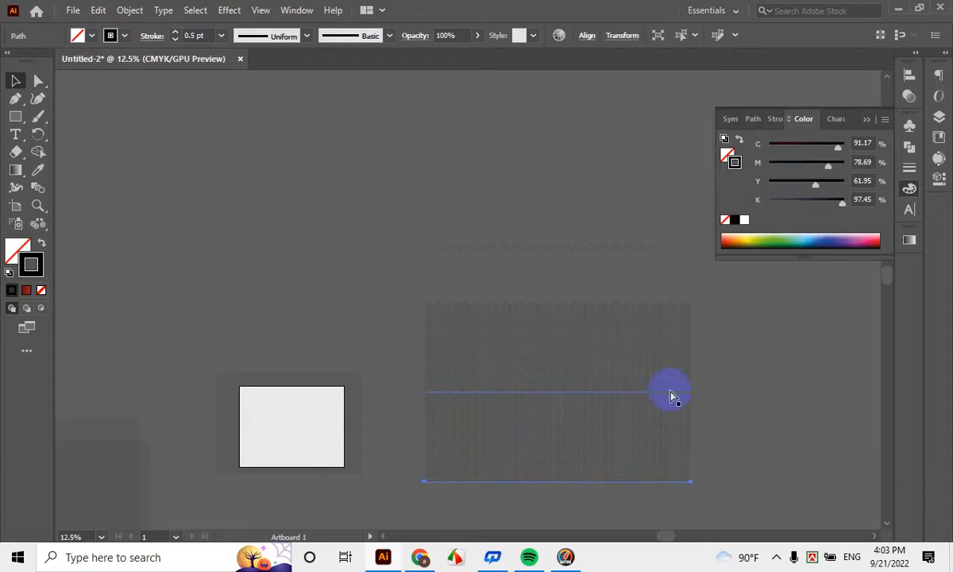
Select all the stacked wavy lines, leaving out the zigzag line above, and group them
click(750, 399)
scroll(722, 381, down, 1)
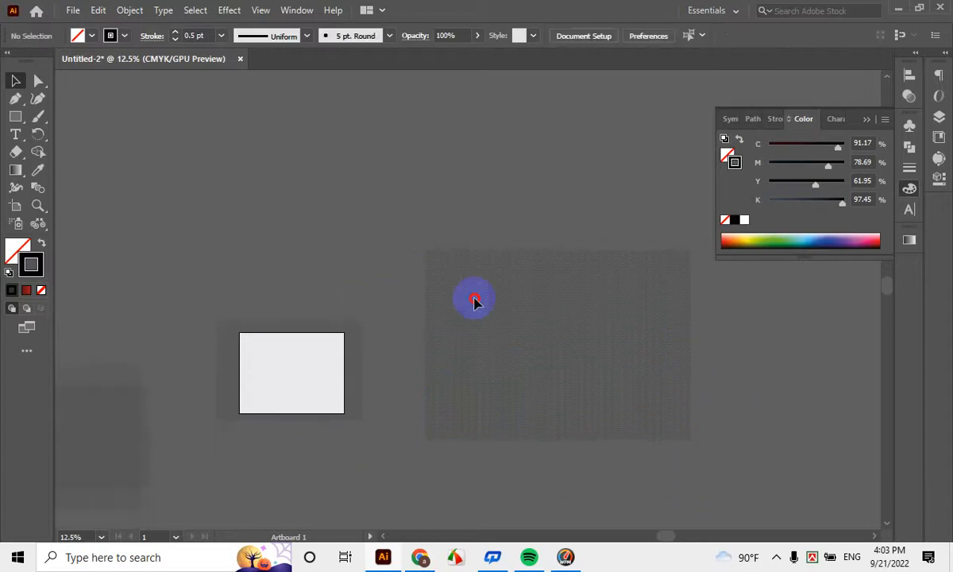
drag(475, 302, 579, 438)
click(607, 490)
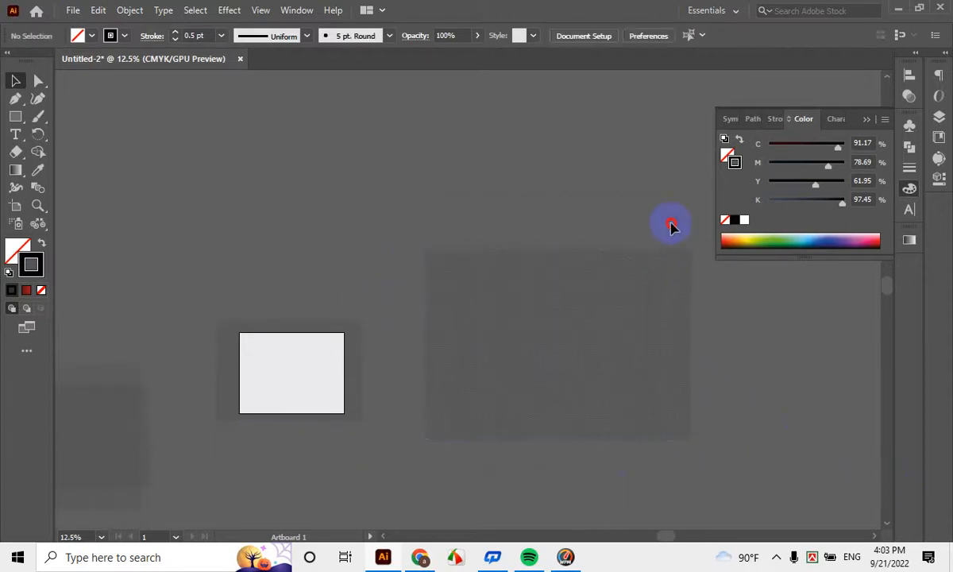
drag(671, 227, 672, 228)
key(ctrl+g)
click(785, 300)
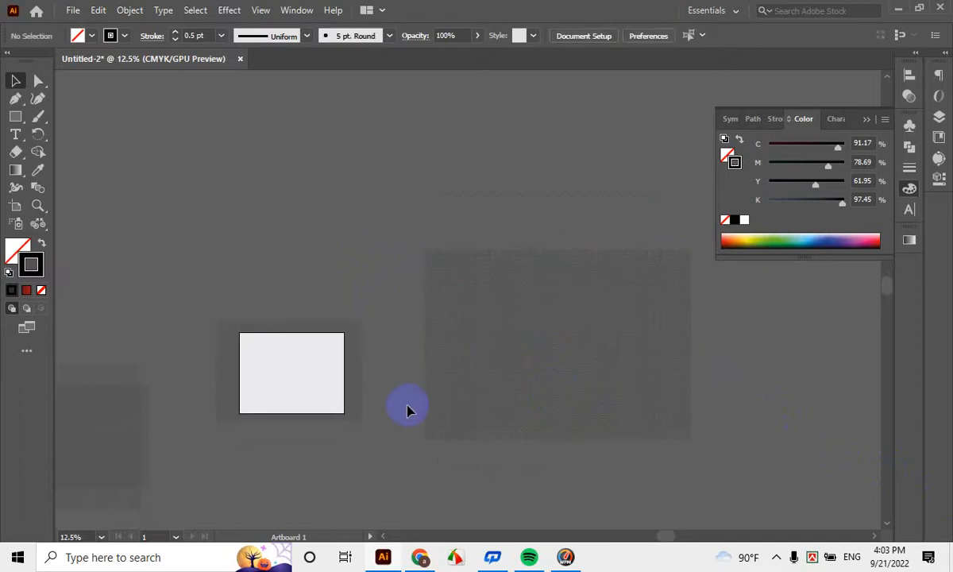
Move the earlier grid pattern off the artboard to above it, and place the wavy-line group over the artboard
drag(280, 353, 293, 173)
click(507, 347)
key(ctrl+=)
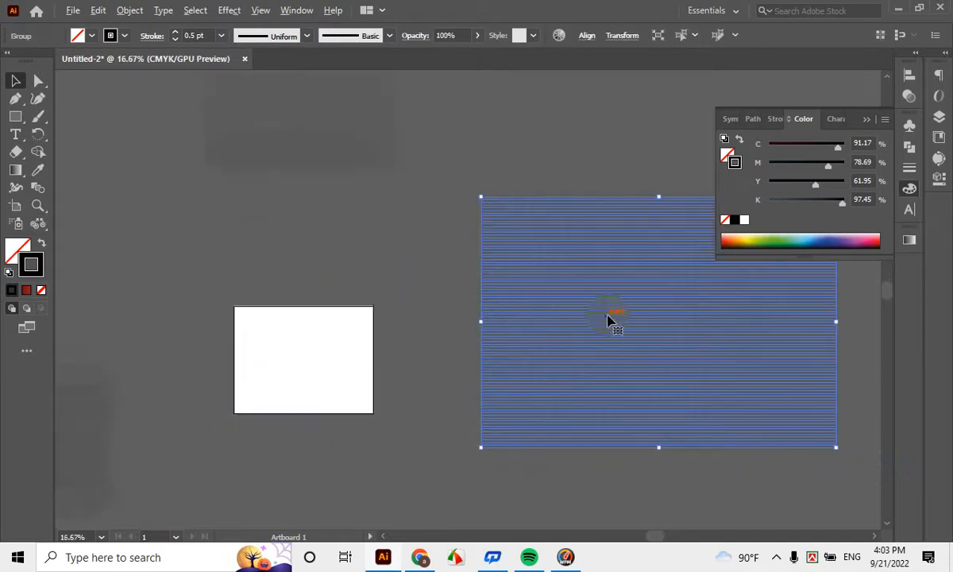
drag(607, 320, 351, 373)
key(ctrl+shift+a)
scroll(296, 398, up, 1)
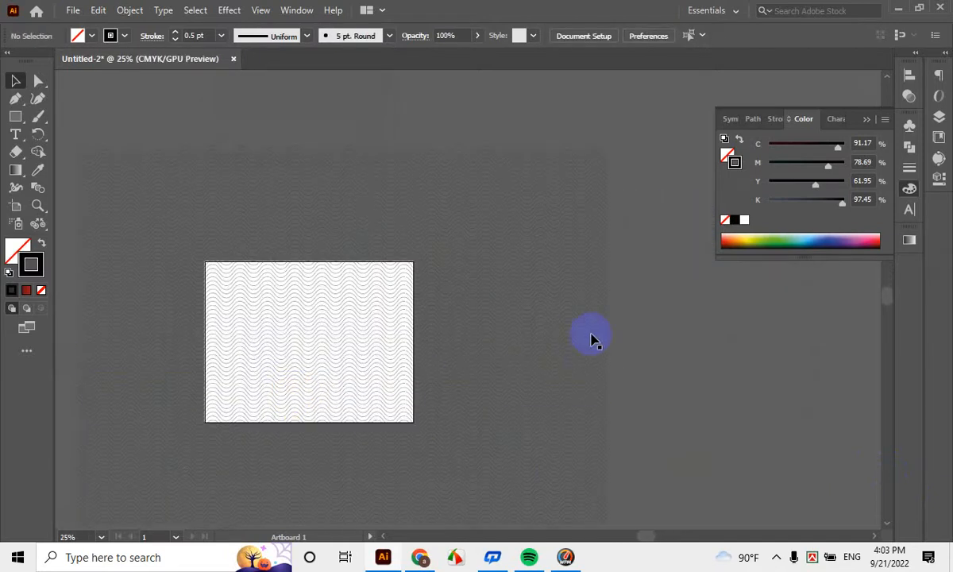
Narrow the wavy-line group horizontally about its centre to roughly the artboard's width
click(592, 340)
drag(611, 340, 483, 340)
click(173, 285)
scroll(460, 313, up, 3)
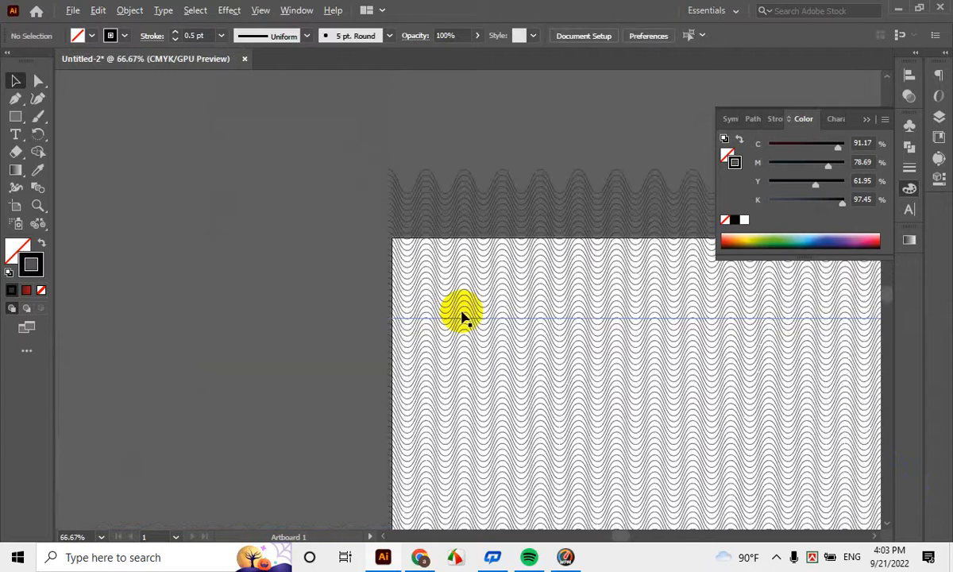
Centre the wavy-line group horizontally and vertically on the artboard
click(549, 219)
click(909, 75)
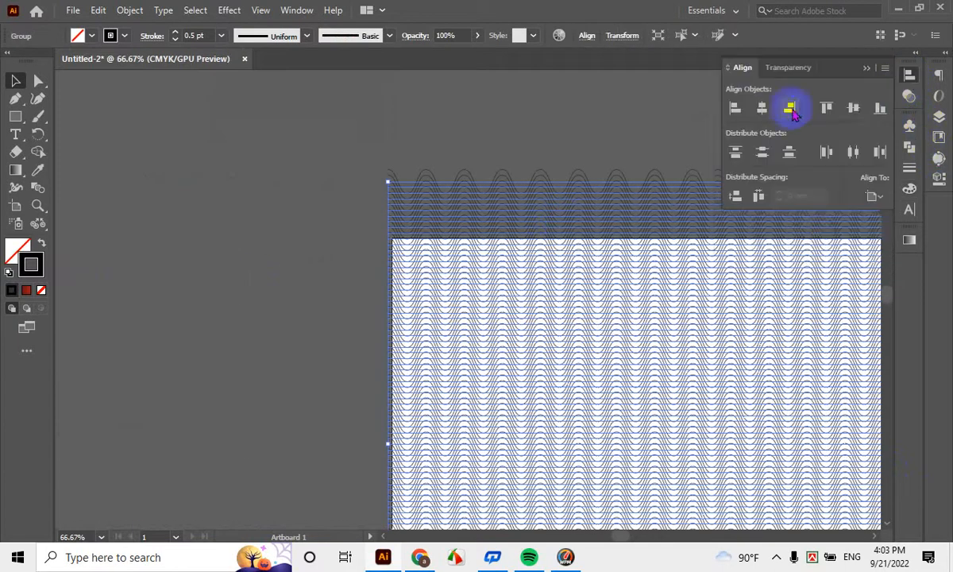
click(763, 107)
click(860, 107)
click(570, 128)
Examine the wave pattern's line spacing and coverage across the artboard at several magnifications
scroll(613, 366, up, 2)
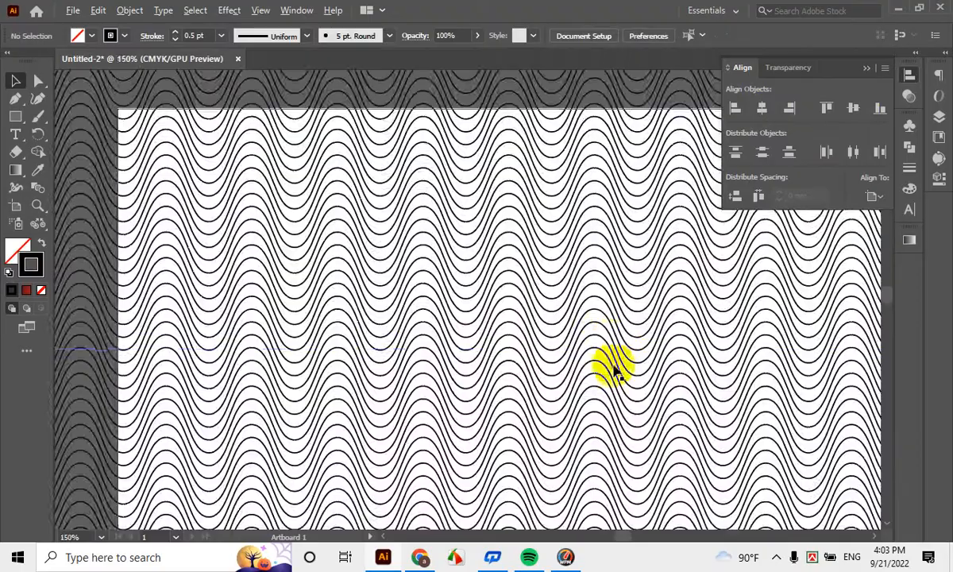
drag(690, 408, 308, 285)
scroll(442, 338, down, 5)
scroll(443, 340, up, 6)
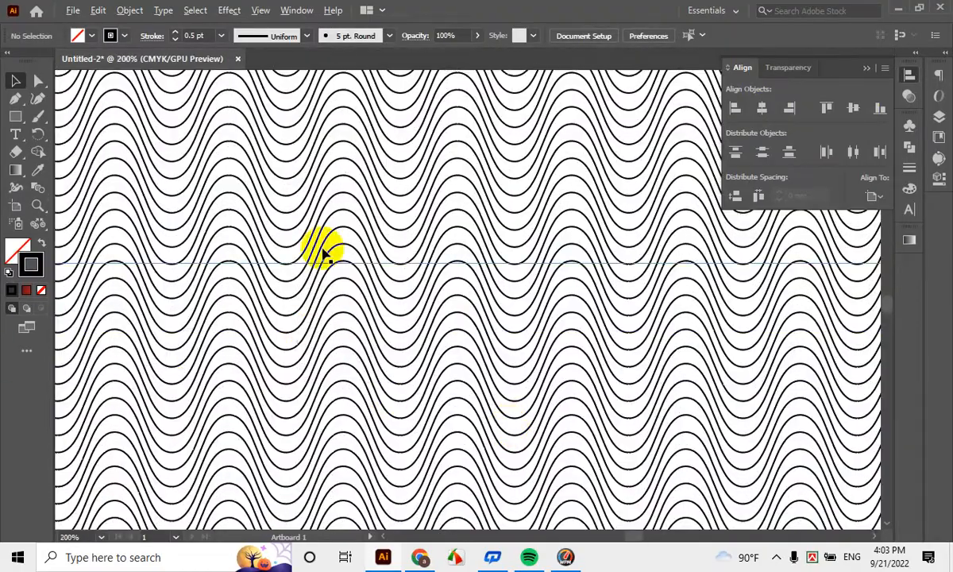
scroll(342, 286, down, 3)
scroll(378, 267, up, 1)
scroll(390, 281, up, 3)
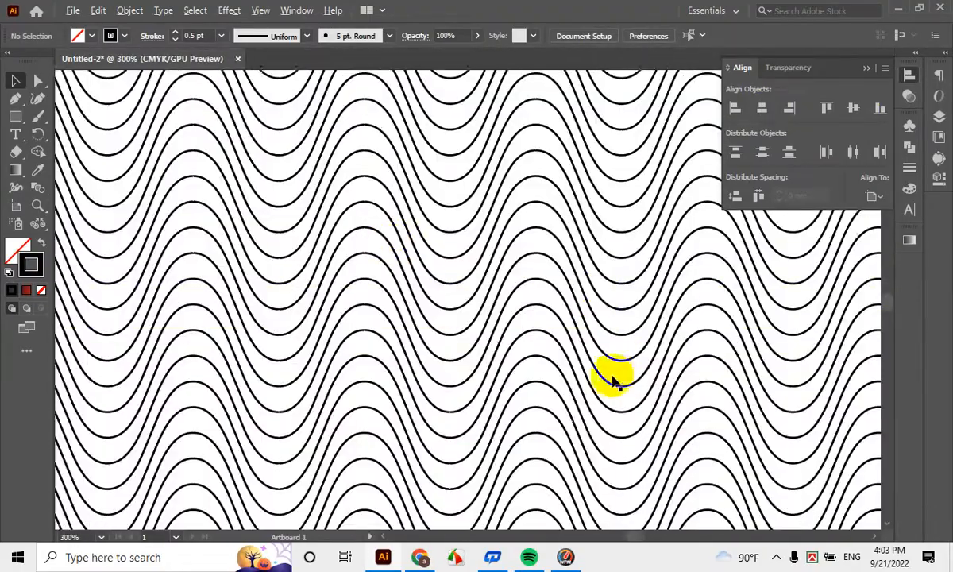
scroll(613, 379, down, 2)
Select the wavy-line group and nudge it slightly downward
click(433, 300)
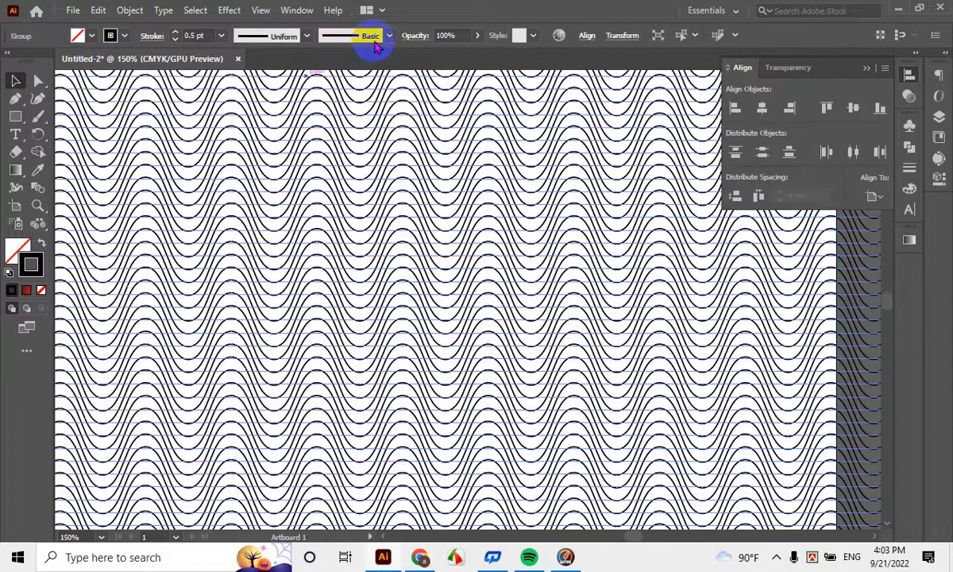
key(Down)
key(Down)
key(Down)
key(Down)
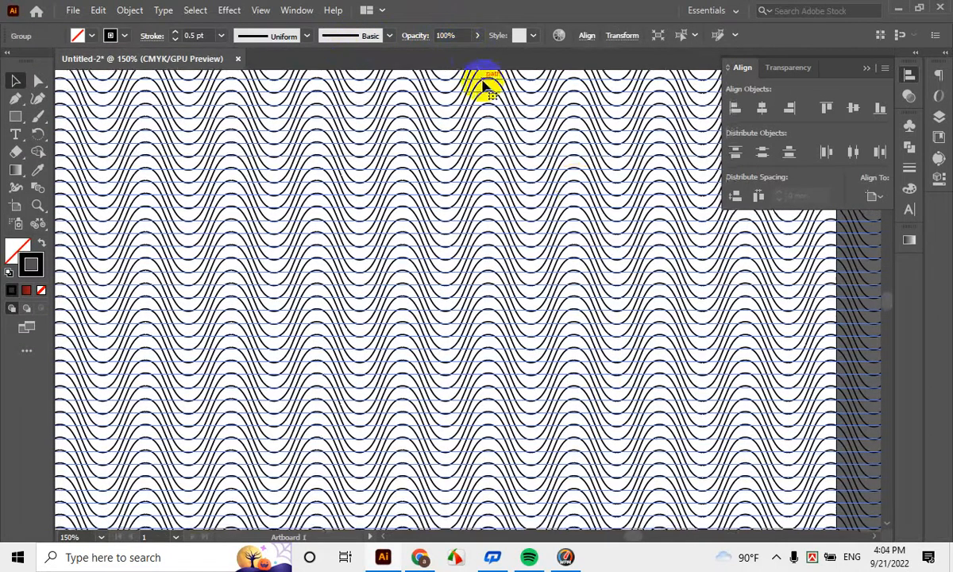
key(Down)
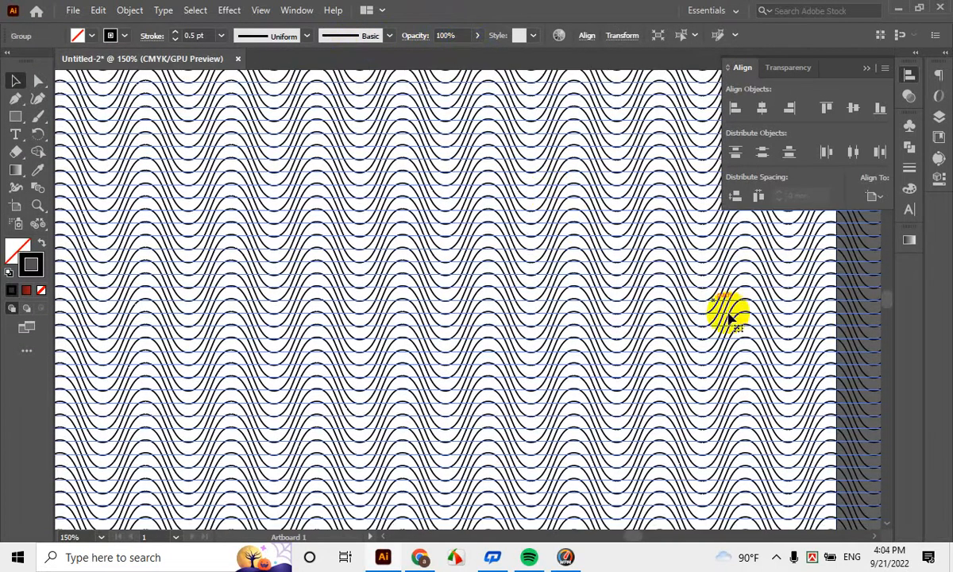
Lower the opacity of the wavy-line group to 10%
scroll(461, 34, down, 1)
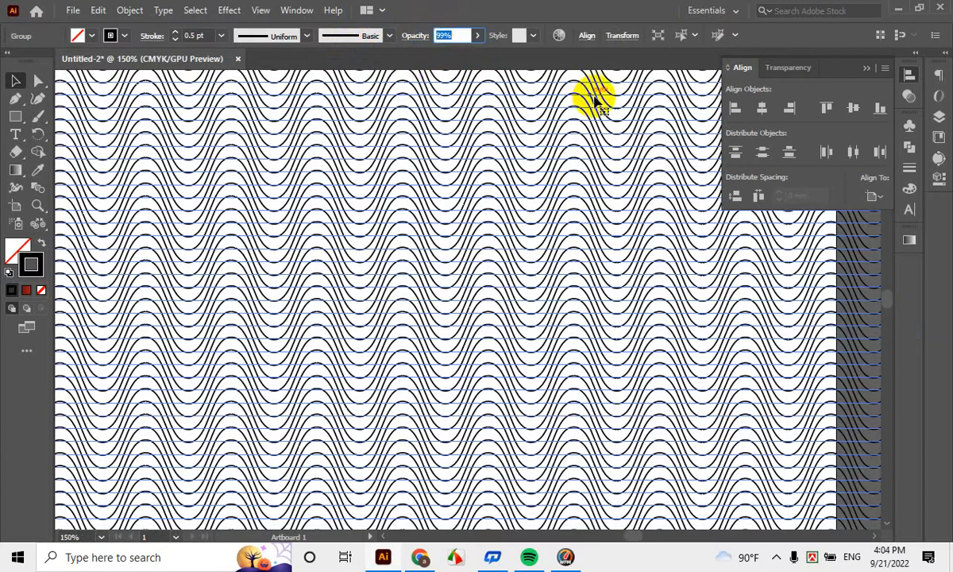
key(Down)
key(Down)
key(Down)
key(Down)
key(Down)
key(Down)
key(Down)
key(Down)
key(Down)
key(Down)
key(Down)
key(Down)
key(Down)
key(Down)
key(Down)
key(Down)
key(Down)
key(Down)
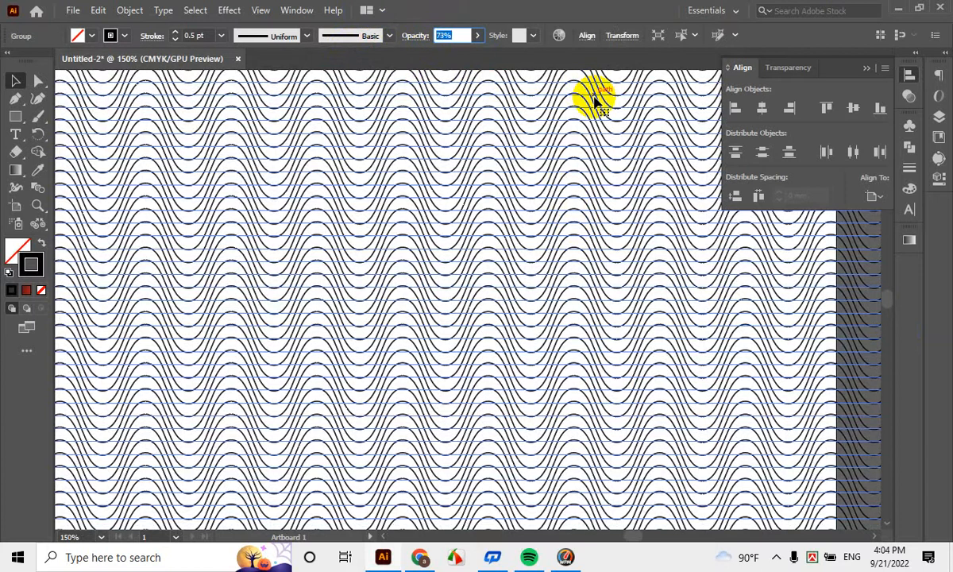
key(Down)
key(Down)
key(Down)
key(Down)
key(Down)
key(Down)
key(Down)
key(Down)
key(Down)
key(Down)
key(Down)
key(Down)
key(Down)
key(Down)
key(Down)
key(Down)
key(Down)
key(Down)
key(Down)
key(Down)
key(Down)
key(Down)
key(Down)
key(Down)
key(Down)
key(Down)
key(Down)
key(Down)
key(Down)
key(Down)
key(Down)
key(Down)
key(Down)
key(Down)
key(Down)
key(Down)
key(Down)
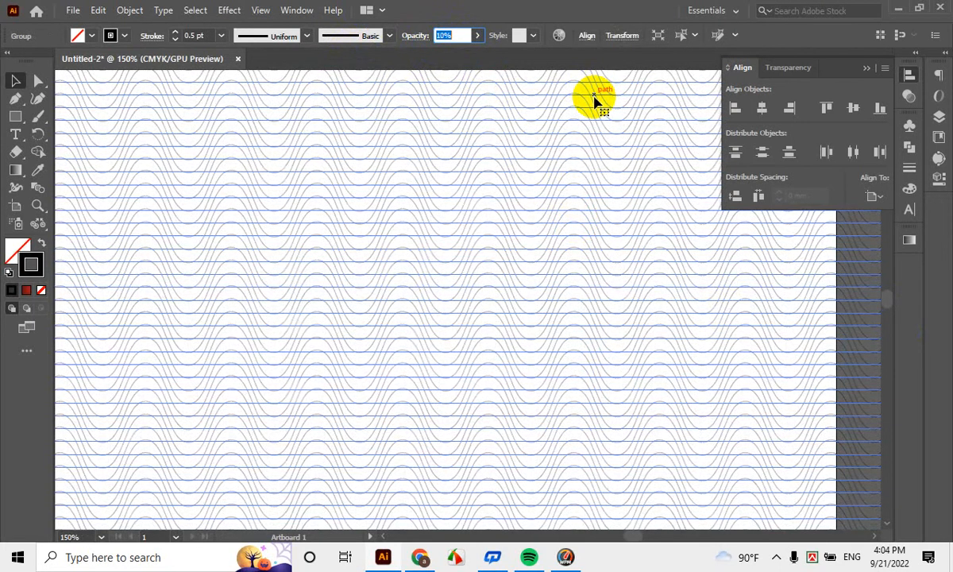
key(Return)
Send the faded wavy-line group to the back, behind the white rectangle, and deselect it
scroll(636, 205, down, 4)
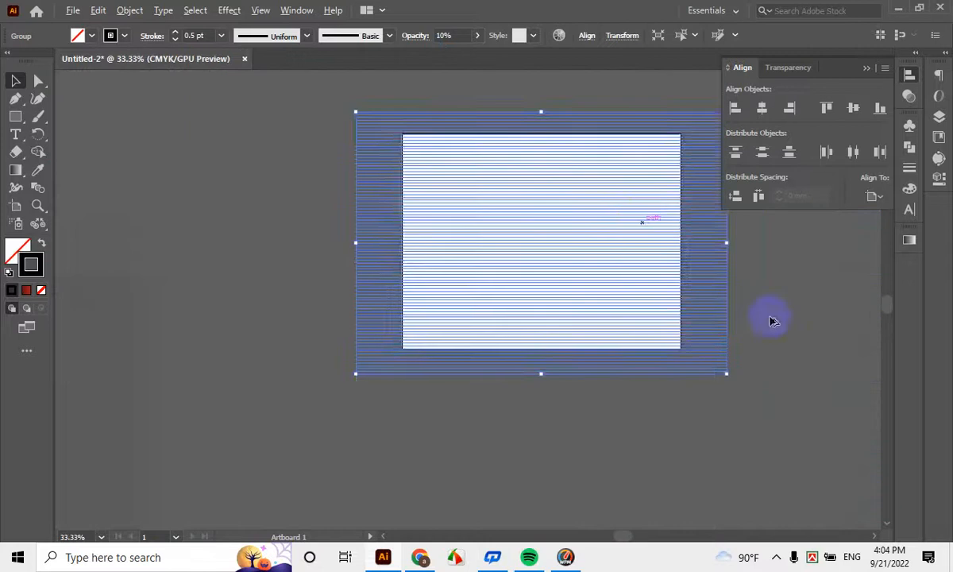
click(784, 360)
click(708, 364)
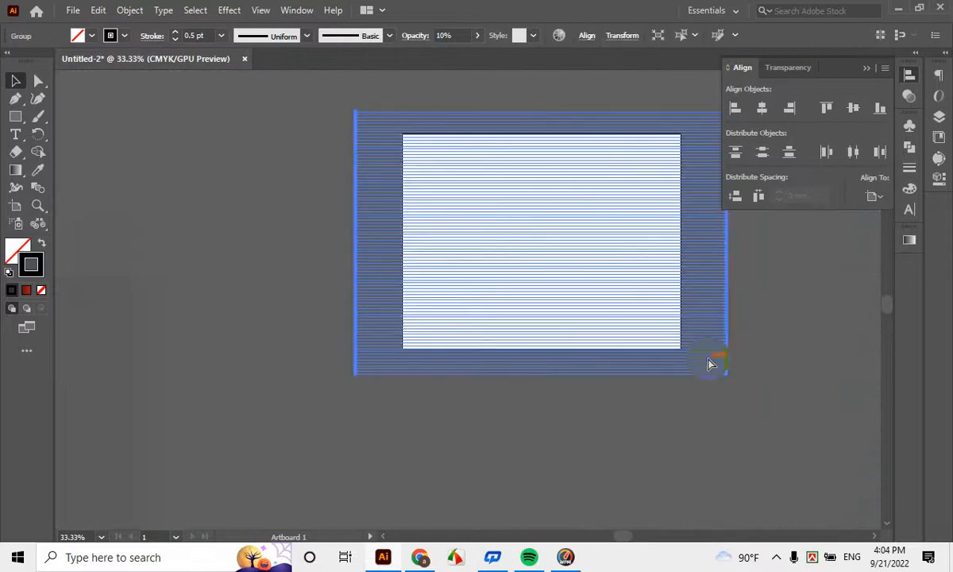
click(823, 380)
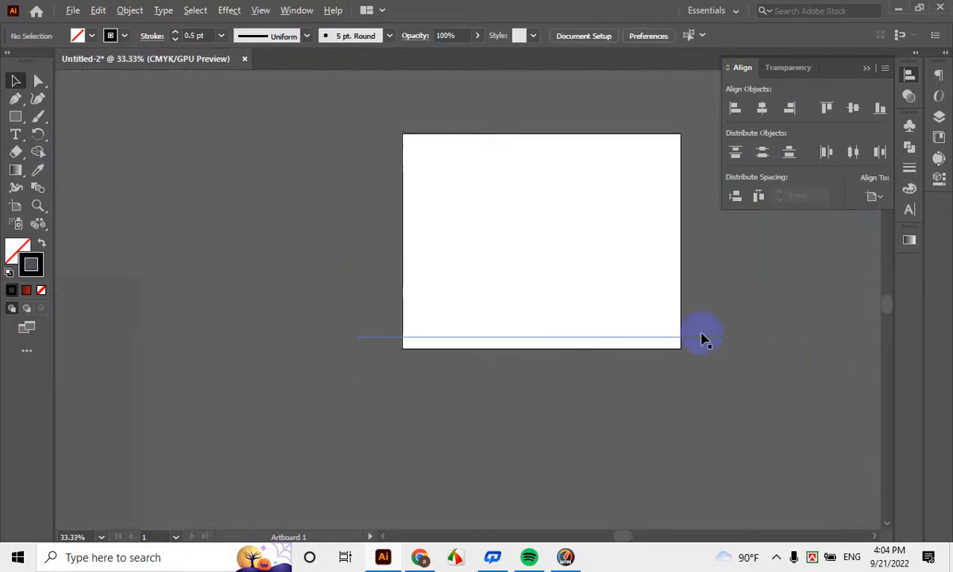
Select the white rectangle together with the wavy-line group and make a clipping mask from them
scroll(703, 336, up, 2)
click(437, 221)
scroll(628, 298, up, 3)
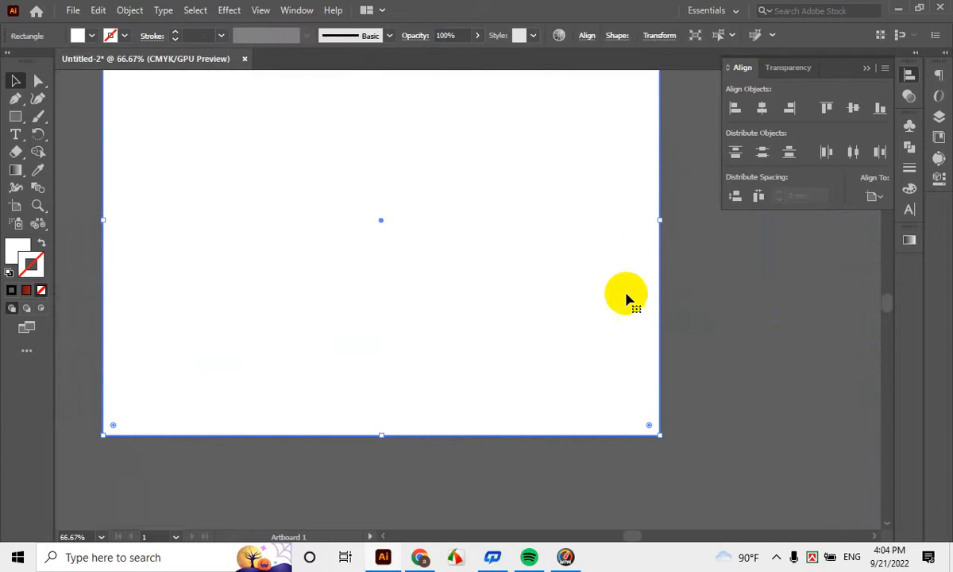
shift+click(340, 226)
right_click(340, 226)
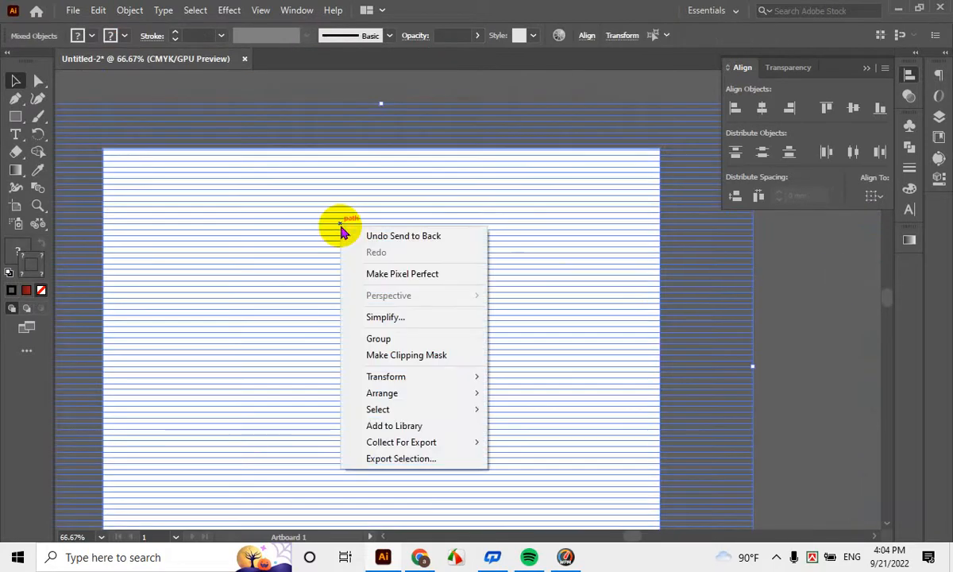
click(436, 358)
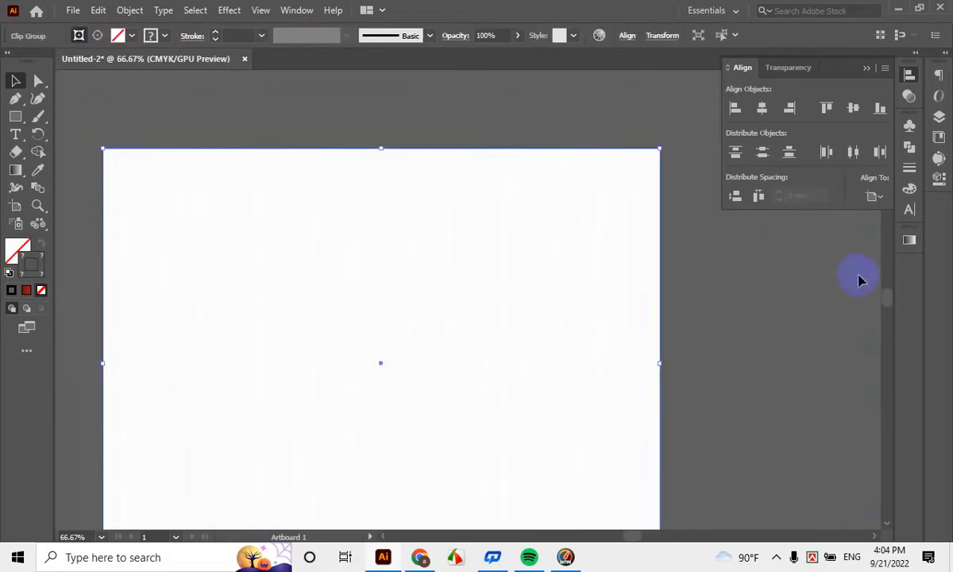
Examine the faded, clipped wave pattern up close across different areas of the artboard
click(858, 276)
scroll(169, 316, up, 3)
scroll(169, 316, up, 1)
drag(180, 247, 559, 287)
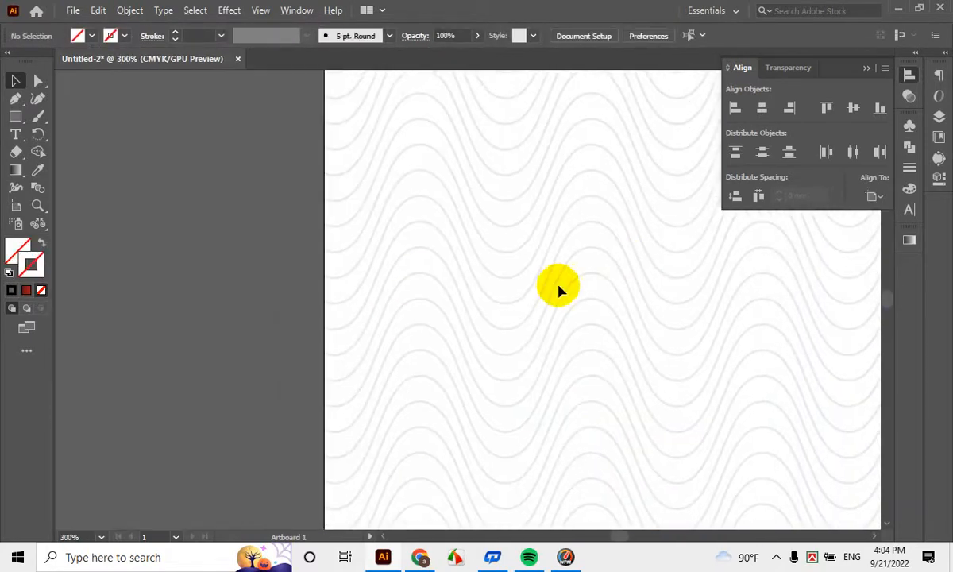
drag(634, 250, 350, 334)
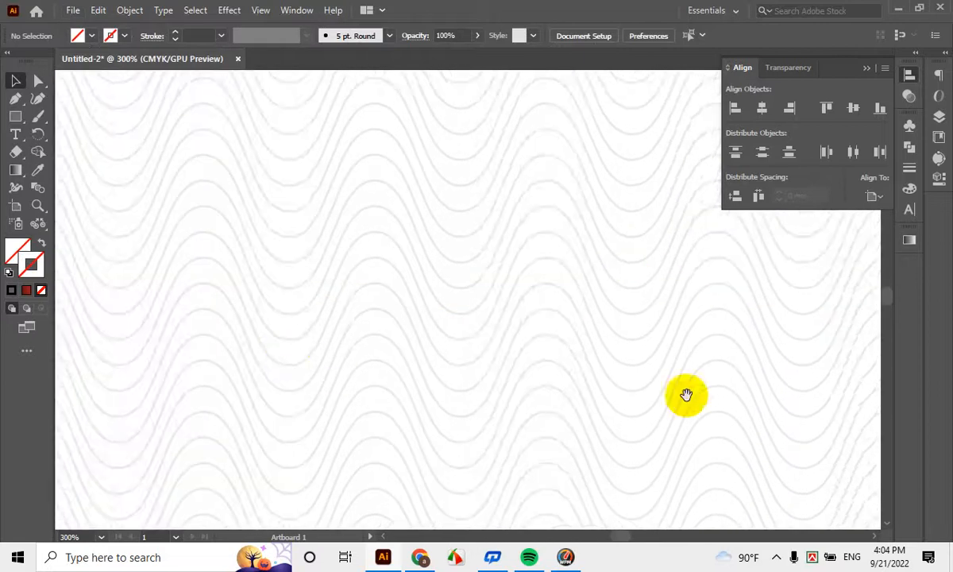
drag(687, 396, 455, 409)
drag(602, 229, 558, 381)
drag(732, 434, 387, 171)
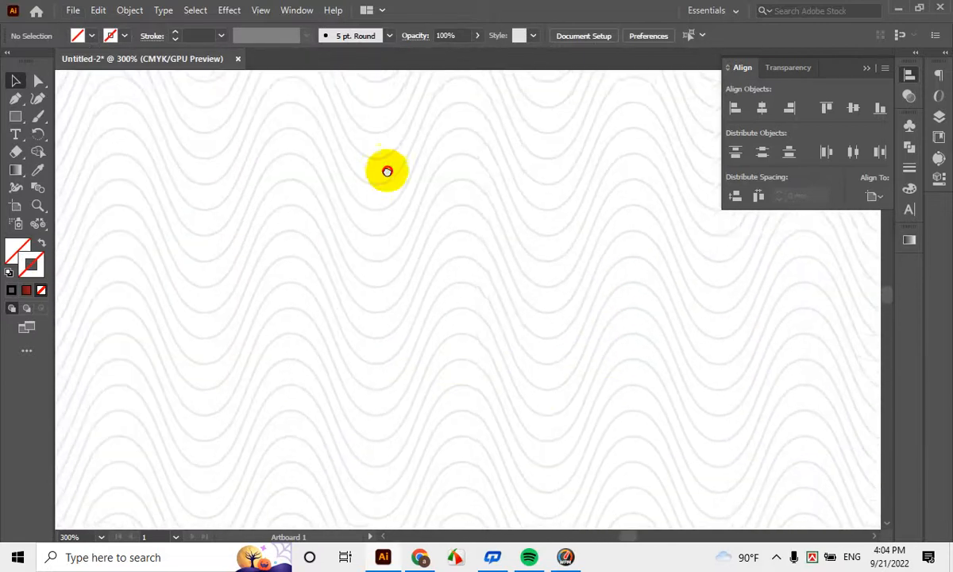
drag(469, 397, 572, 194)
drag(472, 310, 490, 244)
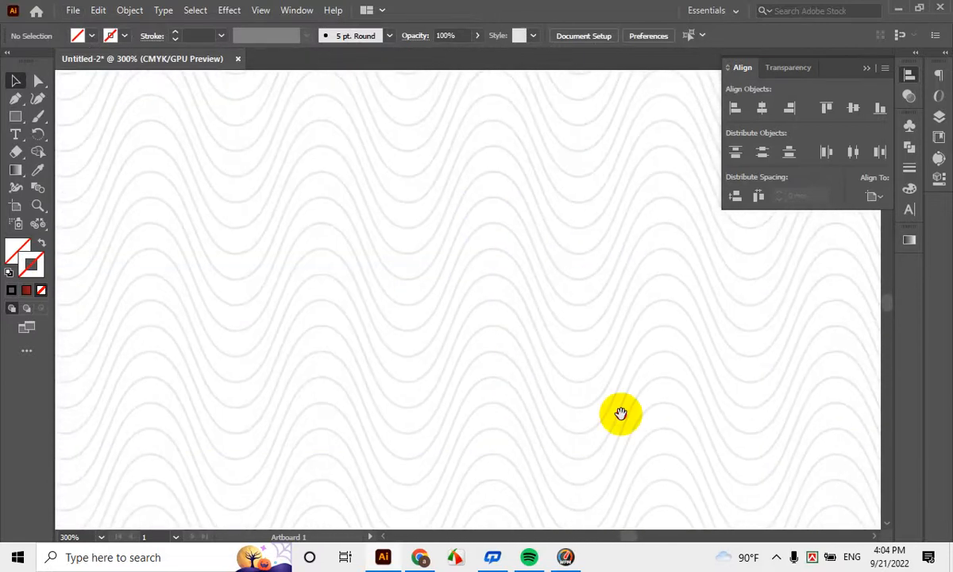
scroll(394, 266, down, 4)
scroll(396, 253, up, 3)
scroll(590, 318, down, 2)
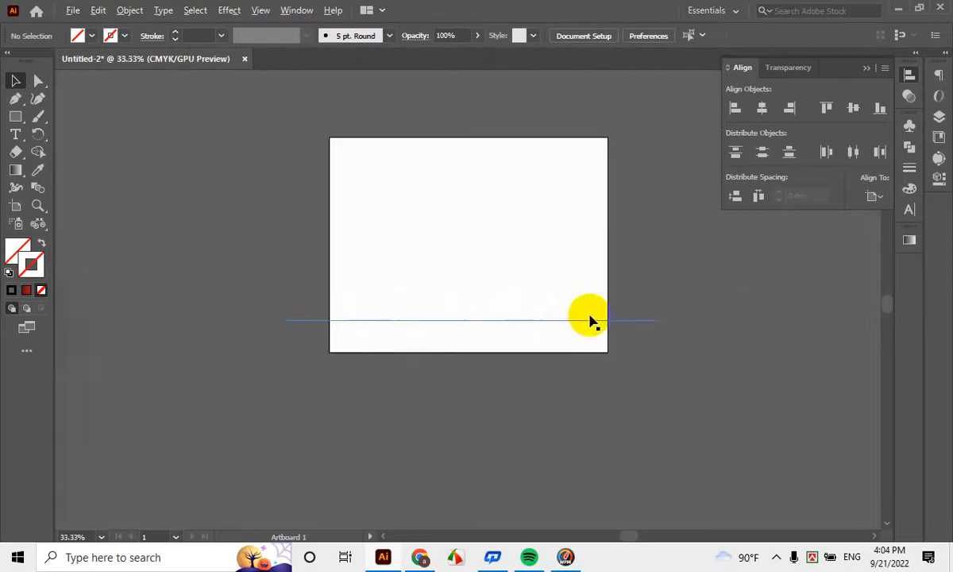
Move the clipped wave pattern off the artboard to leave the artboard empty
click(457, 266)
scroll(476, 296, down, 1)
scroll(516, 318, down, 1)
scroll(557, 333, up, 1)
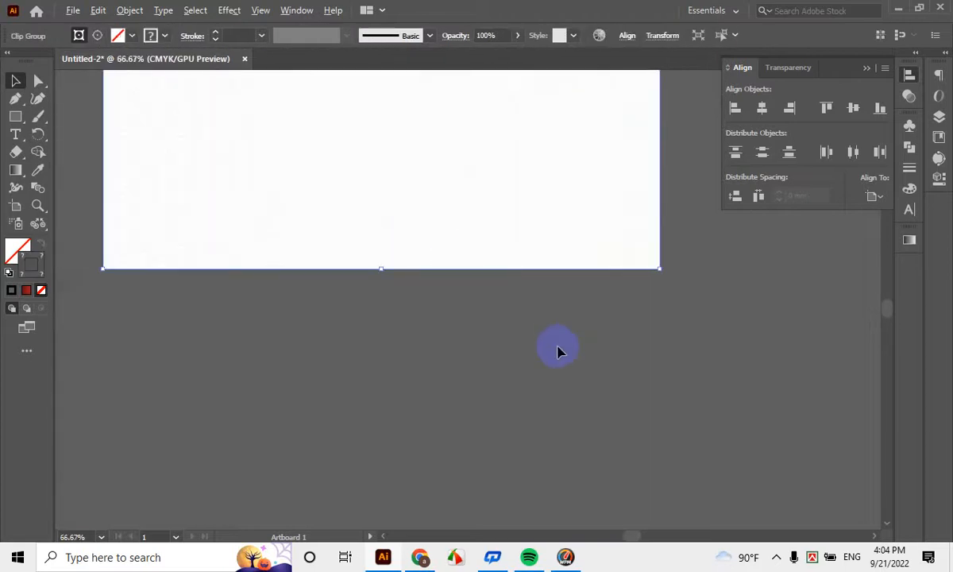
scroll(572, 354, down, 3)
drag(496, 313, 51, 129)
click(177, 201)
scroll(494, 353, up, 1)
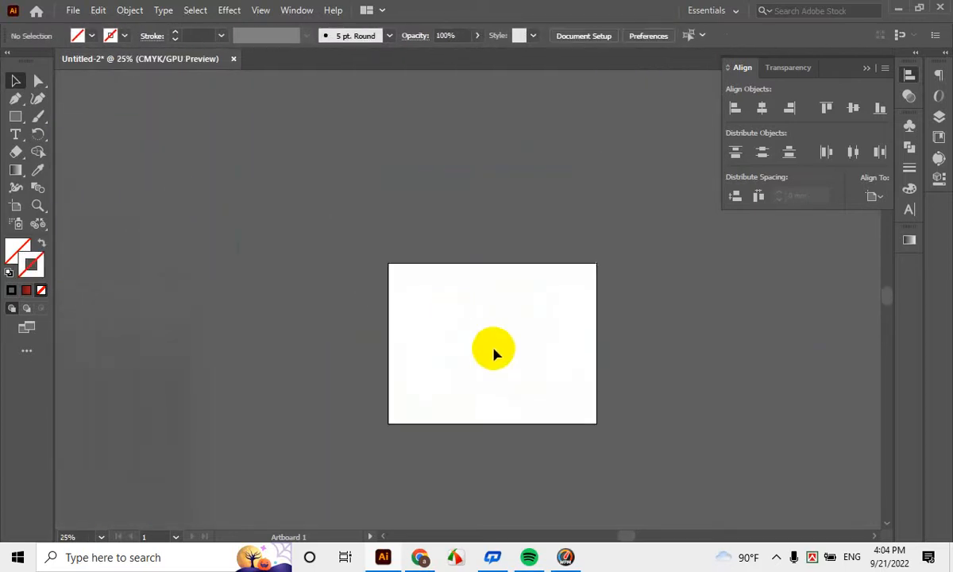
scroll(494, 350, up, 2)
scroll(486, 379, down, 2)
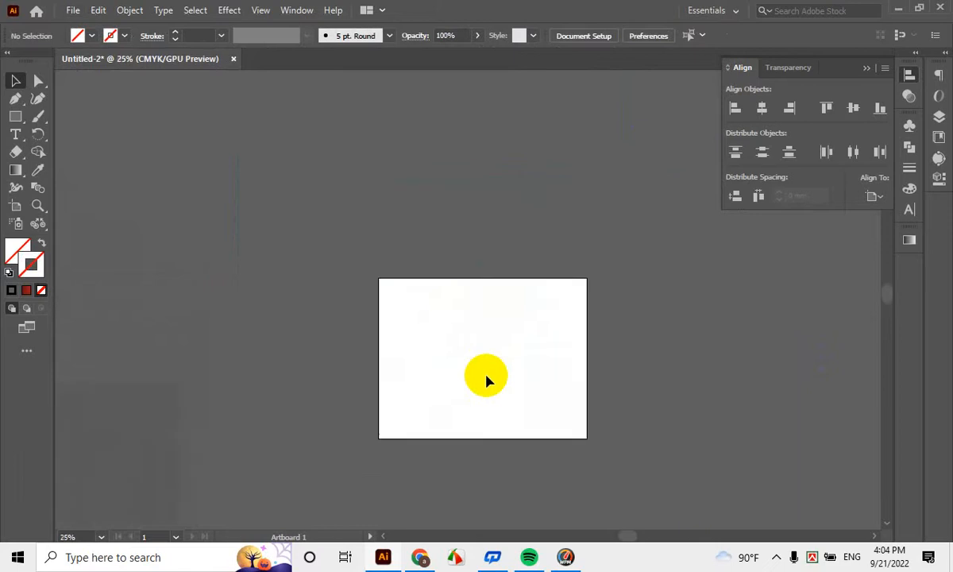
scroll(485, 405, up, 1)
scroll(481, 407, down, 3)
scroll(493, 433, up, 5)
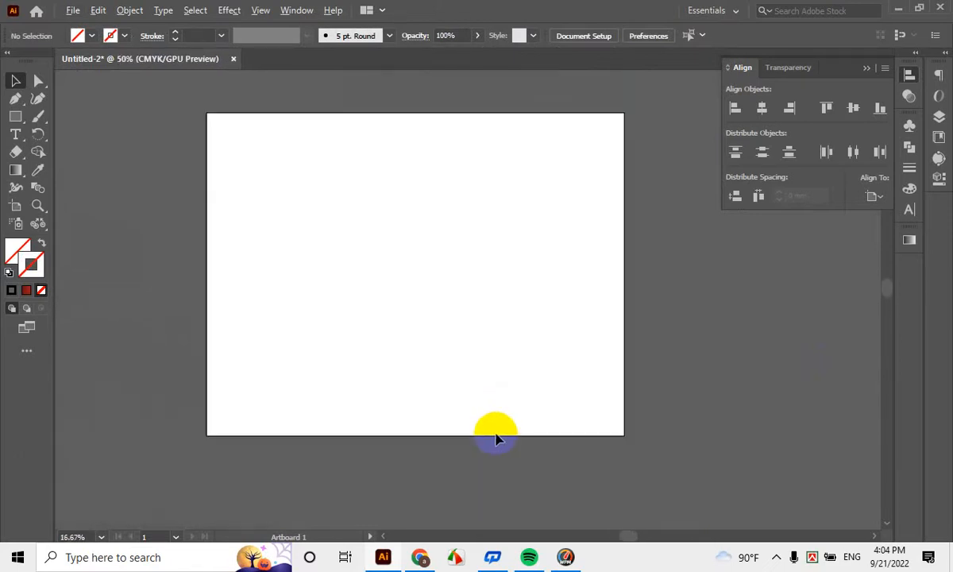
Draw a circle about 26 mm across with the Ellipse tool in the empty space beside the artboard
drag(16, 119, 64, 132)
drag(531, 280, 454, 289)
scroll(454, 289, down, 2)
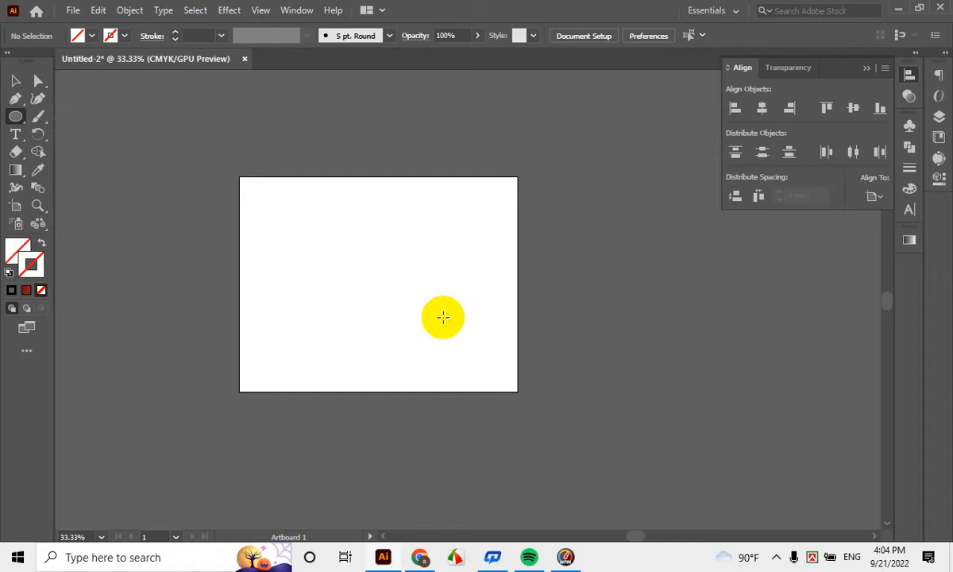
drag(658, 312, 329, 259)
scroll(367, 337, up, 1)
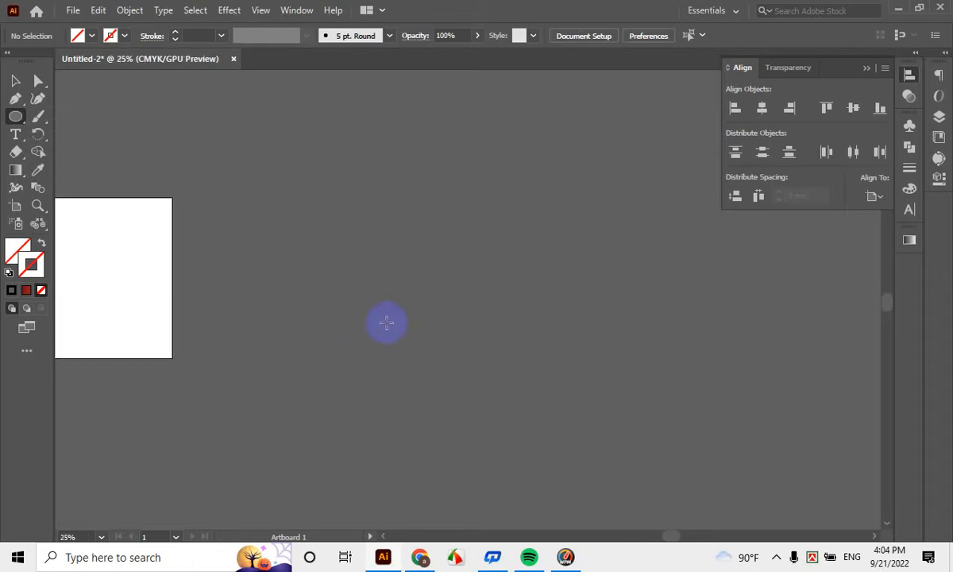
click(369, 301)
drag(370, 301, 380, 311)
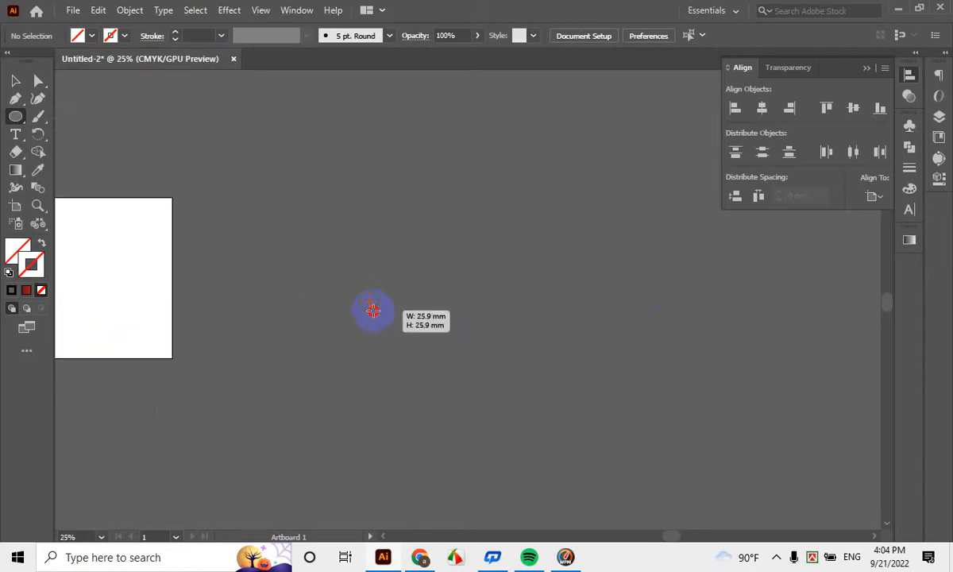
Give the circle a black (000000) stroke with a weight of 0.25 pt
click(15, 80)
drag(330, 266, 523, 435)
scroll(321, 314, up, 4)
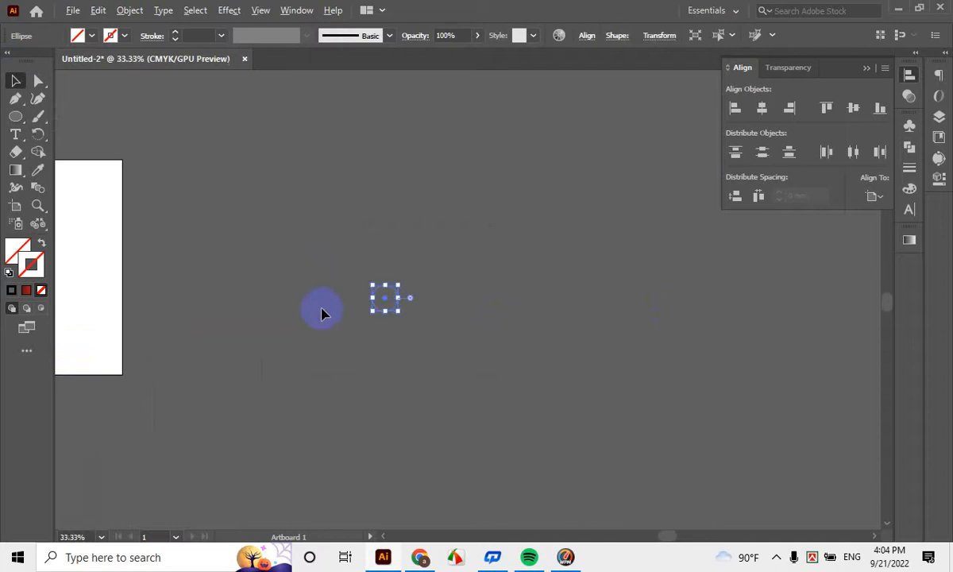
double_click(31, 265)
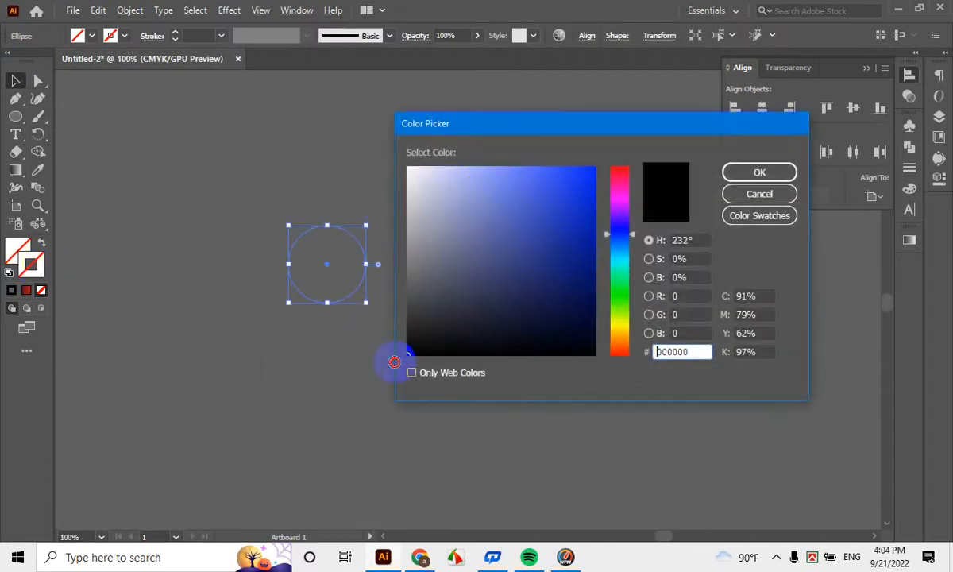
click(760, 172)
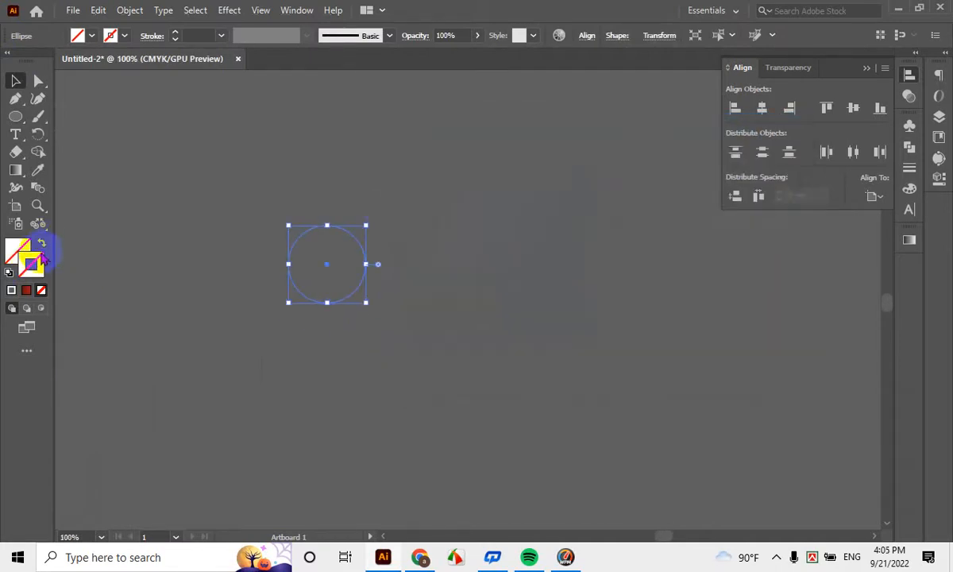
click(175, 32)
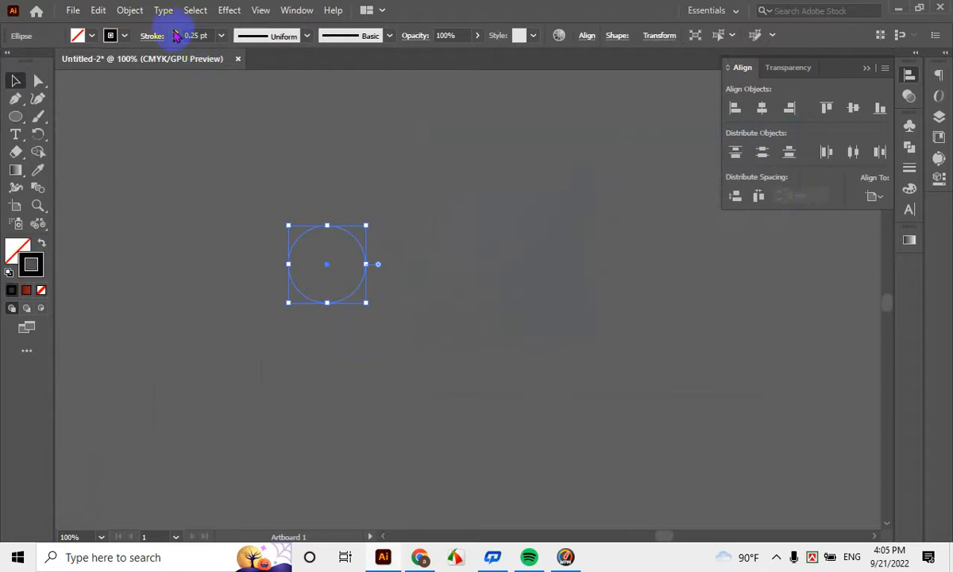
click(181, 106)
Shrink the circle proportionally about its centre to roughly half its size
click(366, 284)
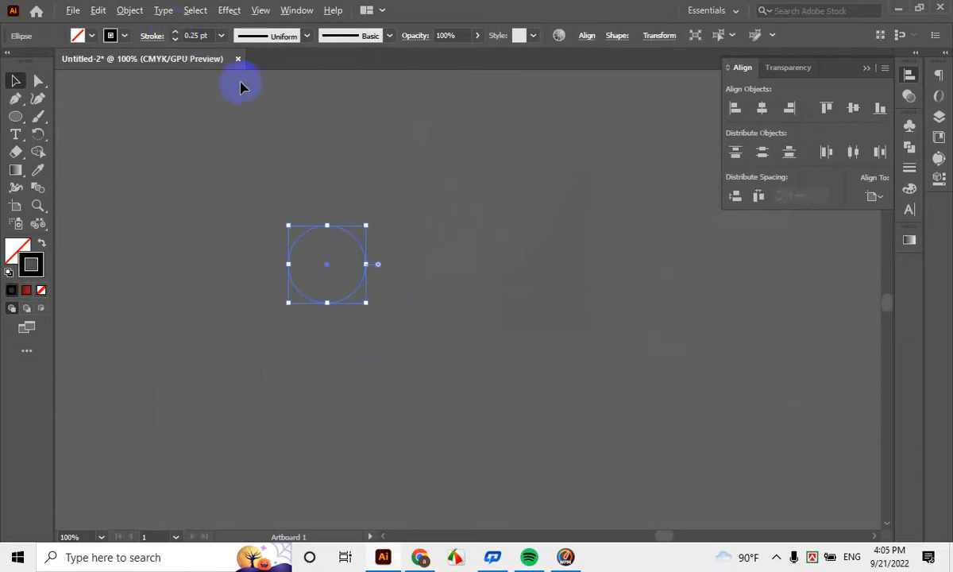
click(357, 169)
click(327, 264)
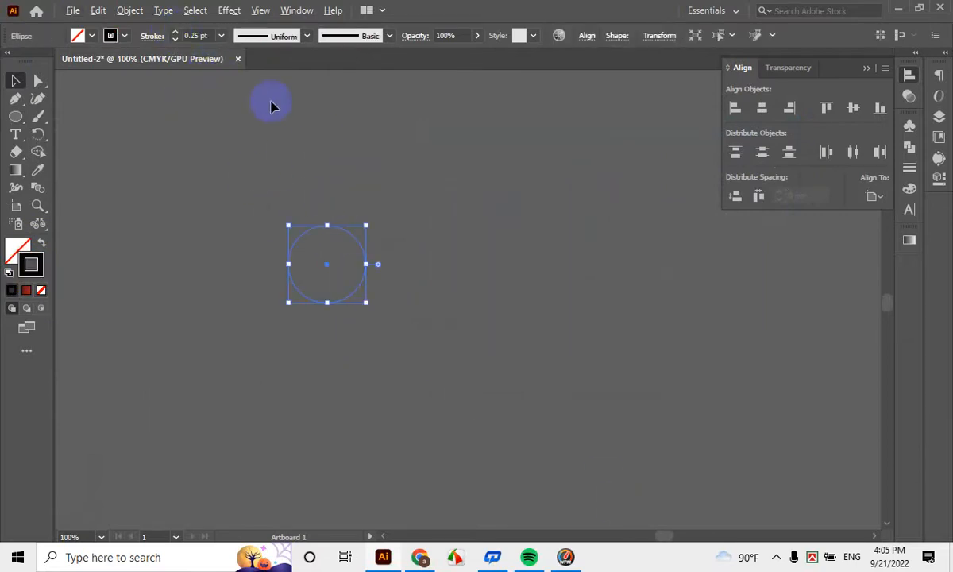
scroll(391, 296, up, 3)
scroll(263, 190, down, 2)
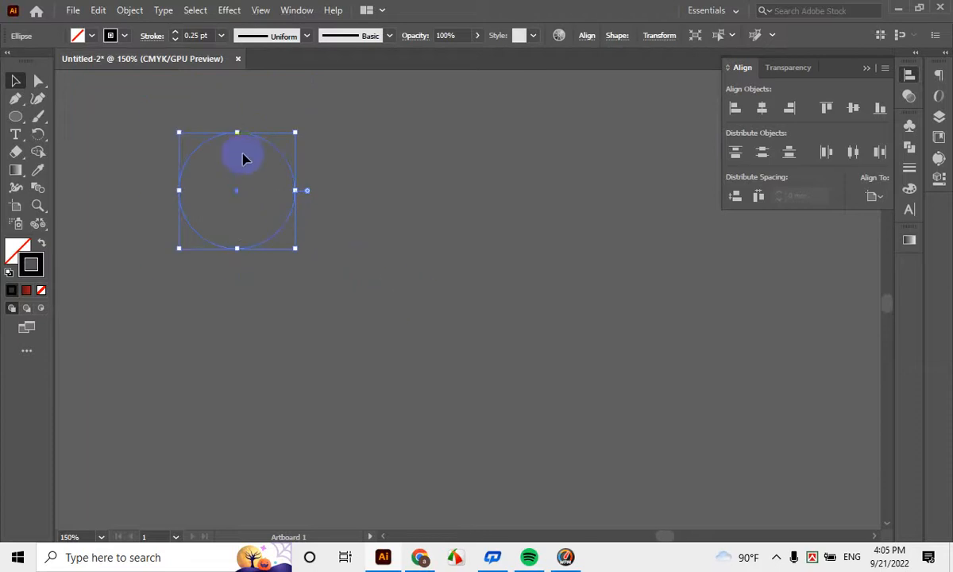
scroll(244, 159, up, 1)
click(337, 213)
click(316, 204)
scroll(315, 203, up, 2)
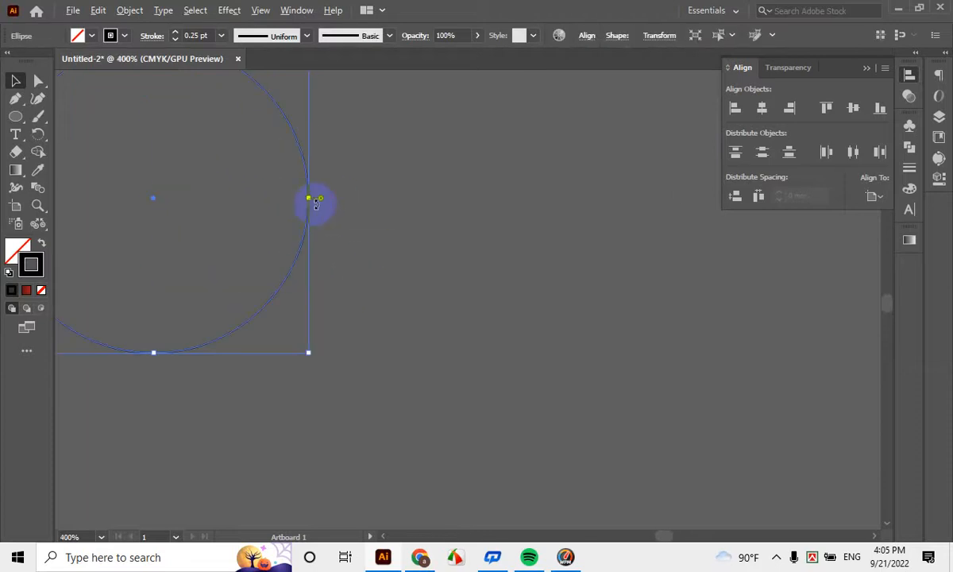
drag(310, 204, 224, 203)
click(238, 256)
scroll(237, 256, down, 7)
scroll(248, 288, down, 1)
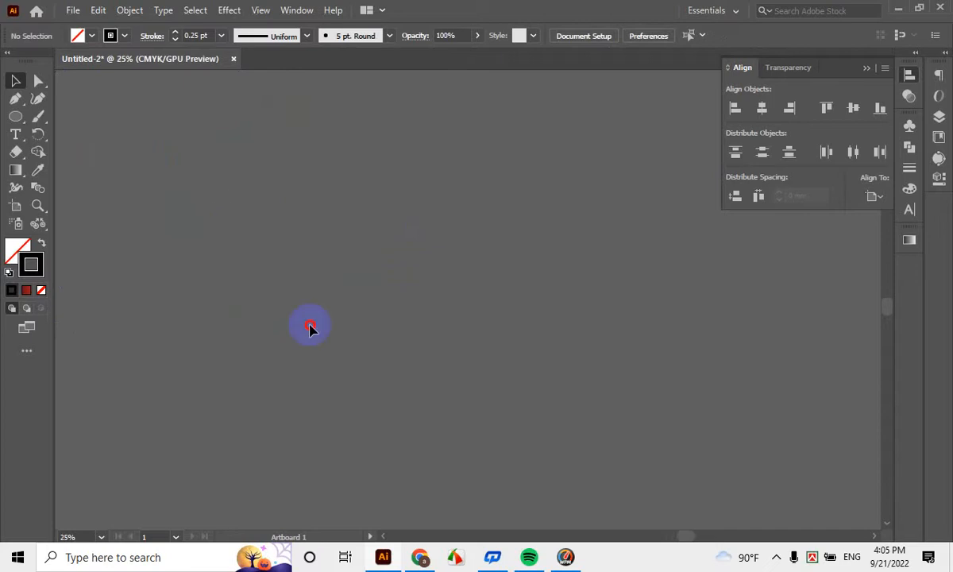
Duplicate the small circle in place and enlarge the copy about its centre until it is larger than the artboard
key(ctrl+a)
key(Delete)
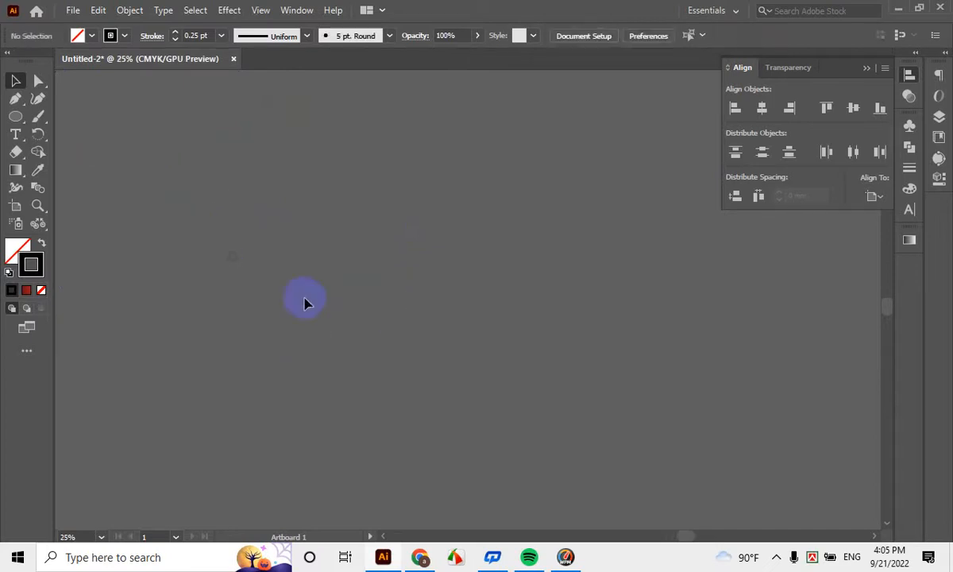
key(ctrl+z)
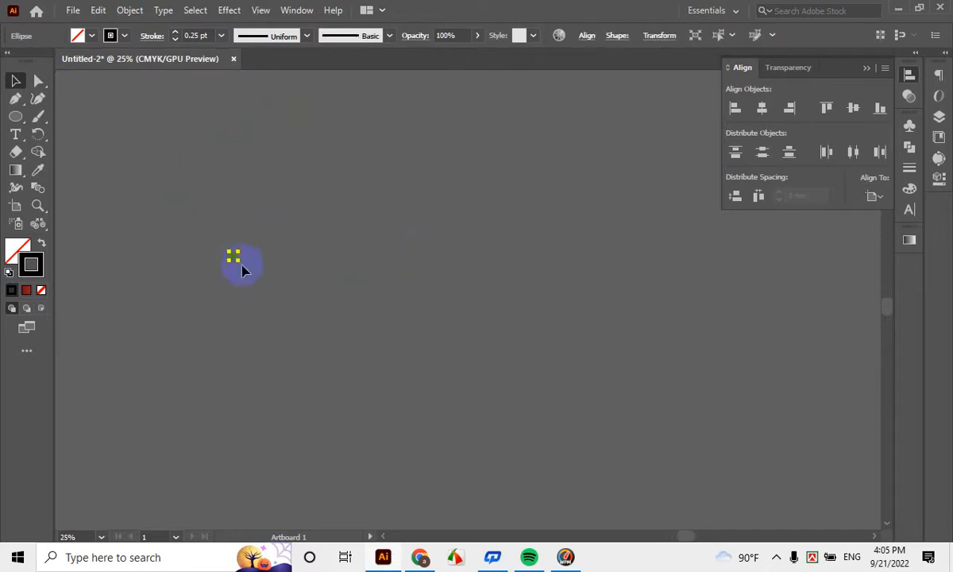
drag(236, 260, 379, 454)
scroll(294, 318, down, 3)
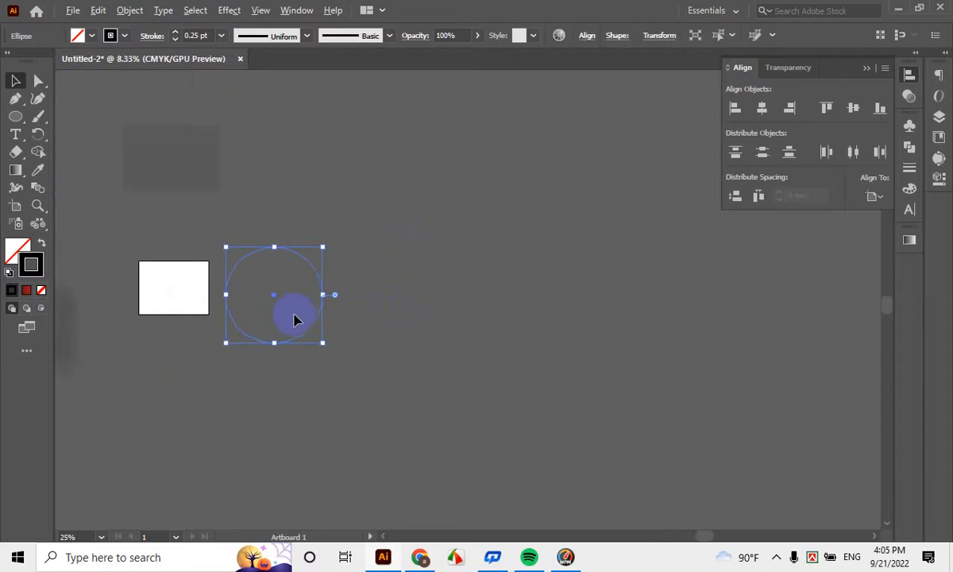
key(ctrl+equal)
drag(348, 368, 358, 381)
key(Delete)
scroll(279, 298, up, 2)
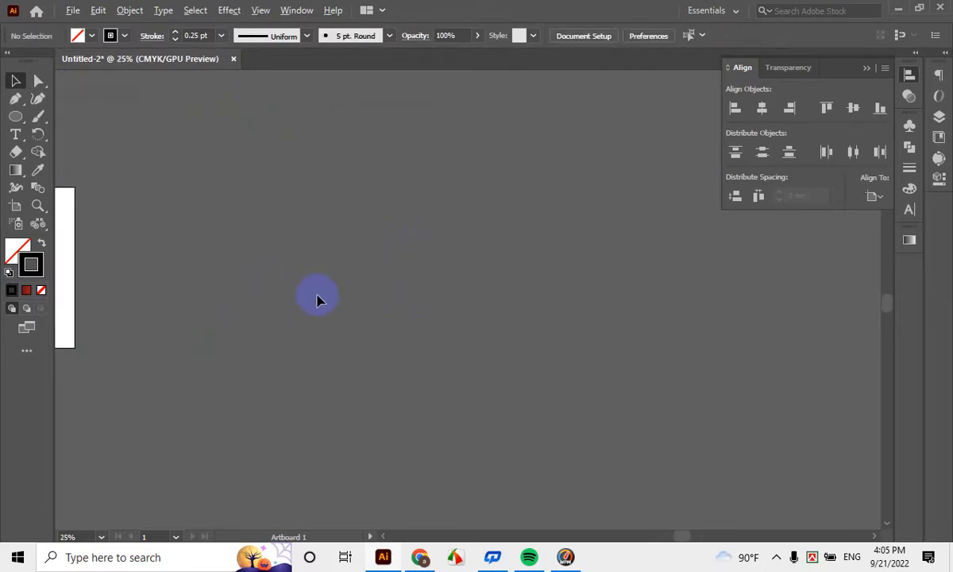
key(ctrl+z)
Set the blend spacing to Specified Steps with 100 steps and blend the small circle with the large one
scroll(290, 310, up, 2)
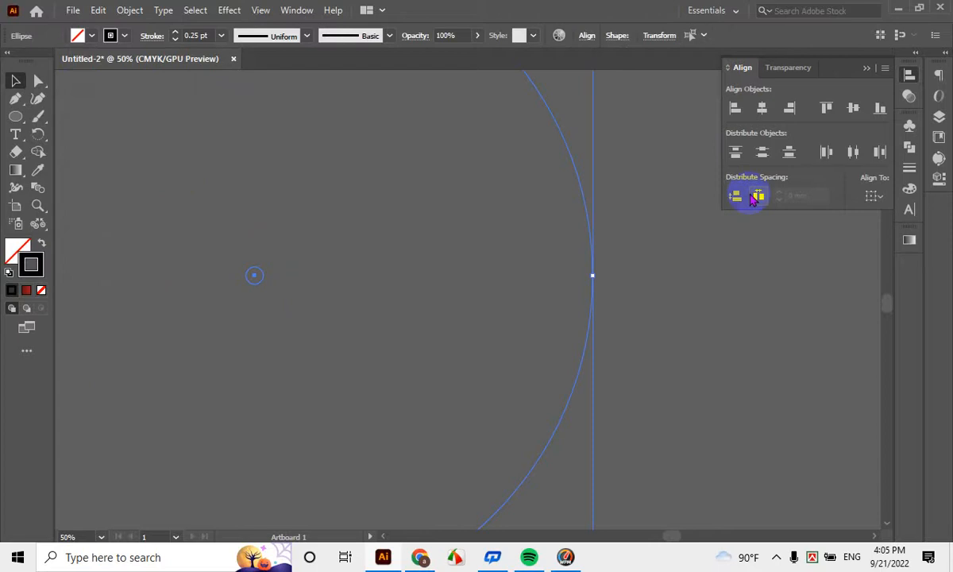
click(35, 193)
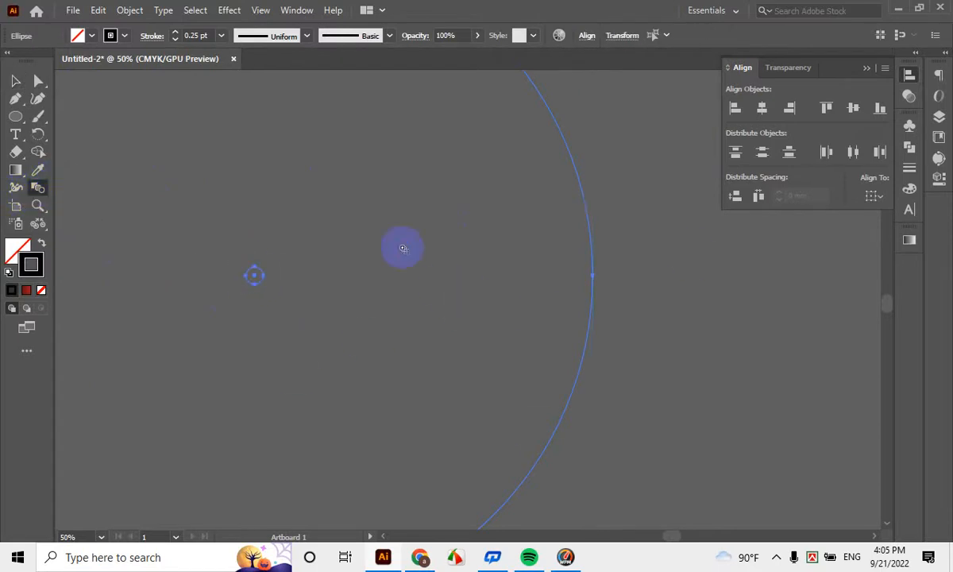
double_click(38, 188)
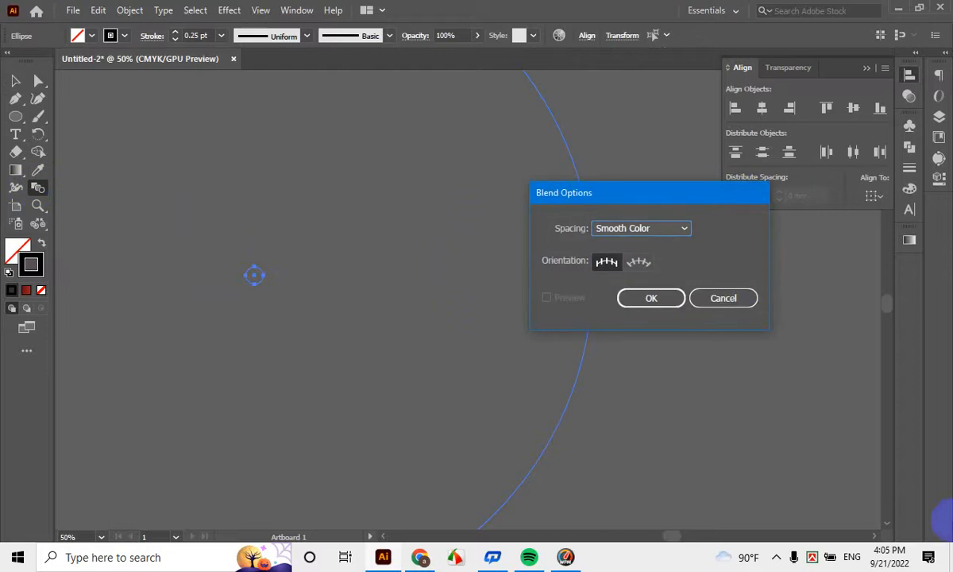
click(681, 228)
click(636, 259)
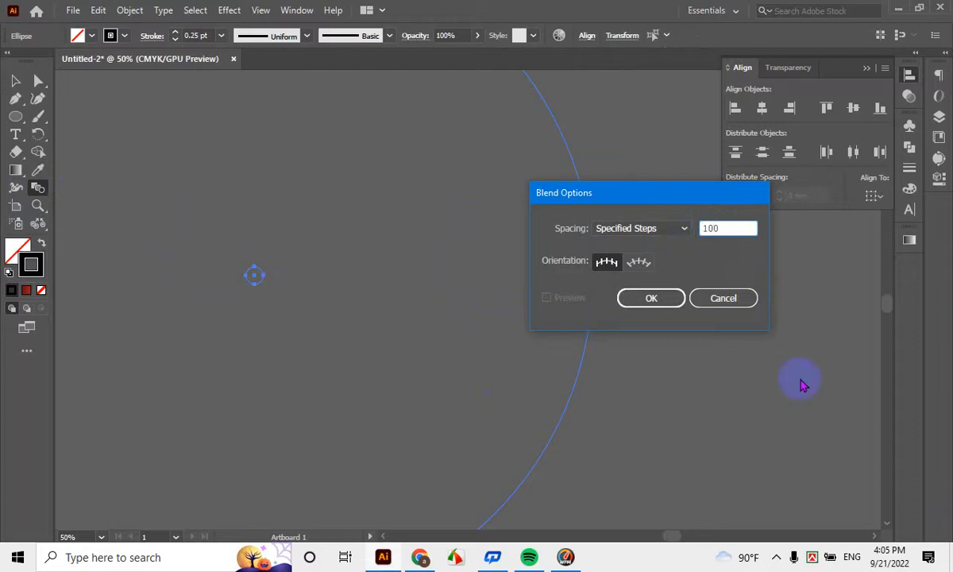
click(651, 298)
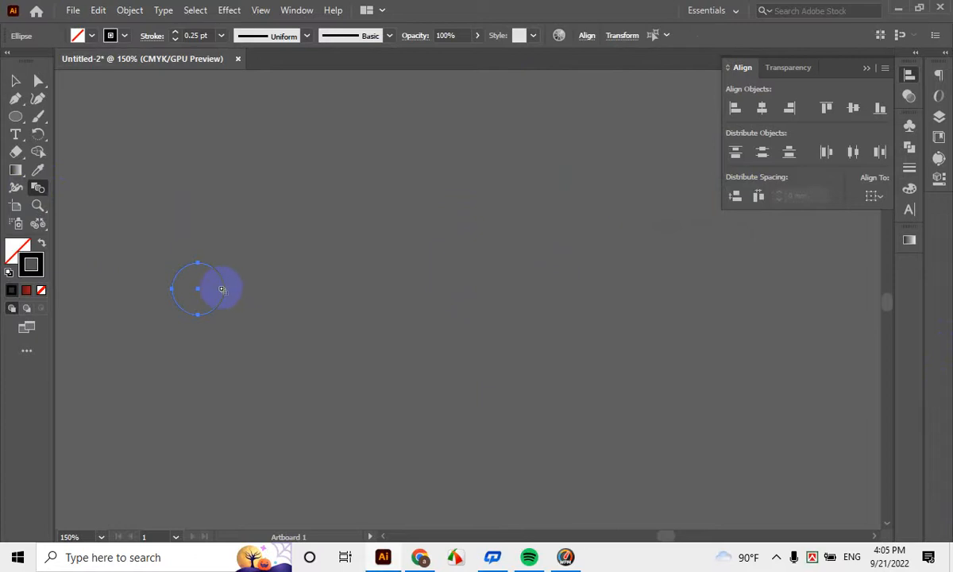
click(226, 291)
scroll(570, 295, down, 4)
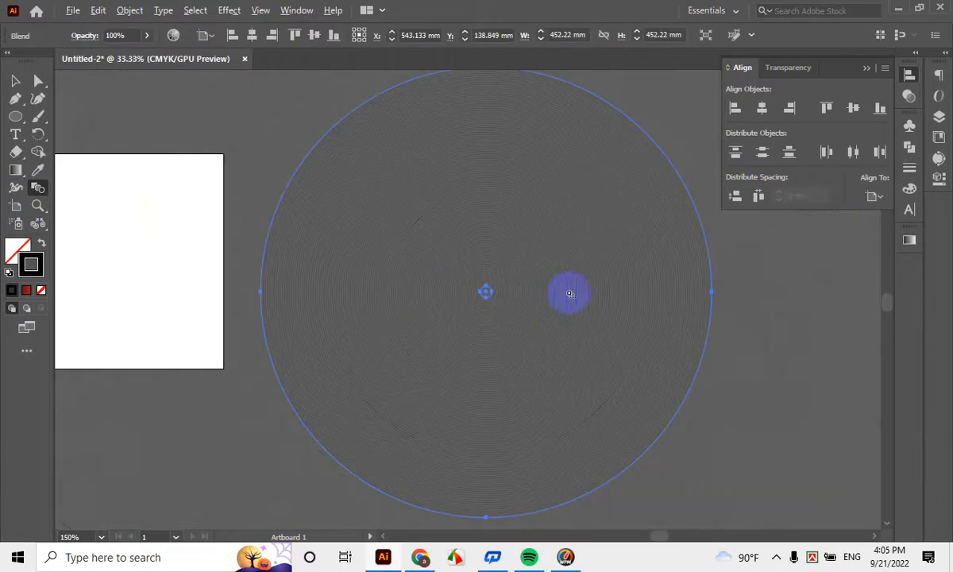
Examine the spacing and thickness of the lines in the blended concentric circles at several magnifications
click(92, 94)
scroll(483, 343, up, 7)
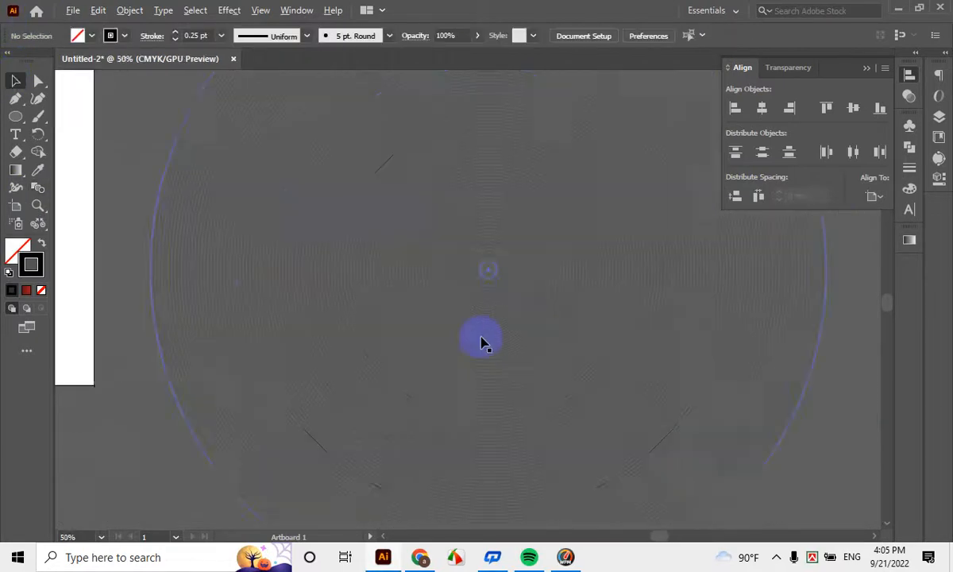
scroll(501, 324, down, 4)
scroll(236, 404, up, 8)
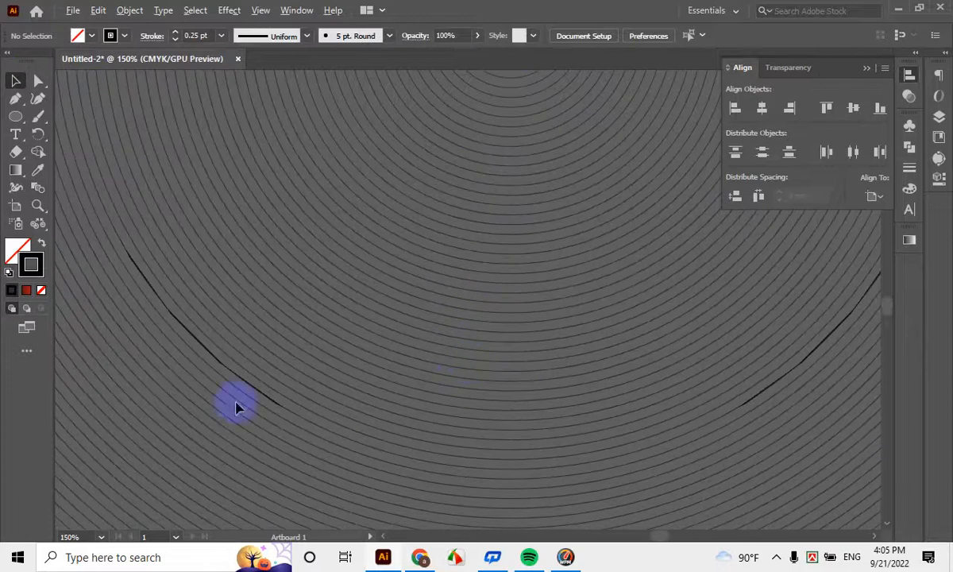
scroll(427, 305, down, 6)
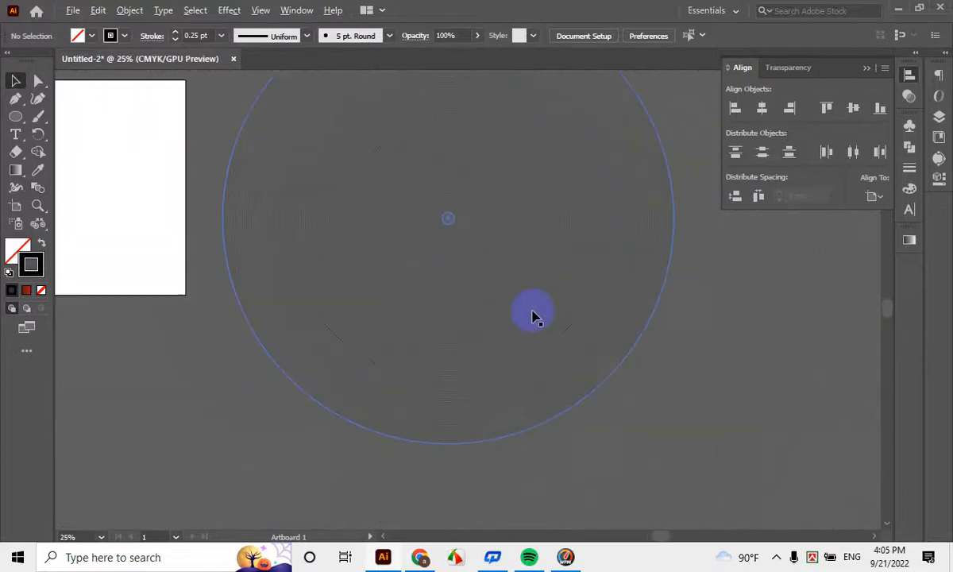
scroll(500, 311, up, 5)
scroll(500, 309, up, 3)
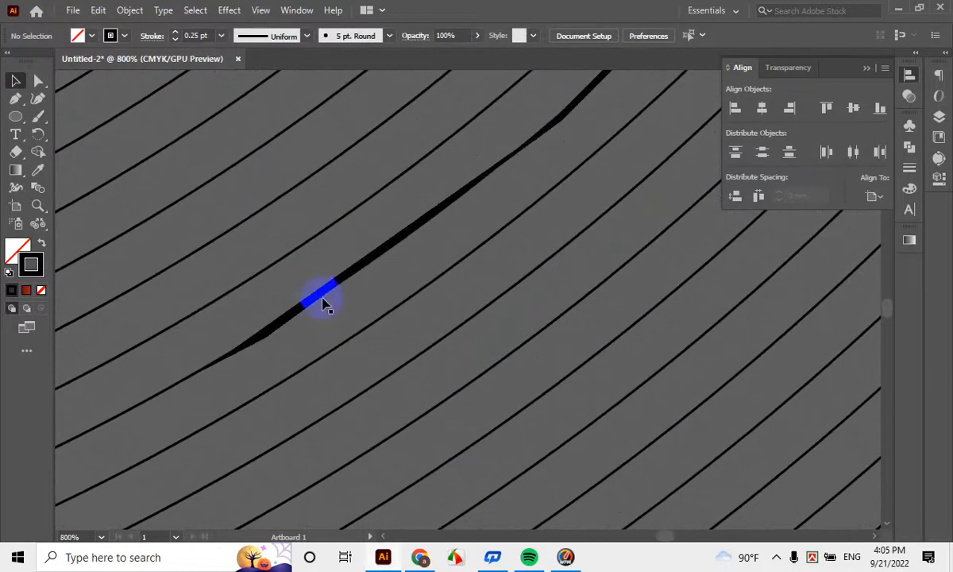
scroll(334, 328, down, 10)
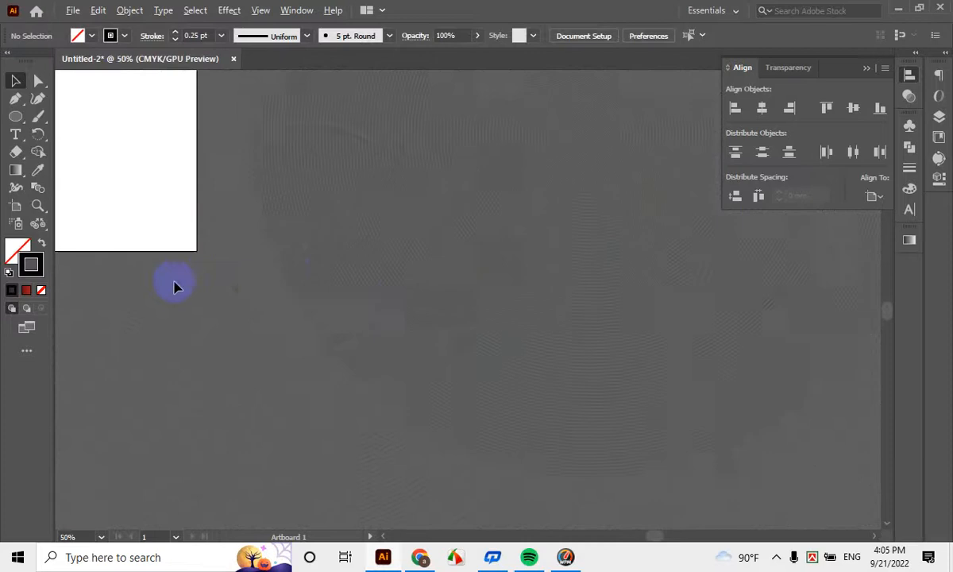
Move the concentric-circle blend onto the artboard so that it is centred horizontally and covers the whole artboard
drag(546, 278, 391, 329)
scroll(403, 249, down, 1)
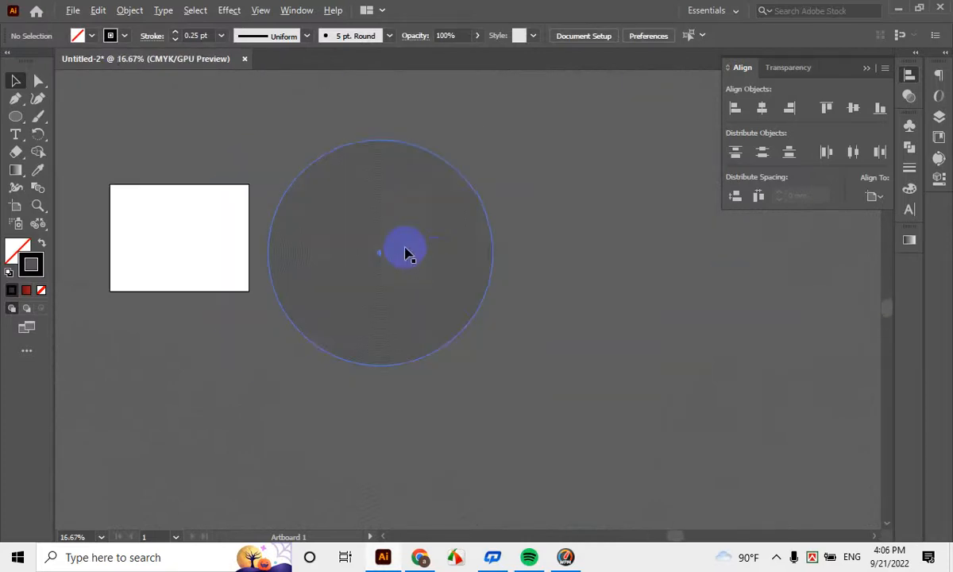
drag(440, 256, 574, 266)
drag(564, 265, 686, 291)
click(640, 321)
scroll(420, 252, up, 3)
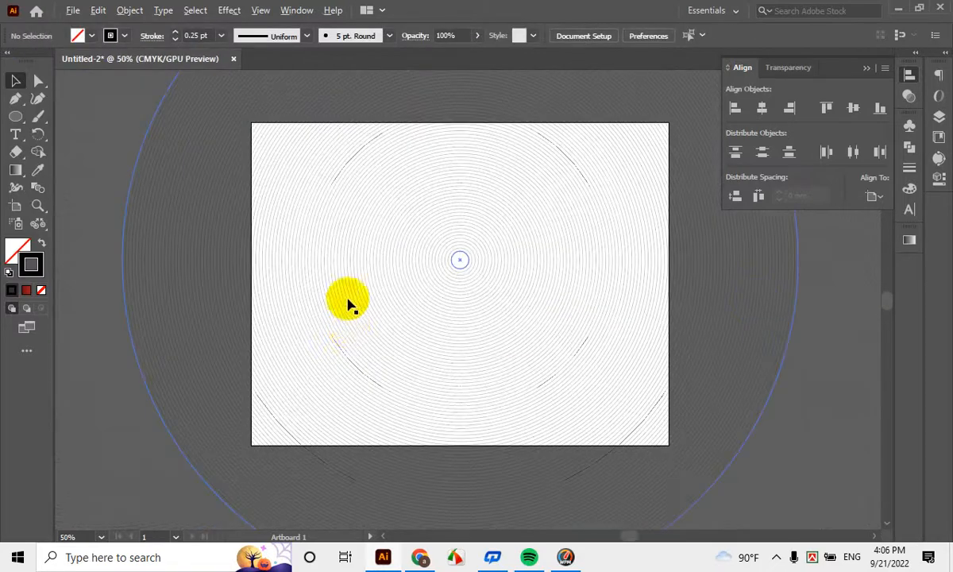
Inspect how the concentric-circle lines cover the artboard, both close up and as a whole
scroll(348, 300, up, 2)
scroll(583, 372, up, 1)
scroll(587, 365, down, 3)
scroll(593, 391, up, 1)
scroll(602, 388, up, 1)
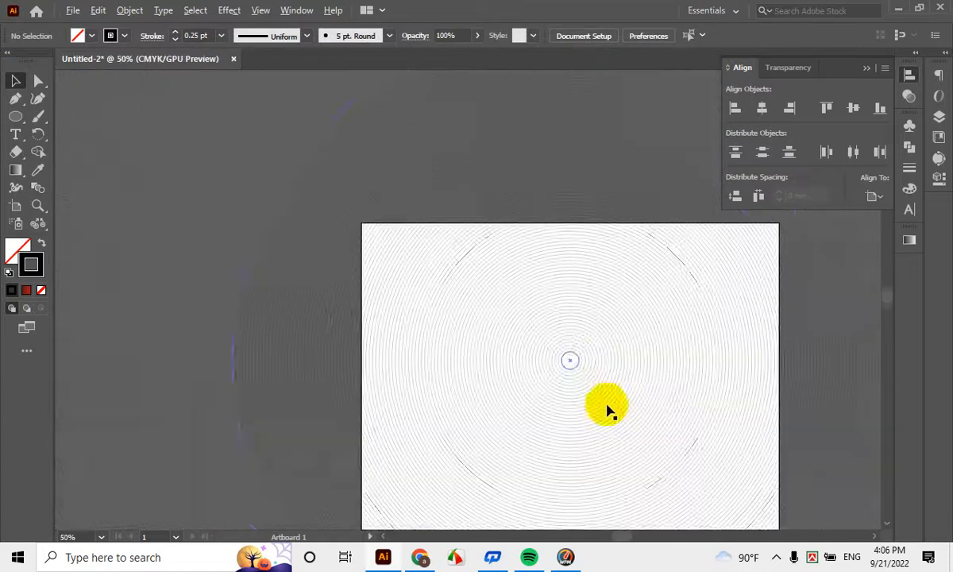
drag(655, 359, 466, 286)
scroll(466, 286, down, 3)
scroll(445, 306, up, 3)
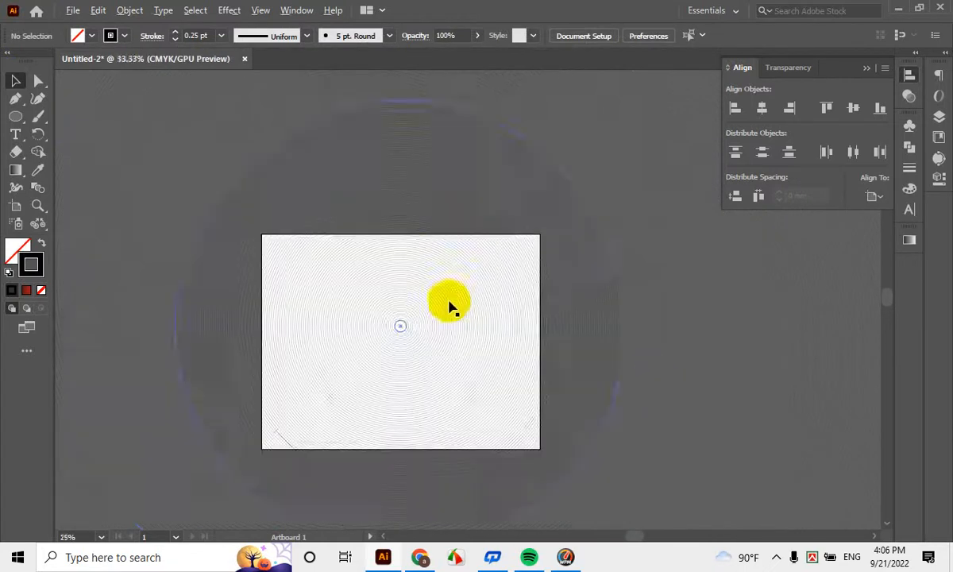
scroll(477, 350, down, 1)
Duplicate the blend horizontally to both sides so each copy's edge meets the centre of the original, at X -86.41 mm and 365.81 mm
drag(579, 338, 252, 347)
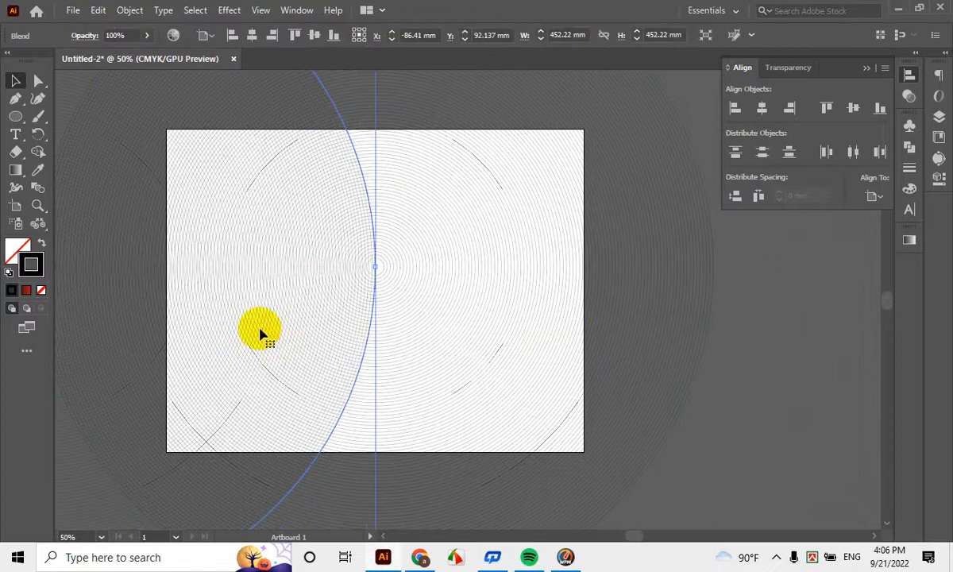
drag(70, 499, 749, 497)
scroll(571, 333, down, 1)
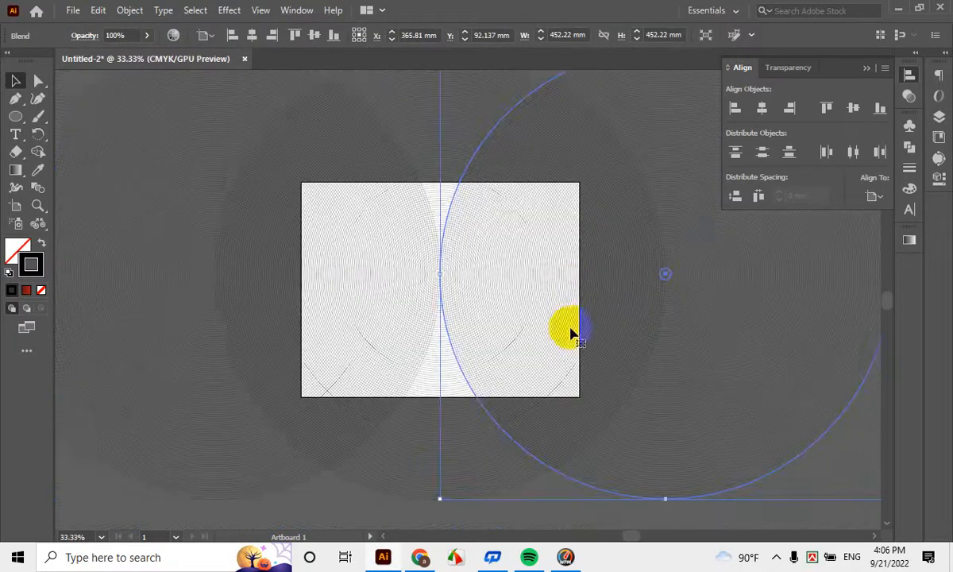
scroll(571, 333, down, 2)
click(647, 475)
Examine the pattern formed where the three concentric-circle blends overlap on the artboard
scroll(426, 230, up, 2)
scroll(638, 413, up, 3)
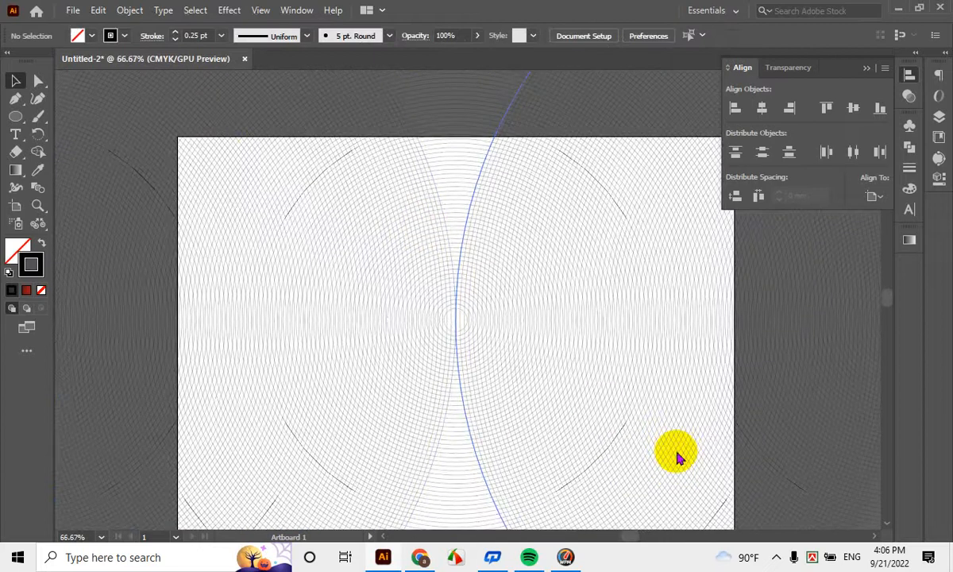
scroll(543, 402, down, 3)
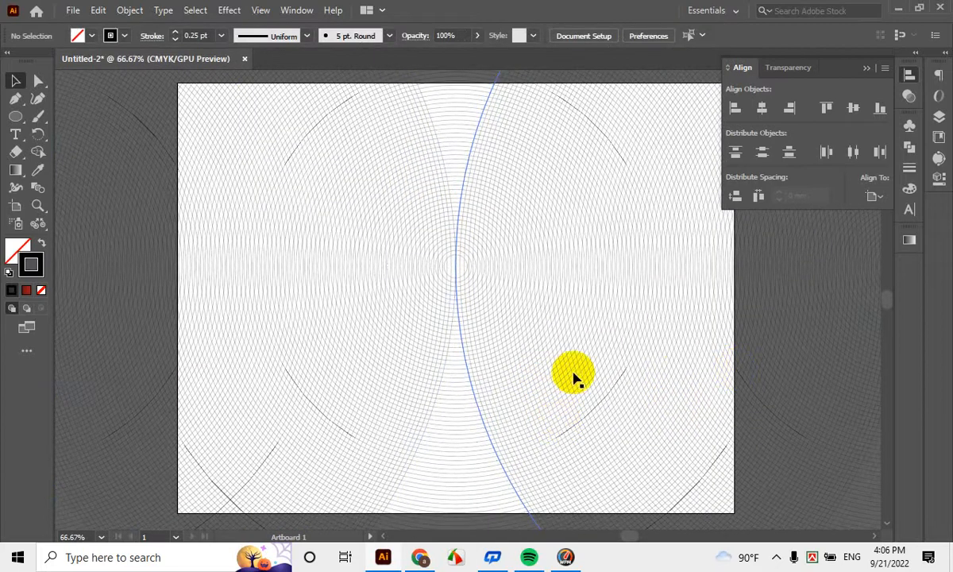
scroll(543, 348, down, 2)
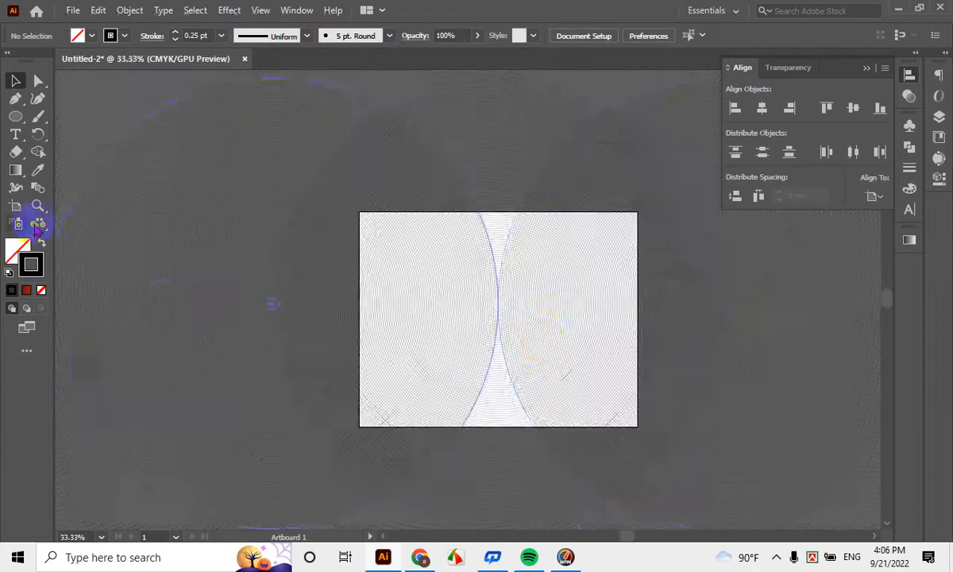
scroll(390, 333, up, 2)
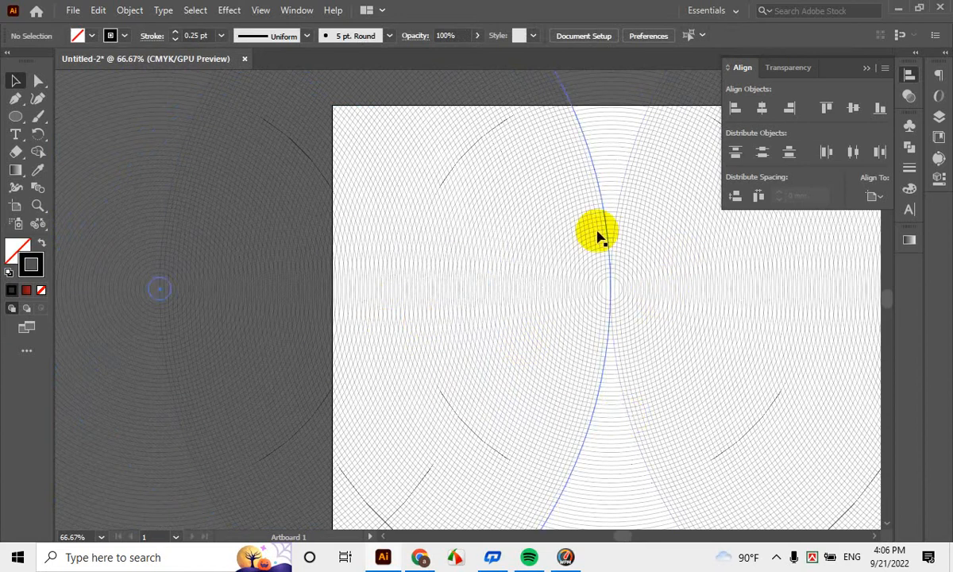
scroll(644, 324, down, 3)
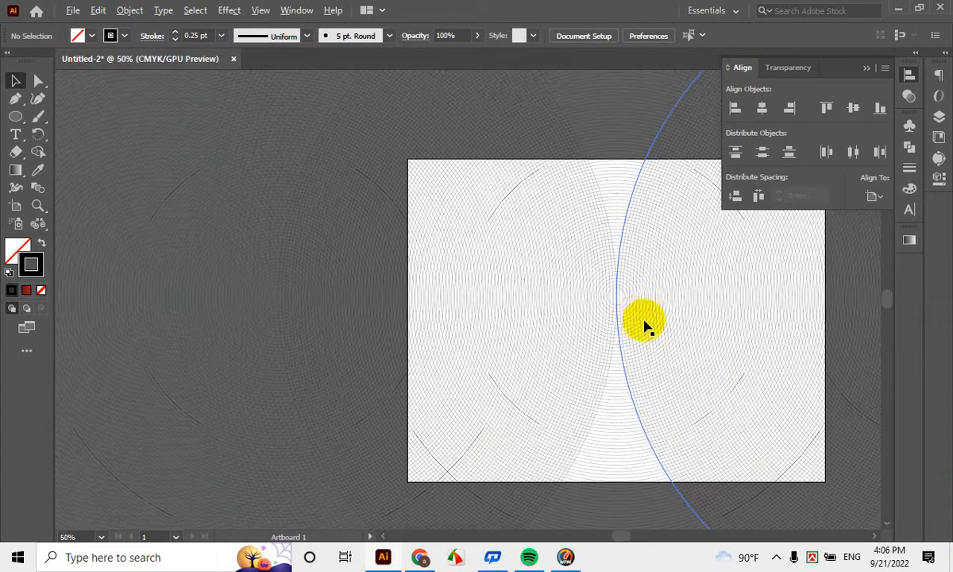
scroll(646, 321, up, 2)
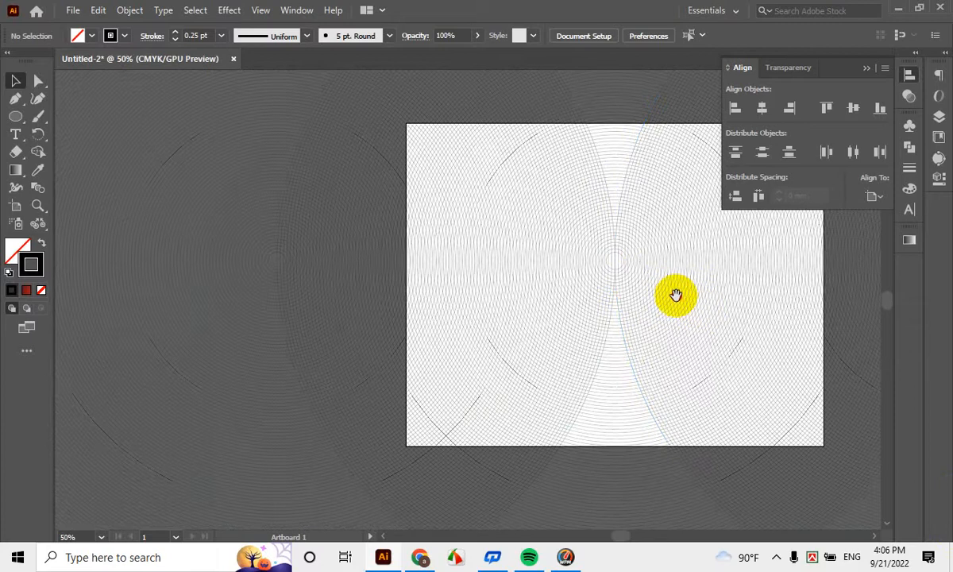
drag(677, 296, 458, 321)
Add copies of the blend below and above the centre, at Y 319.243 mm and -133.973 mm, with their edges meeting the original's centre
scroll(515, 317, down, 1)
scroll(515, 322, down, 1)
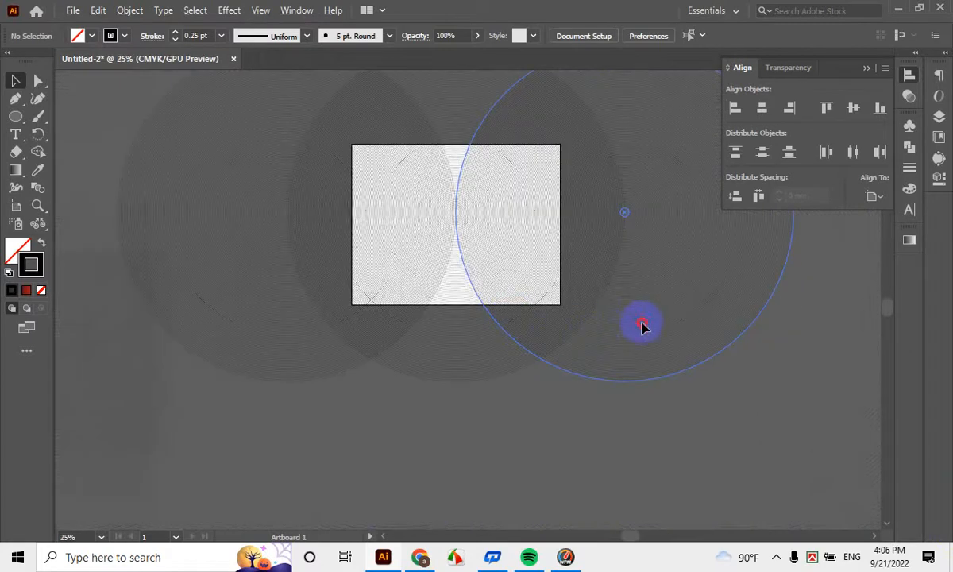
mouse_move(644, 326)
mouse_down()
mouse_move(521, 476)
mouse_move(479, 487)
mouse_up()
scroll(539, 518, up, 2)
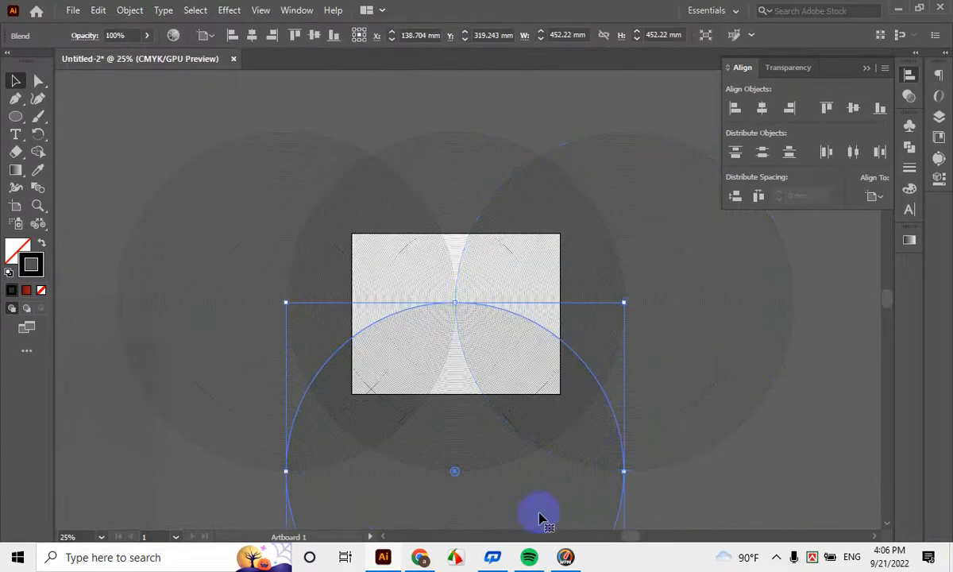
drag(539, 518, 535, 183)
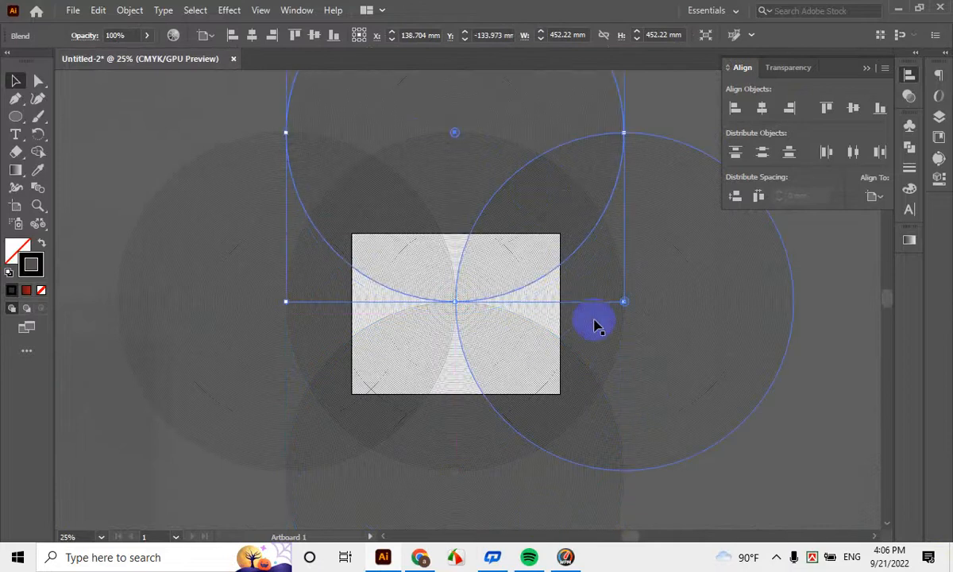
click(765, 494)
Inspect the overlapping lines of the five-blend pattern on the artboard, both in detail and as a whole
scroll(569, 298, up, 2)
scroll(469, 322, up, 2)
scroll(419, 273, down, 1)
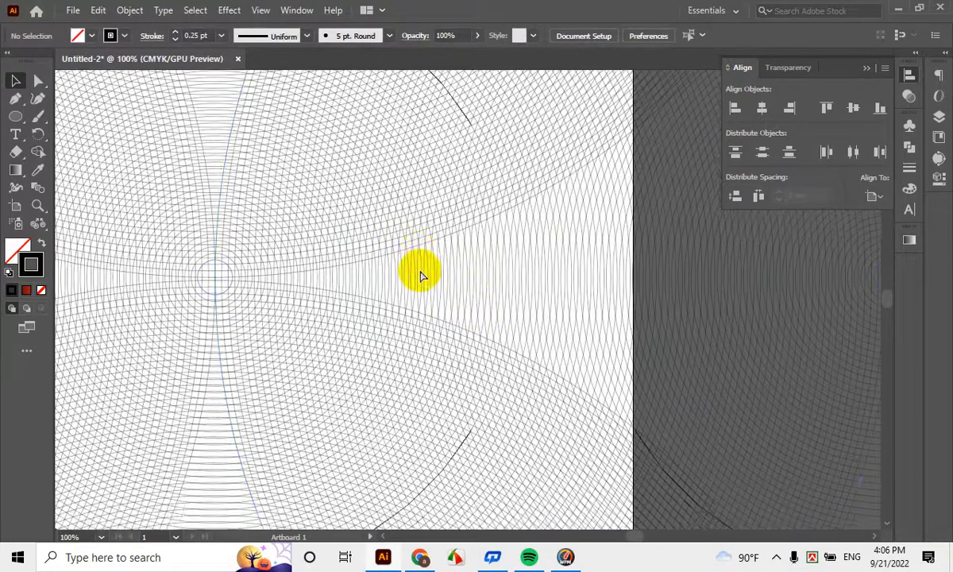
drag(334, 285, 677, 323)
scroll(541, 350, down, 1)
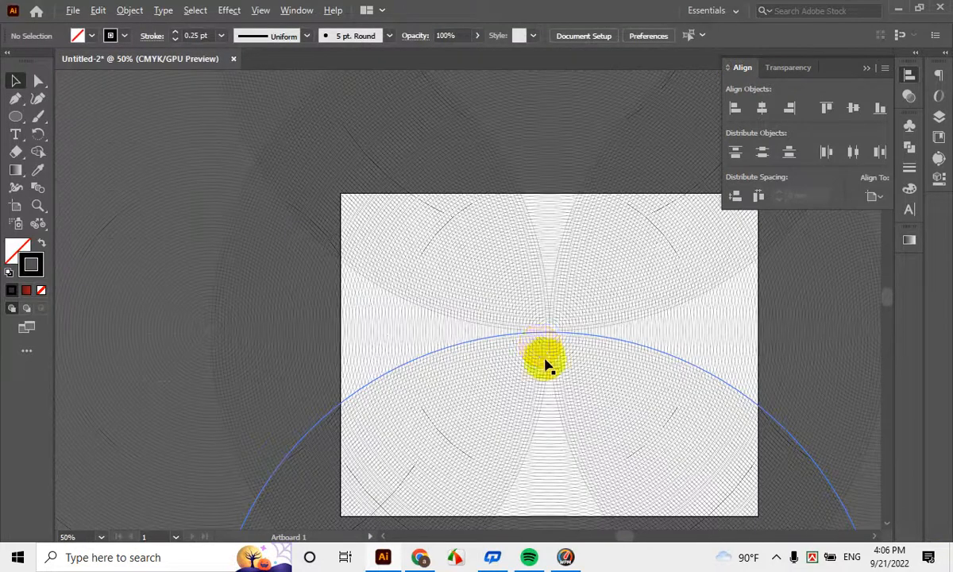
scroll(547, 364, up, 1)
scroll(547, 364, down, 3)
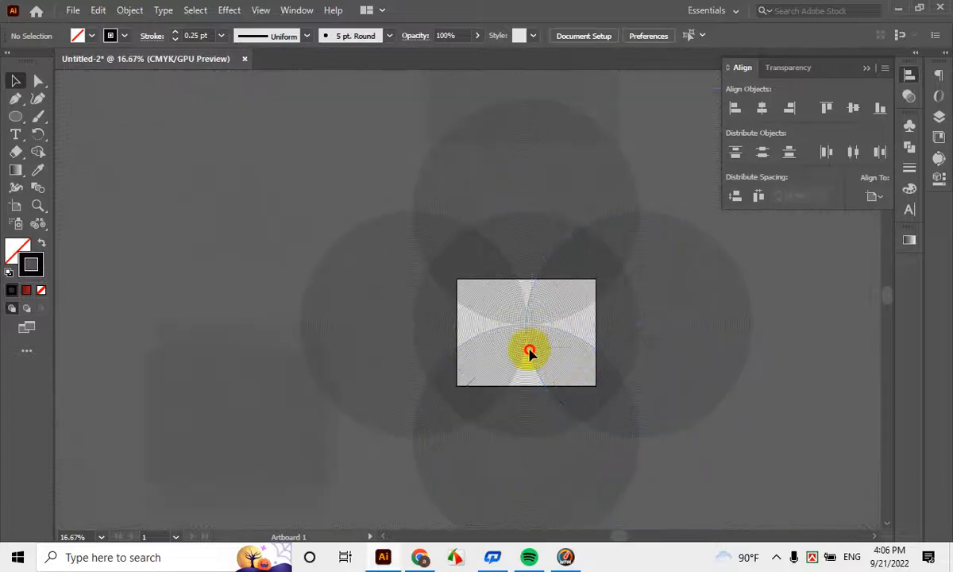
Delete all five concentric-circle blends from the artboard and its surroundings
click(394, 426)
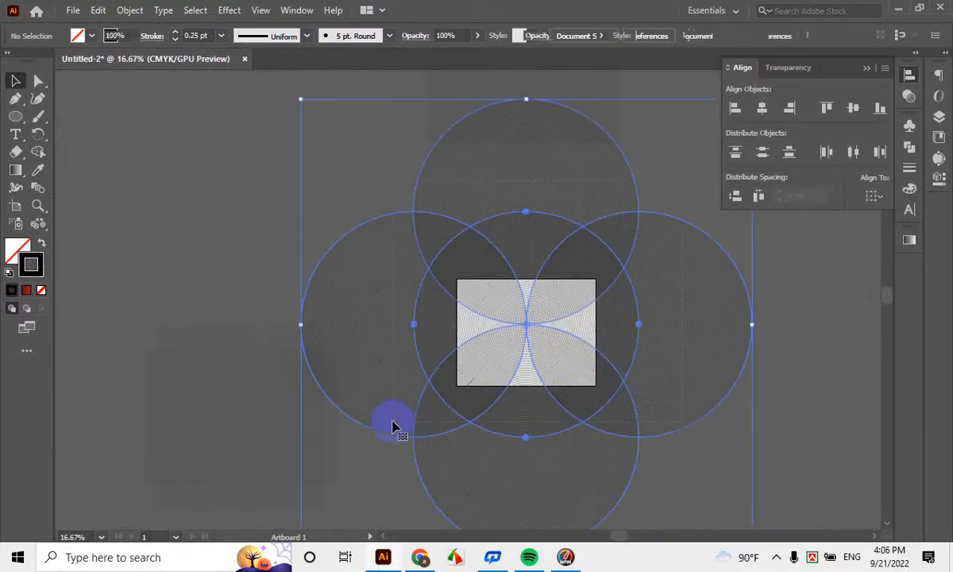
click(688, 454)
click(677, 355)
key(Delete)
click(574, 206)
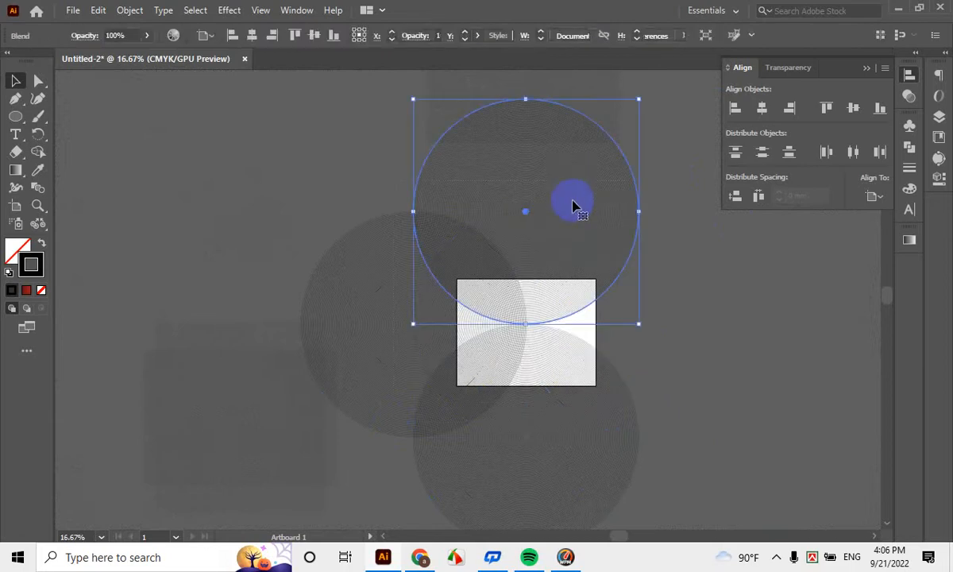
key(Delete)
click(460, 289)
key(Delete)
click(527, 407)
key(Delete)
Delete the earlier line pattern lying in the empty space to the lower left of the artboard
scroll(244, 365, down, 2)
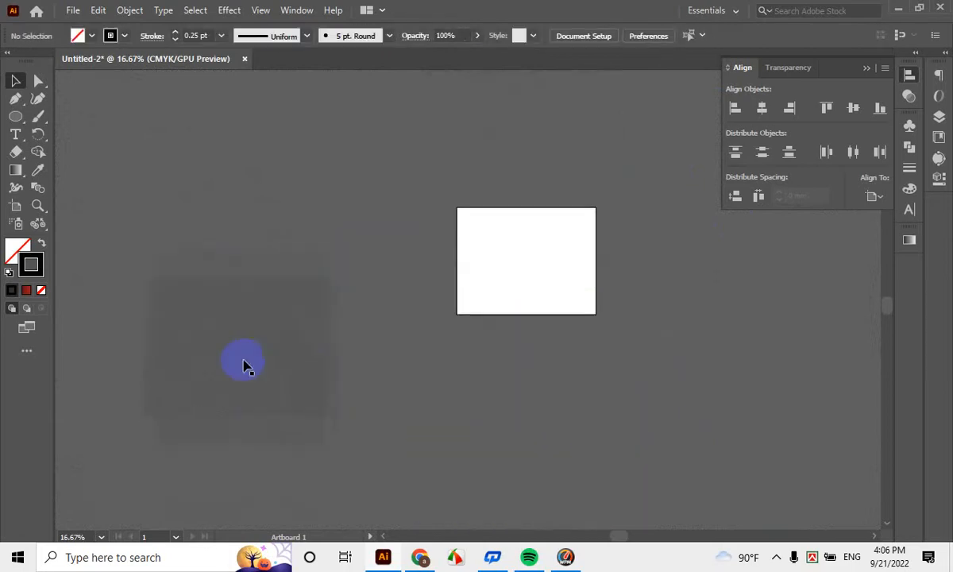
drag(199, 204, 368, 451)
key(Delete)
scroll(413, 486, up, 2)
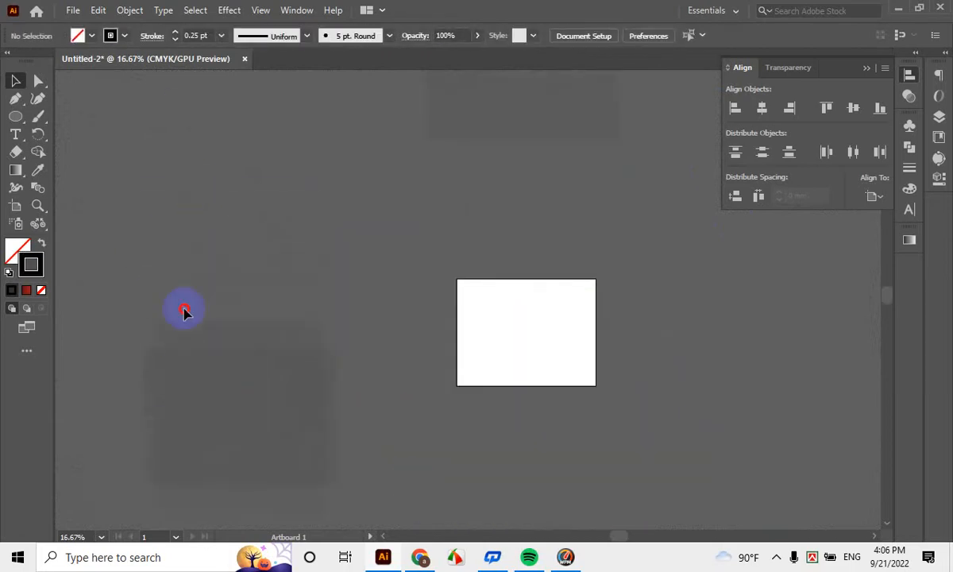
scroll(456, 249, up, 3)
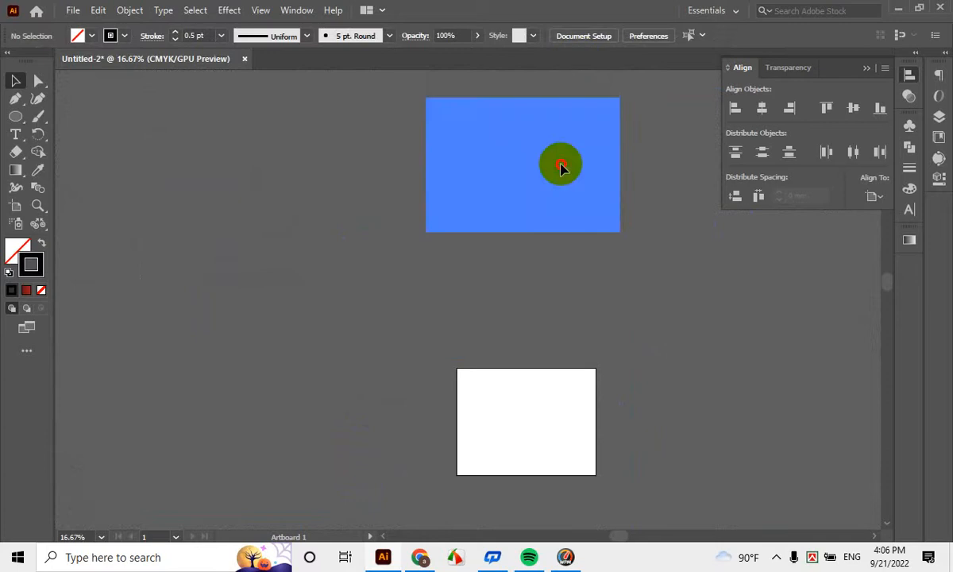
Delete the blue rectangle lying above the artboard
click(562, 164)
key(Delete)
scroll(614, 432, down, 3)
scroll(557, 318, up, 3)
scroll(561, 370, down, 1)
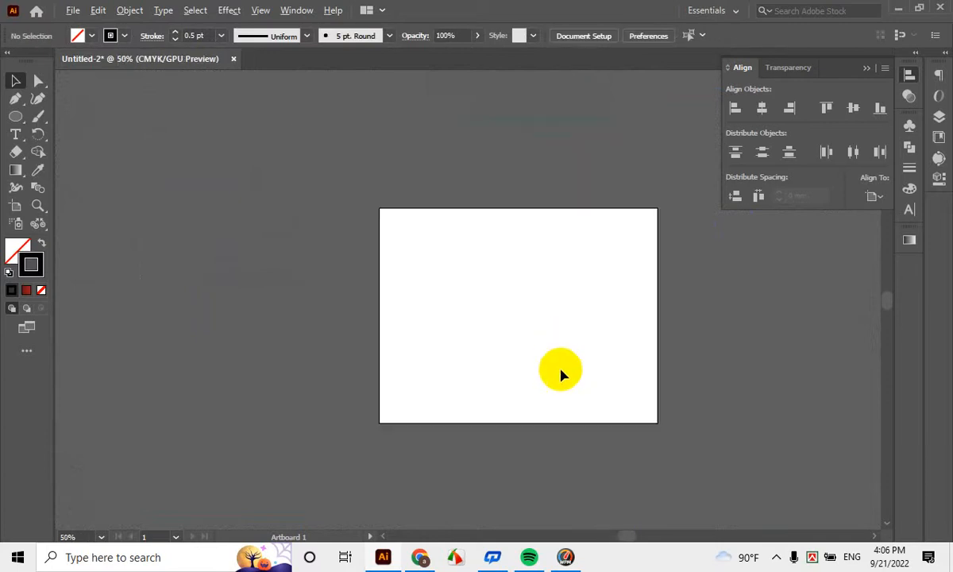
Add the point text "Computer Park" near the middle of the artboard
drag(555, 392, 449, 332)
scroll(447, 249, up, 2)
scroll(449, 260, up, 1)
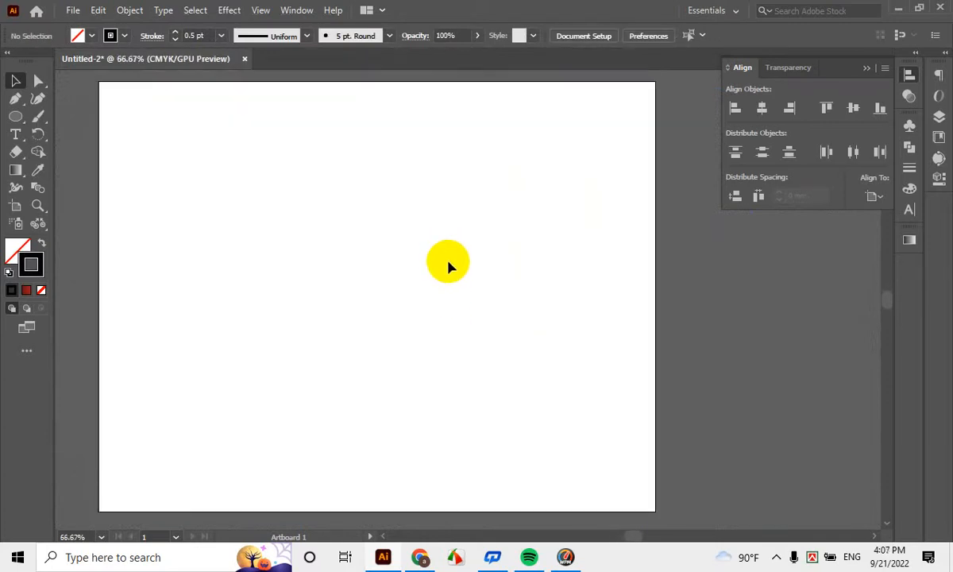
scroll(433, 270, up, 1)
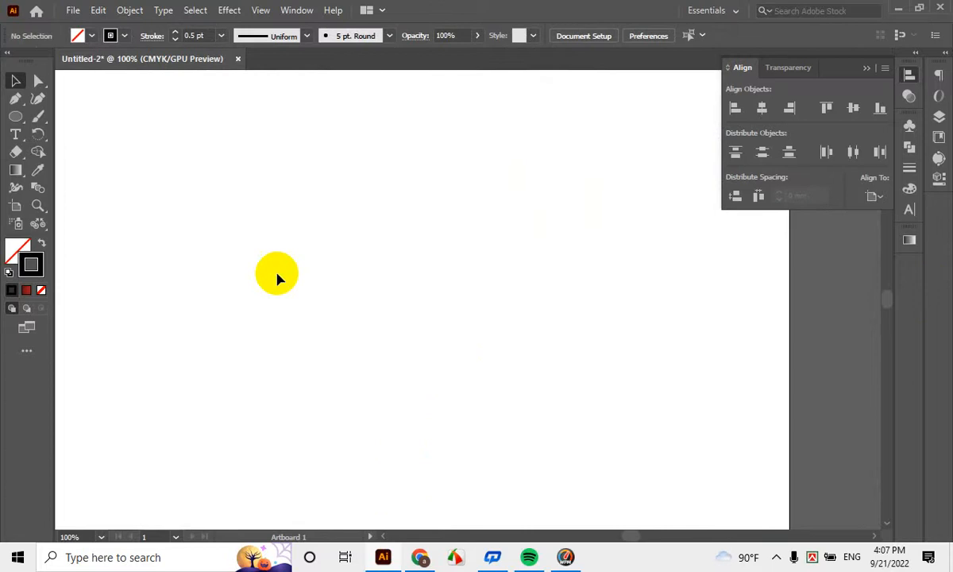
drag(543, 334, 564, 333)
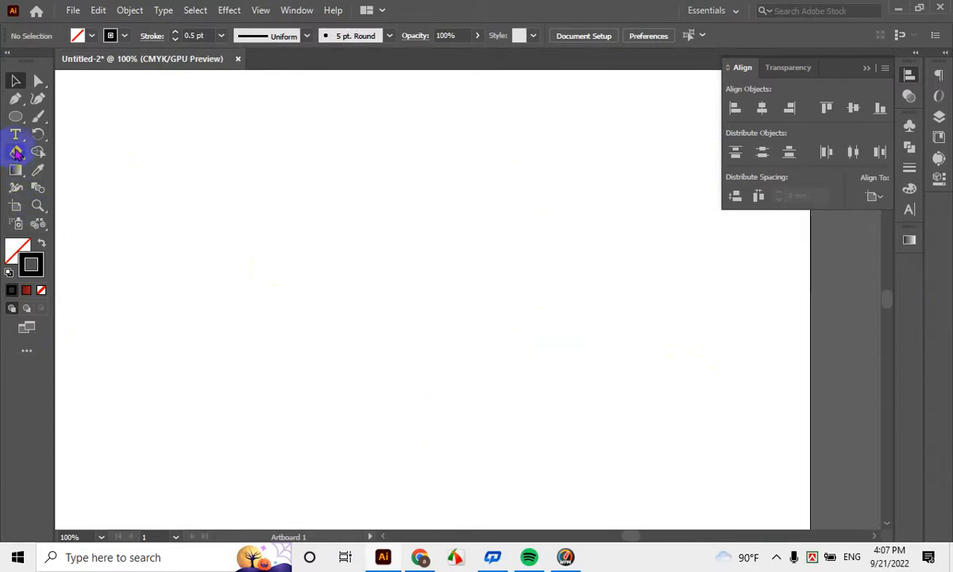
key(t)
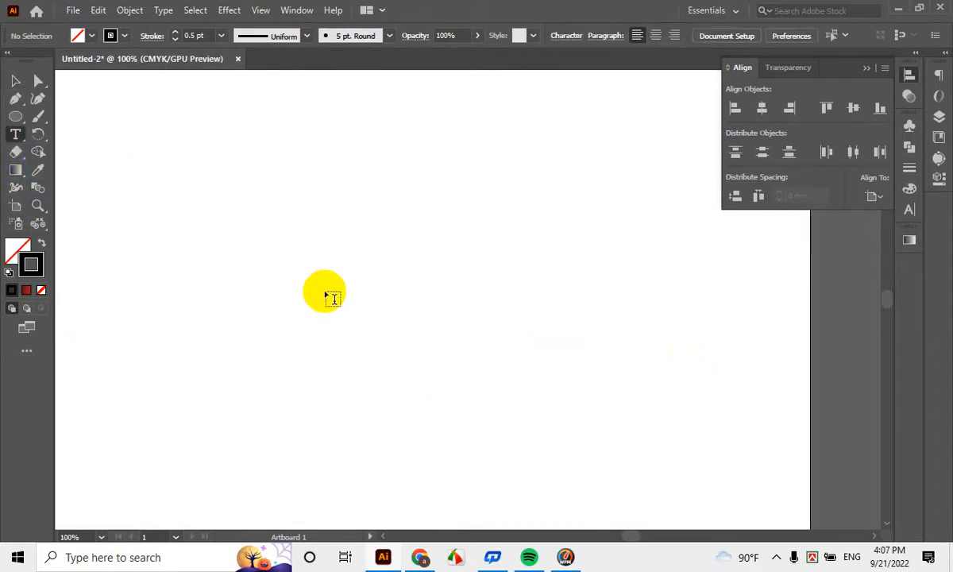
click(326, 291)
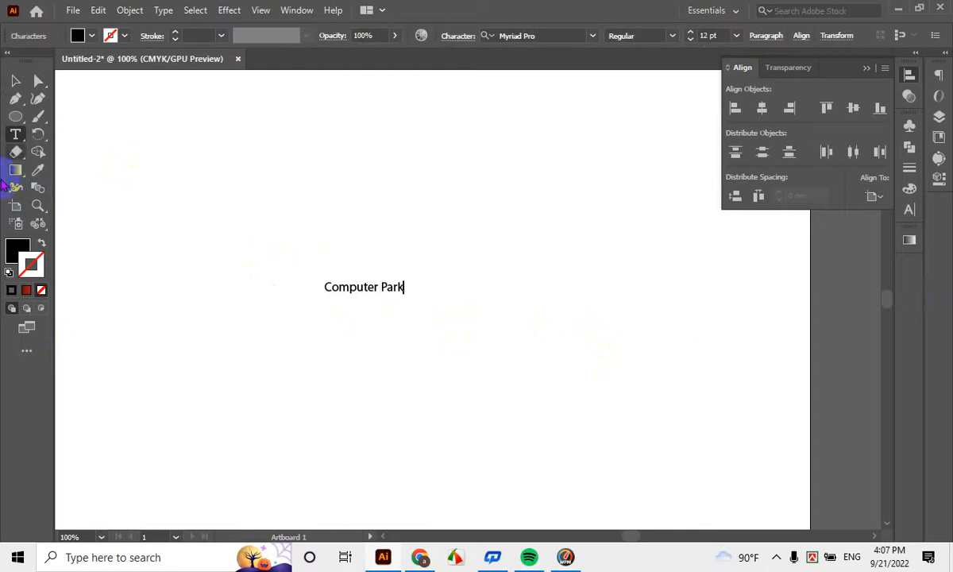
click(14, 79)
click(444, 318)
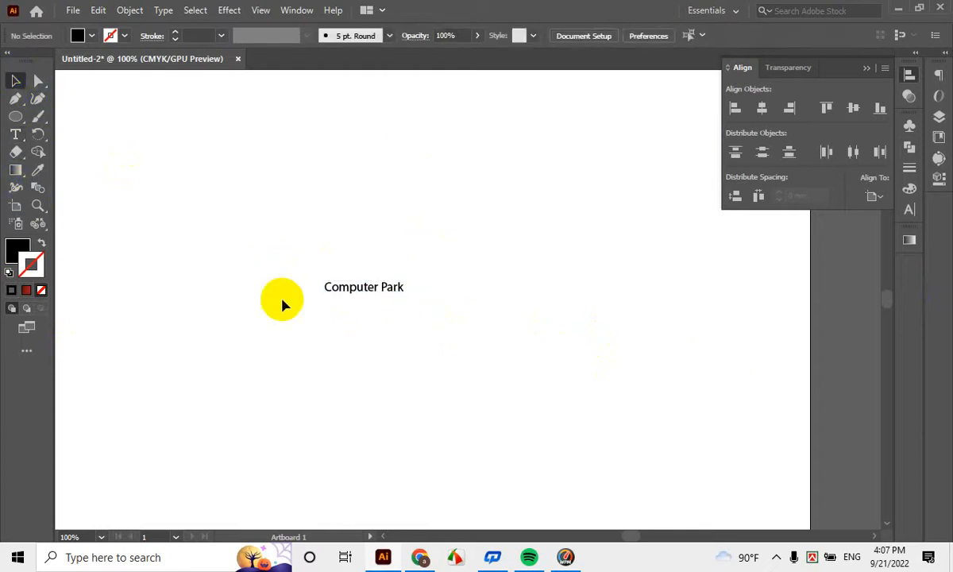
Scale up the "Computer Park" text to span about three quarters of the artboard's width
drag(209, 217, 481, 318)
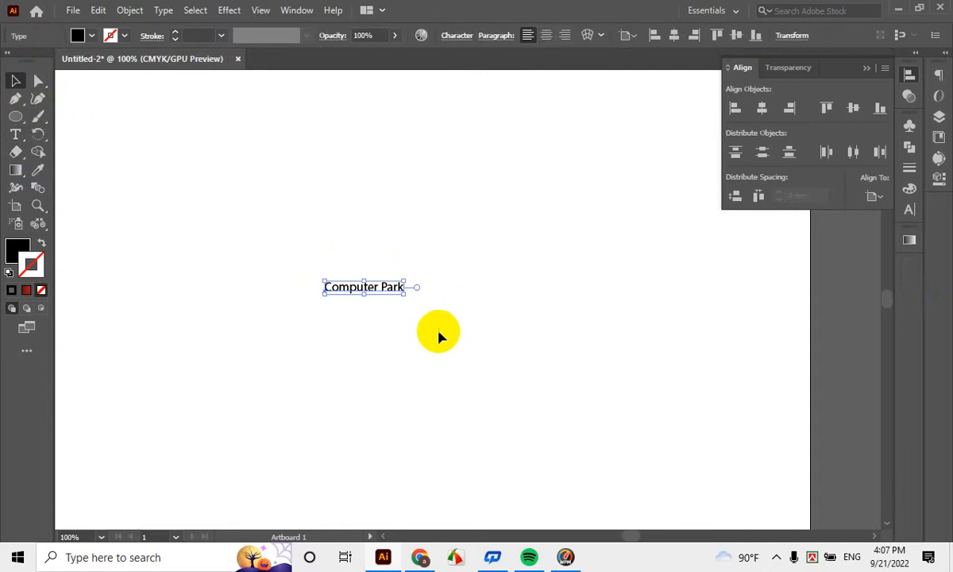
scroll(412, 287, down, 1)
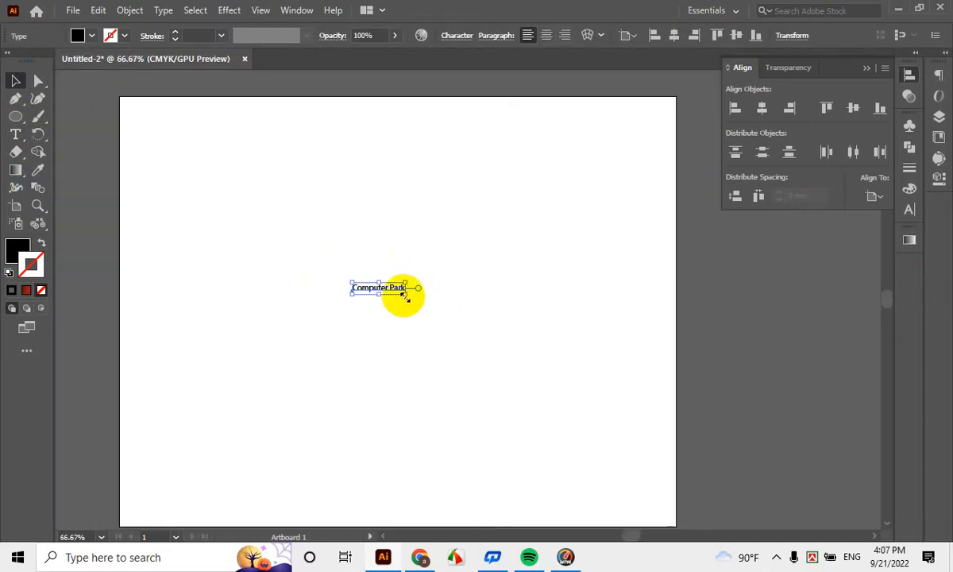
drag(406, 296, 555, 432)
click(461, 344)
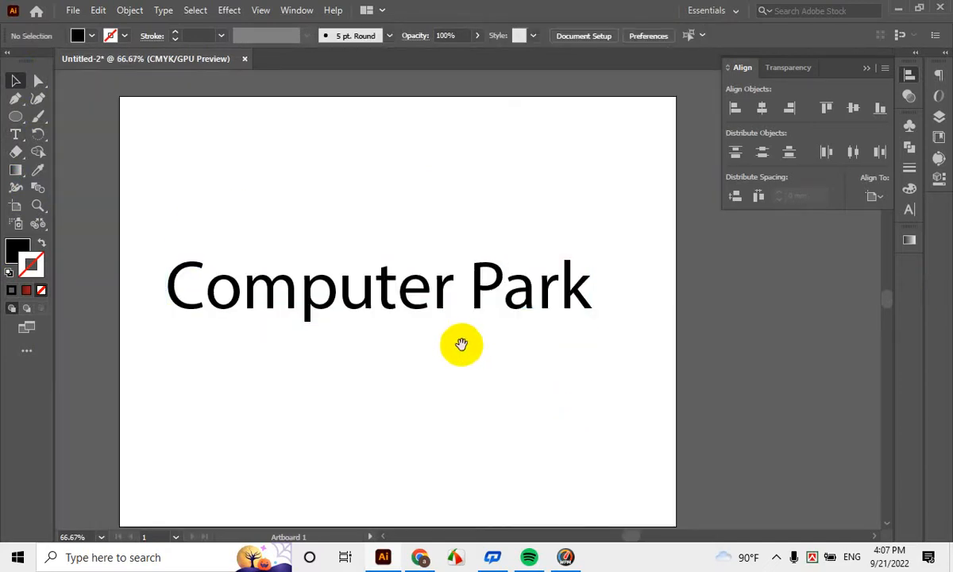
mouse_move(461, 344)
mouse_down()
mouse_move(466, 369)
mouse_move(476, 324)
mouse_move(467, 341)
mouse_up()
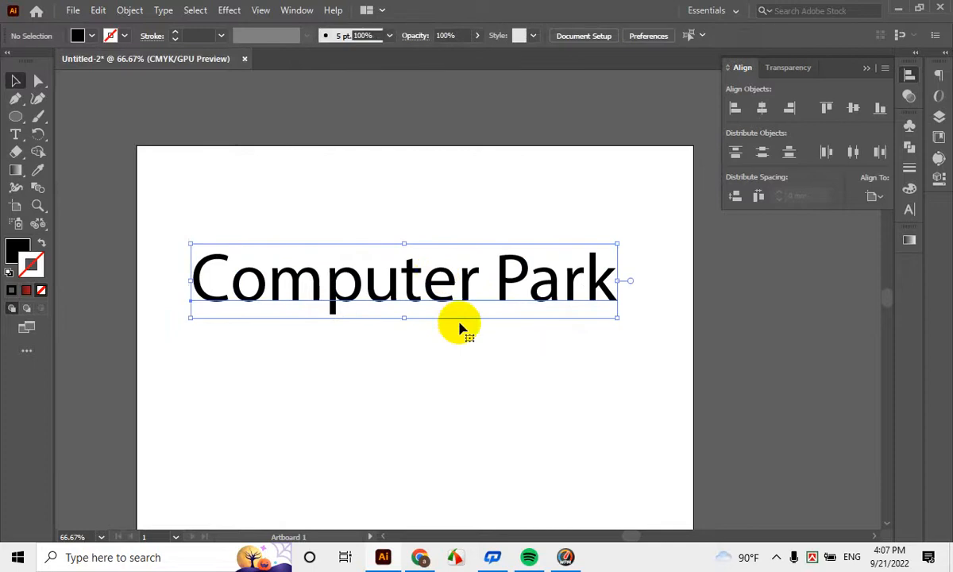
click(486, 304)
click(427, 266)
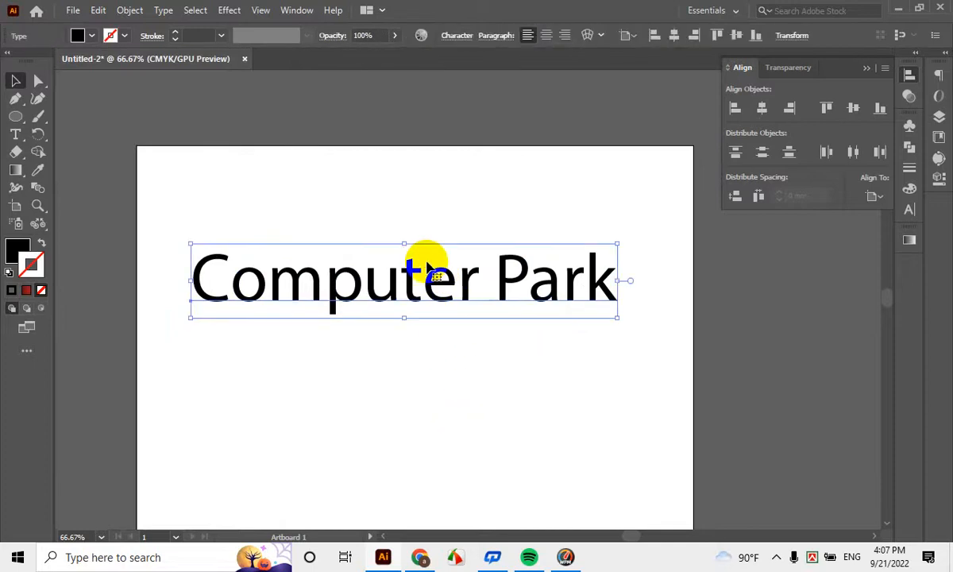
click(488, 201)
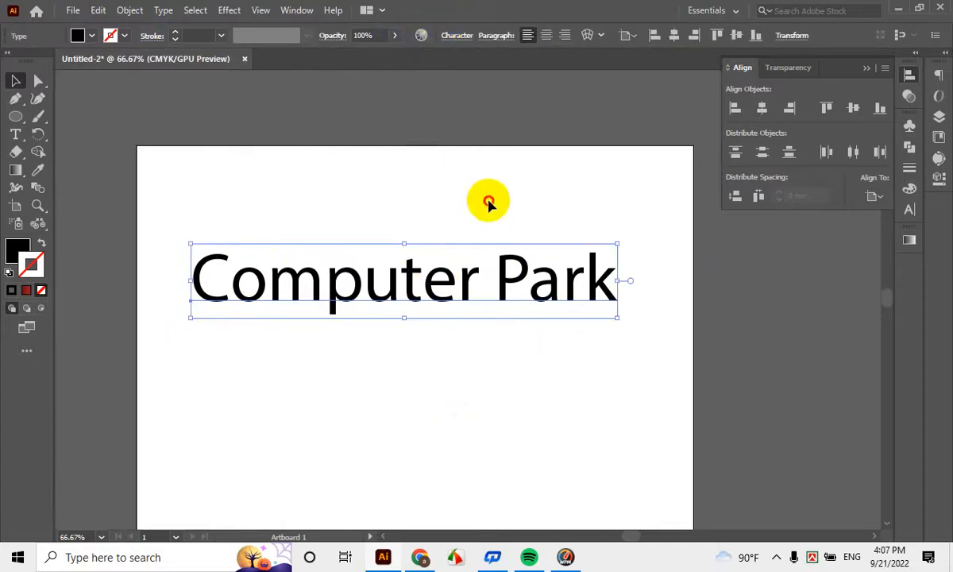
click(519, 270)
scroll(529, 279, down, 3)
scroll(540, 349, up, 3)
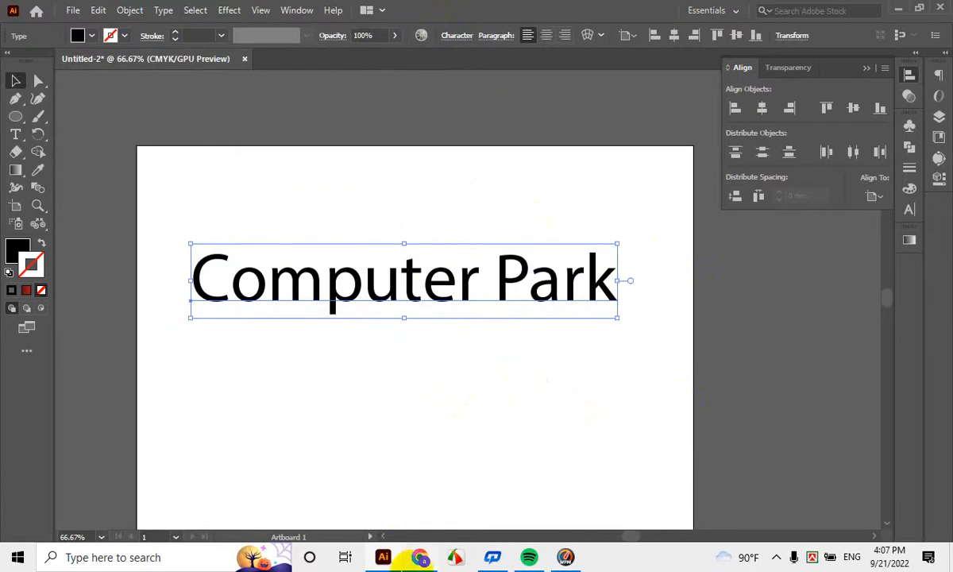
Switch to Chrome and open dafont.com in a new tab
click(420, 559)
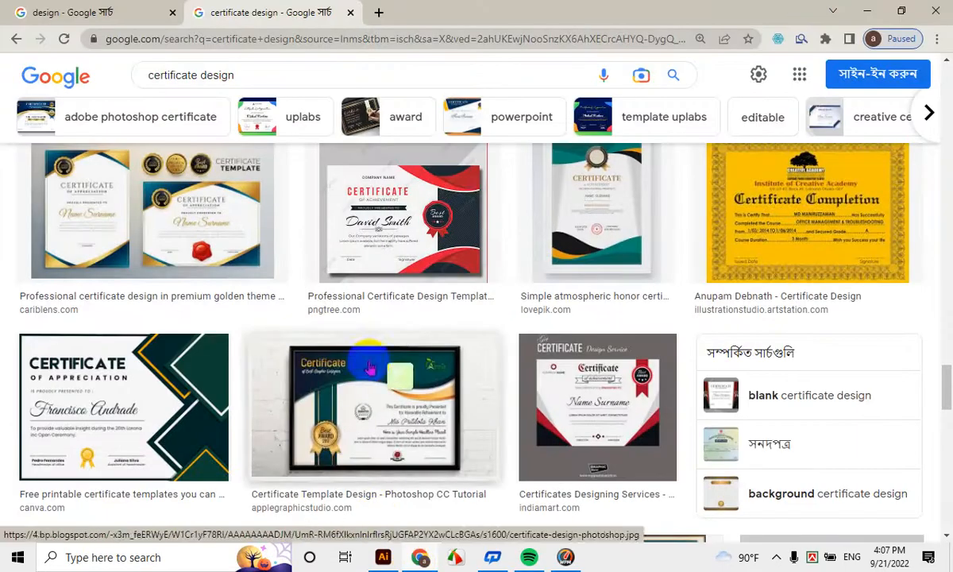
scroll(594, 369, up, 2)
scroll(594, 369, up, 9)
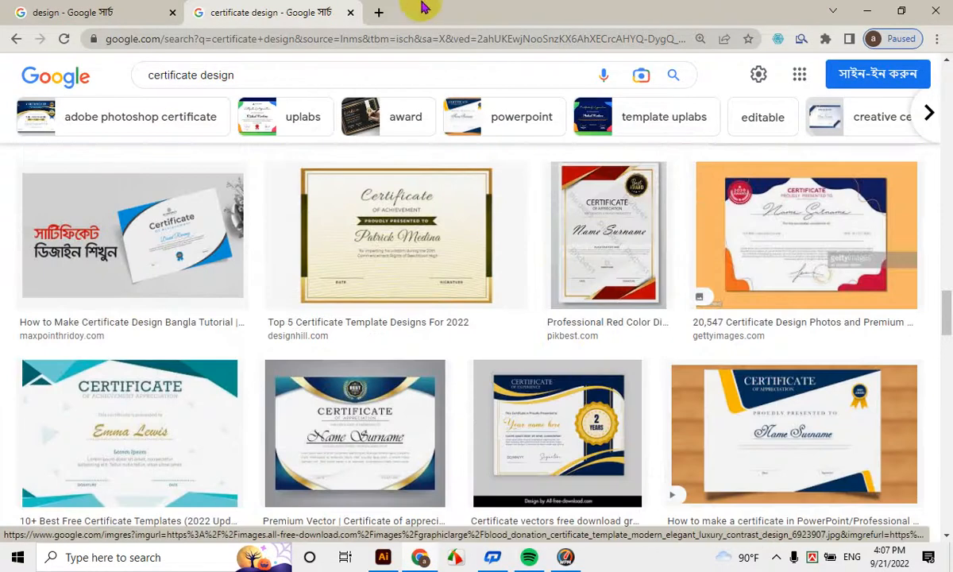
click(381, 13)
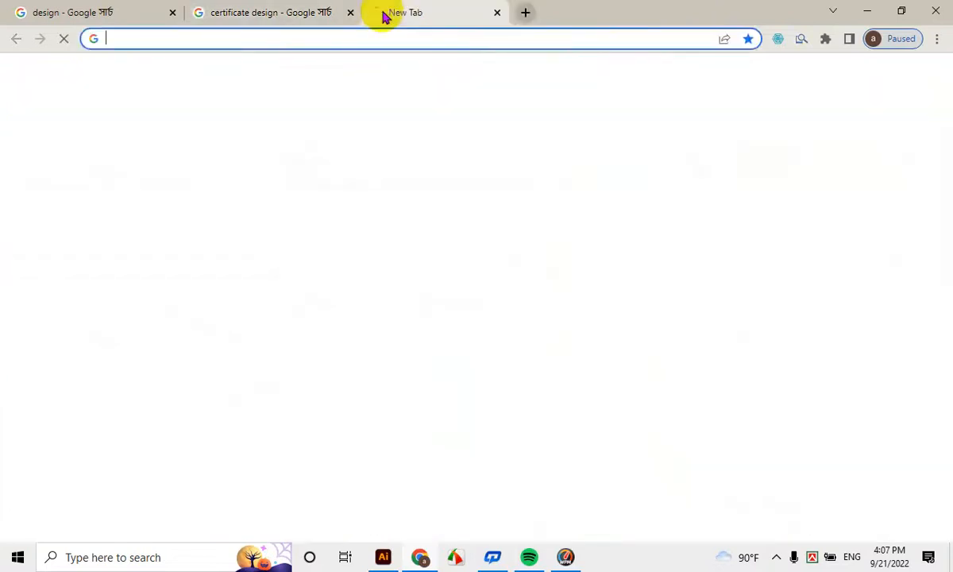
click(371, 37)
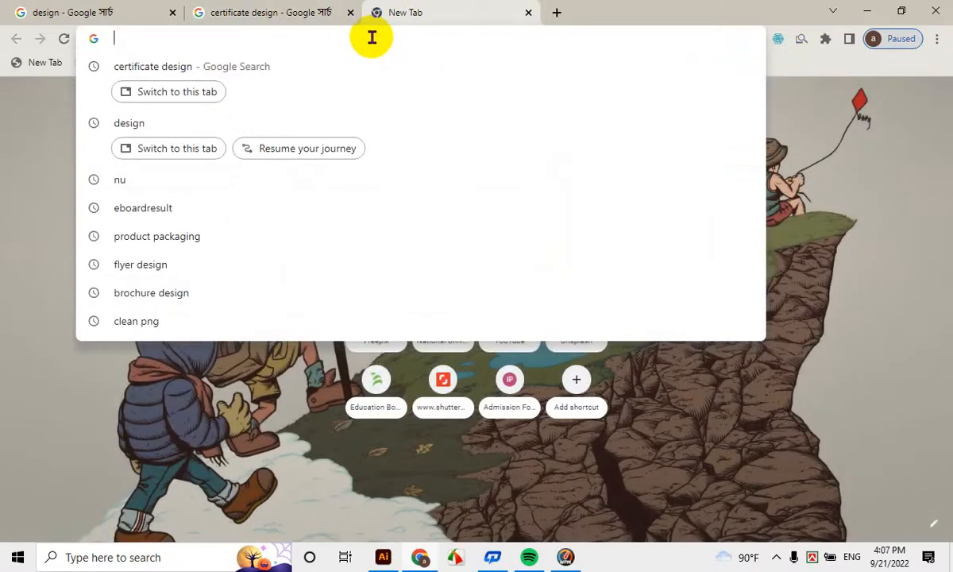
text(da)
key(Return)
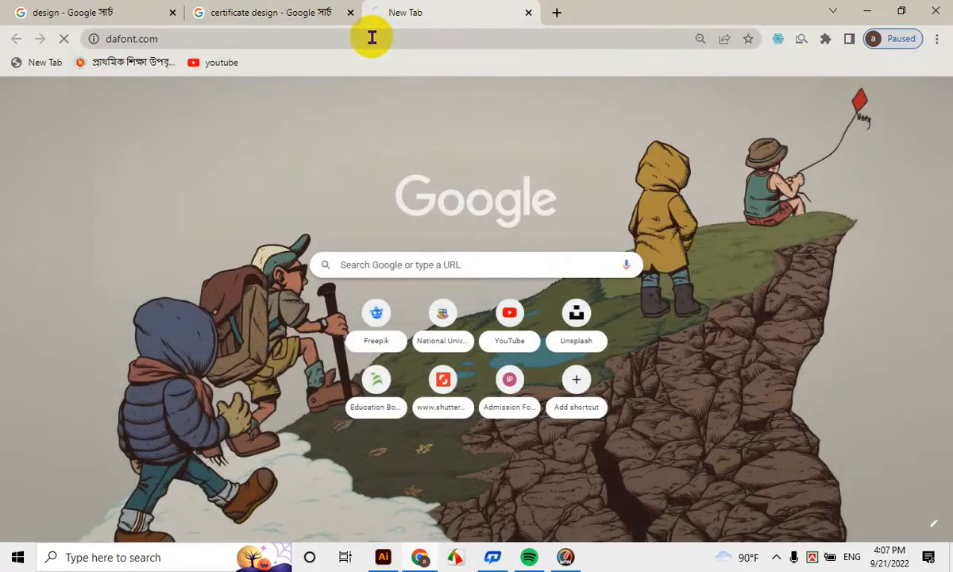
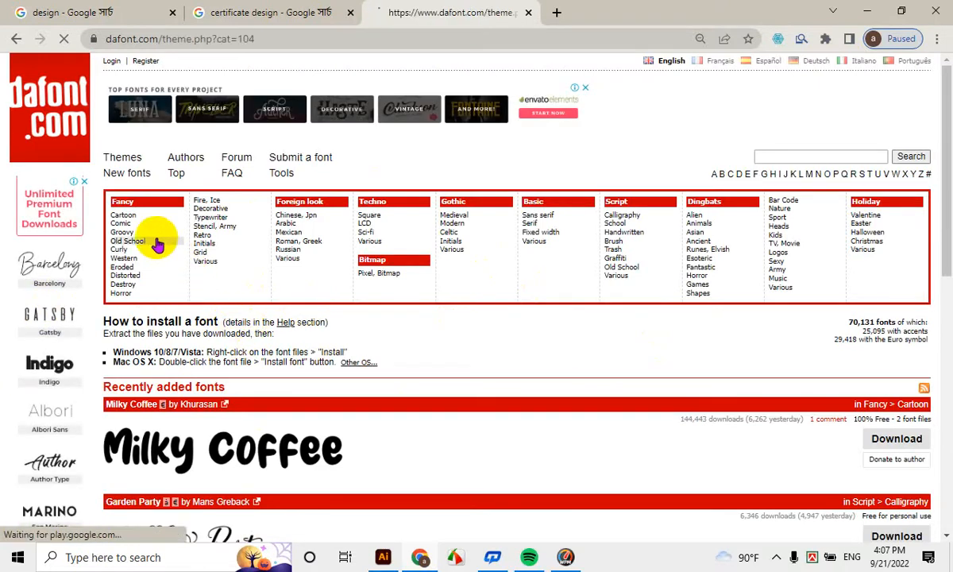
Look through the fonts on the first three pages of dafont's Fancy > Old School category
scroll(383, 266, down, 6)
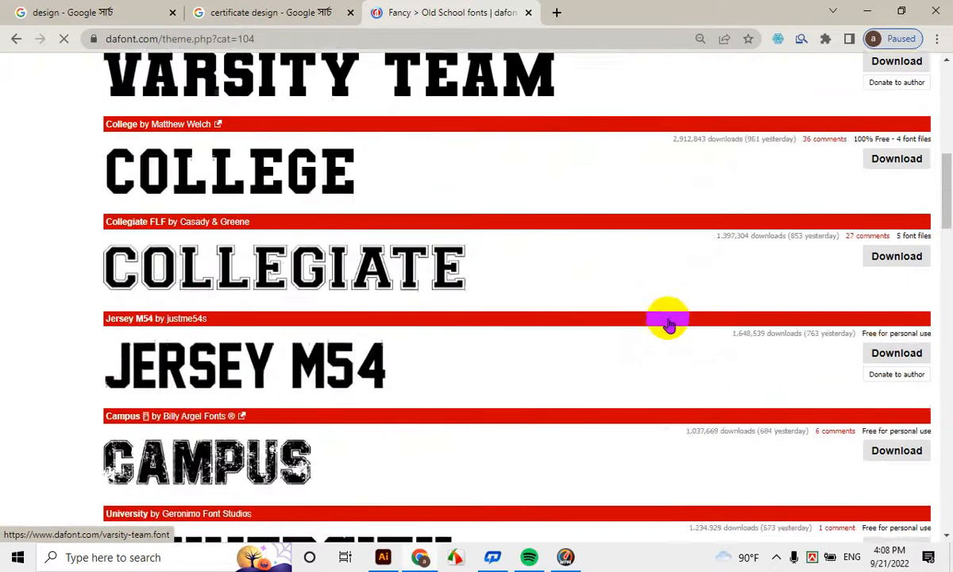
scroll(566, 338, down, 12)
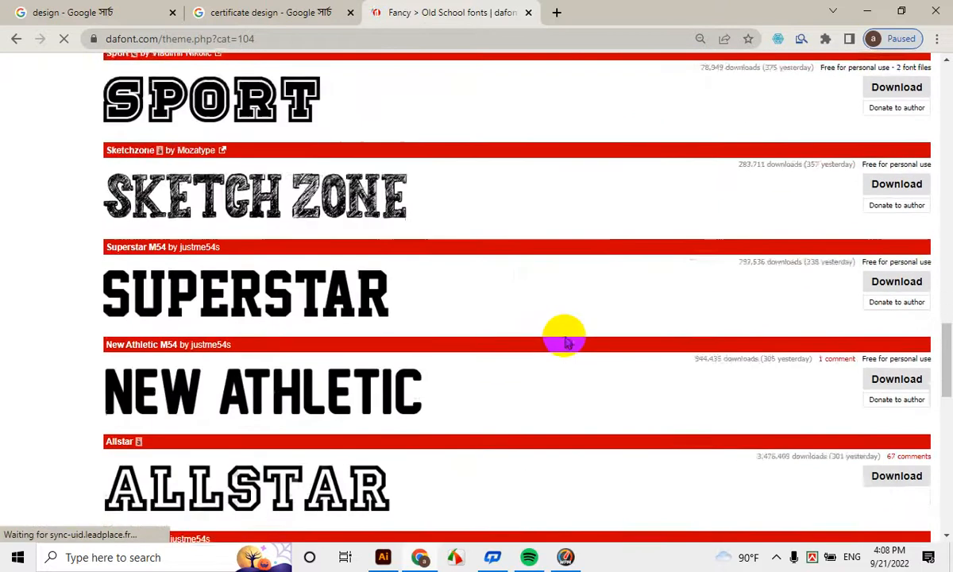
scroll(567, 342, down, 12)
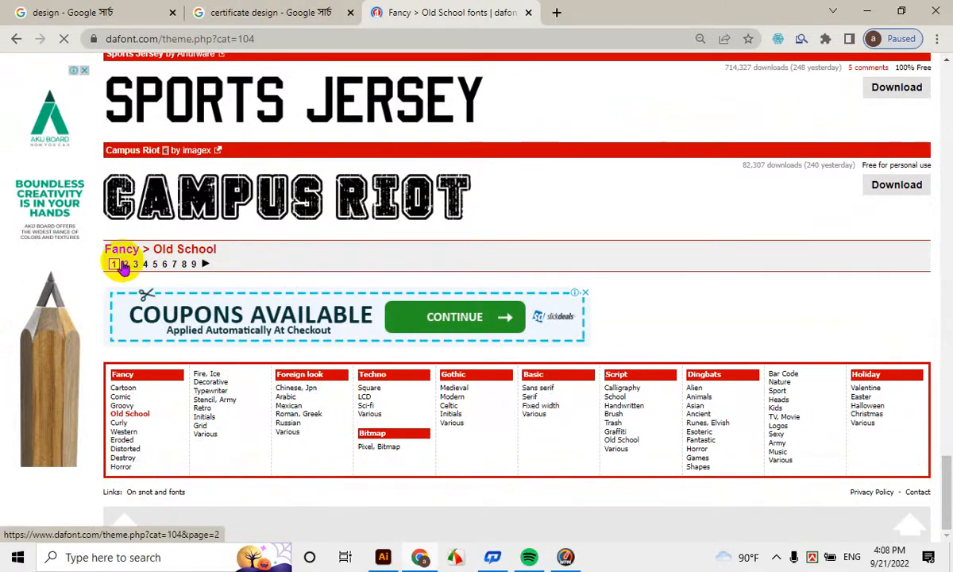
click(125, 265)
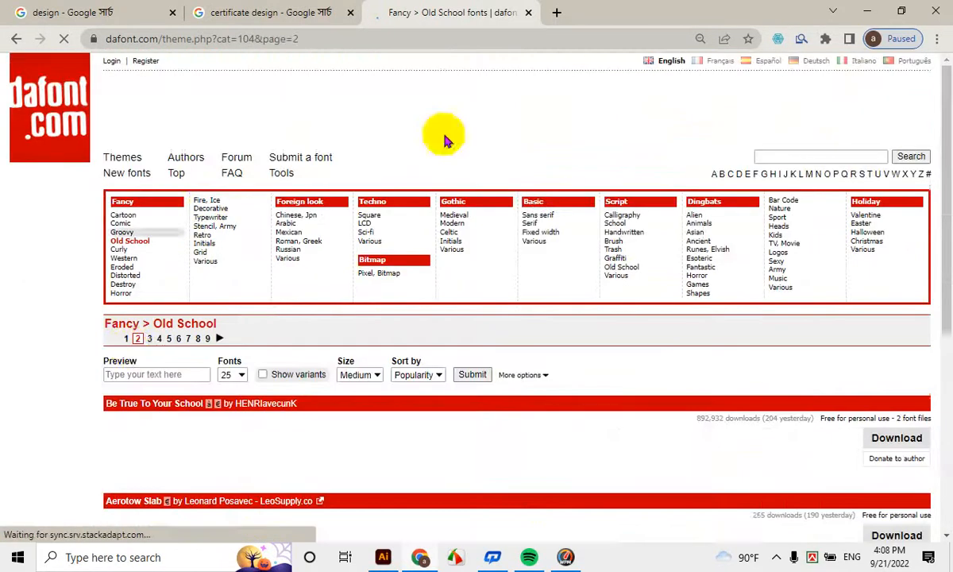
scroll(384, 353, down, 5)
scroll(386, 355, down, 10)
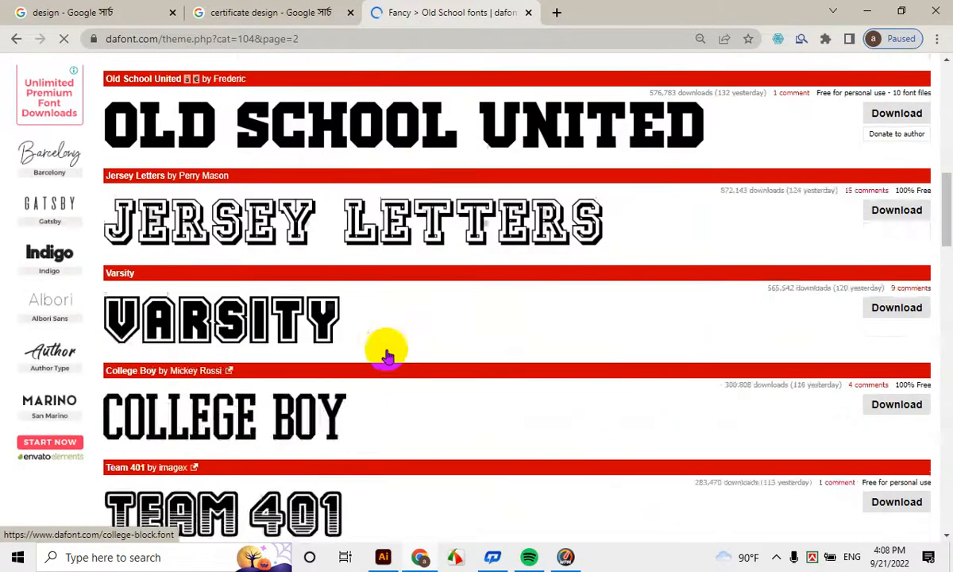
scroll(386, 355, down, 10)
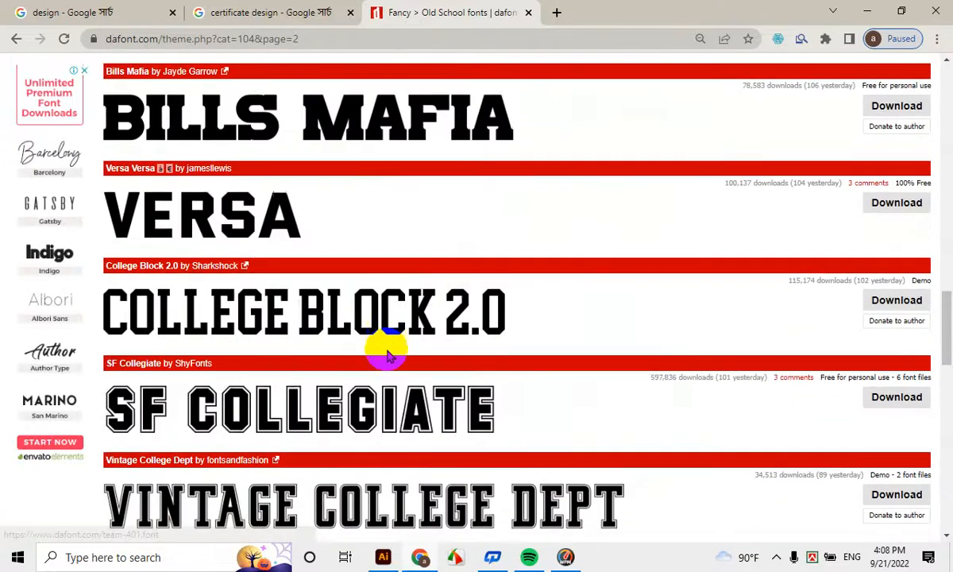
scroll(387, 356, down, 4)
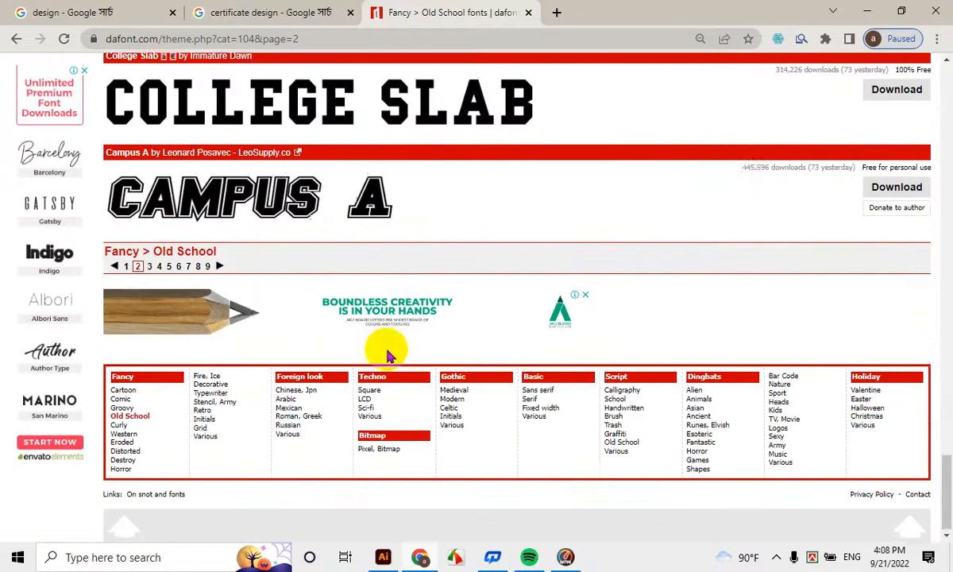
click(150, 265)
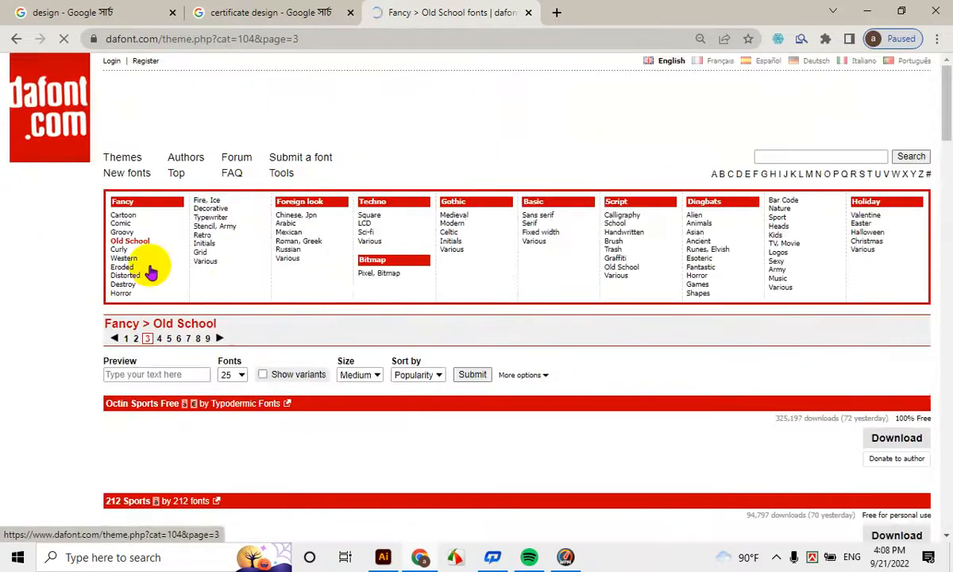
scroll(336, 313, down, 6)
scroll(338, 318, down, 12)
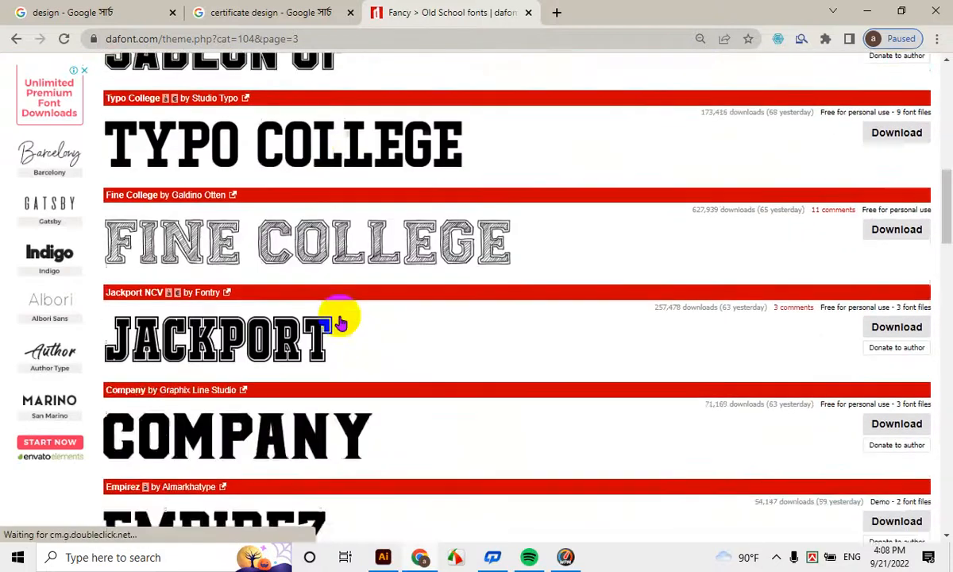
scroll(340, 322, down, 12)
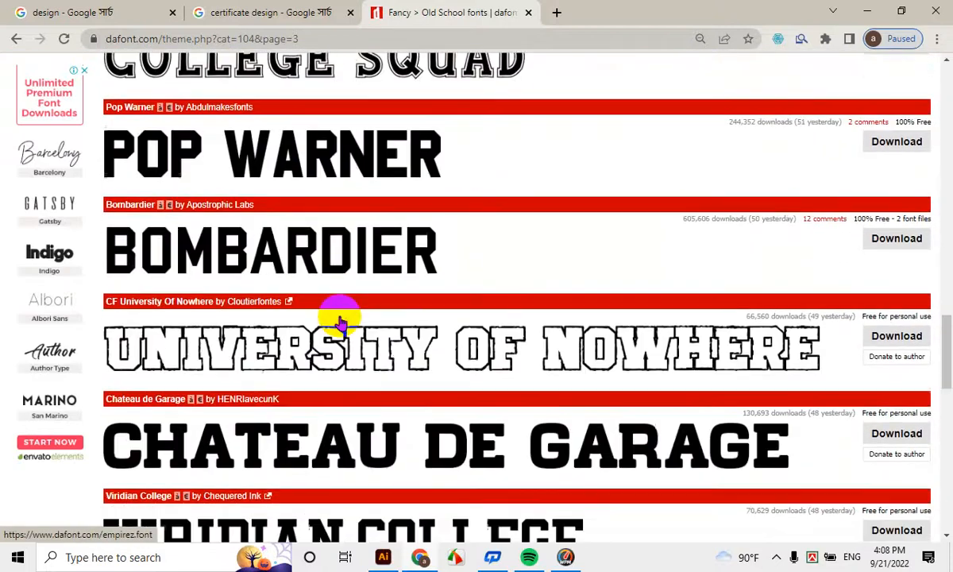
scroll(340, 320, down, 2)
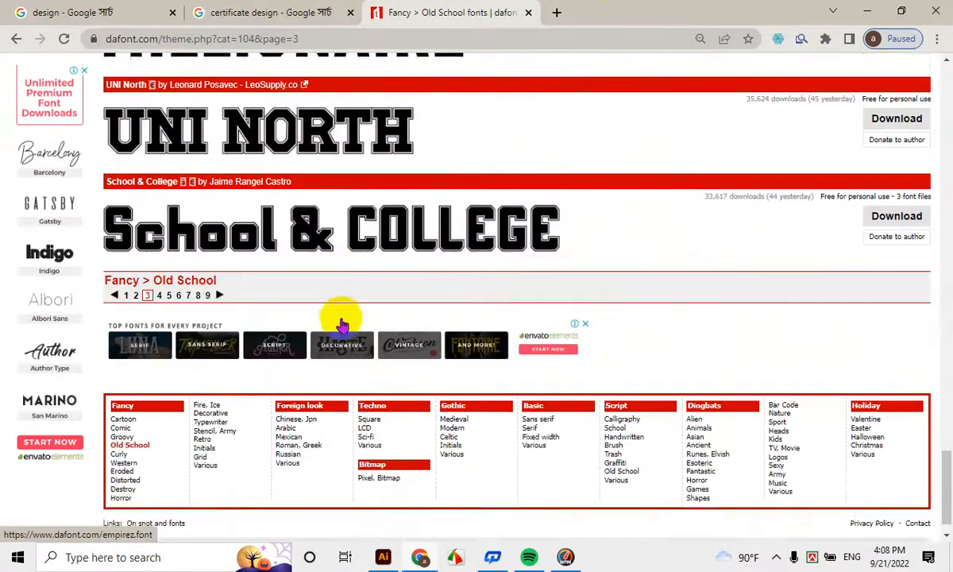
scroll(340, 319, up, 2)
Search Google for "old english font free download" in a new tab
click(560, 13)
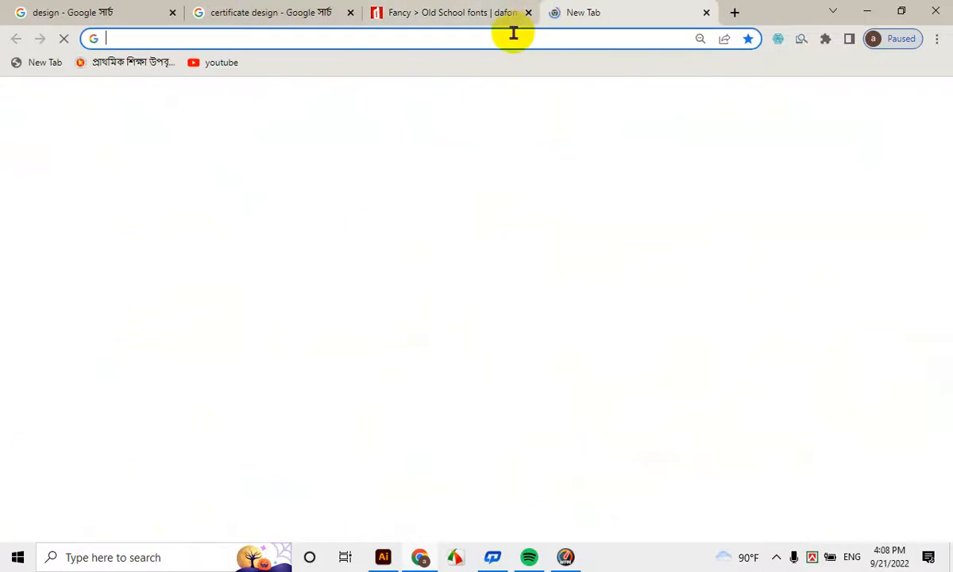
text(ol)
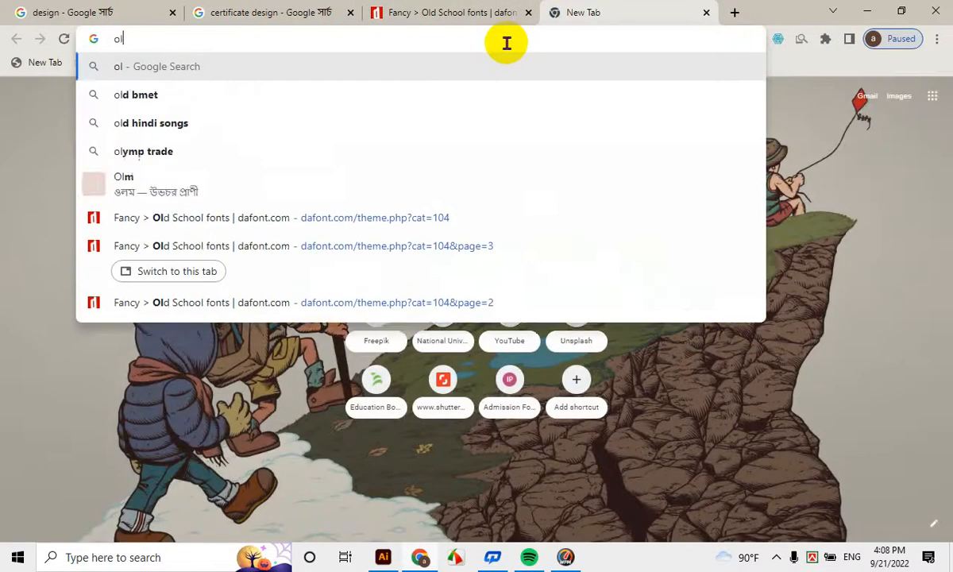
text(d eng)
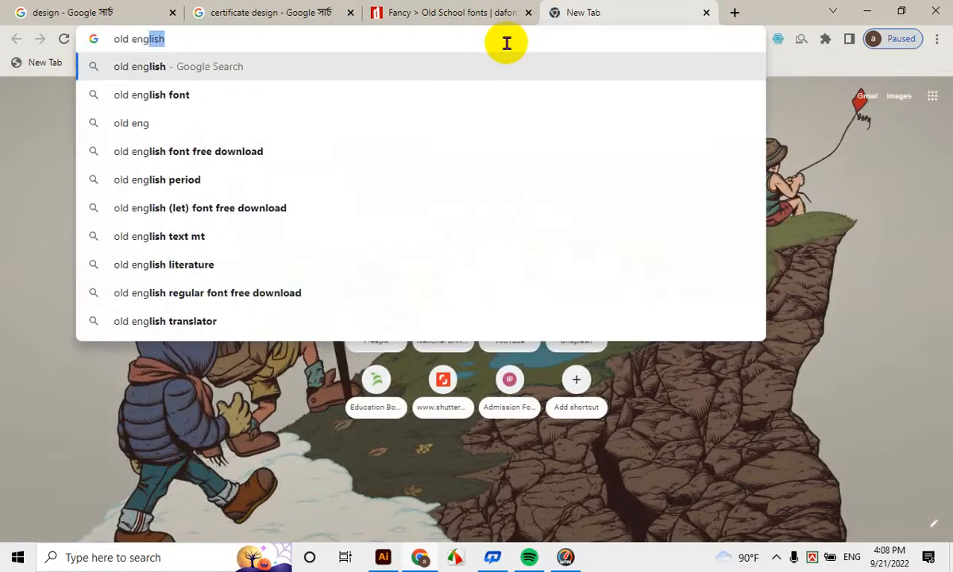
click(192, 150)
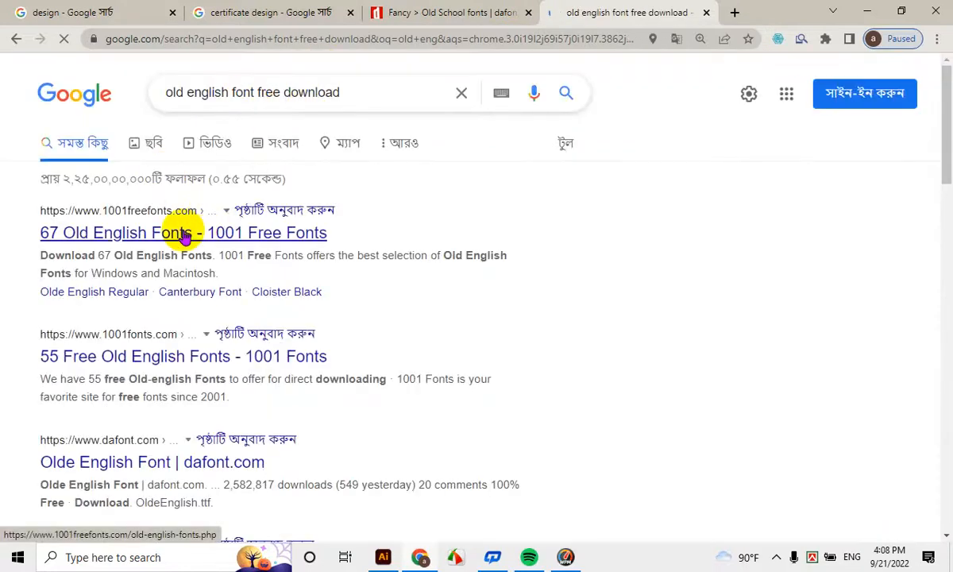
Open the 1001 Free Fonts Old English page from the search results and download the Canterbury font
click(183, 233)
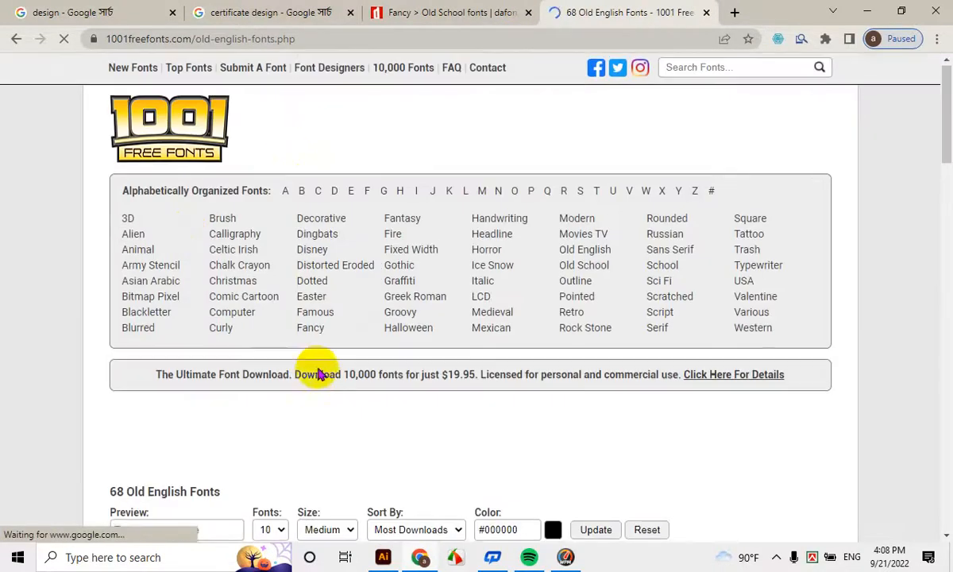
scroll(349, 357, down, 2)
scroll(350, 353, down, 4)
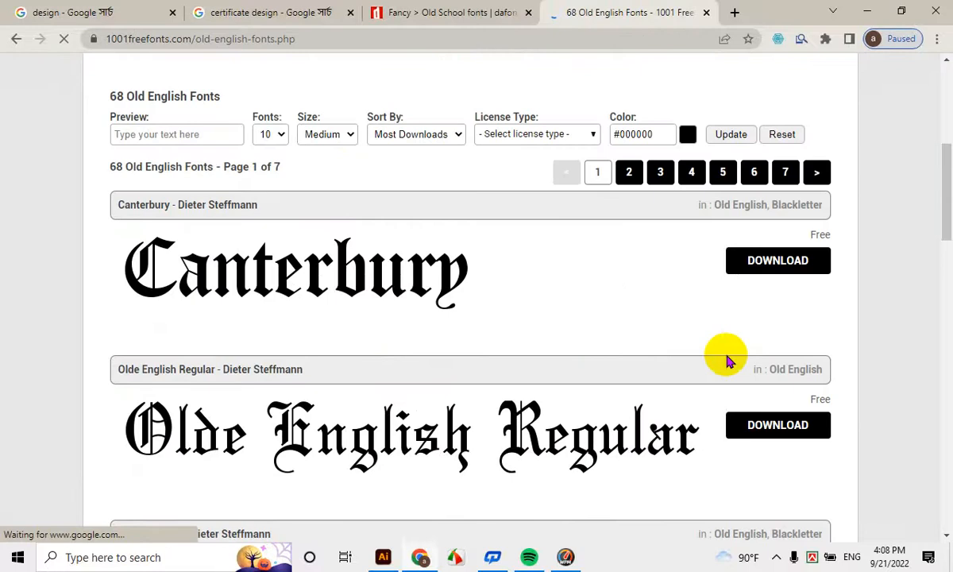
click(783, 265)
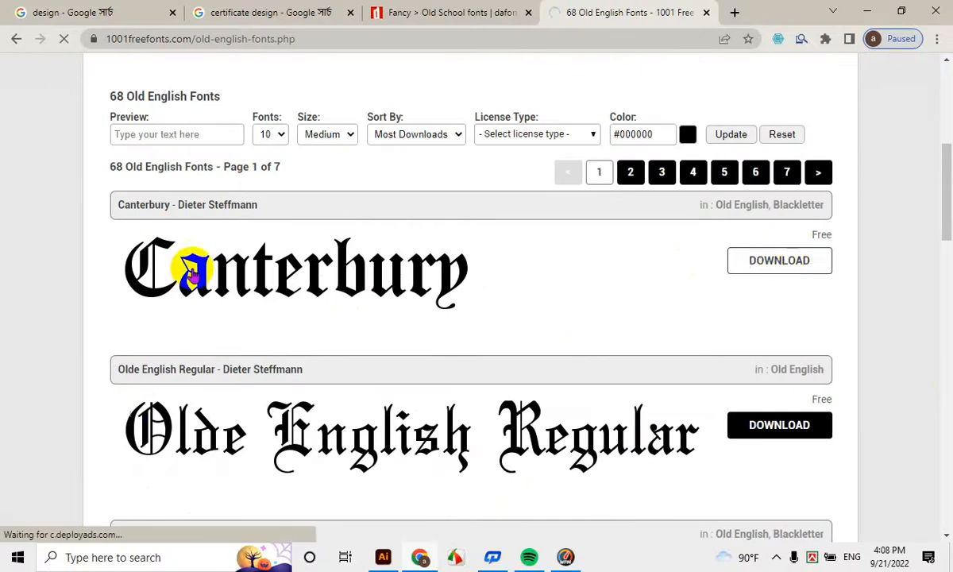
Minimise the open windows to reveal the desktop and move the This PC icon to the first slot of the icon grid
click(868, 8)
click(911, 8)
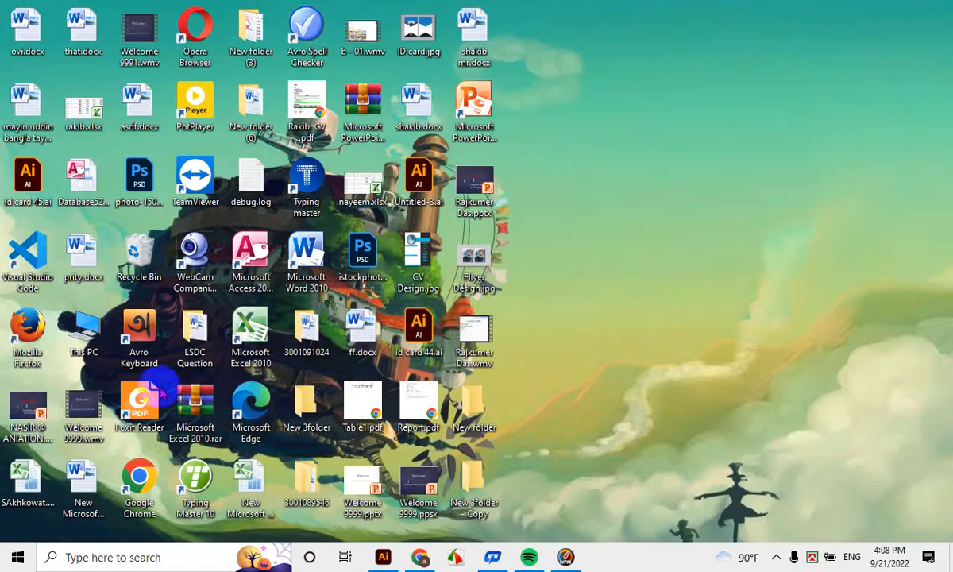
drag(84, 328, 40, 151)
drag(12, 7, 13, 7)
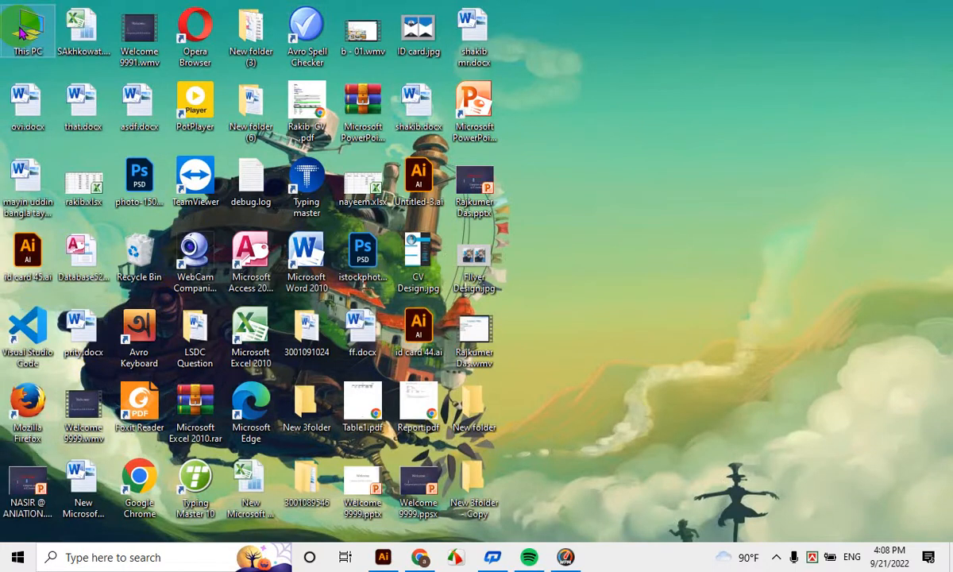
Open the Downloads folder from This PC
double_click(22, 31)
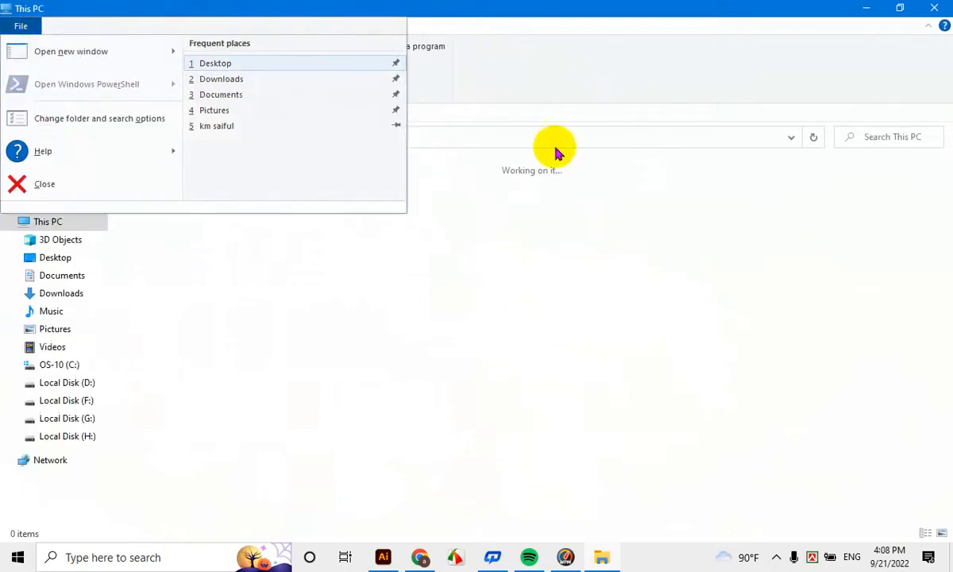
click(4, 6)
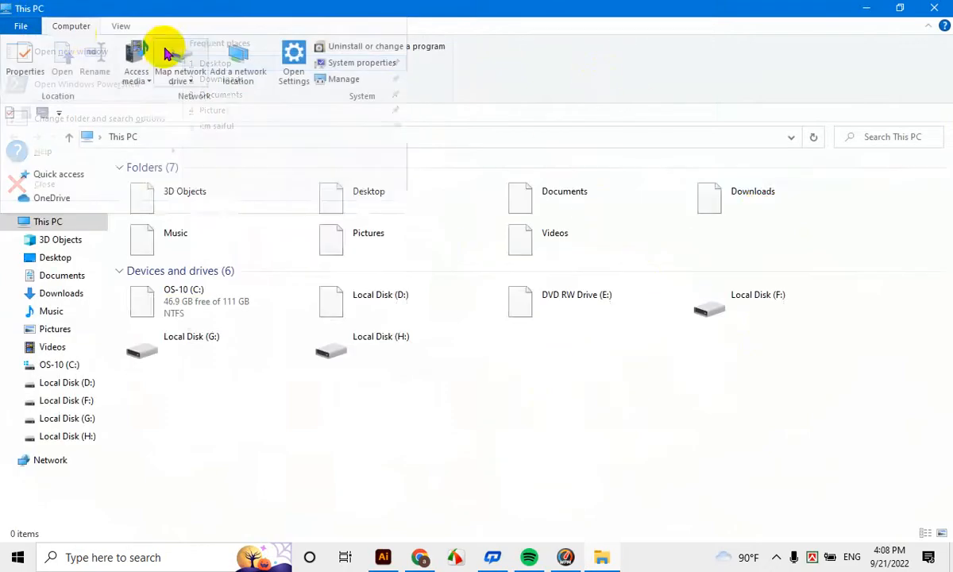
double_click(760, 219)
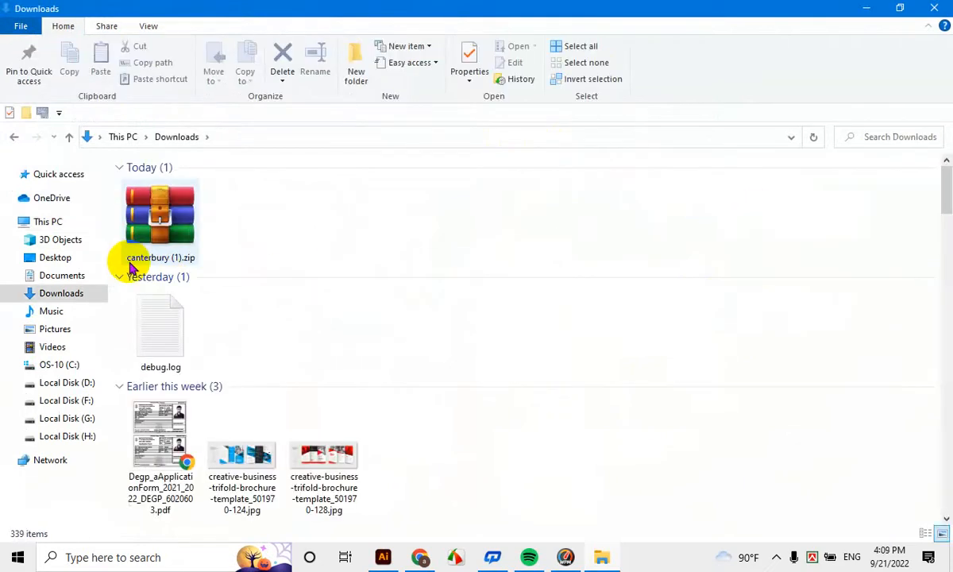
Extract canterbury (1).zip into its own canterbury (1) folder in Downloads
click(141, 248)
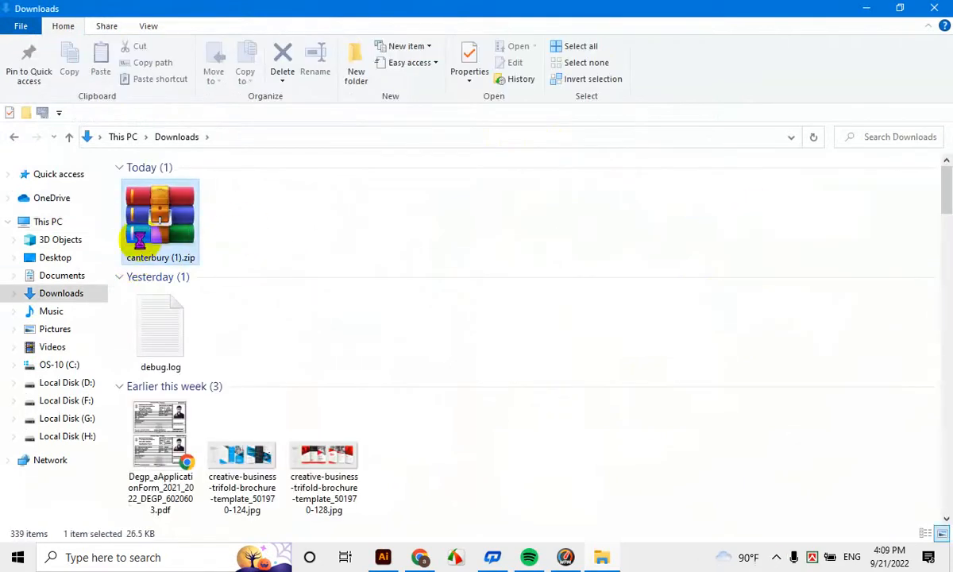
right_click(139, 239)
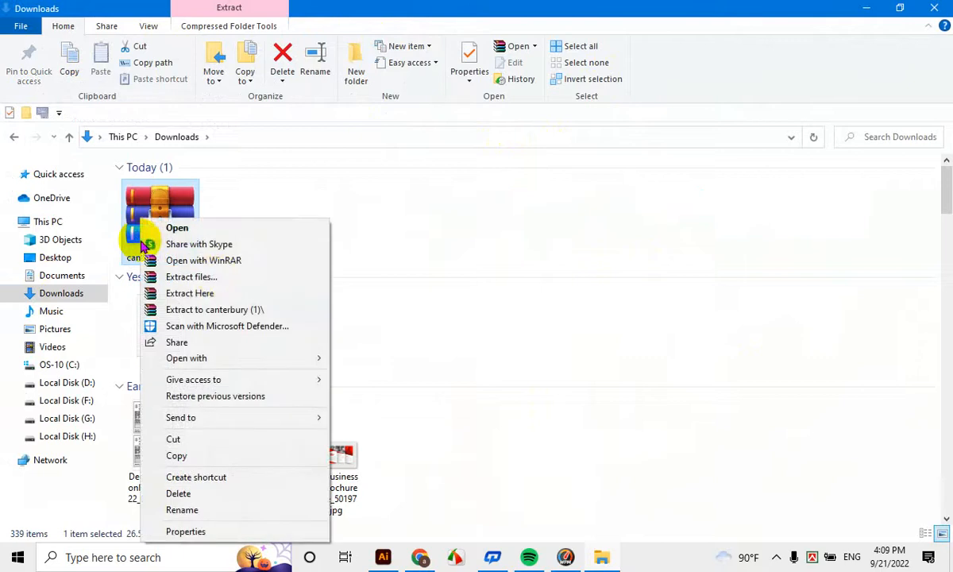
click(220, 279)
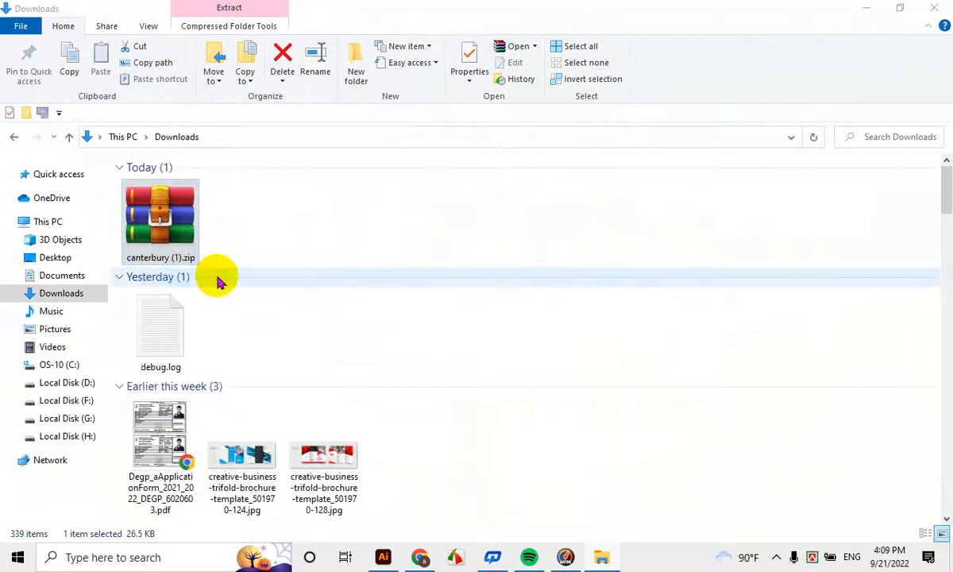
click(526, 430)
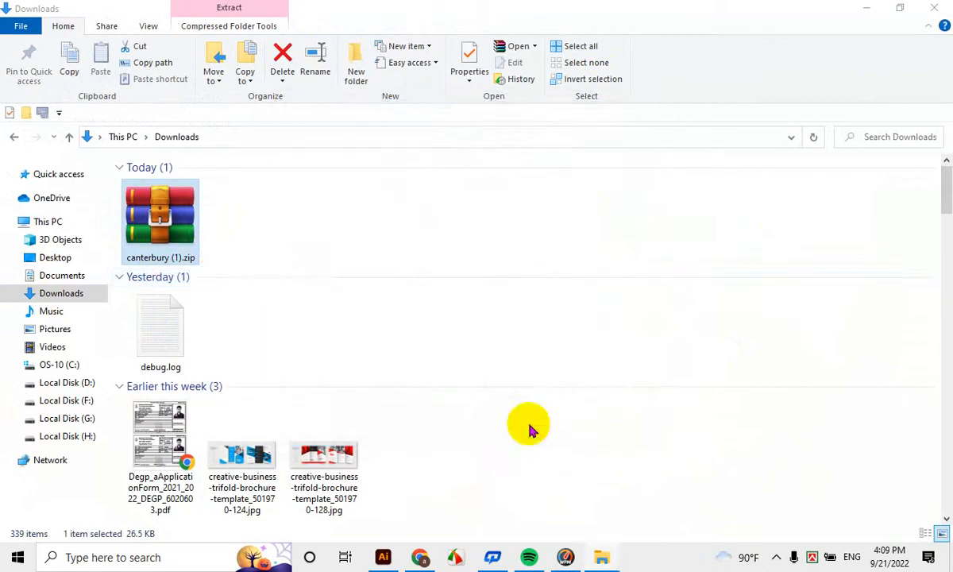
Install Canterbury.ttf from the extracted folder, replacing the existing copy, and close the font preview and folder windows
click(258, 238)
double_click(258, 238)
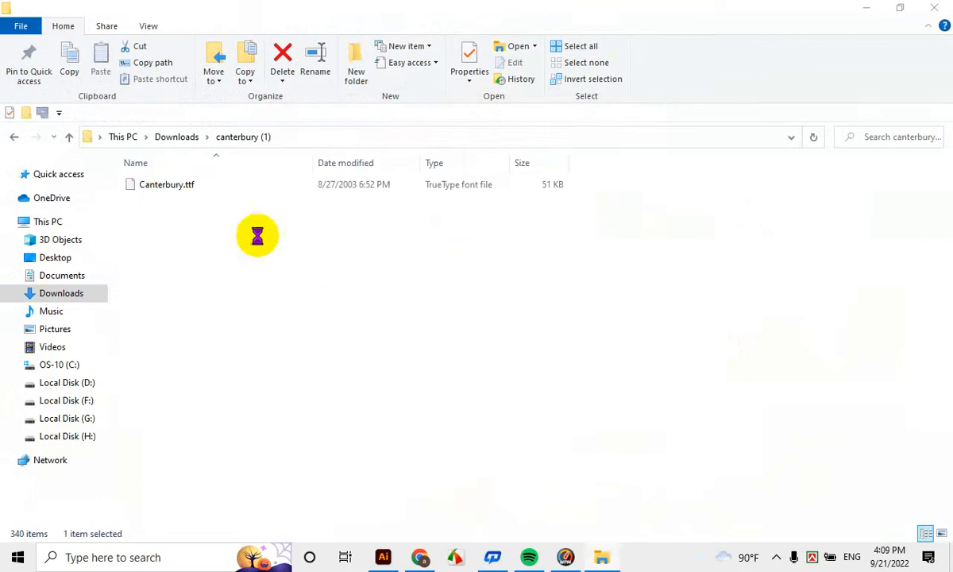
double_click(170, 187)
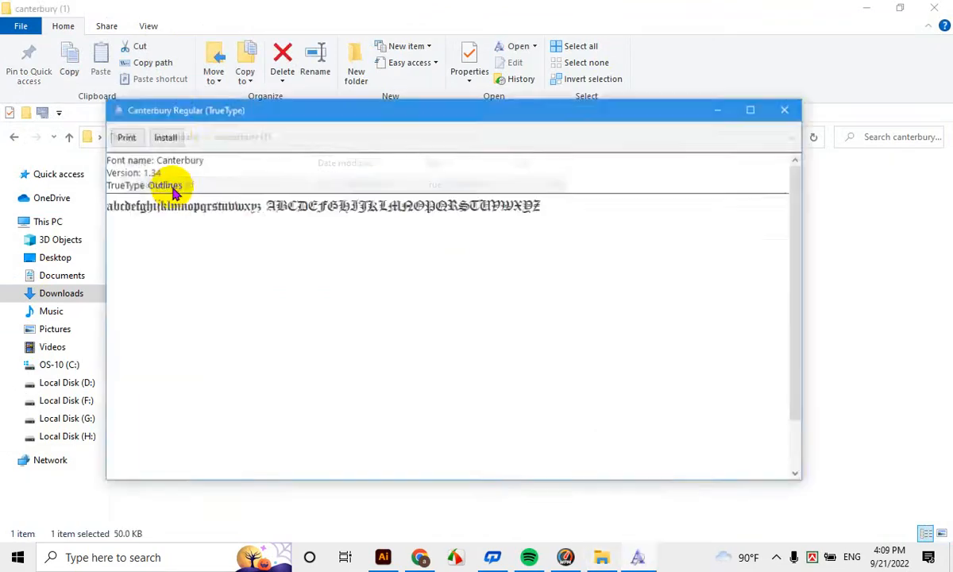
click(167, 137)
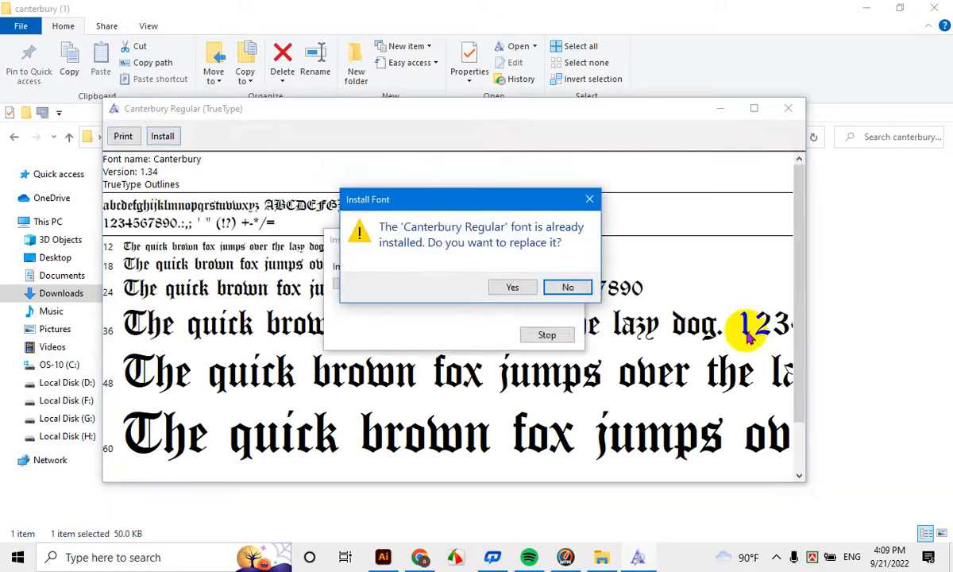
click(515, 289)
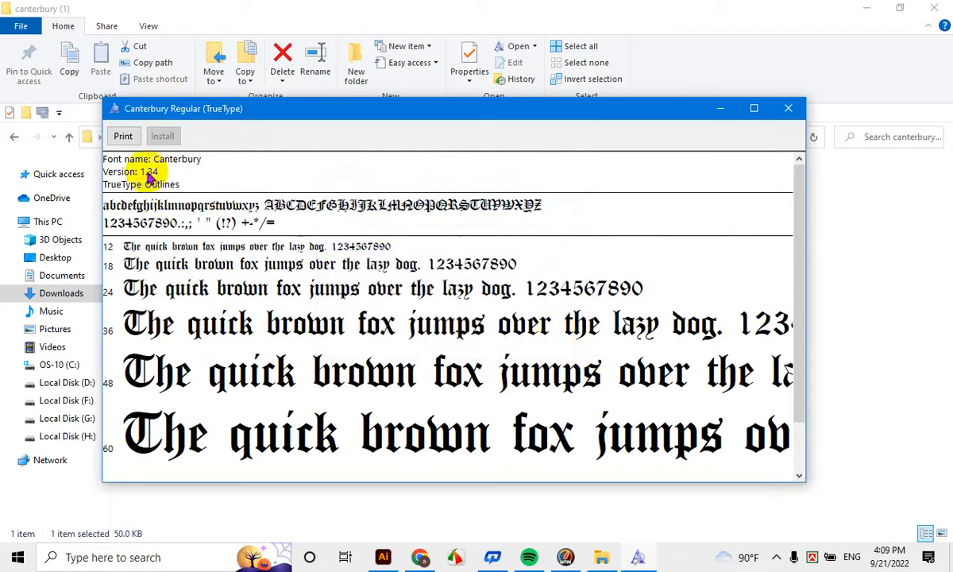
click(793, 114)
click(935, 8)
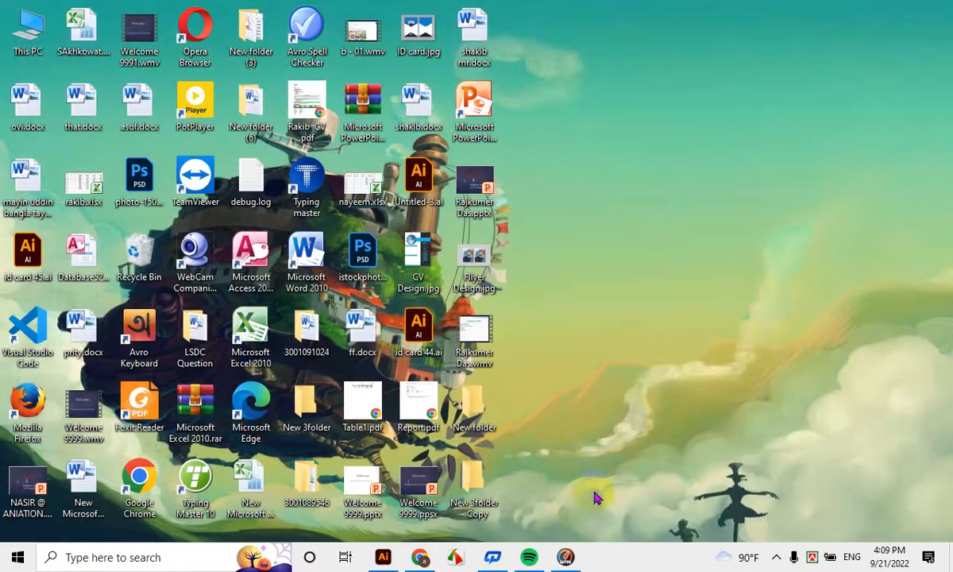
Switch to Illustrator and set the font of the "Computer Park" text to Old English Text MT
click(383, 557)
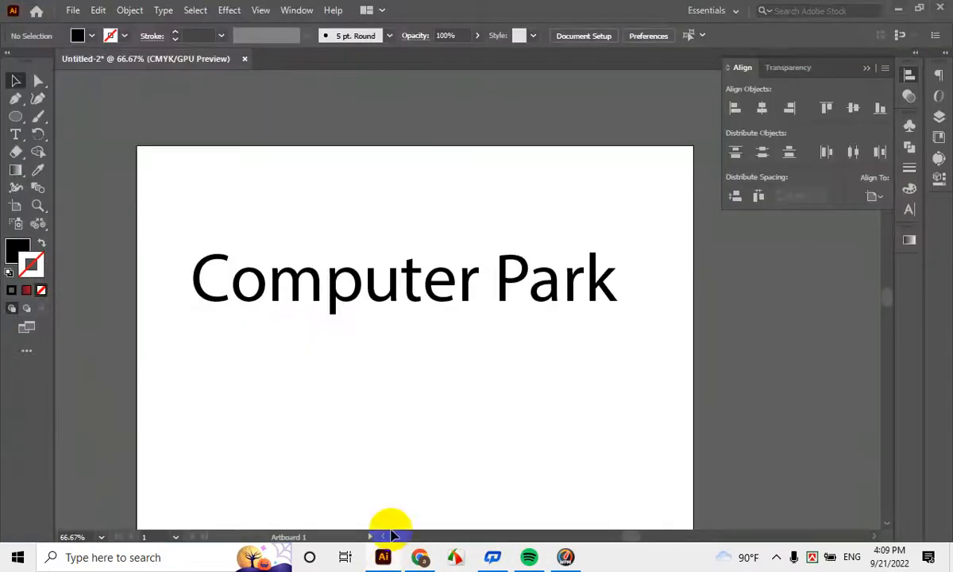
click(428, 320)
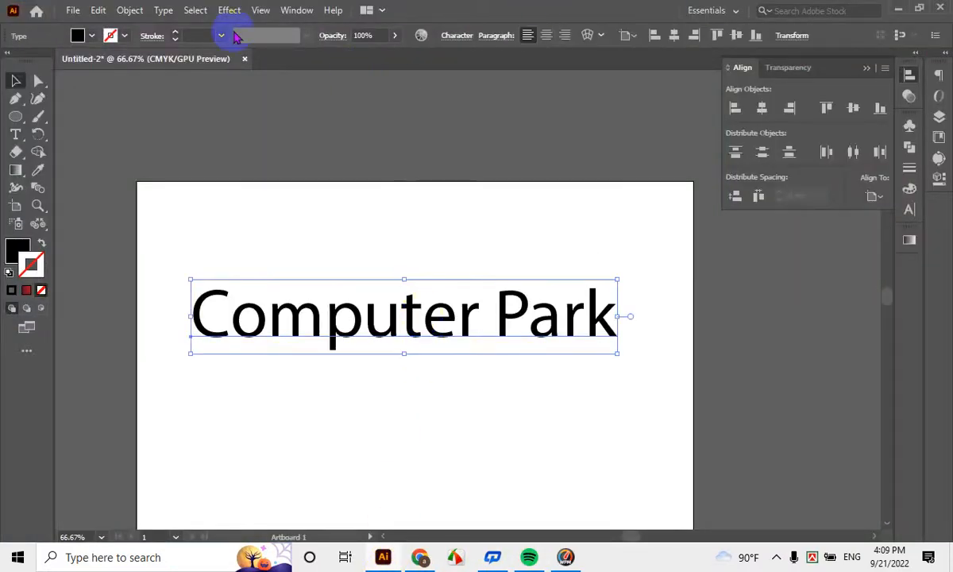
click(391, 238)
click(340, 324)
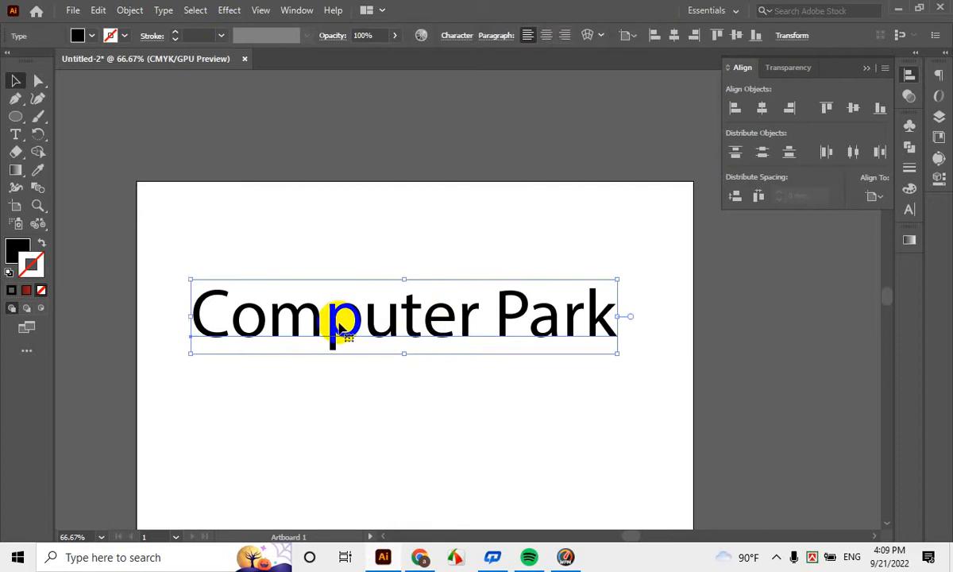
click(456, 39)
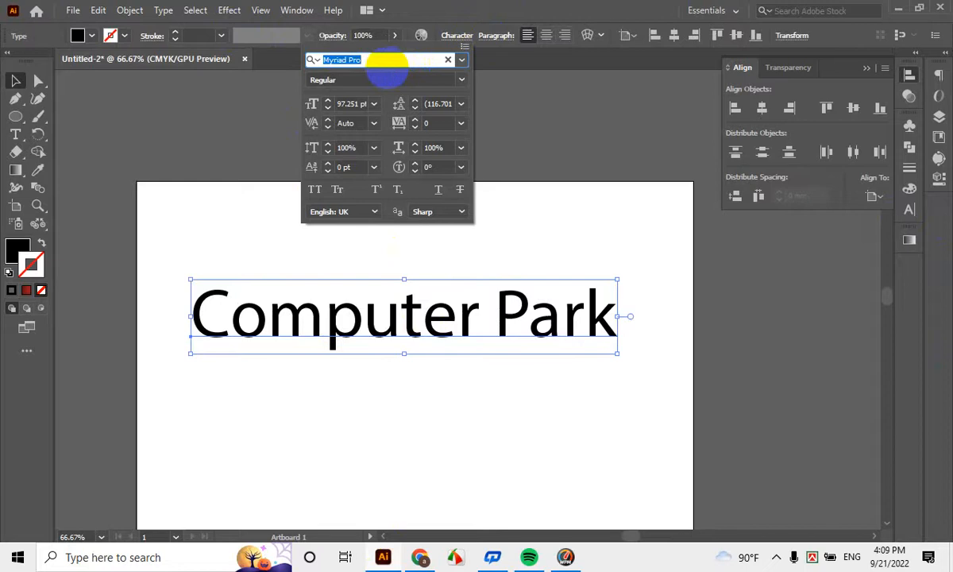
text(can)
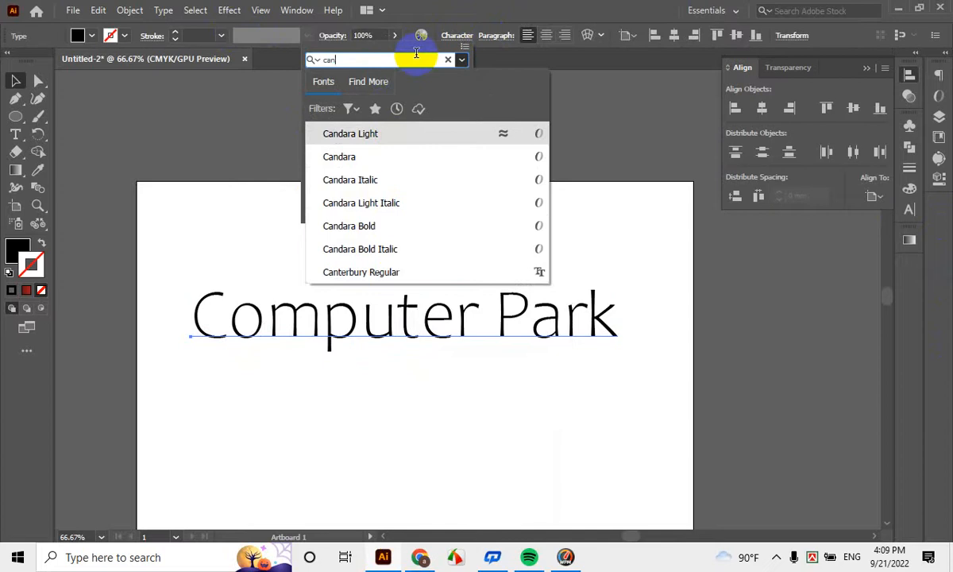
key(BackSpace)
key(BackSpace)
key(BackSpace)
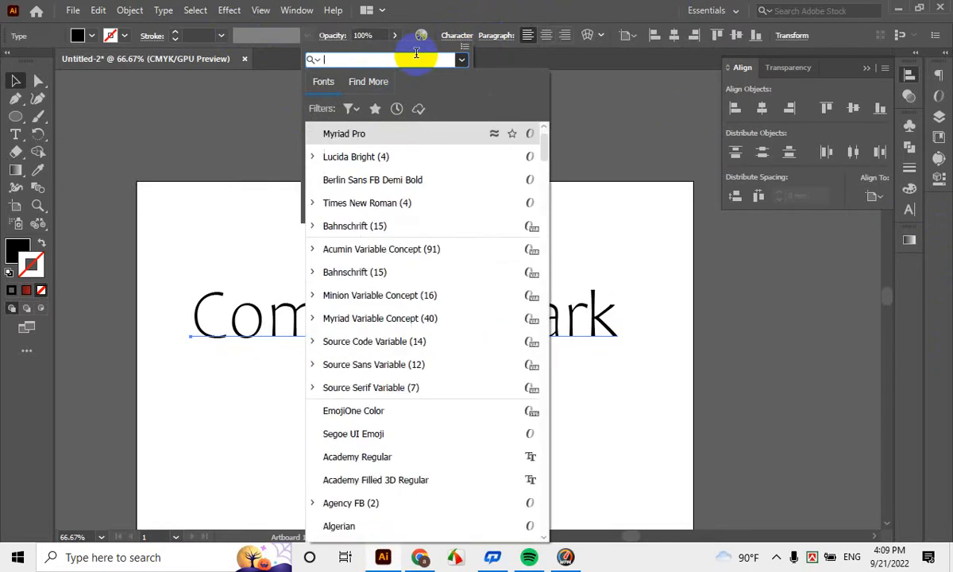
text(old)
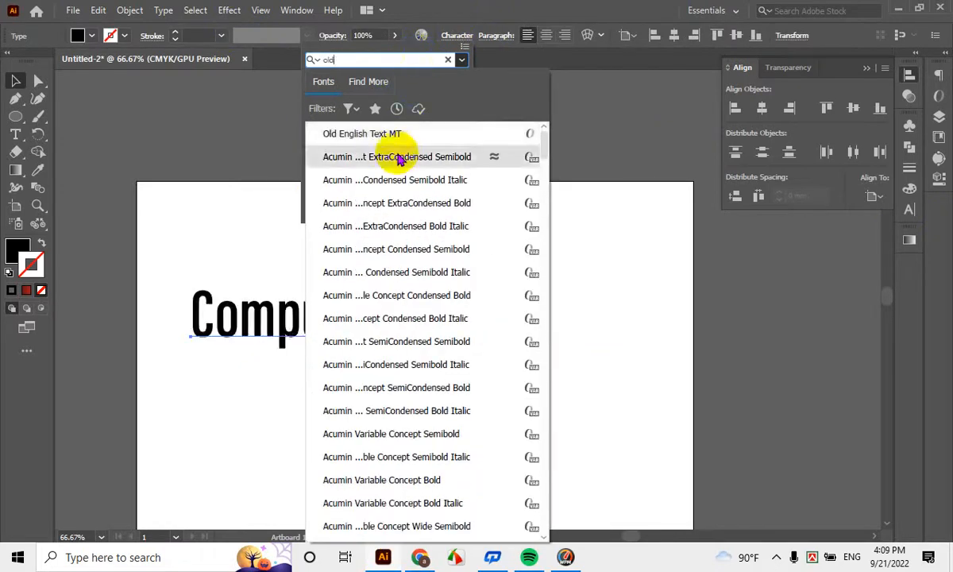
click(382, 135)
scroll(471, 393, down, 4)
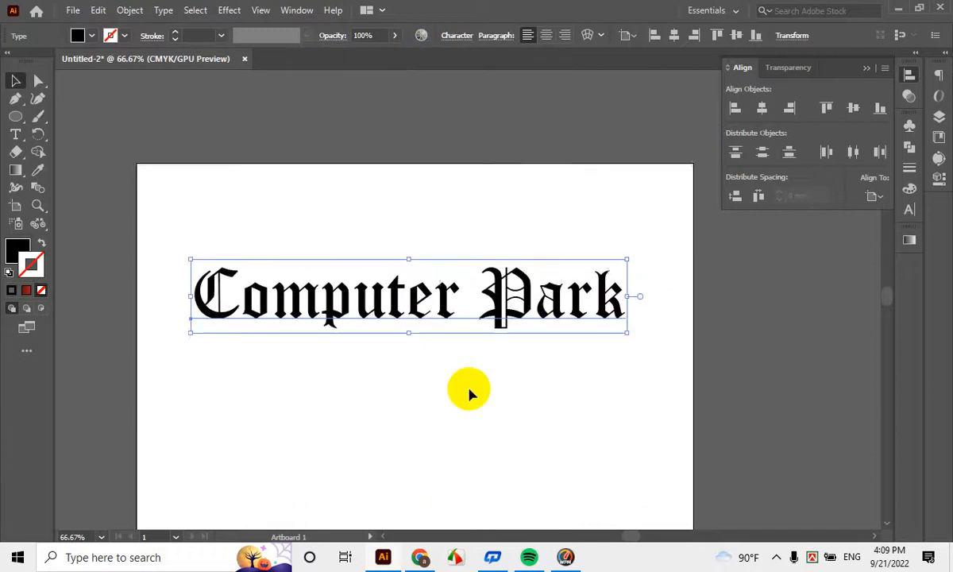
Examine the blackletter letterforms of the "Computer Park" text up close, from the P back to the initial C
scroll(473, 252, up, 1)
scroll(478, 247, down, 1)
drag(496, 346, 491, 314)
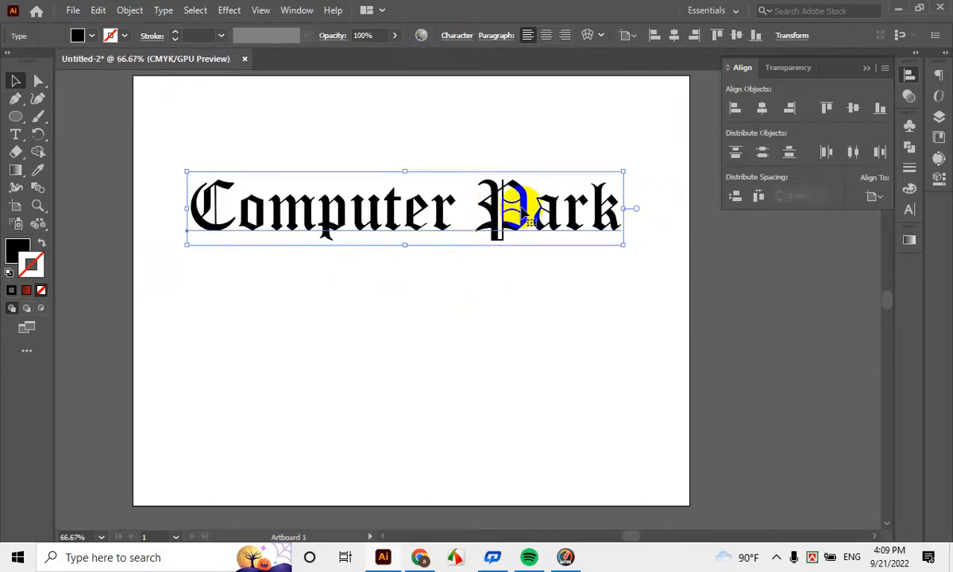
scroll(516, 434, up, 1)
scroll(442, 273, up, 3)
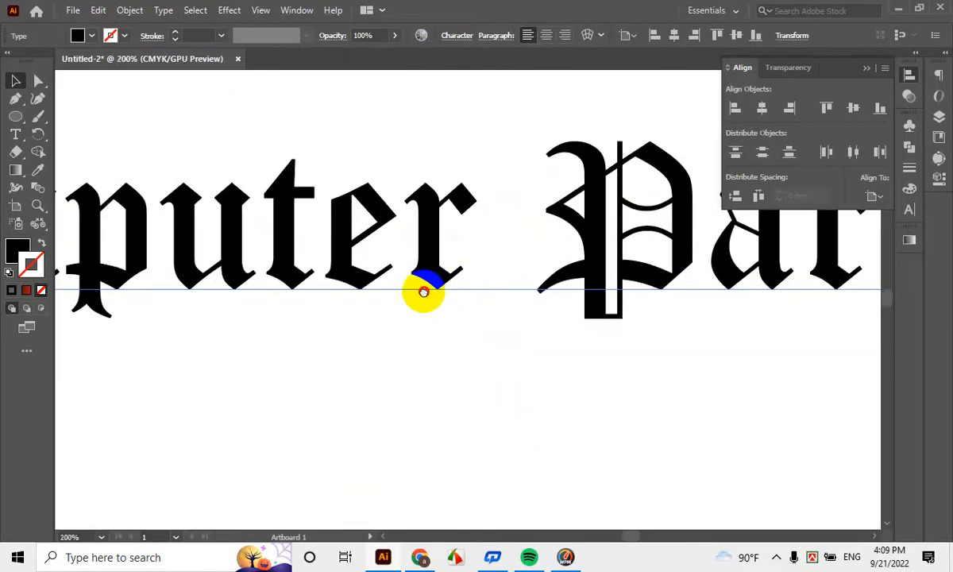
drag(423, 291, 591, 317)
scroll(591, 319, down, 2)
drag(654, 403, 586, 444)
scroll(189, 270, up, 2)
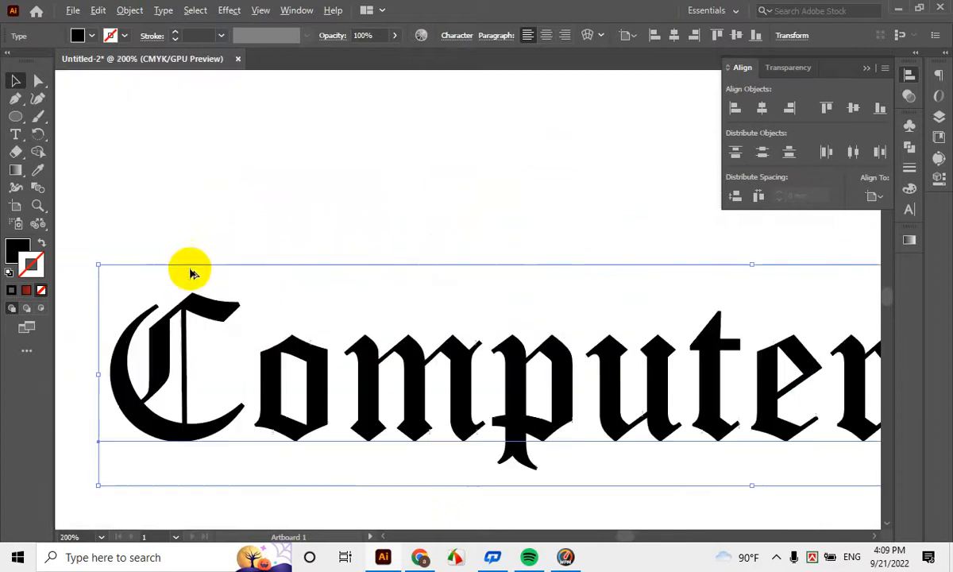
scroll(302, 465, down, 1)
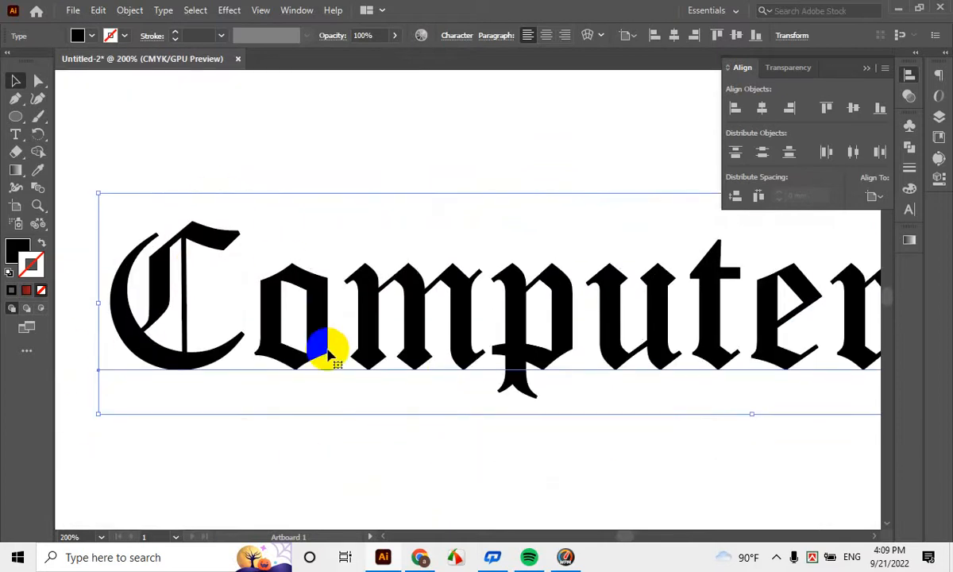
scroll(207, 289, up, 2)
scroll(317, 287, down, 1)
scroll(316, 288, down, 2)
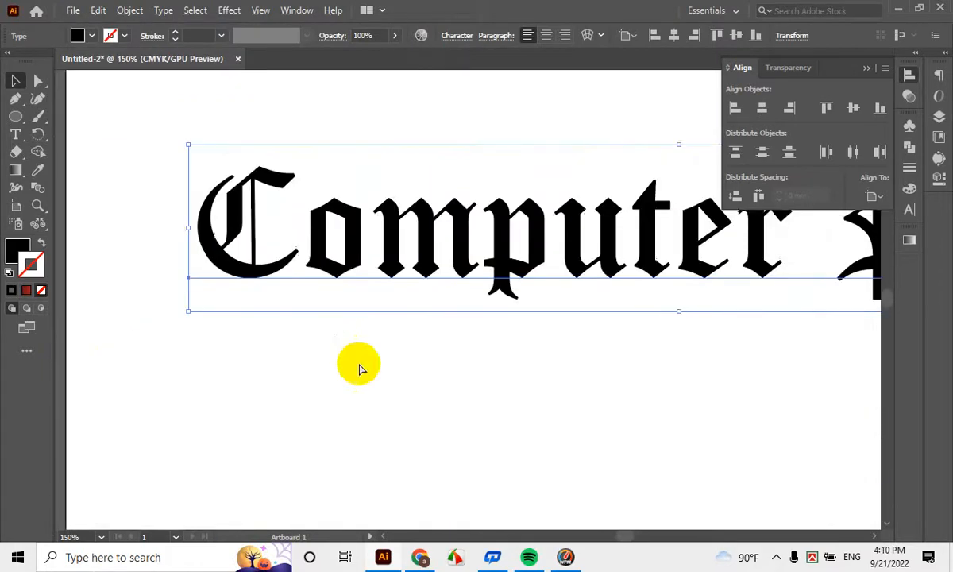
Duplicate the "Computer Park" text directly below the original
scroll(358, 366, up, 1)
drag(464, 224, 467, 389)
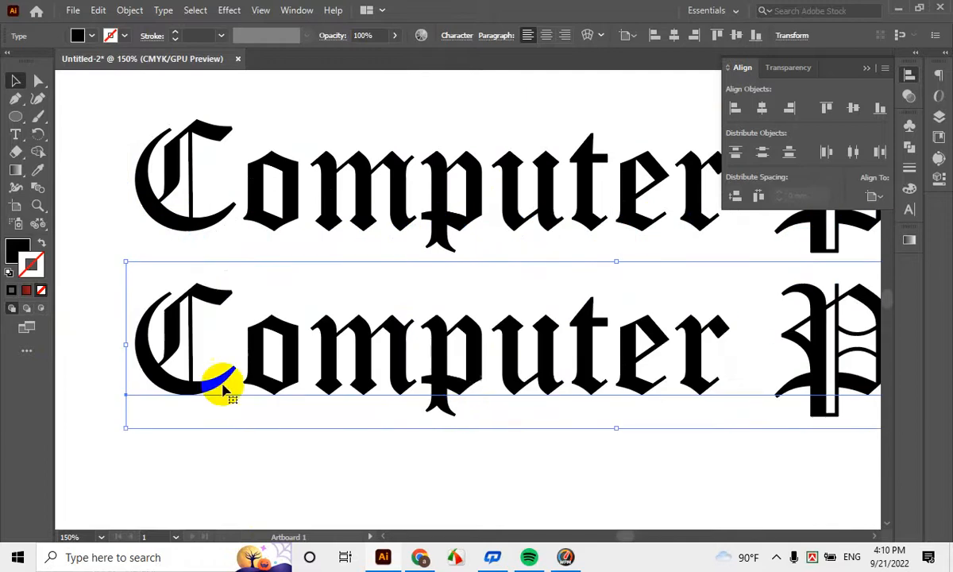
Try enlarging the lower "Computer Park" copy slightly around its centre
drag(127, 429, 104, 432)
scroll(223, 465, up, 1)
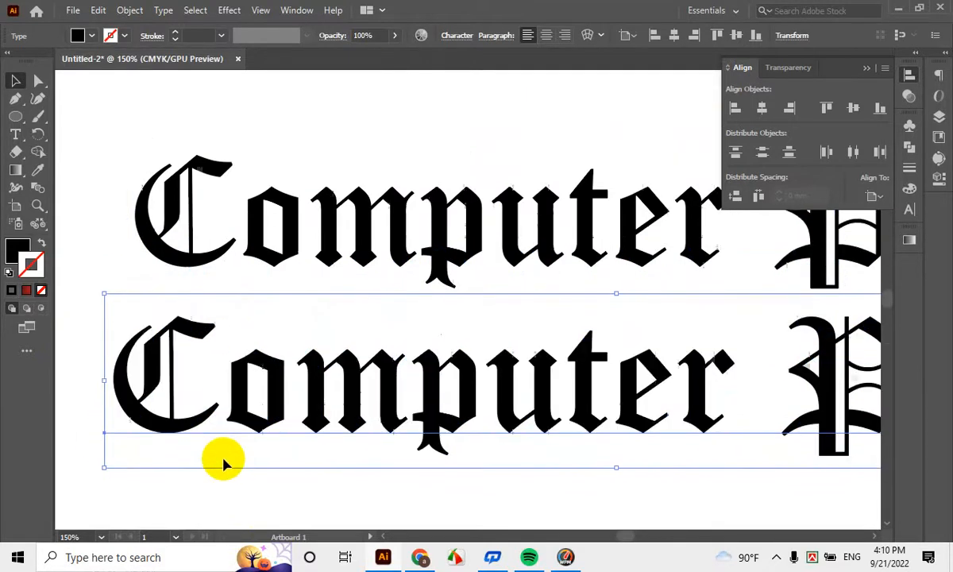
key(ctrl+z)
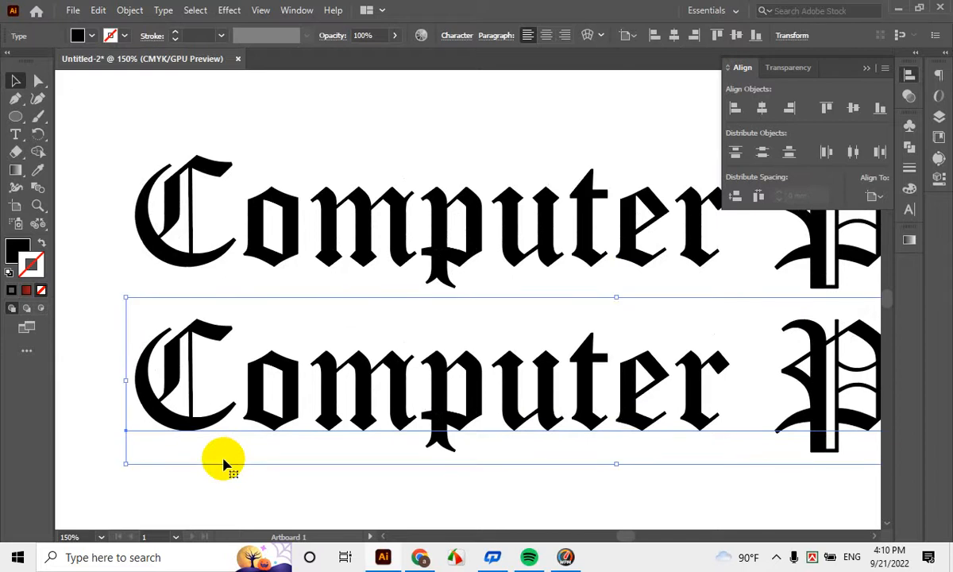
Move the lower "Computer Park" copy slightly further down to widen the gap below the original
scroll(383, 416, down, 2)
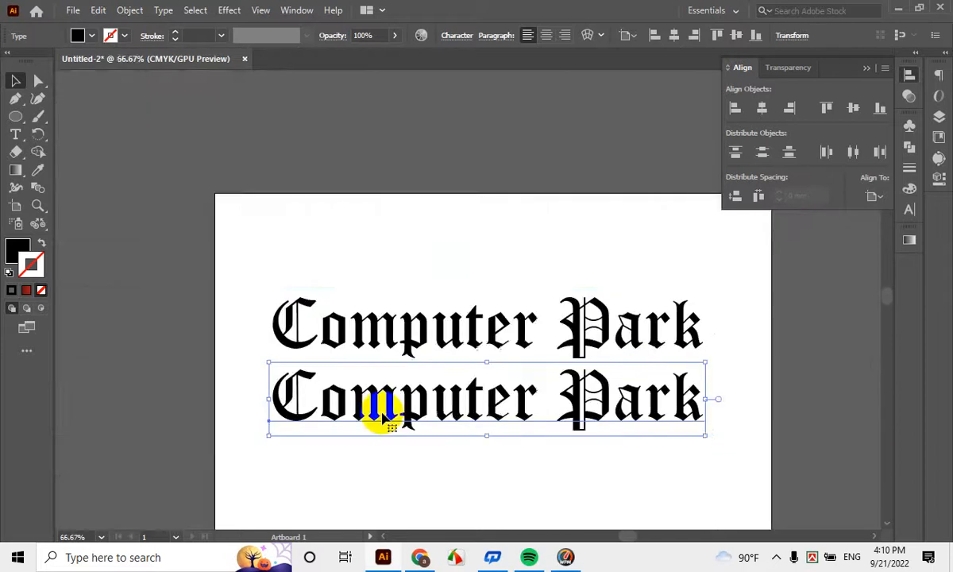
drag(494, 426, 320, 276)
click(389, 343)
click(324, 266)
scroll(342, 314, up, 2)
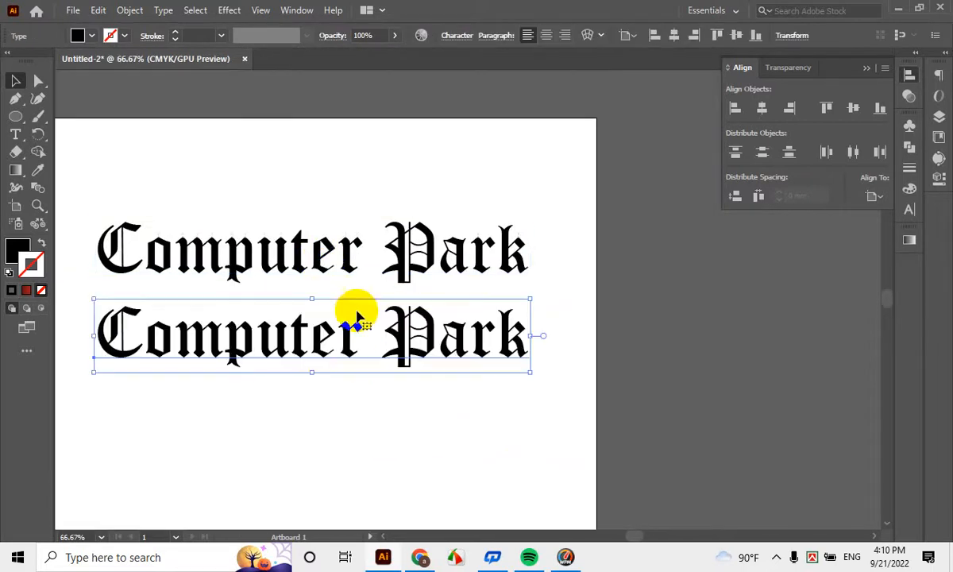
Delete the lower "Computer Park" copy and place a duplicate of the remaining text just above the artboard
key(Delete)
scroll(324, 263, up, 1)
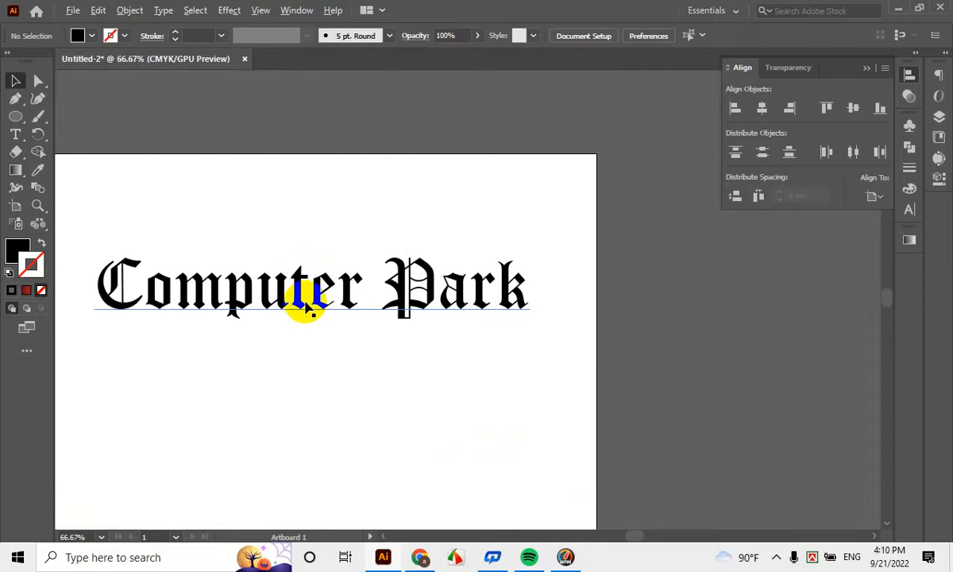
scroll(317, 407, down, 2)
scroll(312, 364, up, 1)
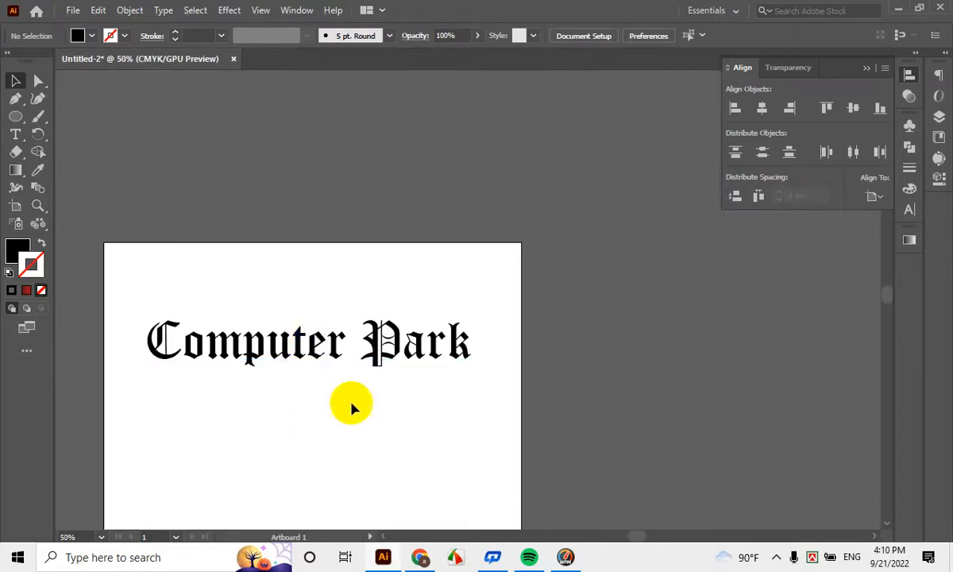
drag(320, 341, 315, 150)
Try converting the "Computer Park" text on the artboard to outlines
click(330, 352)
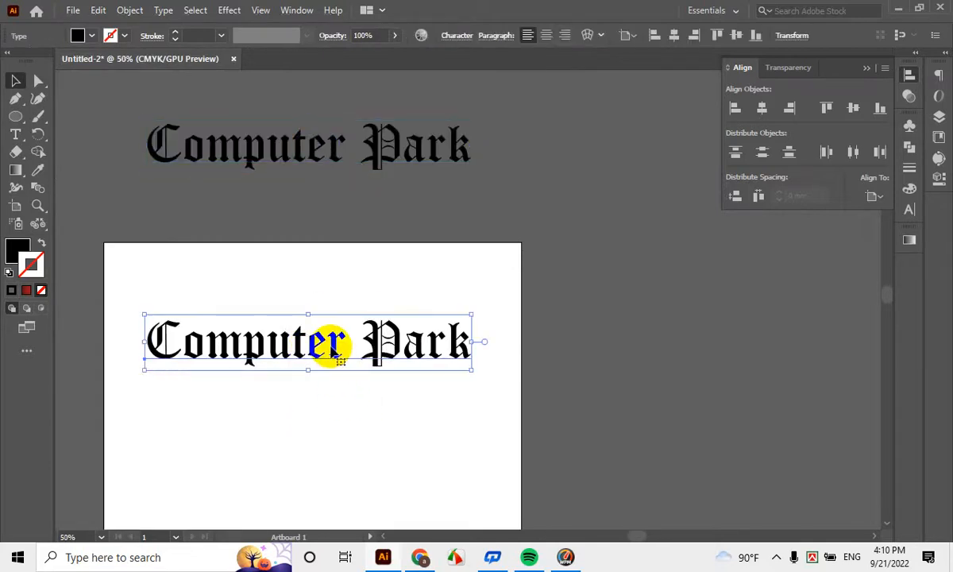
scroll(332, 355, up, 2)
right_click(339, 238)
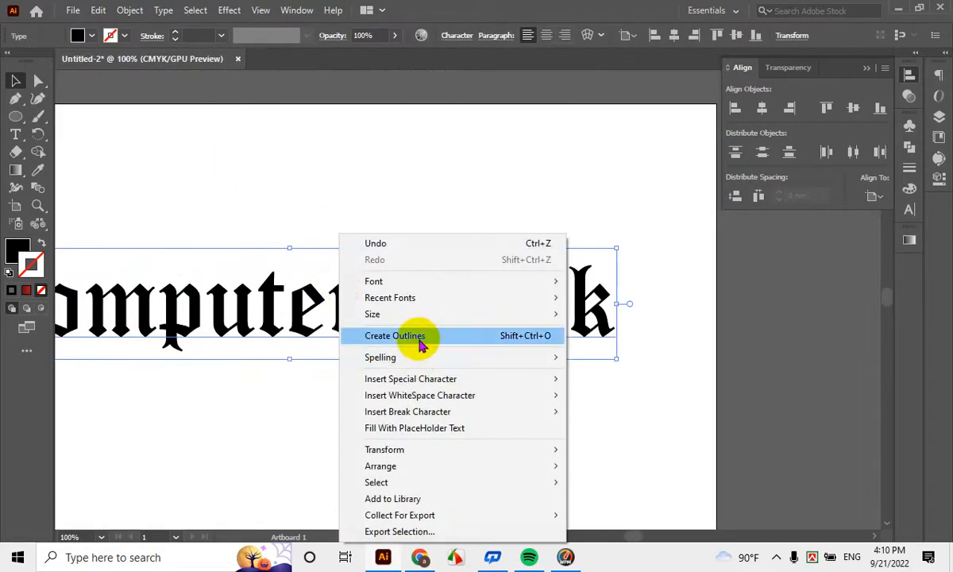
click(421, 344)
click(549, 451)
scroll(202, 353, down, 2)
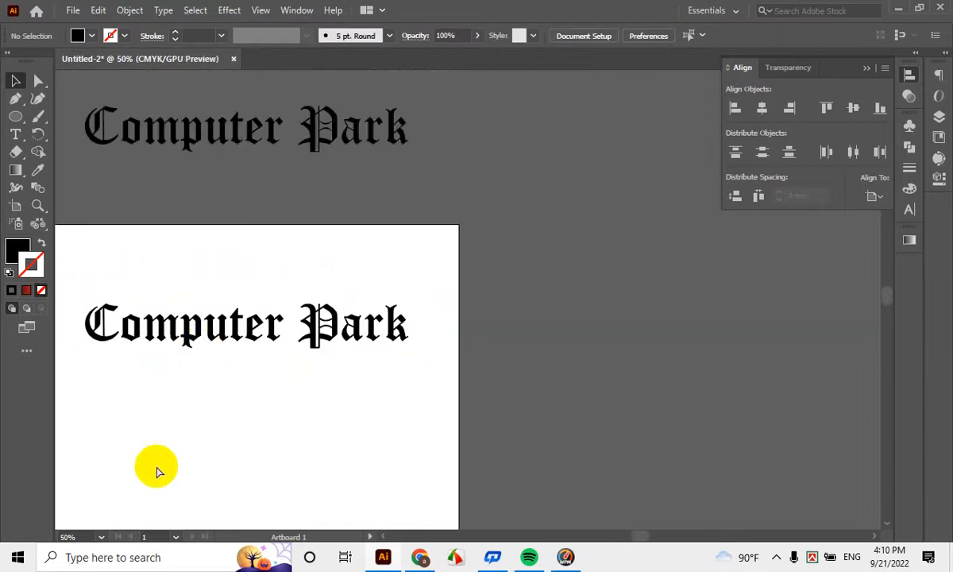
click(229, 336)
right_click(230, 336)
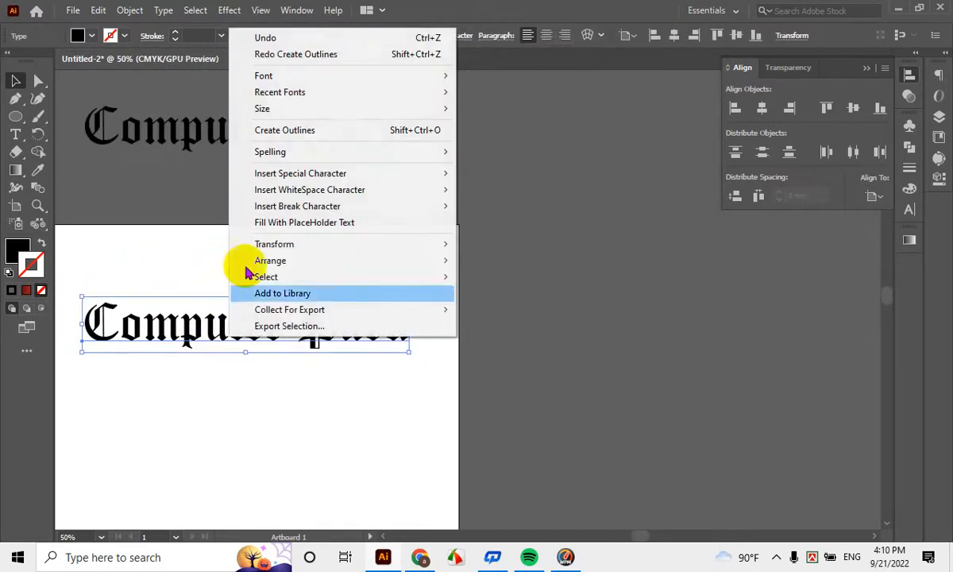
click(561, 264)
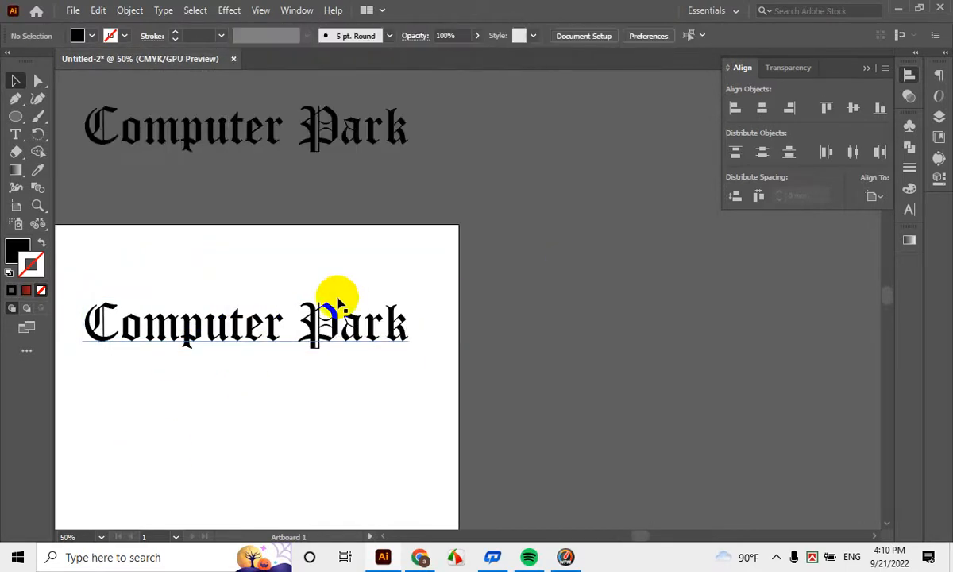
click(337, 300)
click(127, 9)
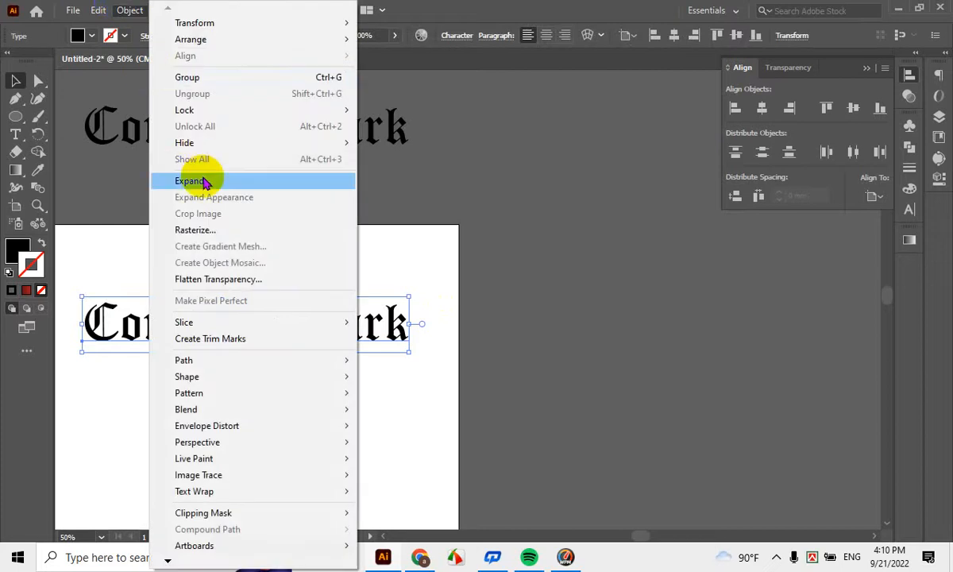
click(709, 213)
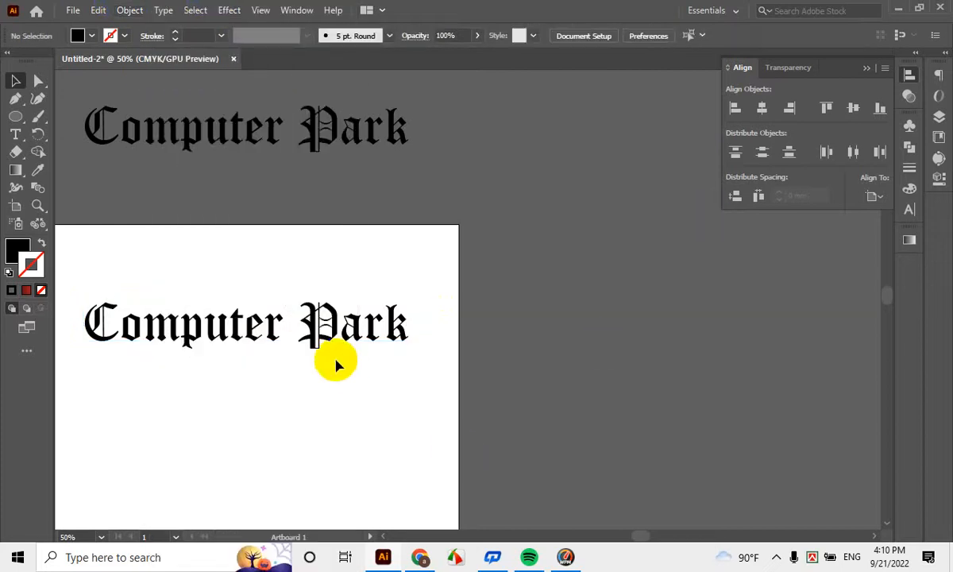
Convert the "Computer Park" text on the artboard to outlines with Create Outlines, leaving the duplicate above the artboard editable
click(255, 330)
right_click(264, 330)
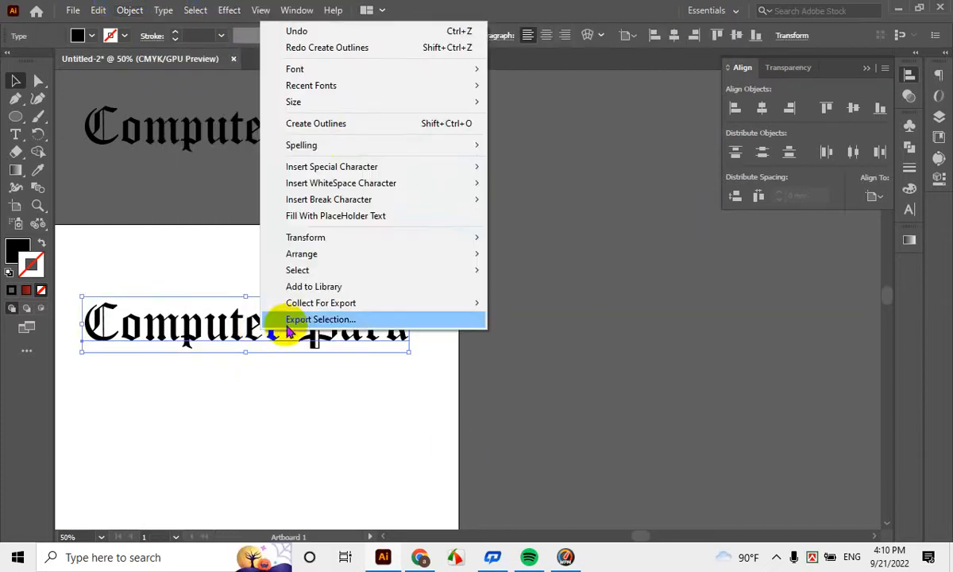
click(348, 127)
scroll(374, 338, left, 3)
key(ctrl+1)
click(465, 380)
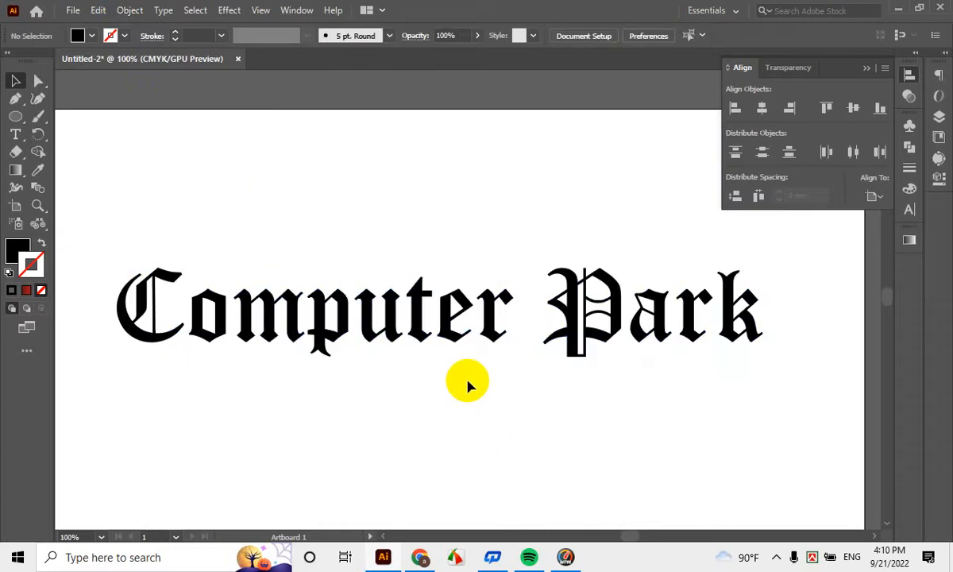
Examine the outlined "Computer Park" letter shapes up close as a group of paths
click(442, 273)
scroll(351, 287, up, 2)
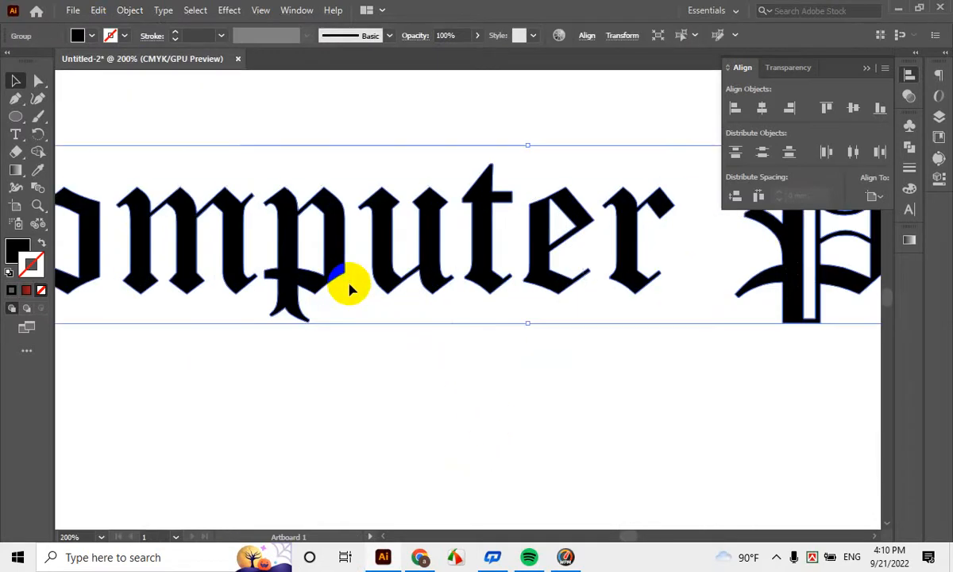
scroll(351, 287, down, 3)
scroll(351, 287, up, 2)
drag(389, 351, 447, 359)
click(449, 422)
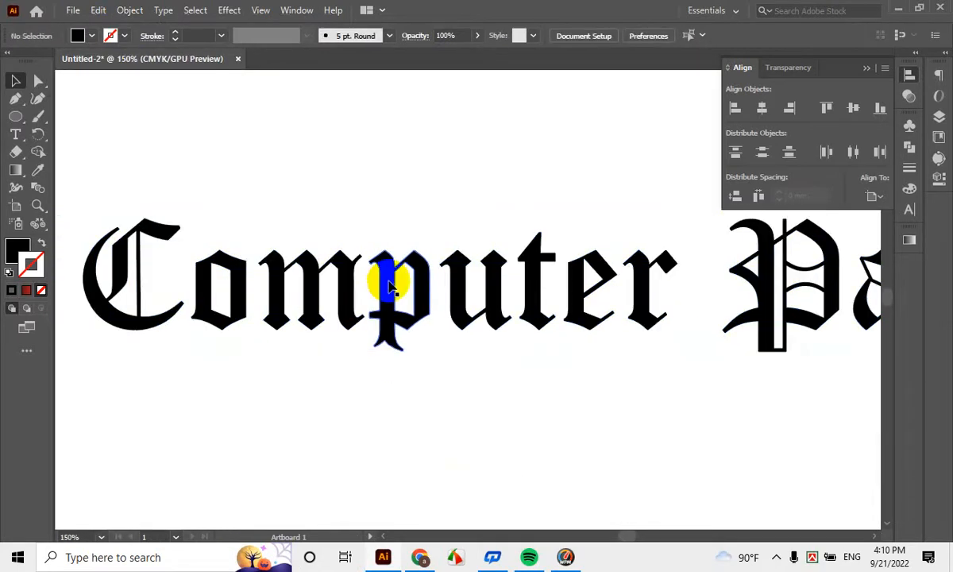
click(390, 283)
click(332, 197)
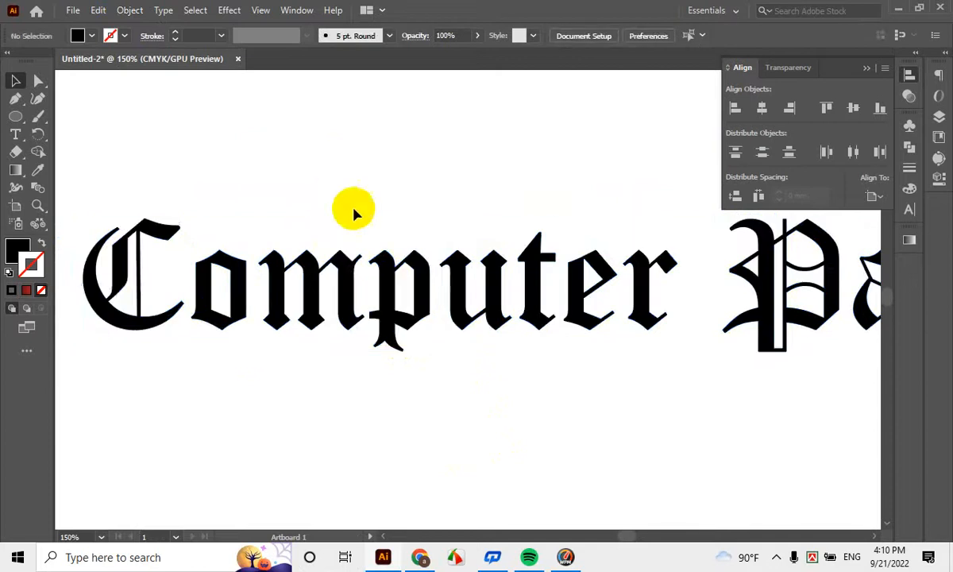
click(383, 288)
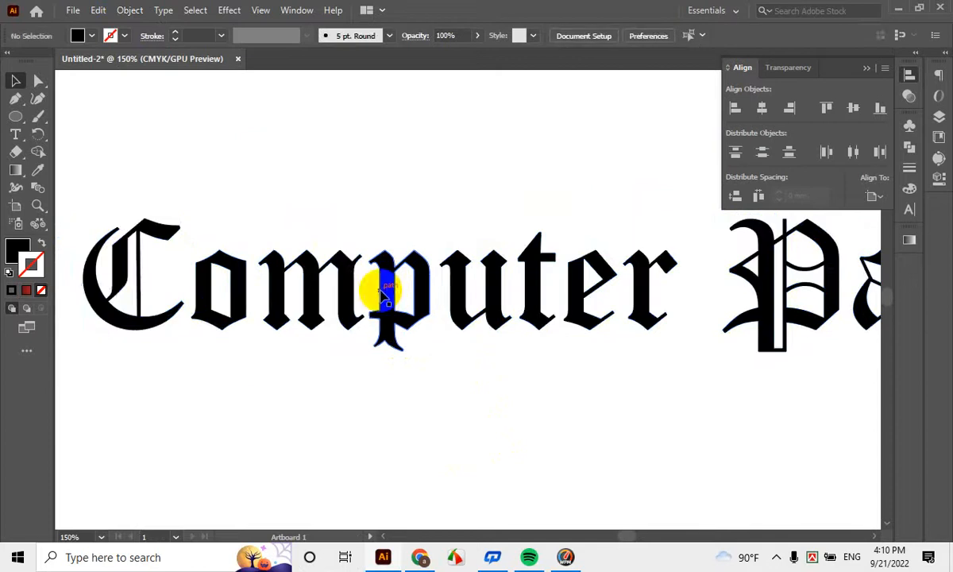
click(131, 11)
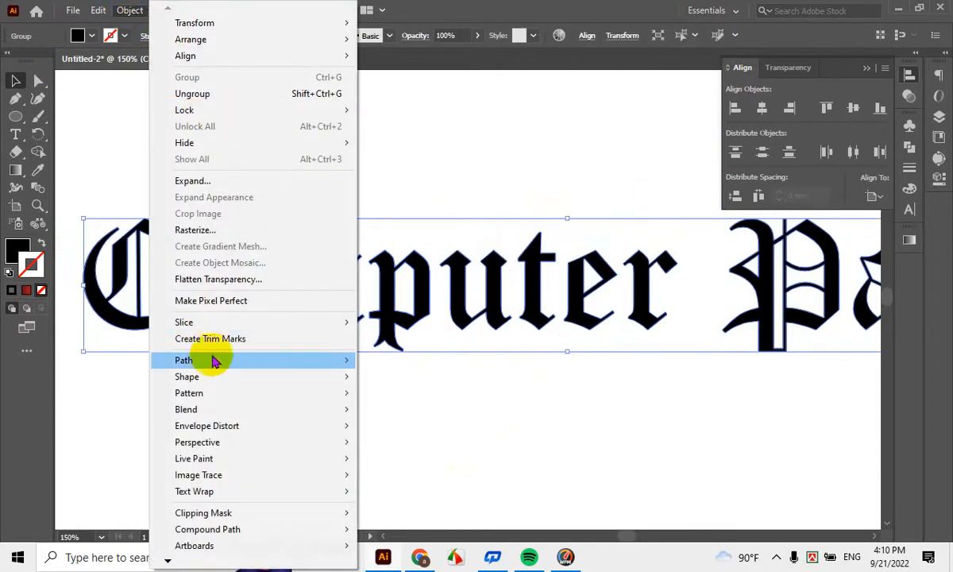
mouse_move(212, 362)
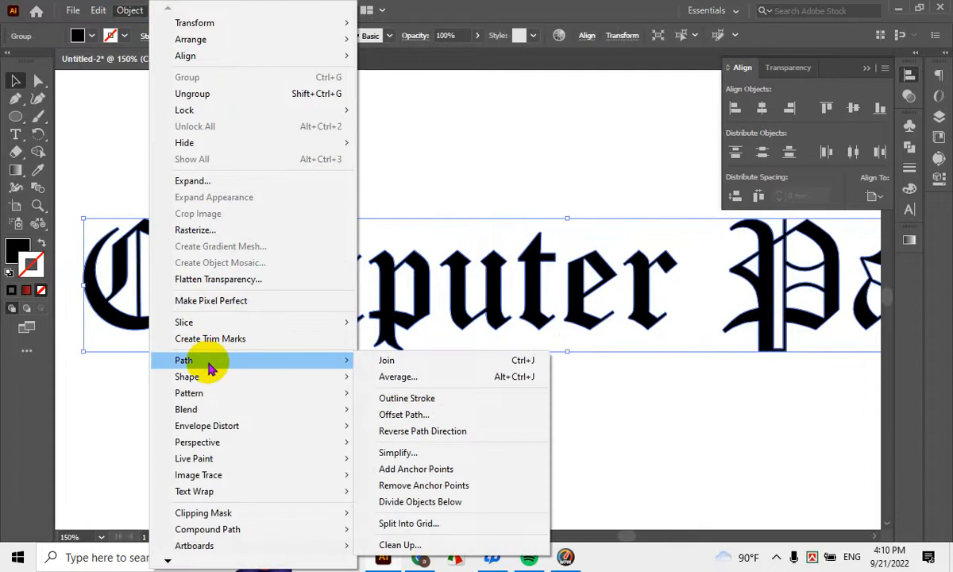
click(380, 414)
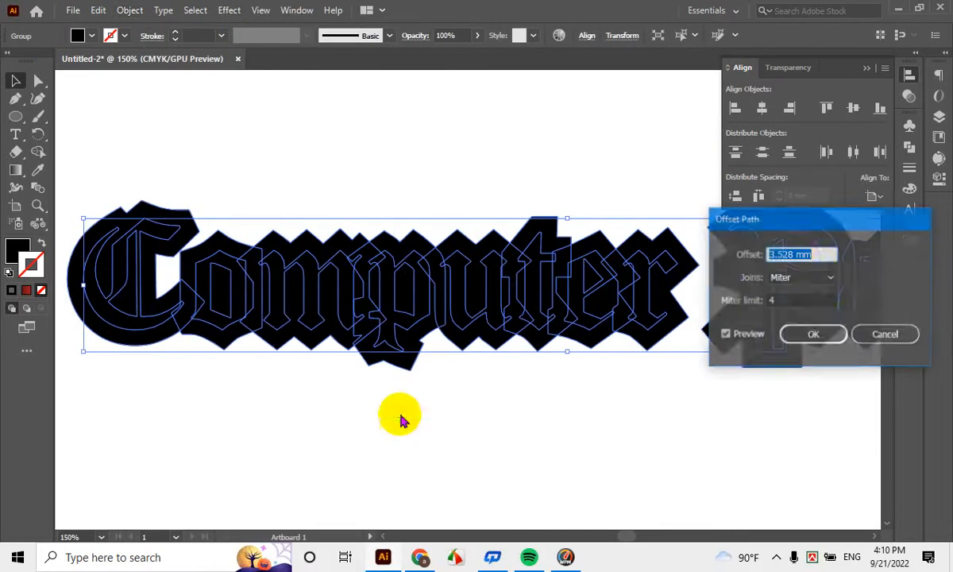
text(2)
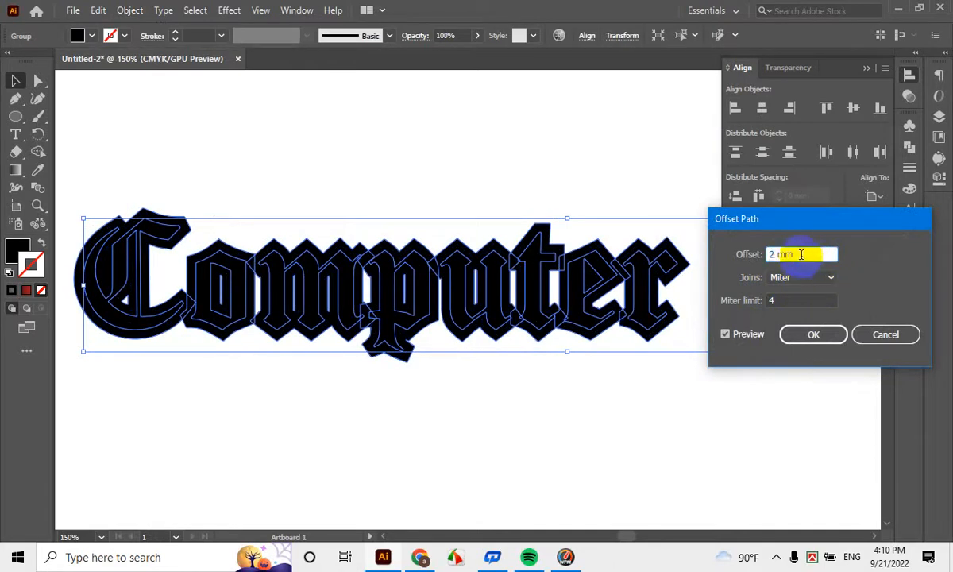
click(886, 335)
click(602, 436)
Show the document rulers and set their units to pixels
scroll(572, 405, up, 3)
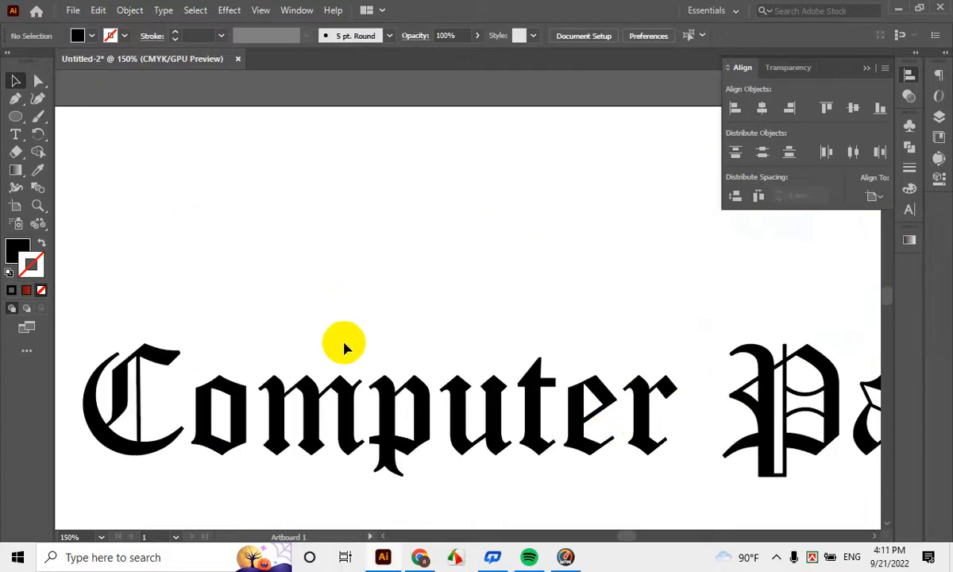
key(ctrl+r)
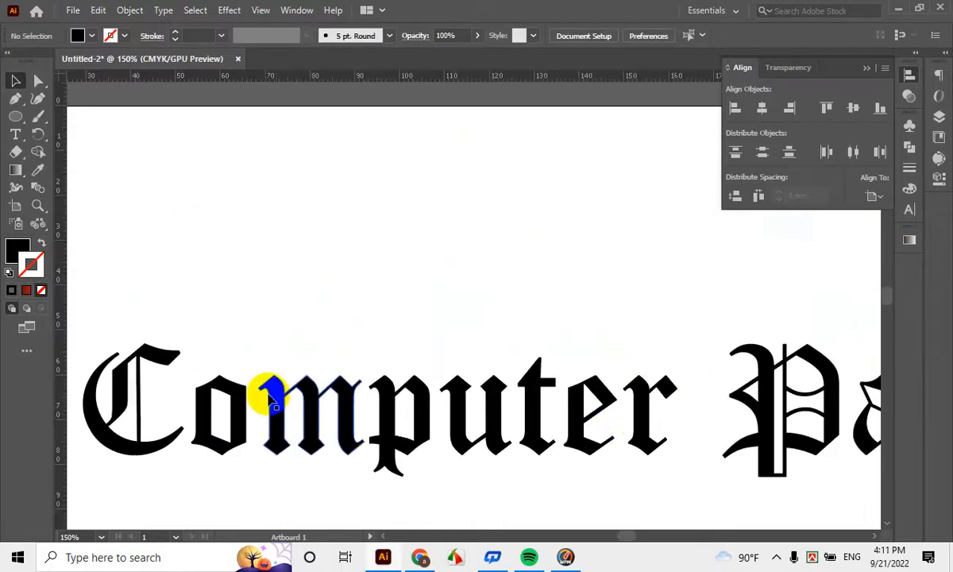
scroll(350, 401, down, 1)
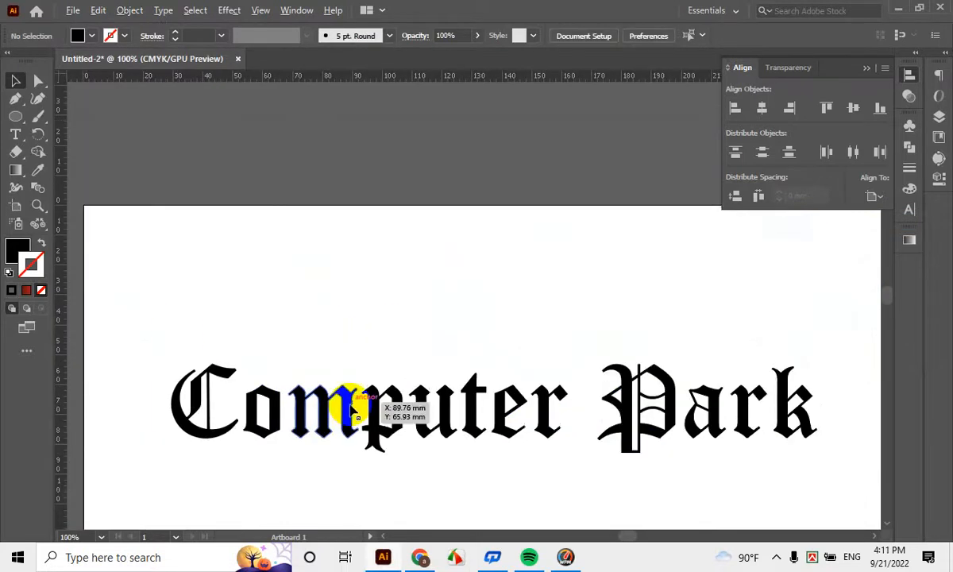
right_click(327, 73)
click(301, 80)
right_click(301, 78)
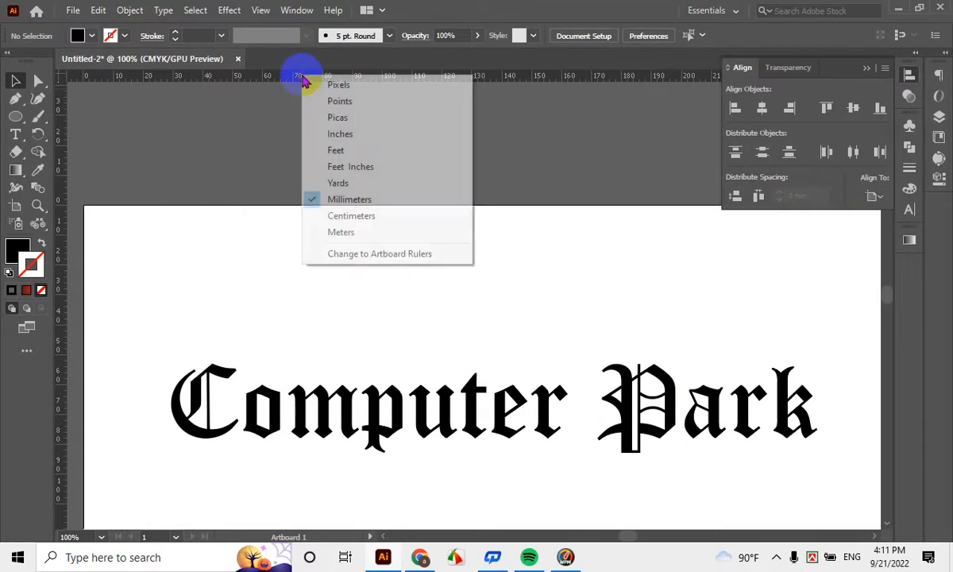
click(350, 85)
scroll(418, 153, down, 3)
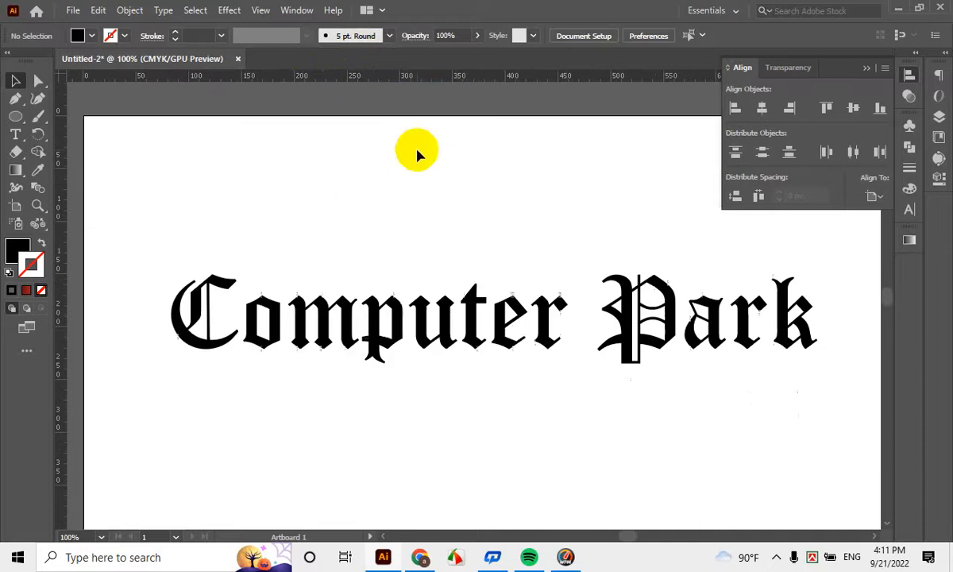
click(177, 327)
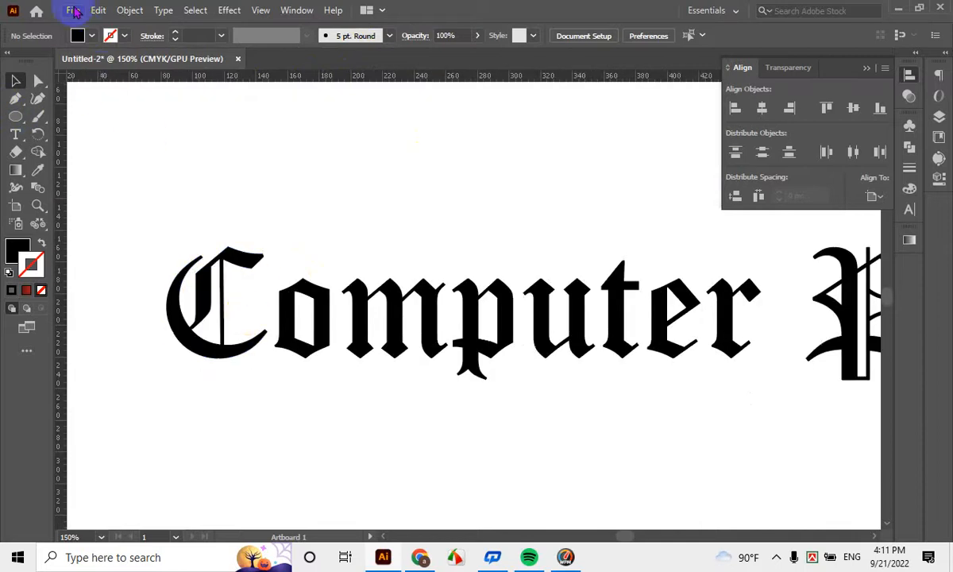
click(317, 326)
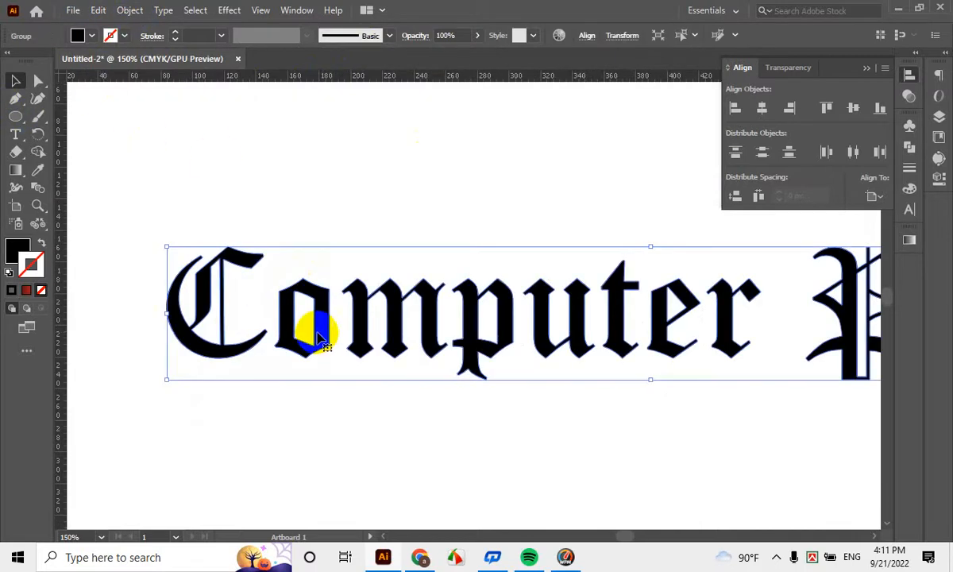
click(130, 11)
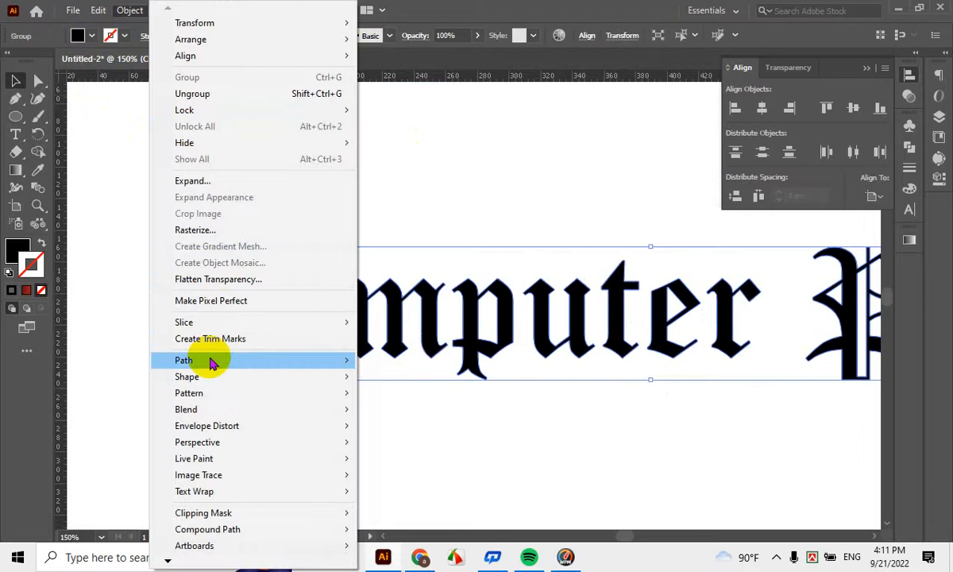
mouse_move(213, 360)
click(405, 415)
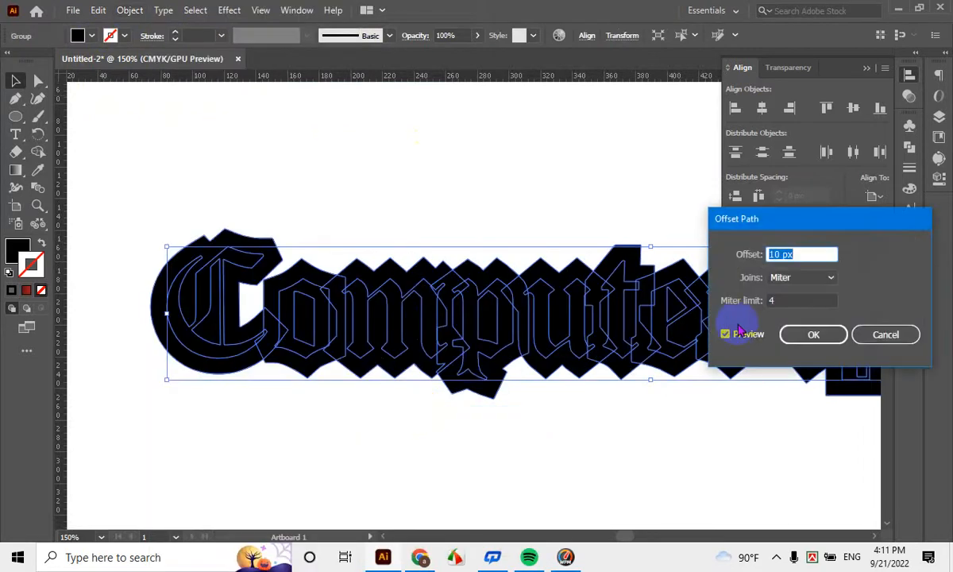
key(Down)
key(Down)
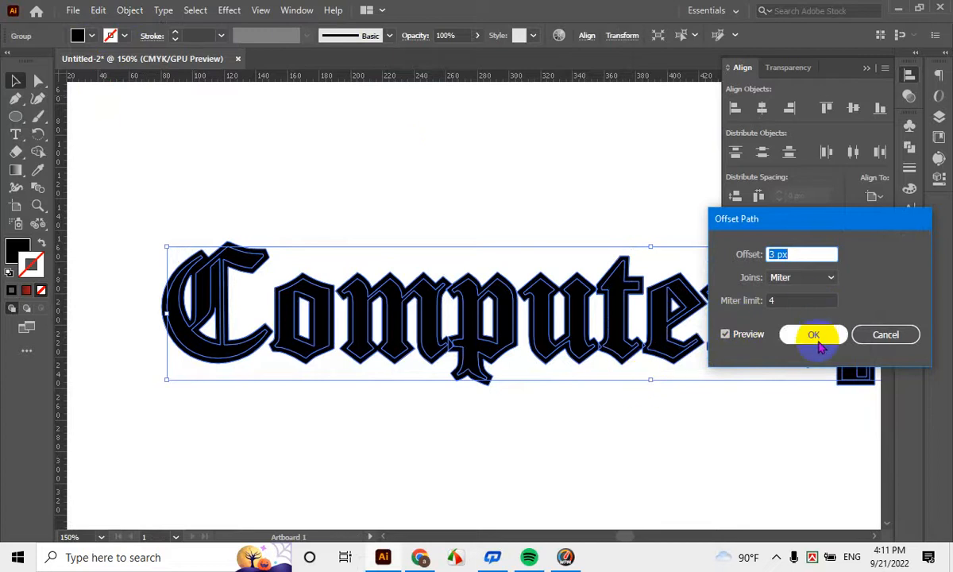
click(905, 336)
Enlarge the outlined "Computer Park" lettering around its centre so it spans nearly the whole artboard width
scroll(562, 410, down, 3)
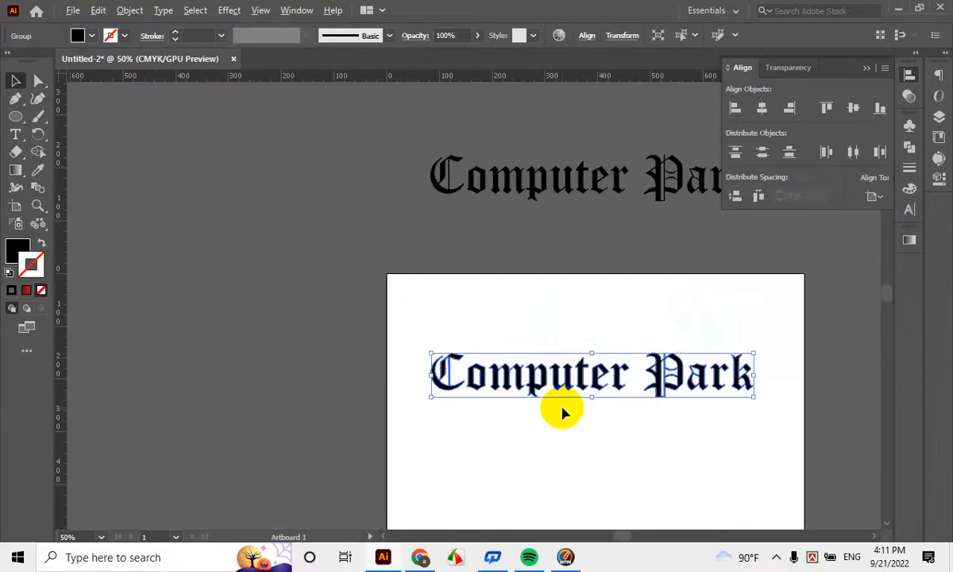
drag(719, 410, 517, 305)
drag(555, 266, 586, 286)
click(556, 371)
Add an offset path of 3 px with miter joins around the outlined "Computer Park" lettering
scroll(320, 334, up, 3)
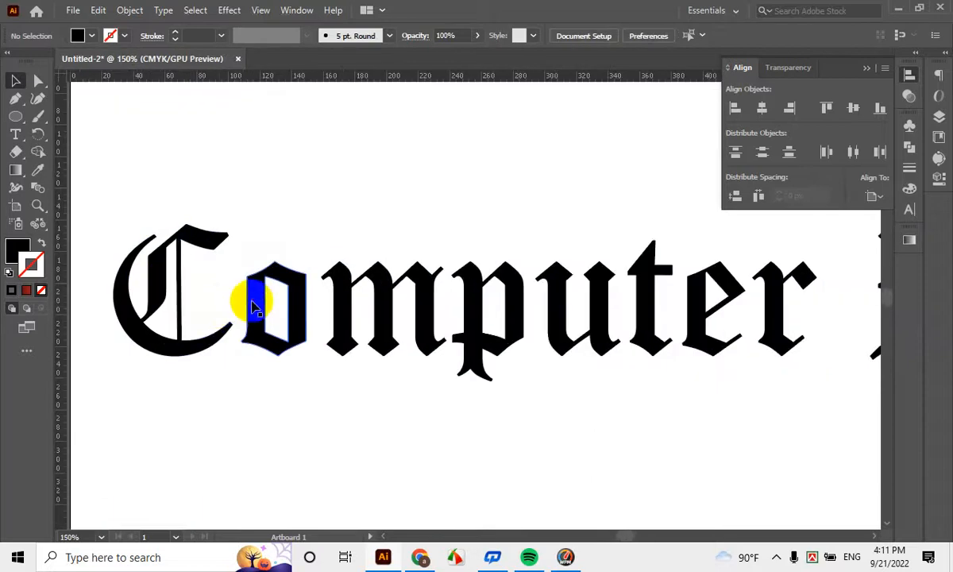
click(251, 298)
click(129, 10)
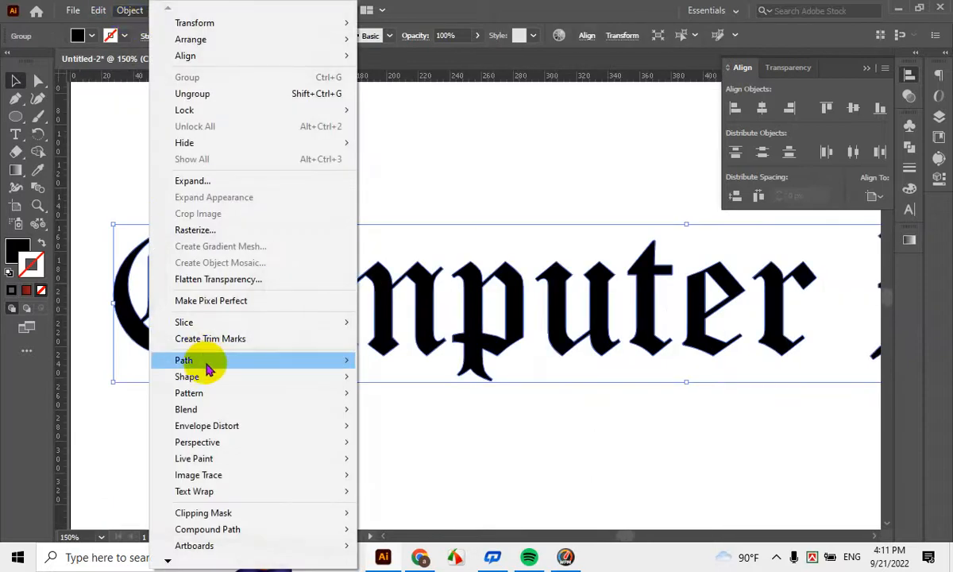
mouse_move(208, 362)
click(415, 414)
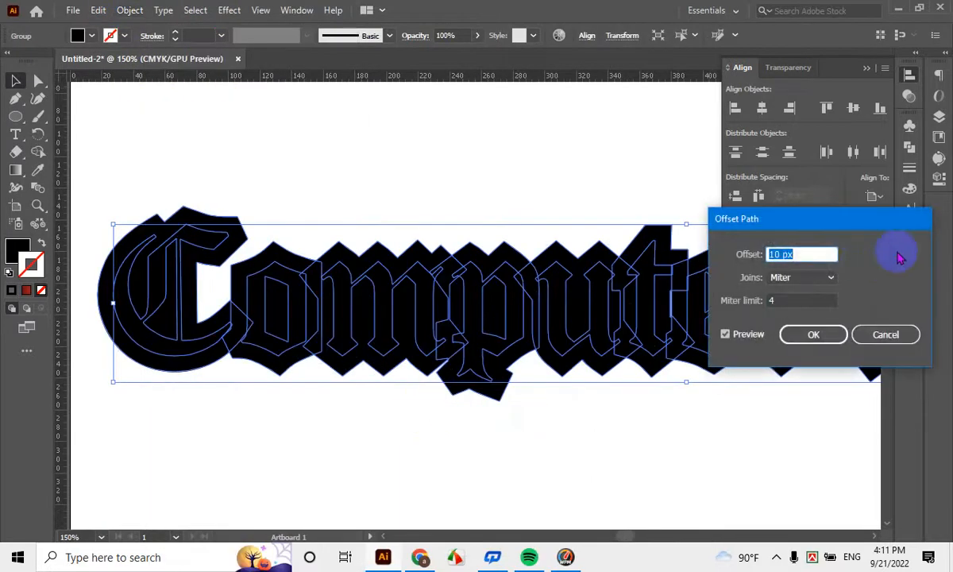
key(Down)
key(Down)
key(Down)
key(Down)
key(Down)
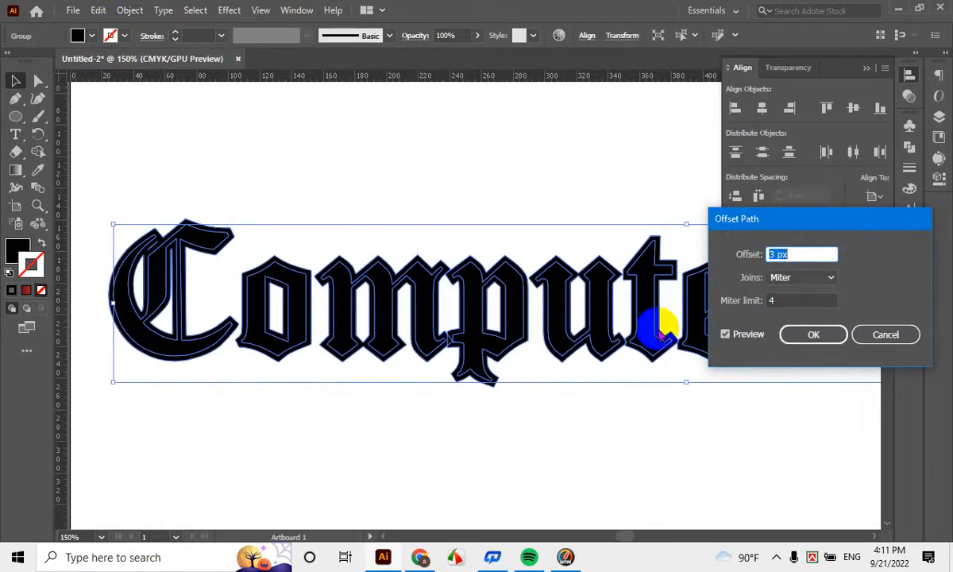
click(810, 335)
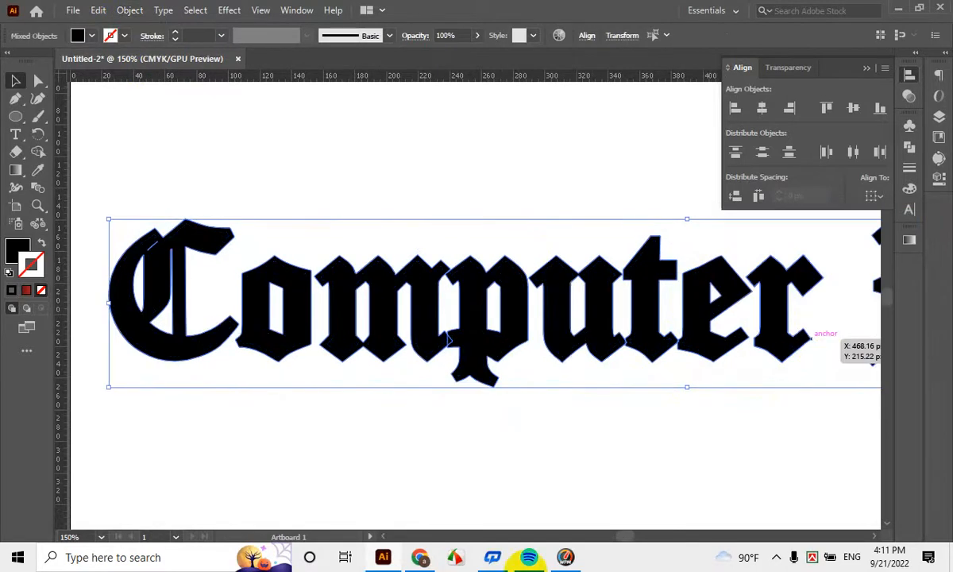
Examine the offset path around the "Computer Park" lettering at artboard scale and around the letters "o" and "m" up close
scroll(640, 454, down, 3)
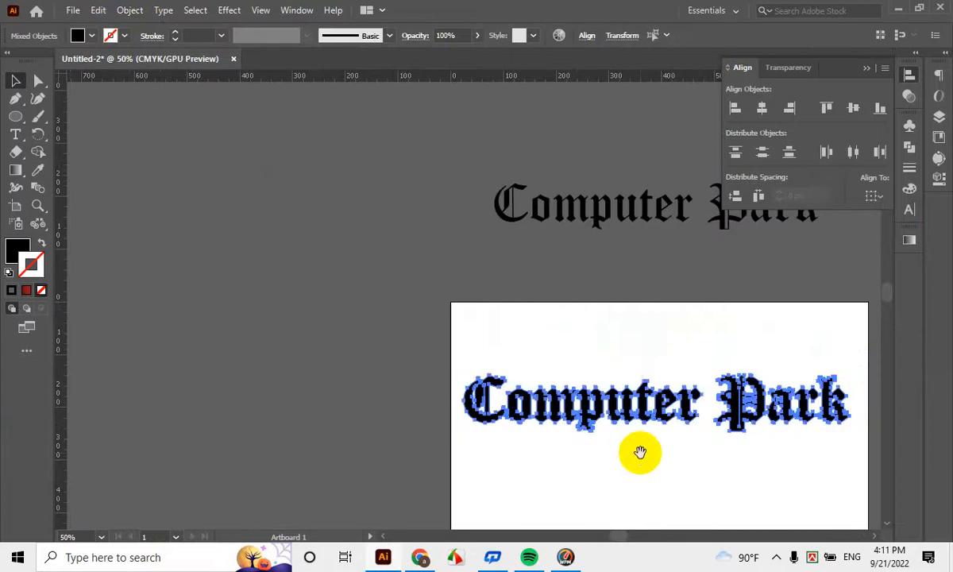
drag(715, 417, 511, 280)
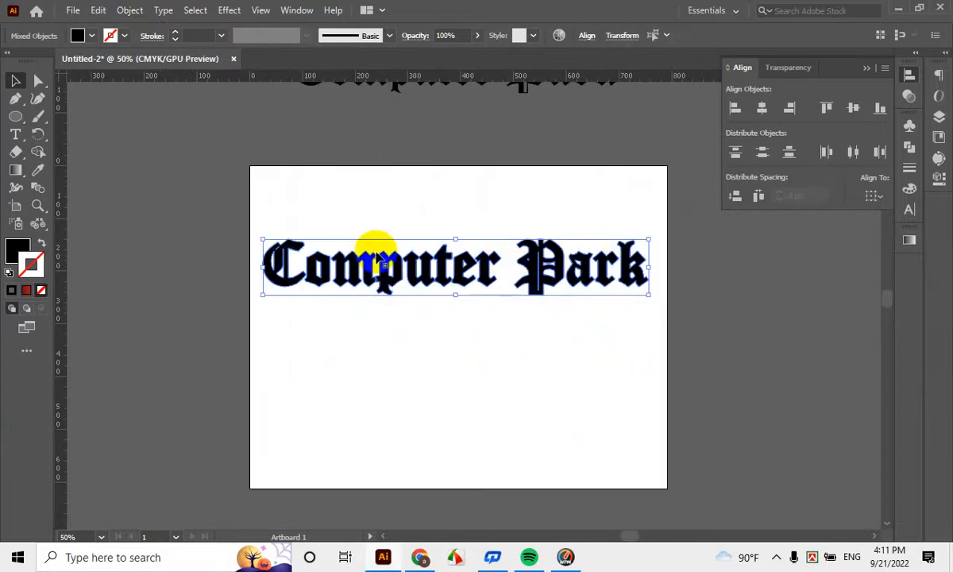
scroll(309, 281, up, 2)
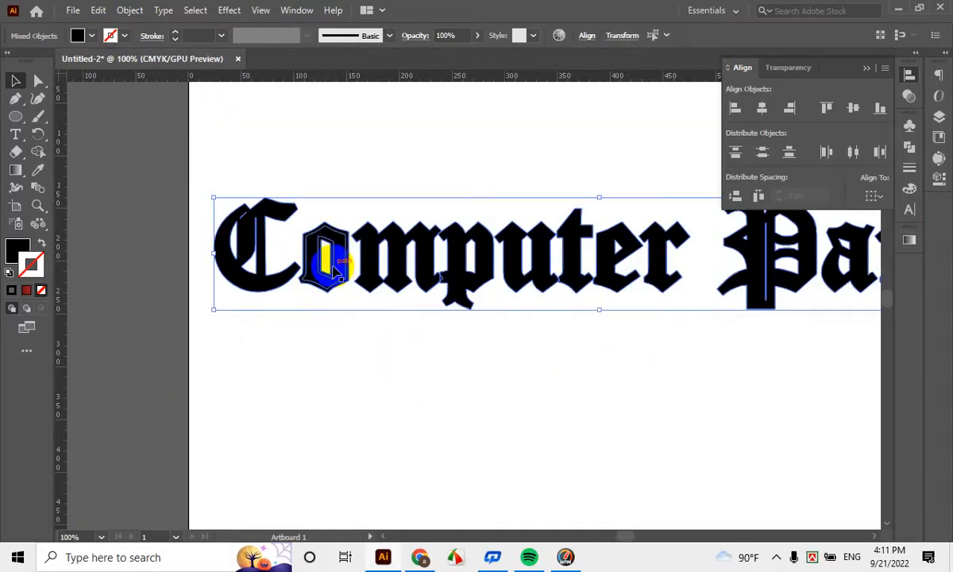
scroll(346, 266, up, 2)
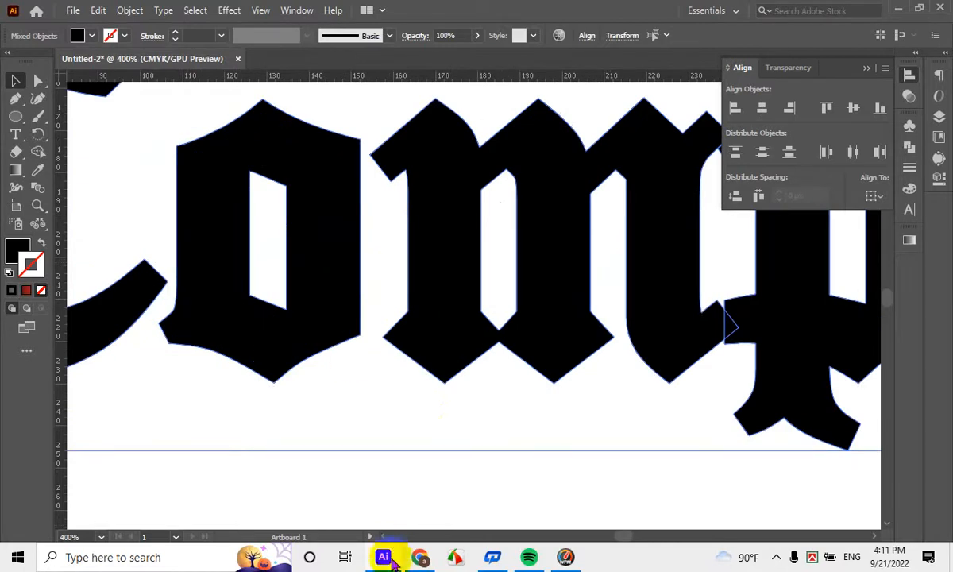
scroll(278, 419, down, 1)
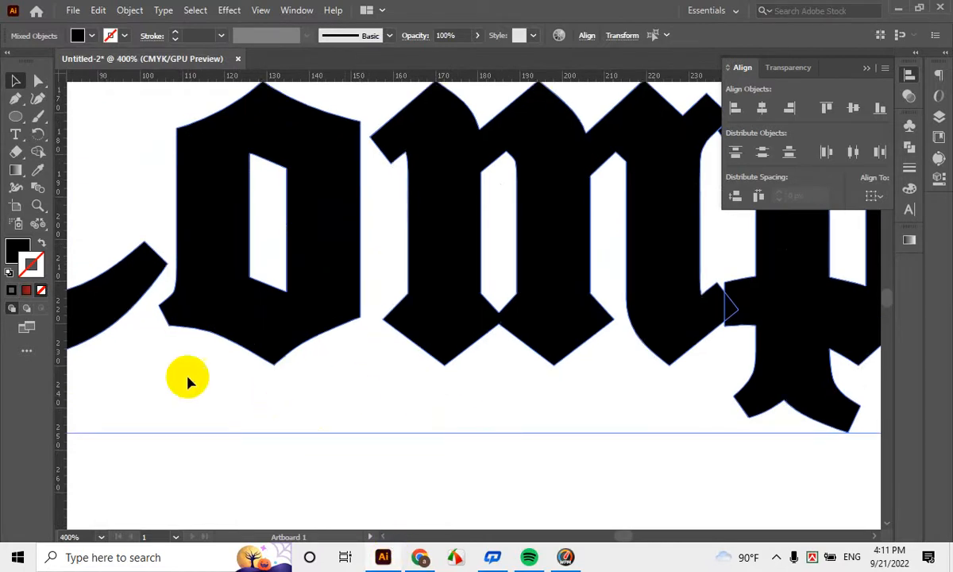
click(304, 379)
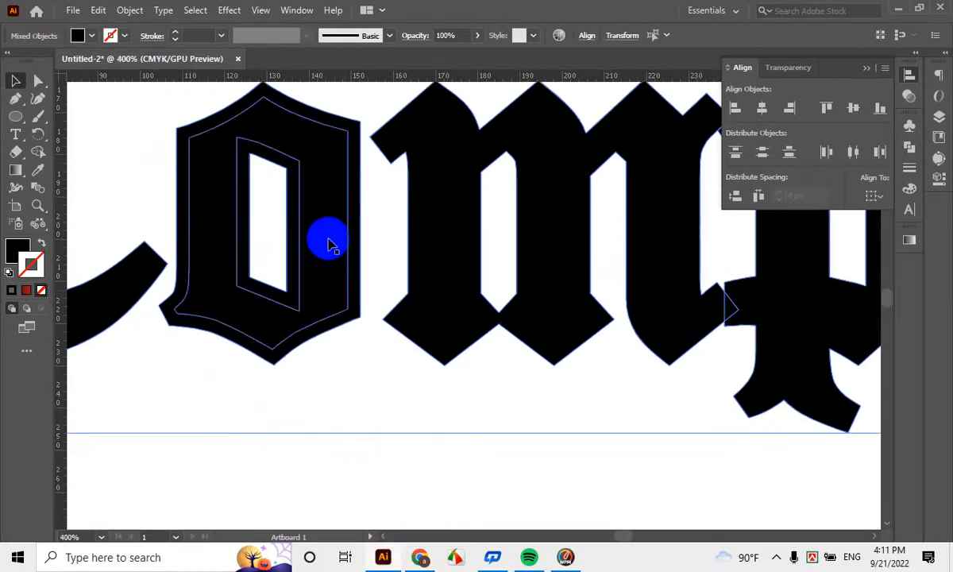
click(328, 302)
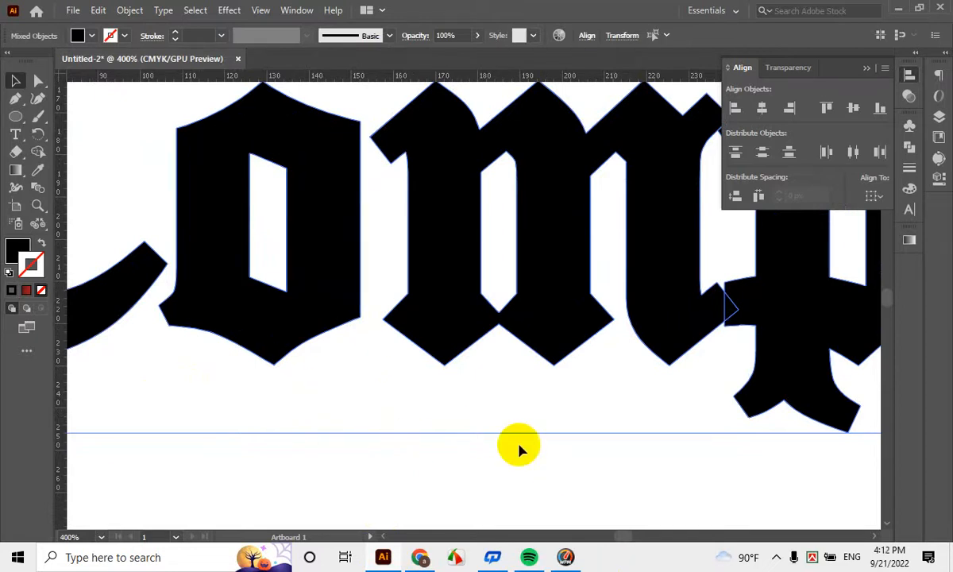
scroll(561, 420, down, 4)
drag(679, 432, 569, 356)
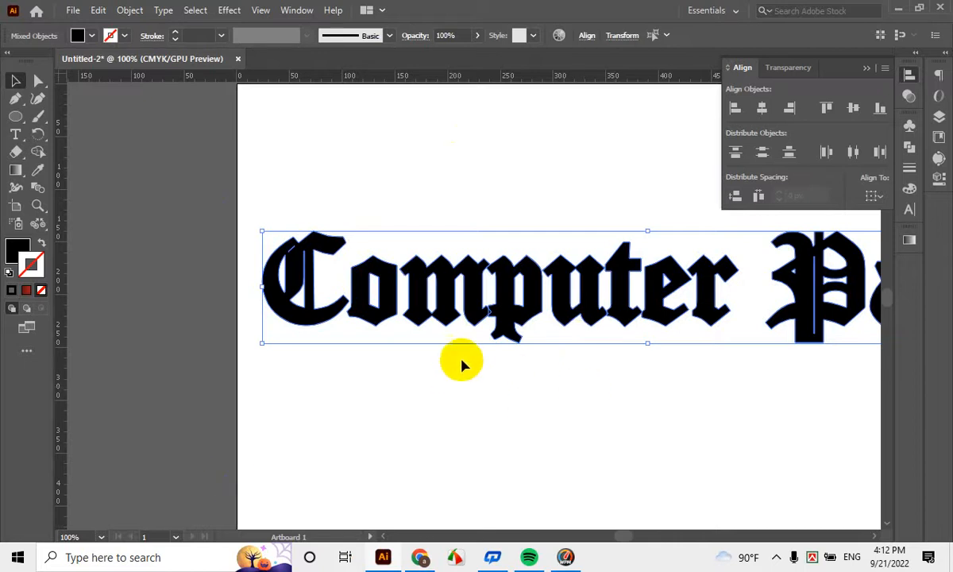
scroll(501, 334, down, 1)
drag(739, 345, 595, 300)
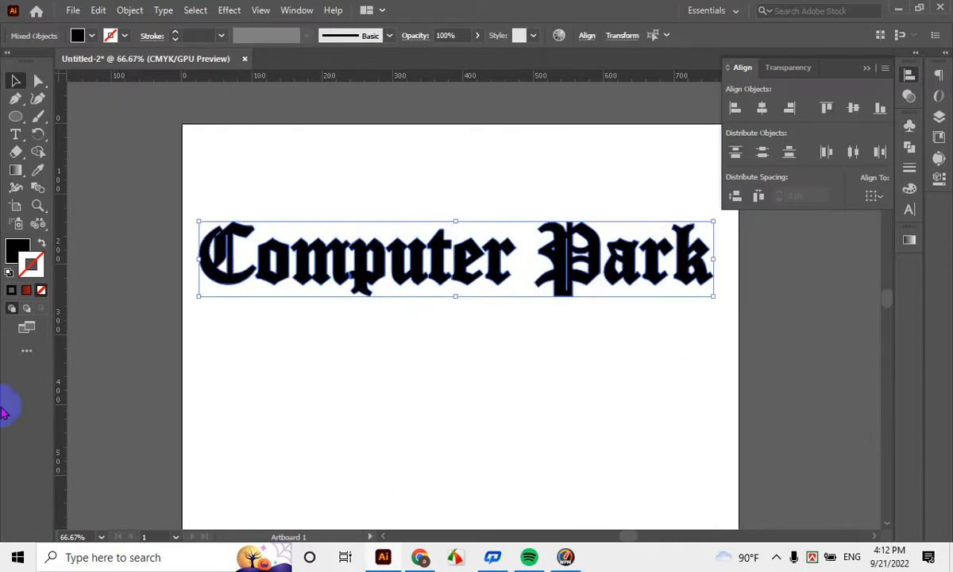
click(404, 287)
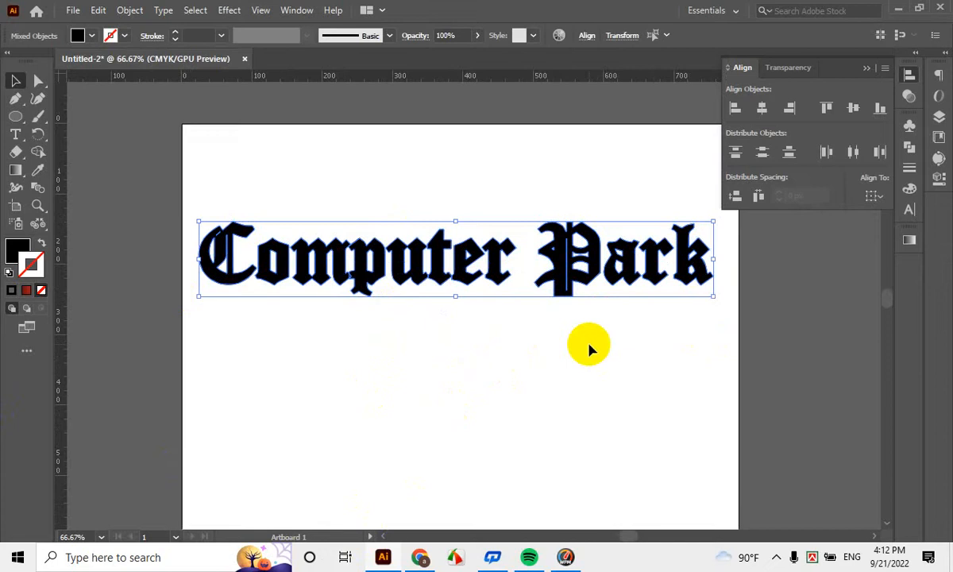
Move the bold offset lettering straight down until it sits just below the original "Computer Park" lettering, and deselect it
key(shift+Down)
key(shift+Down)
key(shift+Down)
key(shift+Down)
key(shift+Down)
key(shift+Down)
key(shift+Down)
key(shift+Down)
key(shift+Down)
key(shift+Down)
key(shift+Down)
key(shift+Down)
key(shift+Down)
key(shift+Down)
key(shift+Up)
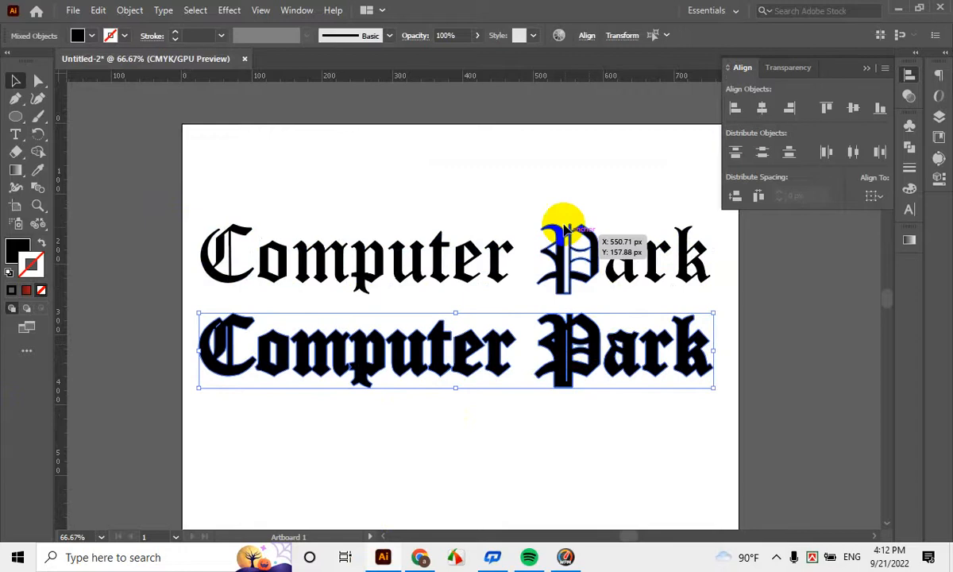
click(499, 176)
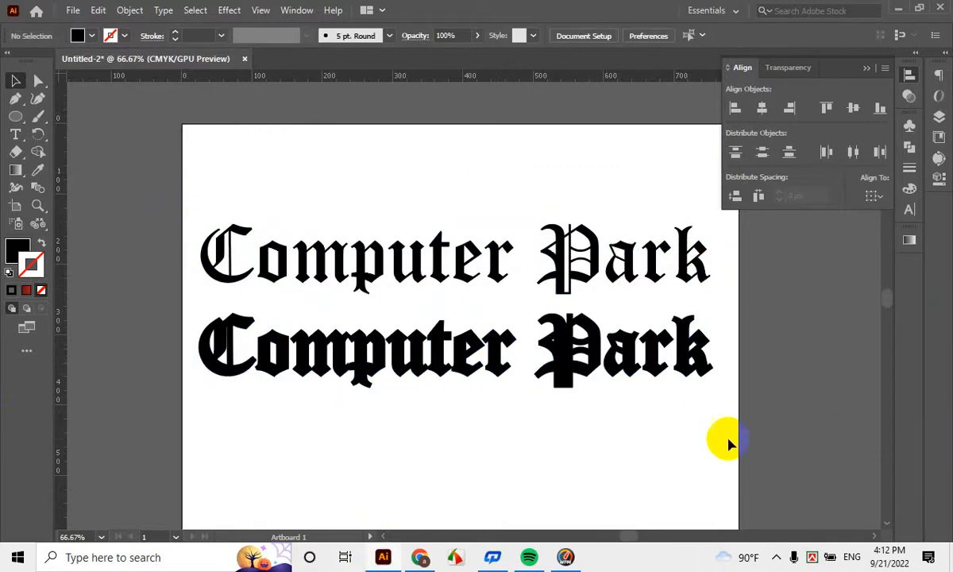
Shift both "Computer Park" copies together slightly down and right, and ungroup them so each copy can be selected separately
drag(568, 378, 590, 393)
click(577, 451)
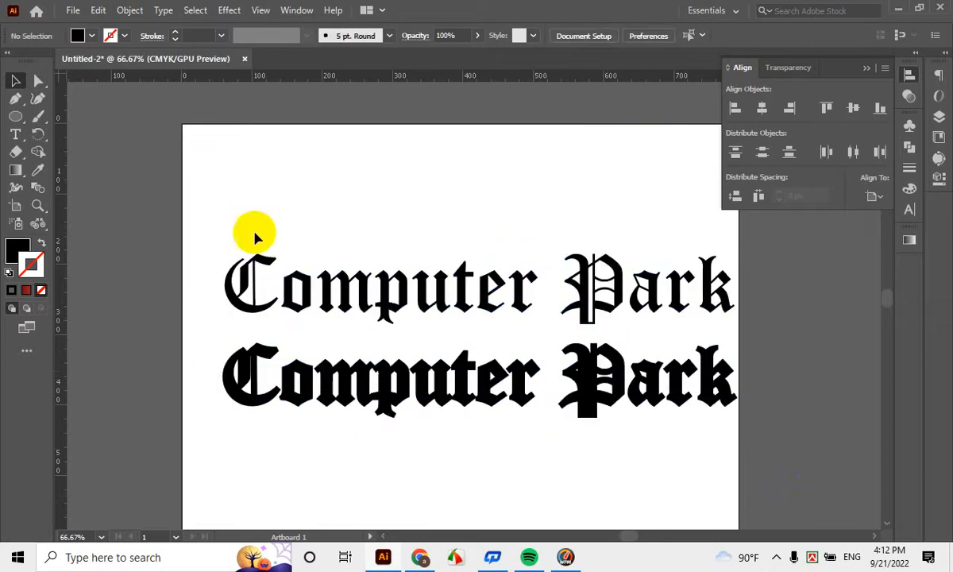
scroll(477, 346, down, 1)
scroll(494, 352, down, 1)
drag(494, 352, 522, 329)
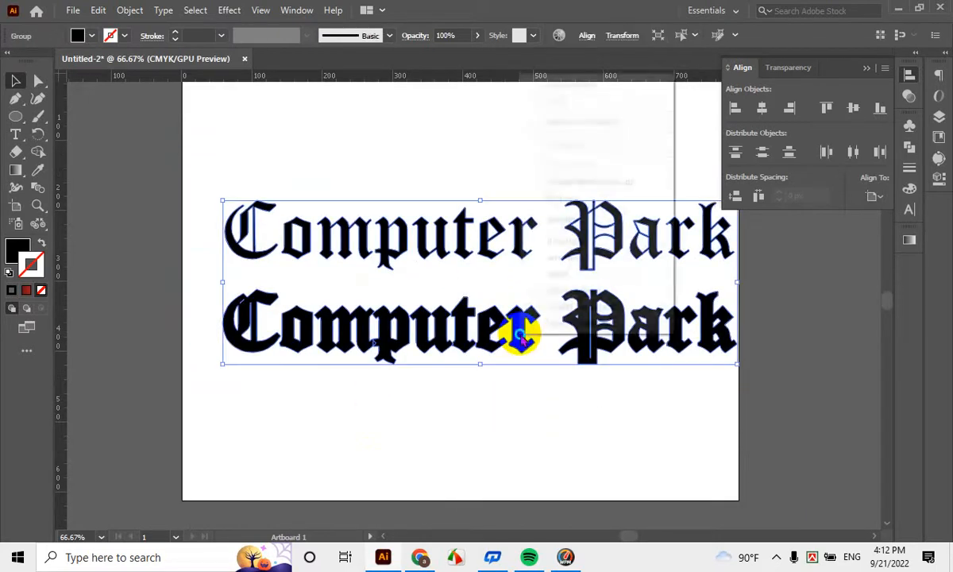
right_click(522, 330)
click(563, 198)
click(167, 371)
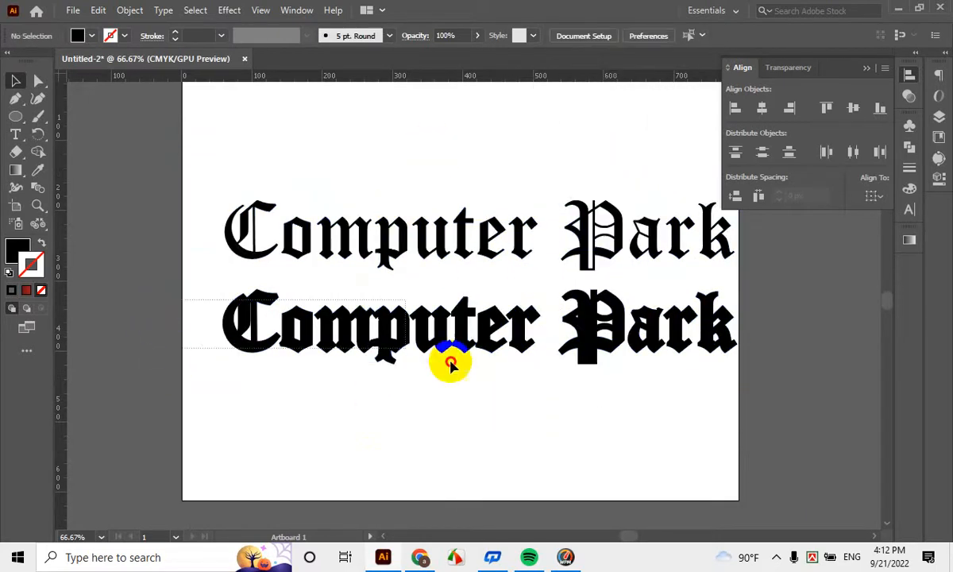
drag(451, 364, 453, 366)
scroll(625, 418, up, 2)
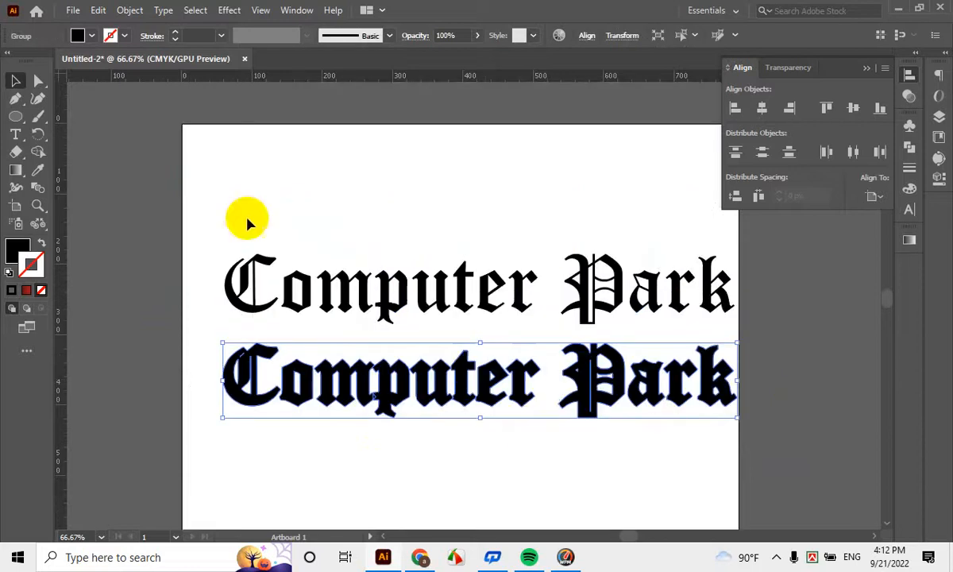
click(685, 298)
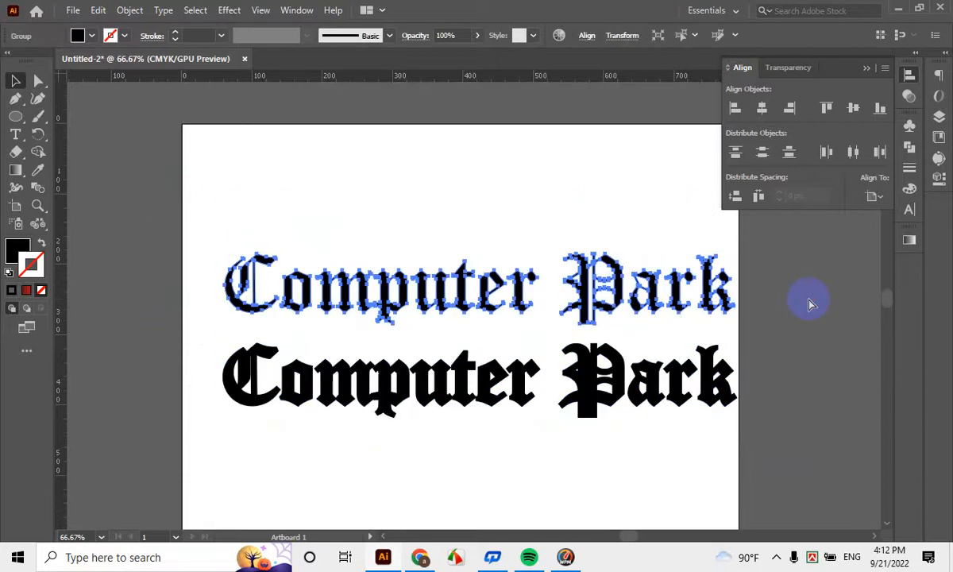
click(294, 207)
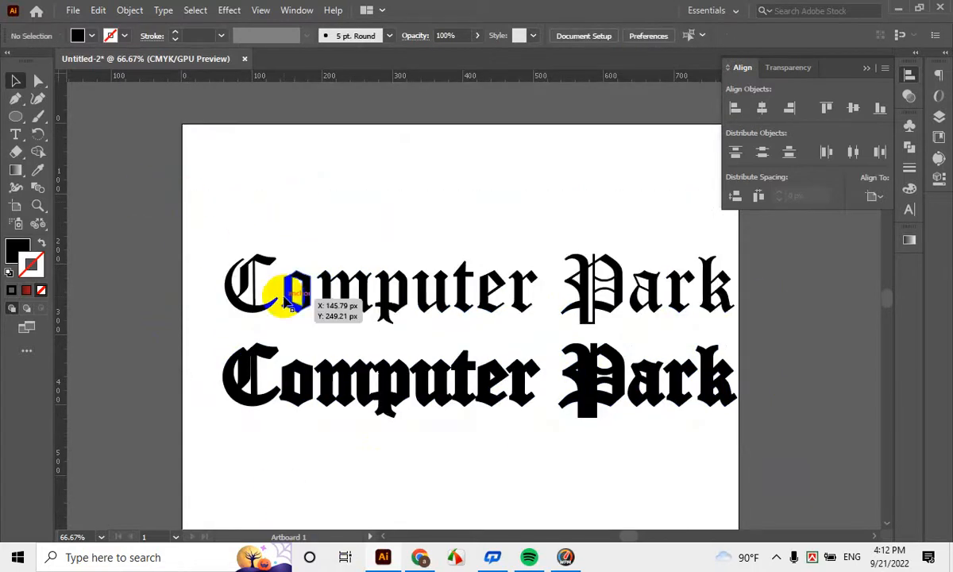
Fill the bold offset "Computer Park" lettering with bright red F40B2C
scroll(310, 401, down, 2)
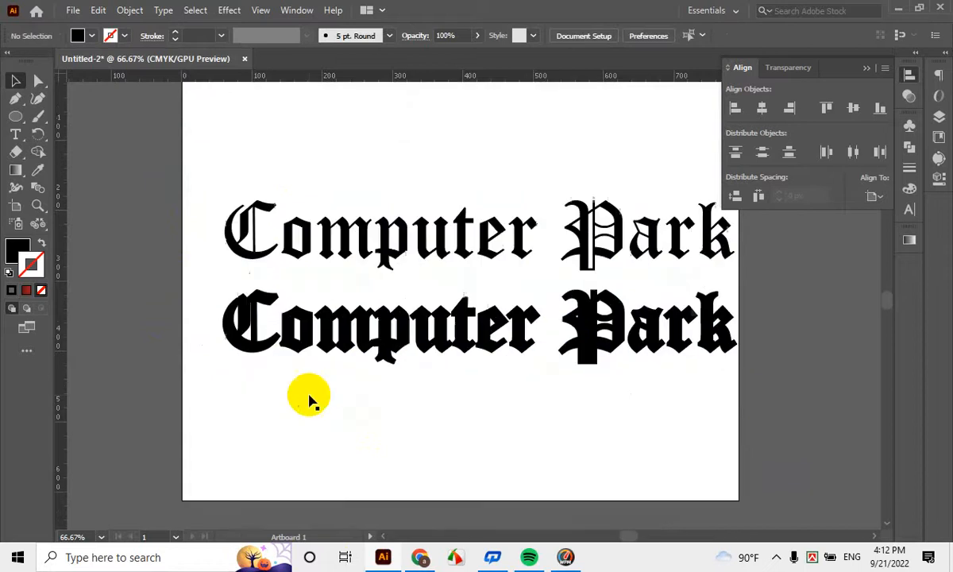
scroll(316, 441, up, 1)
scroll(316, 442, up, 1)
scroll(316, 442, down, 1)
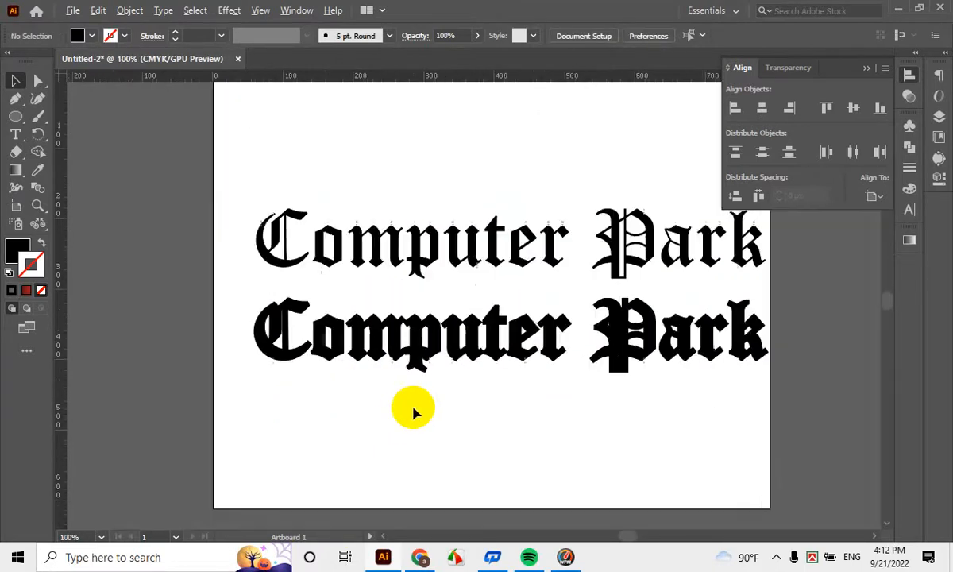
scroll(415, 411, down, 1)
drag(600, 383, 479, 366)
scroll(466, 351, up, 2)
click(489, 313)
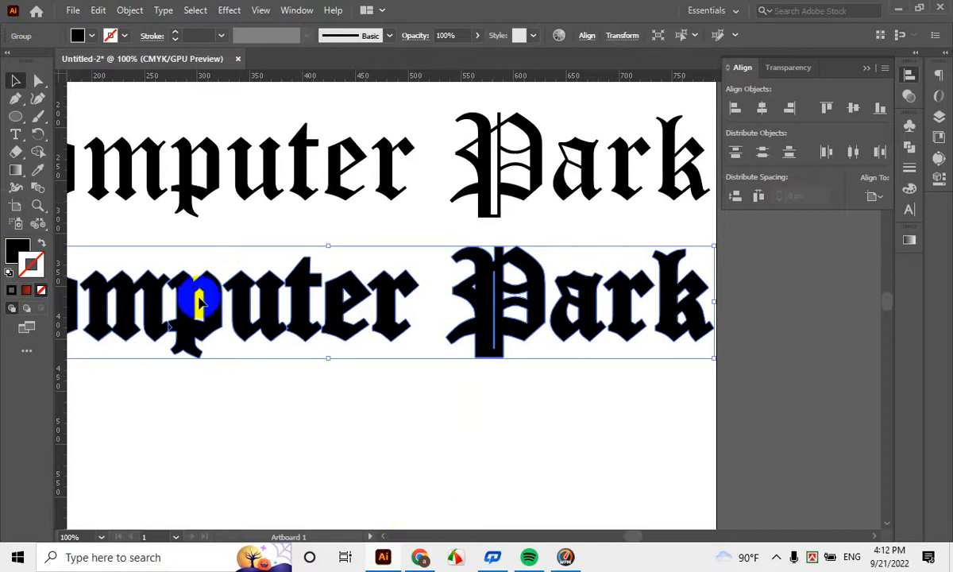
double_click(17, 250)
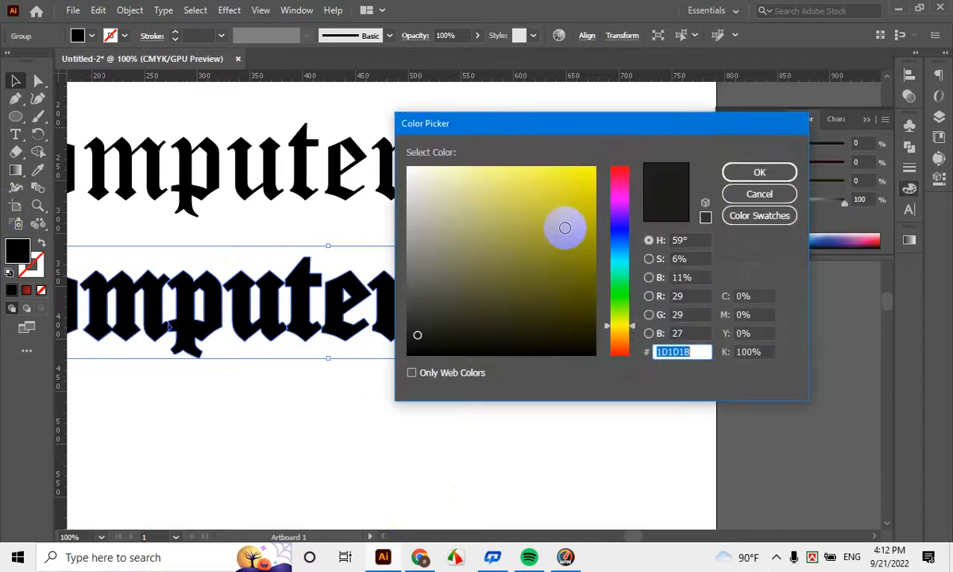
click(620, 174)
click(589, 170)
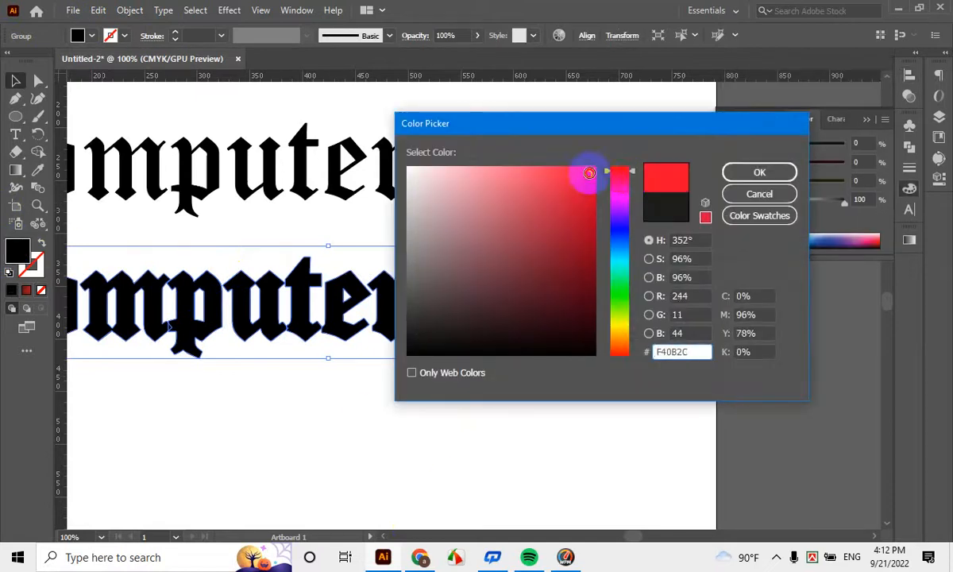
click(747, 171)
click(463, 445)
Center the black and red "Computer Park" copies on each other so the black letters lie over the red ones
scroll(426, 306, down, 1)
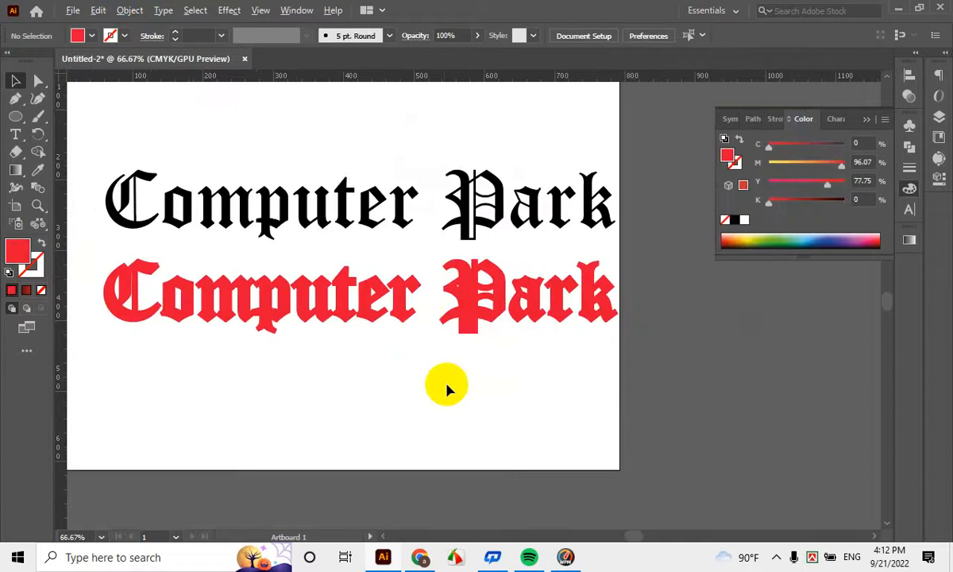
scroll(447, 388, down, 1)
drag(315, 139, 494, 467)
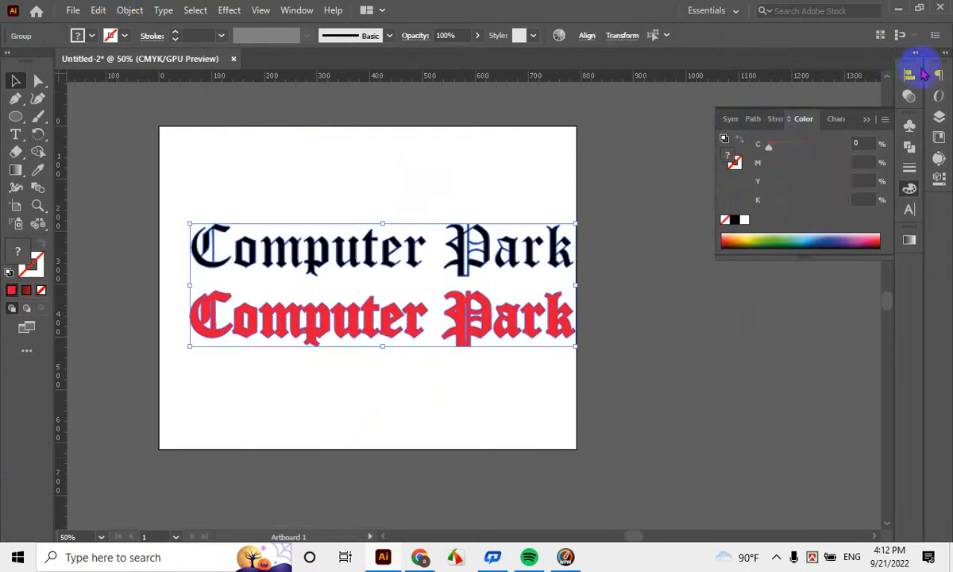
click(919, 73)
click(854, 110)
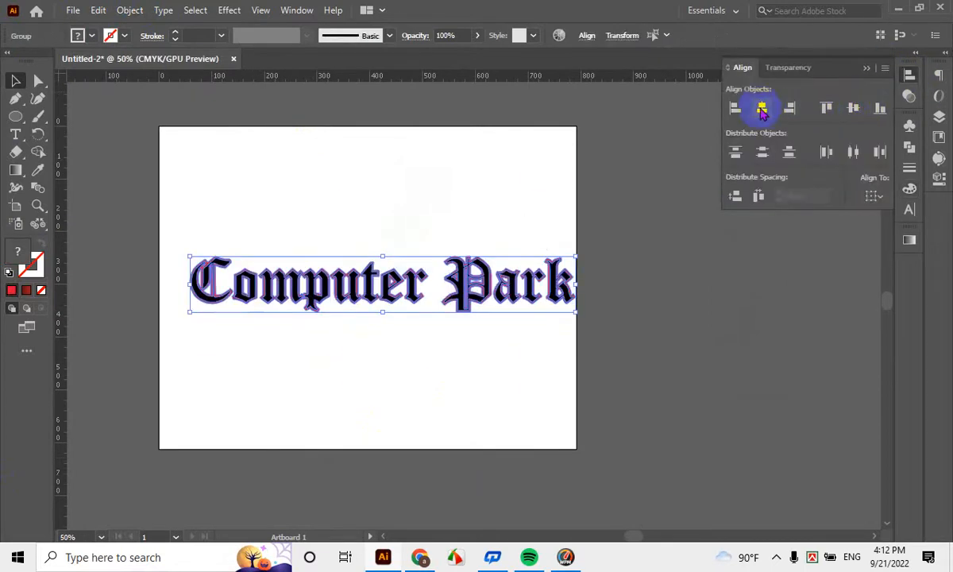
click(624, 329)
Inspect the red border around the stacked "Computer Park" lettering from the first to the last letter
scroll(222, 286, up, 2)
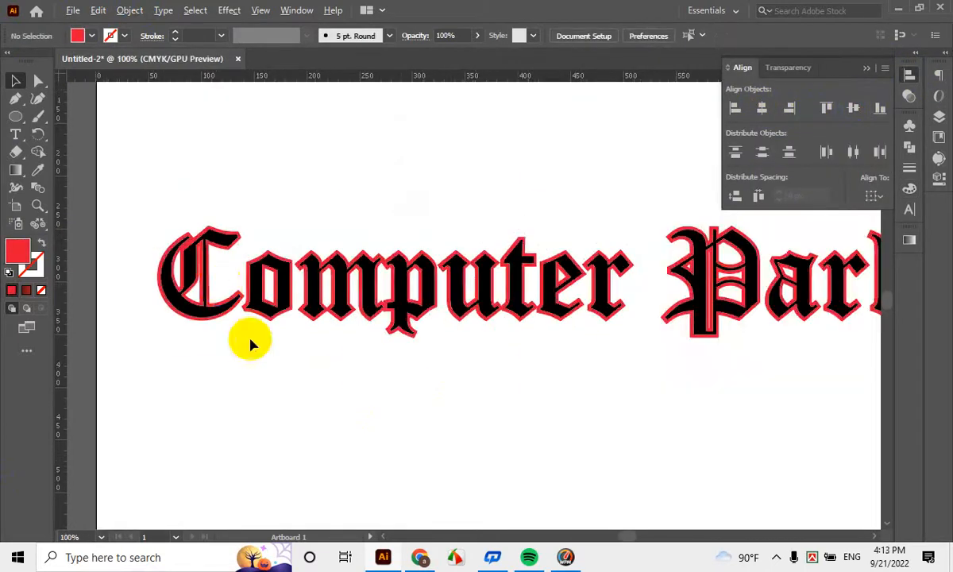
scroll(354, 367, up, 2)
scroll(354, 371, up, 2)
scroll(552, 282, down, 1)
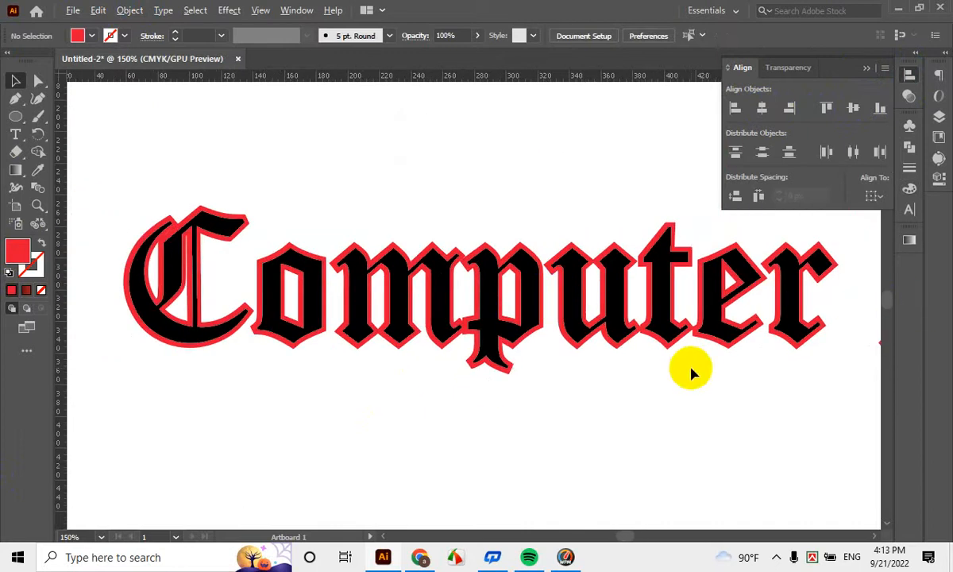
drag(778, 316, 553, 318)
drag(730, 320, 490, 303)
scroll(654, 341, up, 1)
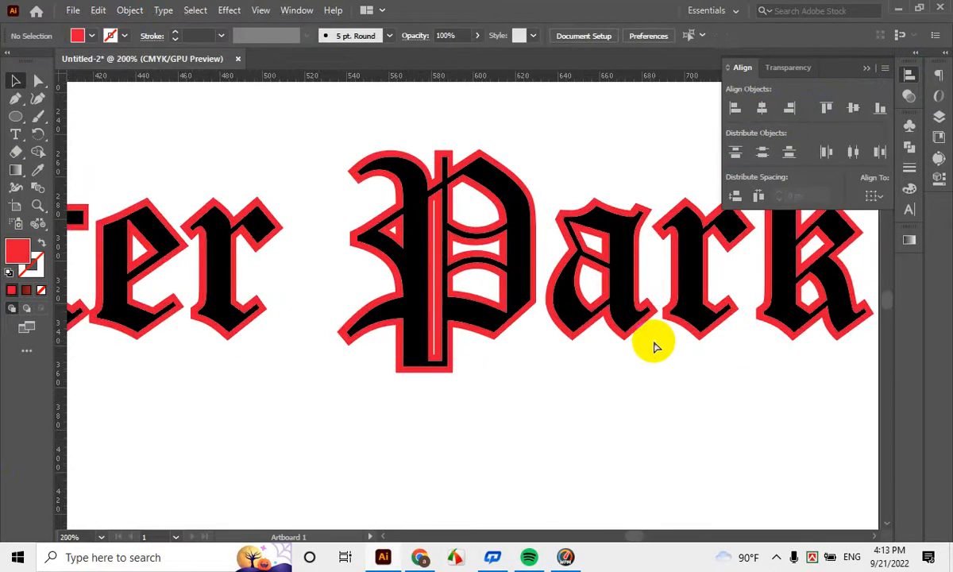
scroll(571, 313, down, 2)
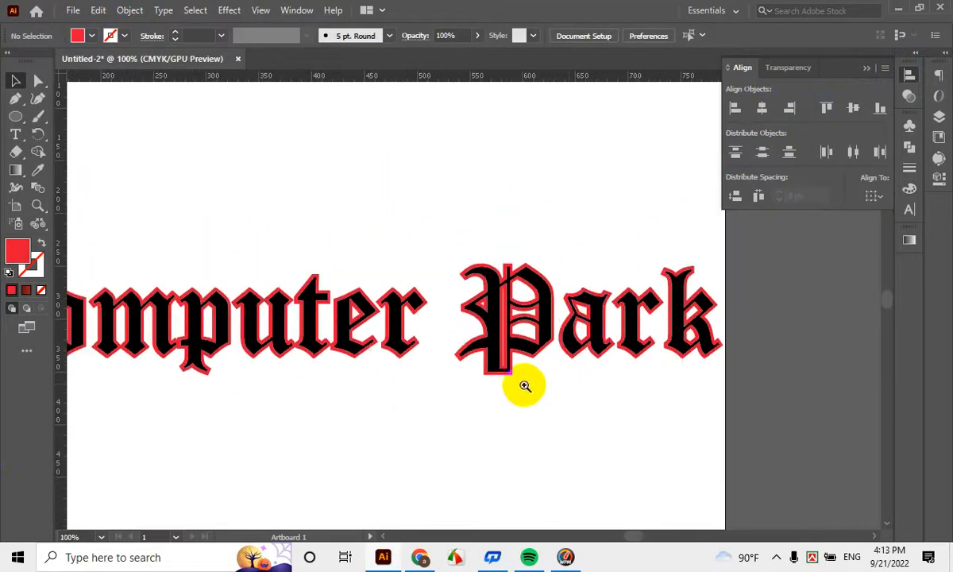
drag(521, 385, 668, 322)
scroll(667, 322, down, 1)
click(528, 274)
scroll(503, 330, down, 2)
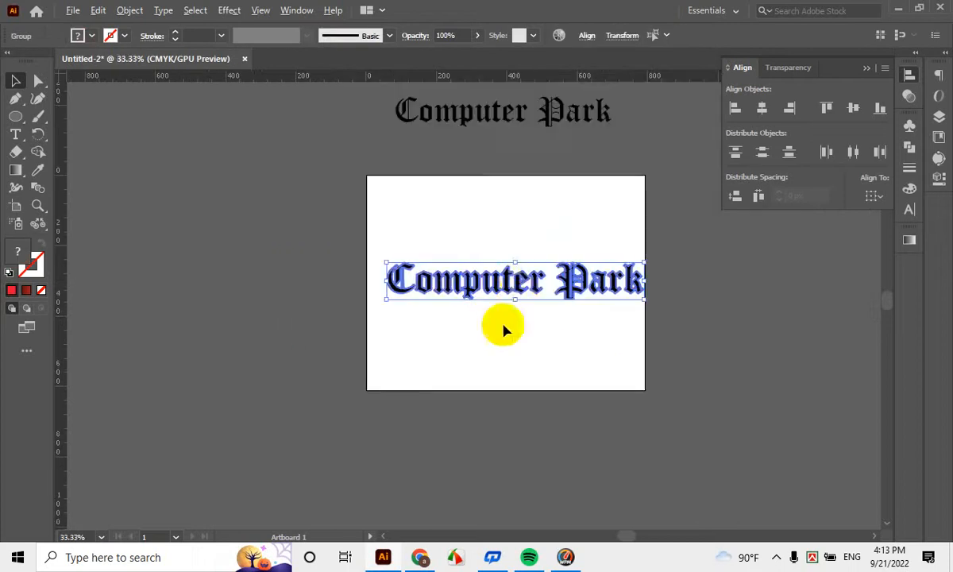
drag(518, 295, 188, 207)
Examine the red border along the edges and inner openings of the "P" and "a" in "Park" up close
click(610, 407)
scroll(611, 407, up, 1)
scroll(395, 166, up, 1)
scroll(383, 157, up, 2)
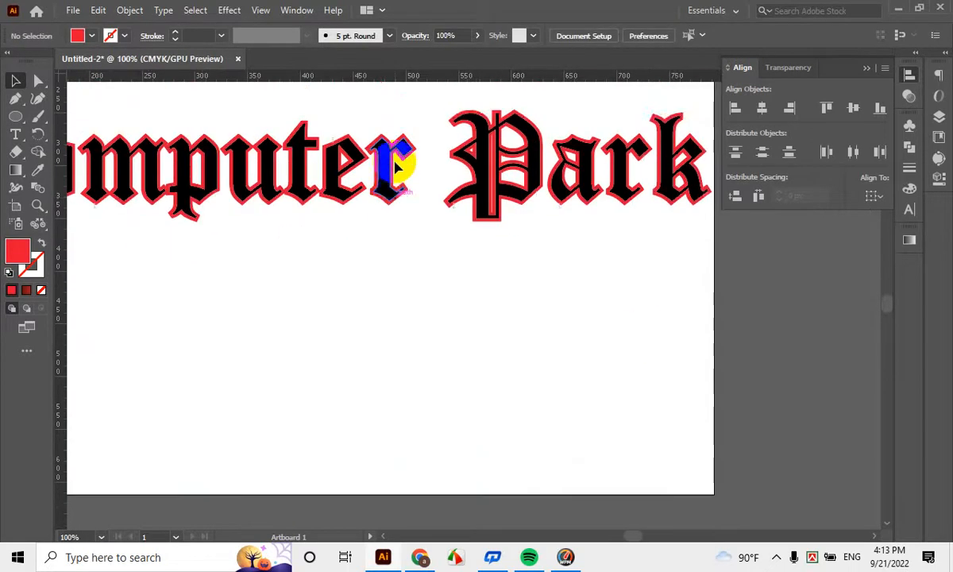
scroll(493, 204, up, 1)
scroll(528, 253, up, 1)
scroll(527, 255, up, 1)
scroll(598, 362, down, 2)
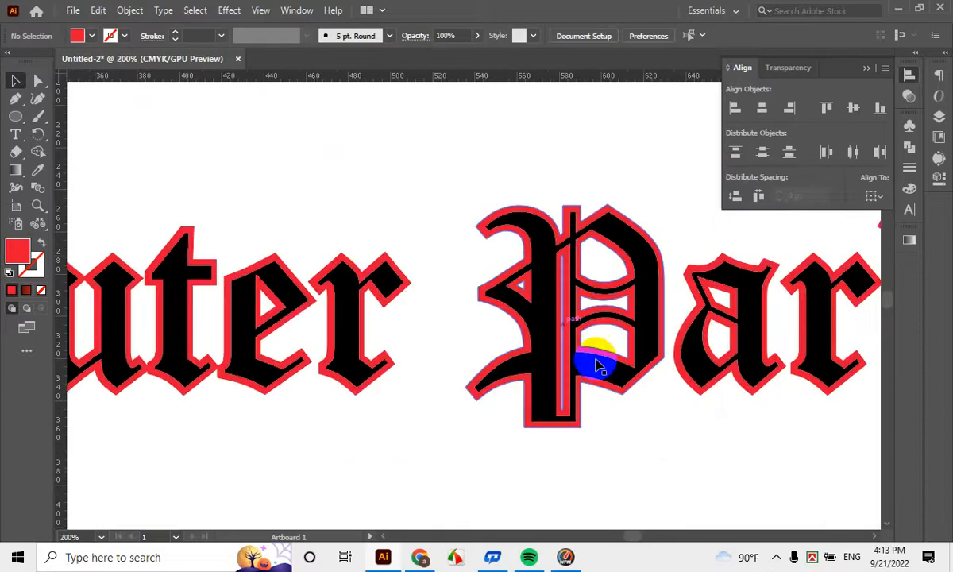
scroll(374, 251, down, 1)
scroll(304, 173, up, 1)
scroll(304, 173, up, 2)
scroll(432, 183, up, 1)
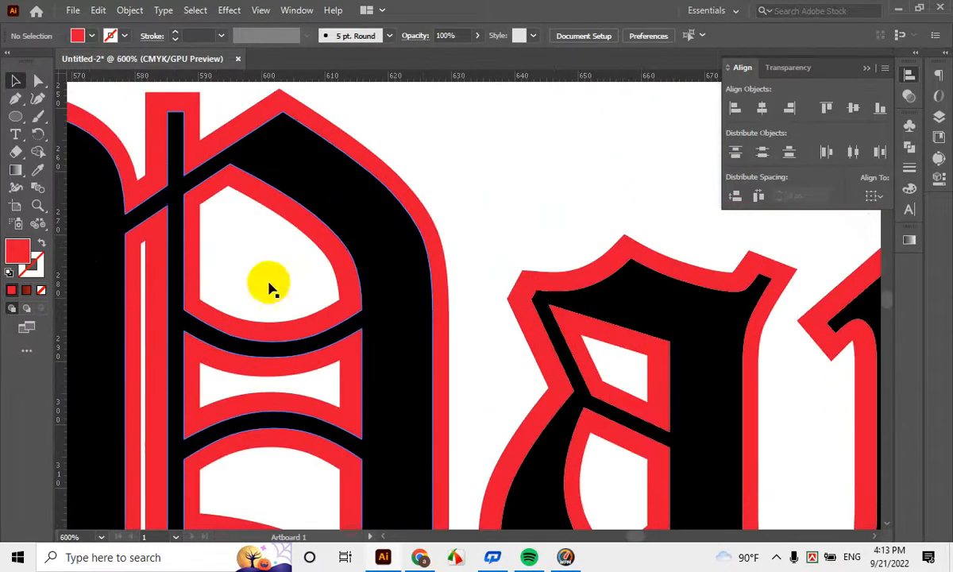
scroll(362, 308, down, 2)
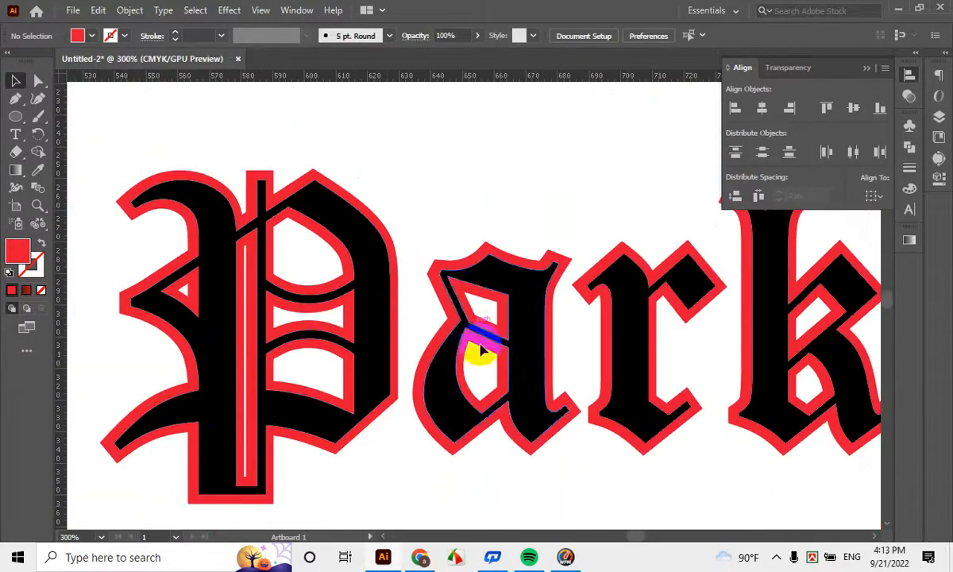
Swap the fill and stroke of the red offset lettering so that it has a red outline without a fill
scroll(357, 235, up, 1)
scroll(226, 145, up, 1)
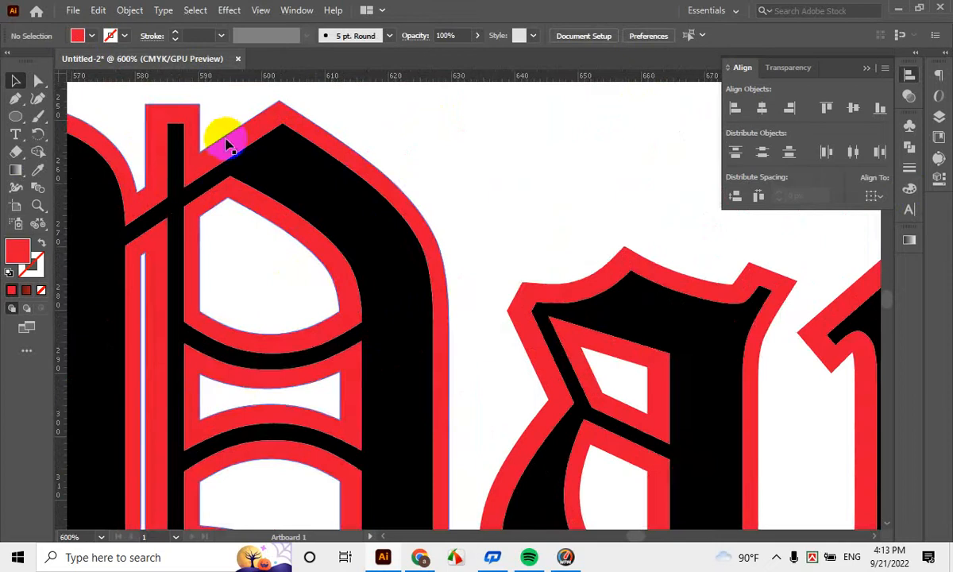
scroll(221, 161, up, 1)
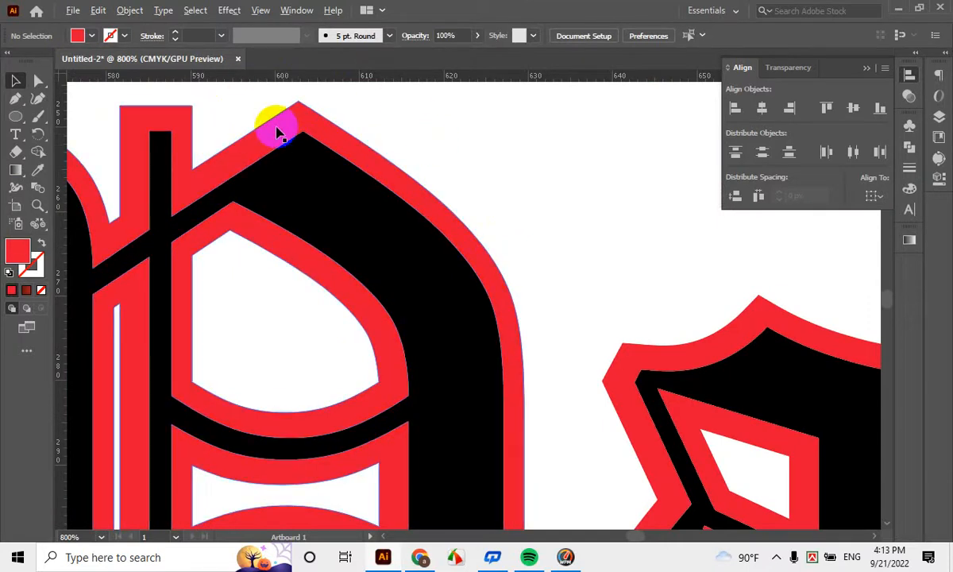
scroll(276, 131, down, 2)
scroll(288, 270, up, 1)
drag(165, 246, 283, 283)
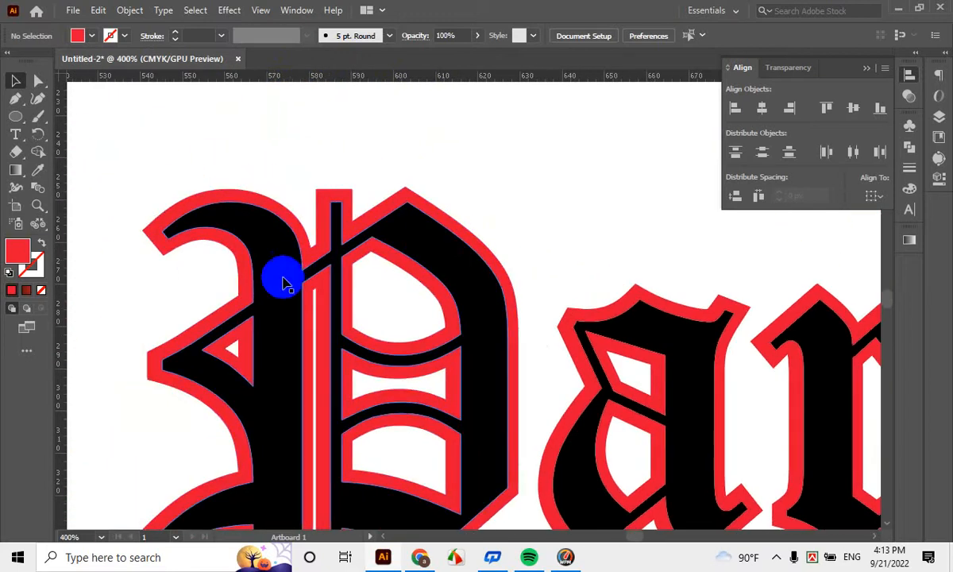
scroll(170, 198, up, 2)
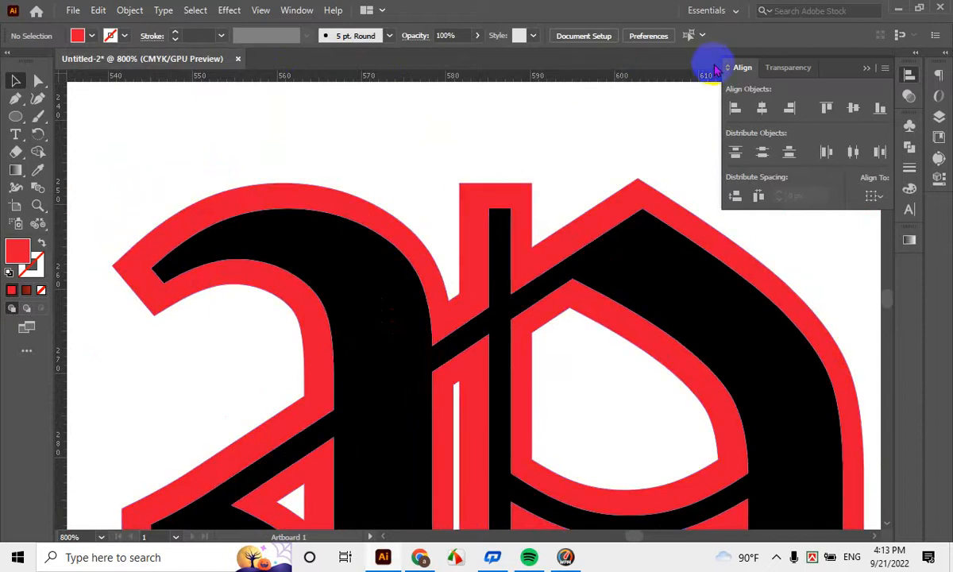
click(268, 201)
click(42, 244)
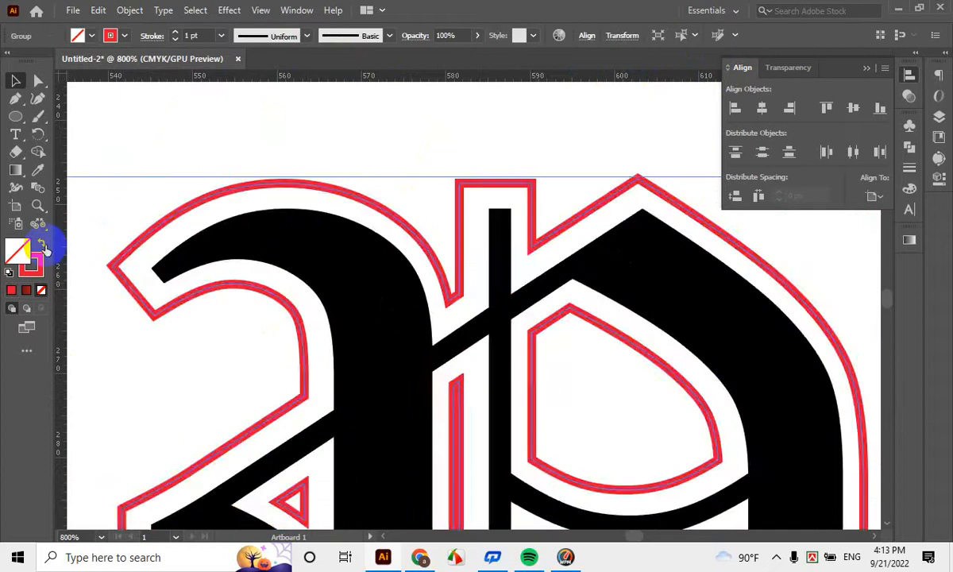
Thicken the red outline around the "Computer Park" lettering to a 6 pt stroke
scroll(315, 292, down, 6)
scroll(359, 377, up, 5)
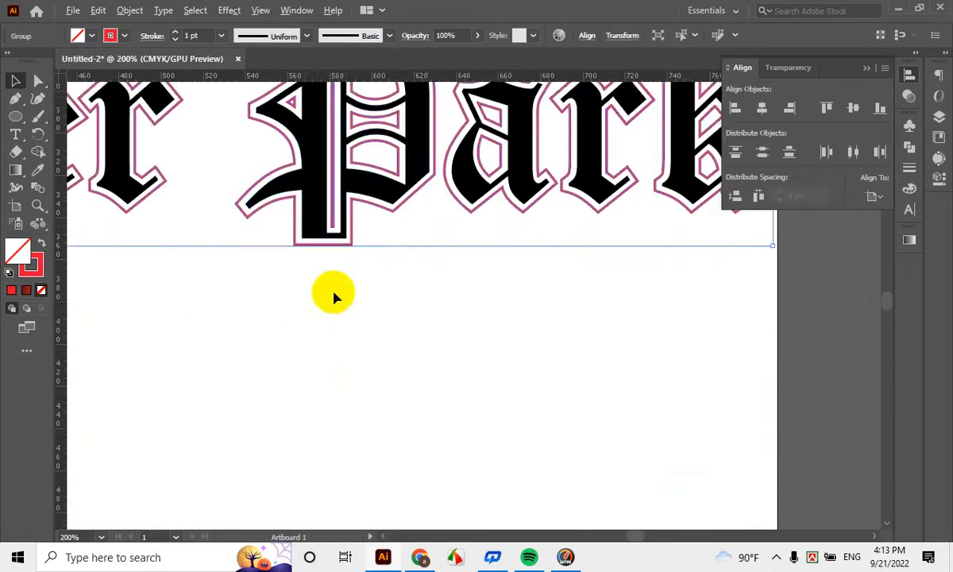
scroll(351, 362, down, 2)
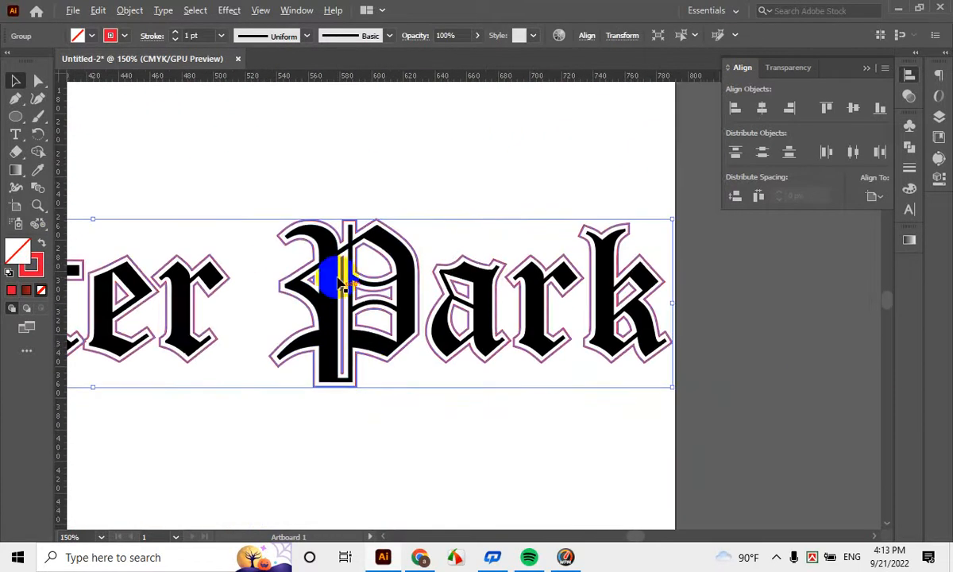
scroll(334, 273, up, 6)
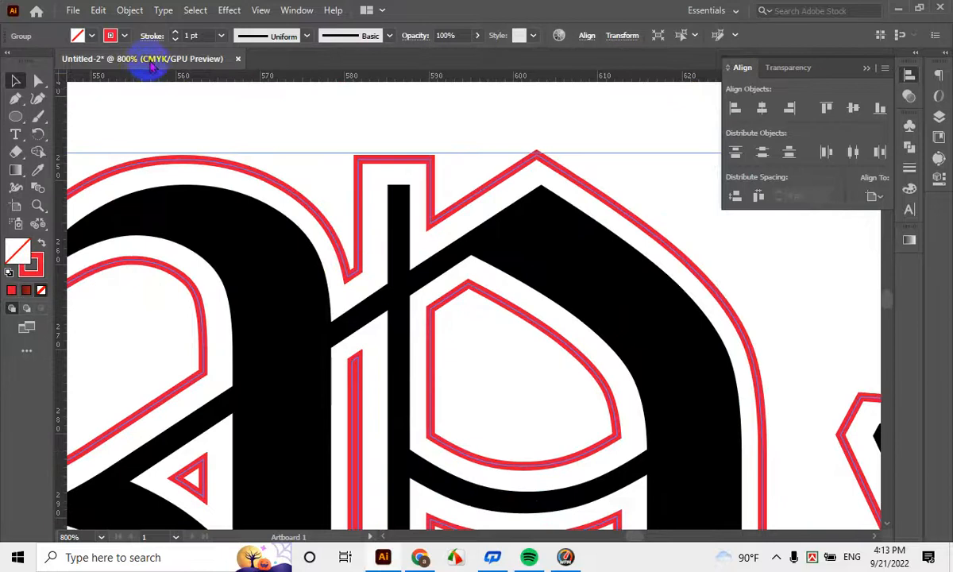
click(174, 34)
click(174, 33)
click(174, 33)
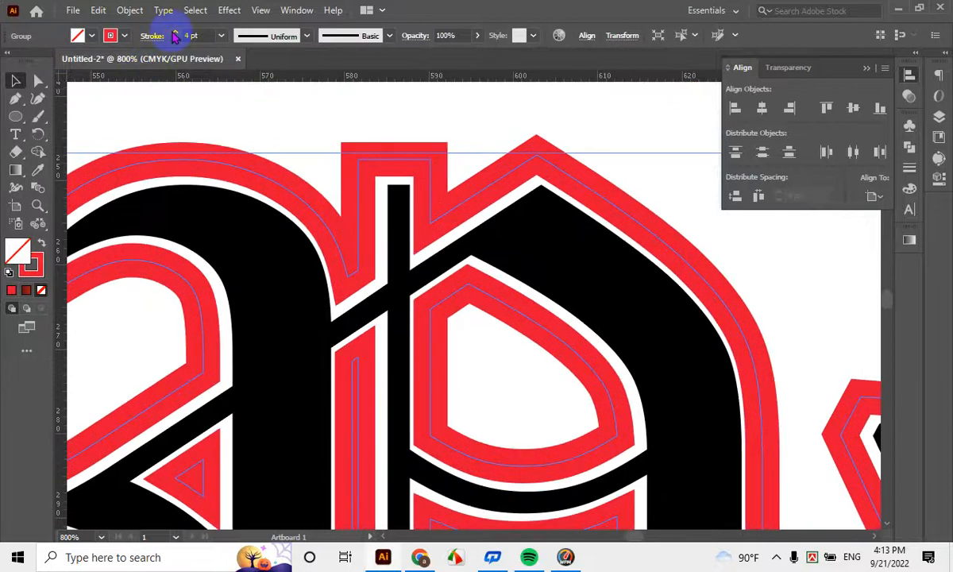
click(174, 34)
click(174, 33)
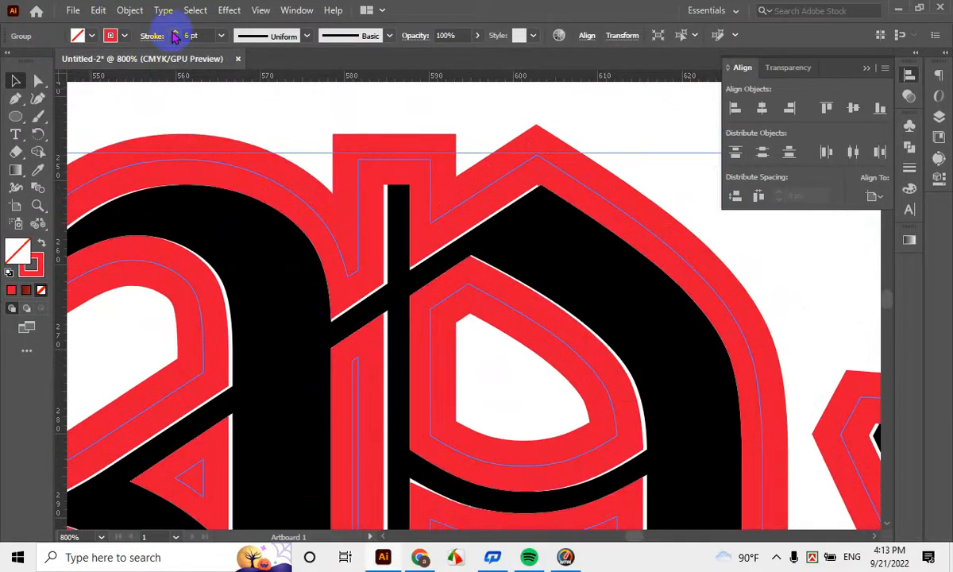
Set the red outline's stroke weight to 2 pt and deselect the lettering
click(174, 39)
click(174, 39)
click(174, 39)
click(174, 39)
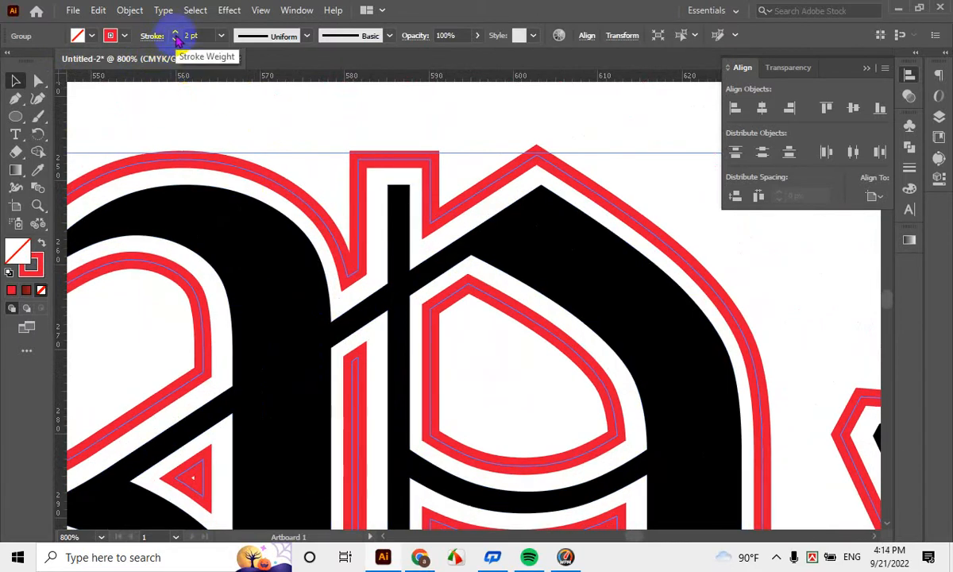
click(253, 120)
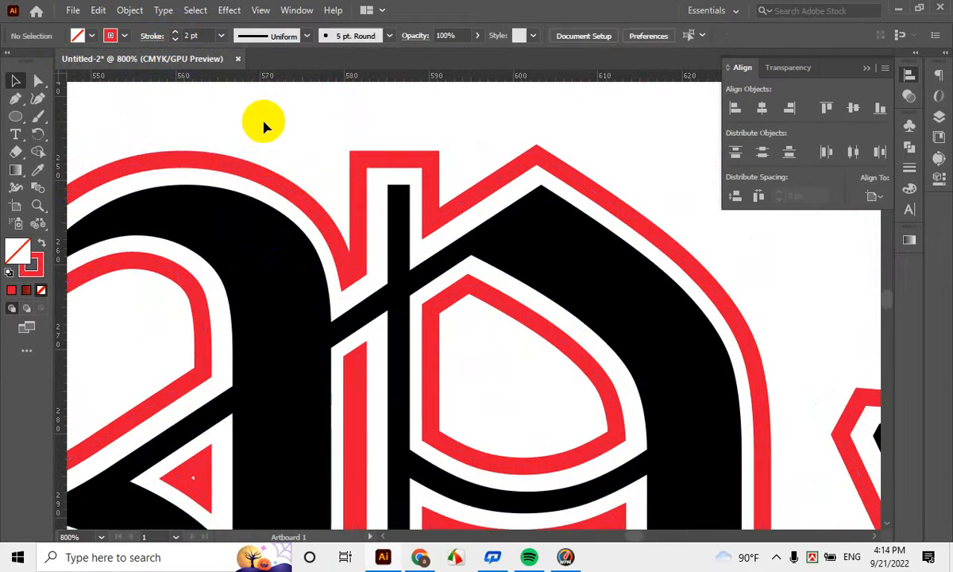
Try aligning the red outline's stroke to the inside of its path, and settle on outside alignment
click(355, 279)
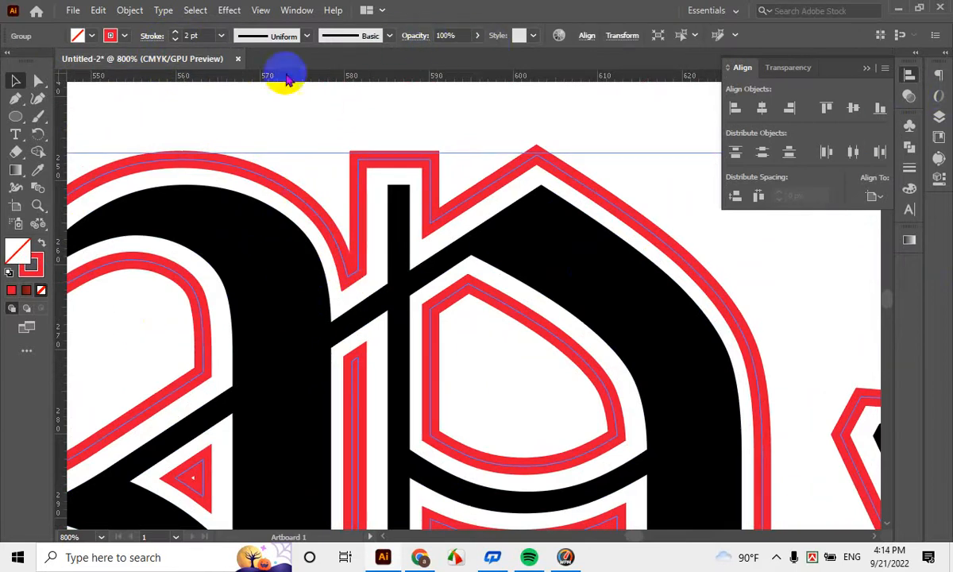
click(151, 36)
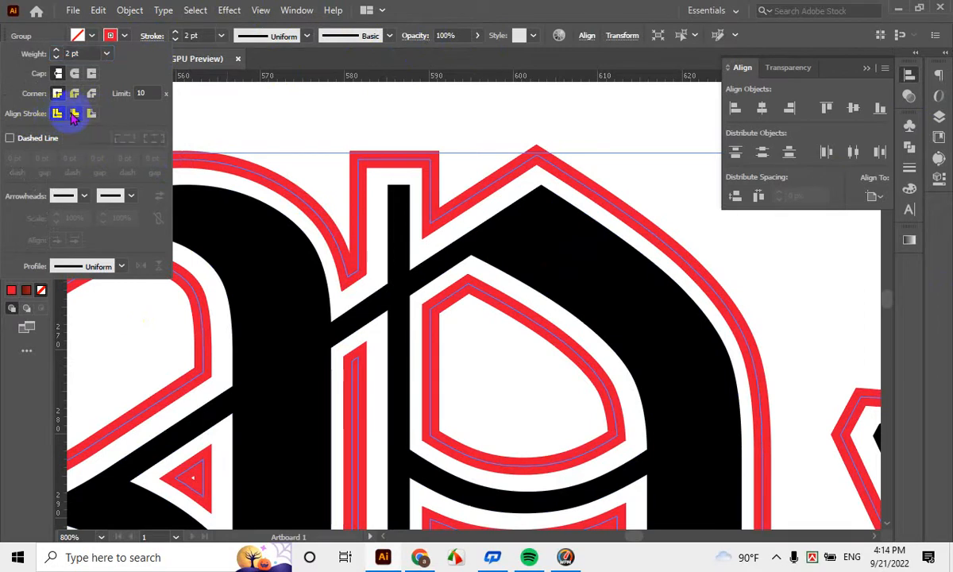
click(74, 114)
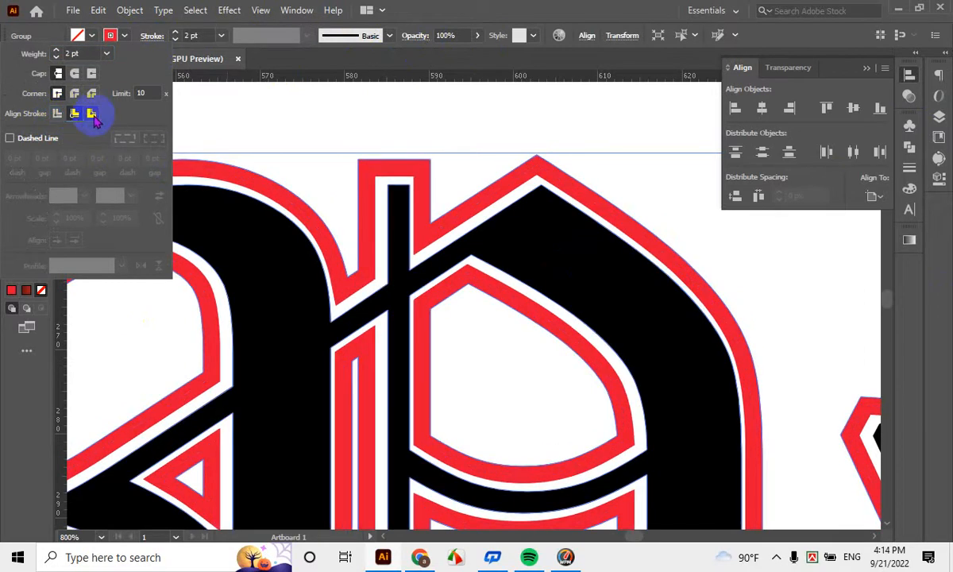
click(91, 113)
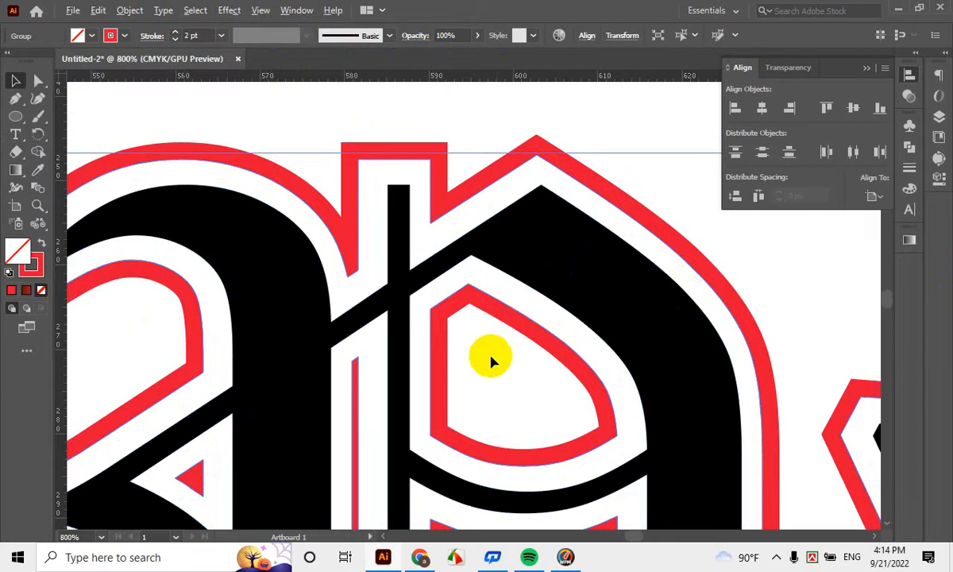
Examine the outlined "Computer Park" lettering as a whole and where the red outlines of neighbouring letters meet
scroll(491, 362, down, 6)
scroll(493, 362, down, 1)
click(530, 454)
scroll(527, 455, down, 1)
drag(294, 455, 478, 410)
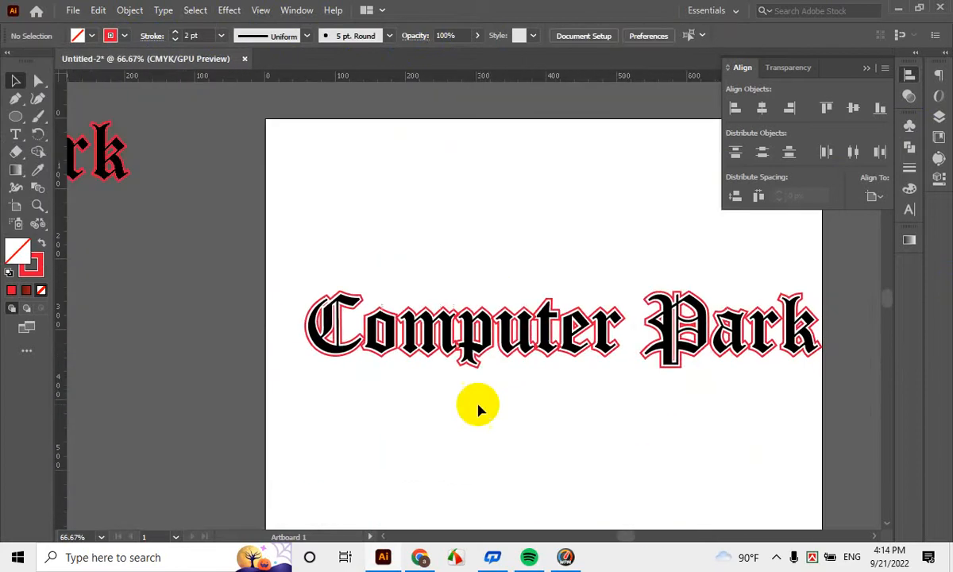
scroll(415, 329, up, 4)
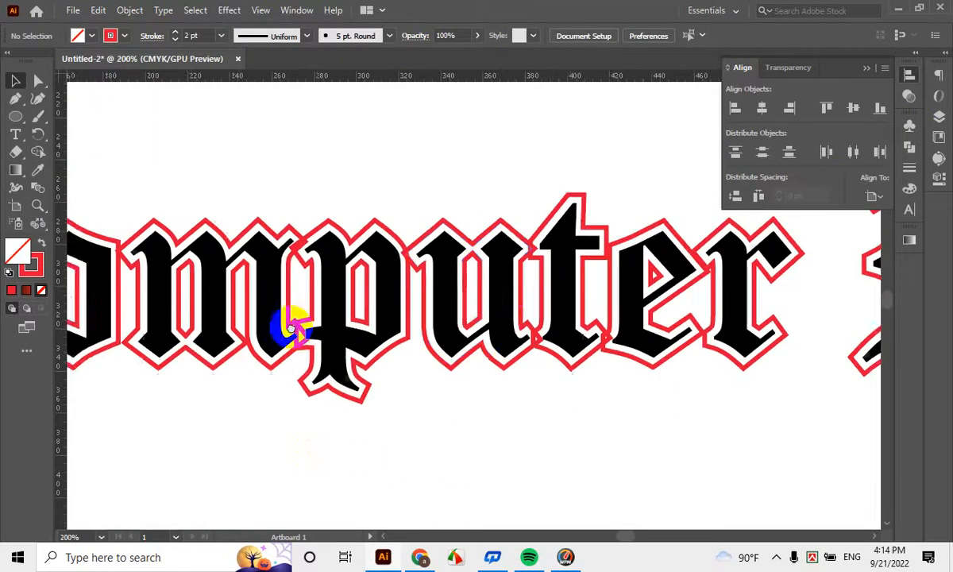
drag(292, 328, 265, 328)
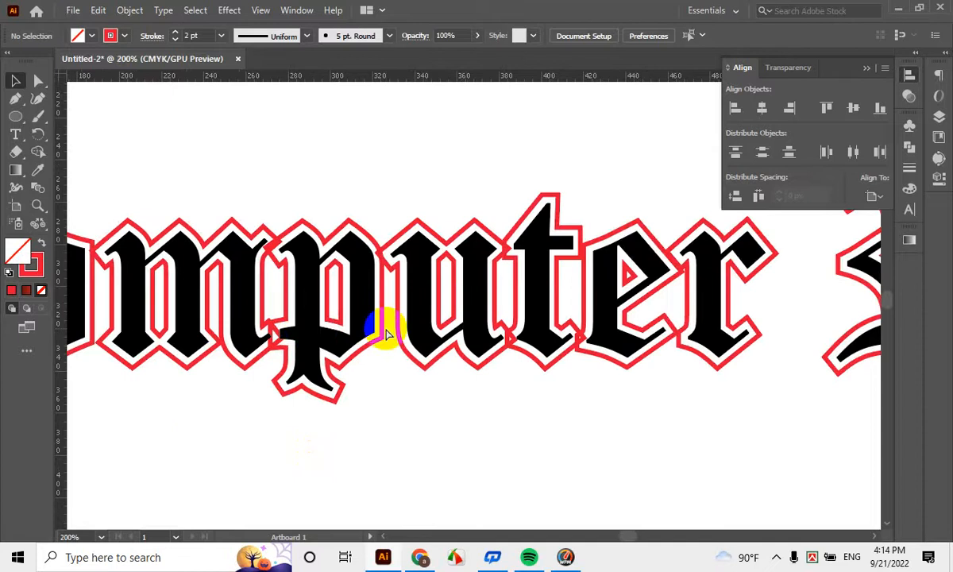
click(76, 278)
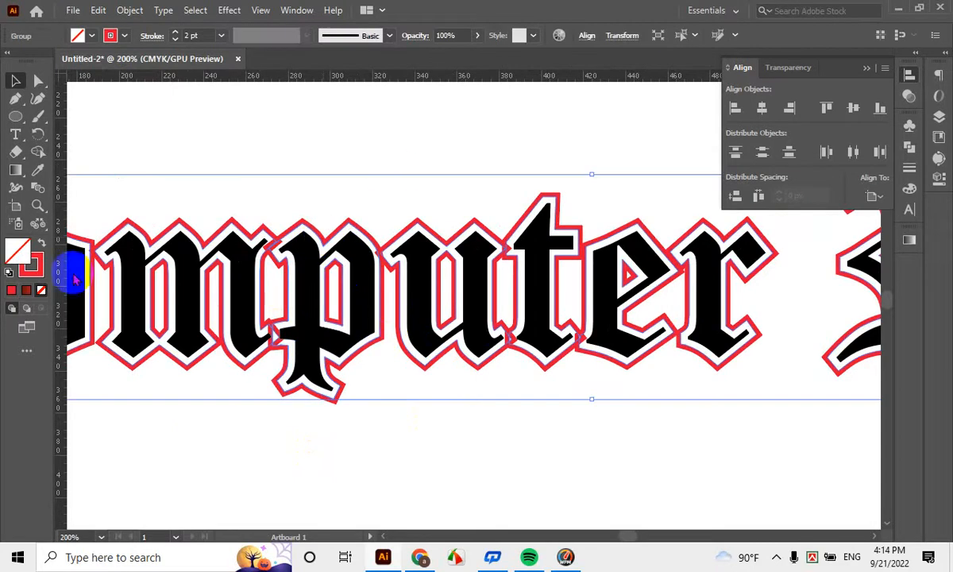
click(315, 148)
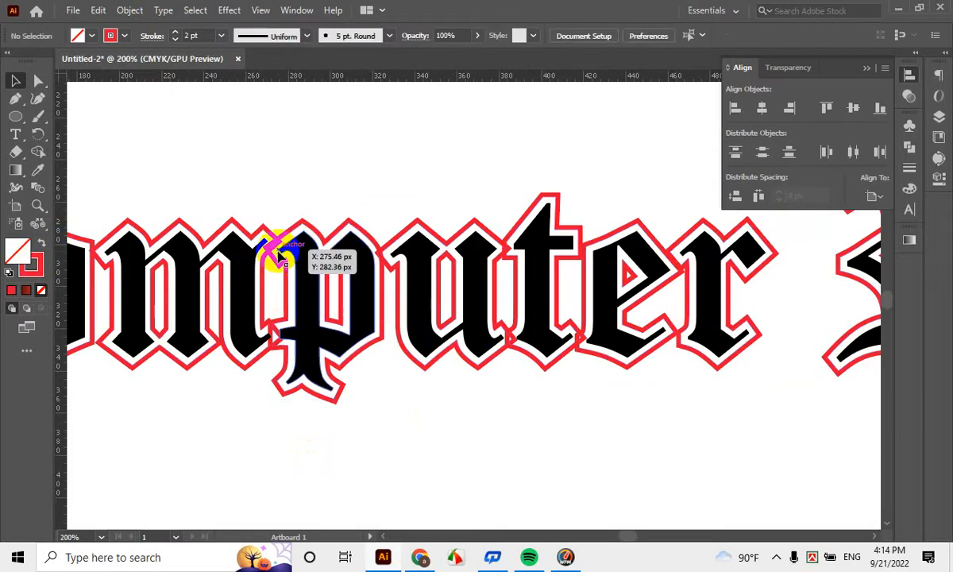
scroll(278, 253, up, 2)
scroll(275, 239, down, 3)
scroll(276, 242, down, 5)
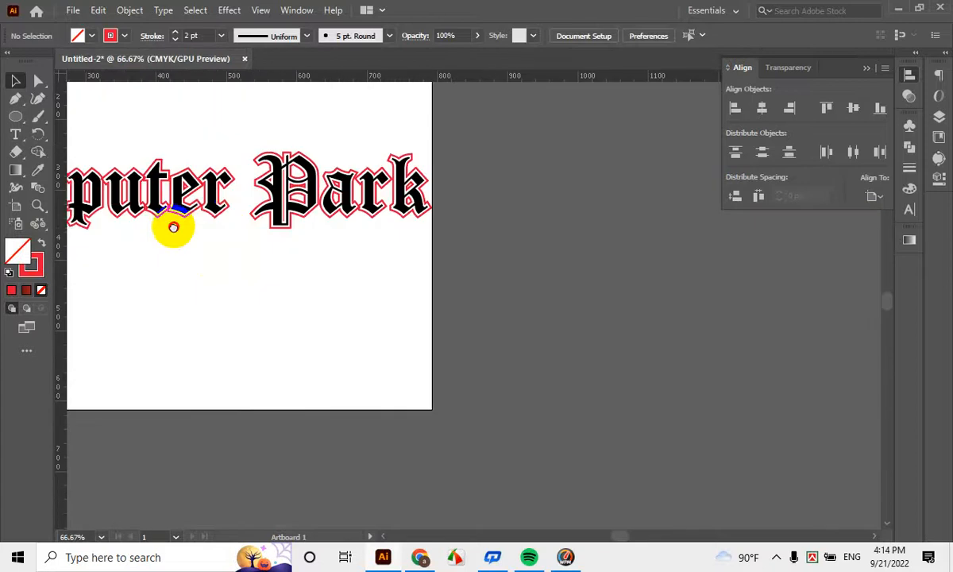
Duplicate the complete outlined "Computer Park" lettering below the original on the artboard
drag(173, 227, 421, 284)
drag(270, 128, 358, 262)
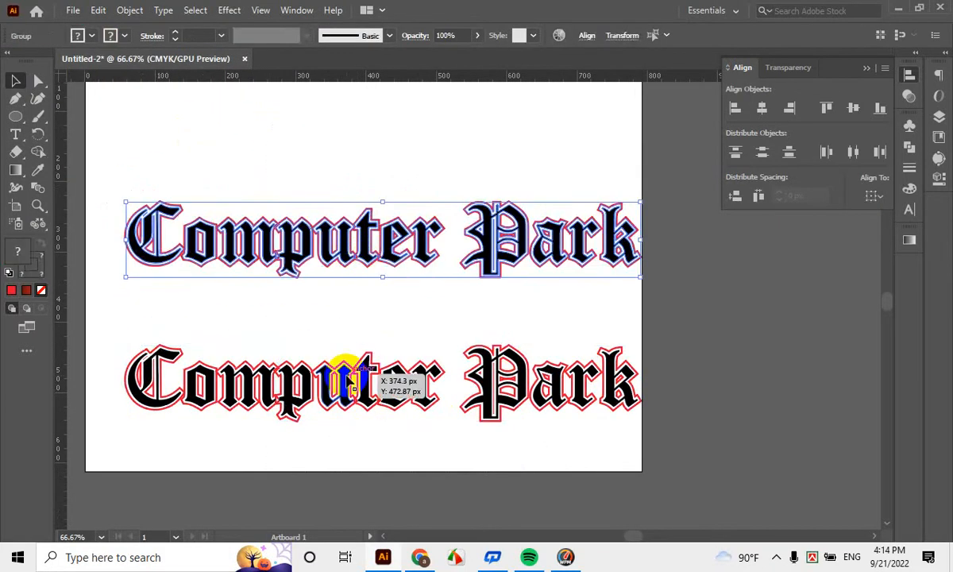
scroll(345, 373, up, 1)
click(308, 201)
Examine the overlapping red outlines between the letters "C", "o", "m" and "p" of the upper "Computer Park" up close
scroll(255, 290, up, 3)
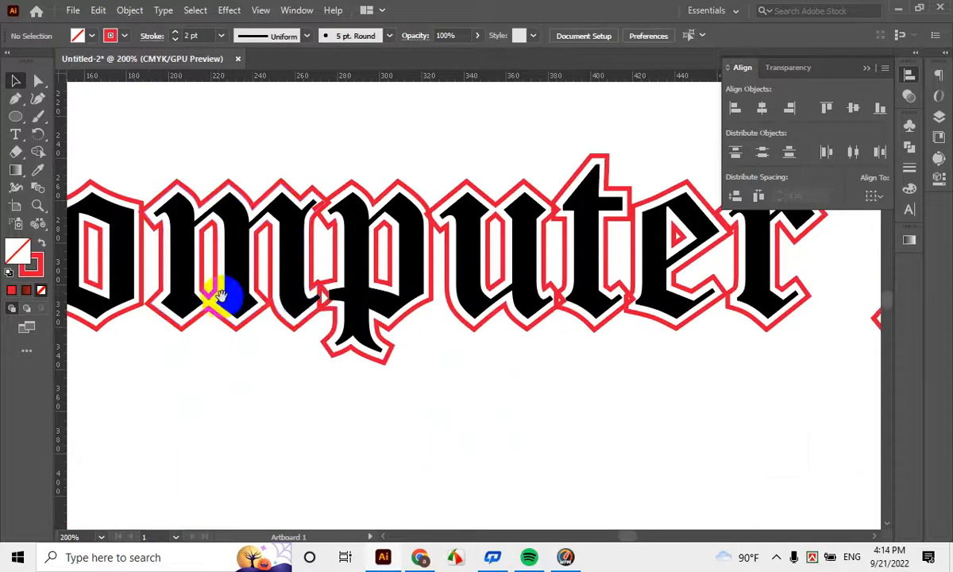
scroll(211, 274, left, 2)
scroll(215, 268, up, 2)
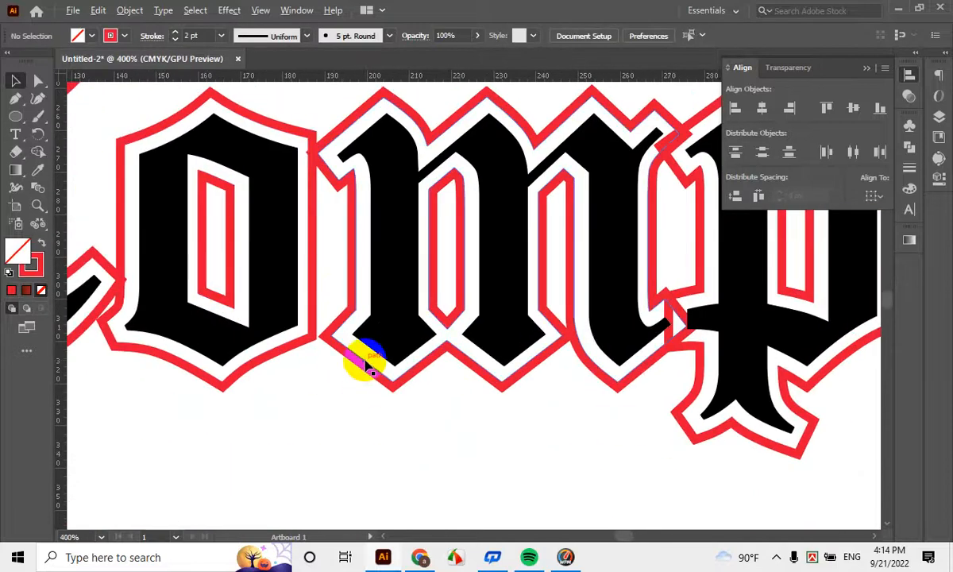
scroll(397, 357, left, 3)
scroll(142, 367, up, 1)
scroll(287, 322, up, 1)
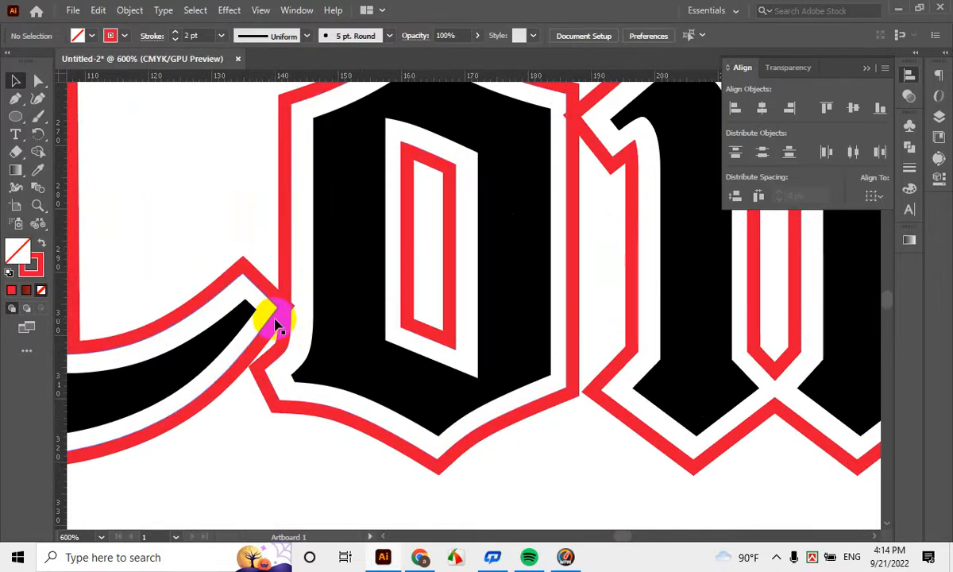
drag(666, 195, 488, 352)
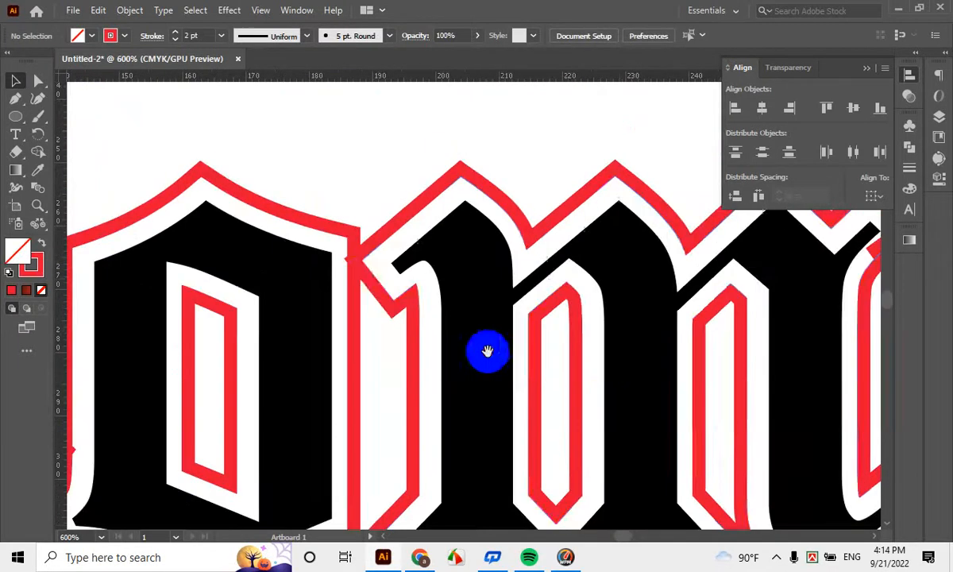
scroll(371, 251, up, 1)
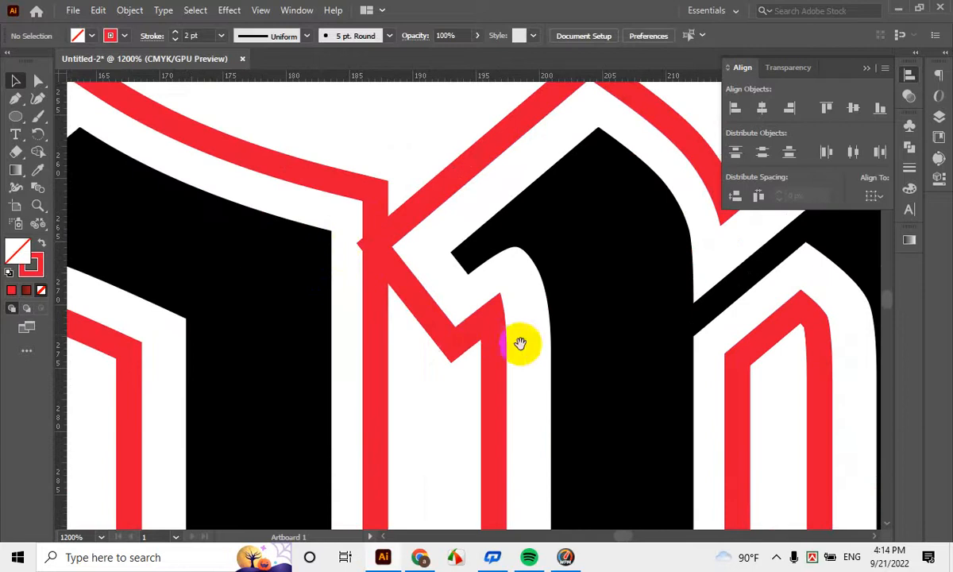
scroll(505, 305, up, 1)
scroll(543, 281, down, 2)
drag(659, 347, 414, 335)
scroll(531, 358, up, 1)
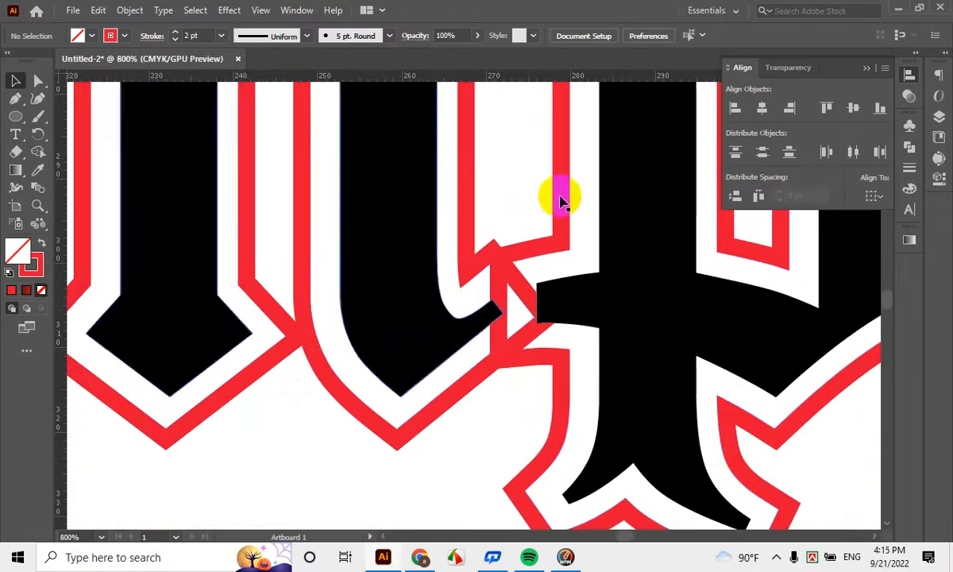
scroll(508, 300, down, 3)
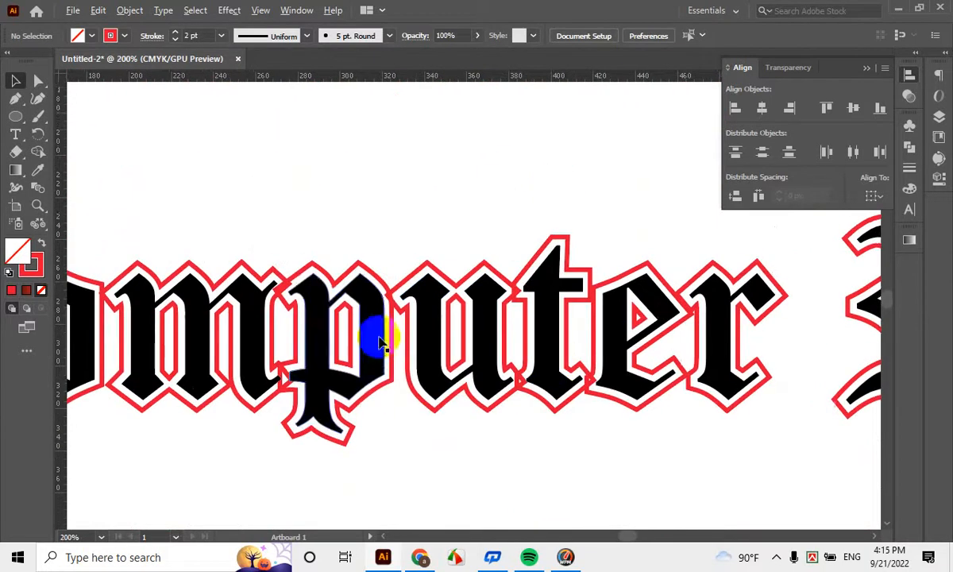
Swap the stroke and fill of the upper lettering's red outline so that it becomes a solid red border without a stroke
scroll(373, 283, up, 1)
click(347, 275)
scroll(342, 273, down, 1)
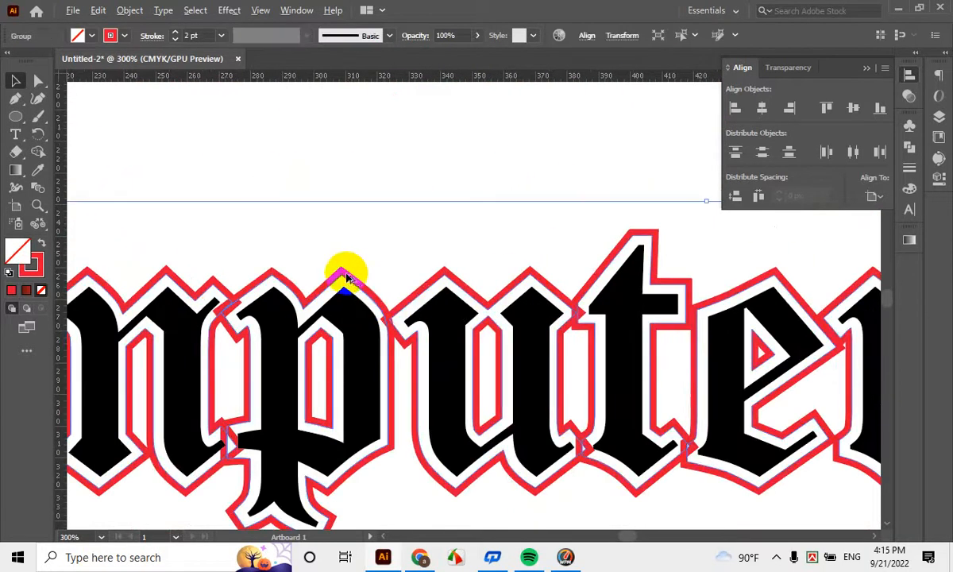
scroll(223, 219, left, 3)
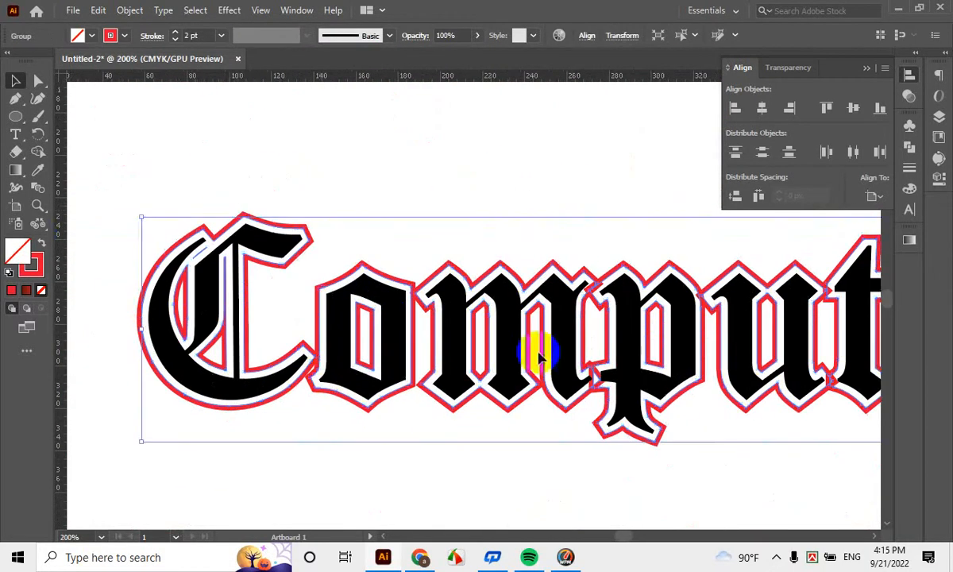
click(38, 242)
click(383, 138)
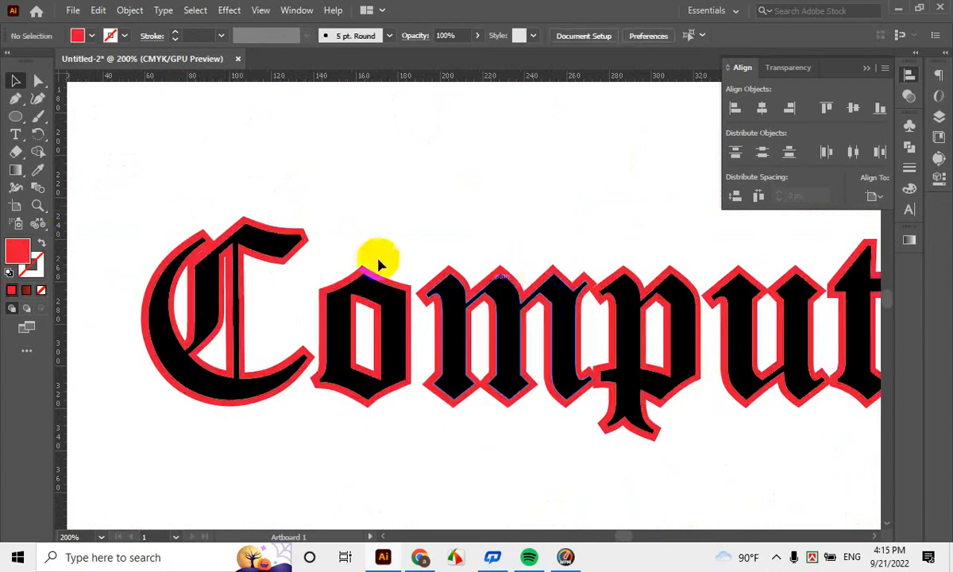
Examine the solid red border's path from the "C" to the "u" up close, including where the "m" and "p" outlines overlap
click(306, 236)
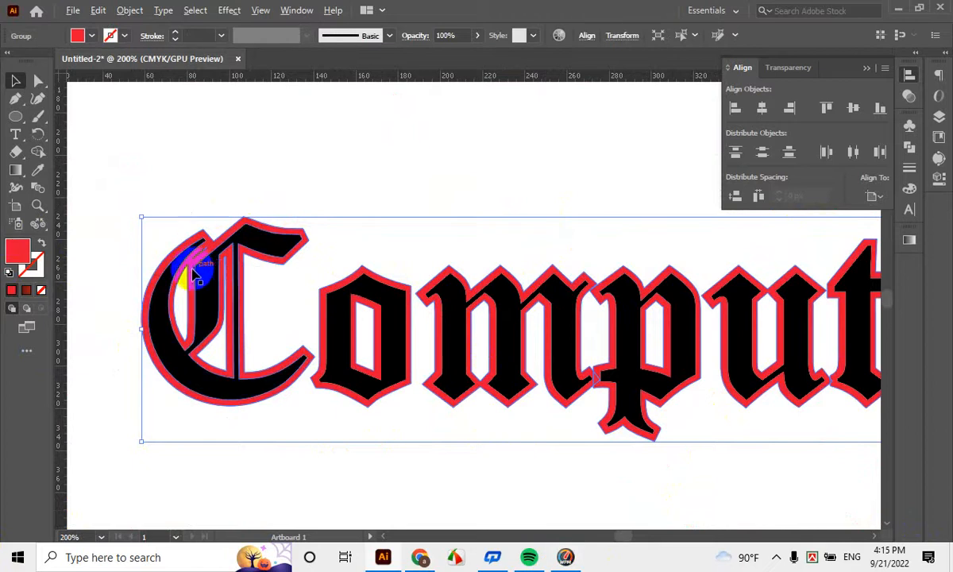
alt+scroll(171, 306, up, 4)
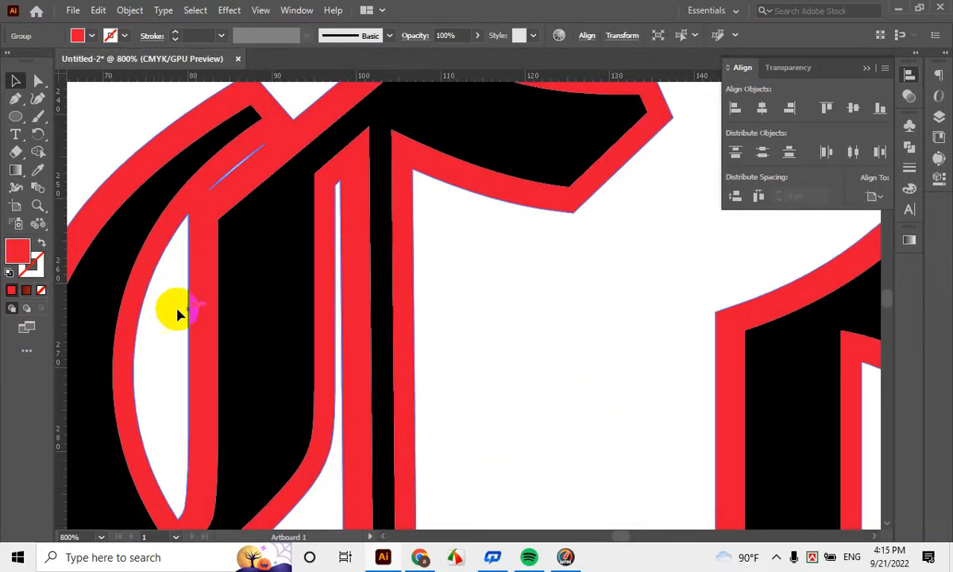
alt+scroll(213, 355, down, 1)
alt+scroll(583, 423, down, 1)
drag(634, 375, 470, 324)
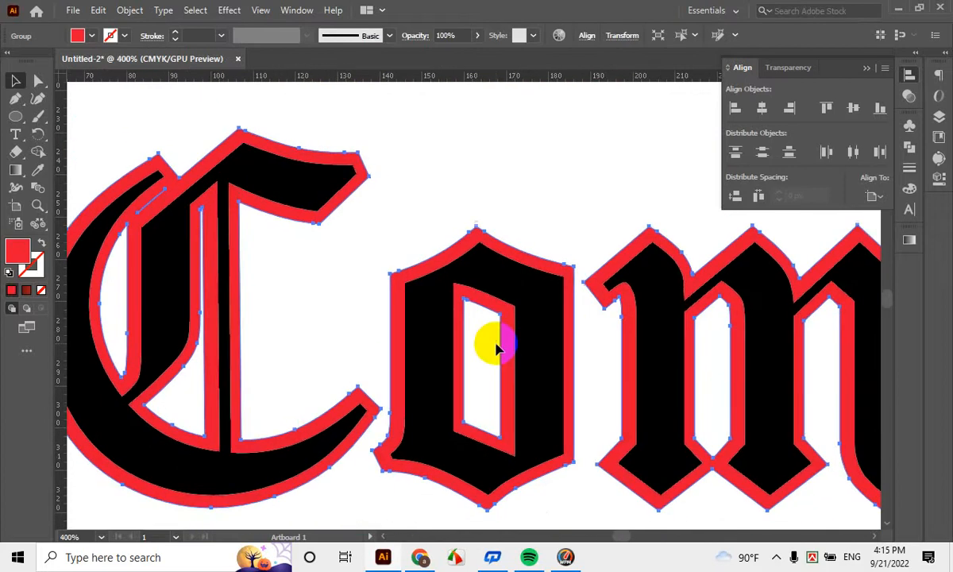
drag(534, 382, 402, 355)
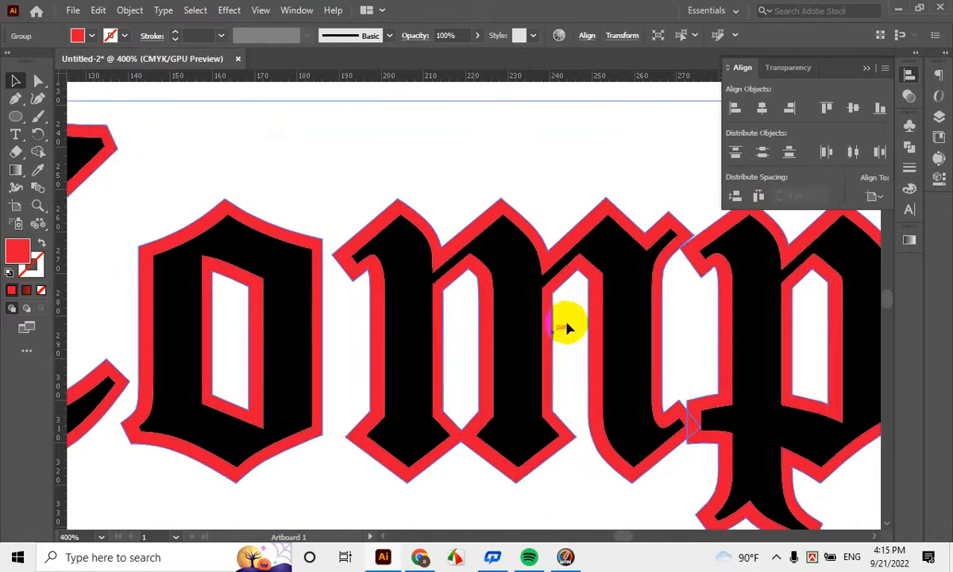
drag(634, 389, 445, 318)
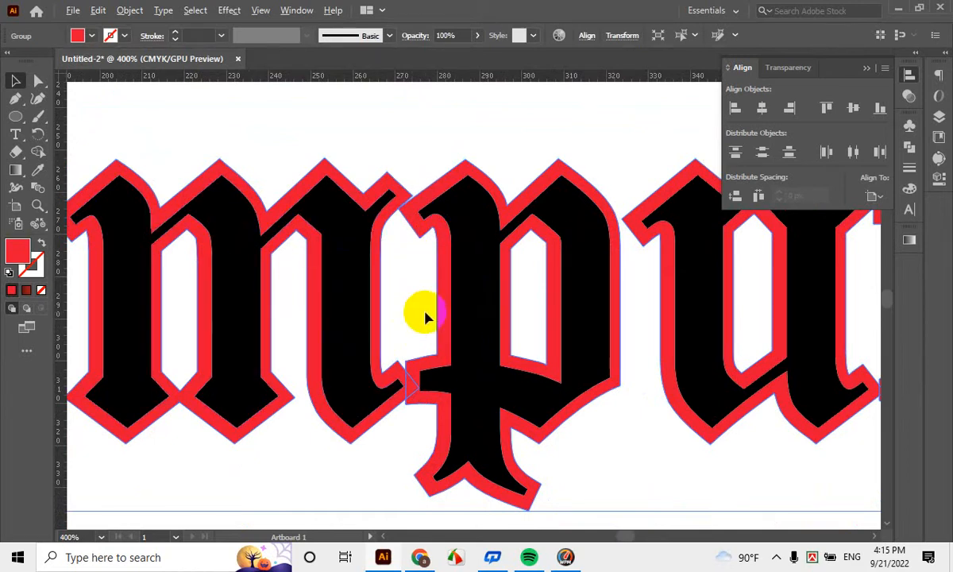
scroll(427, 317, down, 2)
click(404, 213)
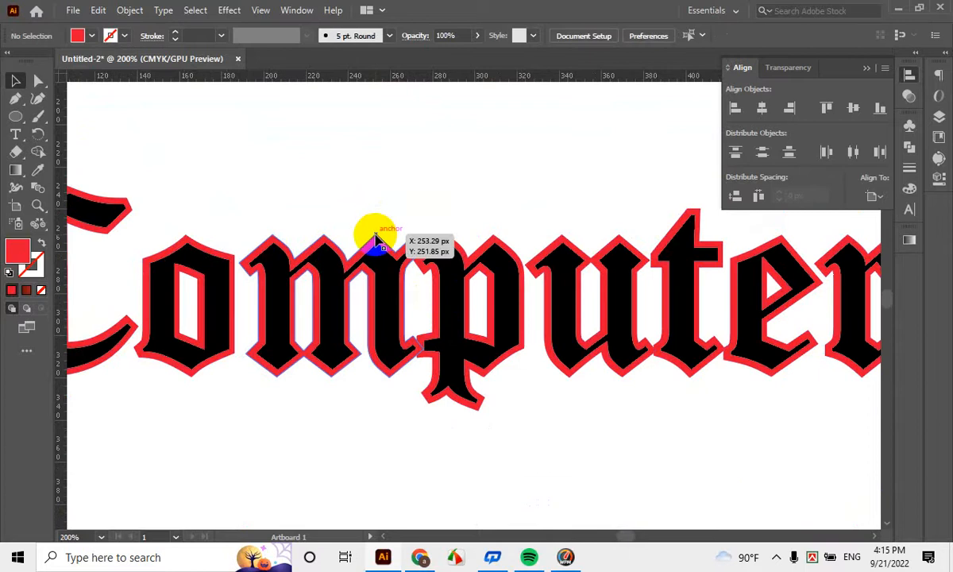
Select the red border group of the upper lettering and bring up the Pathfinder options
click(376, 237)
click(419, 185)
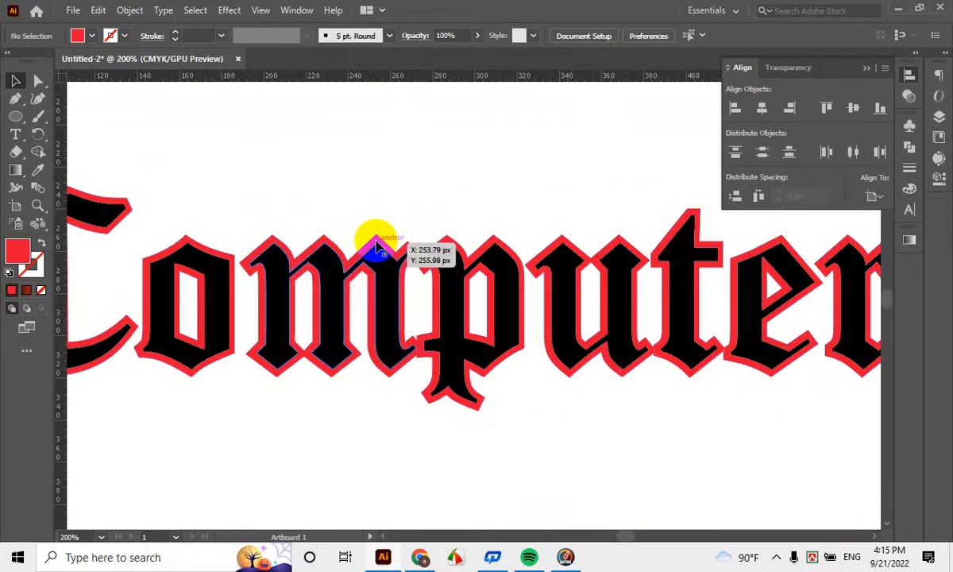
click(380, 246)
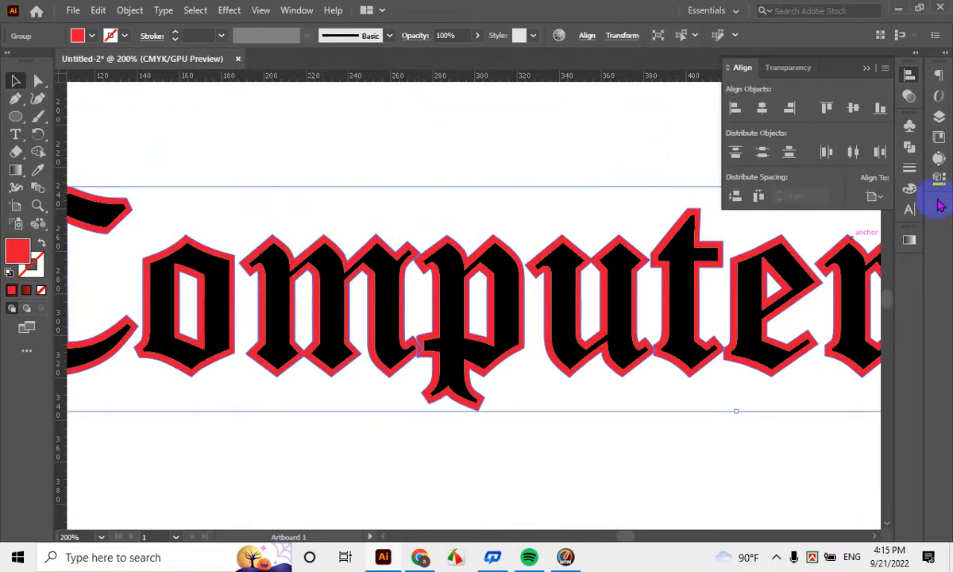
click(910, 149)
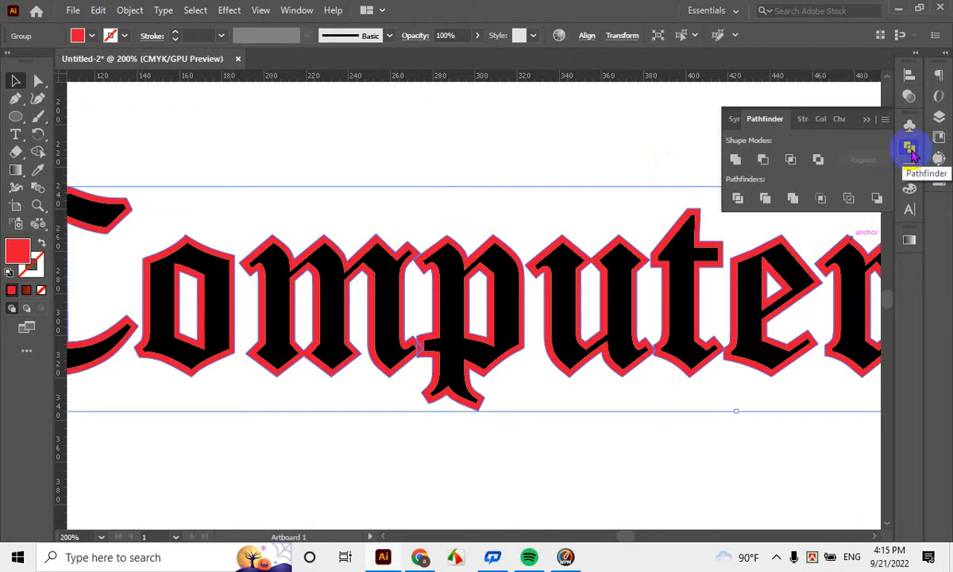
click(440, 112)
click(379, 240)
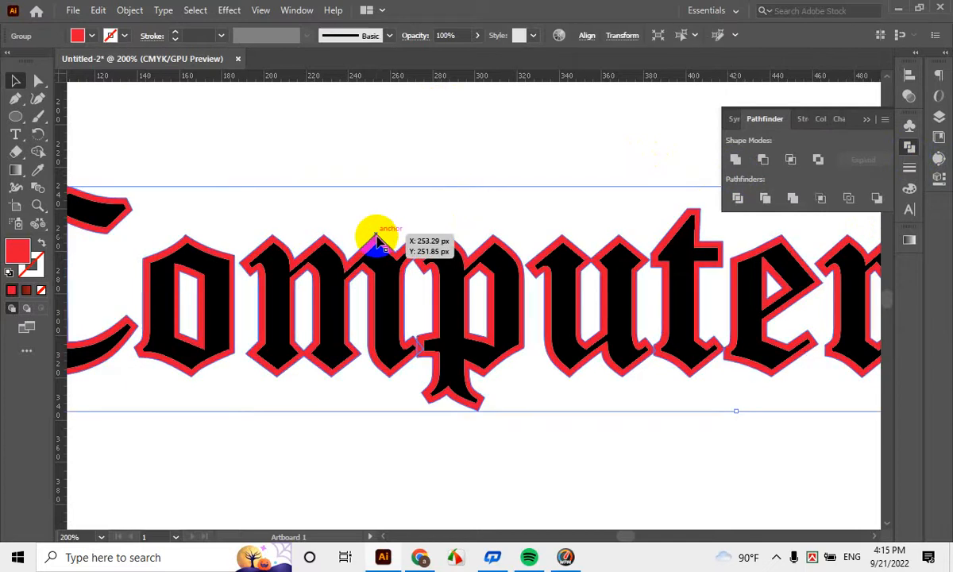
click(334, 203)
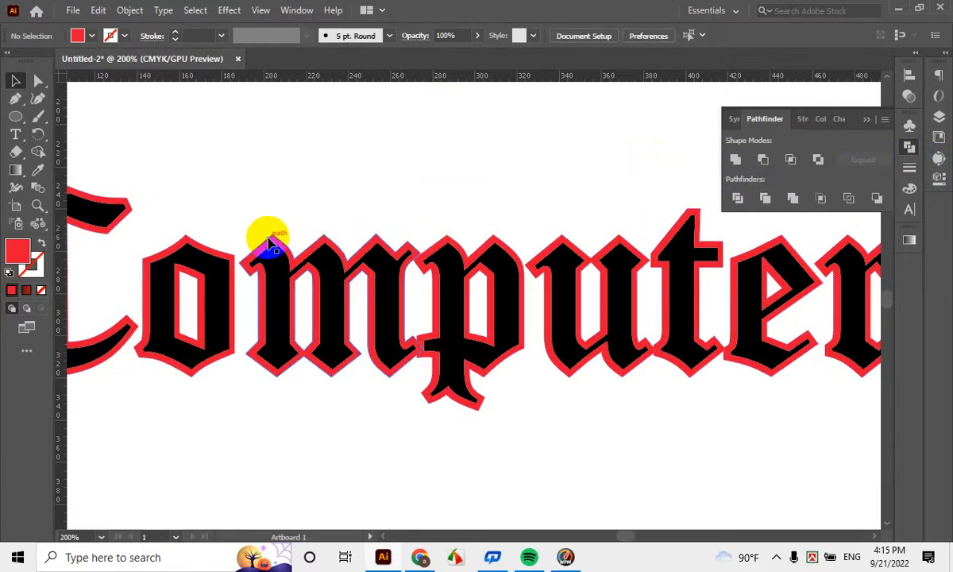
Move the red border upward off the black lettering, then undo the move
click(271, 242)
drag(271, 242, 277, 177)
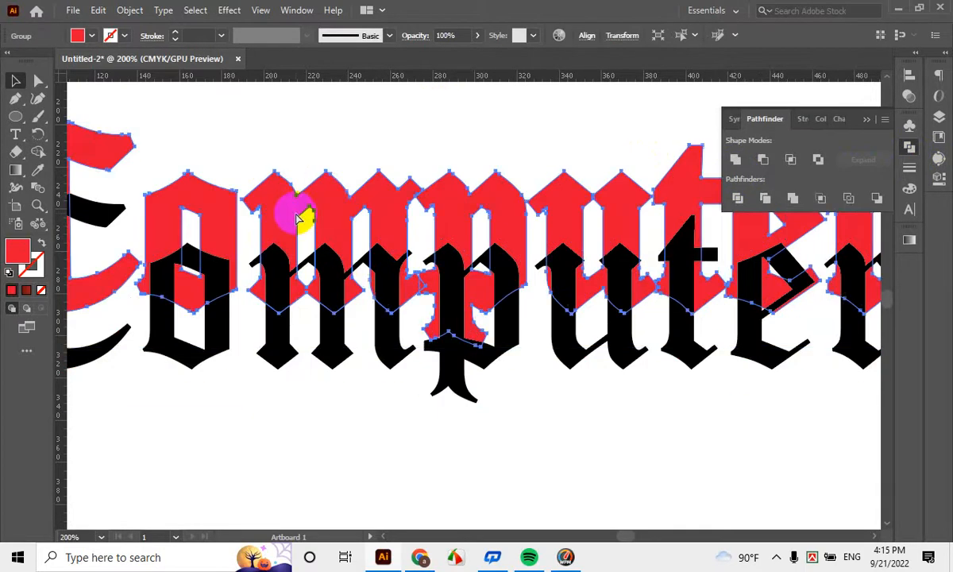
key(ctrl+z)
Unite the overlapping letter shapes of the upper lettering's red border into one merged outline with Pathfinder
click(327, 123)
click(295, 260)
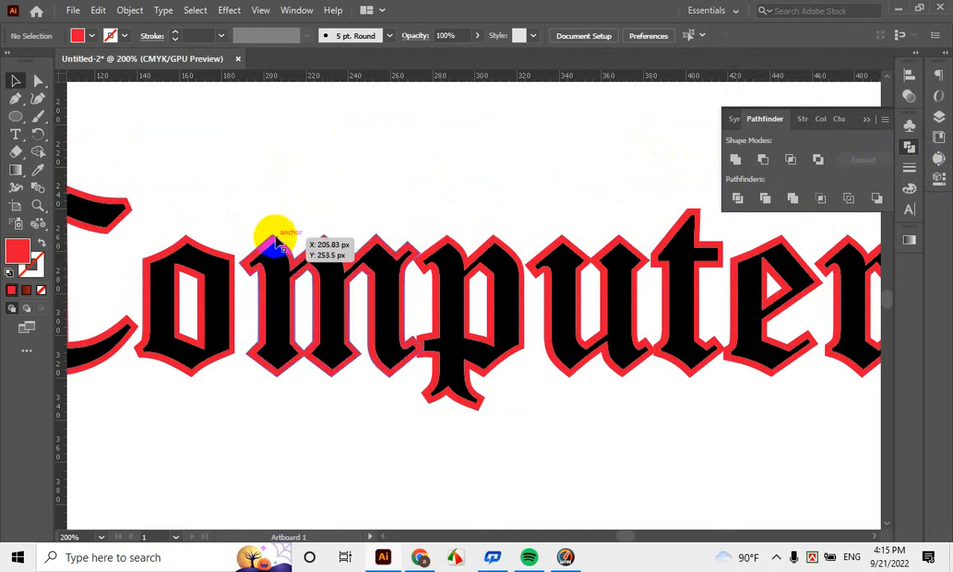
click(532, 148)
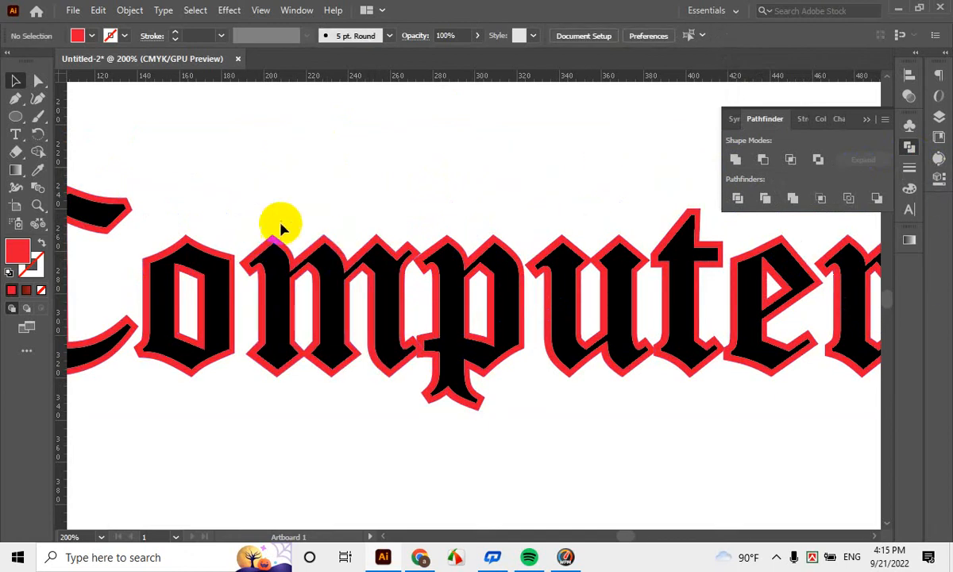
click(271, 241)
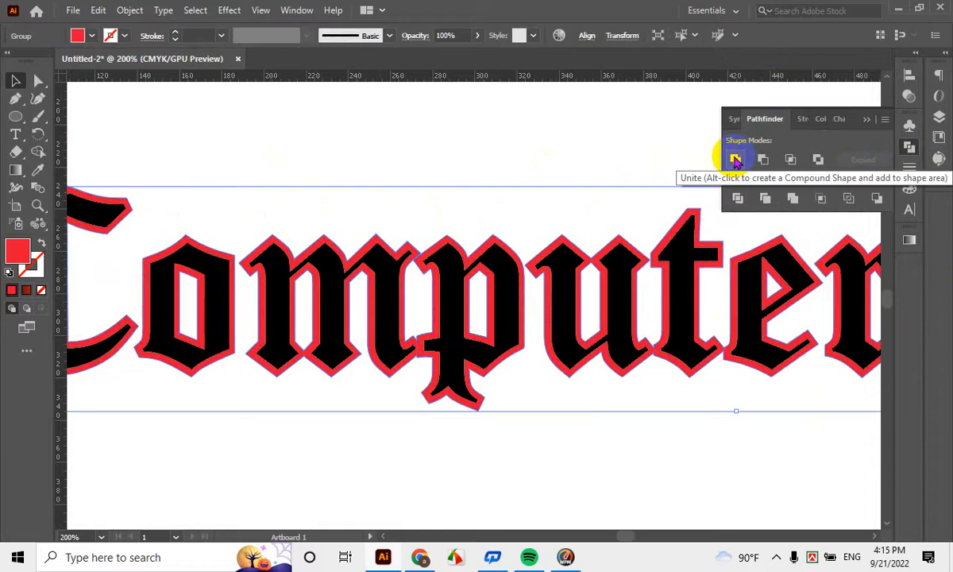
click(515, 147)
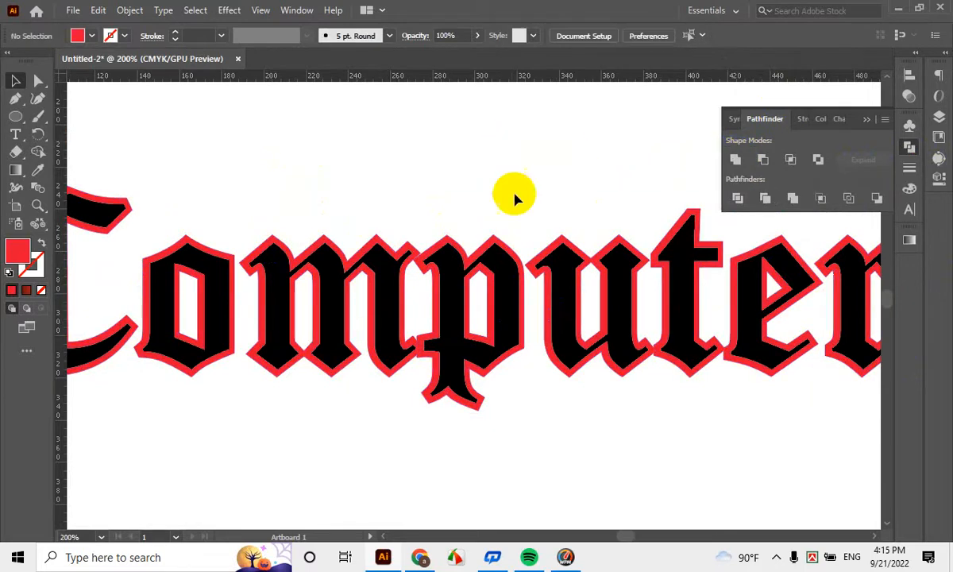
Examine the red border's path up close where the letters "m" and "p" of the upper lettering meet
scroll(413, 247, up, 2)
click(414, 242)
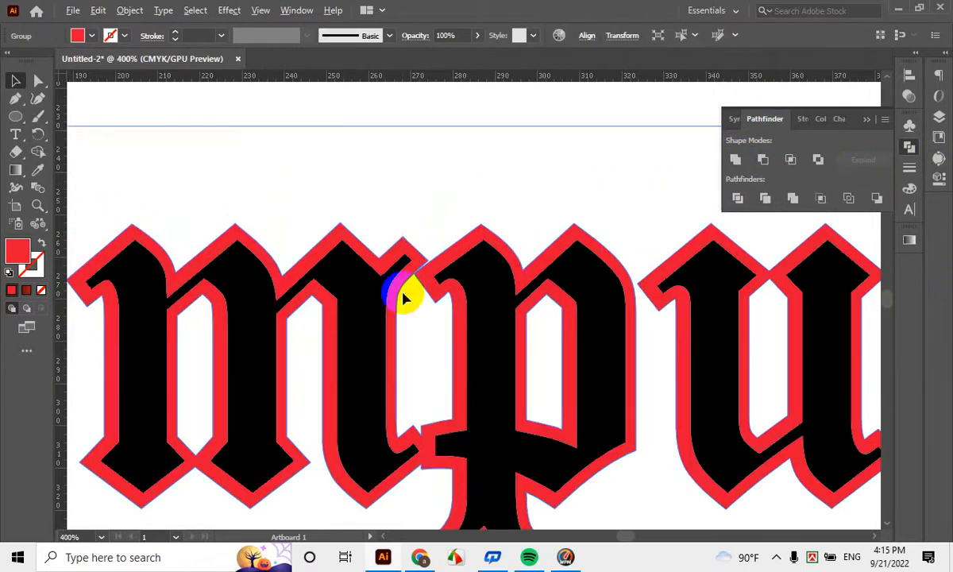
scroll(410, 274, up, 3)
scroll(513, 300, up, 2)
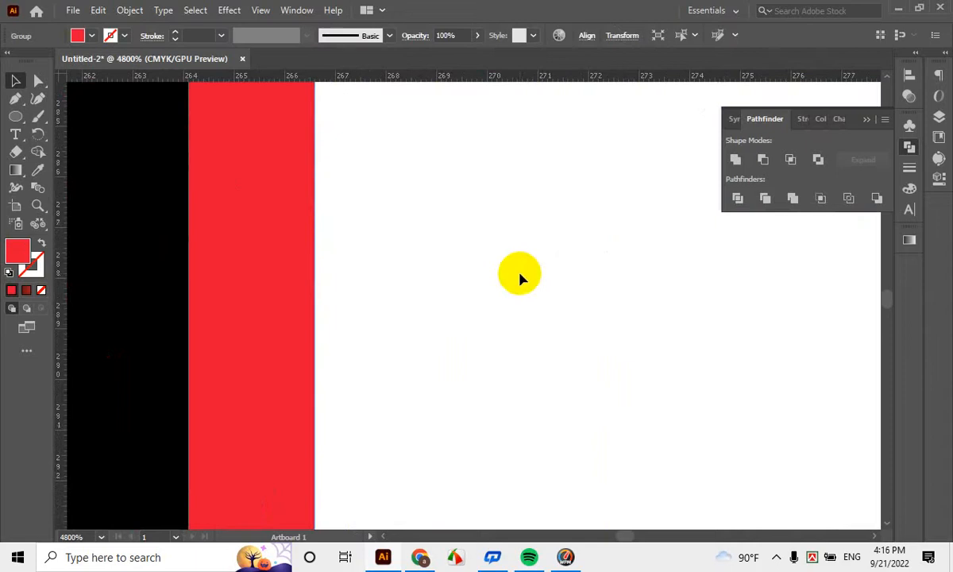
scroll(520, 278, down, 4)
scroll(501, 374, up, 4)
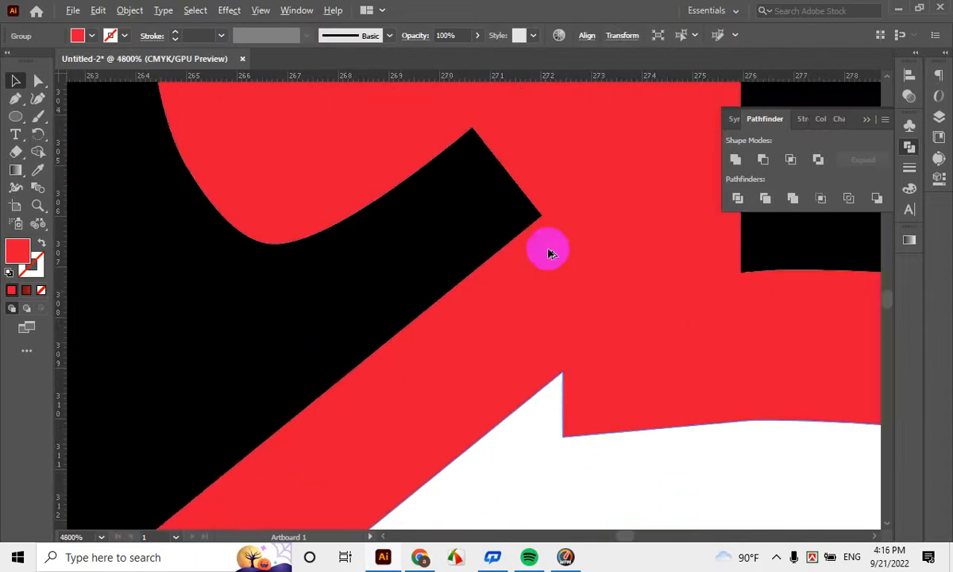
scroll(548, 252, down, 1)
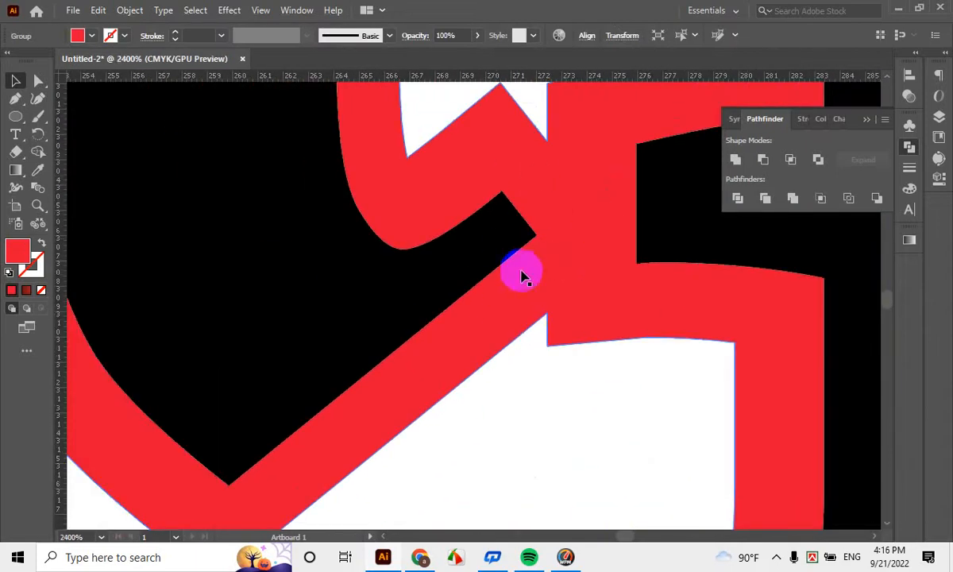
scroll(520, 276, down, 4)
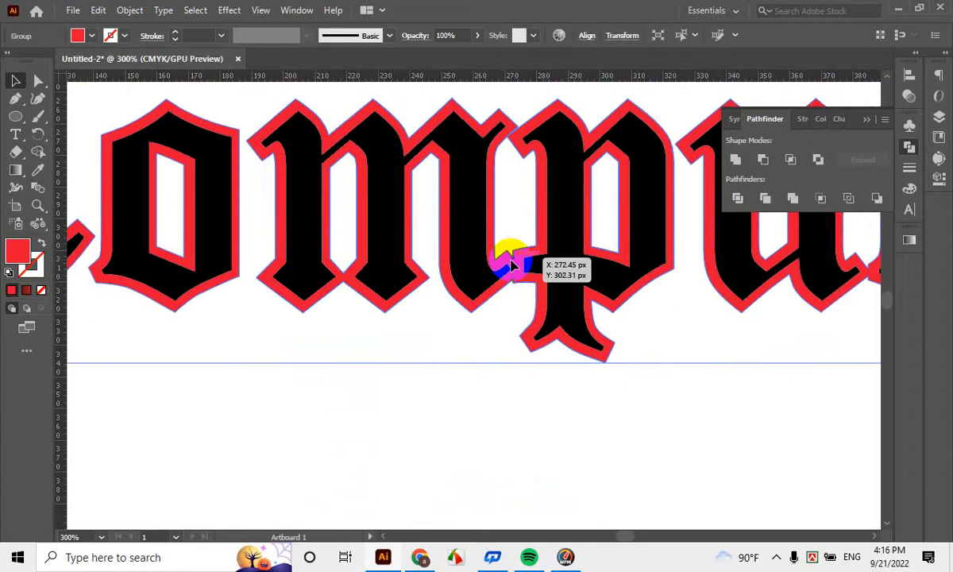
scroll(511, 265, up, 2)
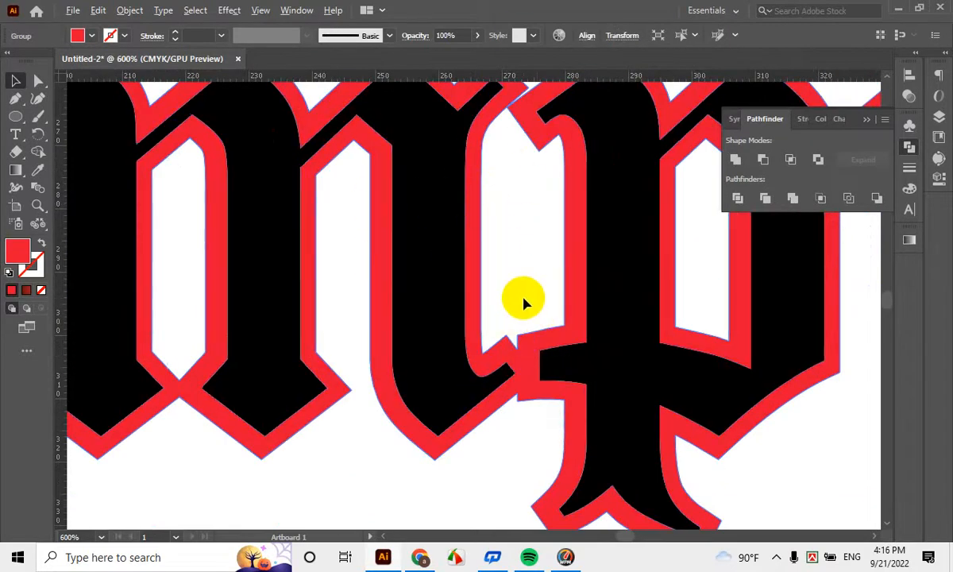
Divide the red outline shapes of the selected Computer Park lettering, and merge the pieces with Unite
scroll(523, 298, down, 2)
drag(744, 329, 462, 294)
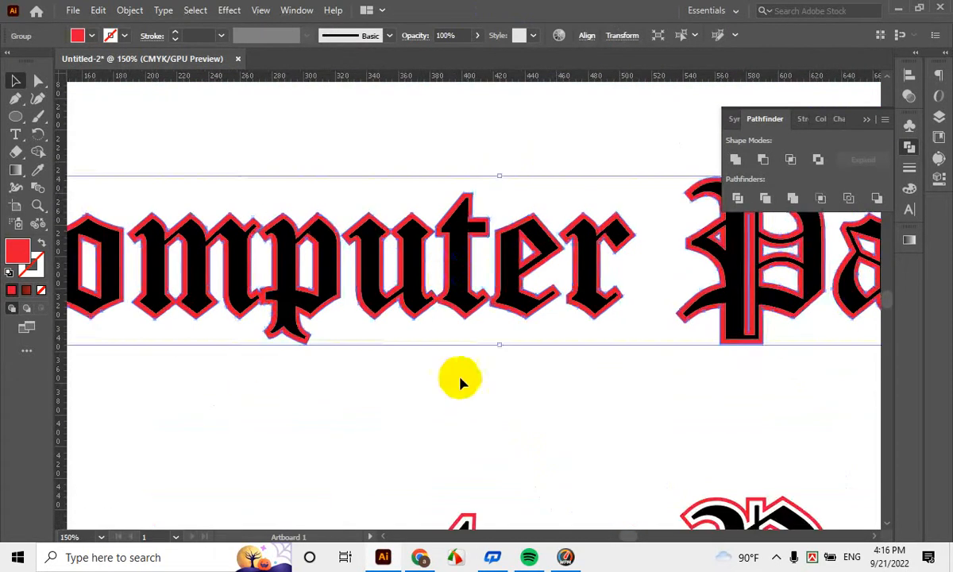
click(461, 384)
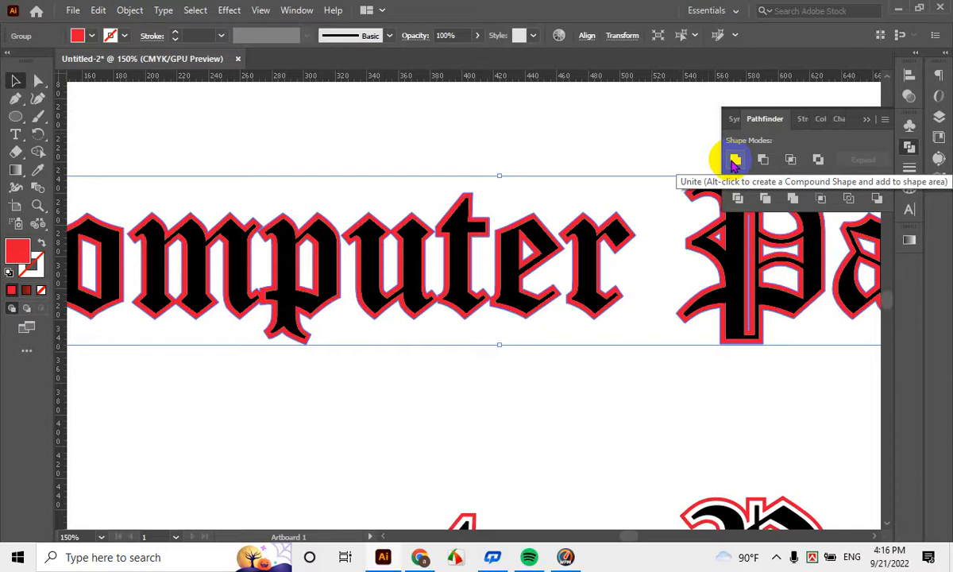
click(741, 202)
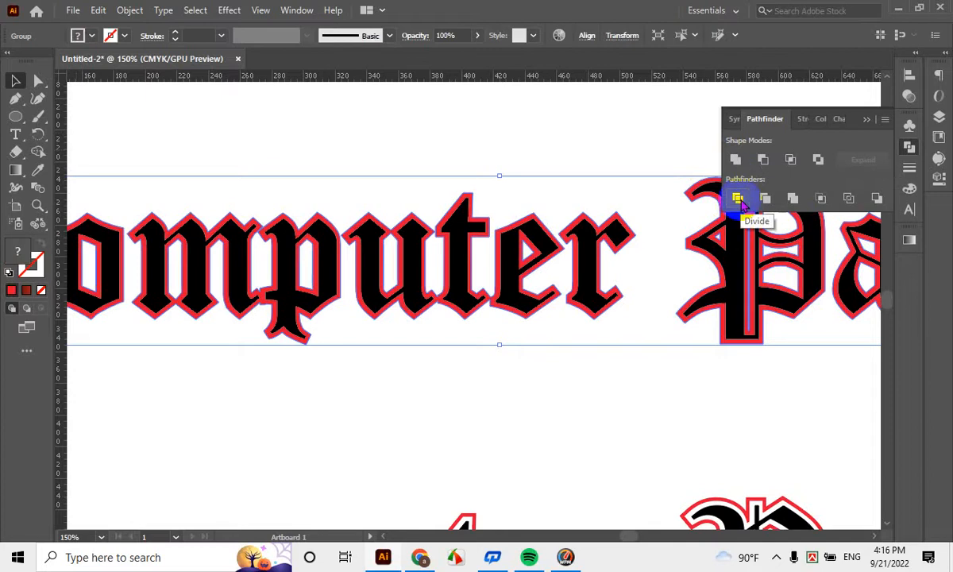
click(739, 159)
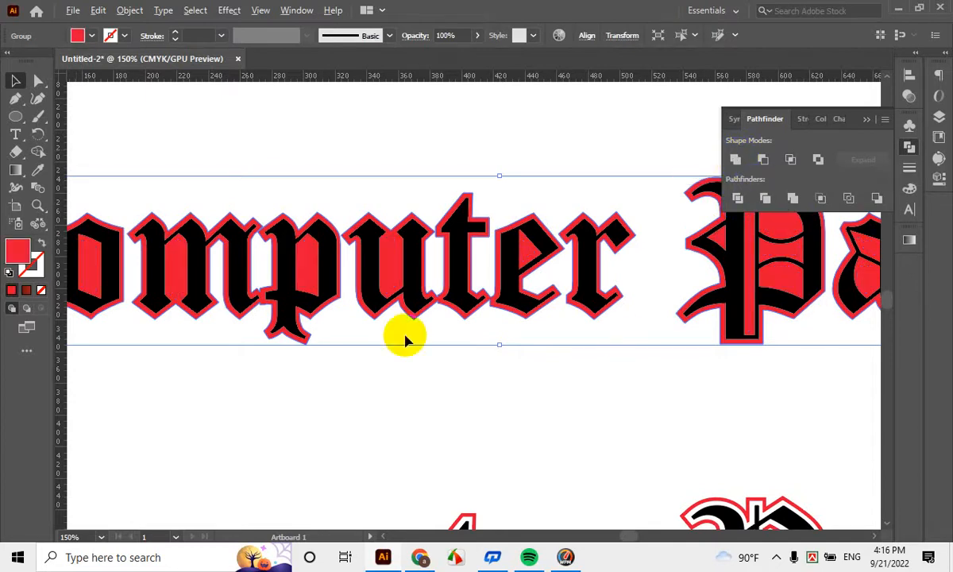
Swap the fill and stroke of the united red outline so it is a red stroke without fill, and deselect it
scroll(405, 336, down, 1)
drag(690, 363, 527, 351)
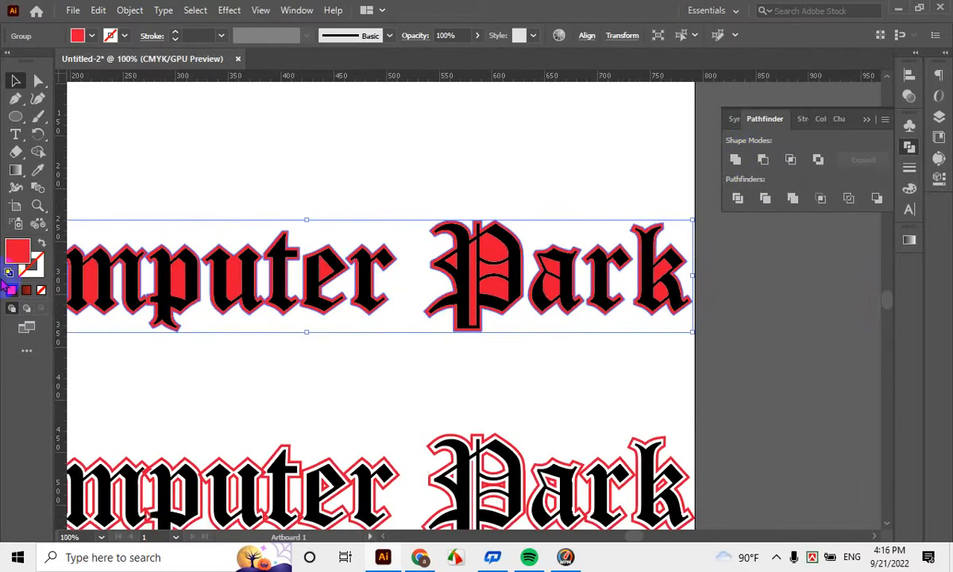
drag(468, 299, 626, 285)
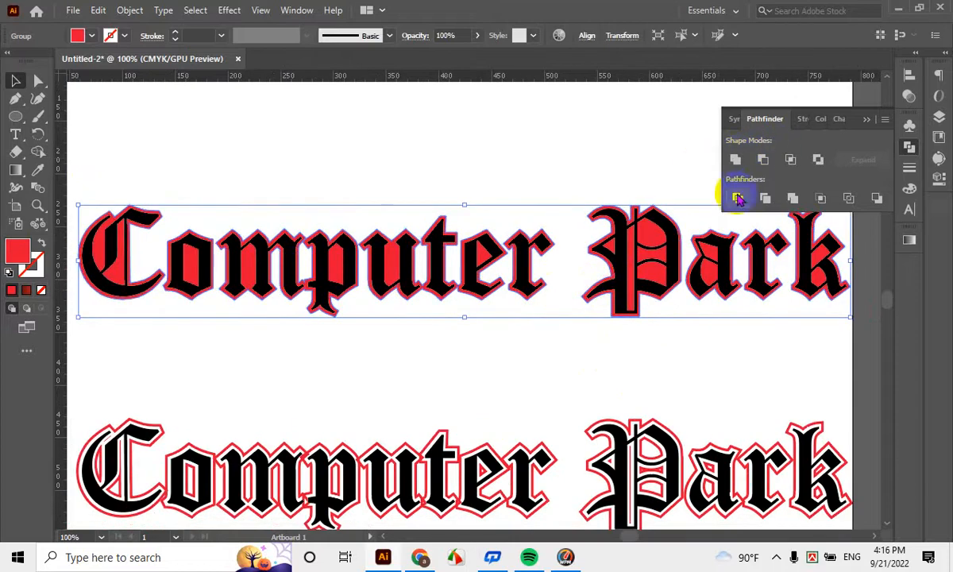
click(40, 243)
click(374, 135)
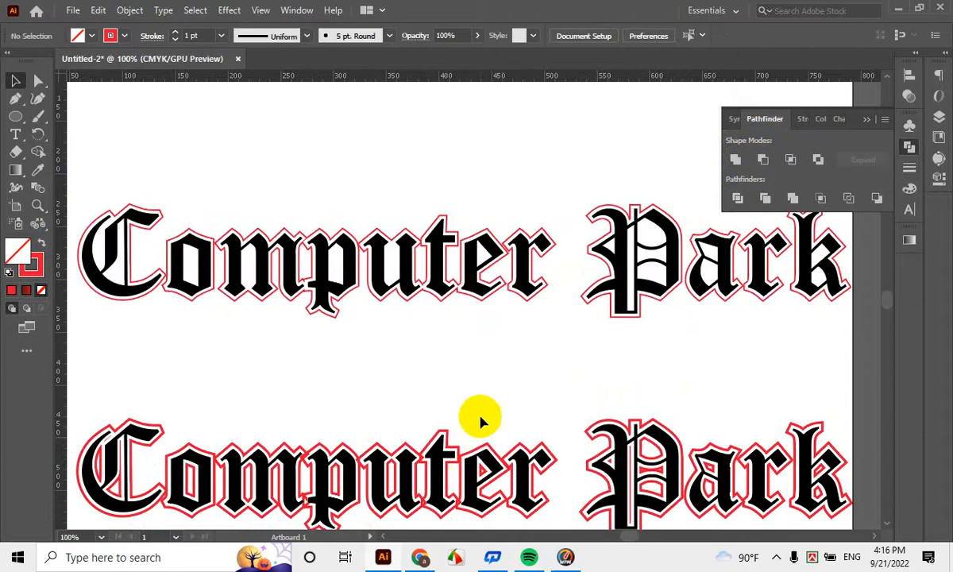
Examine the red stroked outline up close where the letters p, u, t and e meet
scroll(316, 287, up, 2)
drag(539, 269, 373, 241)
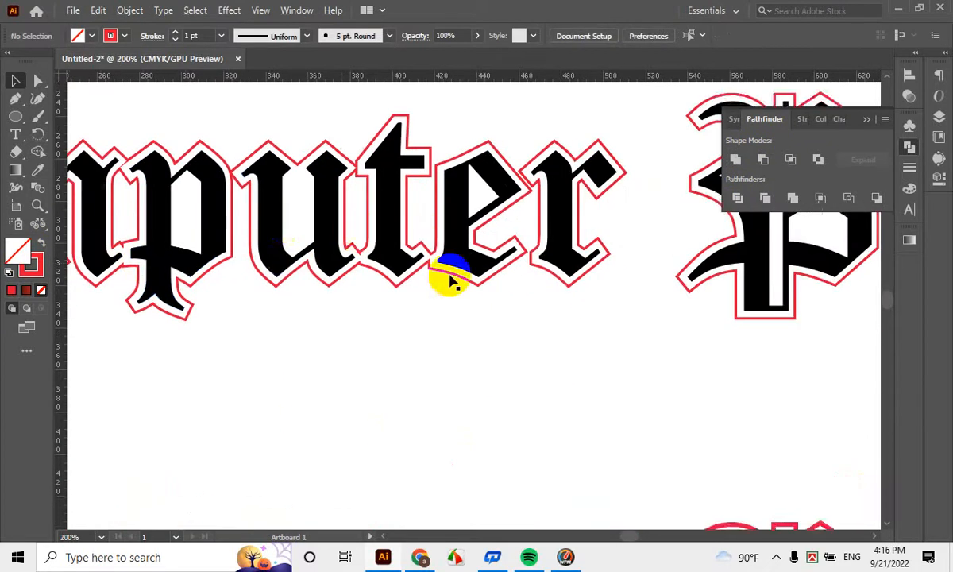
scroll(451, 280, up, 1)
scroll(239, 304, down, 2)
scroll(244, 251, up, 1)
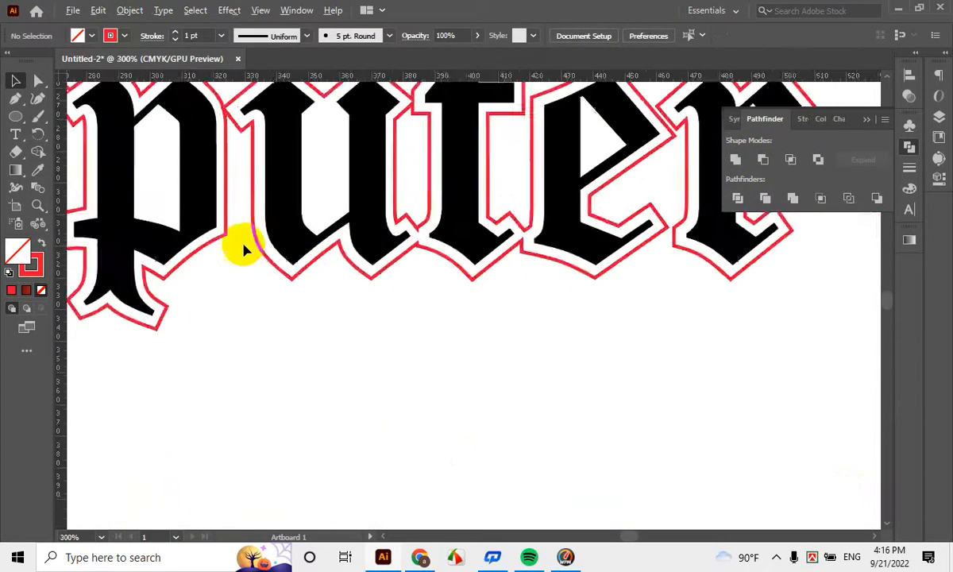
scroll(246, 247, up, 3)
drag(600, 187, 338, 266)
scroll(437, 272, up, 2)
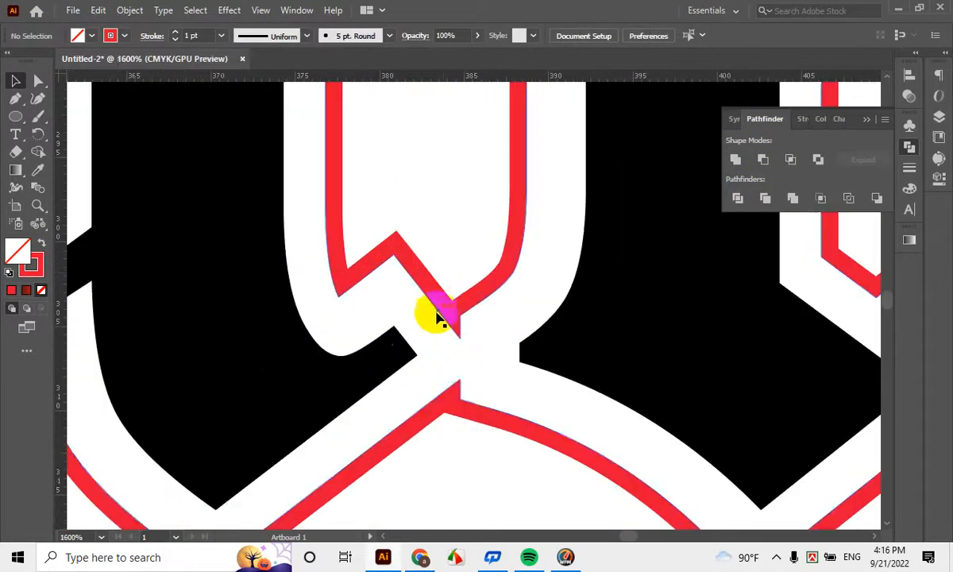
scroll(439, 318, down, 6)
scroll(436, 362, up, 1)
scroll(410, 164, up, 2)
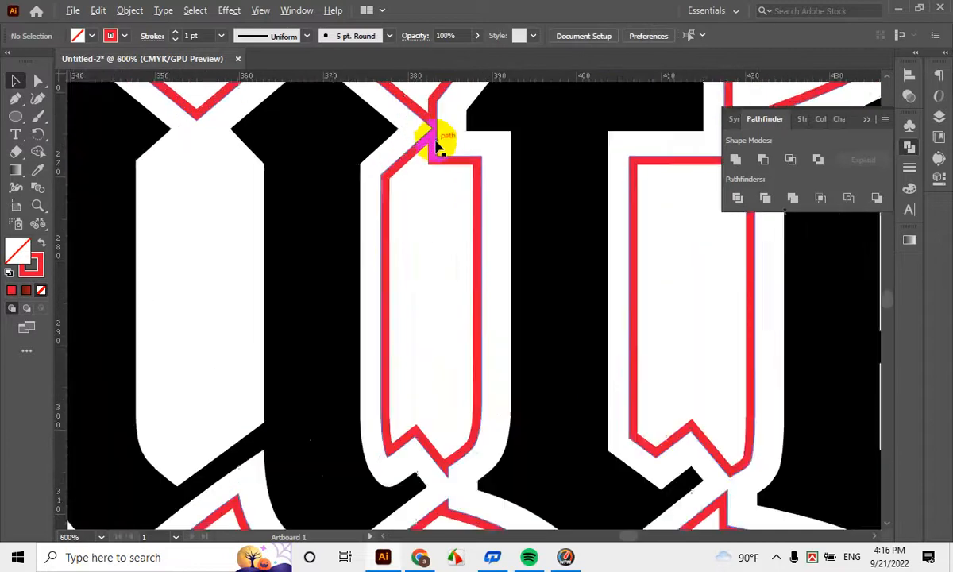
scroll(437, 146, up, 2)
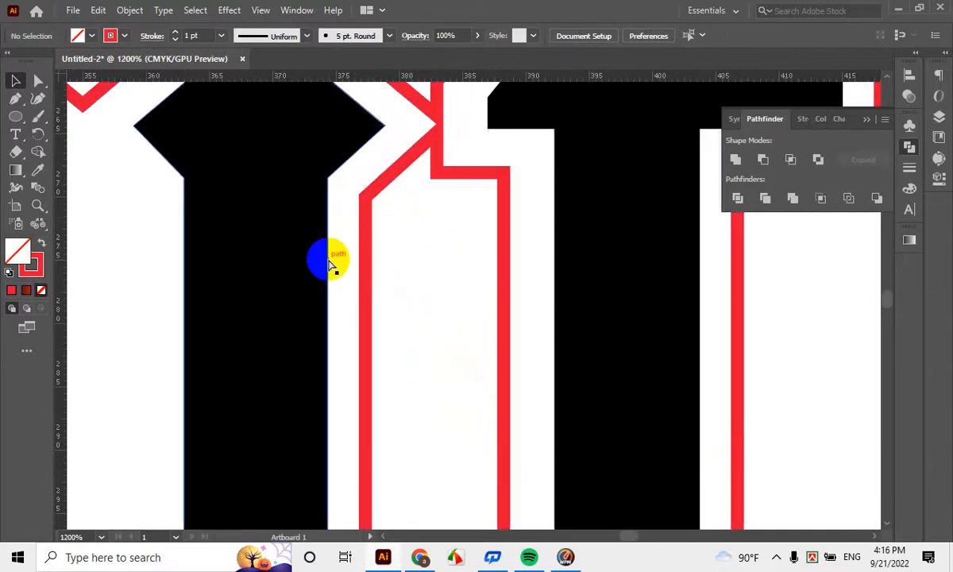
Undo the fill and stroke swap on the outline, check the gap between u and t, and deselect the outline
key(ctrl+z)
scroll(426, 193, up, 1)
scroll(442, 136, up, 2)
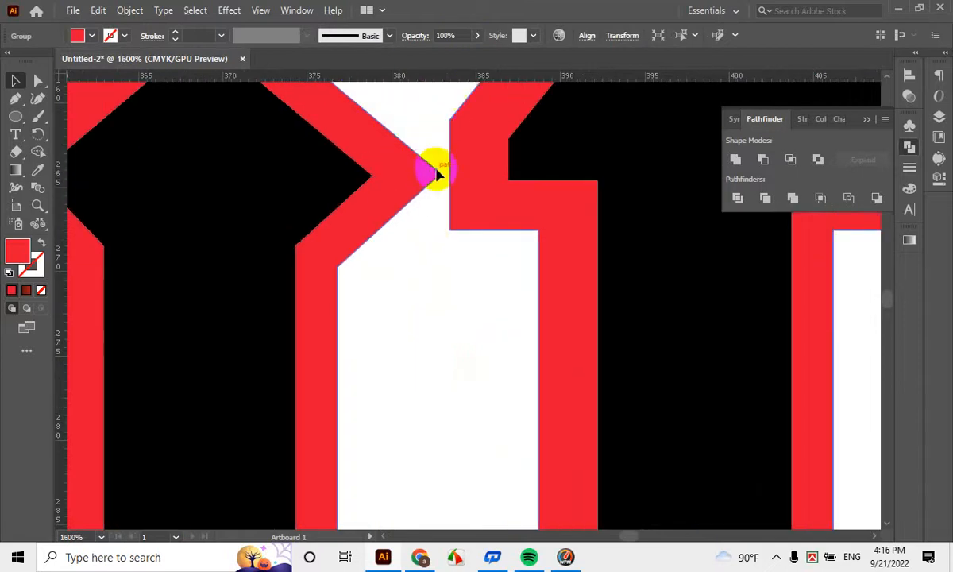
scroll(436, 173, up, 2)
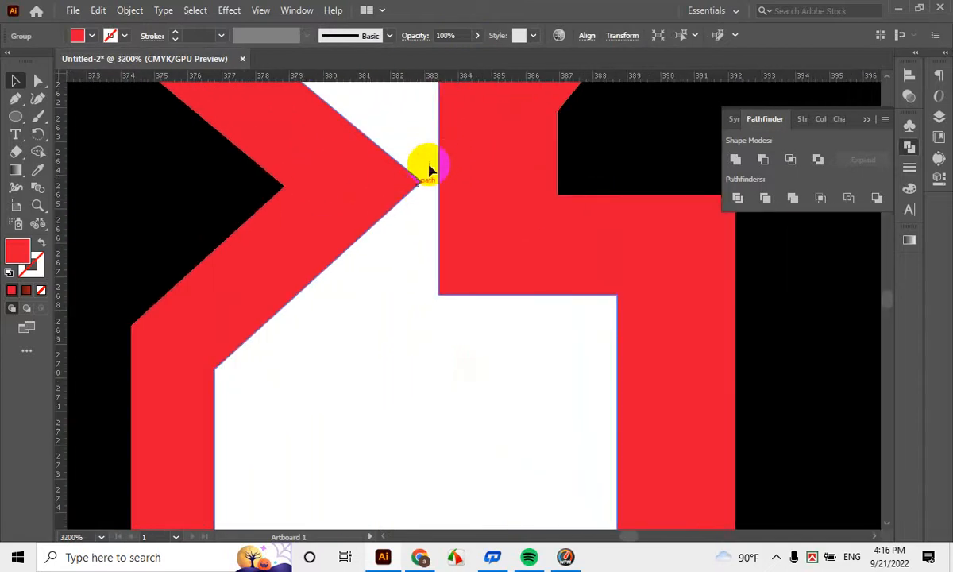
scroll(423, 188, down, 9)
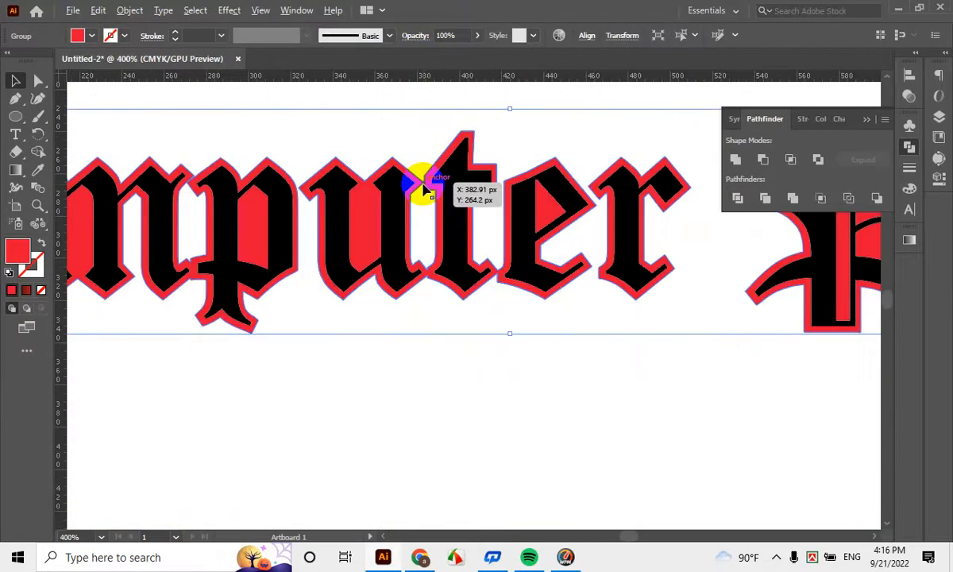
scroll(435, 374, down, 3)
click(462, 435)
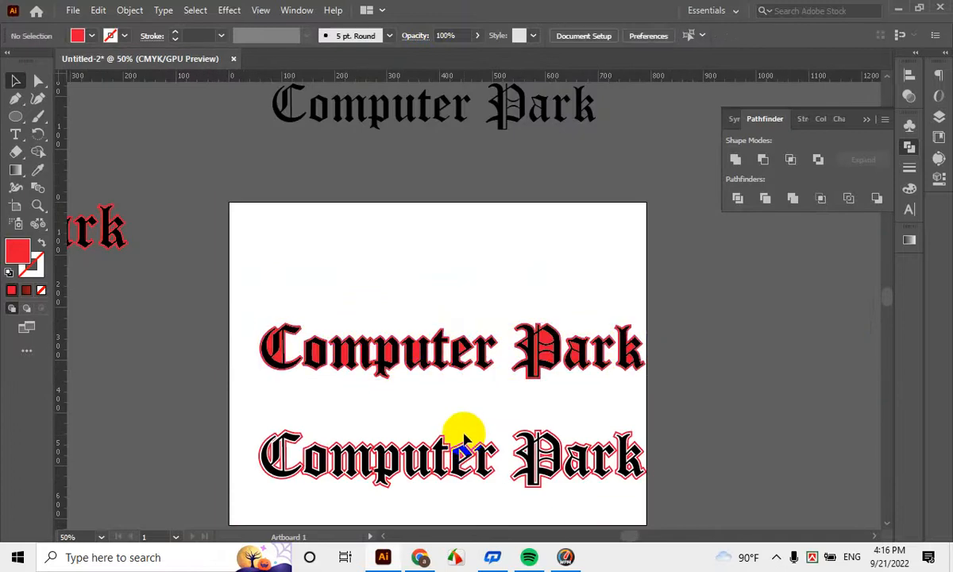
Place a copy of the black Computer Park lettering without its outline above the red-filled version on the artboard
scroll(457, 429, up, 3)
scroll(451, 421, up, 4)
drag(474, 433, 475, 278)
scroll(477, 298, down, 2)
scroll(462, 315, up, 2)
drag(462, 315, 487, 228)
scroll(475, 256, down, 2)
scroll(338, 331, up, 1)
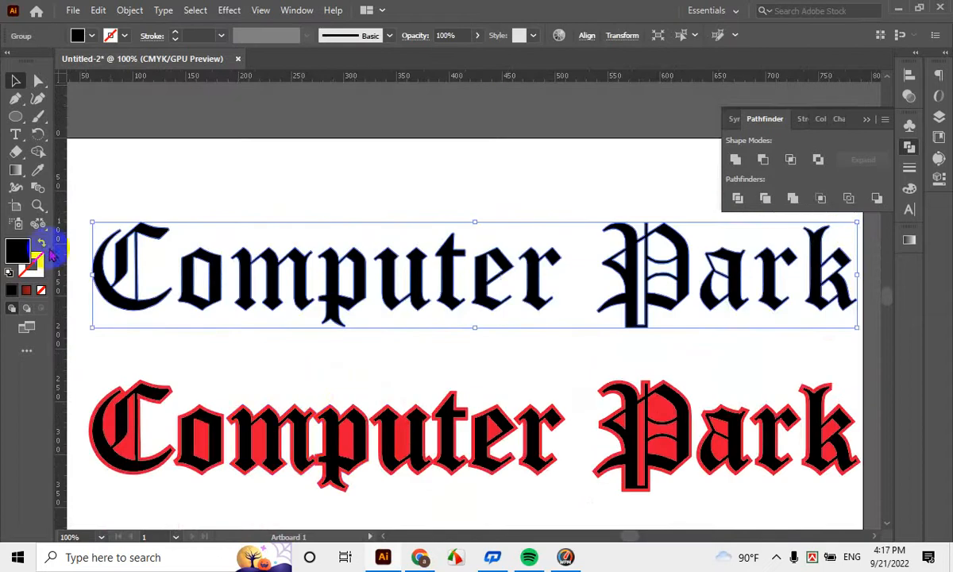
Offset the paths of the copied black lettering by 7.5 px with Miter joins and a miter limit of 4
click(129, 11)
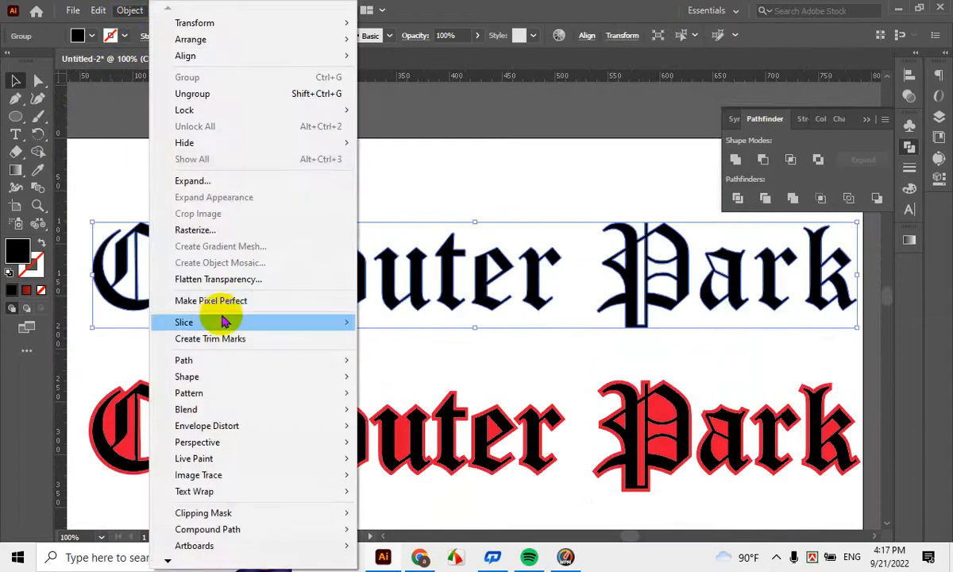
mouse_move(219, 362)
click(404, 414)
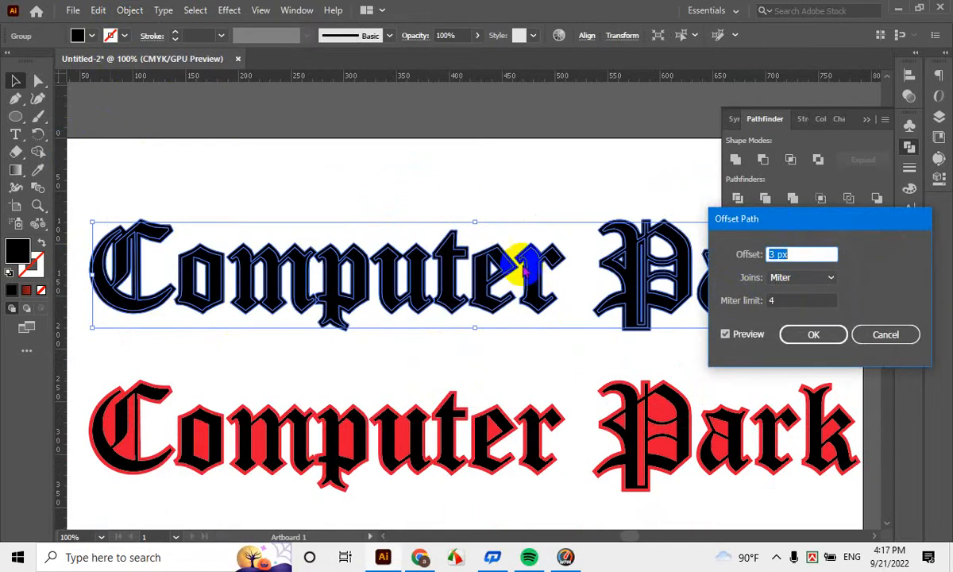
key(Up)
key(Up)
key(Up)
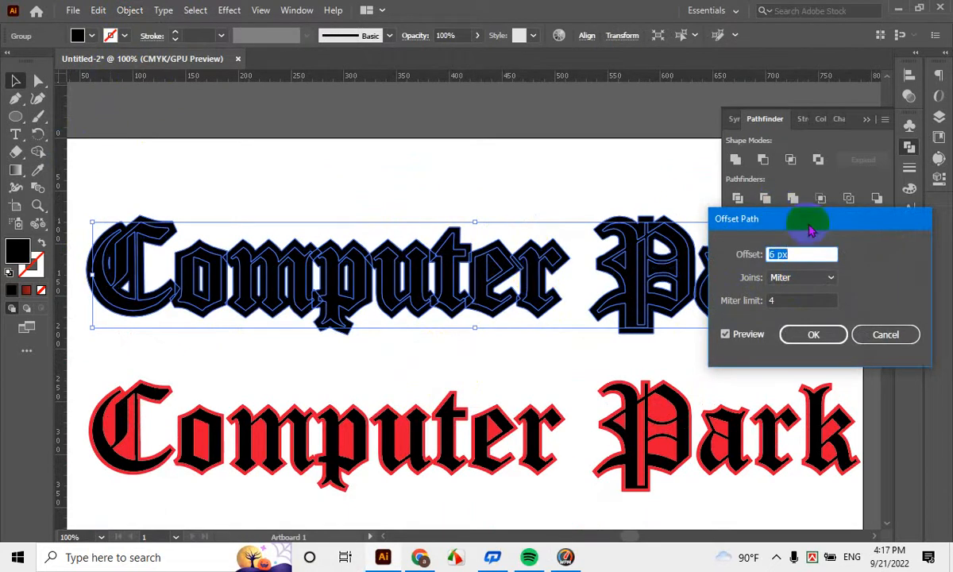
drag(811, 231, 318, 340)
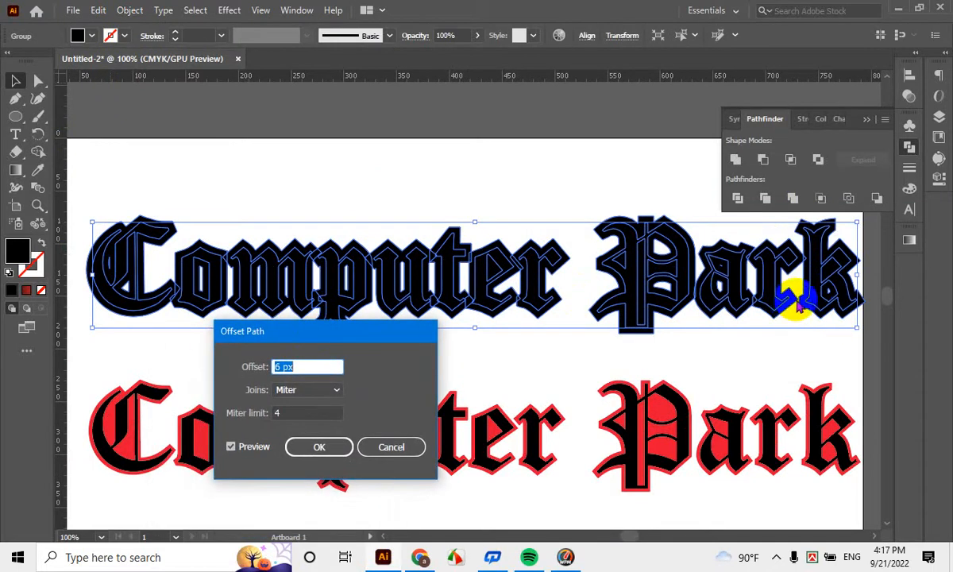
key(Up)
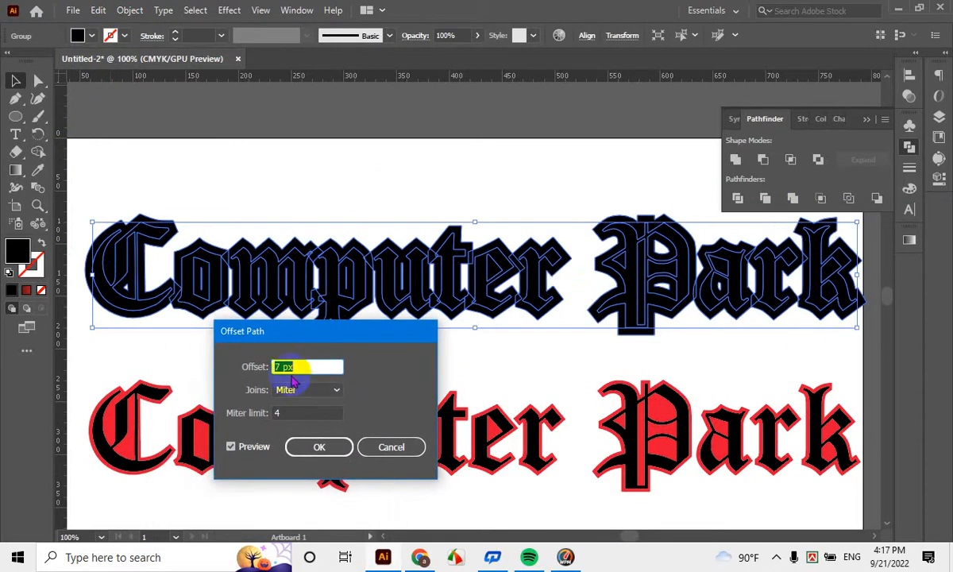
drag(310, 345, 423, 379)
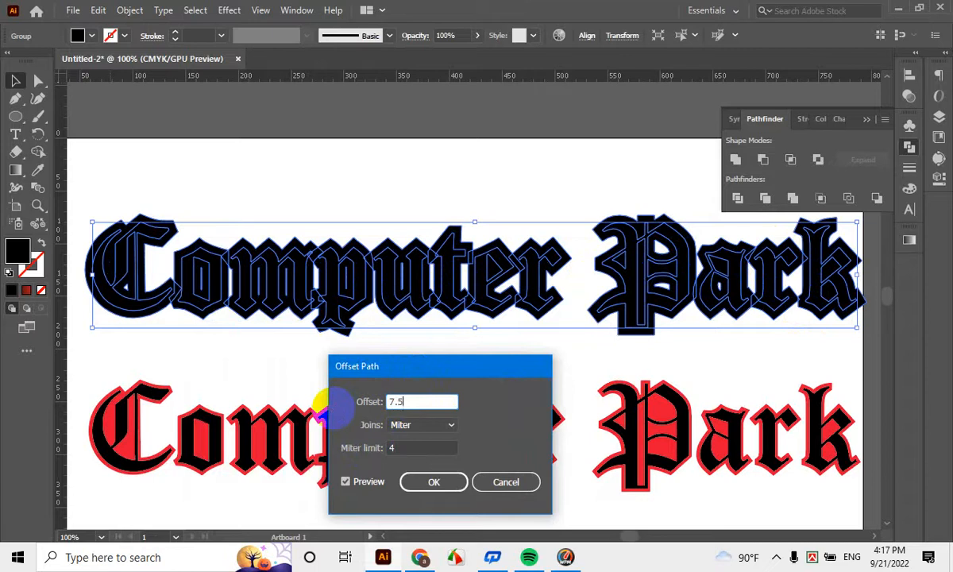
click(395, 449)
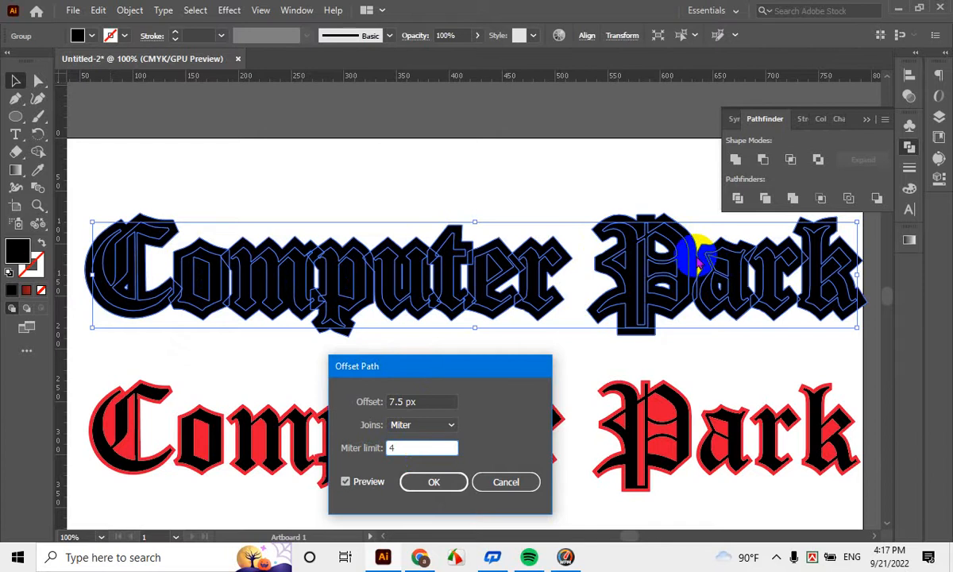
click(435, 482)
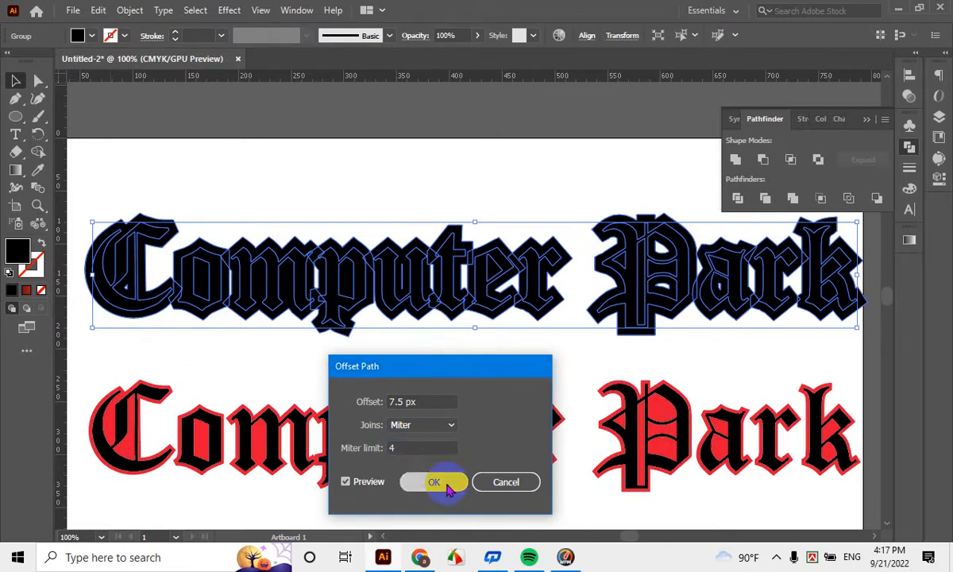
Move the thick offset letter shapes straight up to just above the artboard, and deselect them
scroll(276, 283, down, 3)
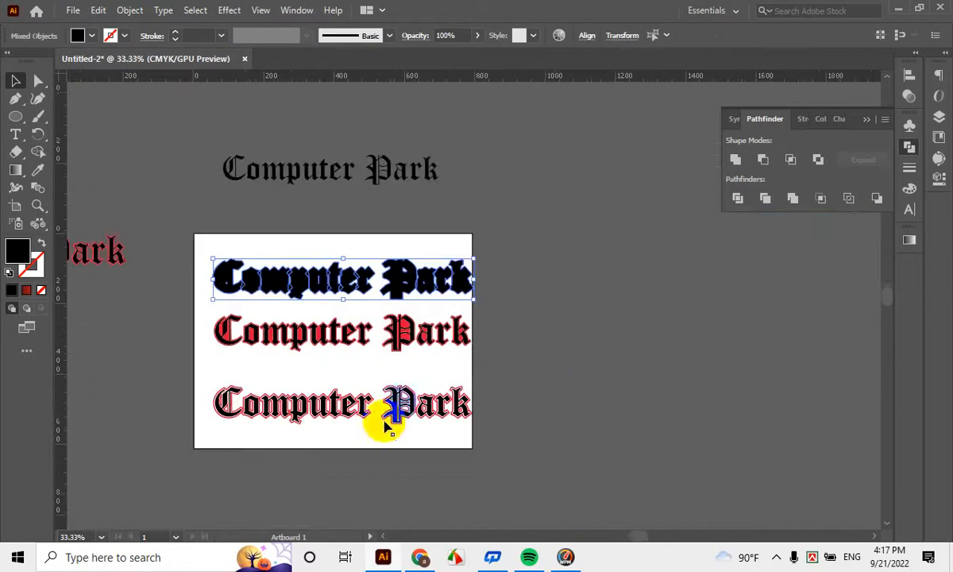
scroll(384, 427, up, 2)
scroll(387, 304, up, 1)
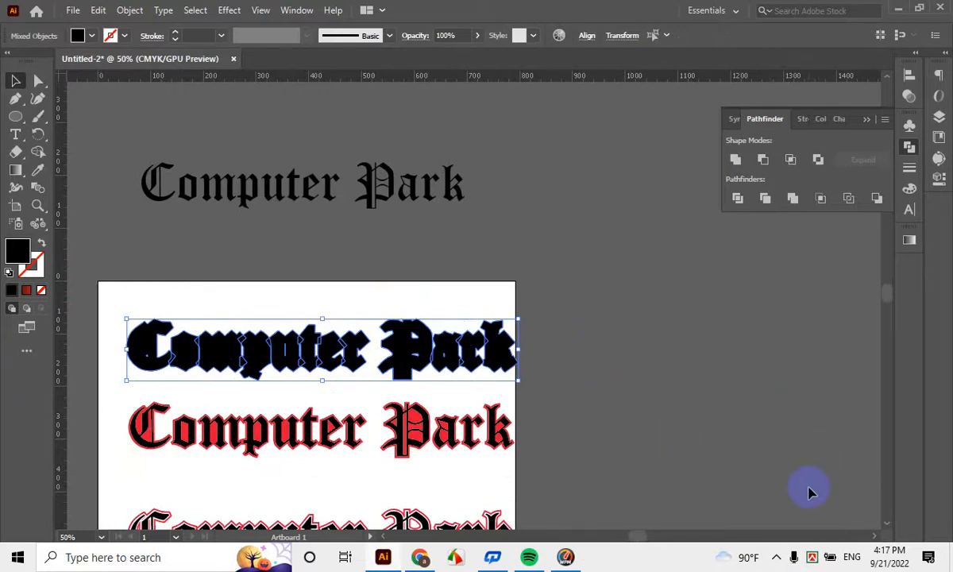
key(shift+Up)
key(shift+Up)
key(shift+Up)
key(shift+Up)
key(shift+Up)
key(shift+Up)
key(shift+Up)
key(shift+Up)
key(shift+Up)
key(shift+Up)
key(shift+Up)
key(shift+Up)
key(shift+Up)
key(shift+Up)
key(shift+Up)
key(shift+Up)
key(shift+Up)
key(shift+Up)
key(shift+Up)
key(shift+Up)
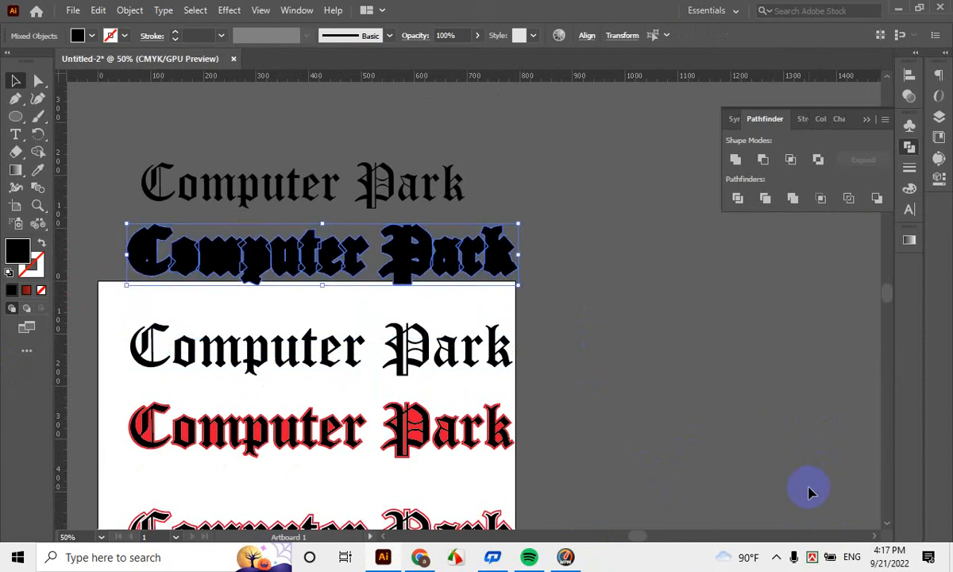
key(shift+Up)
click(662, 379)
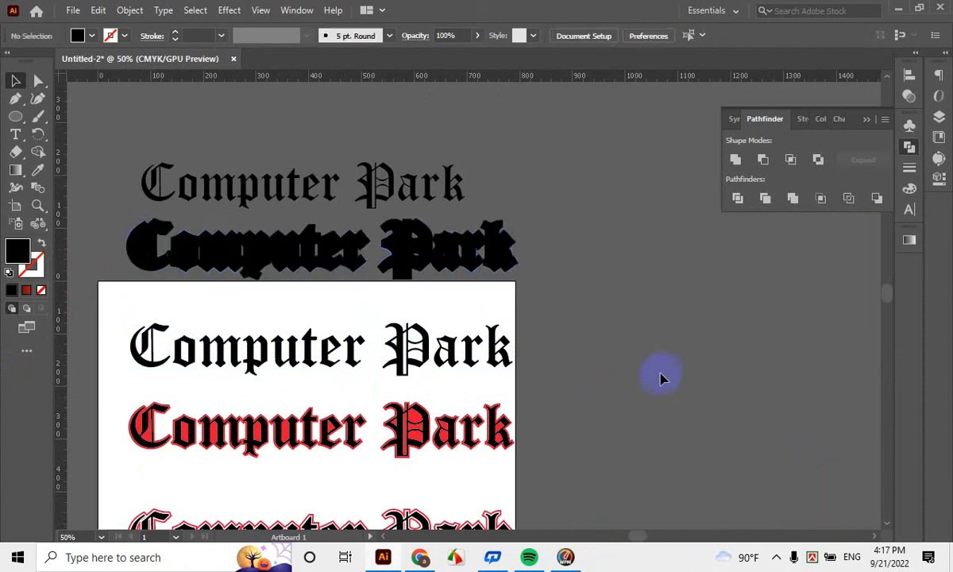
Ungroup the combined original and offset lettering, and group the plain black letters on the artboard by themselves
right_click(513, 252)
click(556, 376)
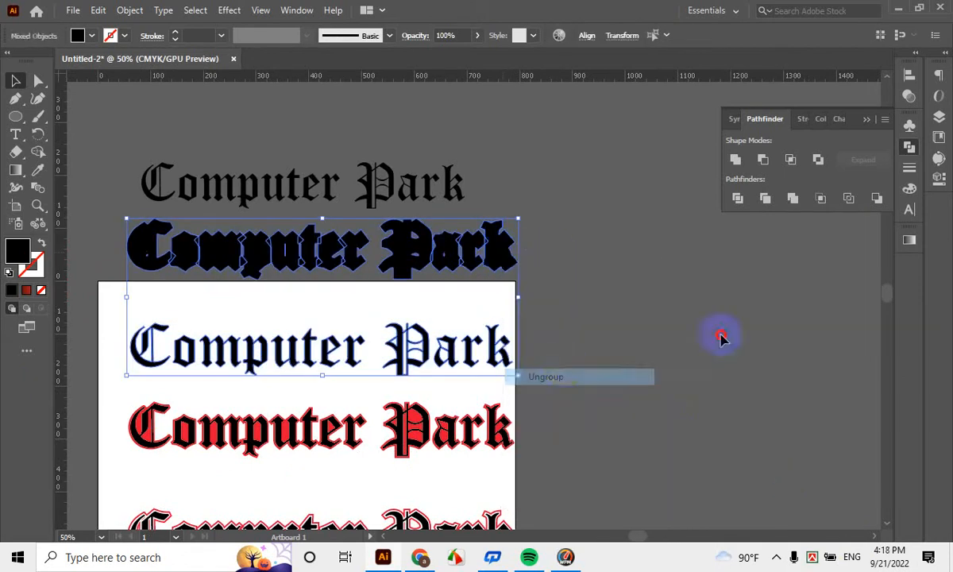
click(722, 337)
drag(107, 310, 600, 363)
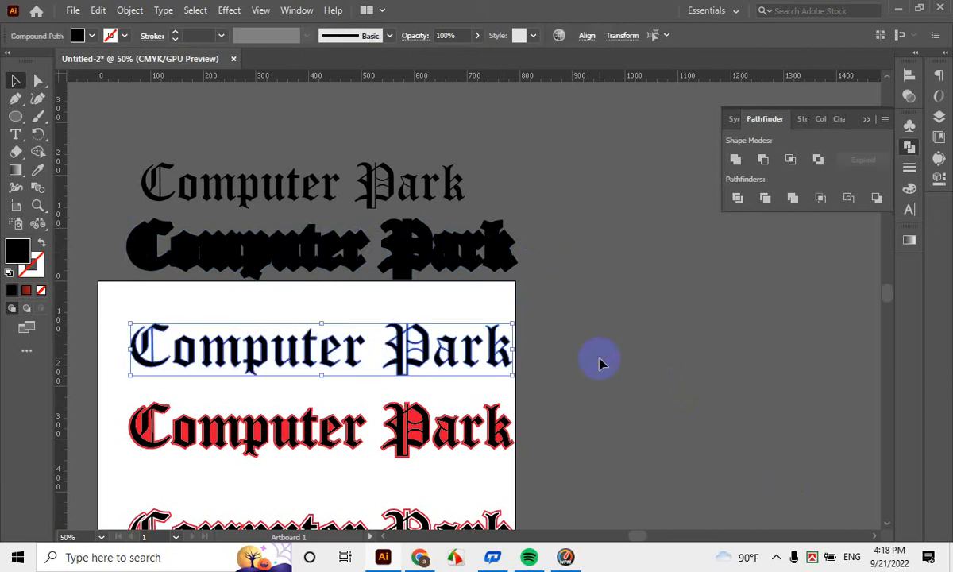
key(ctrl+g)
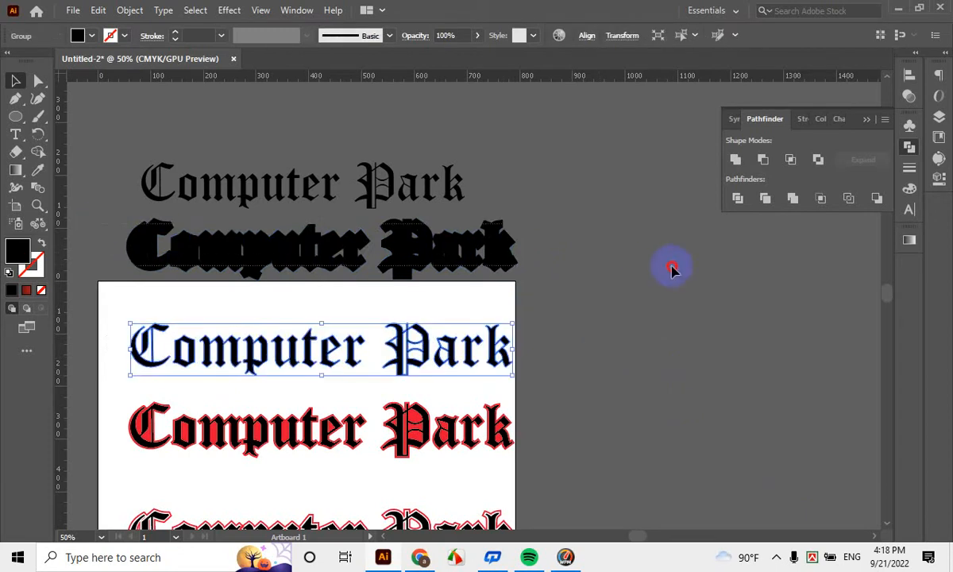
Group the thick offset letters above the artboard, and check where their outlines overlap
drag(672, 266, 672, 267)
drag(159, 259, 161, 263)
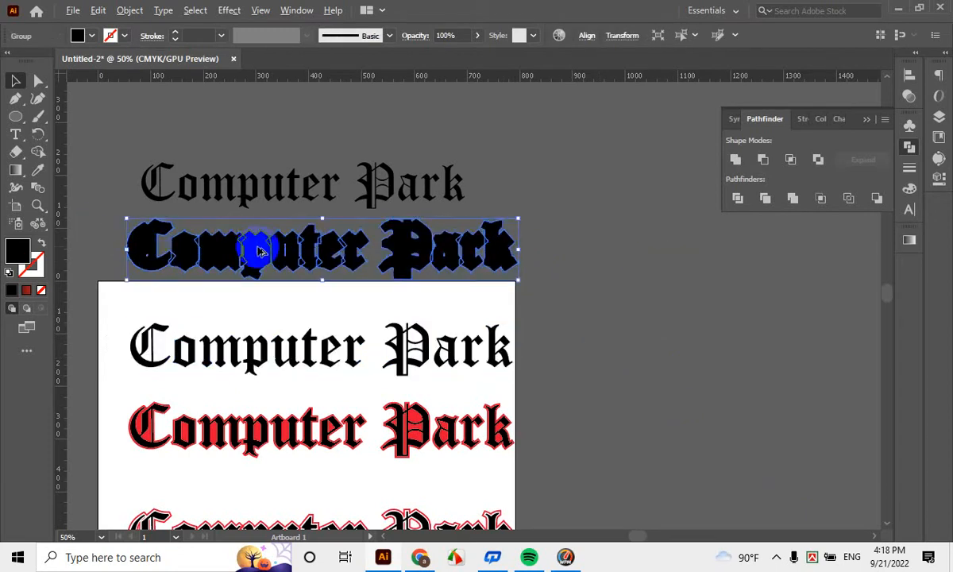
scroll(256, 251, up, 3)
drag(251, 270, 412, 269)
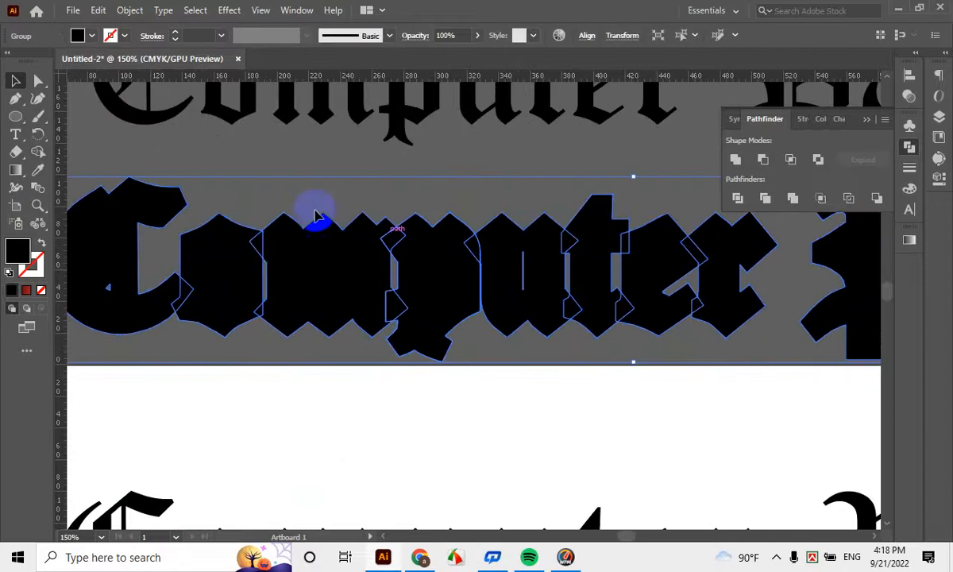
scroll(521, 275, down, 2)
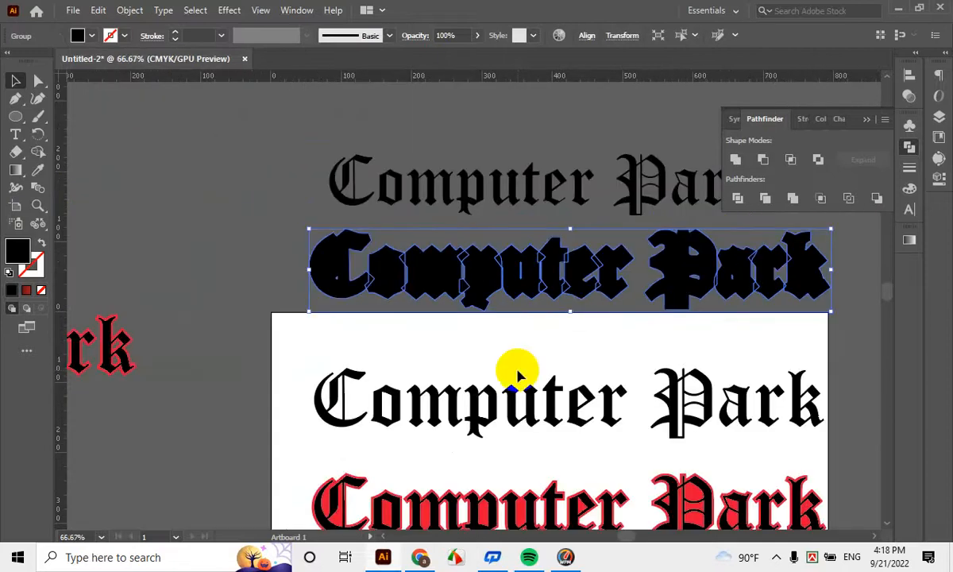
Fill the thick offset letters above the artboard with orange, using hue 40° at 100% saturation and 100% brightness
click(517, 372)
click(516, 299)
double_click(19, 252)
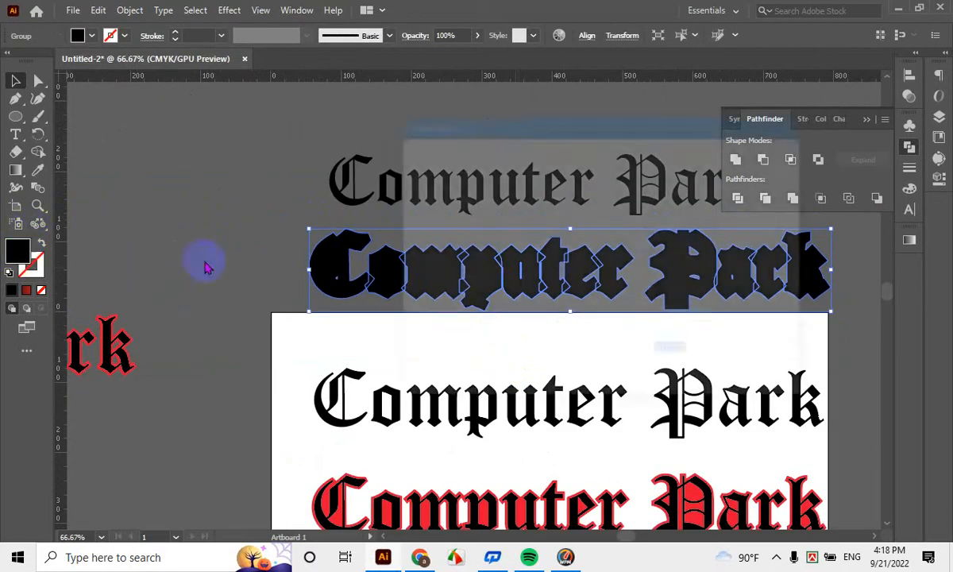
drag(619, 318, 635, 340)
click(588, 168)
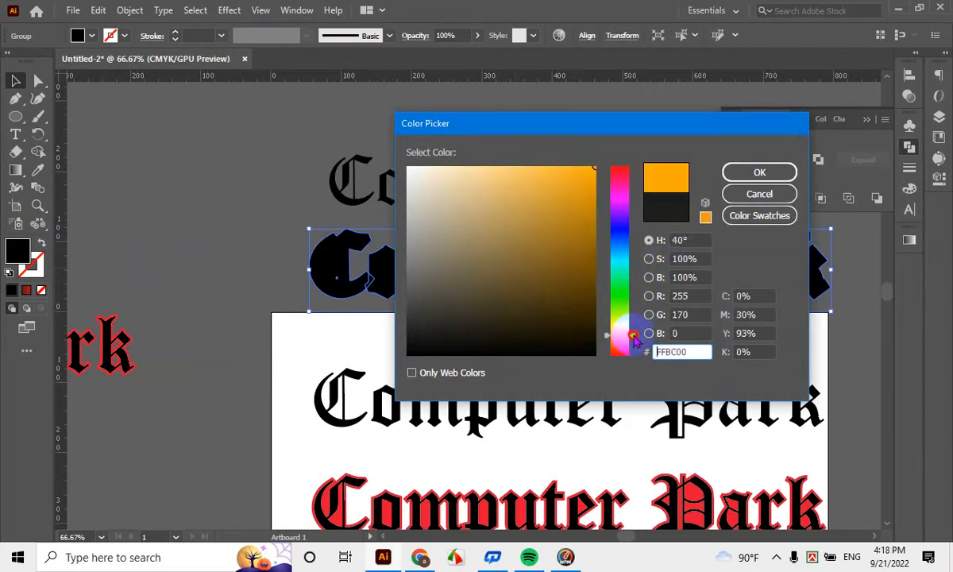
click(759, 172)
Align the orange offset group and the plain black lettering vertically by their centres, and deselect them
scroll(824, 323, up, 1)
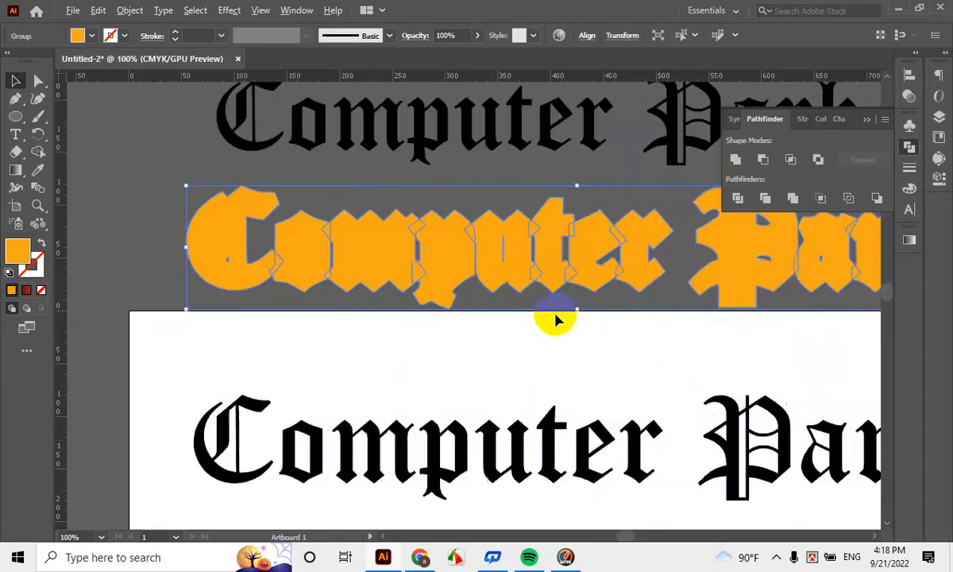
shift+click(489, 441)
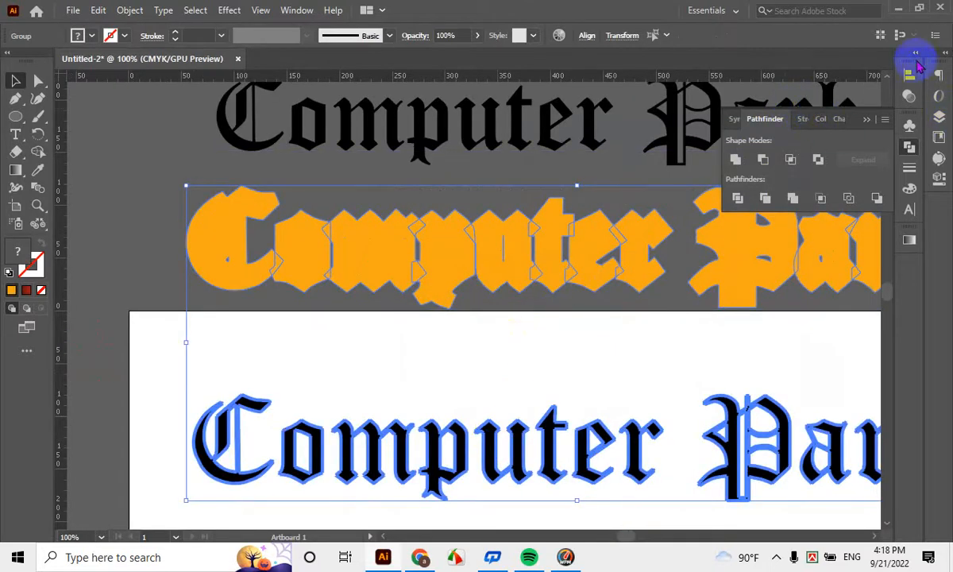
click(910, 74)
click(855, 109)
click(426, 262)
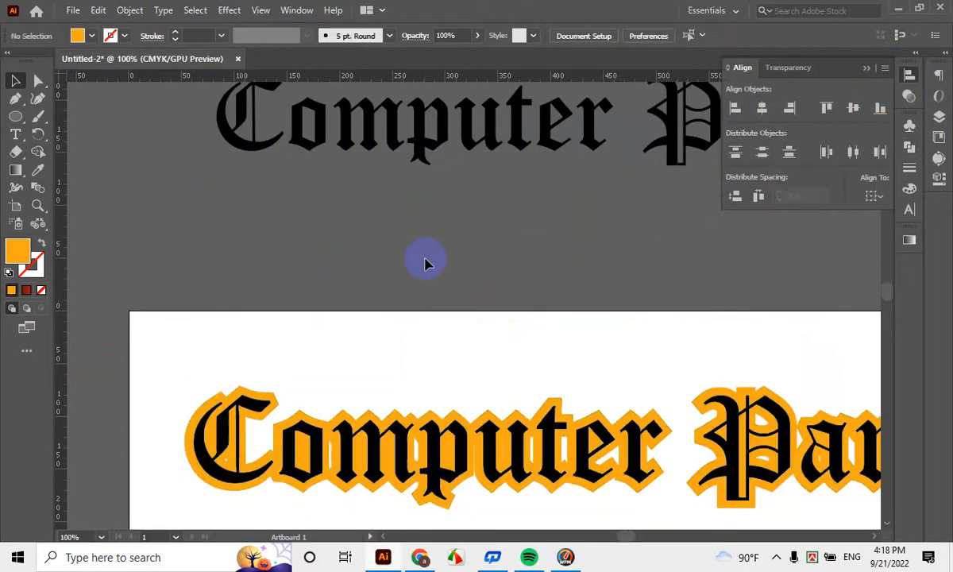
Examine how the orange offset shapes surround the black Computer Park lettering
scroll(432, 398, down, 3)
alt+scroll(431, 404, up, 2)
alt+scroll(431, 407, up, 1)
alt+scroll(427, 422, down, 3)
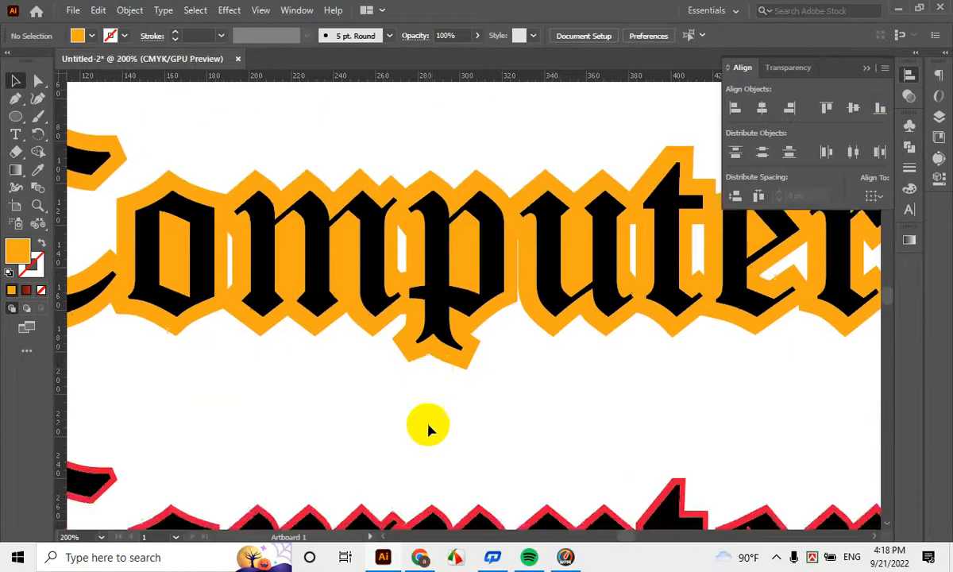
alt+scroll(572, 341, down, 1)
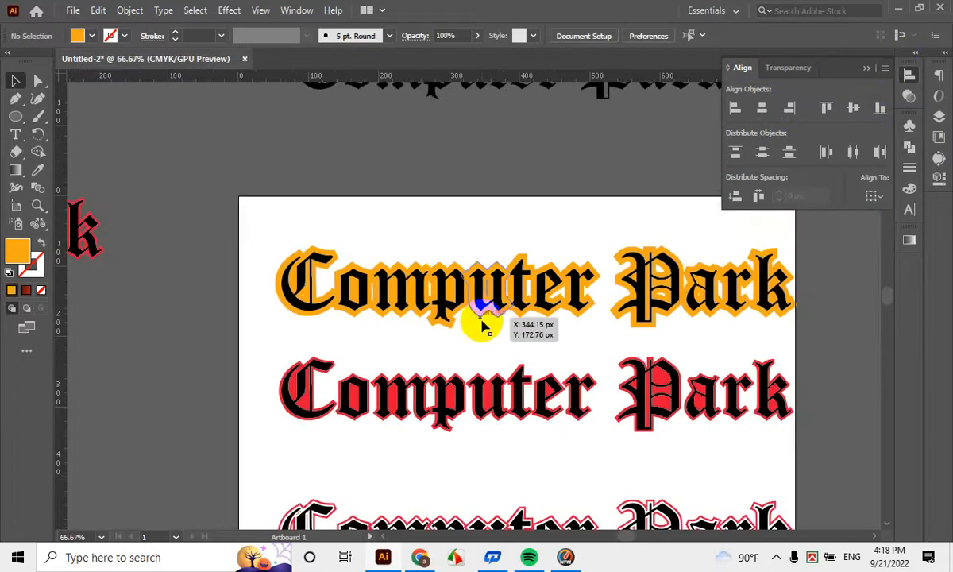
alt+scroll(409, 298, up, 2)
scroll(413, 318, up, 1)
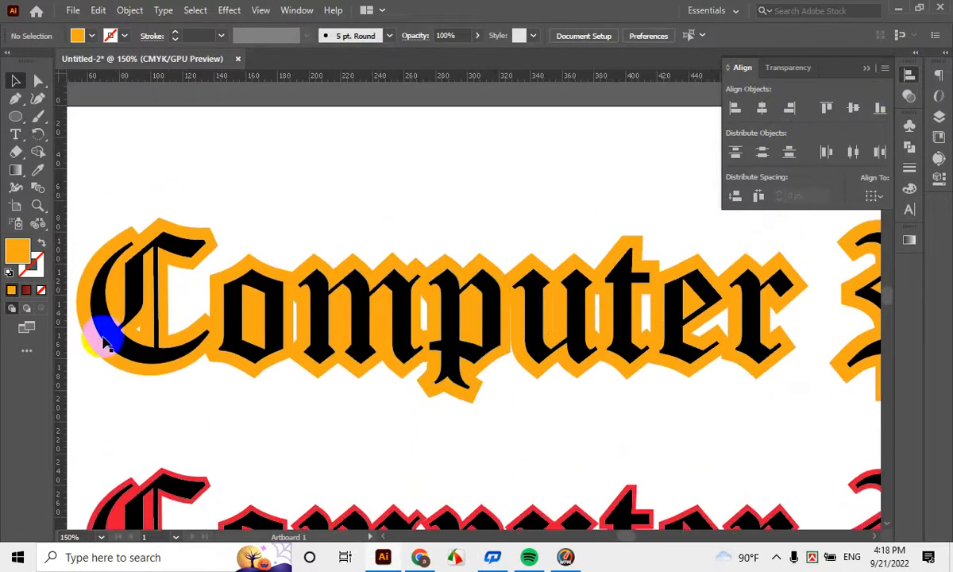
alt+scroll(249, 321, up, 1)
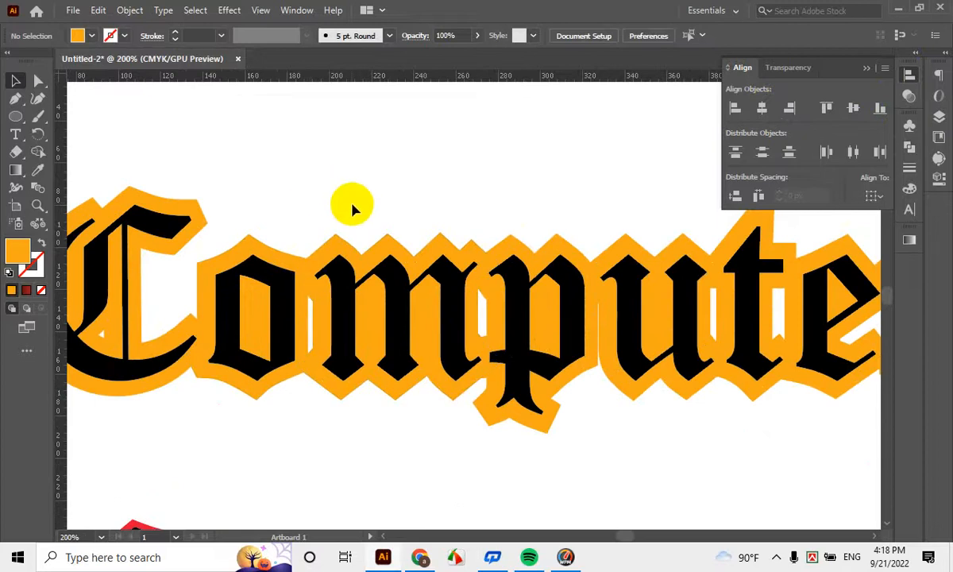
Select the orange offset group and inspect where the outlines of neighbouring letters overlap, especially between o, m and p
click(336, 249)
alt+scroll(266, 231, up, 3)
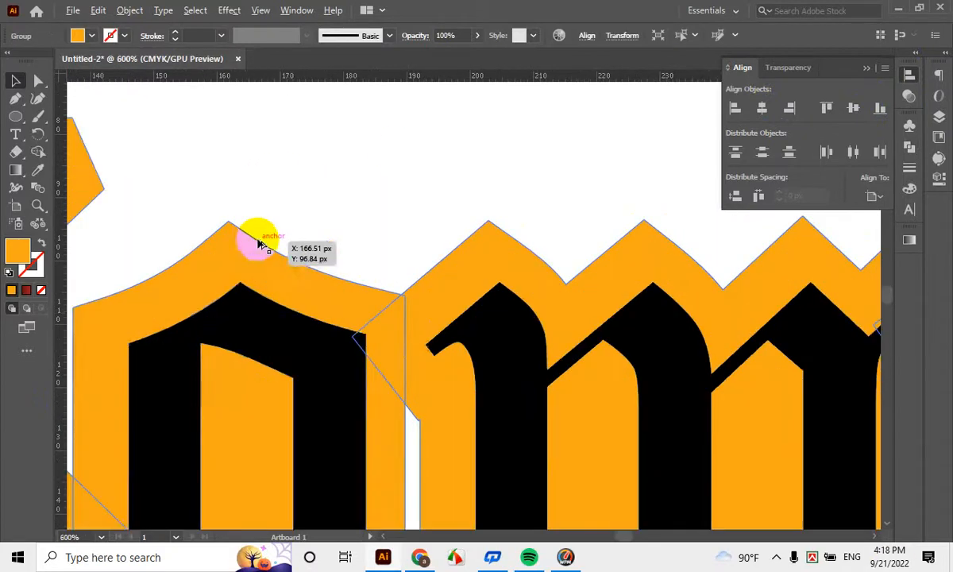
click(308, 183)
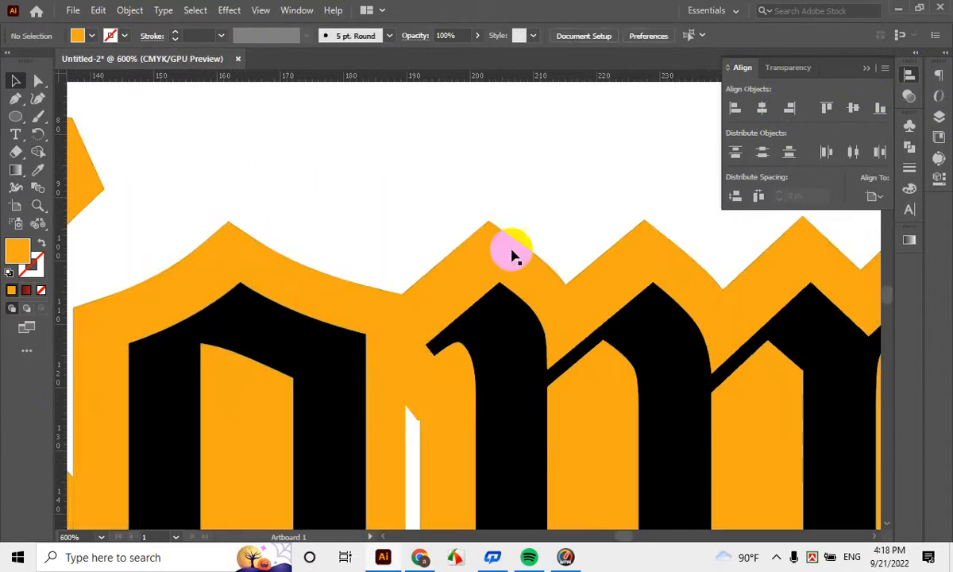
click(503, 253)
click(322, 155)
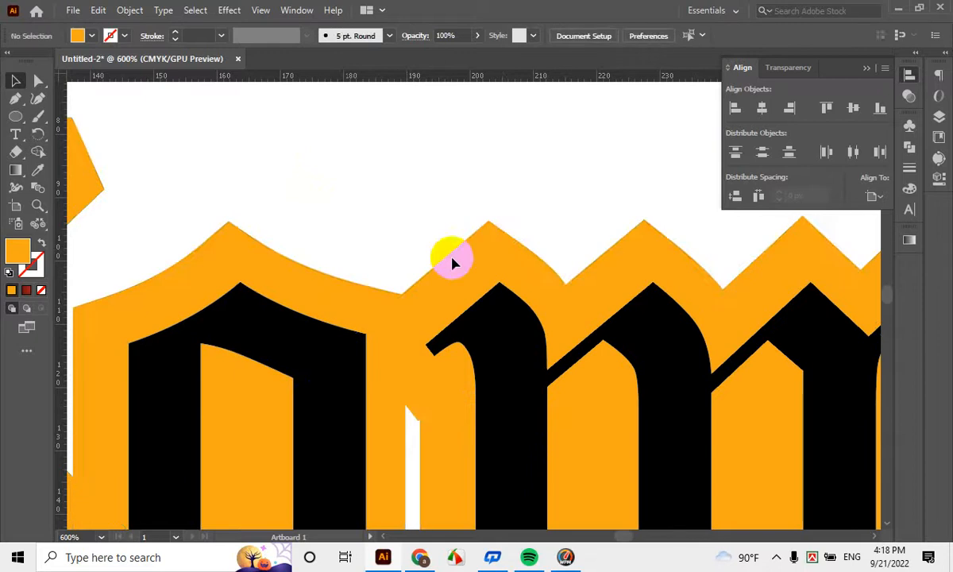
click(399, 306)
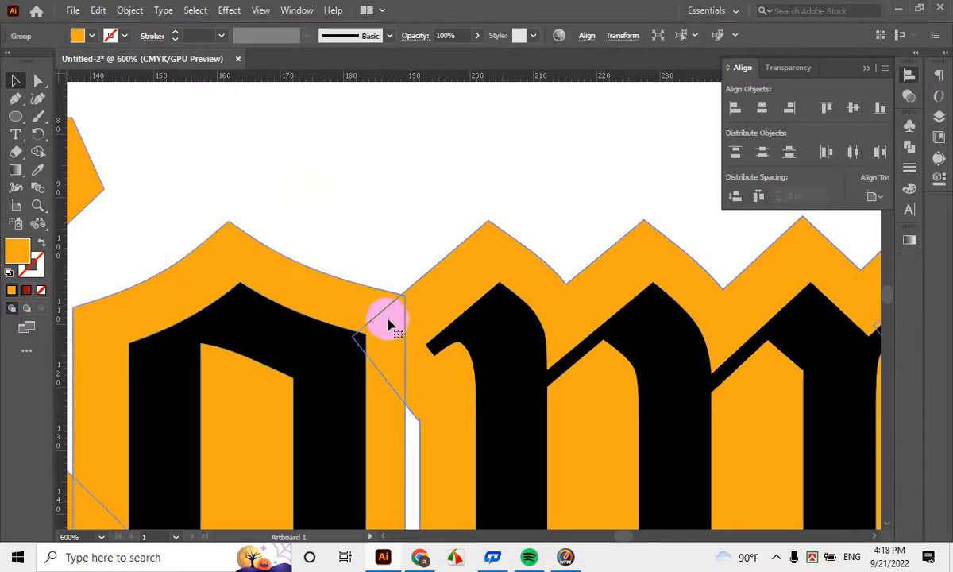
click(358, 156)
click(475, 247)
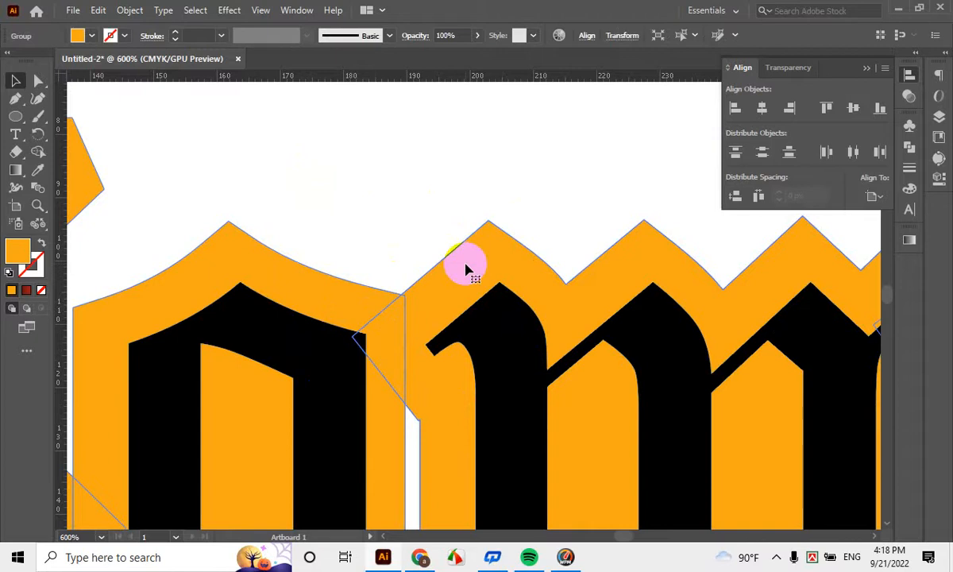
scroll(450, 237, down, 2)
scroll(366, 513, up, 1)
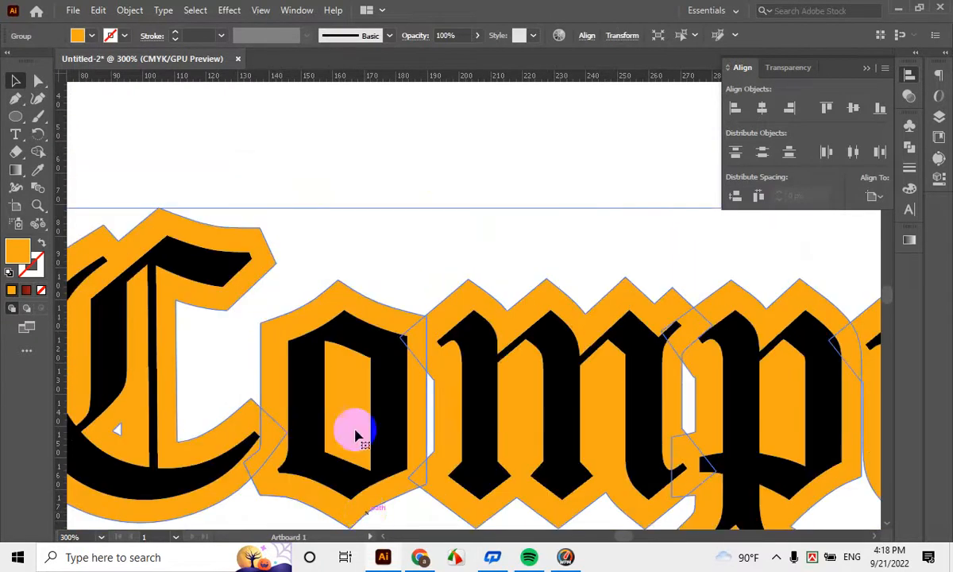
click(327, 152)
click(466, 292)
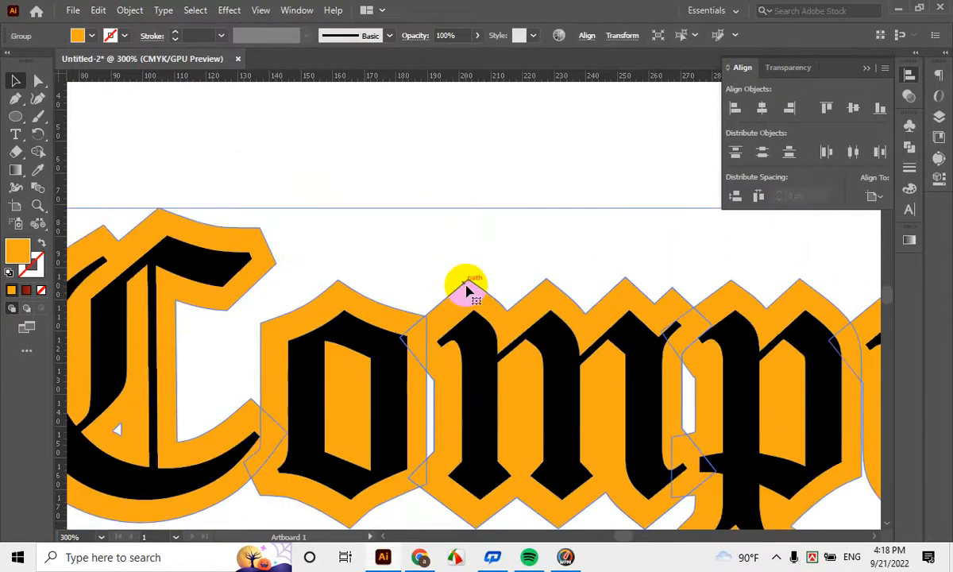
scroll(703, 336, down, 3)
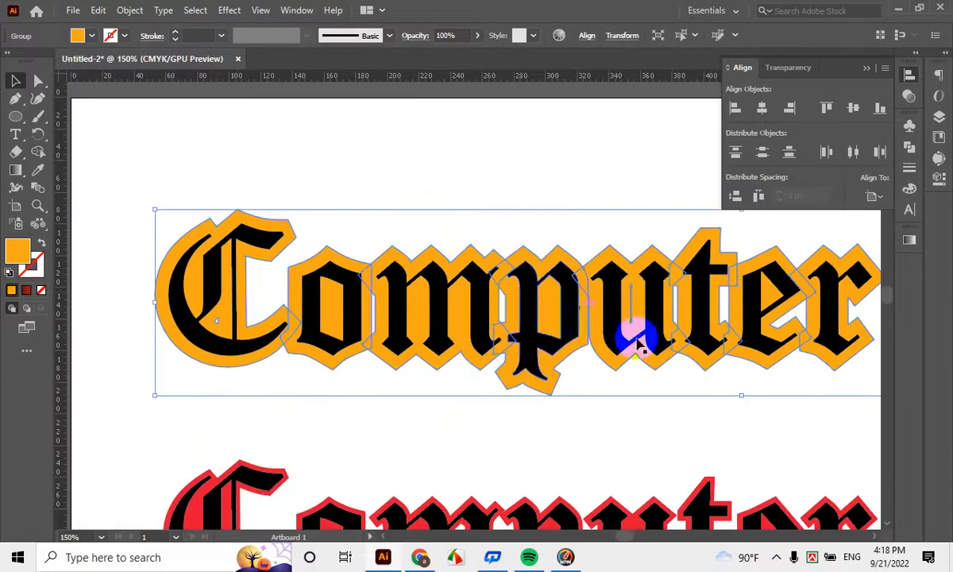
scroll(622, 375, down, 1)
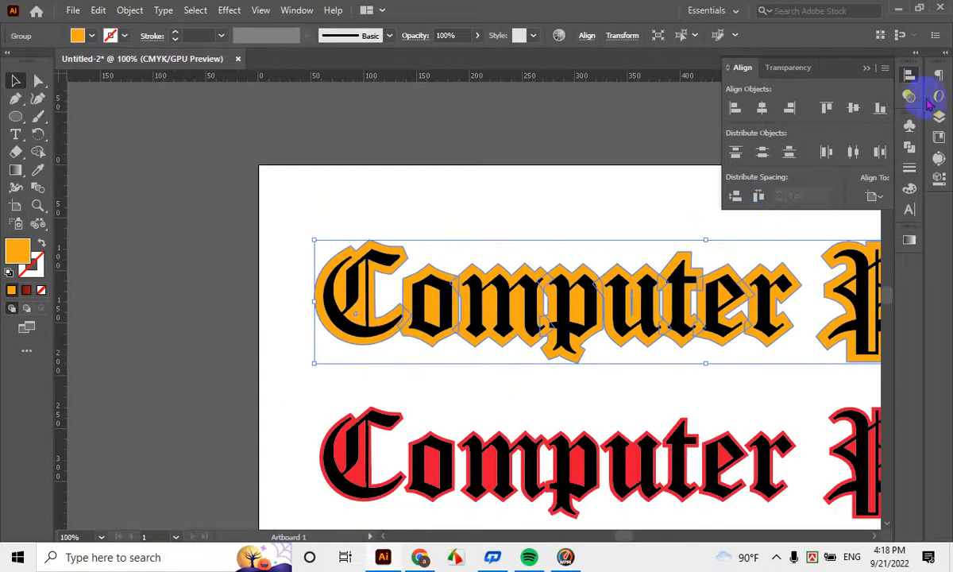
Unite the overlapping orange offset letters with Pathfinder
click(909, 150)
click(489, 197)
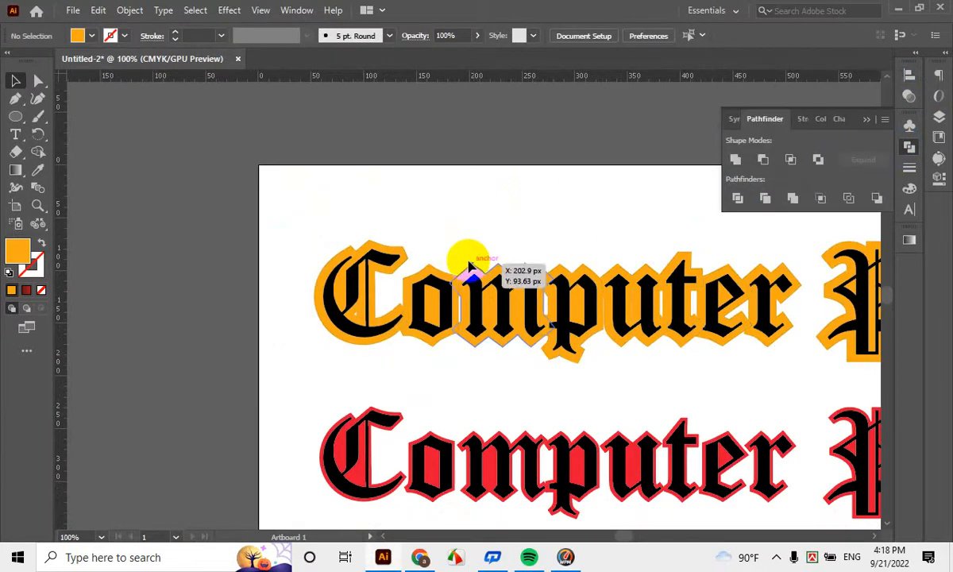
click(469, 269)
scroll(531, 236, up, 2)
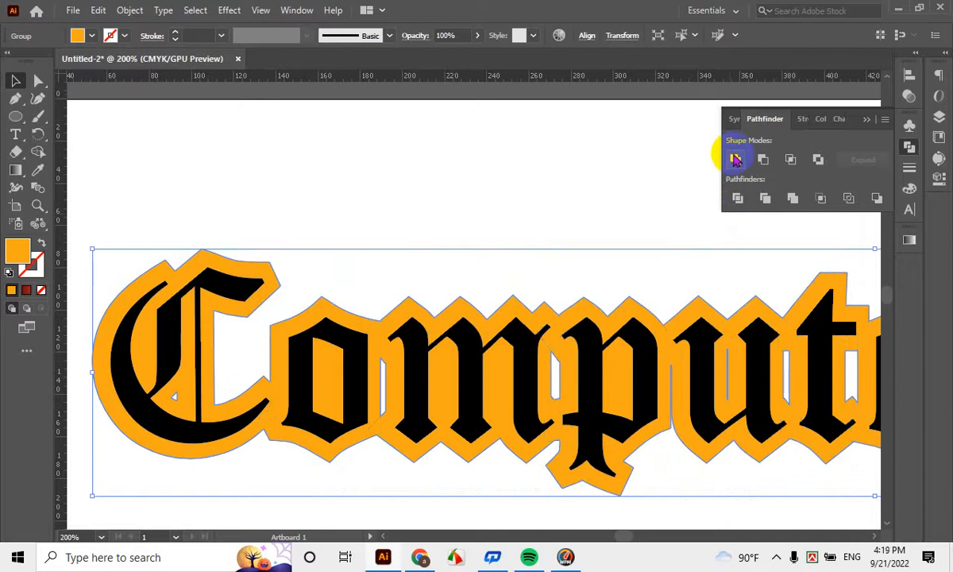
Inspect the united orange outline along the whole text for narrow gaps left between and inside the letters
scroll(246, 326, up, 2)
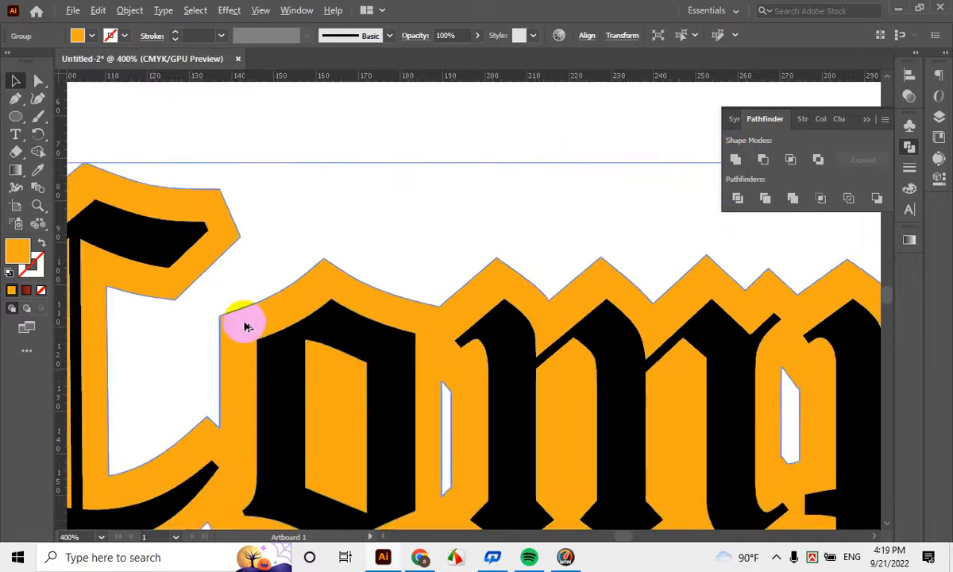
scroll(413, 357, down, 2)
scroll(556, 365, right, 4)
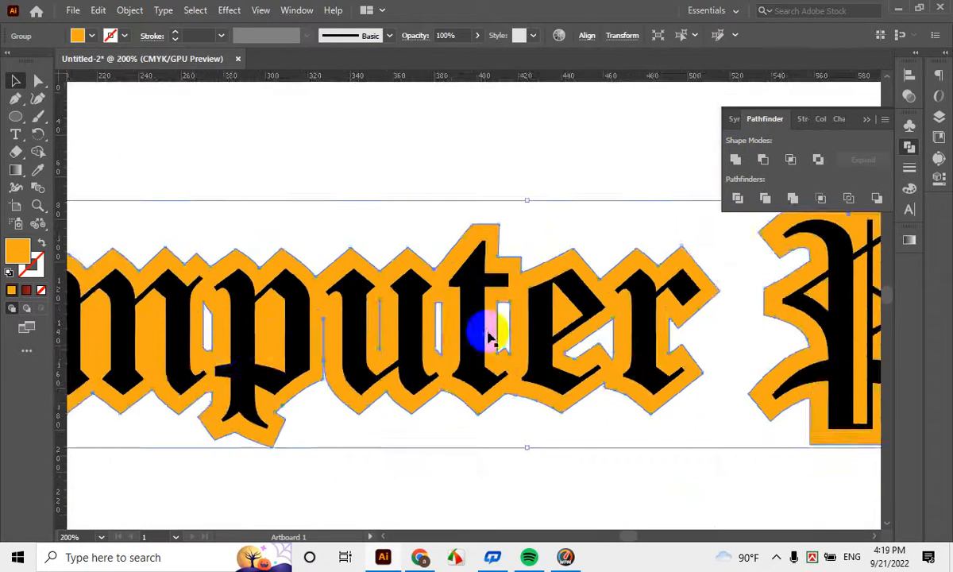
scroll(592, 318, down, 2)
scroll(743, 320, up, 2)
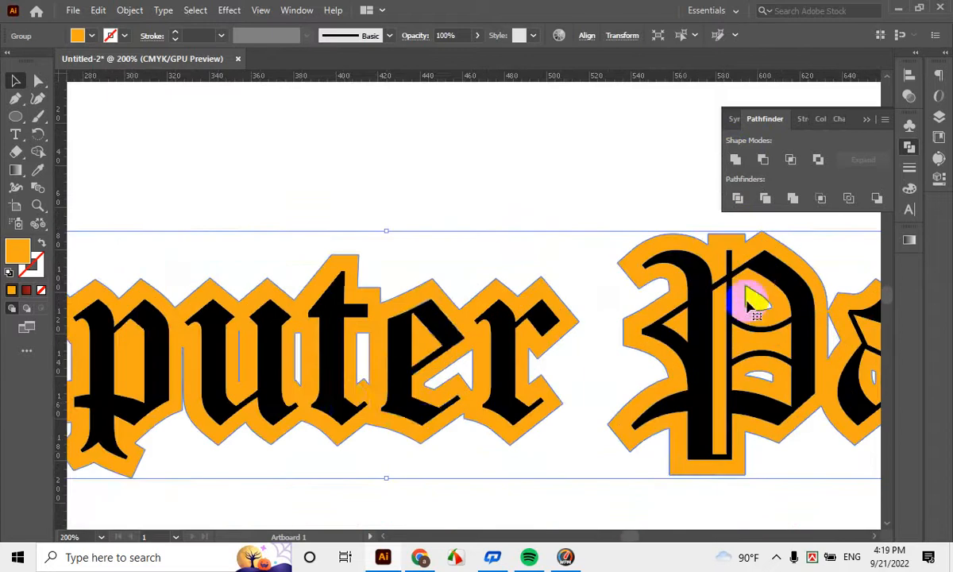
scroll(310, 310, down, 1)
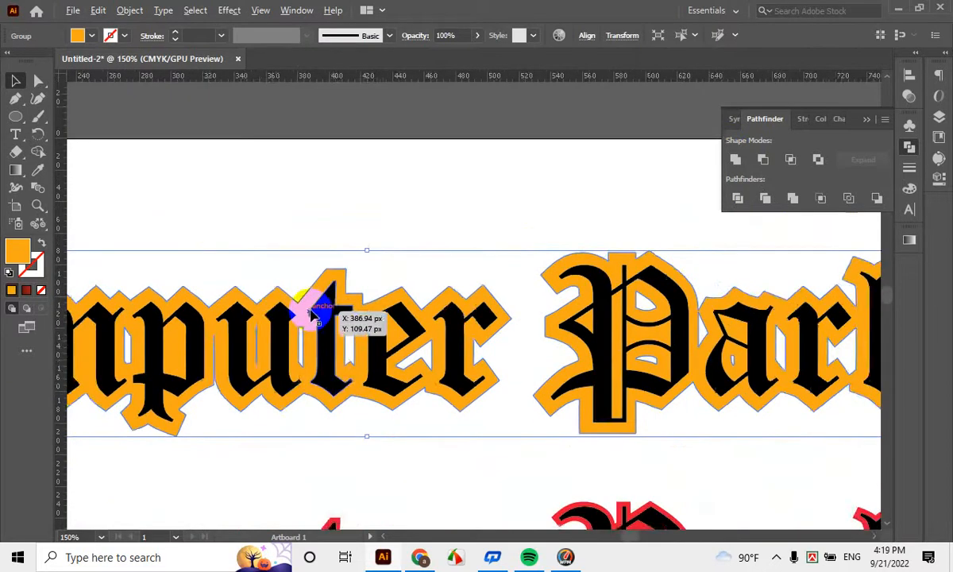
scroll(311, 314, up, 4)
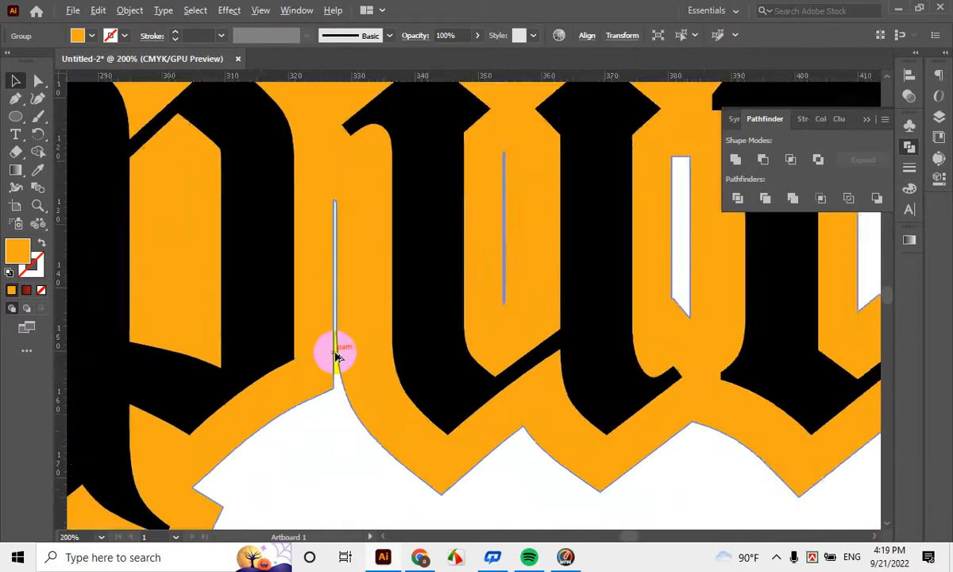
scroll(336, 355, down, 3)
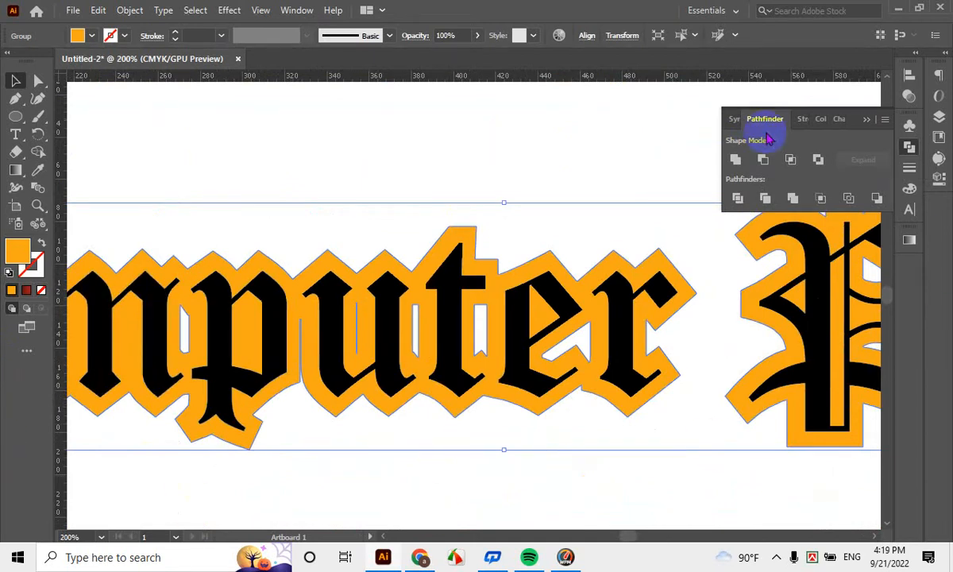
scroll(383, 266, down, 1)
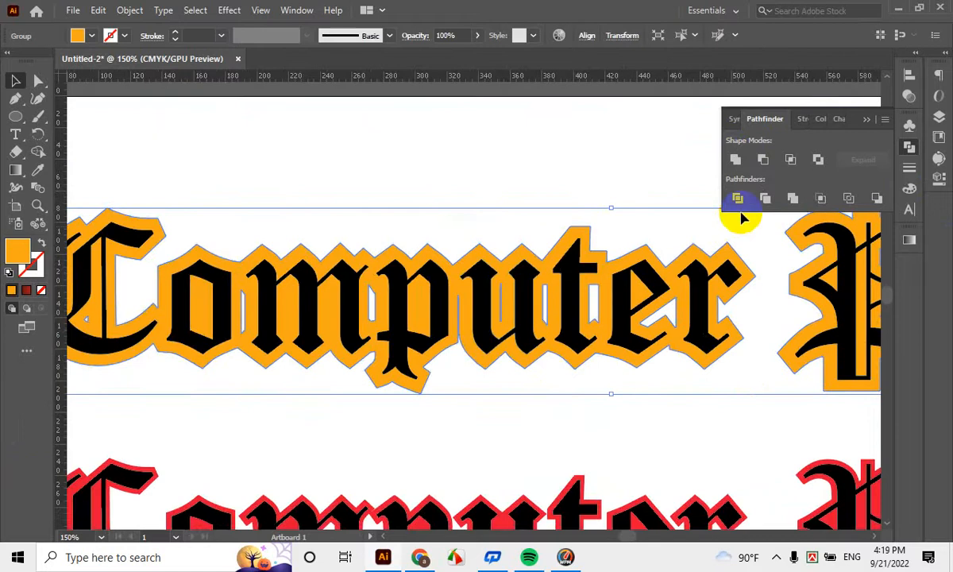
Divide the united orange offset shape with Pathfinder and unite it again to fill its enclosed gaps
click(540, 151)
click(583, 231)
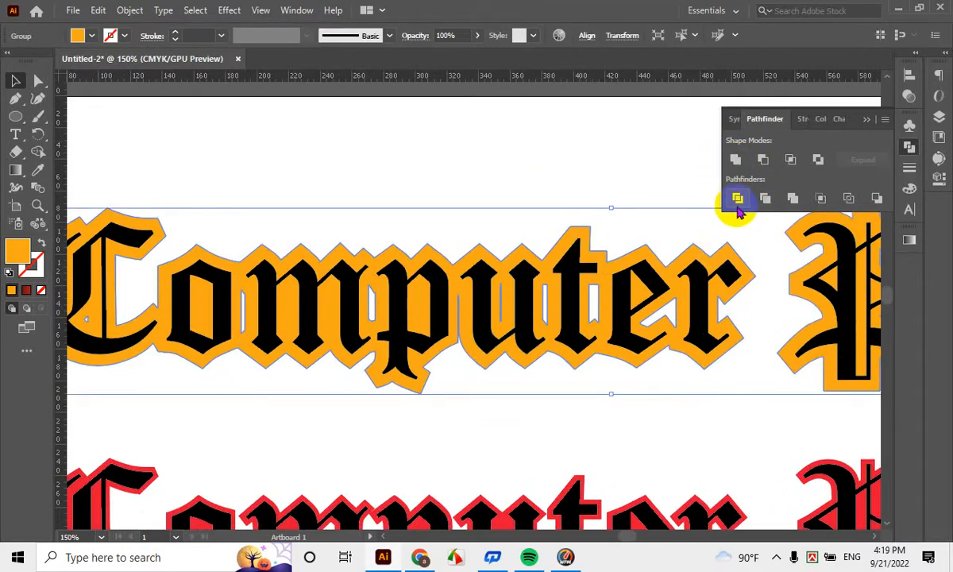
click(735, 160)
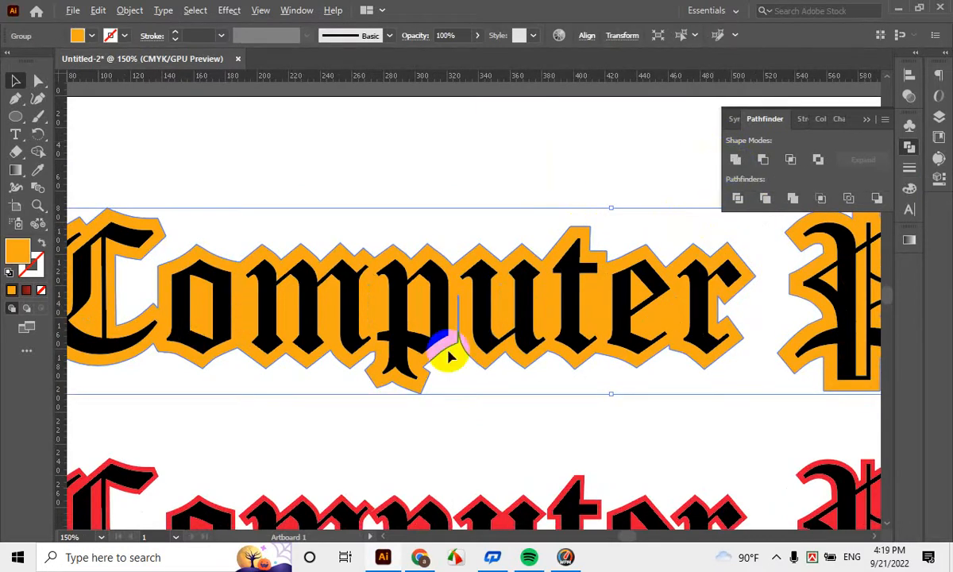
Swap the fill and stroke of the orange offset shape to make it an unfilled 1 pt orange outline, and deselect it
key(ctrl+minus)
key(ctrl+minus)
drag(670, 318, 479, 288)
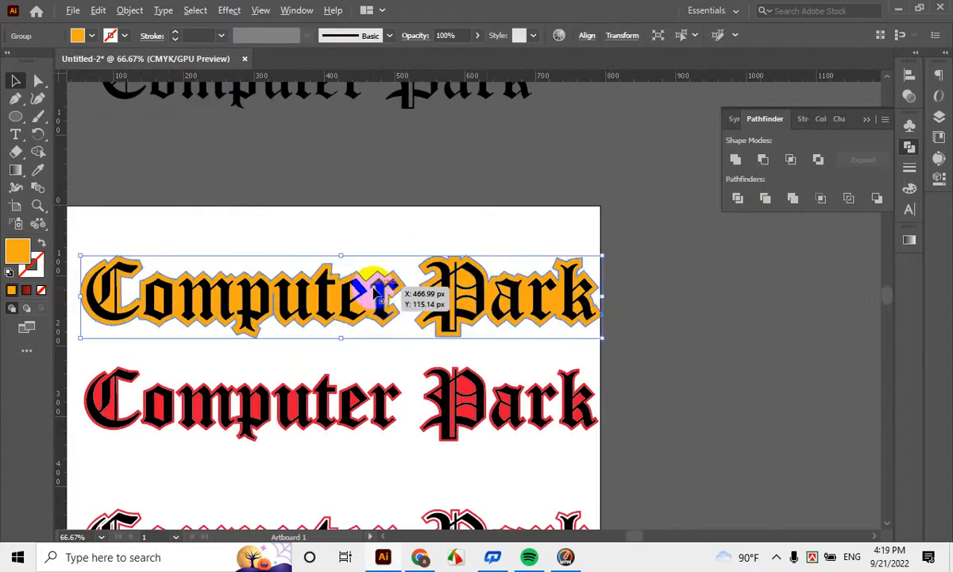
scroll(373, 284, up, 1)
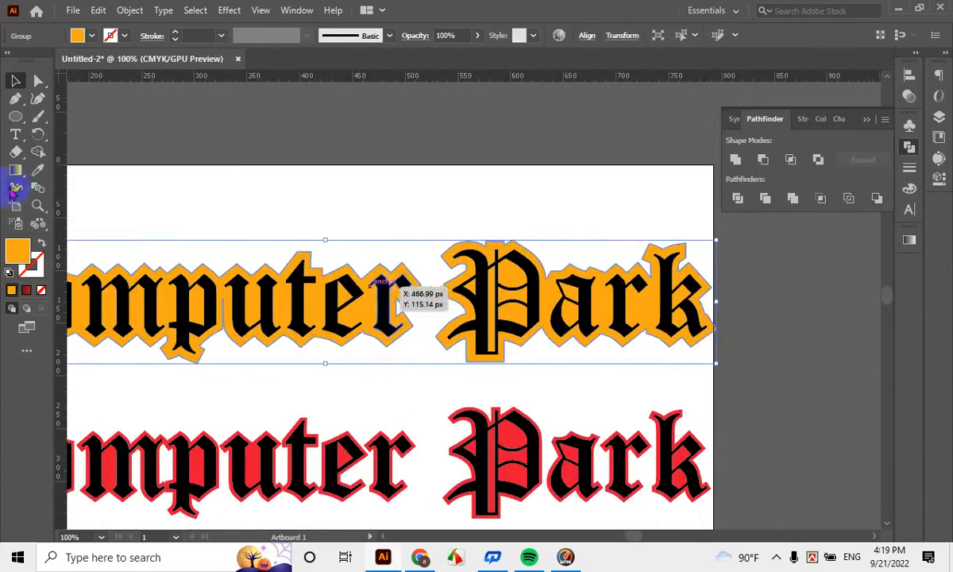
click(38, 242)
click(312, 146)
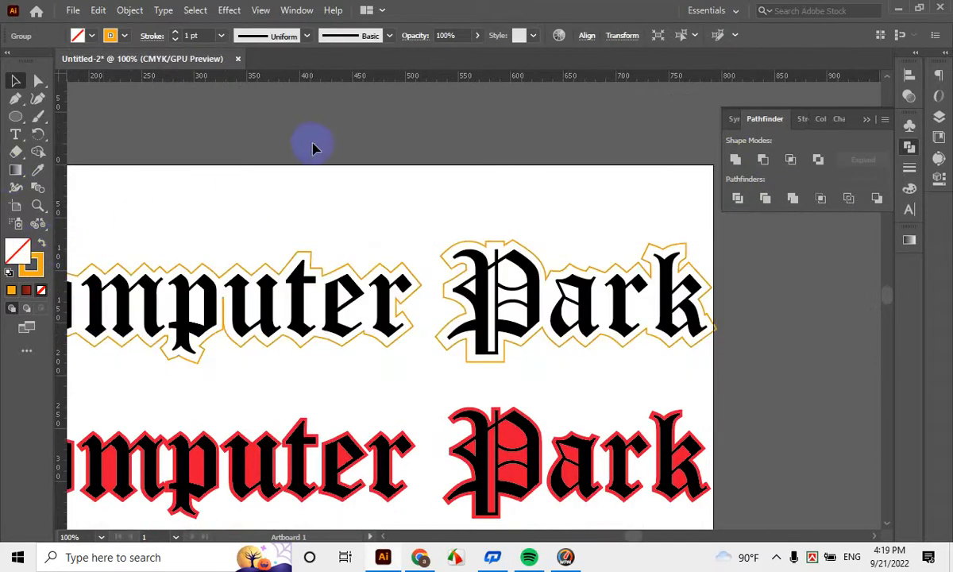
Check the orange contour line around both words of the black lettering
scroll(245, 325, down, 1)
scroll(138, 320, up, 1)
scroll(383, 298, up, 1)
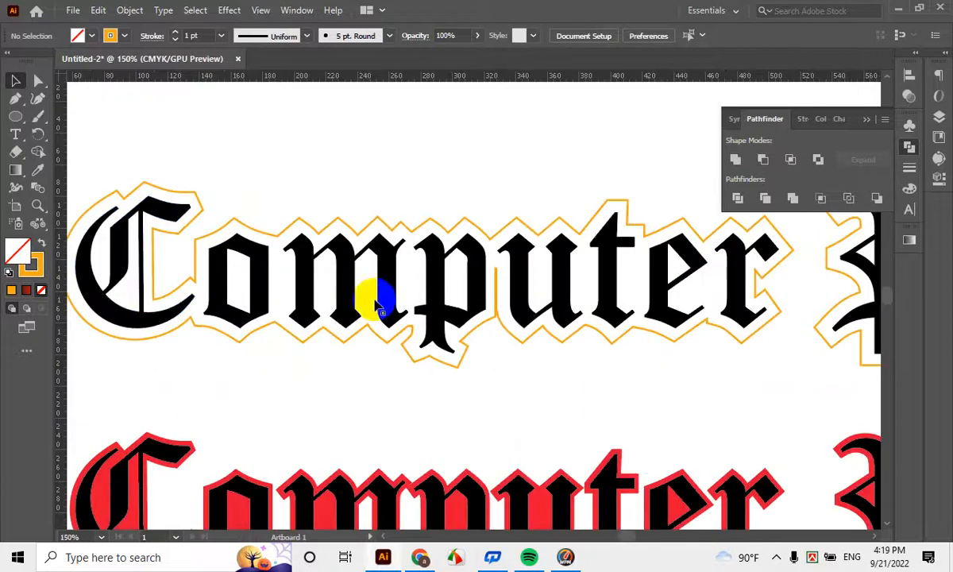
scroll(544, 391, up, 1)
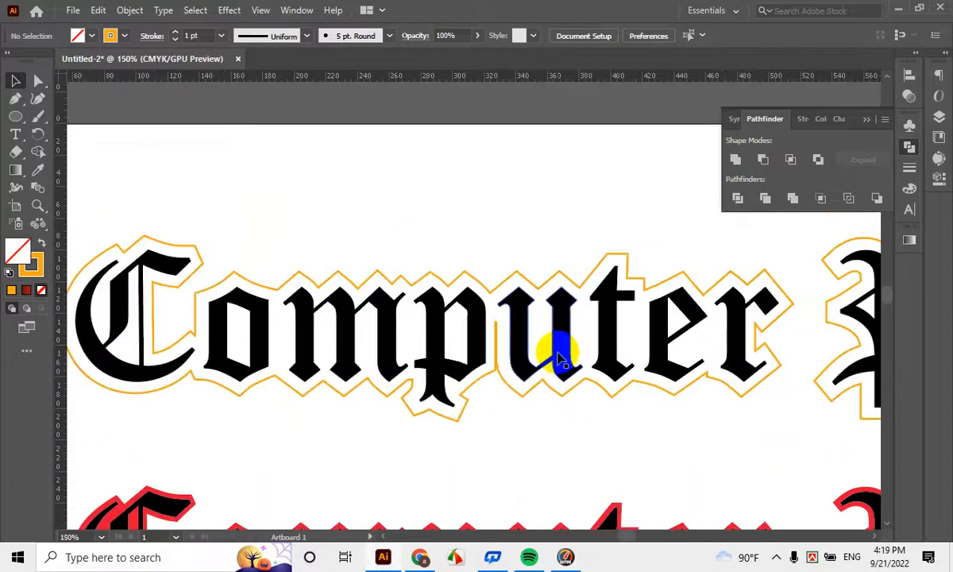
scroll(558, 354, down, 2)
scroll(652, 356, up, 1)
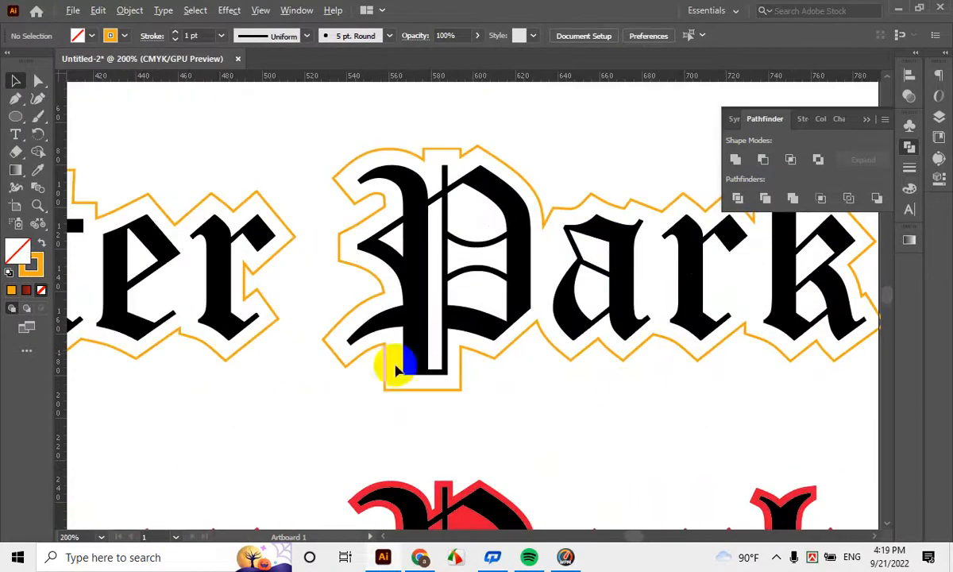
Set the stroke weight of the orange offset outline to 5 pt
scroll(400, 369, down, 2)
scroll(211, 288, up, 2)
click(244, 259)
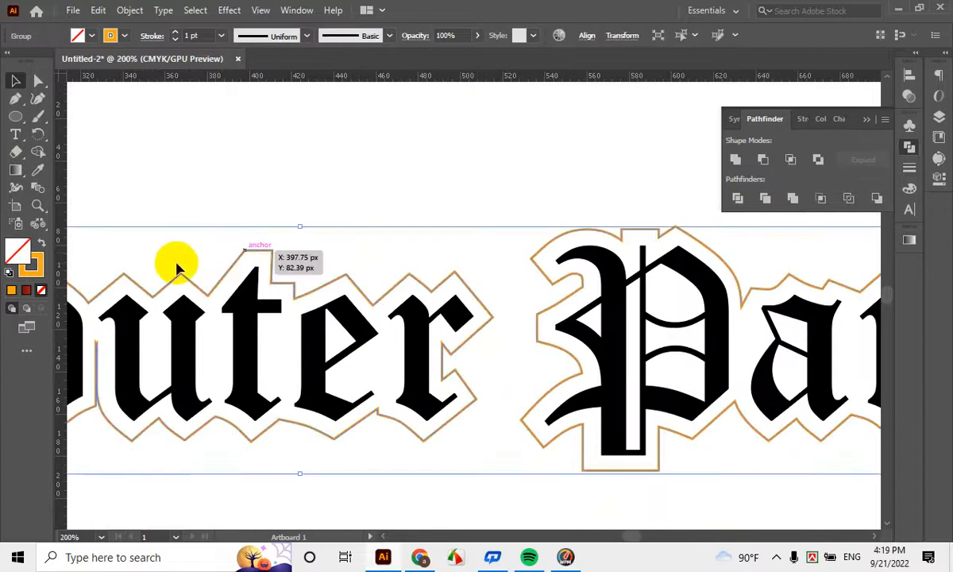
click(176, 35)
click(175, 36)
click(175, 35)
click(175, 36)
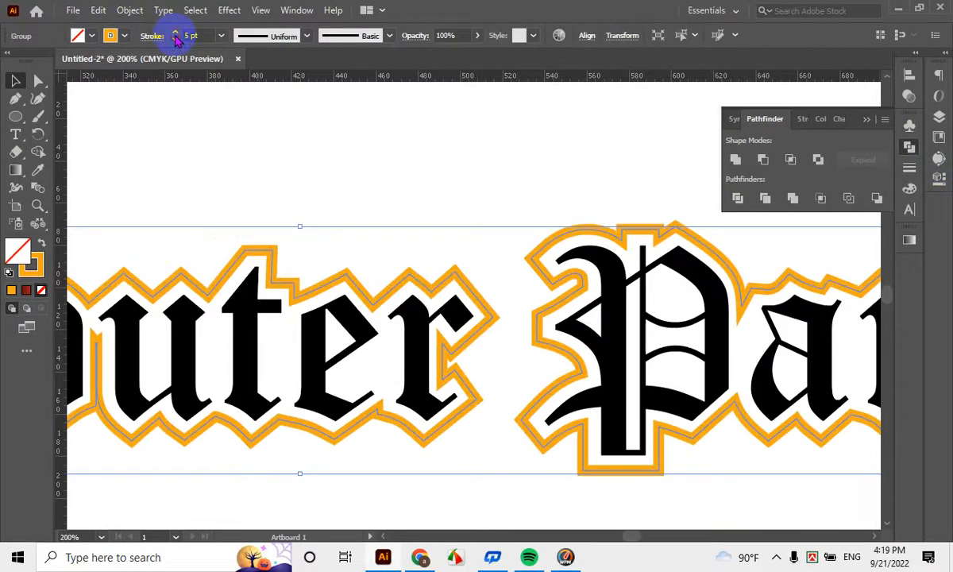
Align the orange outline's stroke to the outside of its path, and deselect it
click(256, 159)
click(328, 293)
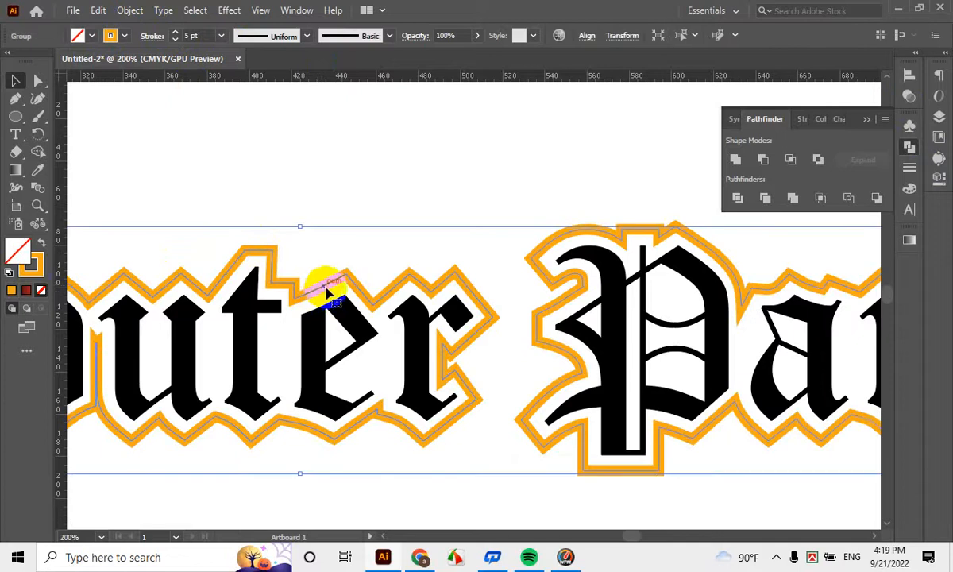
click(153, 36)
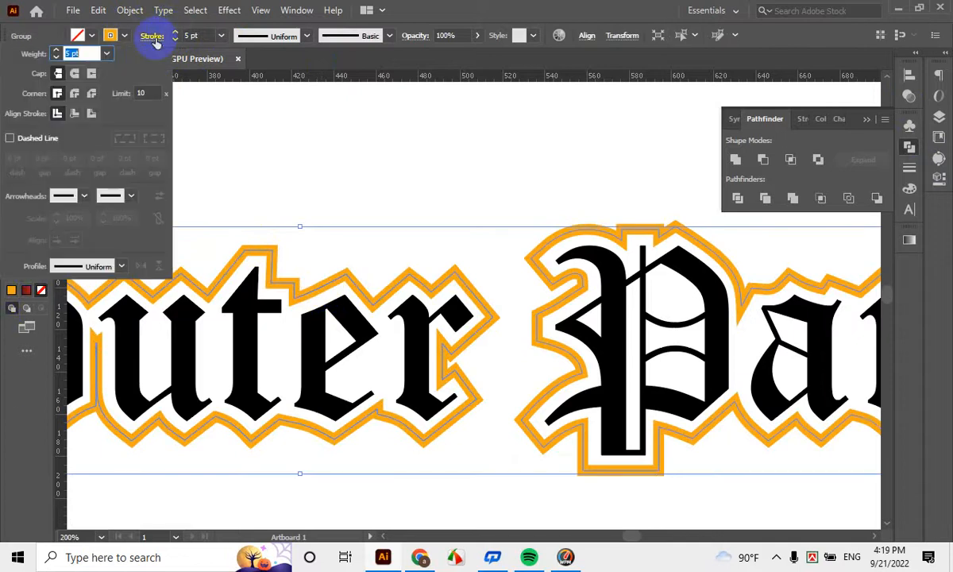
click(91, 113)
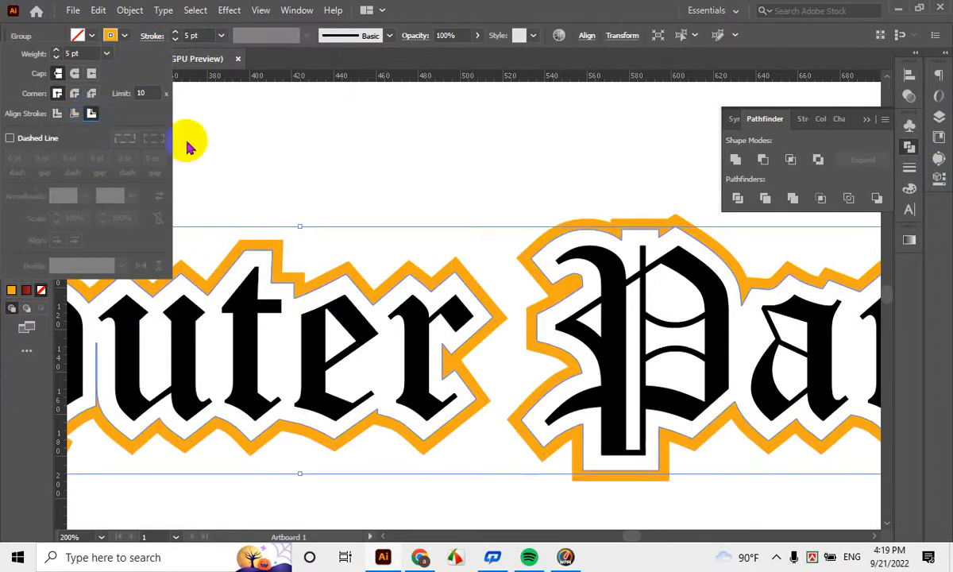
click(342, 183)
scroll(463, 317, down, 3)
click(736, 426)
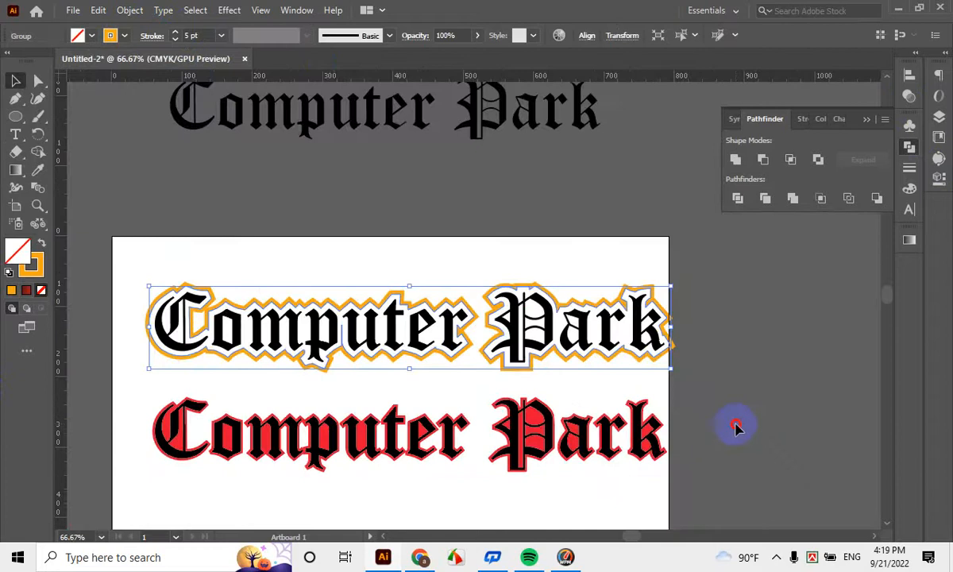
Check the orange stroke around the letters C and o, and swap the shape's stroke to a solid fill
scroll(262, 341, up, 8)
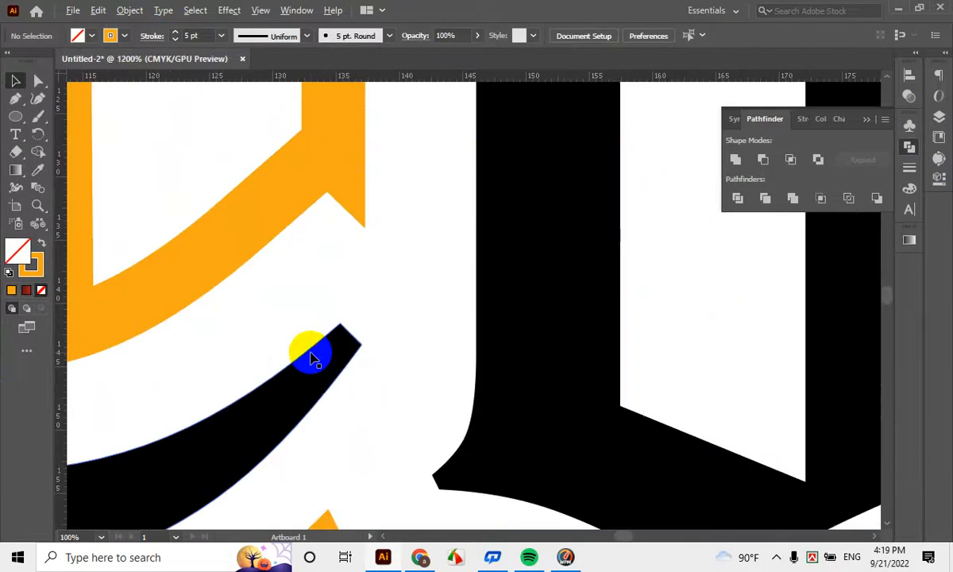
scroll(313, 358, down, 5)
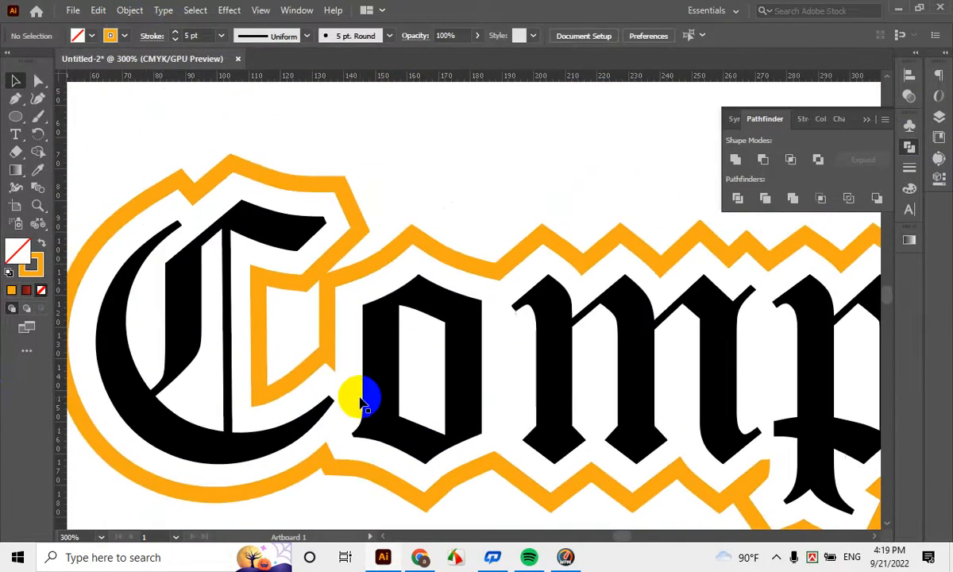
scroll(223, 213, up, 2)
click(227, 216)
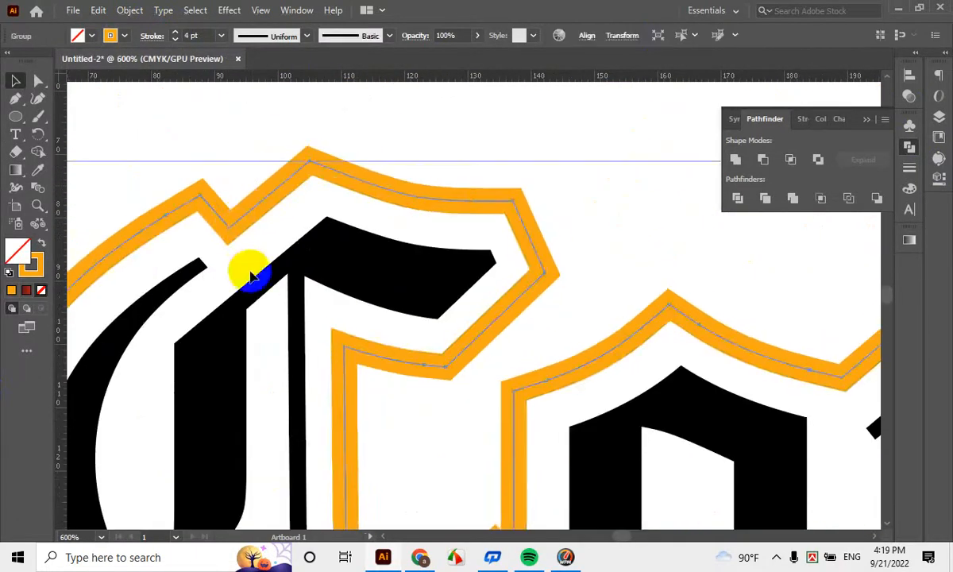
key(shift+x)
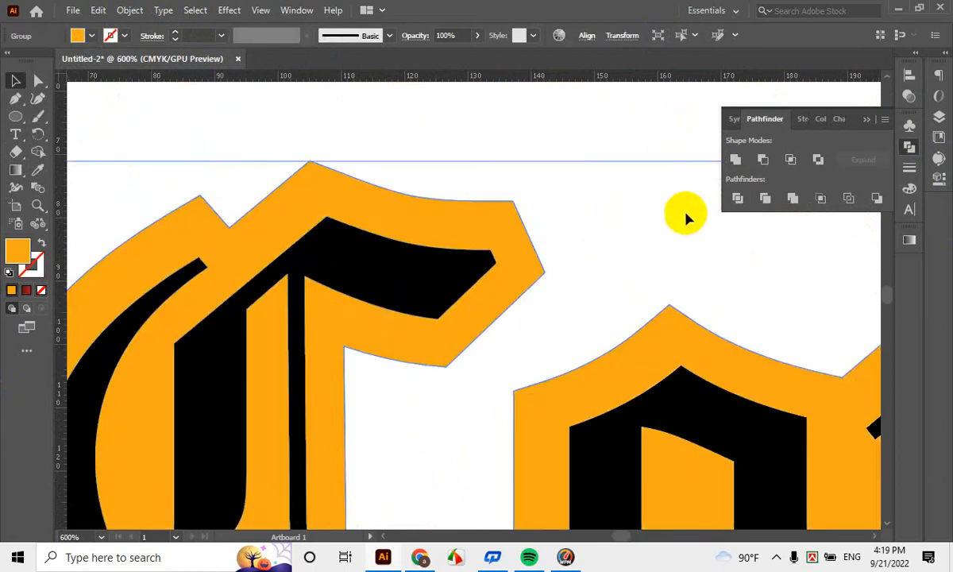
Swap the orange fill back to a stroke, set its weight to 6 pt, and deselect the outline
scroll(499, 256, down, 2)
drag(622, 325, 349, 297)
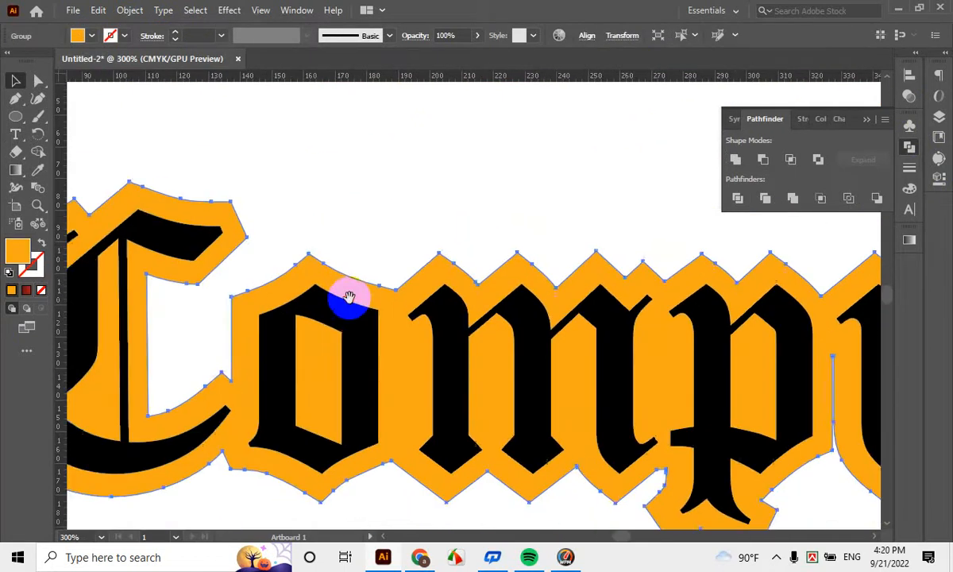
click(23, 247)
click(42, 245)
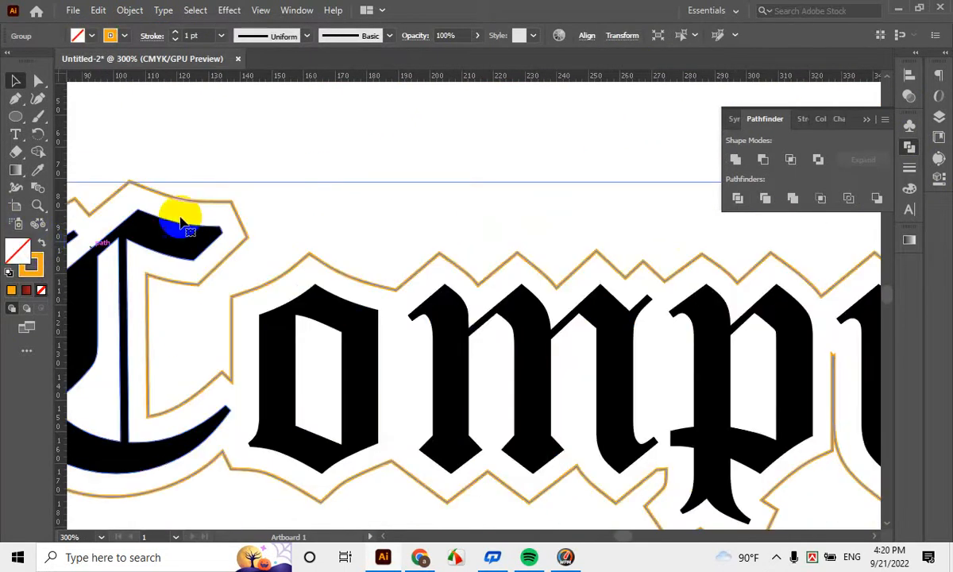
click(176, 32)
click(176, 32)
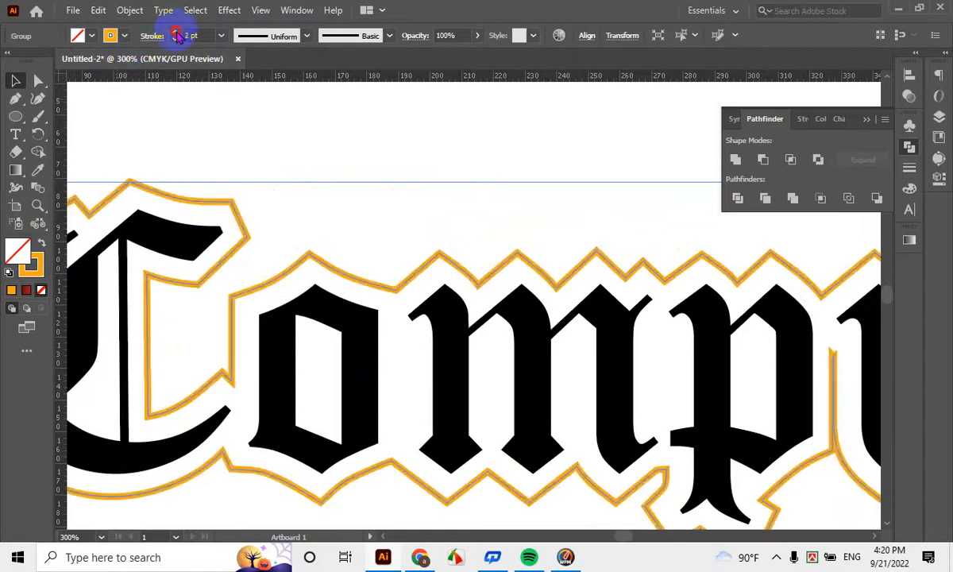
click(176, 32)
click(175, 33)
click(175, 32)
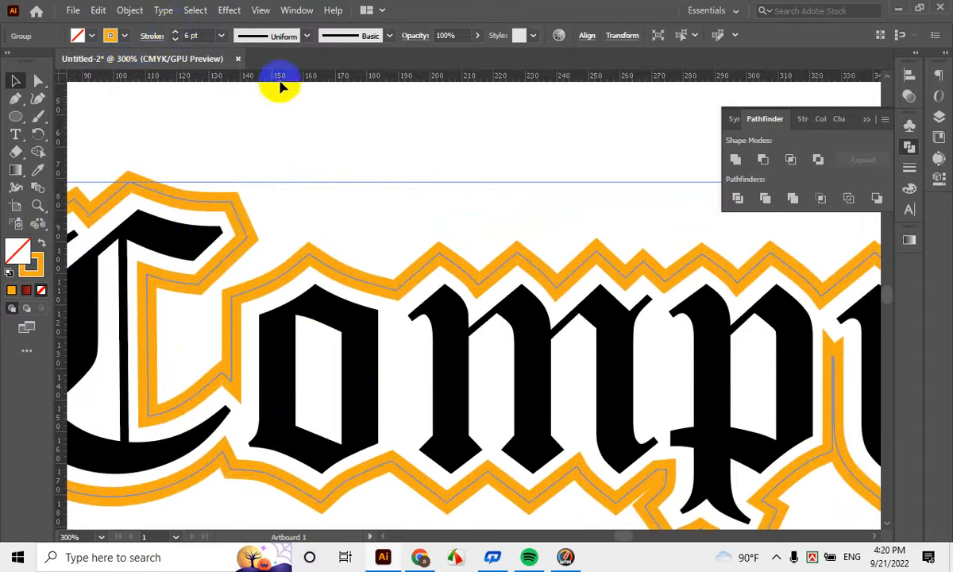
click(448, 187)
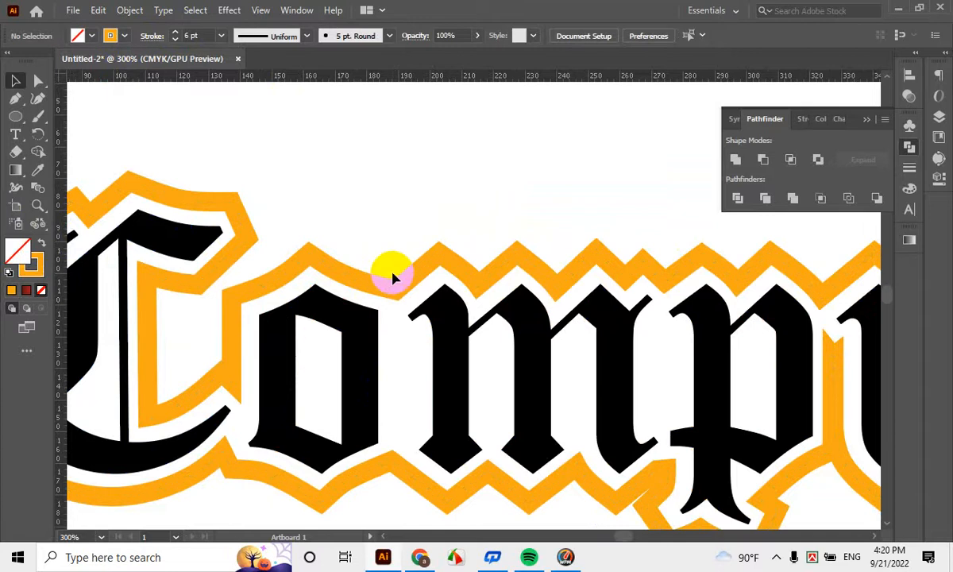
Undo the recent stroke changes back to the version of the offset shape with a solid orange fill
click(393, 346)
key(ctrl+z)
key(ctrl+z)
key(ctrl+z)
key(ctrl+z)
key(ctrl+z)
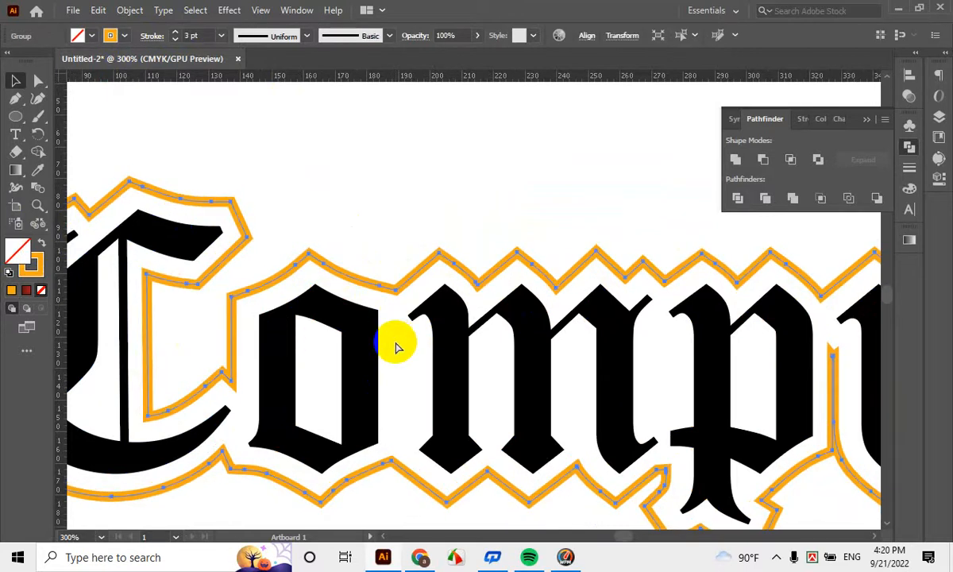
key(ctrl+shift+z)
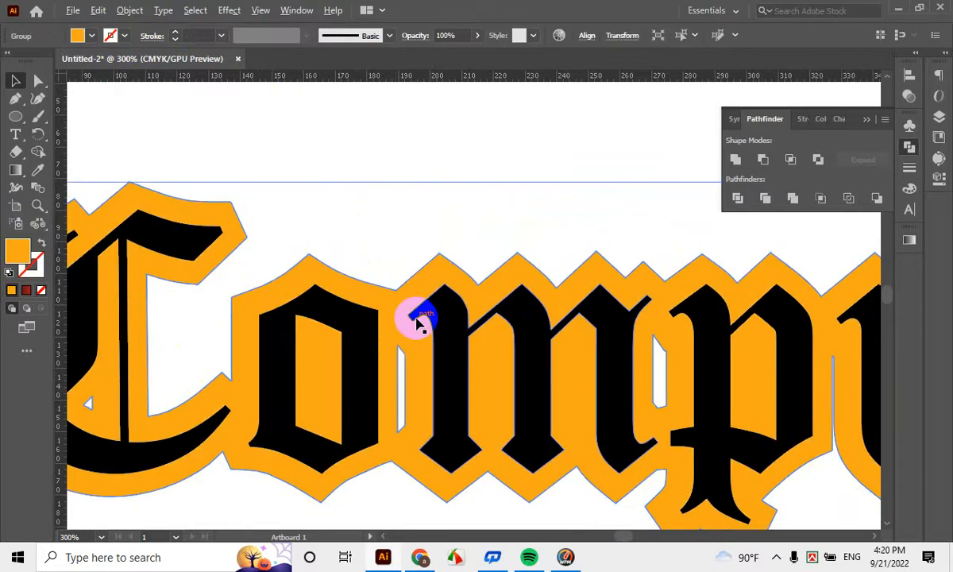
Move the orange filled offset shape off the black lettering to the space just above the artboard
scroll(421, 324, down, 3)
click(623, 211)
click(560, 310)
drag(561, 310, 558, 186)
scroll(588, 209, down, 1)
scroll(596, 214, up, 2)
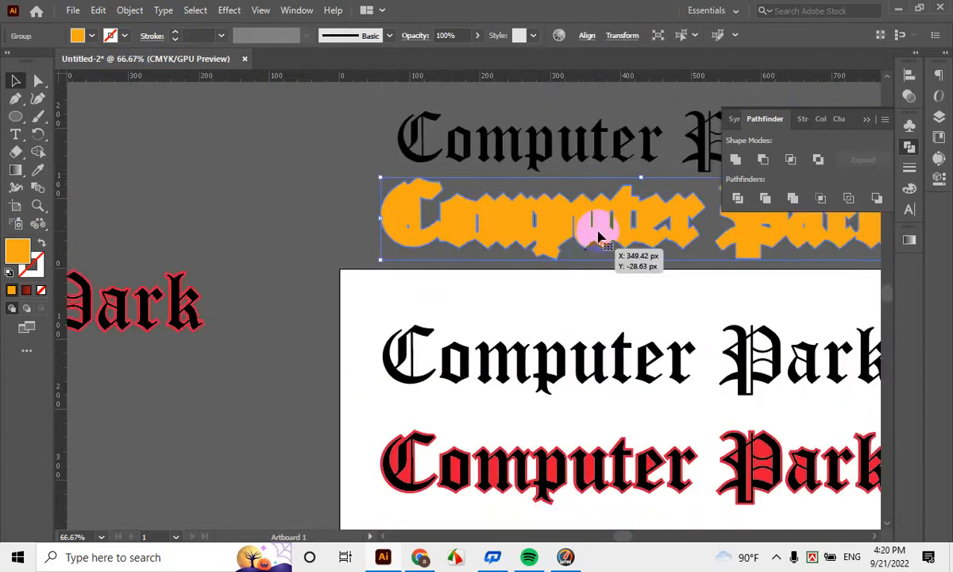
Move the live text and the orange offset shape together farther above the artboard, and deselect them
click(541, 139)
scroll(647, 297, down, 3)
scroll(632, 262, up, 1)
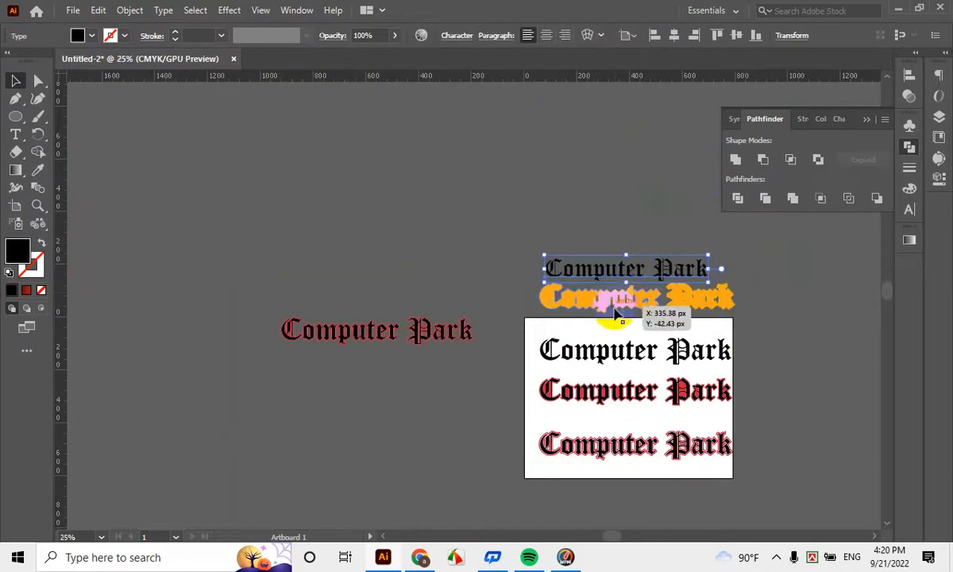
drag(719, 320, 613, 219)
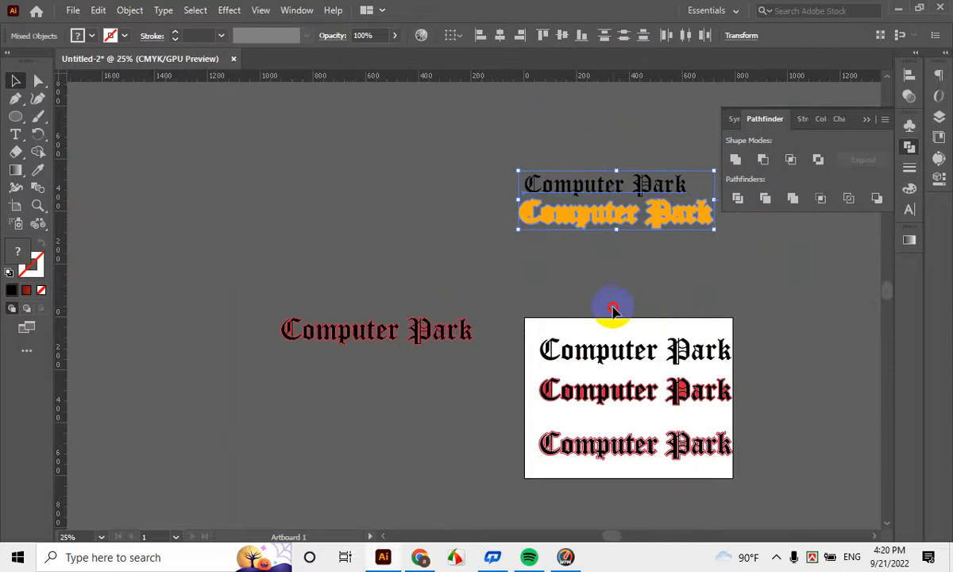
click(613, 311)
Apply Offset Path to the upper black lettering on the artboard with an 8 px offset and Miter joins
scroll(613, 345, up, 4)
drag(666, 392, 496, 281)
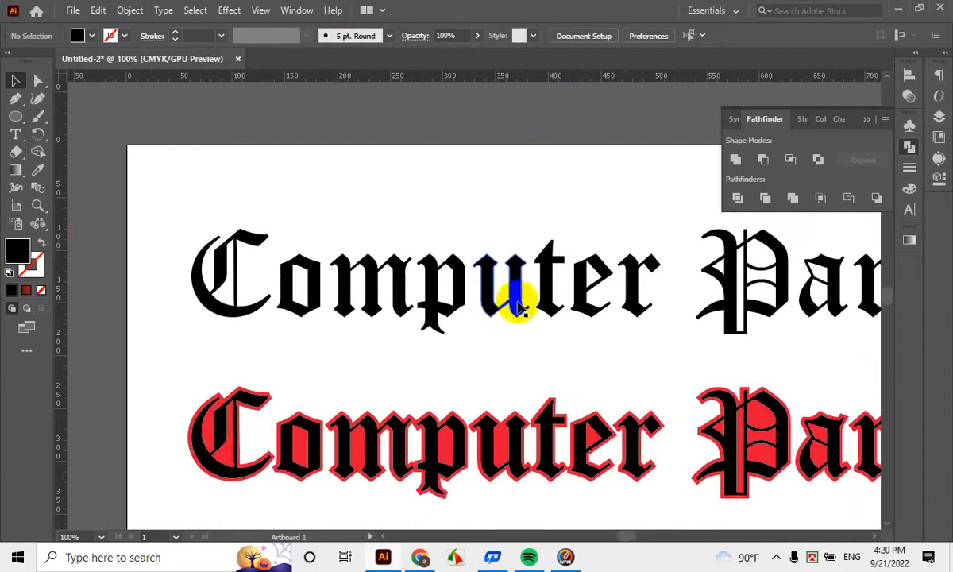
click(511, 298)
click(131, 11)
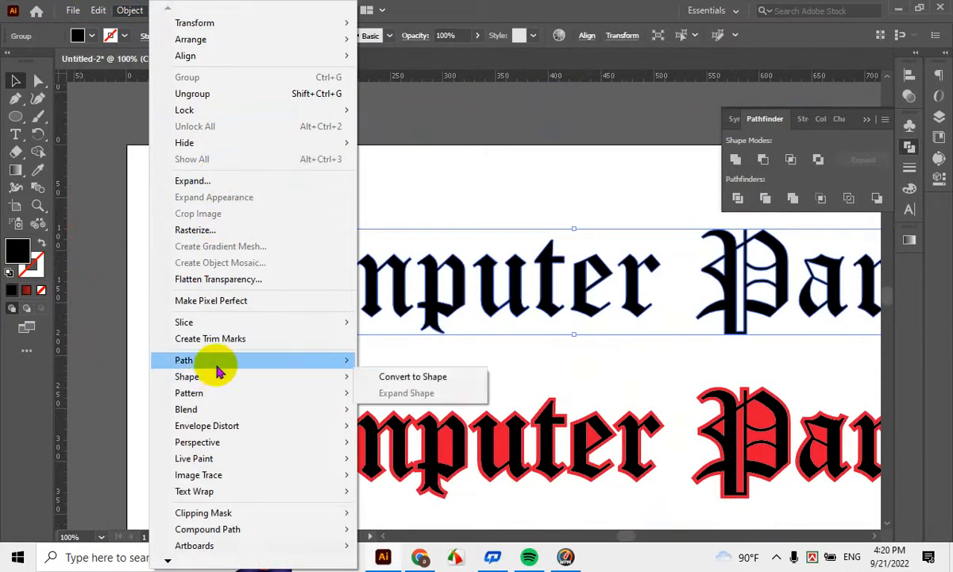
mouse_move(223, 361)
click(472, 415)
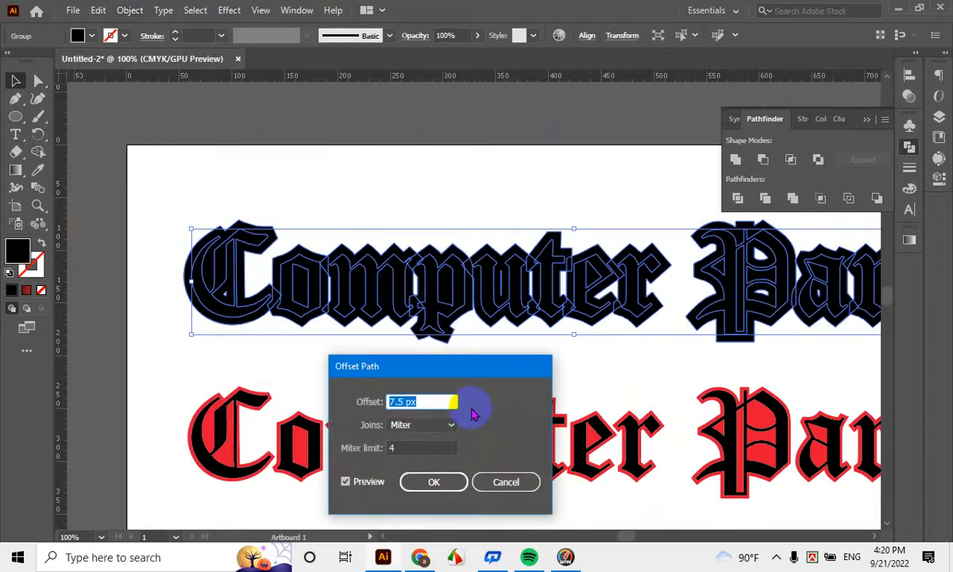
key(Up)
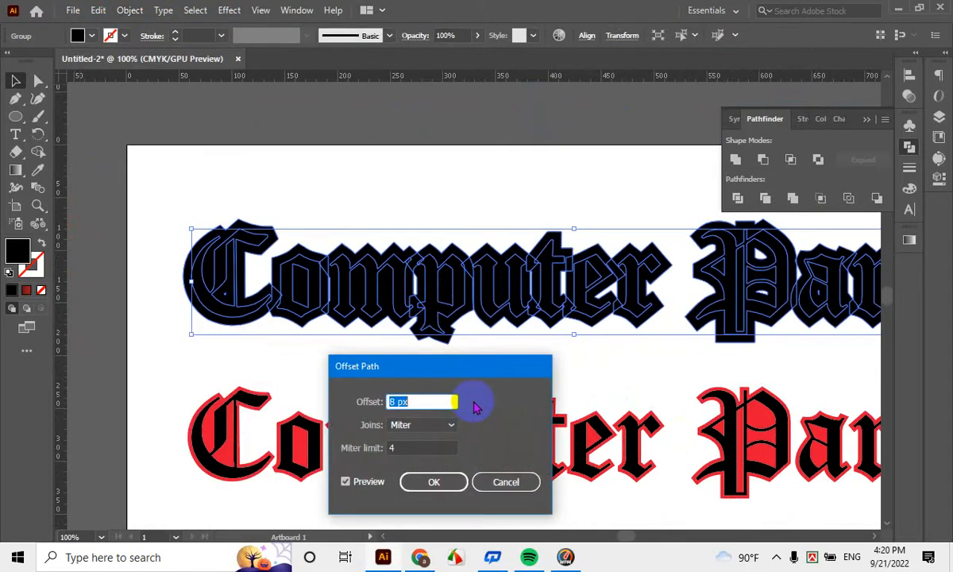
click(444, 490)
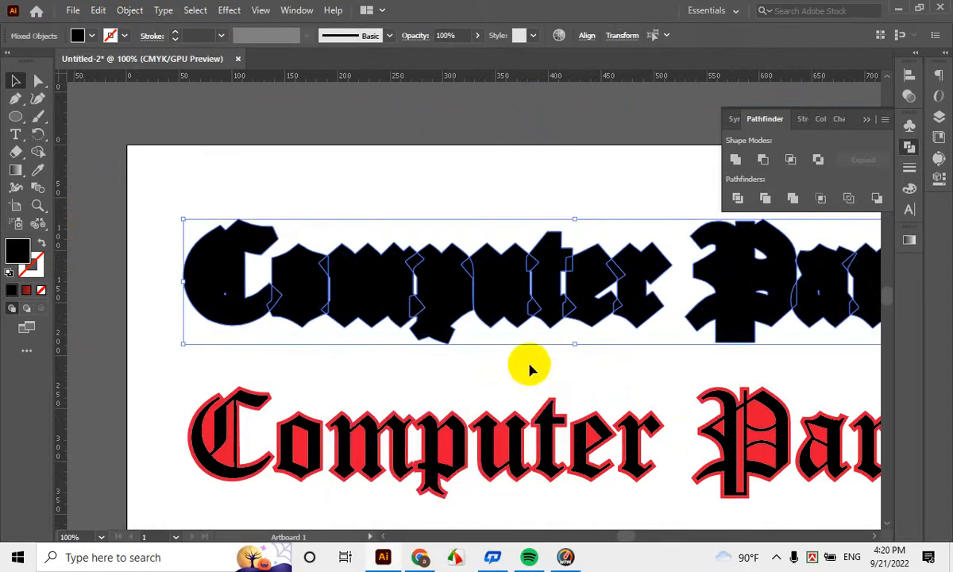
Move the new black offset shapes straight up from the lettering to just above the artboard
scroll(592, 335, down, 3)
key(shift+Up)
key(shift+Up)
key(shift+Up)
key(shift+Up)
key(shift+Up)
key(shift+Up)
key(shift+Up)
key(shift+Up)
key(shift+Up)
key(shift+Up)
key(shift+Up)
key(shift+Up)
key(shift+Up)
key(shift+Up)
key(shift+Up)
key(shift+Up)
key(shift+Up)
key(shift+Up)
key(shift+Up)
key(shift+Up)
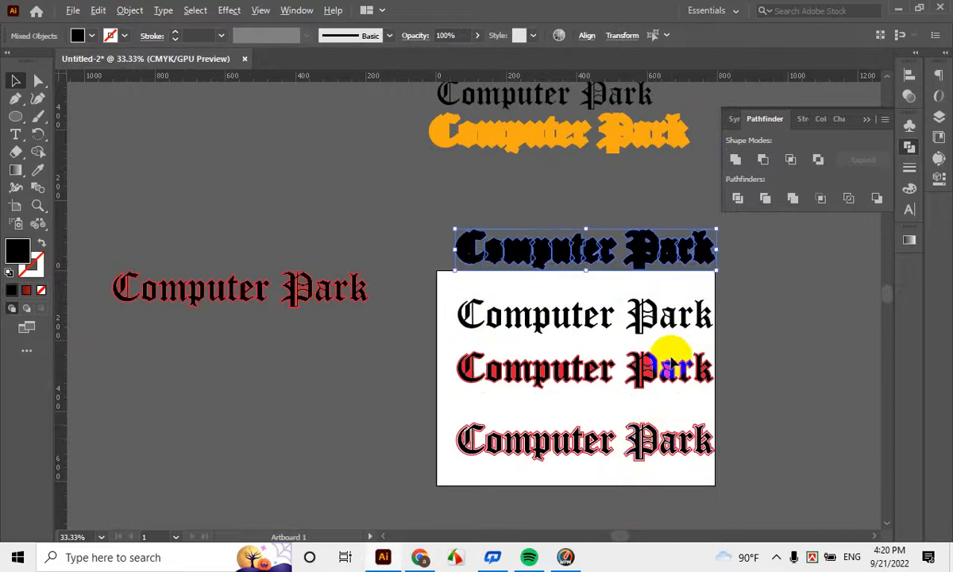
Ungroup the upper black lettering and its offset shapes
scroll(670, 351, up, 3)
scroll(515, 394, down, 2)
scroll(636, 350, down, 5)
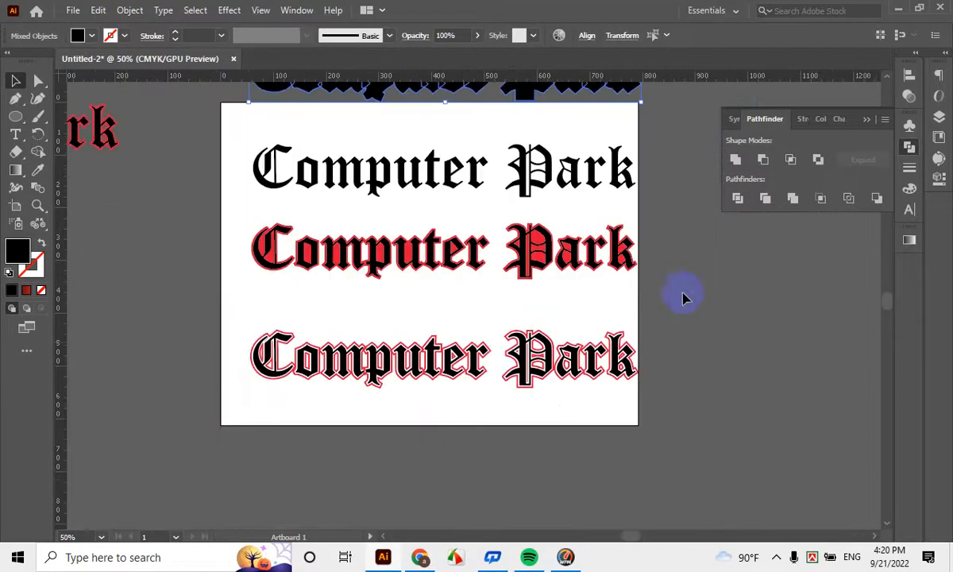
scroll(649, 419, up, 3)
click(624, 262)
right_click(583, 179)
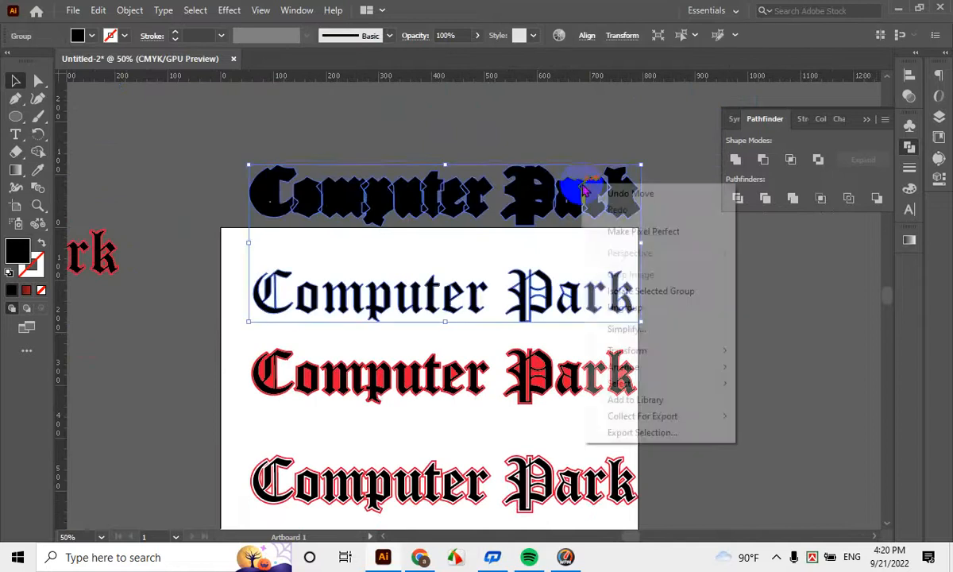
click(649, 307)
Group the black lettering on the artboard, and make the offset shapes above it a separate group
click(223, 262)
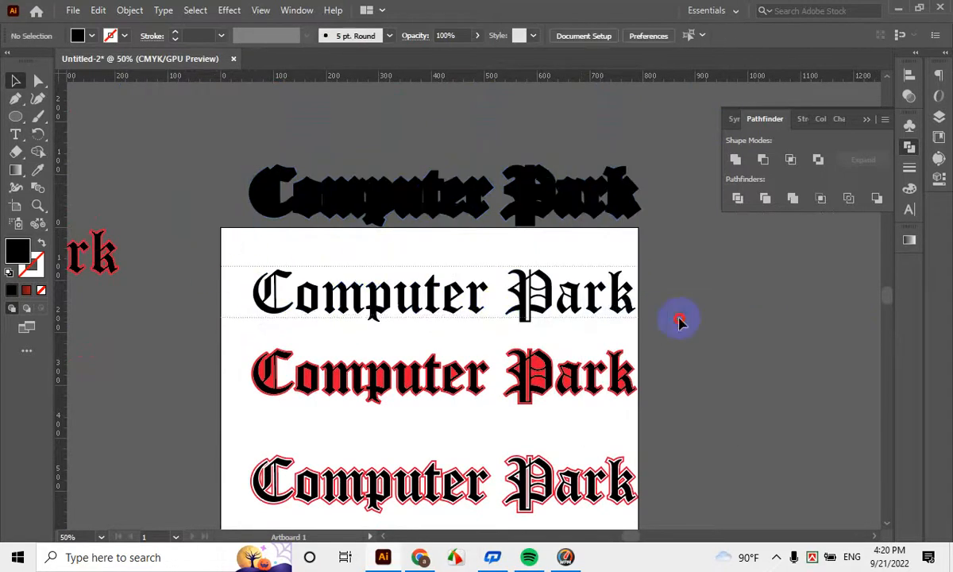
drag(680, 318, 680, 318)
key(ctrl+g)
scroll(345, 212, up, 1)
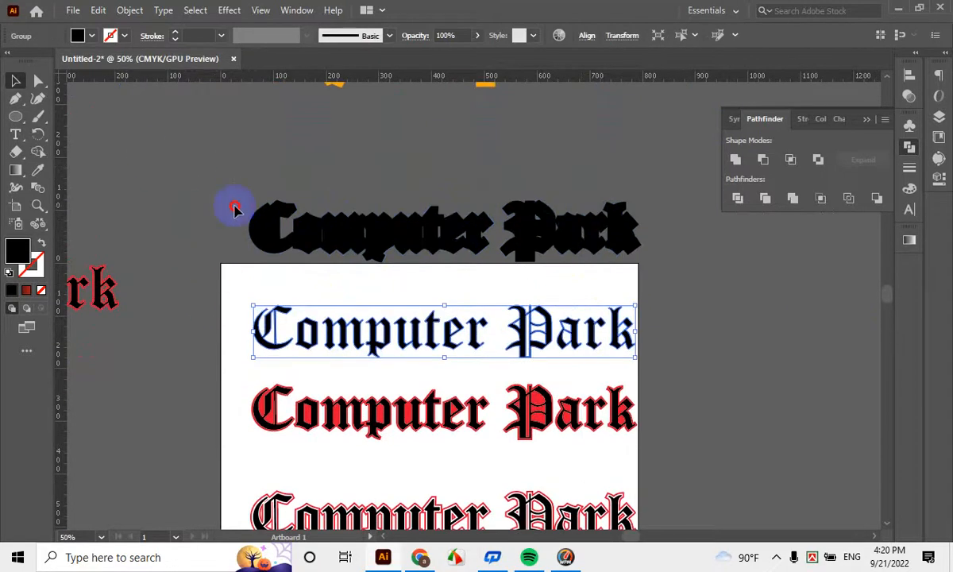
drag(657, 262, 658, 265)
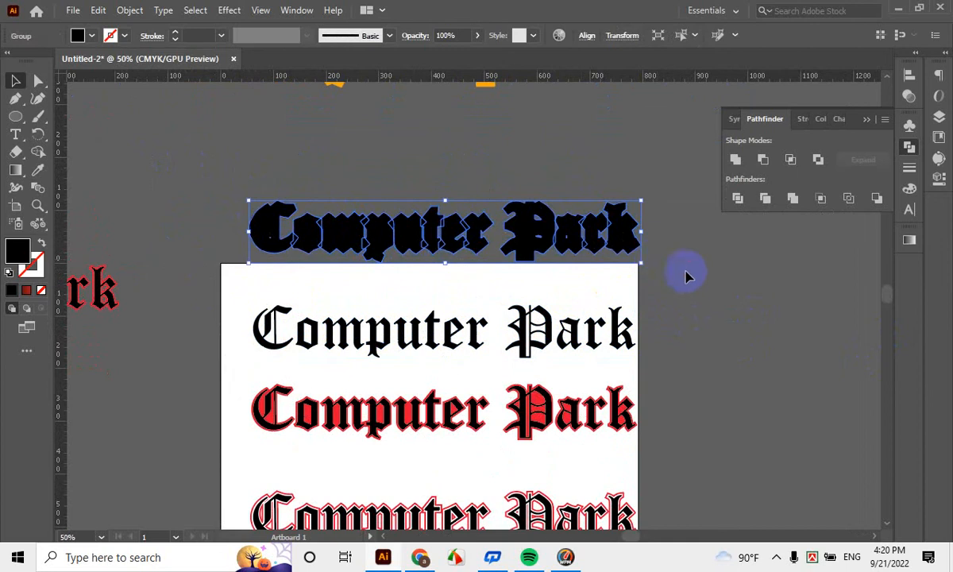
Change the fill of the offset shapes above the artboard to a dark green
click(524, 287)
click(533, 255)
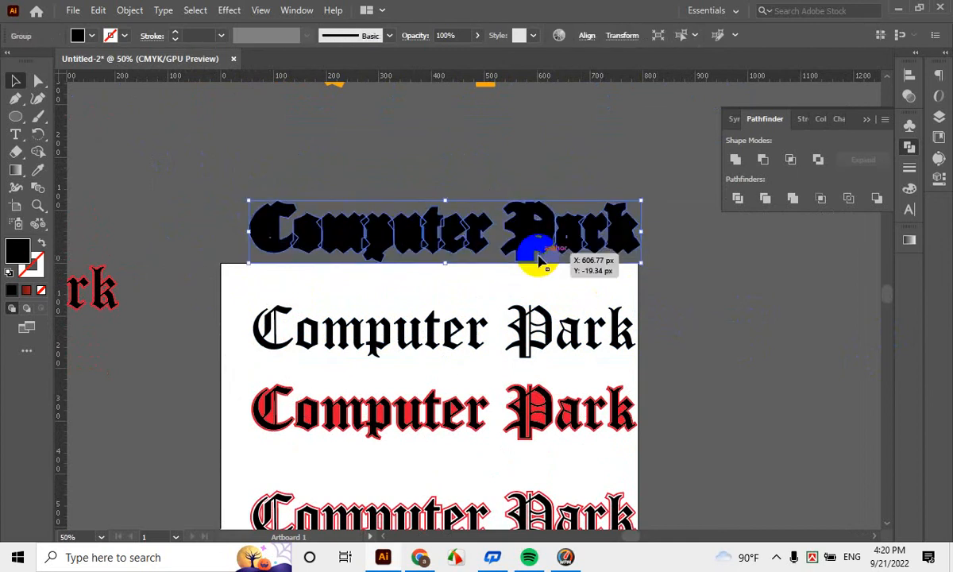
double_click(22, 254)
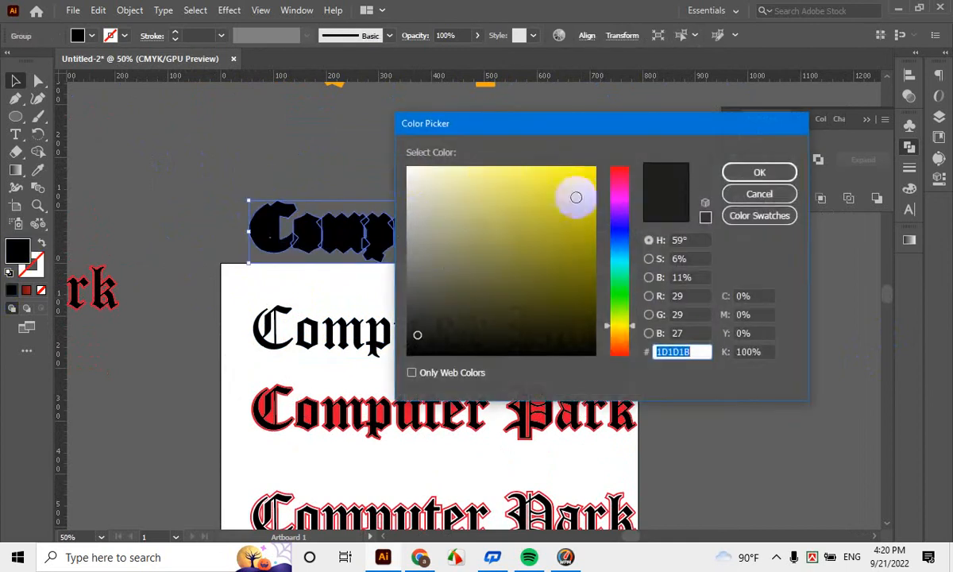
click(620, 299)
drag(586, 213, 602, 154)
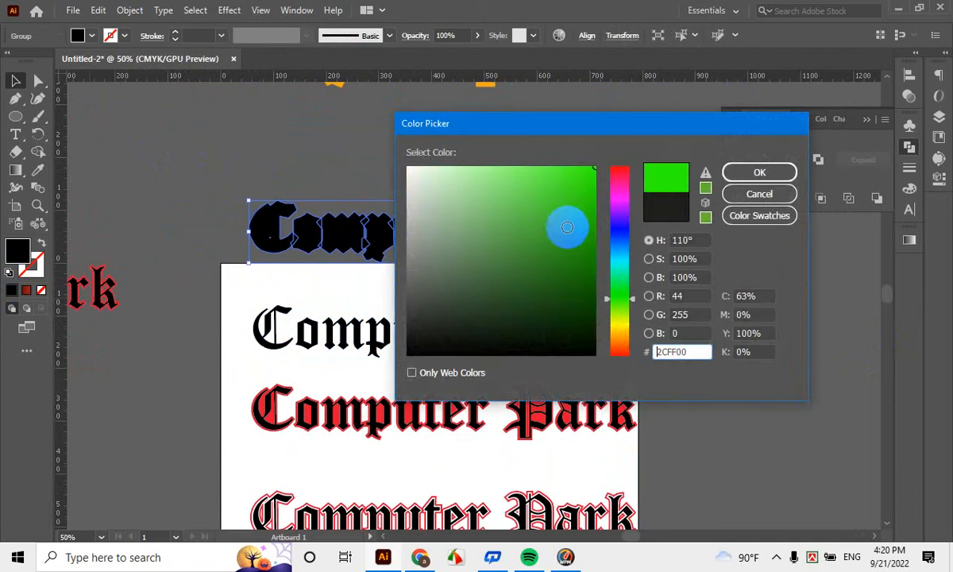
click(597, 236)
click(744, 176)
shift+click(361, 340)
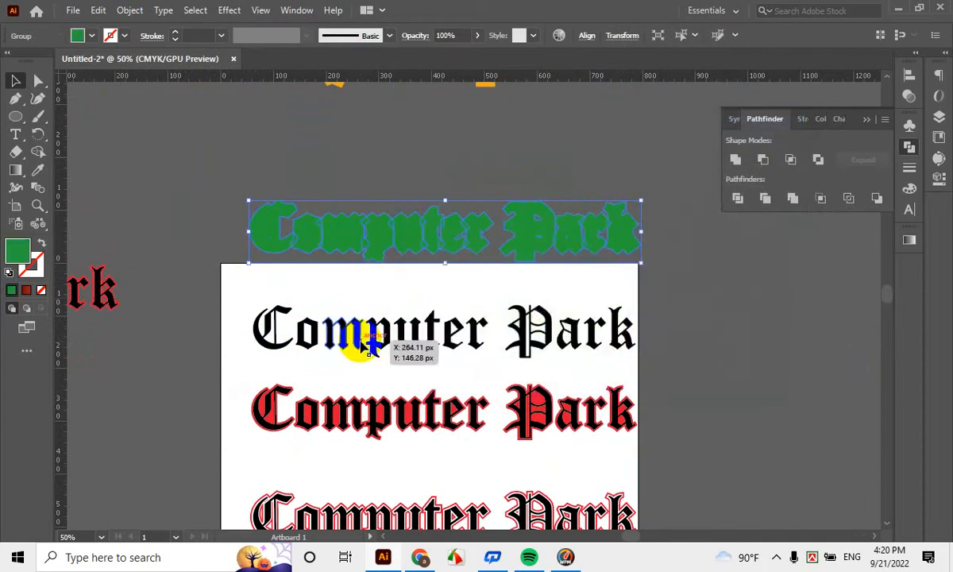
Centre the green offset shapes and the black lettering on each other, both vertically and horizontally
click(912, 108)
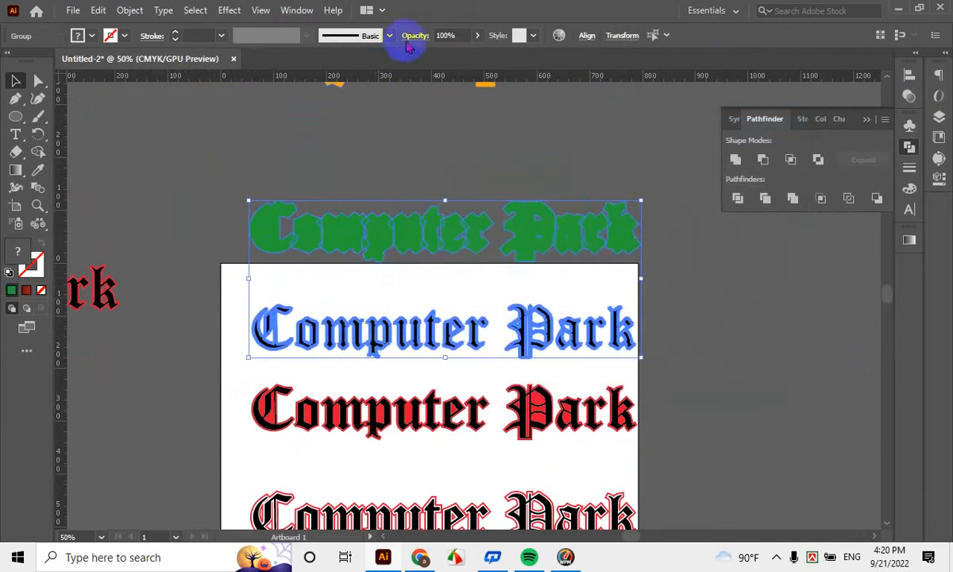
click(588, 37)
click(555, 78)
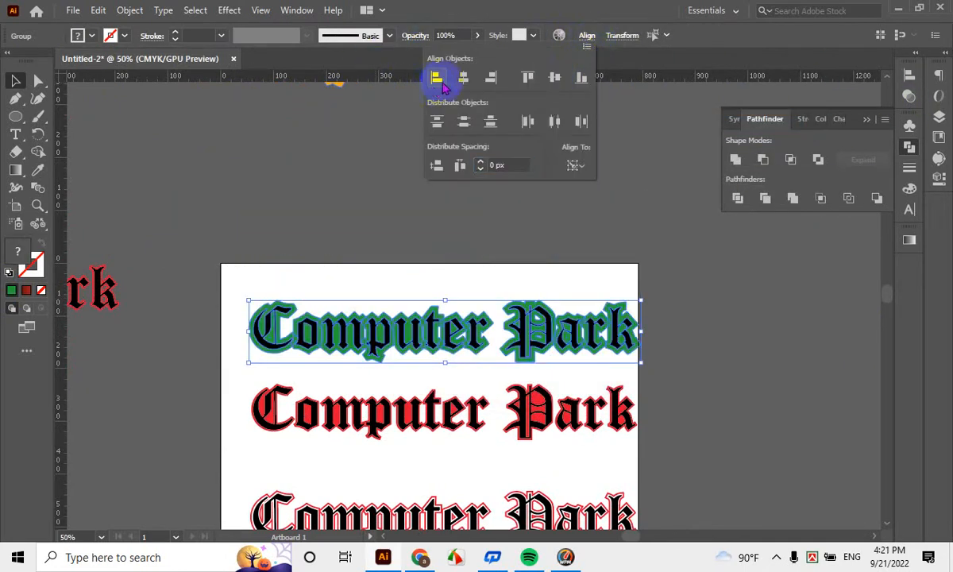
click(461, 78)
click(294, 182)
scroll(409, 326, down, 2)
scroll(409, 325, up, 2)
click(411, 281)
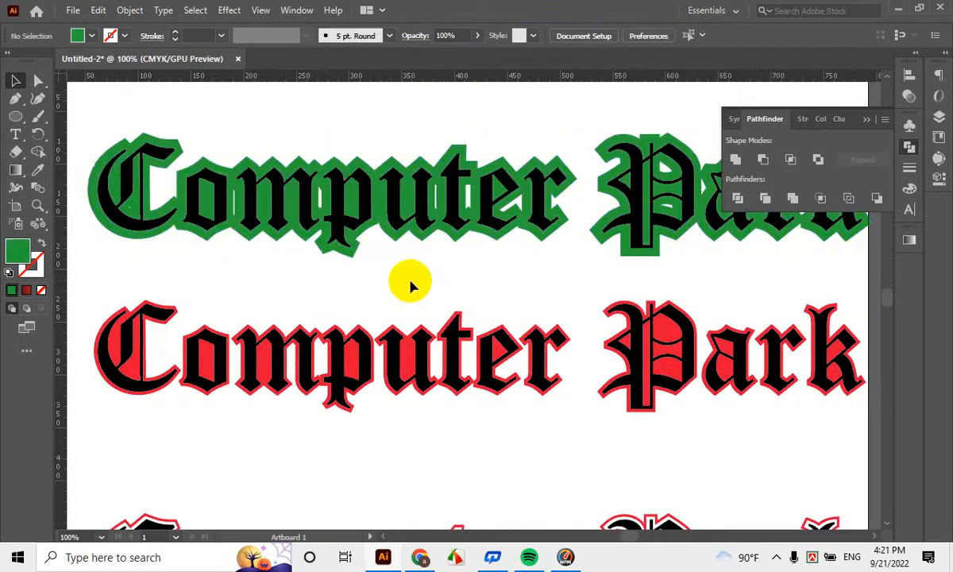
Unite the overlapping green offset shapes behind the top lettering into one continuous outline
scroll(372, 330, up, 2)
scroll(373, 326, up, 4)
scroll(342, 318, down, 2)
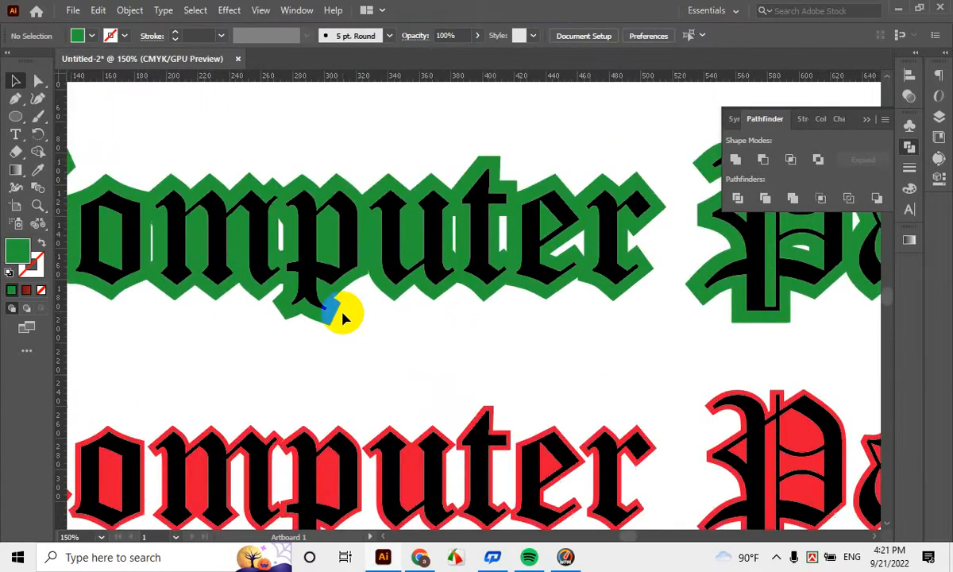
scroll(322, 300, up, 1)
click(208, 252)
scroll(205, 266, up, 3)
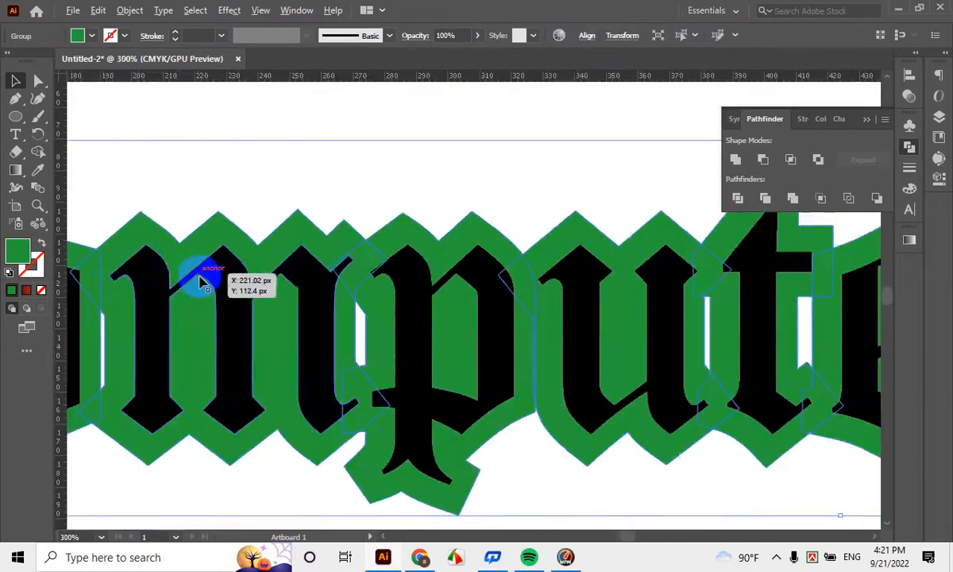
scroll(238, 272, up, 1)
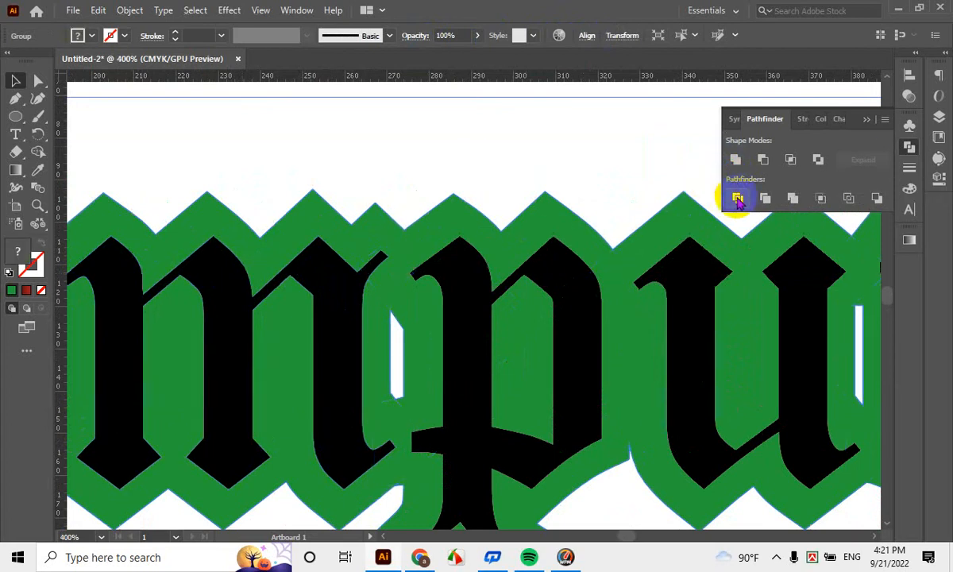
click(743, 165)
scroll(436, 266, down, 4)
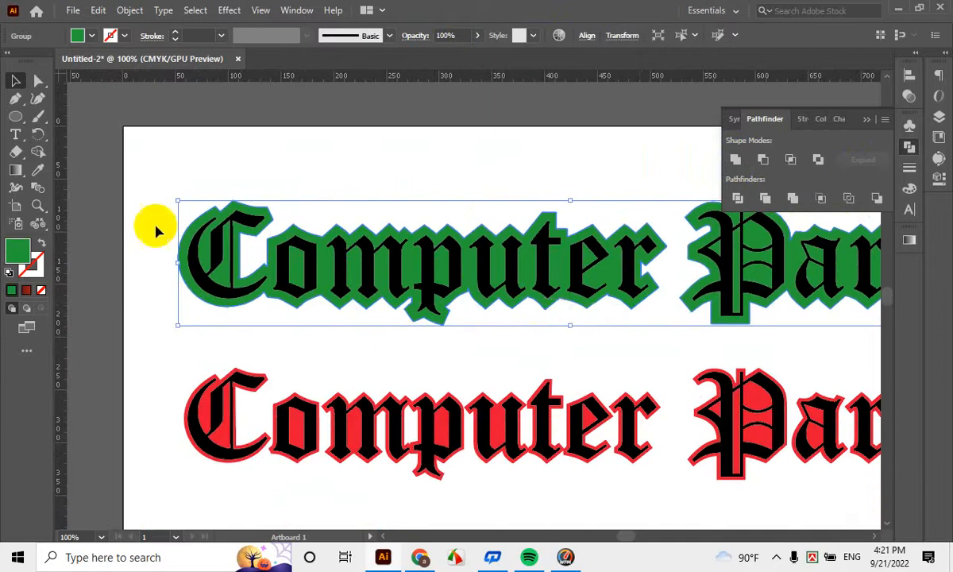
Delete the green backing shape behind the top line of lettering
click(279, 136)
scroll(533, 219, up, 1)
scroll(556, 270, down, 3)
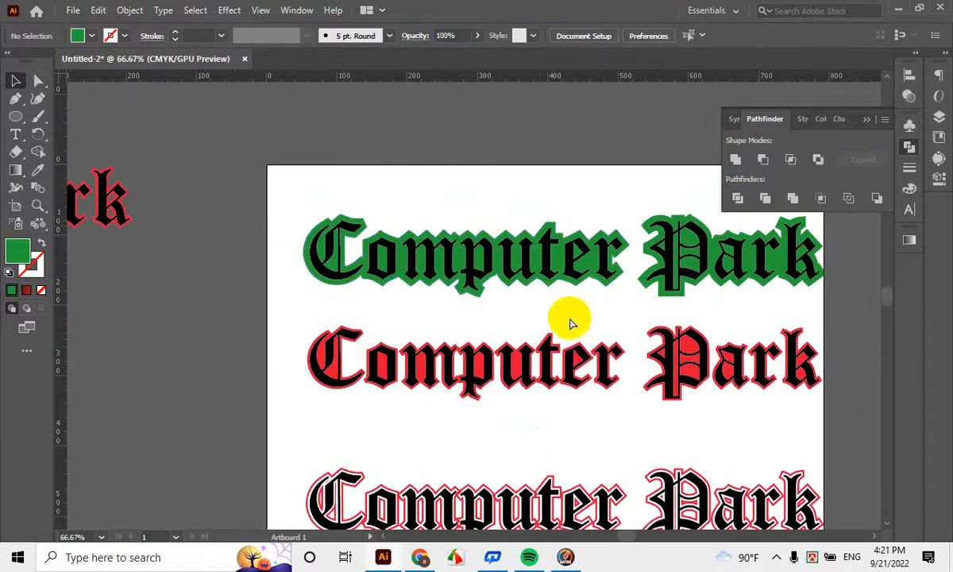
click(567, 296)
scroll(534, 364, down, 1)
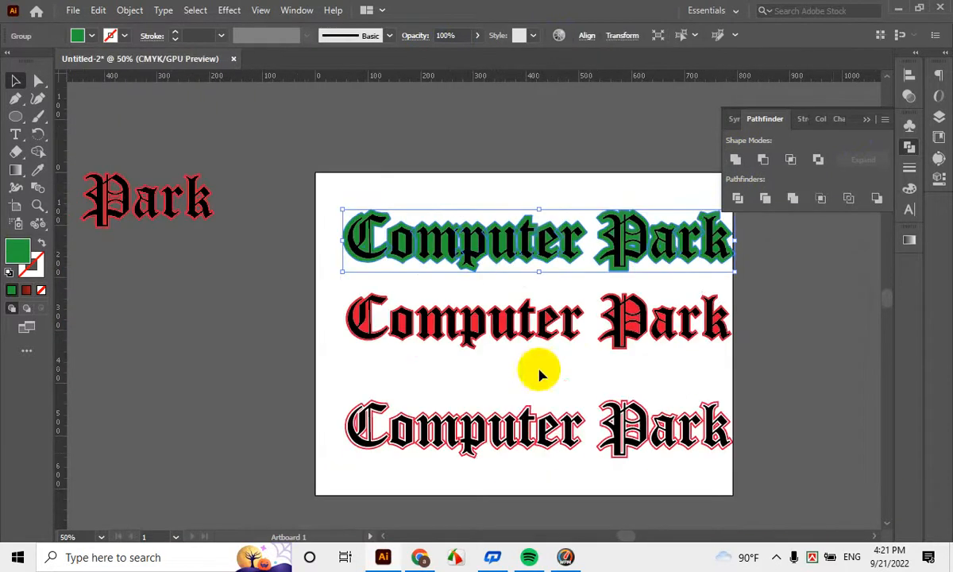
click(830, 455)
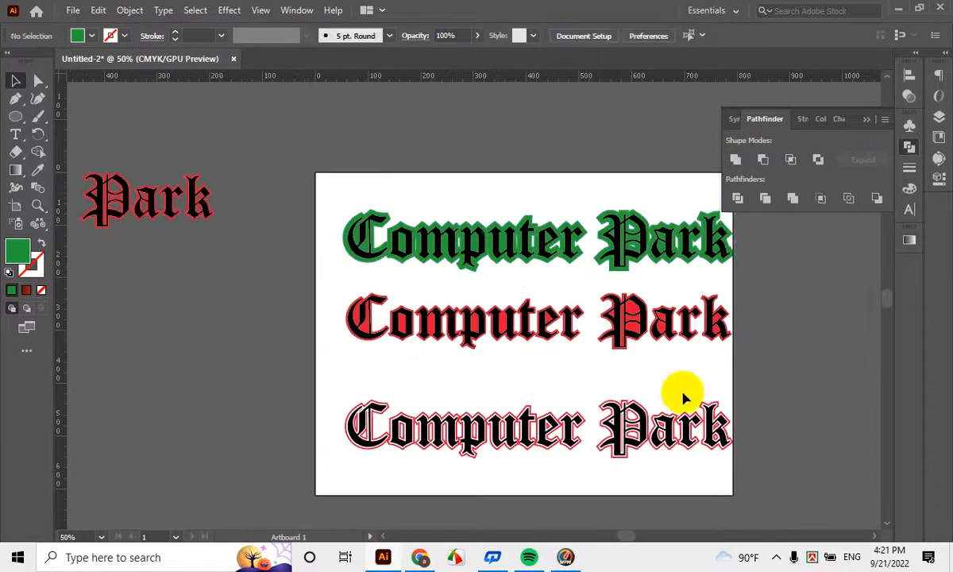
click(526, 218)
key(Delete)
Offset the paths of the top black lettering by 8 px with Round joins
click(522, 241)
click(130, 10)
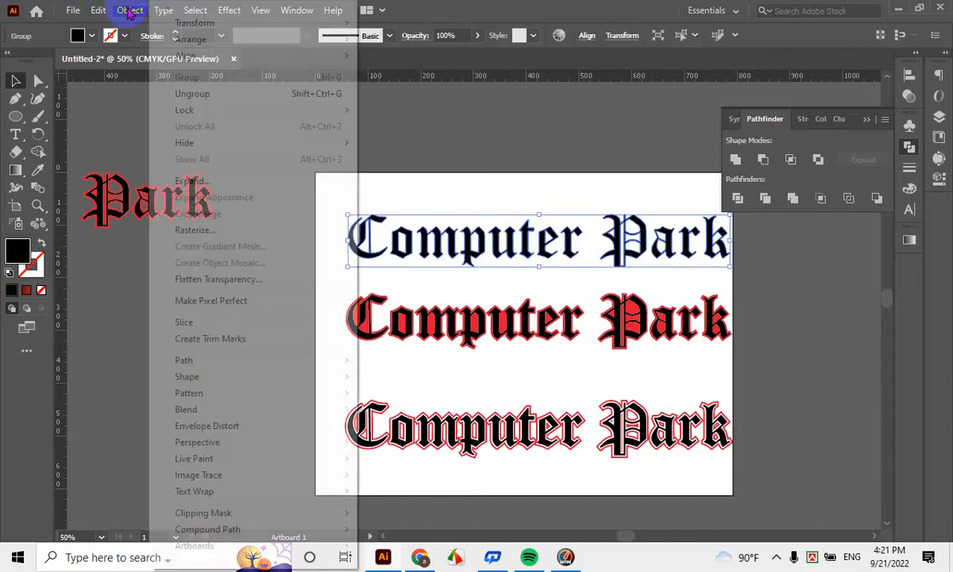
mouse_move(183, 361)
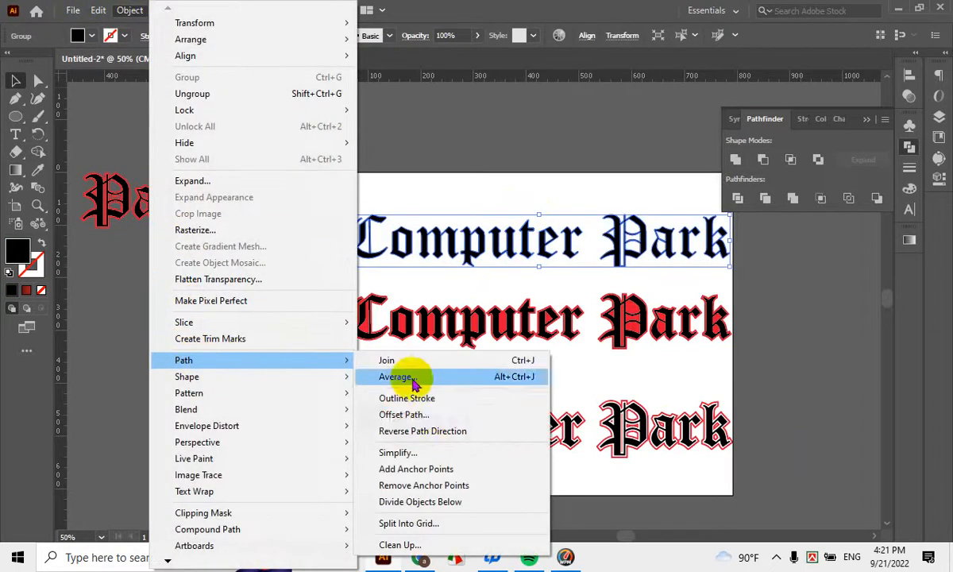
click(433, 416)
drag(481, 375, 693, 332)
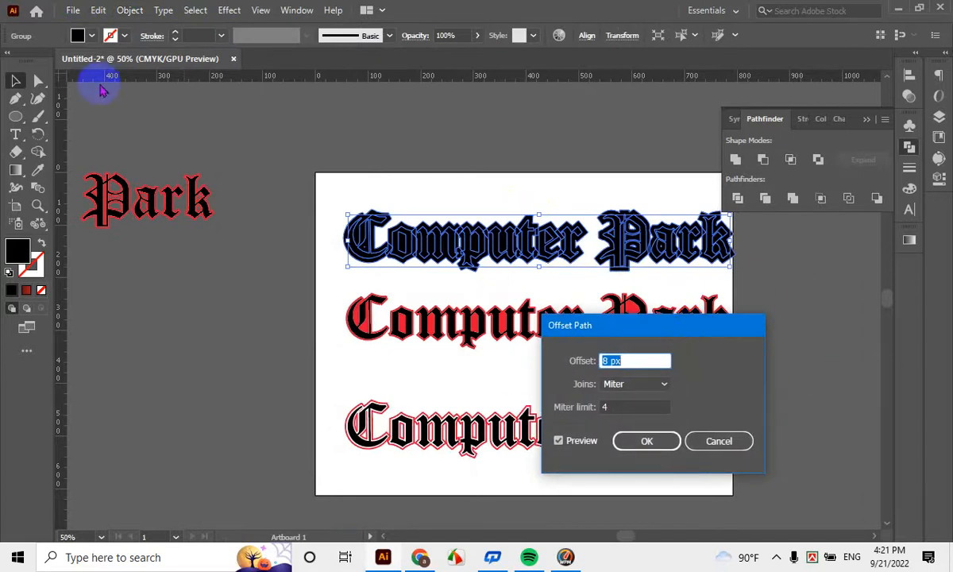
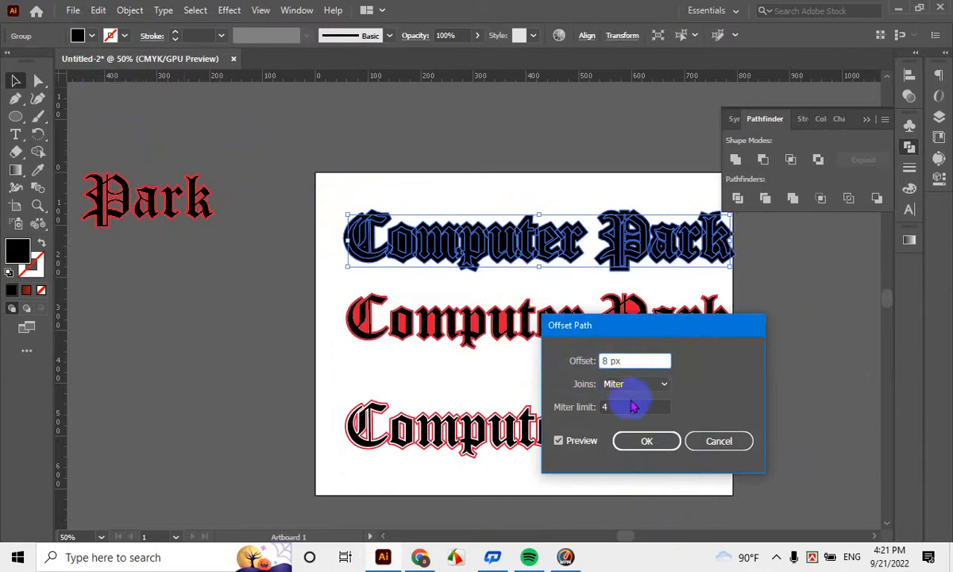
click(666, 384)
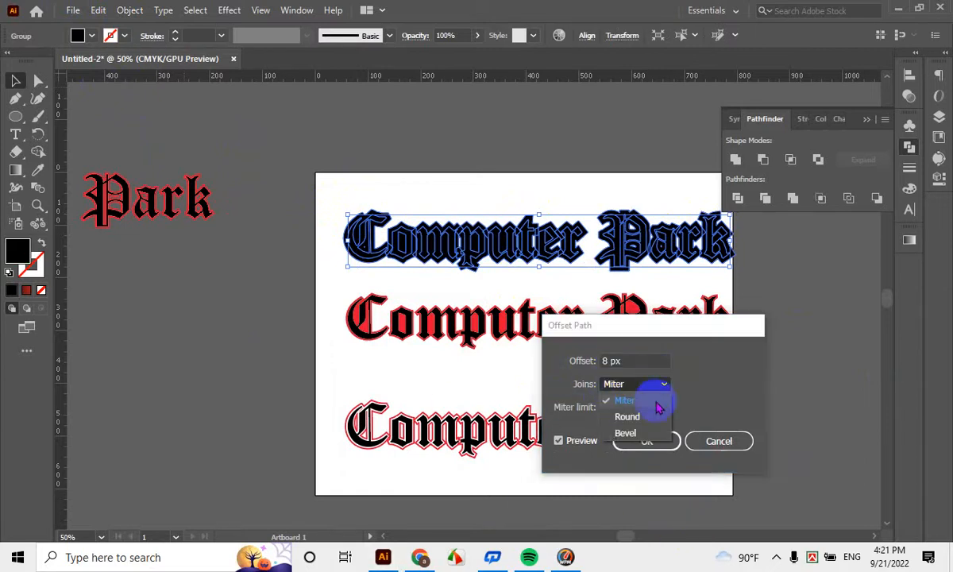
click(628, 417)
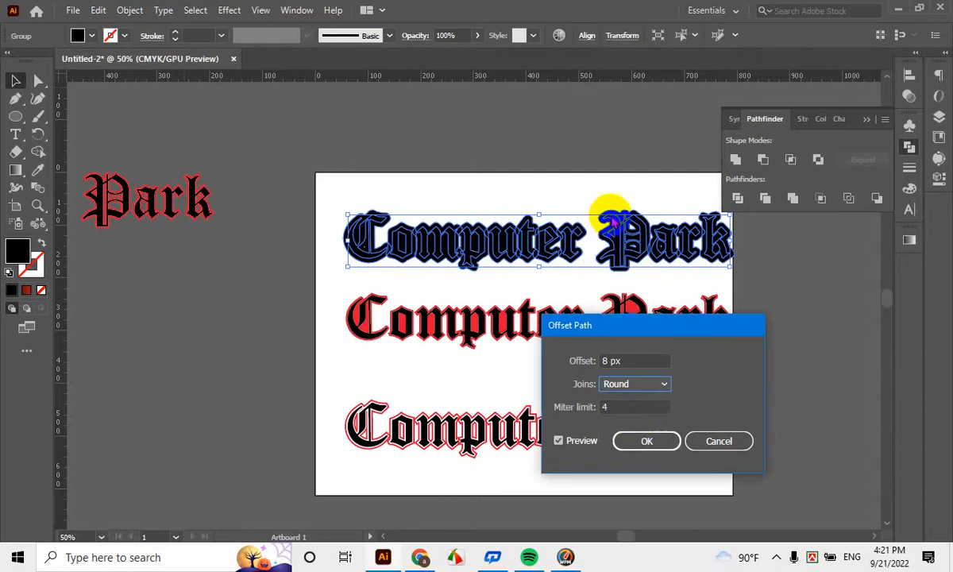
click(640, 442)
Move the new rounded offset shapes straight up until they clear the black lettering and overlap the artboard's upper edge
key(shift+Up)
key(shift+Up)
key(shift+Up)
key(shift+Up)
key(shift+Up)
key(shift+Up)
key(shift+Up)
key(shift+Up)
key(shift+Up)
key(shift+Up)
key(shift+Up)
key(shift+Up)
key(shift+Up)
key(shift+Up)
key(shift+Up)
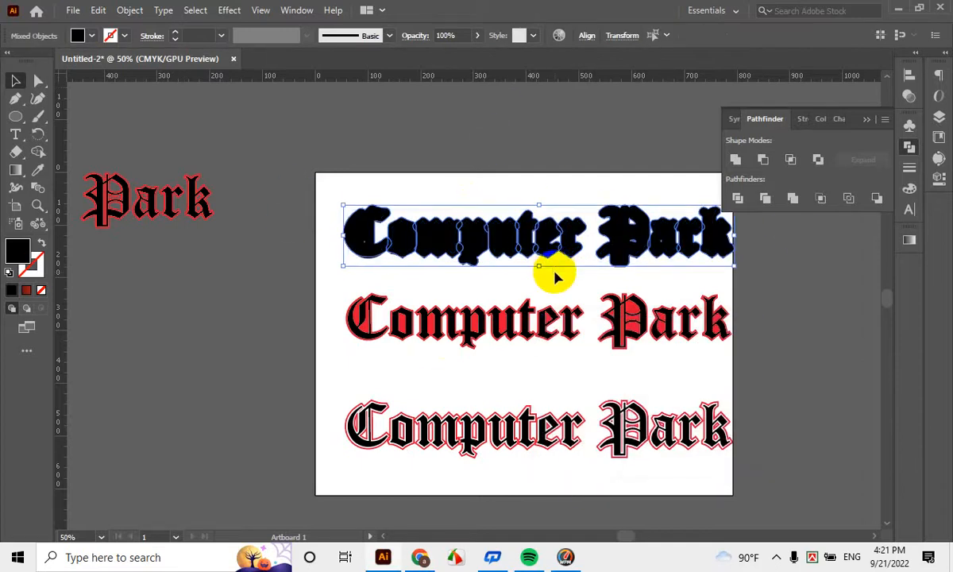
Change the fill of the rounded offset shapes above the lettering from black to green
scroll(581, 238, up, 2)
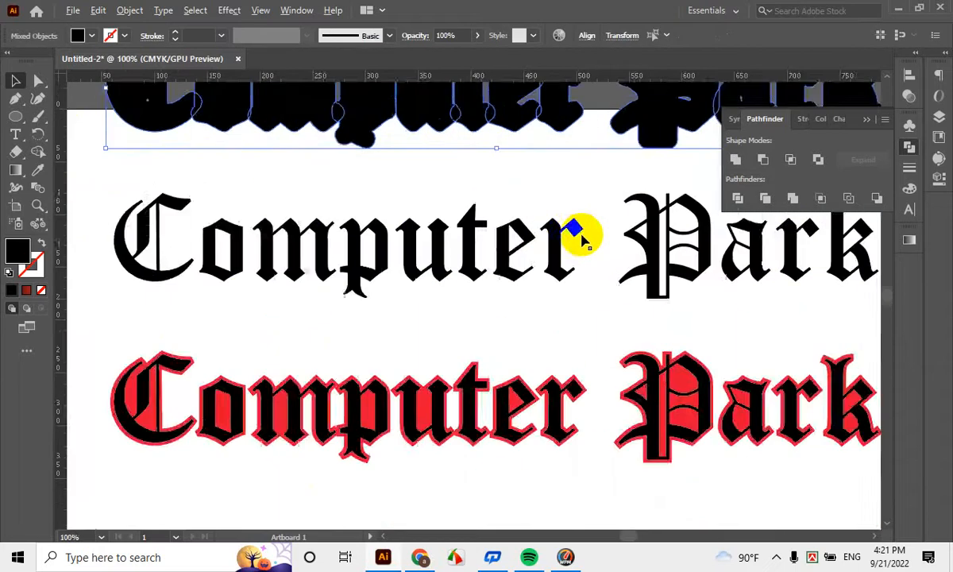
drag(577, 204, 492, 377)
scroll(438, 324, down, 2)
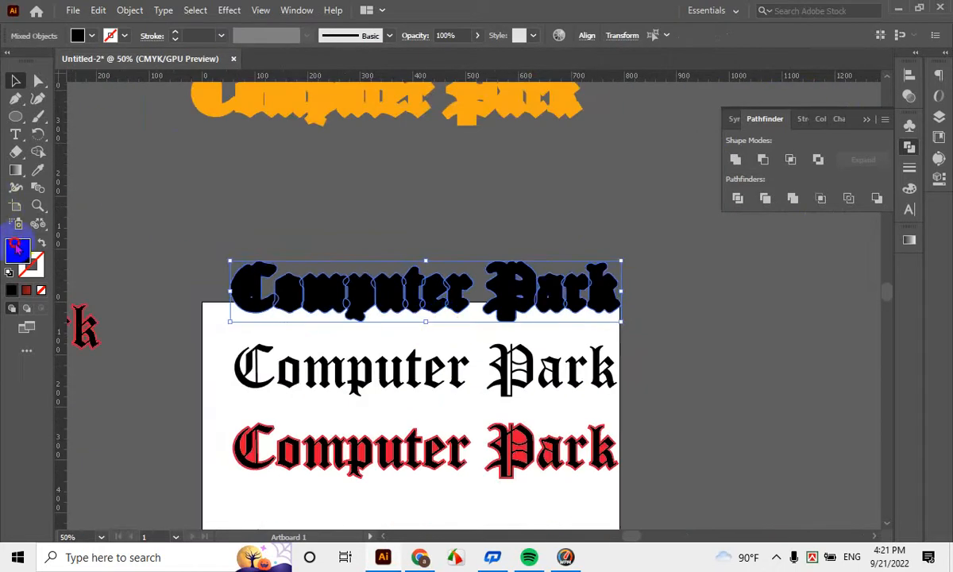
double_click(18, 248)
click(618, 259)
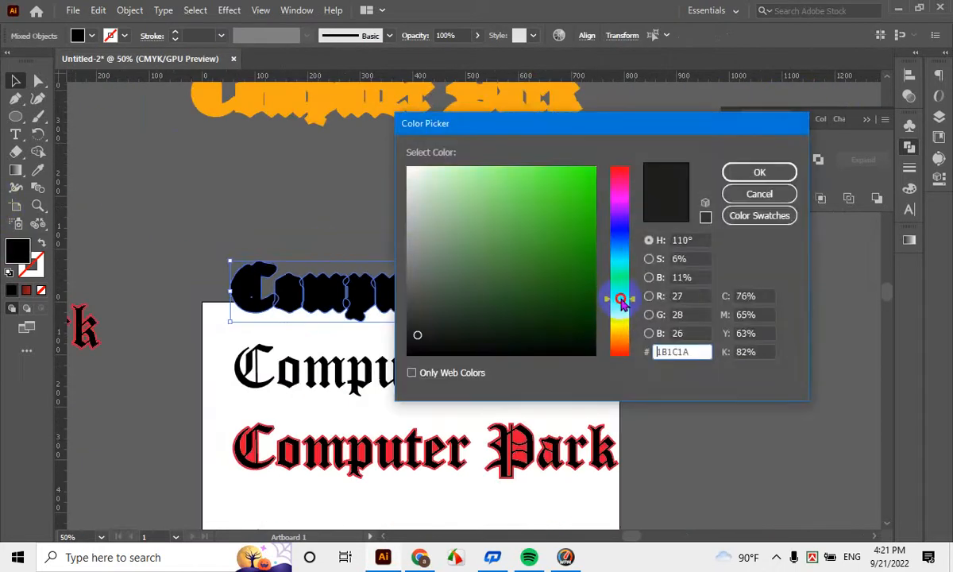
click(593, 242)
click(760, 172)
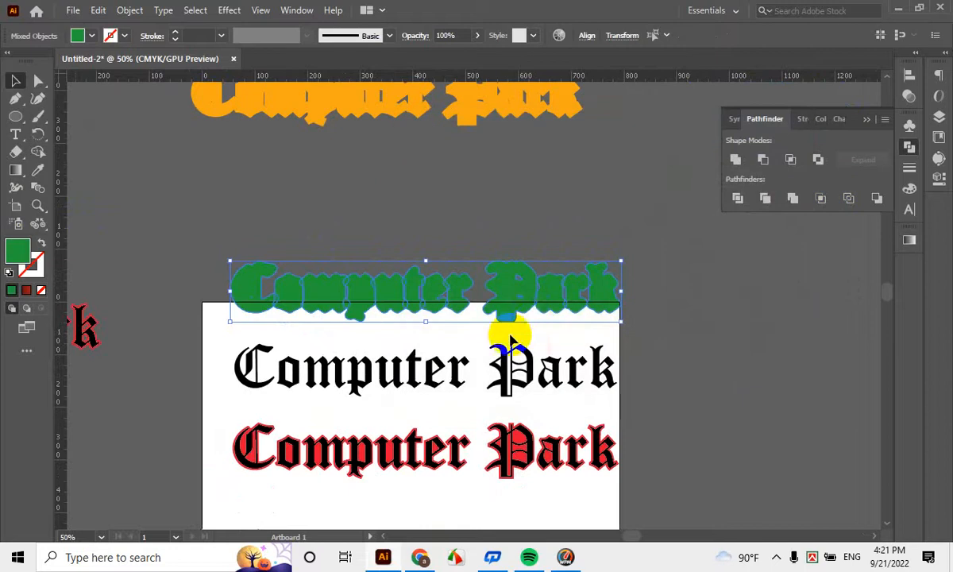
Ungroup the green offset shapes and the black lettering below them
scroll(488, 381, up, 1)
click(628, 298)
right_click(628, 300)
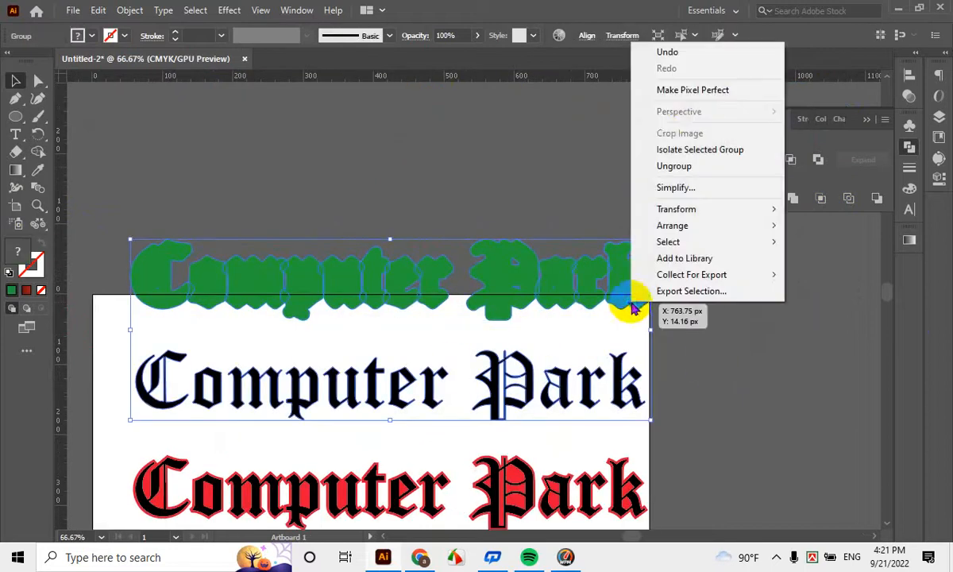
click(674, 166)
click(200, 165)
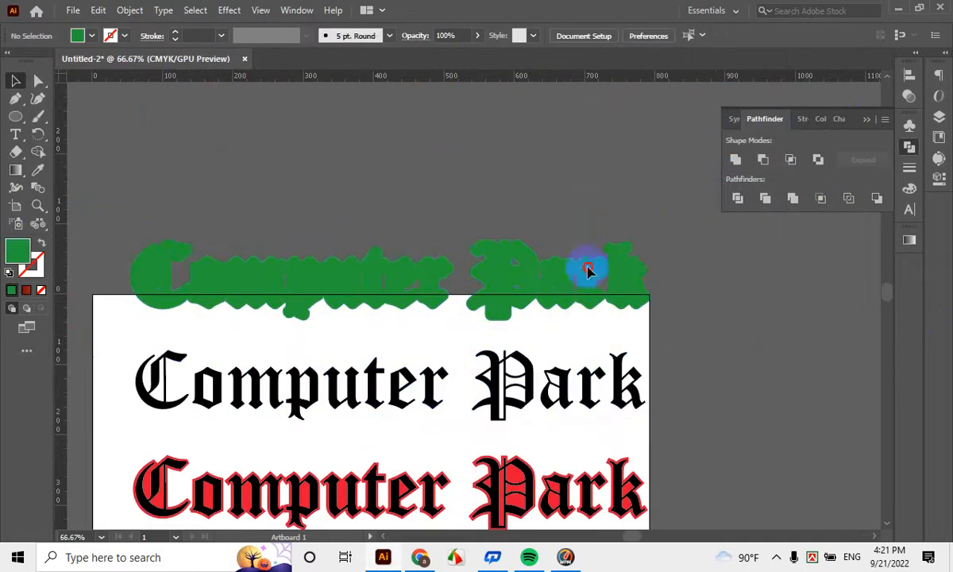
Group the green offset shapes, and make the top black lettering a separate group
drag(739, 294, 739, 295)
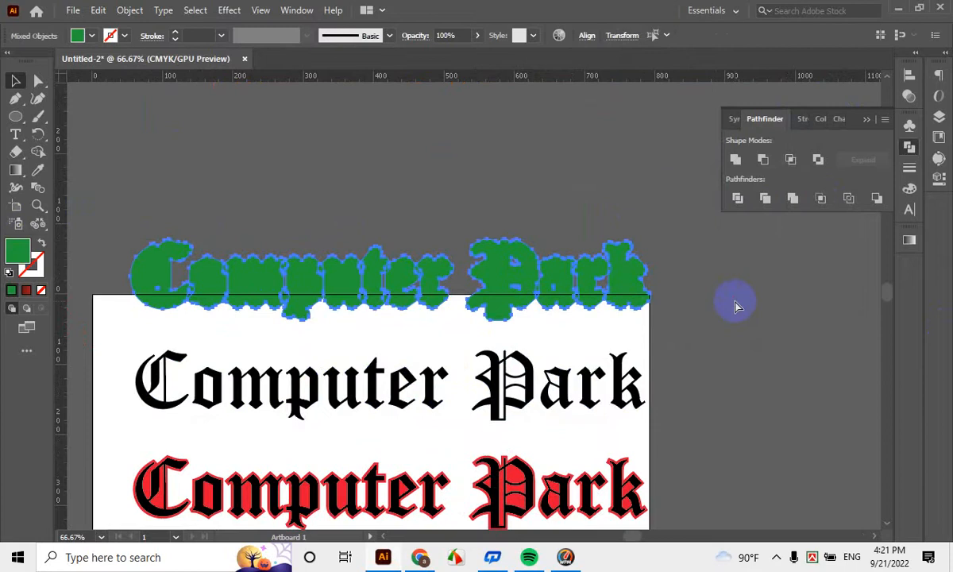
scroll(341, 387, down, 1)
drag(102, 305, 674, 376)
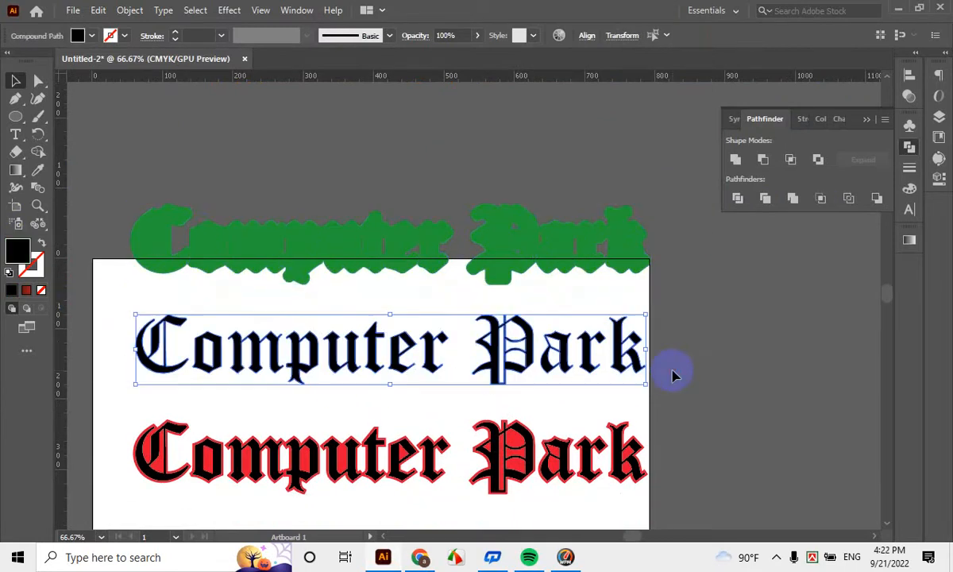
key(ctrl+g)
click(764, 332)
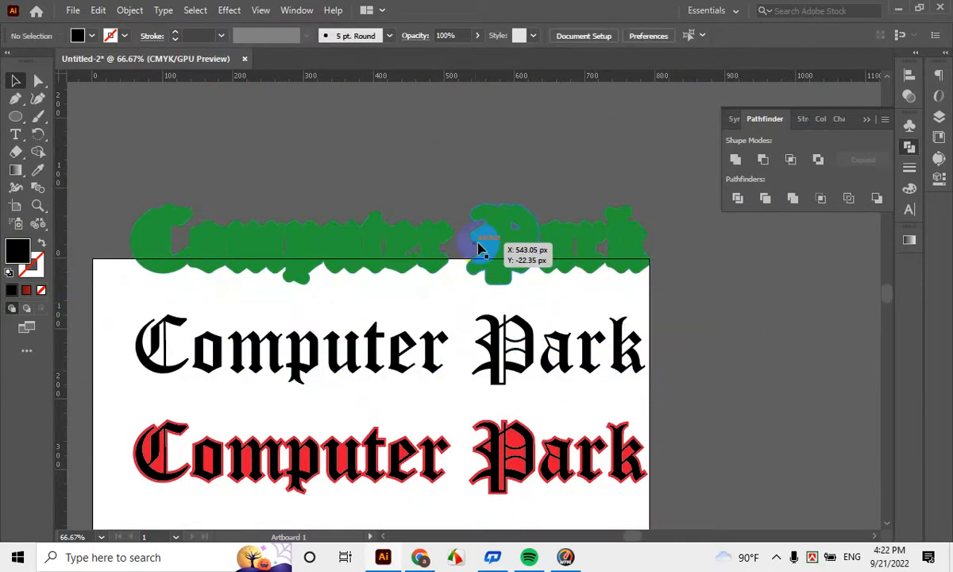
Align the vertical centres of the green offset group and the black lettering group so the green sits behind the text
click(479, 248)
shift+click(497, 353)
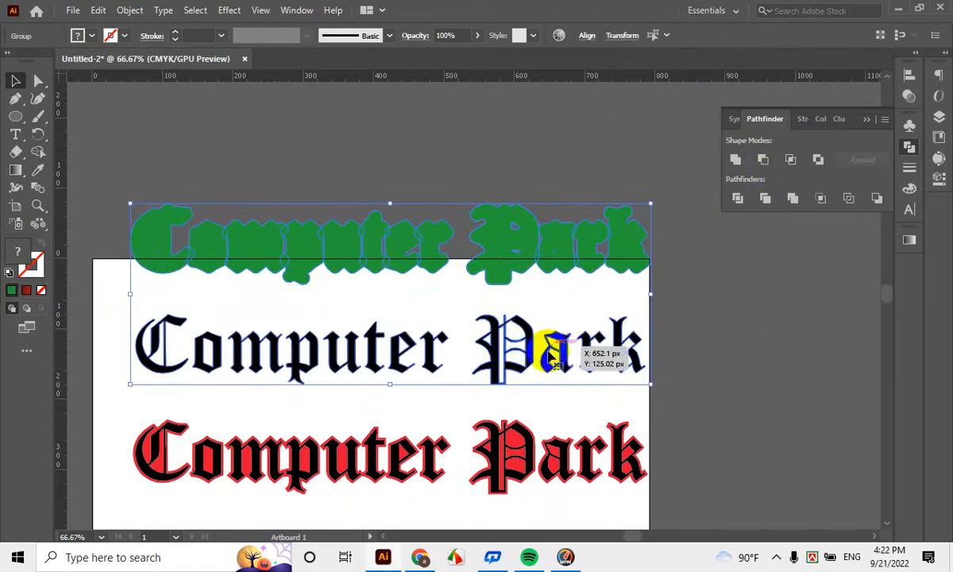
click(909, 77)
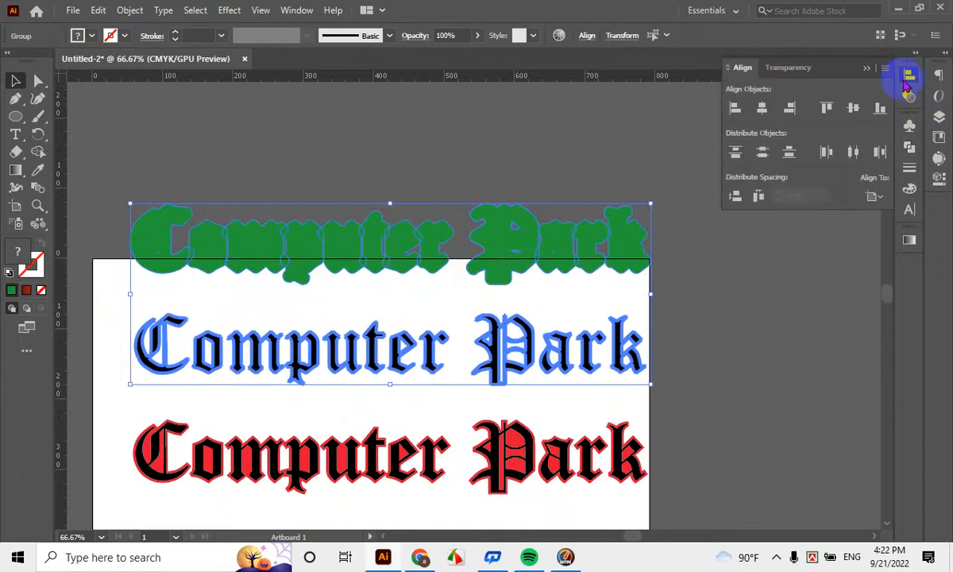
click(854, 108)
click(336, 352)
Examine the rounded corners and the gaps between letters of the green backing around the word Computer
scroll(304, 314, up, 2)
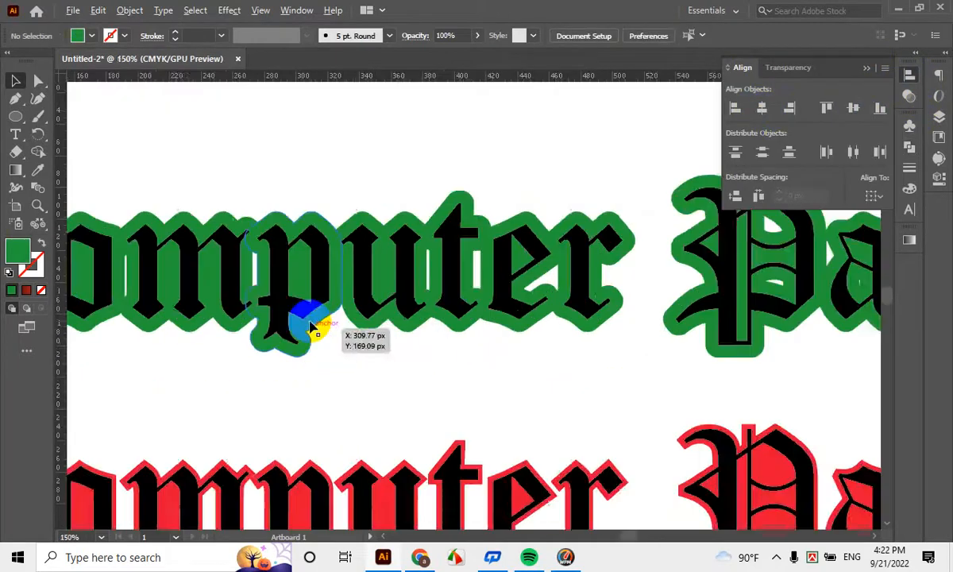
scroll(310, 326, up, 1)
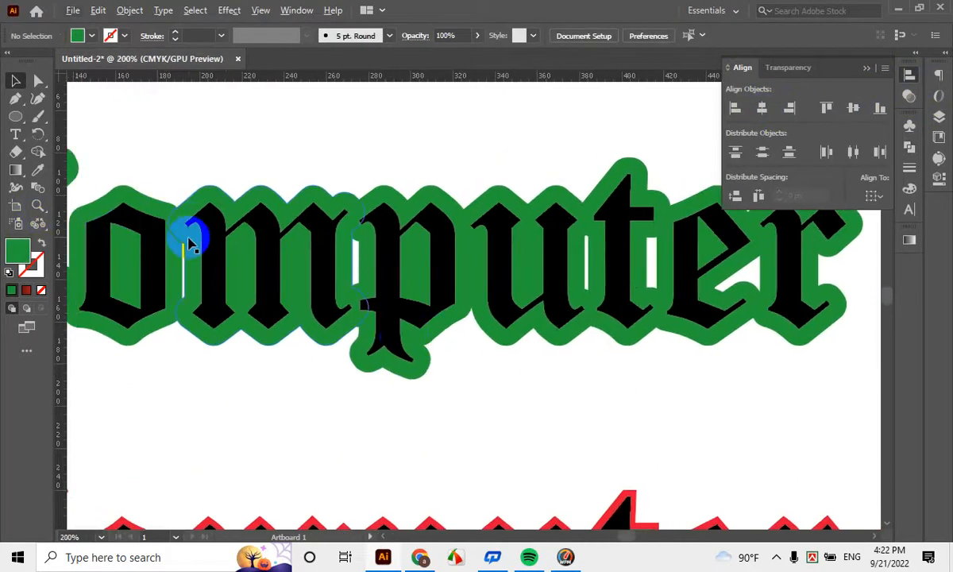
scroll(187, 245, up, 1)
scroll(218, 162, up, 1)
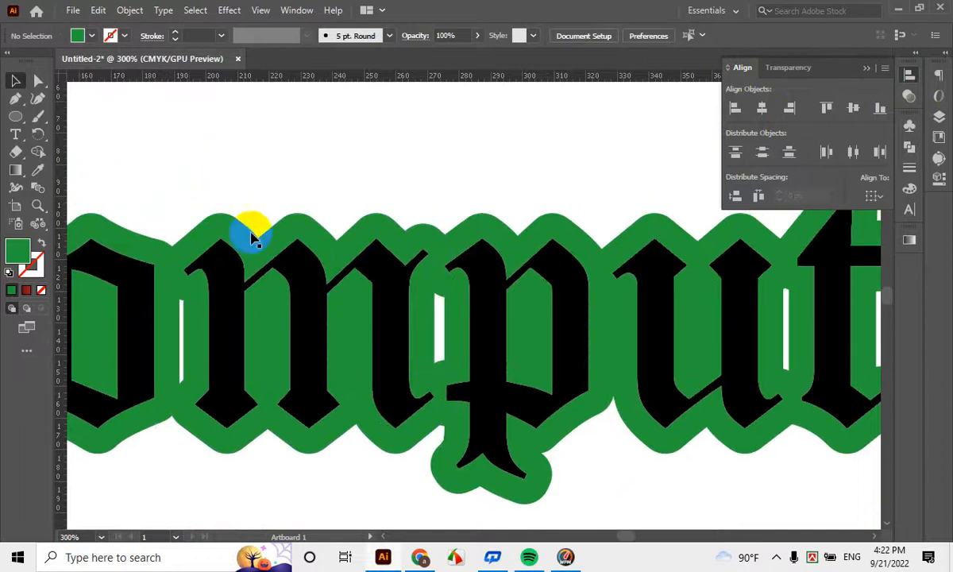
scroll(321, 217, down, 2)
scroll(356, 238, up, 4)
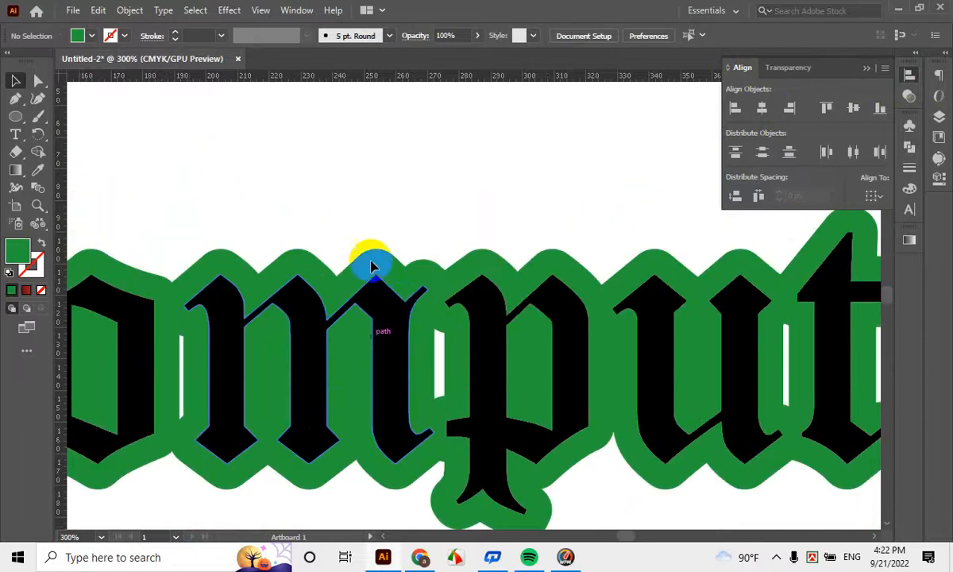
scroll(430, 269, down, 1)
scroll(461, 286, down, 1)
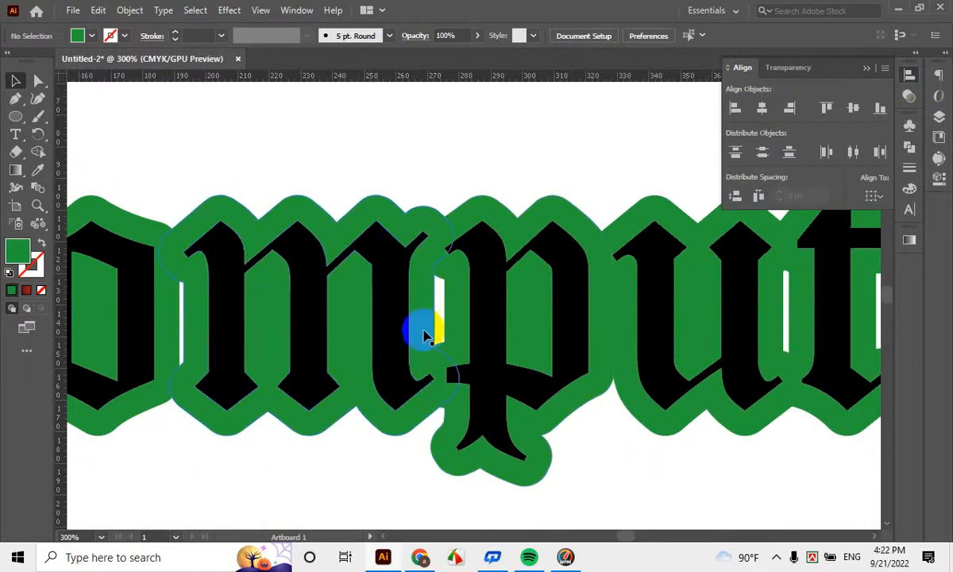
scroll(429, 326, down, 1)
scroll(433, 316, down, 1)
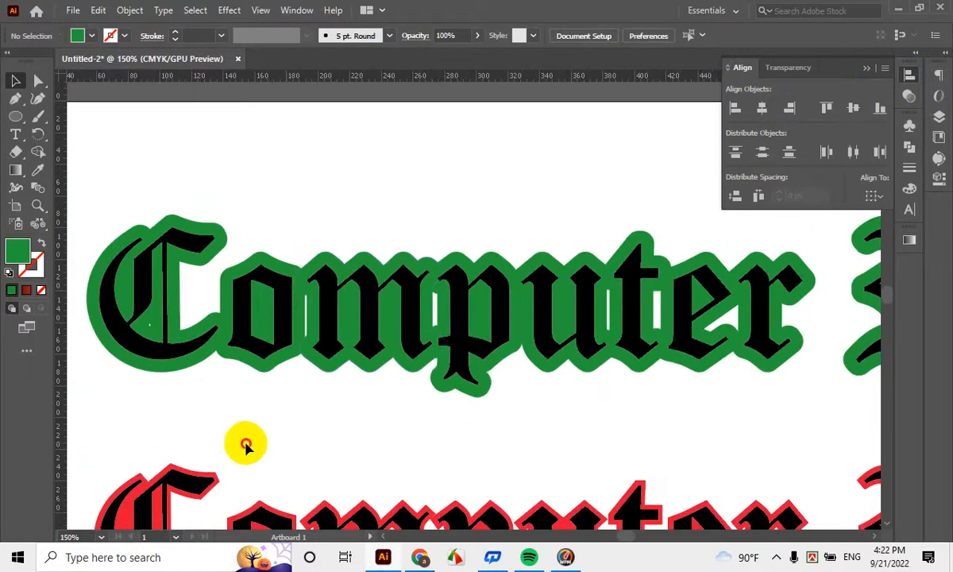
Unite the overlapping green backing shapes behind the top Computer Park lettering into merged outlines
click(181, 278)
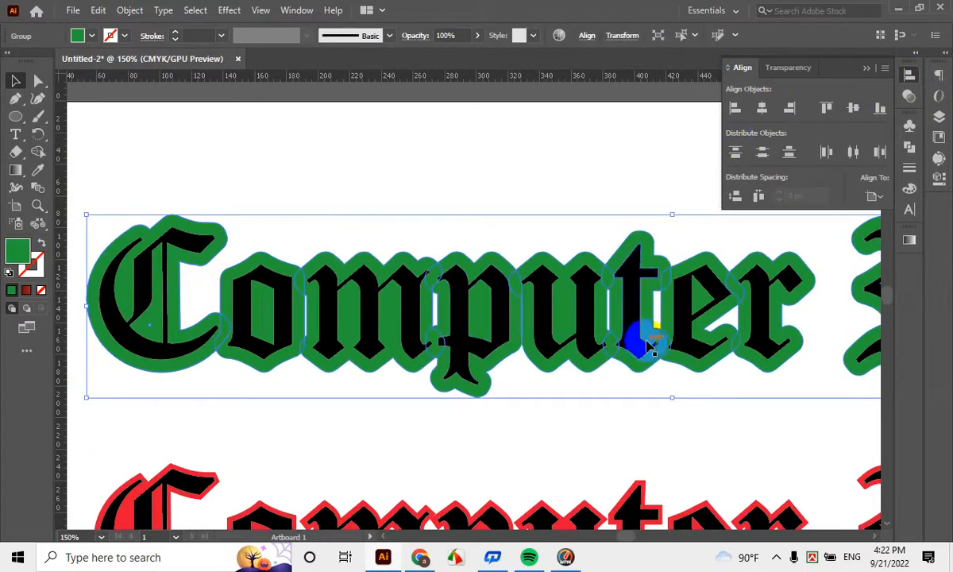
scroll(592, 309, down, 1)
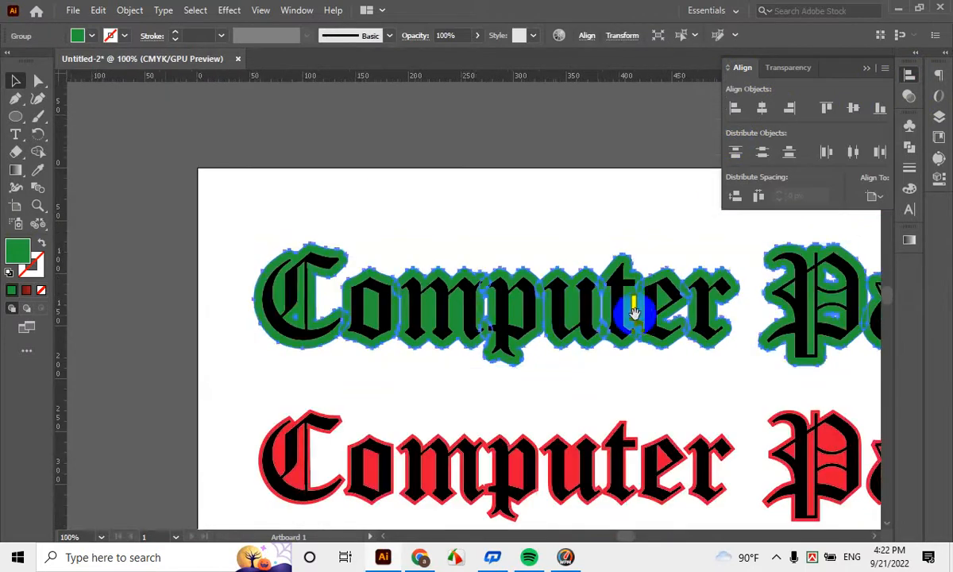
drag(634, 314, 603, 291)
drag(696, 272, 649, 280)
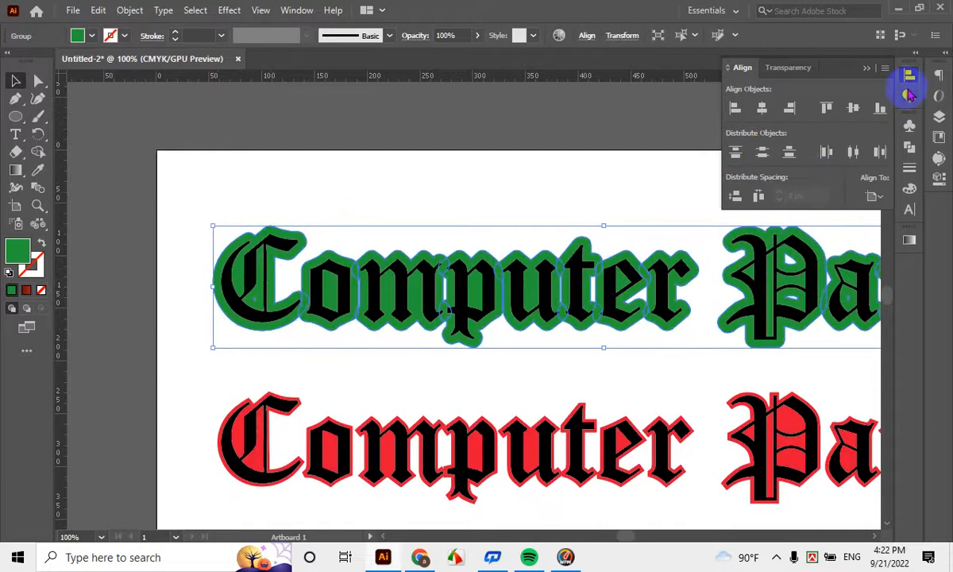
click(910, 77)
click(912, 149)
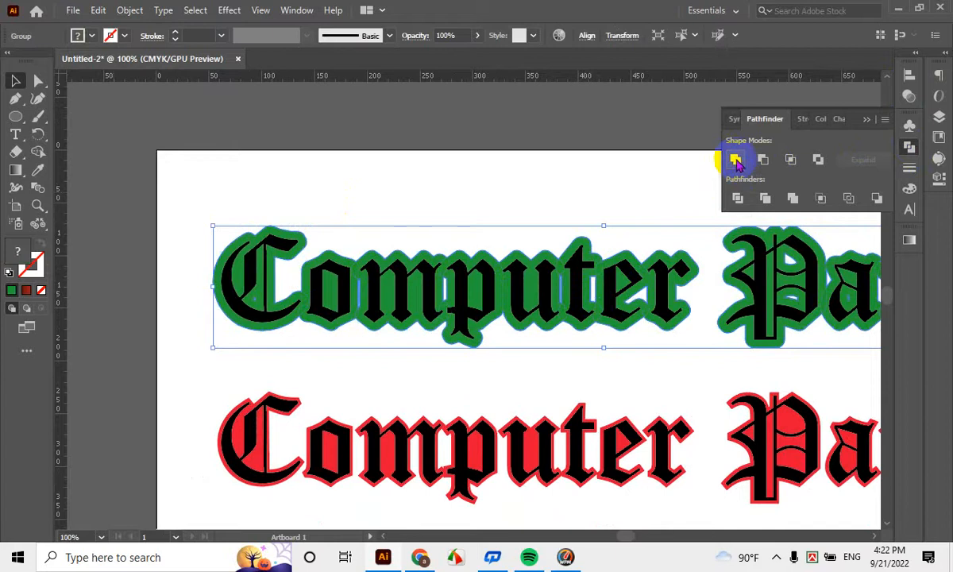
click(737, 161)
Swap the green backing's fill and stroke so only a green outline remains, and set its stroke weight to 2 pt
key(ctrl+plus)
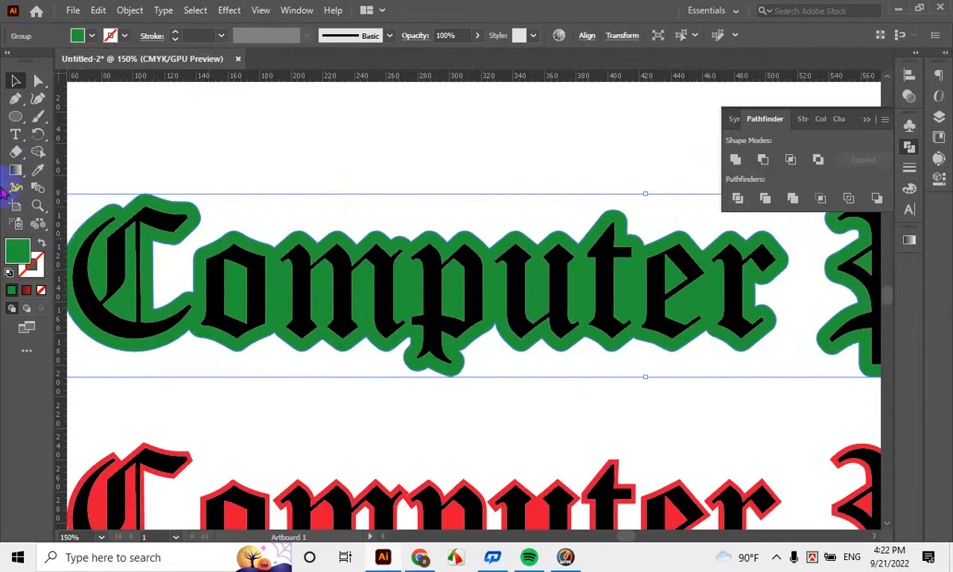
click(39, 247)
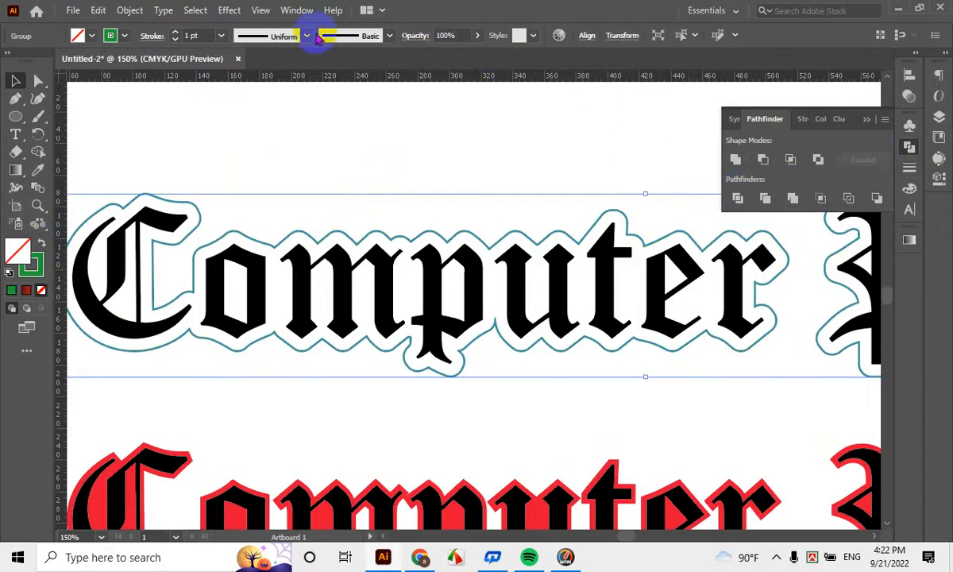
click(176, 33)
click(176, 34)
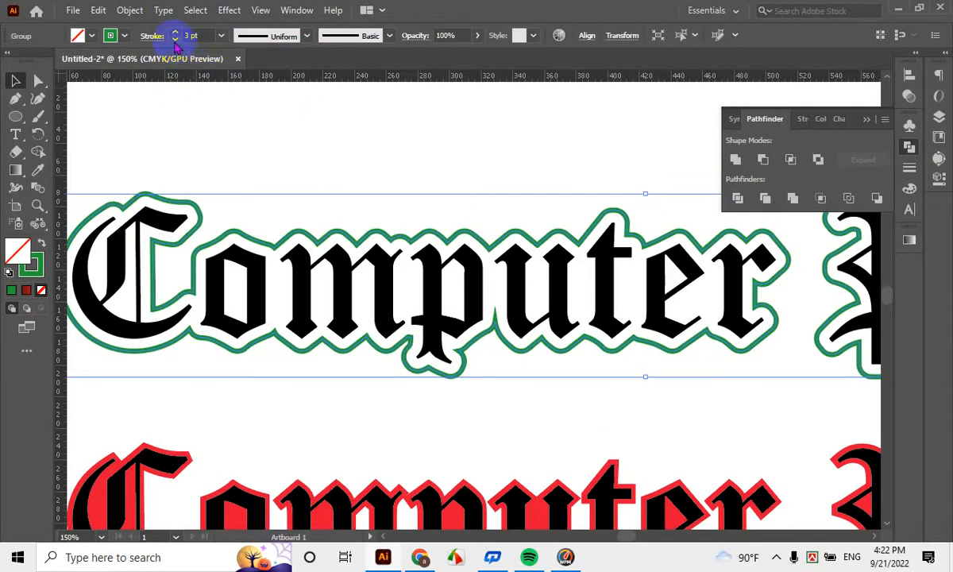
click(175, 40)
click(327, 160)
Examine the green contour around the top lettering, comparing its corners and gaps with the red-backed version below
scroll(597, 232, down, 3)
drag(699, 310, 582, 330)
click(787, 334)
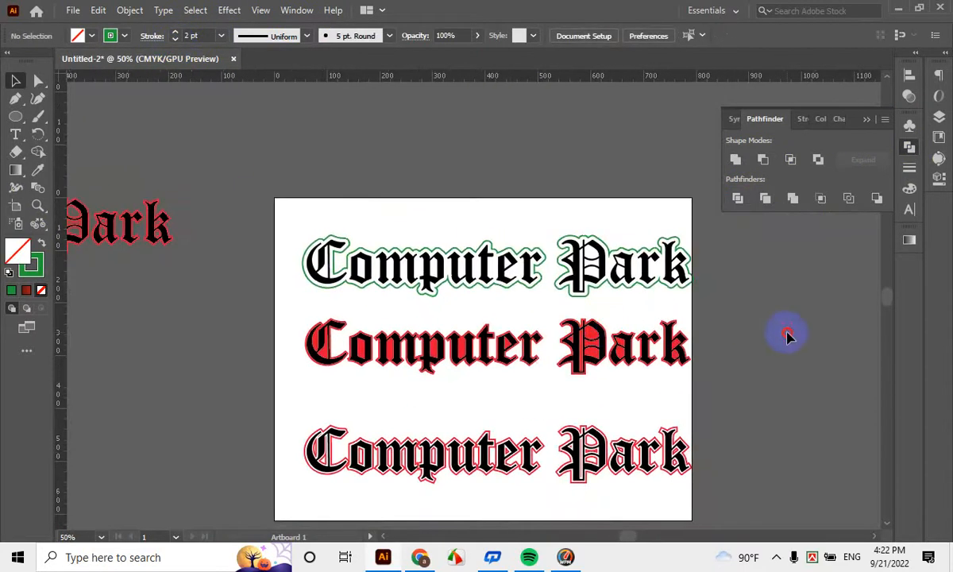
scroll(555, 233, up, 3)
scroll(470, 344, down, 2)
drag(471, 343, 519, 320)
scroll(357, 277, up, 4)
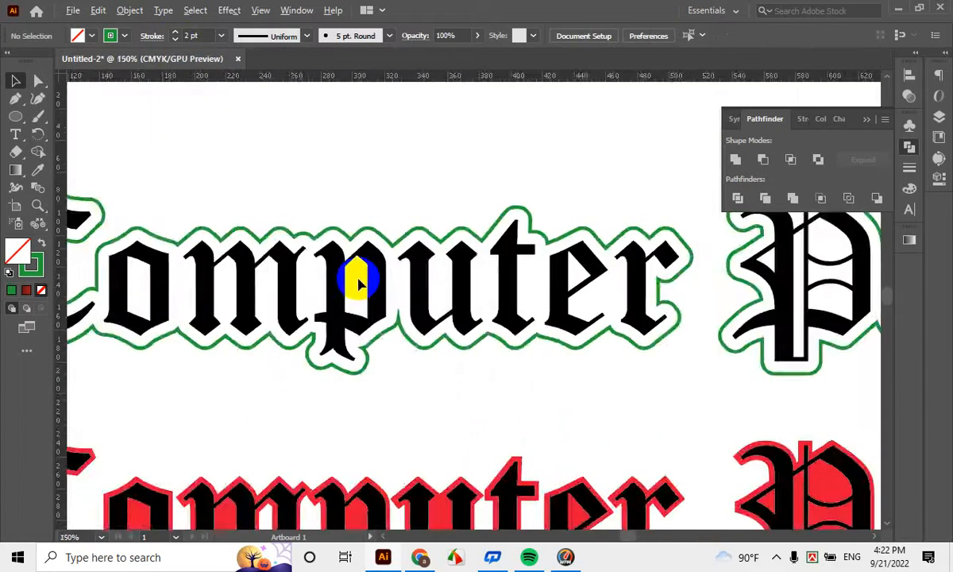
scroll(477, 279, down, 2)
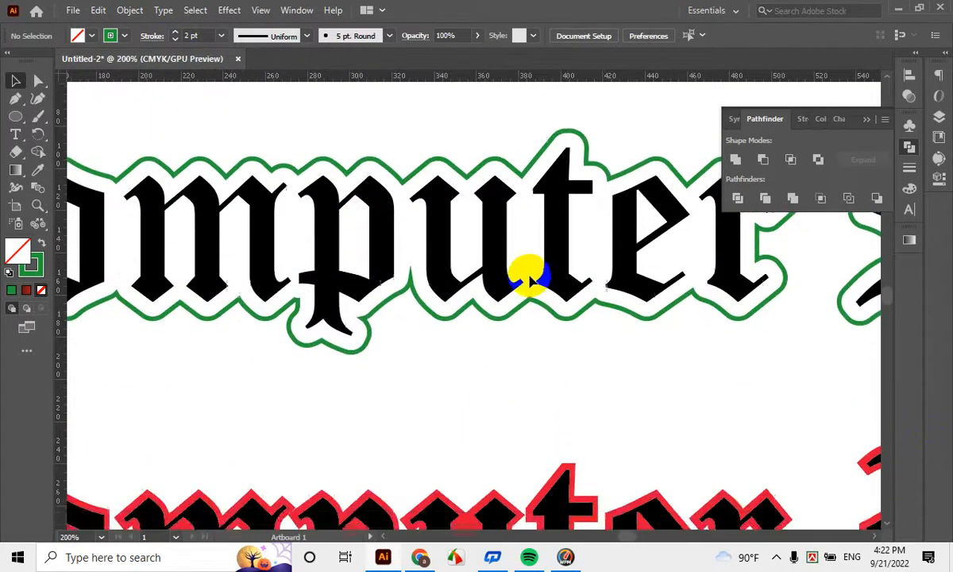
scroll(529, 280, down, 4)
scroll(458, 330, up, 3)
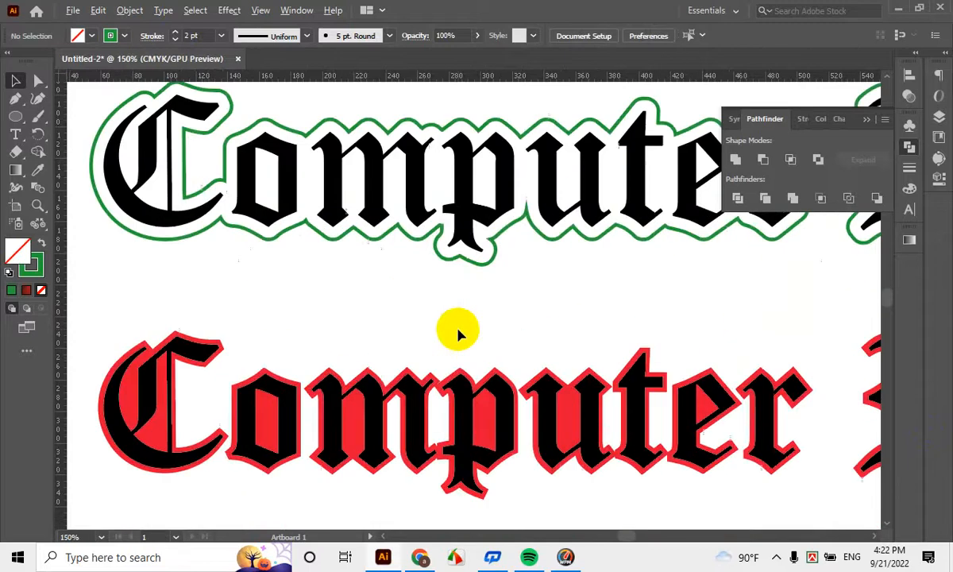
scroll(459, 332, up, 1)
scroll(456, 324, down, 3)
scroll(451, 315, up, 3)
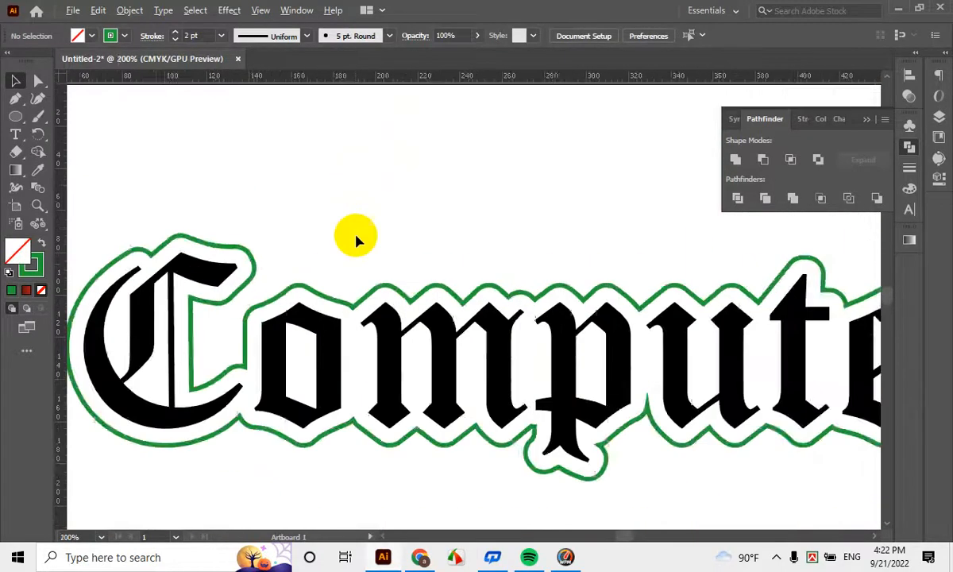
scroll(358, 238, up, 1)
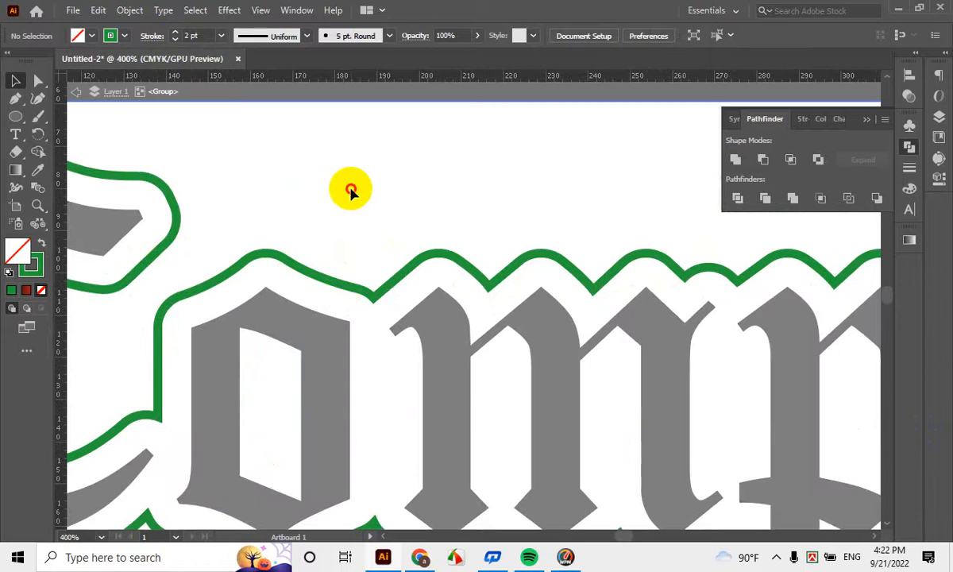
double_click(350, 188)
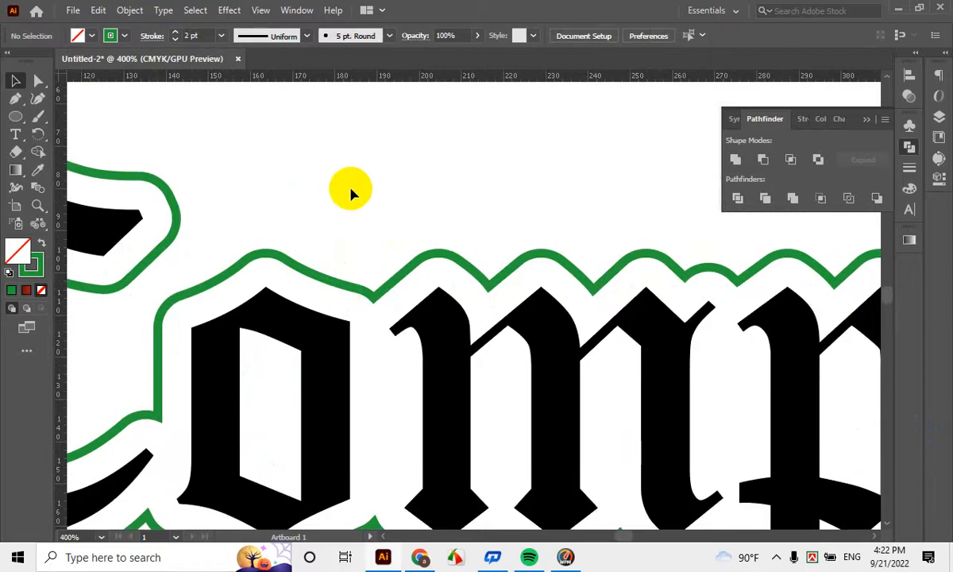
Increase the stroke weight of the green contour around the top lettering to 6 pt
click(286, 266)
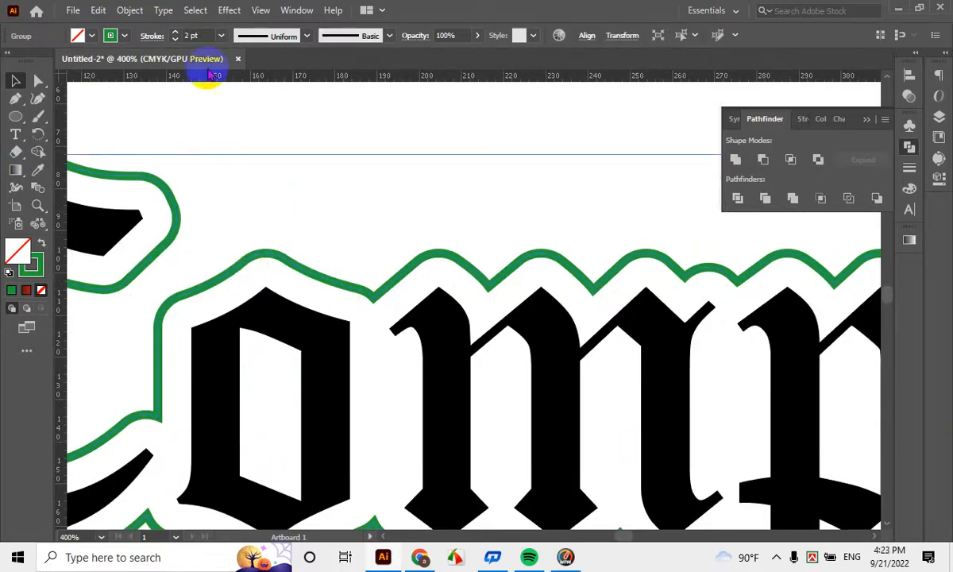
scroll(417, 261, down, 2)
scroll(294, 204, up, 1)
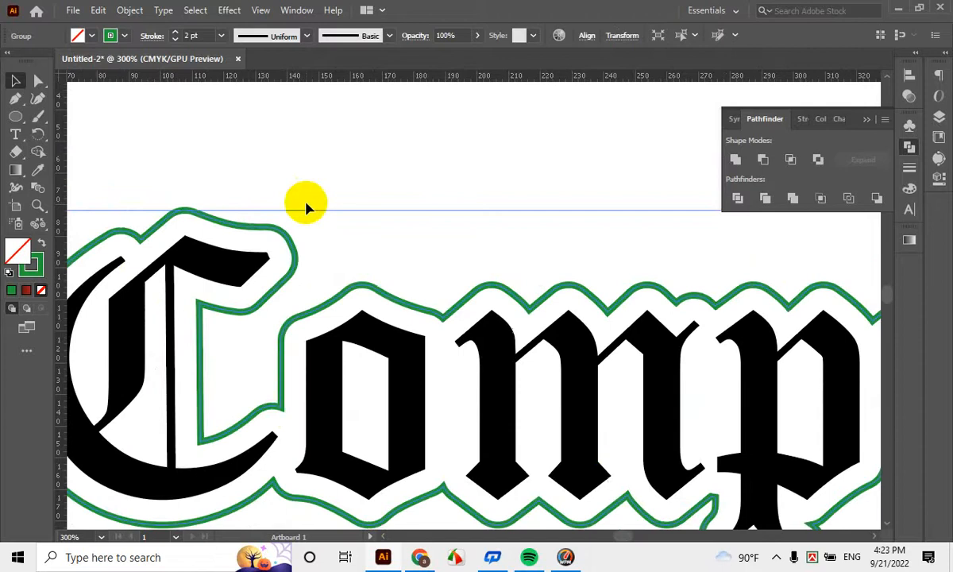
click(177, 33)
click(177, 34)
click(176, 34)
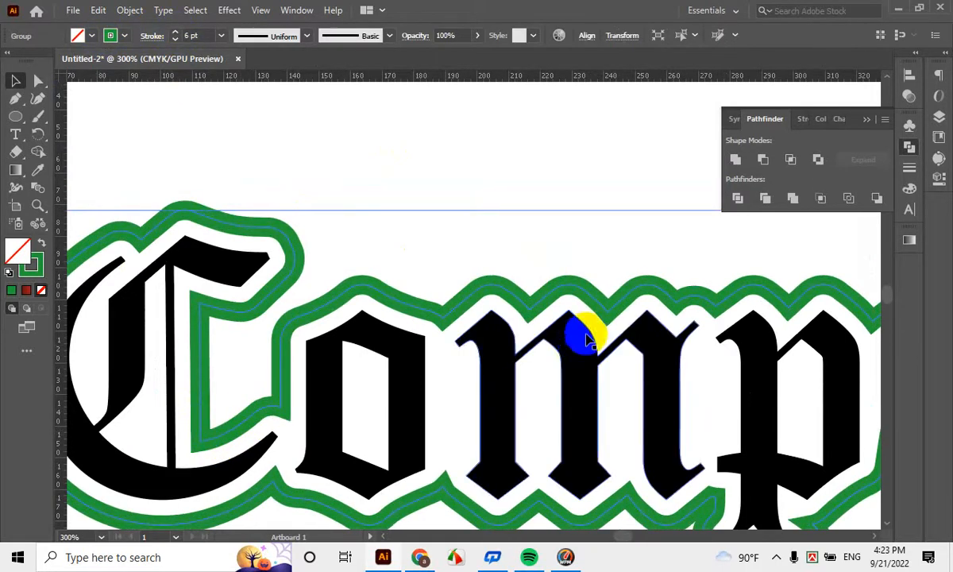
Align the green contour's stroke to the outside of its path and reduce its weight to 5 pt
scroll(592, 350, down, 3)
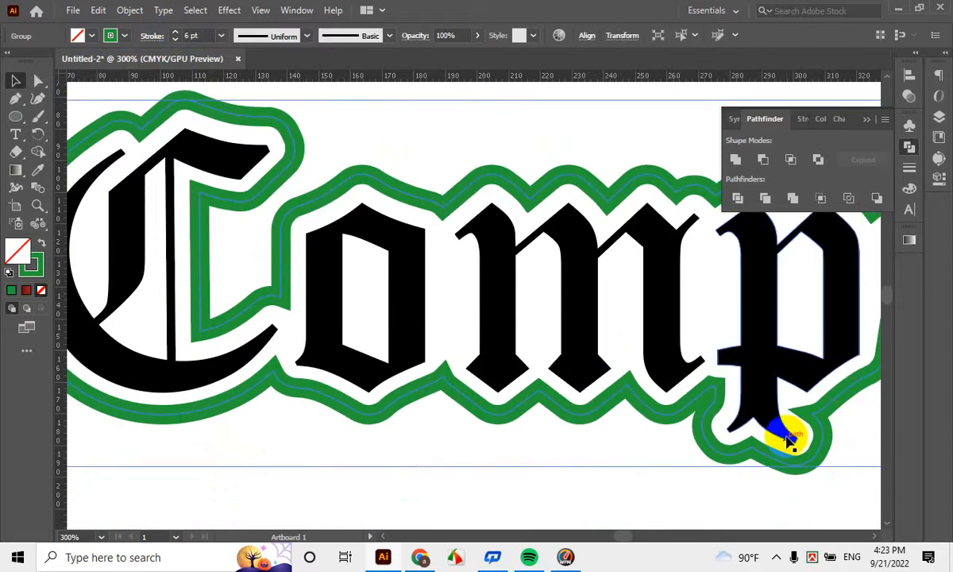
scroll(287, 106, up, 1)
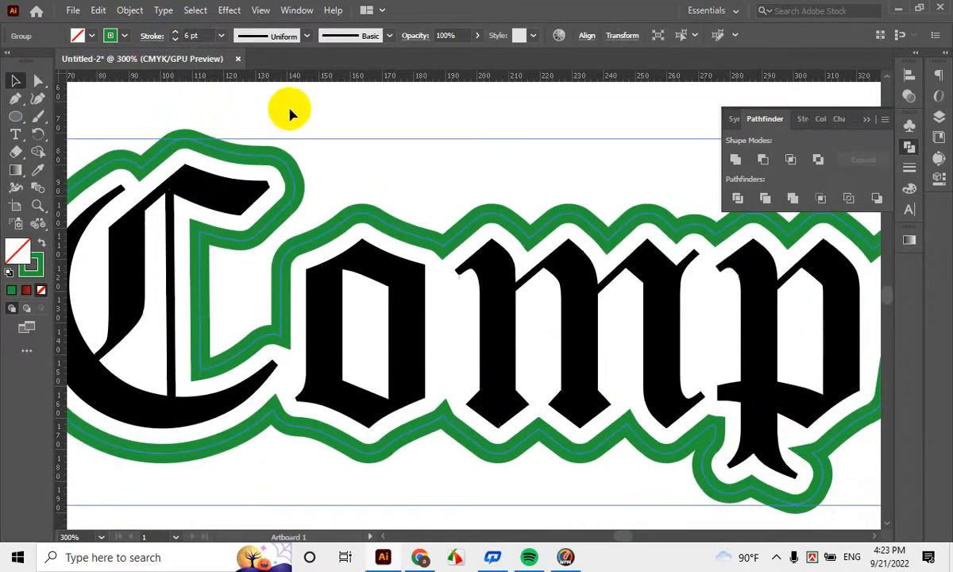
click(151, 37)
click(89, 113)
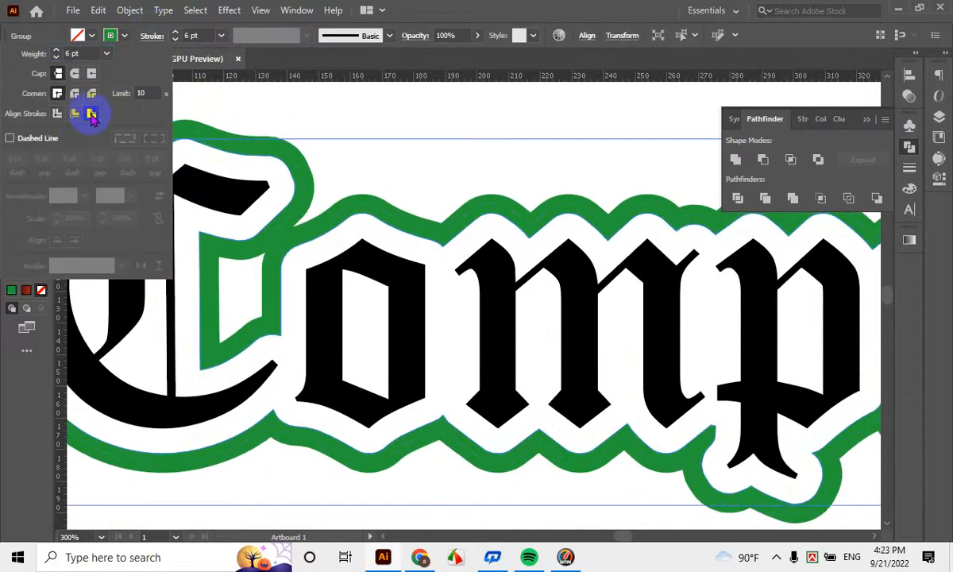
click(175, 38)
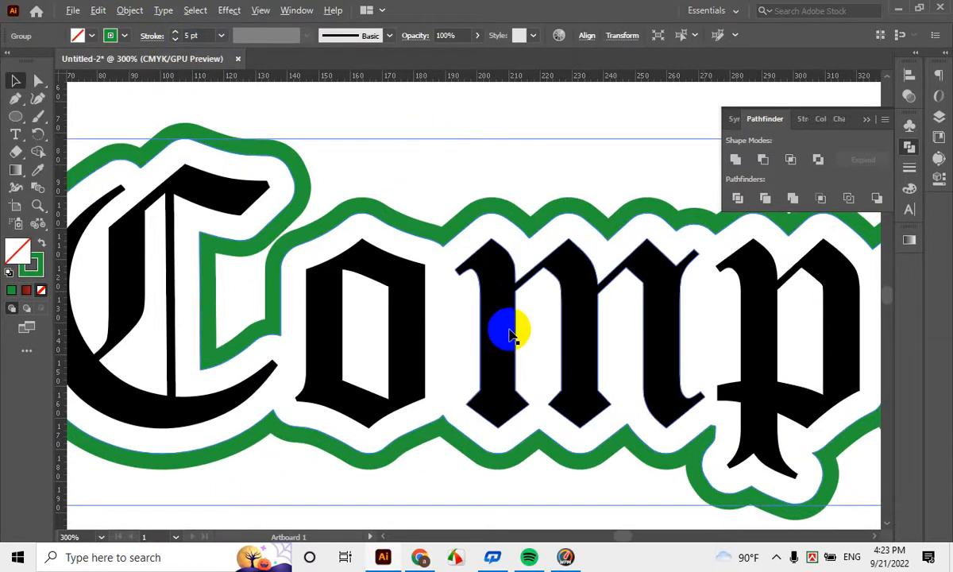
scroll(509, 330, down, 3)
scroll(510, 332, down, 1)
click(253, 375)
Expand the appearance of the green contour around the top lettering to convert its stroke into a filled shape
drag(669, 326, 406, 322)
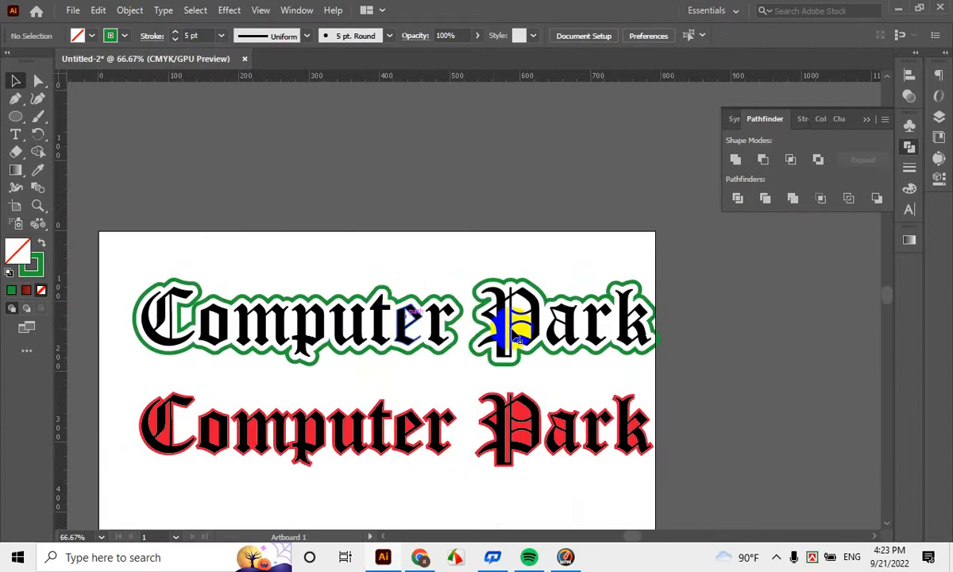
click(414, 324)
scroll(203, 302, up, 2)
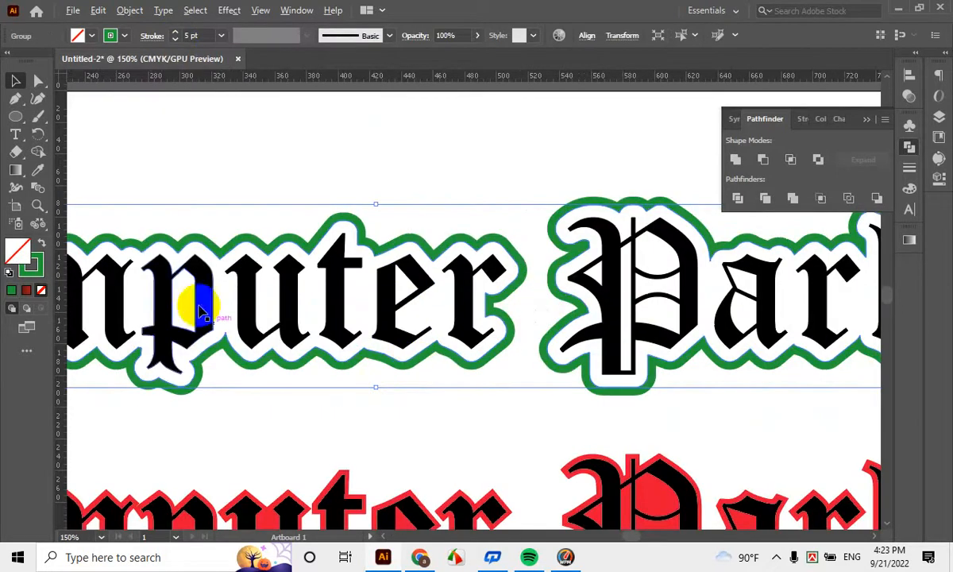
click(131, 11)
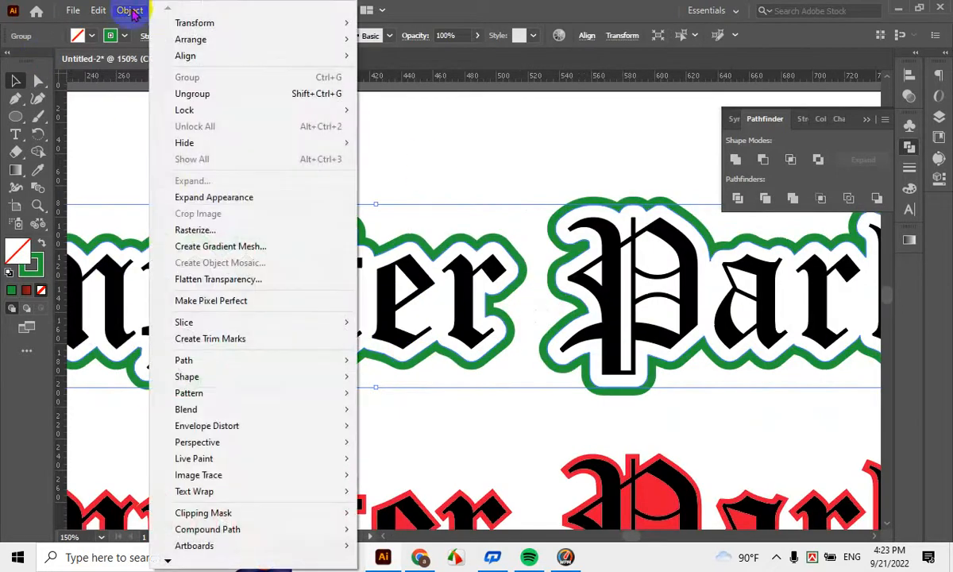
click(202, 190)
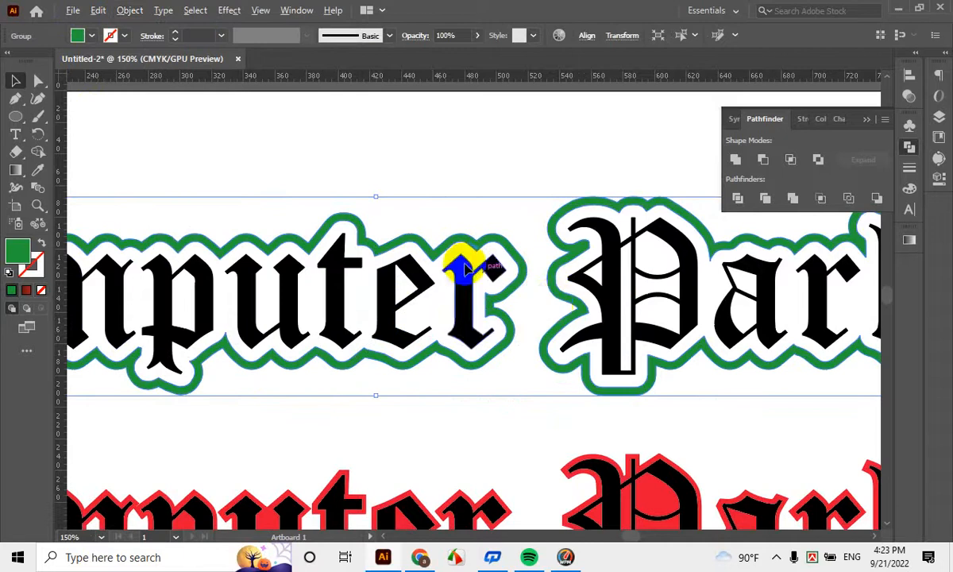
Inspect the edges of the expanded green contour up close, and compare it with the red versions on the artboard
scroll(348, 218, up, 6)
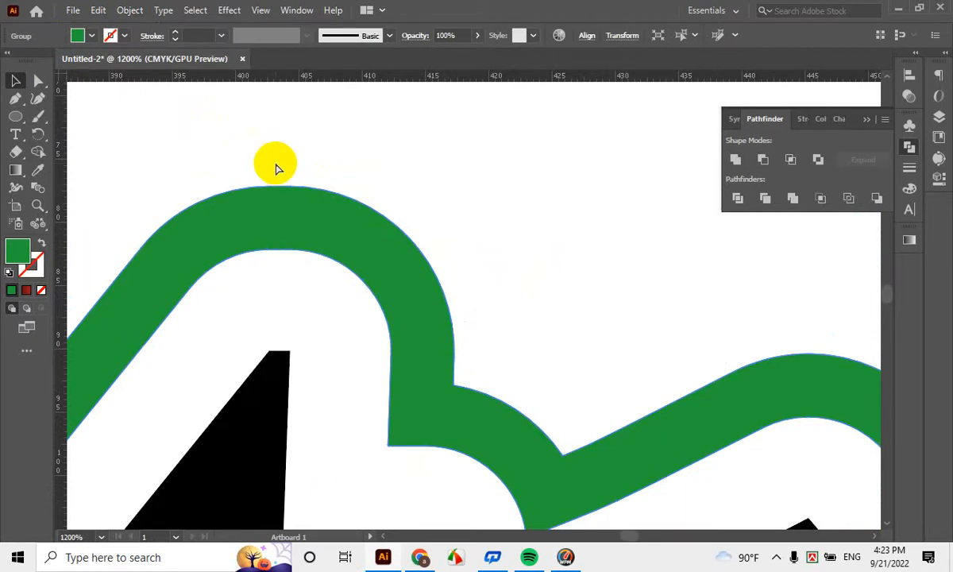
scroll(370, 294, down, 10)
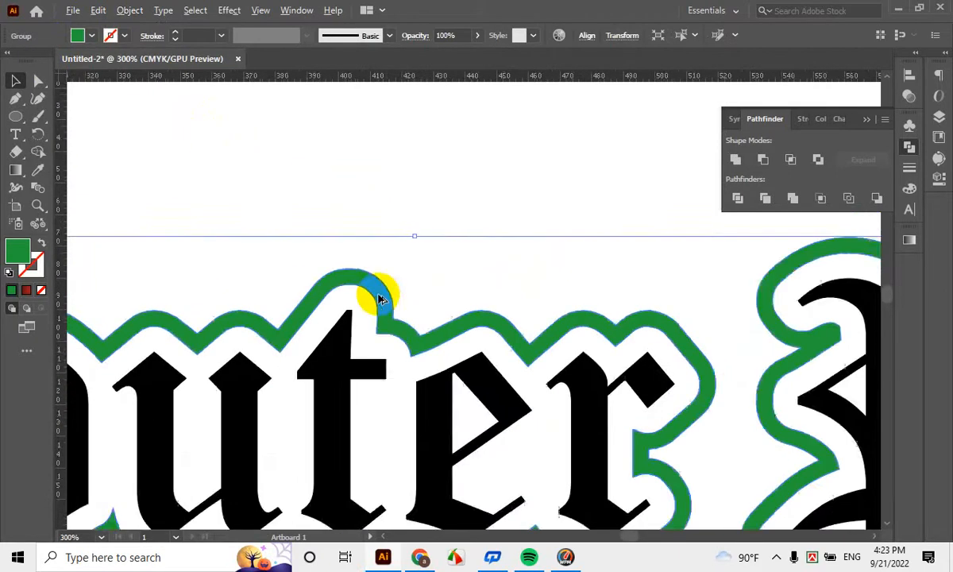
scroll(483, 382, down, 2)
click(570, 371)
scroll(220, 342, down, 2)
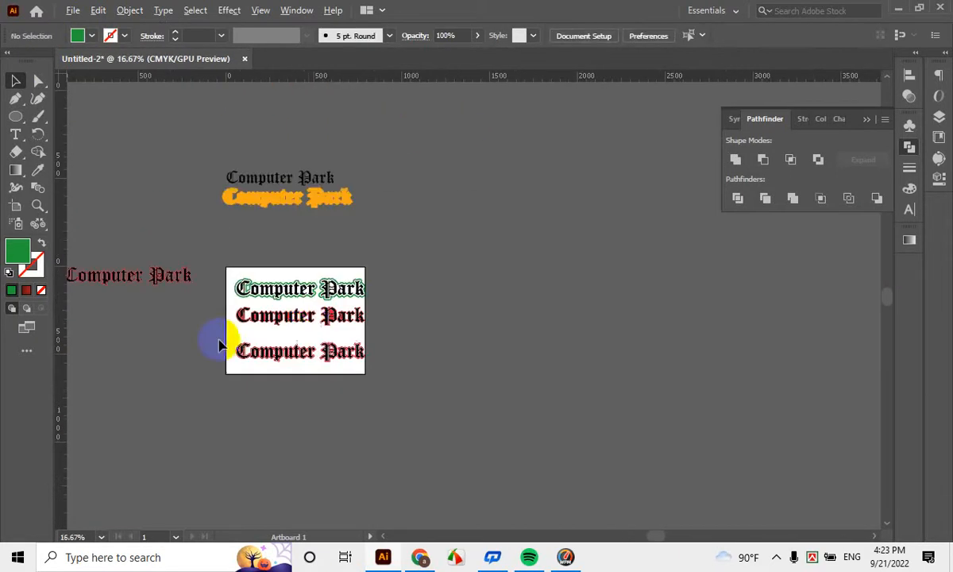
scroll(309, 328, up, 4)
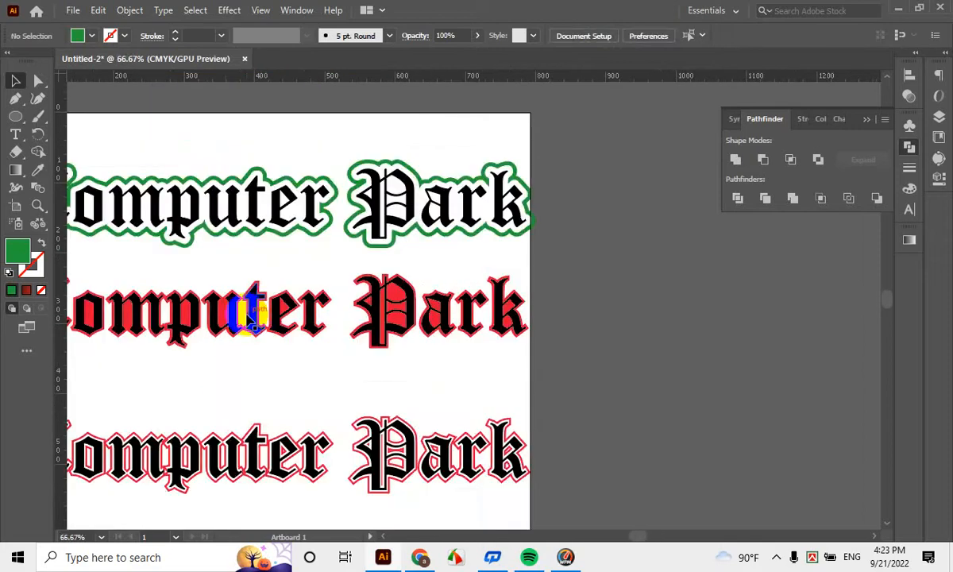
scroll(421, 377, up, 4)
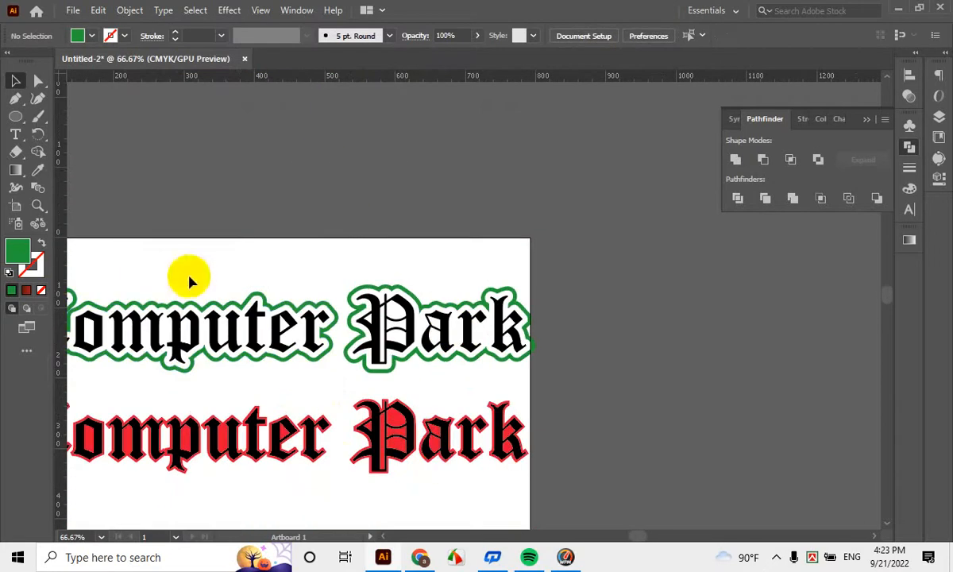
click(17, 101)
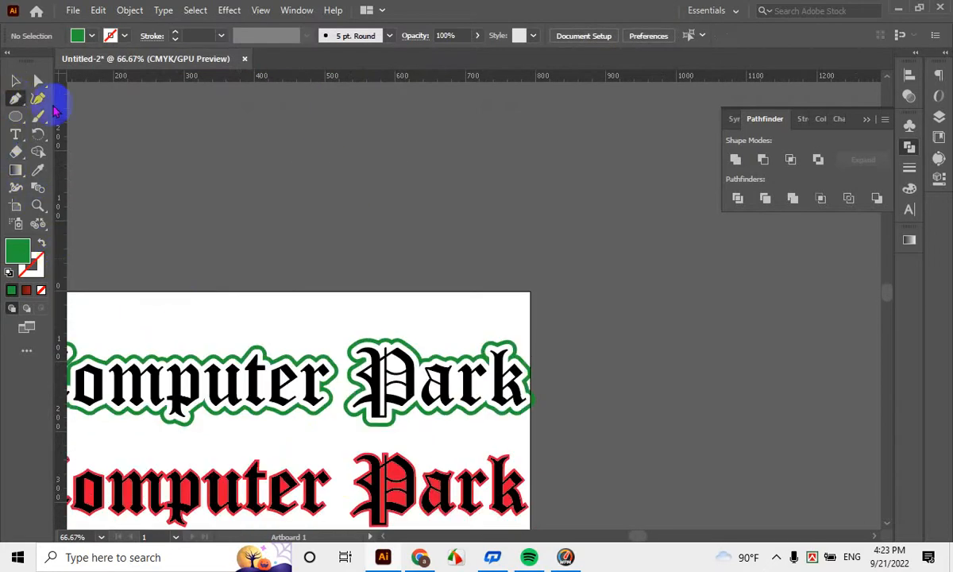
key(space)
drag(634, 289, 546, 352)
drag(402, 224, 409, 230)
key(ctrl+z)
click(467, 294)
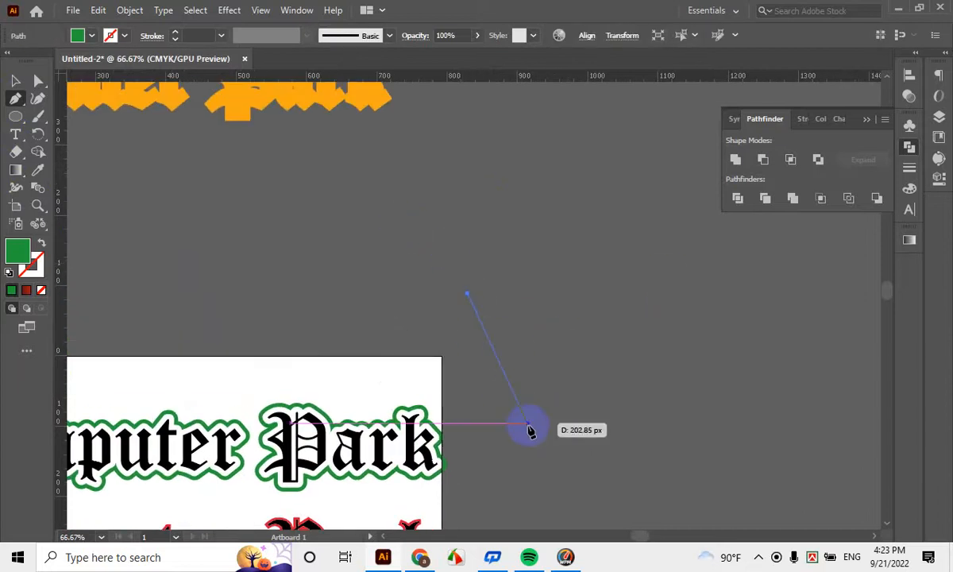
click(566, 458)
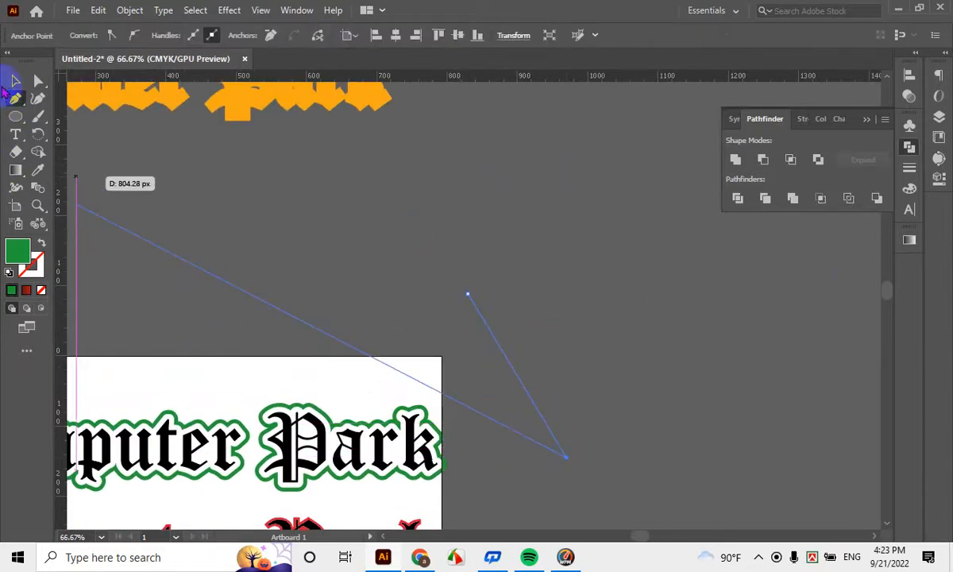
click(15, 80)
scroll(529, 400, up, 3)
click(475, 430)
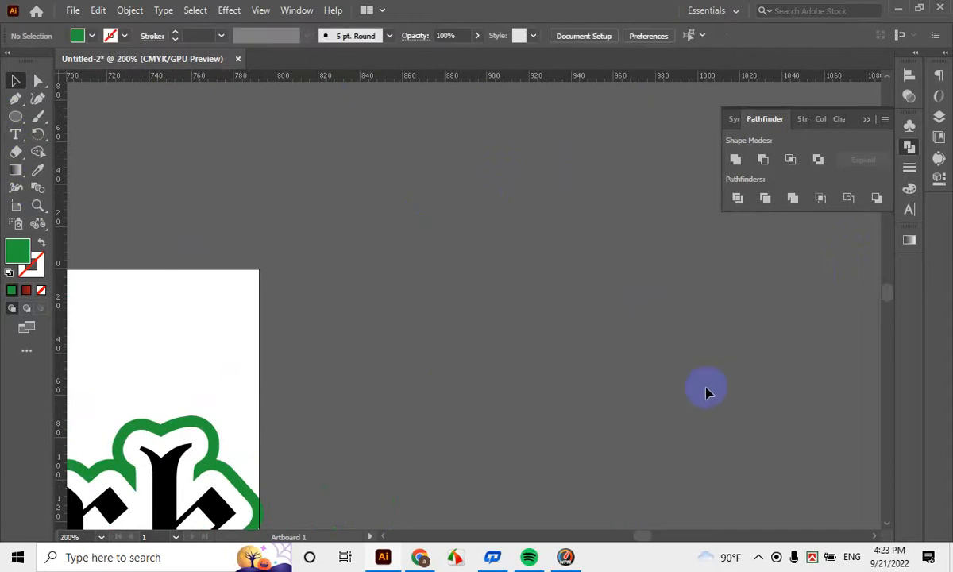
click(540, 419)
scroll(508, 421, down, 2)
click(602, 464)
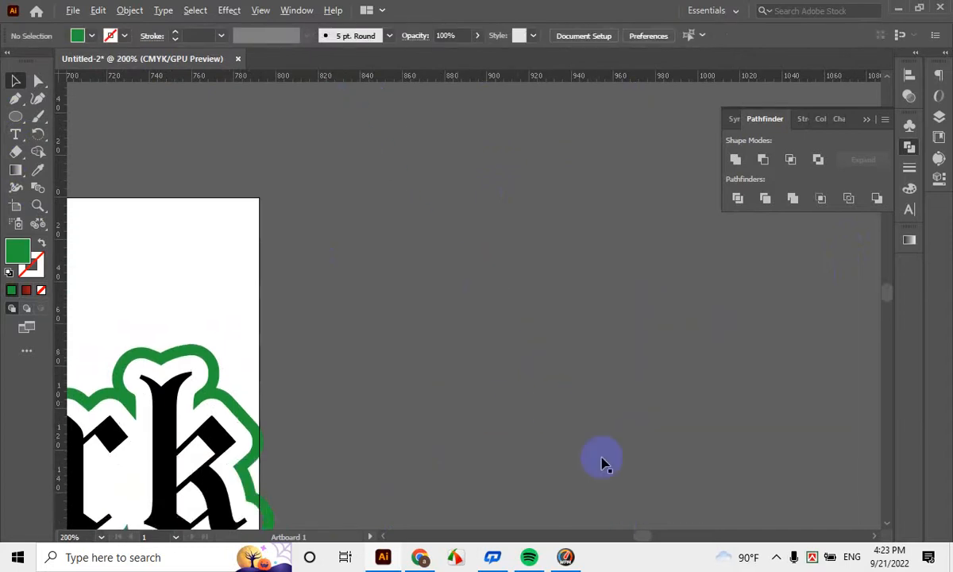
Repeat a thin diagonal green line sideways at even spacing to build a parallelogram-shaped block of hatching beside the artboard
scroll(620, 401, up, 3)
drag(514, 387, 523, 385)
scroll(525, 387, down, 6)
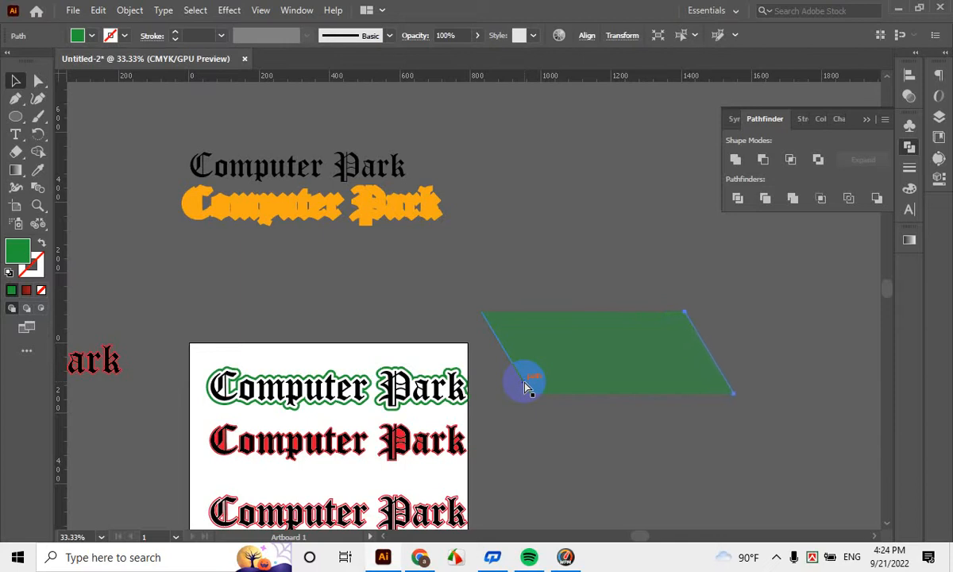
key(shift+Right)
key(shift+Right)
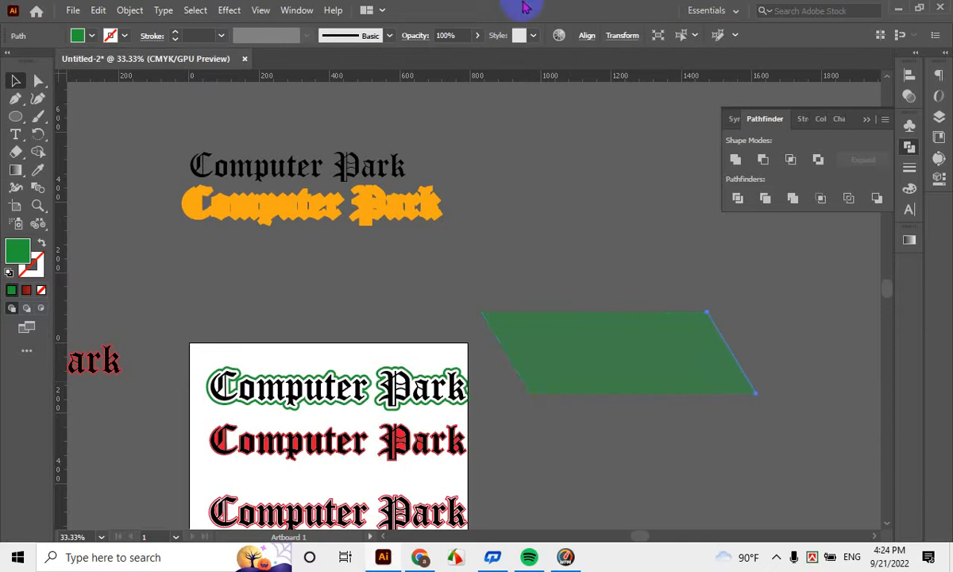
key(shift+Right)
key(shift+Right)
key(shift+Right)
Select all the diagonal green hatch lines and group them into one object
click(676, 466)
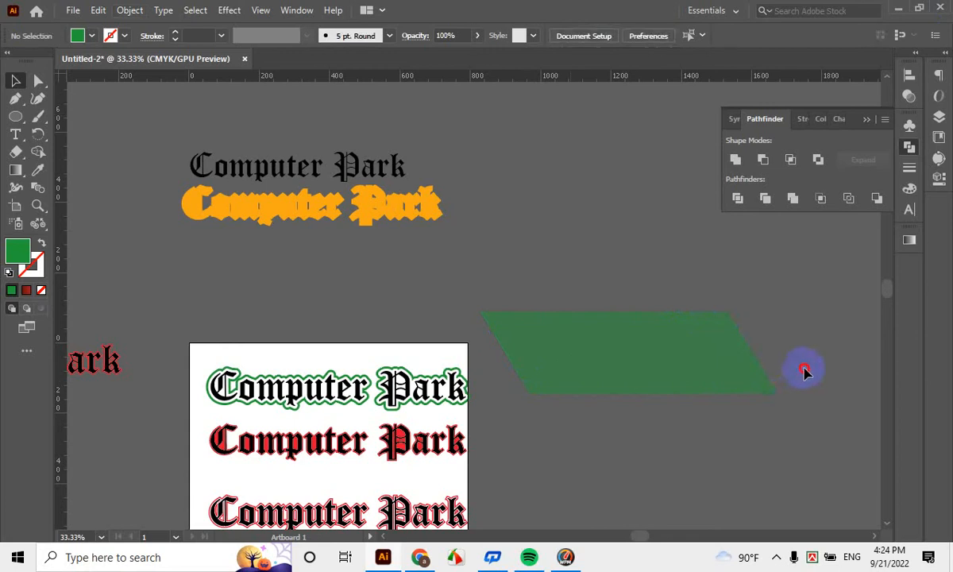
drag(804, 368, 821, 348)
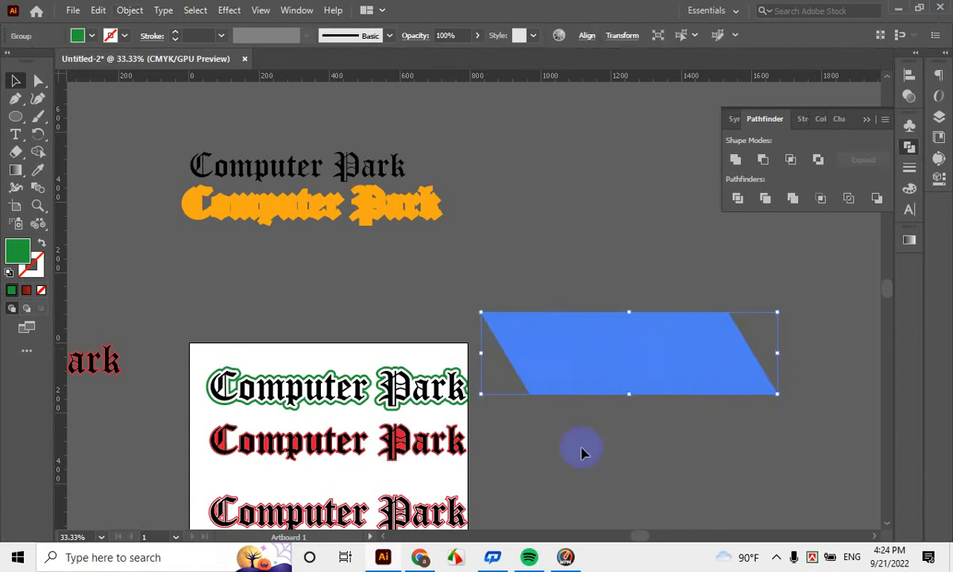
click(447, 421)
Duplicate the green contour around the top lettering and place the copy over the diagonal line pattern
scroll(457, 407, up, 1)
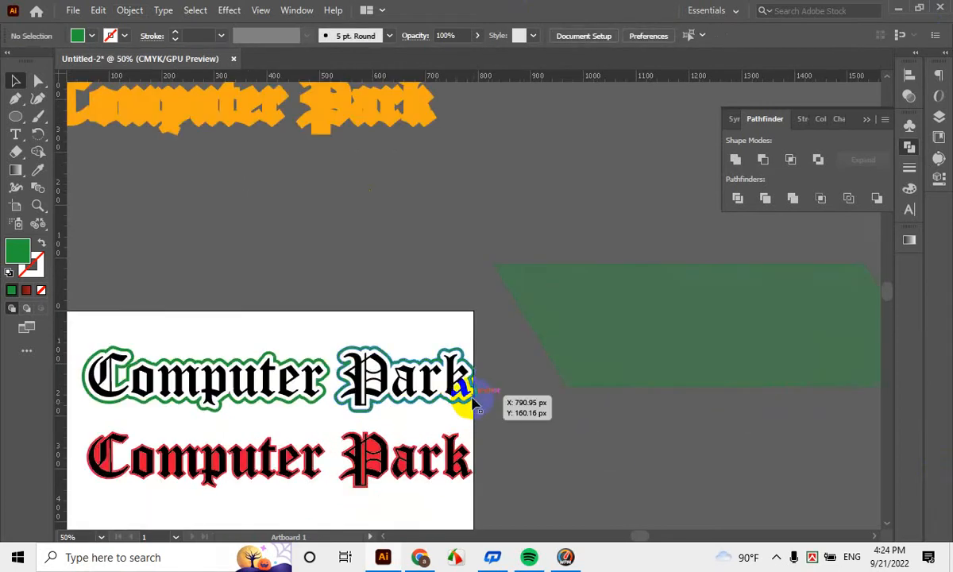
click(470, 397)
scroll(472, 397, up, 3)
click(514, 419)
click(480, 401)
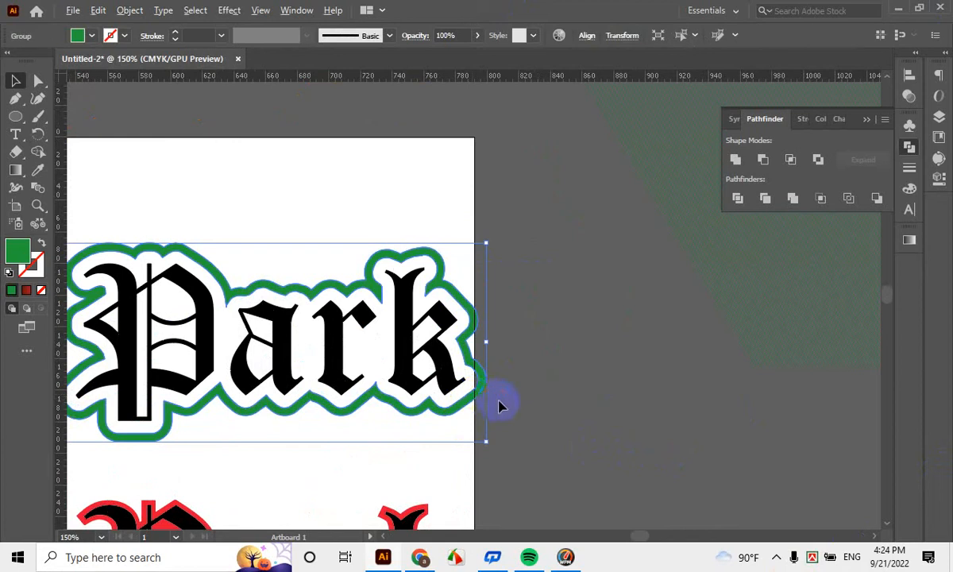
scroll(500, 401, down, 2)
drag(405, 405, 826, 337)
scroll(739, 350, up, 2)
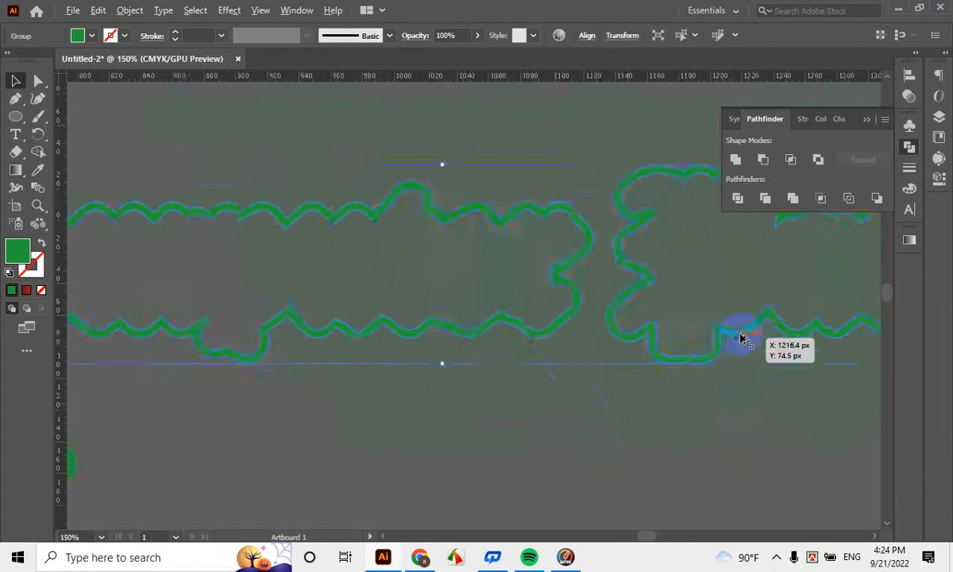
Inspect up close how the green contour copy and the diagonal line pattern overlap
click(511, 336)
scroll(511, 335, up, 1)
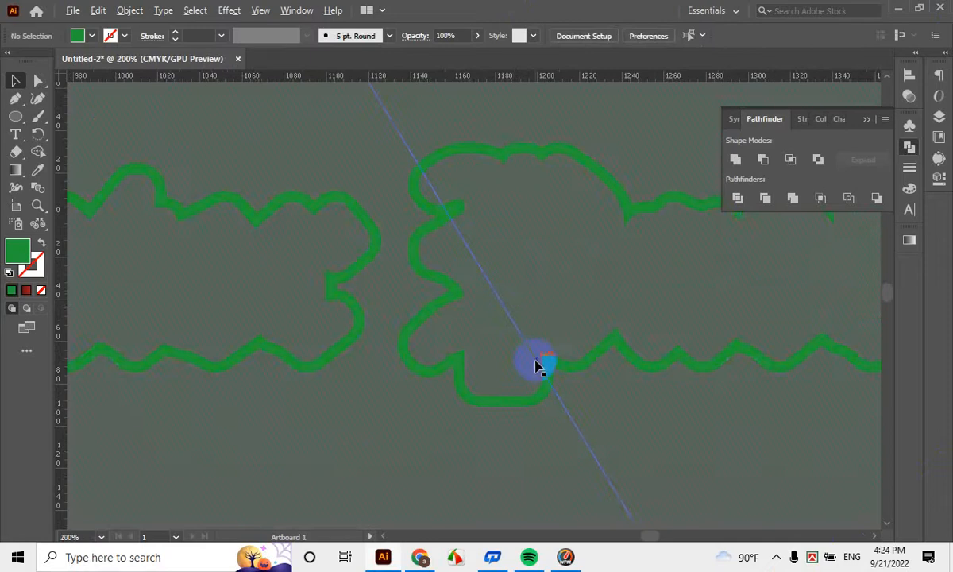
click(564, 365)
scroll(454, 307, down, 4)
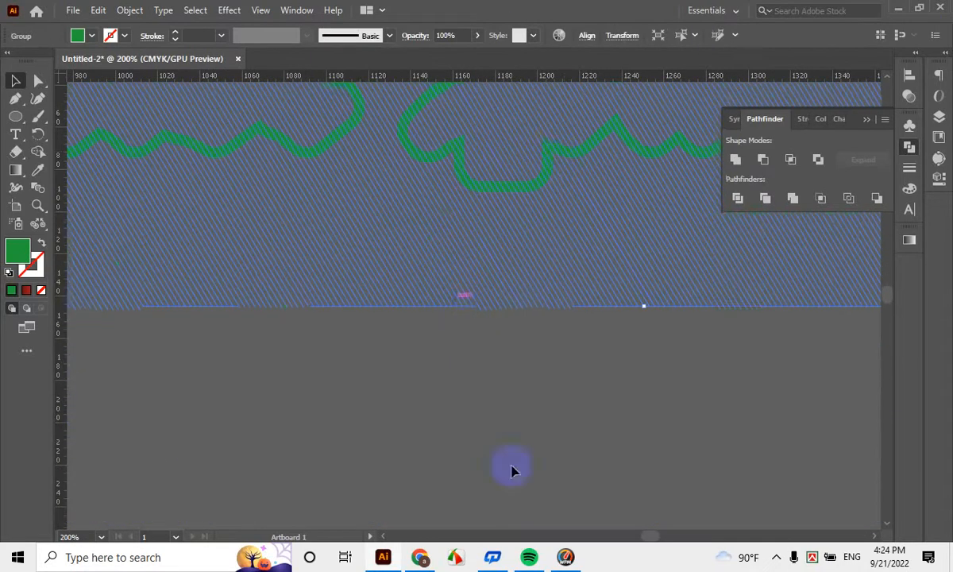
click(512, 470)
click(242, 139)
scroll(286, 145, up, 7)
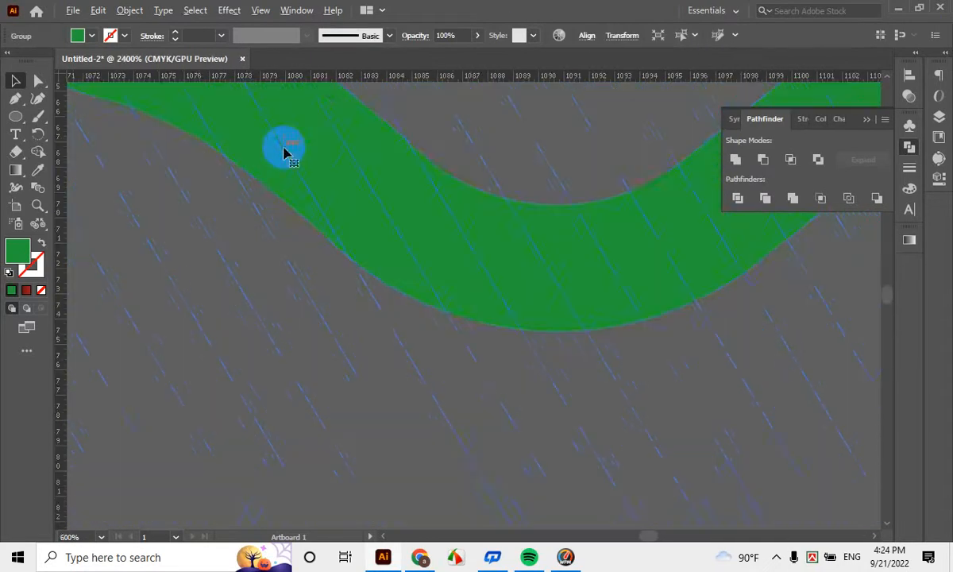
scroll(377, 230, down, 11)
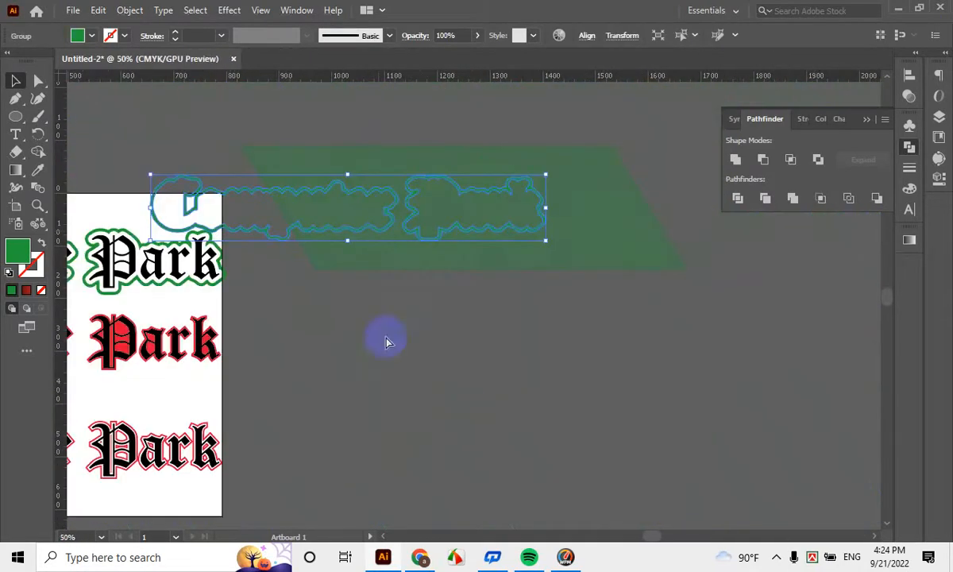
Change the fill of the green contour copy to the pale green D1E8D5
click(209, 164)
click(236, 198)
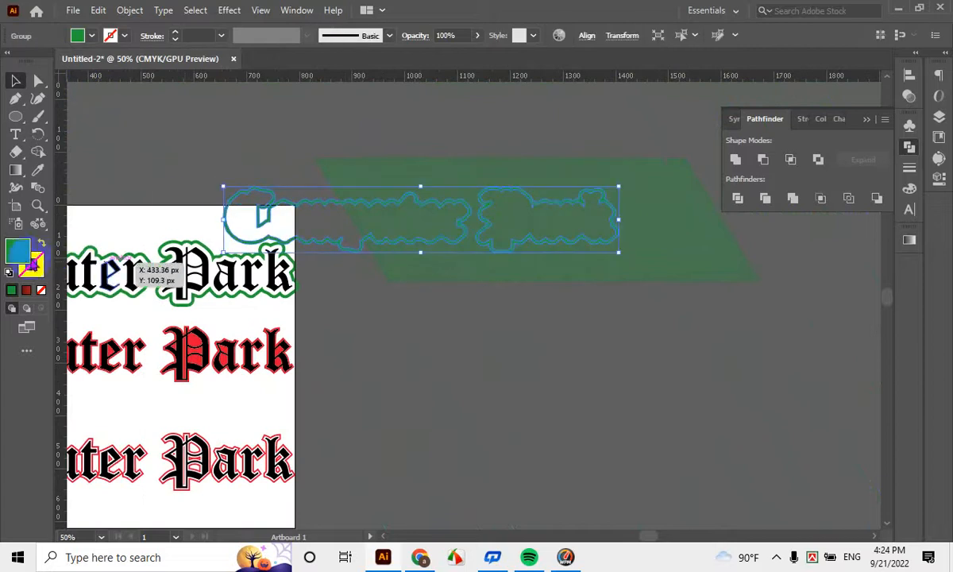
double_click(17, 252)
click(425, 183)
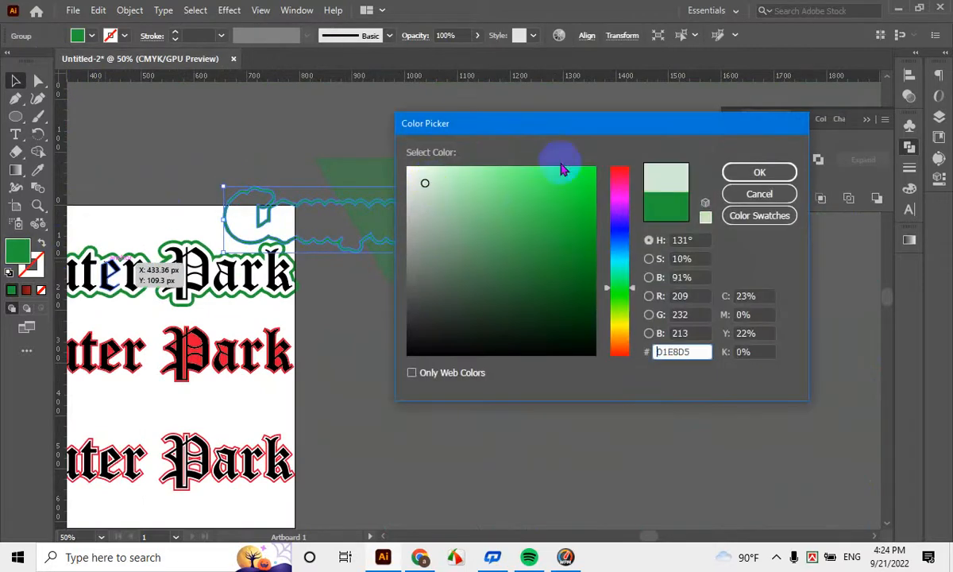
click(733, 174)
click(592, 412)
Move the pale green contour so that it sits over the middle of the diagonal line pattern
scroll(487, 275, up, 3)
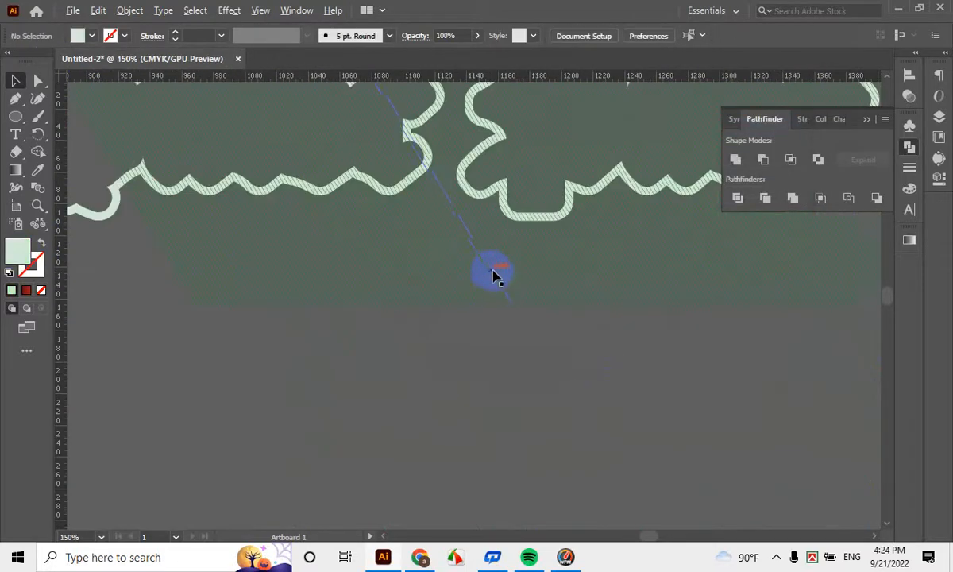
scroll(494, 281, down, 2)
drag(495, 328, 540, 334)
drag(424, 217, 579, 195)
scroll(553, 283, right, 3)
click(734, 386)
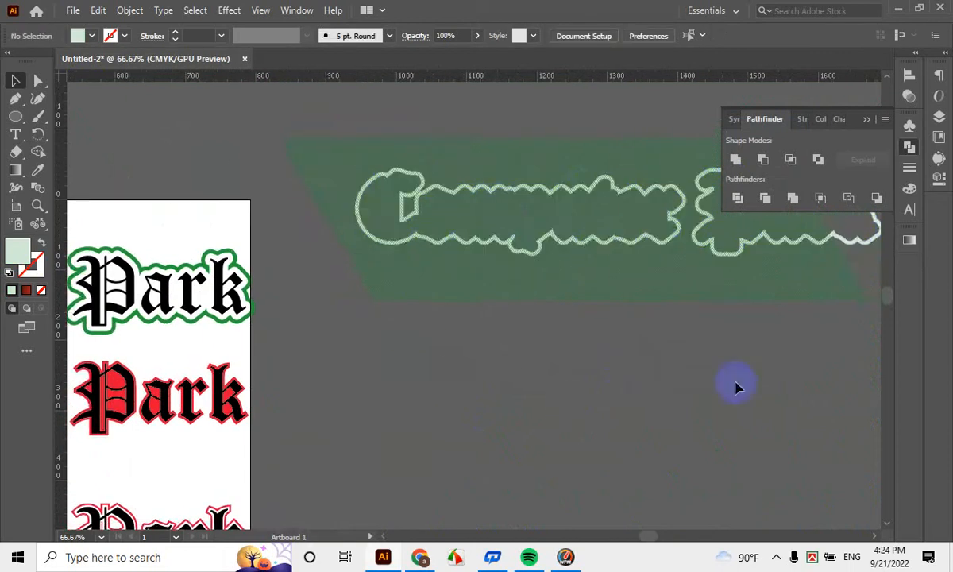
scroll(621, 411, right, 3)
drag(733, 280, 685, 277)
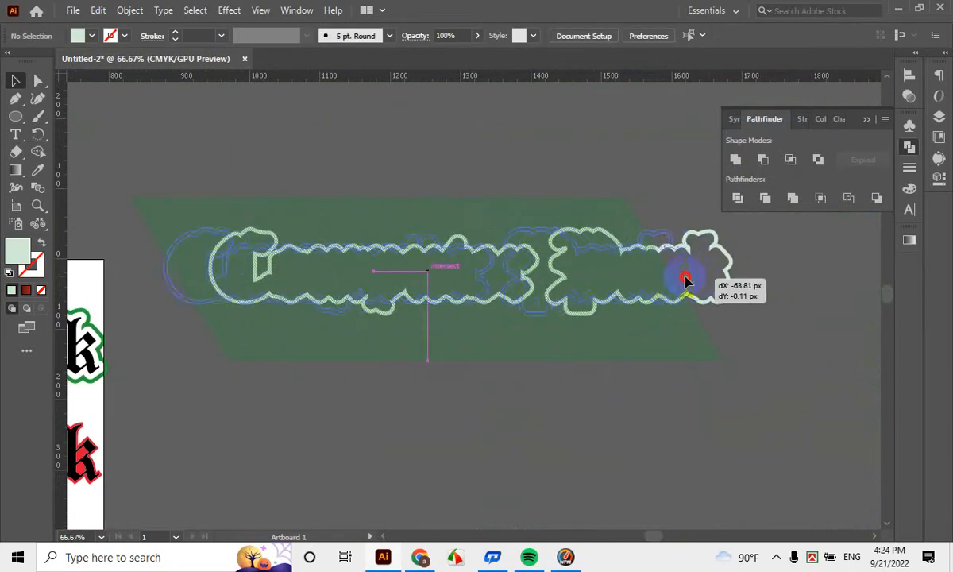
Enlarge the grouped line pattern so that it covers the whole pale green contour
click(692, 341)
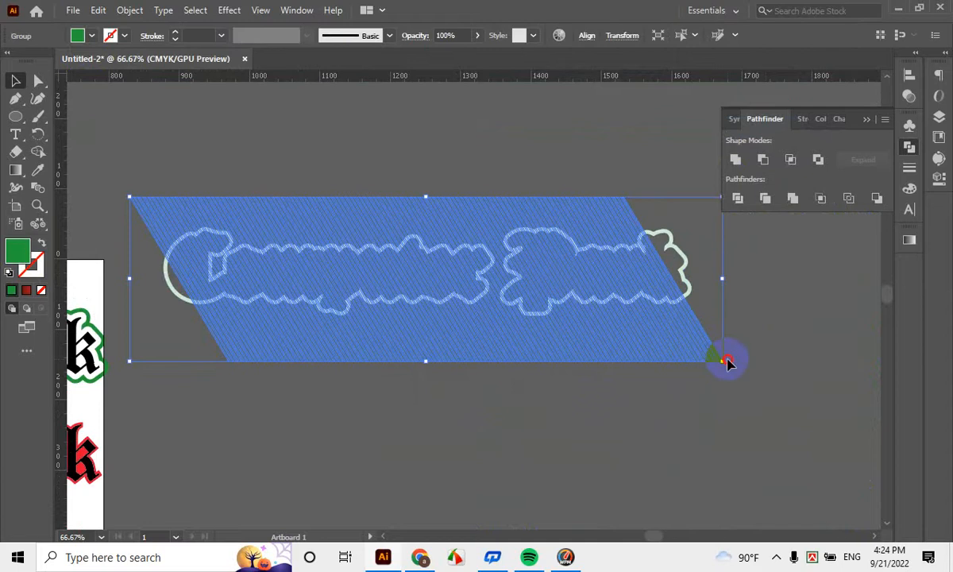
drag(722, 362, 762, 383)
click(724, 450)
Give the diagonal lines of the grouped pattern a green 0.25 pt stroke
scroll(355, 284, up, 1)
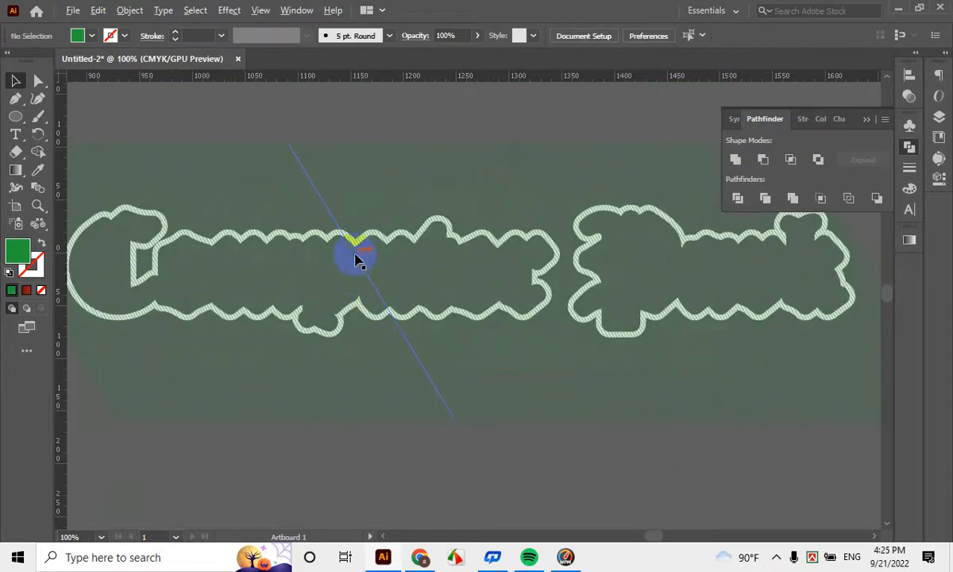
scroll(356, 261, up, 1)
scroll(548, 318, up, 1)
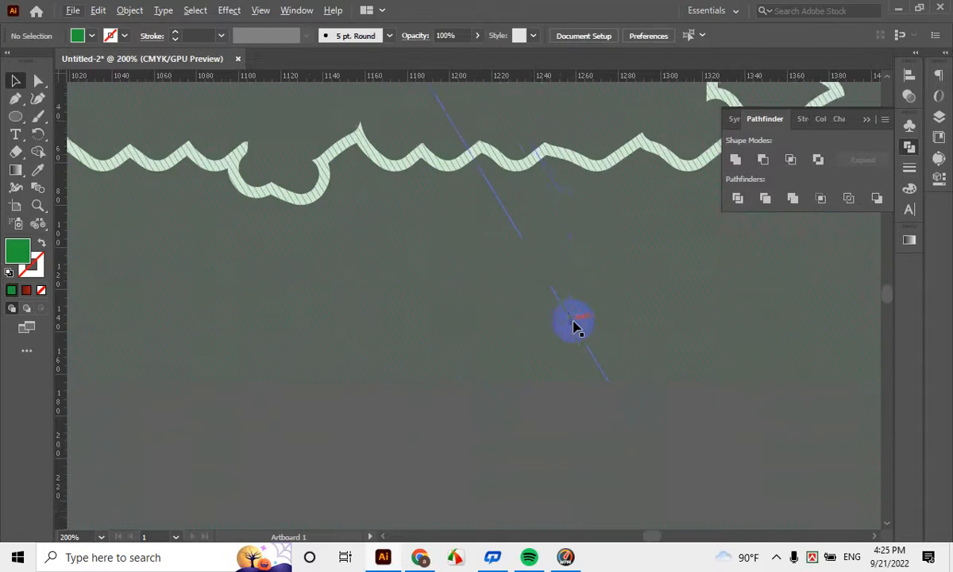
scroll(181, 179, up, 1)
scroll(302, 308, up, 1)
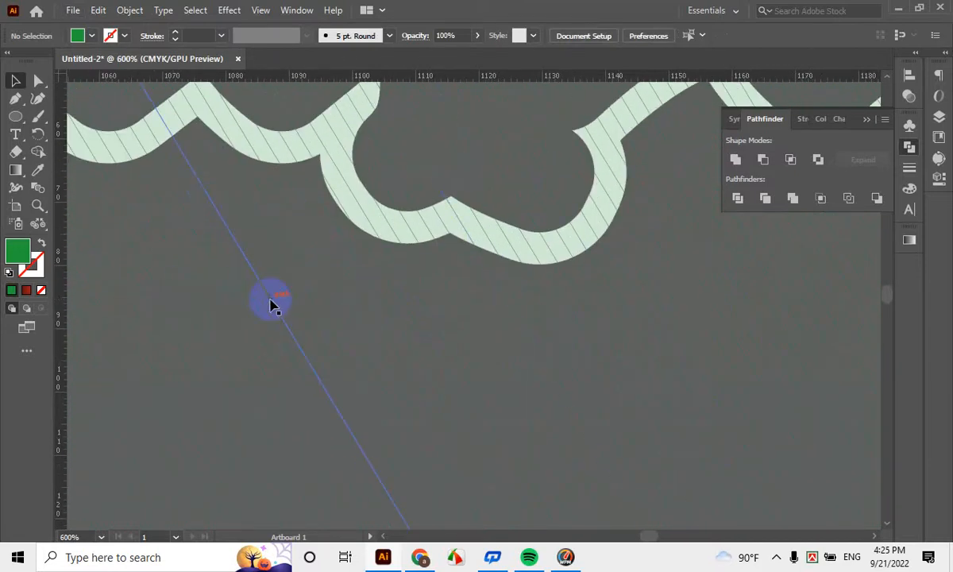
click(270, 304)
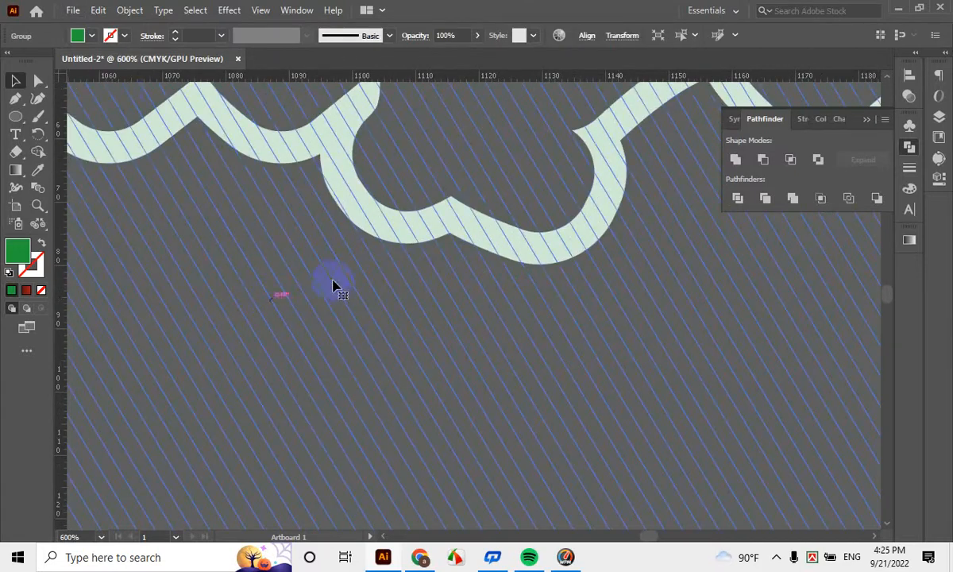
click(177, 35)
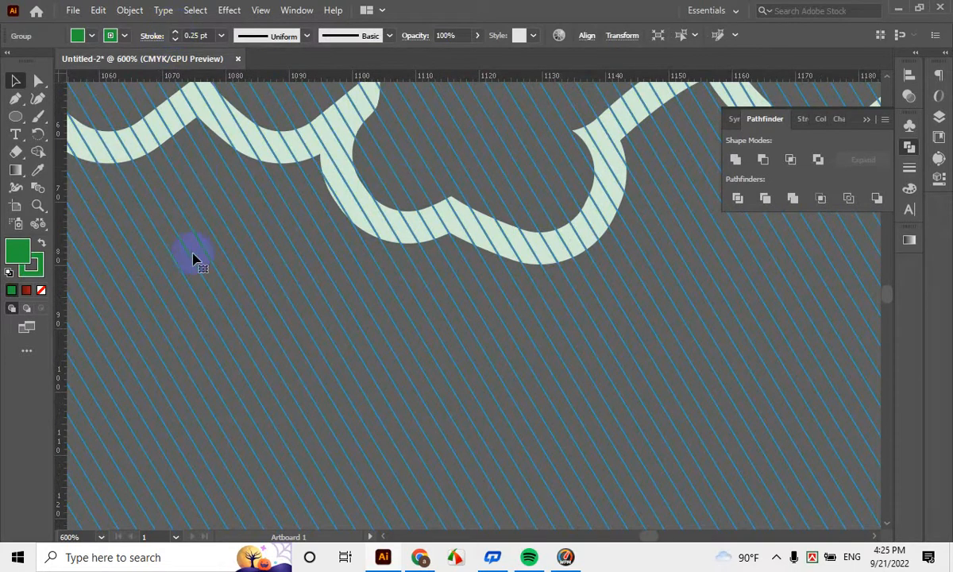
scroll(431, 250, down, 5)
scroll(453, 302, down, 1)
click(482, 372)
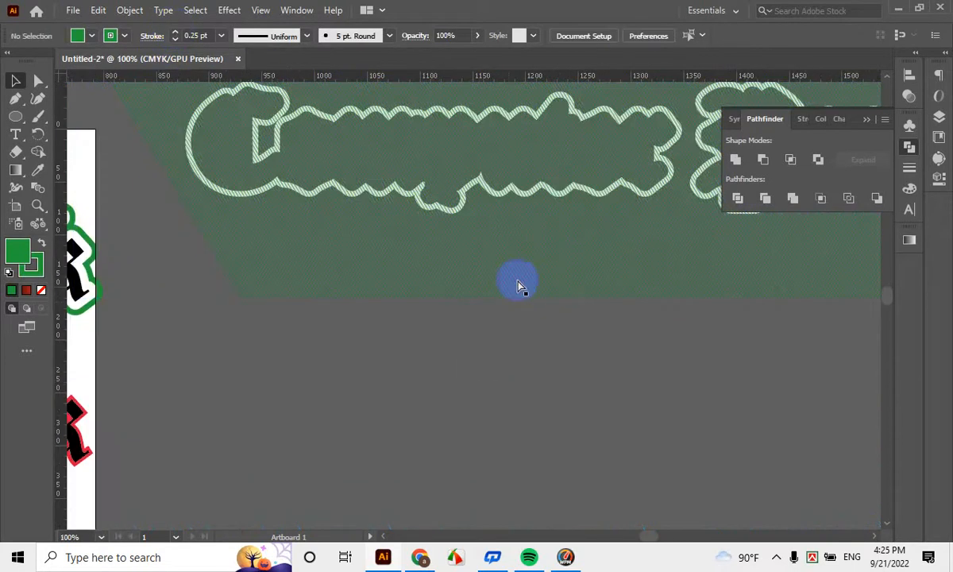
Send the grouped line pattern to the back, behind the pale green contour
drag(489, 253, 350, 334)
click(425, 344)
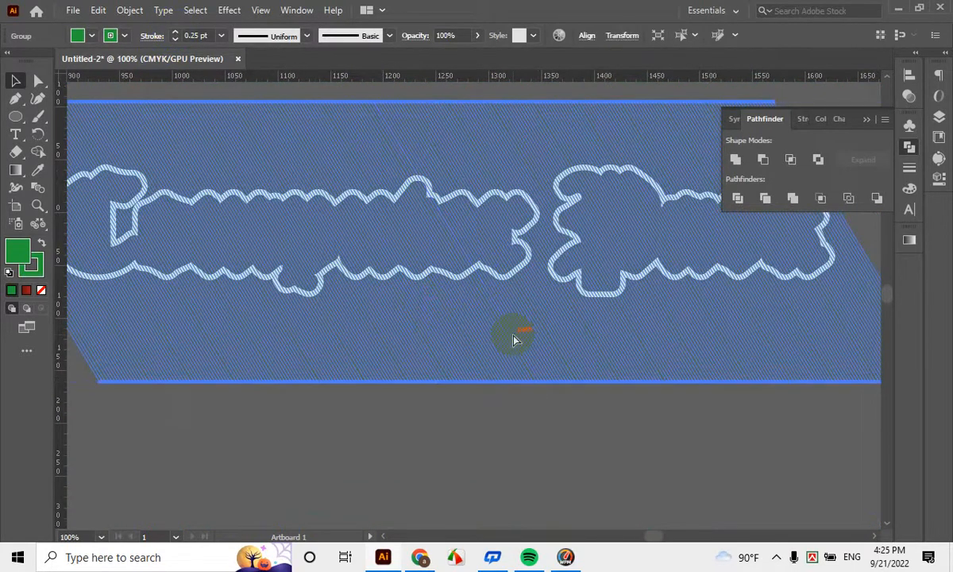
scroll(513, 340, up, 4)
click(464, 246)
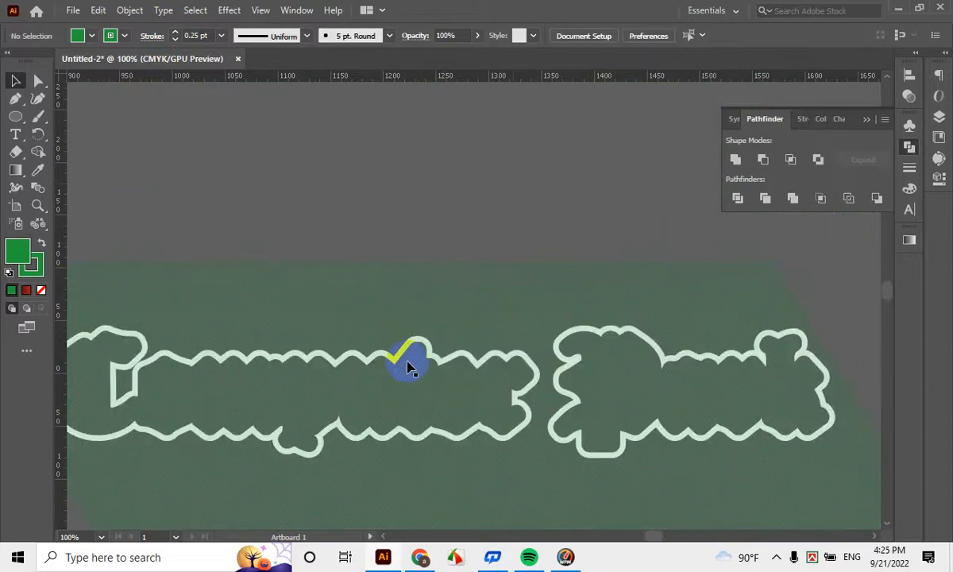
click(303, 208)
right_click(379, 347)
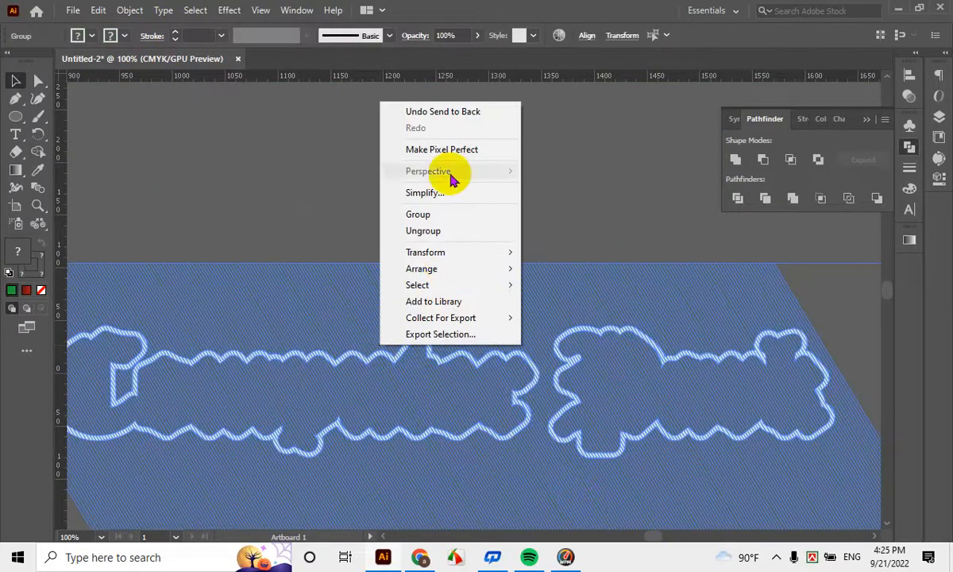
click(317, 150)
Convert the grouped pale green contour into a compound path
scroll(390, 370, up, 3)
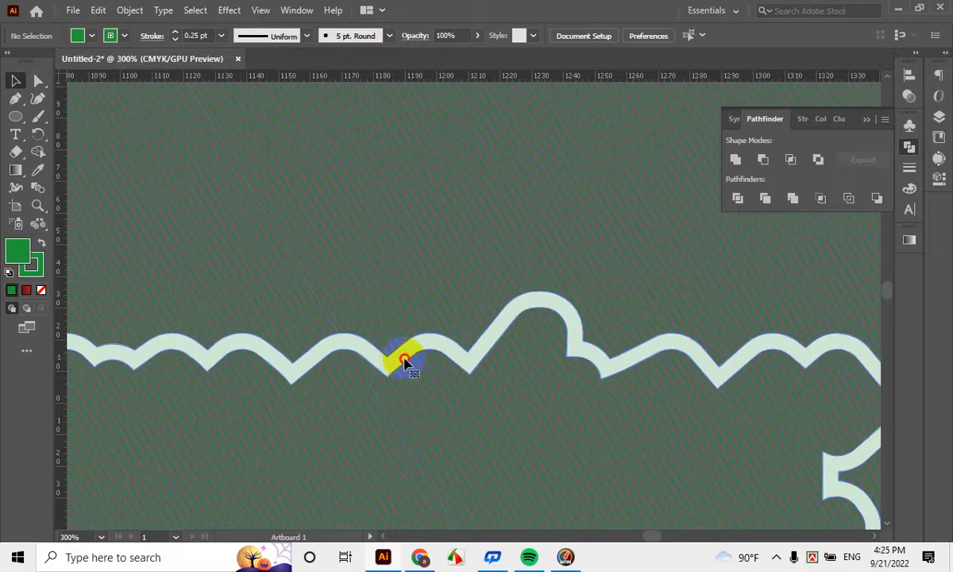
click(405, 362)
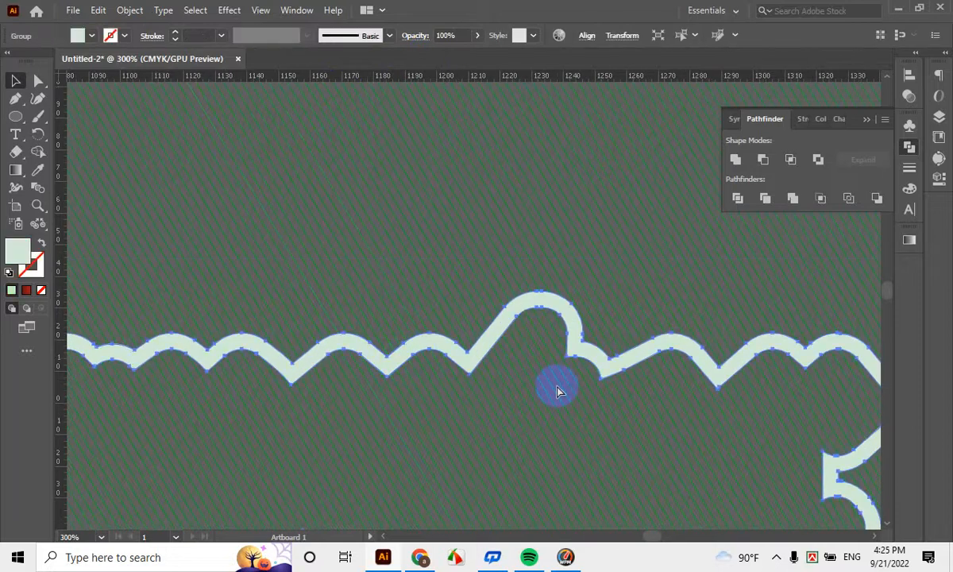
scroll(504, 303, down, 4)
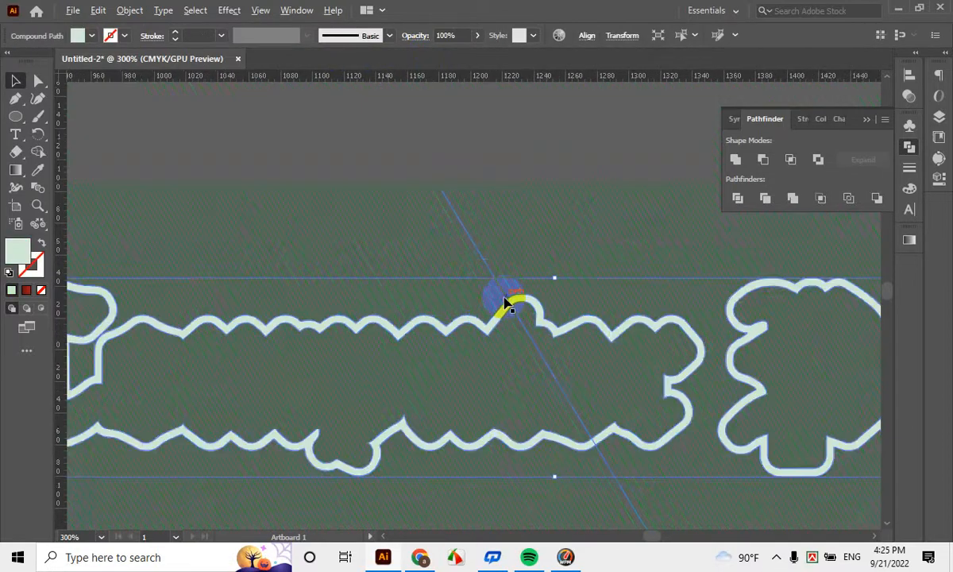
Make a clipping mask from the compound contour and the line pattern, and check the hatched outline up close
drag(459, 194, 620, 470)
right_click(540, 305)
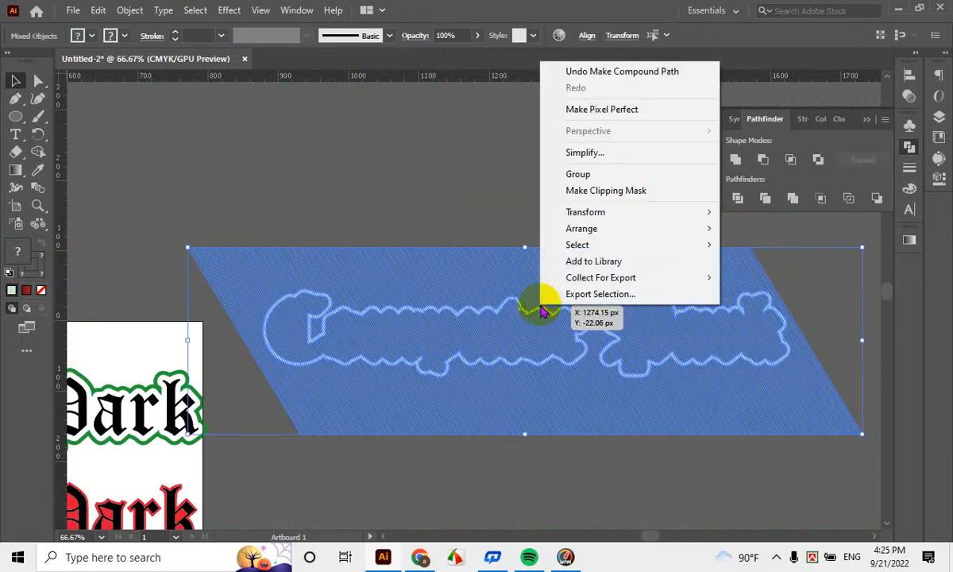
click(610, 191)
click(555, 299)
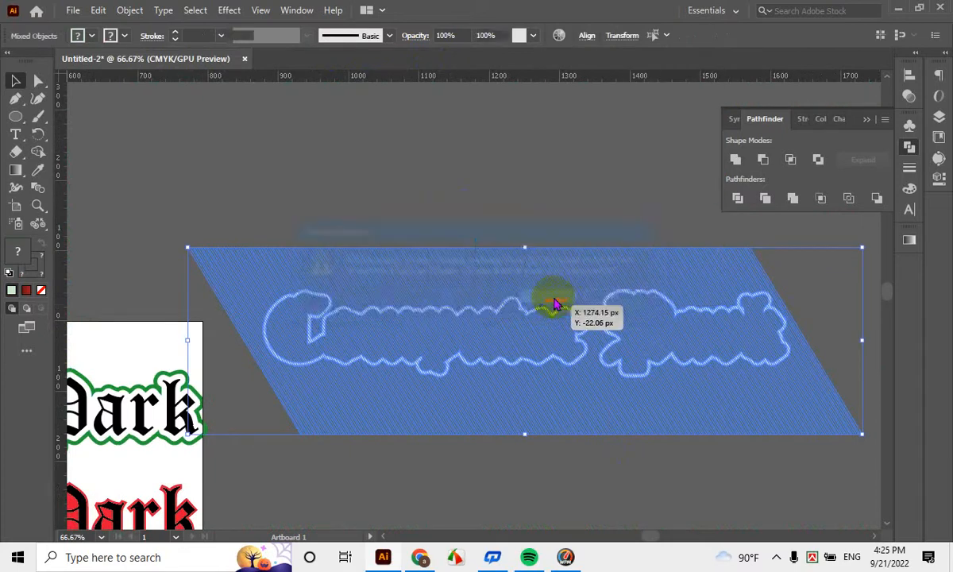
click(560, 207)
scroll(464, 387, up, 3)
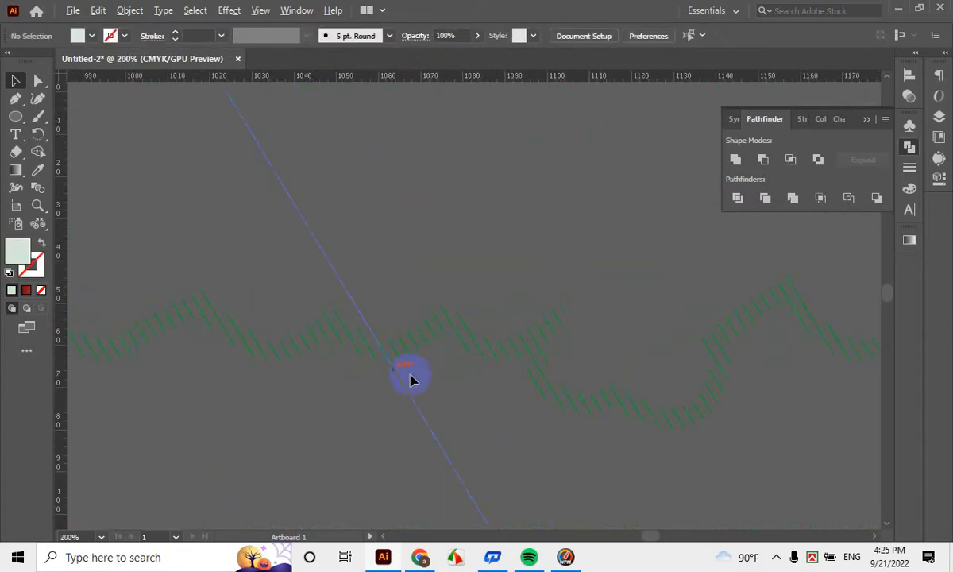
scroll(421, 381, down, 3)
scroll(425, 382, down, 2)
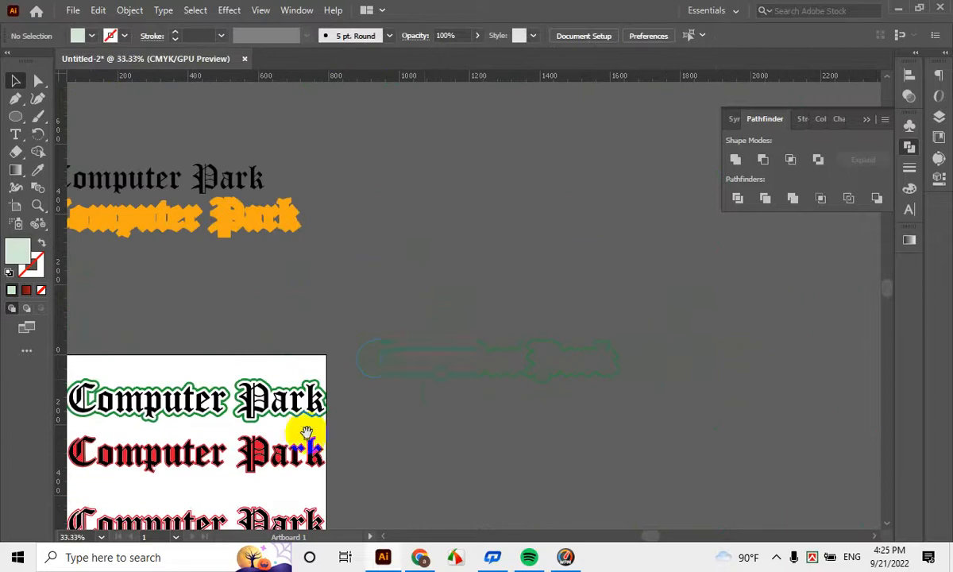
Move the original green contour off the top lettering to the empty area above the artboard
drag(306, 432, 429, 432)
scroll(429, 431, up, 1)
drag(463, 395, 464, 213)
Center the hatched outline horizontally and vertically on the black lettering at the top of the artboard
click(547, 318)
shift+click(439, 372)
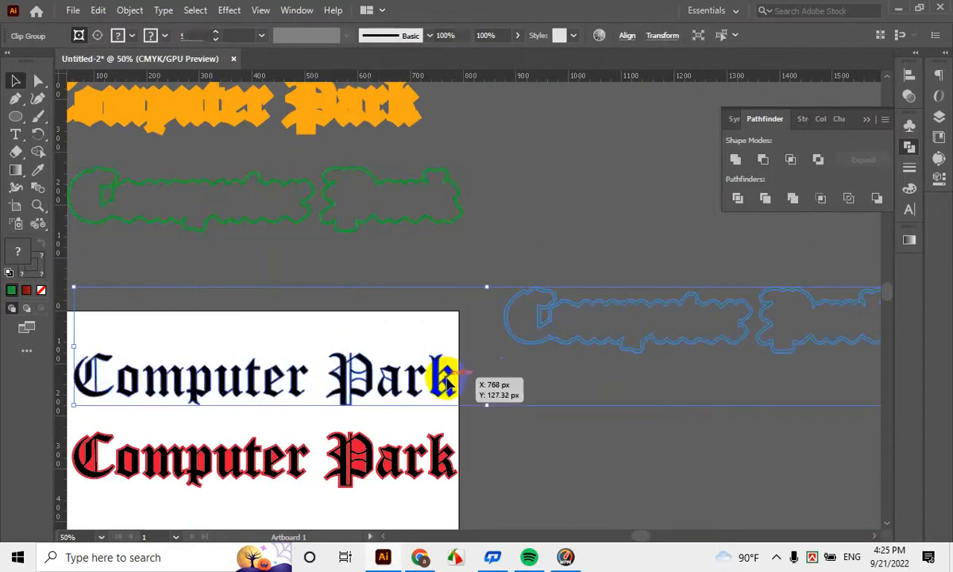
click(908, 76)
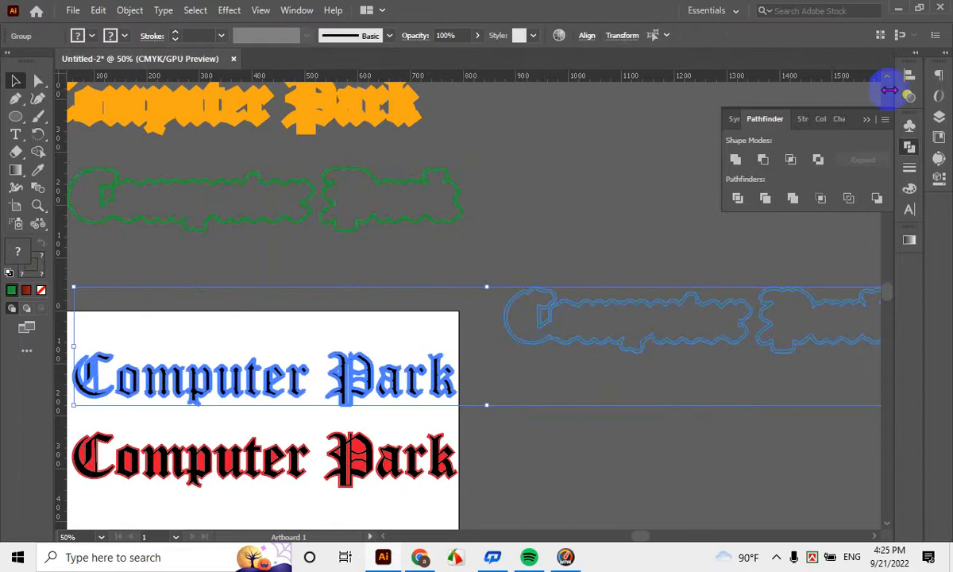
click(827, 107)
click(763, 109)
click(505, 368)
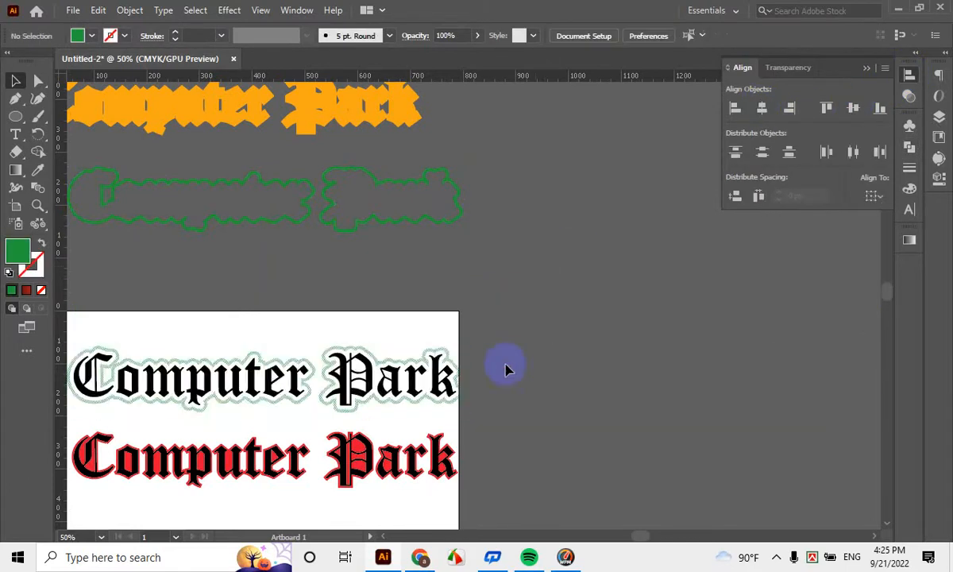
Examine the hatched outline around the top Computer Park lettering up close
scroll(389, 405, up, 3)
drag(127, 388, 562, 389)
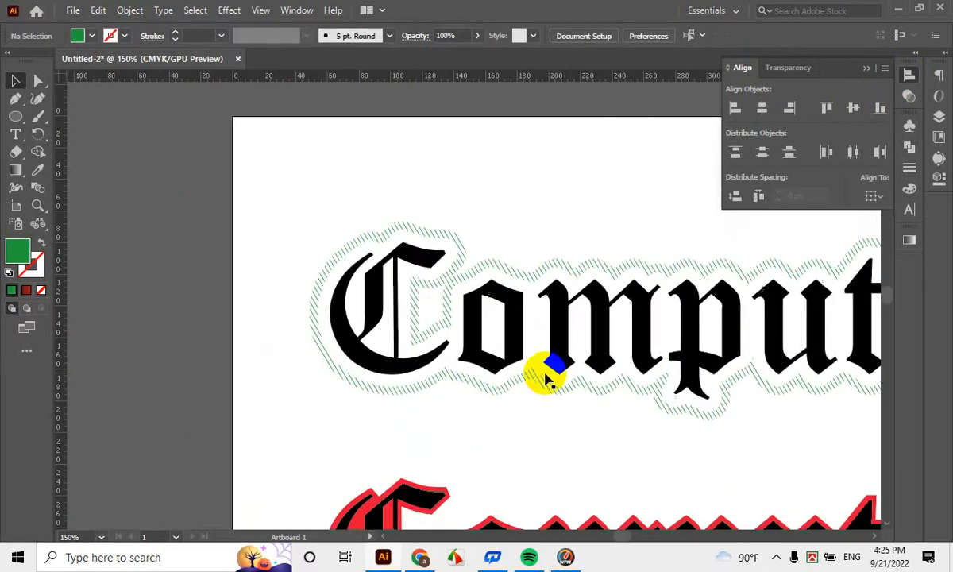
scroll(394, 383, up, 1)
scroll(536, 379, up, 2)
scroll(546, 354, down, 2)
scroll(546, 354, down, 3)
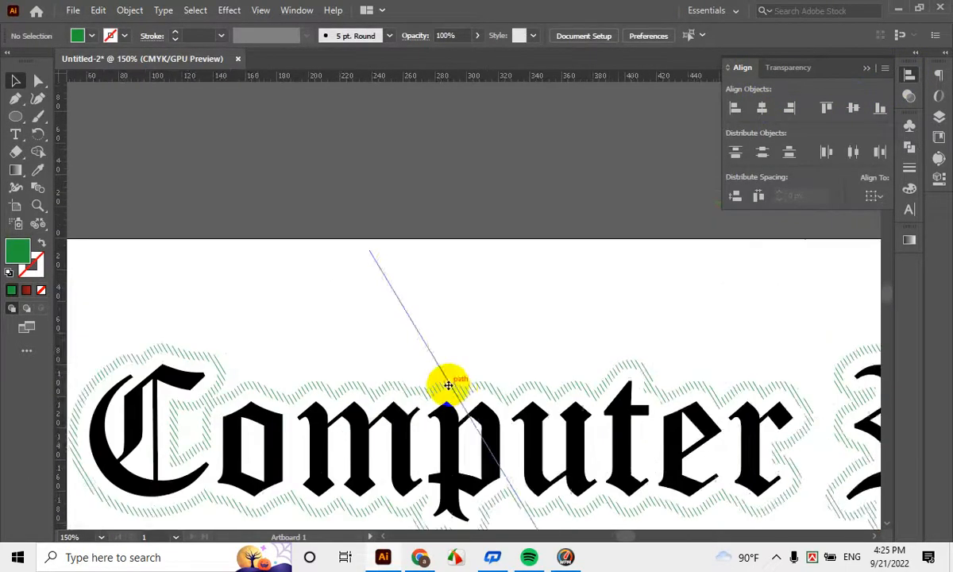
scroll(551, 251, right, 2)
Move the solid green contour down, closer to the upper edge of the artboard
click(532, 208)
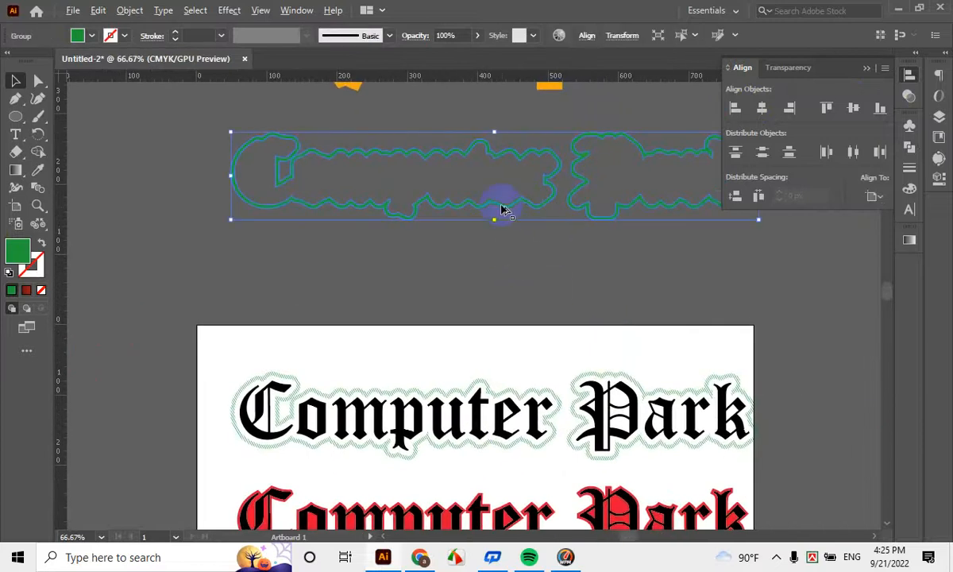
scroll(496, 307, up, 1)
click(474, 255)
scroll(468, 306, up, 4)
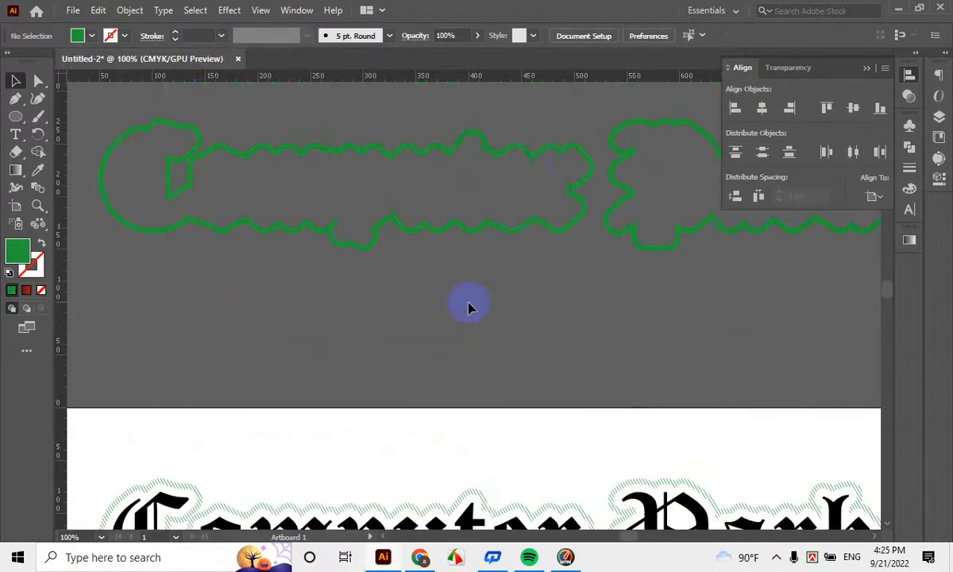
drag(531, 253, 520, 327)
scroll(537, 426, down, 2)
scroll(556, 358, down, 3)
scroll(576, 322, up, 1)
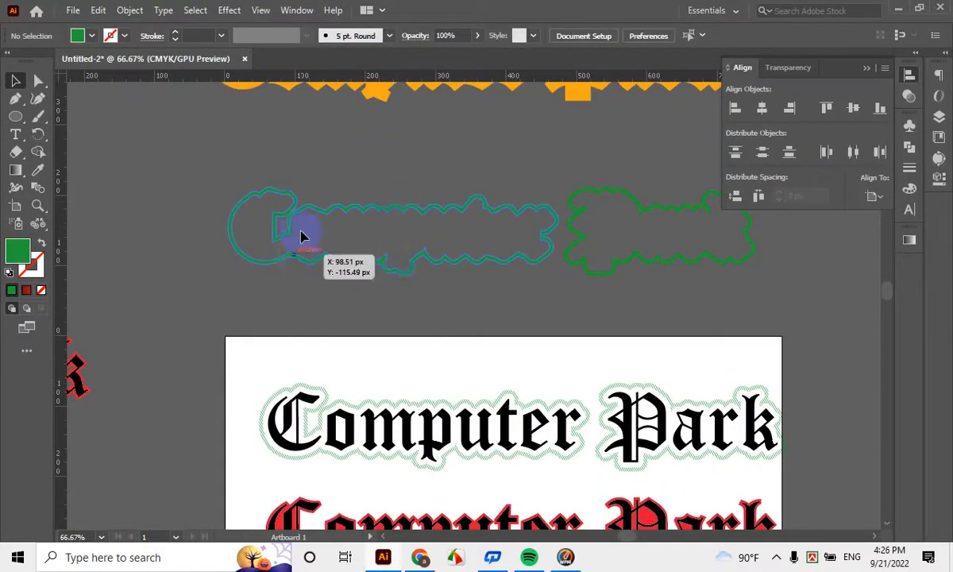
scroll(421, 264, up, 2)
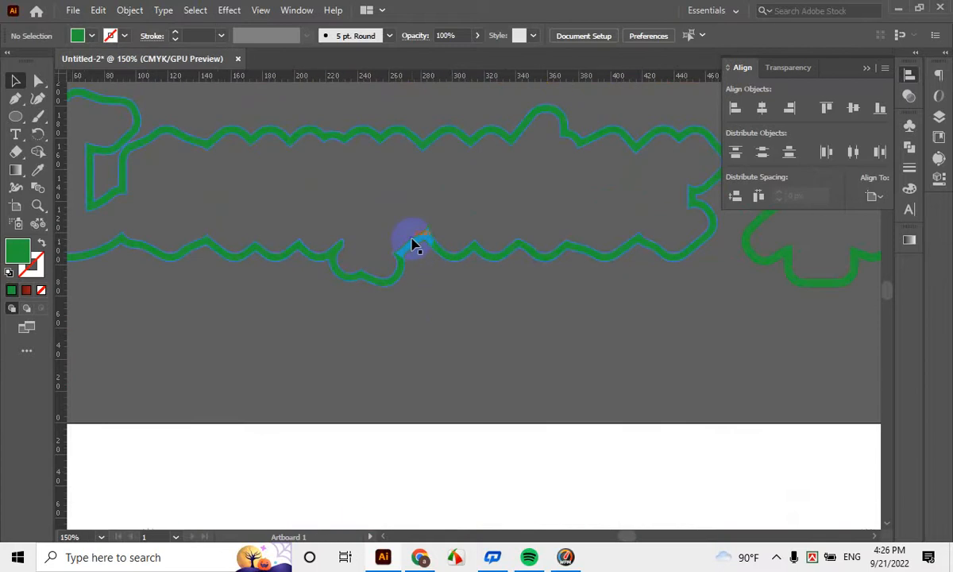
Swap the fill and stroke of the solid green contour above the artboard
click(412, 244)
scroll(423, 290, down, 1)
click(423, 291)
click(390, 229)
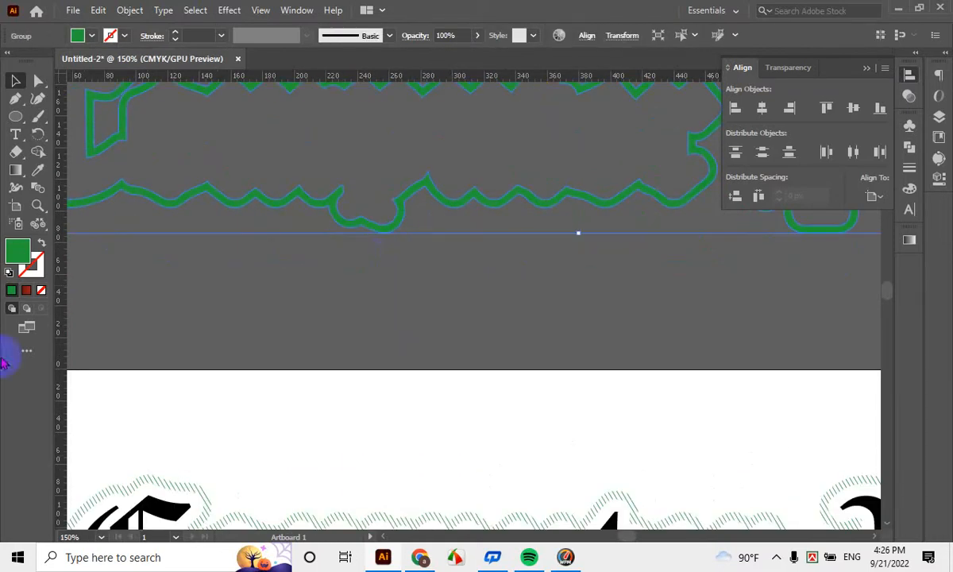
click(428, 360)
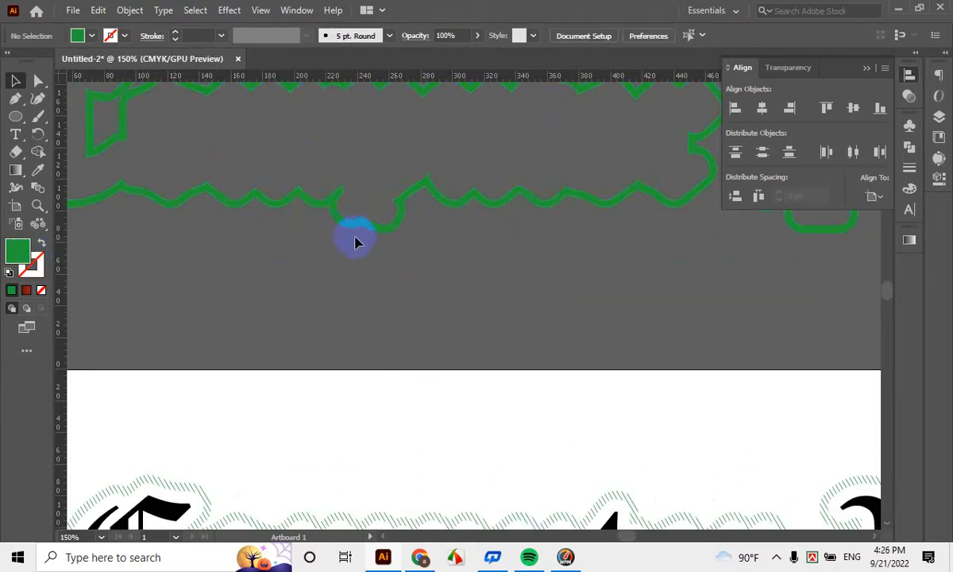
click(355, 226)
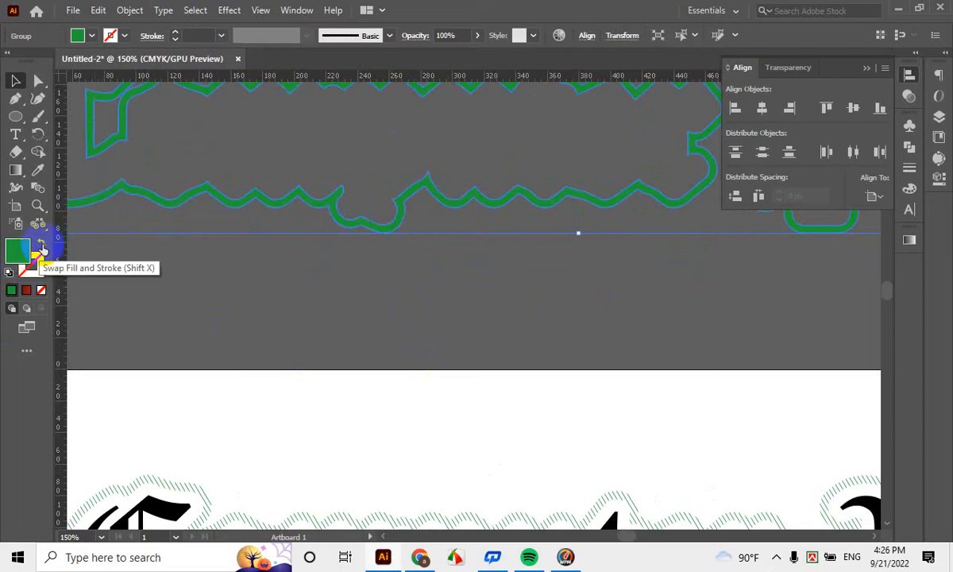
click(39, 248)
click(440, 248)
scroll(439, 222, down, 3)
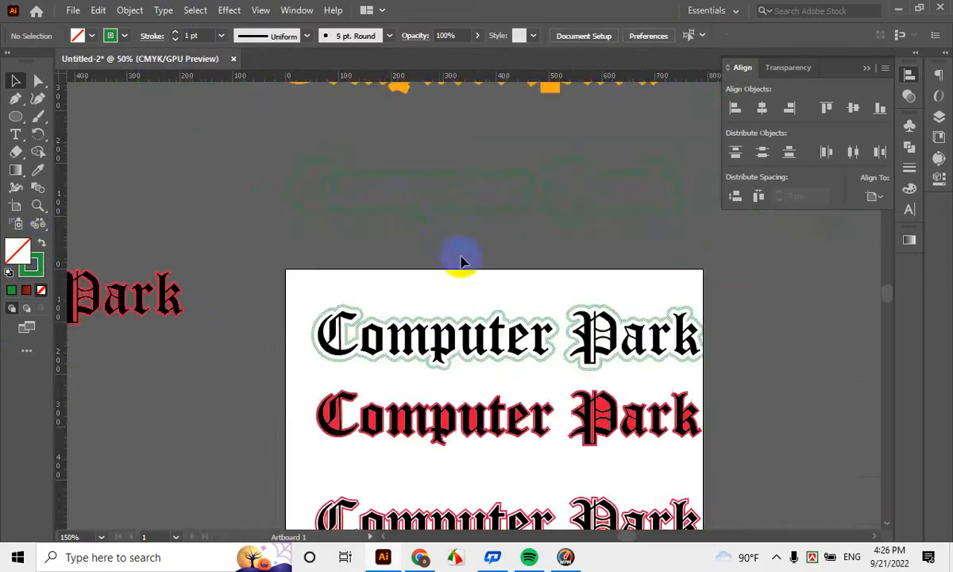
Set the stroke color of the contour above the artboard to white, FFFFFF
scroll(492, 278, up, 3)
scroll(491, 276, up, 3)
click(465, 253)
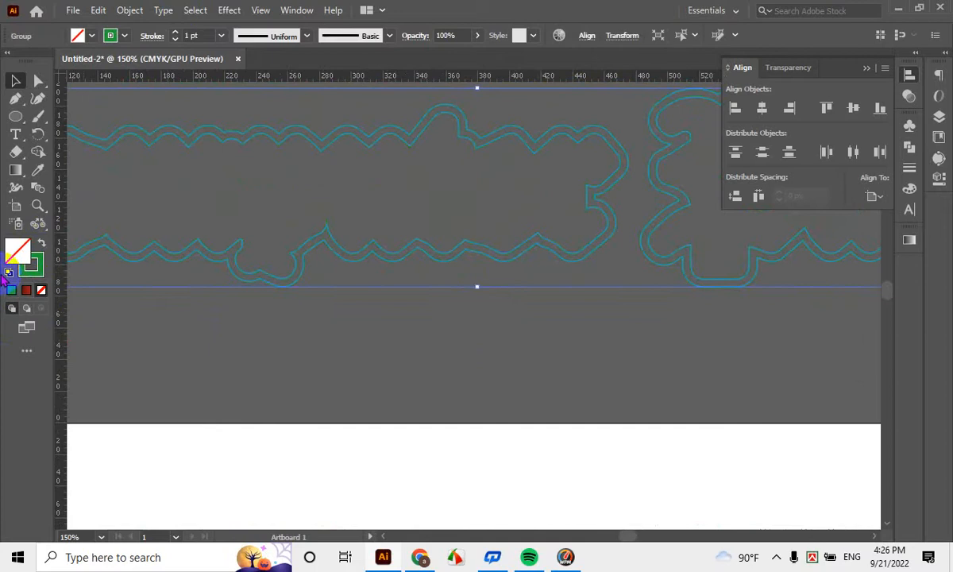
double_click(32, 267)
drag(420, 183, 399, 162)
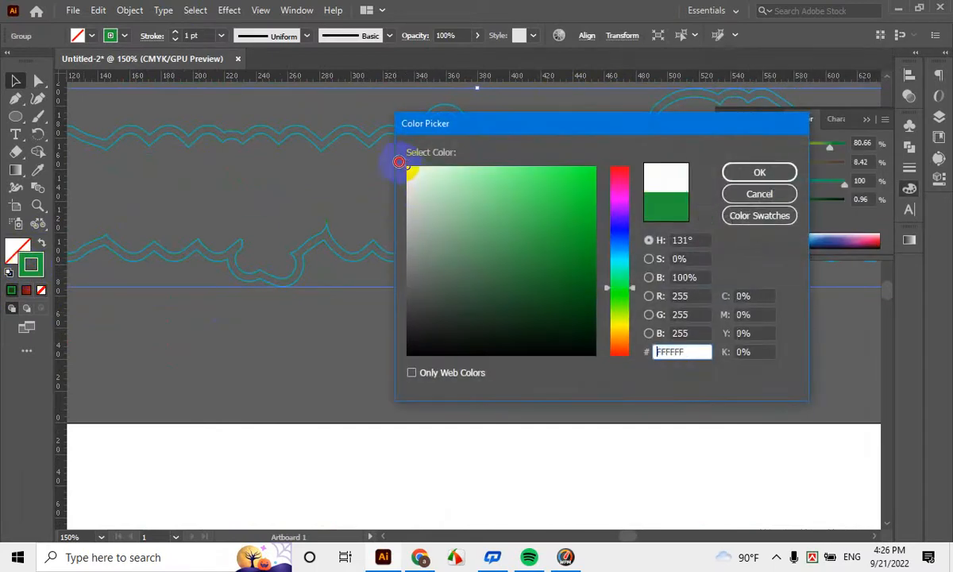
click(789, 174)
click(409, 280)
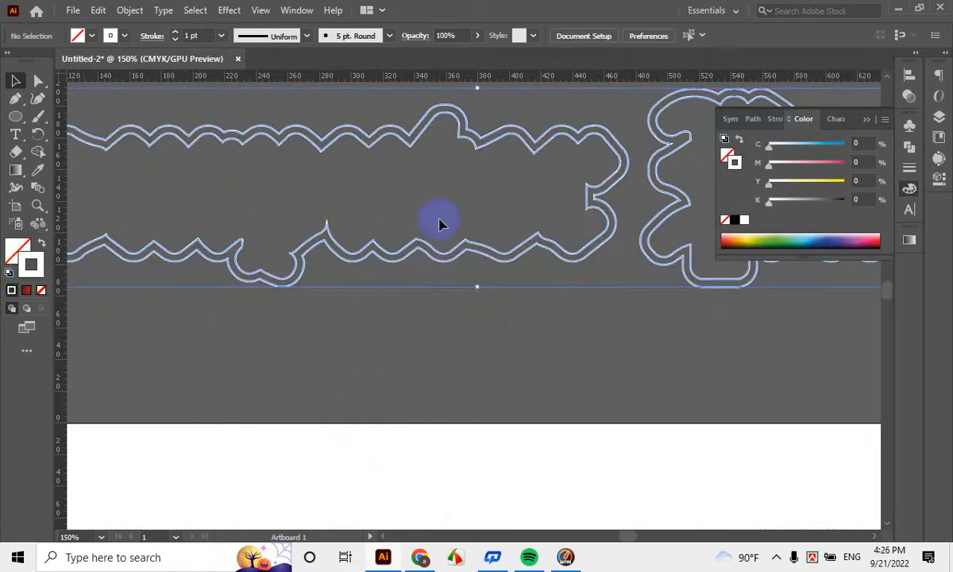
Center the white-stroked contour horizontally and vertically on the hatched Computer Park lettering at the top of the artboard
scroll(441, 220, down, 4)
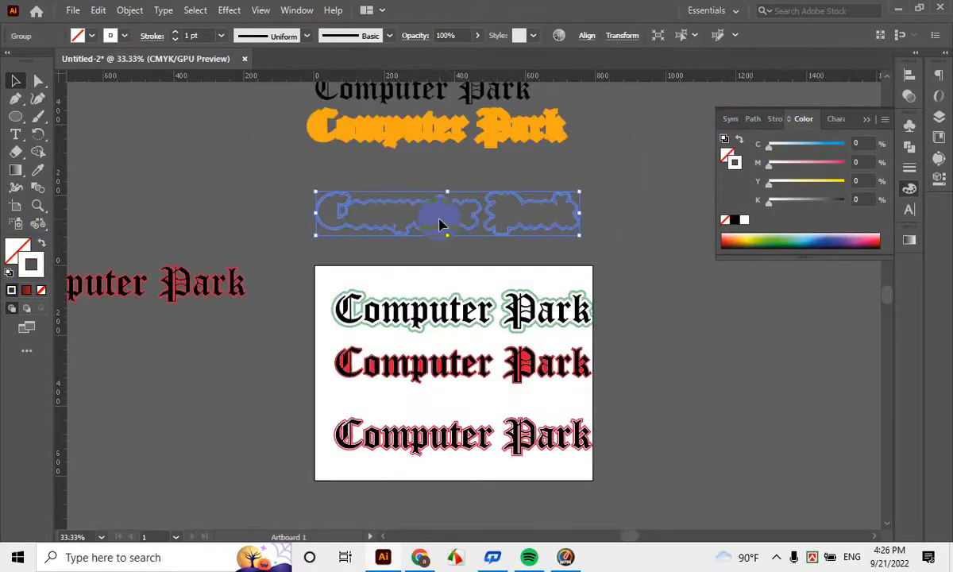
scroll(440, 220, down, 3)
click(627, 288)
mouse_move(603, 253)
mouse_down()
mouse_move(582, 161)
mouse_move(598, 250)
mouse_up()
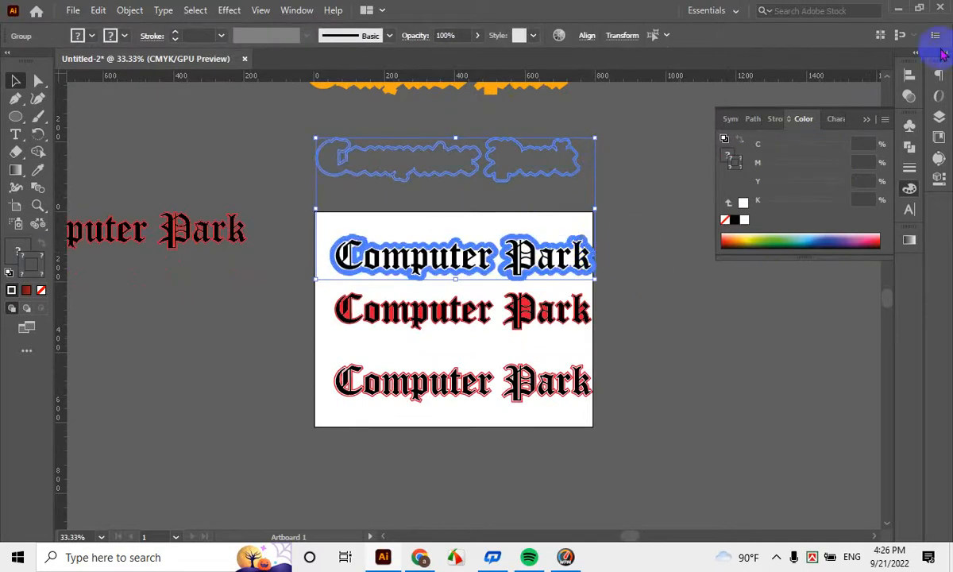
click(908, 80)
click(854, 108)
click(790, 109)
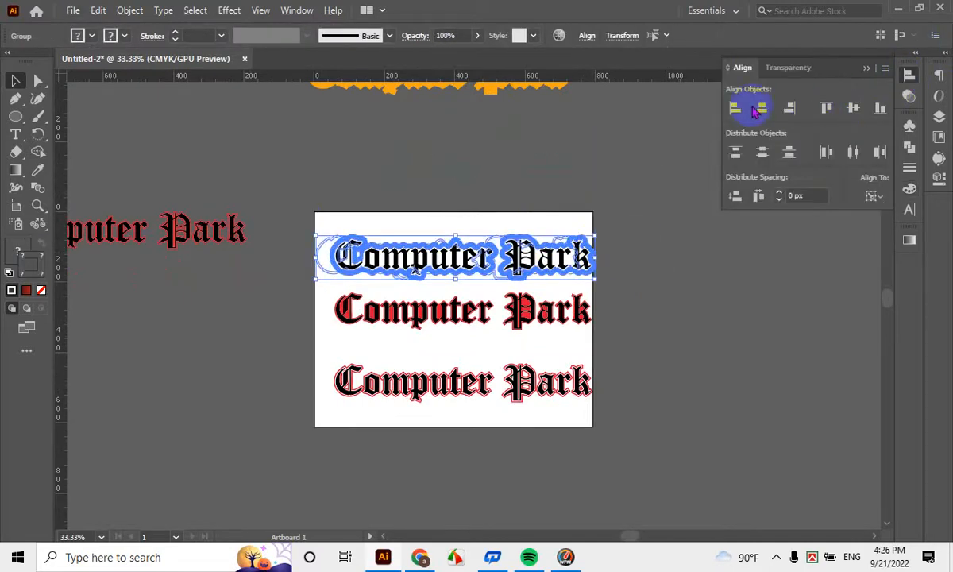
click(763, 109)
click(601, 299)
Move the top lettering together with its hatched and white outlines off the artboard to the empty dark canvas on its right
scroll(551, 290, up, 7)
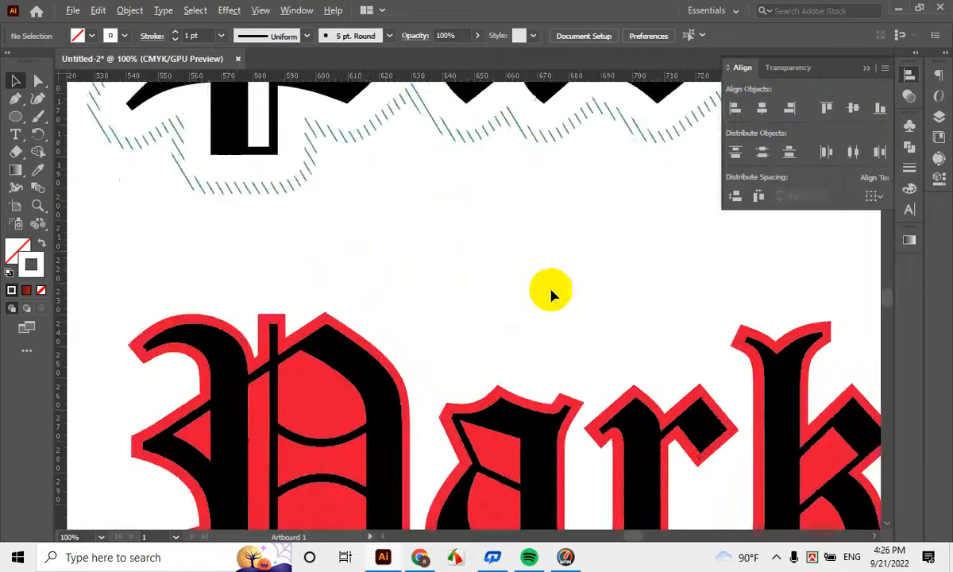
scroll(551, 290, down, 1)
scroll(551, 294, down, 5)
drag(687, 405, 617, 396)
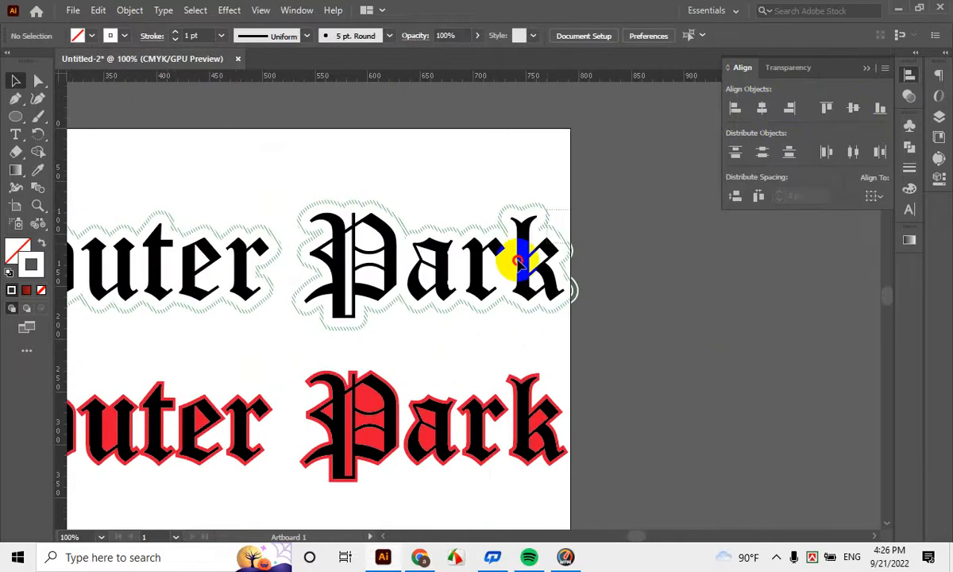
click(437, 311)
click(562, 278)
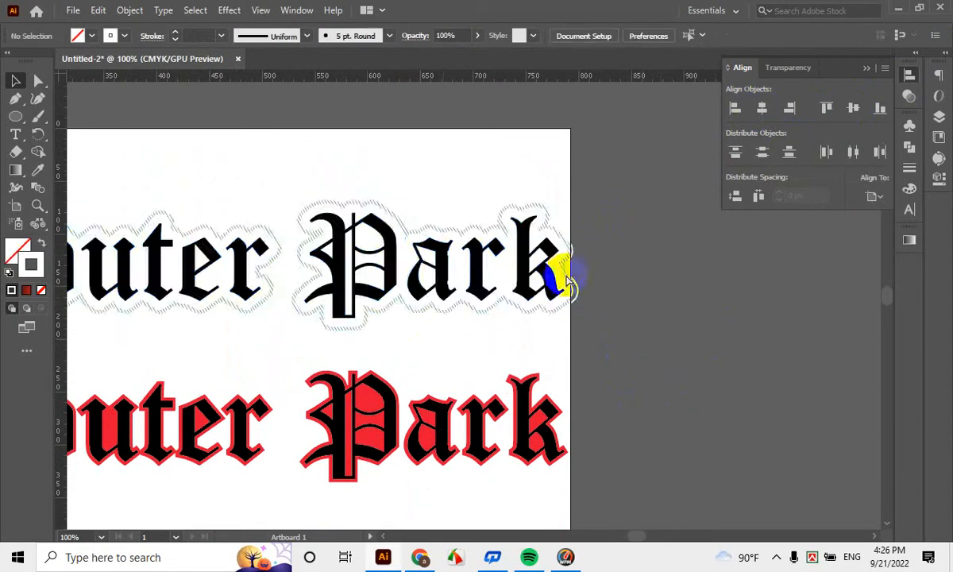
drag(576, 274, 367, 310)
scroll(366, 309, down, 3)
drag(302, 309, 684, 293)
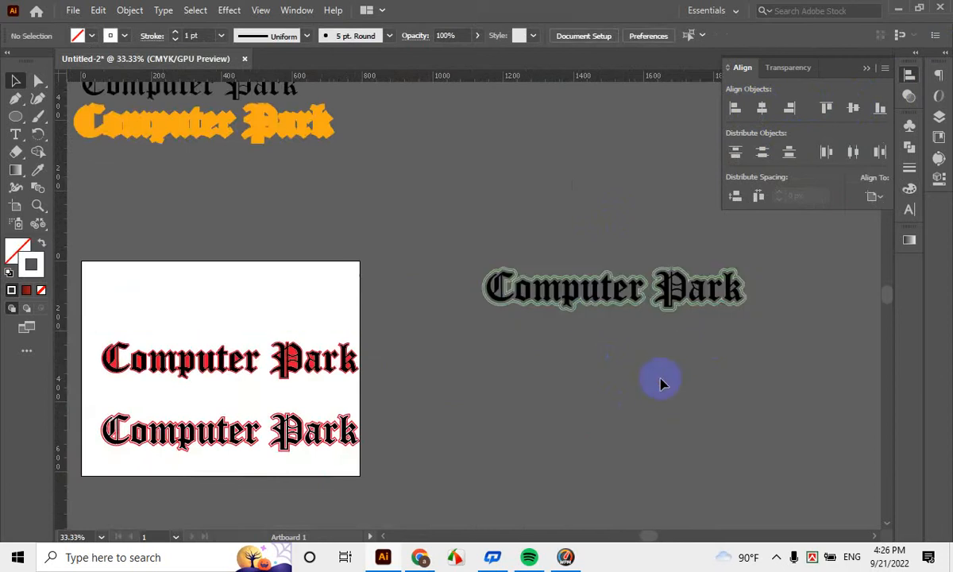
Examine the white-edged hatched outline around the lettering up close against the dark canvas
scroll(574, 315, up, 6)
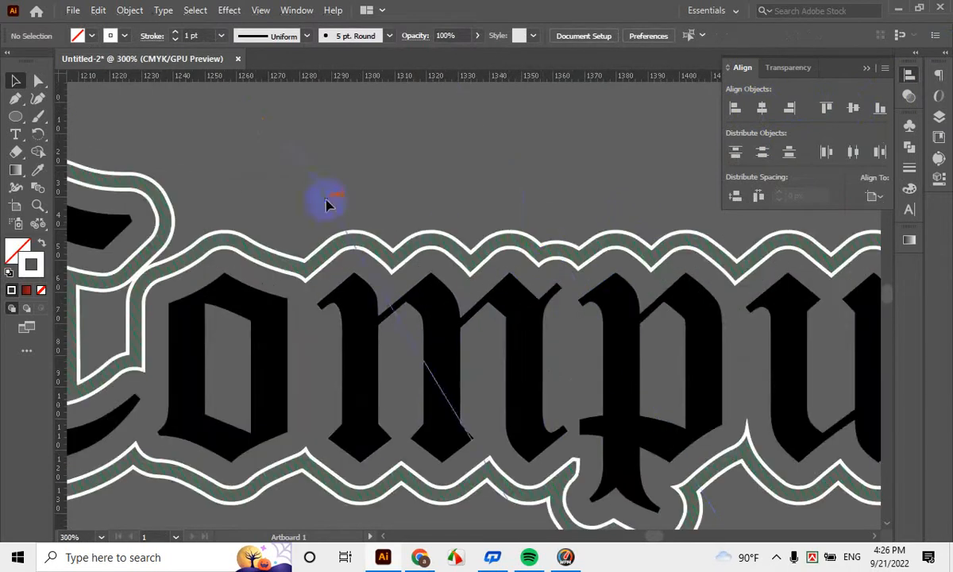
scroll(401, 219, down, 4)
scroll(744, 276, right, 5)
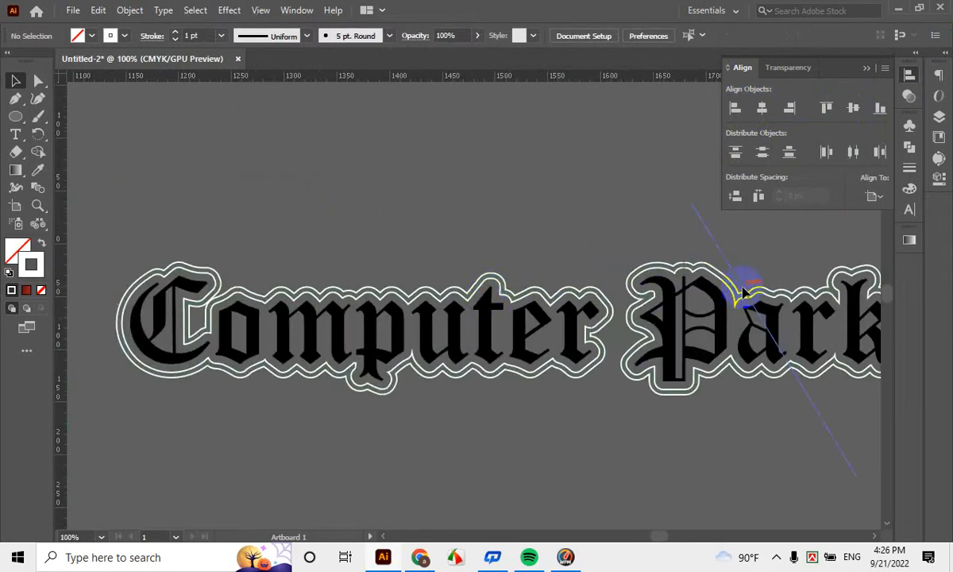
scroll(510, 372, up, 4)
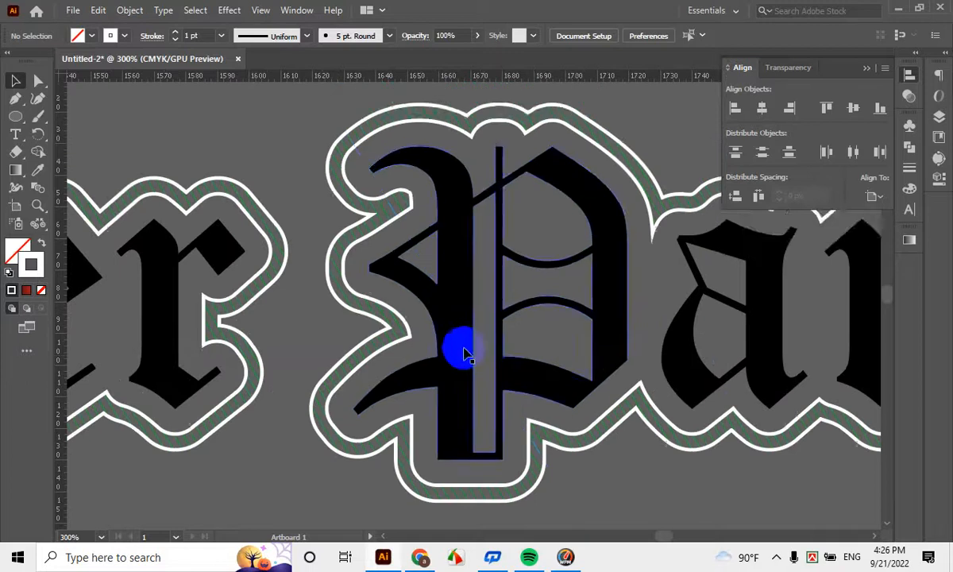
scroll(405, 347, up, 3)
scroll(358, 287, down, 3)
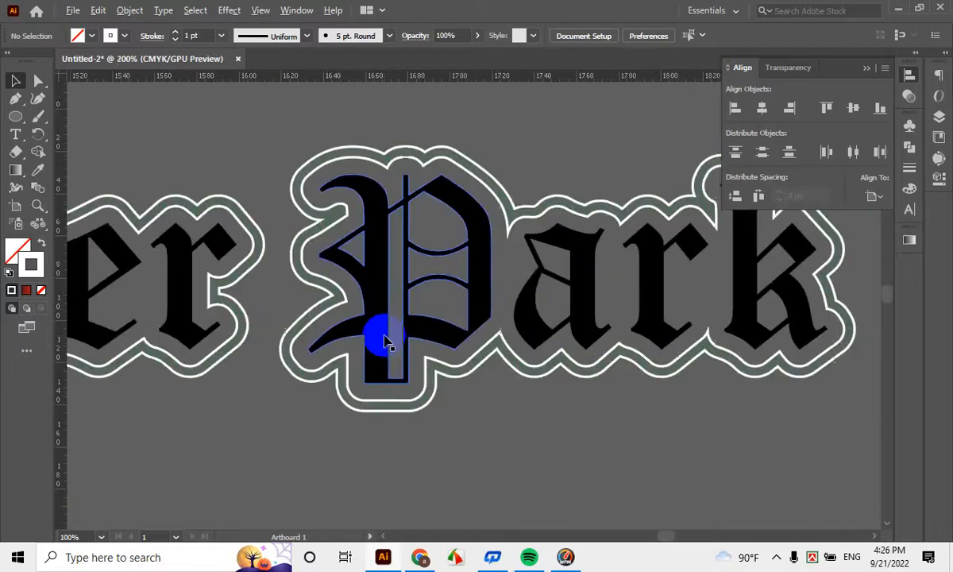
scroll(386, 338, down, 4)
scroll(429, 357, left, 3)
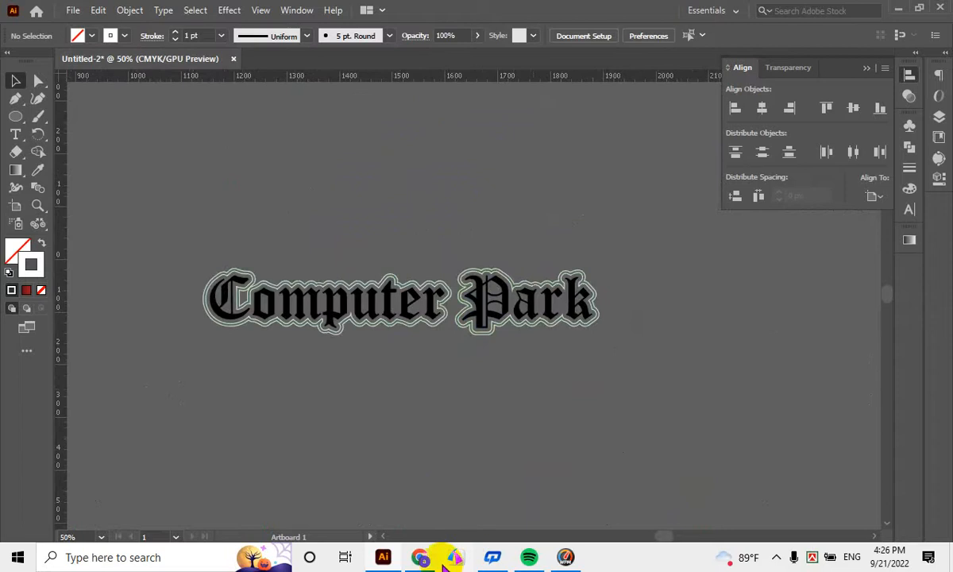
Open a new tab in Chrome, and return to the outlined lettering in Illustrator
click(420, 557)
click(739, 12)
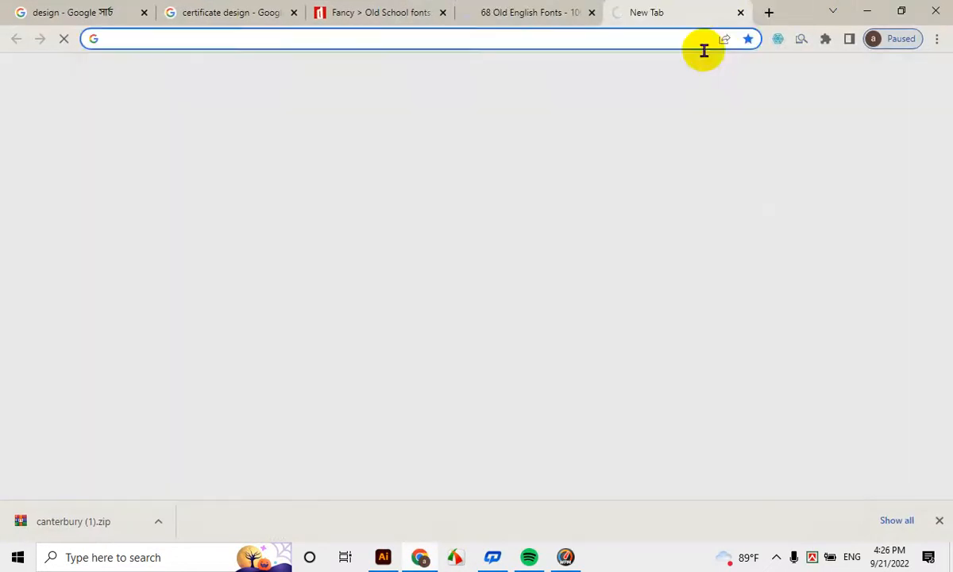
click(607, 44)
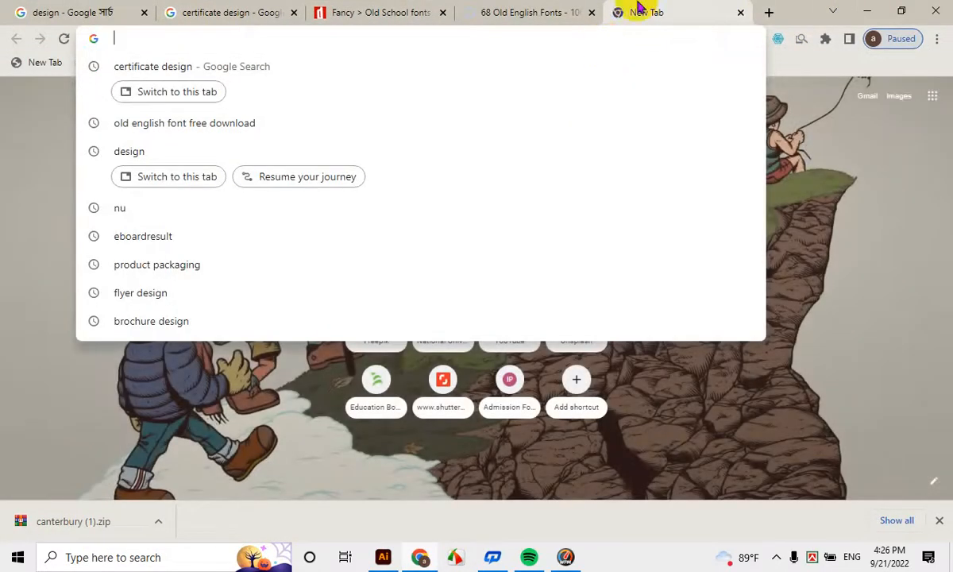
click(870, 10)
scroll(225, 309, up, 5)
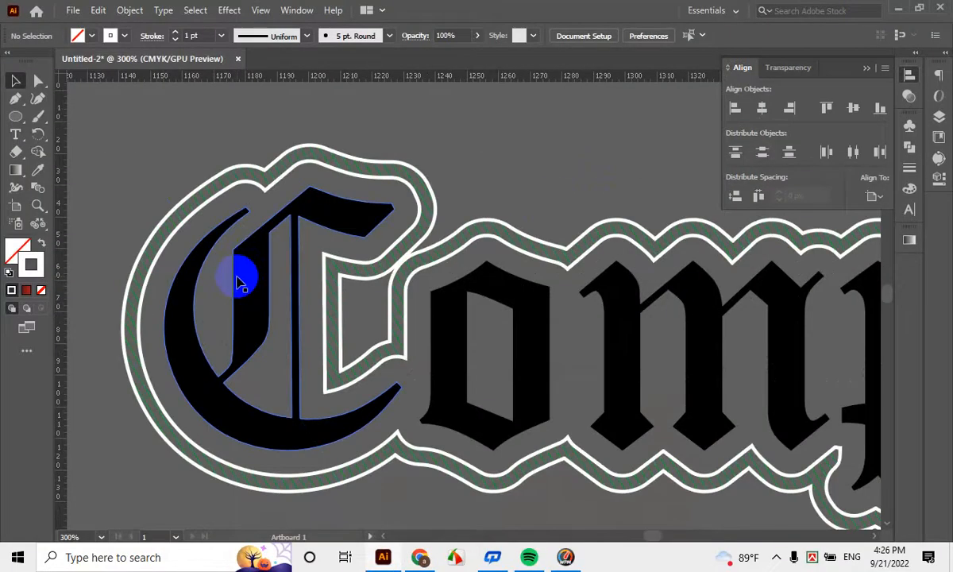
scroll(241, 282, down, 4)
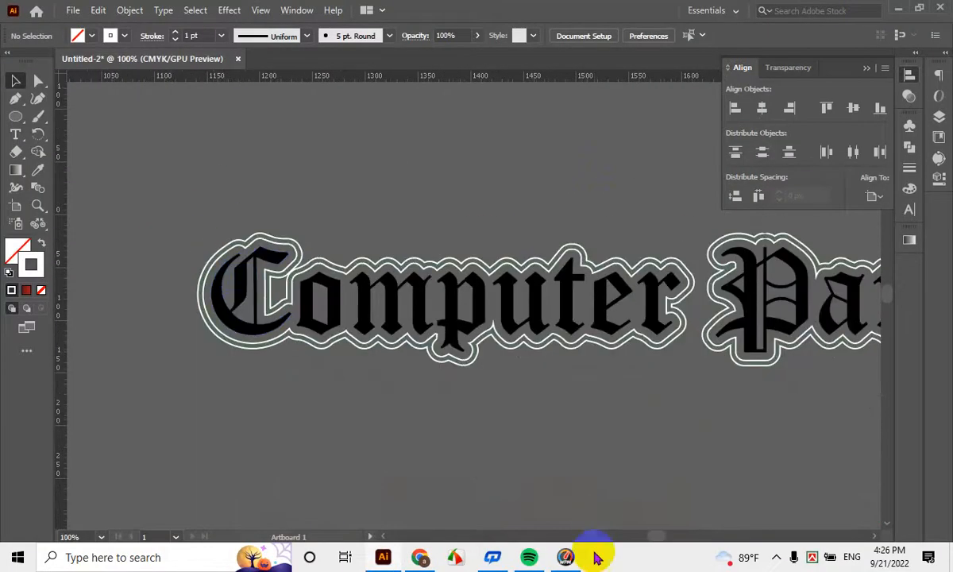
Switch to Chrome and search the web for "poil paper" in the new tab
click(421, 558)
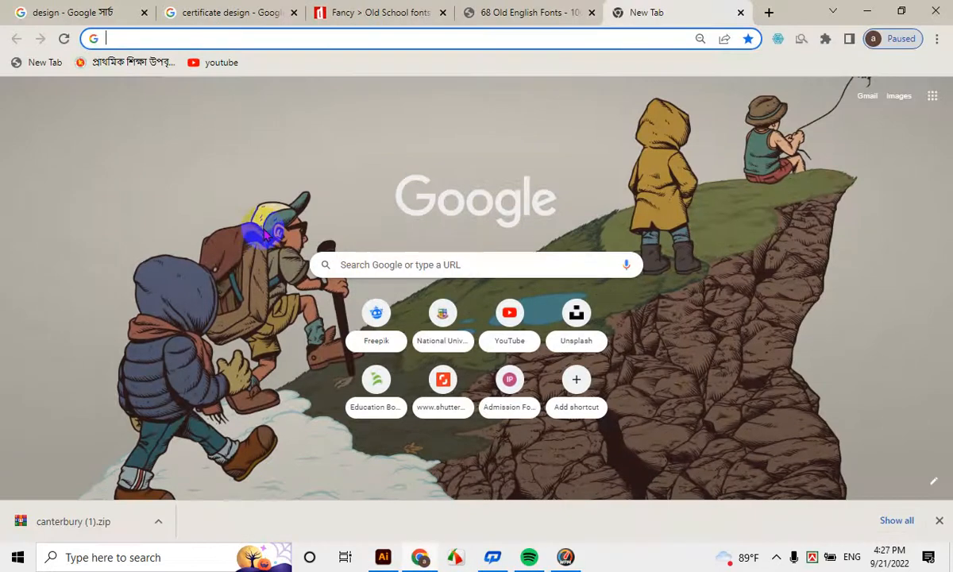
click(535, 46)
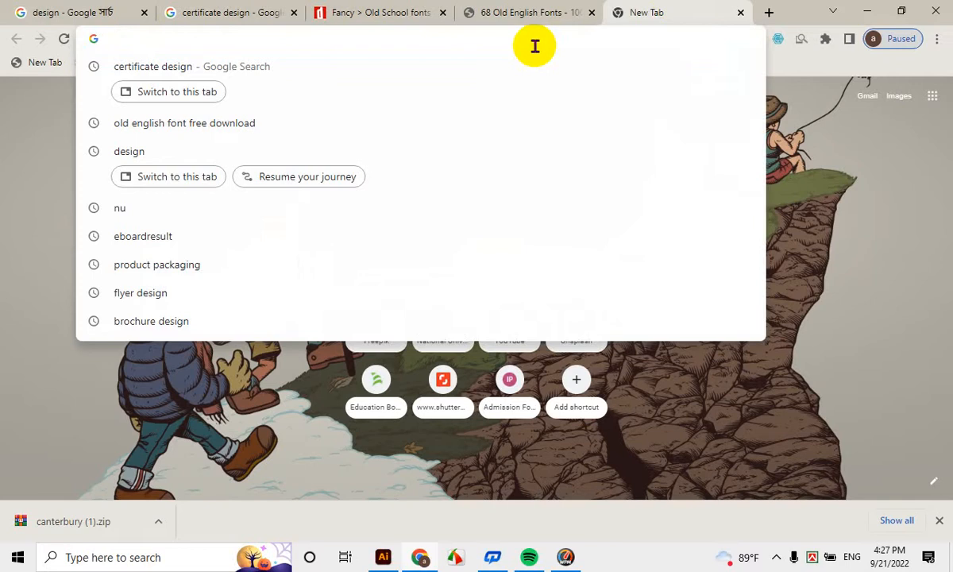
text(ppi)
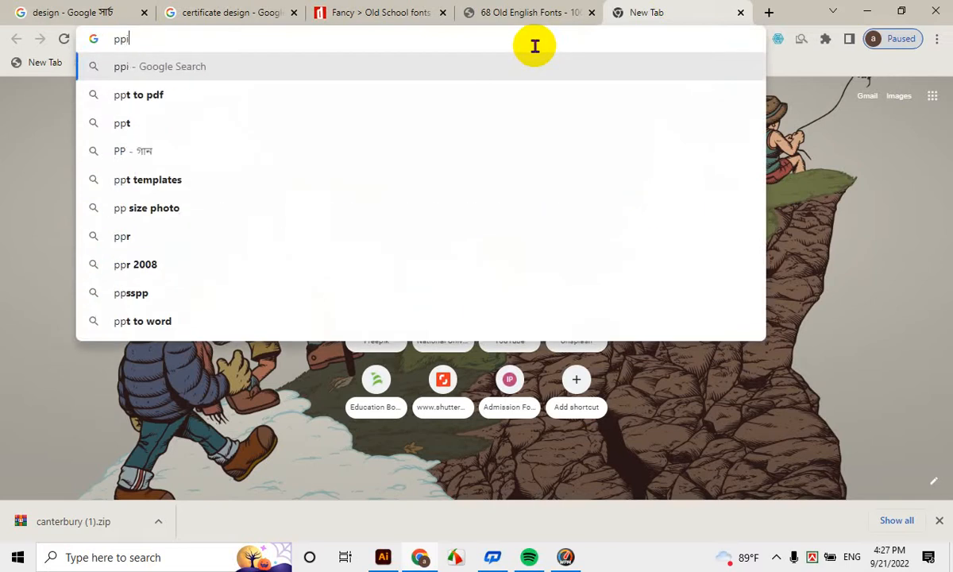
key(BackSpace)
key(BackSpace)
text(oil p)
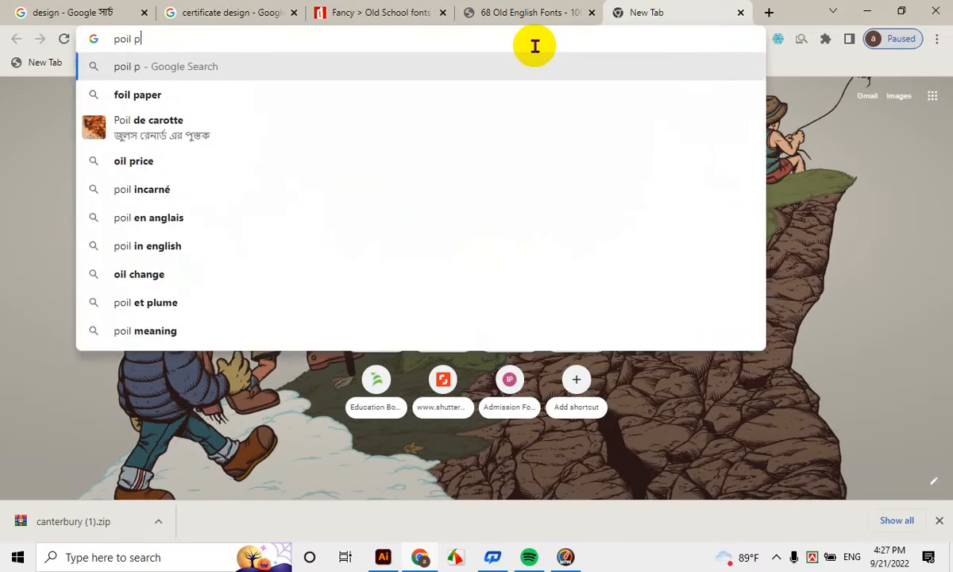
text(aper)
key(Return)
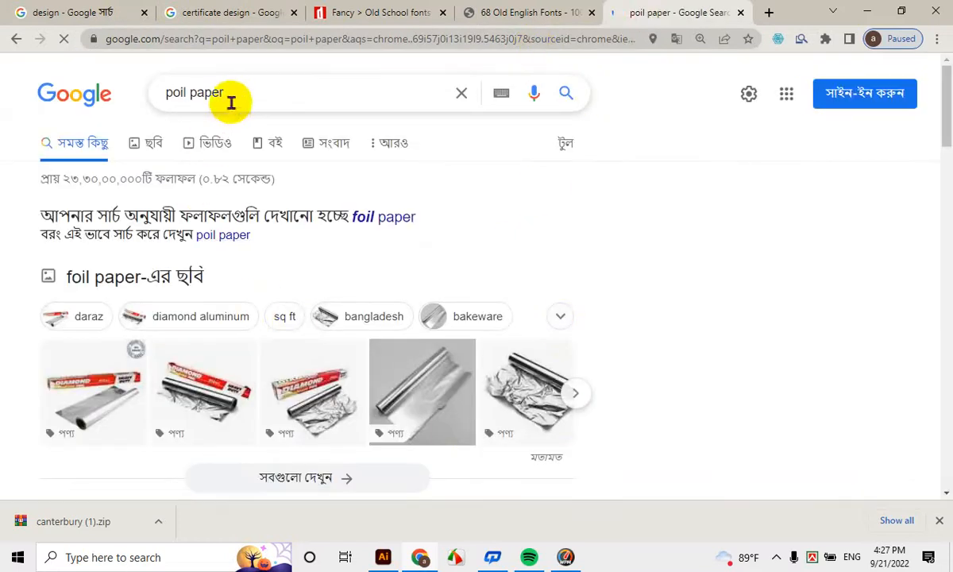
Refine the search to "gold poil paper" and show the image results for gold foil paper
click(168, 93)
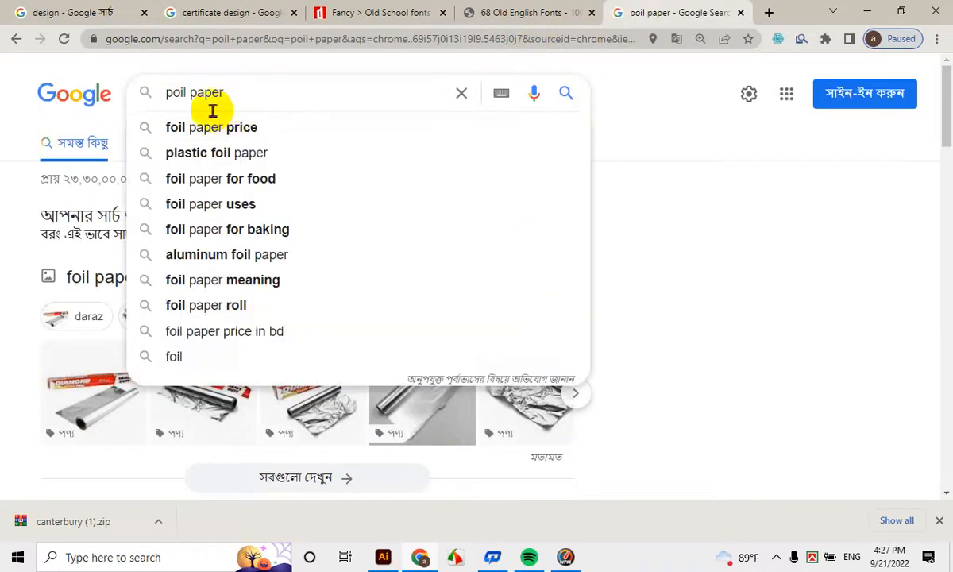
text(gold)
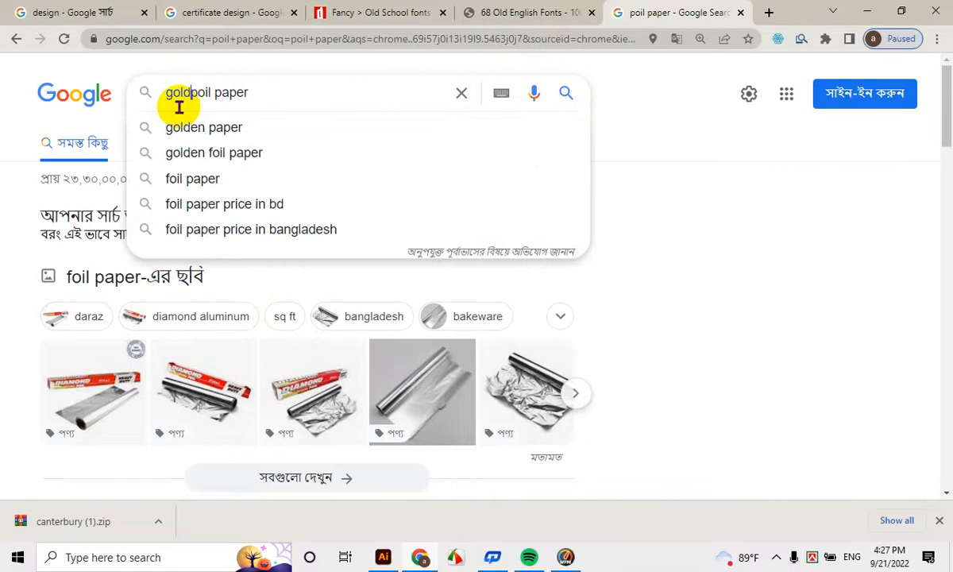
key(Return)
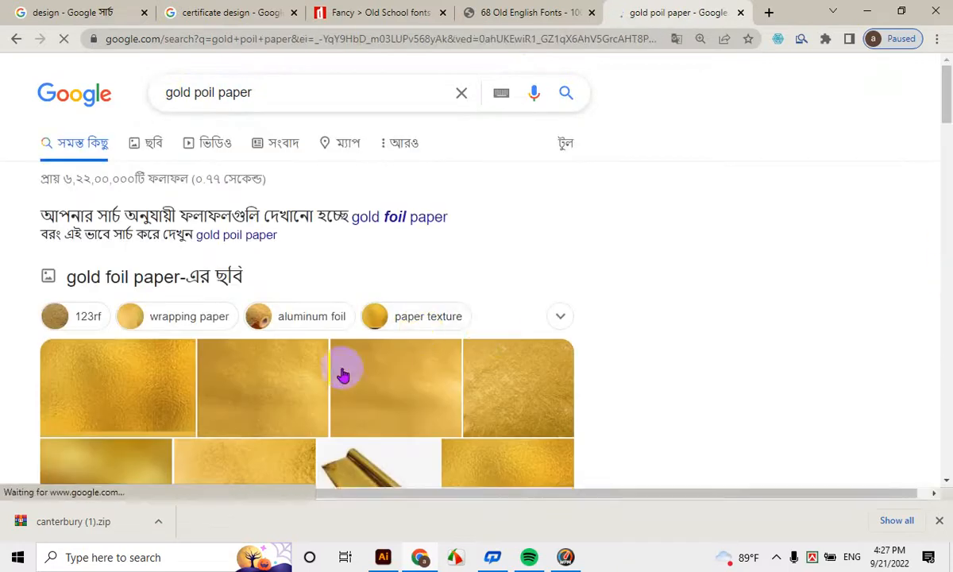
scroll(127, 385, down, 1)
scroll(433, 378, down, 1)
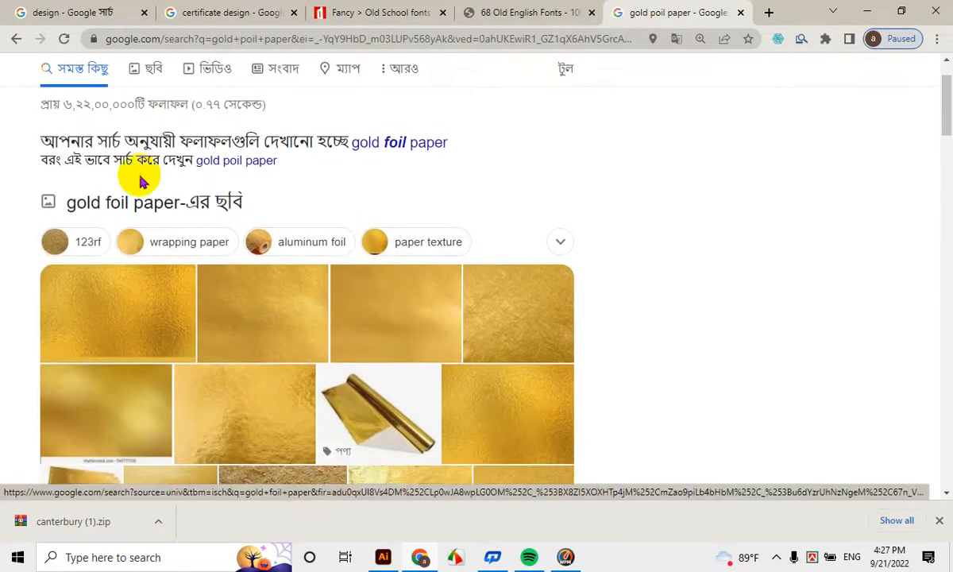
click(152, 71)
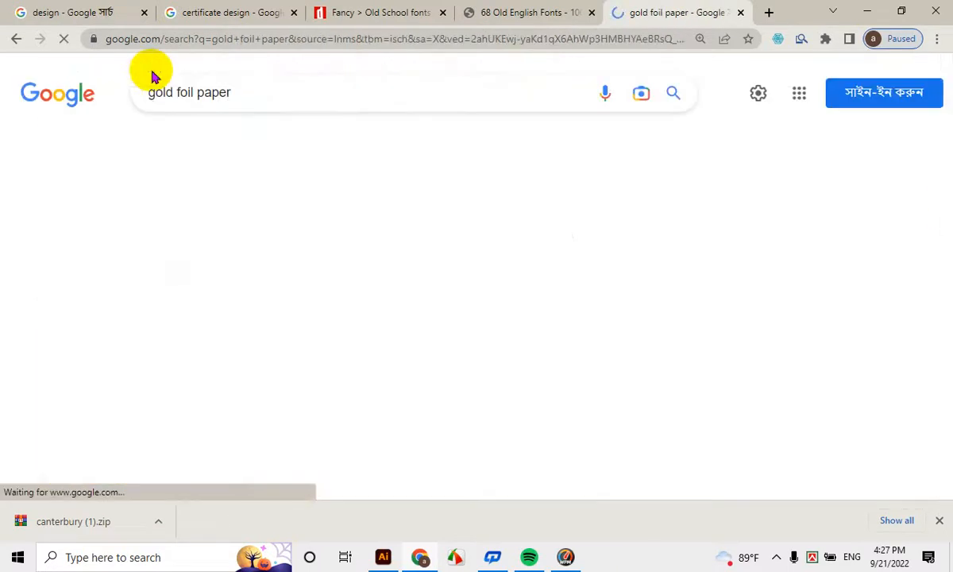
Open the VectorStock "Gold foil shiny paper texture" image from the results and copy it
scroll(283, 426, down, 2)
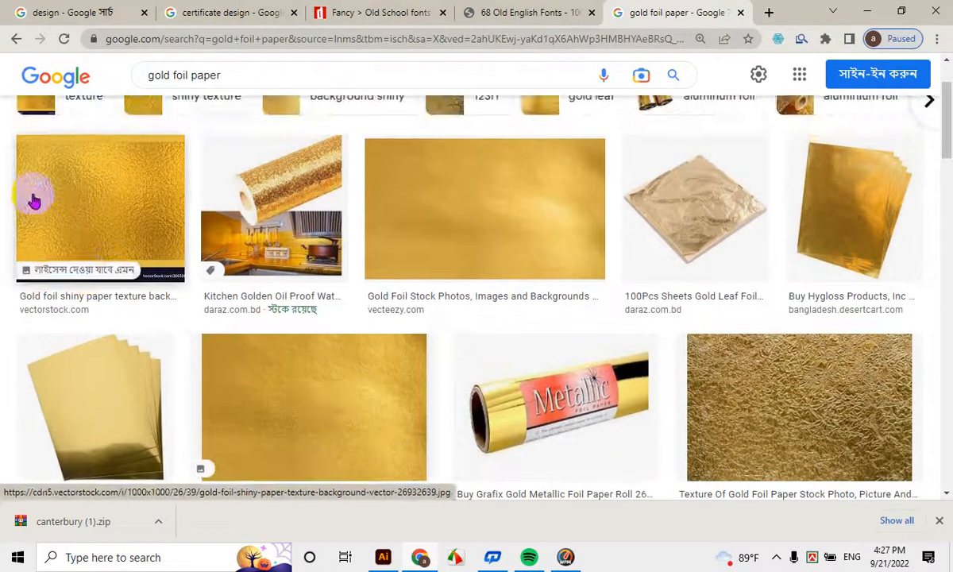
click(34, 201)
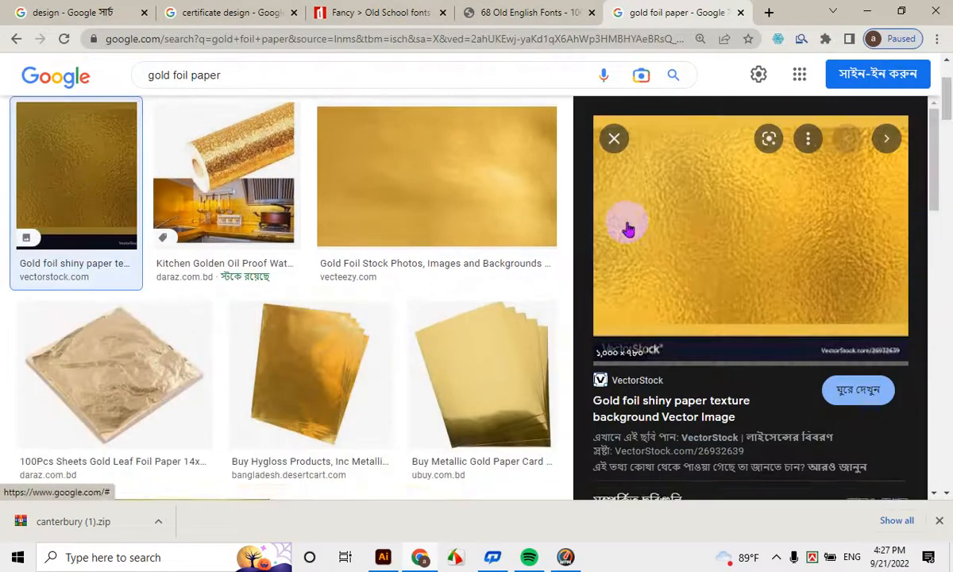
right_click(719, 227)
click(760, 389)
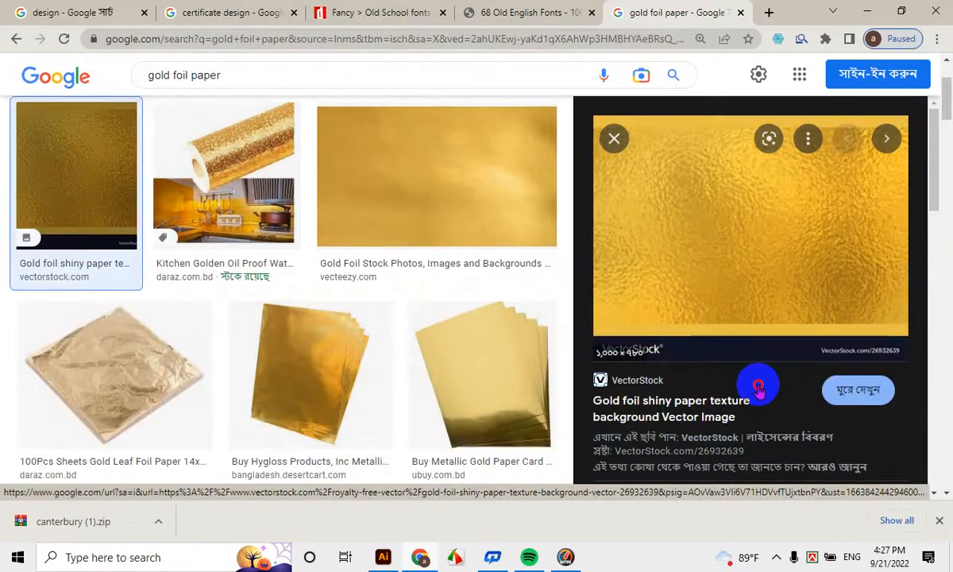
Return to Illustrator and paste the gold foil image into the document beside the artboard
click(868, 12)
scroll(572, 245, down, 2)
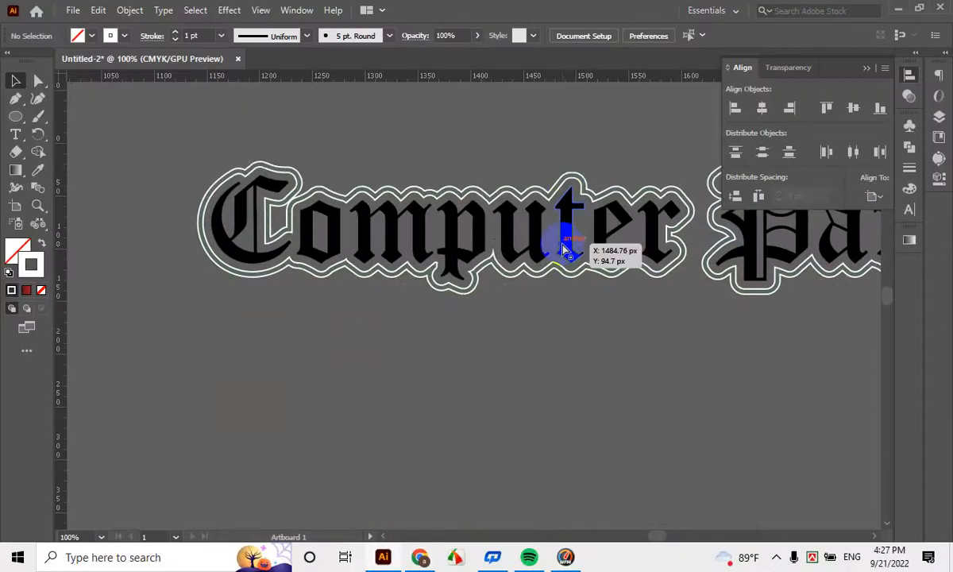
key(ctrl+v)
key(ctrl+minus)
key(ctrl+minus)
key(ctrl+minus)
key(ctrl+minus)
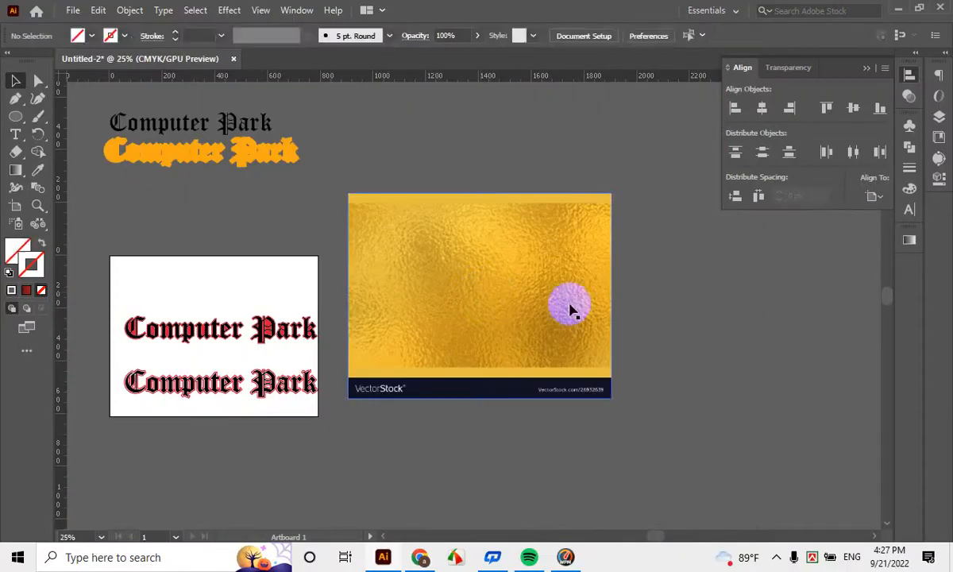
Scale the gold foil image down proportionally to about 300 px wide below the white-outlined lettering
drag(610, 293, 410, 343)
click(552, 355)
scroll(475, 298, up, 2)
scroll(475, 301, up, 1)
click(678, 350)
scroll(422, 366, up, 1)
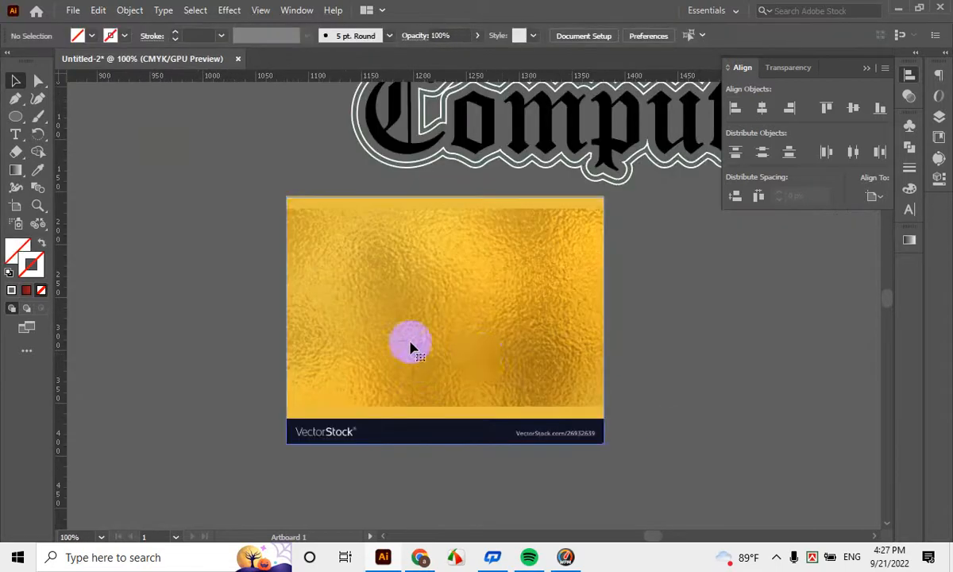
Crop the gold foil image to a clean central area of about 145 by 97 px, without the watermark strip
right_click(390, 280)
click(433, 337)
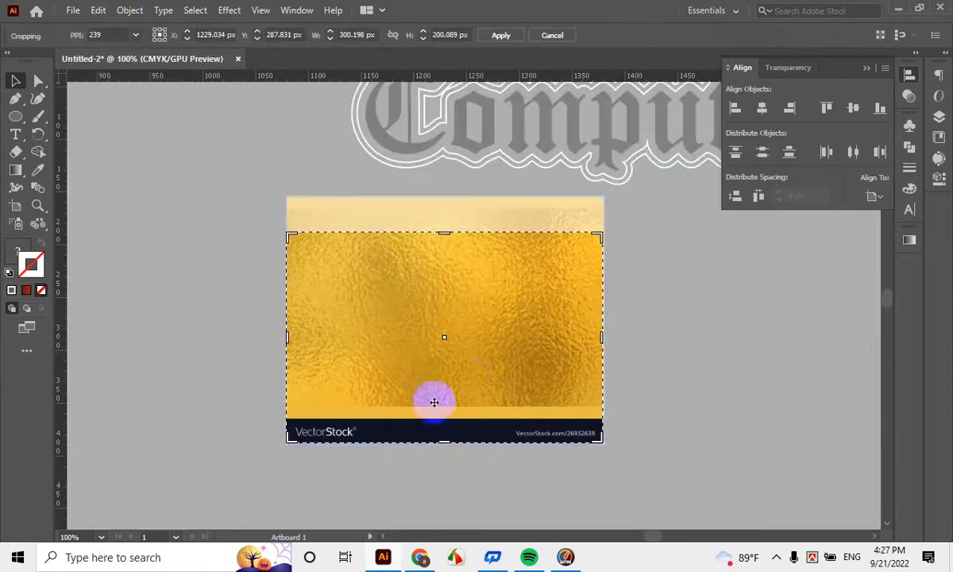
drag(469, 350, 465, 367)
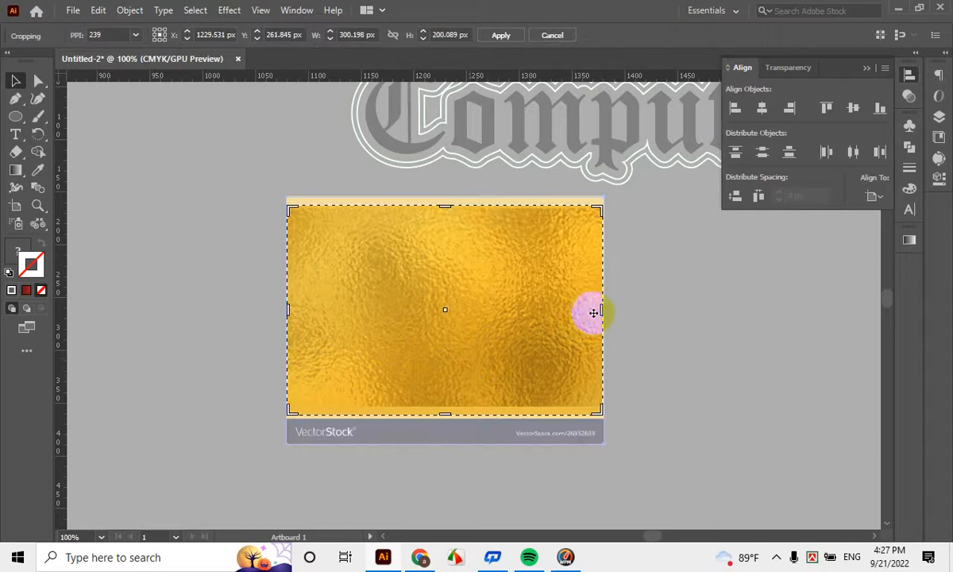
drag(593, 313, 522, 314)
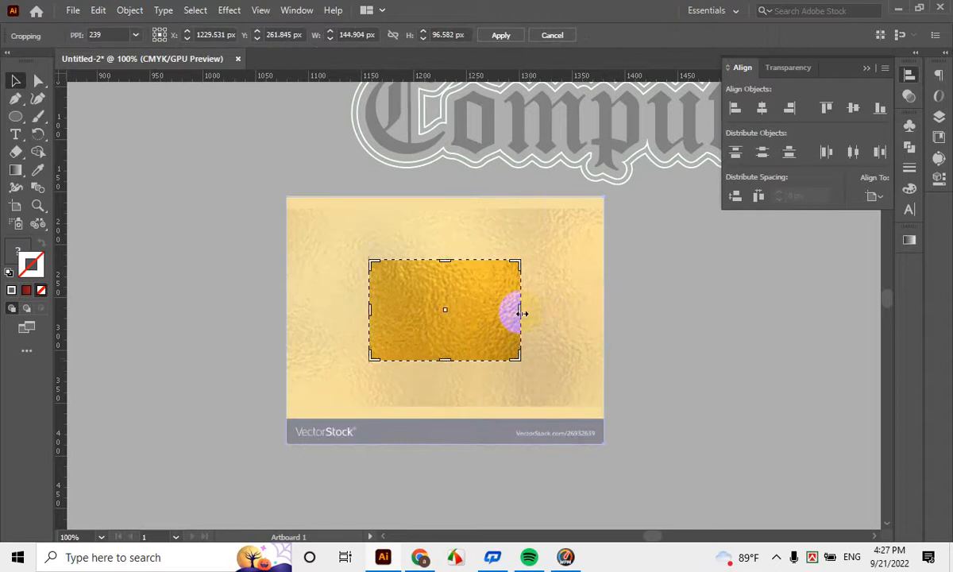
key(Return)
Rotate the cropped gold foil image 90 degrees into an upright format
scroll(556, 334, up, 3)
click(501, 361)
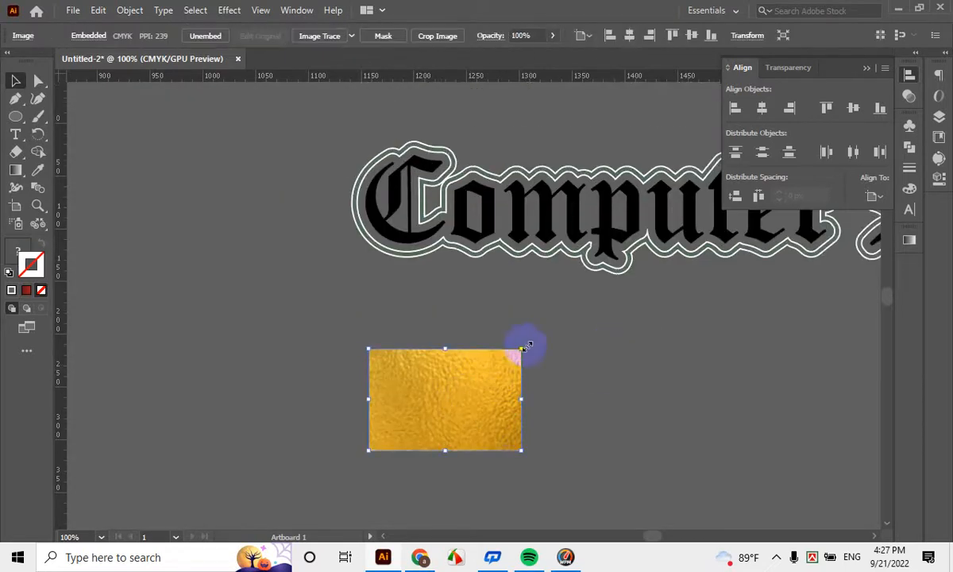
drag(522, 432, 499, 469)
click(503, 470)
scroll(441, 372, up, 2)
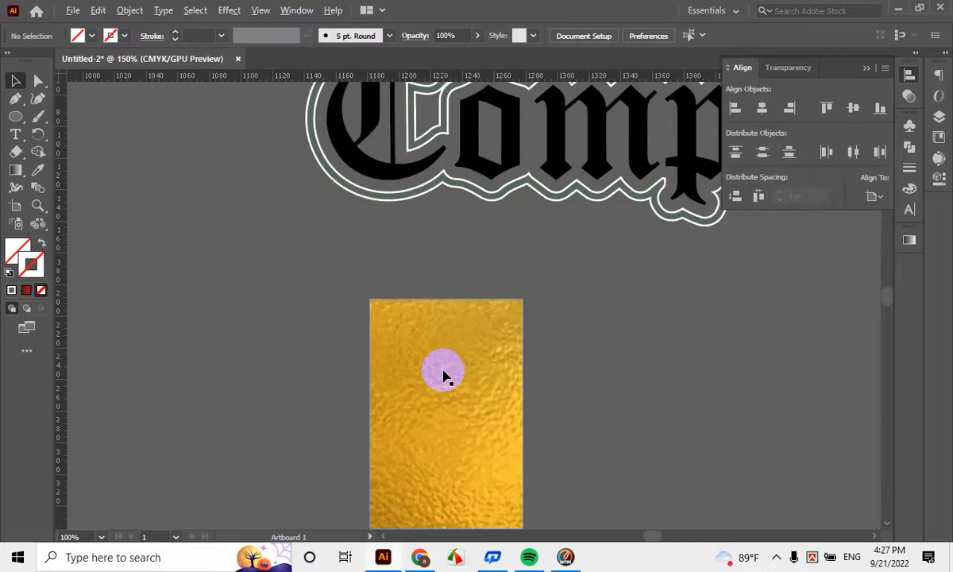
Place a duplicate of the gold foil image over the letter C of the white-outlined lettering
scroll(489, 369, down, 2)
drag(447, 339, 433, 180)
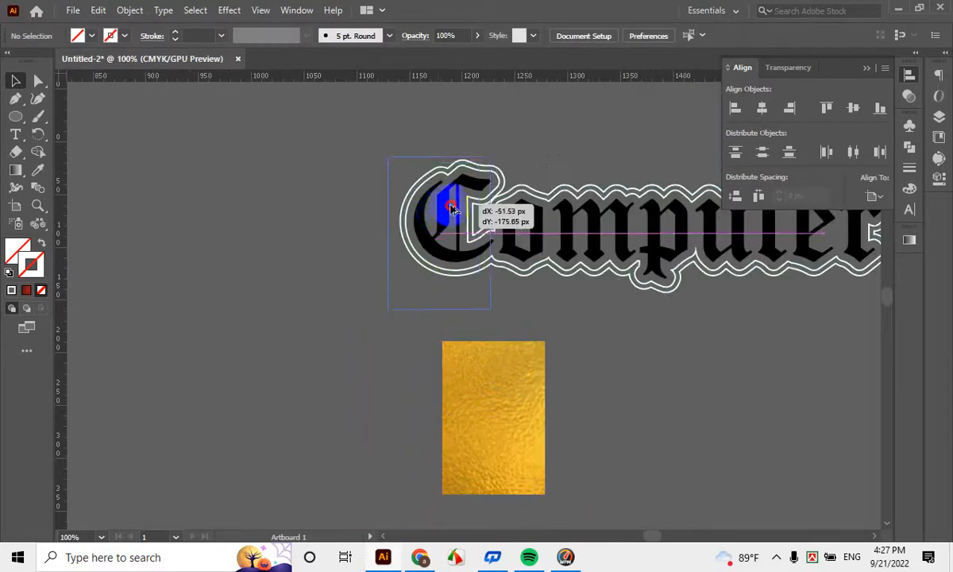
scroll(475, 252, up, 1)
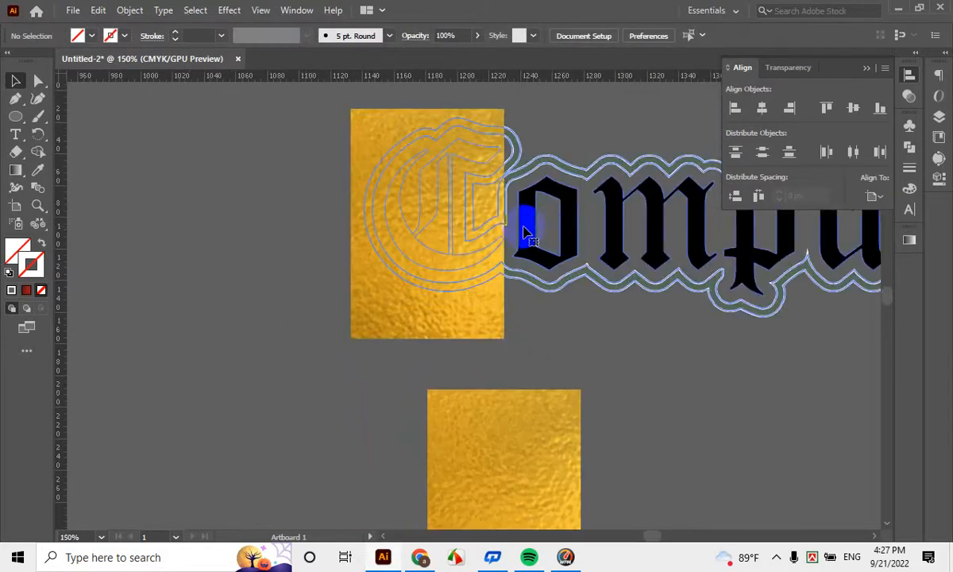
Ungroup the outlined lettering to separate the black letters from their outlines, and ungroup the letters further
click(534, 230)
scroll(540, 234, up, 1)
right_click(540, 232)
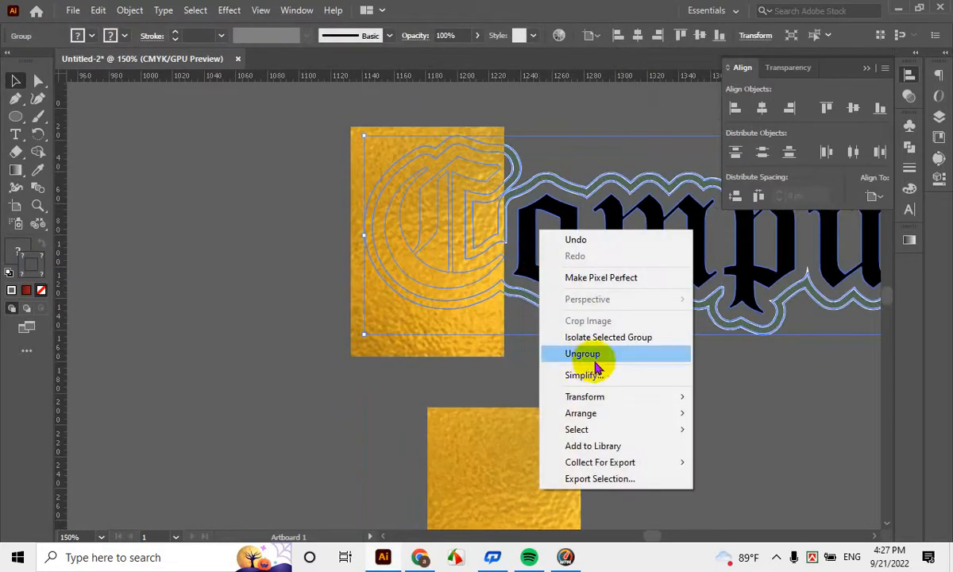
click(596, 363)
click(611, 388)
click(536, 271)
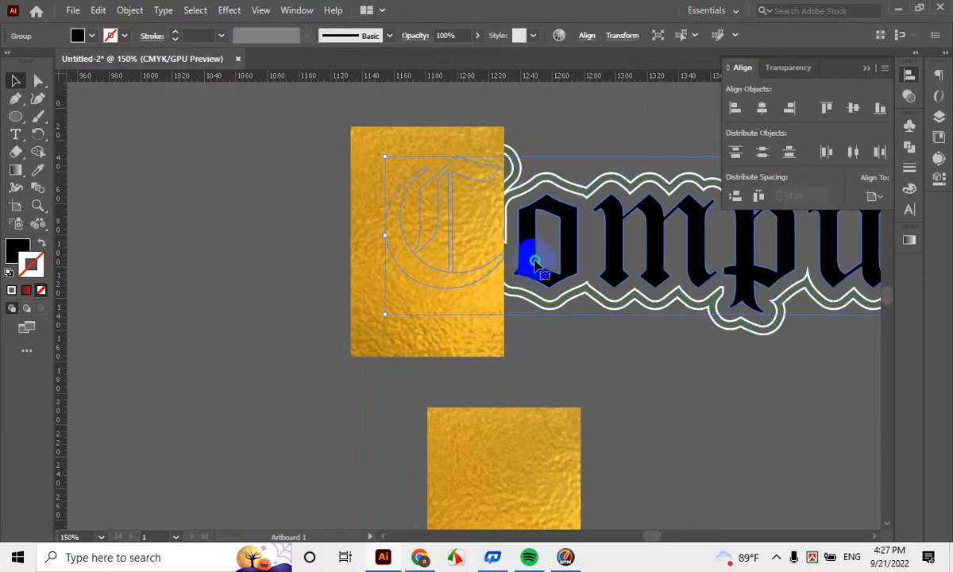
right_click(536, 270)
click(598, 388)
click(511, 304)
click(528, 285)
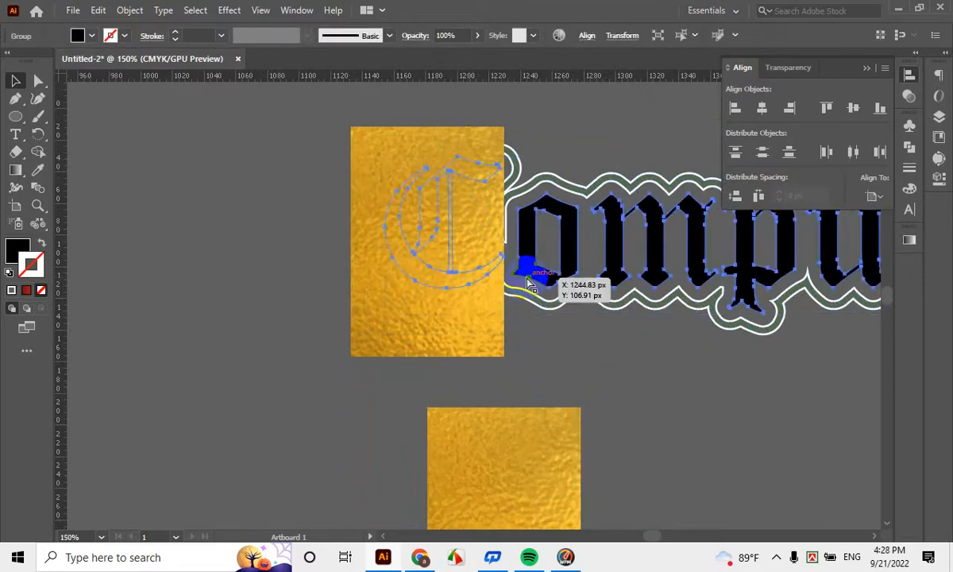
Move the gold foil duplicate clear of the lettering, and isolate the letter C as its own object in front
click(574, 419)
drag(441, 318, 157, 347)
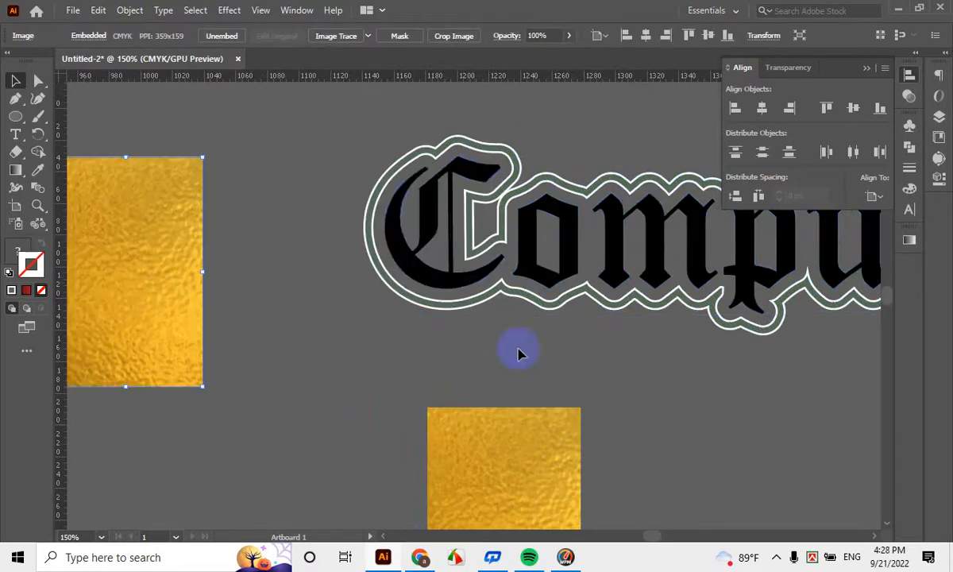
right_click(426, 288)
click(466, 391)
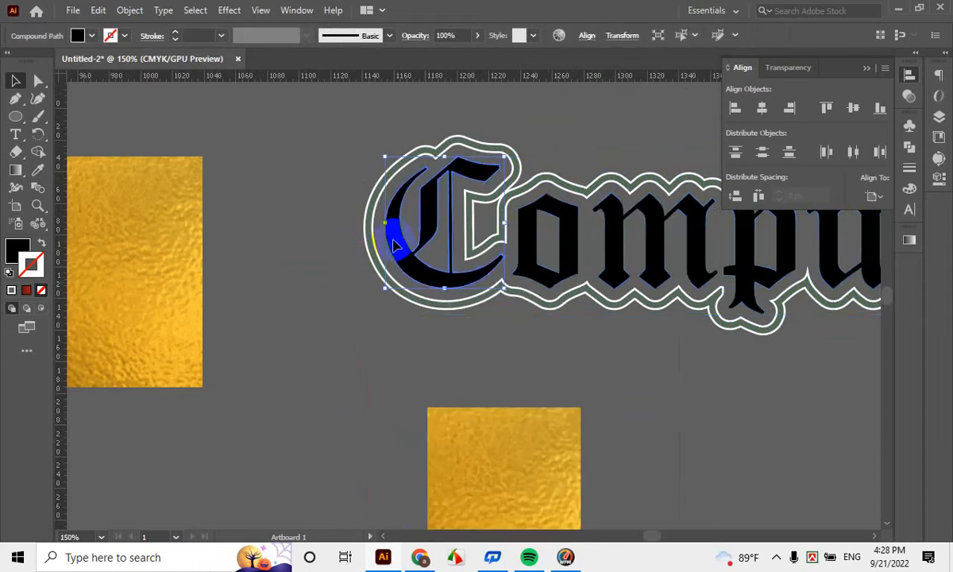
Center the gold foil duplicate horizontally and vertically on the letter C, using the C as key object
shift+click(186, 287)
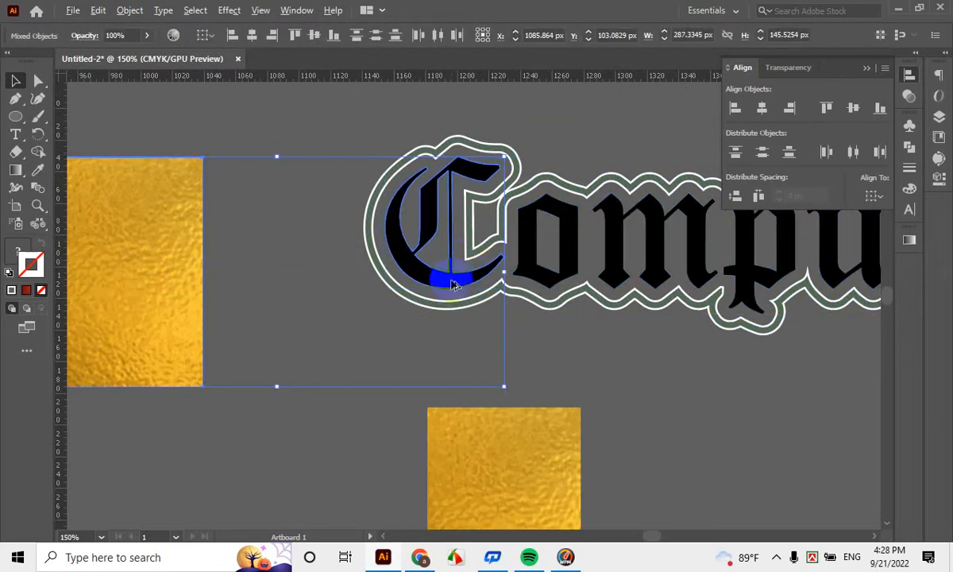
click(453, 284)
click(762, 108)
click(853, 107)
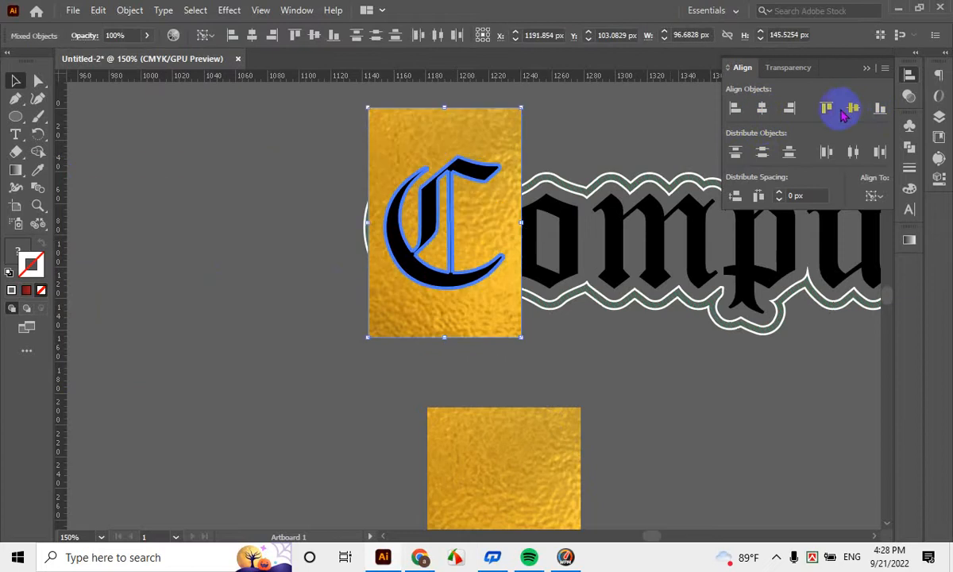
click(436, 361)
scroll(455, 170, up, 1)
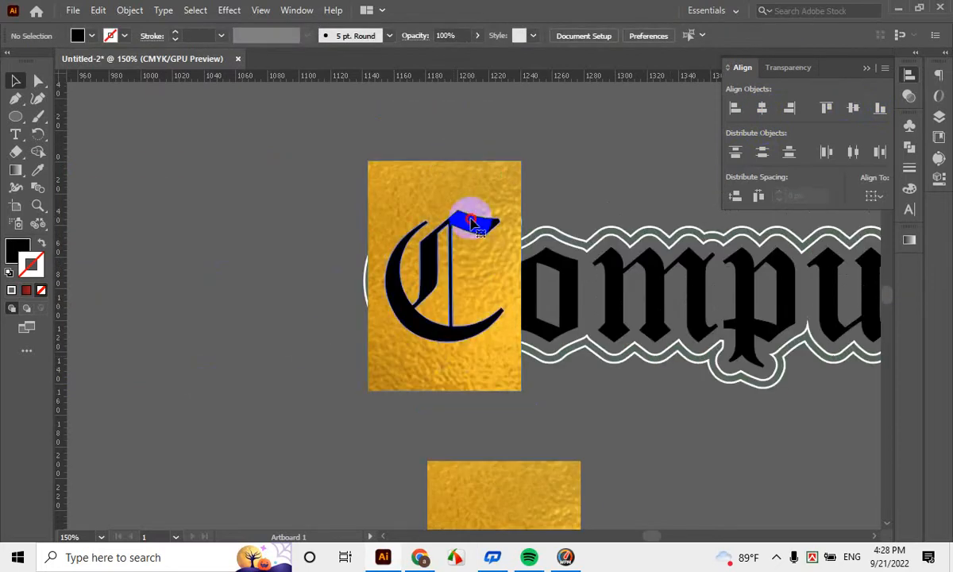
click(475, 224)
shift+click(490, 167)
right_click(491, 169)
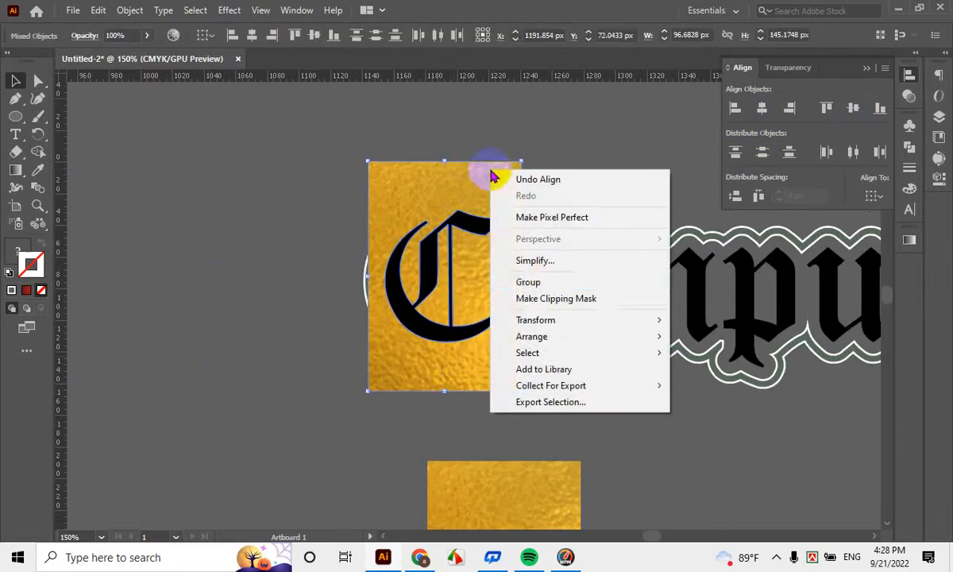
click(529, 282)
click(536, 188)
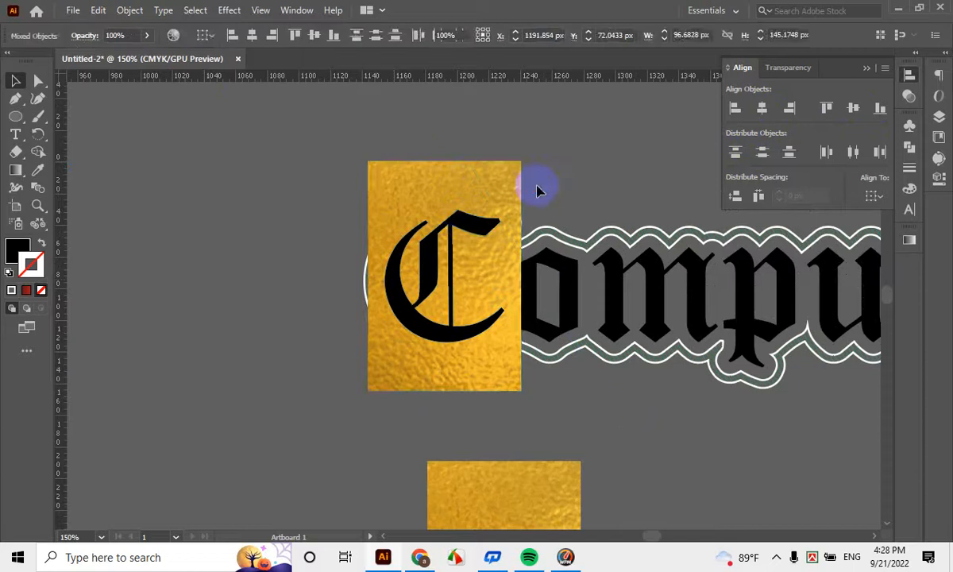
Make a clipping mask from the letter C and the gold foil image behind it
click(472, 226)
shift+click(474, 181)
right_click(475, 180)
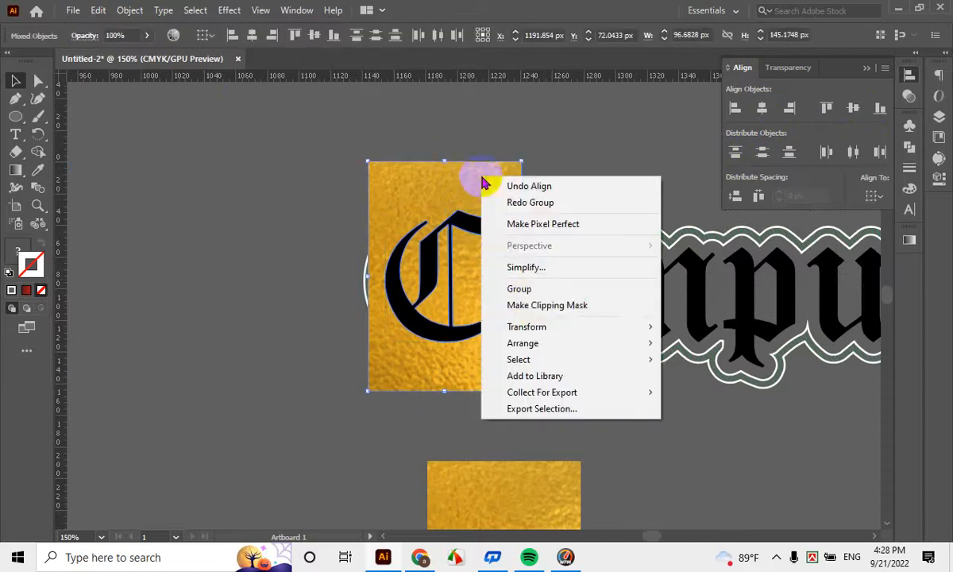
click(539, 305)
click(573, 182)
scroll(541, 262, down, 2)
drag(700, 312, 363, 321)
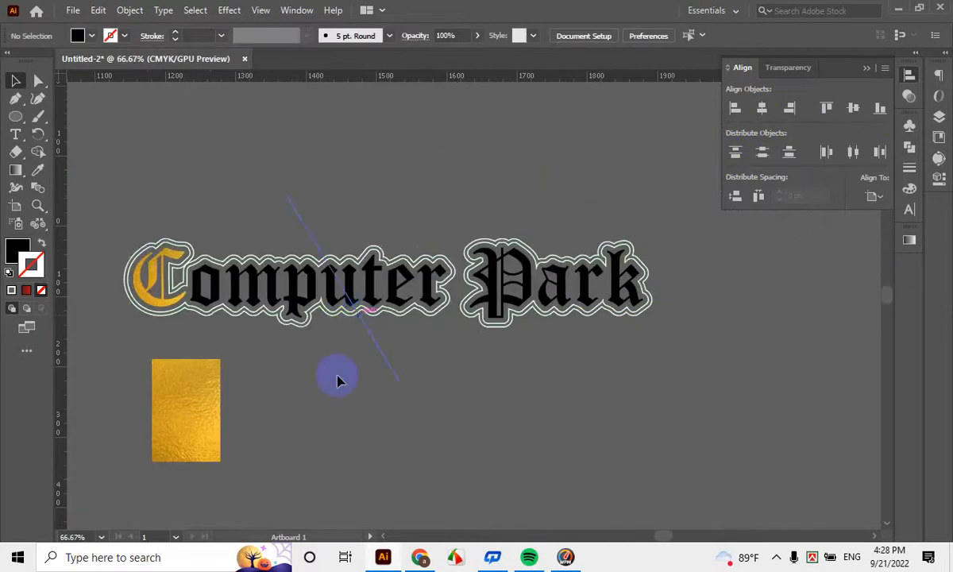
Move the remaining gold foil image underneath the letter P, clear of the lettering
drag(207, 402, 522, 390)
scroll(522, 350, up, 2)
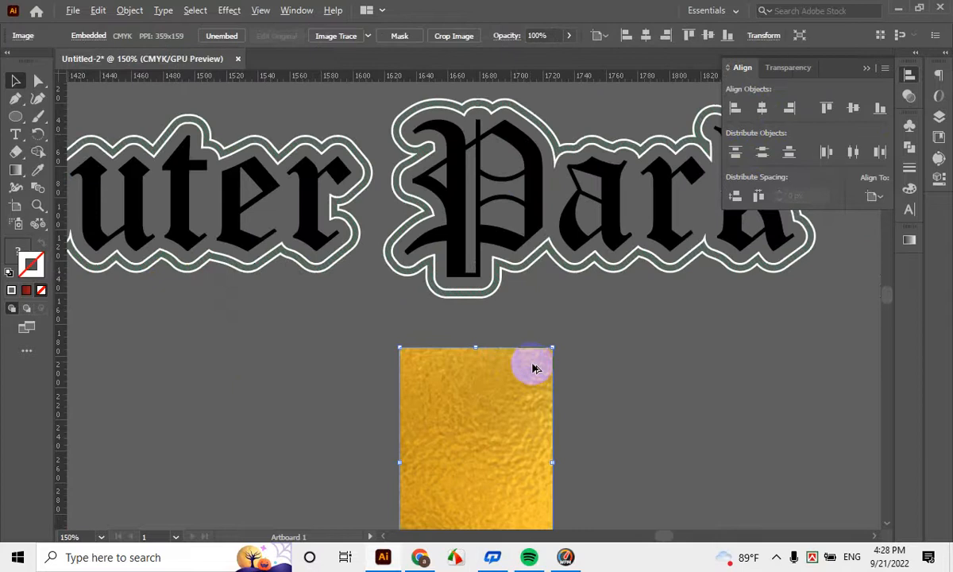
click(580, 375)
scroll(566, 389, up, 1)
mouse_move(511, 450)
mouse_down()
mouse_move(493, 279)
mouse_move(507, 194)
mouse_move(513, 454)
mouse_up()
click(584, 453)
Center the gold foil image horizontally and vertically on the letter P, using the P as key object
click(572, 276)
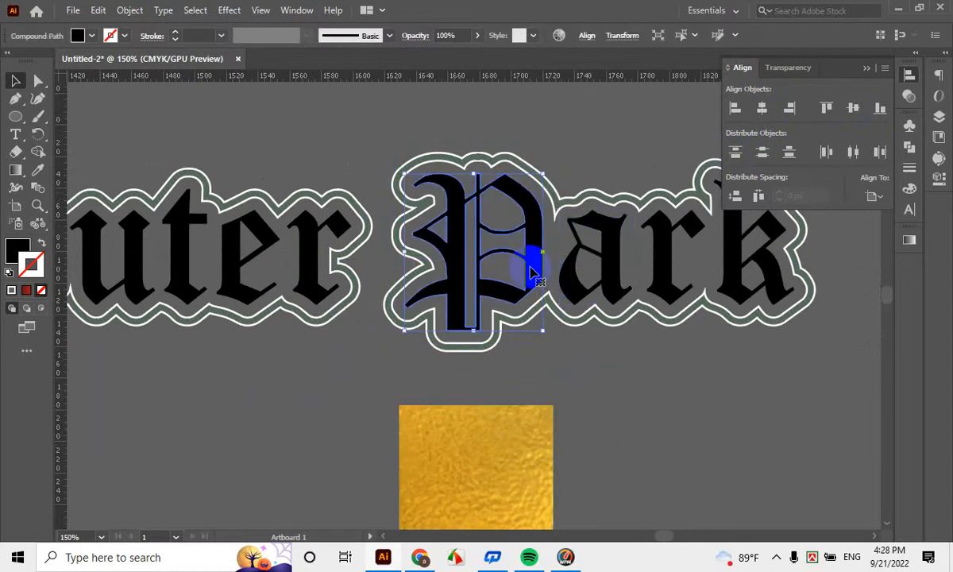
shift+click(520, 414)
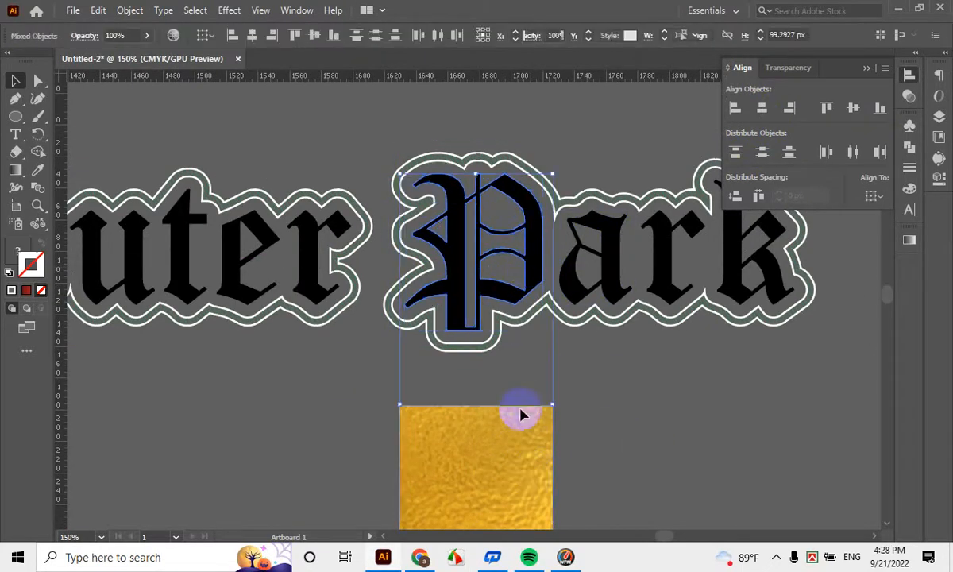
click(459, 244)
click(784, 114)
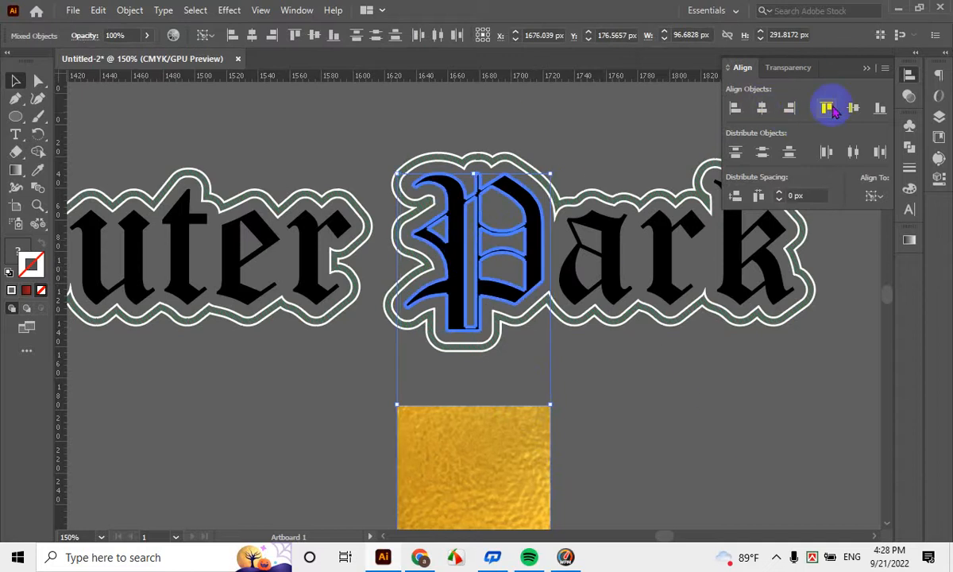
click(852, 109)
click(562, 427)
scroll(419, 248, up, 2)
scroll(421, 250, up, 2)
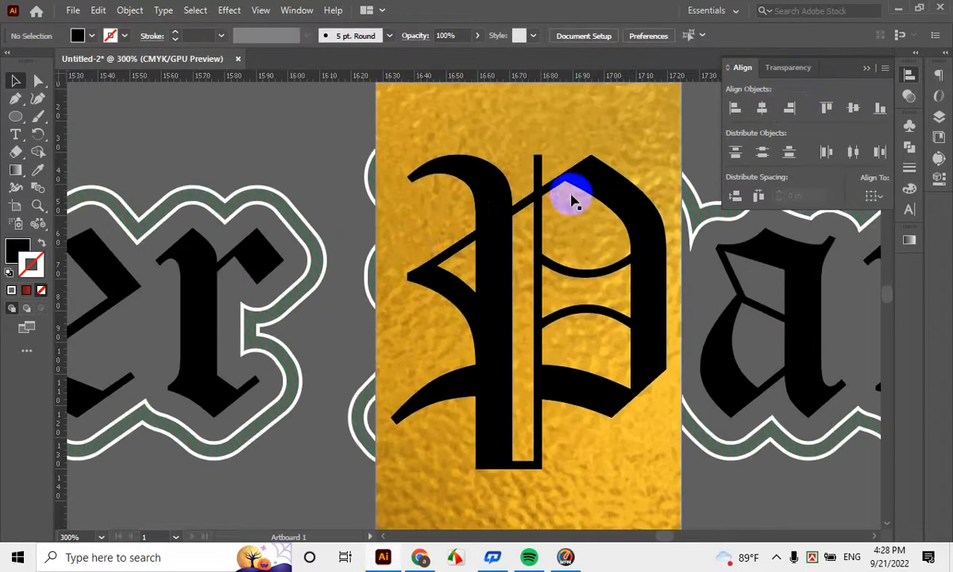
Make a clipping mask from the letter P and the gold foil image behind it
click(574, 191)
scroll(578, 214, up, 3)
shift+click(581, 323)
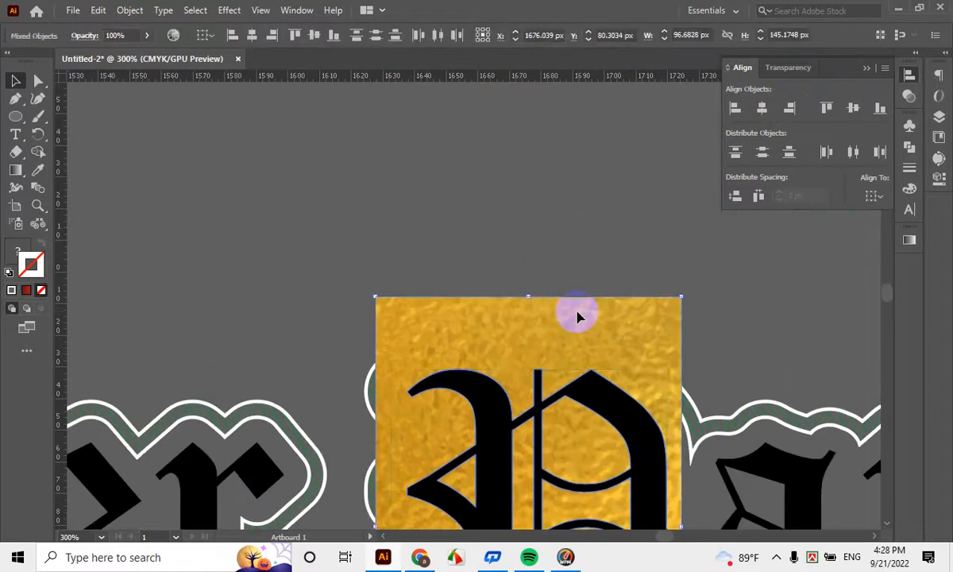
scroll(485, 249, down, 2)
right_click(485, 248)
click(532, 372)
scroll(448, 352, down, 5)
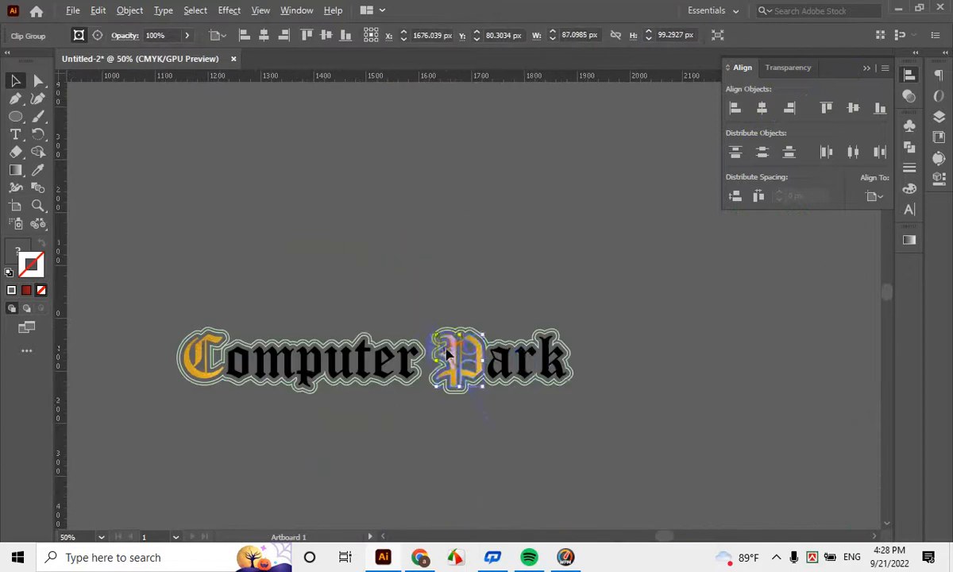
Group the whole Computer Park lettering together with its outlines and gold initials
click(528, 312)
scroll(334, 262, down, 2)
drag(540, 326, 728, 353)
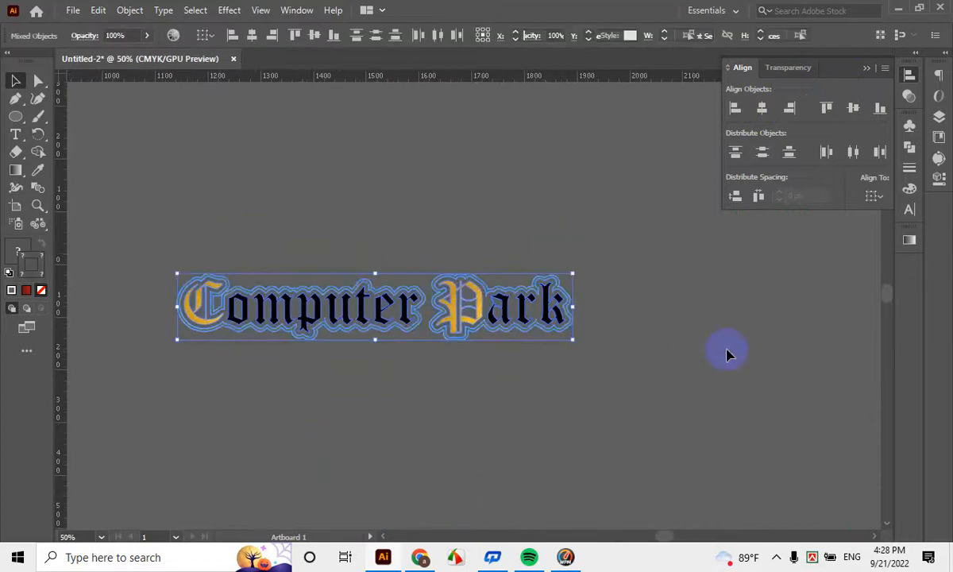
key(ctrl+g)
click(721, 359)
Examine the grouped Computer Park lettering with its gold foil initials and double outlines, close up and as a whole
scroll(545, 331, up, 2)
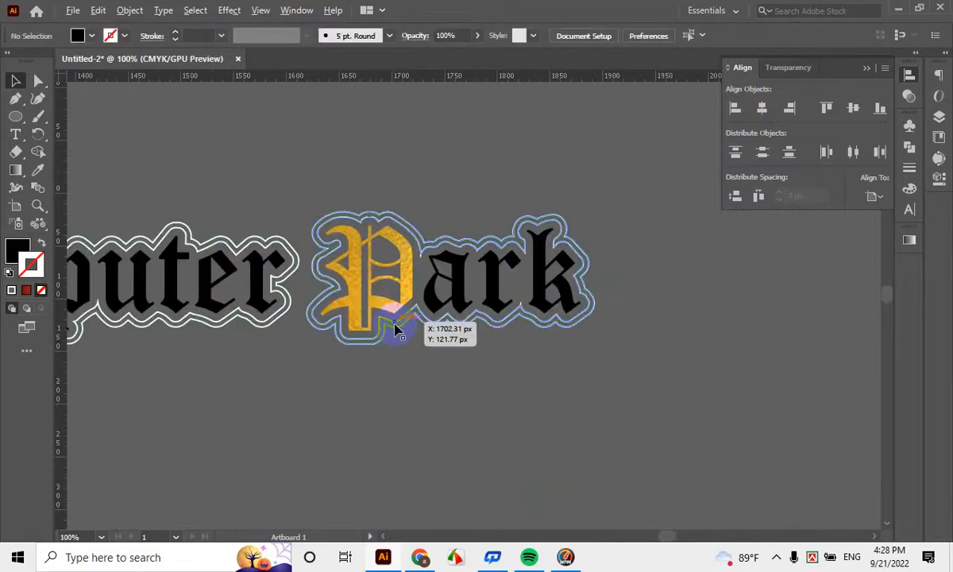
scroll(426, 320, down, 3)
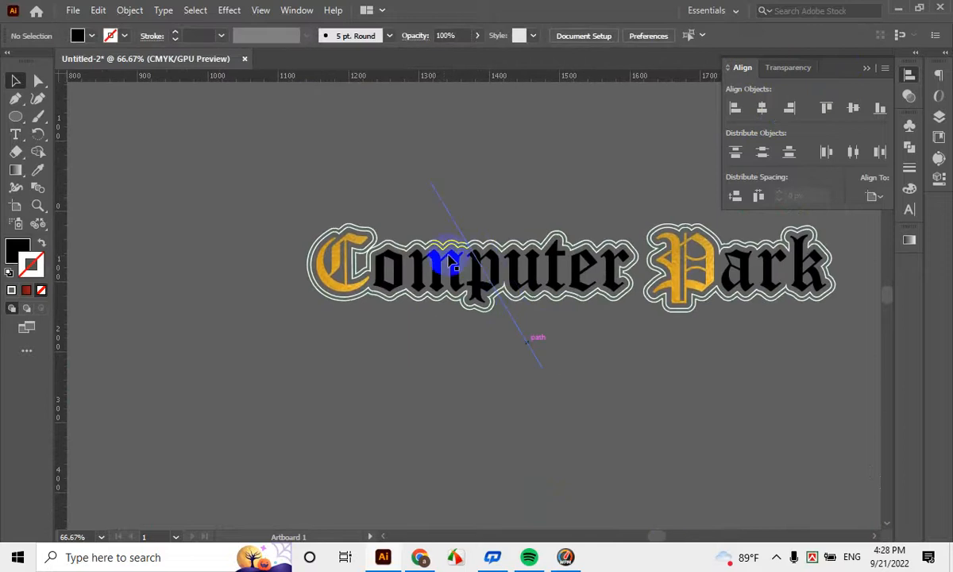
scroll(532, 313, up, 4)
scroll(545, 315, down, 2)
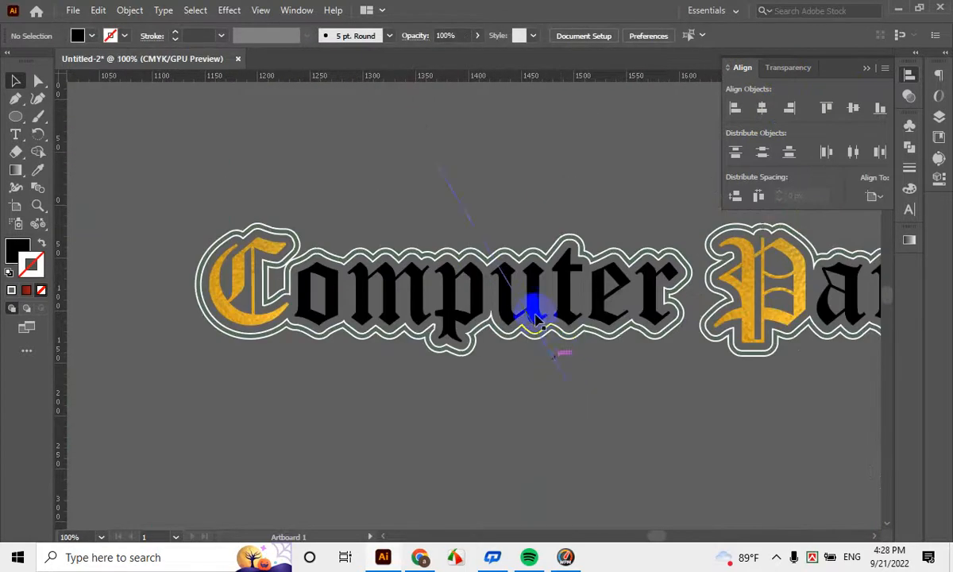
scroll(537, 316, down, 1)
drag(581, 353, 477, 283)
scroll(473, 282, down, 2)
scroll(513, 350, down, 3)
scroll(513, 350, up, 1)
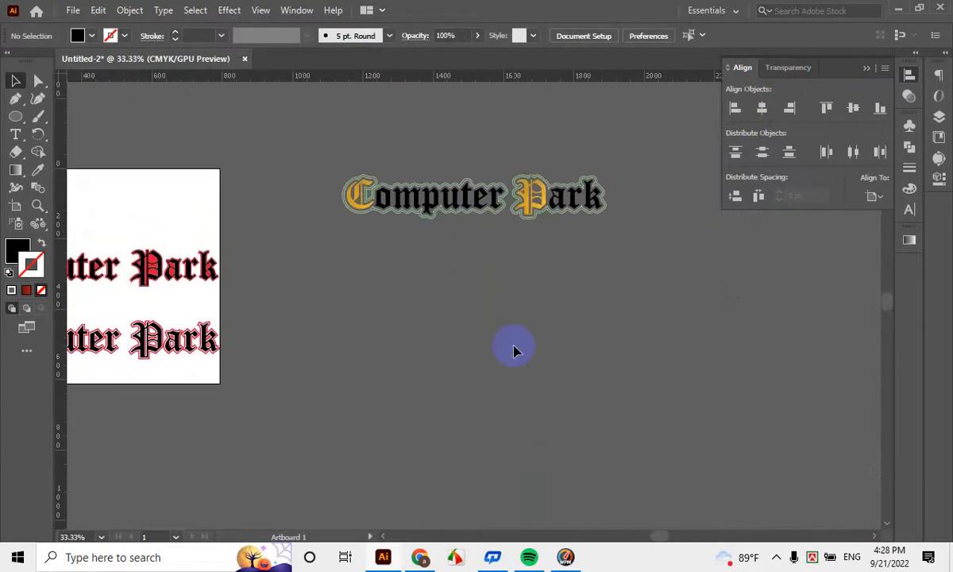
scroll(514, 350, up, 1)
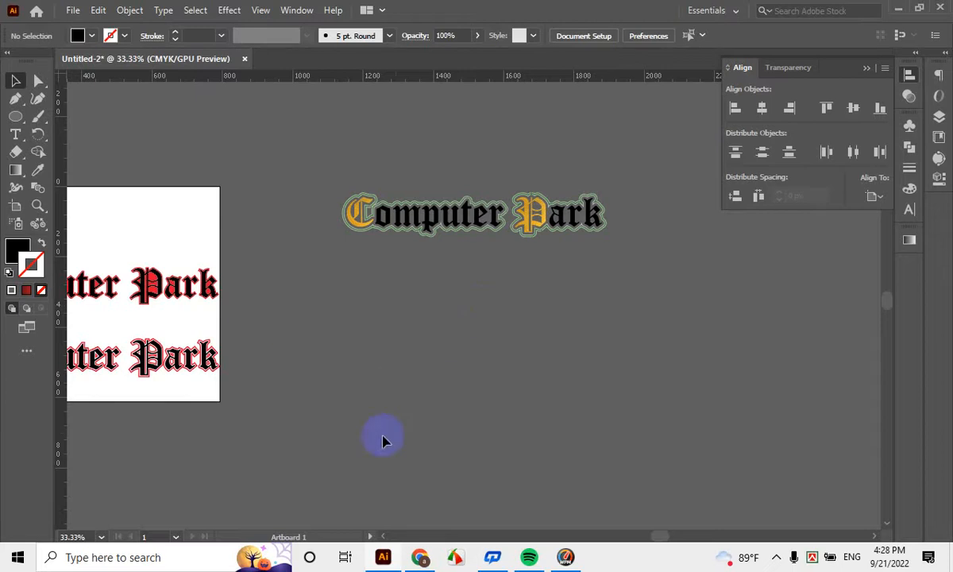
scroll(440, 234, up, 3)
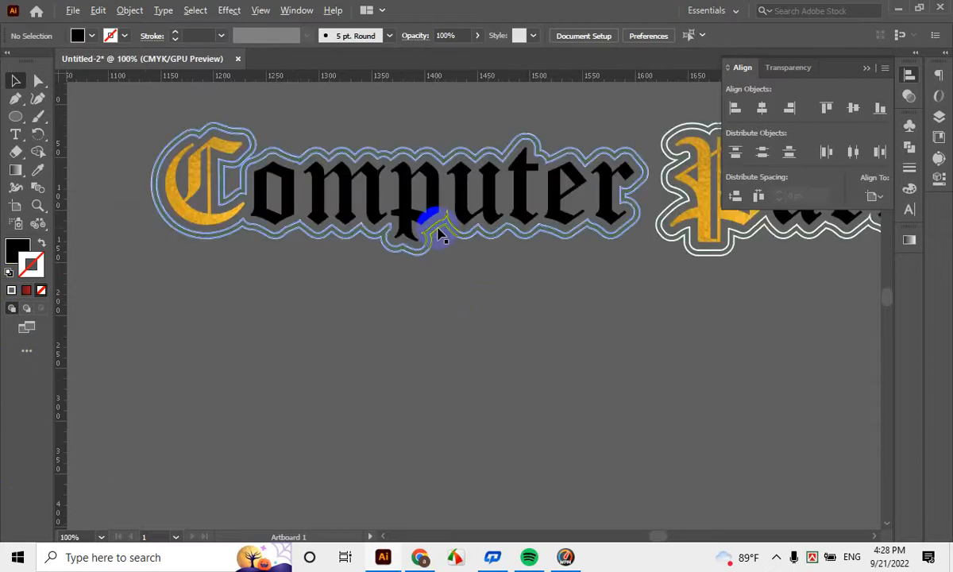
scroll(440, 234, down, 2)
scroll(453, 286, up, 2)
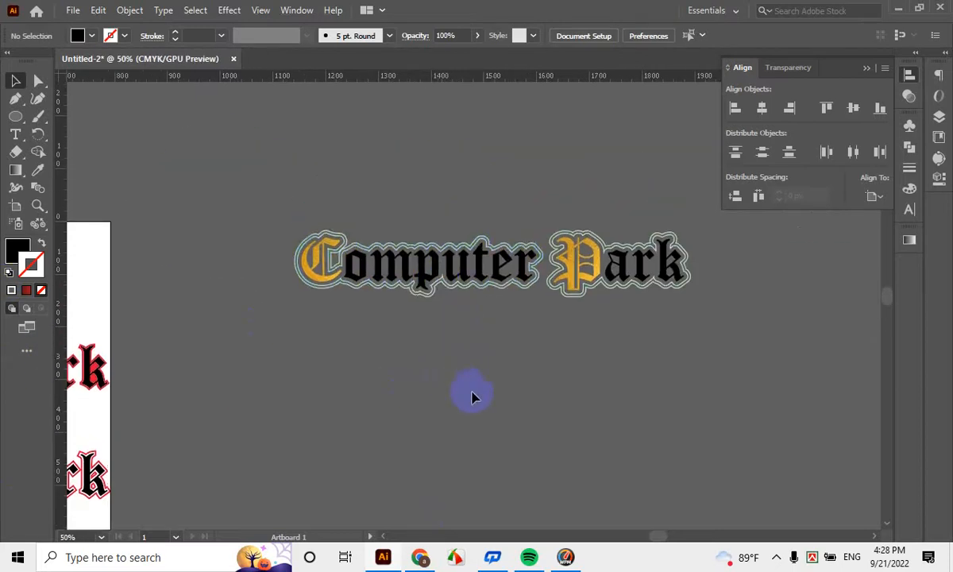
scroll(473, 398, up, 2)
scroll(532, 383, down, 3)
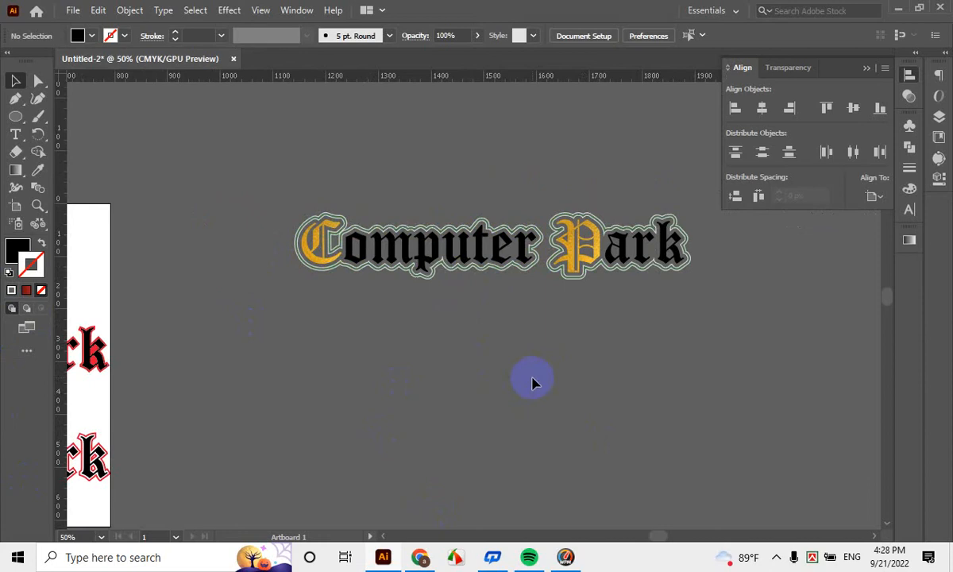
scroll(525, 262, up, 3)
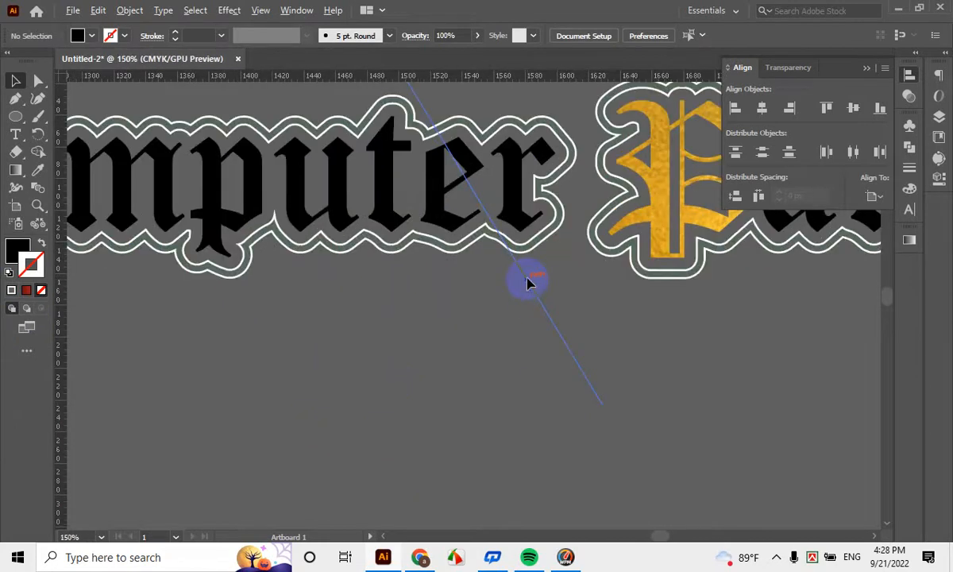
scroll(531, 283, down, 5)
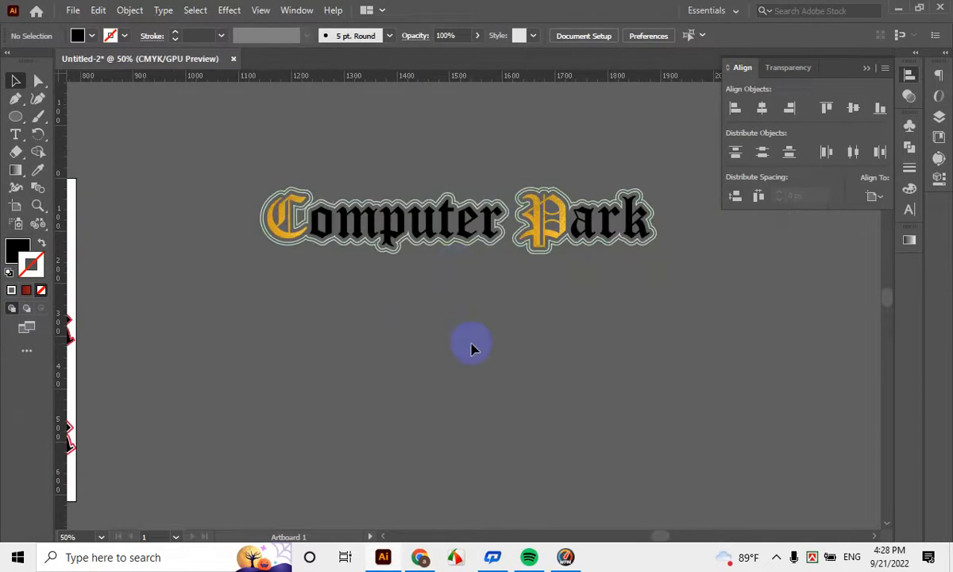
Examine the two red-outlined Computer Park versions on the artboard alongside the gold one
scroll(473, 349, down, 1)
scroll(472, 348, down, 1)
drag(473, 348, 563, 320)
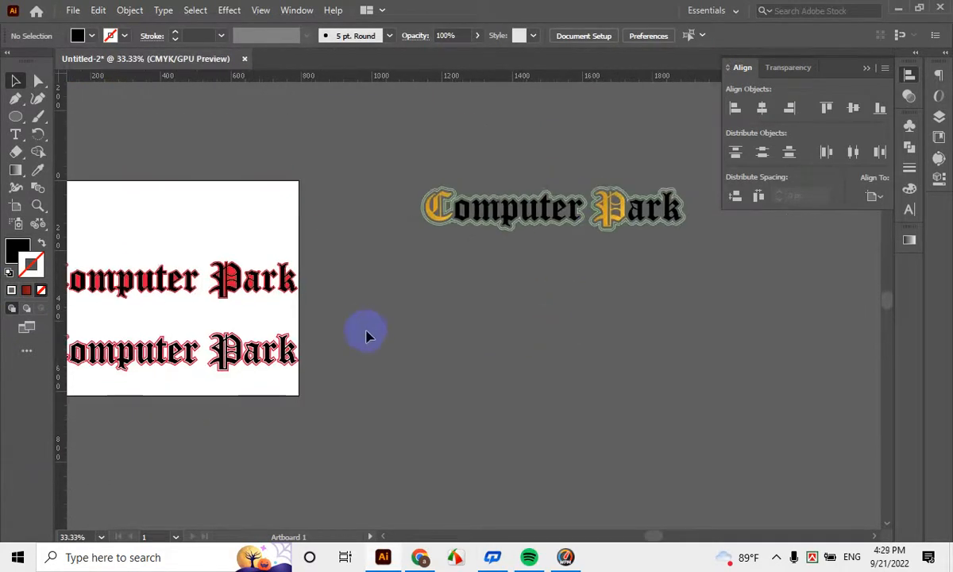
scroll(366, 335, down, 1)
drag(363, 330, 452, 288)
scroll(309, 297, up, 2)
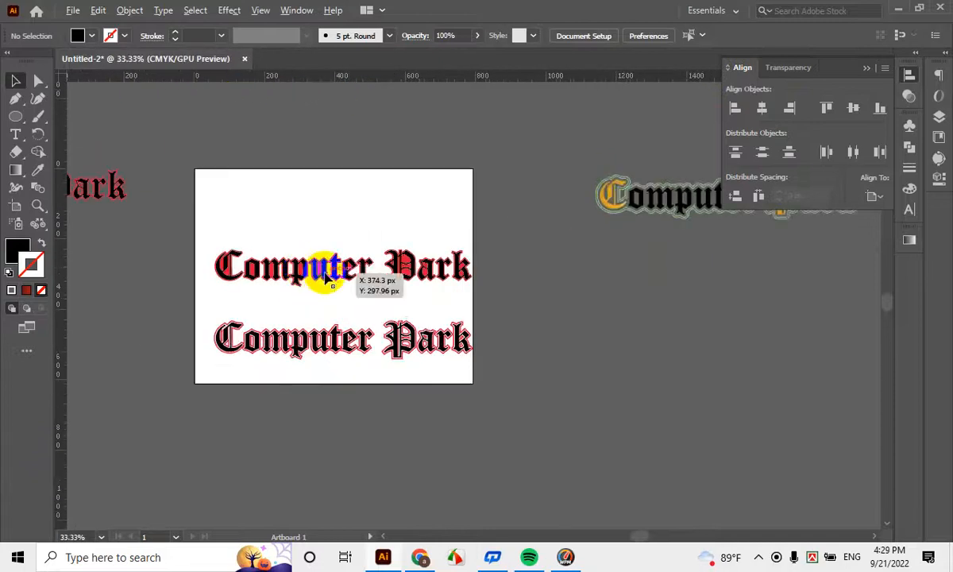
scroll(503, 342, up, 4)
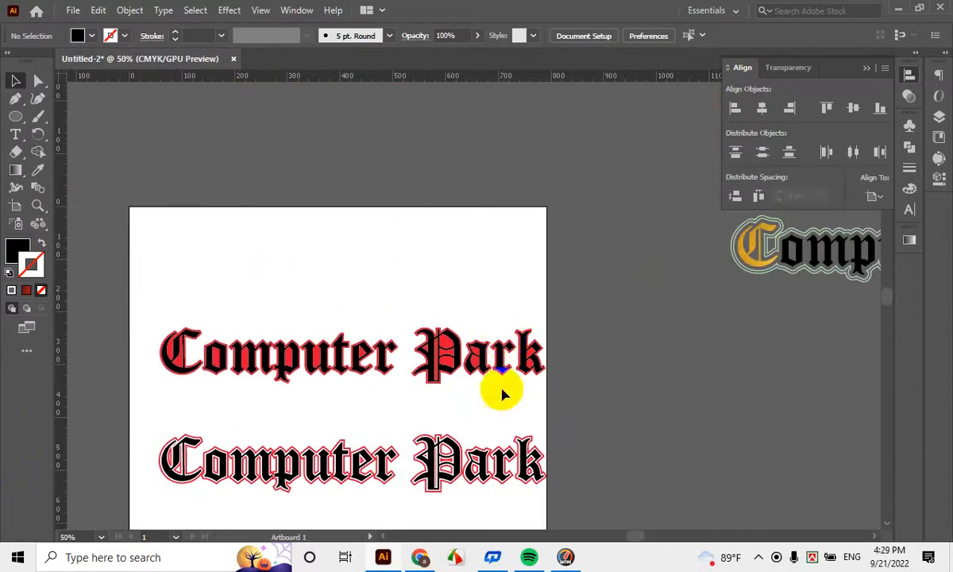
scroll(421, 341, down, 1)
Place the plain black Computer Park live text in the empty area below the gold foil lettering
drag(624, 334, 376, 198)
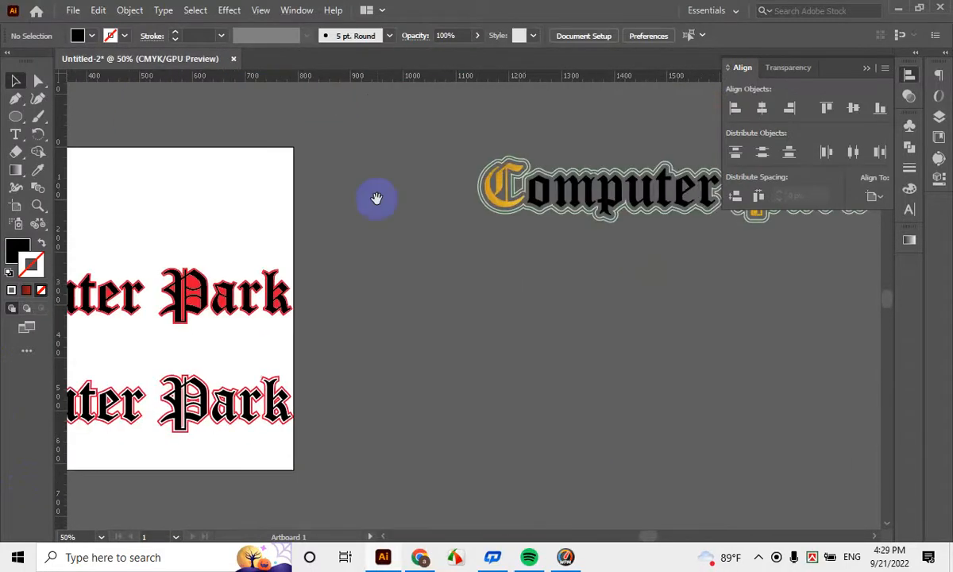
scroll(319, 317, down, 1)
scroll(480, 379, up, 4)
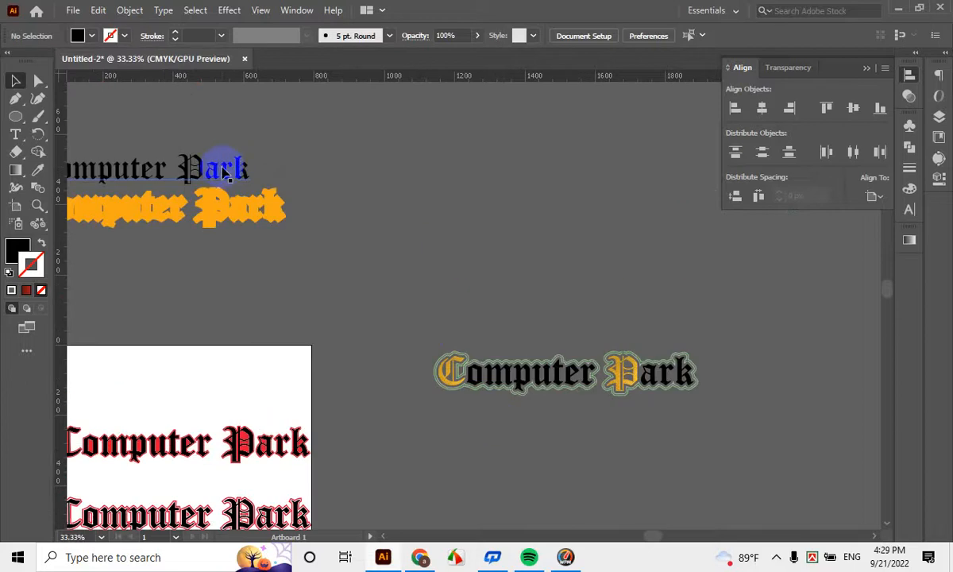
drag(224, 170, 688, 465)
scroll(702, 422, down, 4)
scroll(691, 415, up, 2)
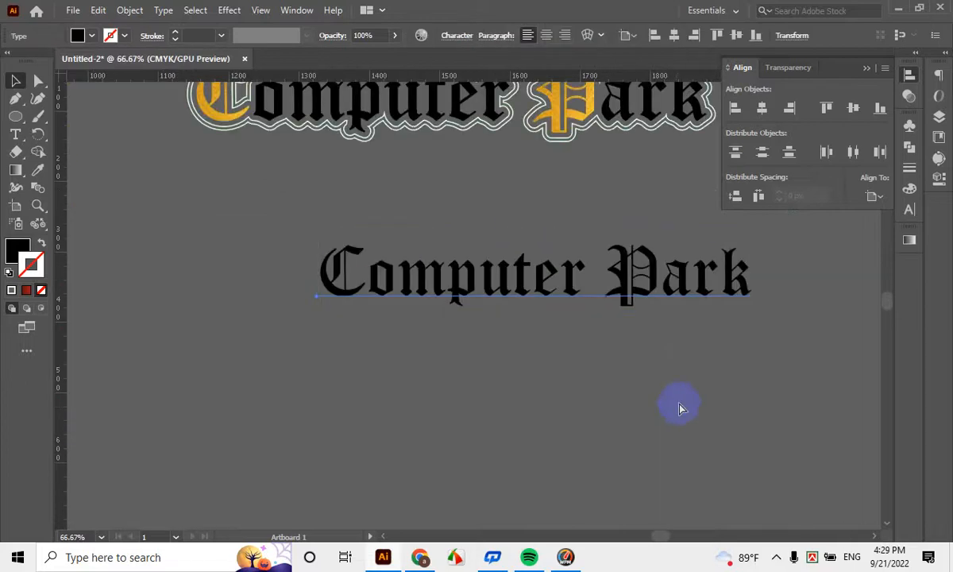
drag(511, 237, 462, 288)
click(541, 435)
drag(539, 405, 519, 339)
drag(444, 227, 438, 259)
Convert the plain black Computer Park text to outlines
right_click(446, 235)
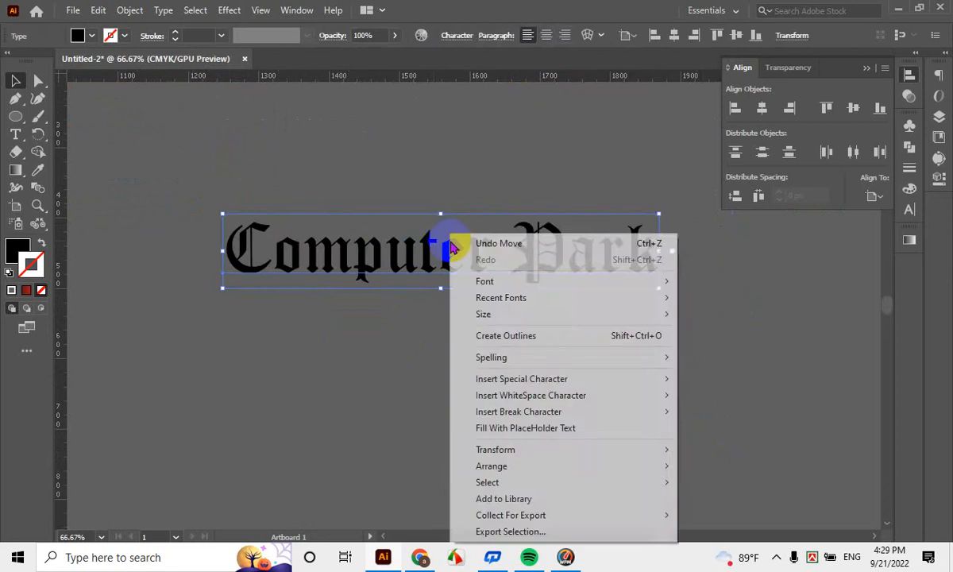
click(756, 345)
right_click(581, 244)
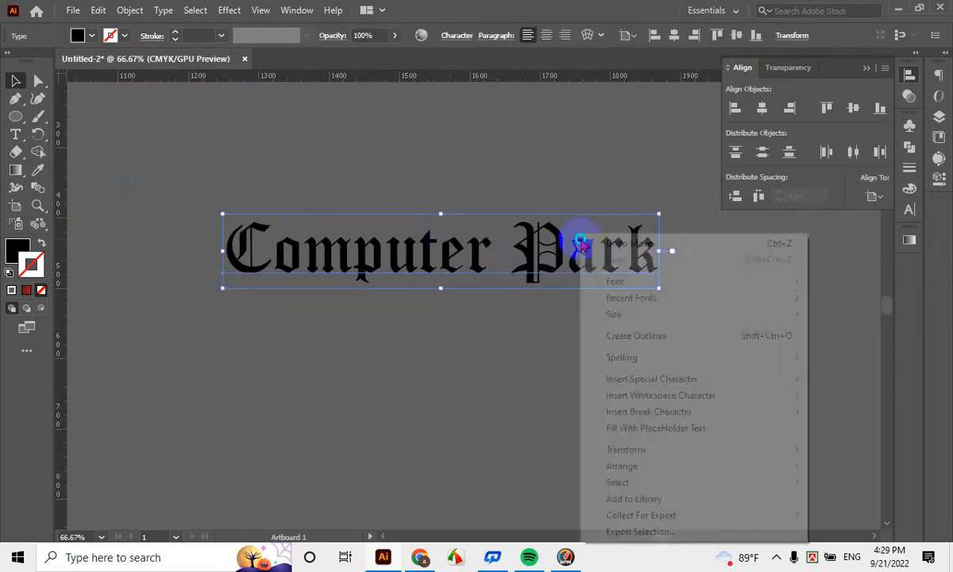
click(646, 334)
click(535, 380)
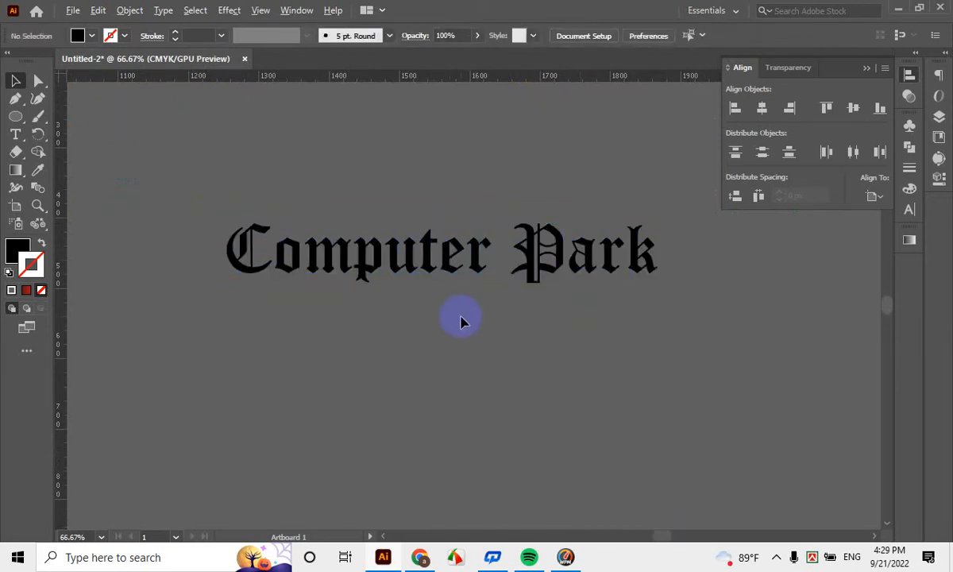
scroll(461, 322, up, 1)
click(485, 249)
click(513, 355)
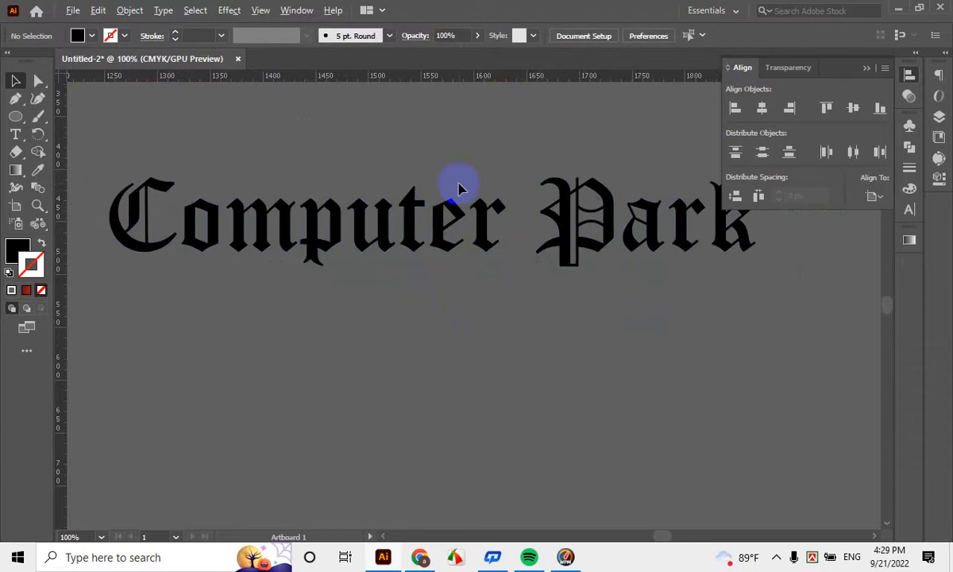
scroll(459, 189, up, 2)
click(506, 277)
drag(596, 287, 528, 259)
scroll(527, 260, down, 1)
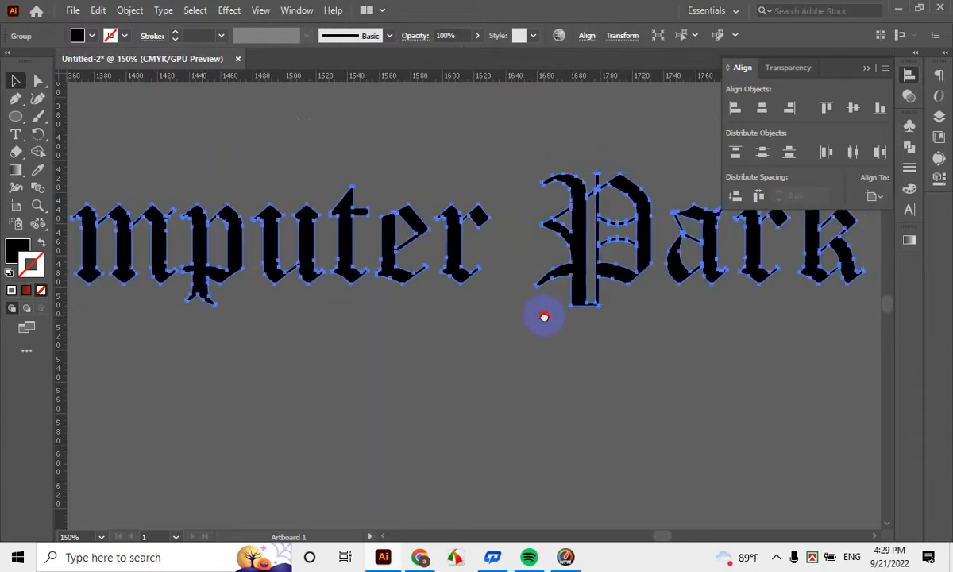
click(515, 381)
click(453, 248)
click(486, 397)
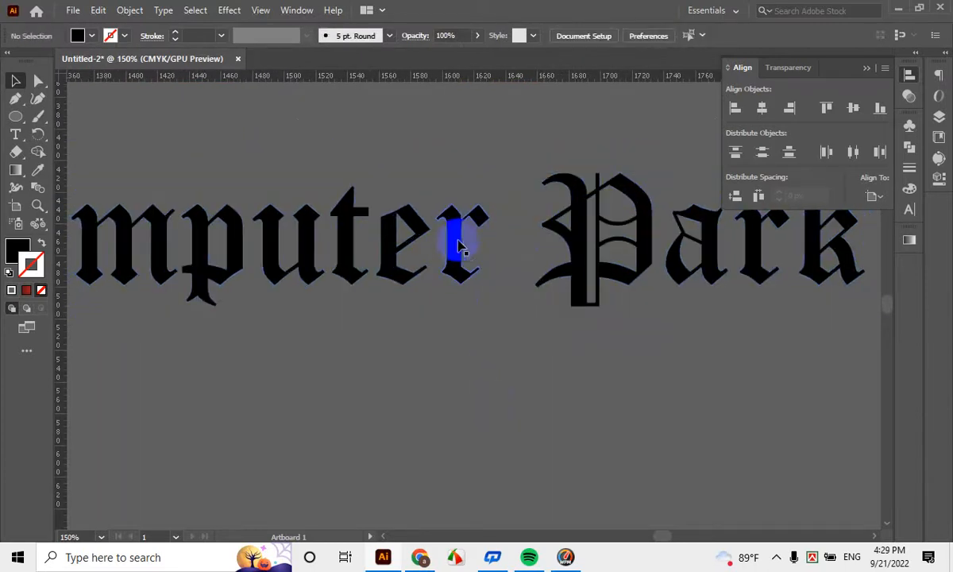
Offset the outlined black Computer Park lettering by 1.5 px with round joins
click(458, 246)
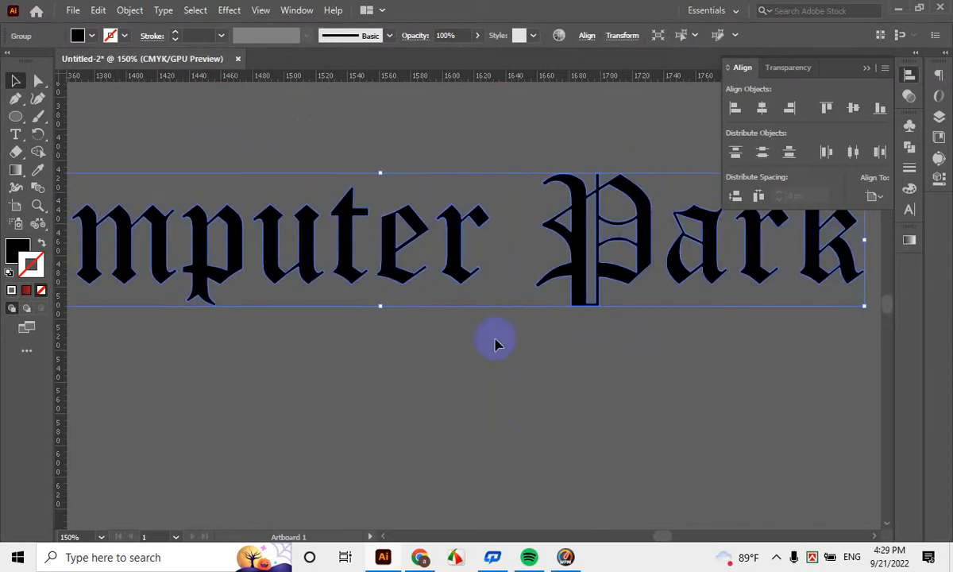
click(140, 13)
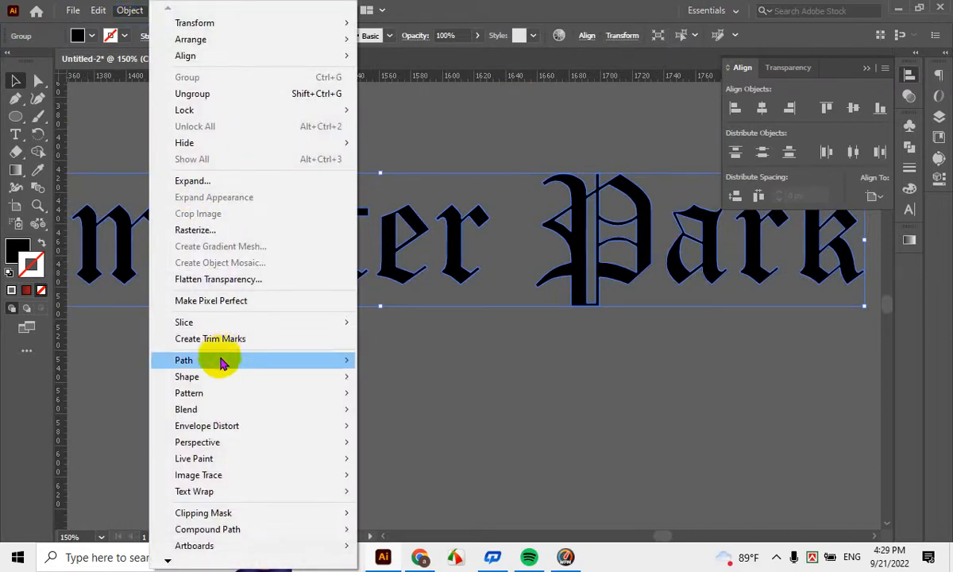
mouse_move(222, 363)
click(440, 417)
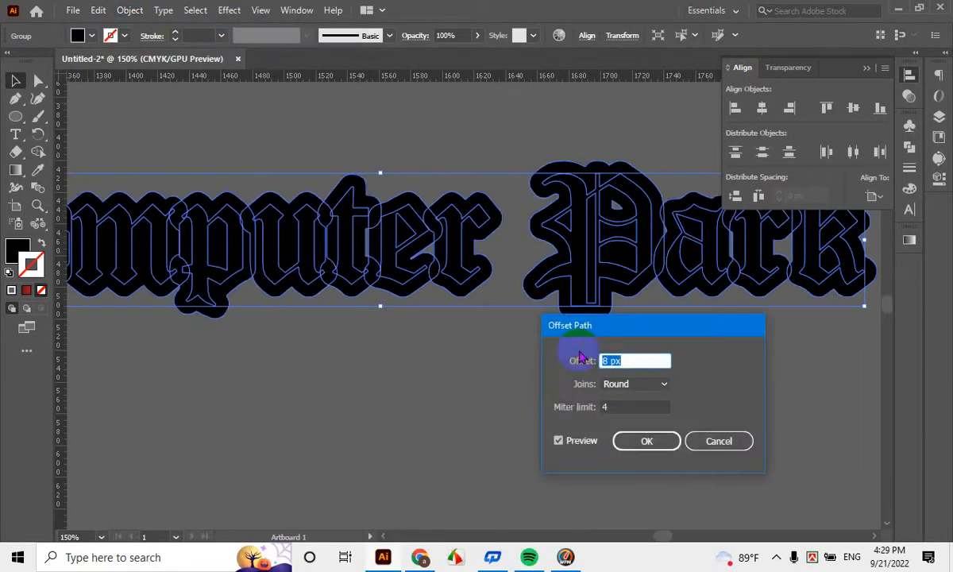
key(Down)
key(Down)
key(Down)
key(Down)
key(Down)
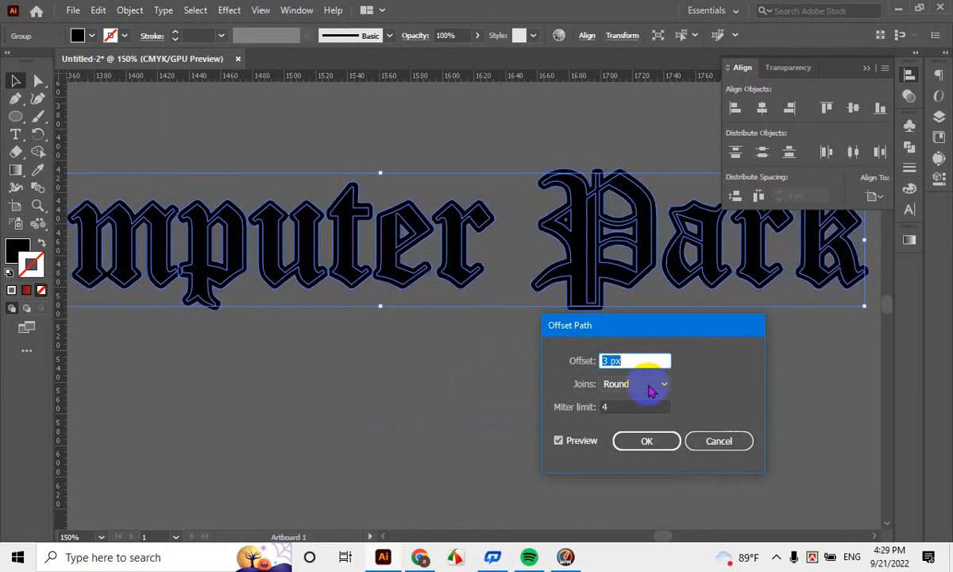
key(Down)
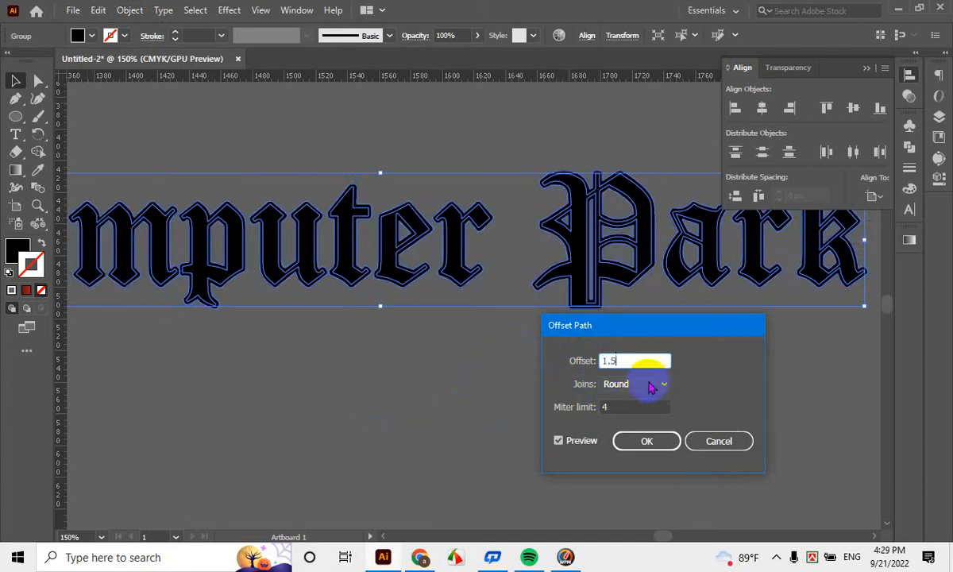
click(637, 361)
click(653, 439)
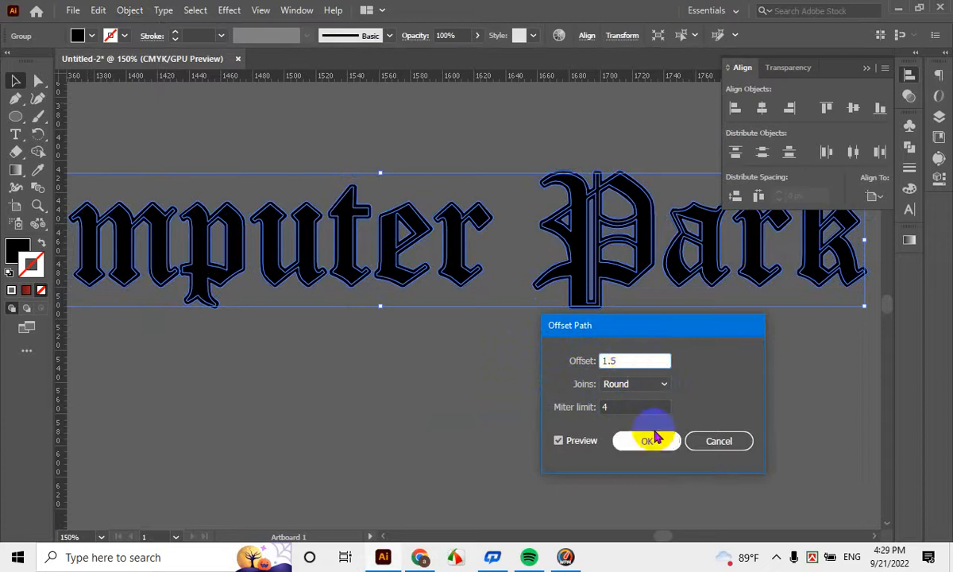
Move the offset Computer Park shapes straight down until they sit clear below the original lettering
scroll(425, 410, down, 2)
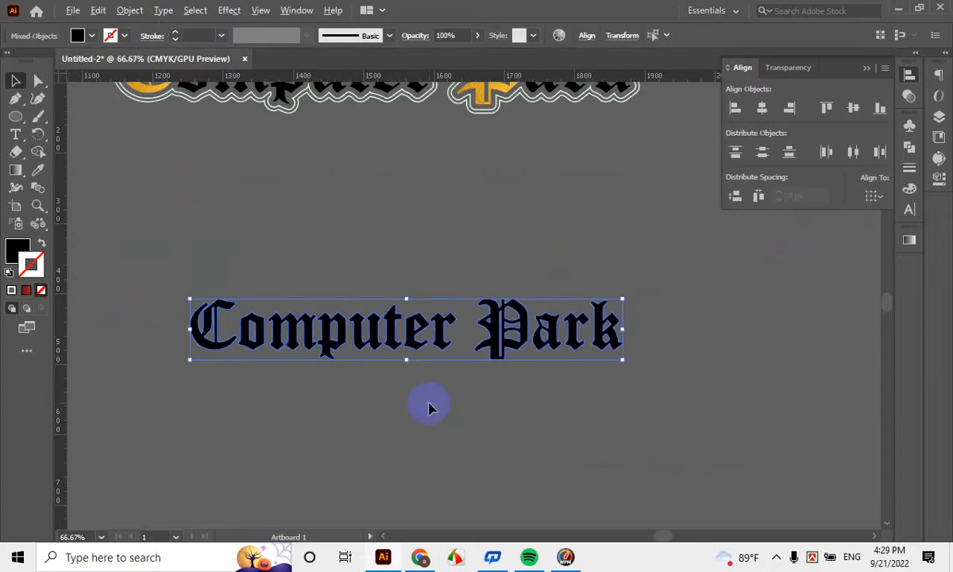
key(shift+Down)
key(shift+Down)
key(shift+Down)
key(shift+Down)
key(shift+Down)
key(shift+Down)
key(shift+Down)
key(shift+Down)
key(shift+Down)
key(shift+Down)
key(shift+Down)
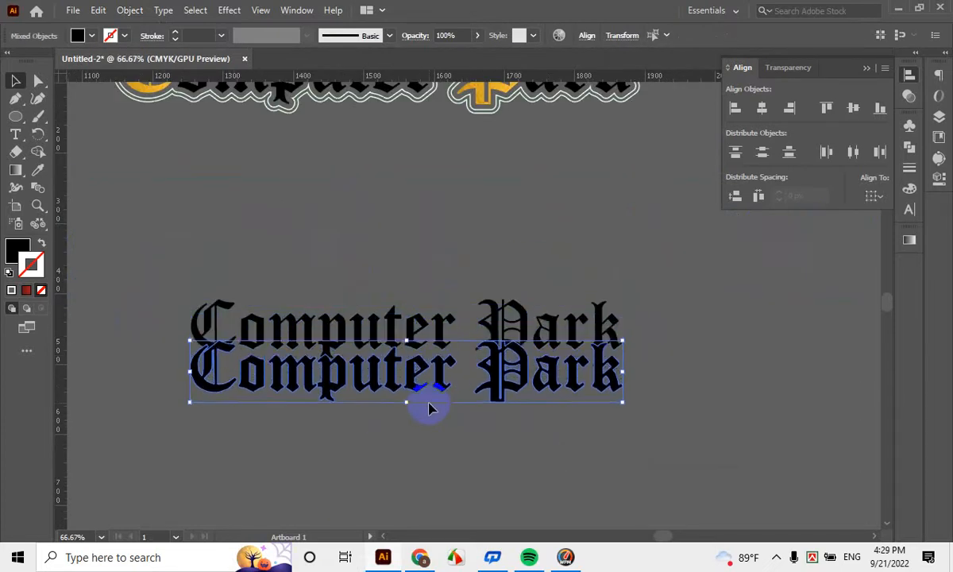
scroll(429, 408, down, 3)
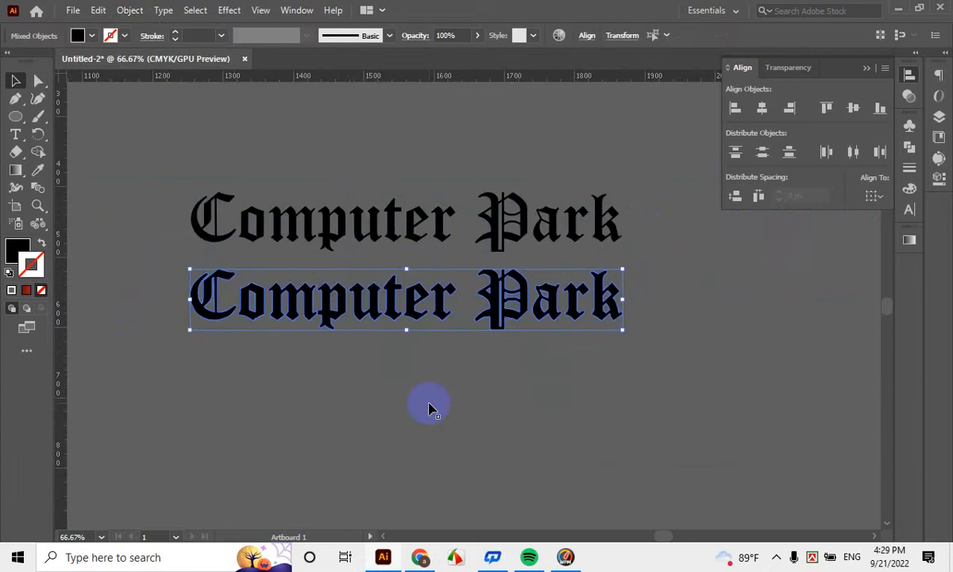
Ungroup the Computer Park lettering to separate the offset shapes from the original letters
click(429, 407)
scroll(527, 324, up, 2)
click(530, 285)
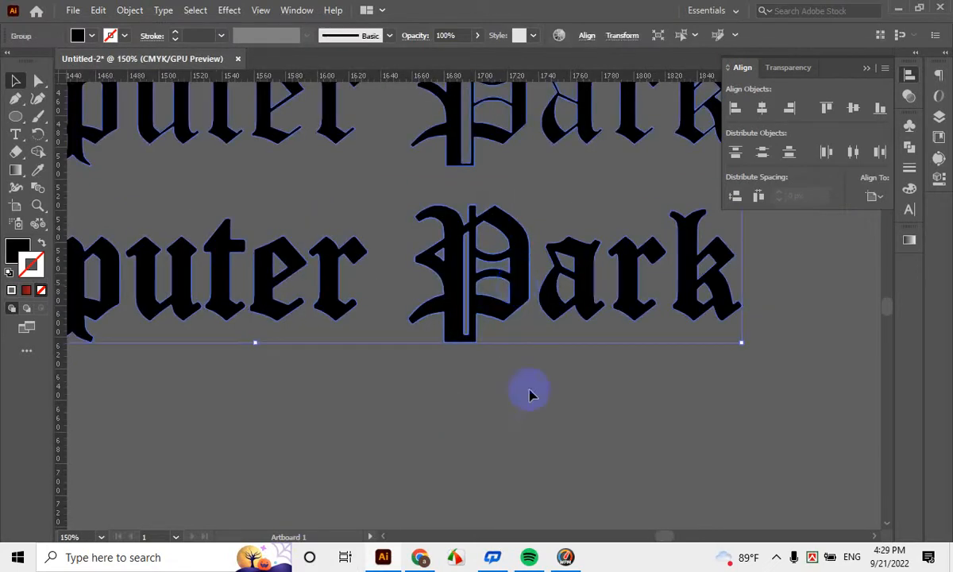
click(521, 374)
right_click(510, 283)
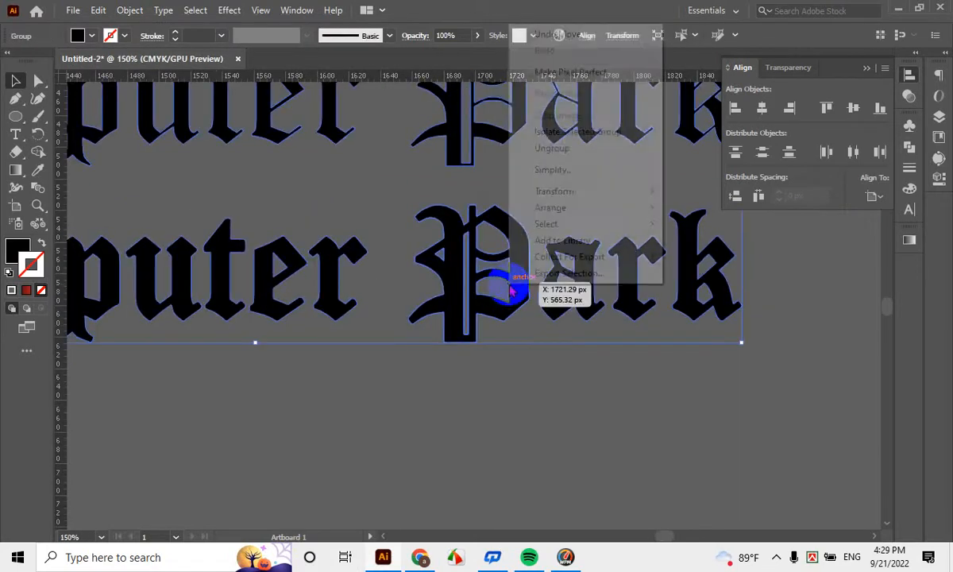
click(562, 151)
click(508, 184)
scroll(318, 284, down, 1)
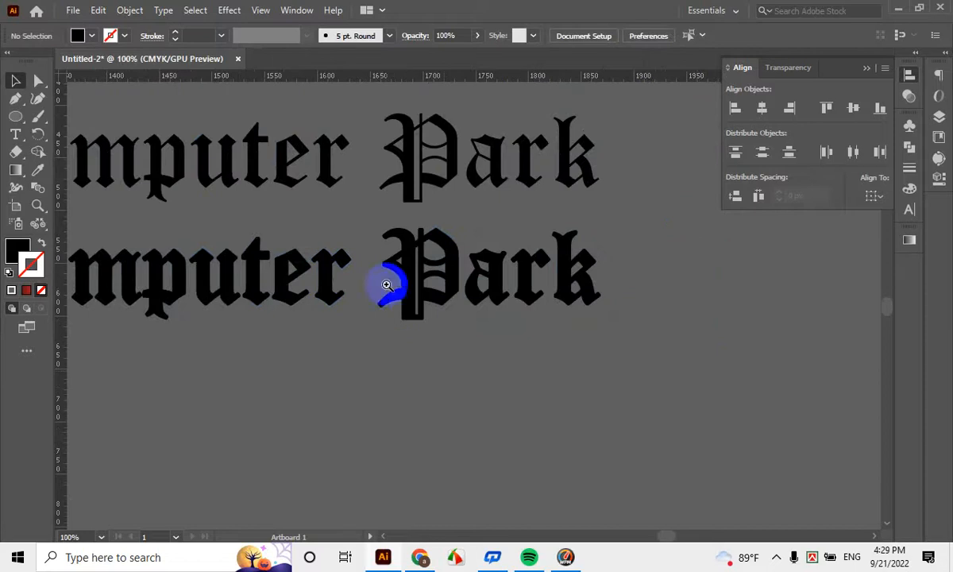
Group the thicker offset letters of the lower line, and group the original letters of the upper line separately
scroll(387, 284, left, 5)
scroll(433, 334, down, 2)
scroll(449, 310, down, 2)
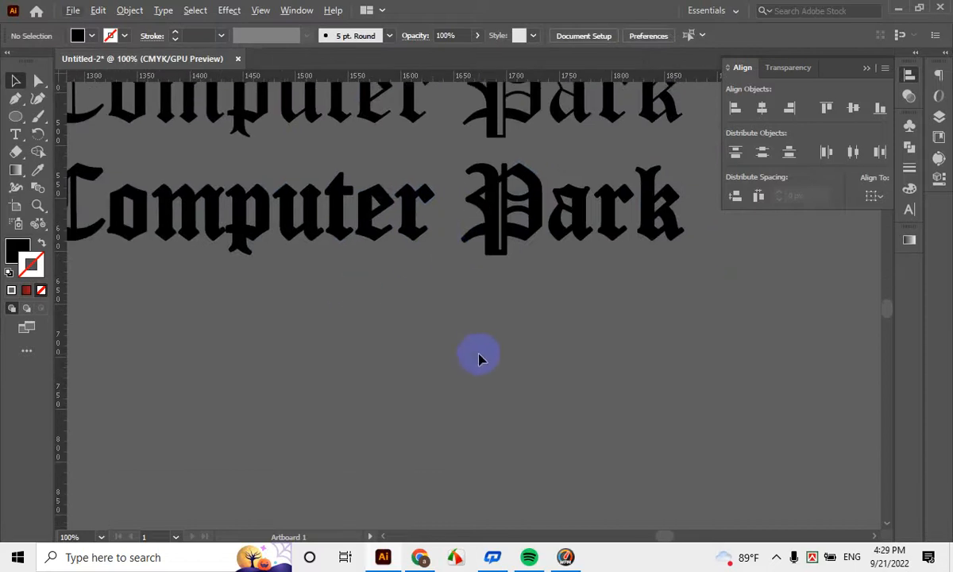
drag(479, 358, 600, 399)
click(45, 205)
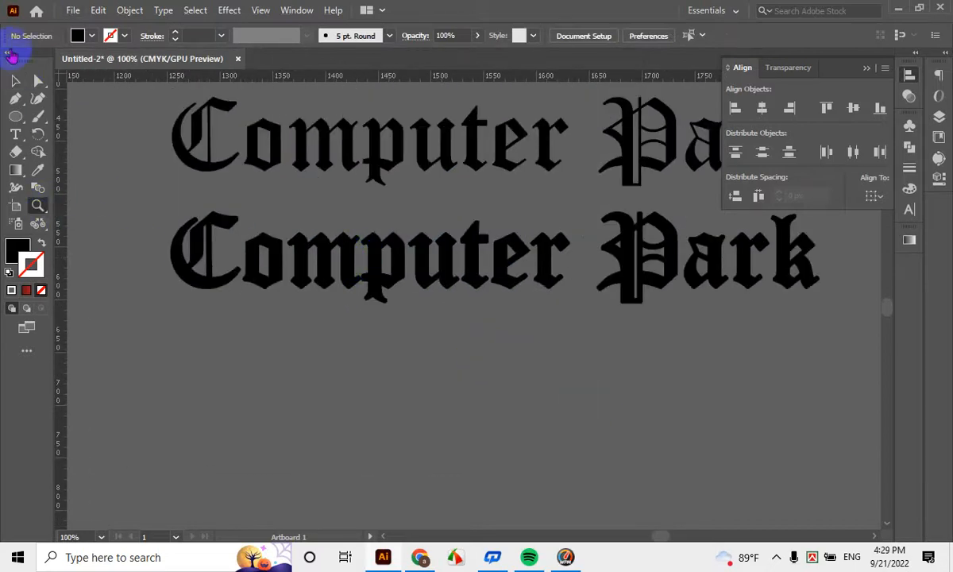
drag(117, 199, 860, 336)
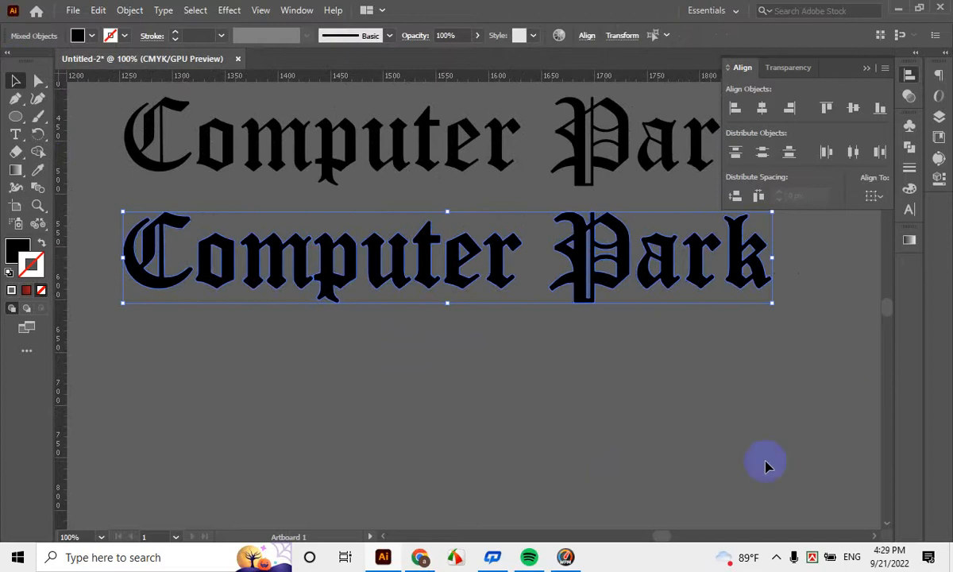
scroll(766, 464, up, 3)
key(ctrl+g)
scroll(347, 470, up, 3)
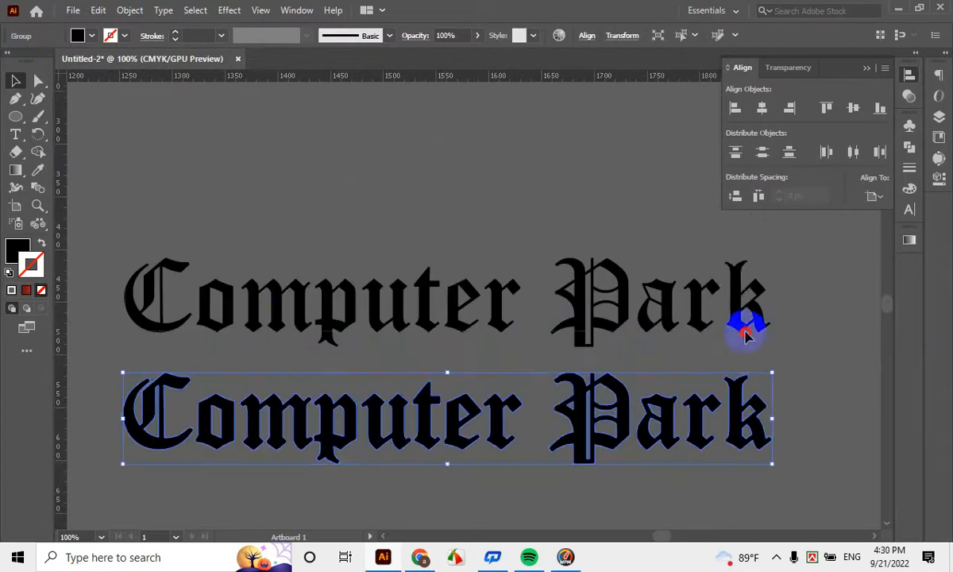
click(798, 316)
scroll(726, 438, down, 2)
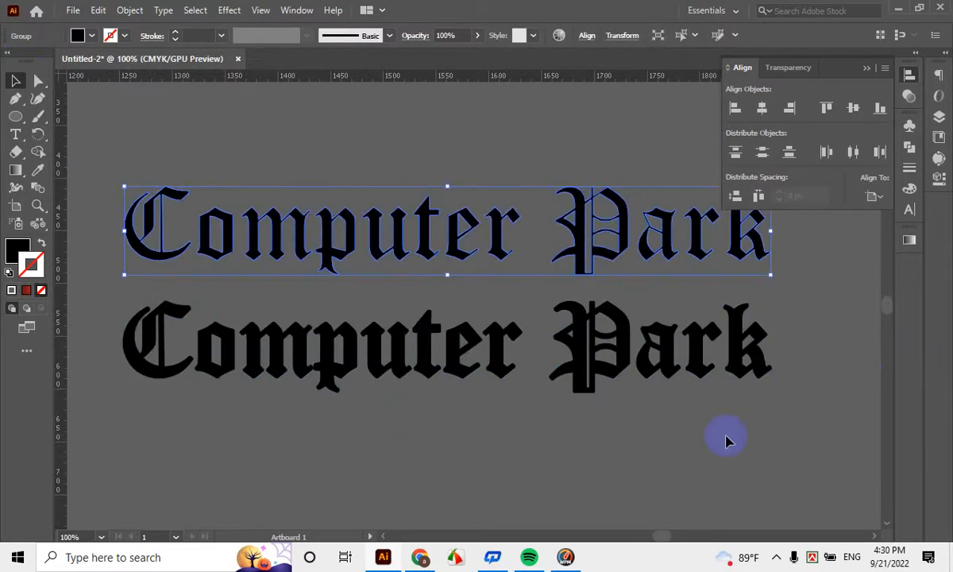
Fill the lower, thicker Computer Park group with yellow
click(725, 439)
click(445, 252)
shift+click(458, 360)
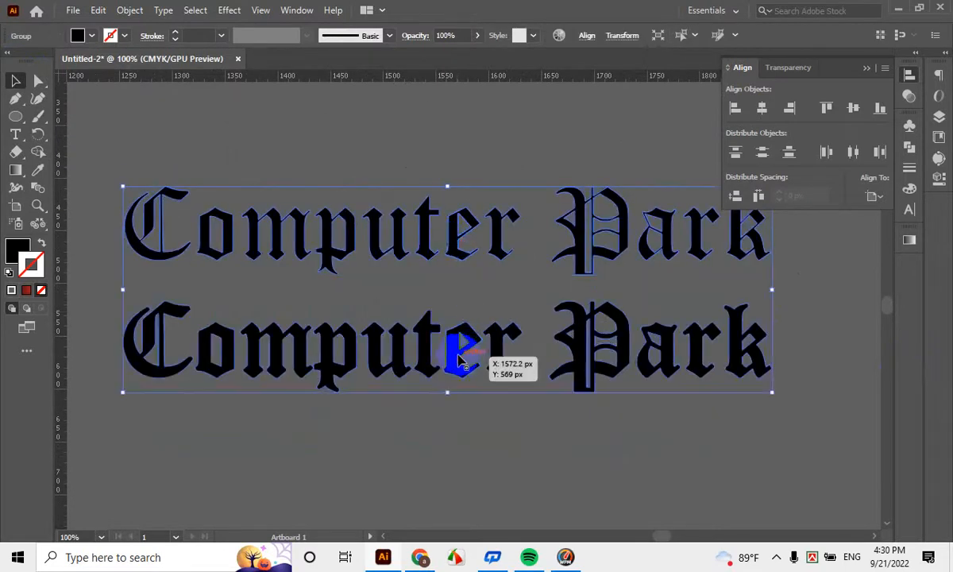
click(486, 392)
click(454, 363)
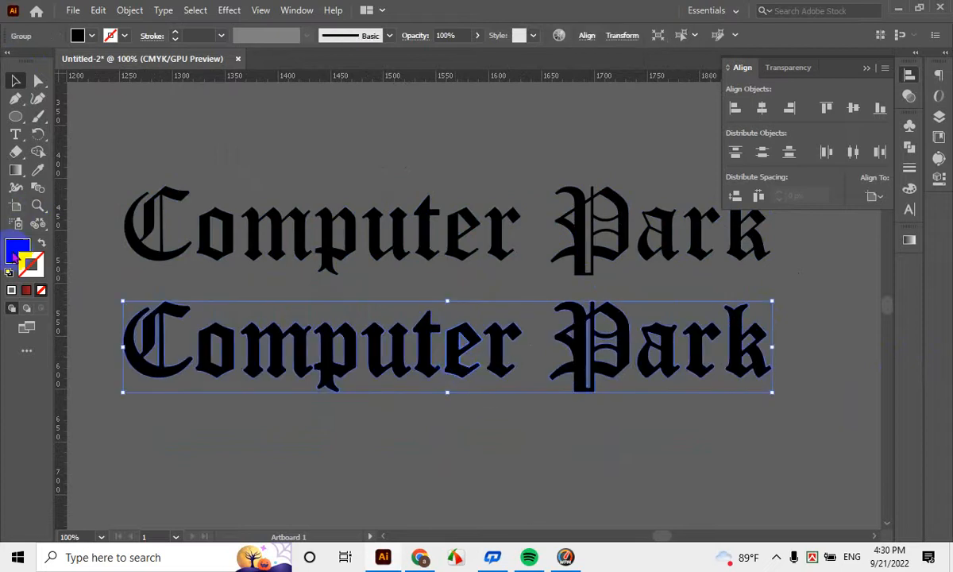
double_click(16, 251)
drag(556, 194, 596, 167)
click(760, 173)
Align the black and yellow Computer Park groups so that the black lettering sits directly over the yellow one
shift+click(500, 210)
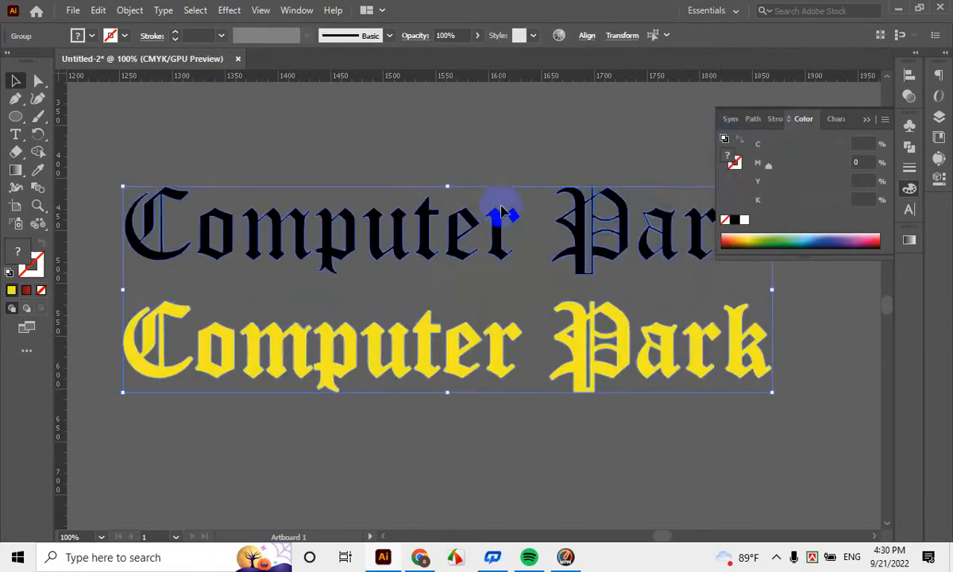
click(910, 75)
click(790, 108)
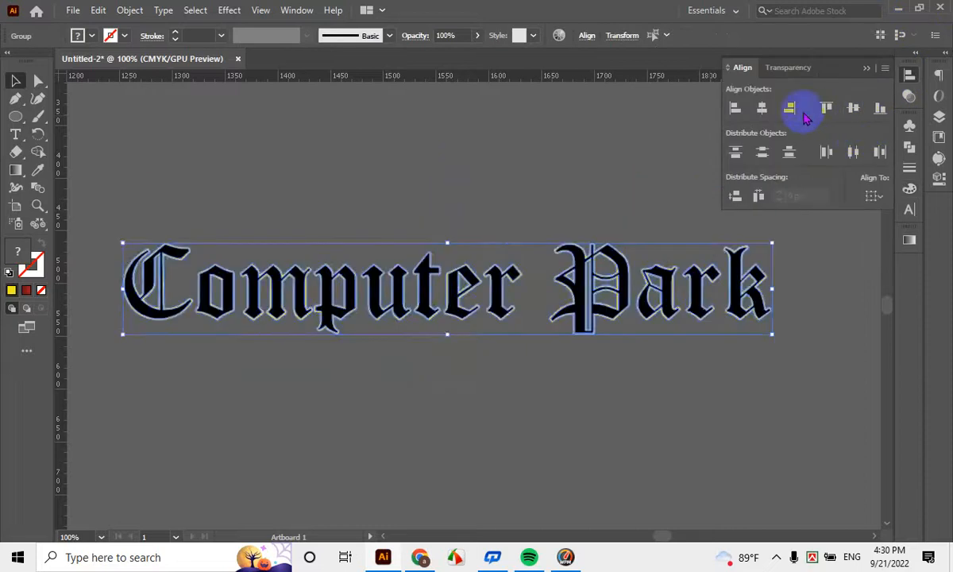
click(340, 165)
Examine the thin yellow outline around the black Computer Park letters, close up and along the whole text
scroll(429, 271, up, 2)
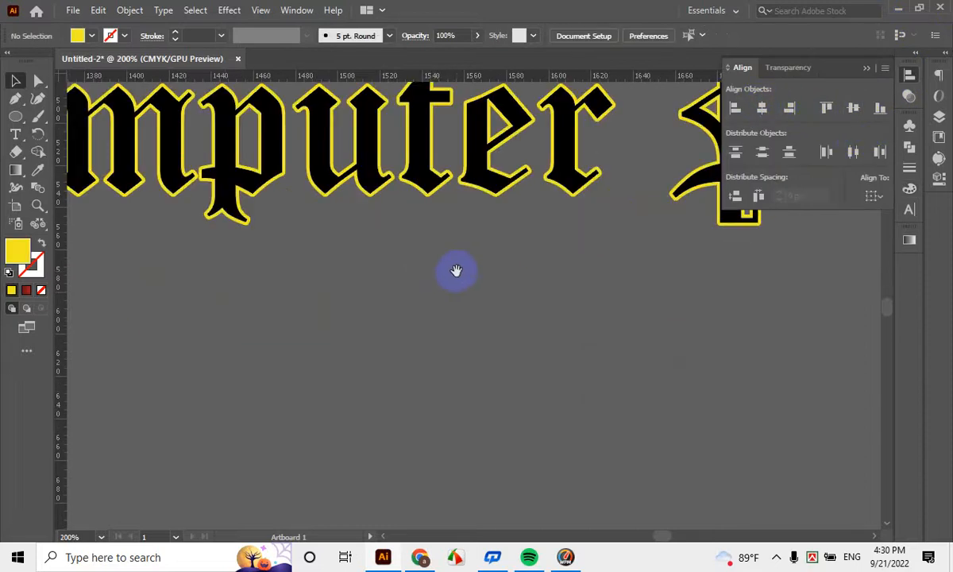
scroll(456, 271, down, 2)
scroll(462, 402, up, 1)
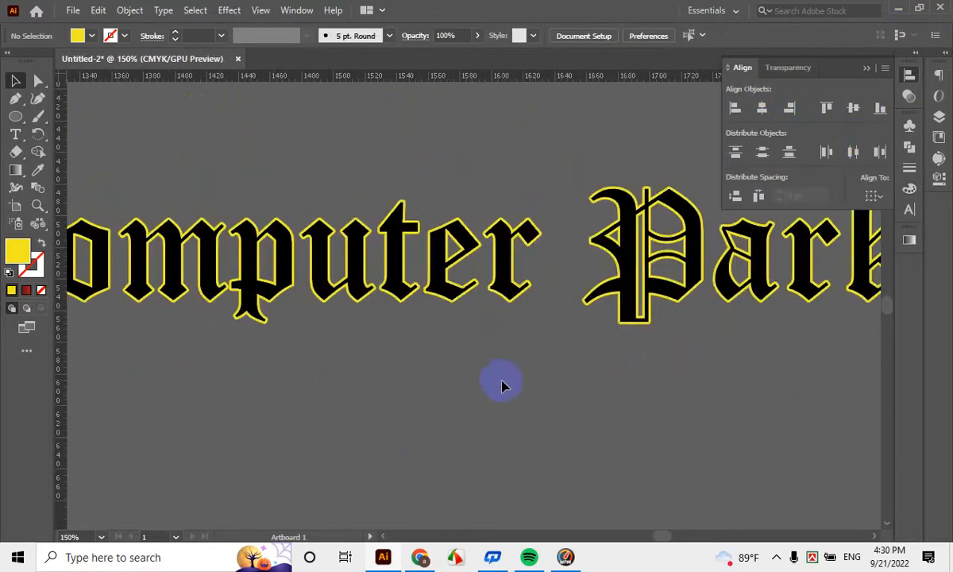
scroll(503, 386, up, 1)
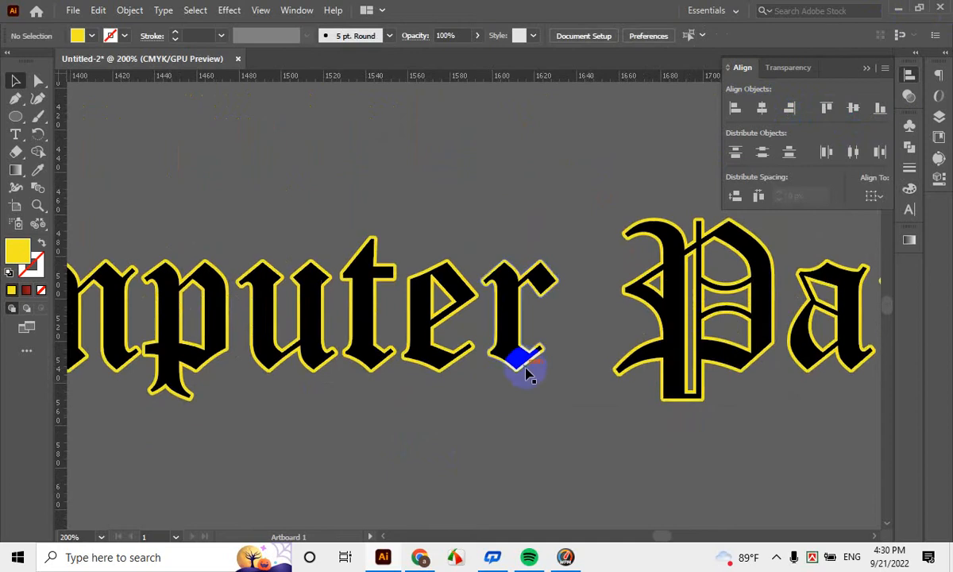
scroll(533, 385, up, 2)
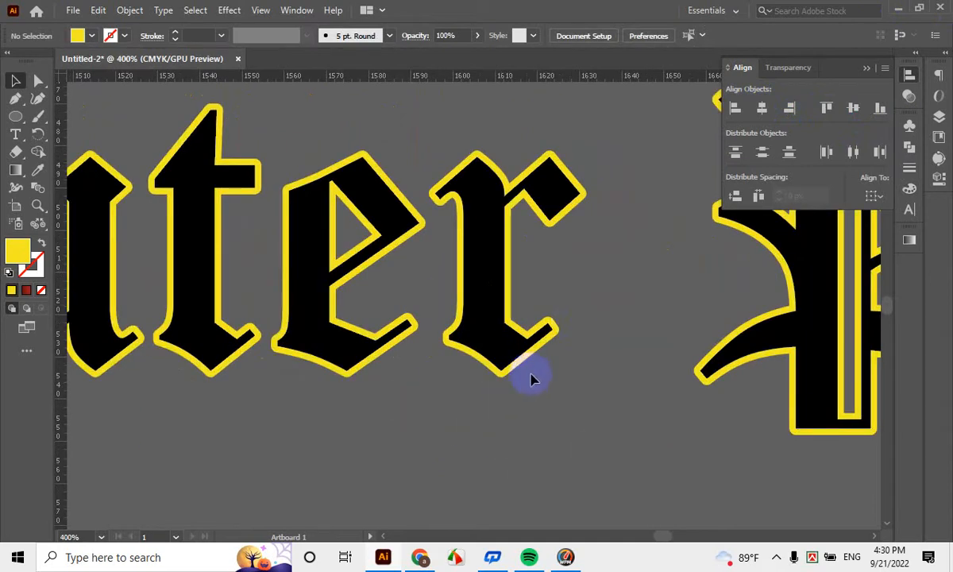
scroll(547, 388, up, 2)
ctrl+alt+click(583, 352)
drag(582, 379, 531, 369)
click(510, 313)
scroll(500, 312, up, 1)
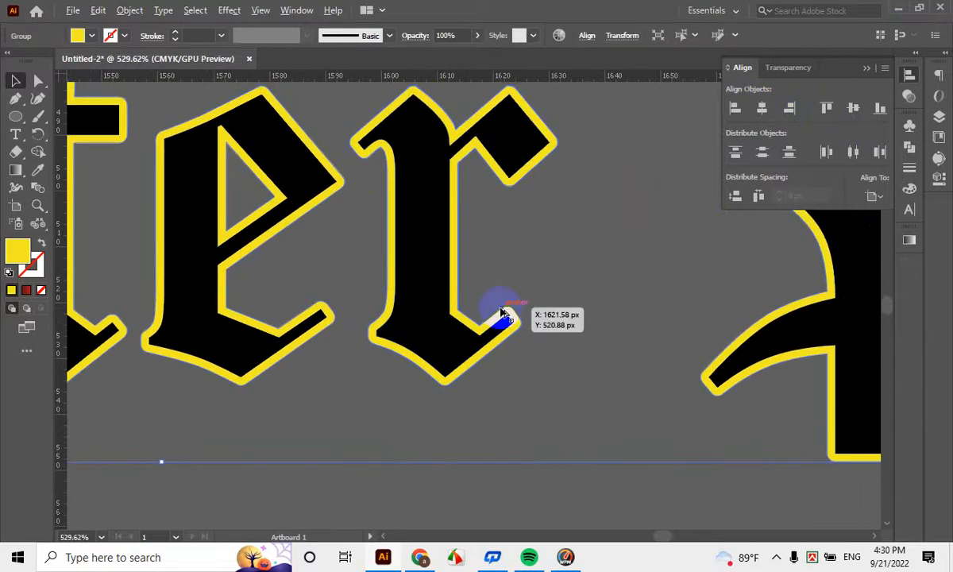
scroll(499, 308, down, 3)
scroll(559, 363, up, 3)
scroll(484, 338, up, 2)
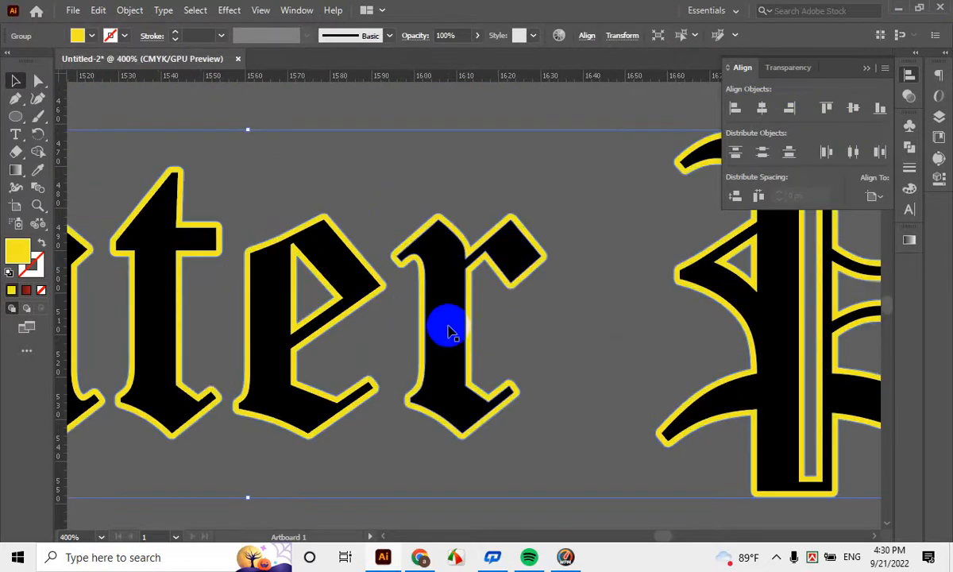
scroll(449, 333, down, 4)
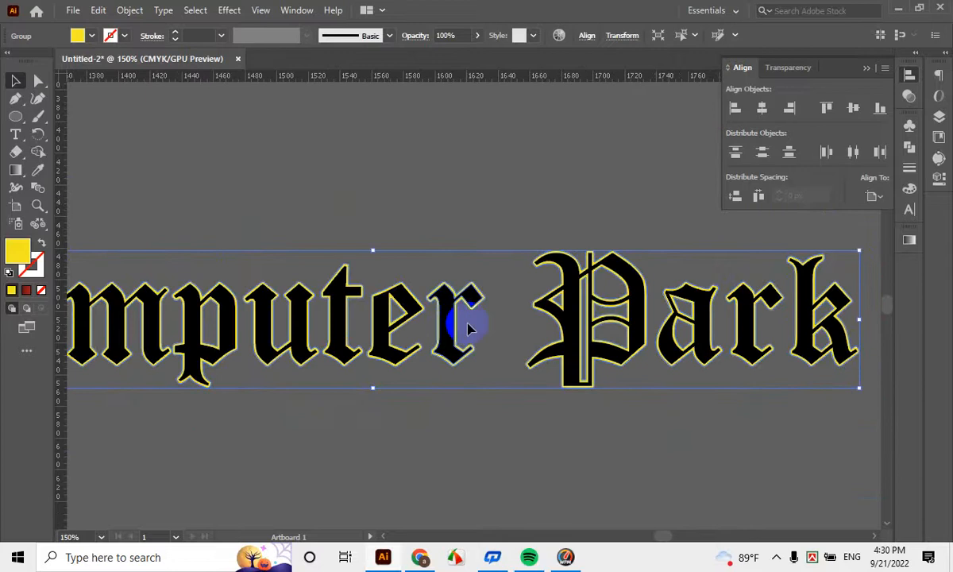
scroll(625, 395, up, 2)
click(625, 395)
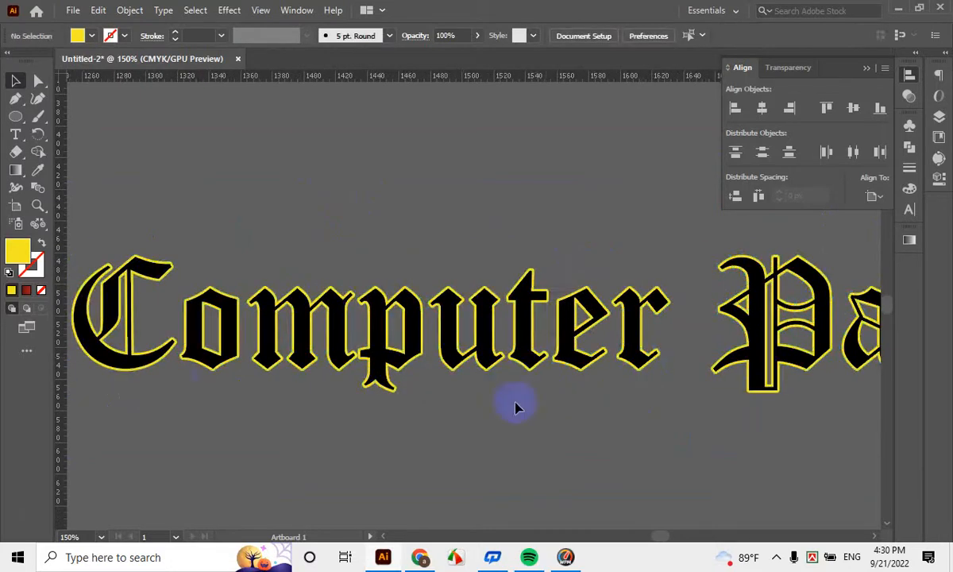
Compare the yellow-outlined lettering with the double white outlines of the gold foil Computer Park version above
scroll(391, 325, down, 3)
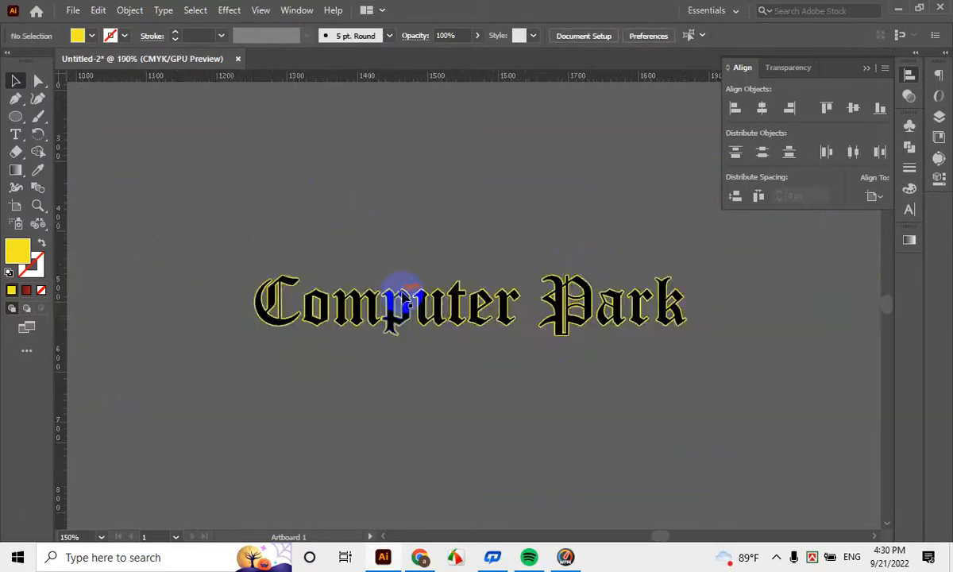
scroll(405, 382, up, 2)
scroll(365, 310, up, 4)
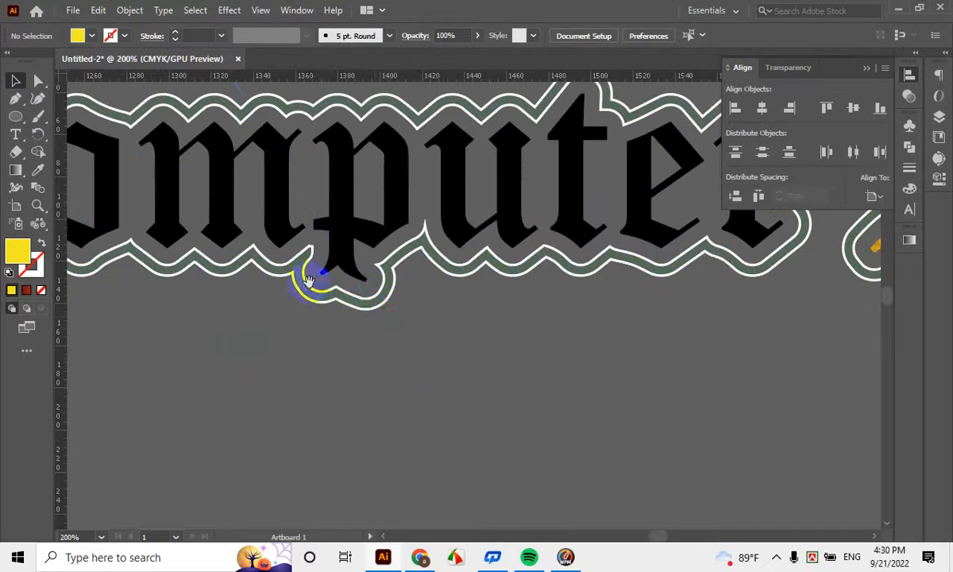
drag(319, 277, 509, 323)
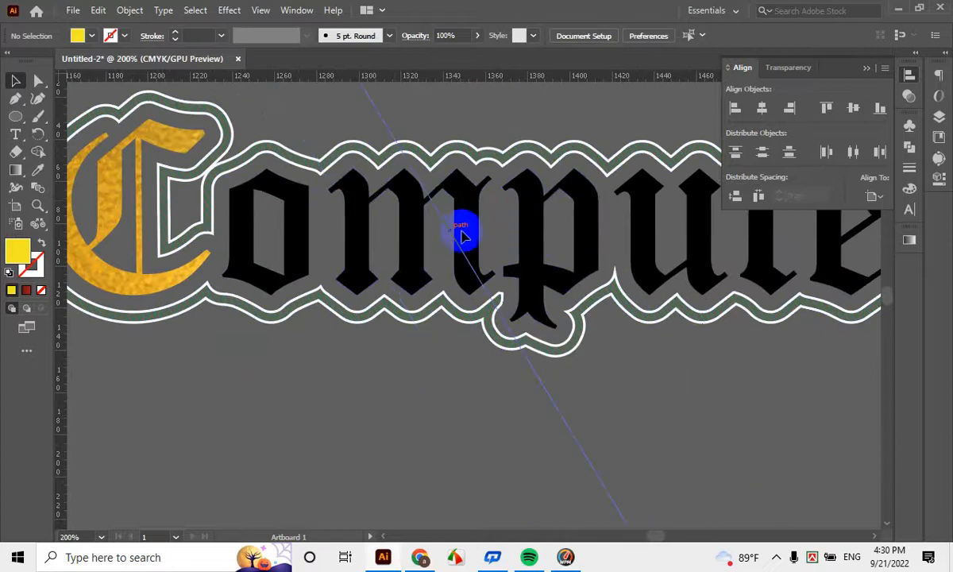
scroll(612, 246, down, 2)
drag(596, 267, 372, 254)
scroll(372, 254, down, 5)
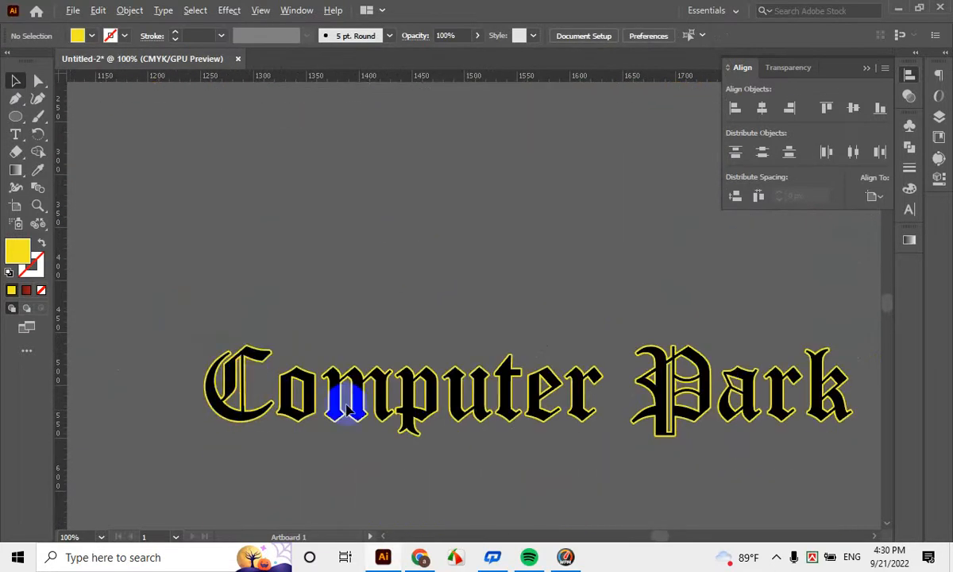
Delete the black Computer Park group lying over the yellow lettering
scroll(351, 404, up, 1)
scroll(351, 404, down, 2)
scroll(354, 410, up, 1)
scroll(360, 423, up, 2)
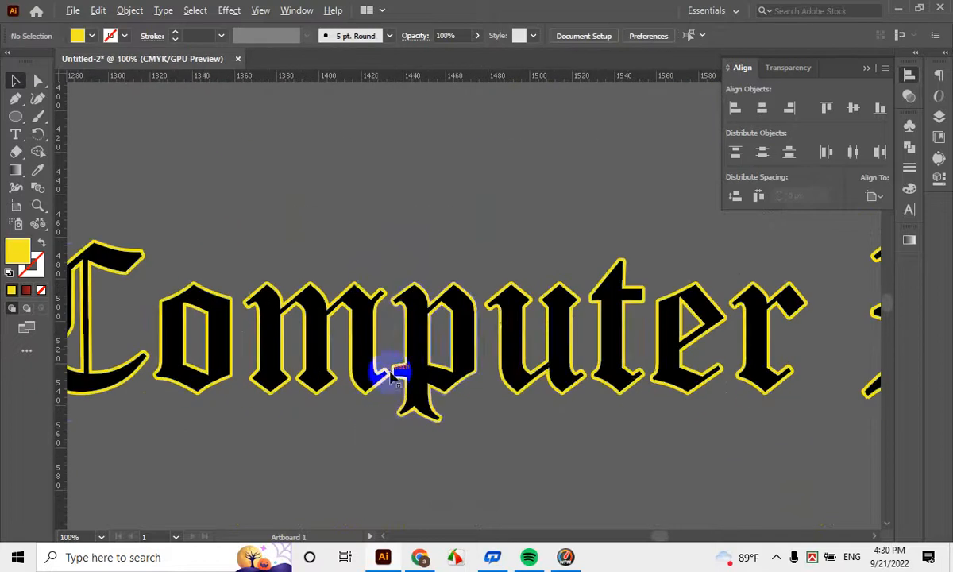
click(410, 362)
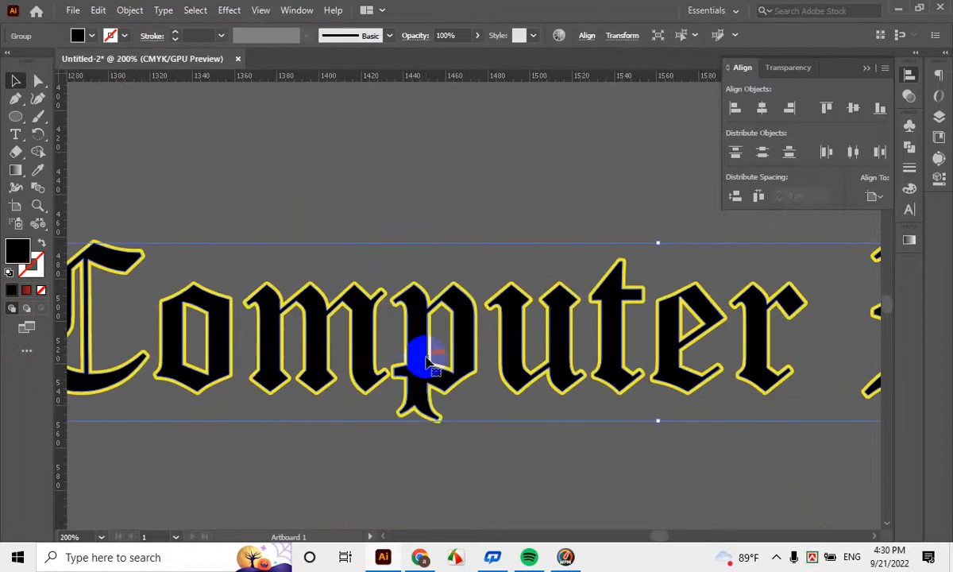
drag(521, 434, 468, 394)
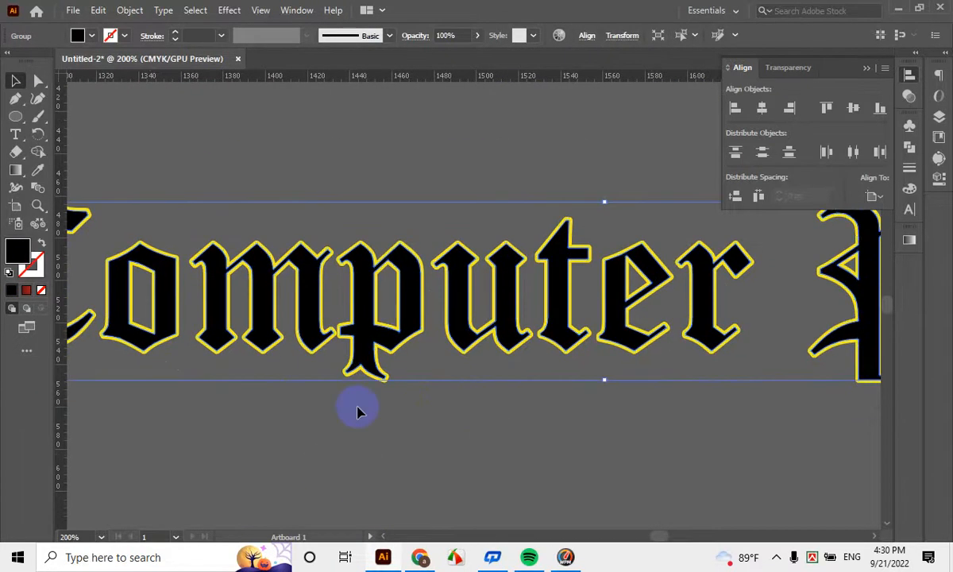
click(451, 459)
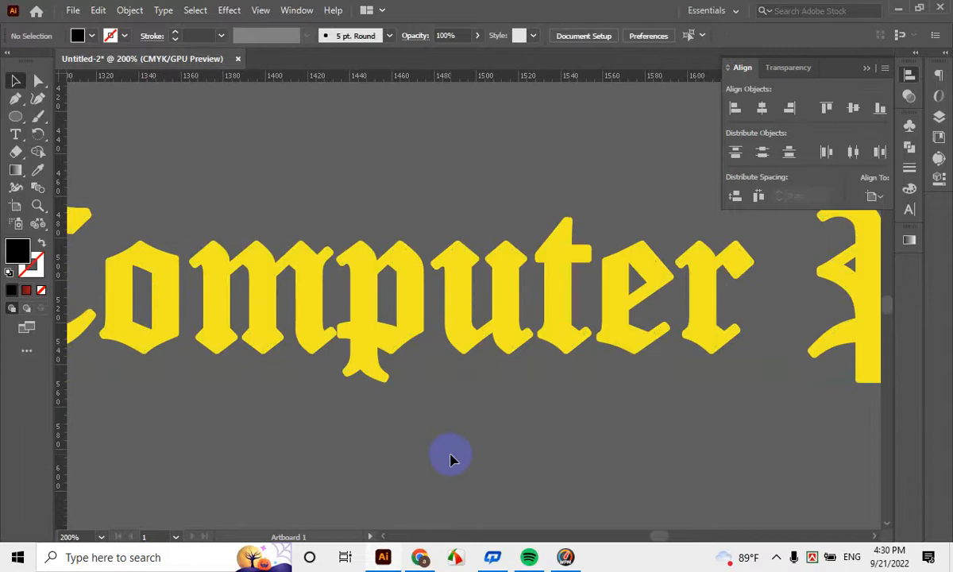
Duplicate the yellow Computer Park group with an offset of about 1.59 px to the right and 1.59 px down
scroll(451, 459, down, 2)
scroll(450, 459, up, 4)
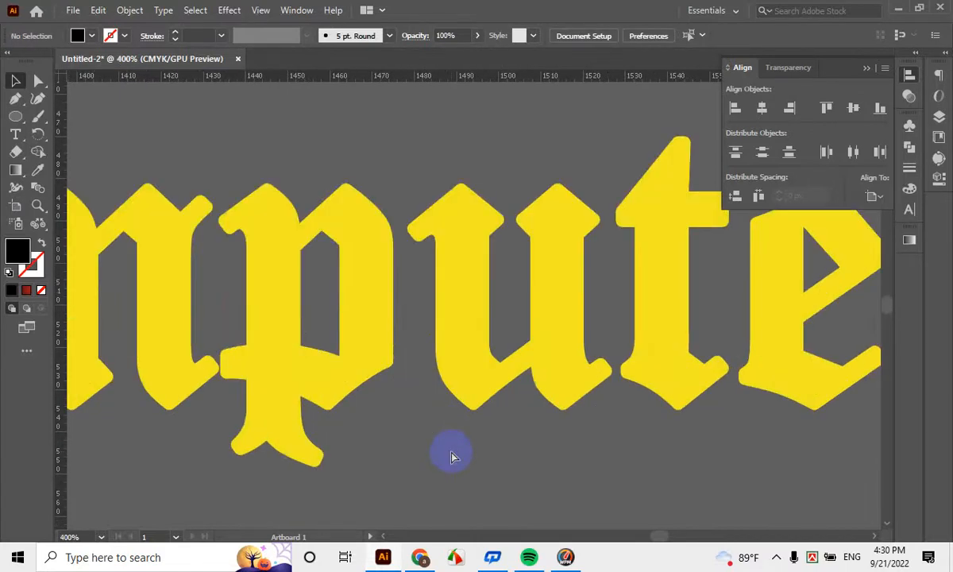
drag(451, 459, 398, 347)
click(260, 264)
scroll(351, 288, up, 2)
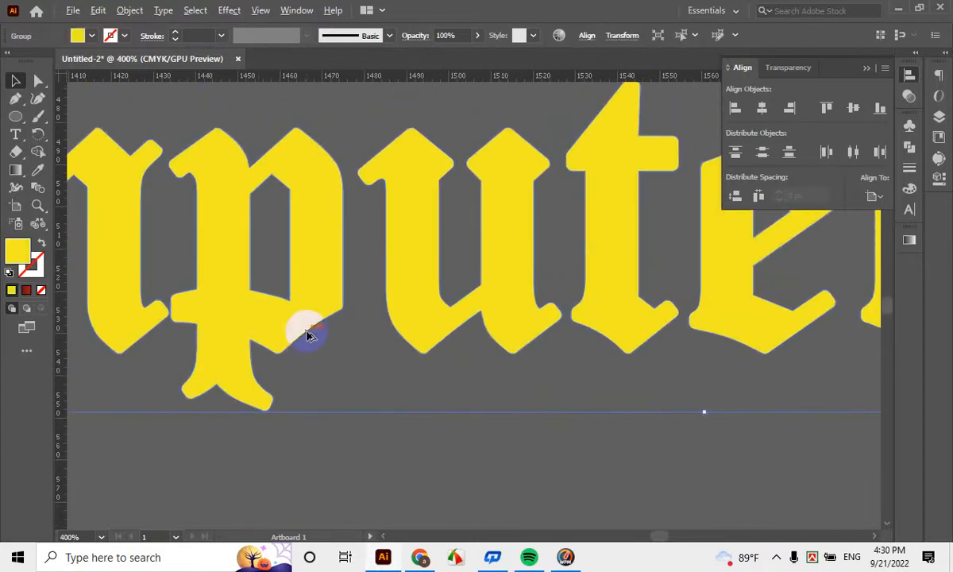
scroll(308, 335, up, 2)
mouse_move(279, 310)
mouse_down()
mouse_move(306, 325)
mouse_move(292, 322)
mouse_up()
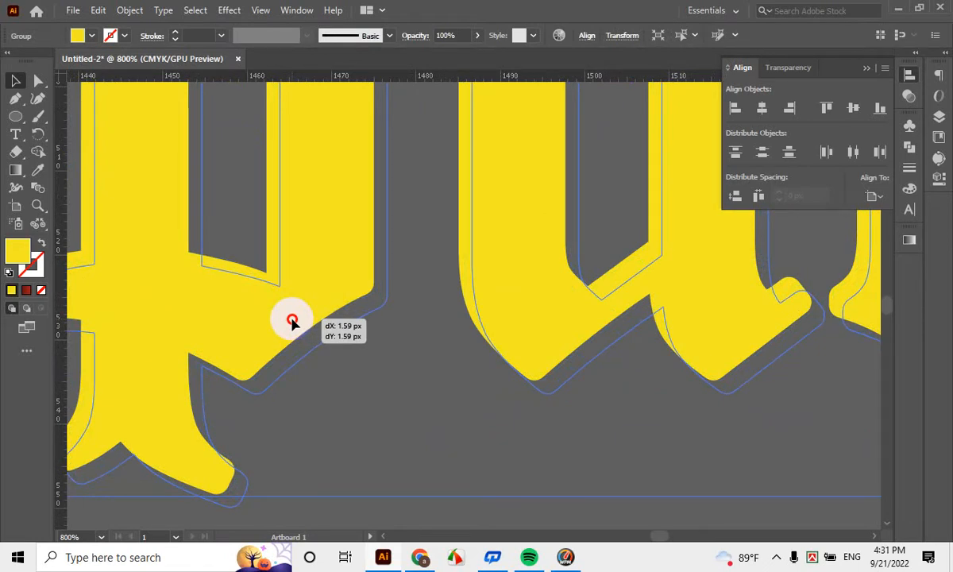
drag(293, 322, 292, 319)
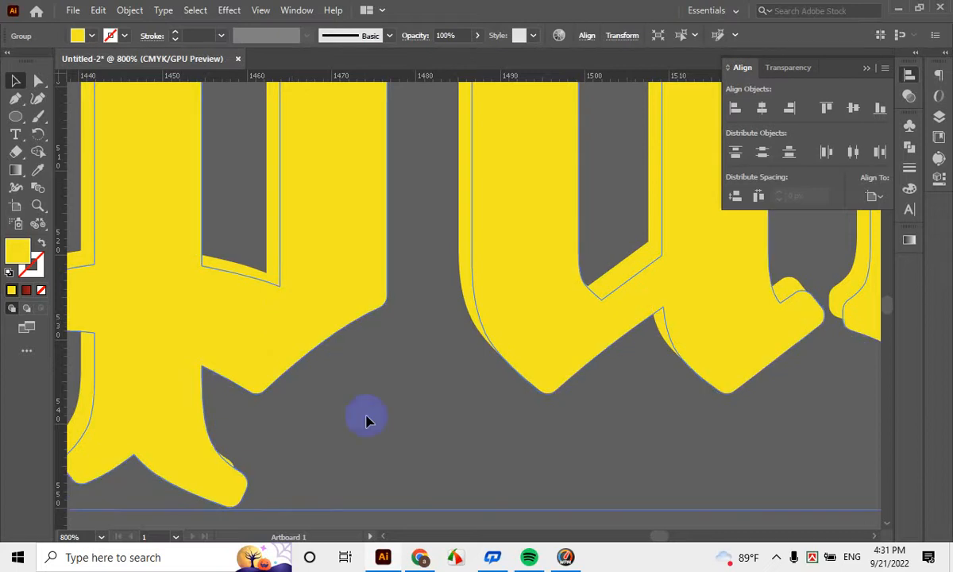
Change the fill of the yellow Computer Park copy shifted down and to the right to blue, 212BF4
scroll(366, 420, down, 5)
click(302, 261)
scroll(304, 329, up, 5)
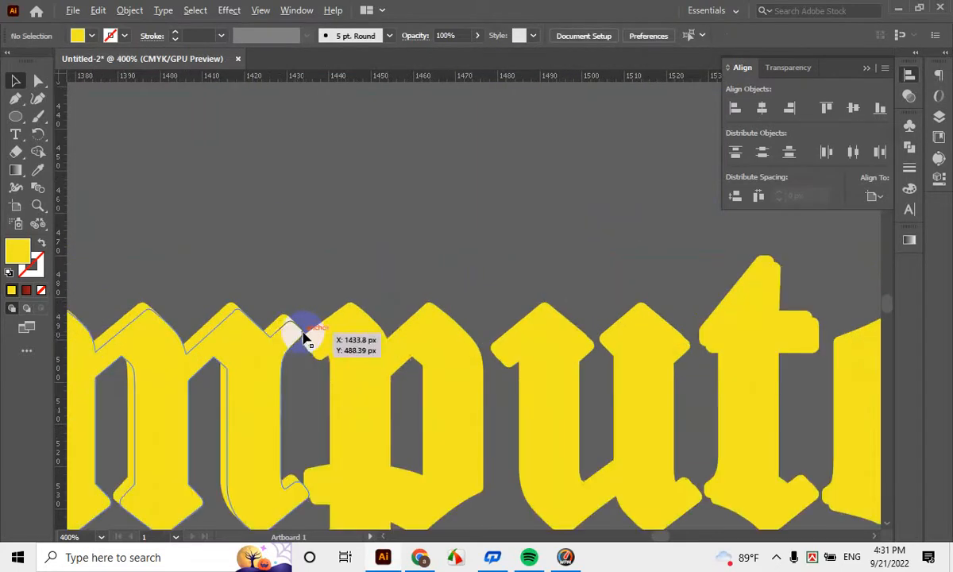
click(287, 319)
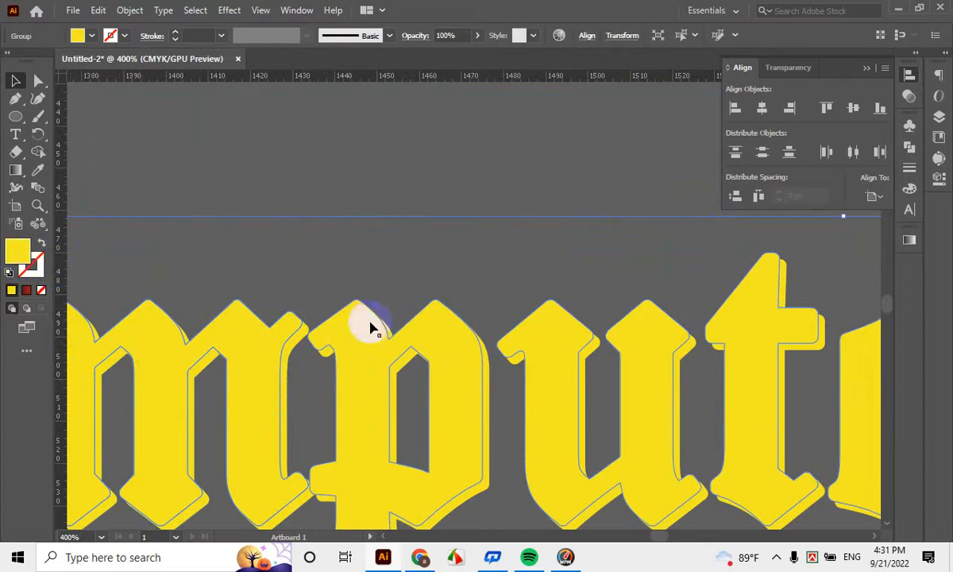
drag(403, 360, 409, 367)
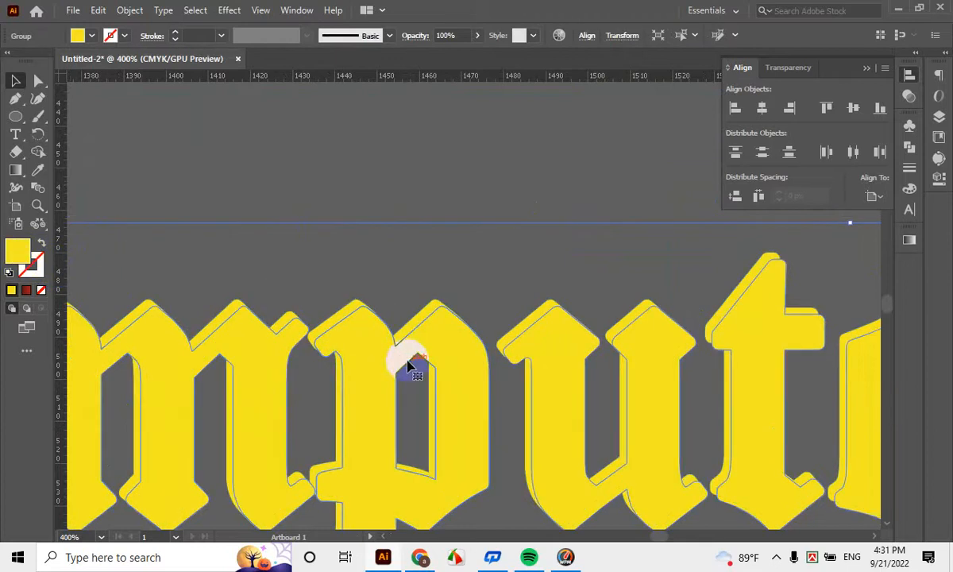
double_click(21, 256)
click(624, 232)
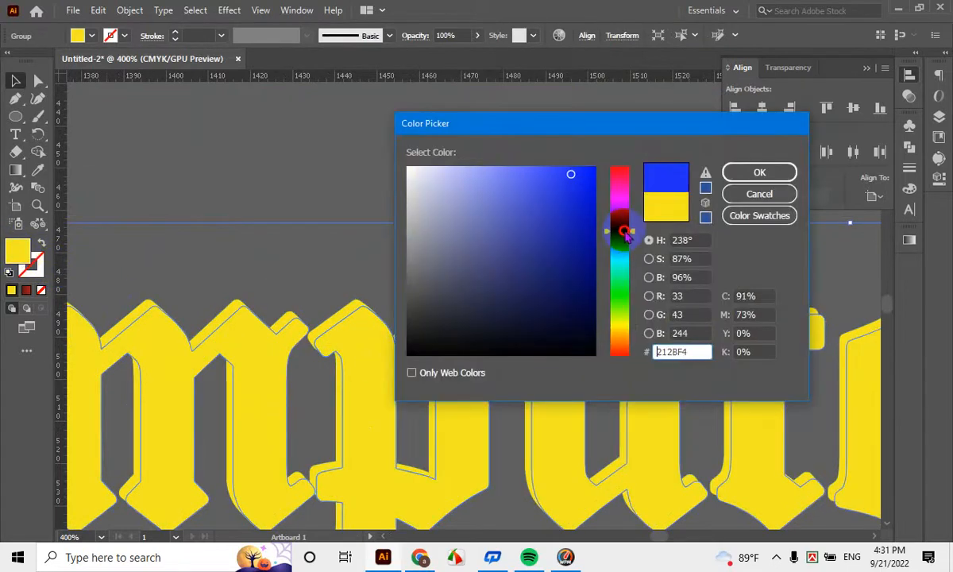
Fill the front layer of the yellow lettering with bright blue (#0B0BFC)
drag(586, 188, 589, 167)
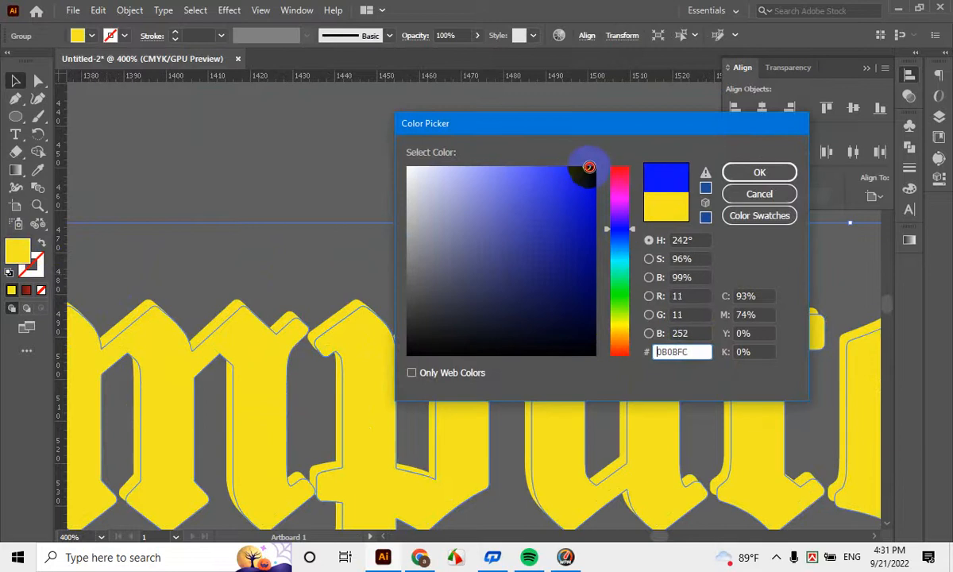
click(754, 173)
click(294, 238)
Match the yellow back layer's fill to the blue of the front lettering by sampling it with the Eyedropper
scroll(319, 308, up, 3)
click(360, 332)
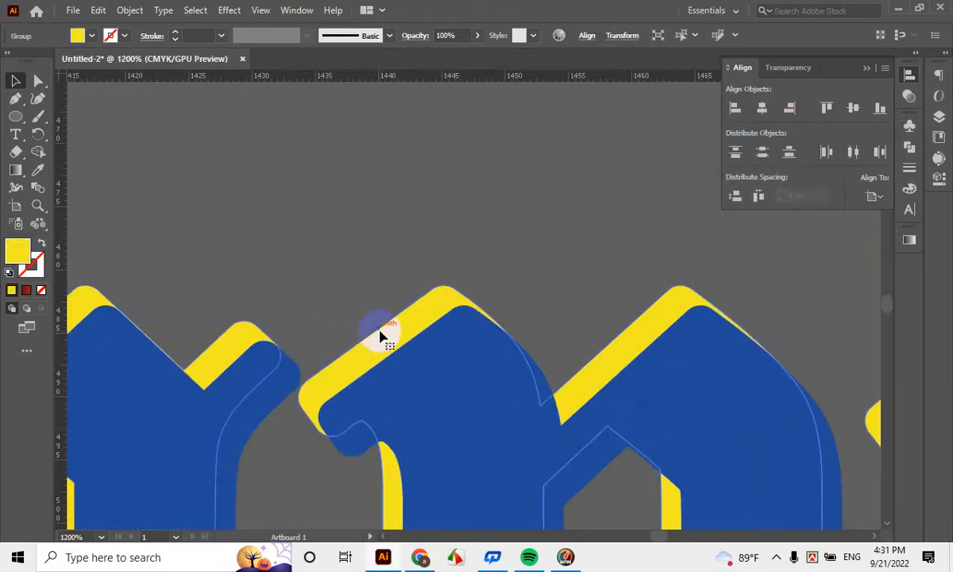
scroll(382, 336, down, 3)
click(442, 358)
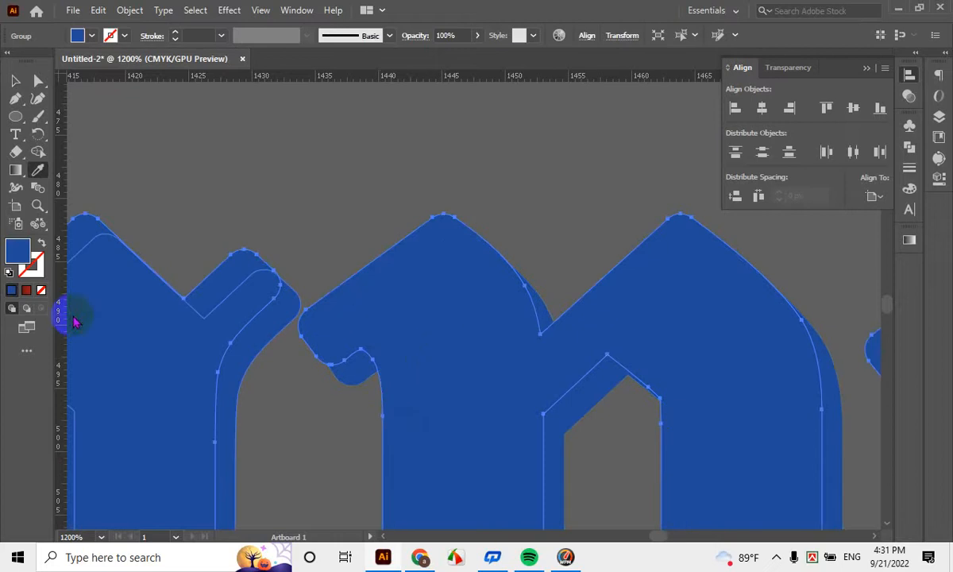
Darken the back layer's fill to navy blue (#00226D) and deselect the lettering
double_click(18, 251)
mouse_move(540, 242)
mouse_down()
mouse_move(592, 247)
mouse_move(602, 274)
mouse_up()
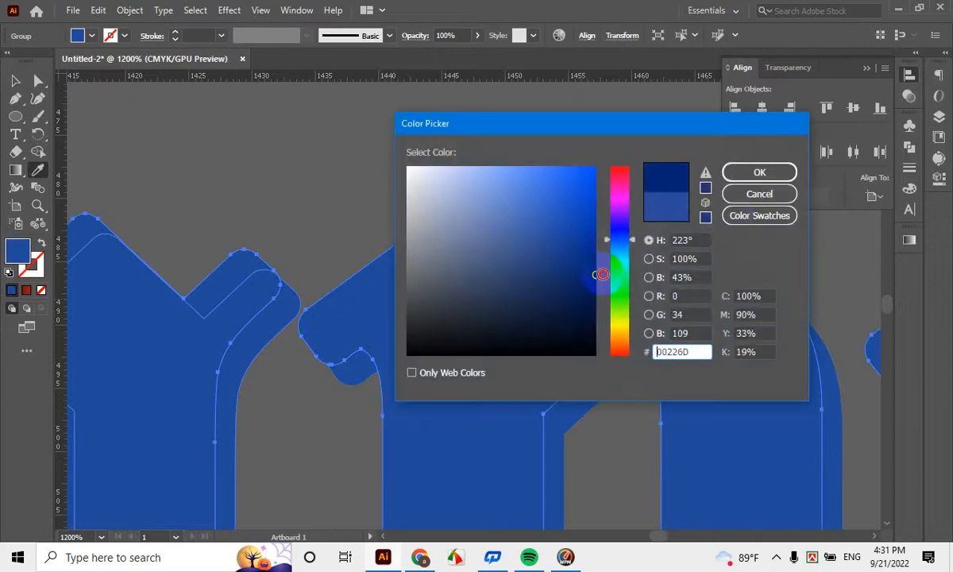
click(775, 169)
key(ctrl+minus)
key(ctrl+minus)
key(ctrl+minus)
key(ctrl+minus)
click(552, 312)
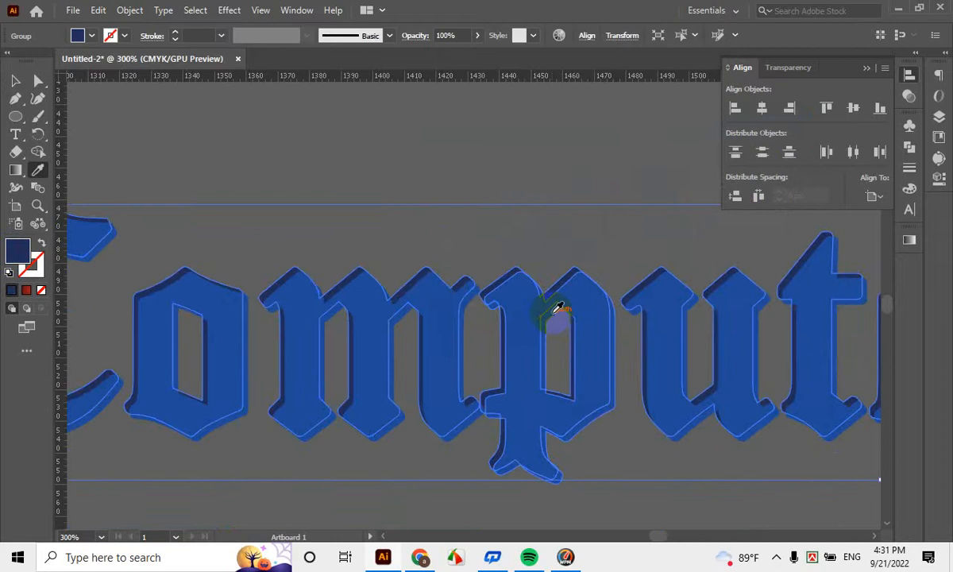
click(16, 81)
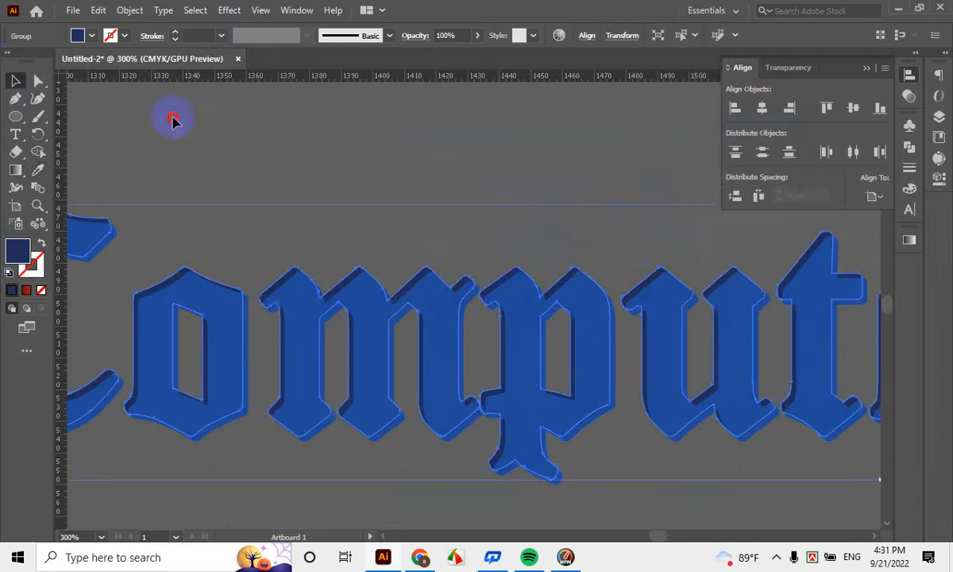
click(172, 117)
Try bringing the thinner black copy of the lettering in front of the blue layers
key(ctrl+minus)
key(ctrl+minus)
drag(655, 417, 640, 401)
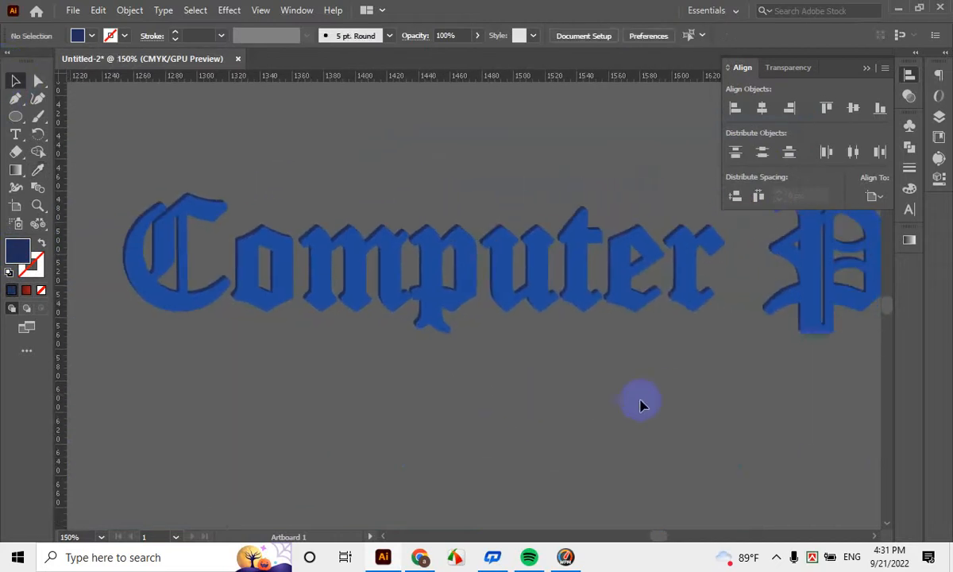
scroll(242, 239, up, 2)
scroll(337, 295, down, 2)
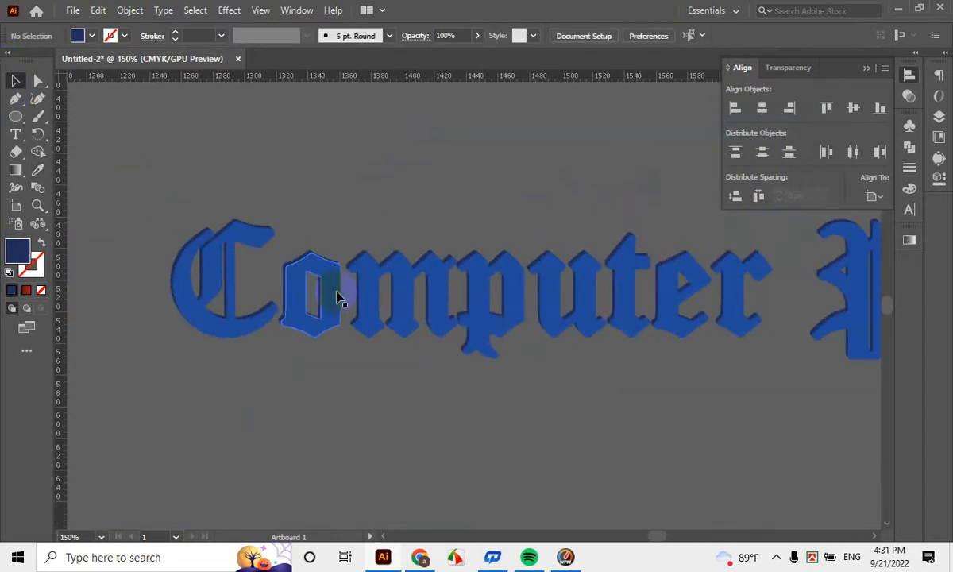
click(337, 297)
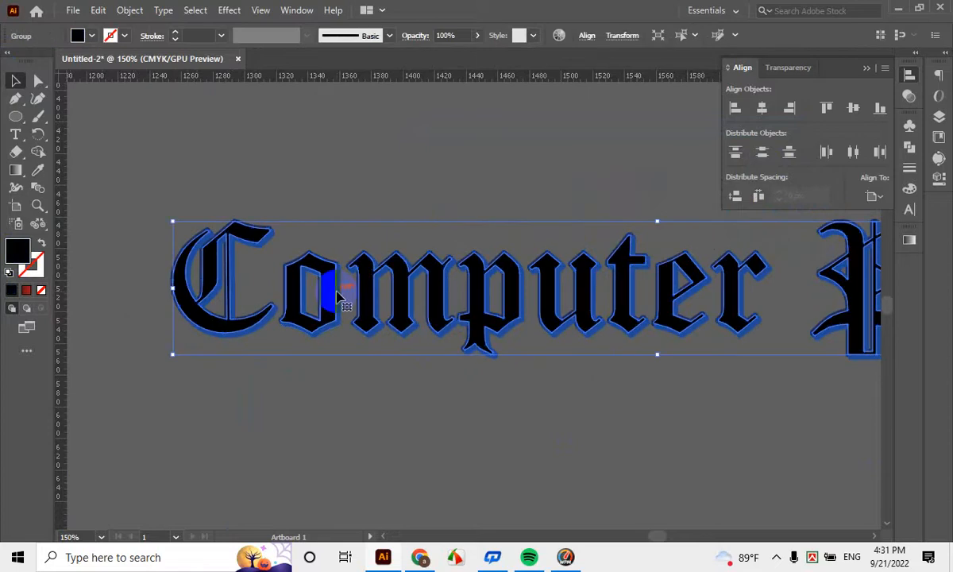
click(530, 144)
scroll(489, 313, up, 4)
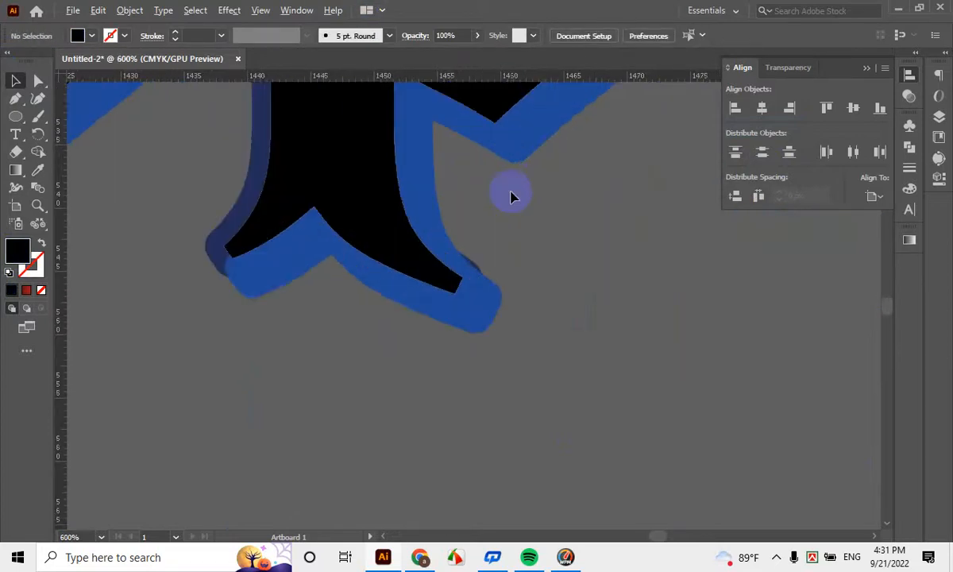
scroll(510, 196, down, 4)
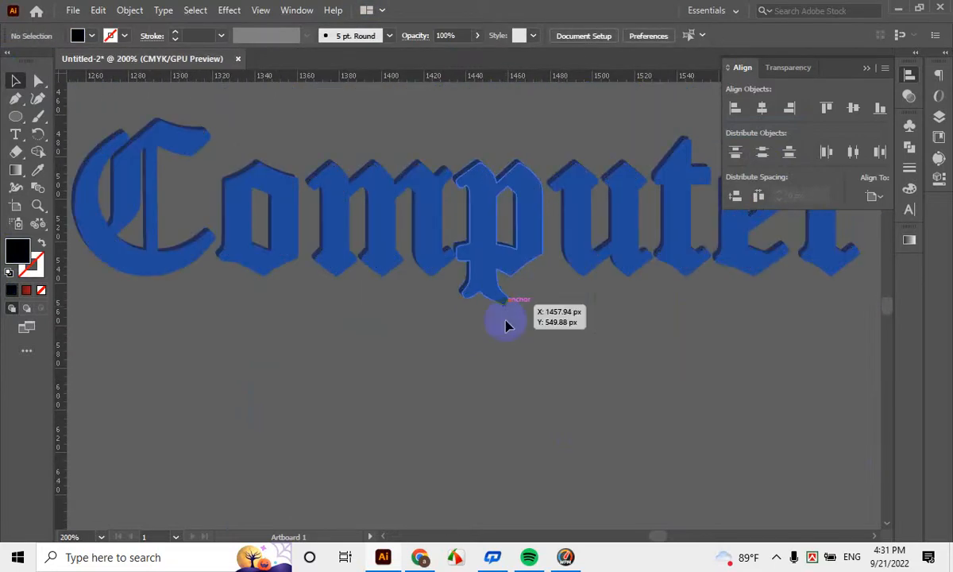
Examine how the navy back layer is offset behind the blue front lettering
scroll(461, 235, up, 2)
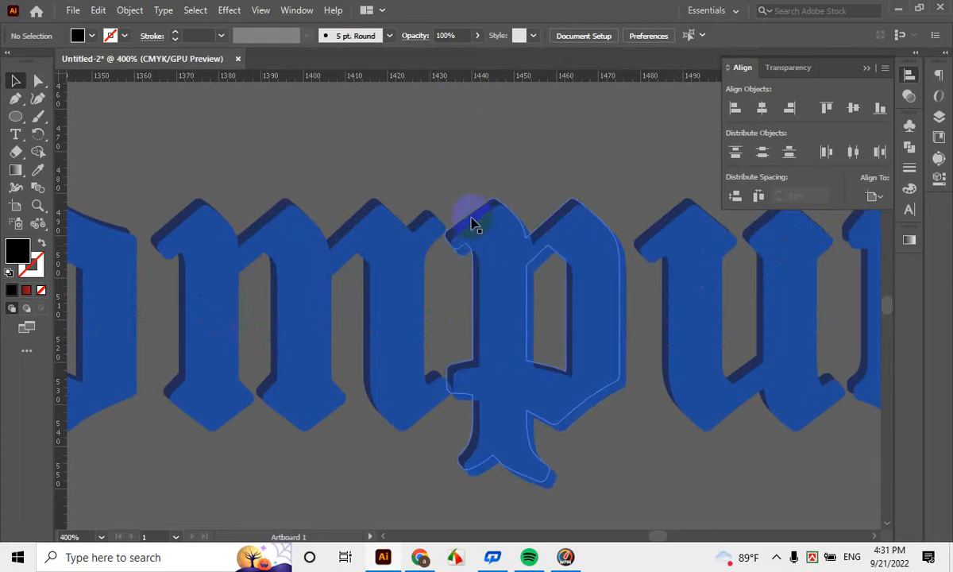
scroll(632, 334, down, 2)
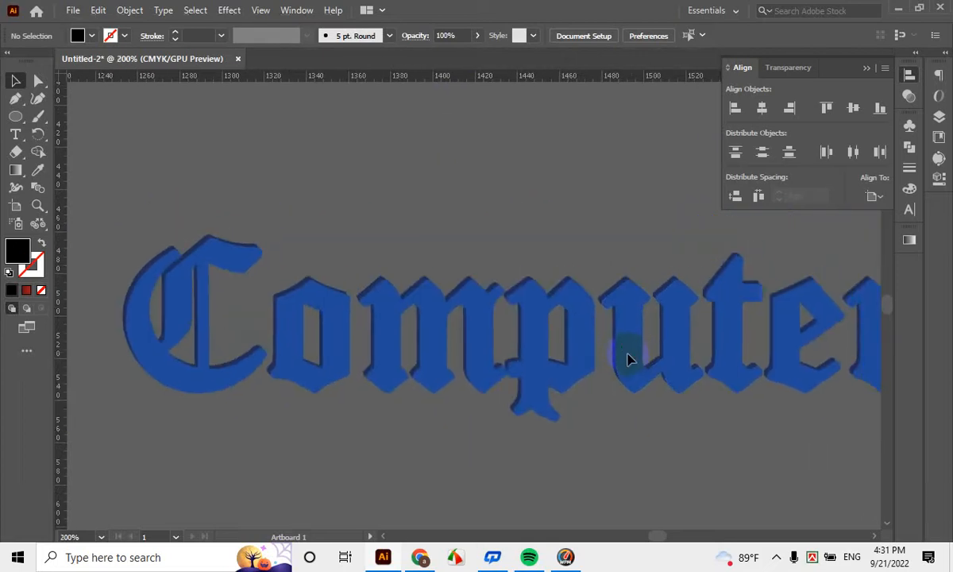
scroll(527, 266, up, 2)
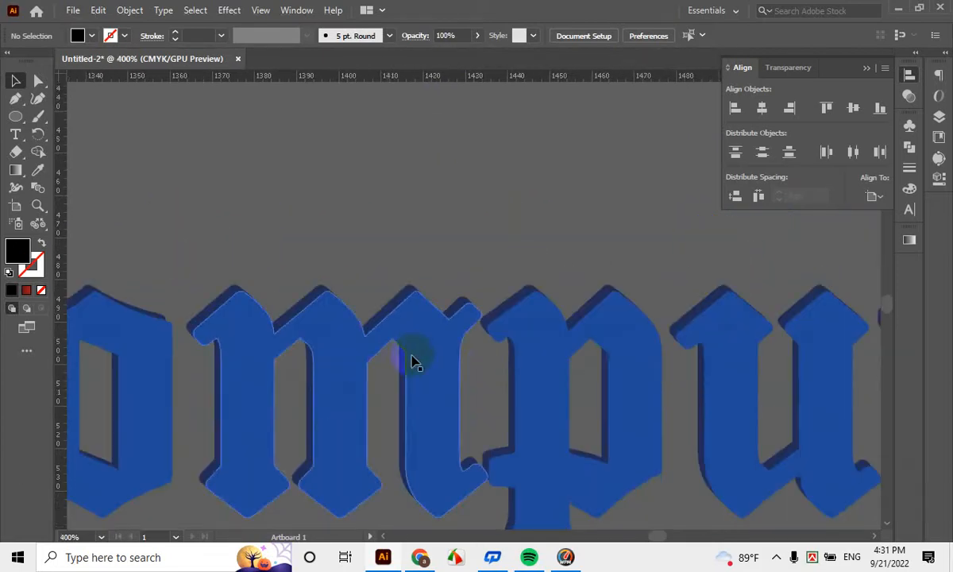
scroll(411, 362, up, 1)
click(400, 272)
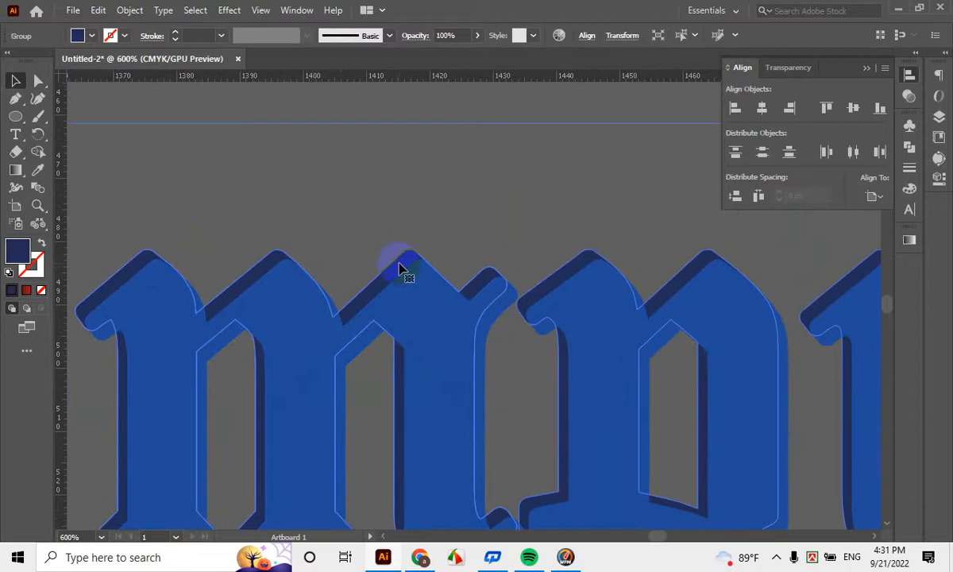
click(443, 215)
click(391, 278)
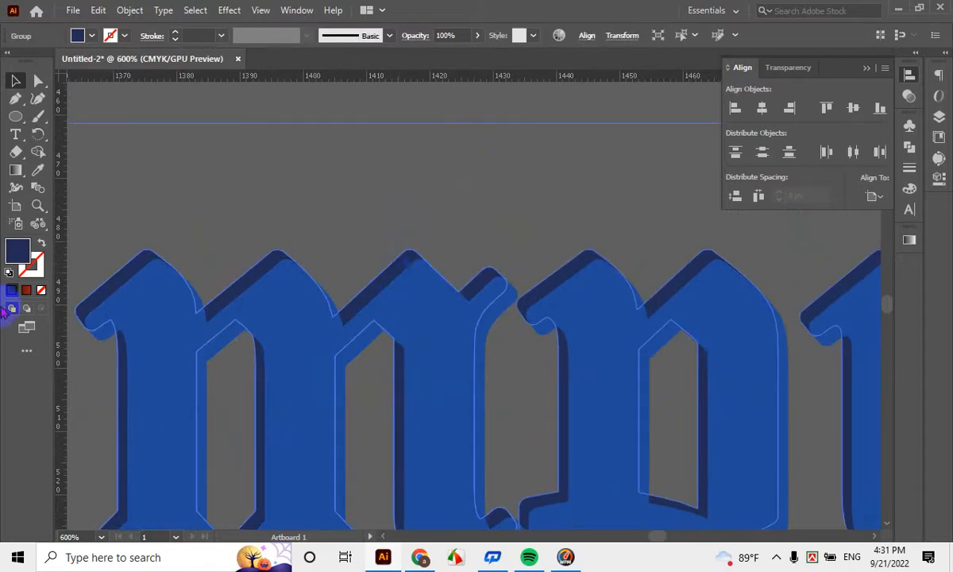
click(228, 234)
Fill the blue front layer of the lettering with bright red
click(290, 317)
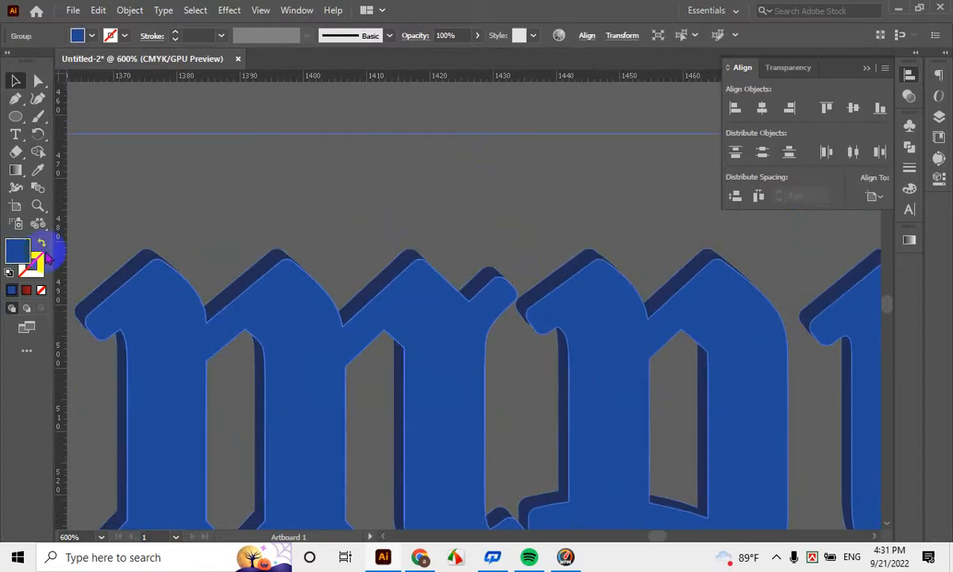
double_click(19, 251)
drag(617, 192, 618, 159)
click(733, 172)
click(351, 187)
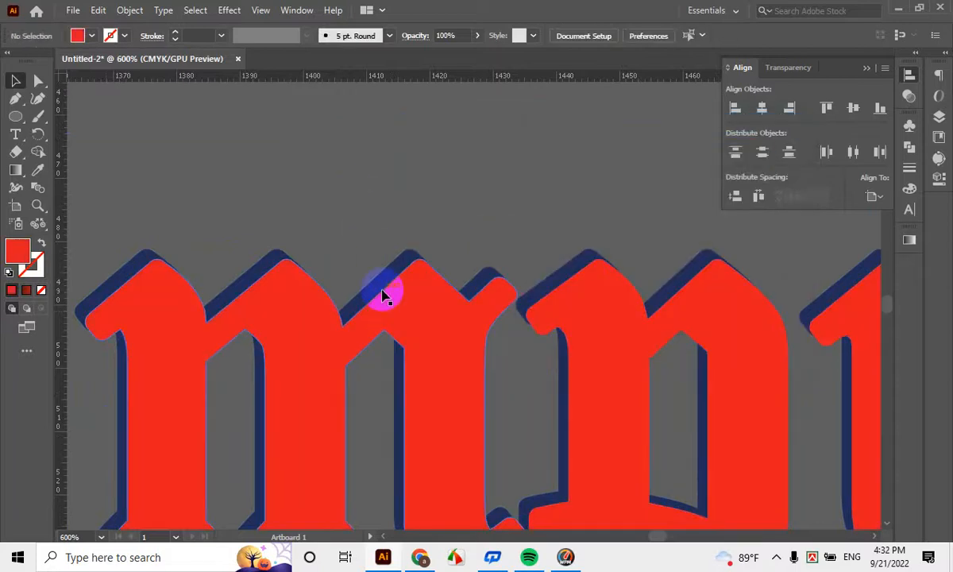
Fill the navy back layer of the lettering with black (#000000)
click(384, 292)
double_click(19, 253)
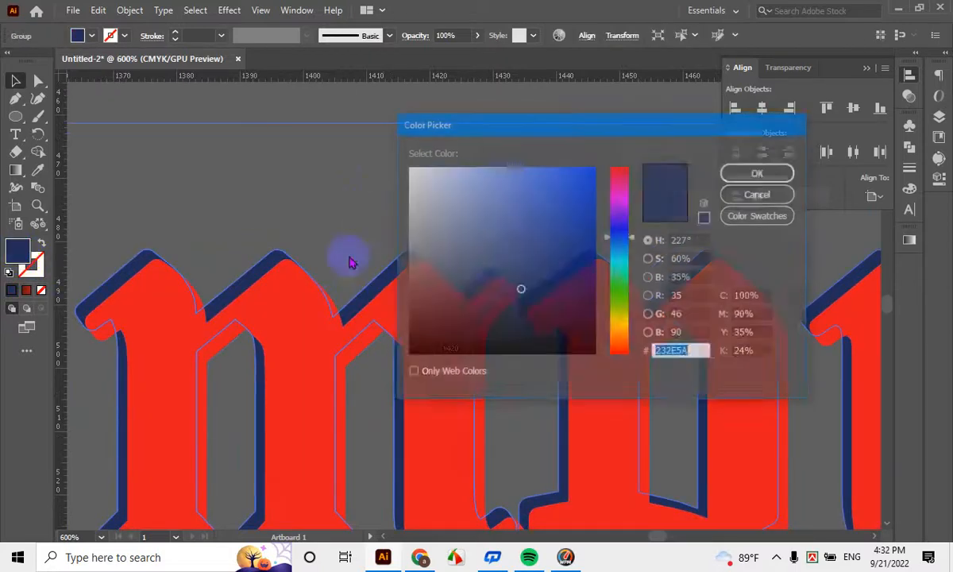
drag(469, 302, 394, 355)
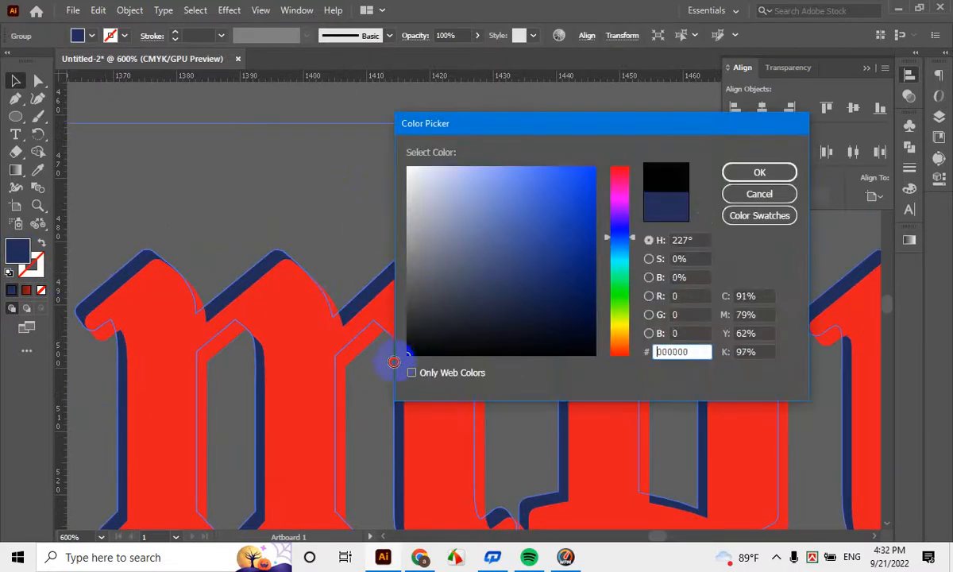
click(759, 175)
click(302, 209)
Examine the red lettering and its black back layer across the whole Computer Park text
alt+scroll(541, 292, down, 4)
scroll(548, 381, down, 1)
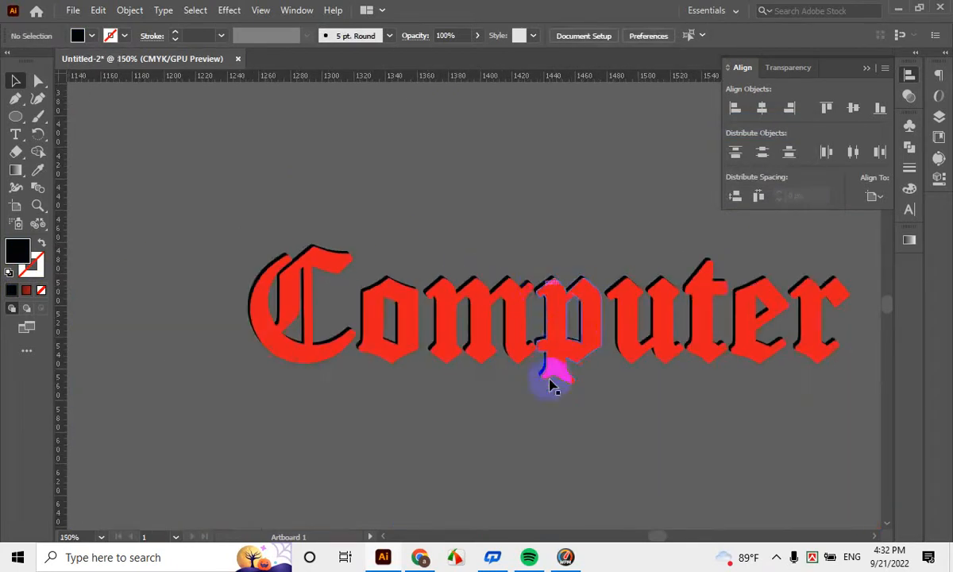
scroll(553, 340, up, 2)
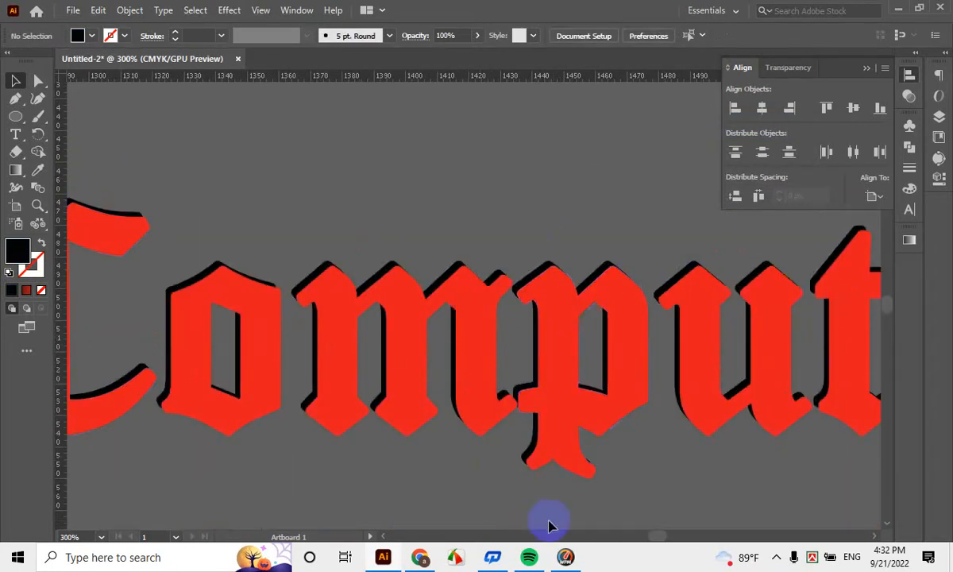
scroll(481, 262, down, 2)
click(581, 330)
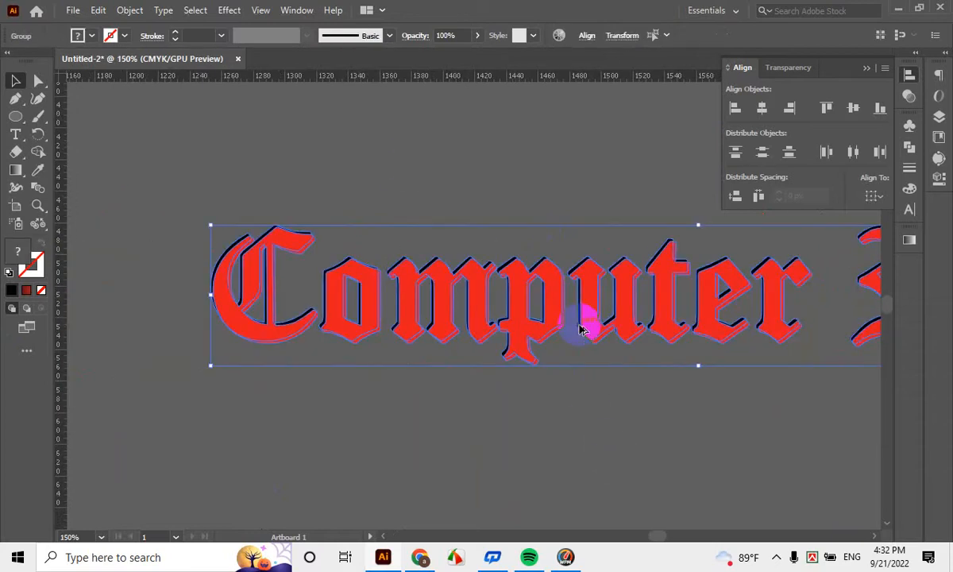
scroll(582, 330, down, 2)
drag(627, 389, 480, 243)
click(500, 276)
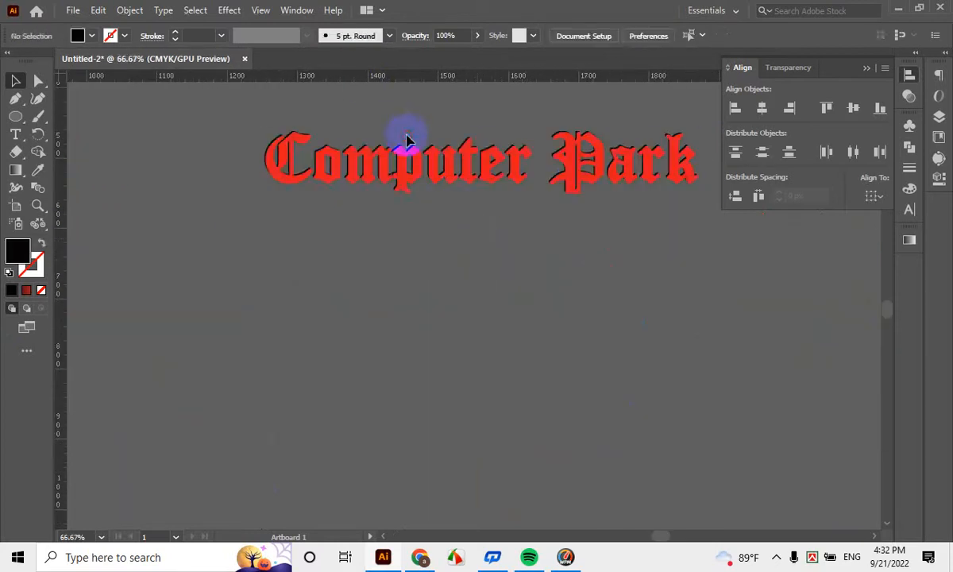
click(455, 131)
drag(449, 189, 453, 419)
click(460, 211)
scroll(447, 107, up, 2)
scroll(453, 159, up, 2)
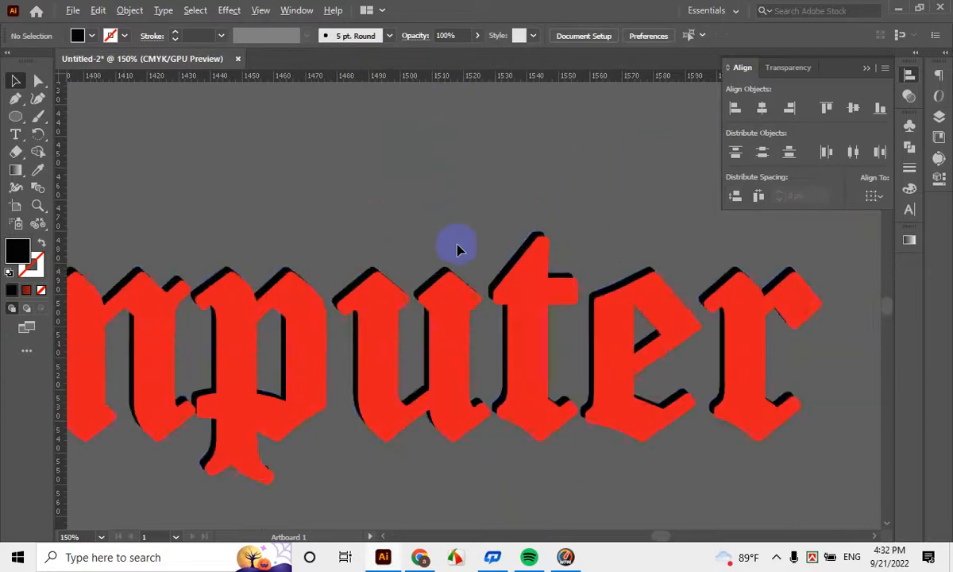
Bring the black back layer of the lettering in front of the red layer
click(436, 278)
key(ctrl+shift+])
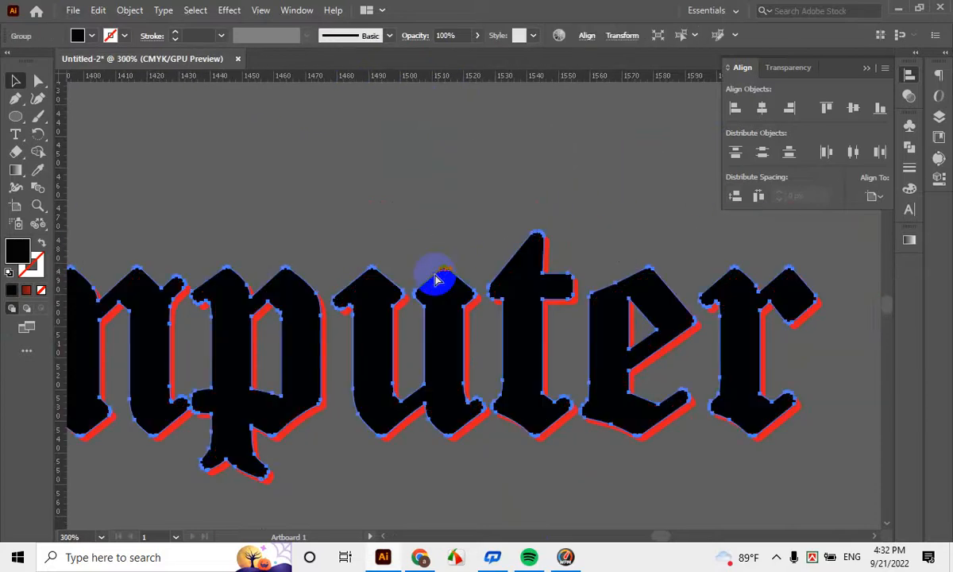
click(437, 181)
Nudge the red layer slightly right and down so more of it shows beyond the black lettering
scroll(436, 181, down, 5)
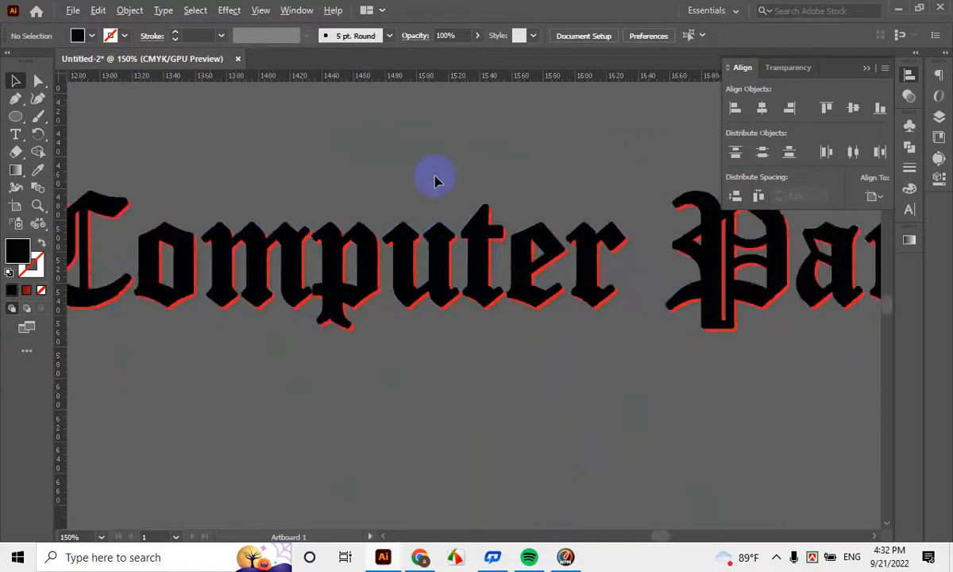
scroll(542, 302, up, 5)
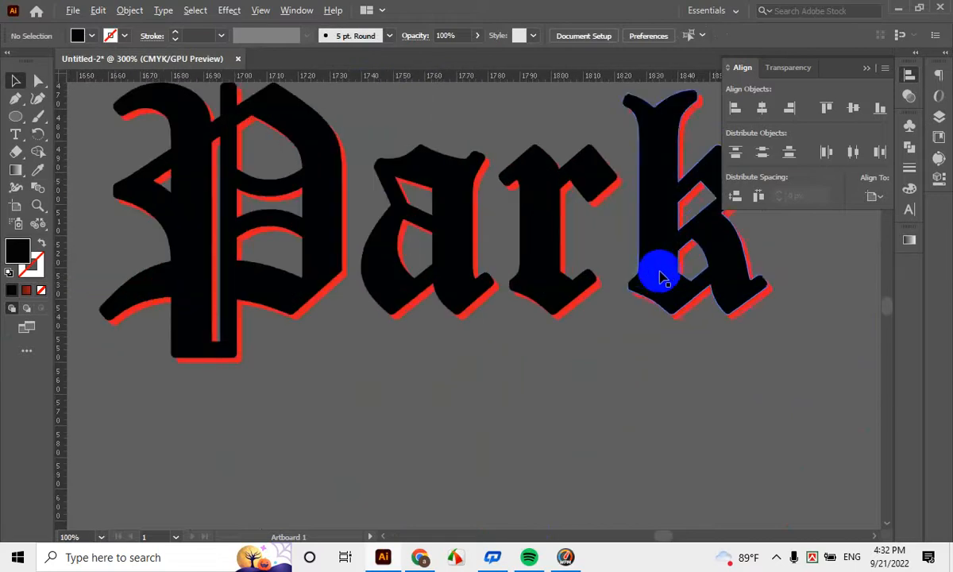
scroll(624, 315, up, 3)
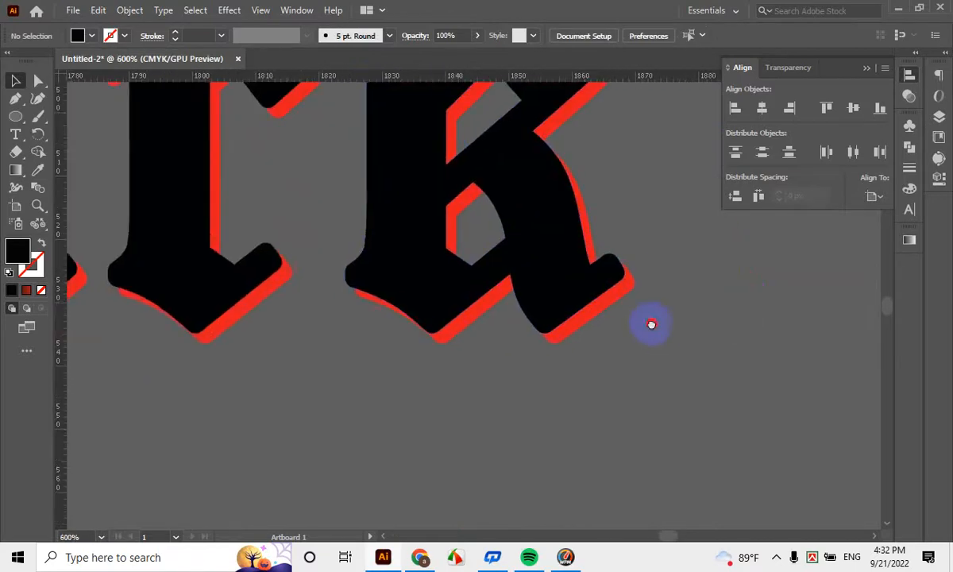
click(545, 332)
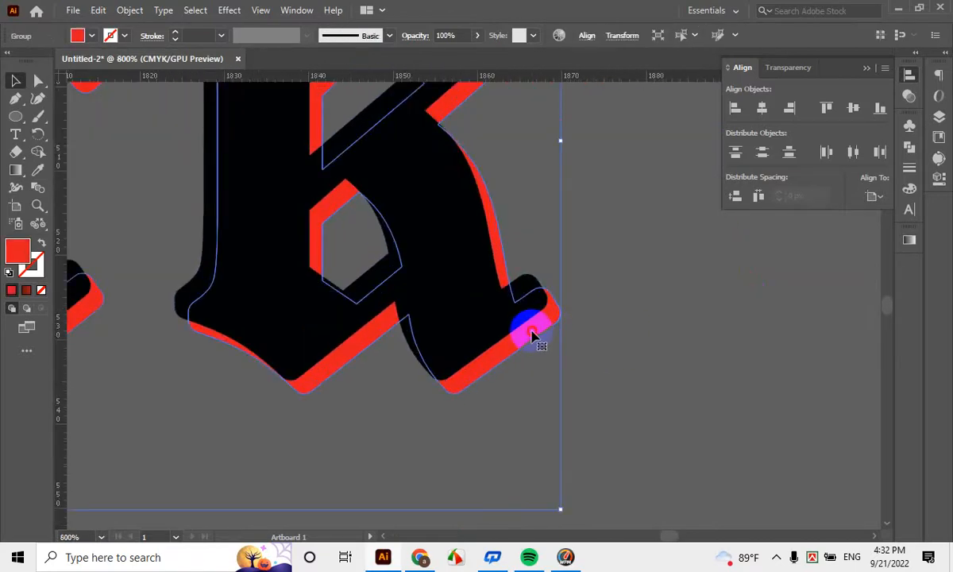
drag(533, 337, 542, 336)
click(594, 338)
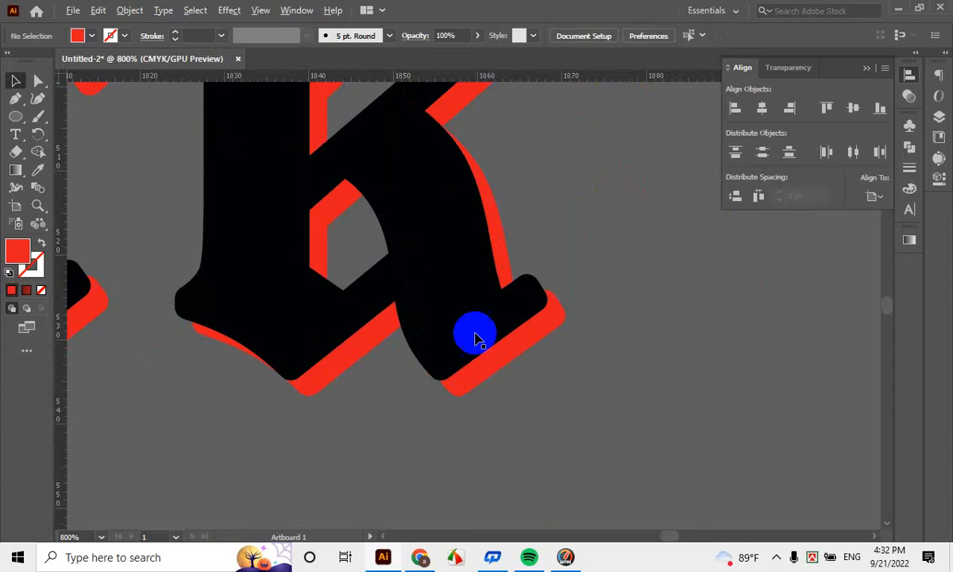
Unite all the black letter shapes of the Computer Park lettering with Pathfinder
scroll(476, 335, down, 6)
drag(303, 321, 492, 326)
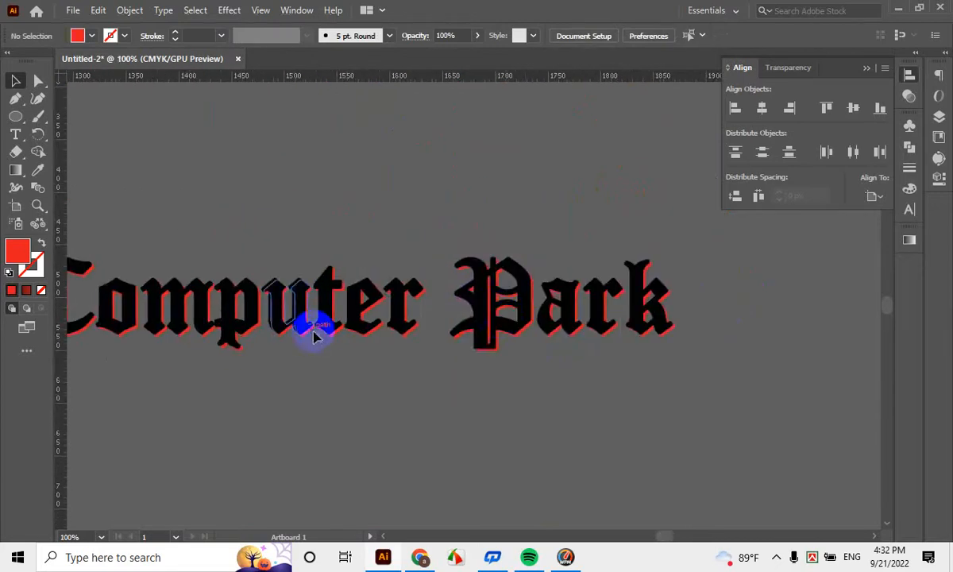
scroll(525, 333, up, 4)
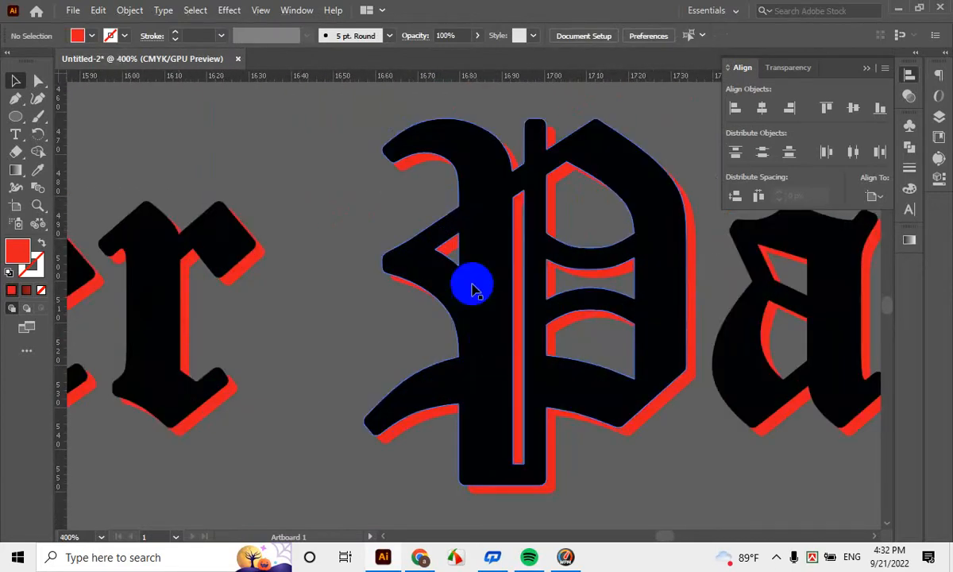
click(485, 143)
scroll(436, 308, down, 2)
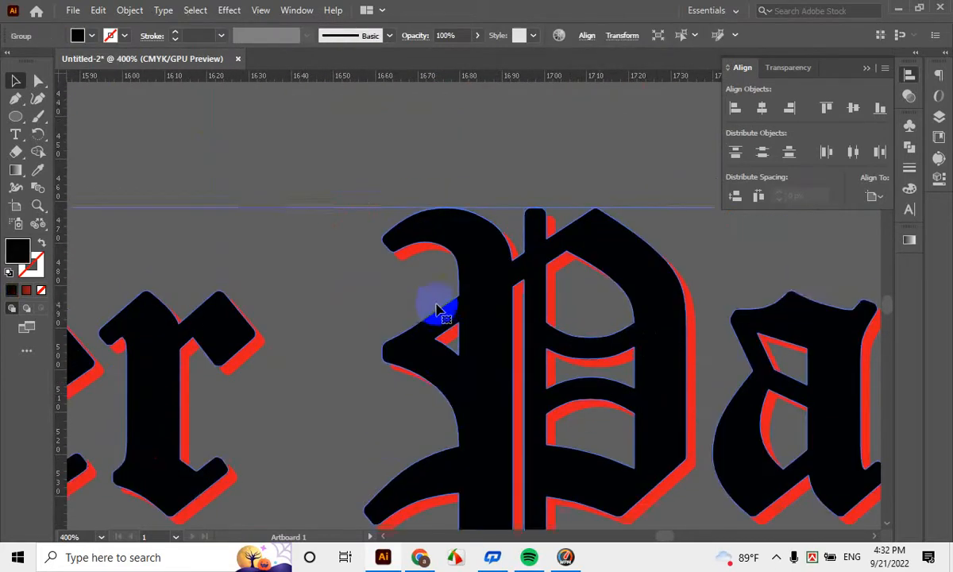
click(909, 150)
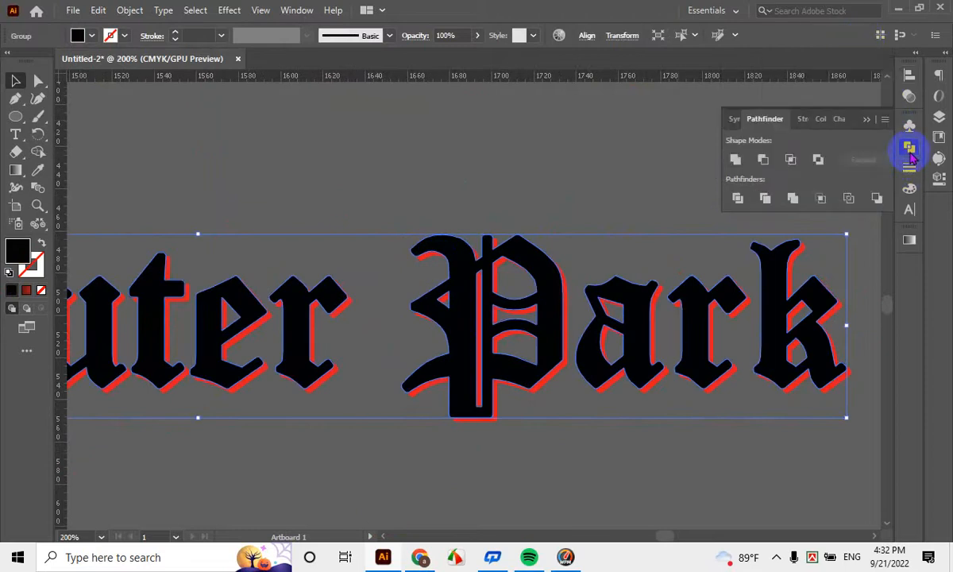
click(735, 160)
Unite the red letter shapes behind the black lettering and make them one compound path
click(545, 412)
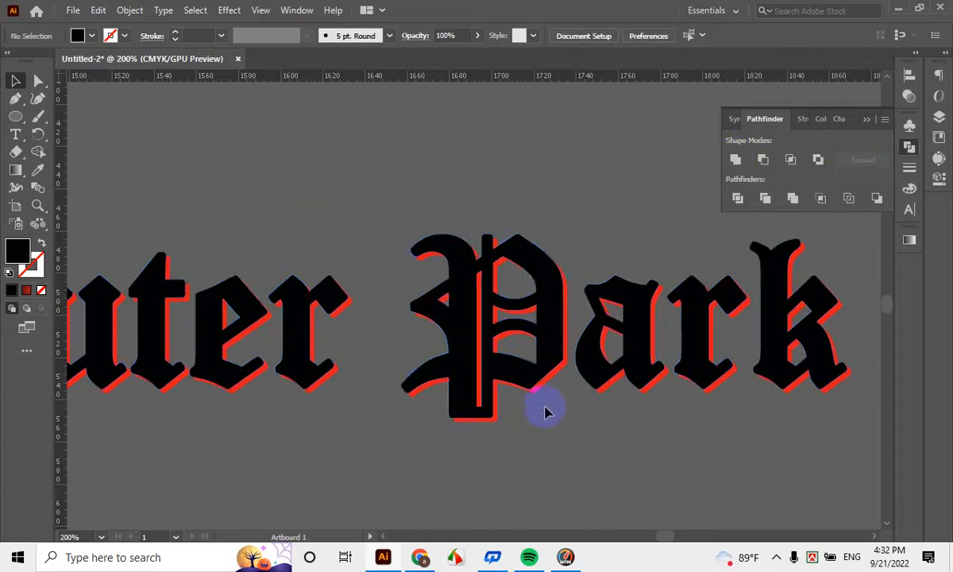
click(543, 395)
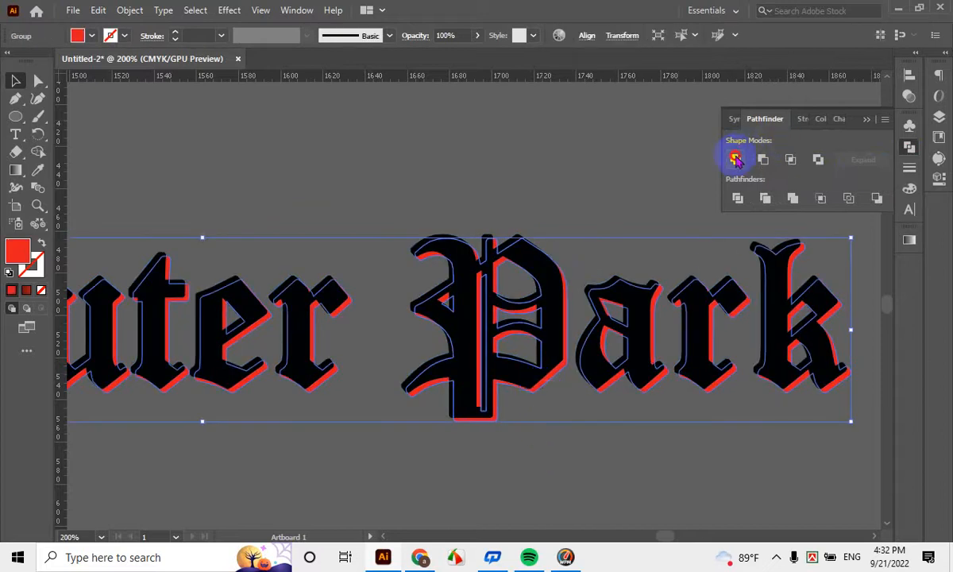
click(512, 208)
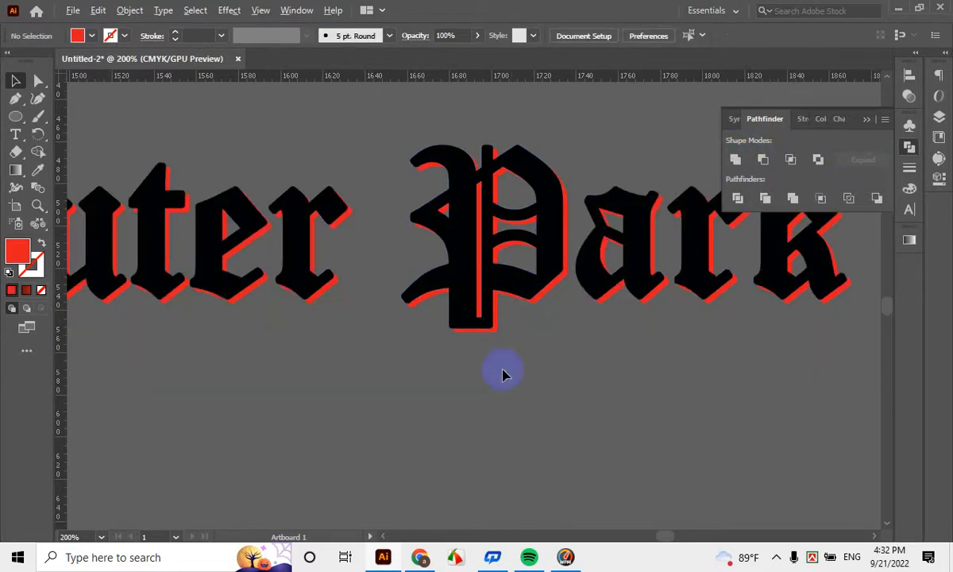
scroll(502, 375, up, 1)
drag(496, 321, 493, 317)
scroll(528, 337, up, 3)
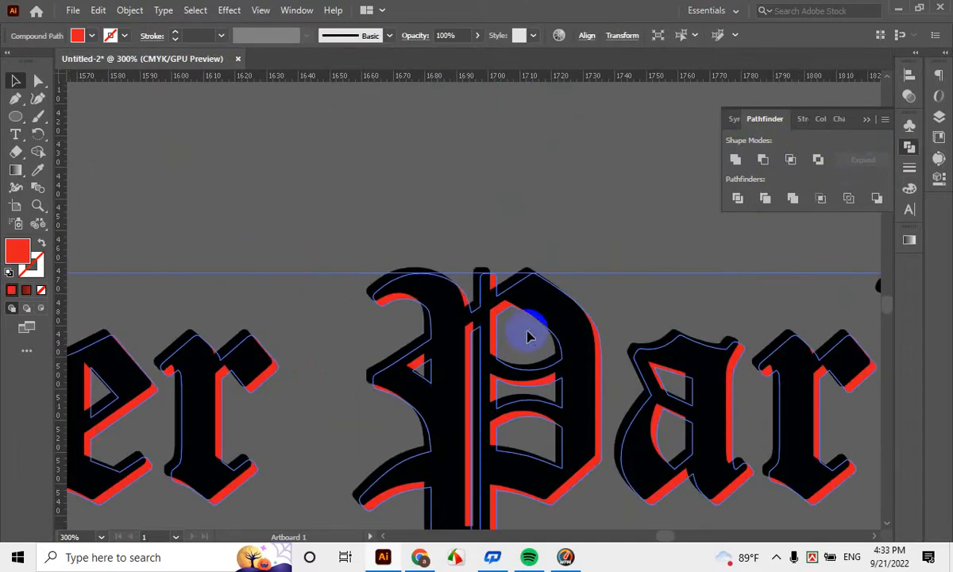
Make the united black lettering one compound path
click(438, 143)
click(415, 276)
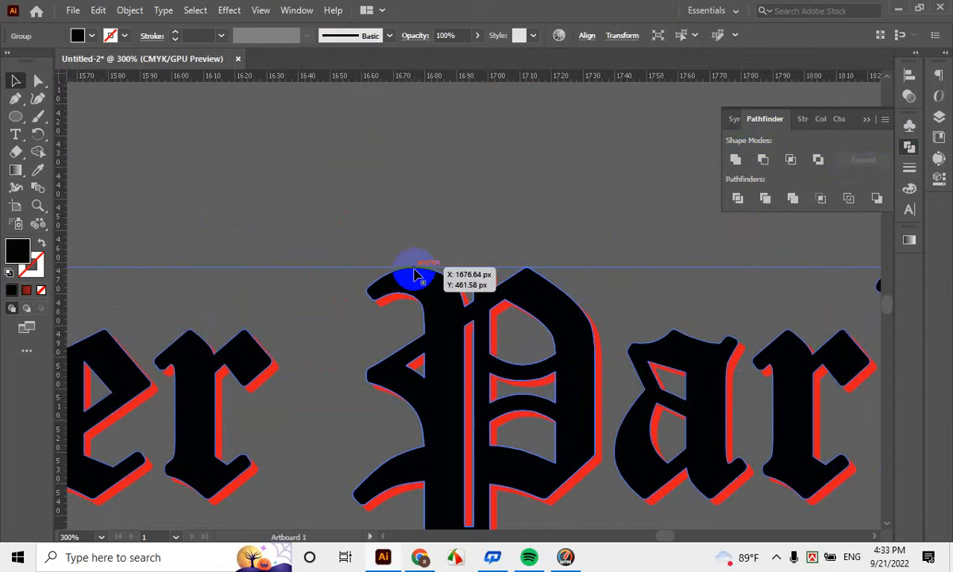
key(ctrl+8)
scroll(413, 273, down, 5)
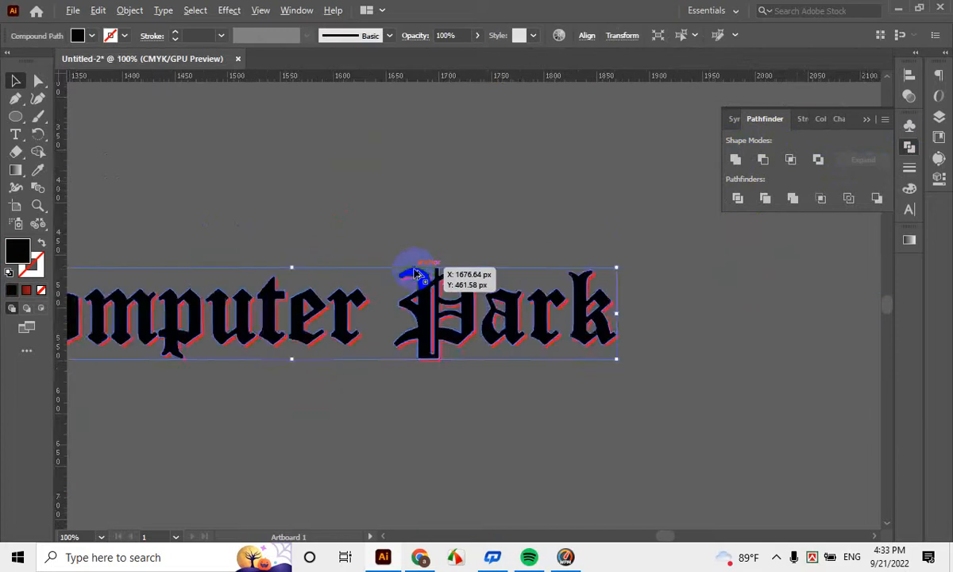
drag(414, 271, 573, 276)
click(680, 367)
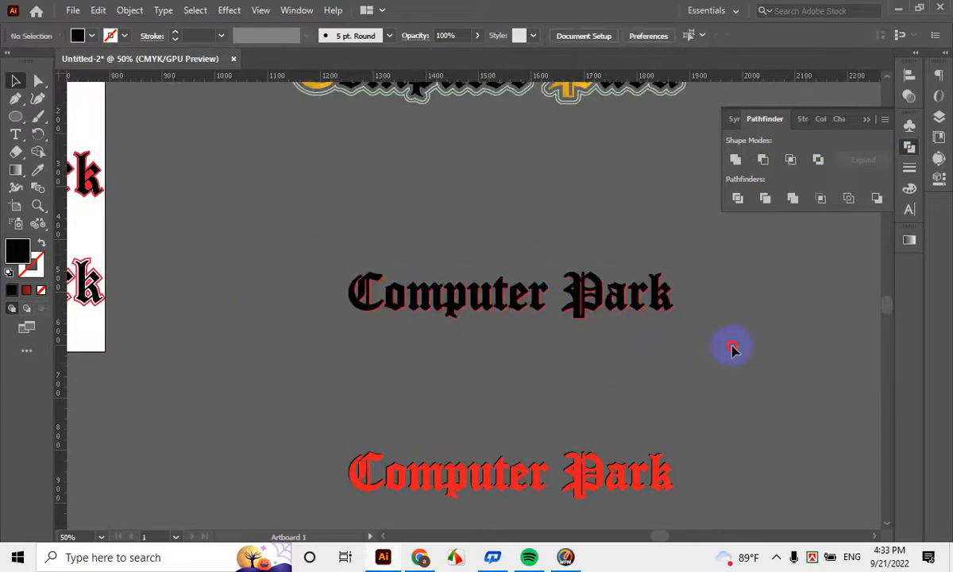
Subtract the black lettering from the red layer behind it with Minus Front, leaving only the red offset shadow pieces
drag(732, 347, 447, 193)
scroll(605, 261, up, 2)
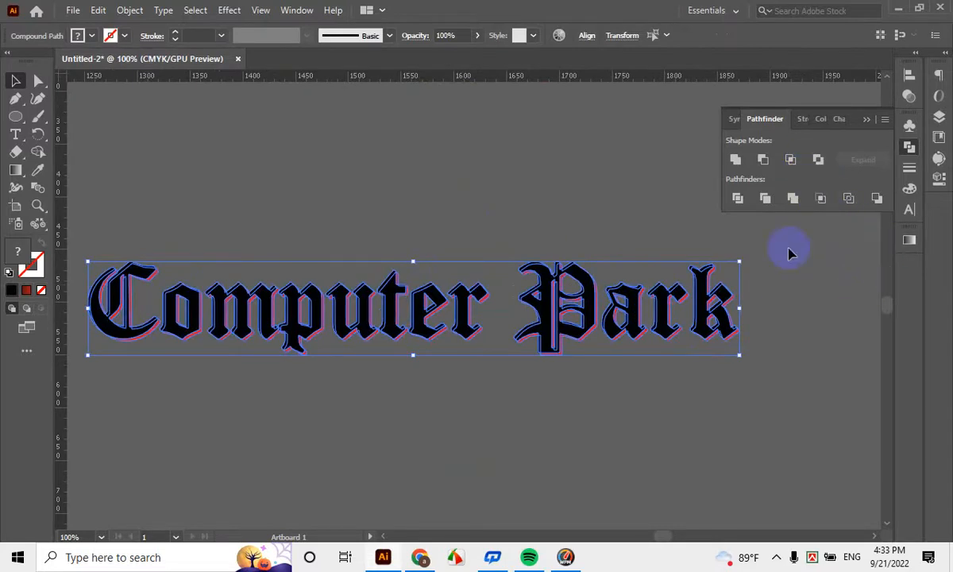
click(763, 162)
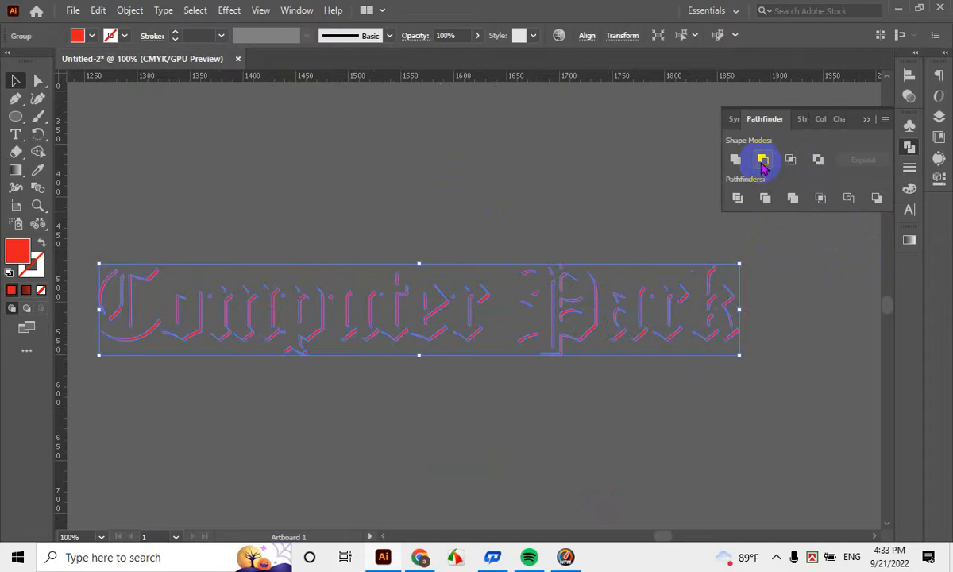
click(650, 411)
Paste the thinner black Computer Park lettering in place over the red shadow pieces
scroll(514, 284, up, 1)
scroll(514, 283, down, 1)
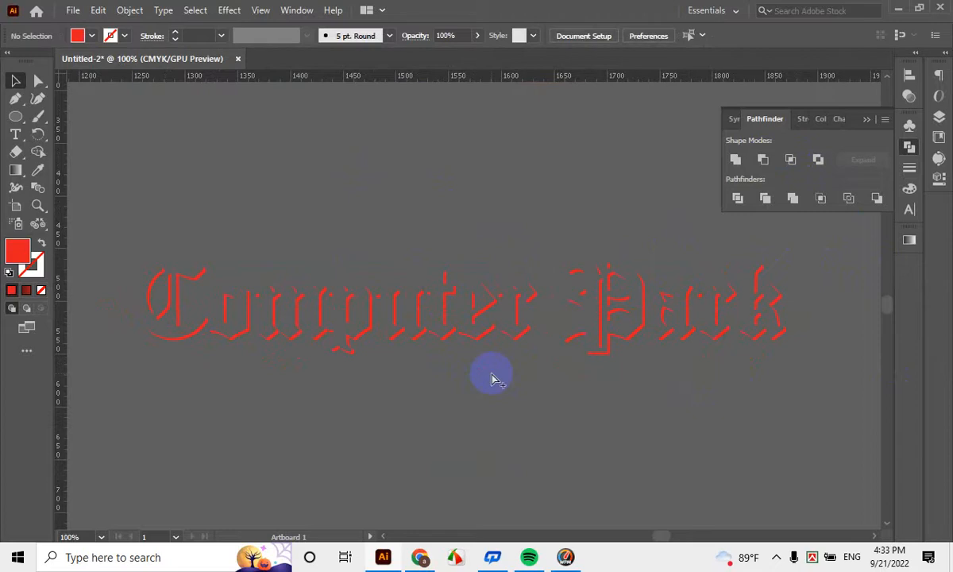
key(ctrl+a)
click(546, 433)
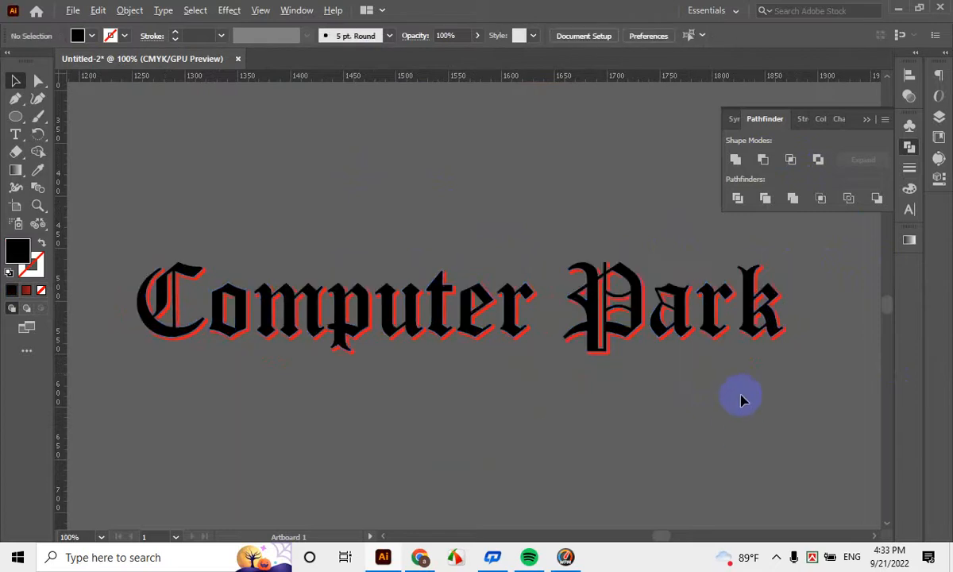
Examine the gap between the black letters and their red shadow, both close up and across the whole Computer Park text
scroll(741, 398, up, 4)
scroll(594, 327, up, 8)
scroll(357, 346, up, 2)
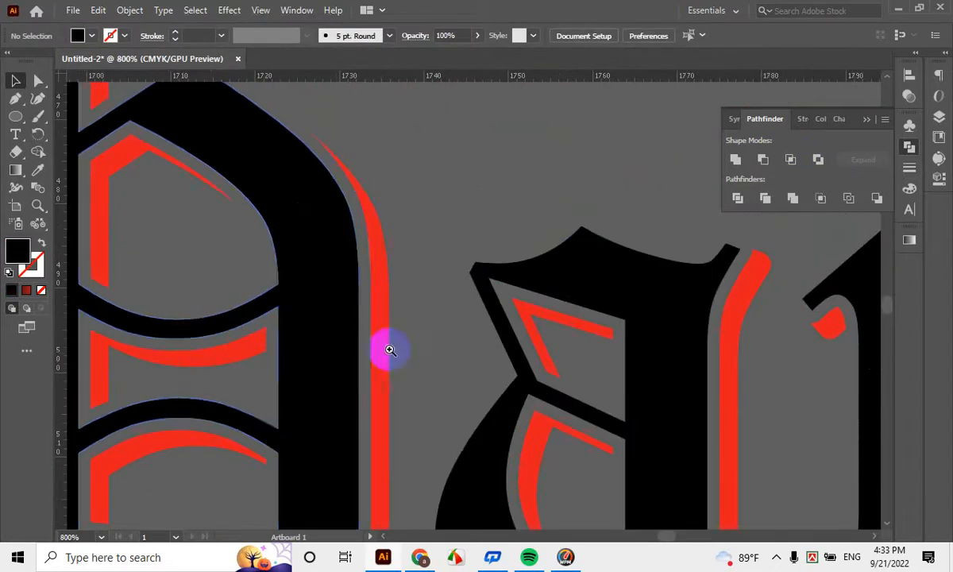
scroll(304, 340, left, 10)
scroll(238, 322, down, 3)
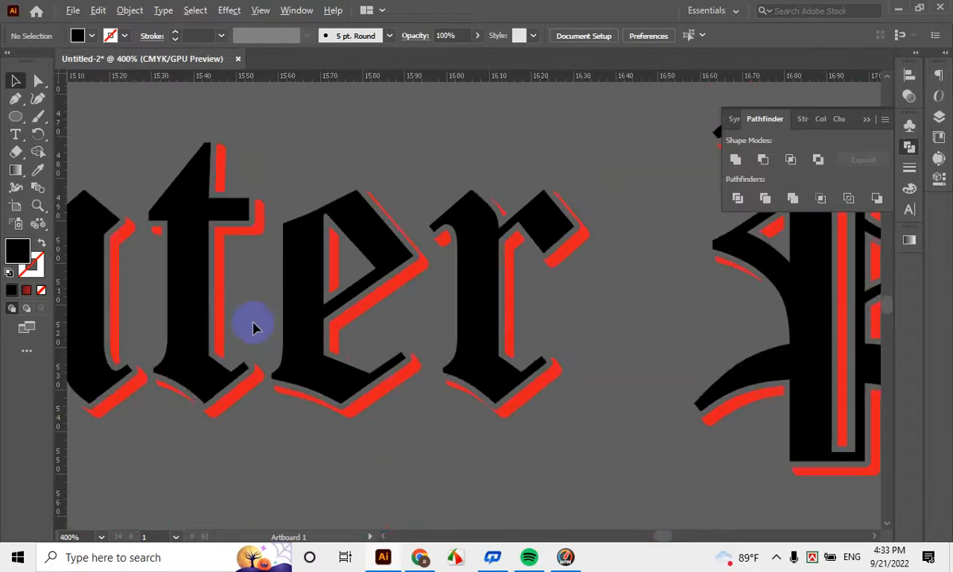
scroll(442, 337, down, 4)
drag(548, 400, 530, 366)
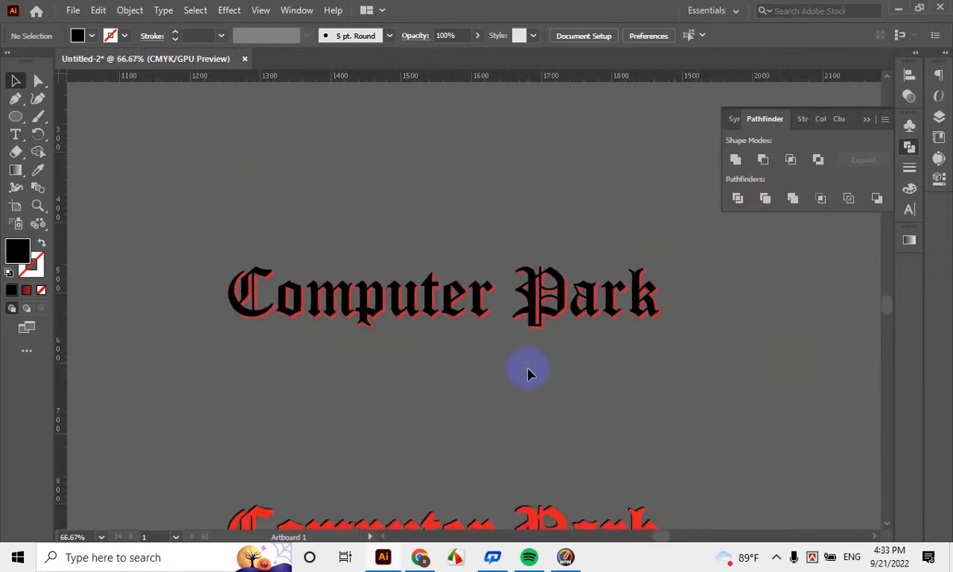
drag(282, 159, 744, 370)
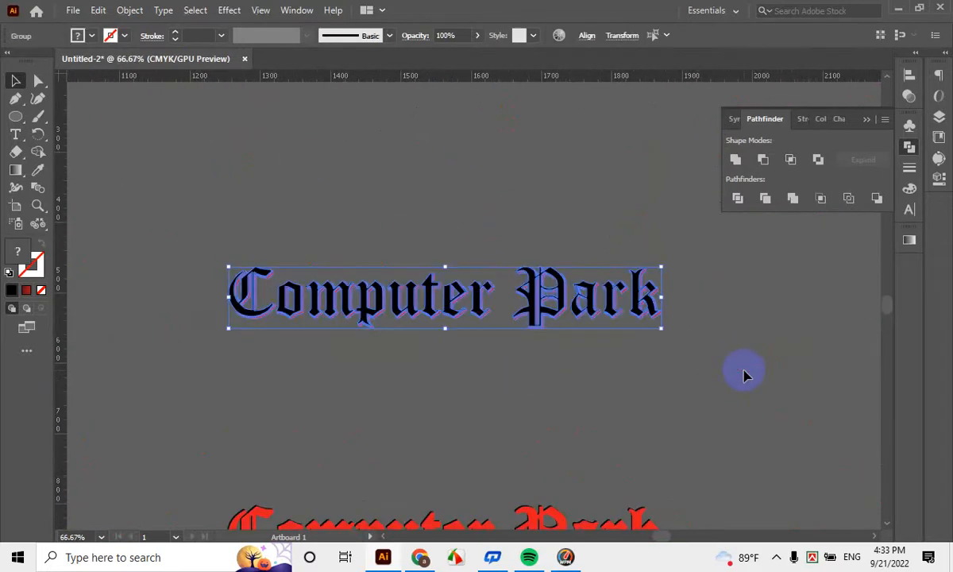
click(483, 339)
scroll(445, 335, up, 3)
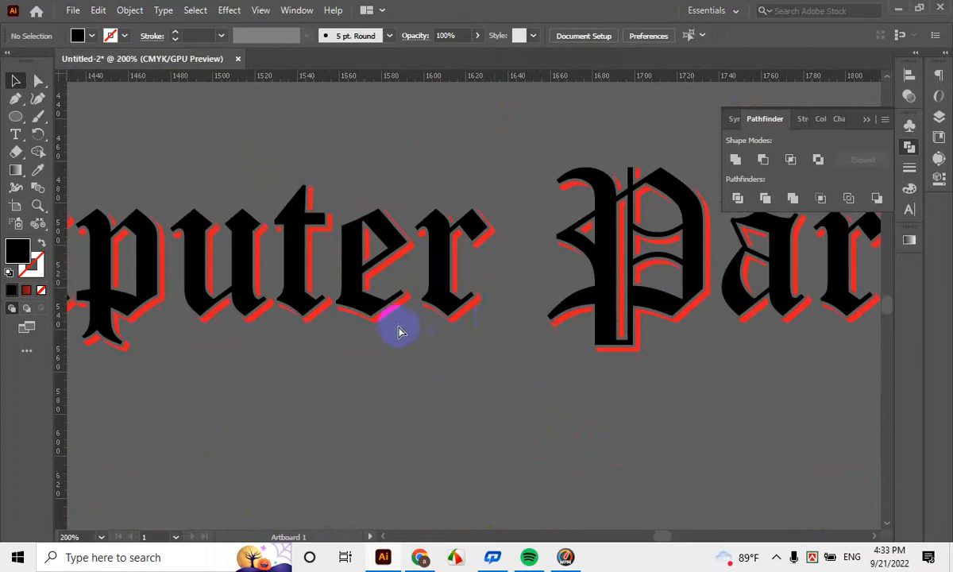
drag(399, 333, 615, 349)
scroll(166, 283, up, 2)
drag(209, 380, 499, 362)
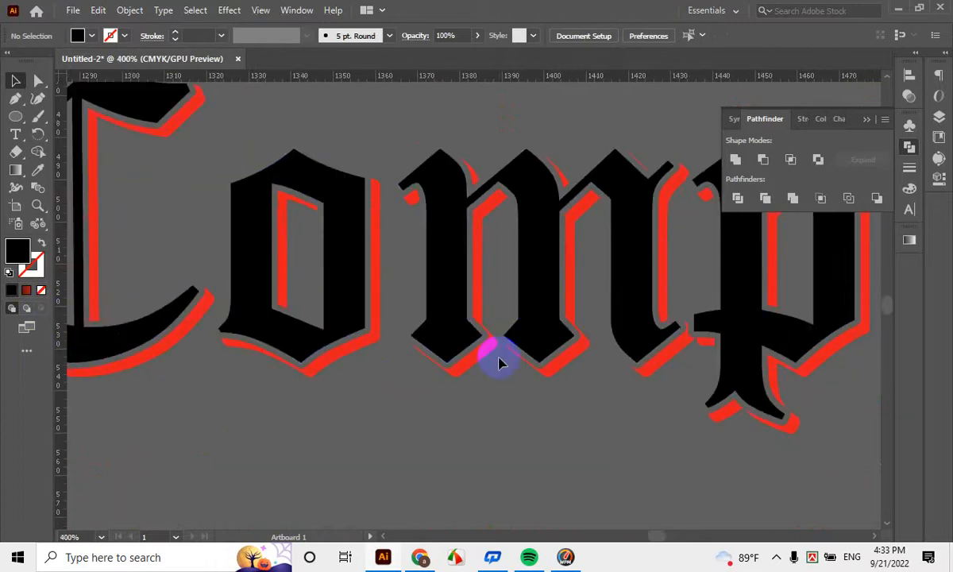
scroll(398, 263, down, 2)
scroll(216, 292, up, 2)
scroll(217, 286, up, 3)
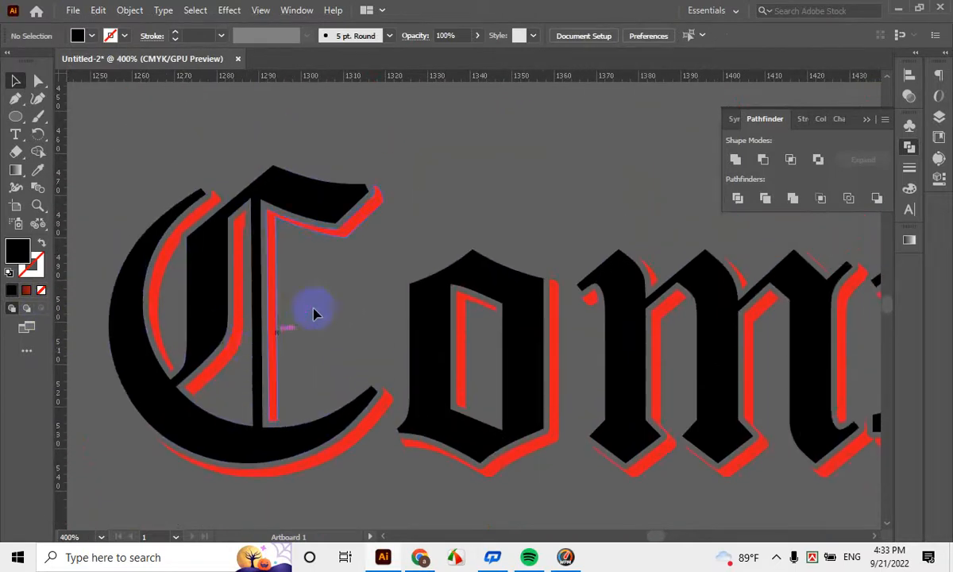
scroll(314, 314, down, 3)
drag(621, 278, 492, 270)
scroll(711, 293, down, 2)
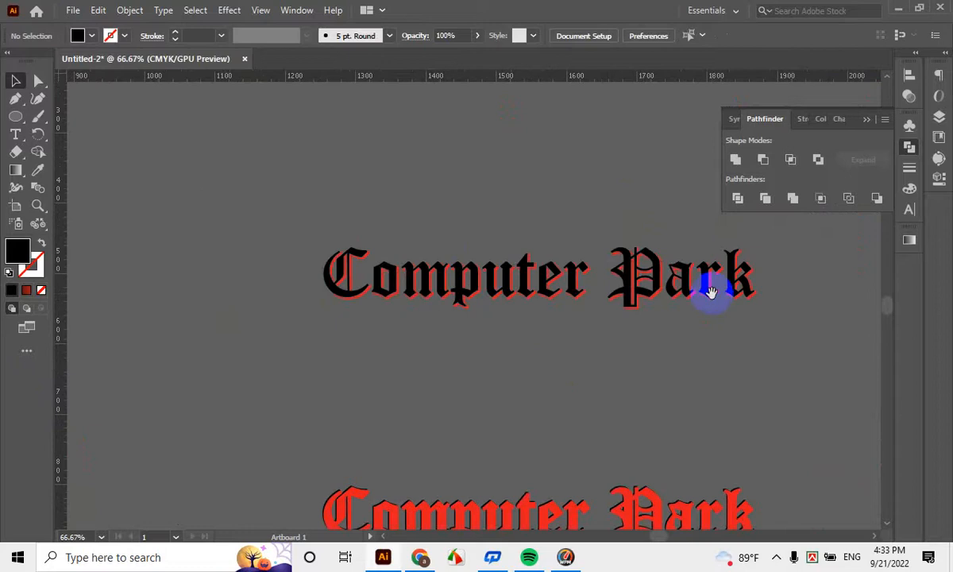
drag(711, 292, 543, 285)
scroll(441, 266, up, 2)
scroll(464, 234, up, 2)
scroll(465, 238, down, 2)
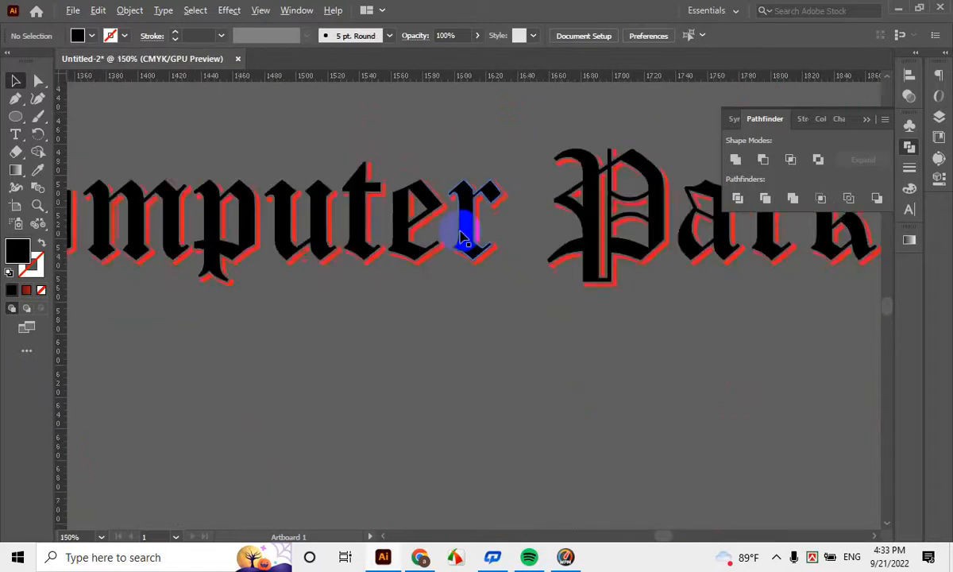
drag(487, 311, 534, 274)
scroll(534, 274, down, 2)
drag(545, 320, 532, 302)
scroll(573, 427, up, 1)
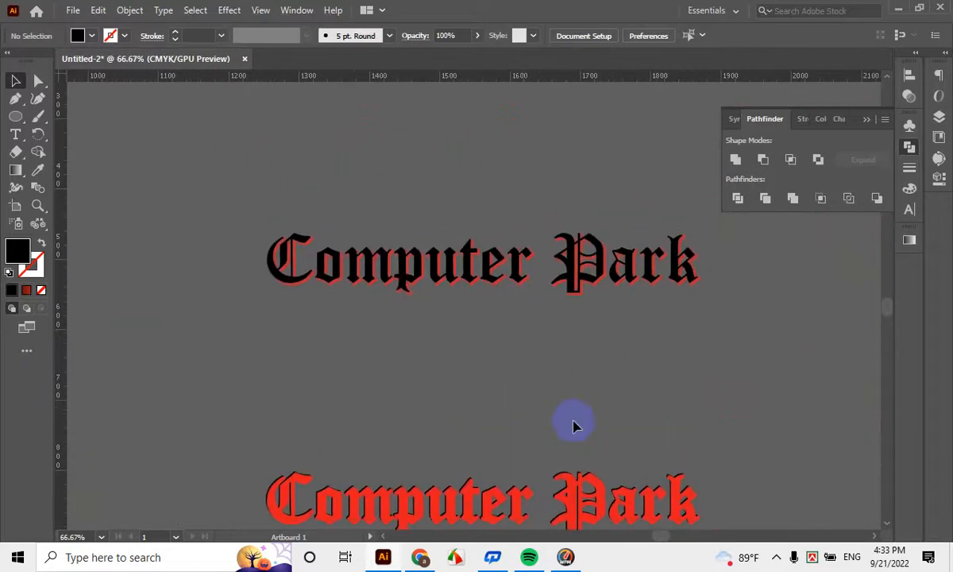
scroll(492, 330, up, 2)
scroll(492, 330, down, 2)
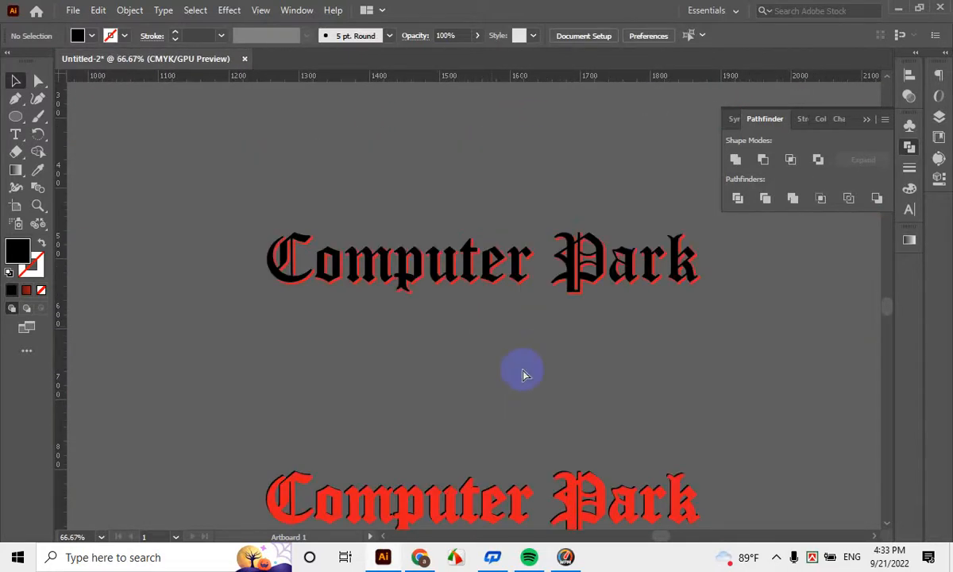
scroll(526, 420, up, 4)
scroll(492, 349, up, 2)
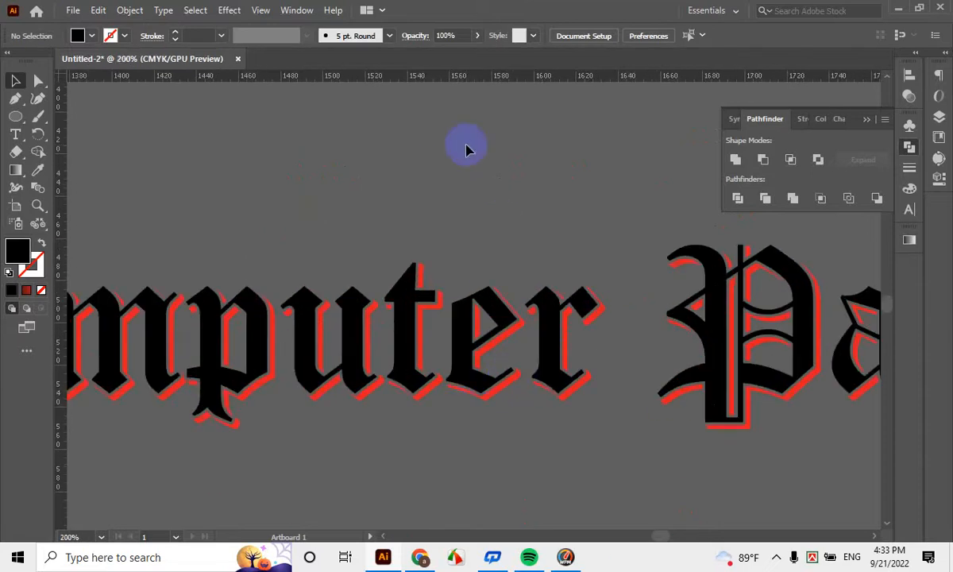
scroll(457, 413, down, 2)
scroll(354, 356, down, 3)
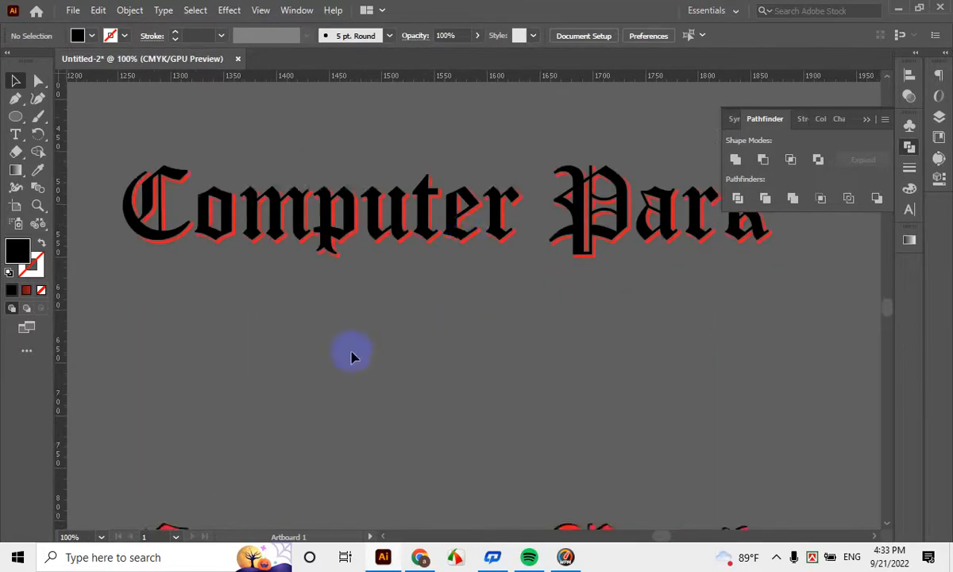
Compare the black and red lettering with the outlined gold and black Computer Park version and the other variants
scroll(335, 249, down, 2)
scroll(332, 216, up, 4)
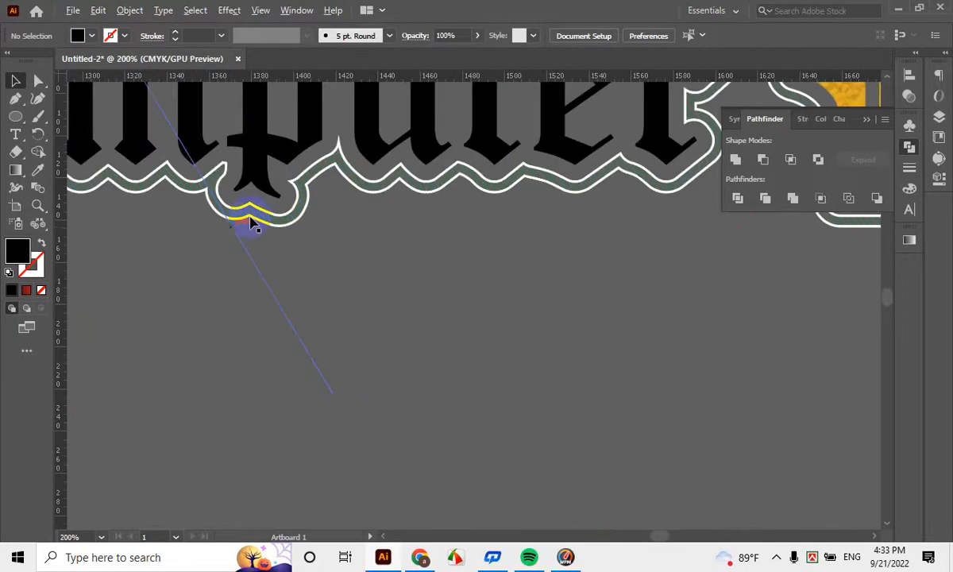
scroll(254, 221, down, 2)
scroll(362, 355, down, 5)
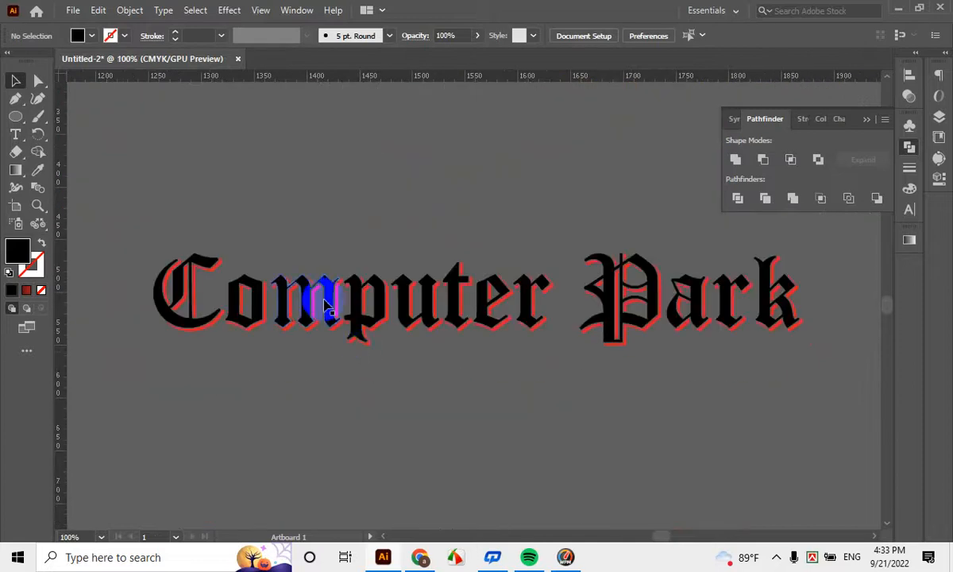
scroll(251, 364, up, 1)
drag(250, 363, 316, 306)
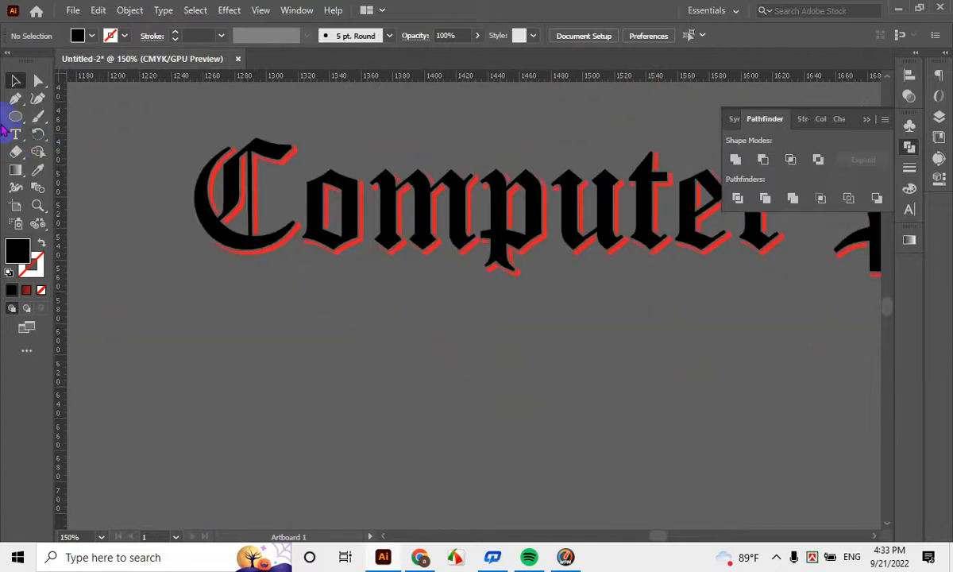
scroll(494, 240, down, 4)
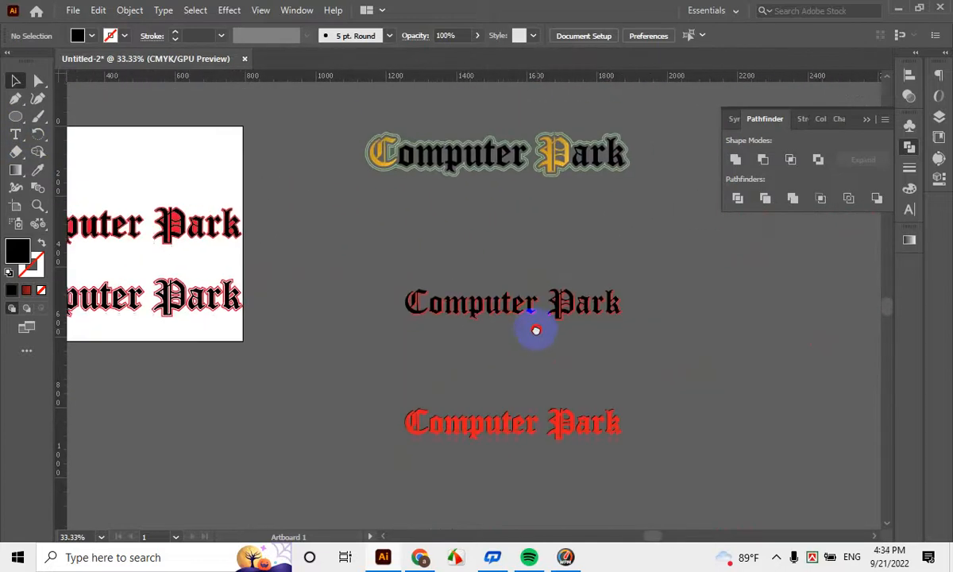
drag(537, 331, 520, 354)
Open the clip group of the gold-textured letter C in isolation mode
drag(363, 184, 341, 238)
key(ctrl+z)
click(376, 237)
scroll(387, 193, up, 4)
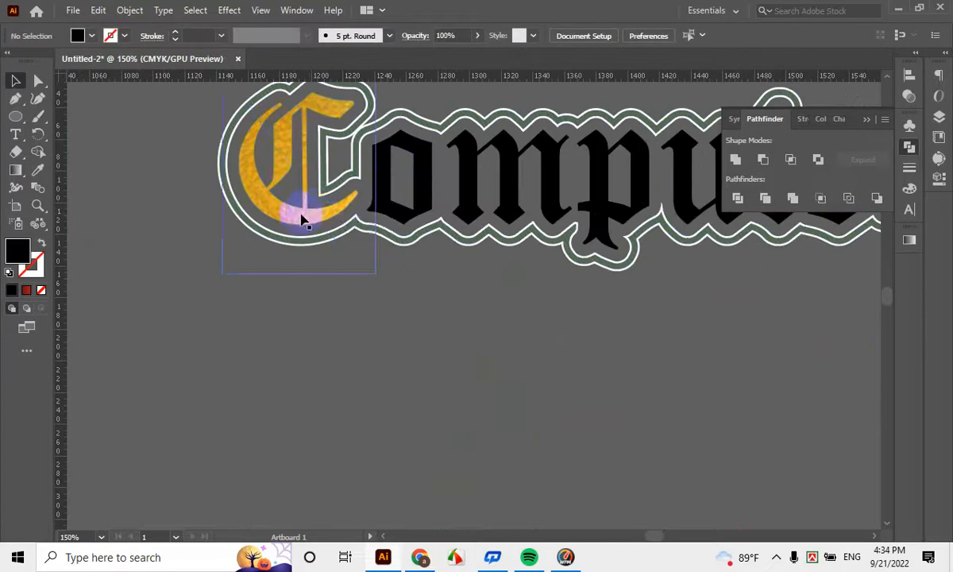
click(315, 209)
right_click(313, 213)
click(400, 348)
click(310, 321)
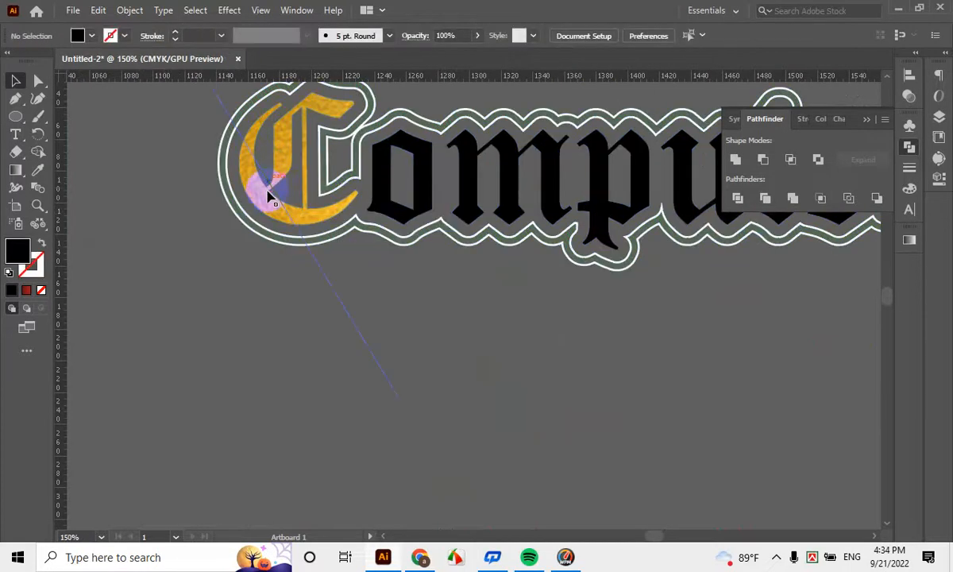
double_click(274, 209)
click(198, 453)
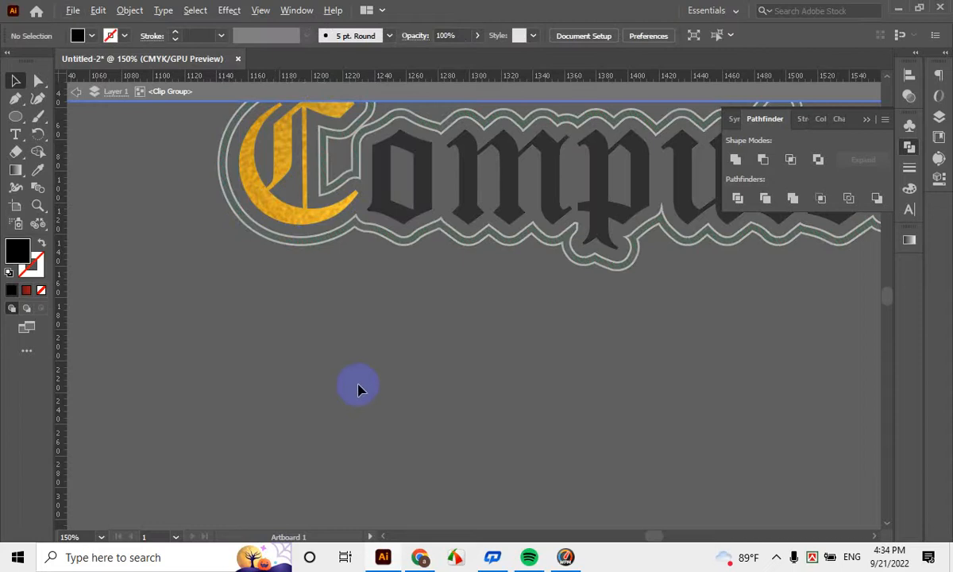
Leave isolation mode and place a copy of the gold-textured letter C in the empty area beside the lettering
scroll(437, 337, down, 5)
double_click(442, 336)
scroll(414, 317, up, 3)
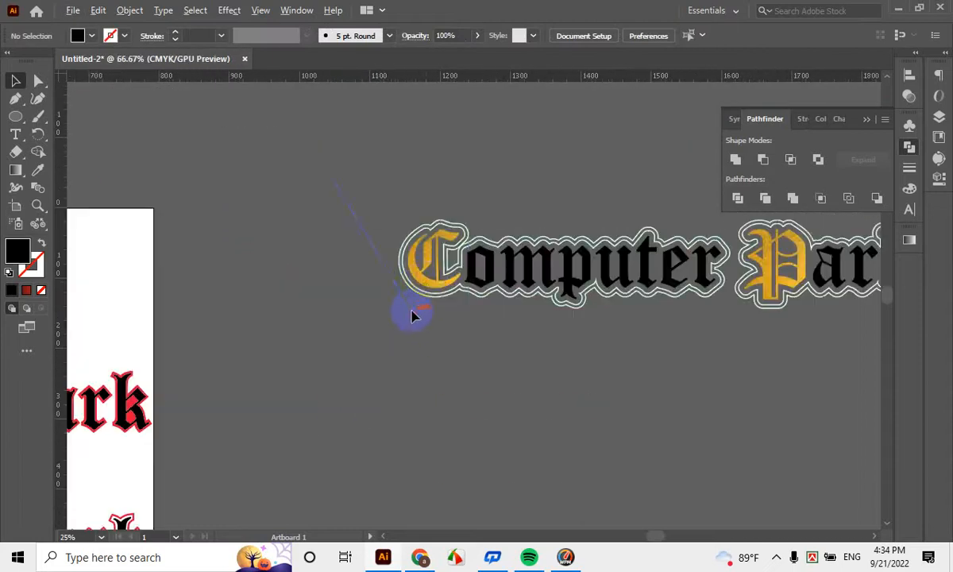
drag(423, 287, 332, 533)
scroll(417, 443, down, 5)
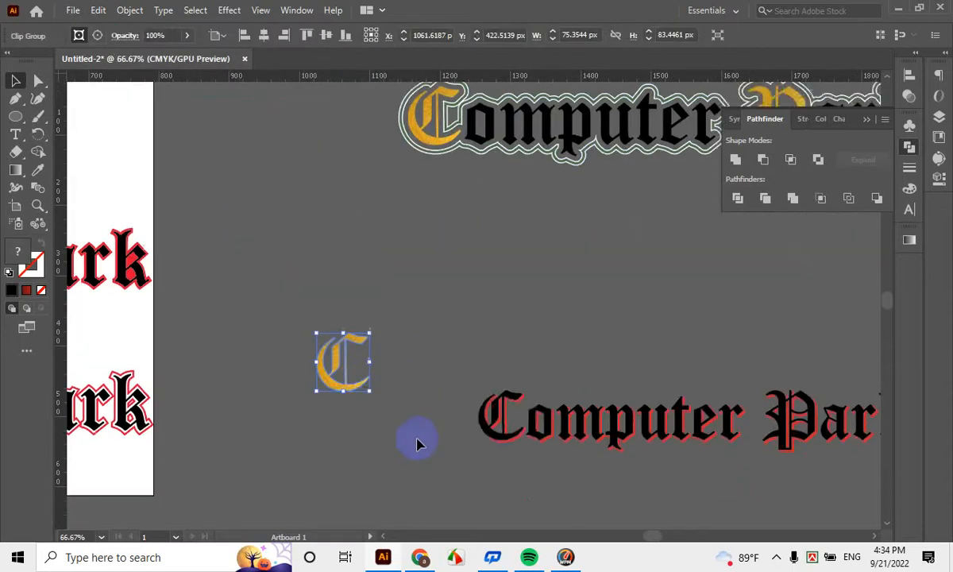
Release the clipping mask of the copied C and separate its letter path from the gold image
right_click(350, 264)
click(436, 388)
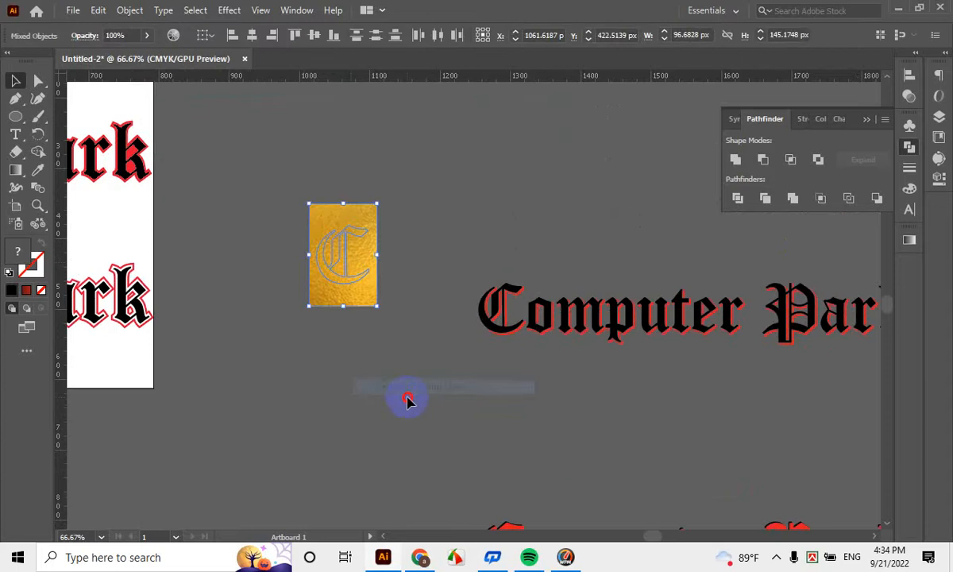
click(404, 396)
drag(349, 246, 505, 210)
click(475, 244)
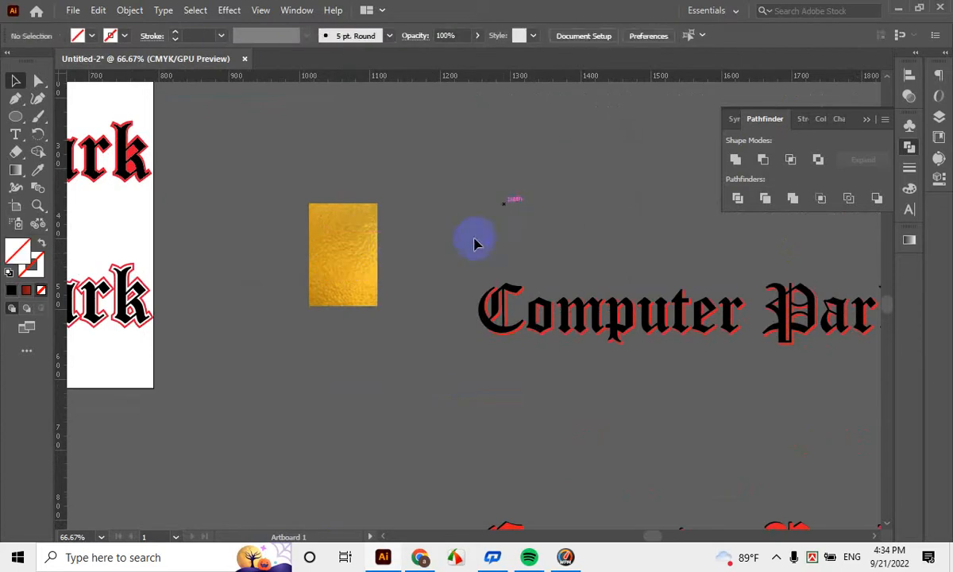
Rotate the gold texture image 90 degrees to a horizontal orientation
click(373, 248)
scroll(470, 257, right, 3)
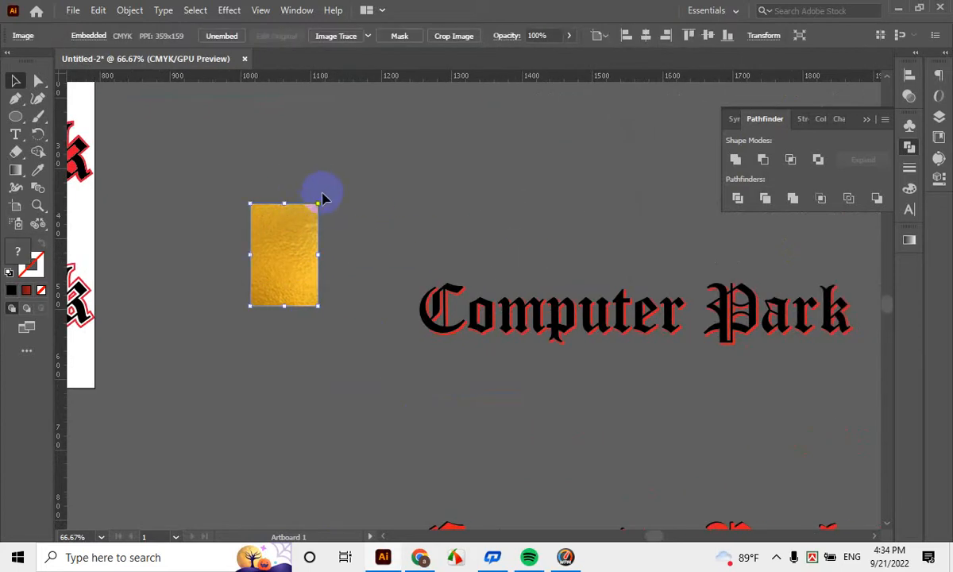
drag(350, 350, 351, 350)
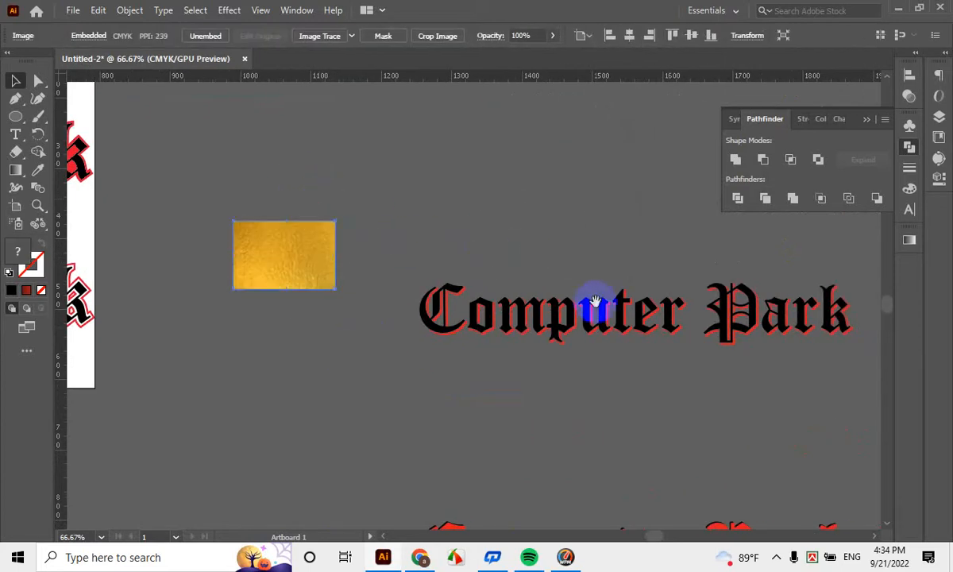
scroll(320, 287, right, 5)
Position the gold image behind the black and red Computer Park lettering and enlarge it to about 652 × 434 px
drag(240, 259, 681, 298)
drag(471, 410, 636, 426)
scroll(624, 383, right, 3)
drag(739, 307, 671, 324)
click(715, 366)
drag(619, 284, 614, 287)
drag(264, 306, 207, 307)
click(696, 400)
Try to make a clipping mask from the grouped black and red lettering and the gold image
scroll(696, 399, up, 5)
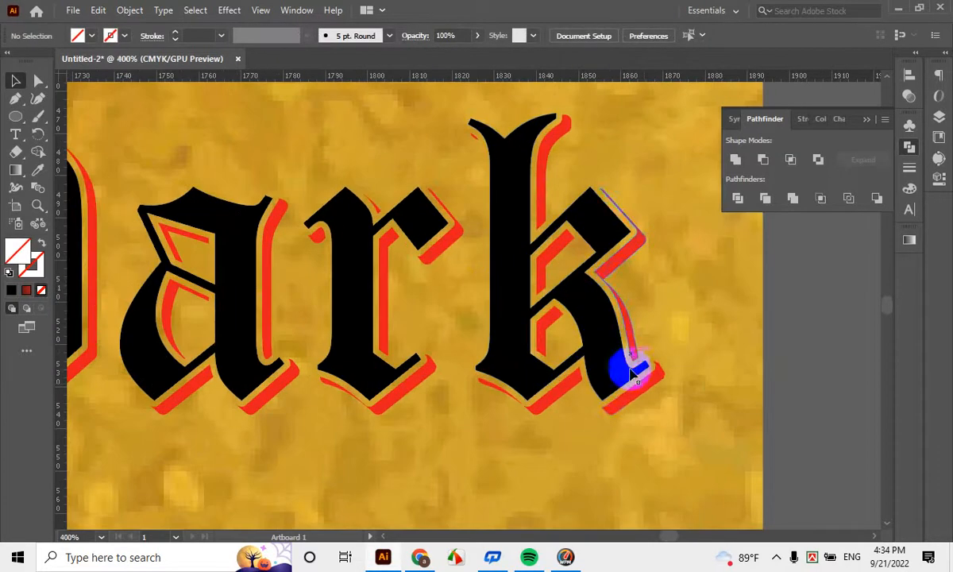
click(646, 388)
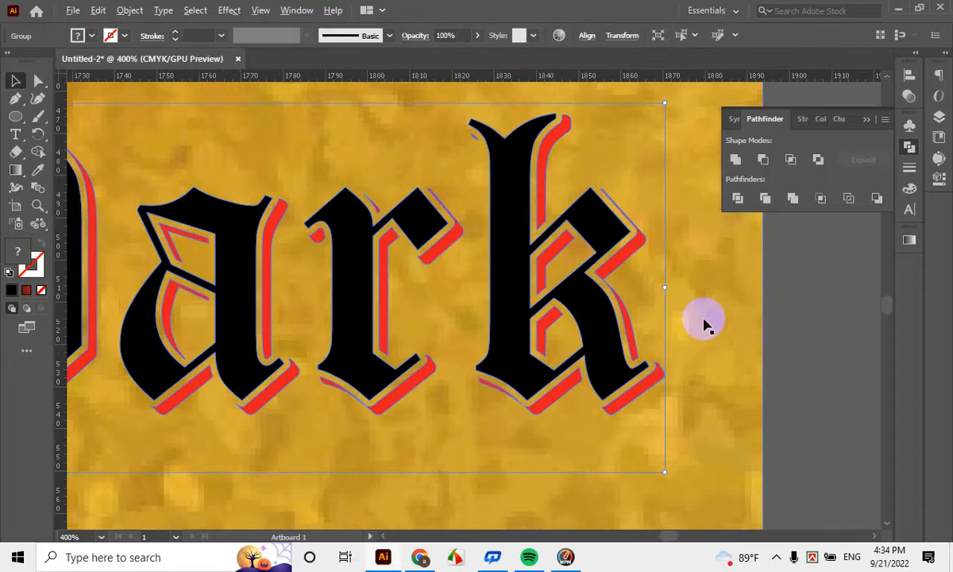
scroll(704, 323, down, 2)
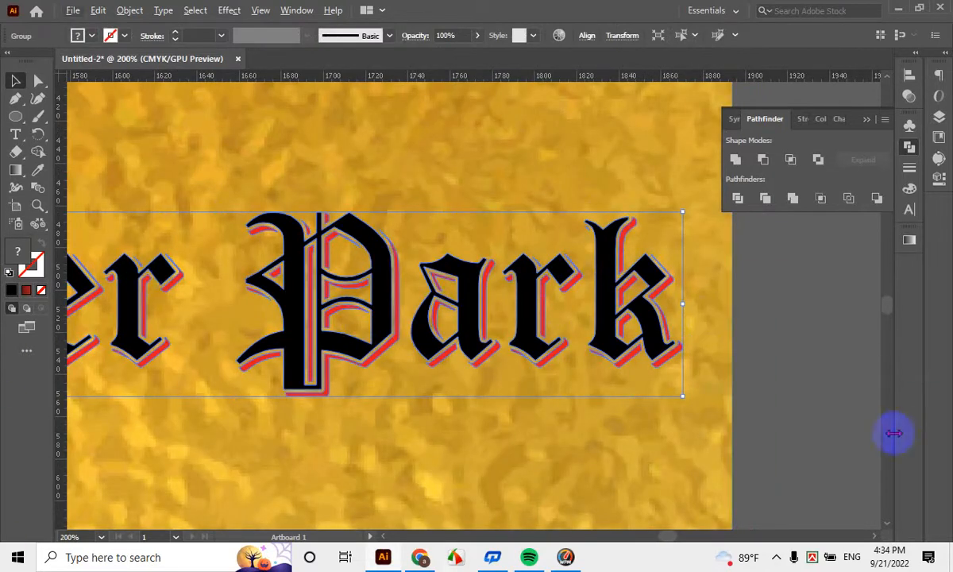
click(581, 451)
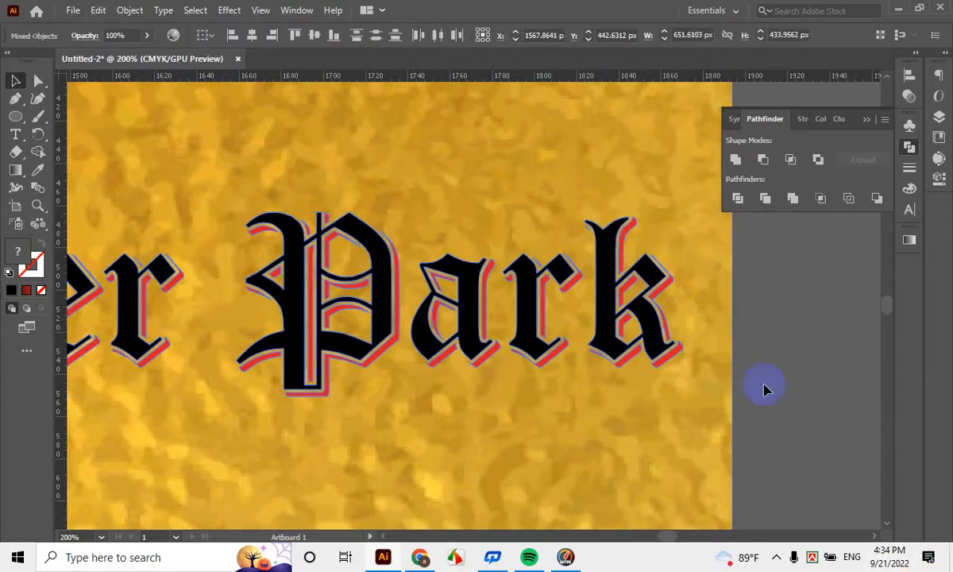
click(764, 389)
click(675, 350)
shift+click(719, 299)
right_click(720, 298)
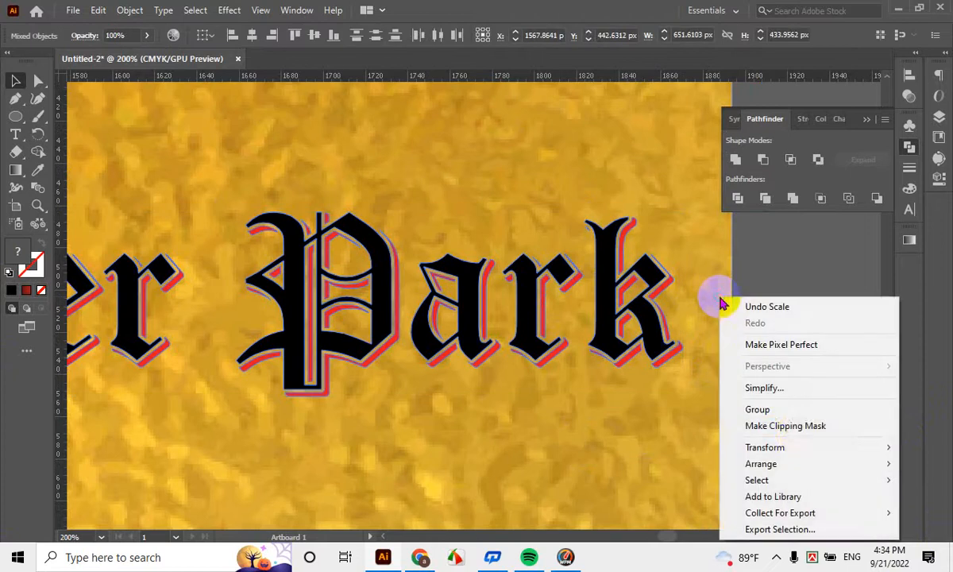
click(801, 437)
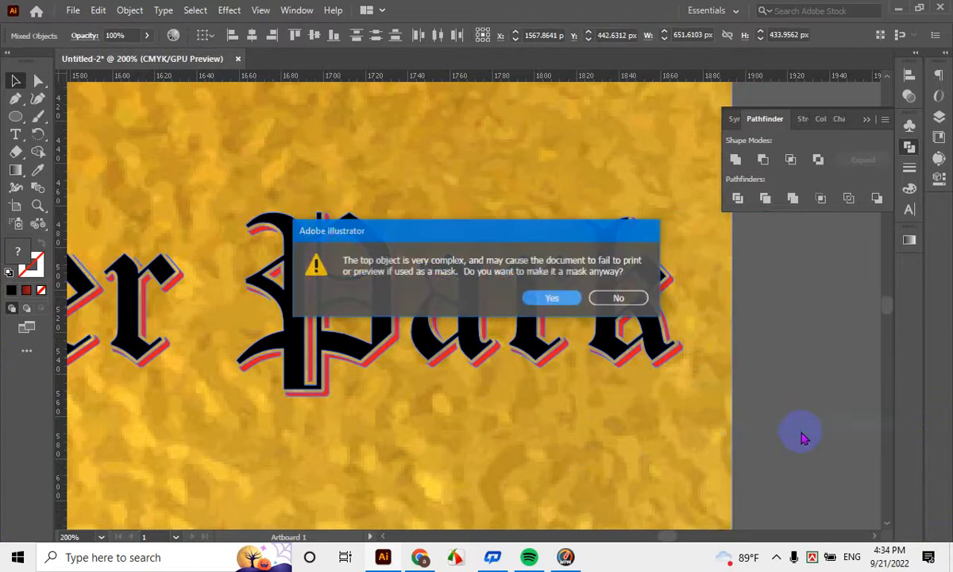
click(618, 299)
Turn the whole black and red lettering into a compound path and clip the gold image with it
click(665, 348)
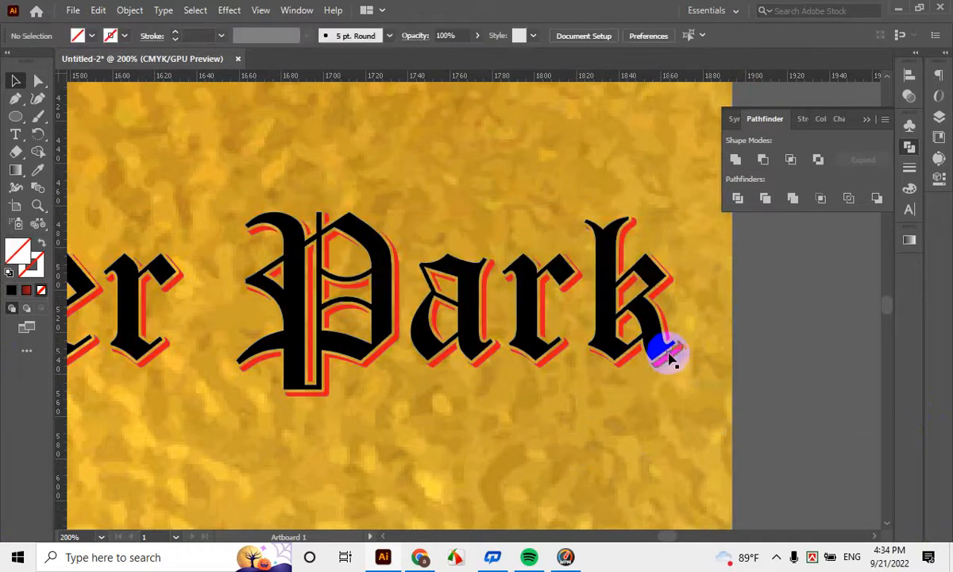
key(ctrl+8)
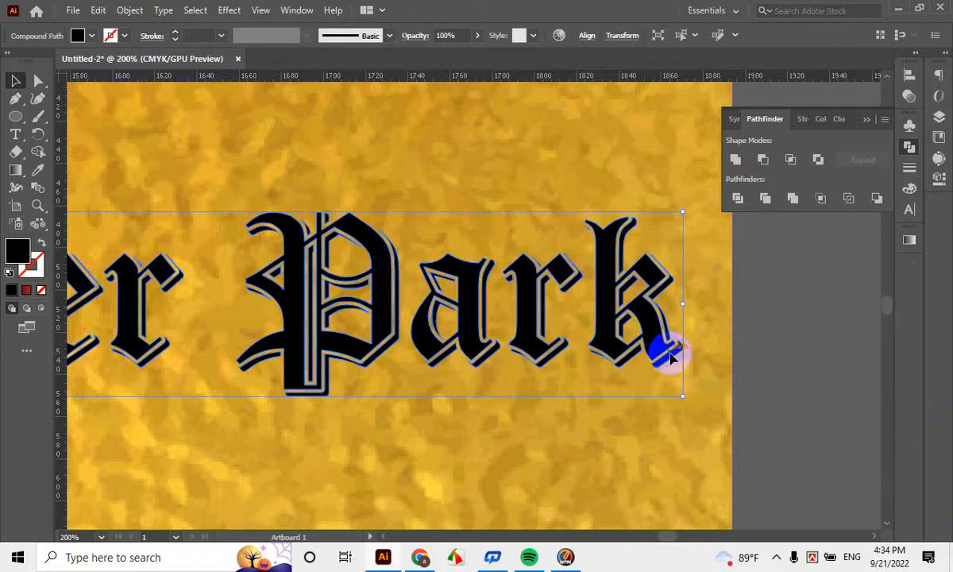
scroll(553, 313, up, 4)
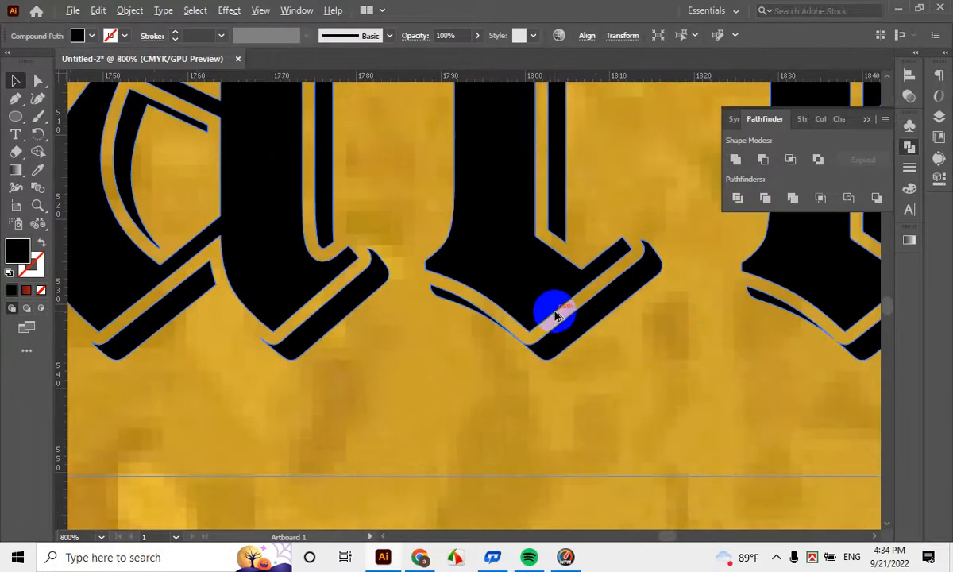
scroll(659, 334, down, 4)
key(ctrl+a)
right_click(563, 407)
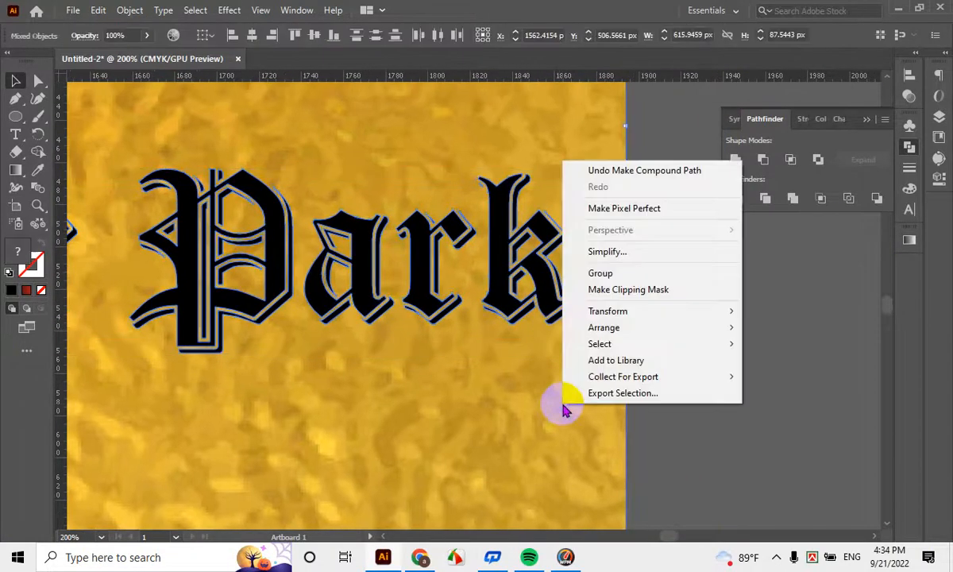
click(659, 291)
click(568, 299)
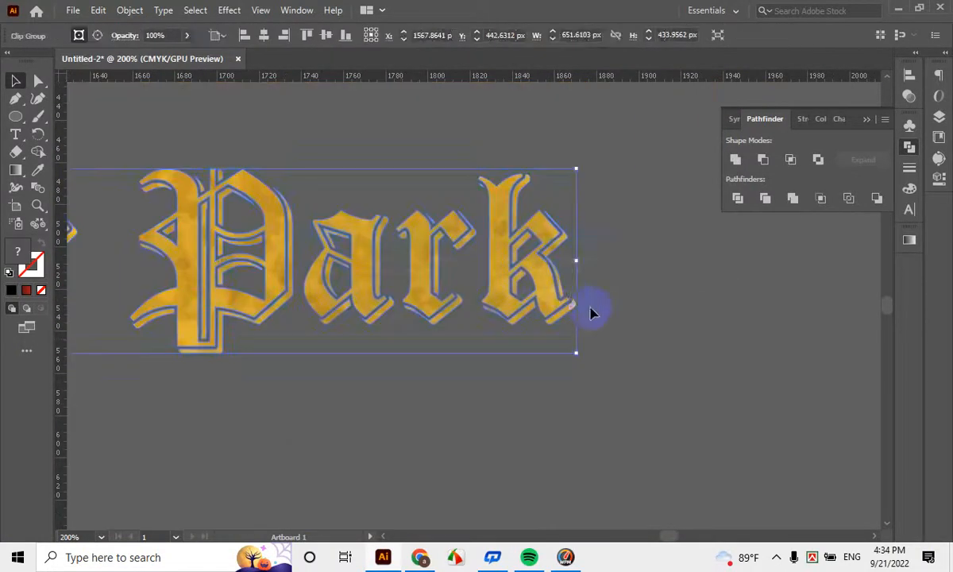
Undo the gold clipping mask and the compound path on the Computer Park lettering
click(469, 356)
scroll(401, 344, down, 5)
key(ctrl+z)
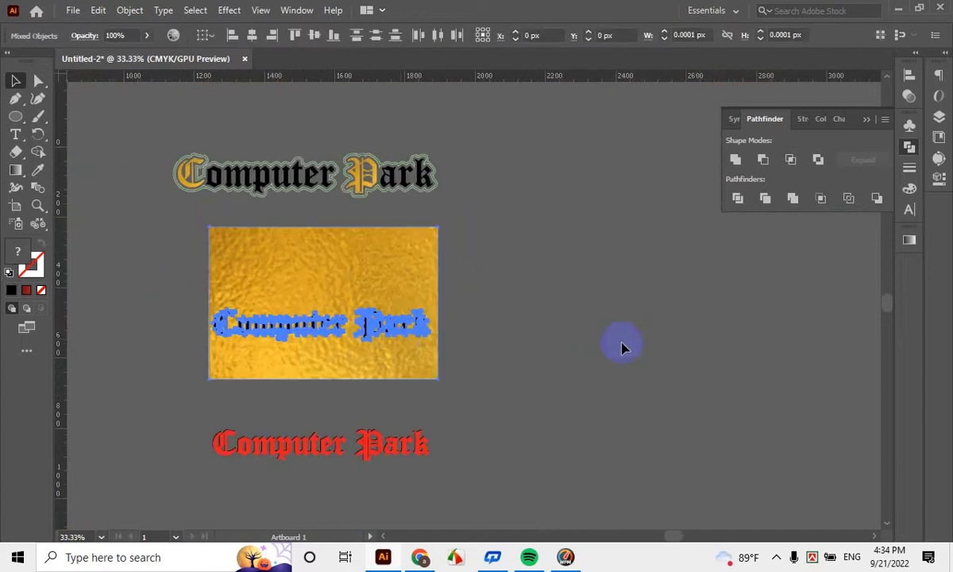
click(622, 349)
scroll(401, 349, up, 4)
scroll(505, 327, up, 3)
click(447, 245)
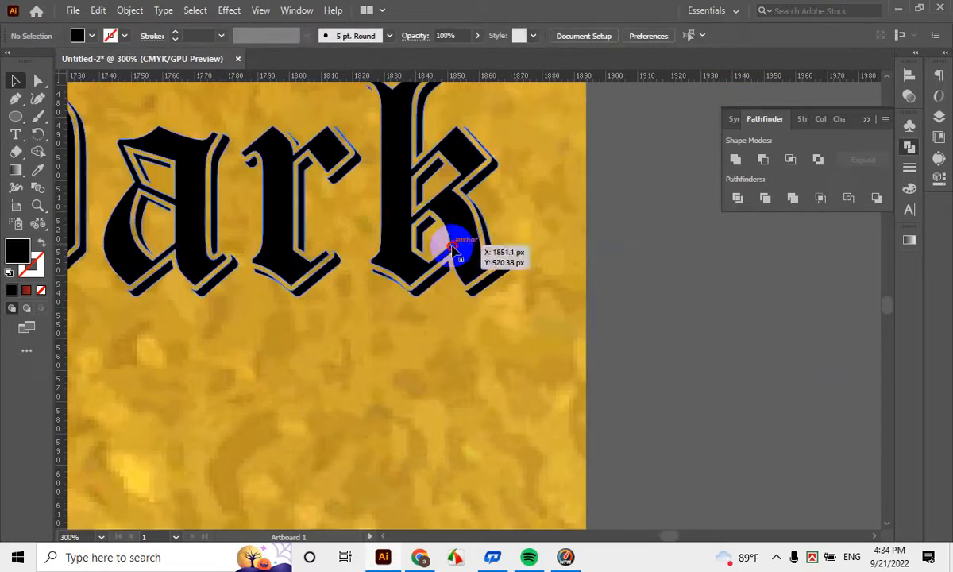
right_click(469, 243)
click(589, 352)
click(868, 336)
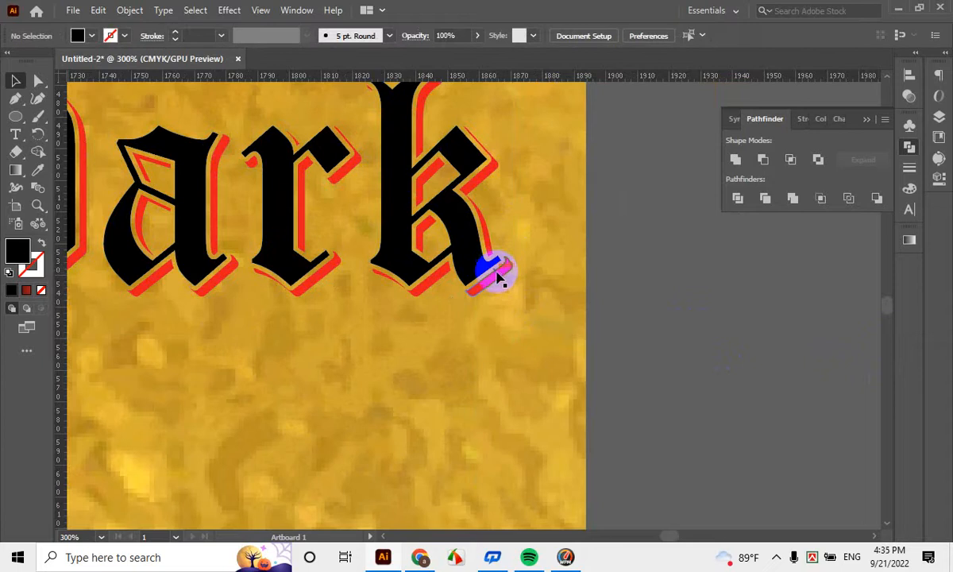
drag(496, 272, 563, 347)
key(ctrl+z)
Move the gold image up, clear of the black and red Computer Park lettering
scroll(303, 222, down, 3)
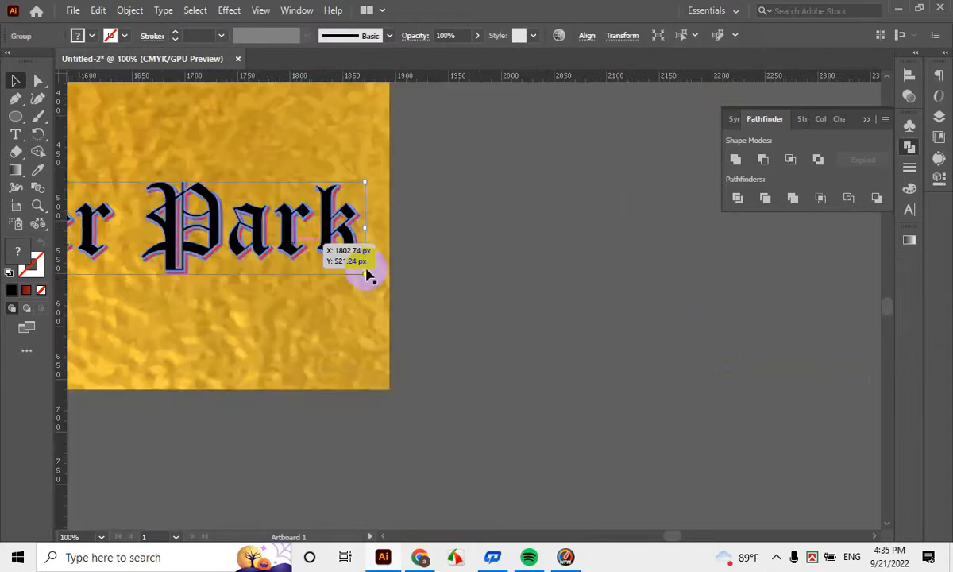
drag(385, 278, 652, 274)
click(684, 311)
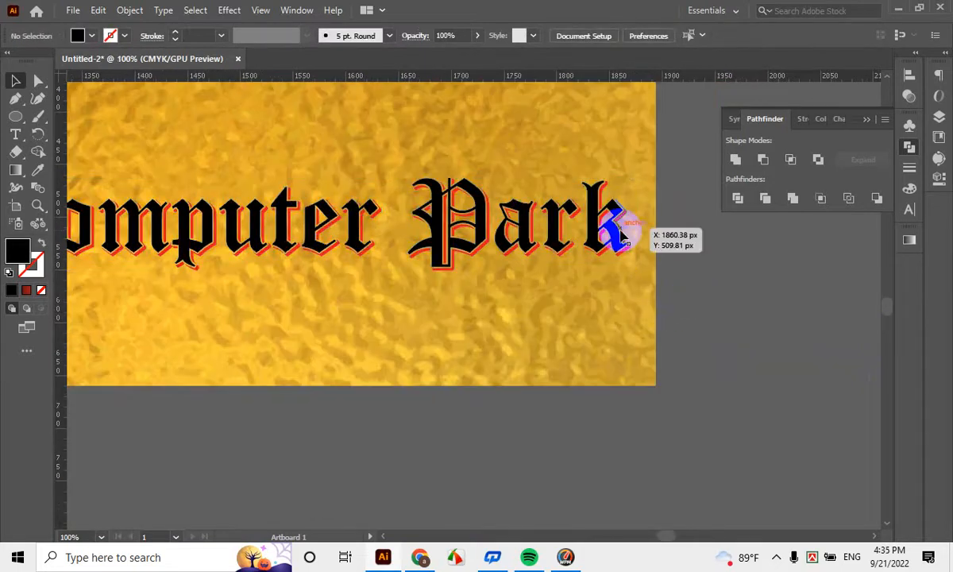
scroll(619, 232, down, 2)
drag(549, 266, 681, 258)
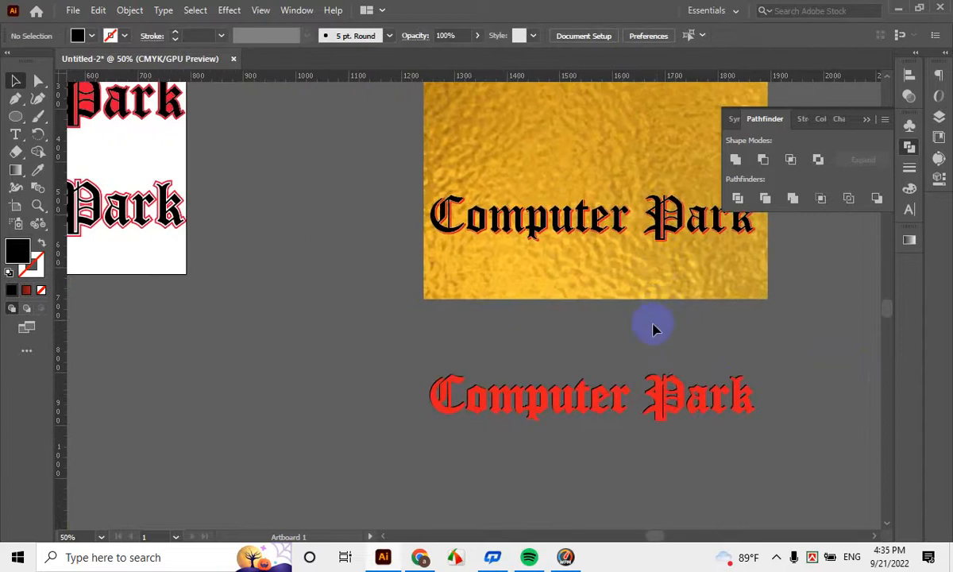
scroll(642, 347, up, 2)
drag(642, 347, 628, 215)
scroll(690, 318, up, 3)
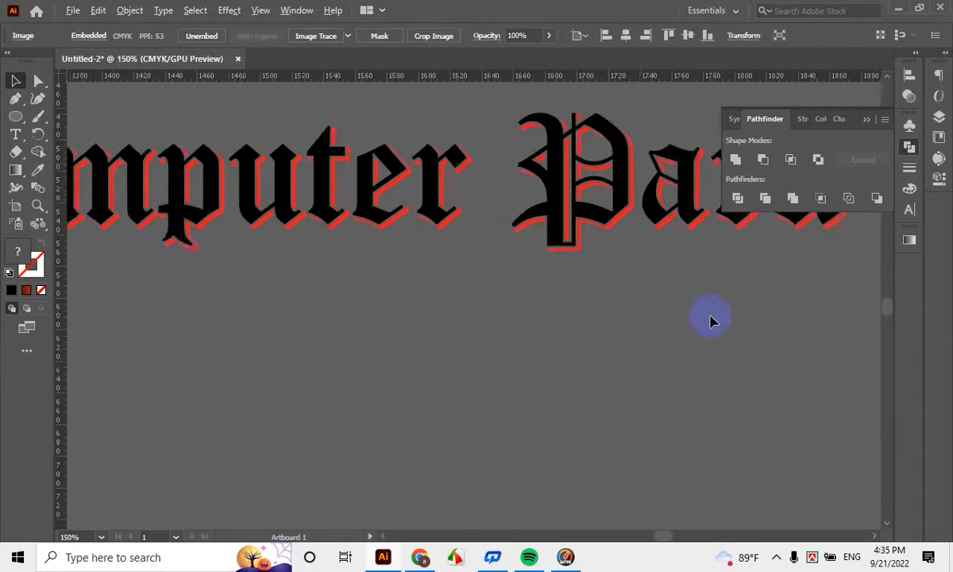
Ungroup the black and red Computer Park lettering and select only the red shadow pieces
click(727, 253)
right_click(733, 256)
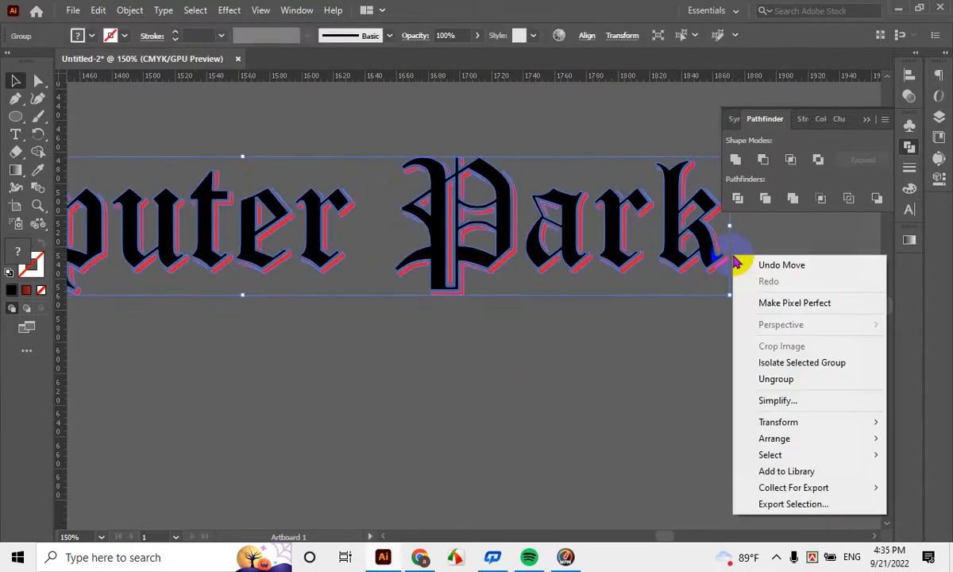
click(758, 380)
click(690, 387)
click(726, 265)
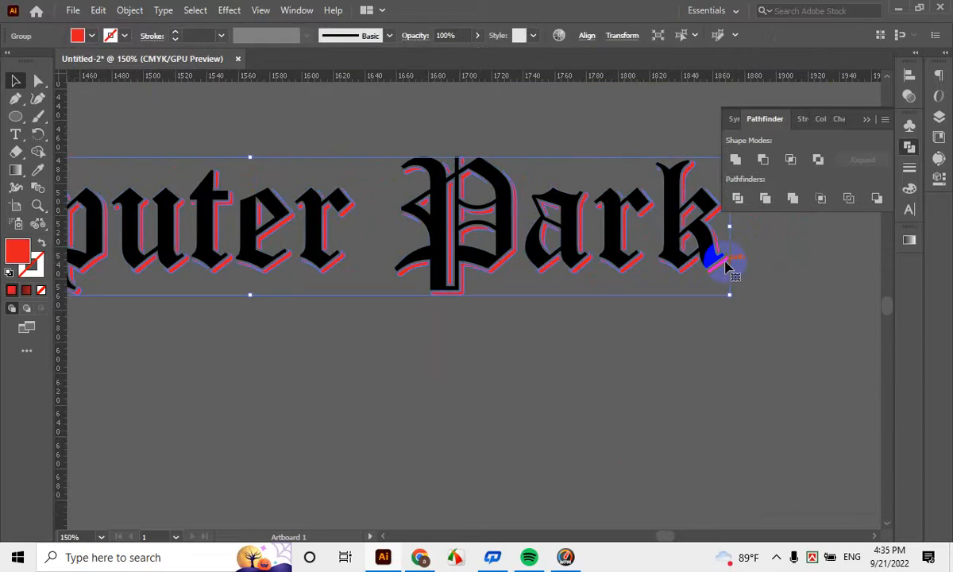
drag(727, 267, 745, 328)
key(ctrl+z)
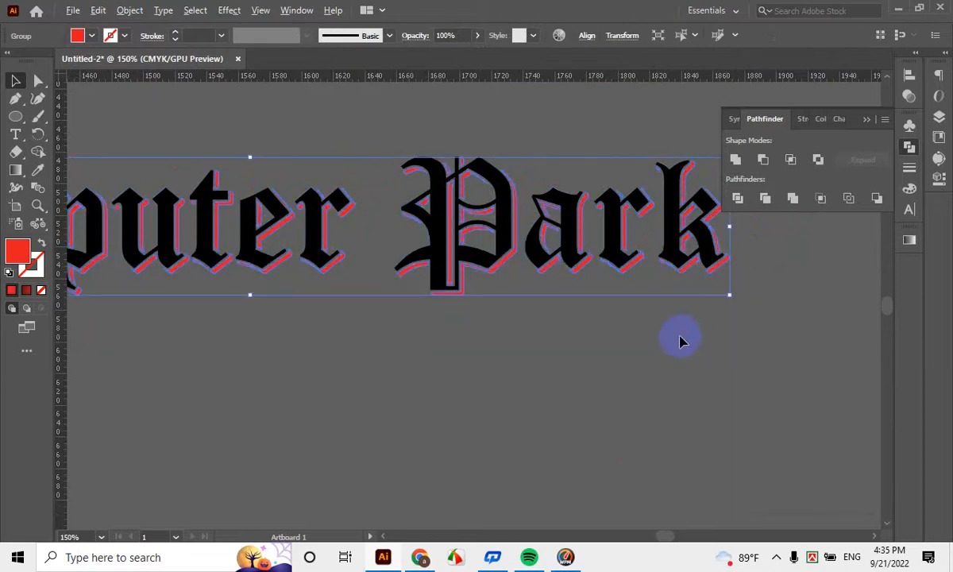
Add the gold image to the selected red shadow and align both to their vertical centers
scroll(680, 344, down, 2)
scroll(660, 345, up, 2)
scroll(660, 345, down, 1)
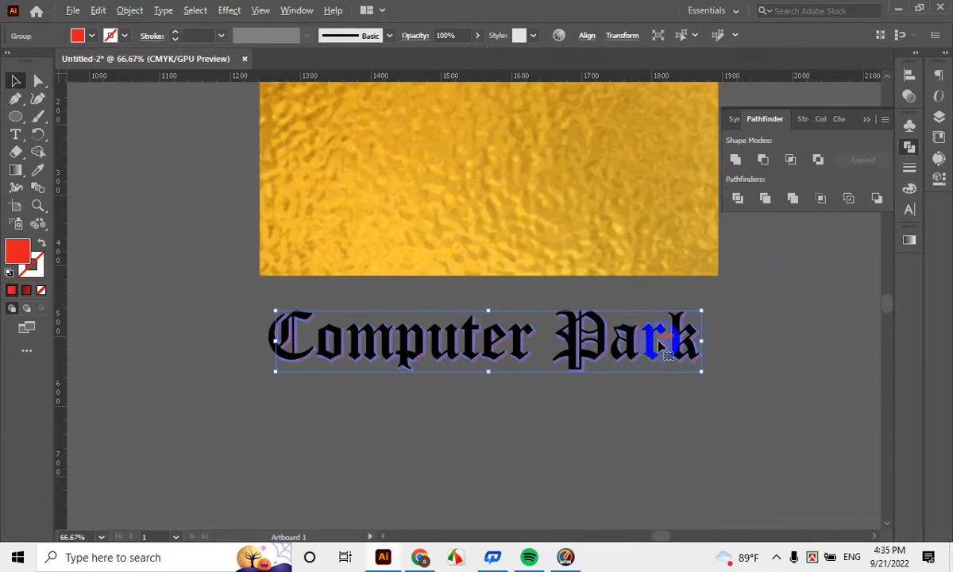
shift+click(553, 180)
scroll(639, 364, up, 2)
drag(694, 344, 696, 345)
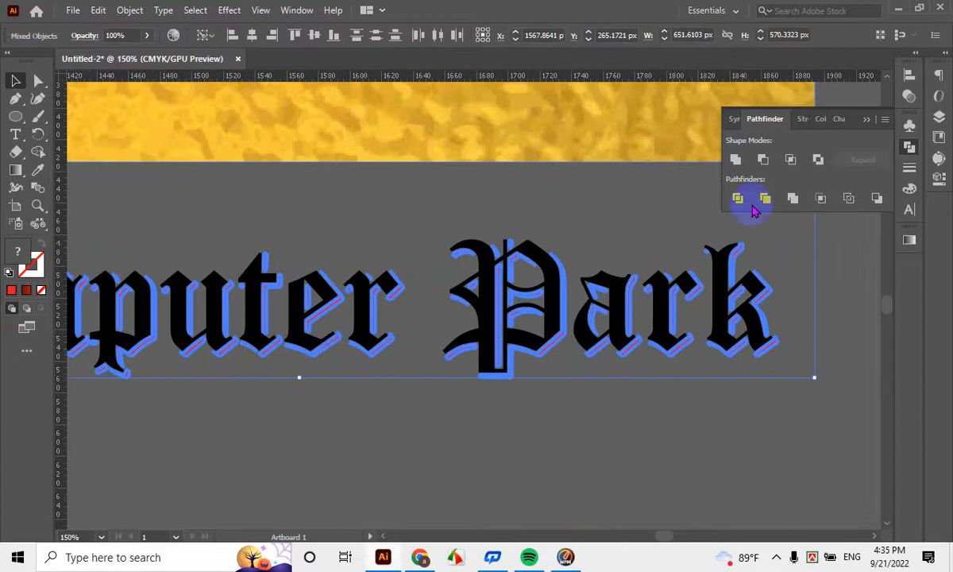
click(908, 74)
click(851, 108)
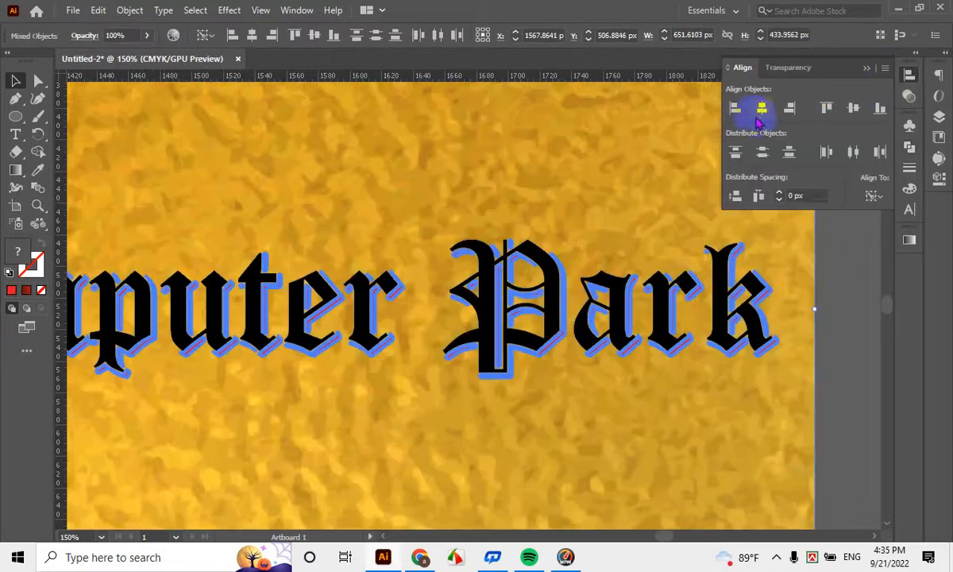
click(831, 300)
Make the red shadow pieces a compound path and clip the gold image to that shadow shape
scroll(743, 390, up, 2)
drag(768, 341, 602, 310)
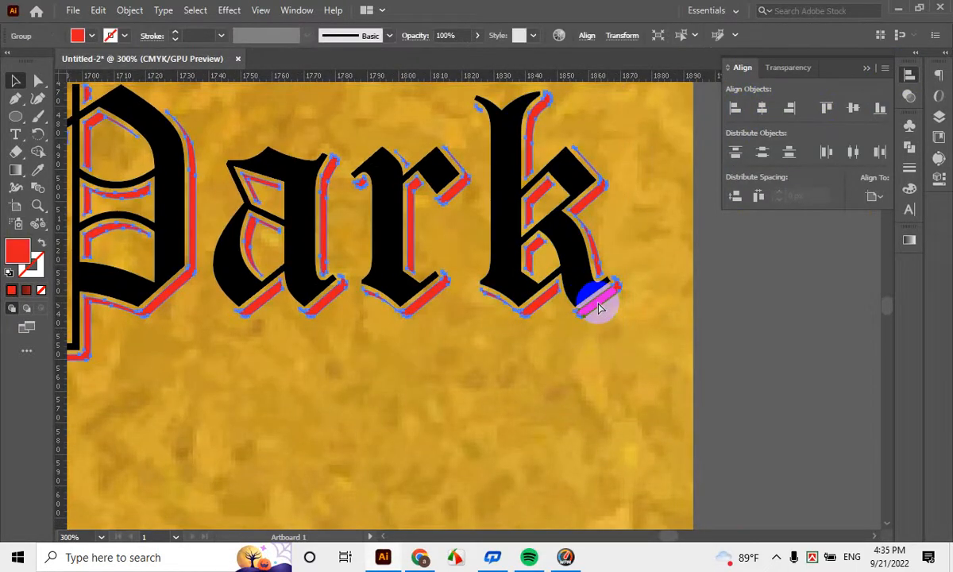
shift+click(681, 311)
right_click(688, 304)
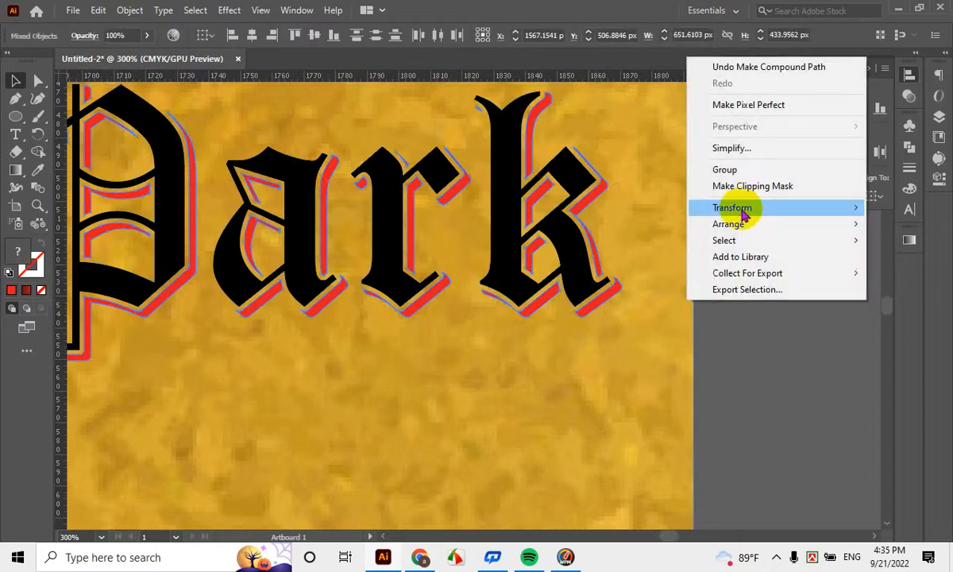
click(735, 186)
click(554, 304)
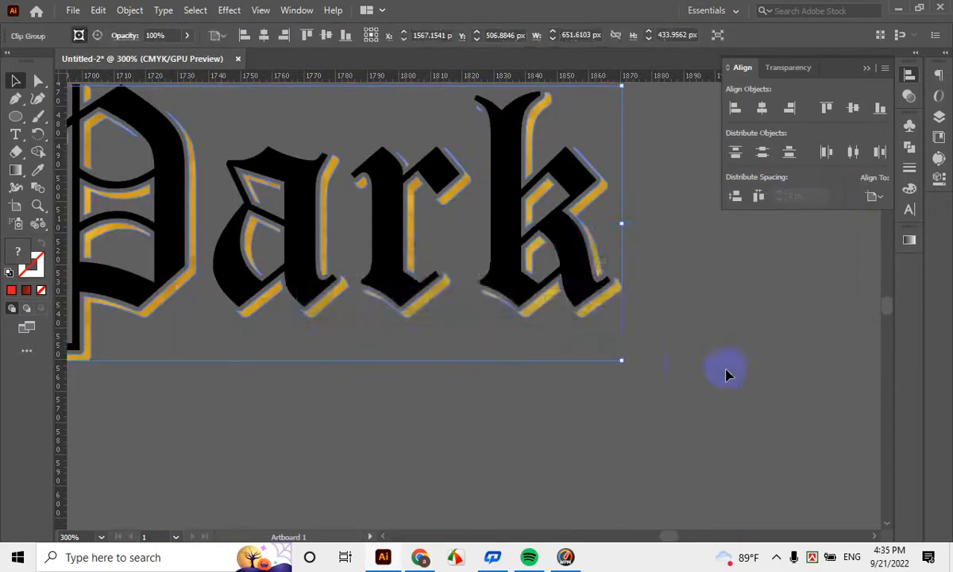
Examine the gold-textured shadow around the black letters, both close up and beside the other Computer Park variants
click(420, 351)
scroll(419, 351, down, 6)
scroll(360, 348, up, 6)
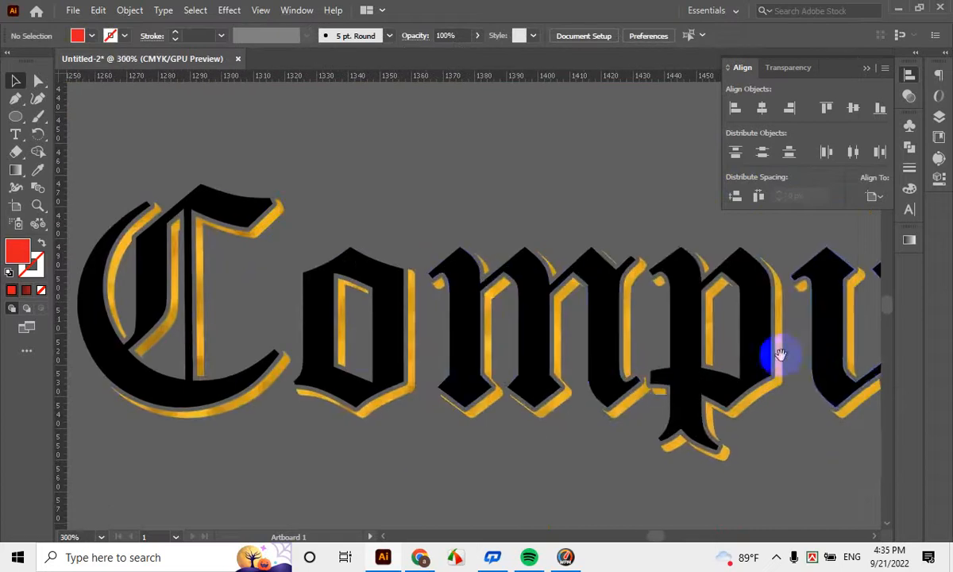
drag(772, 354, 444, 347)
scroll(486, 331, down, 3)
scroll(696, 343, down, 2)
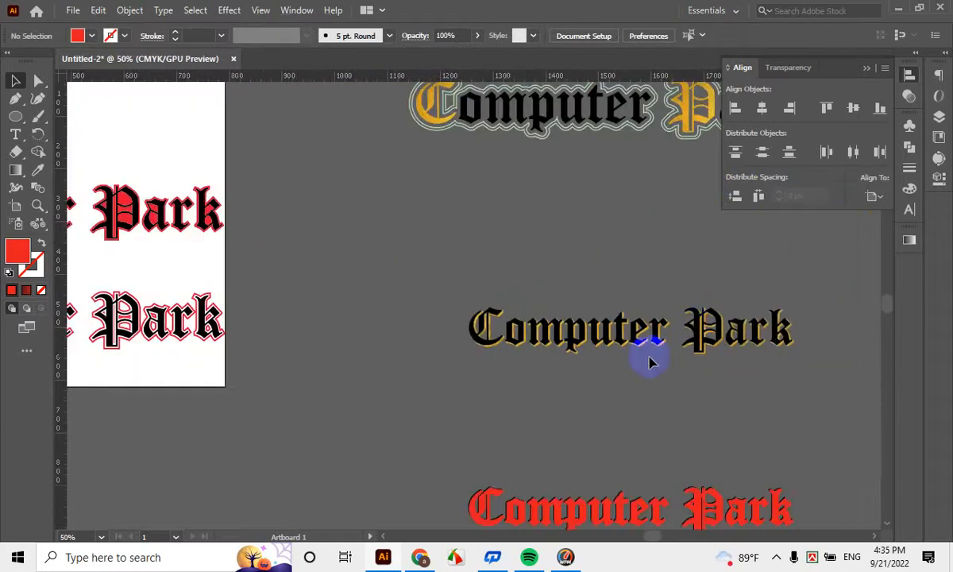
Group all parts of the outlined Computer Park variant with gold capitals and keep the group selected
scroll(627, 342, up, 1)
scroll(620, 350, down, 2)
scroll(627, 381, up, 3)
scroll(635, 288, up, 2)
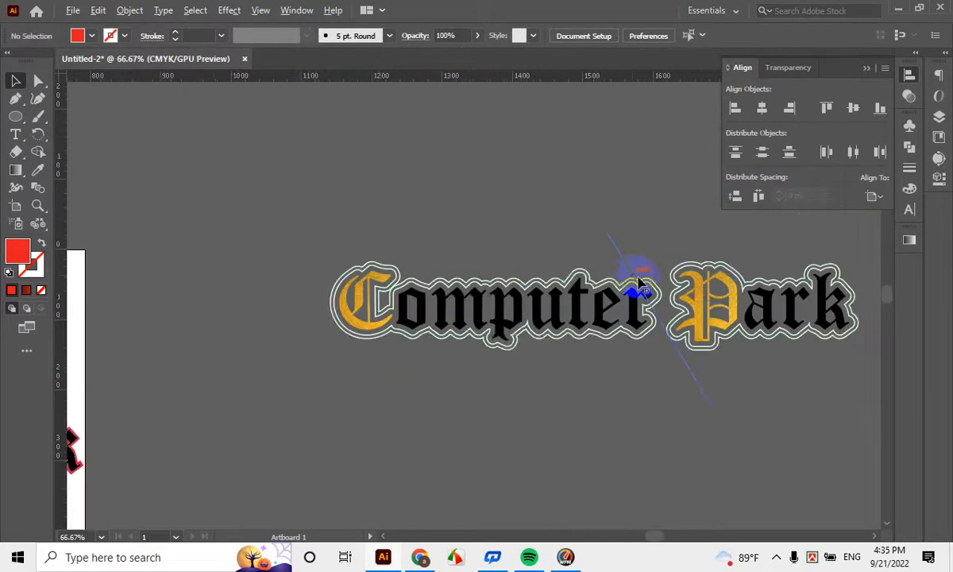
drag(635, 288, 560, 298)
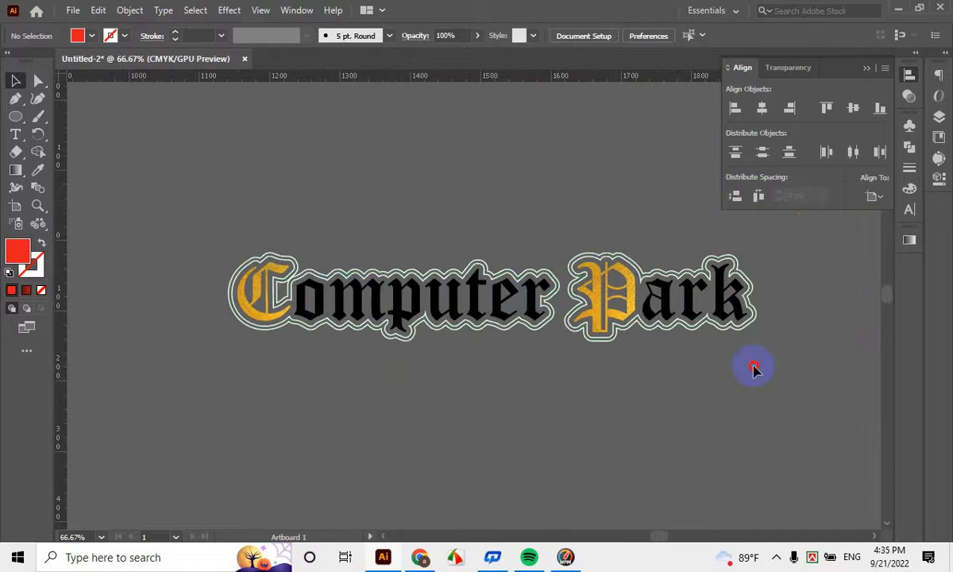
drag(755, 370, 787, 370)
key(ctrl+g)
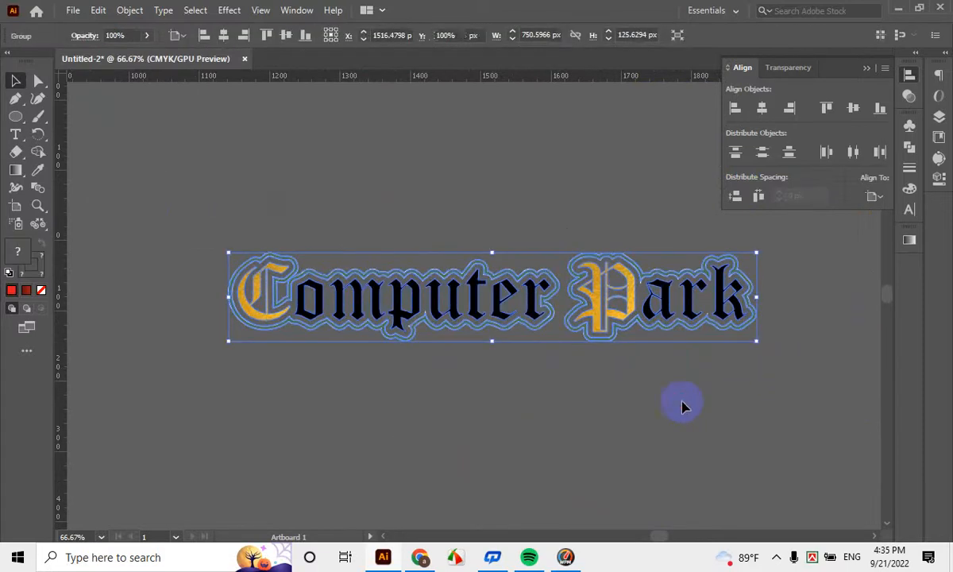
click(684, 407)
drag(566, 319, 596, 337)
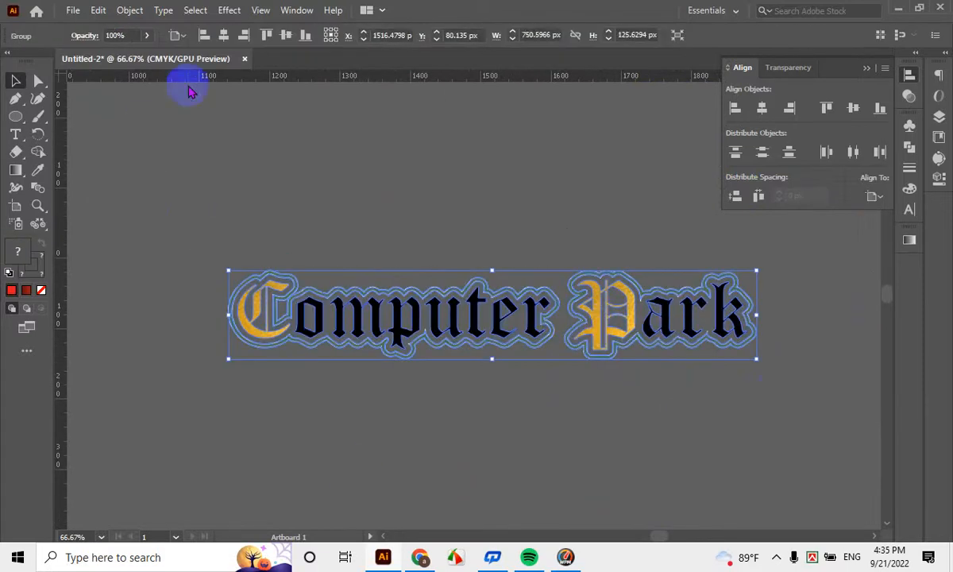
Expand the grouped gold-capital lettering into plain shapes and inspect its white and green outlines up close
click(129, 11)
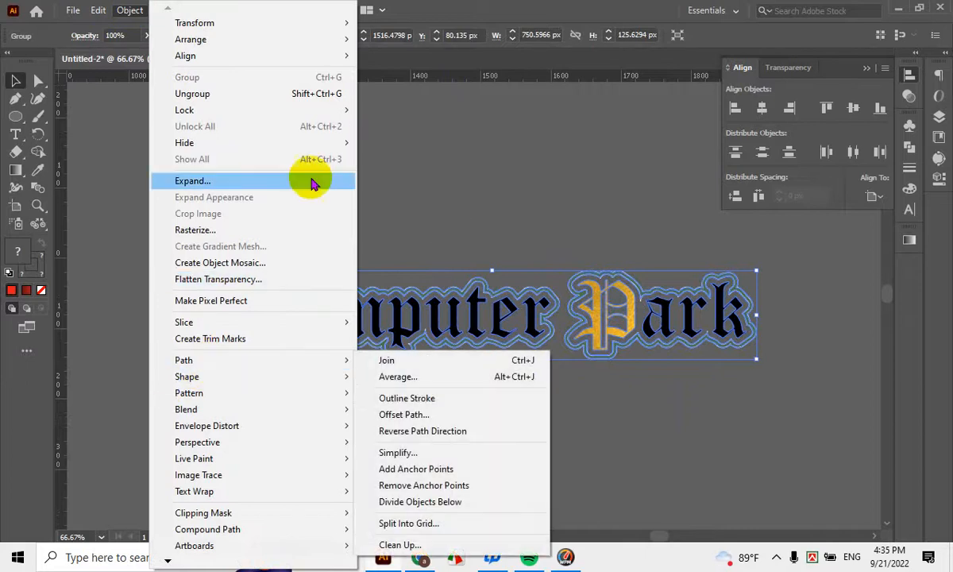
click(623, 251)
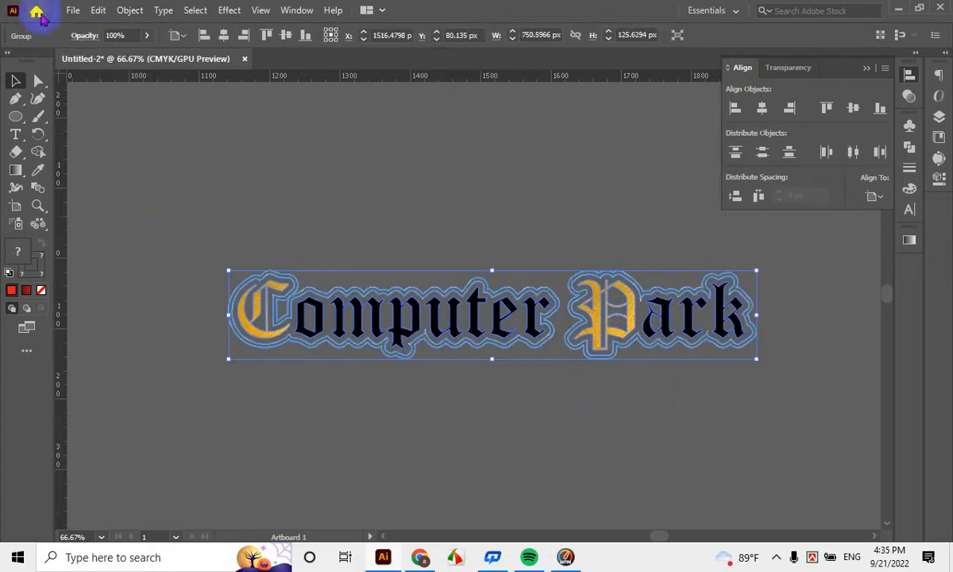
click(130, 10)
click(209, 182)
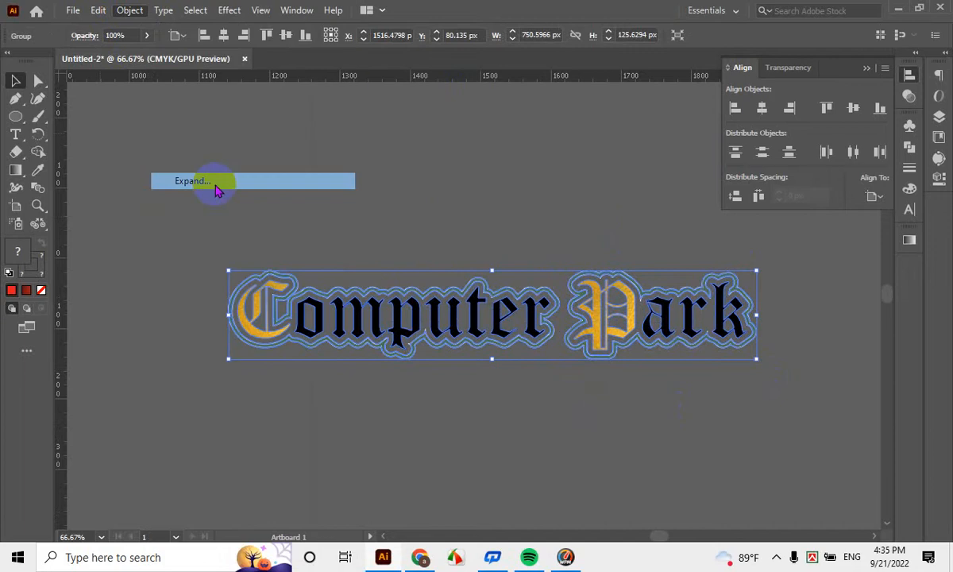
click(604, 323)
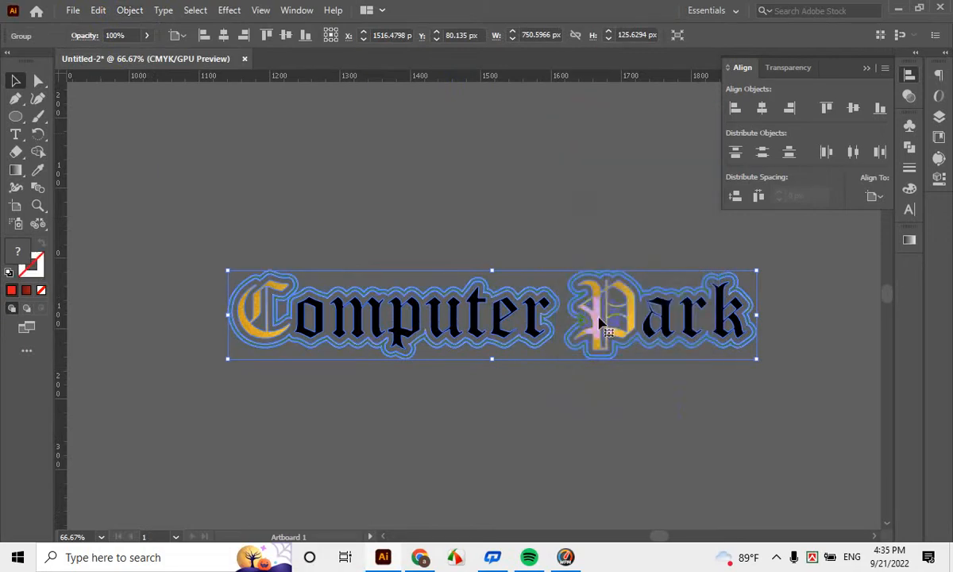
click(470, 210)
scroll(459, 351, up, 7)
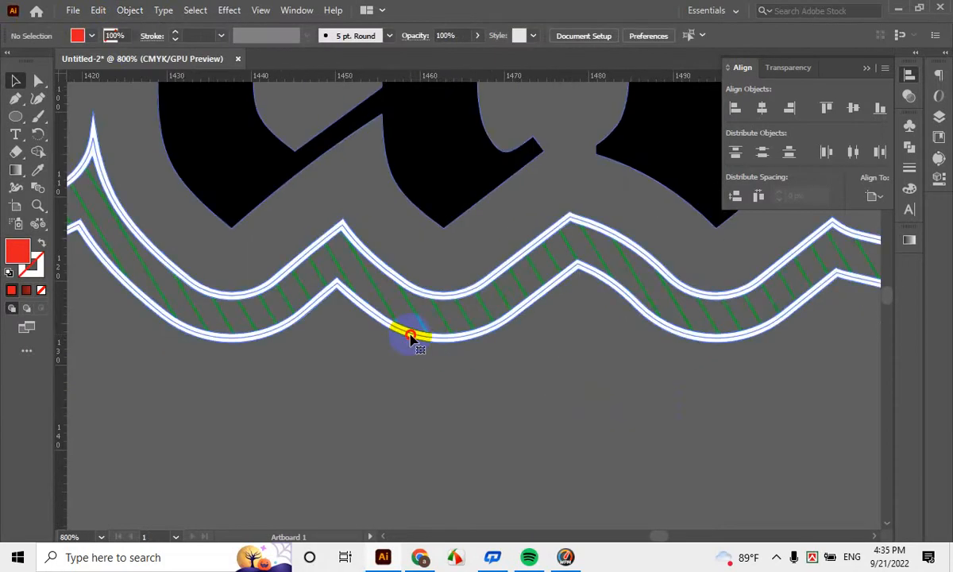
click(410, 337)
scroll(389, 314, up, 3)
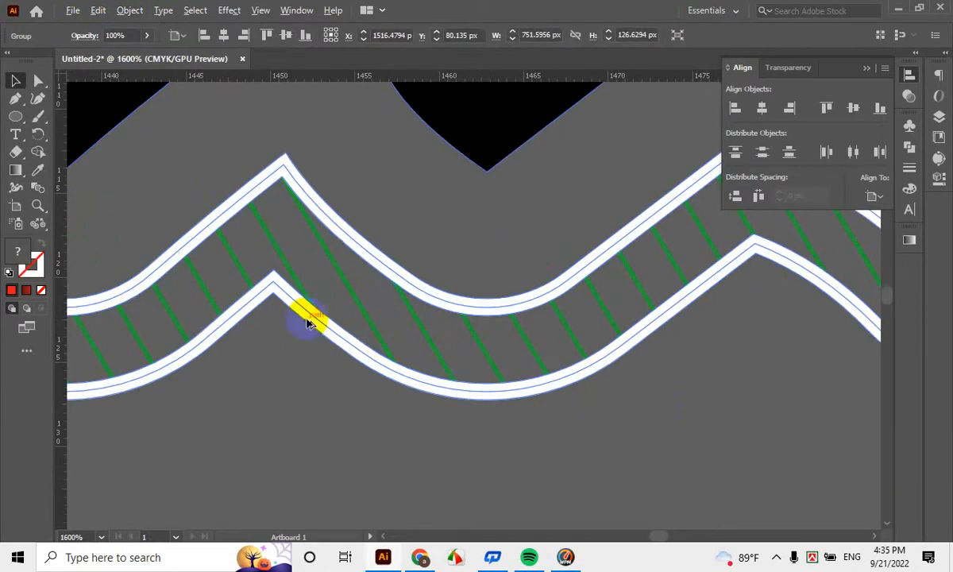
scroll(310, 322, up, 1)
scroll(310, 173, down, 9)
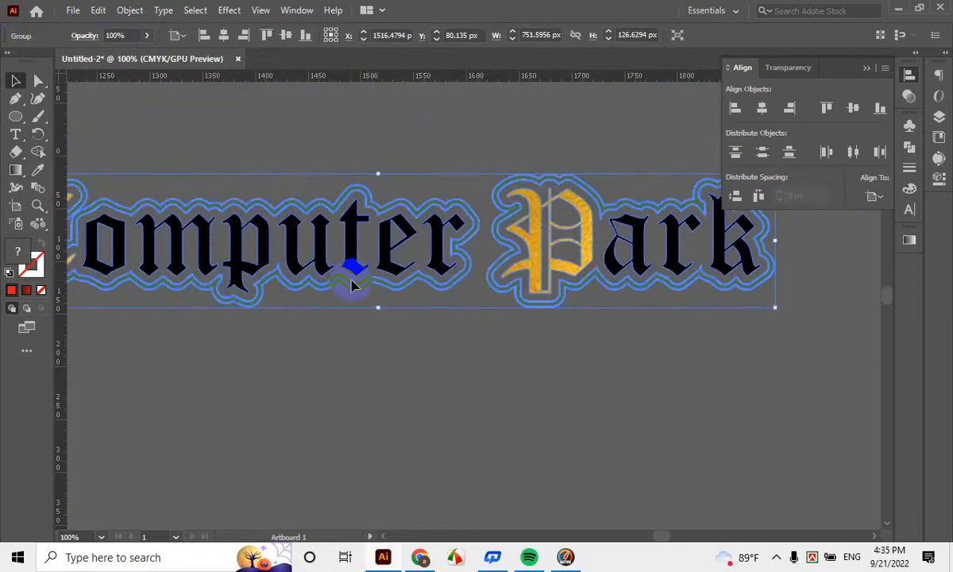
Expand the outlined Computer Park group once more, and deselect it
click(131, 10)
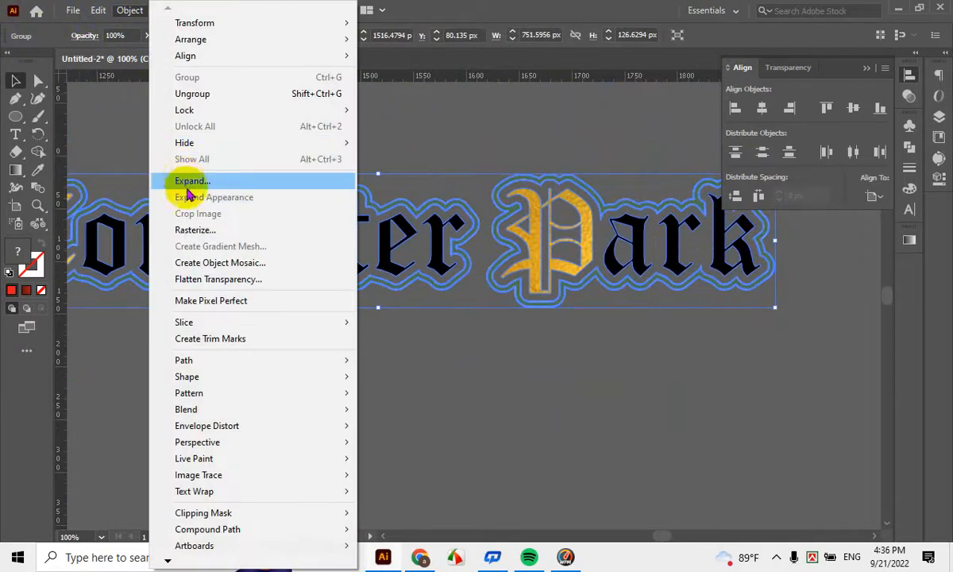
click(191, 179)
click(421, 346)
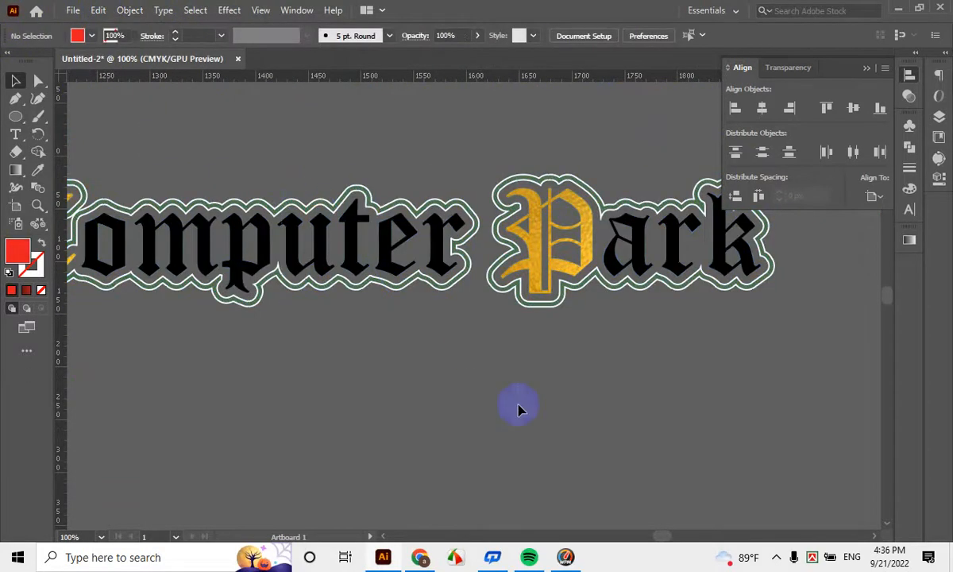
key(ctrl+a)
click(127, 10)
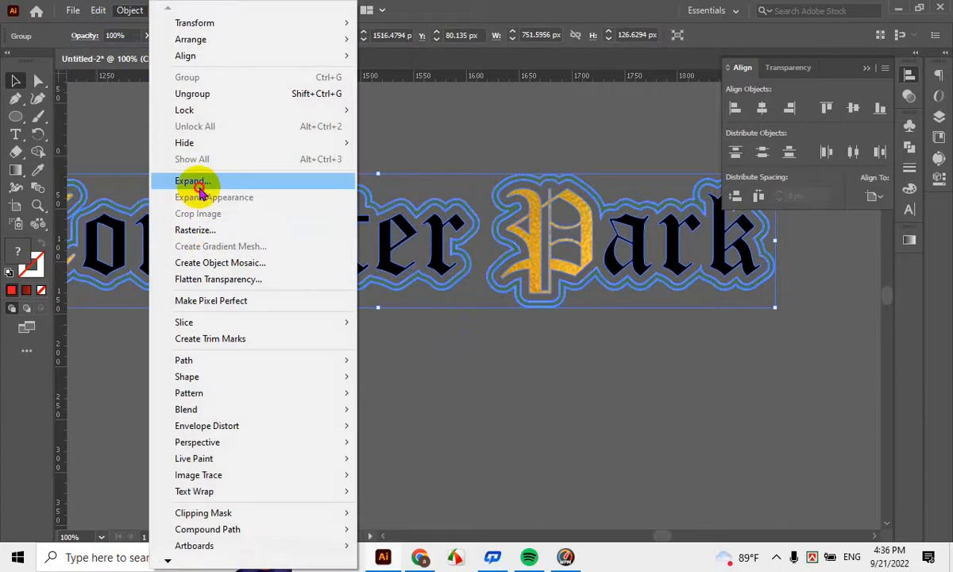
click(199, 187)
scroll(542, 361, down, 3)
click(630, 361)
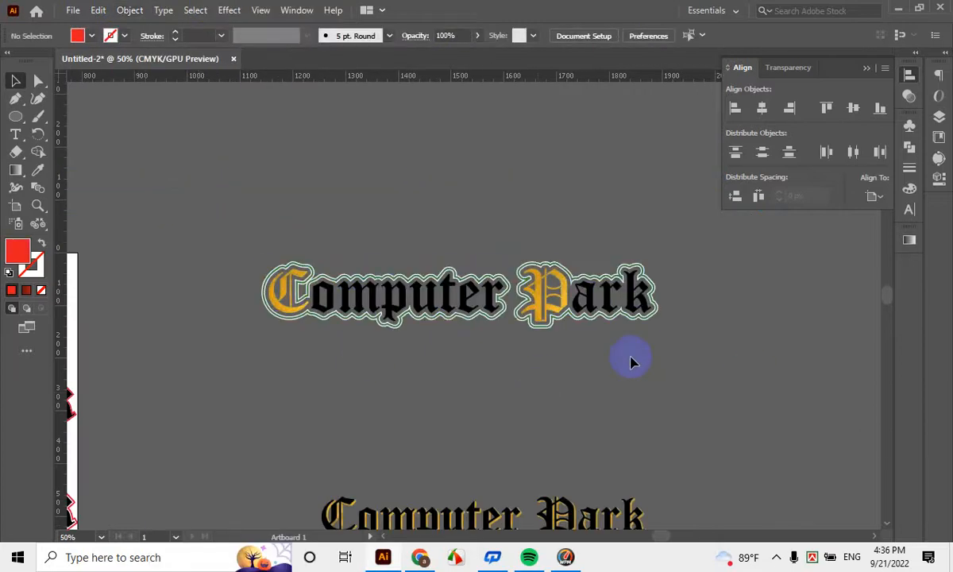
Try a horizontal Arc warp with a 50% bend on the expanded Computer Park group
scroll(668, 322, up, 3)
key(ctrl+a)
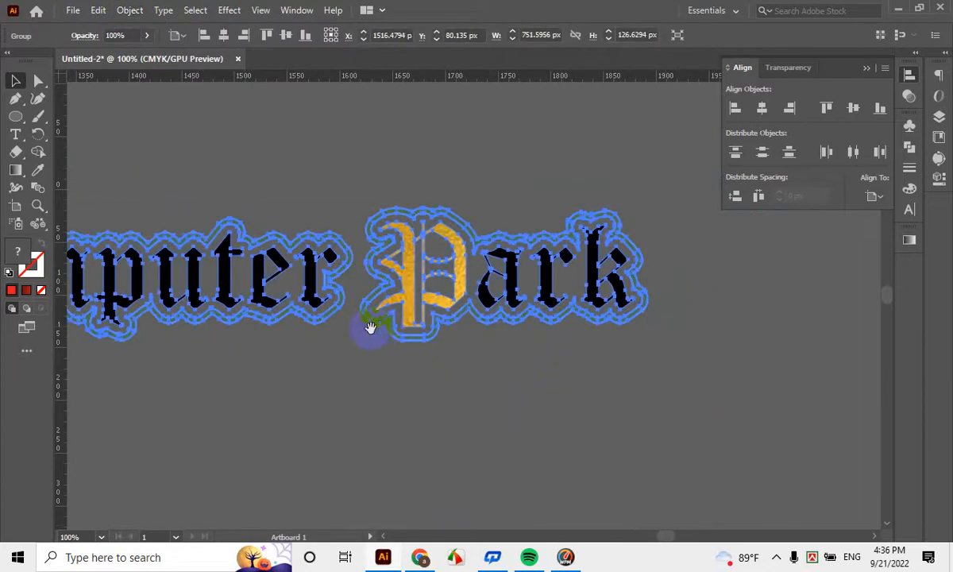
drag(368, 326, 465, 249)
scroll(489, 325, down, 1)
click(488, 190)
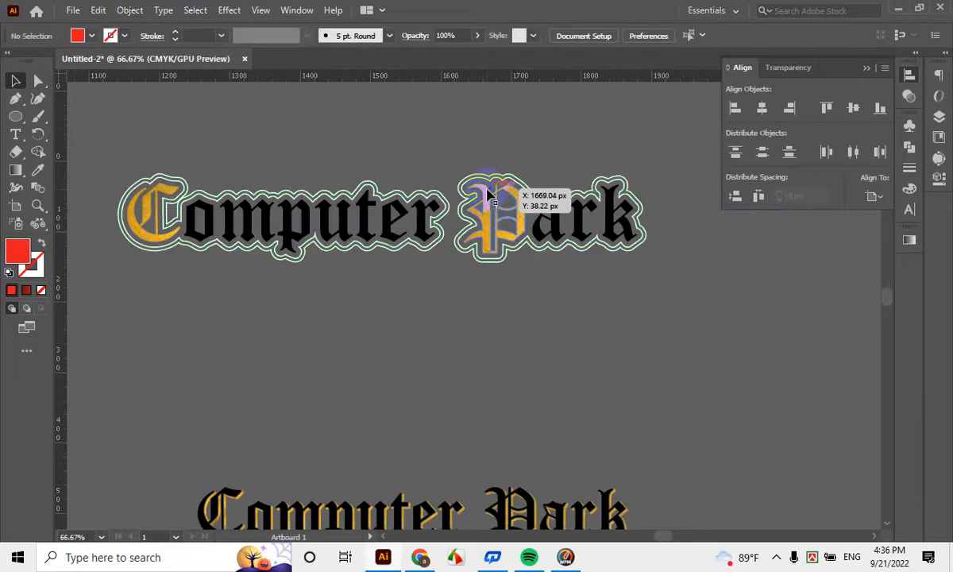
click(487, 193)
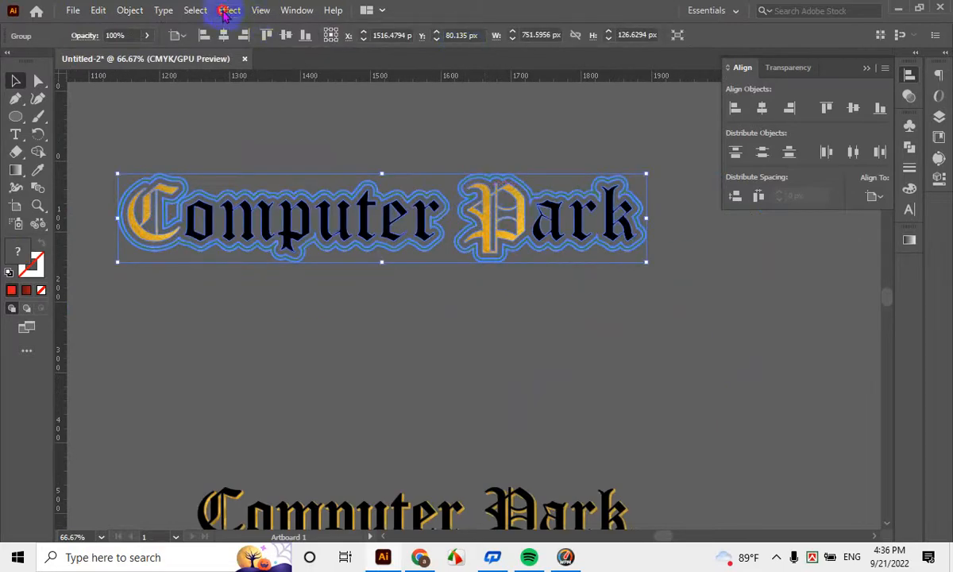
click(228, 11)
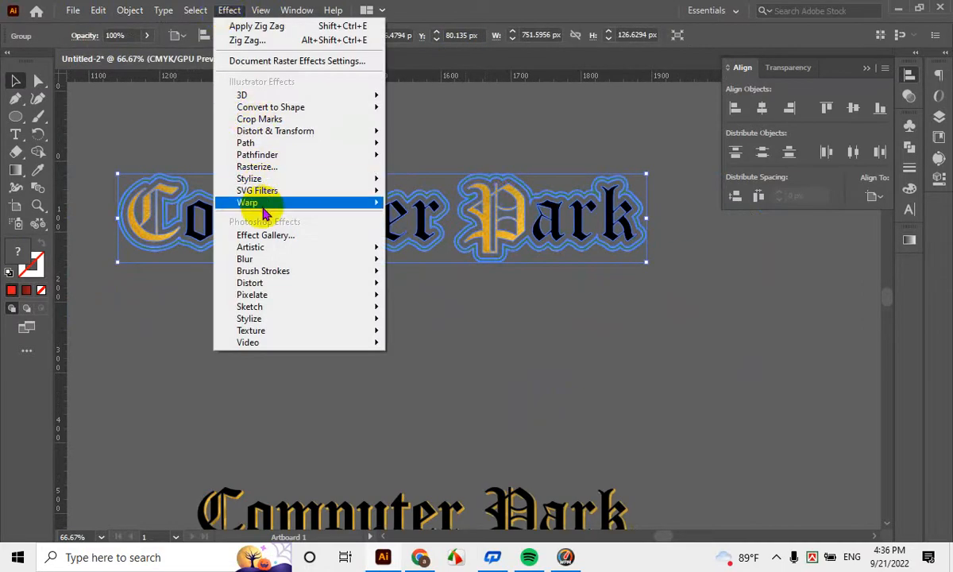
mouse_move(266, 203)
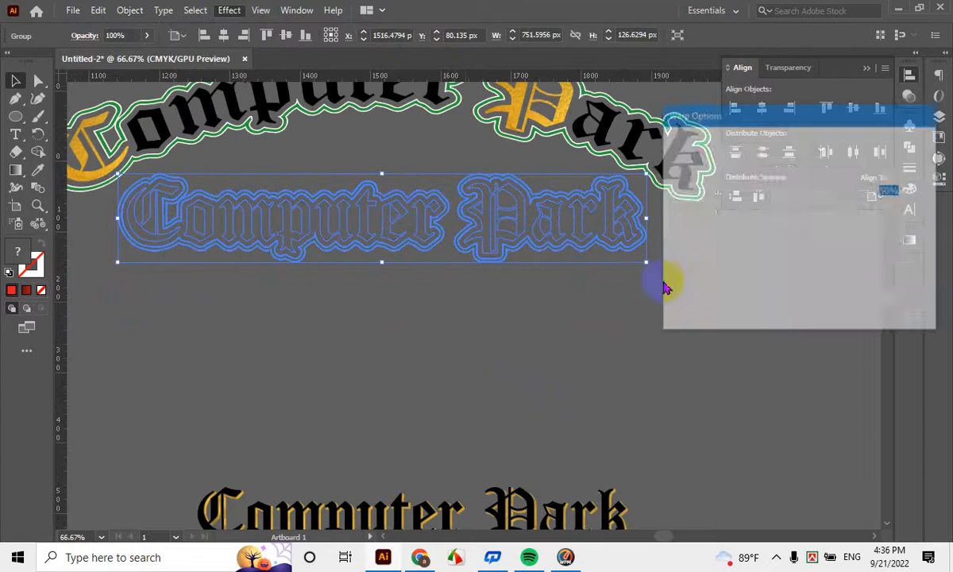
drag(720, 114, 747, 206)
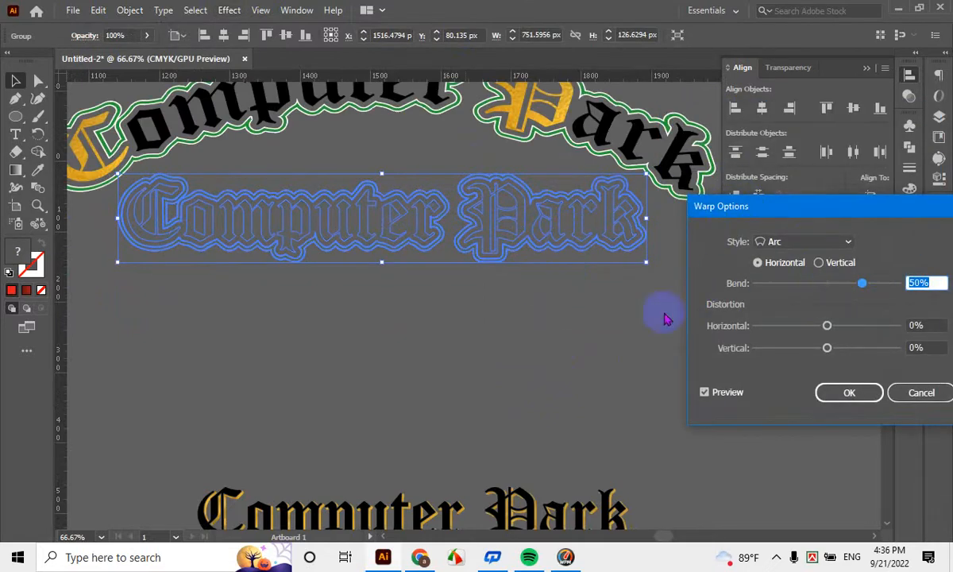
click(919, 392)
click(379, 276)
scroll(396, 246, down, 1)
drag(570, 257, 570, 372)
click(229, 10)
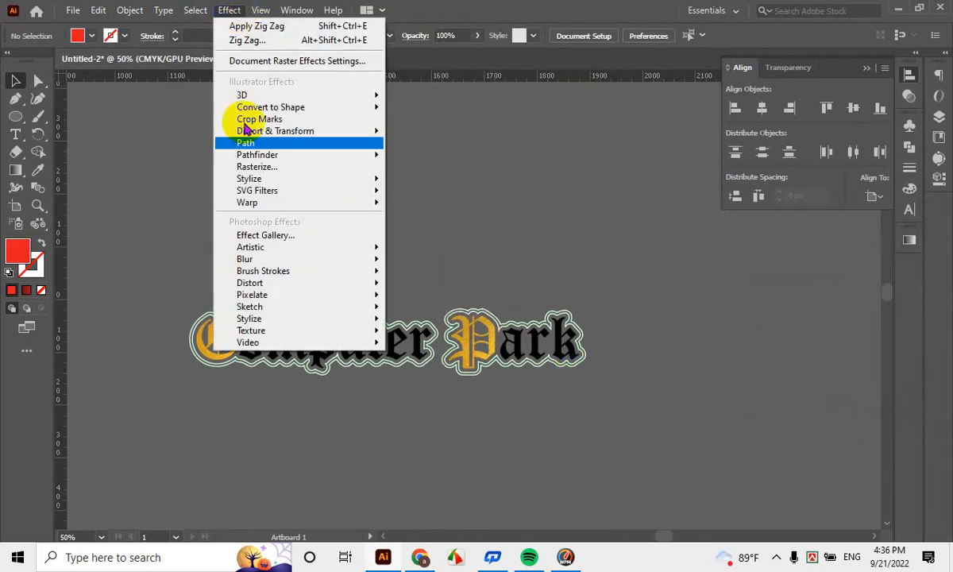
mouse_move(350, 180)
mouse_move(320, 207)
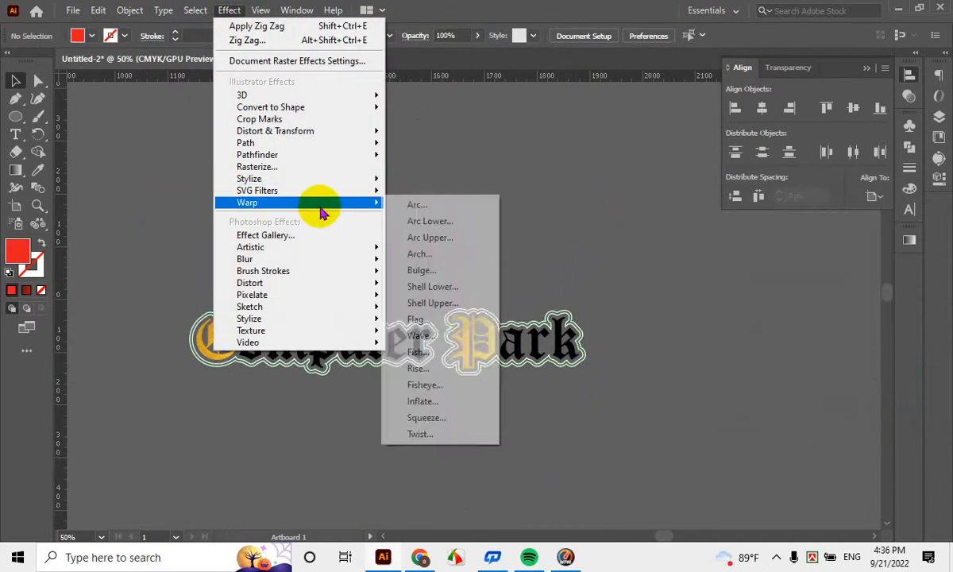
click(417, 205)
drag(805, 207, 713, 147)
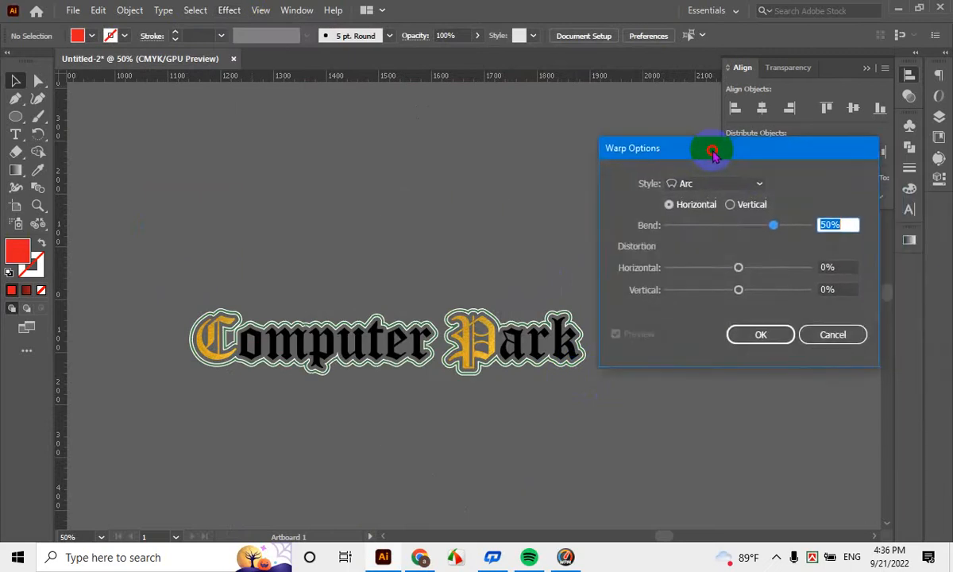
click(618, 338)
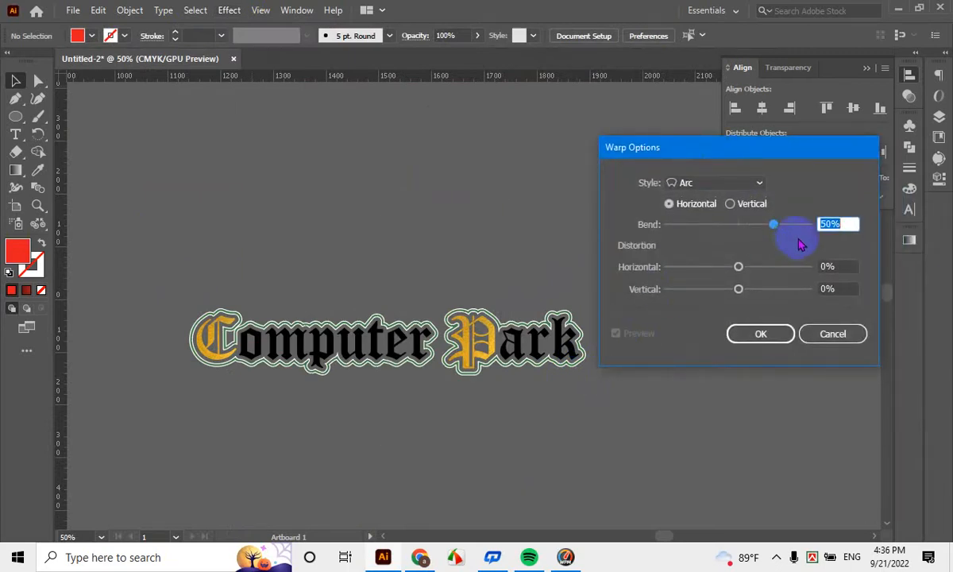
click(738, 184)
click(715, 213)
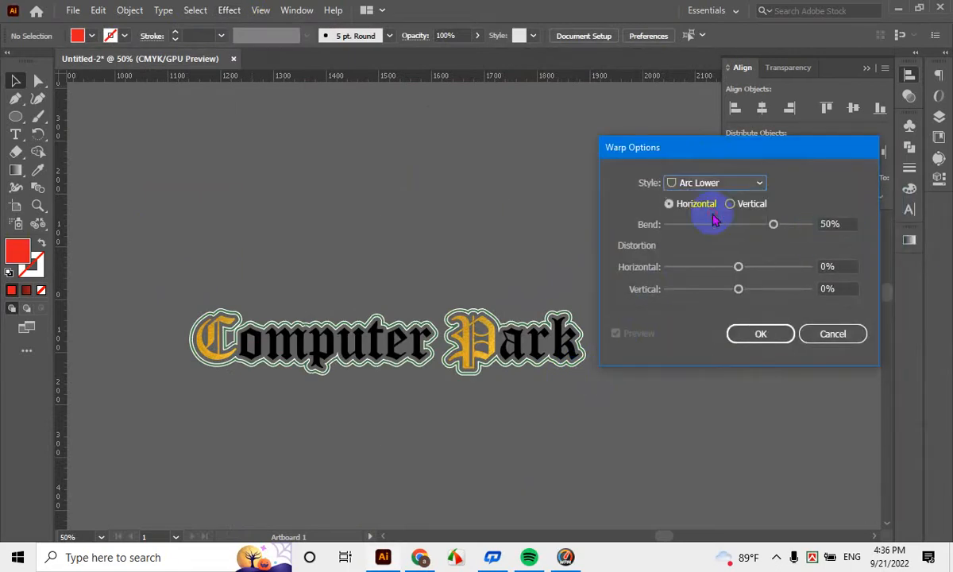
click(826, 334)
Preview a horizontal Arc warp on the outlined Computer Park group with the bend set to 47%
click(443, 320)
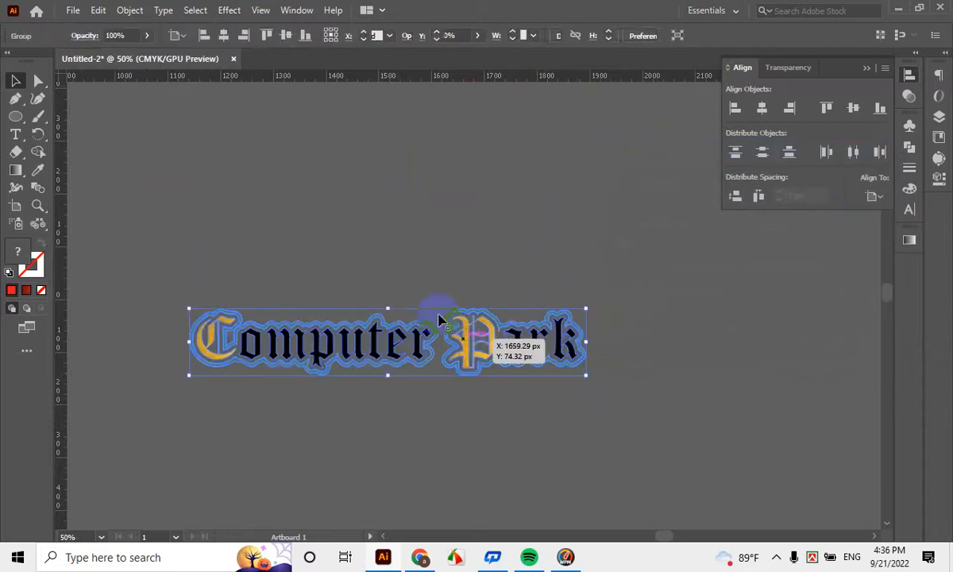
click(229, 9)
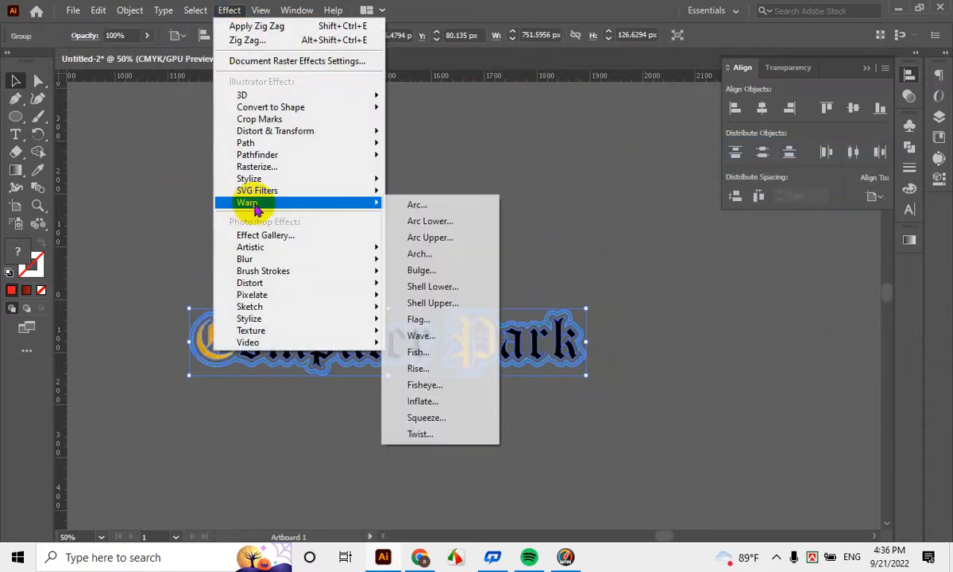
click(410, 205)
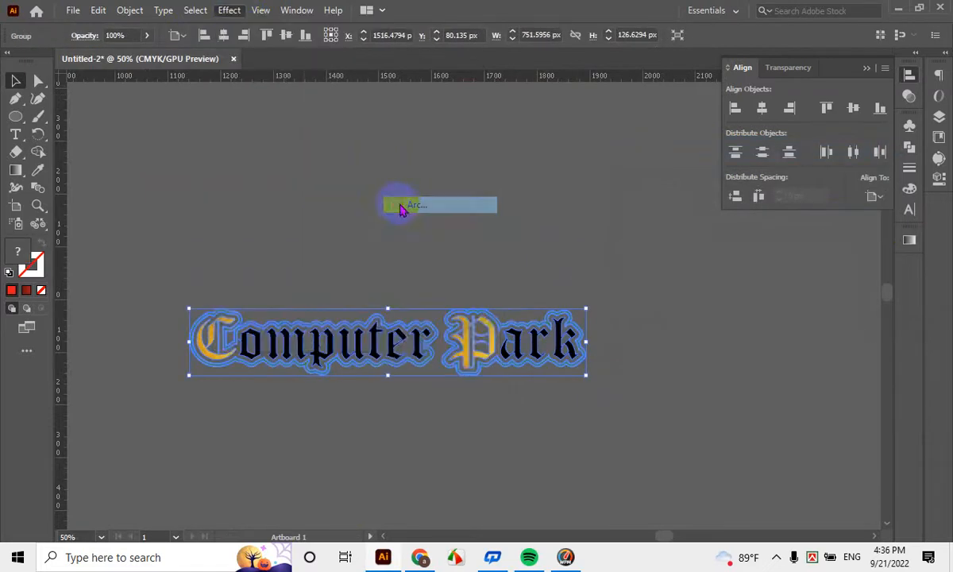
click(840, 224)
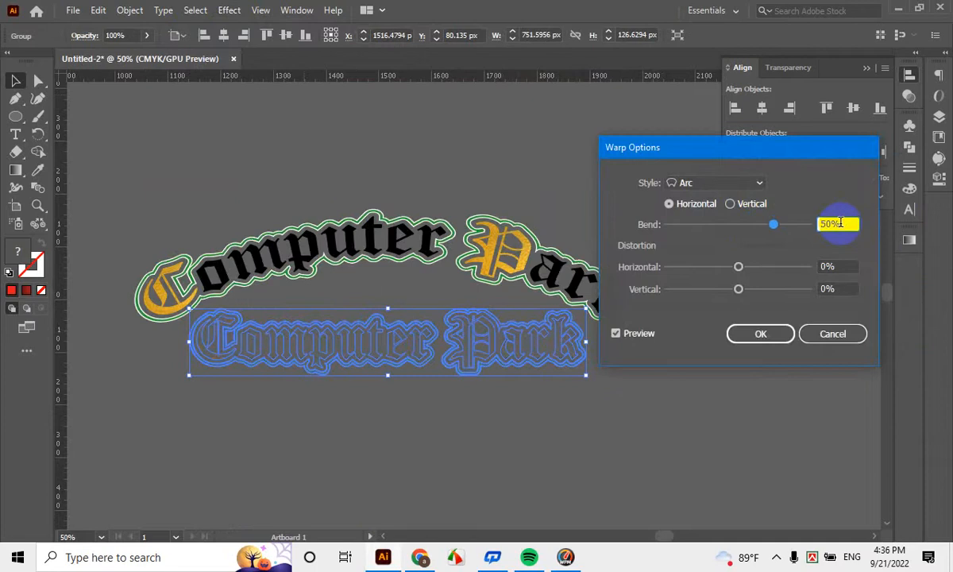
key(Up)
key(Up)
key(Up)
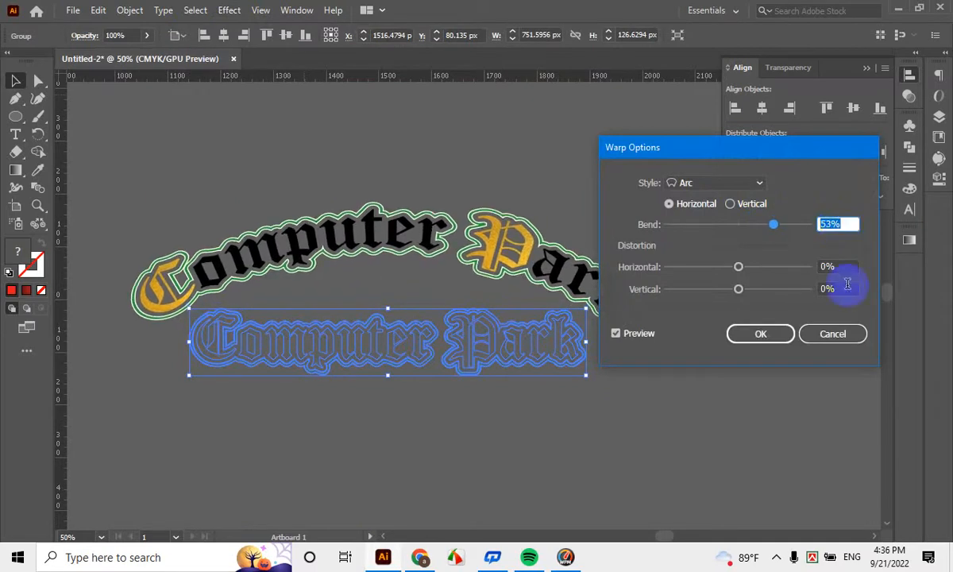
key(Up)
key(Down)
key(Down)
key(Down)
key(Down)
key(Down)
key(Down)
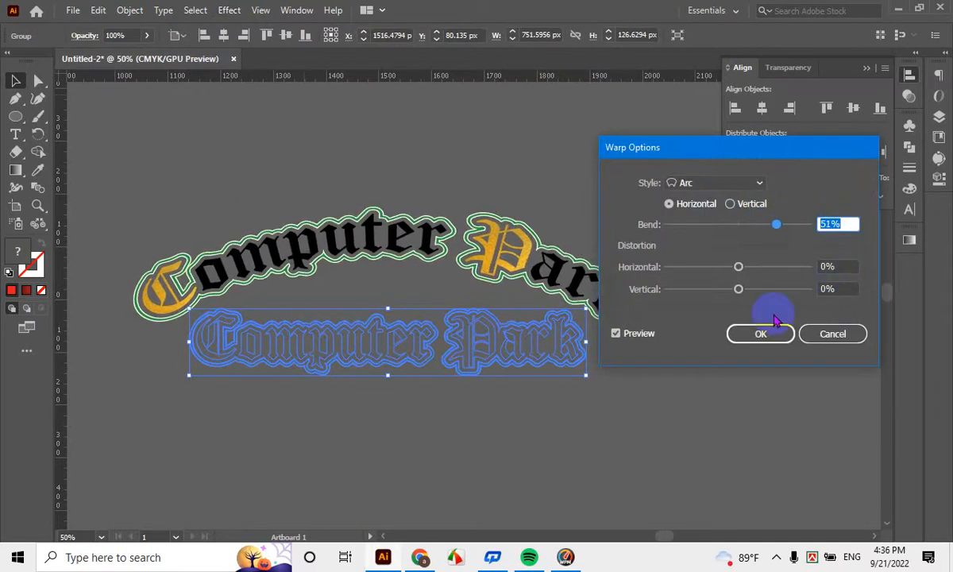
key(Down)
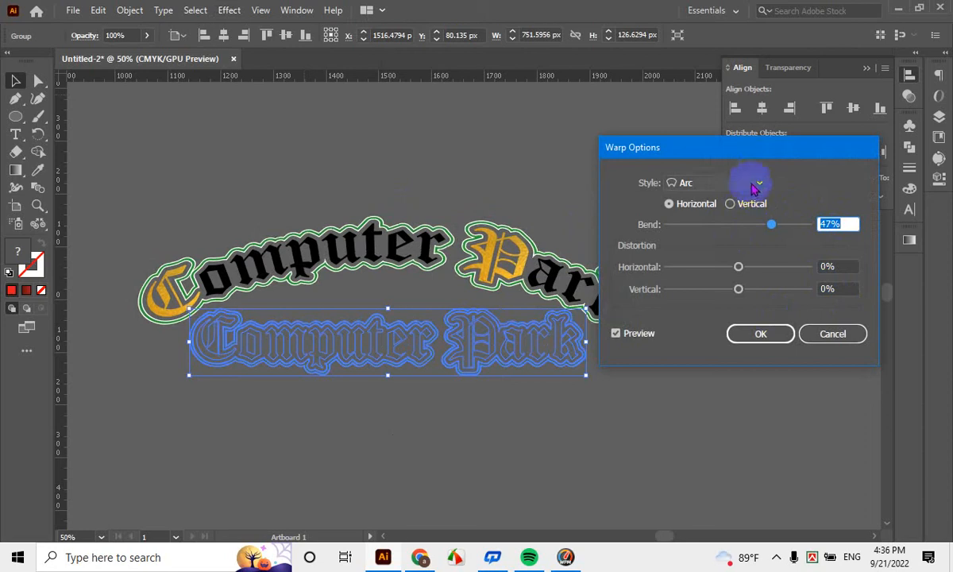
Preview the Arc Lower, Flag and Rise warp styles on the outlined Computer Park group
click(751, 183)
click(712, 232)
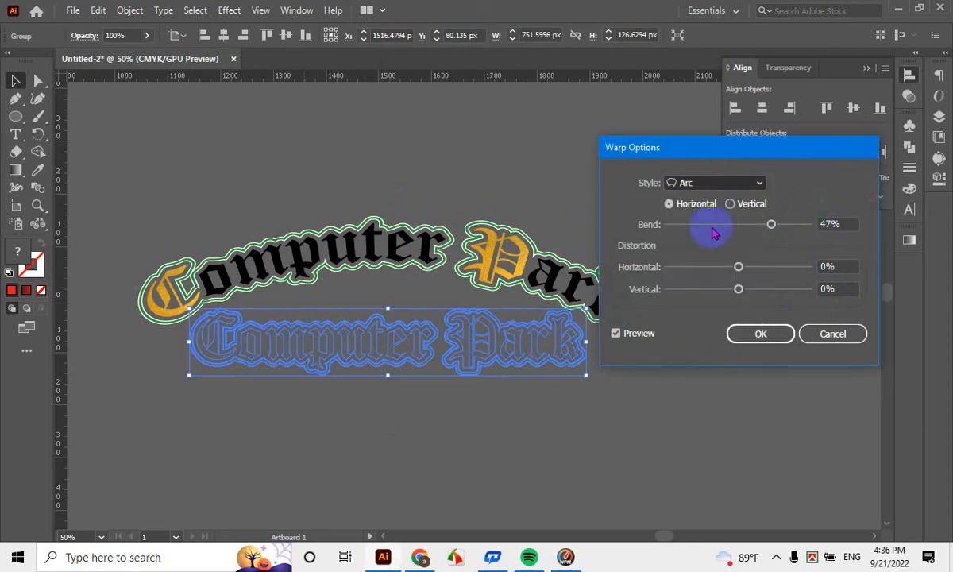
click(733, 183)
click(719, 216)
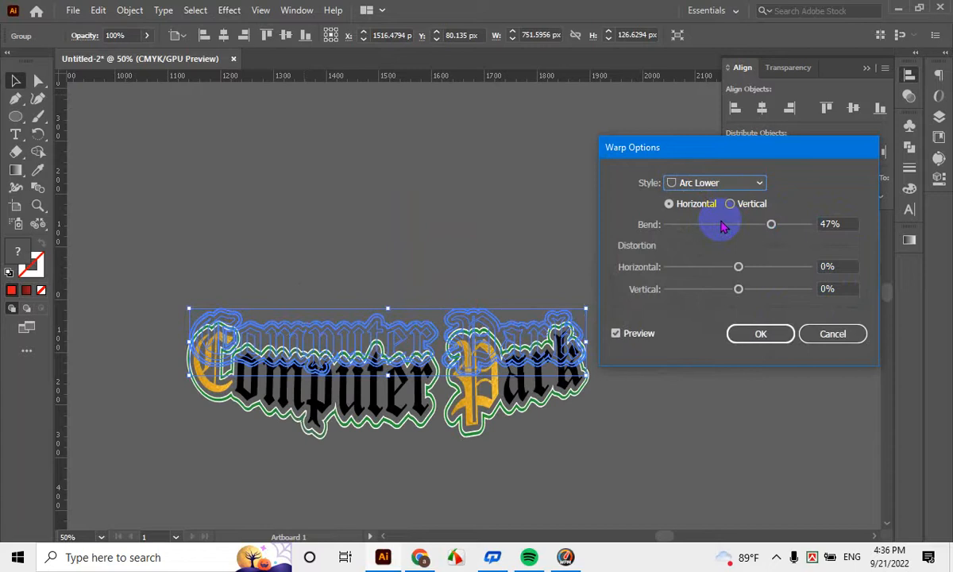
click(732, 185)
click(707, 320)
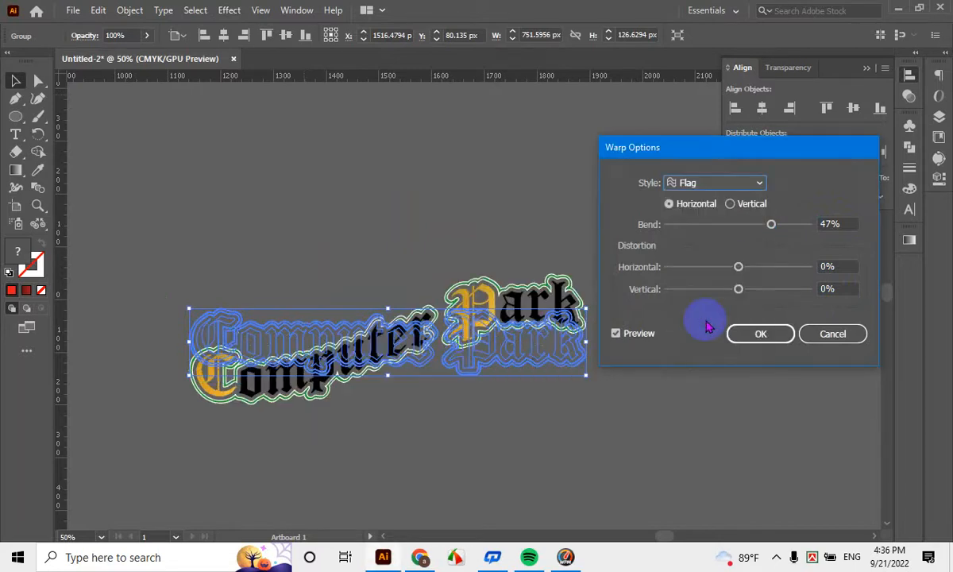
click(730, 185)
click(702, 371)
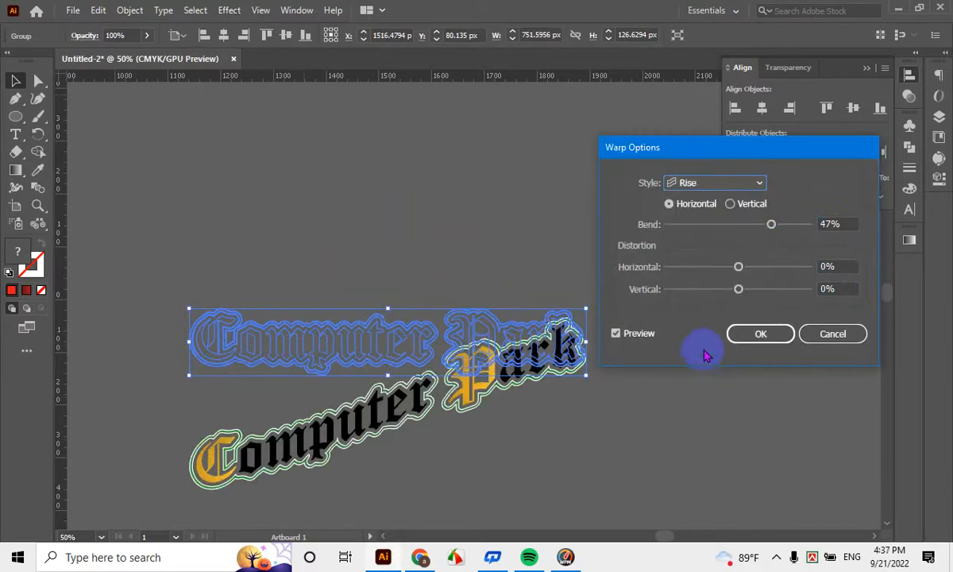
Try the Bulge warp style on the Computer Park group, varying the bend and ending at 41%
click(736, 175)
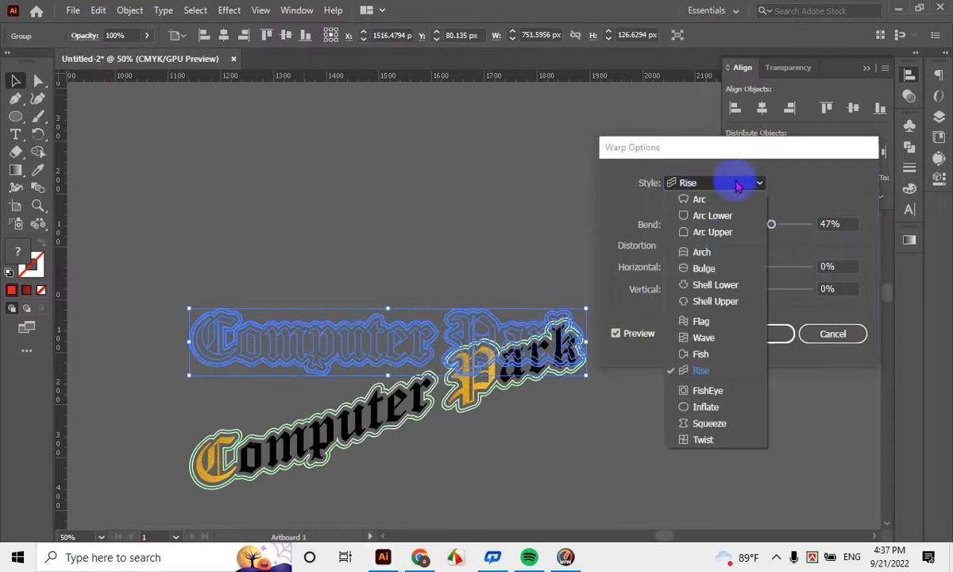
click(704, 269)
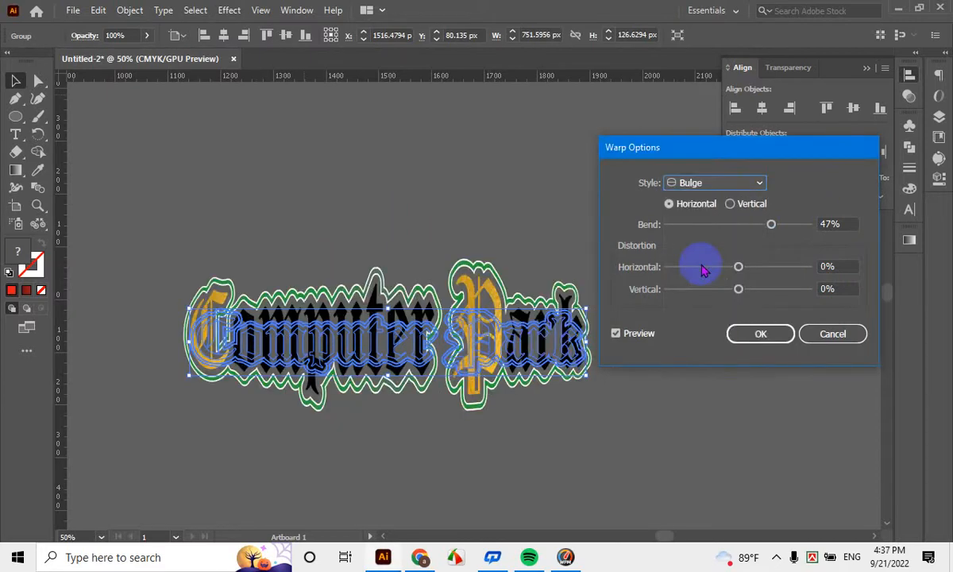
click(847, 227)
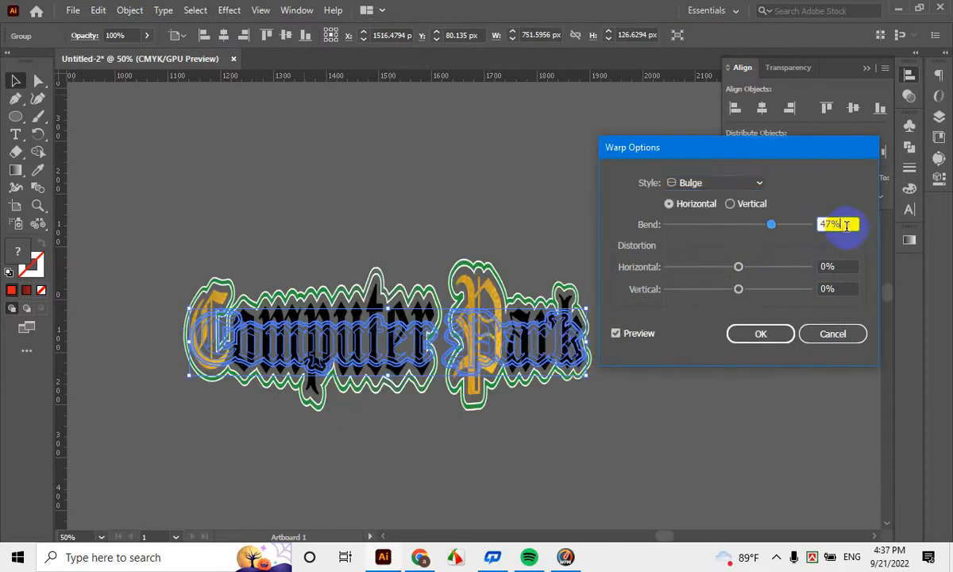
key(Down)
key(Up)
key(Up)
key(Up)
key(Up)
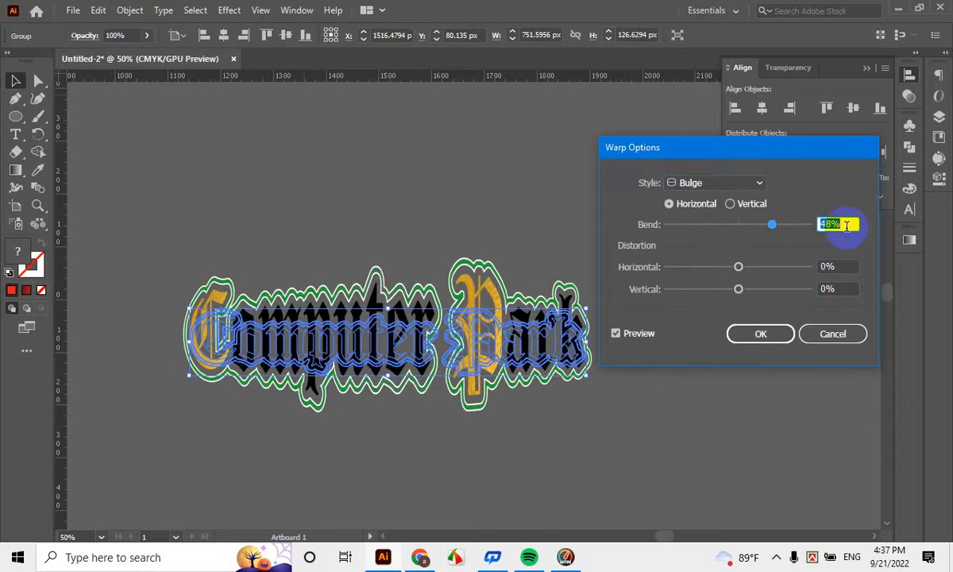
key(Up)
key(Up)
key(Up)
key(Up)
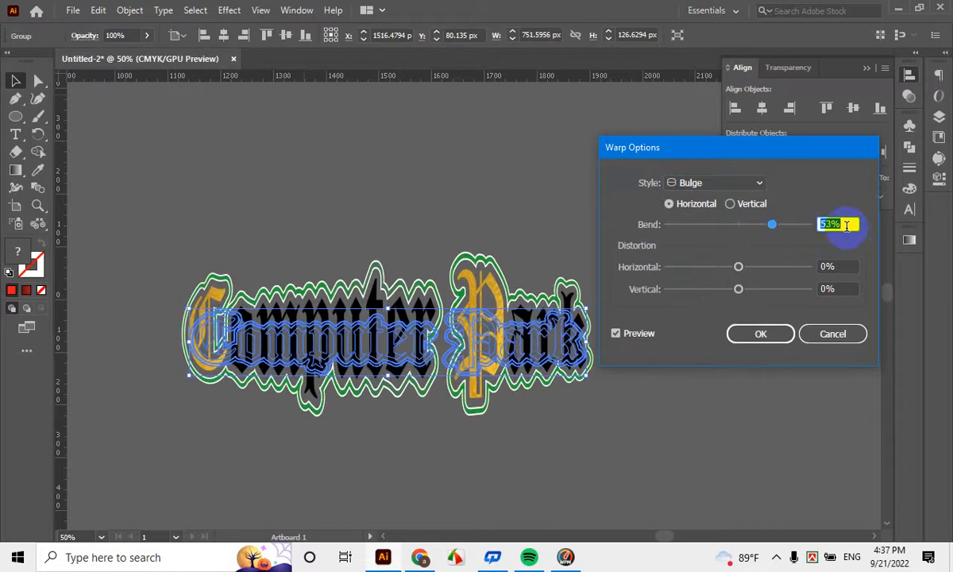
key(Down)
key(Down)
key(Down)
key(Down)
key(Down)
key(Down)
key(Down)
key(Down)
key(Down)
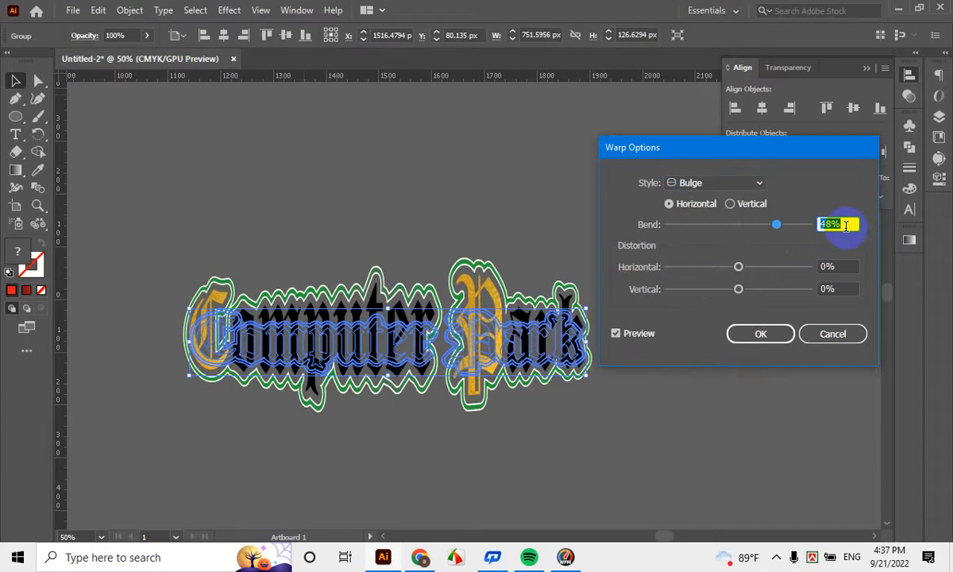
key(Down)
key(Down)
key(Down)
key(Down)
Try a horizontal Arc warp at 41% bend with -1% horizontal and -76% vertical distortion, and apply it to the group
click(757, 184)
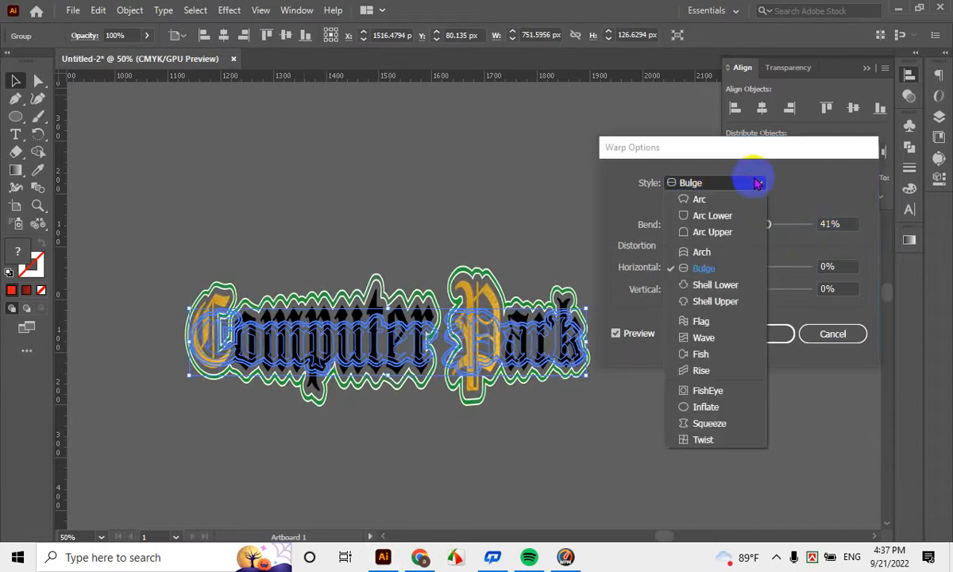
click(719, 201)
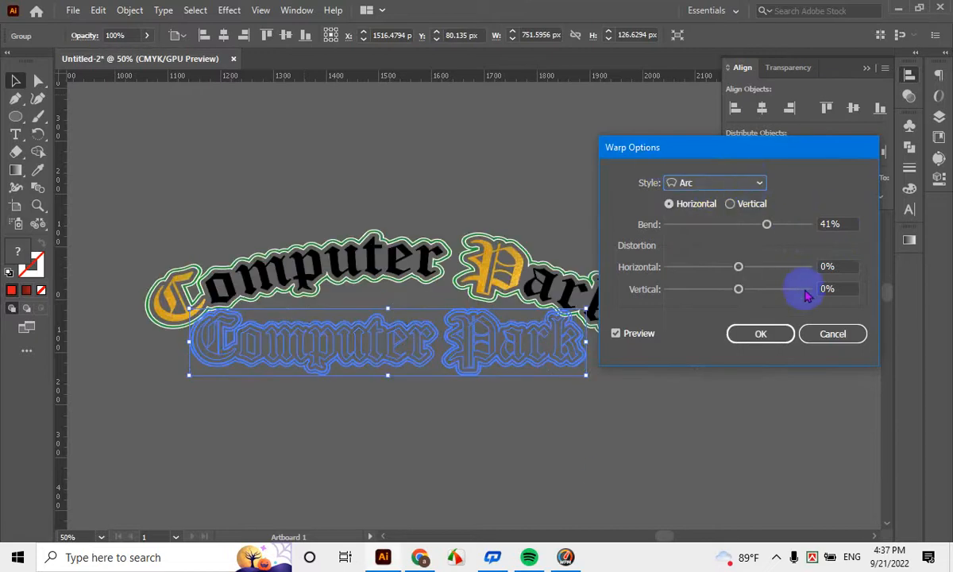
drag(739, 268, 780, 268)
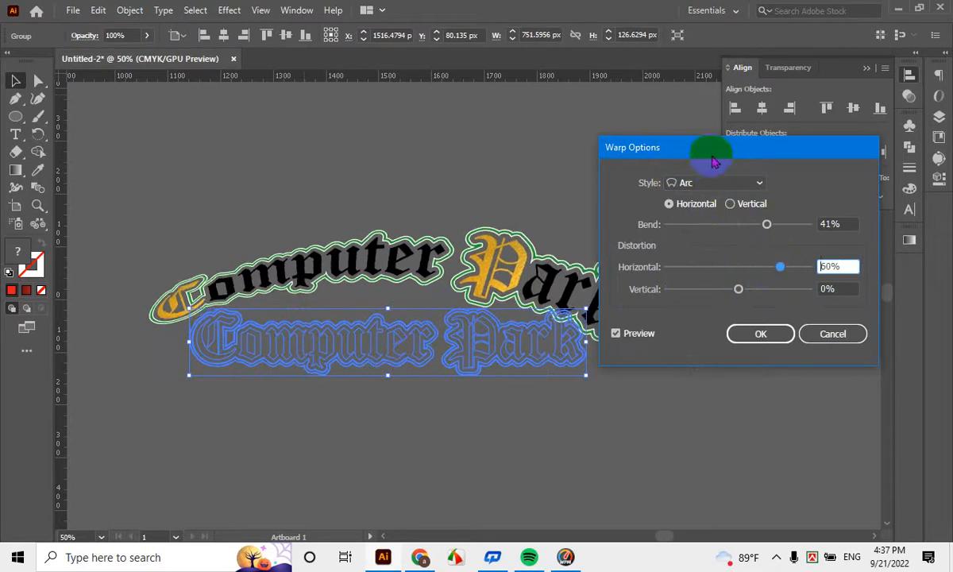
drag(714, 159, 747, 70)
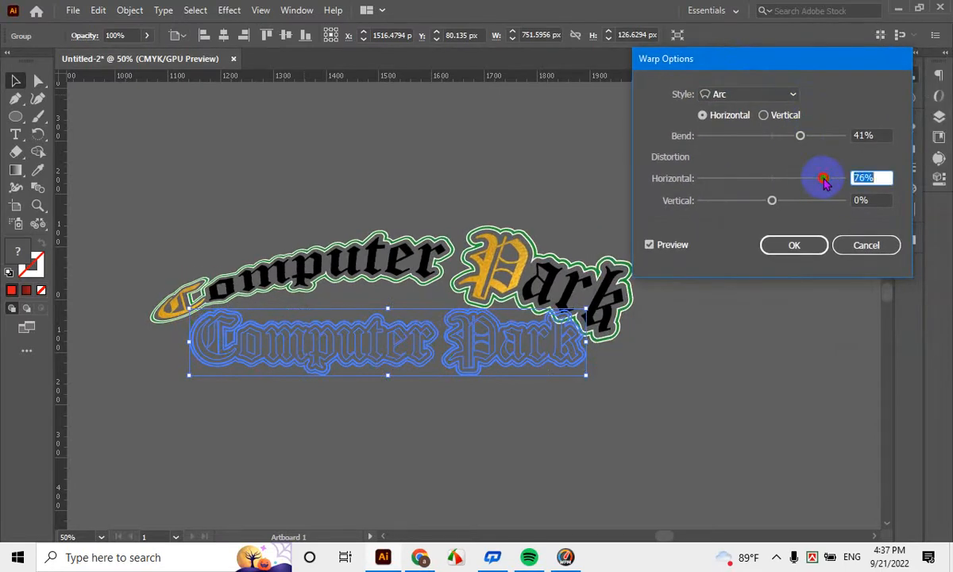
drag(824, 182, 770, 182)
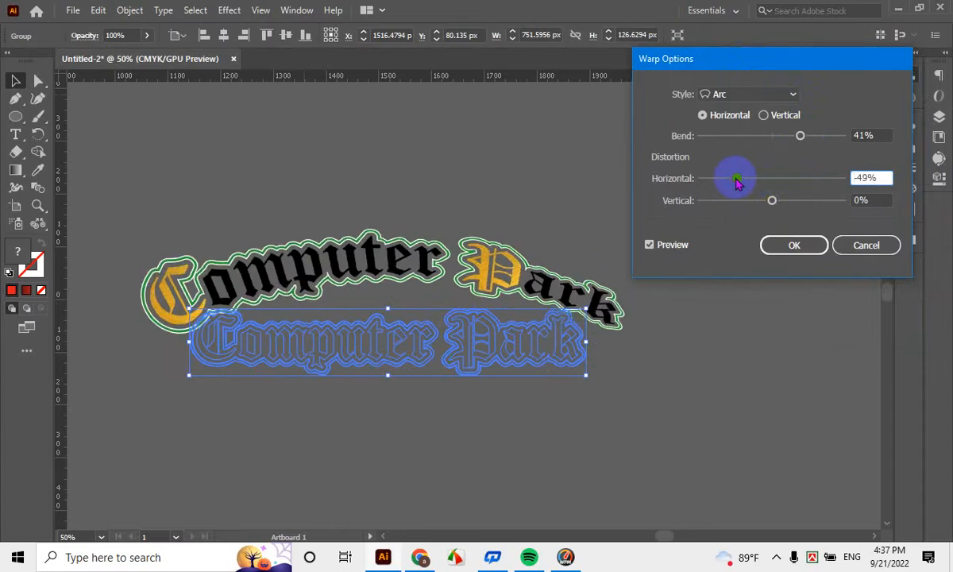
drag(736, 183, 718, 203)
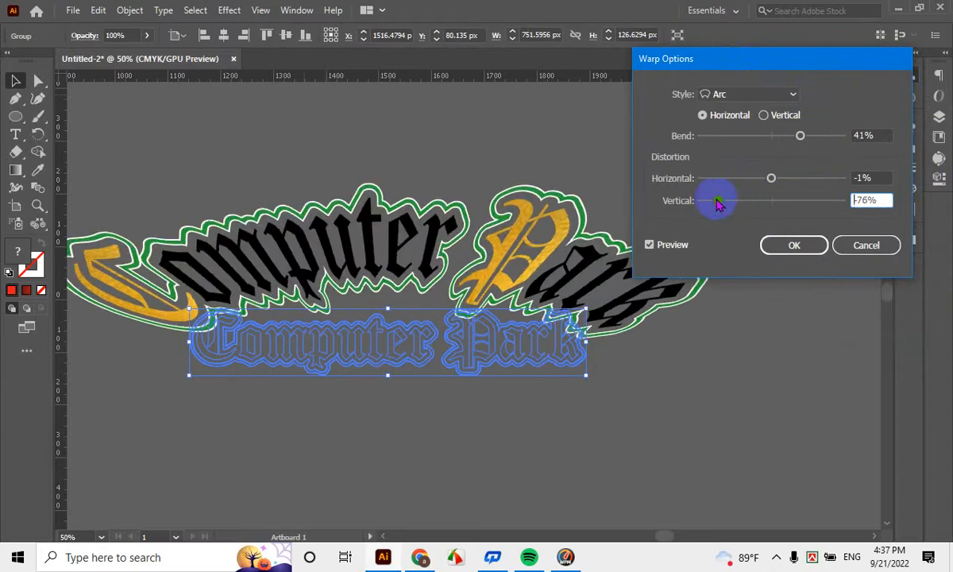
click(793, 245)
click(766, 373)
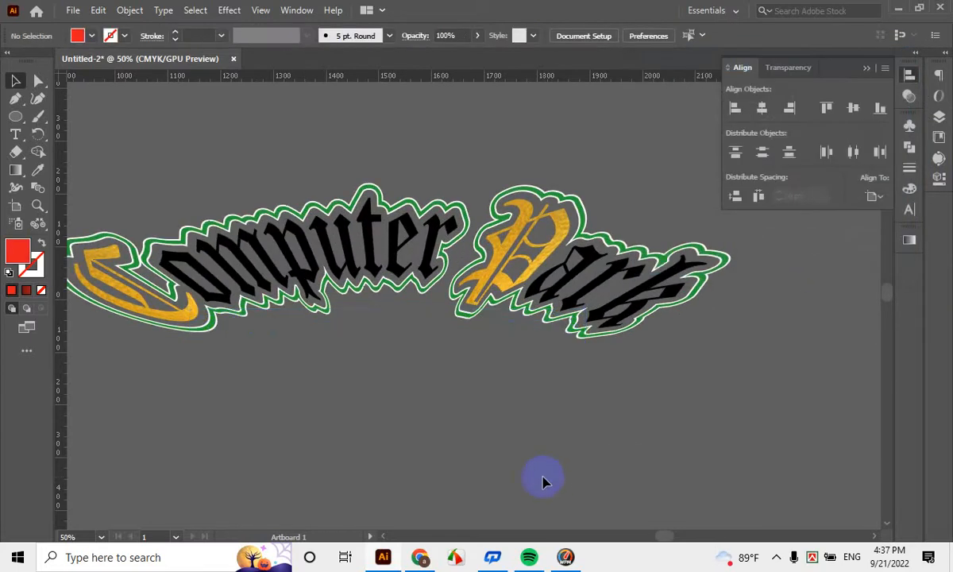
Undo the distorted Arc warp on the outlined Computer Park group and deselect it
scroll(307, 128, down, 3)
scroll(343, 255, up, 2)
drag(343, 255, 325, 292)
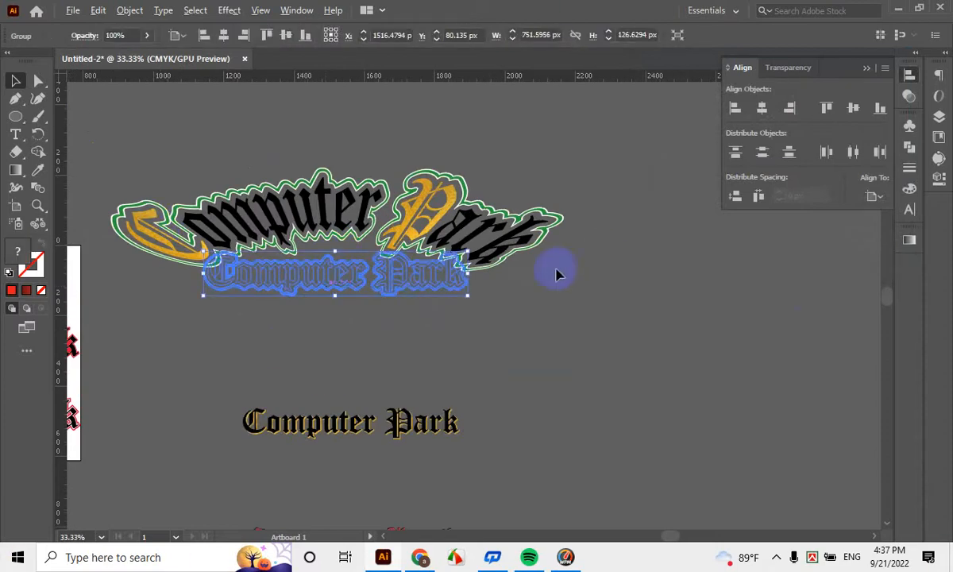
key(ctrl+z)
click(599, 413)
scroll(305, 255, up, 1)
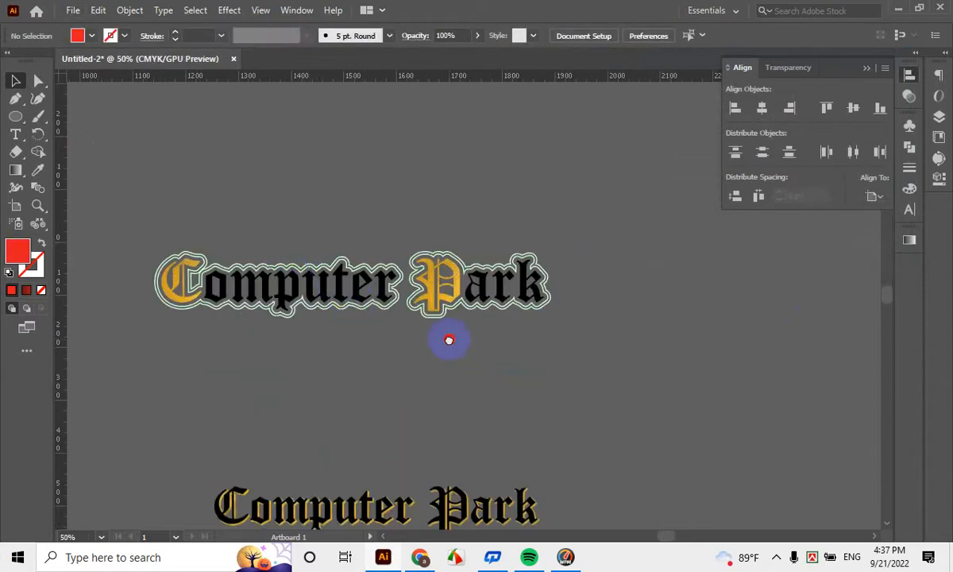
Move the three Computer Park variants beside the artboard together about 2004 px horizontally away from it, then deselect them
drag(449, 340, 516, 352)
scroll(461, 294, up, 1)
scroll(460, 294, down, 1)
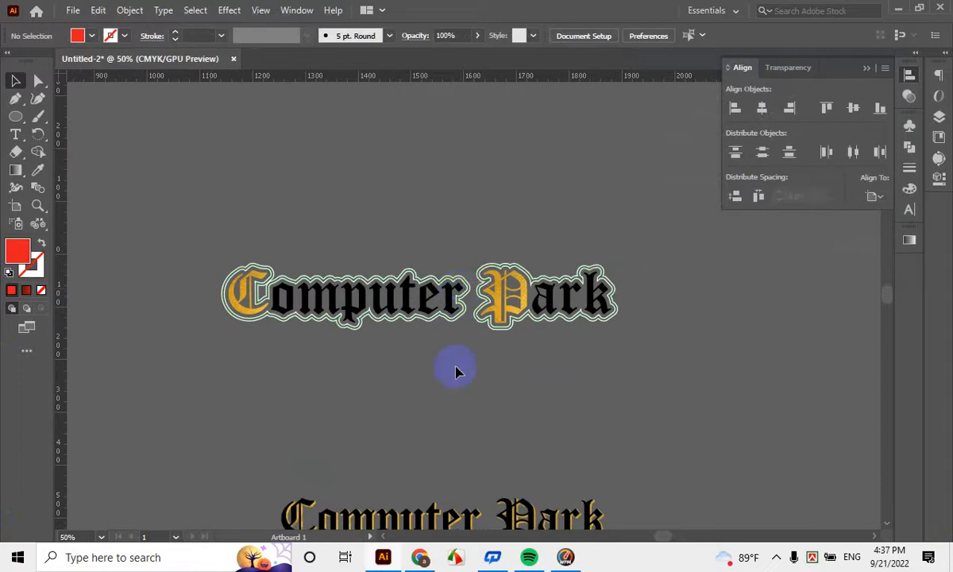
scroll(457, 372, up, 1)
scroll(433, 301, down, 2)
scroll(434, 358, up, 2)
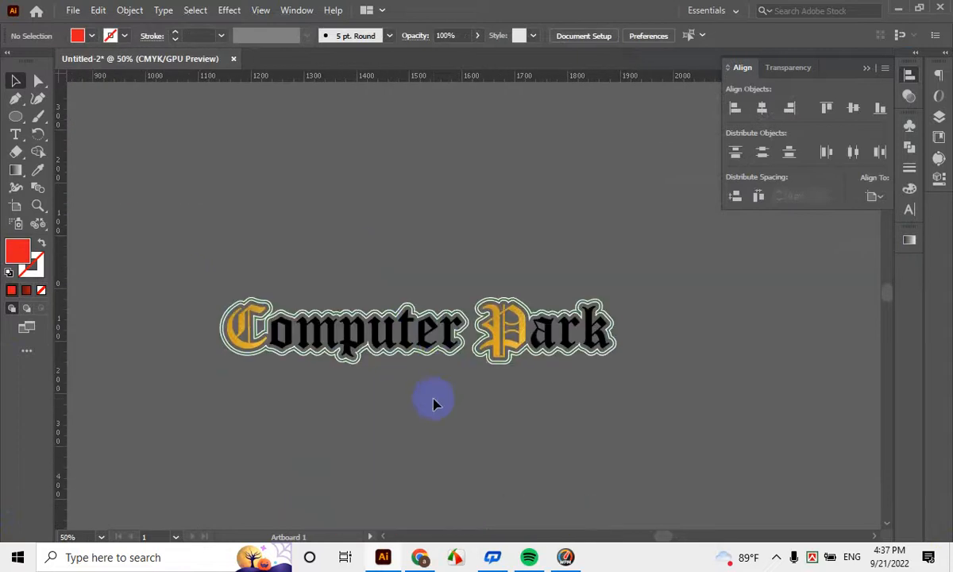
scroll(433, 404, down, 3)
drag(436, 566, 432, 513)
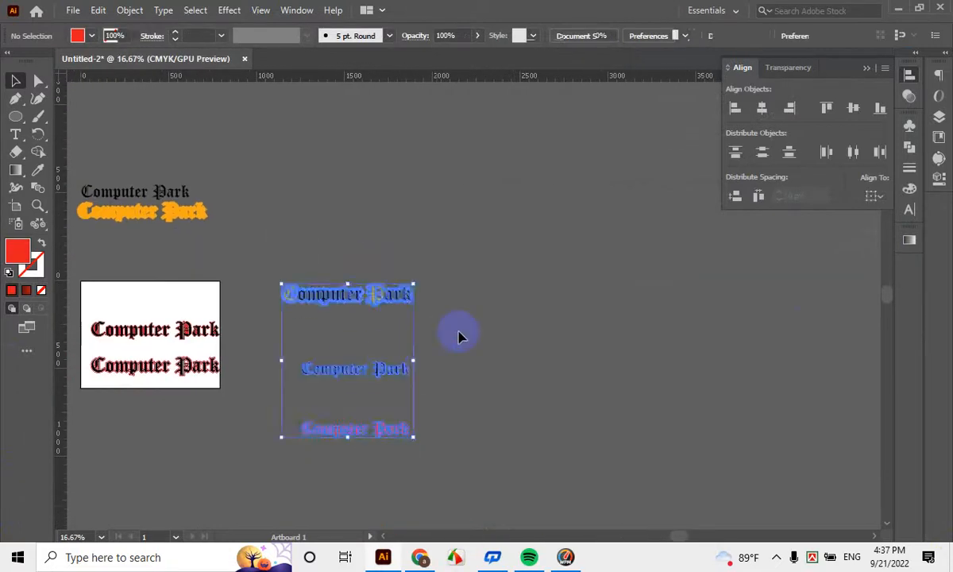
drag(239, 171, 390, 405)
drag(304, 236, 360, 426)
drag(349, 370, 707, 370)
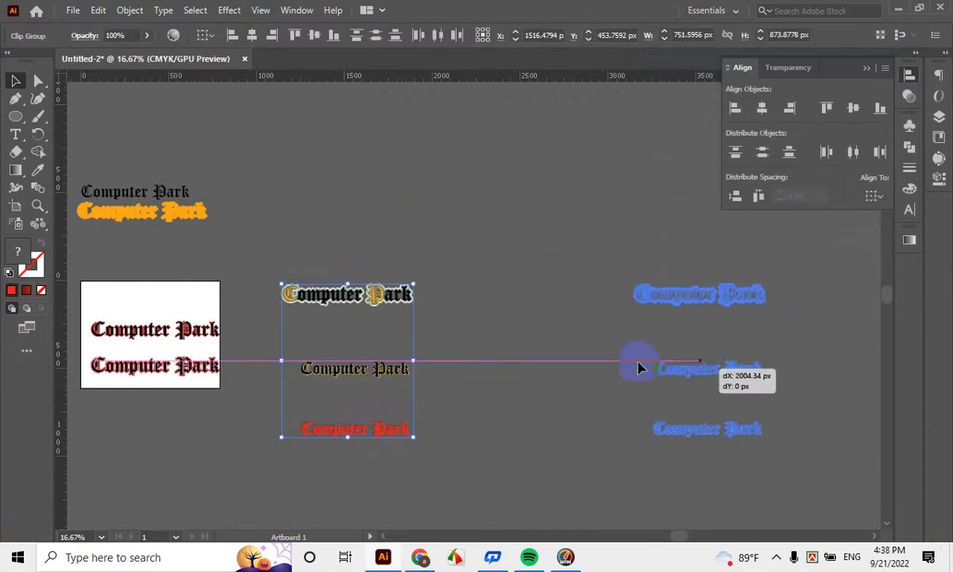
click(421, 390)
Start a red-filled Pen tool path in the empty area beside the artboard with a rounded shoulder curving down from its first anchor
scroll(421, 390, up, 2)
scroll(414, 380, up, 1)
scroll(415, 384, down, 2)
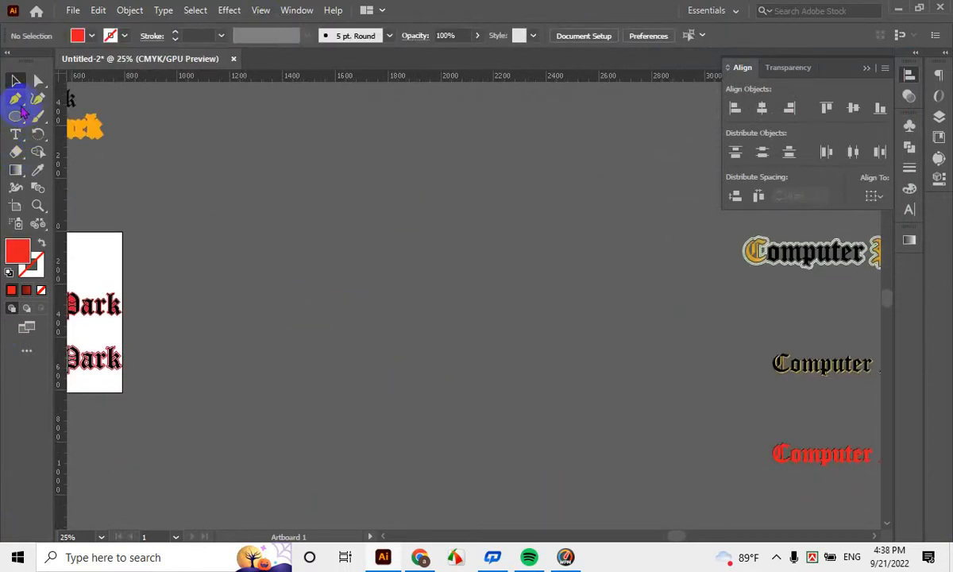
click(16, 99)
scroll(389, 249, up, 1)
click(417, 233)
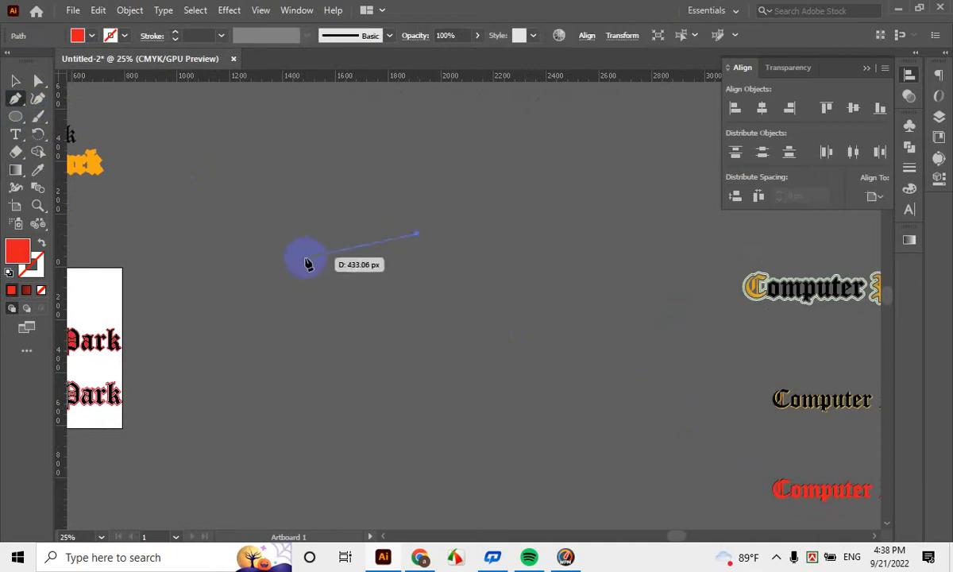
drag(288, 282, 285, 304)
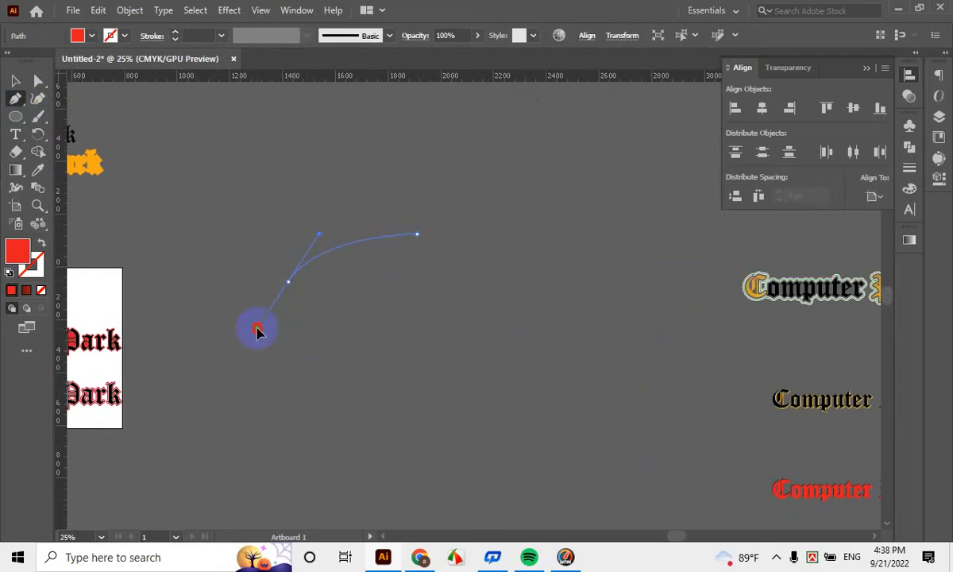
drag(257, 330, 255, 330)
key(ctrl+z)
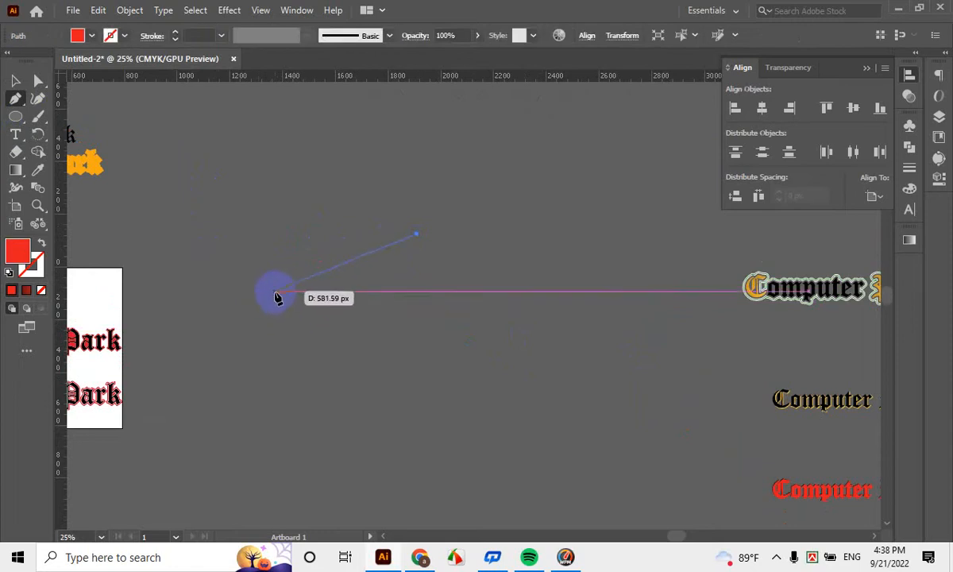
drag(276, 295, 261, 359)
Extend the path with a long bulging side curve that tapers inward below the shoulder
scroll(310, 430, down, 3)
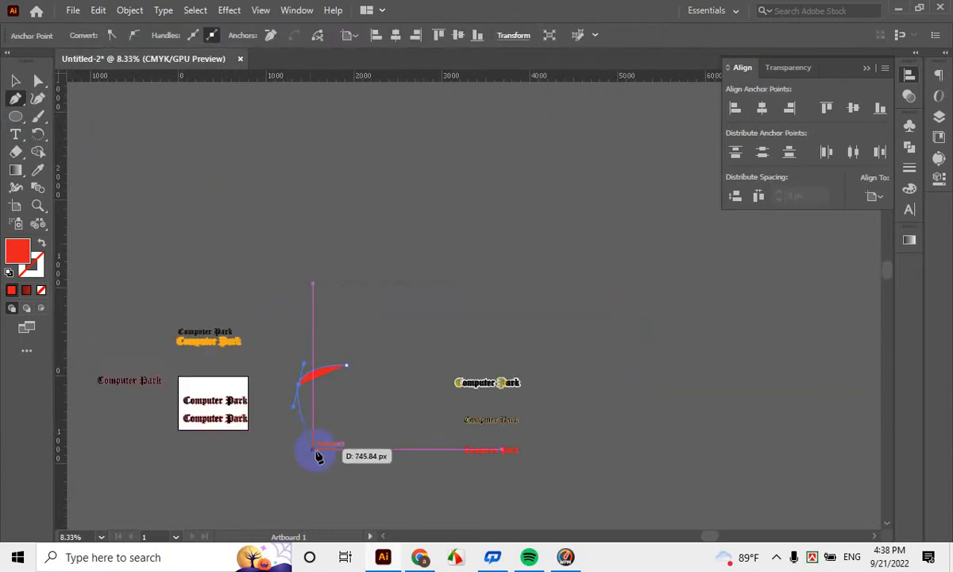
scroll(317, 455, up, 2)
drag(379, 463, 364, 426)
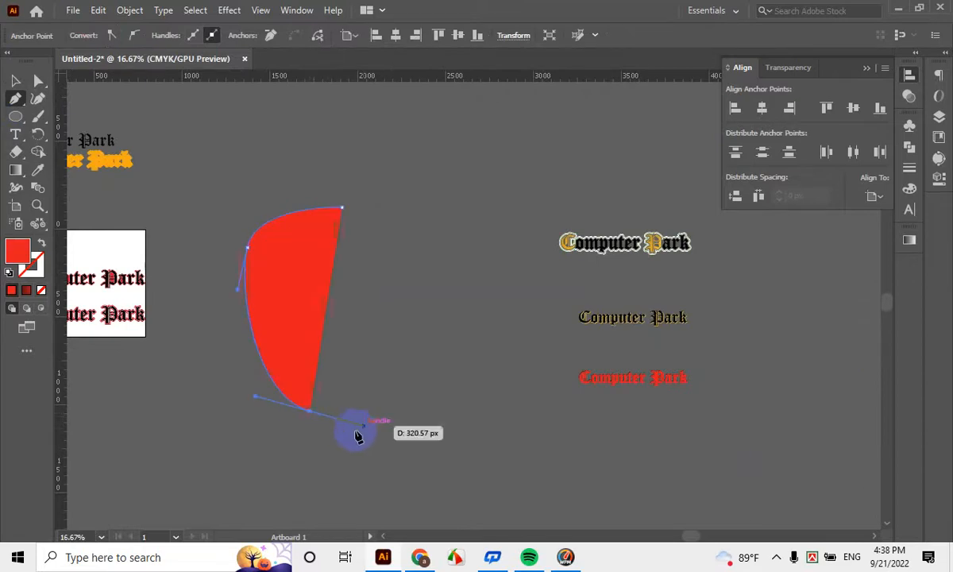
scroll(275, 465, down, 3)
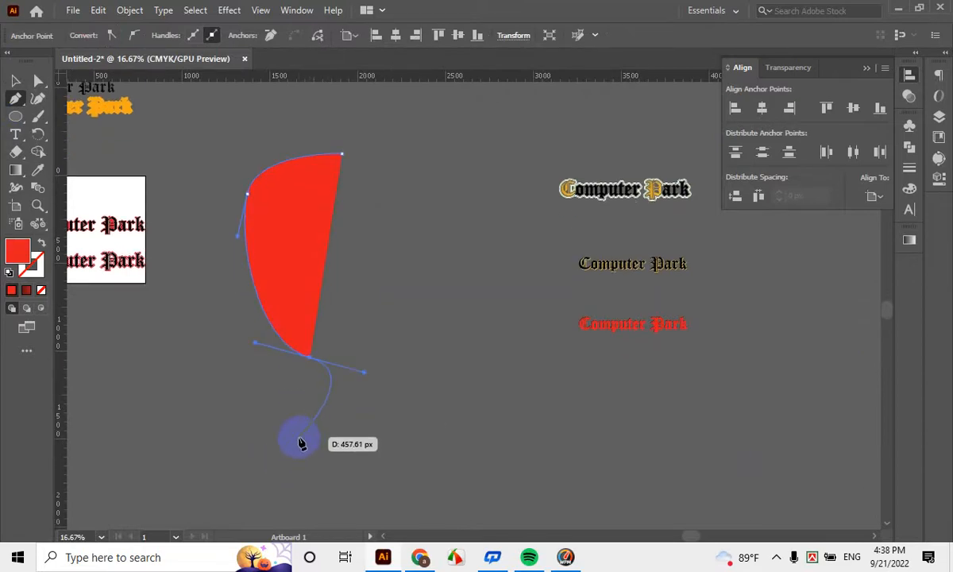
key(ctrl+z)
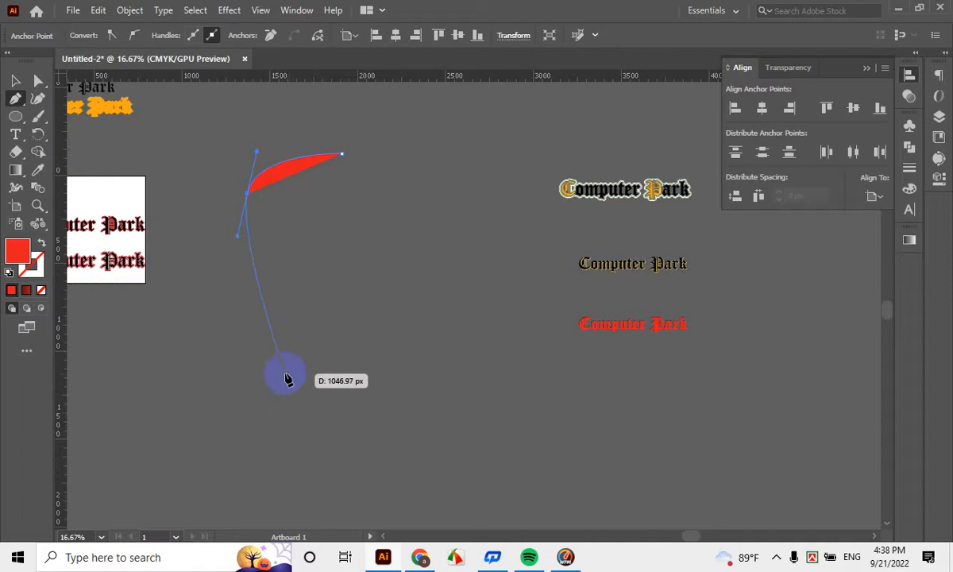
drag(291, 362, 306, 369)
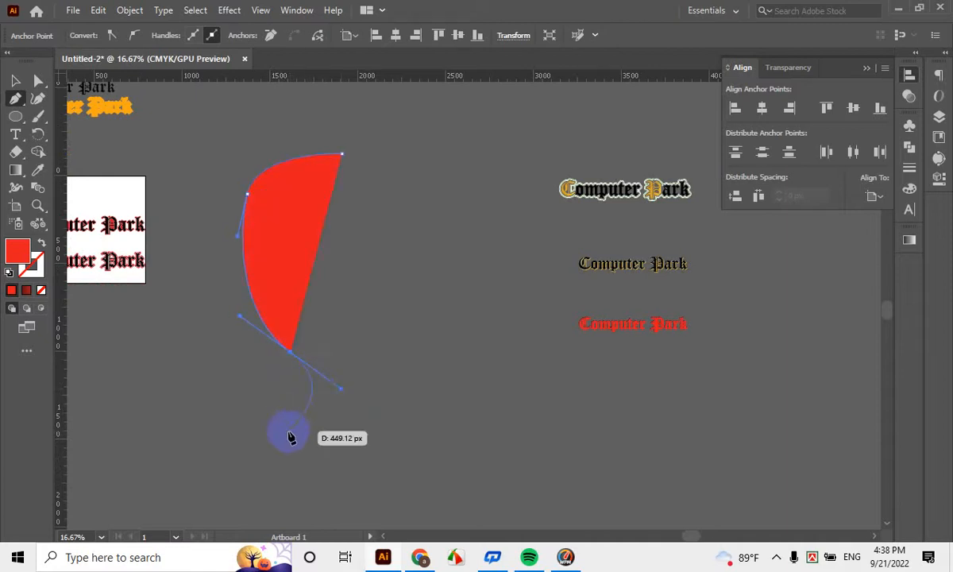
Add the narrow neck, the rounded foot and a straight base ending directly below the path's first anchor
click(290, 435)
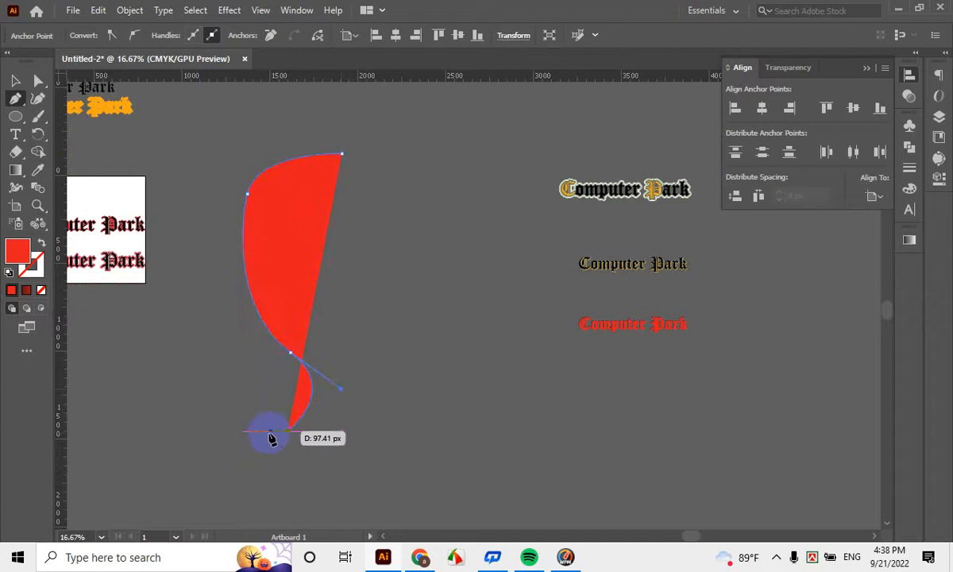
drag(263, 438, 345, 473)
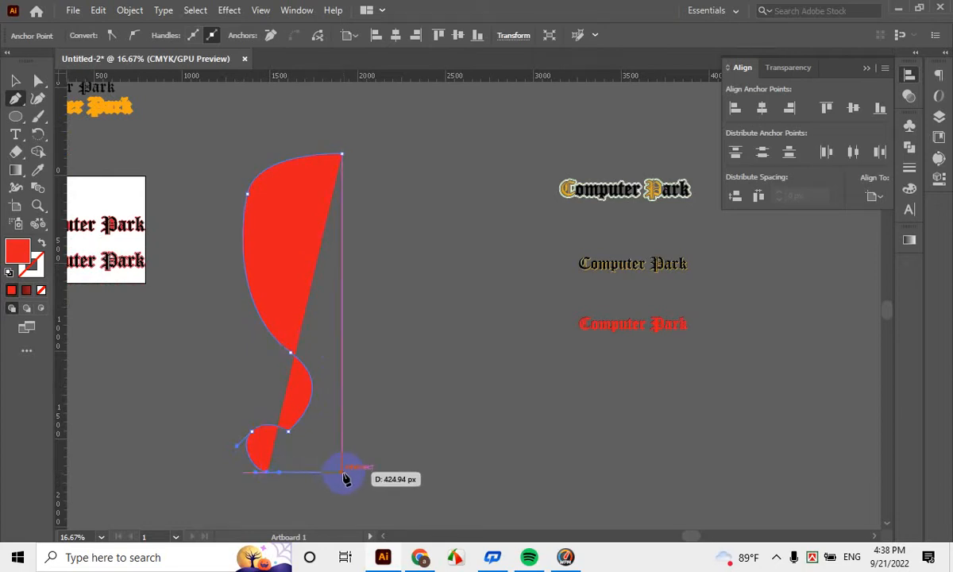
click(342, 472)
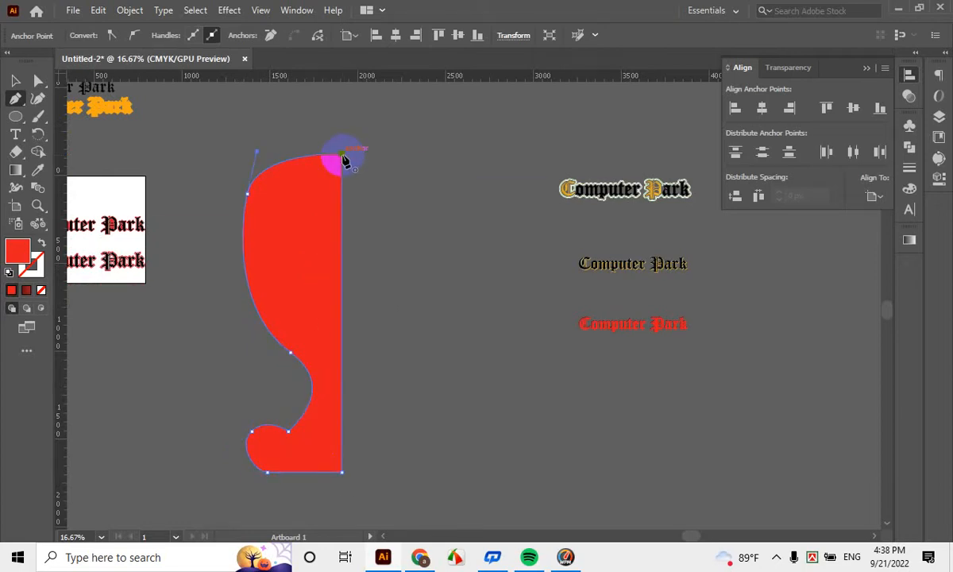
Close the red half-profile path at its first anchor and leave the finished shape deselected
click(343, 159)
click(15, 80)
click(241, 205)
scroll(378, 378, down, 2)
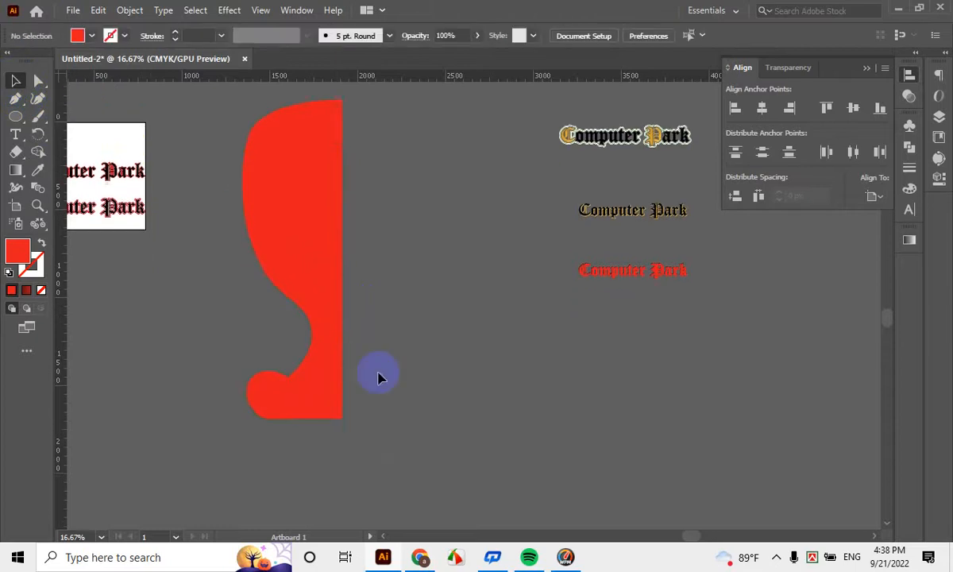
scroll(253, 231, up, 1)
click(310, 219)
scroll(381, 416, down, 2)
drag(381, 429, 350, 375)
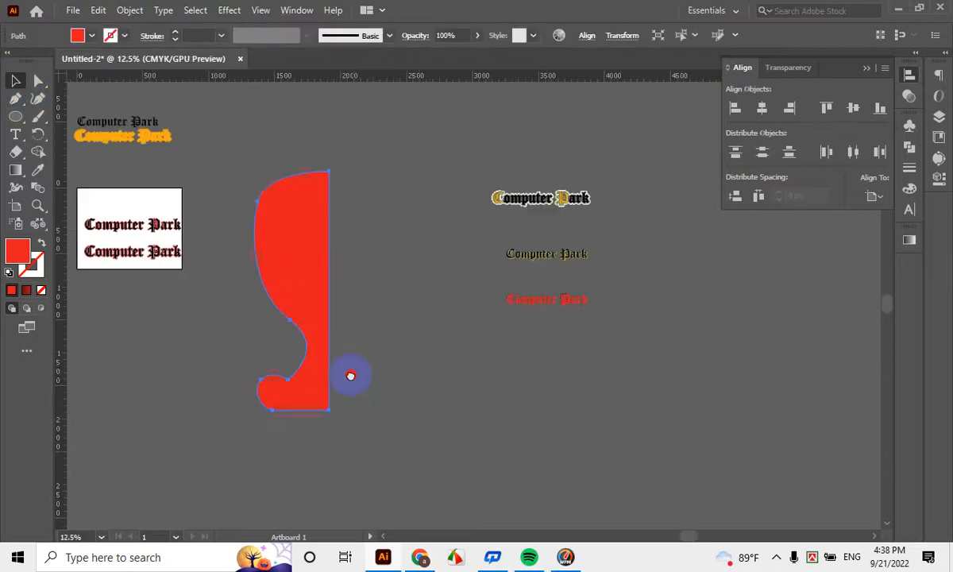
scroll(320, 426, up, 1)
scroll(326, 342, up, 1)
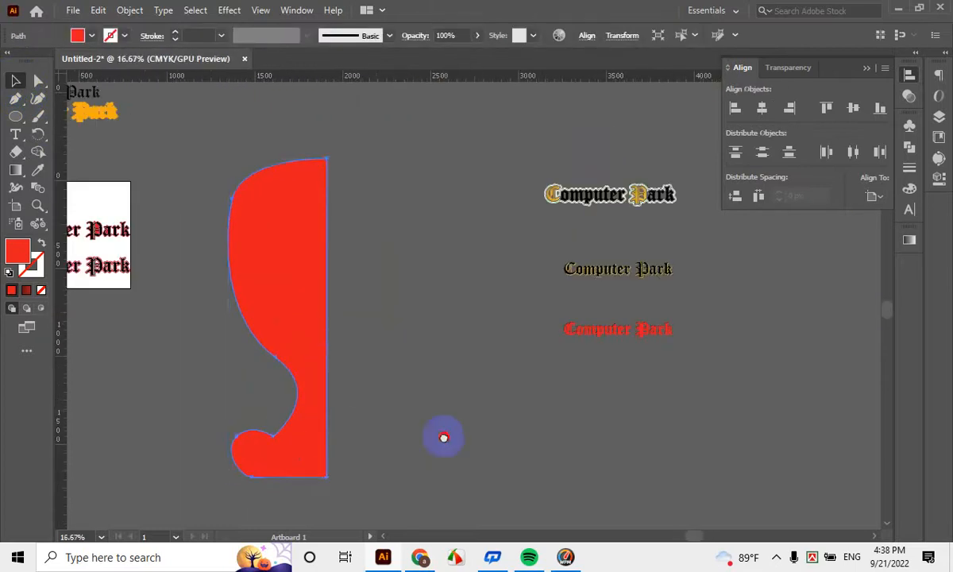
drag(443, 438, 440, 412)
click(244, 217)
click(364, 280)
Create a reflected copy of the half-profile shape across the vertical axis, comparing the horizontal and vertical previews
click(279, 223)
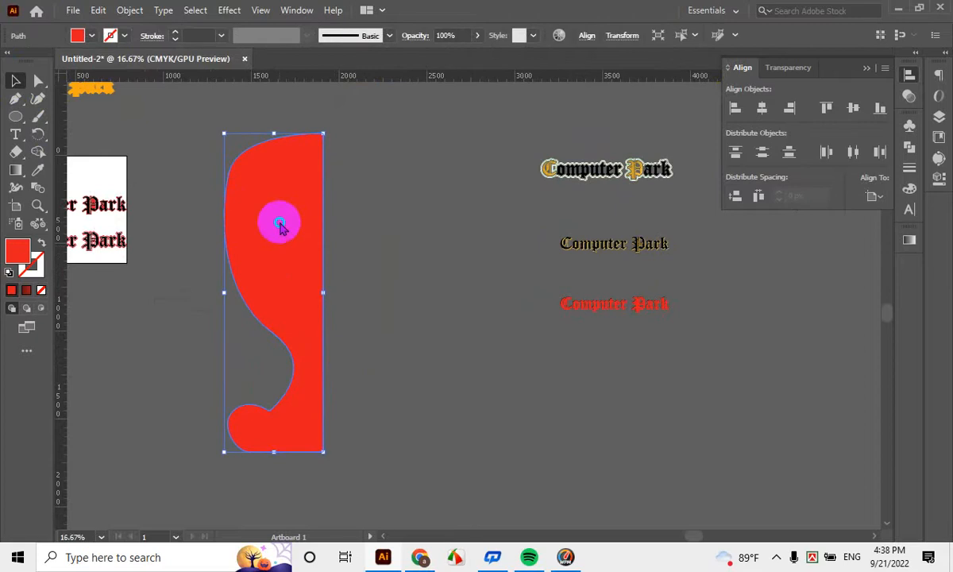
right_click(279, 226)
mouse_move(356, 456)
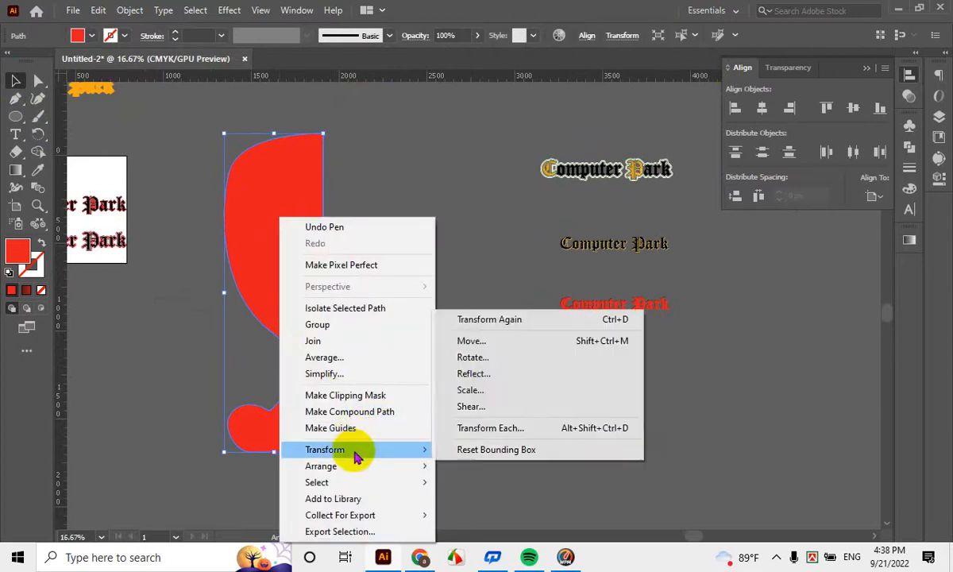
click(492, 375)
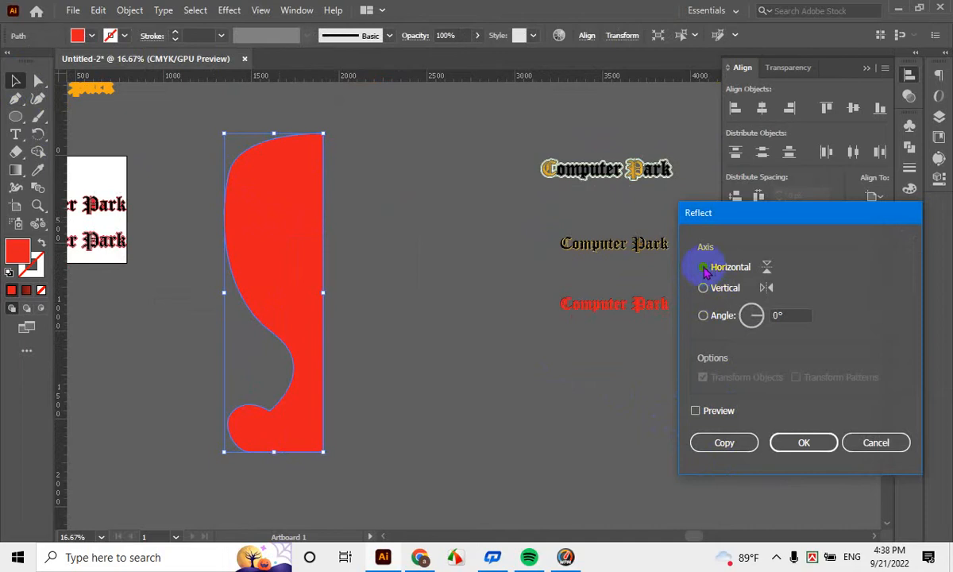
click(697, 411)
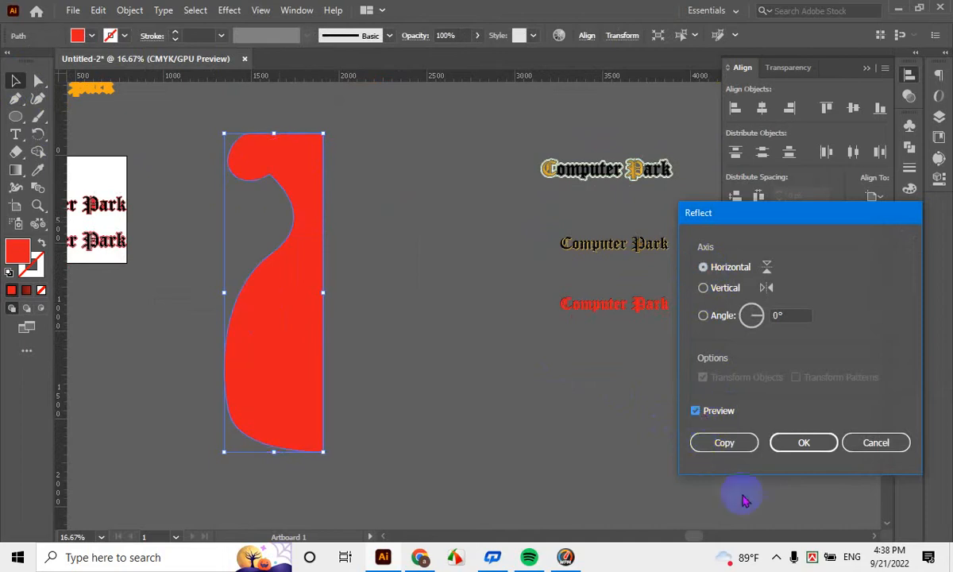
click(703, 290)
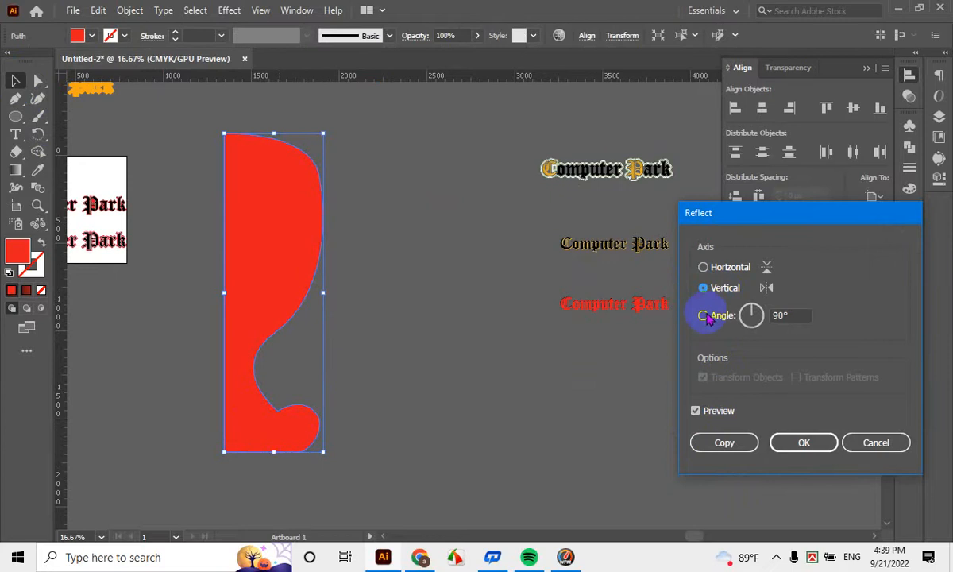
click(704, 268)
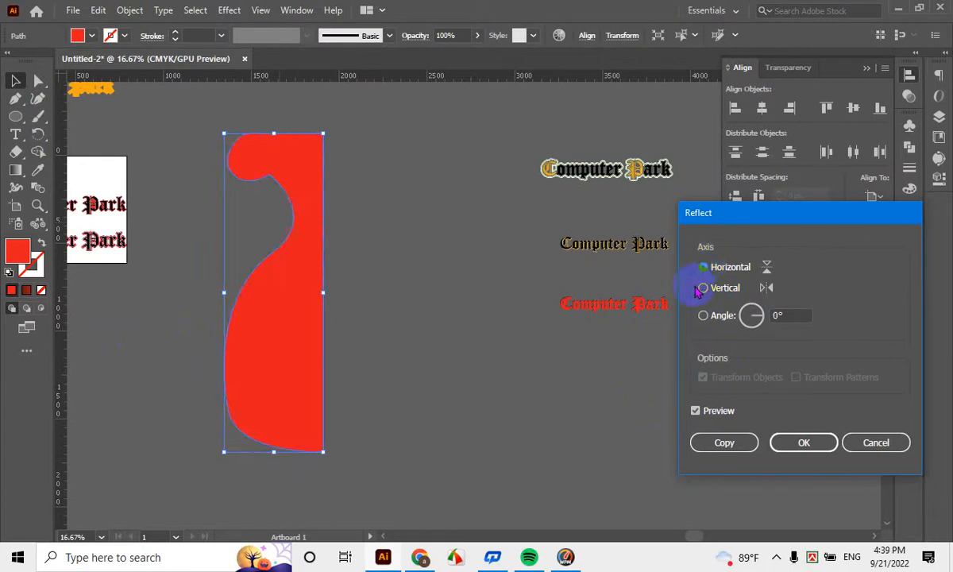
click(705, 290)
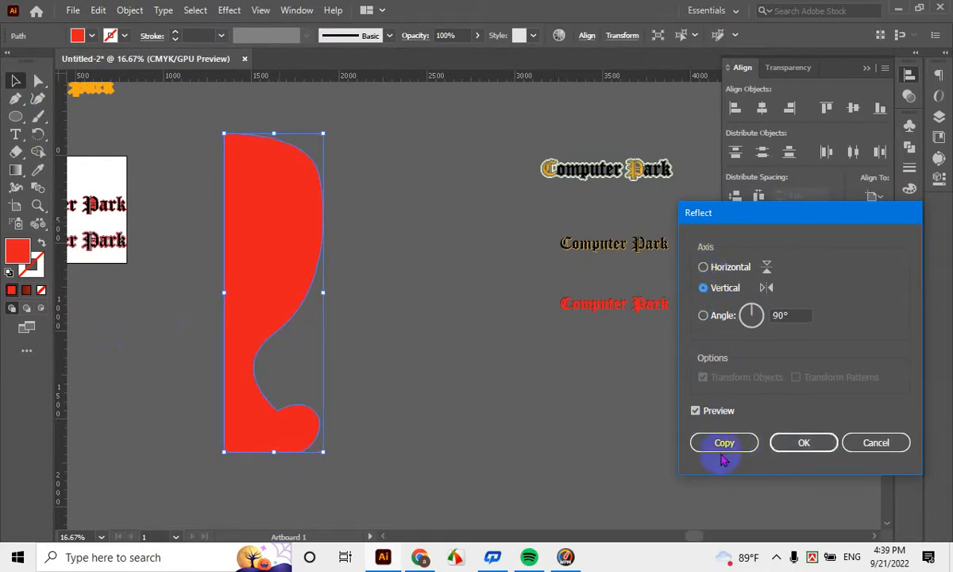
click(721, 442)
Move the mirrored copy horizontally so its straight edge meets the original half's straight edge, forming a symmetrical goblet
click(223, 309)
drag(227, 312, 351, 323)
scroll(332, 473, up, 3)
scroll(332, 473, up, 1)
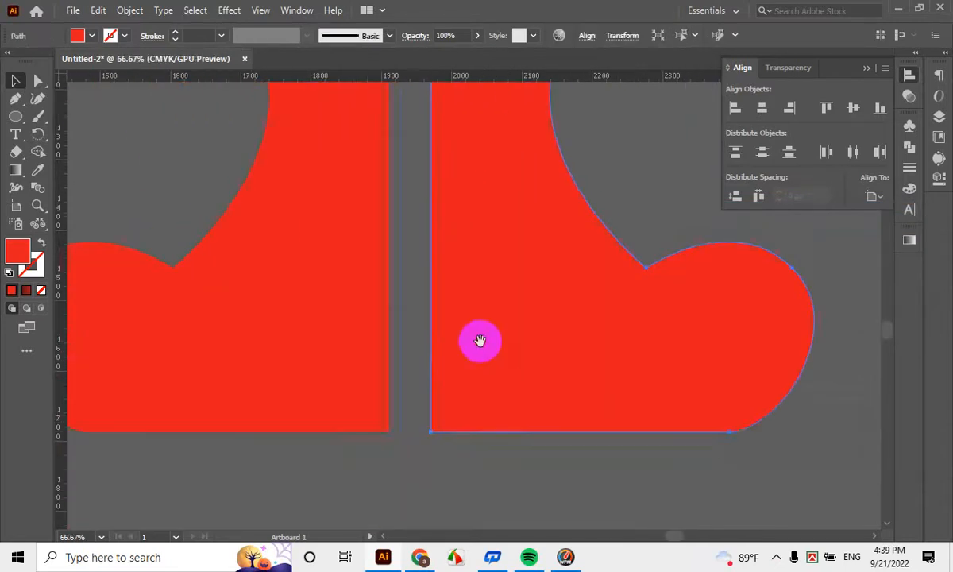
drag(548, 417, 505, 417)
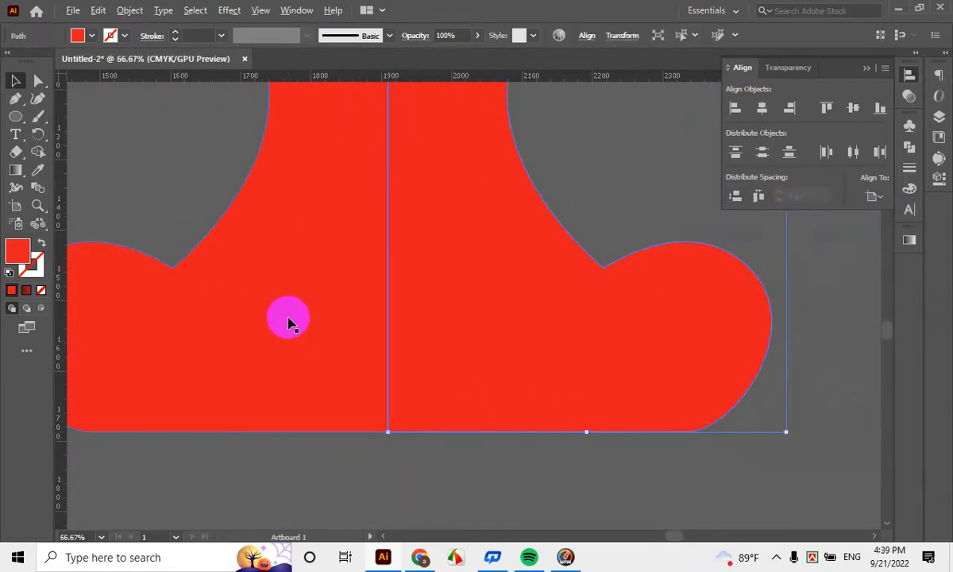
Merge the two mirrored halves into a single goblet shape with the Shape Builder tool, then deselect it
scroll(288, 320, down, 4)
click(479, 406)
scroll(357, 311, down, 2)
scroll(388, 403, up, 1)
scroll(361, 353, up, 1)
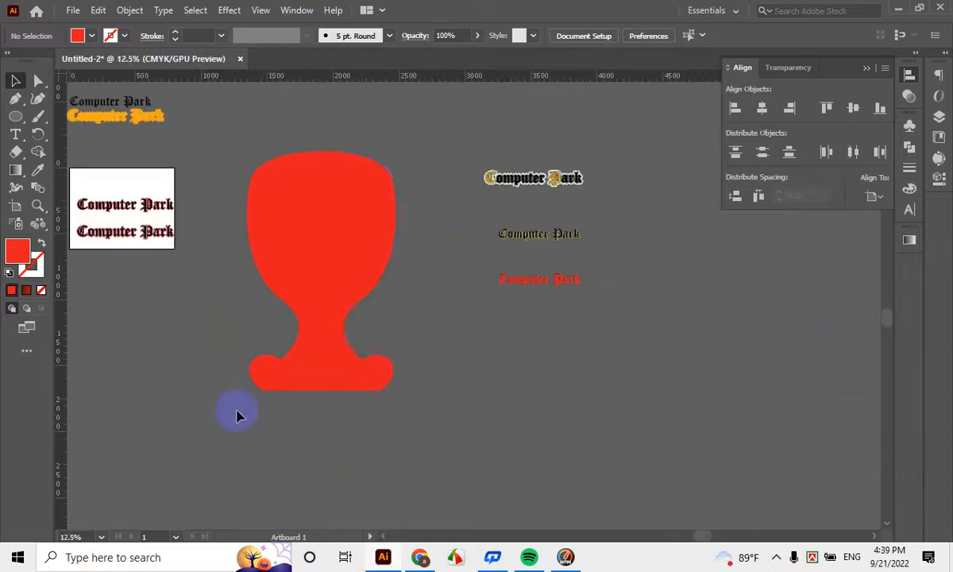
drag(468, 467, 318, 374)
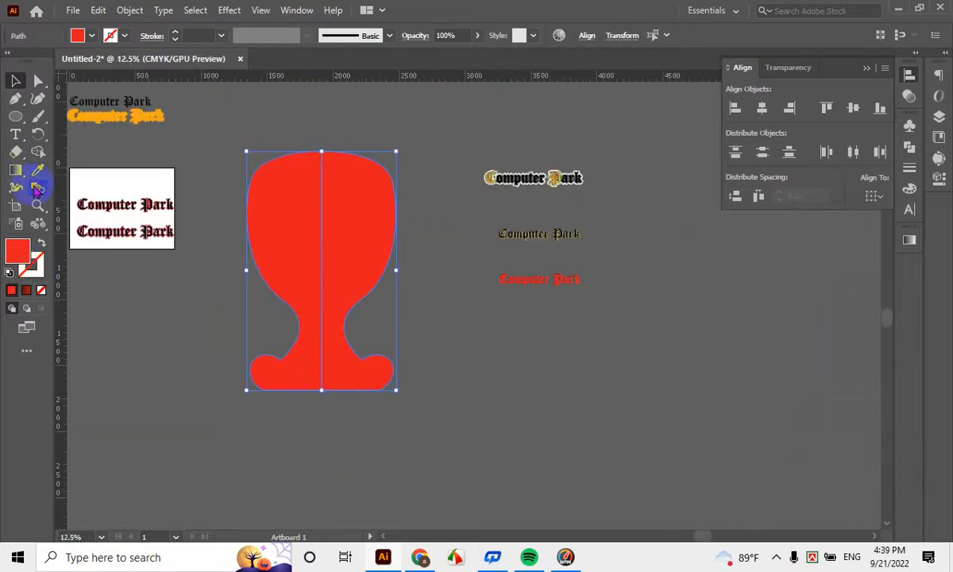
click(39, 151)
mouse_move(238, 222)
mouse_down()
mouse_move(302, 217)
mouse_move(383, 317)
mouse_up()
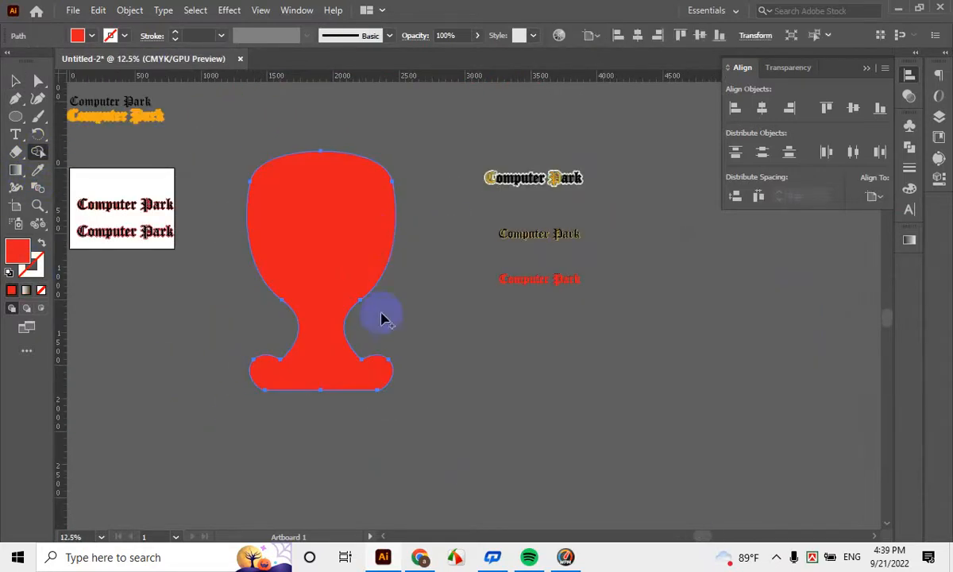
click(15, 80)
click(336, 464)
Examine the merged goblet's outline, centre and base up close and as a whole
scroll(330, 419, up, 2)
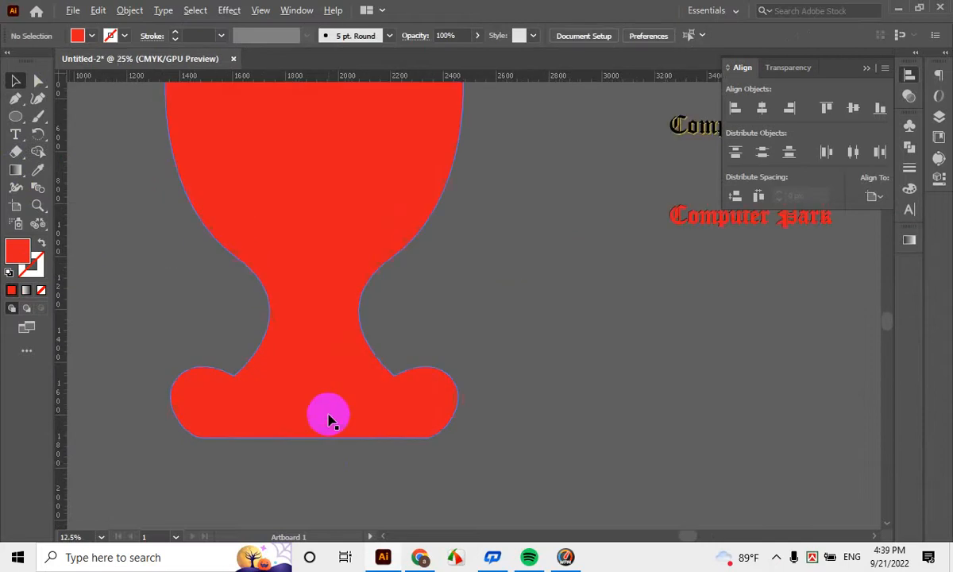
scroll(332, 419, down, 2)
scroll(411, 404, up, 1)
scroll(411, 404, down, 3)
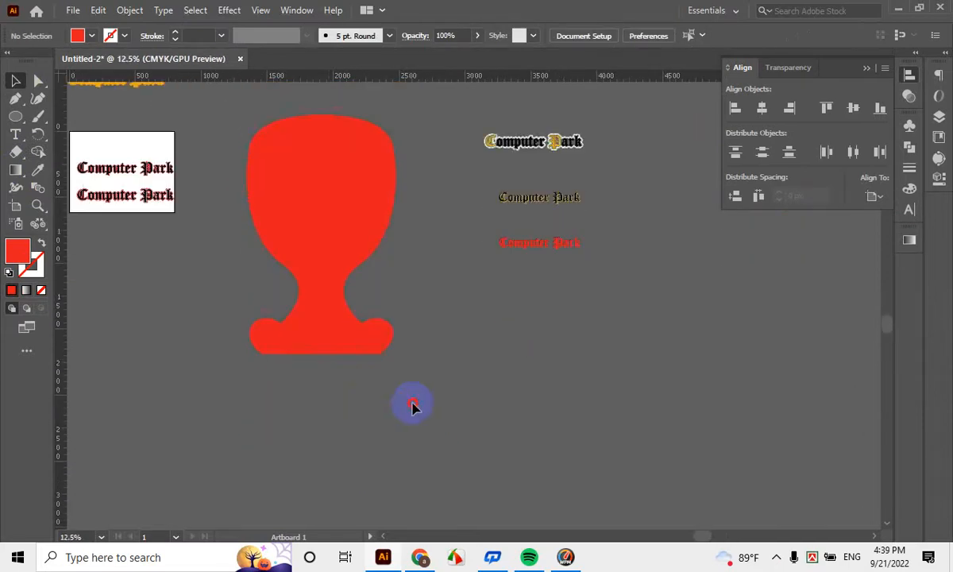
scroll(267, 280, up, 1)
scroll(315, 361, down, 1)
scroll(352, 389, up, 1)
scroll(334, 341, up, 2)
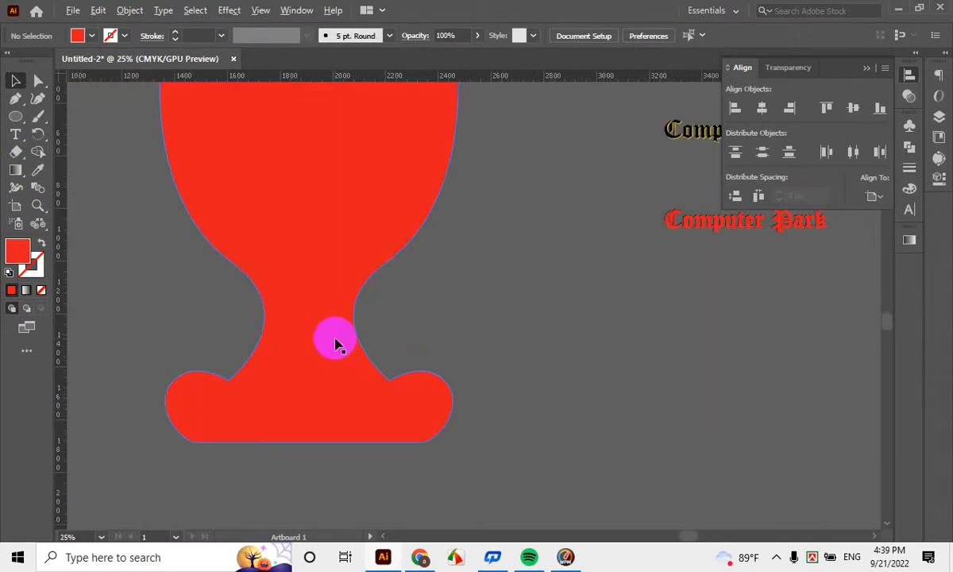
scroll(413, 448, down, 1)
scroll(418, 469, up, 2)
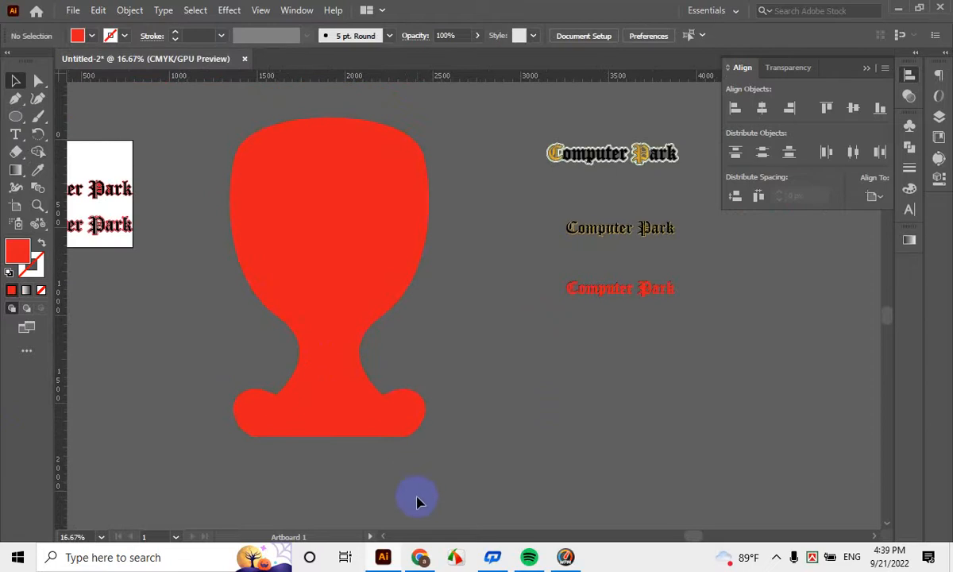
scroll(390, 402, down, 1)
Move the three Computer Park variants together to the empty area above the red goblet
click(548, 306)
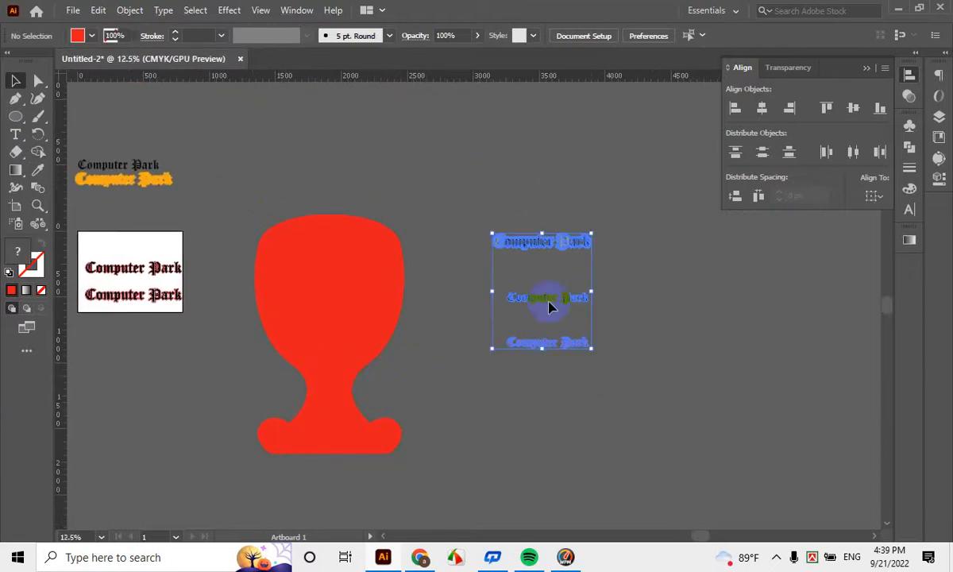
drag(544, 301, 355, 133)
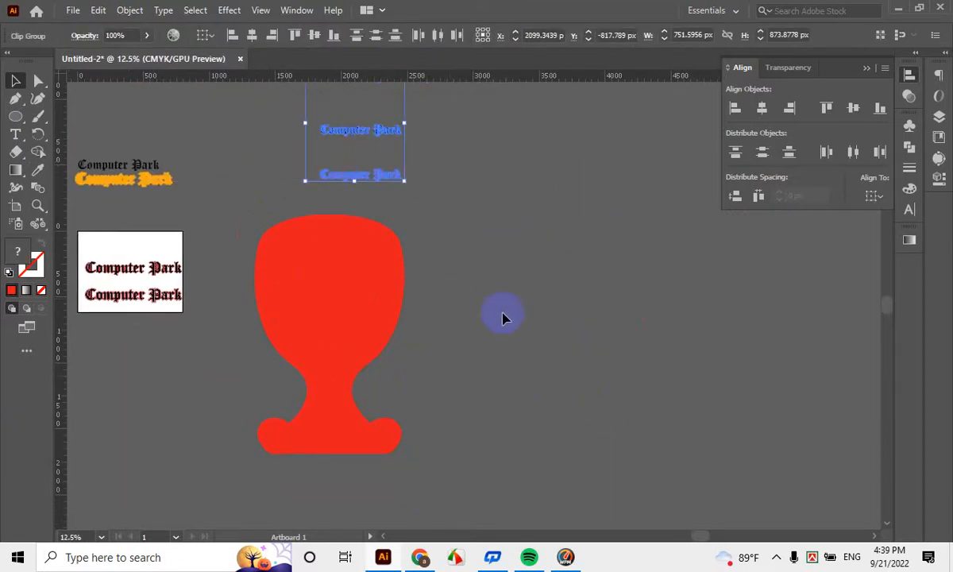
drag(573, 329, 486, 357)
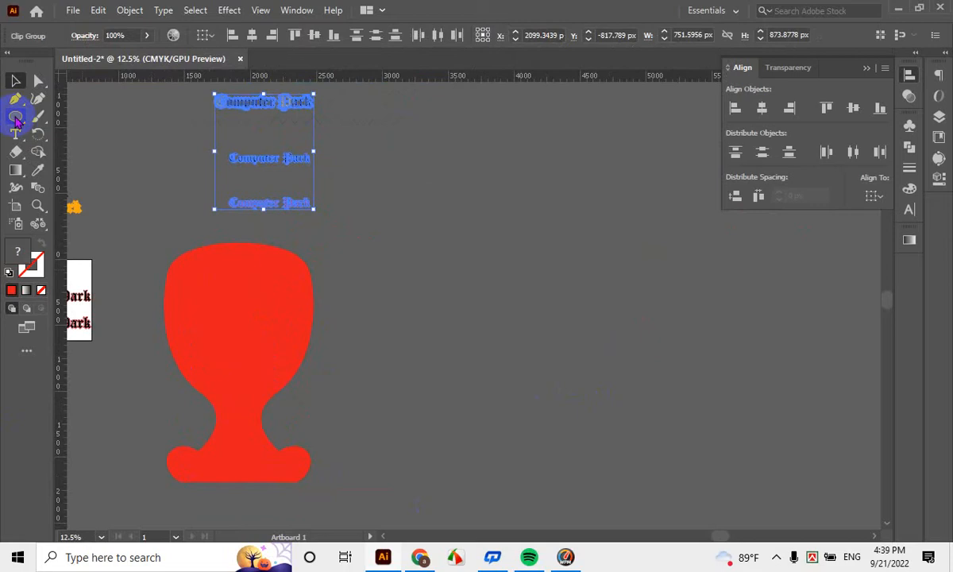
Draw a second closed red half-profile beside the goblet with the Pen tool, with a rounded shoulder, narrow neck and small foot
click(15, 101)
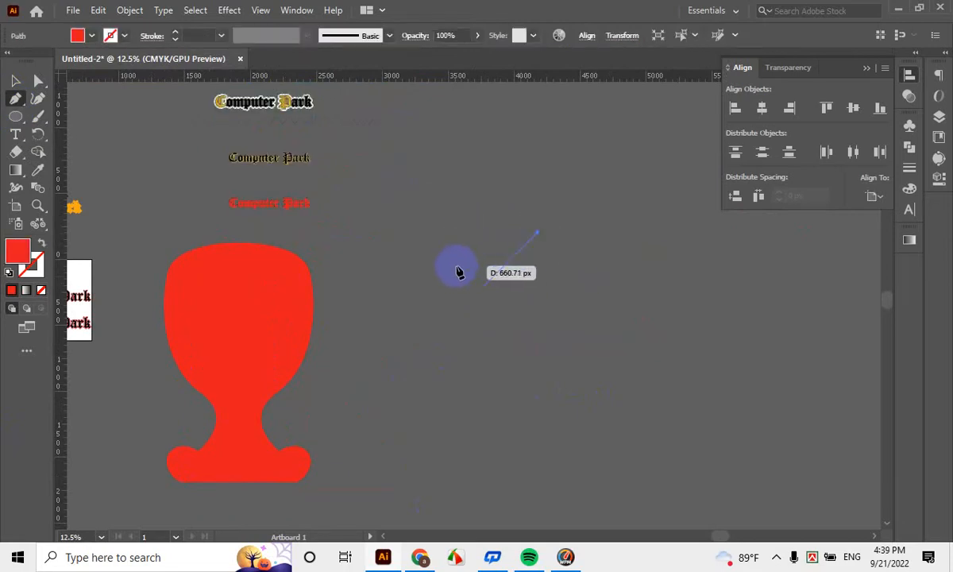
drag(453, 242, 449, 274)
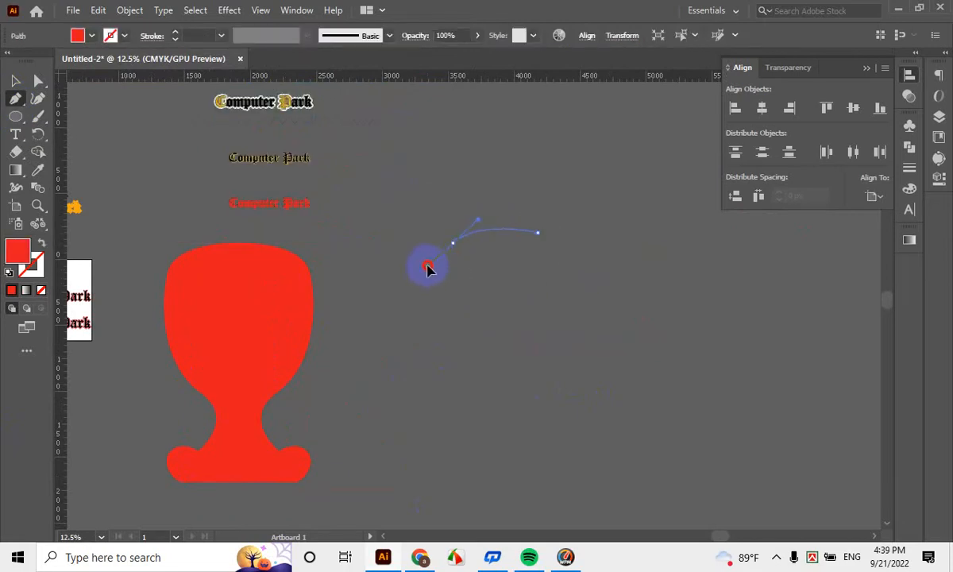
drag(468, 444, 535, 481)
scroll(522, 469, down, 2)
click(487, 476)
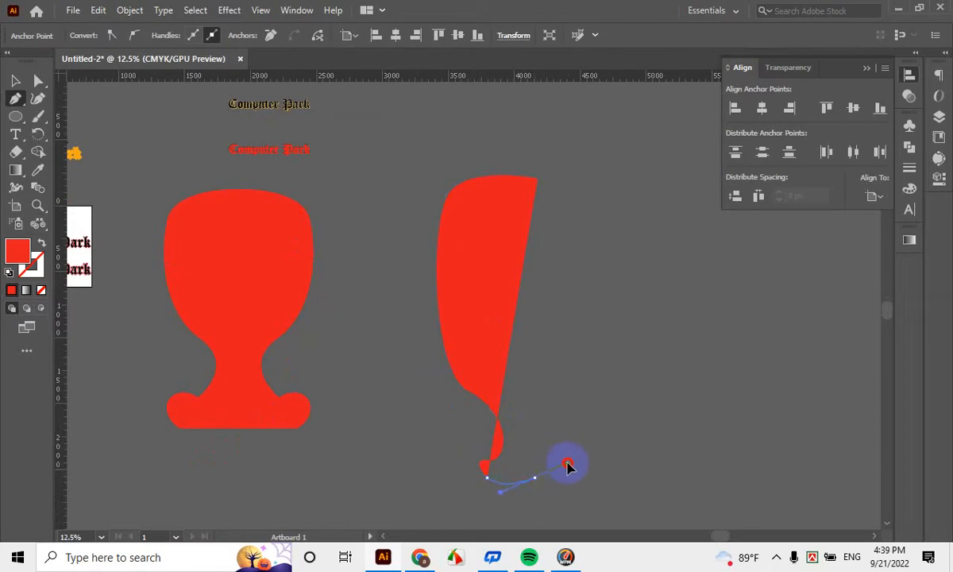
drag(568, 467, 540, 482)
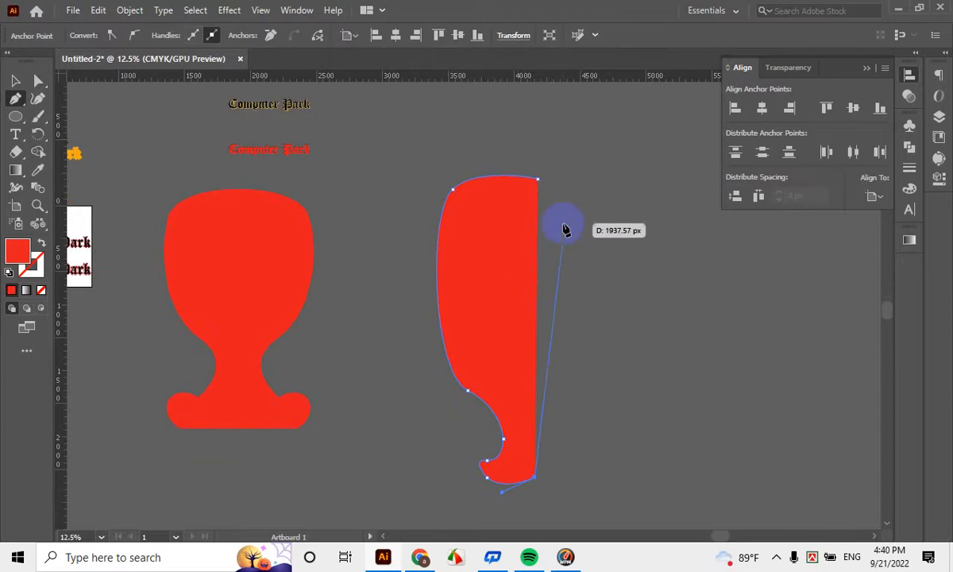
click(534, 176)
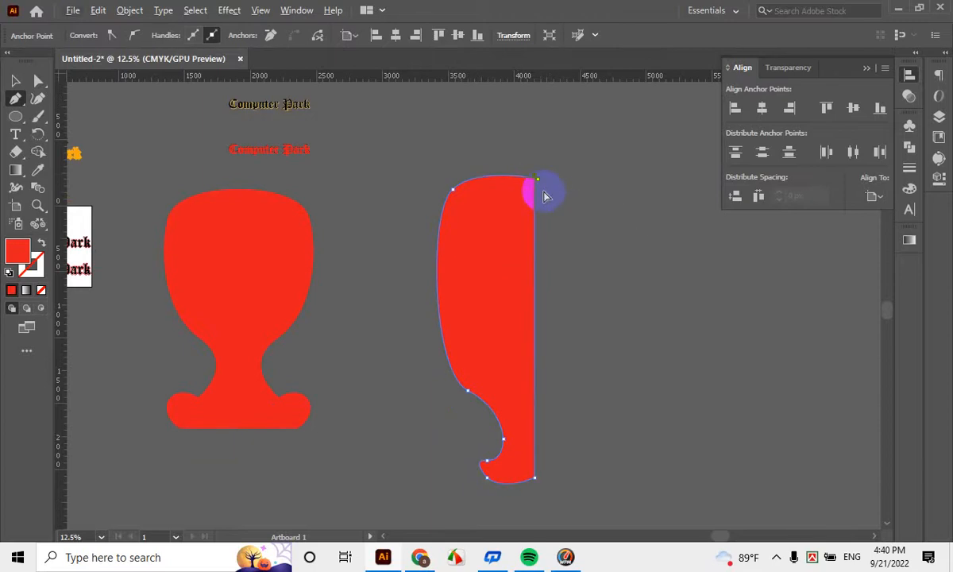
scroll(552, 198, up, 3)
scroll(533, 201, down, 3)
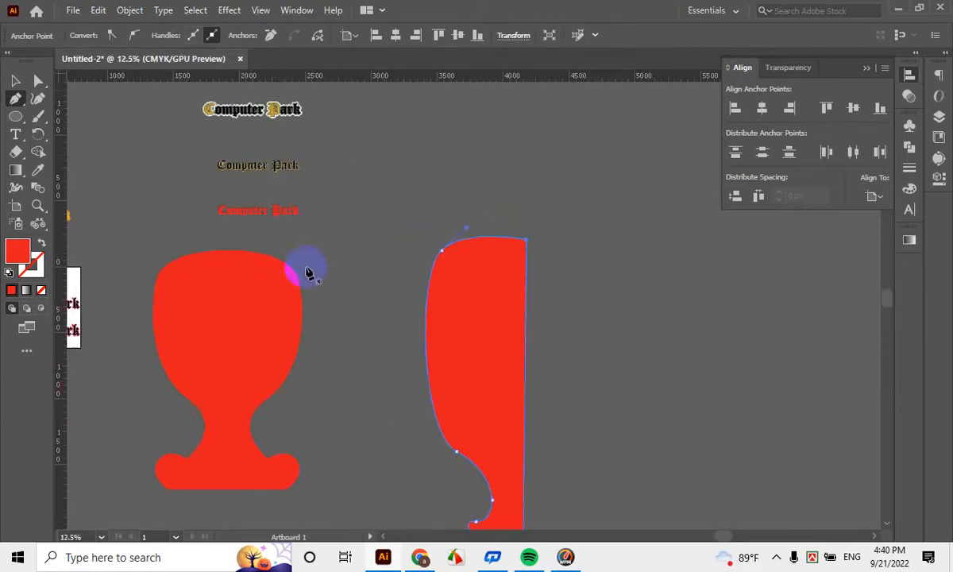
click(15, 82)
scroll(653, 316, down, 2)
click(654, 316)
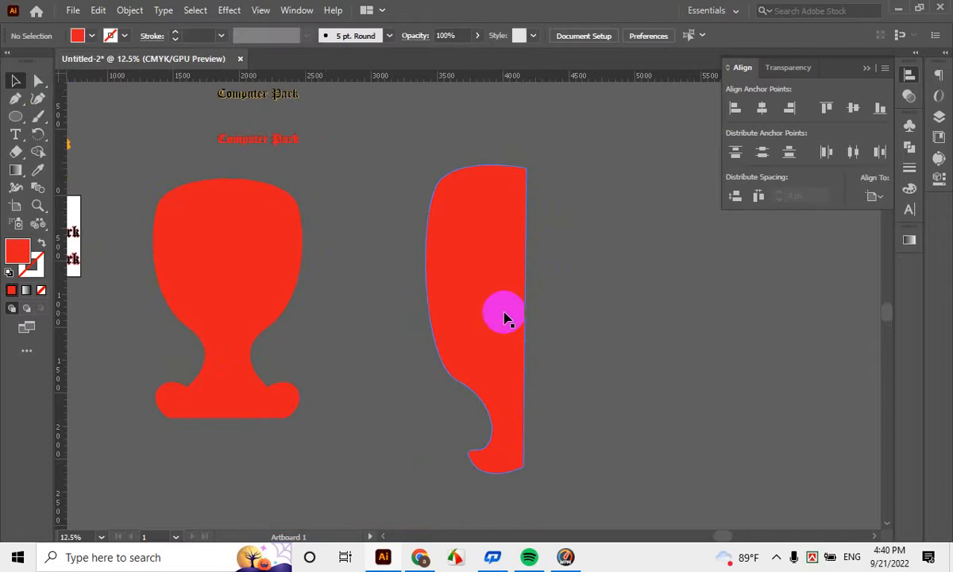
Delete the second half-profile shape beside the goblet
right_click(503, 314)
click(681, 417)
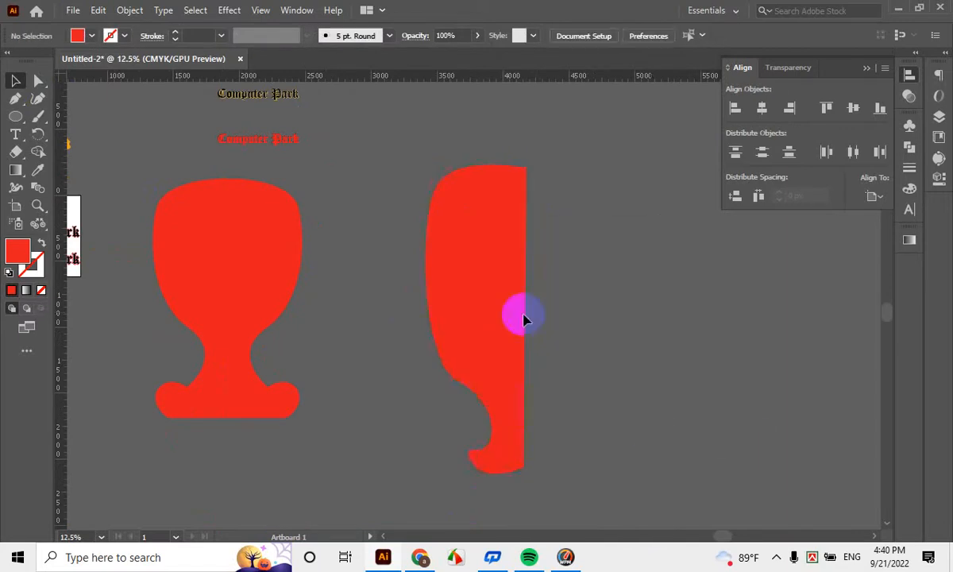
click(443, 245)
scroll(566, 435, up, 2)
key(Delete)
scroll(566, 435, down, 2)
click(260, 277)
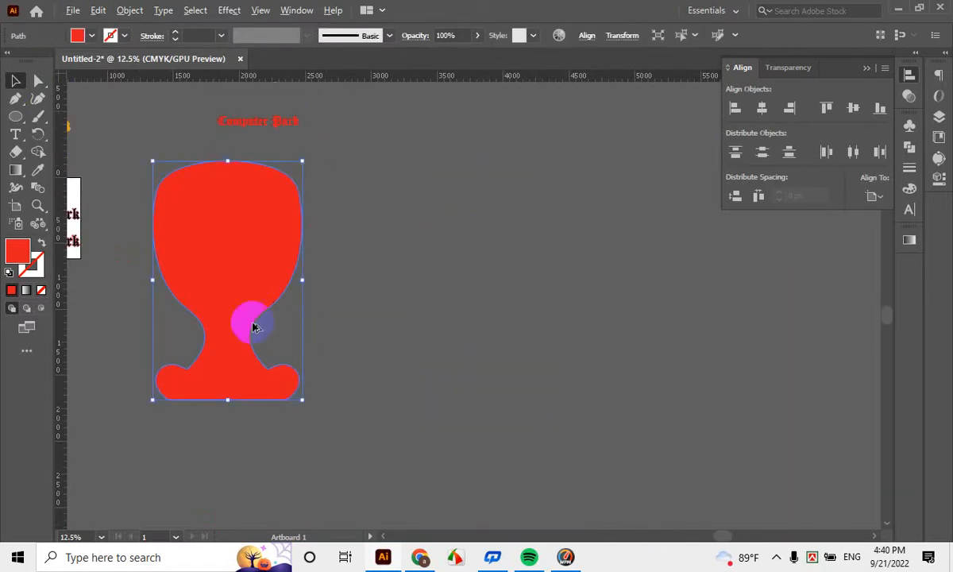
scroll(252, 323, up, 1)
drag(279, 312, 325, 302)
scroll(324, 301, down, 2)
click(378, 375)
click(307, 270)
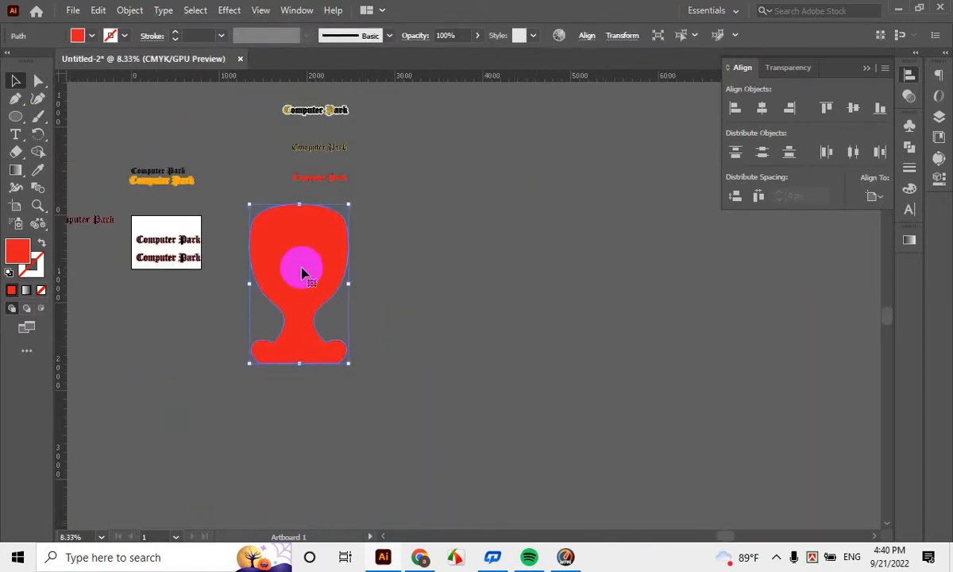
scroll(310, 263, up, 2)
click(589, 398)
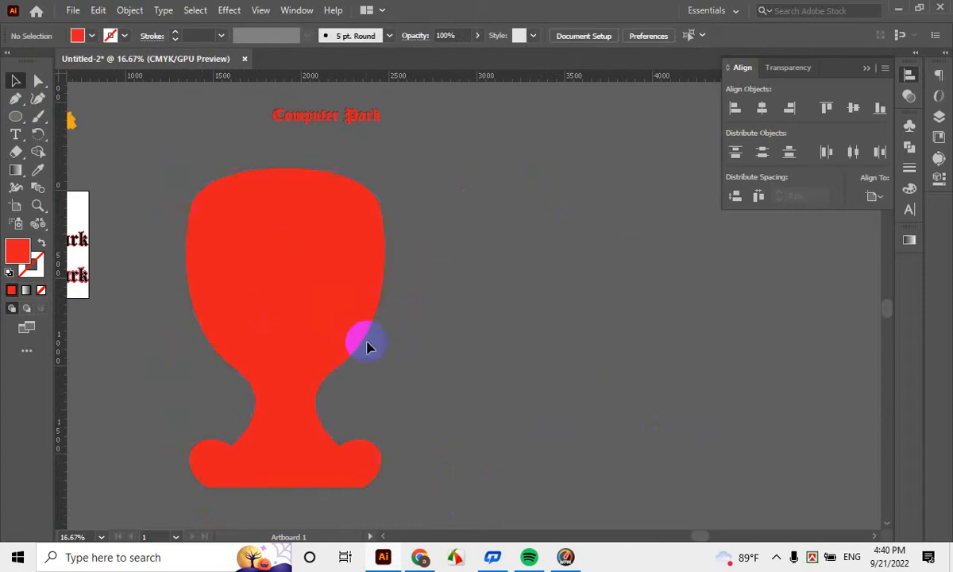
Place a new Old English Text MT placeholder text beside the goblet and scale it up to about 391 pt
click(17, 133)
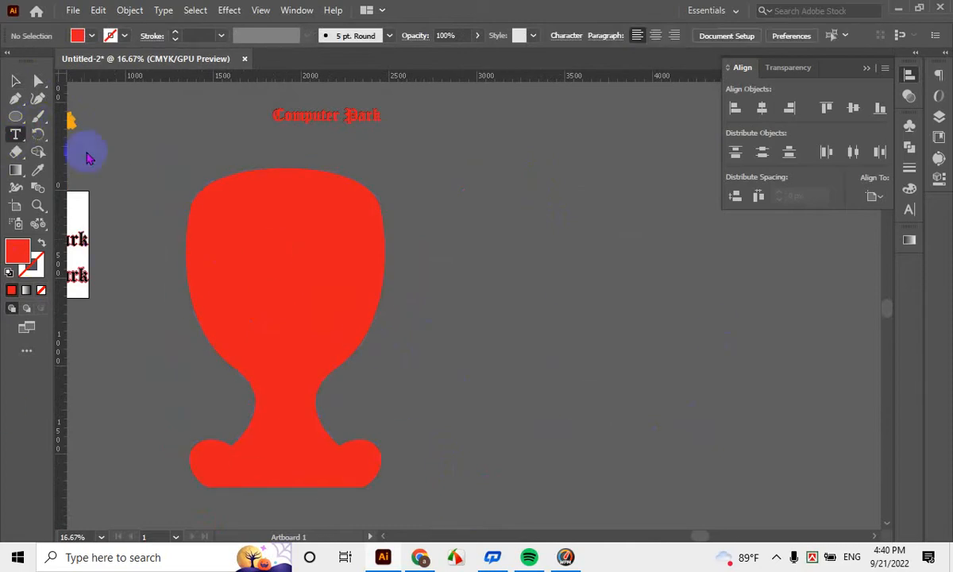
scroll(477, 349, up, 1)
click(534, 289)
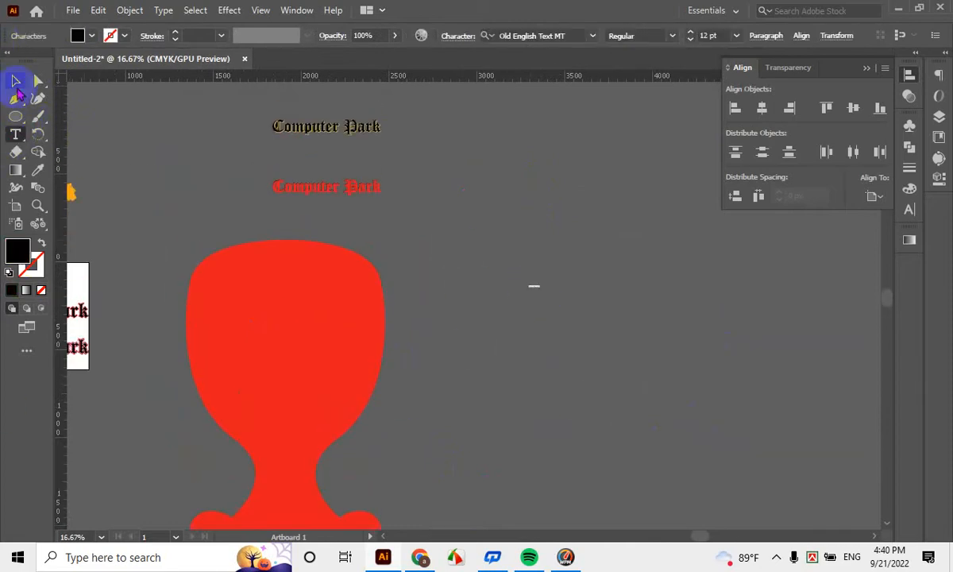
click(17, 85)
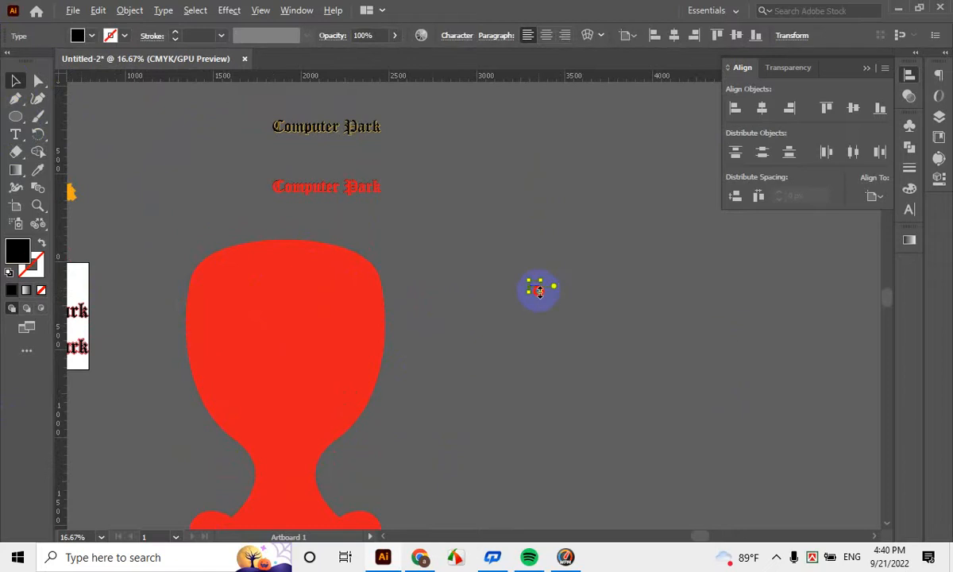
drag(539, 291, 596, 302)
drag(701, 334, 571, 324)
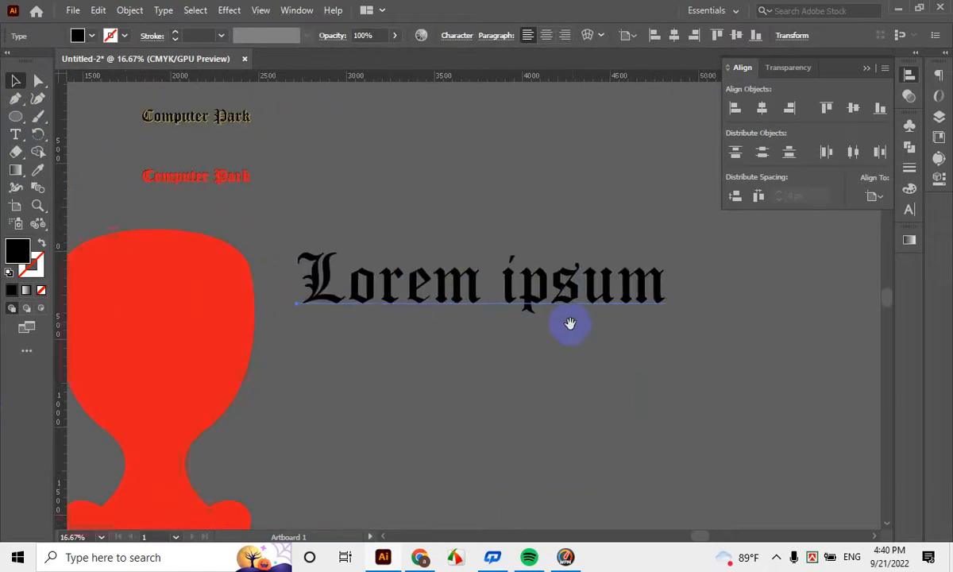
drag(510, 288, 560, 308)
scroll(598, 425, up, 1)
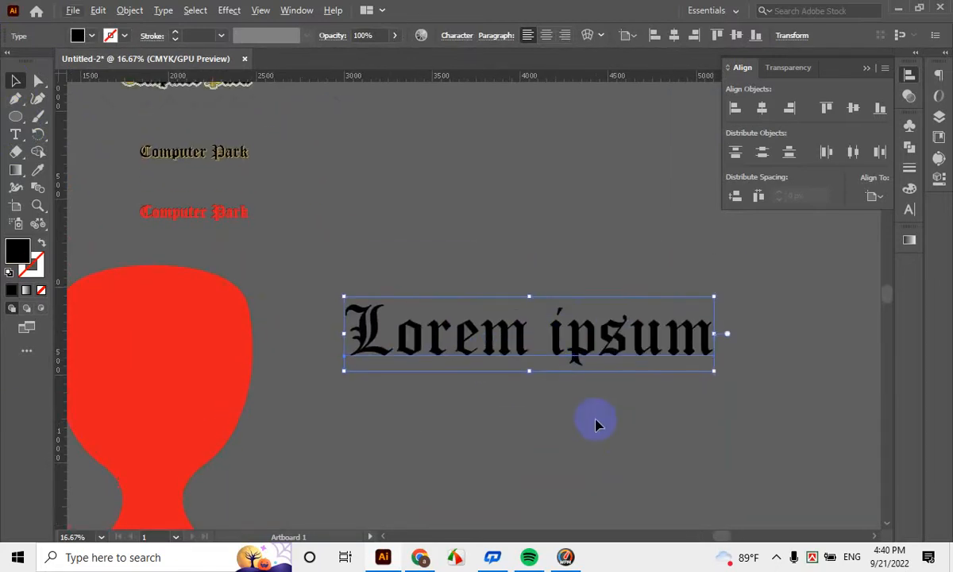
scroll(587, 384, down, 1)
drag(637, 383, 602, 353)
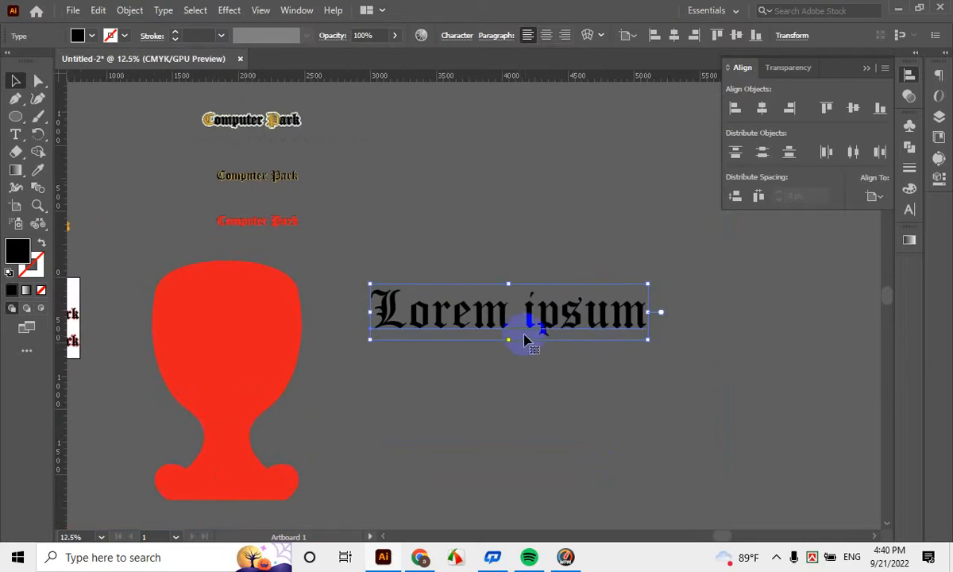
Replace the placeholder text beside the goblet with "Truth is Always"
double_click(521, 320)
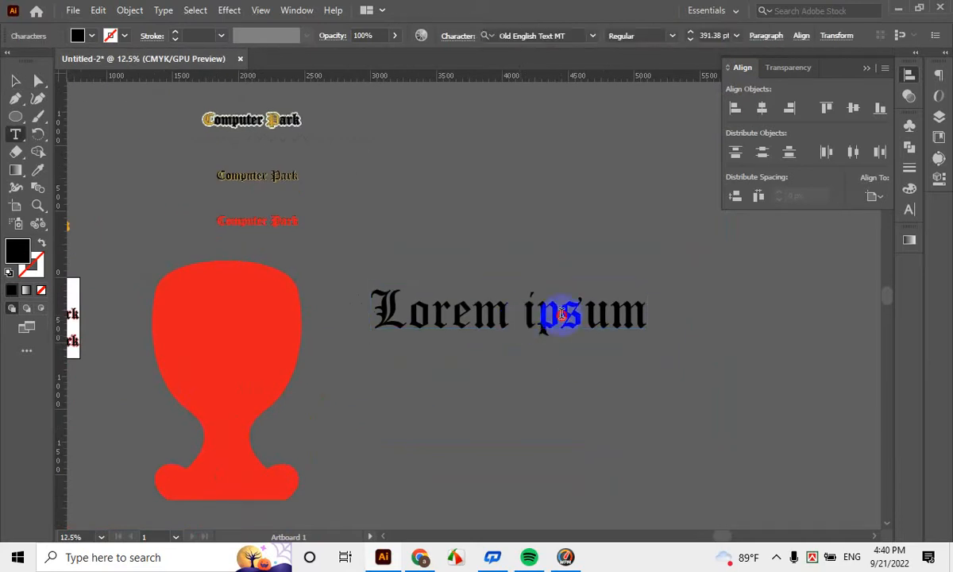
triple_click(556, 316)
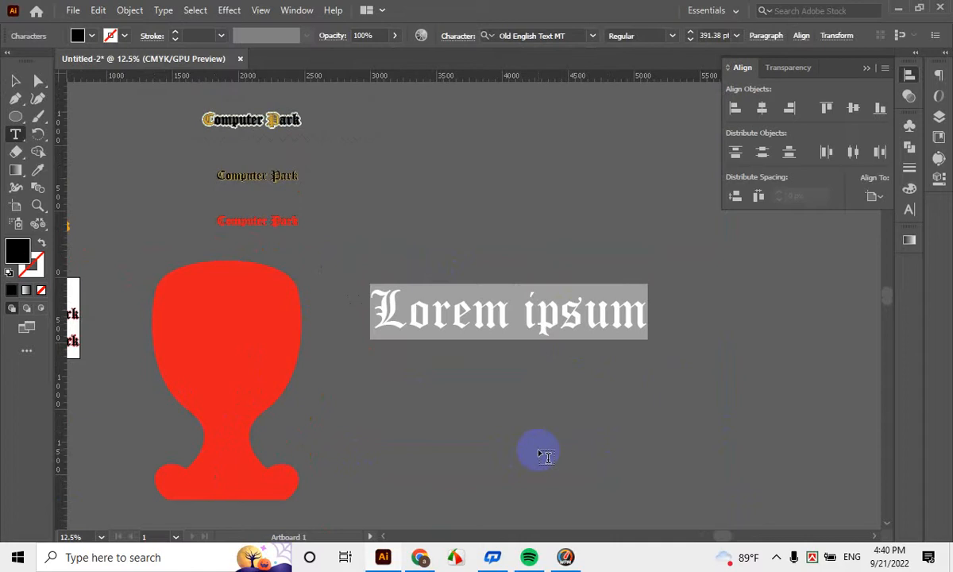
text(t)
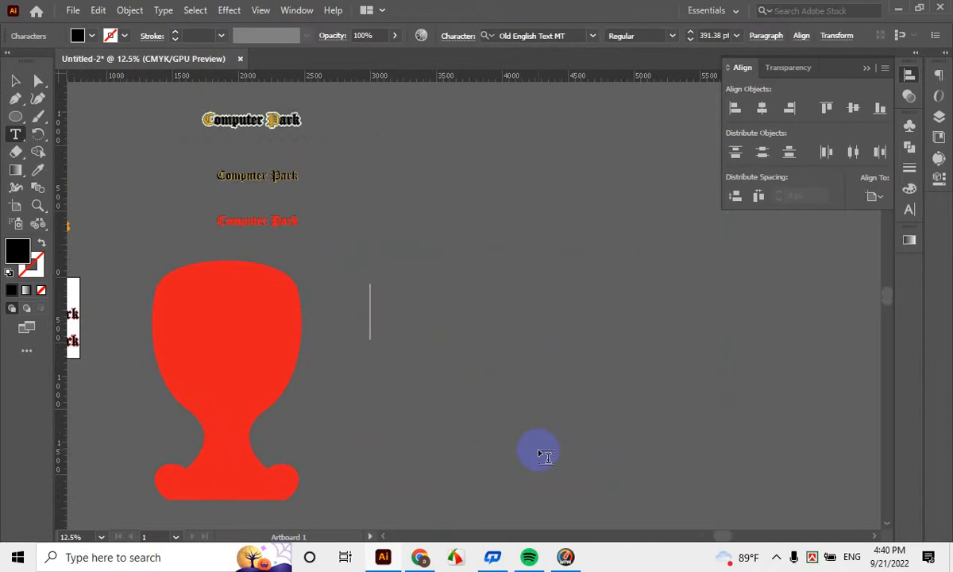
text(Truth is )
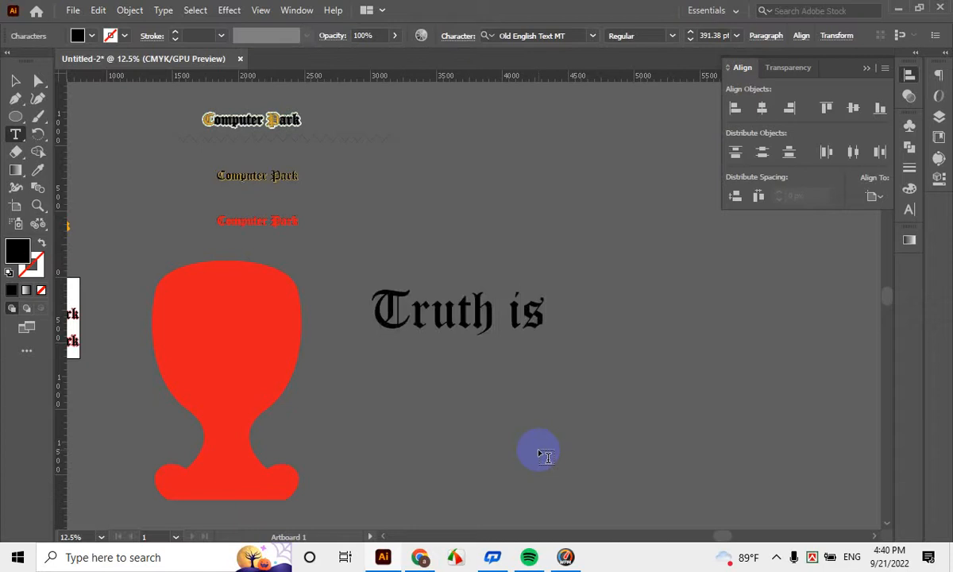
text(Always)
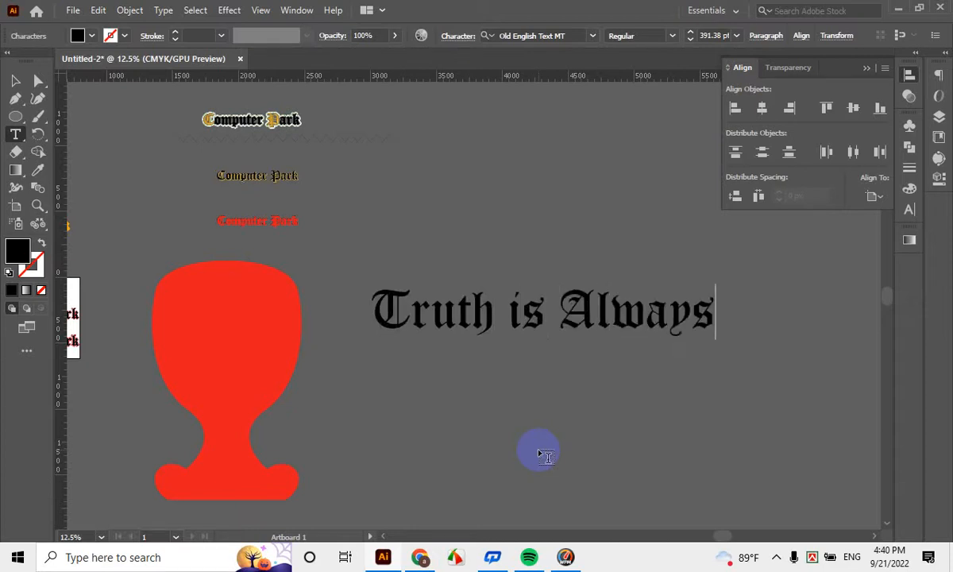
Rewrite the end of the phrase with a lowercase "always" and add "Beautiful" to give "Truth is always Beautiful"
key(BackSpace)
key(BackSpace)
key(BackSpace)
key(BackSpace)
key(BackSpace)
key(BackSpace)
key(BackSpace)
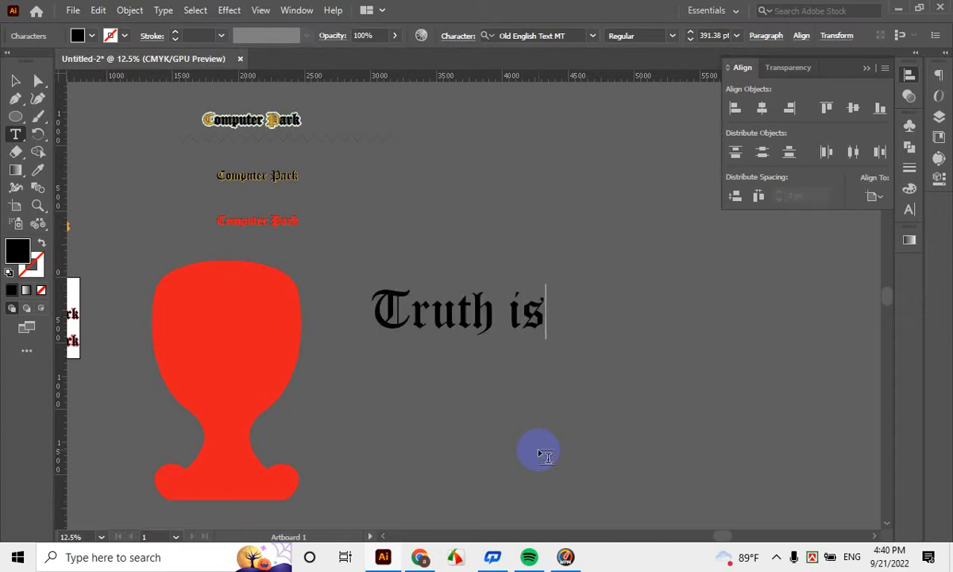
text(S)
key(BackSpace)
text(alw)
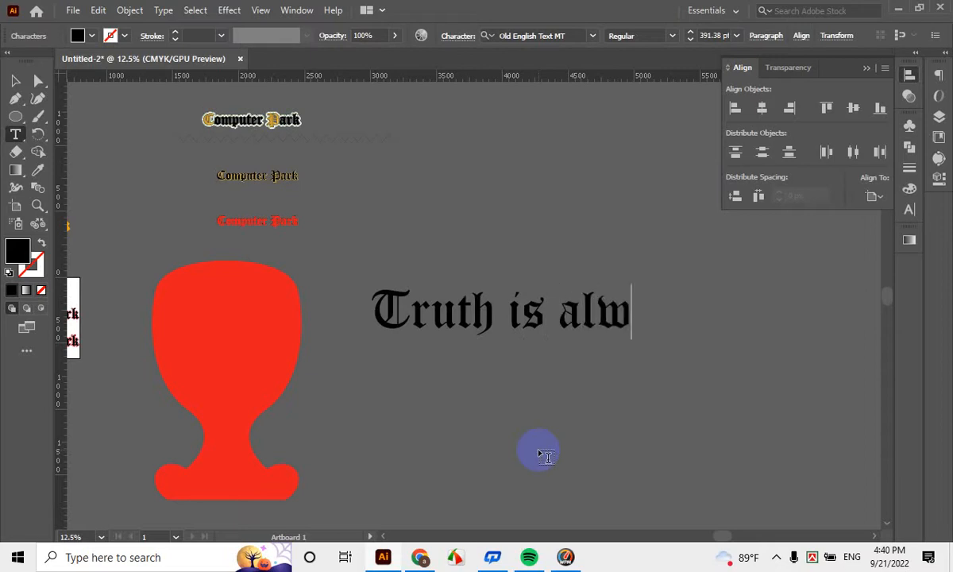
text(ays Be)
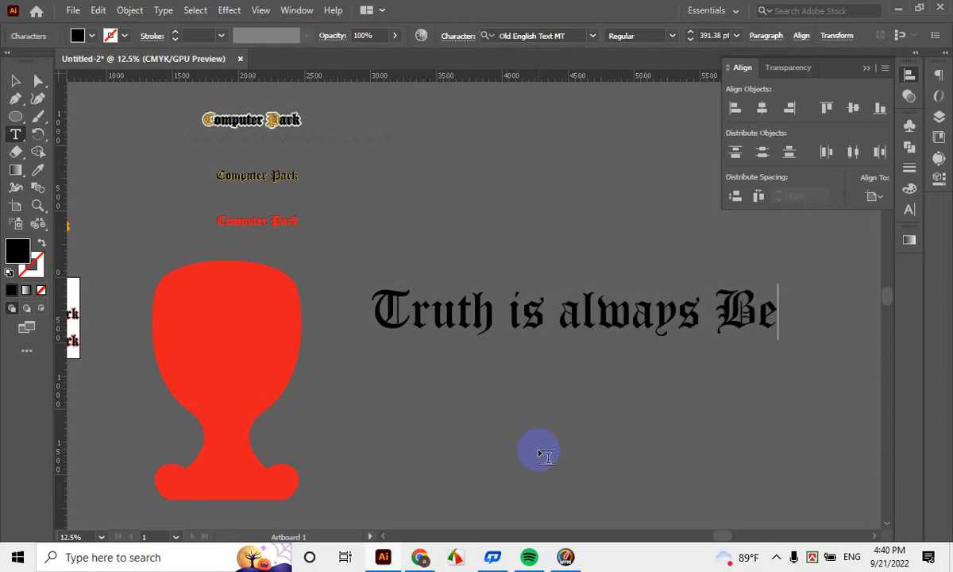
key(BackSpace)
key(BackSpace)
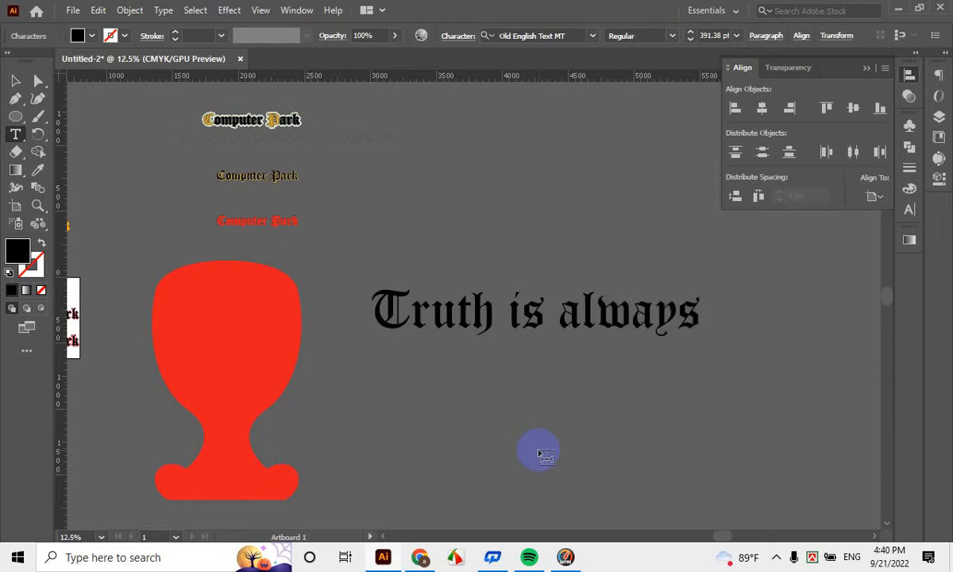
text(Beaut)
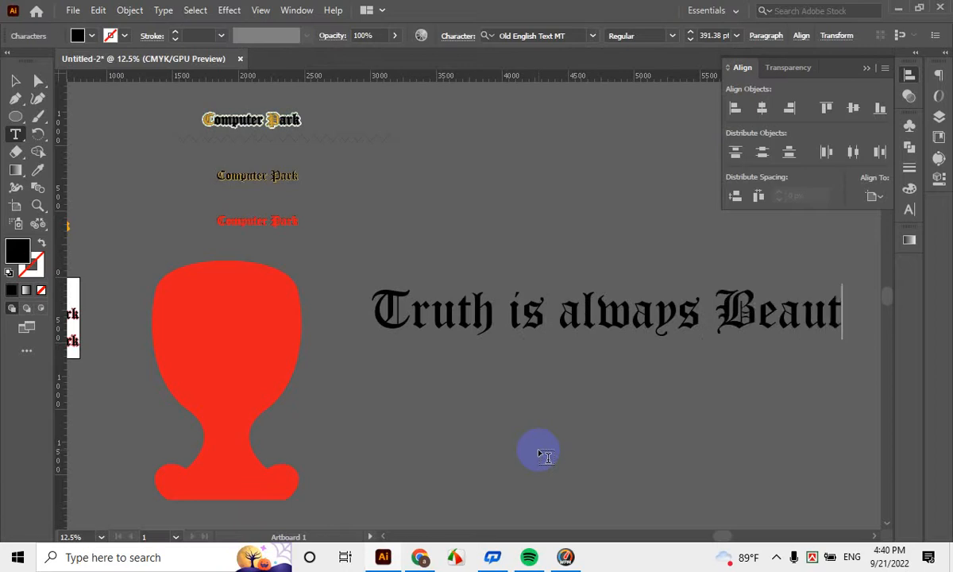
text(iful)
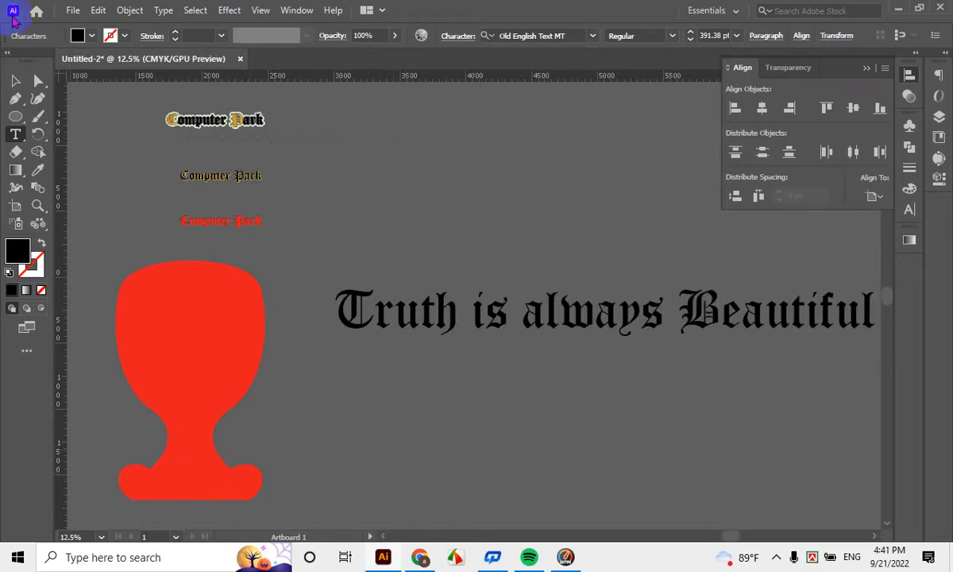
Examine the capitalization of the words in the phrase and its size next to the goblet
click(16, 80)
drag(750, 350, 594, 312)
scroll(669, 348, down, 1)
scroll(669, 348, down, 1)
scroll(678, 274, up, 2)
drag(778, 305, 753, 298)
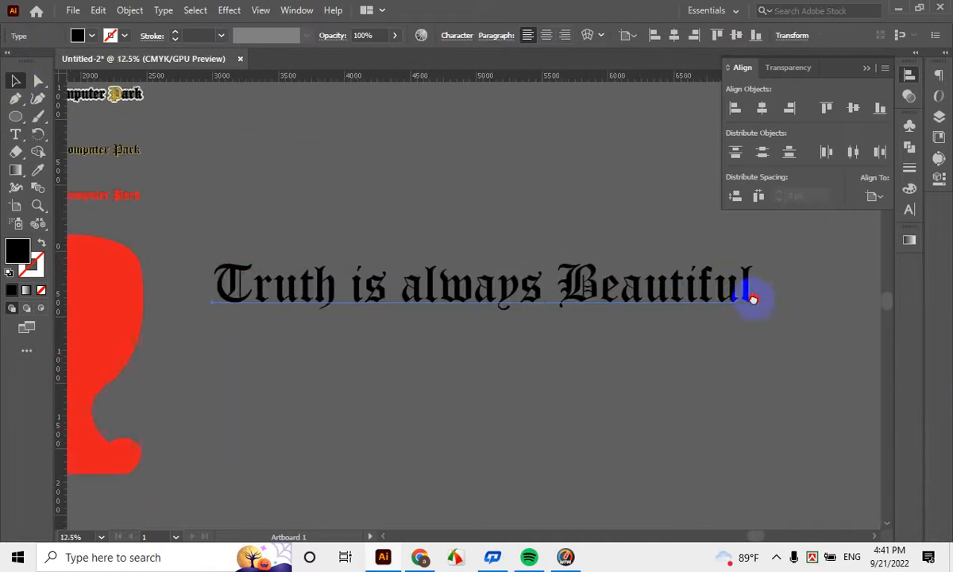
click(735, 294)
scroll(589, 383, down, 1)
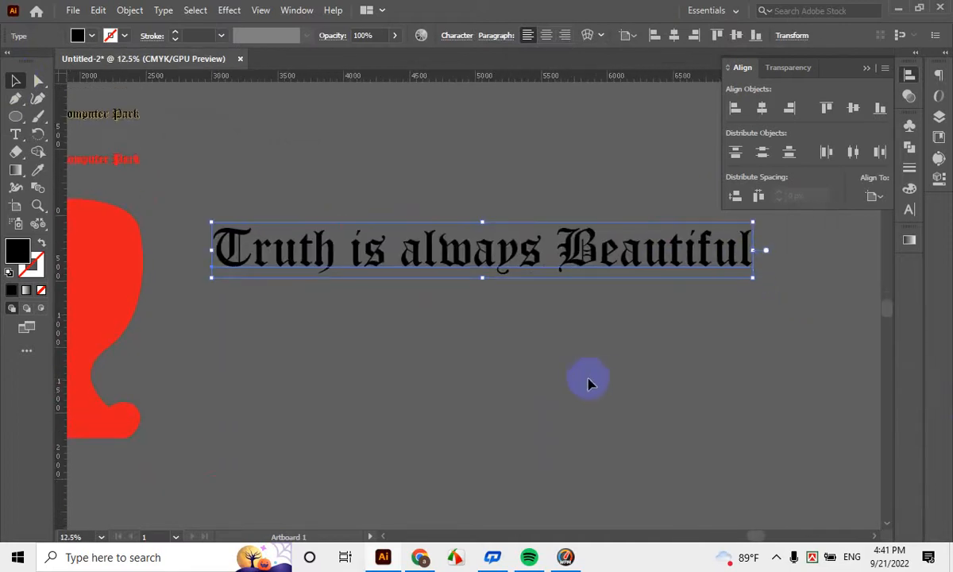
click(522, 389)
scroll(467, 278, down, 2)
scroll(648, 290, up, 2)
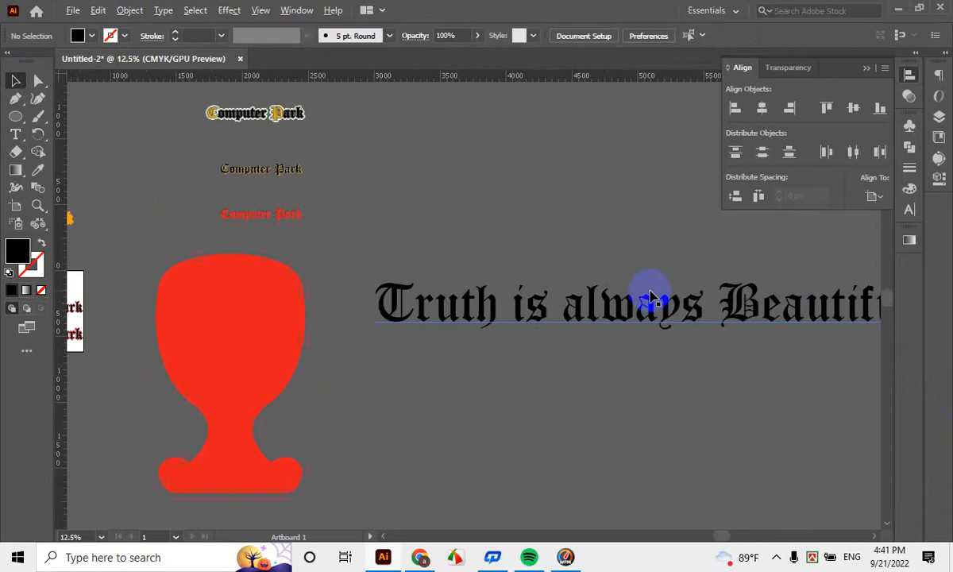
drag(666, 340, 510, 279)
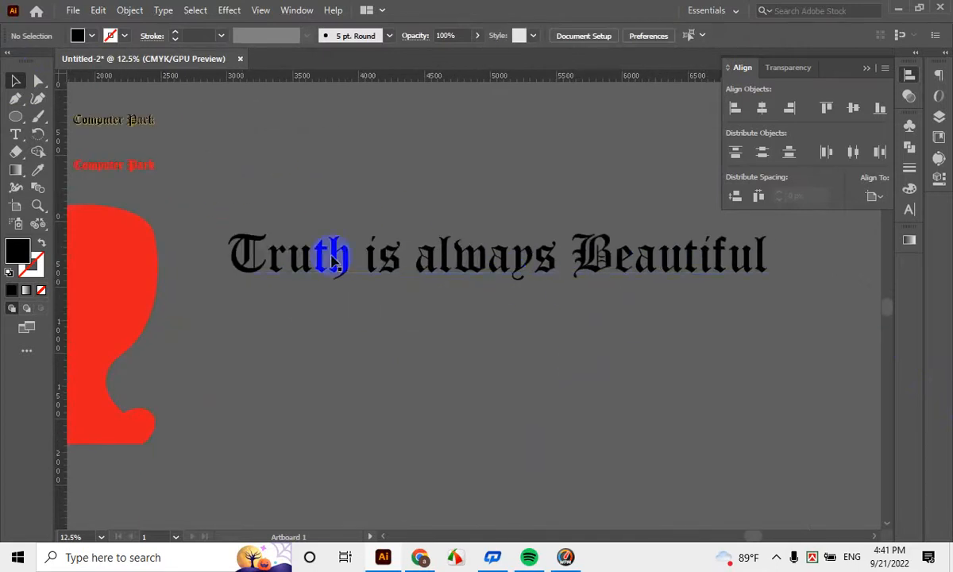
click(459, 264)
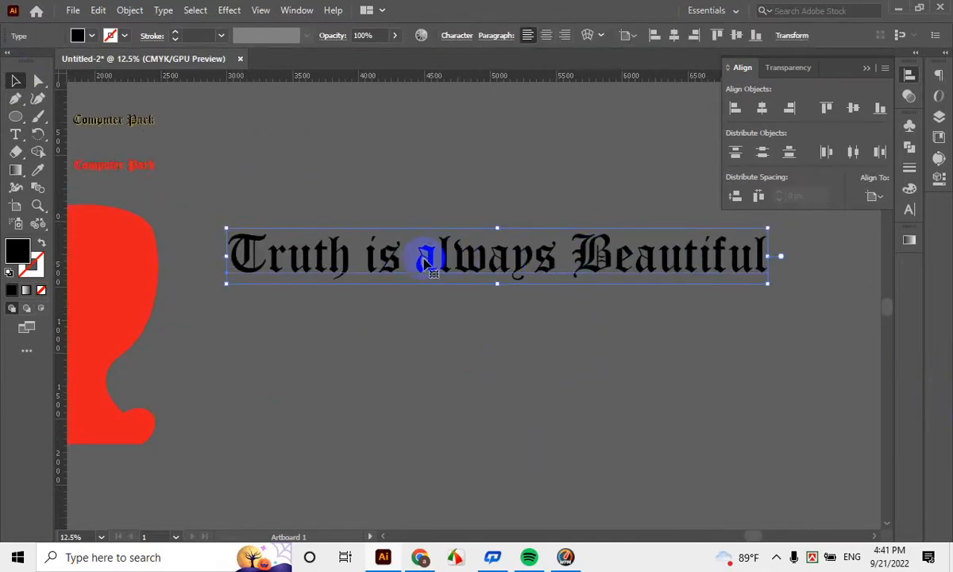
click(566, 333)
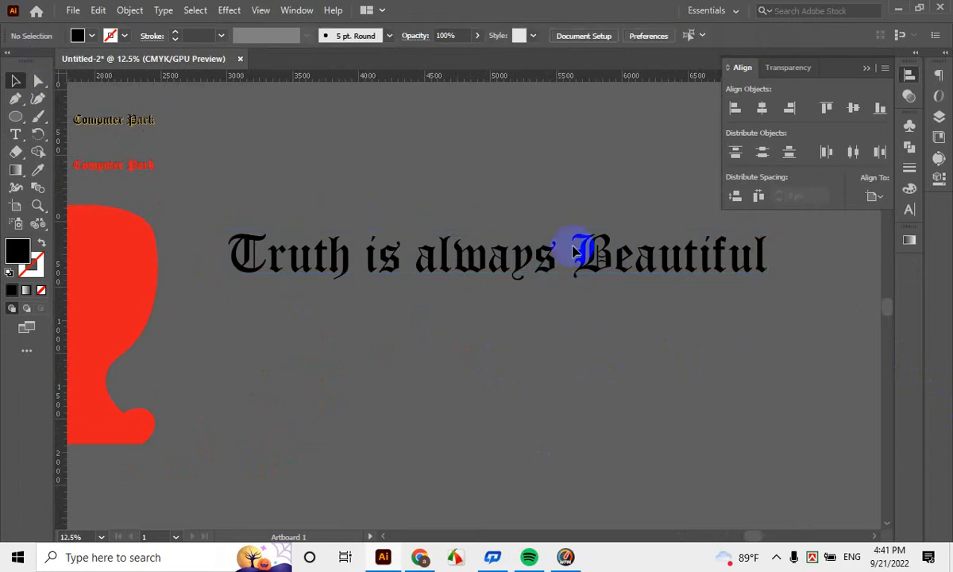
click(574, 251)
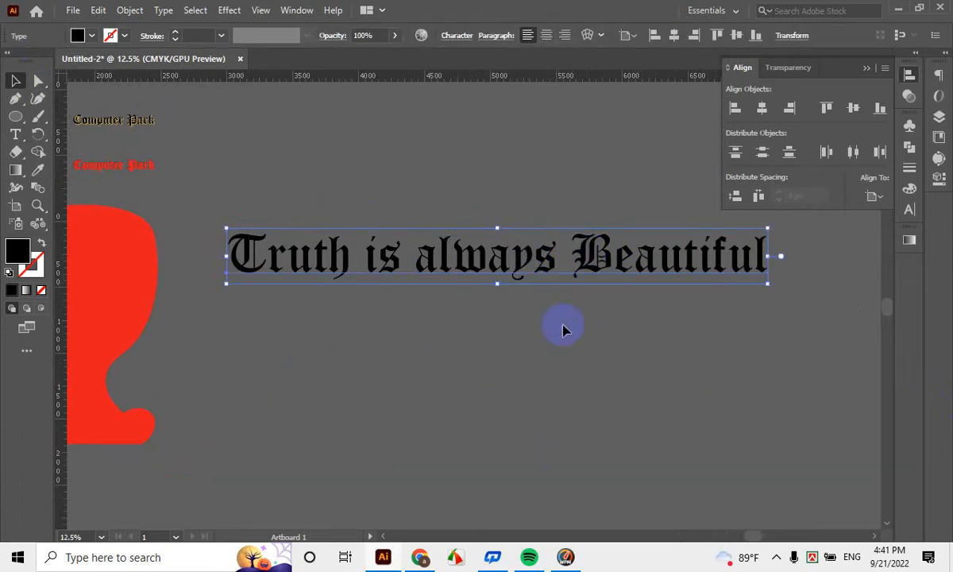
click(566, 352)
Change the case of the whole "Truth is always Beautiful" phrase to Title Case
click(516, 272)
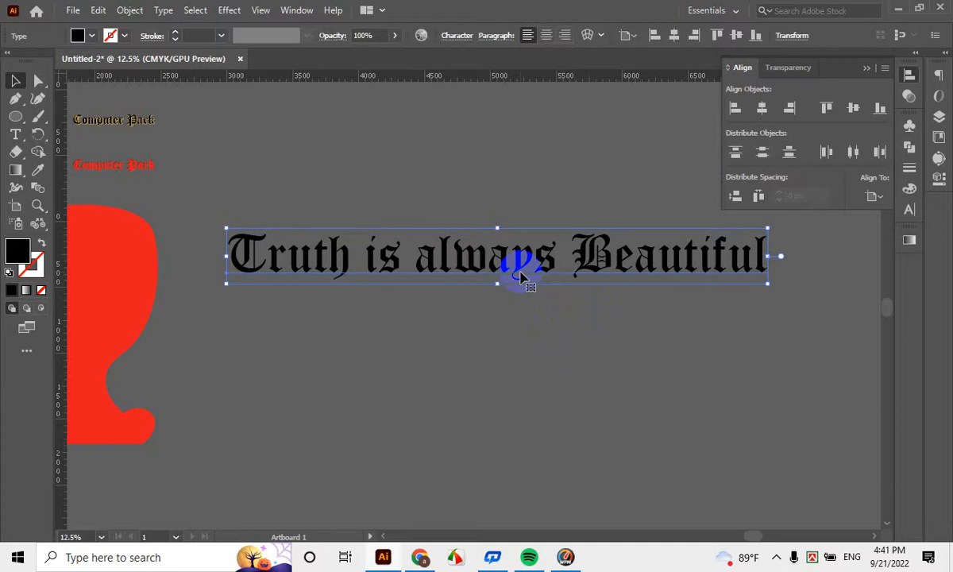
click(165, 10)
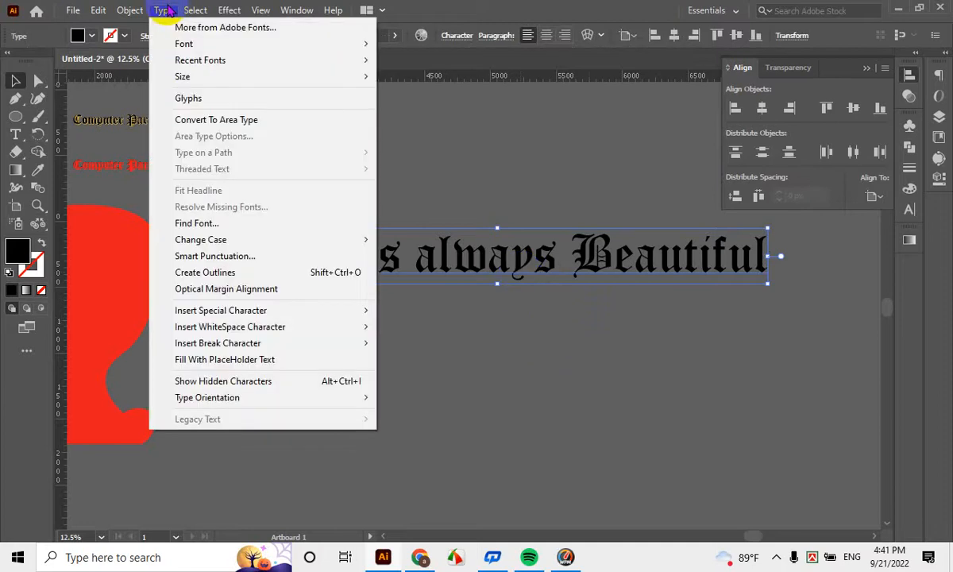
mouse_move(222, 242)
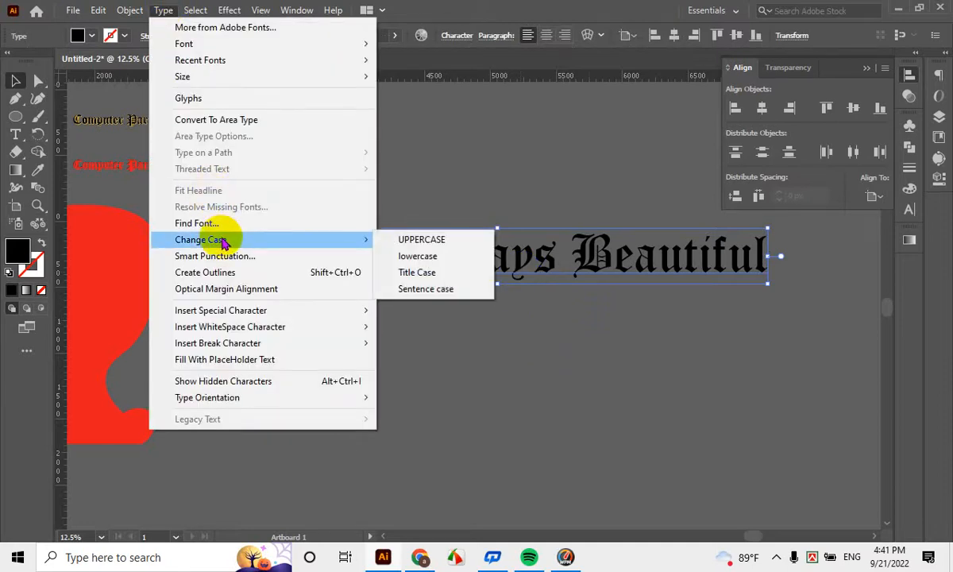
click(432, 275)
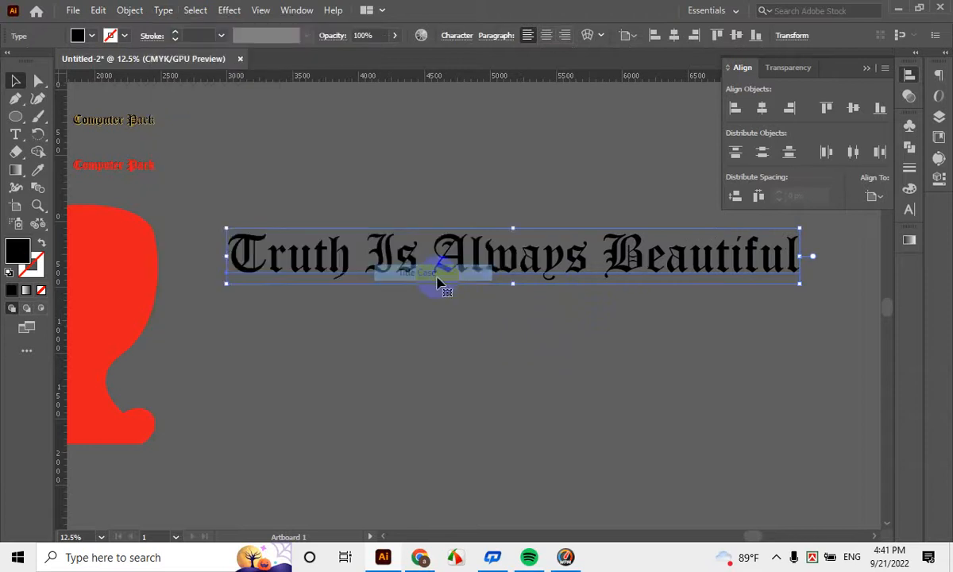
click(498, 347)
scroll(463, 333, down, 2)
scroll(530, 313, up, 2)
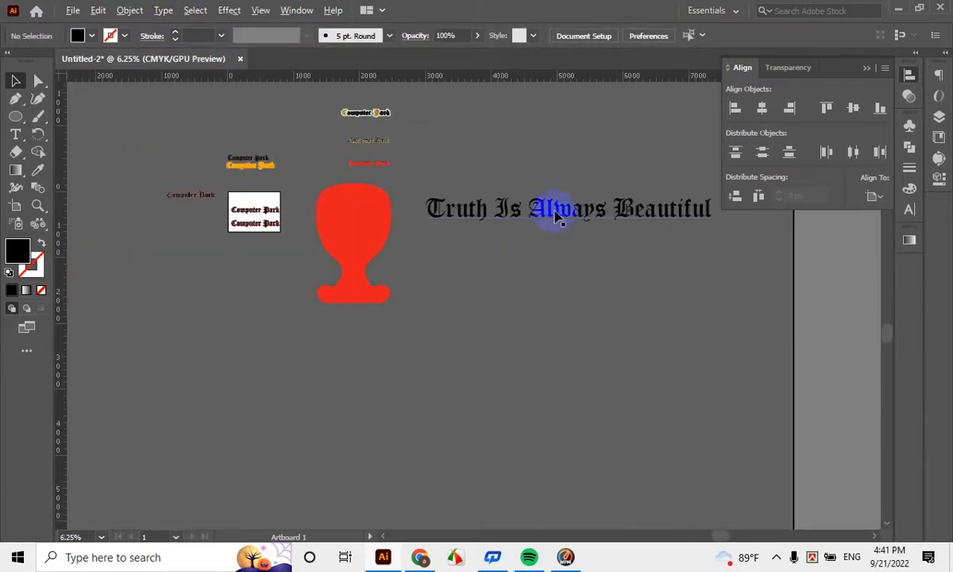
Split the words "Truth Is" off the phrase into a separate text object above it, removing the space before "Always"
scroll(508, 298, up, 1)
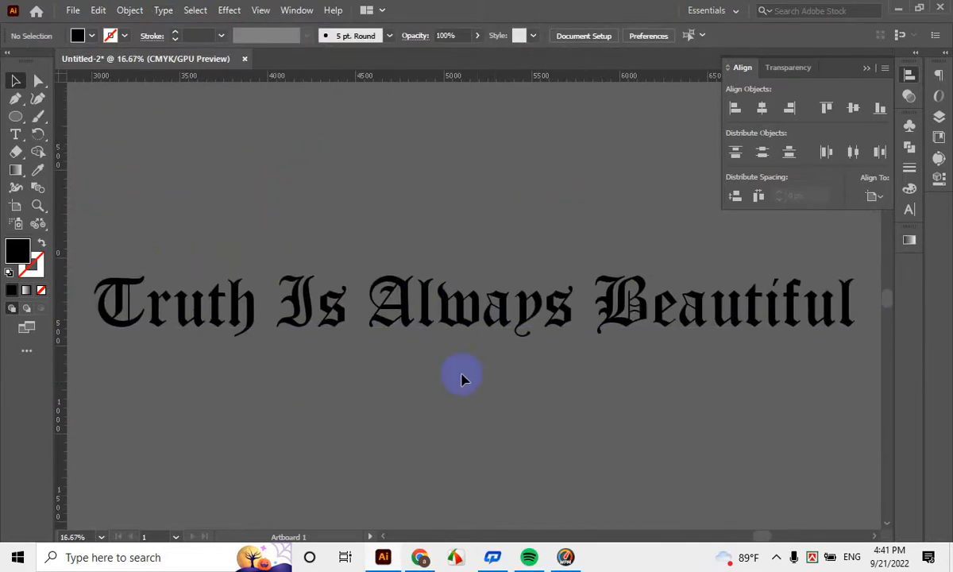
double_click(369, 320)
key(BackSpace)
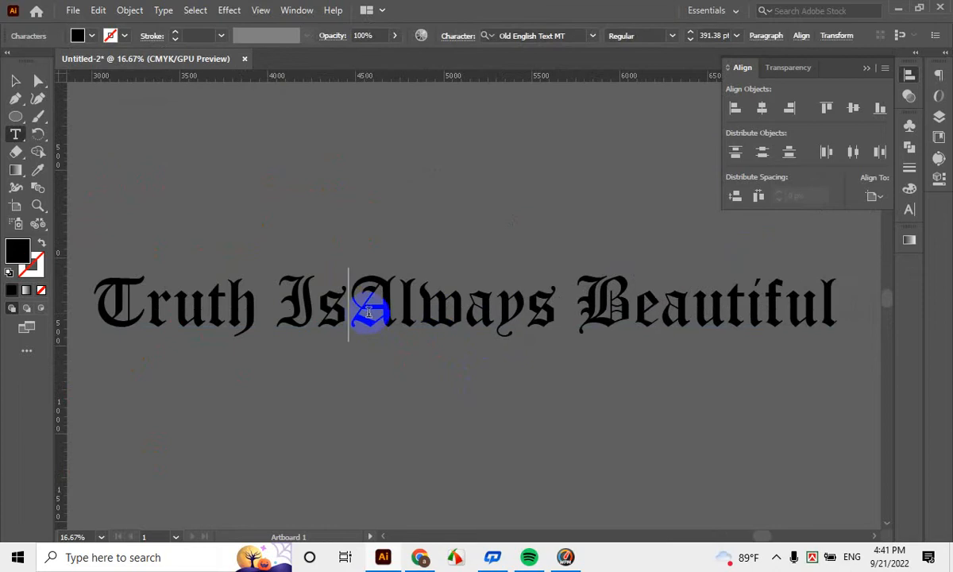
drag(339, 312, 82, 305)
key(ctrl+c)
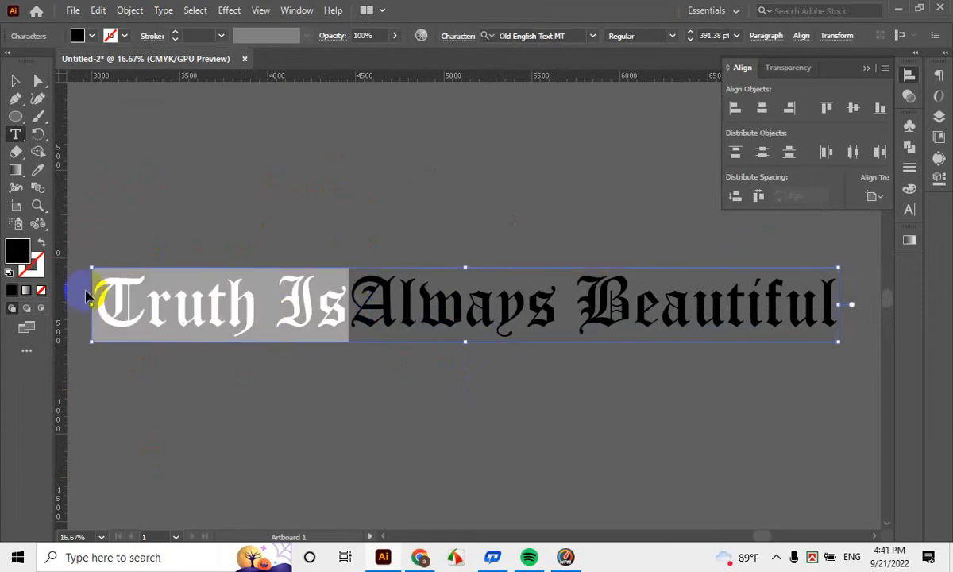
key(BackSpace)
scroll(310, 238, up, 1)
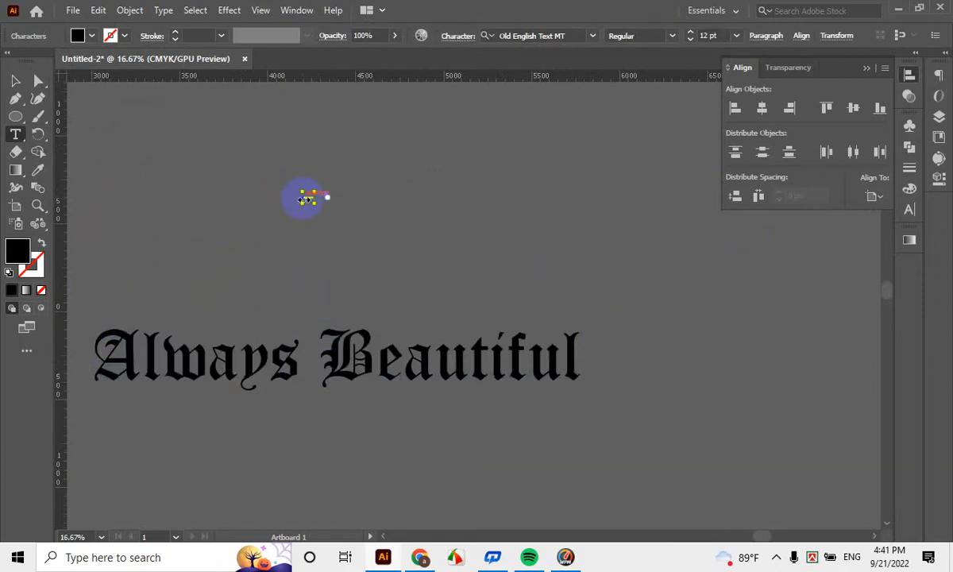
key(ctrl+v)
Split the word "Always" off "Always Beautiful" into its own text object below "Truth Is", removing the space before "Beautiful"
key(BackSpace)
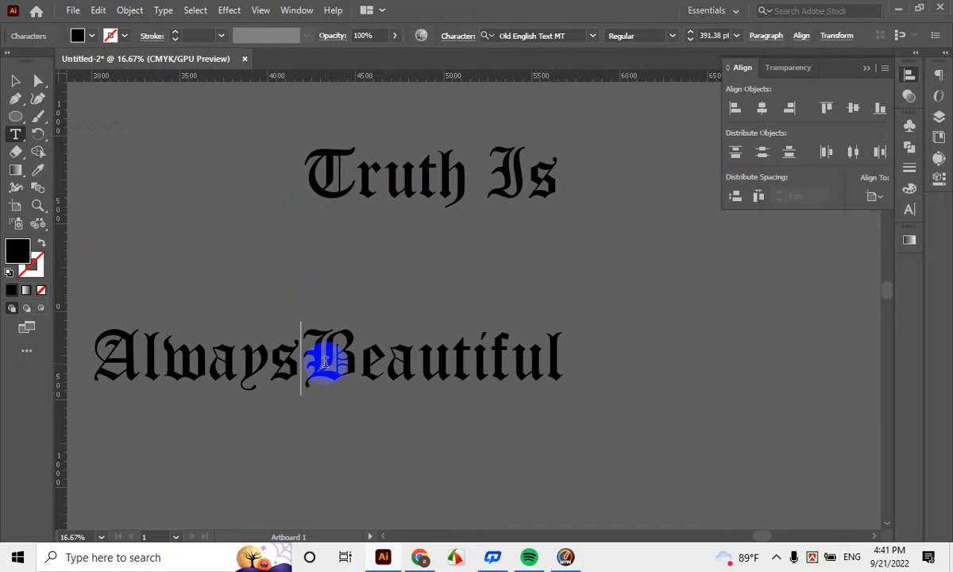
drag(311, 362, 67, 362)
key(ctrl+c)
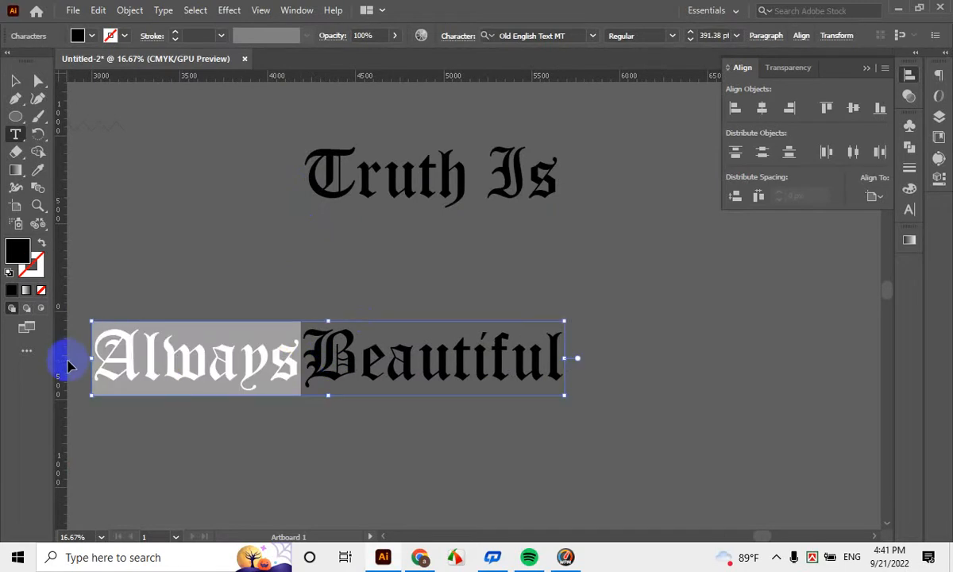
key(BackSpace)
click(329, 270)
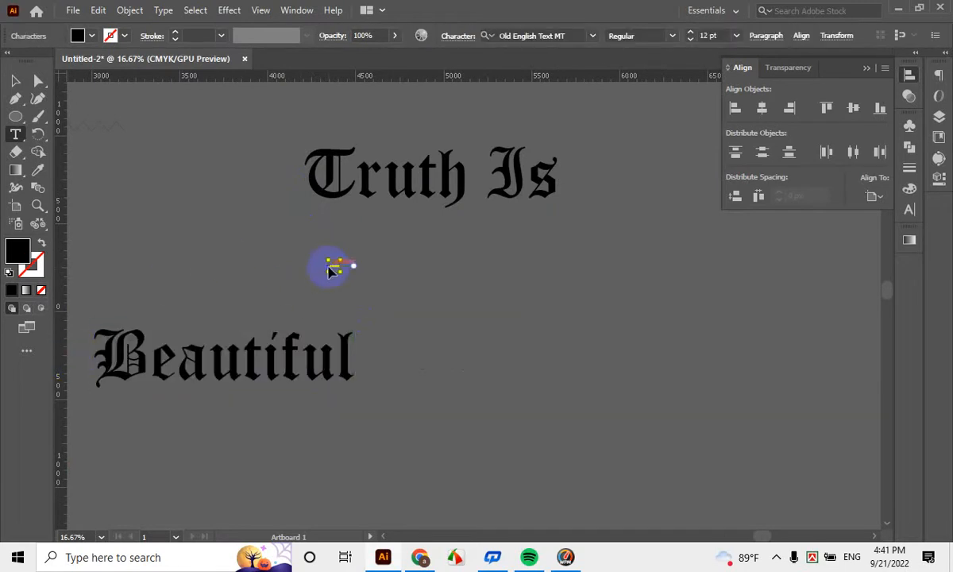
key(ctrl+v)
click(15, 81)
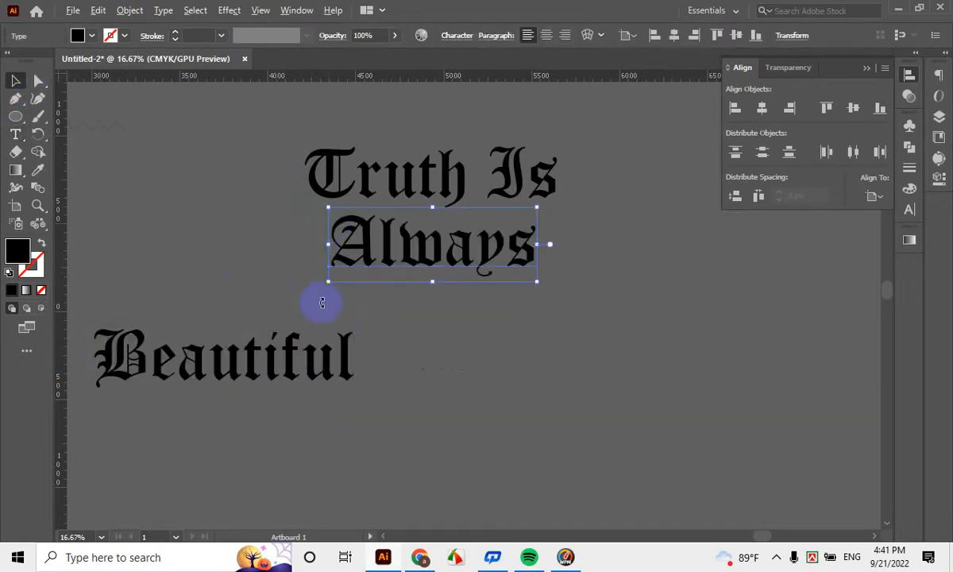
Move "Beautiful" directly beneath "Always" so the phrase stacks in three lines
scroll(322, 302, down, 1)
click(309, 335)
drag(266, 356, 441, 318)
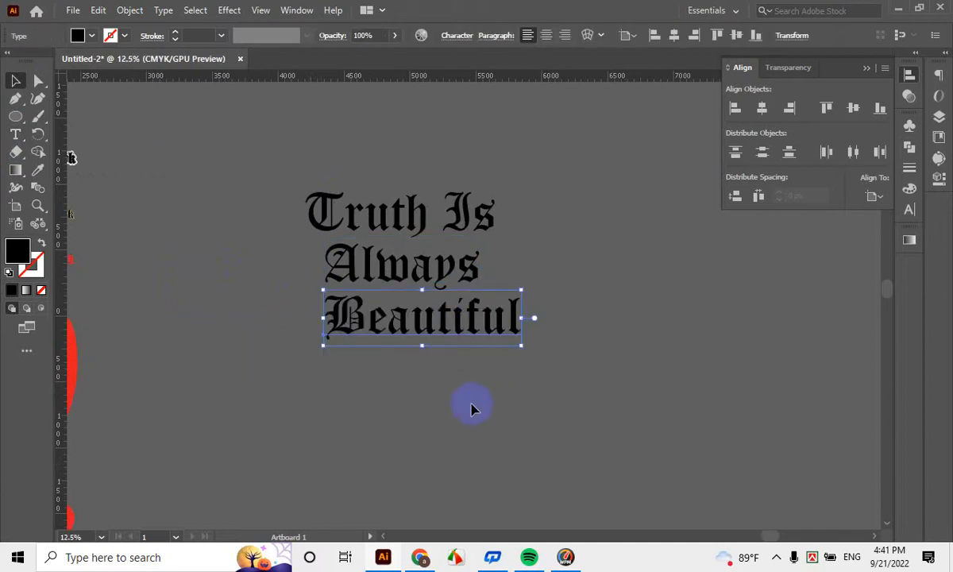
Examine the size and placement of the three-line phrase next to the goblet
scroll(430, 338, down, 1)
click(575, 404)
drag(575, 404, 639, 385)
scroll(595, 263, up, 1)
drag(692, 325, 593, 283)
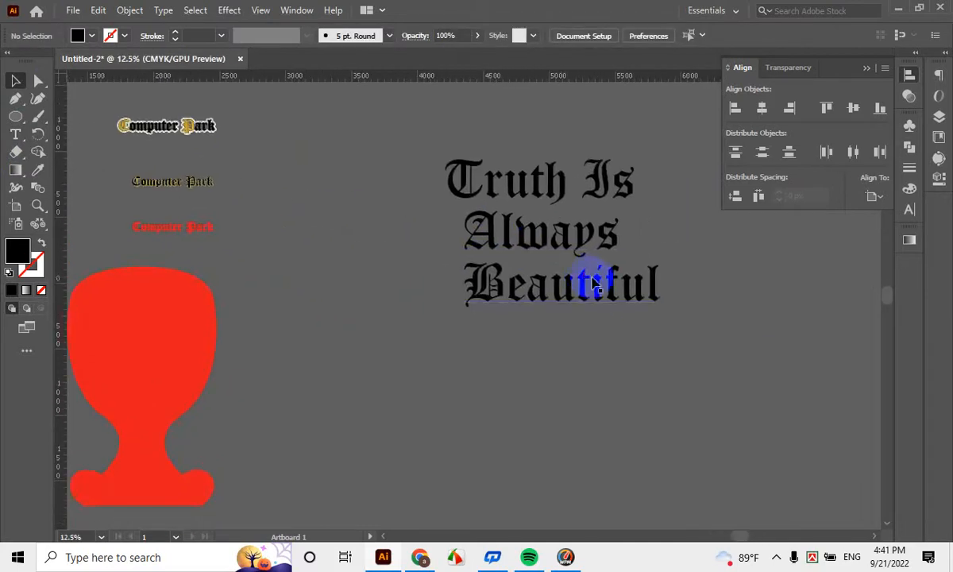
scroll(490, 344, down, 2)
scroll(549, 306, down, 1)
scroll(516, 350, up, 1)
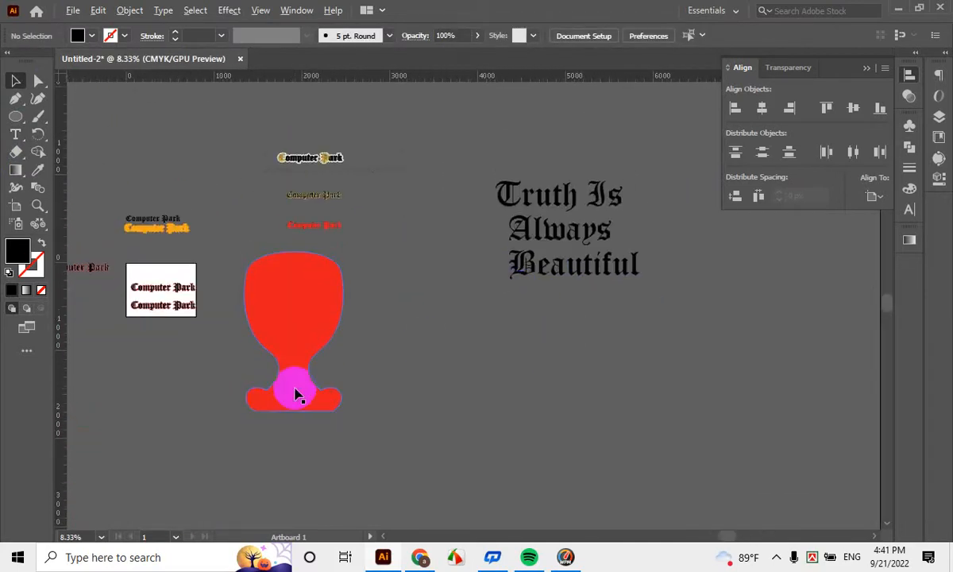
scroll(295, 369, up, 2)
scroll(547, 263, down, 2)
drag(628, 287, 557, 327)
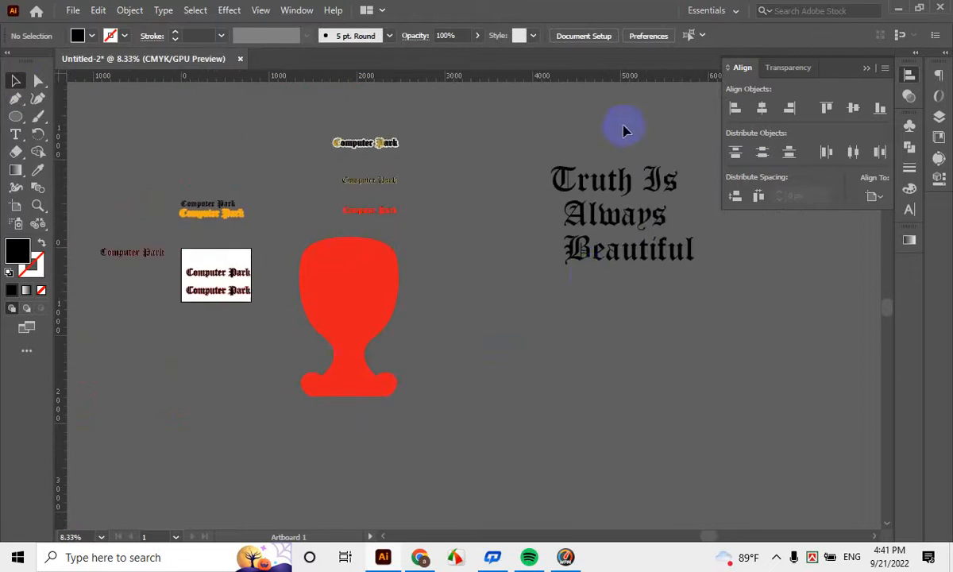
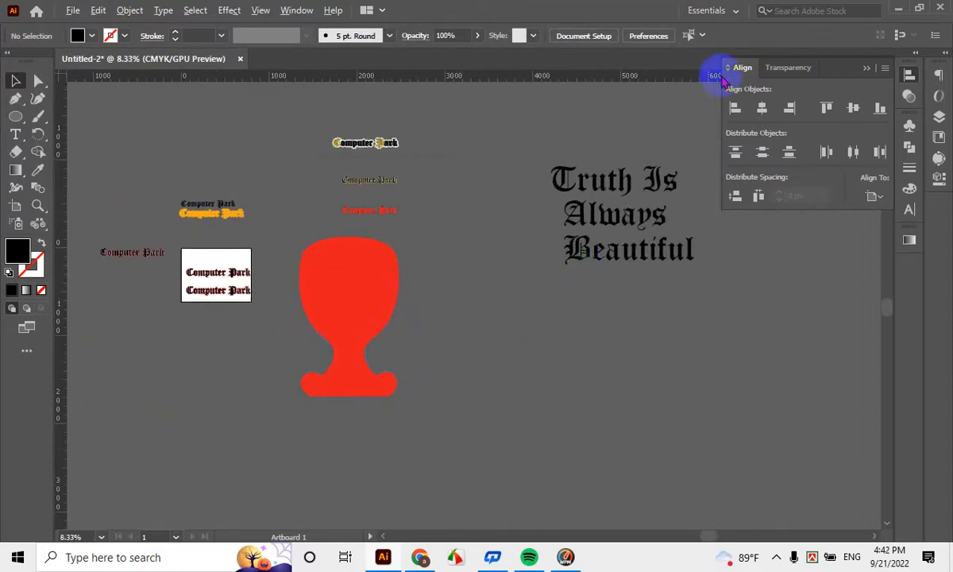
Duplicate the "Truth Is" text above the original and replace the copy's wording with "Speech"
scroll(608, 334, up, 1)
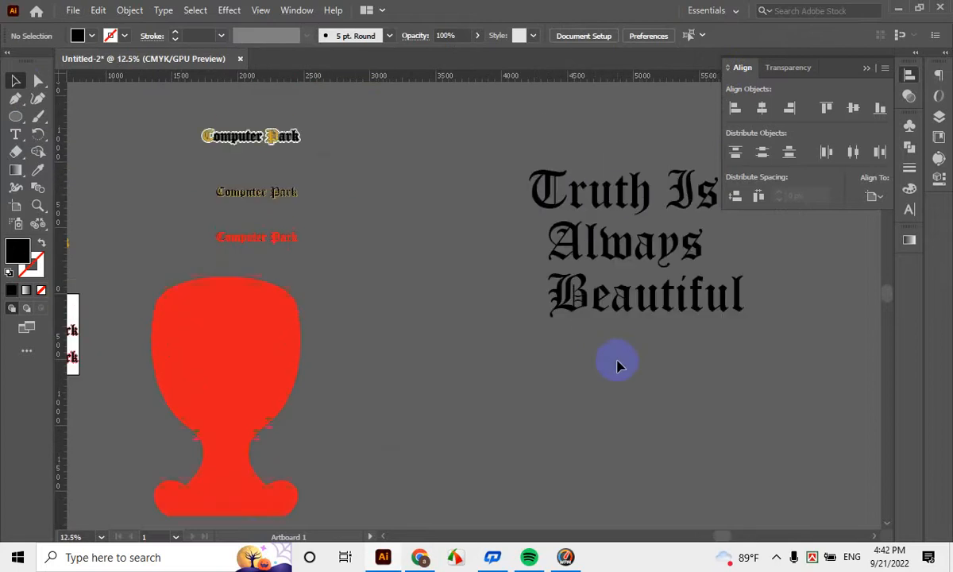
scroll(619, 368, up, 3)
scroll(626, 362, up, 1)
drag(665, 389, 561, 345)
drag(484, 367, 485, 239)
triple_click(485, 239)
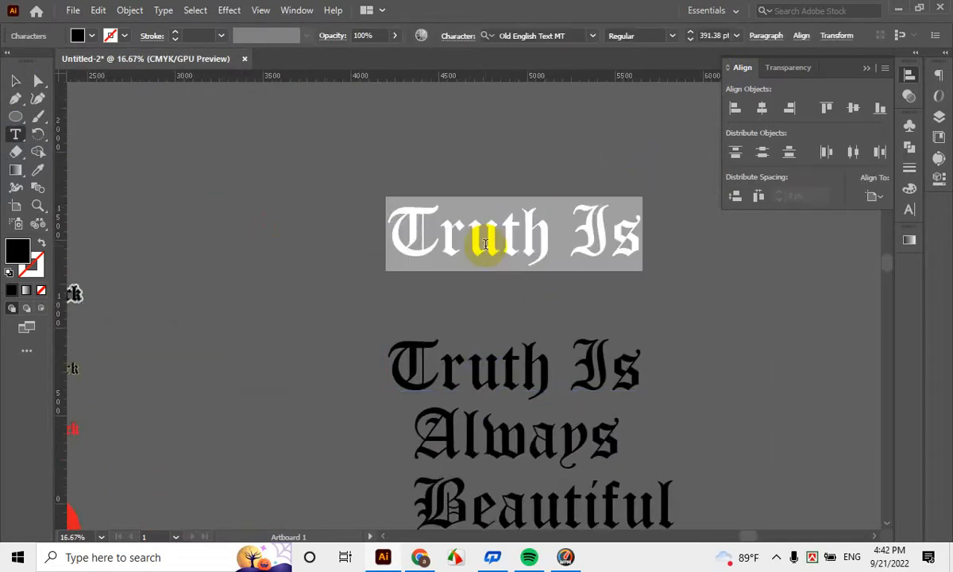
text(Speech)
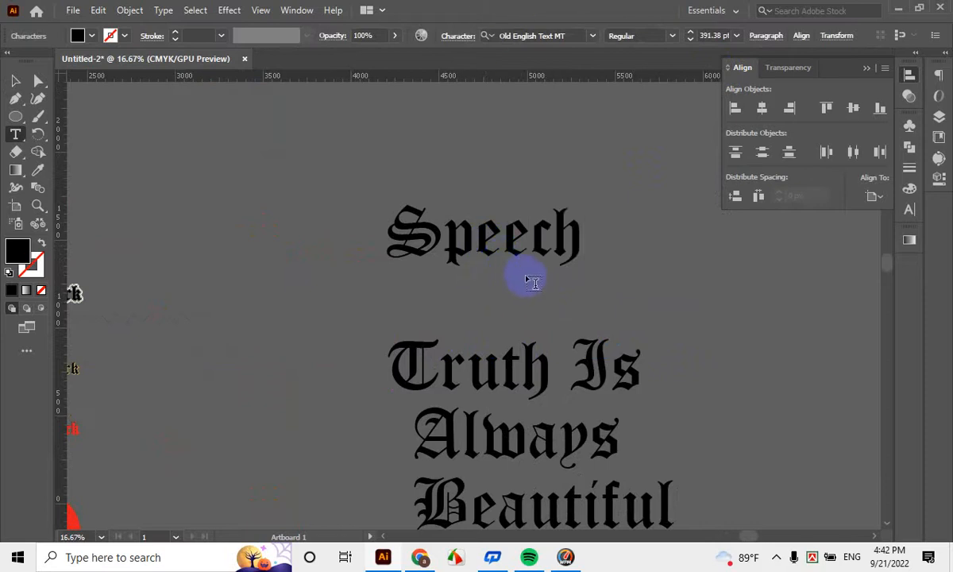
click(15, 80)
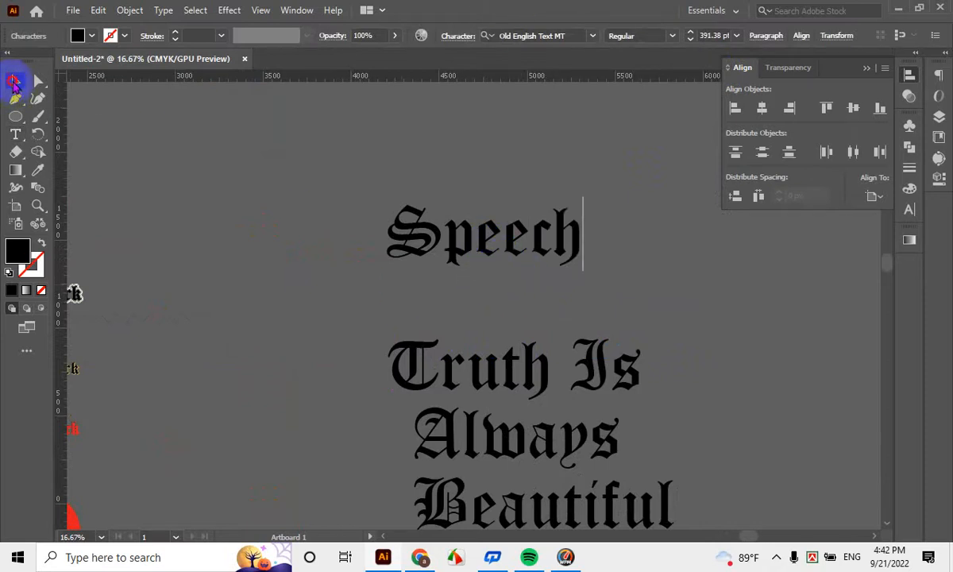
click(561, 307)
Examine the goblet's outline and proportions in relation to the separate words beside it
scroll(540, 276, down, 2)
scroll(525, 290, right, 3)
scroll(513, 301, down, 4)
scroll(513, 300, up, 2)
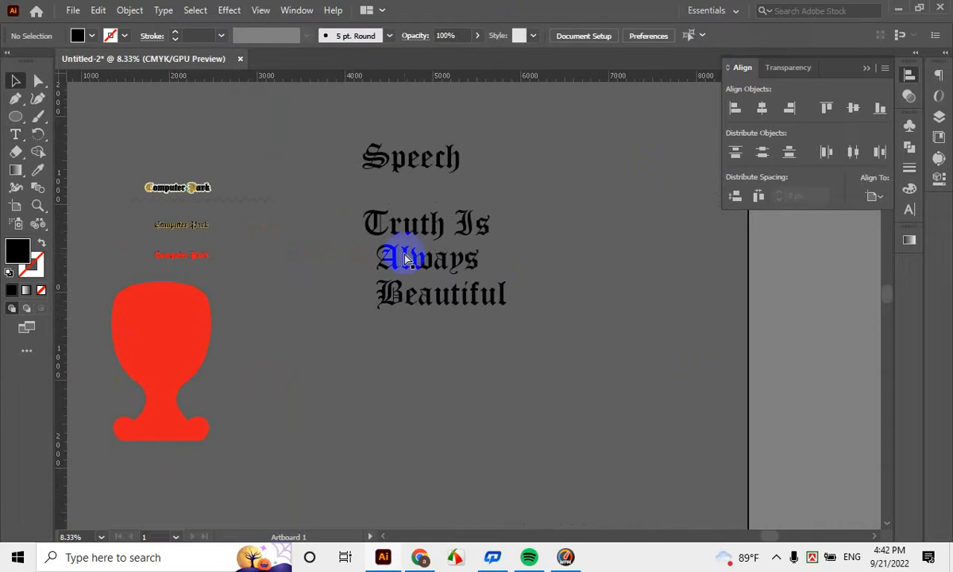
scroll(398, 256, up, 2)
scroll(445, 251, left, 3)
scroll(387, 387, down, 2)
click(261, 314)
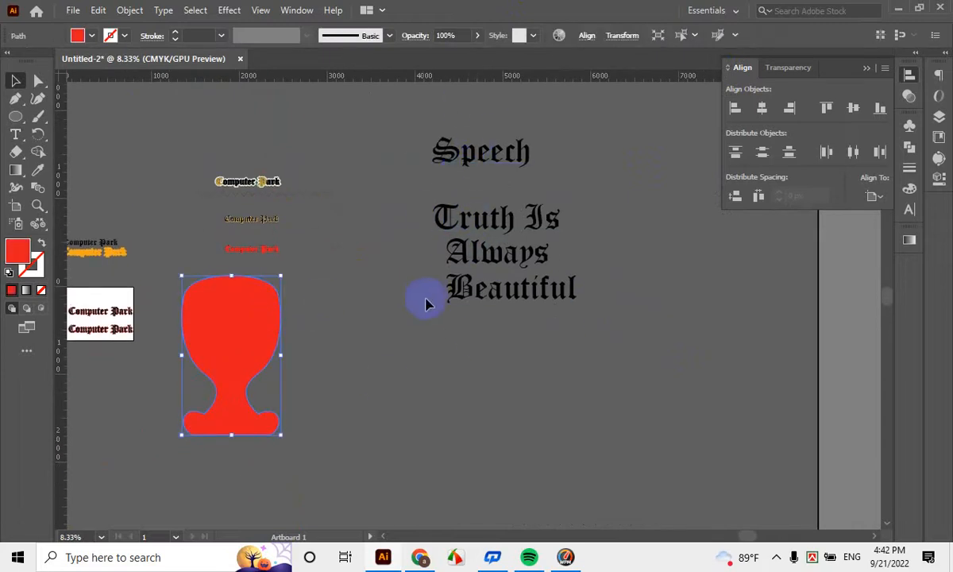
scroll(382, 308, down, 3)
scroll(230, 315, up, 1)
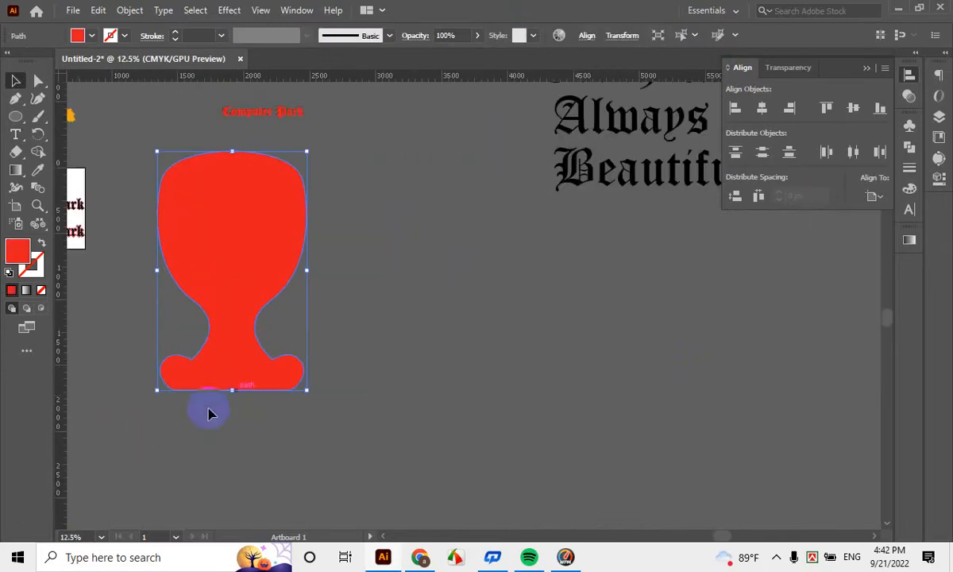
scroll(406, 273, down, 1)
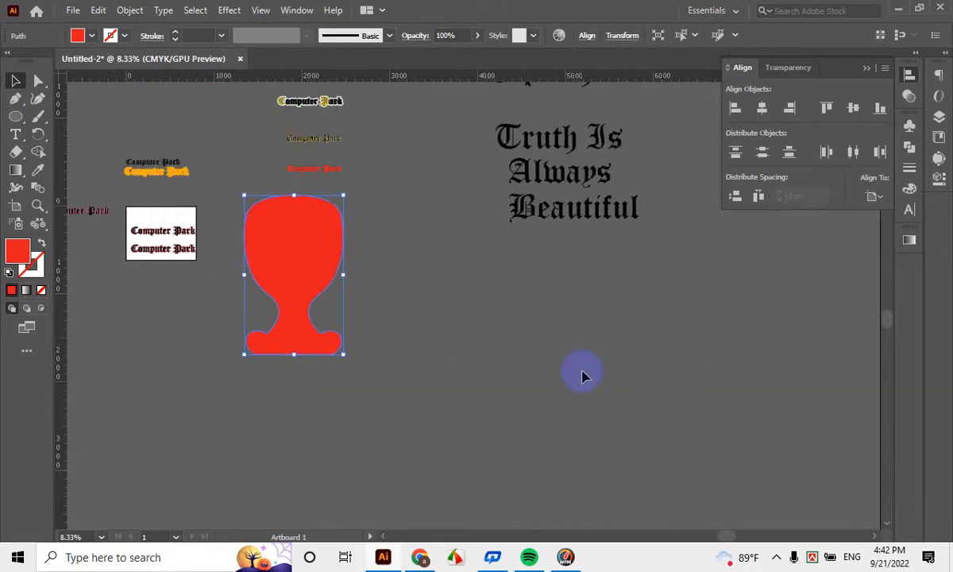
click(248, 325)
scroll(383, 279, up, 1)
scroll(572, 262, up, 1)
scroll(572, 270, down, 2)
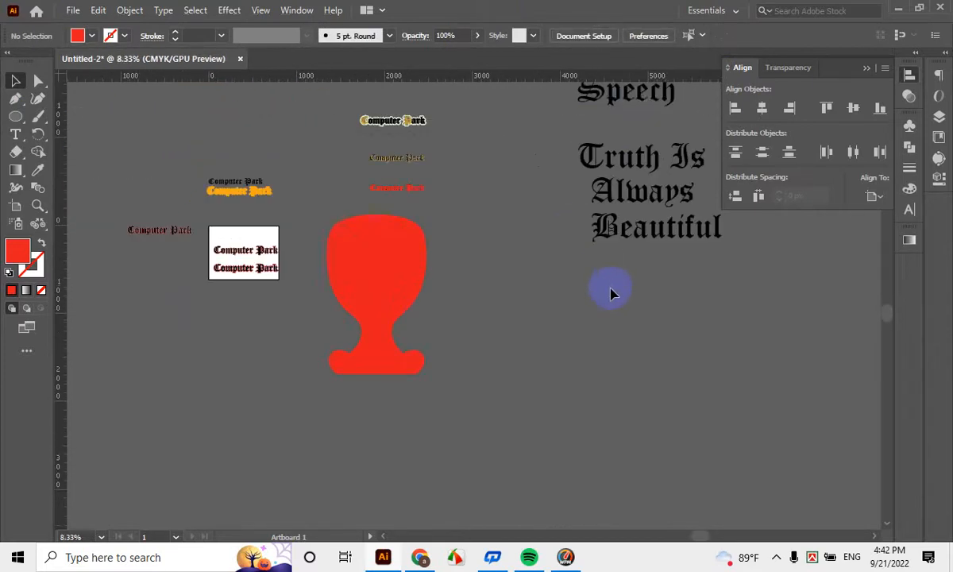
Move the word "Speech" down so it sits just above "Truth Is"
scroll(572, 270, up, 1)
drag(633, 139, 634, 159)
click(553, 379)
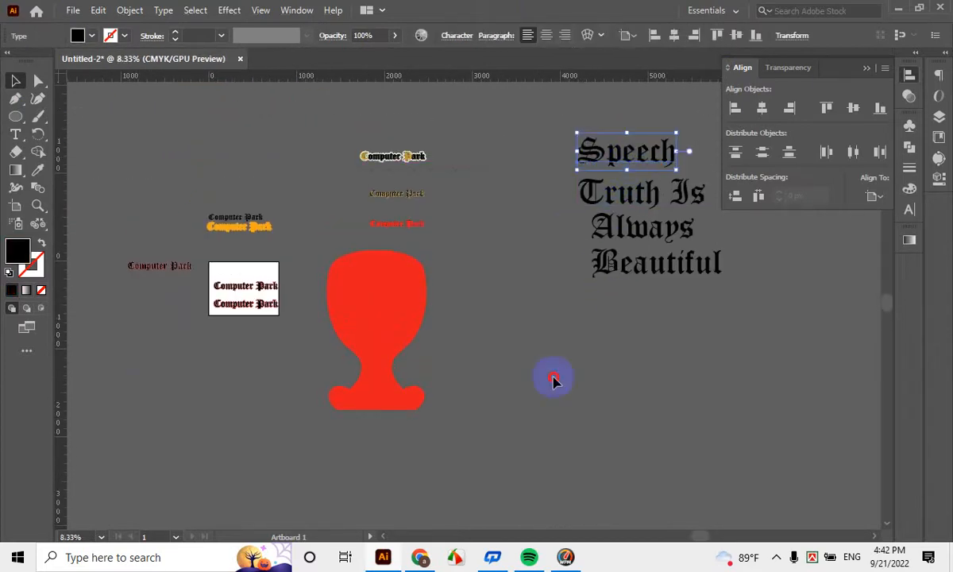
Draw a straight horizontal line about 3112 px long just below the goblet's base with the Pen tool
scroll(390, 354, up, 2)
scroll(387, 355, down, 2)
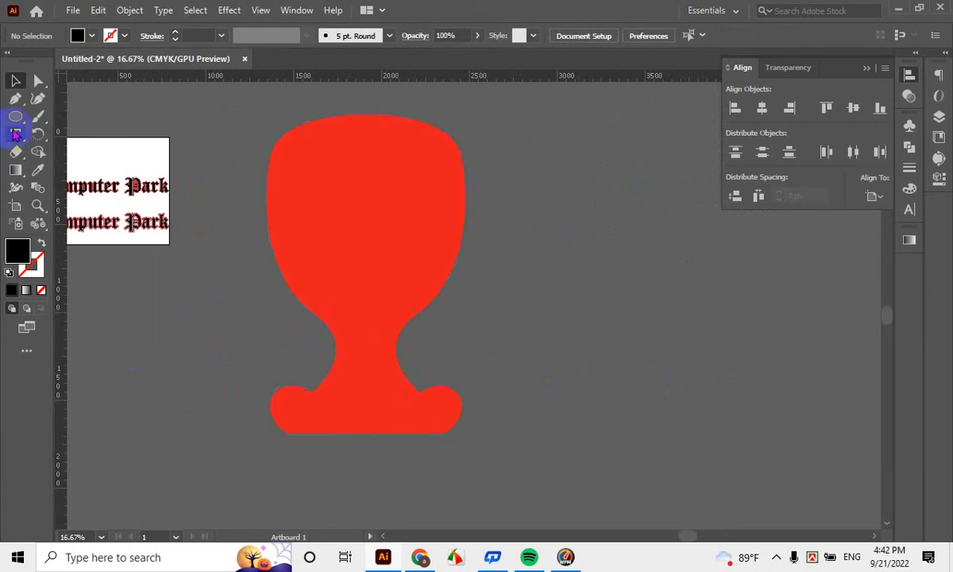
click(17, 99)
click(122, 458)
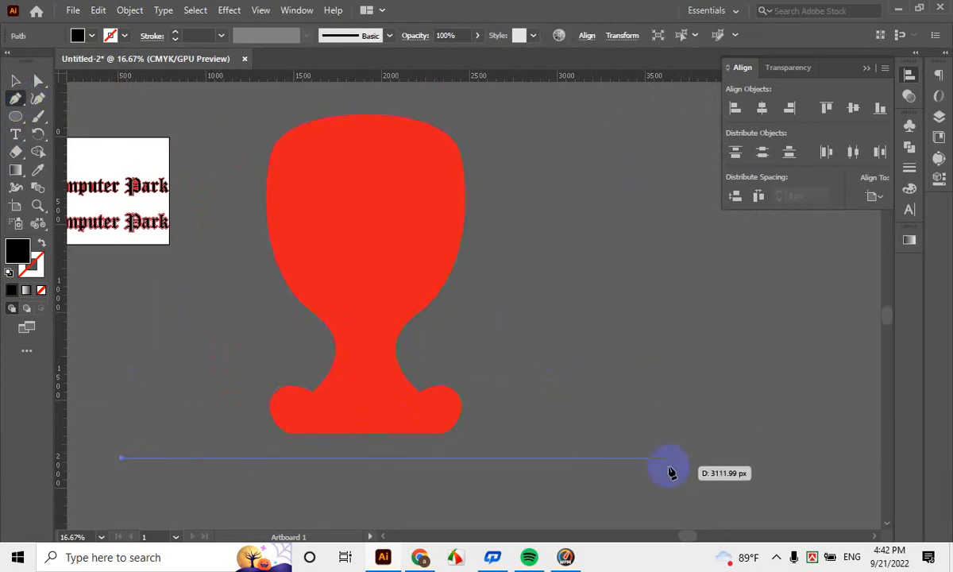
shift+click(668, 465)
click(15, 80)
click(595, 419)
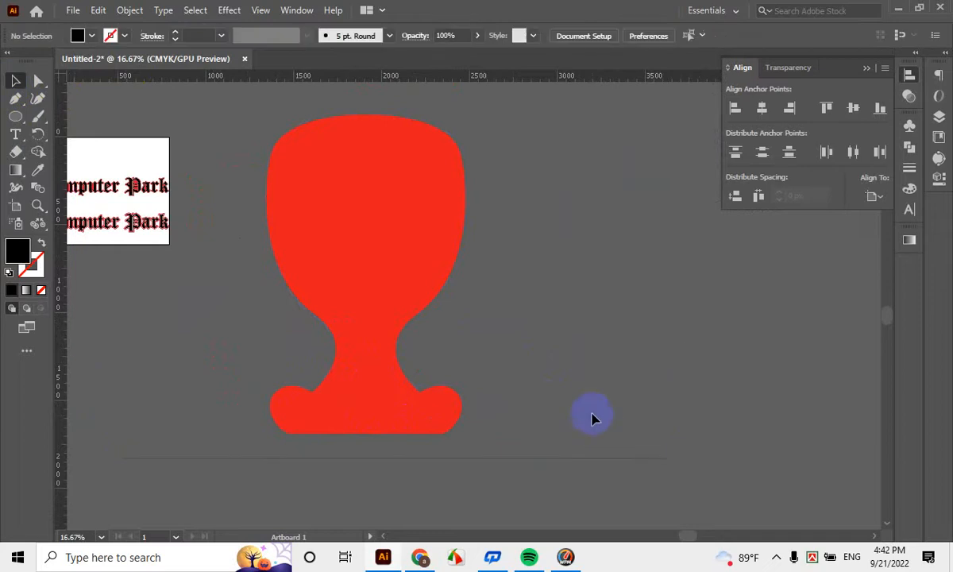
Copy the horizontal line upward across the goblet's foot and repeat the copy three times to make five lines
click(614, 467)
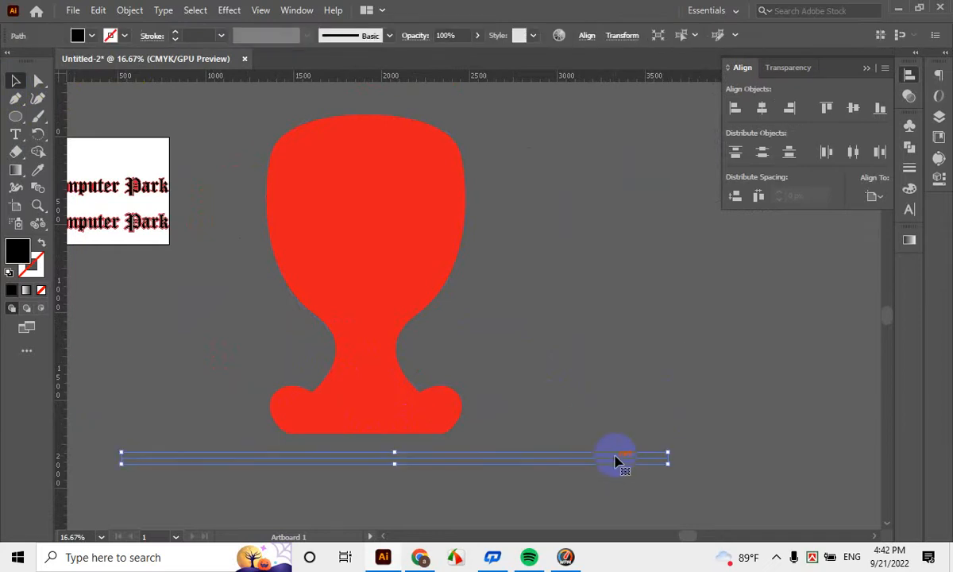
drag(615, 460, 621, 395)
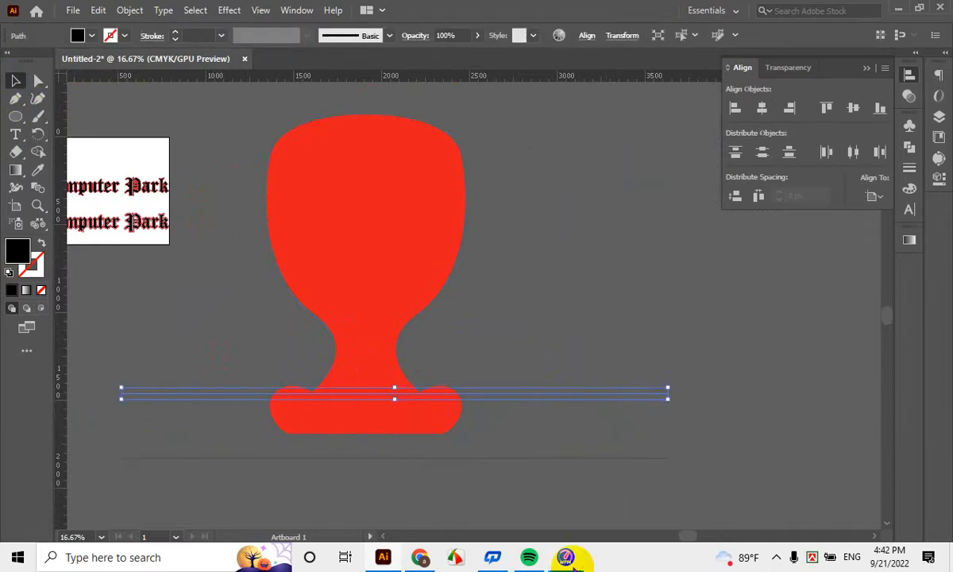
mouse_move(569, 560)
key(ctrl+d)
key(ctrl+d)
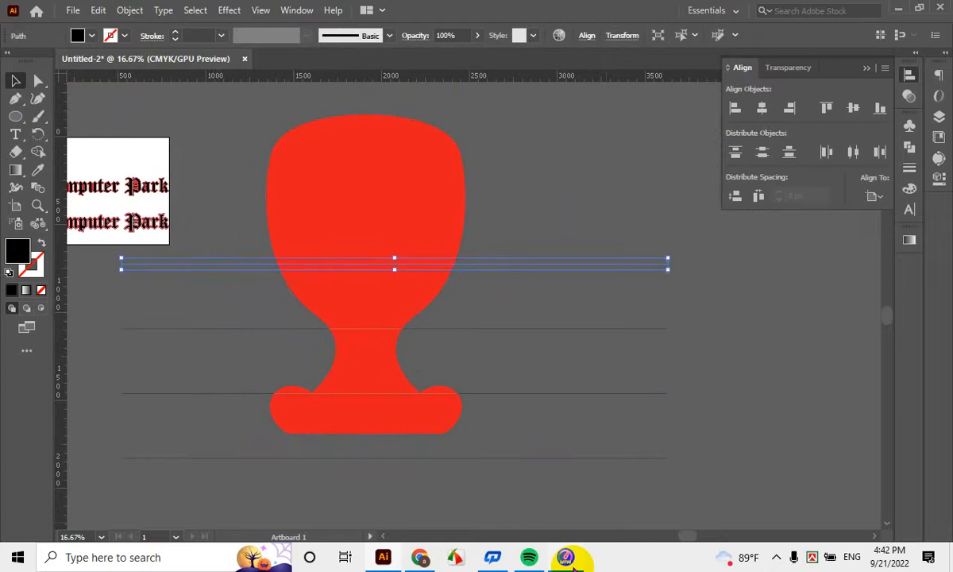
key(ctrl+d)
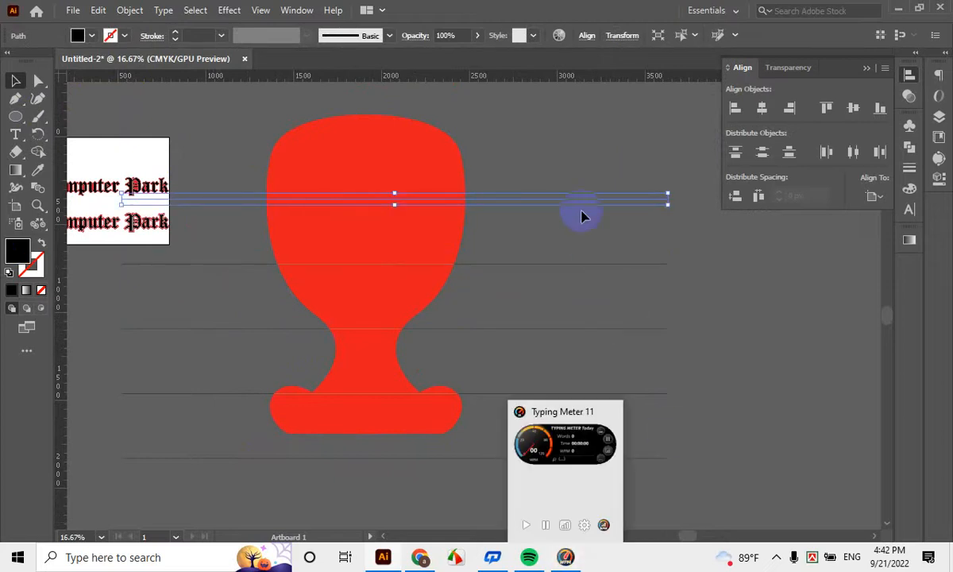
Align the lowest horizontal line with the bottom edge of the goblet
click(418, 498)
scroll(417, 493, up, 2)
drag(417, 493, 460, 357)
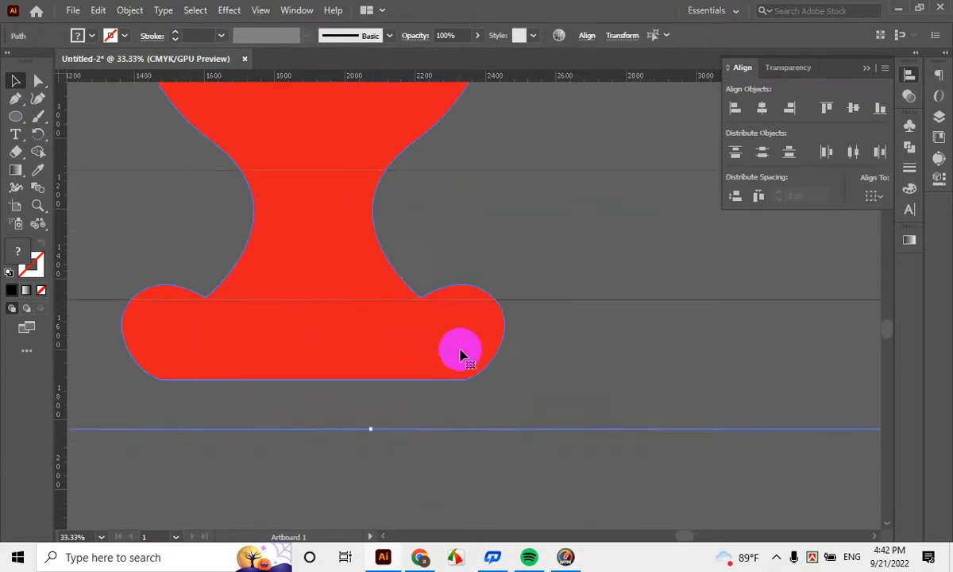
click(459, 356)
click(877, 107)
scroll(409, 381, down, 4)
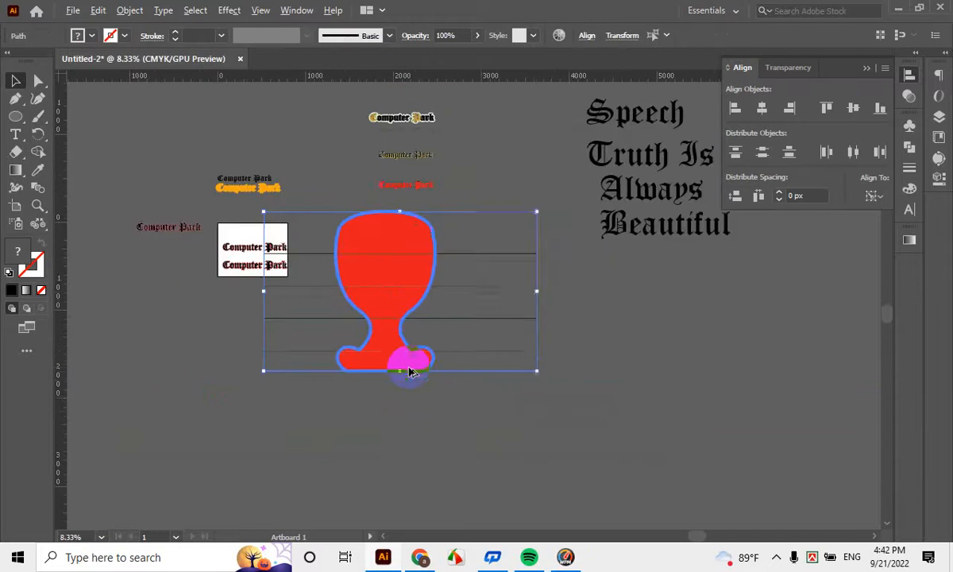
click(556, 417)
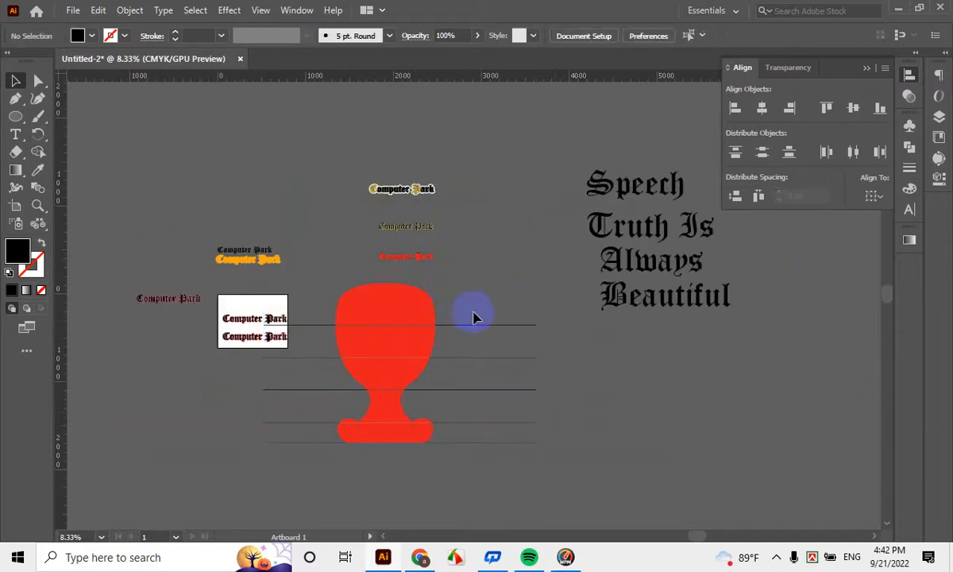
Align the uppermost horizontal line with the top edge of the goblet
click(405, 336)
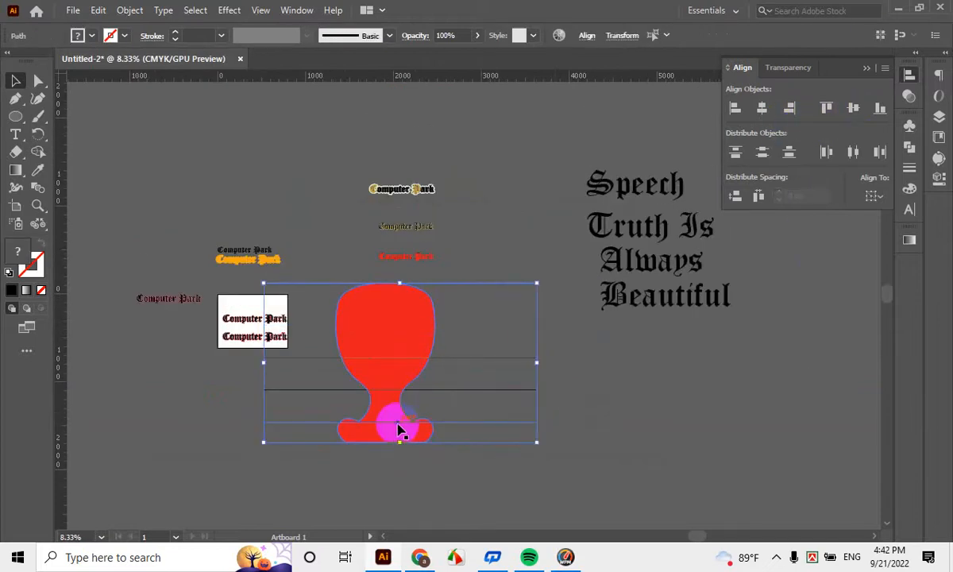
scroll(392, 302, up, 2)
click(647, 399)
drag(647, 400, 592, 362)
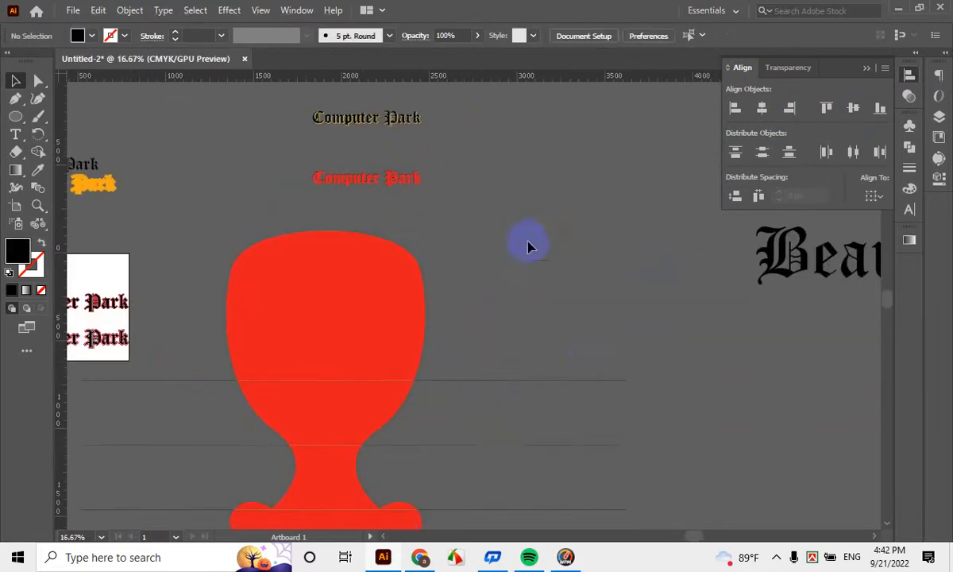
Distribute the five horizontal lines evenly by their vertical centers over the goblet's height
scroll(534, 171, down, 1)
drag(596, 531, 890, 117)
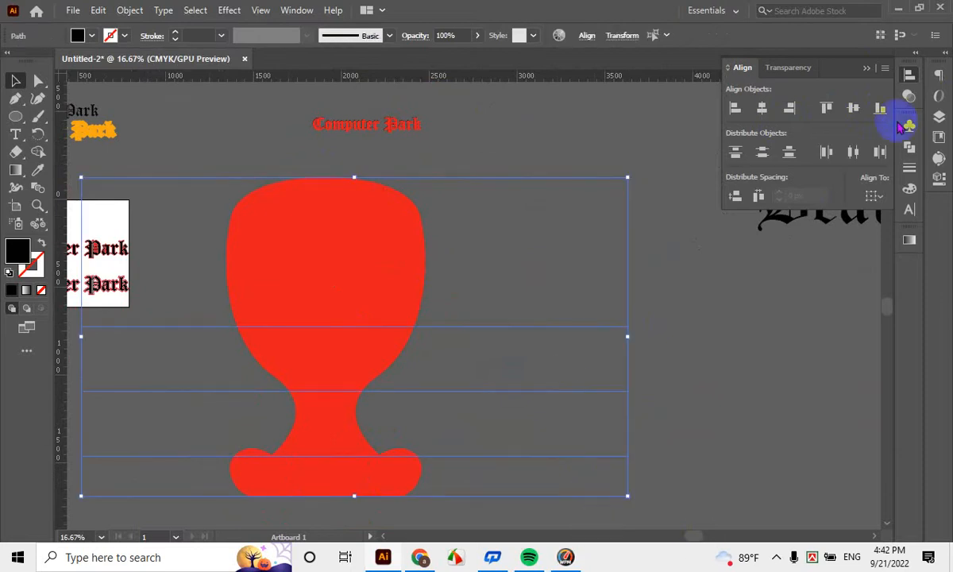
click(762, 152)
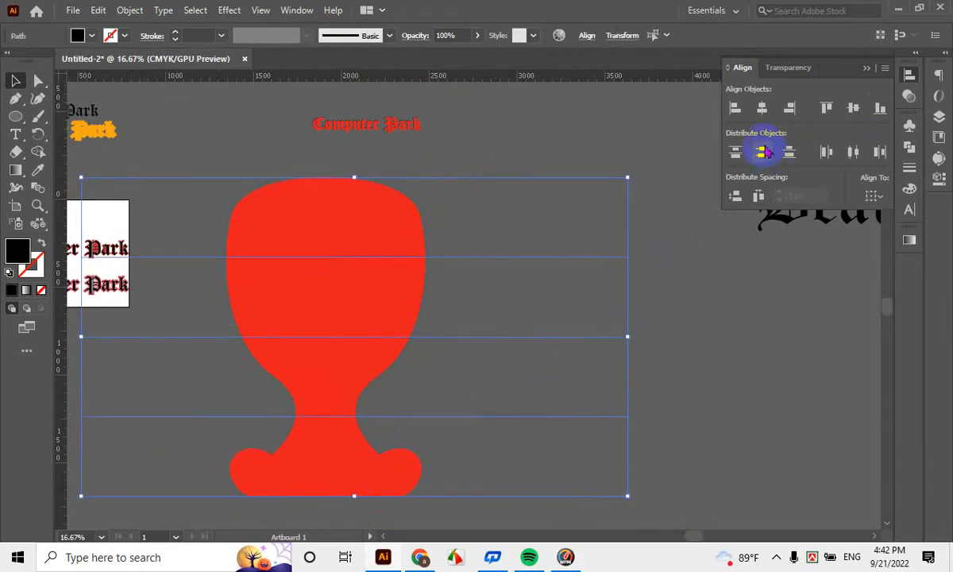
Swap the fill and stroke of the five lines to give them a black stroke without fill, keeping them selected
click(38, 242)
click(596, 377)
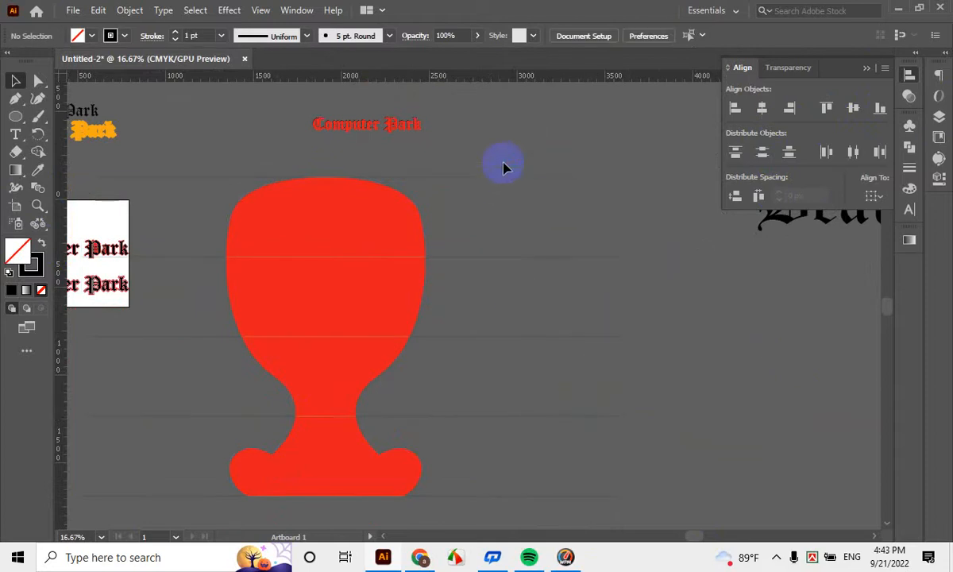
drag(619, 525, 804, 302)
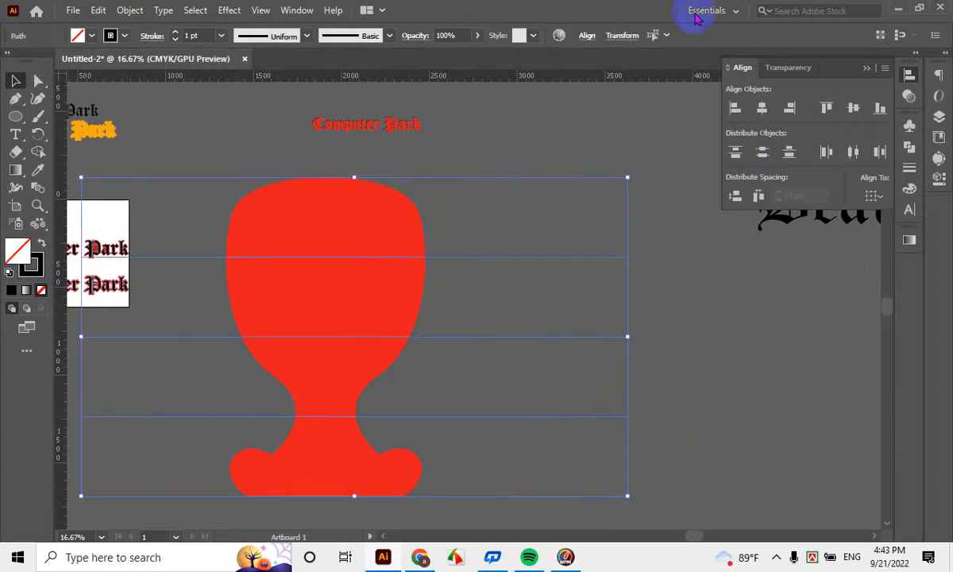
Set the stroke weight of the five selected horizontal lines to 0 pt
click(175, 39)
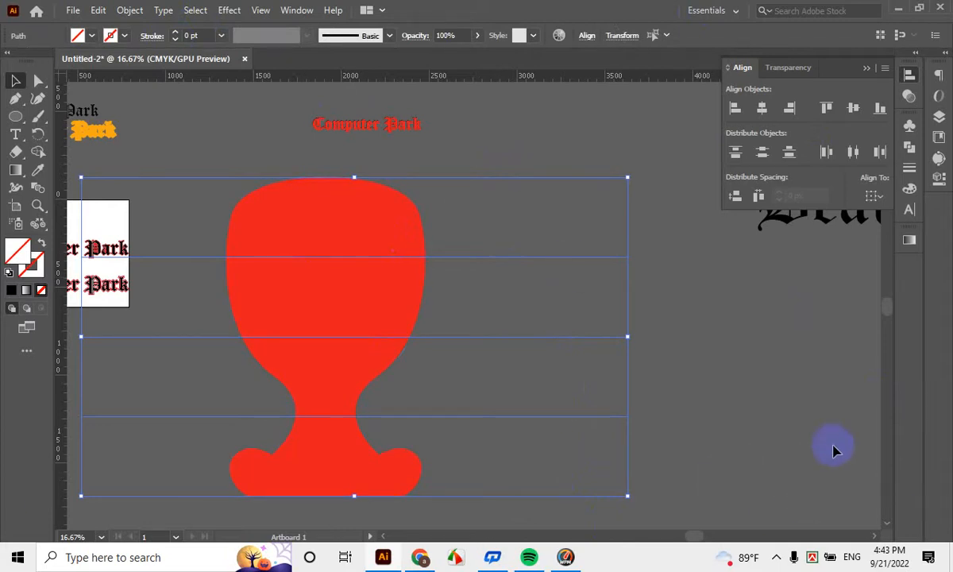
scroll(429, 373, down, 1)
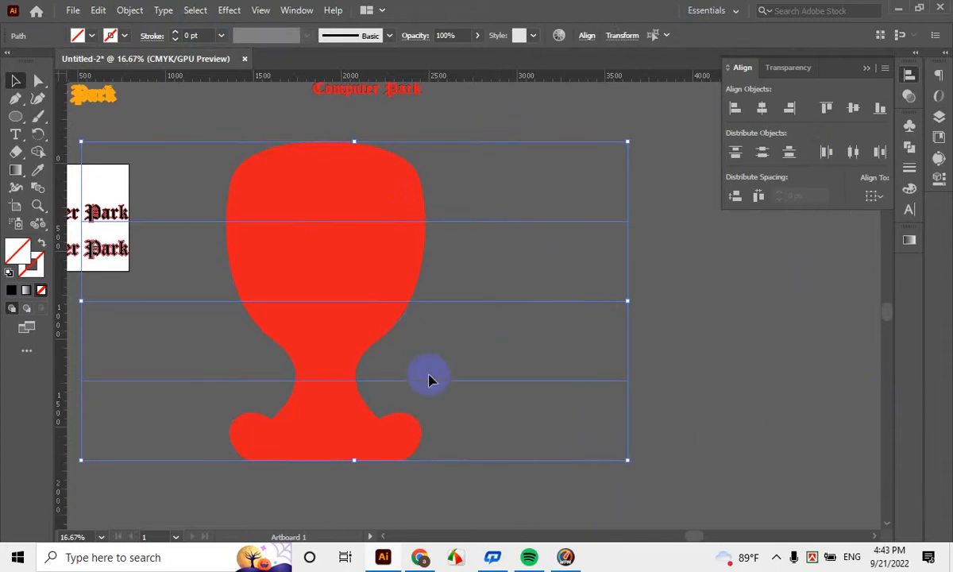
scroll(430, 379, up, 1)
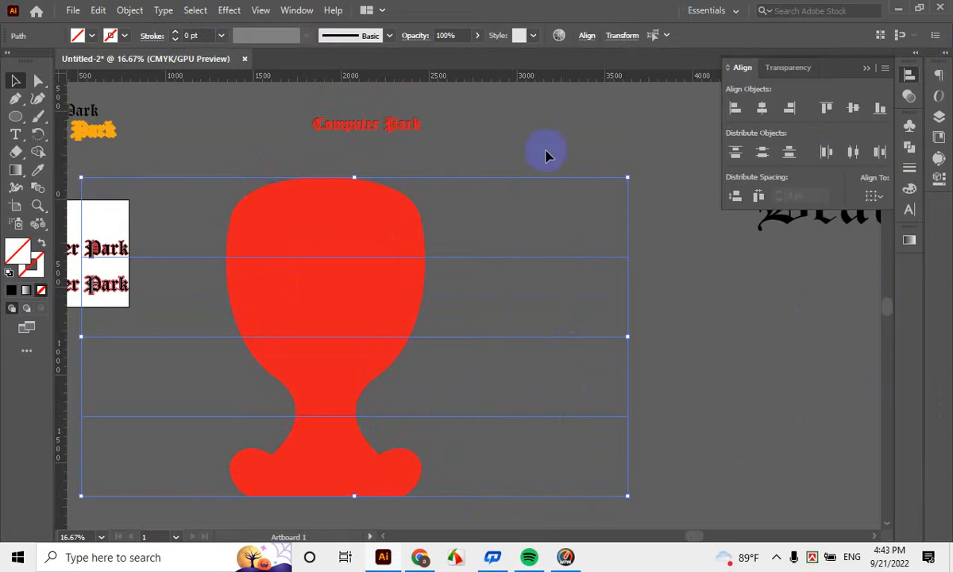
Split the goblet along the horizontal lines with Pathfinder Divide and ungroup the resulting sections
click(512, 144)
click(295, 487)
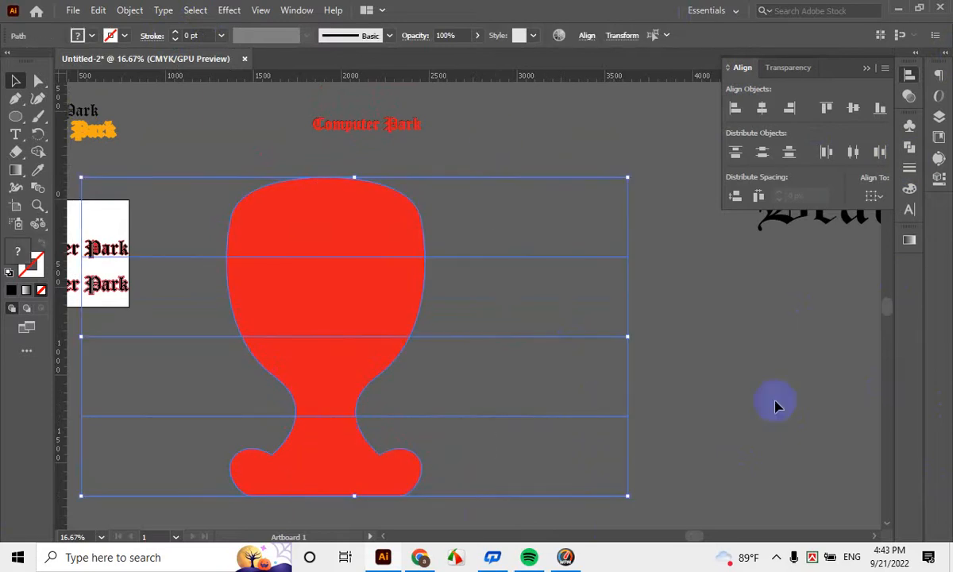
click(910, 151)
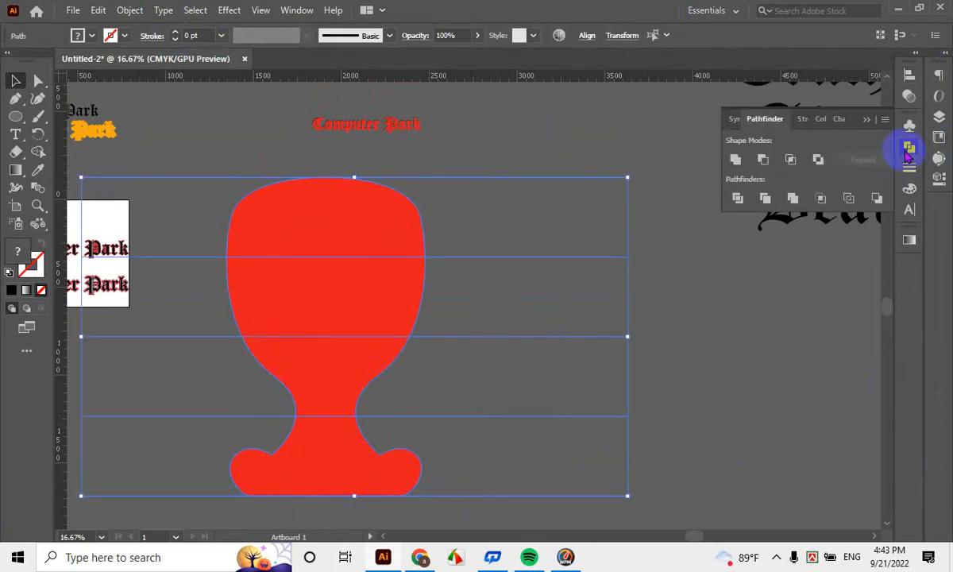
click(738, 199)
click(617, 333)
right_click(383, 298)
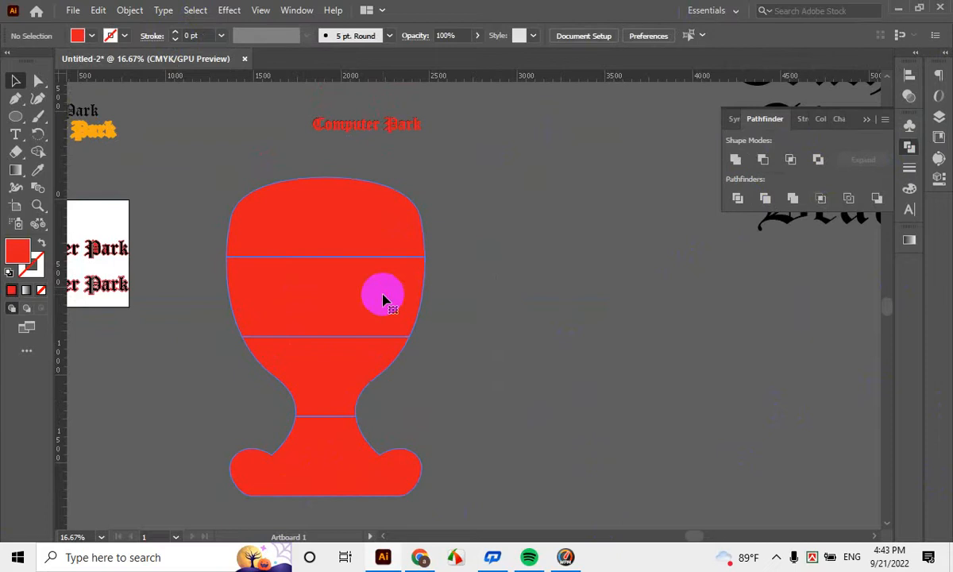
click(454, 158)
Try moving the goblet's second section aside as a separate piece and undo the move
drag(422, 293, 630, 290)
click(400, 233)
key(ctrl+z)
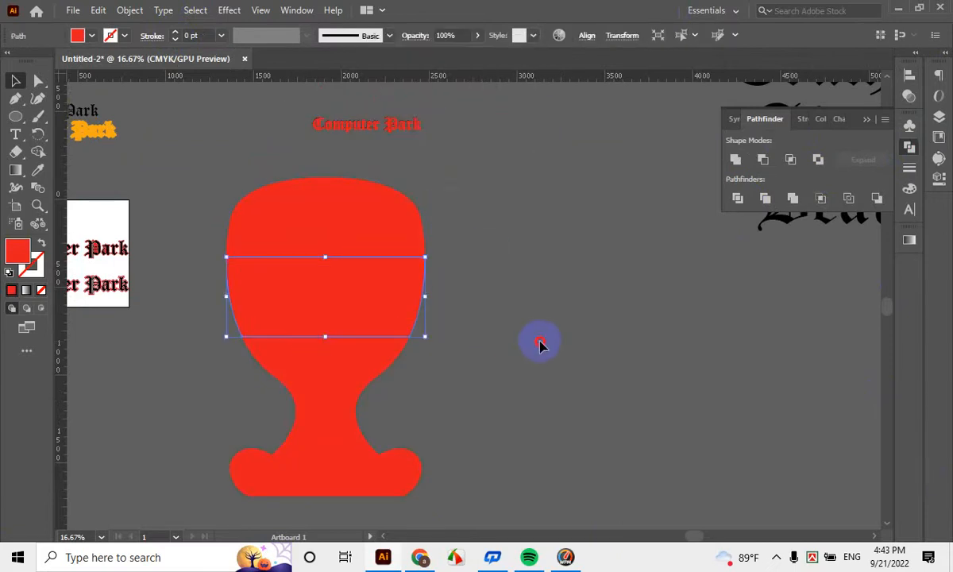
click(541, 344)
Move the words "Speech", "Truth Is", "Always" and "Beautiful" together close beside the goblet and scale them down slightly
scroll(445, 370, down, 3)
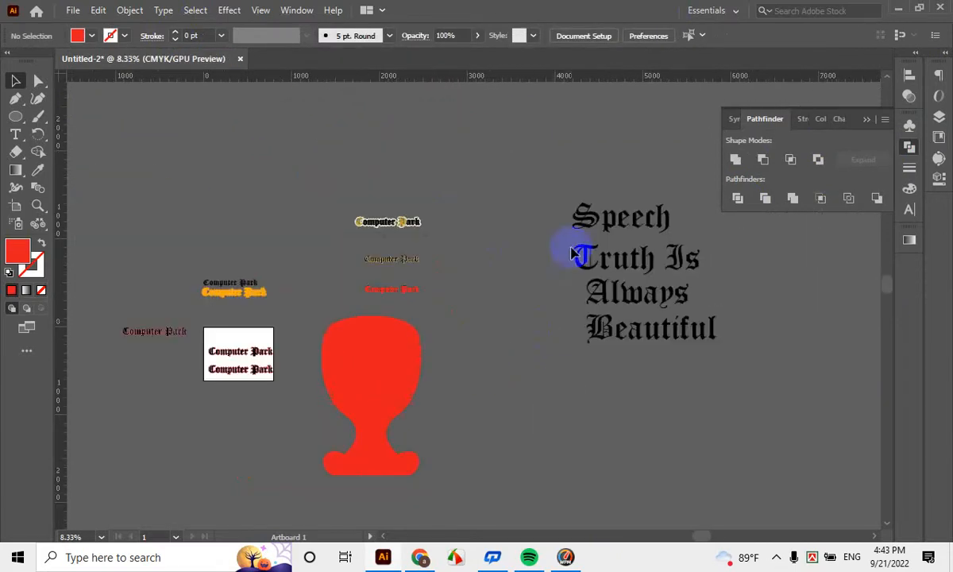
drag(630, 257, 517, 398)
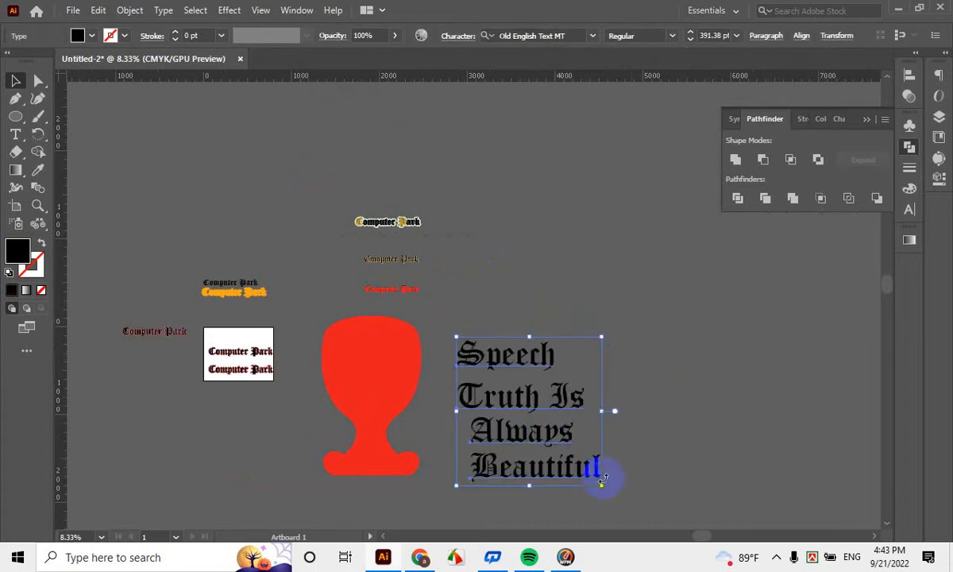
drag(601, 488, 598, 479)
click(702, 461)
scroll(335, 433, up, 1)
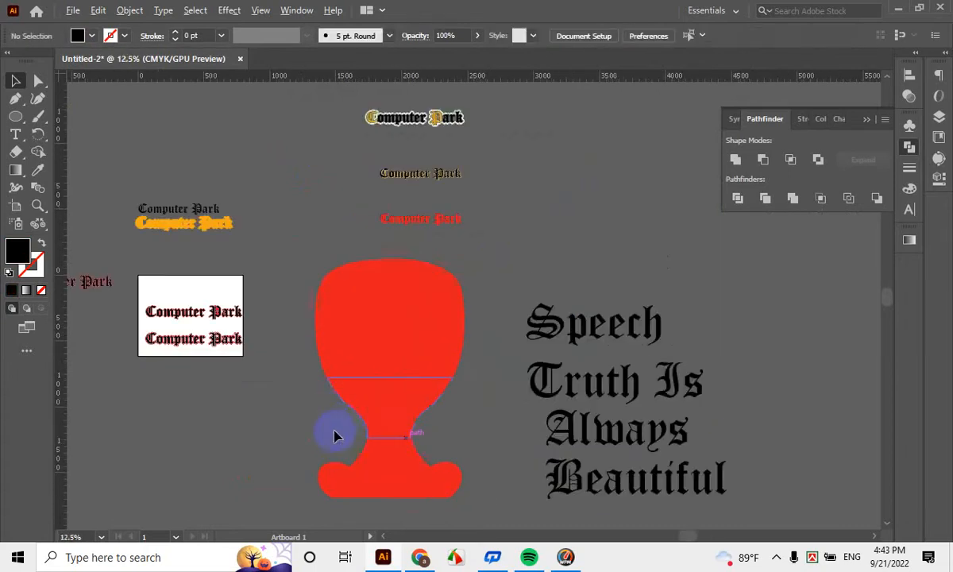
Try placing the word "Speech" over the goblet's uppermost section and undo the move
click(405, 475)
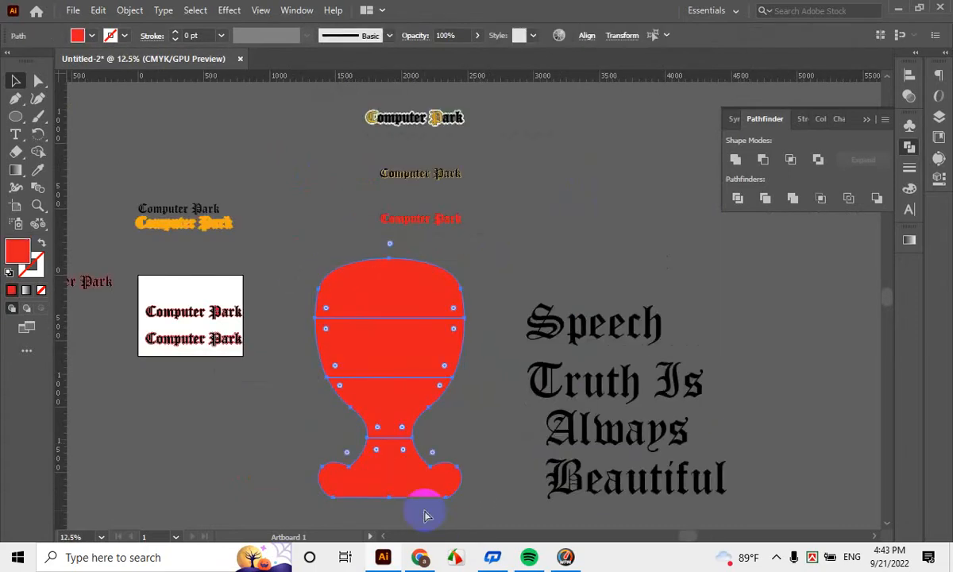
scroll(490, 341, up, 2)
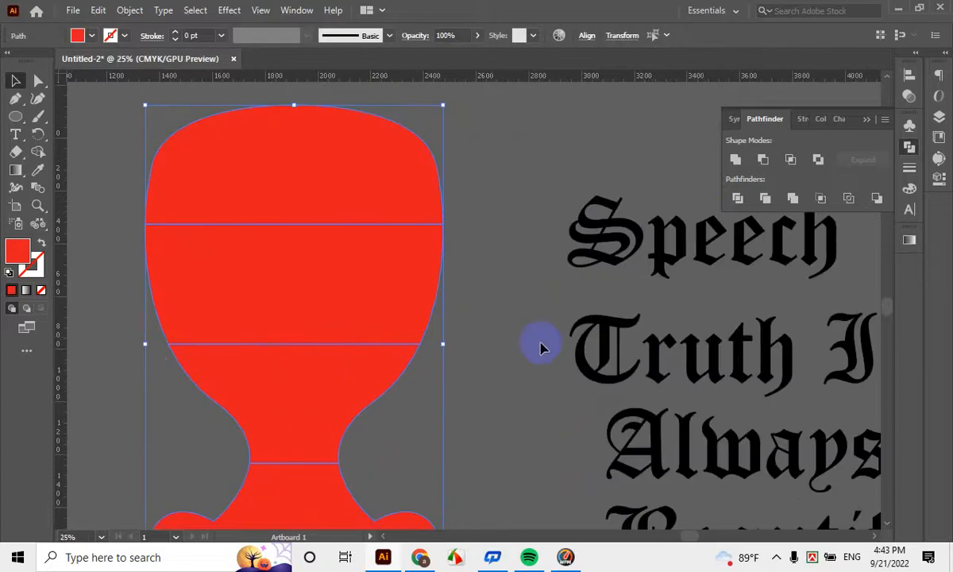
scroll(543, 346, up, 2)
click(543, 346)
drag(721, 300, 438, 238)
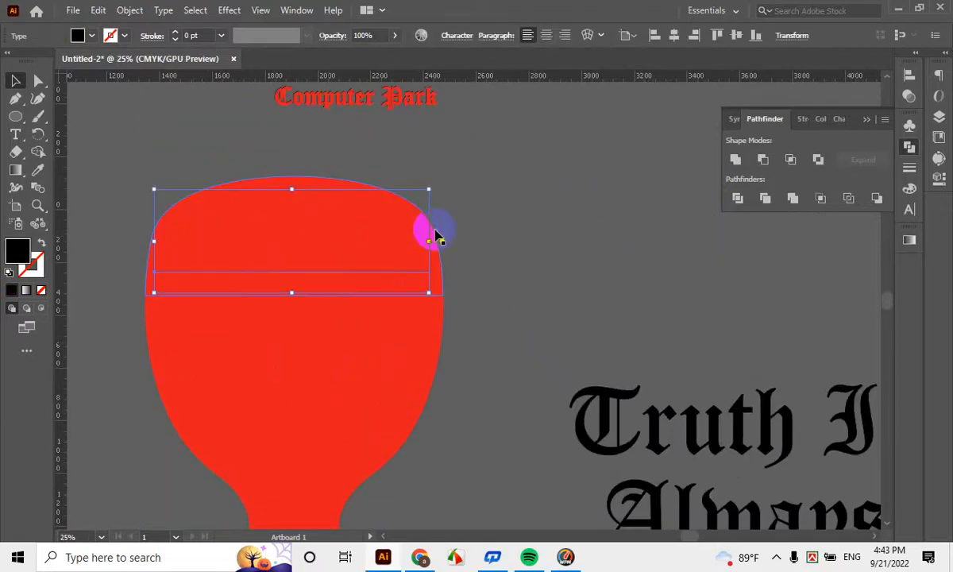
key(ctrl+z)
click(546, 284)
Warp "Speech" into the goblet's uppermost section using Envelope Distort with Make with Top Object
click(606, 297)
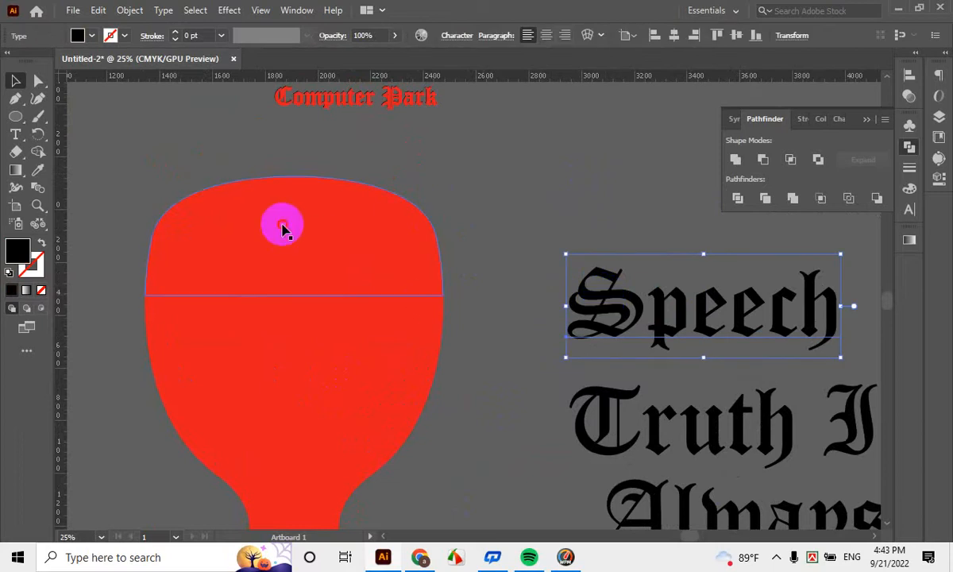
shift+click(283, 223)
click(131, 11)
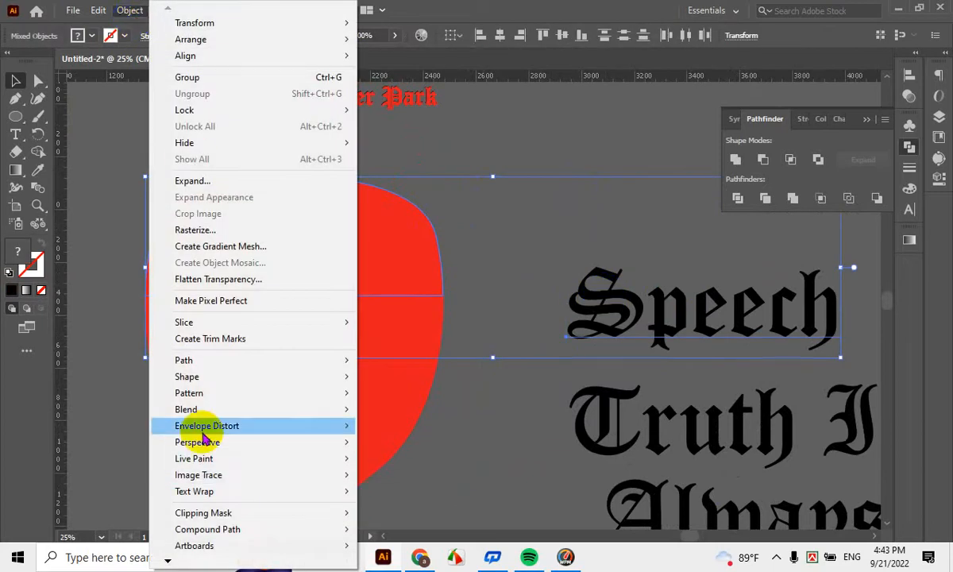
mouse_move(221, 434)
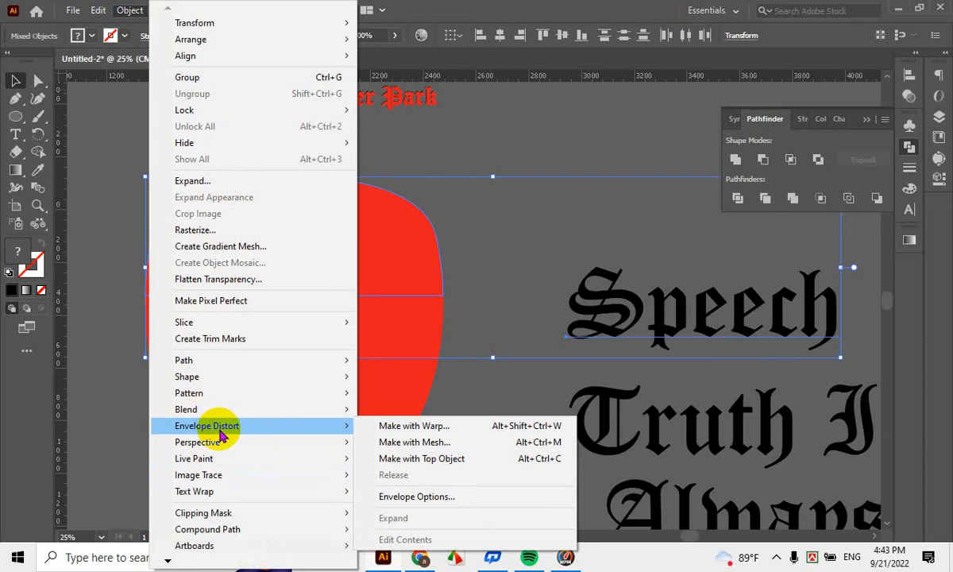
click(453, 466)
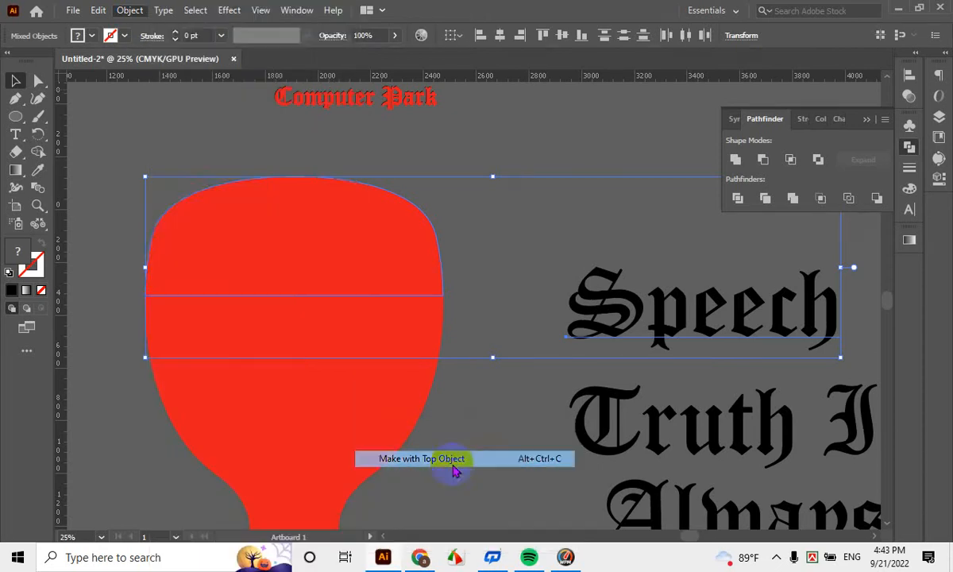
click(554, 310)
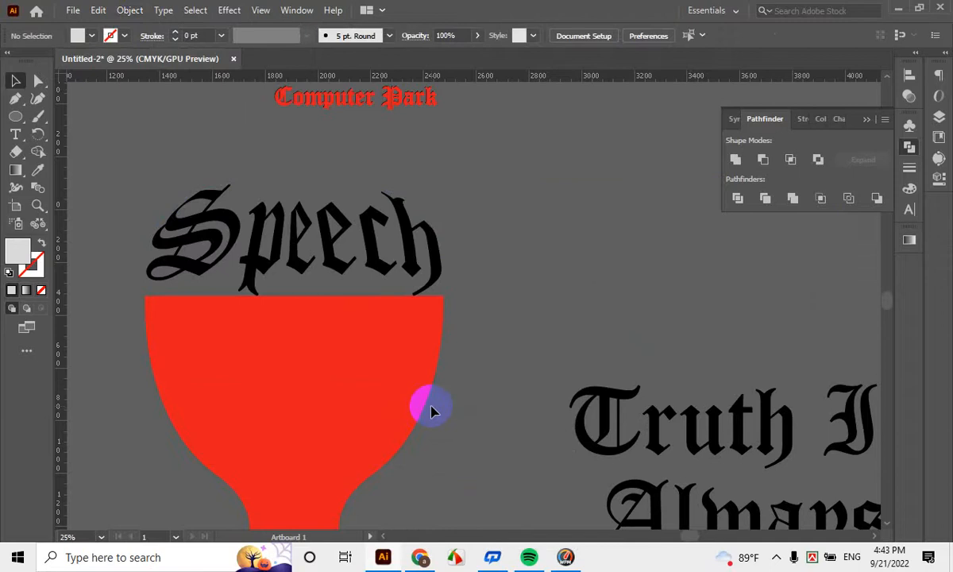
click(310, 358)
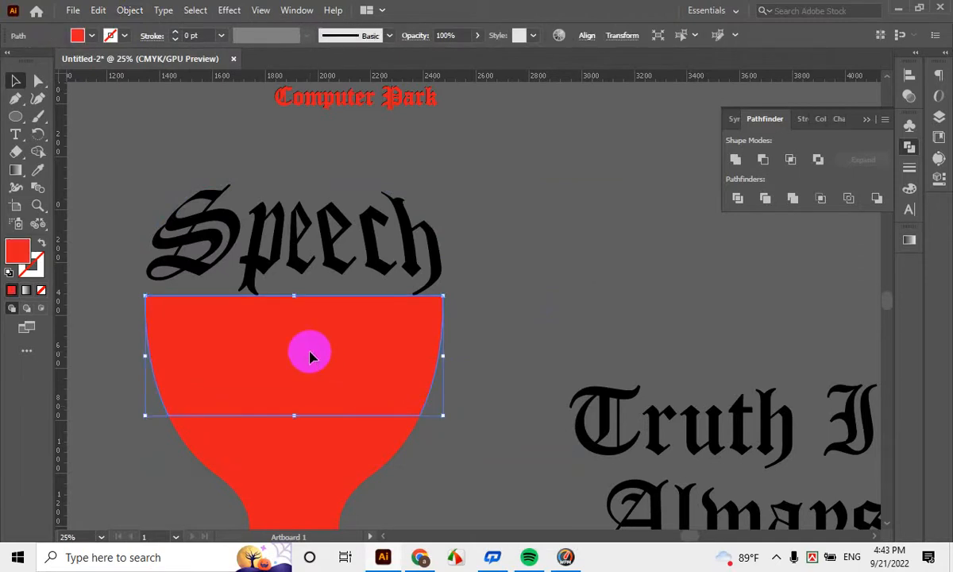
shift+click(726, 413)
click(653, 328)
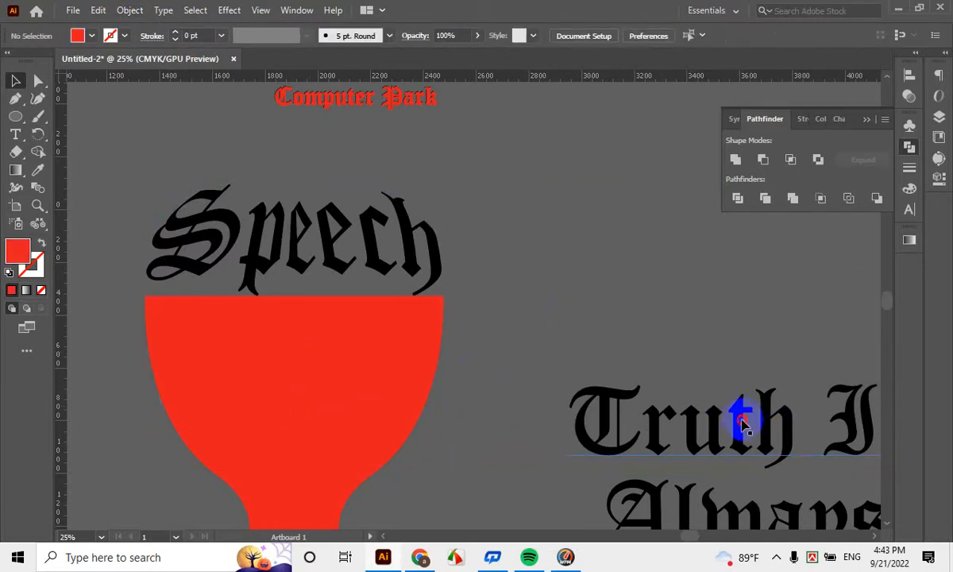
Scale "Truth Is" down proportionally to fit the width of the goblet's second section and place it beside the goblet
drag(741, 423, 320, 350)
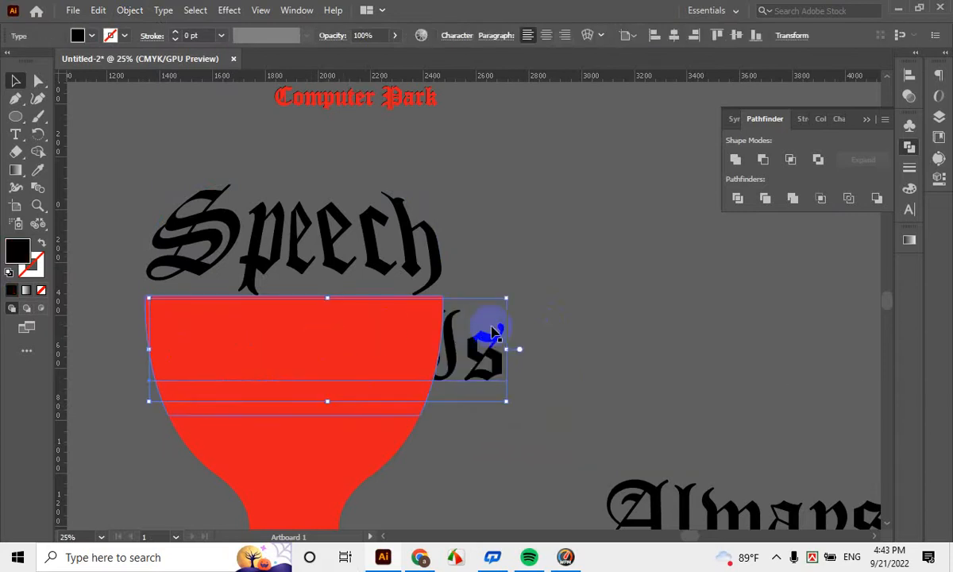
scroll(509, 350, up, 1)
drag(517, 363, 412, 354)
scroll(444, 363, down, 1)
key(ctrl+z)
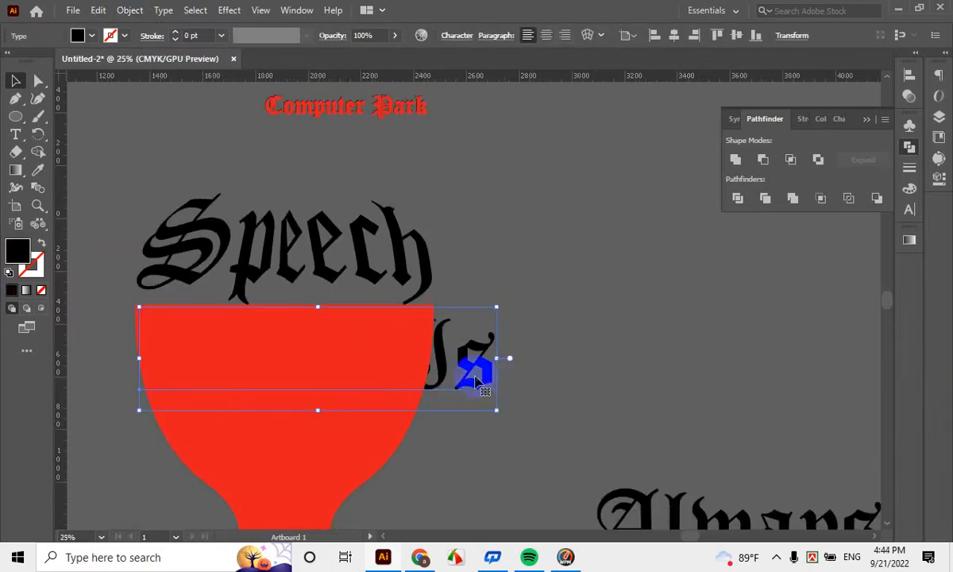
drag(499, 358, 429, 358)
key(shift+Right)
key(shift+Right)
key(shift+Right)
key(shift+Right)
key(shift+Right)
key(shift+Right)
key(shift+Right)
key(shift+Right)
key(shift+Right)
key(shift+Right)
key(shift+Right)
key(shift+Right)
key(shift+Right)
key(shift+Right)
key(shift+Right)
key(shift+Right)
key(shift+Right)
key(shift+Right)
key(shift+Right)
key(shift+Right)
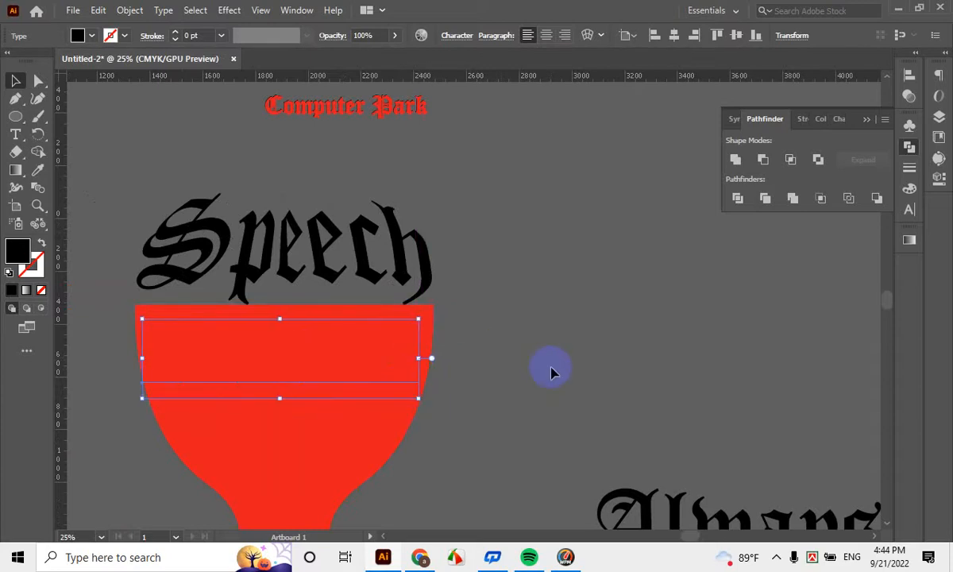
drag(457, 375, 796, 379)
Warp "Truth Is" into the goblet's second section using Envelope Distort with Make with Top Object
shift+click(387, 352)
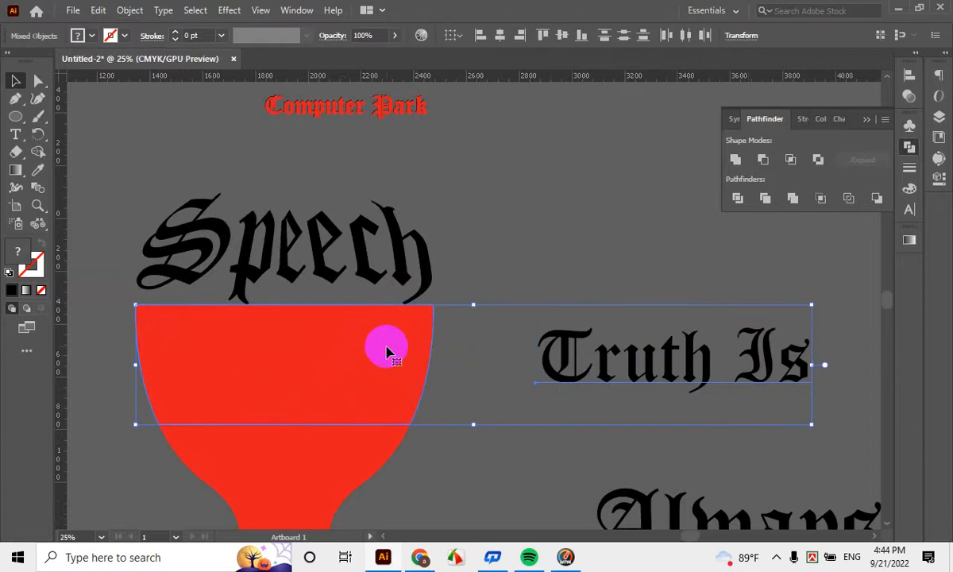
click(129, 10)
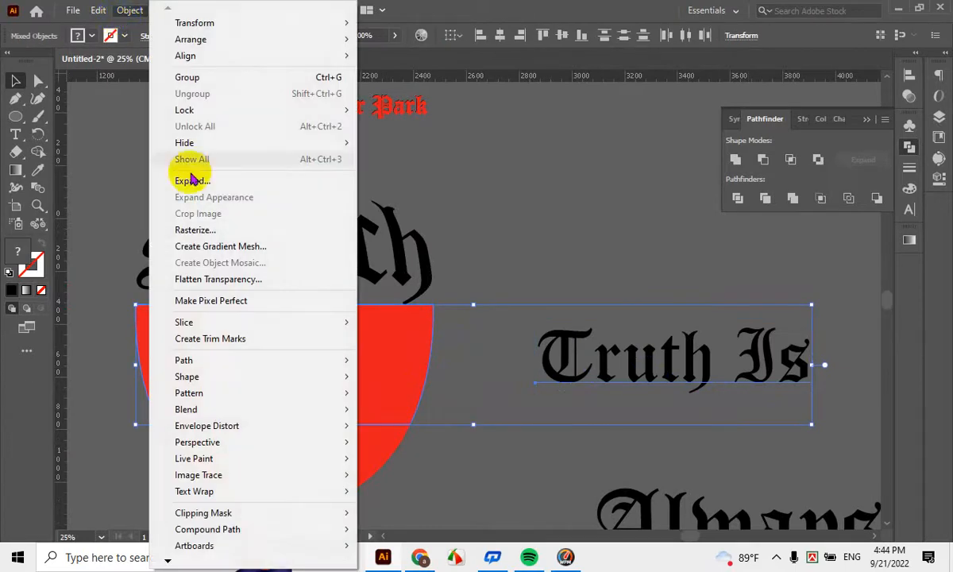
mouse_move(254, 429)
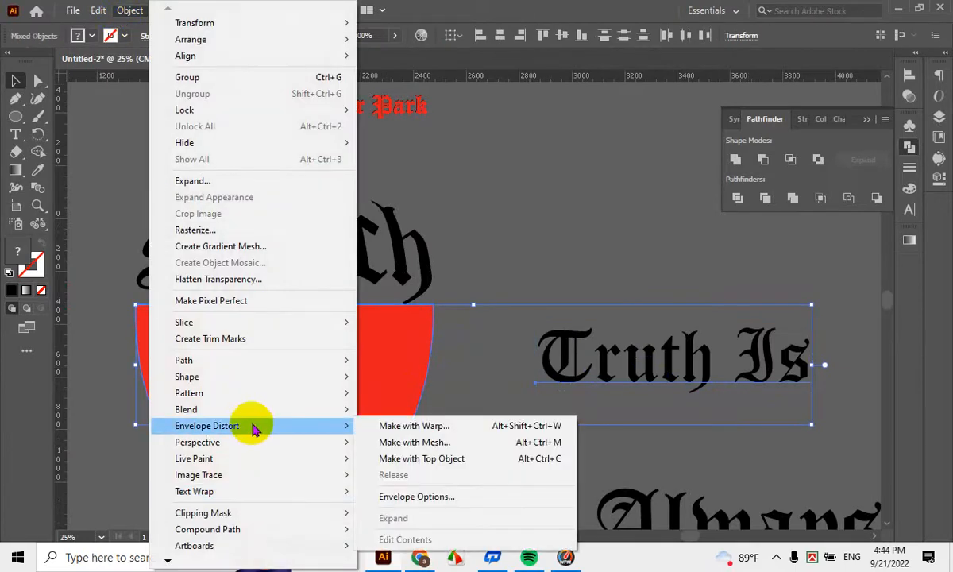
click(449, 458)
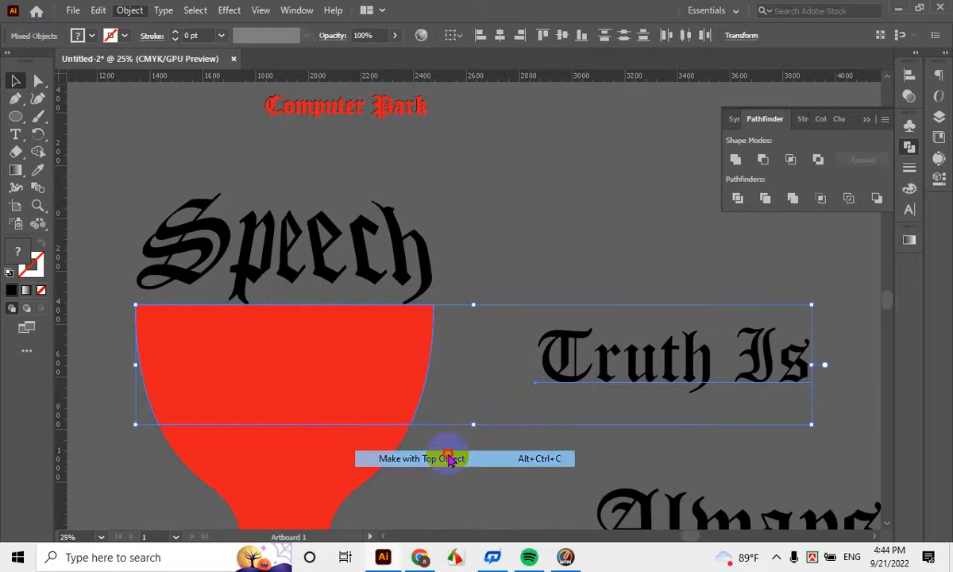
click(531, 343)
Scale "Always" down against the goblet's third section and place it beside the goblet
scroll(532, 366, down, 5)
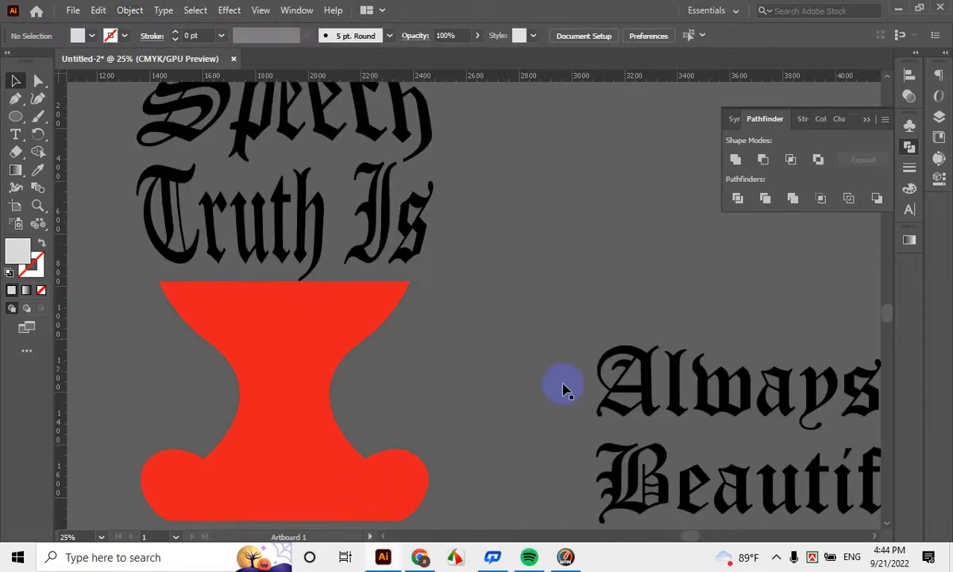
drag(761, 393, 323, 334)
drag(450, 322, 372, 321)
click(452, 336)
drag(179, 350, 526, 337)
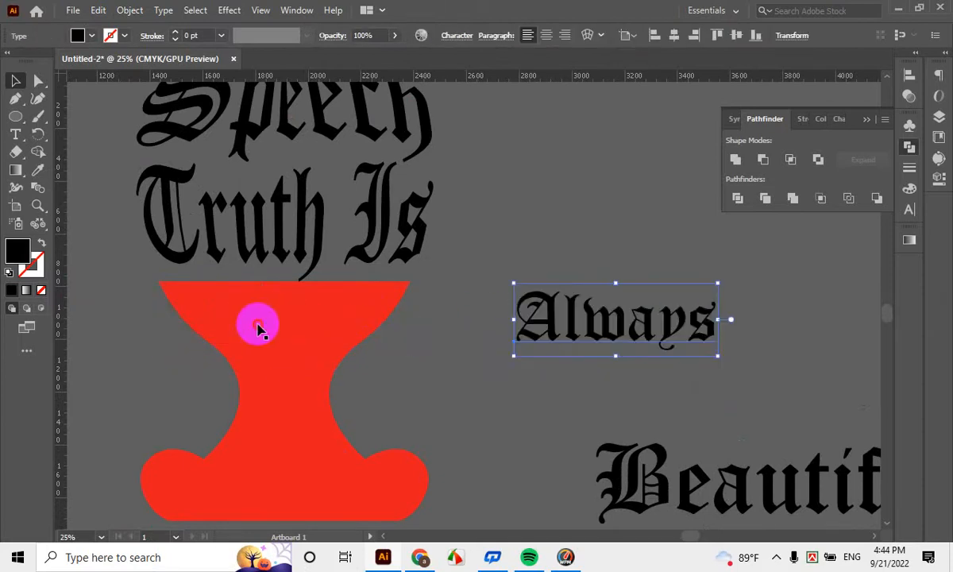
Warp "Always" into the goblet's third section using Envelope Distort with Make with Top Object
shift+click(258, 326)
click(130, 10)
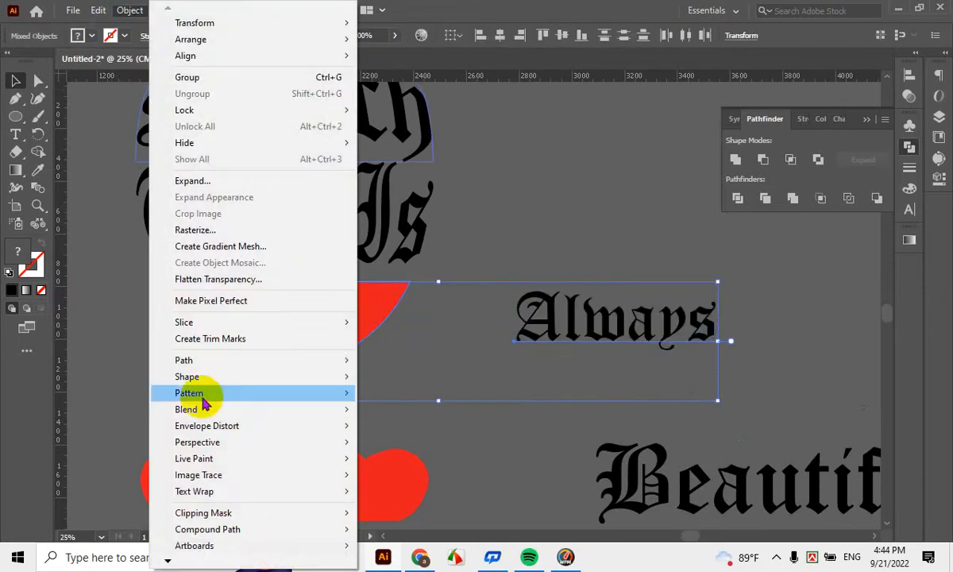
mouse_move(223, 432)
click(463, 458)
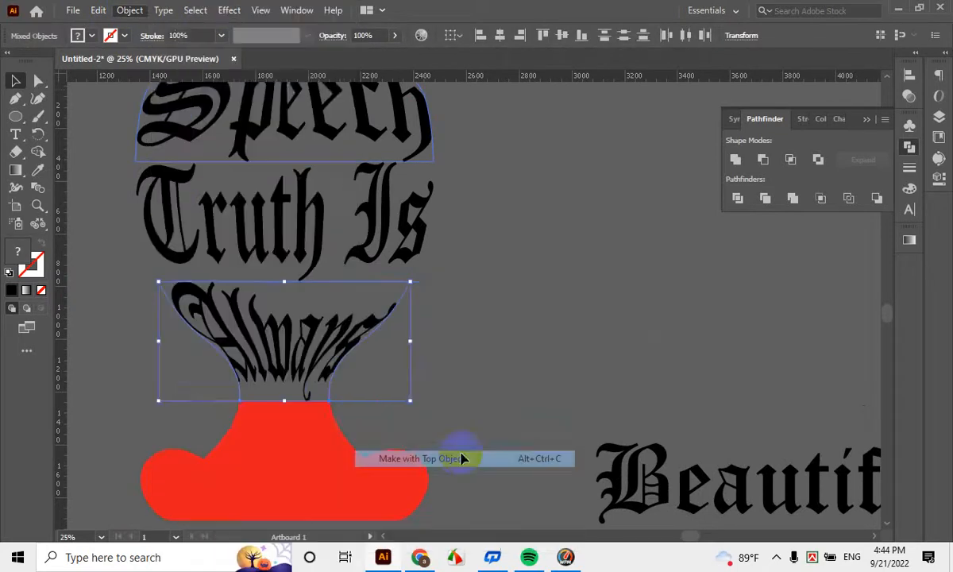
click(402, 401)
Place "Beautiful" directly beneath the goblet's base and scale it down to fit the base's width
scroll(349, 391, down, 1)
scroll(330, 393, down, 1)
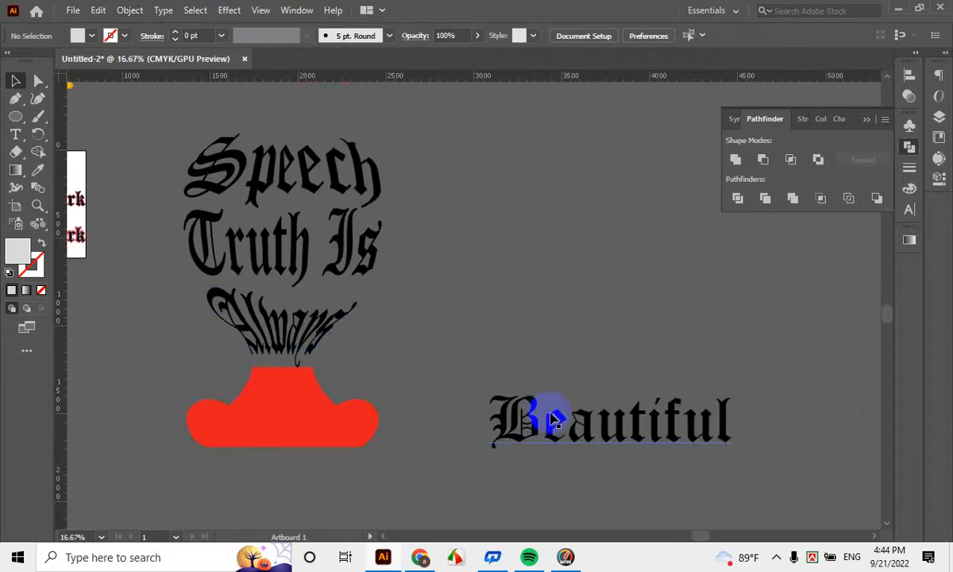
click(548, 417)
drag(654, 427, 356, 474)
scroll(373, 471, up, 2)
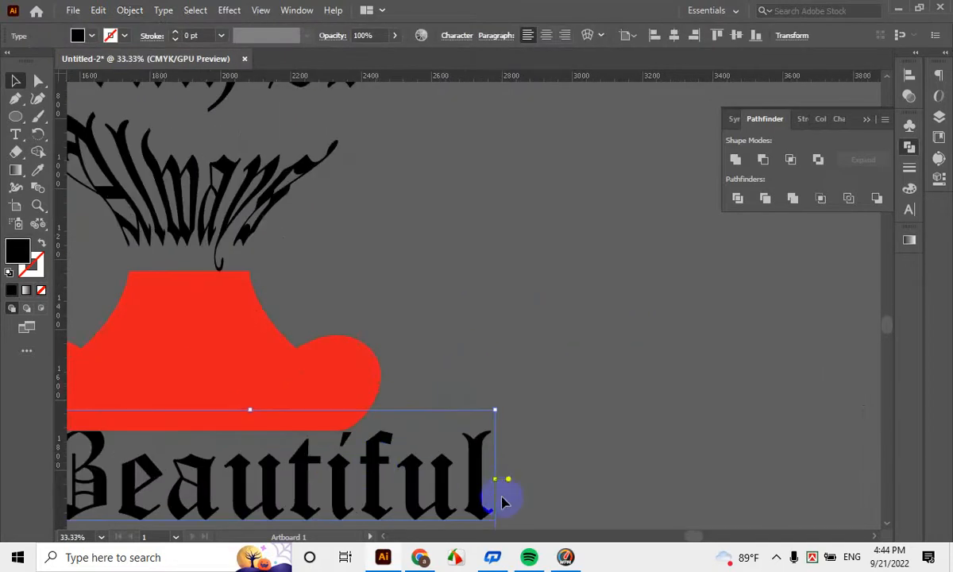
drag(495, 484, 362, 468)
drag(416, 423, 655, 336)
scroll(470, 395, down, 1)
Warp "Beautiful" into the goblet's base section using Envelope Distort with Make with Top Object
click(426, 305)
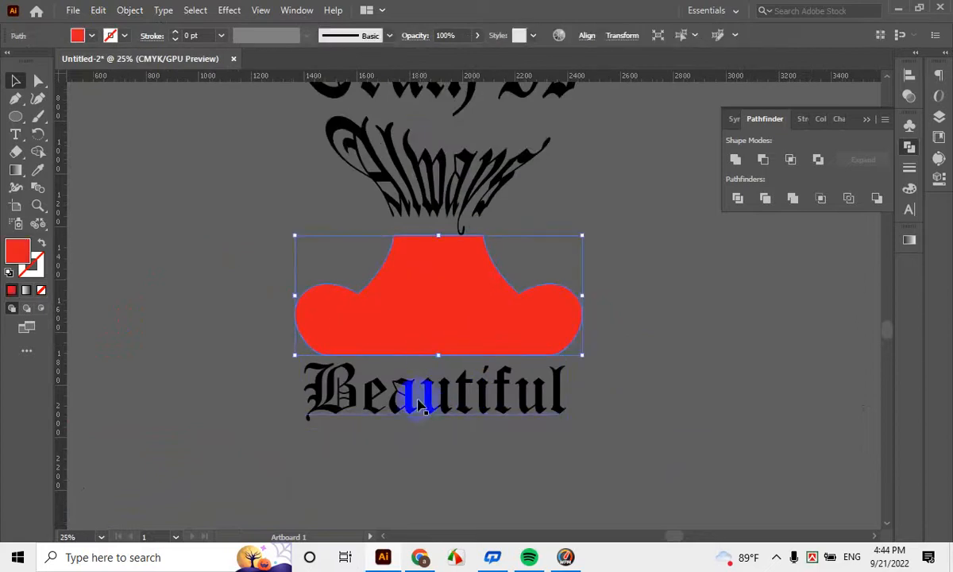
shift+click(414, 395)
click(127, 11)
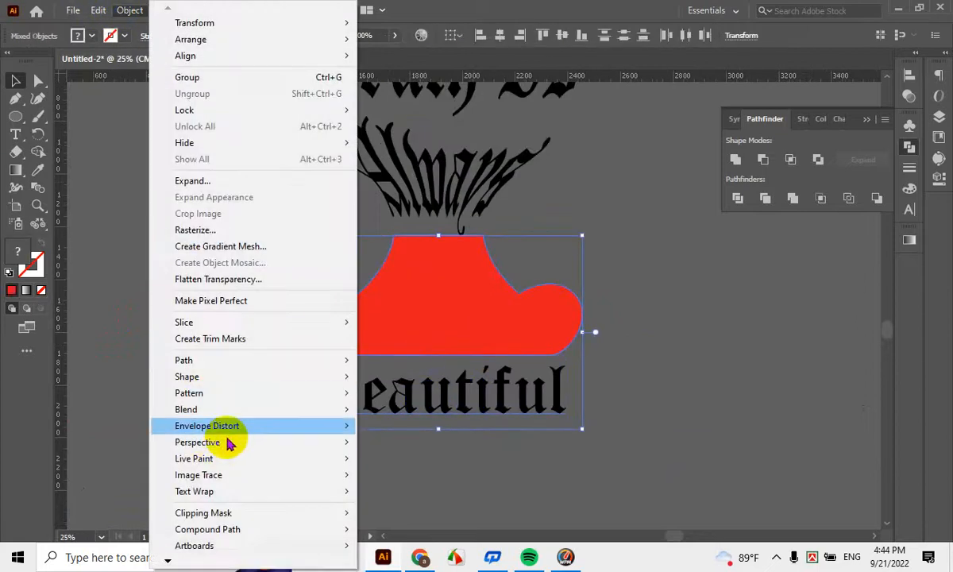
mouse_move(226, 430)
click(463, 470)
click(500, 377)
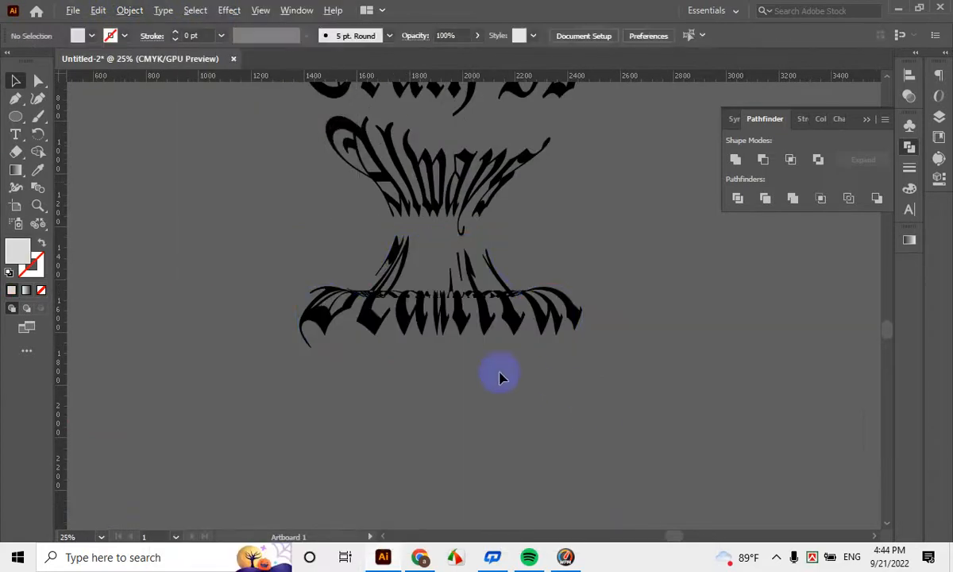
Group the four warped words of the goblet lettering and move the group far to the right of the artboard into empty canvas
scroll(500, 377, down, 2)
click(500, 358)
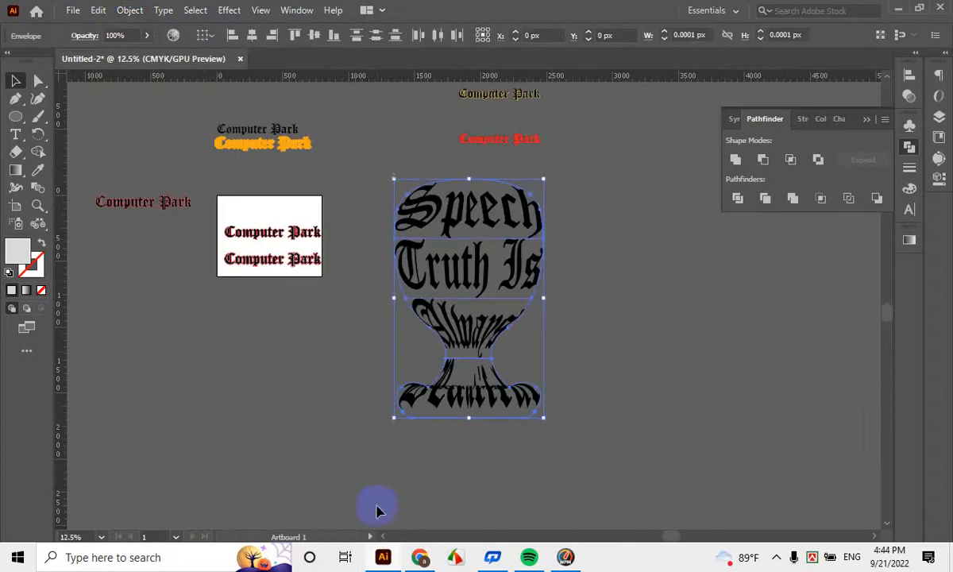
key(ctrl+g)
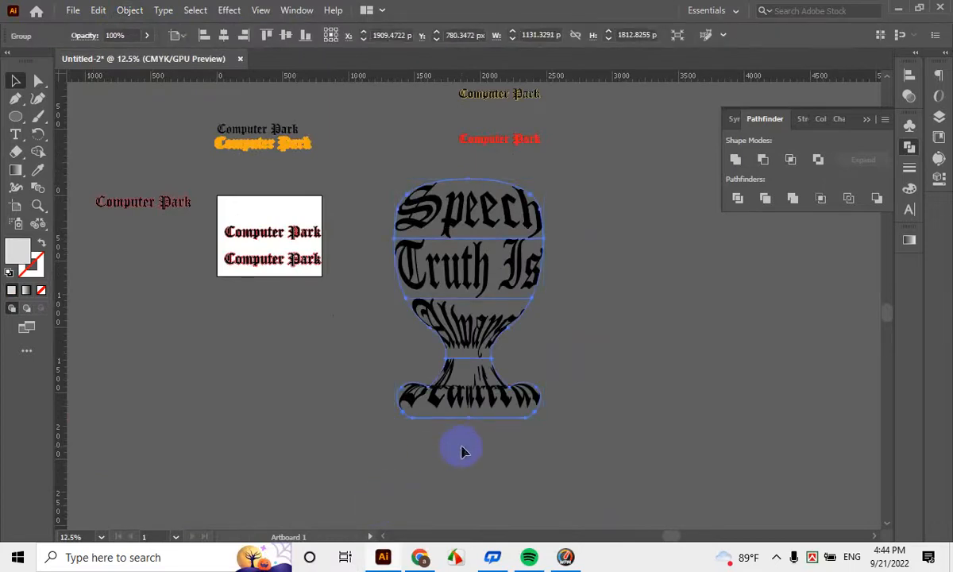
click(640, 342)
drag(597, 319, 429, 326)
drag(356, 288, 754, 313)
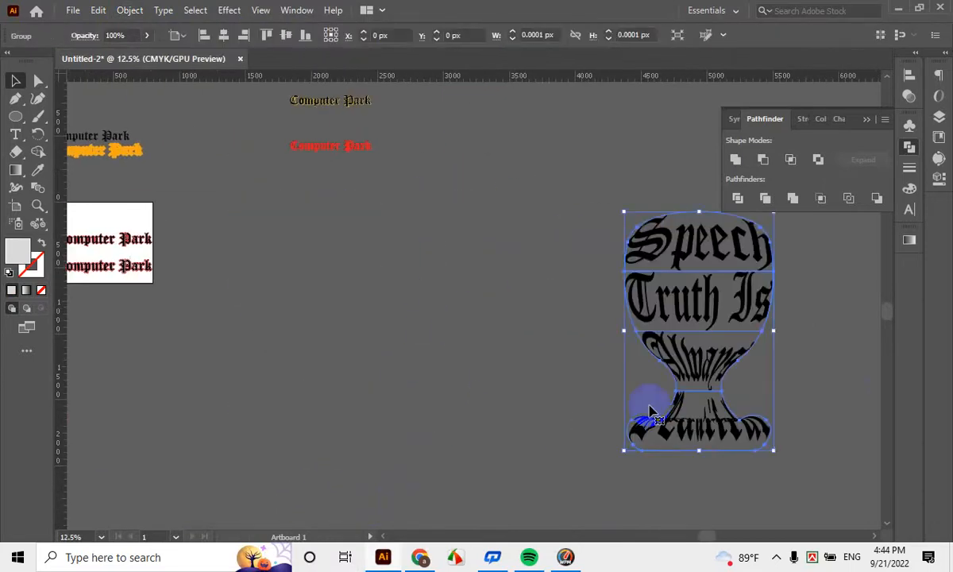
click(604, 385)
Examine the finished goblet lettering up close and as a whole, checking how each word fills its section
drag(697, 366, 512, 342)
scroll(596, 353, up, 1)
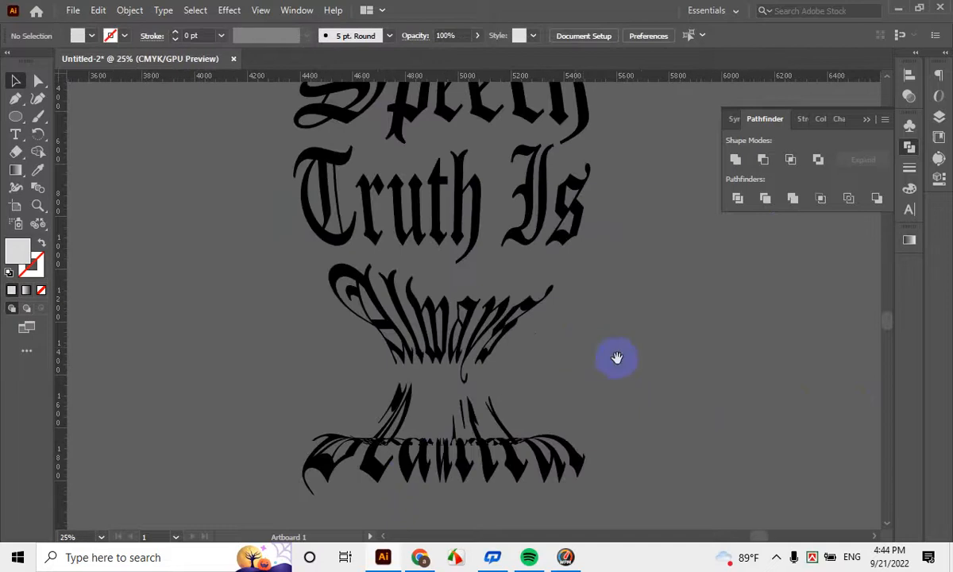
scroll(564, 374, down, 1)
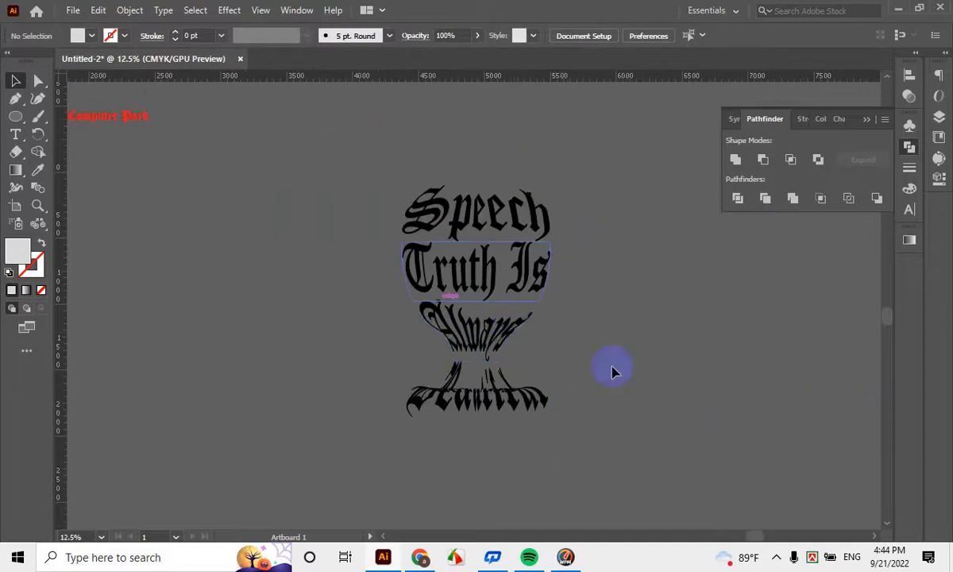
scroll(559, 292, down, 1)
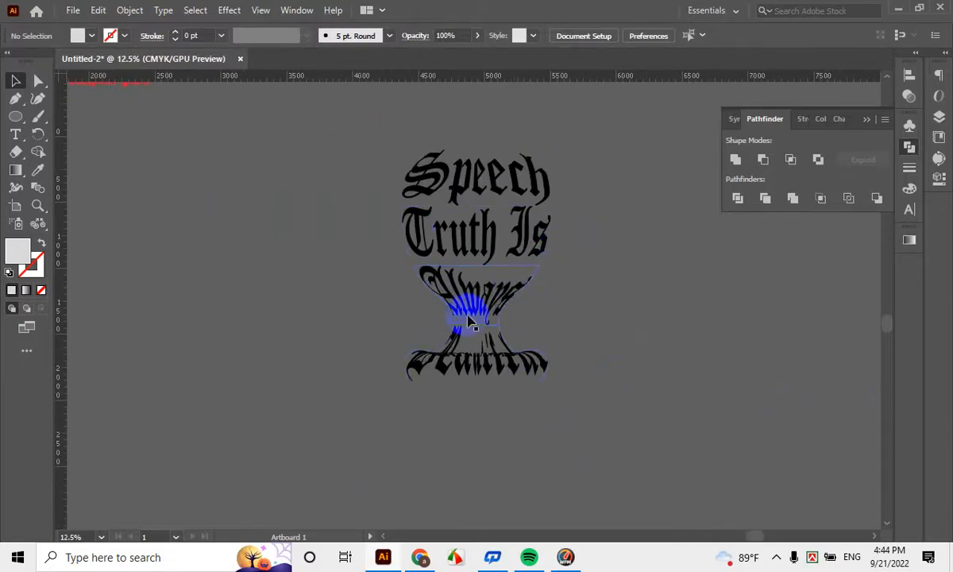
scroll(458, 320, up, 3)
scroll(486, 391, down, 2)
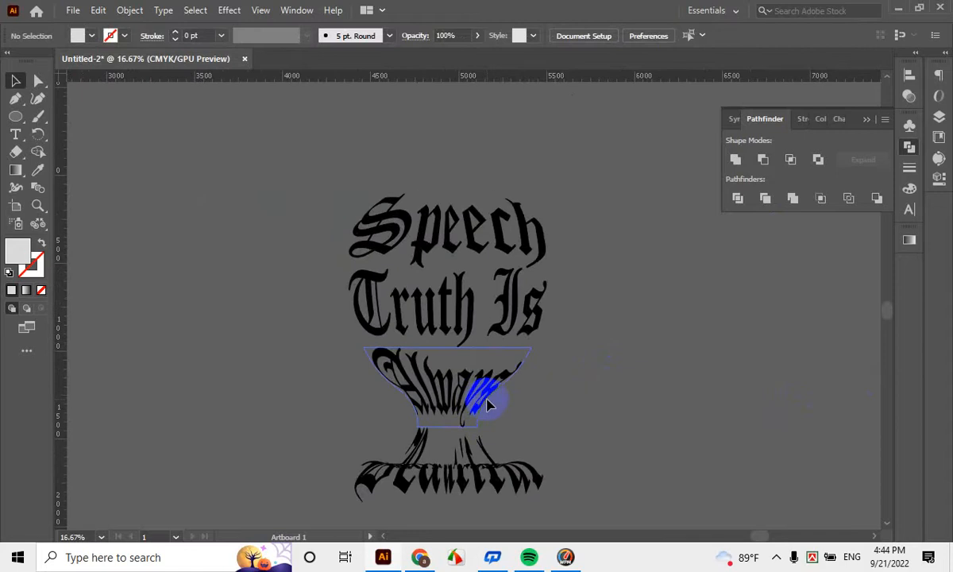
scroll(485, 394, up, 2)
scroll(521, 355, up, 1)
scroll(585, 362, down, 2)
drag(585, 362, 380, 255)
scroll(380, 249, up, 1)
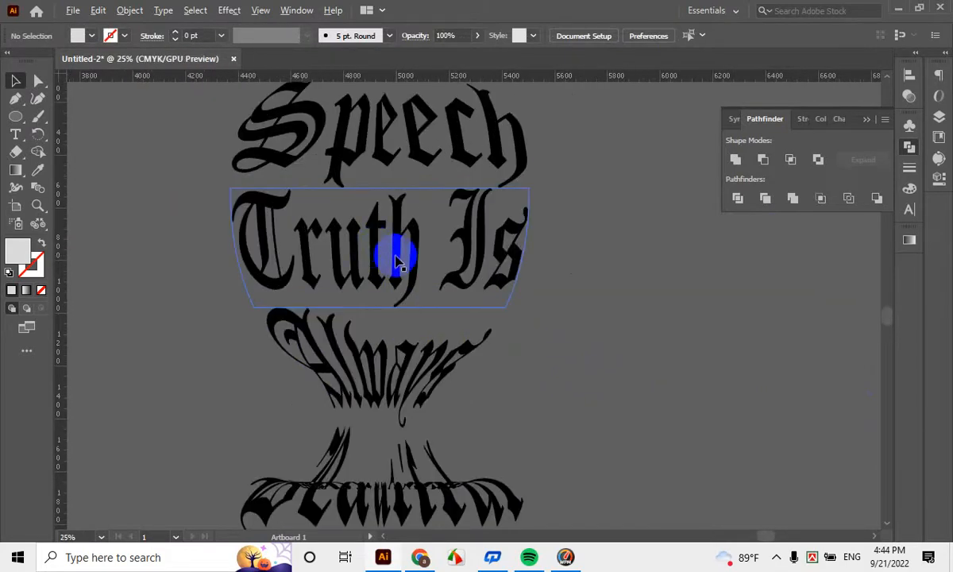
scroll(417, 262, down, 2)
drag(578, 400, 513, 364)
click(360, 221)
click(625, 341)
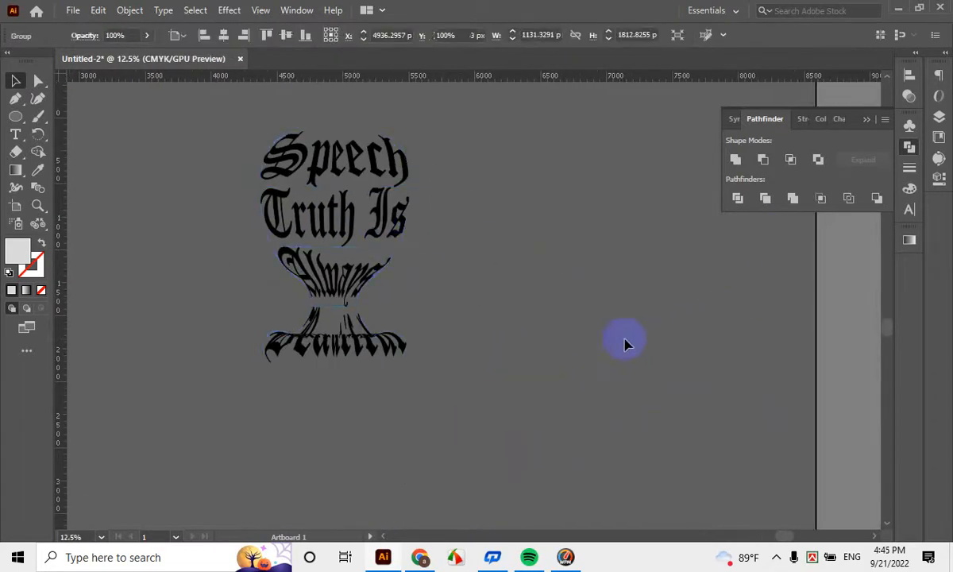
scroll(445, 401, up, 1)
click(340, 319)
click(621, 446)
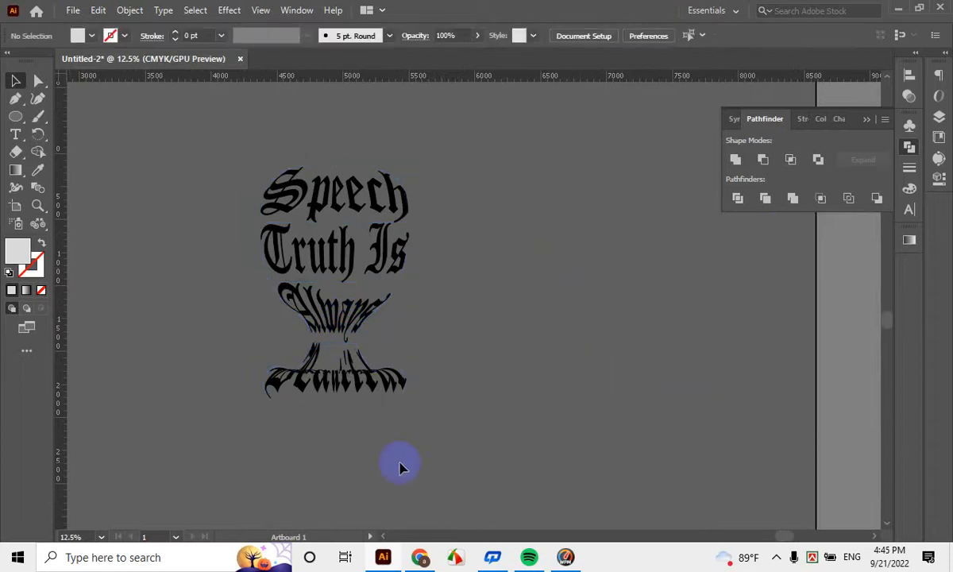
Switch to Chrome and search Google for "pi t shirt designs" in a new tab
click(418, 558)
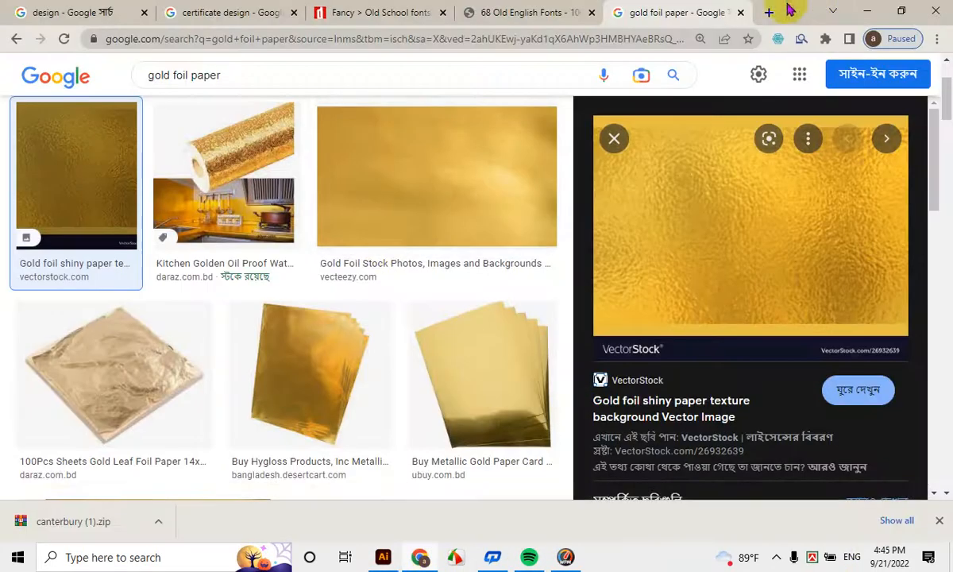
key(ctrl+t)
click(677, 37)
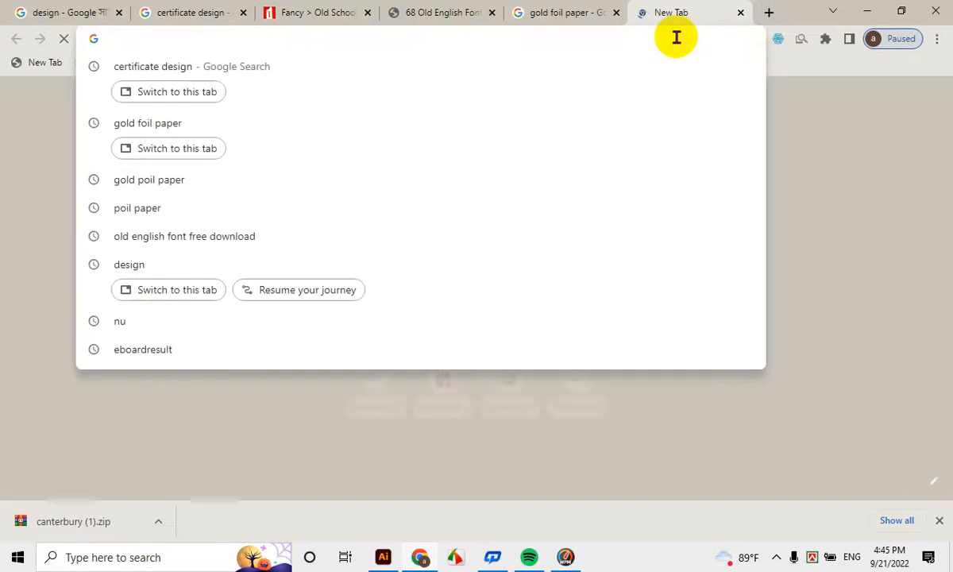
text(pai)
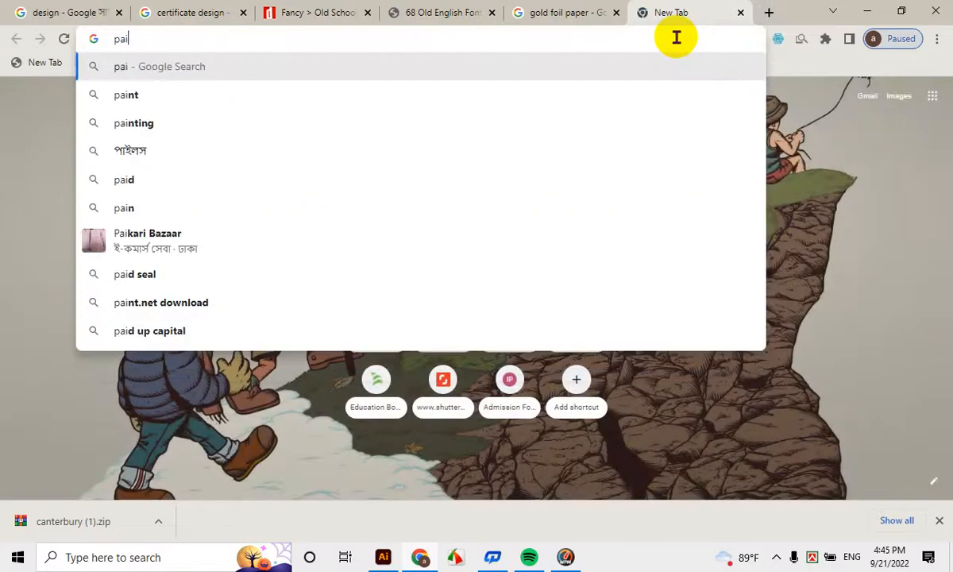
text( t)
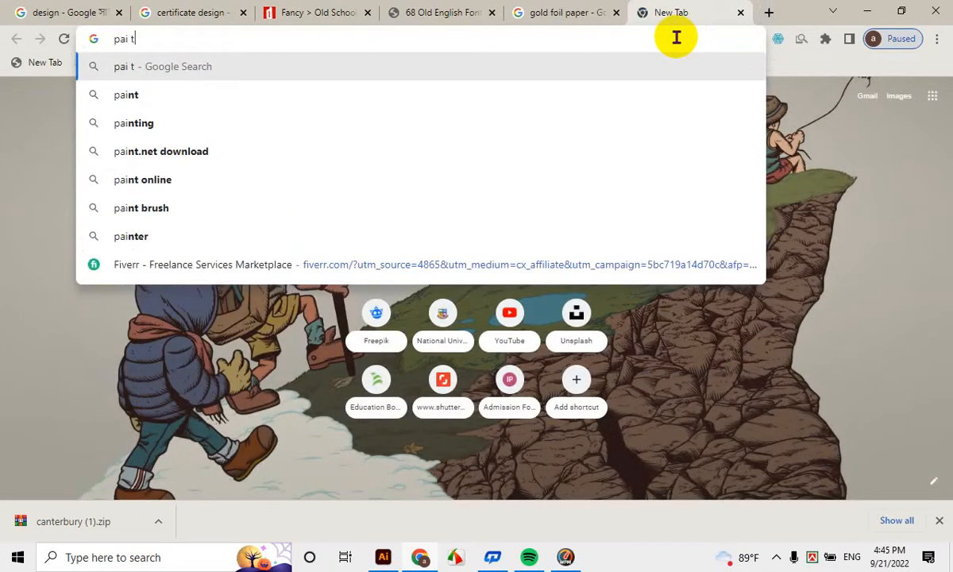
key(BackSpace)
key(BackSpace)
key(BackSpace)
key(BackSpace)
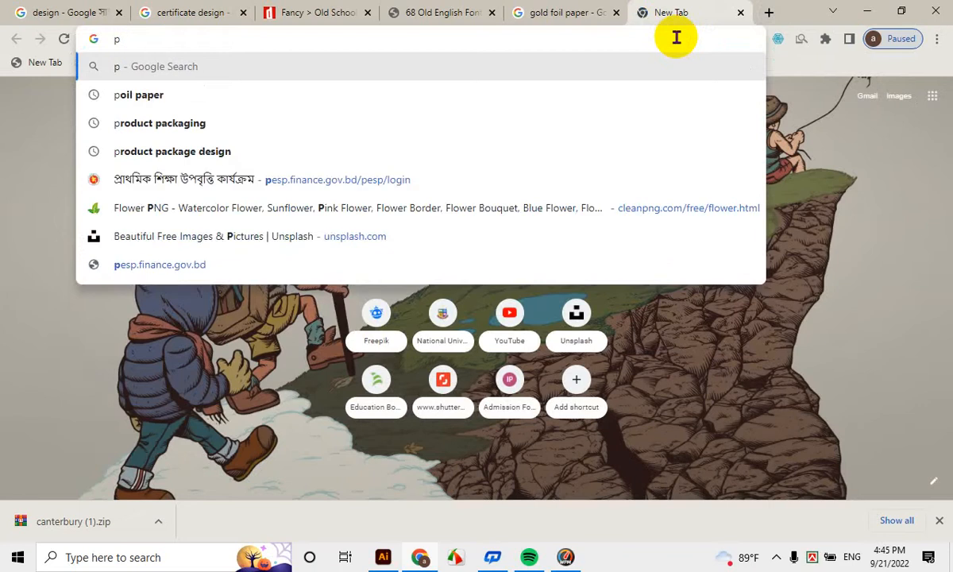
text(ie t)
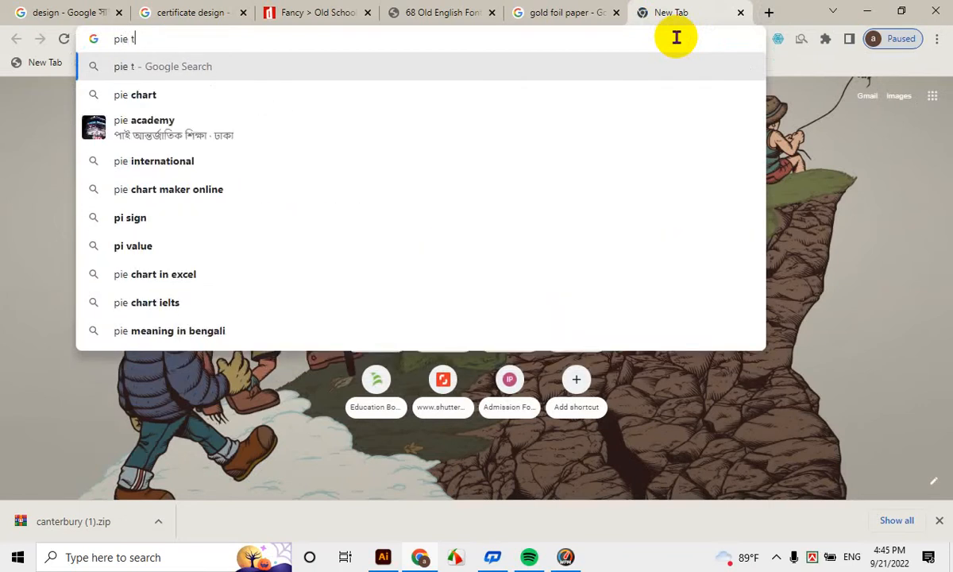
text(-shirt)
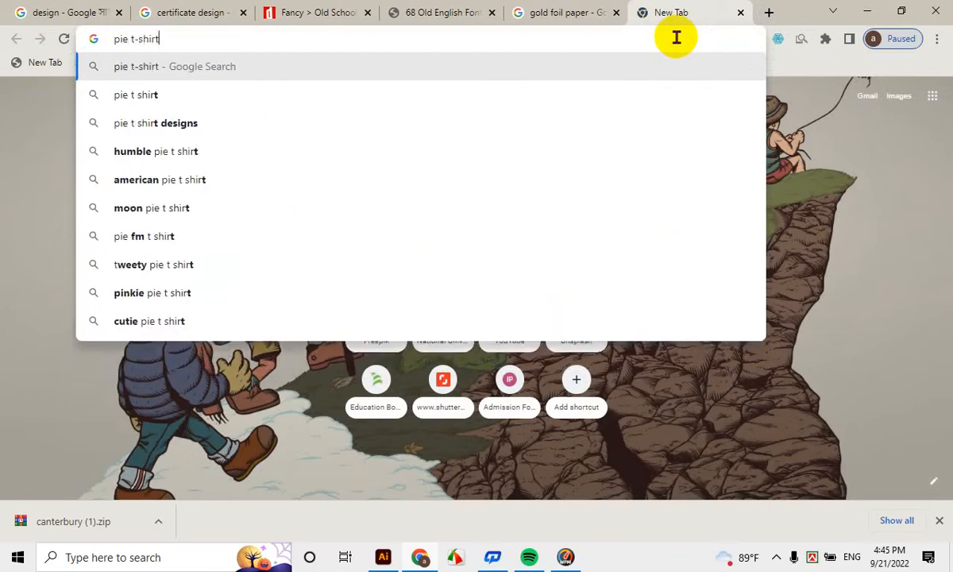
click(319, 181)
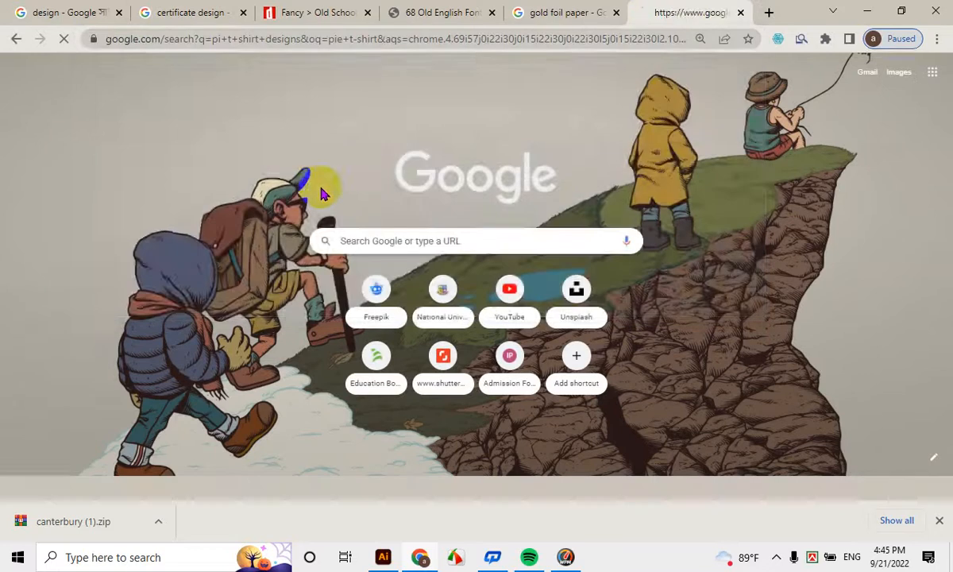
Preview the Vecteezy pi T-shirt design with circular digits, and show only the image results for the search
scroll(387, 296, down, 2)
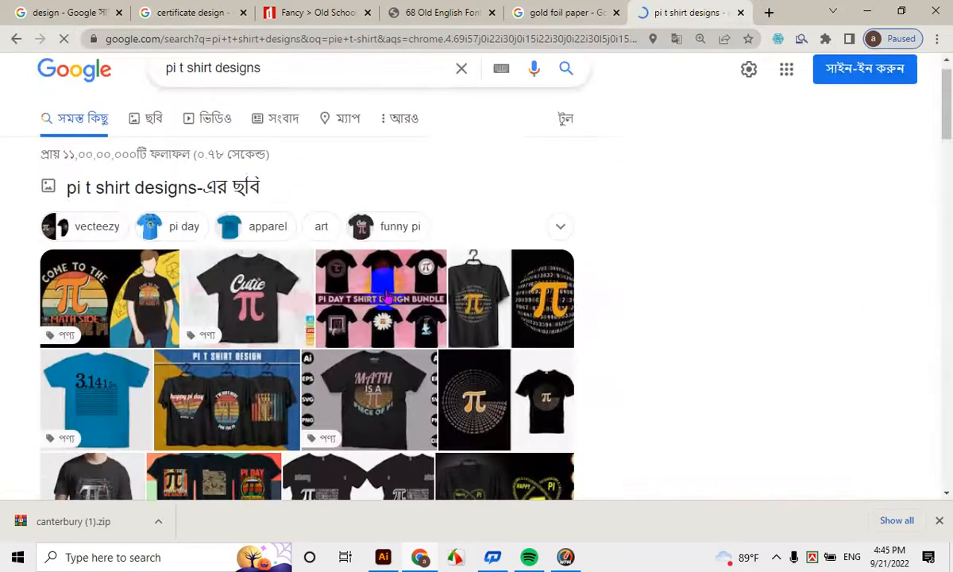
scroll(388, 296, down, 1)
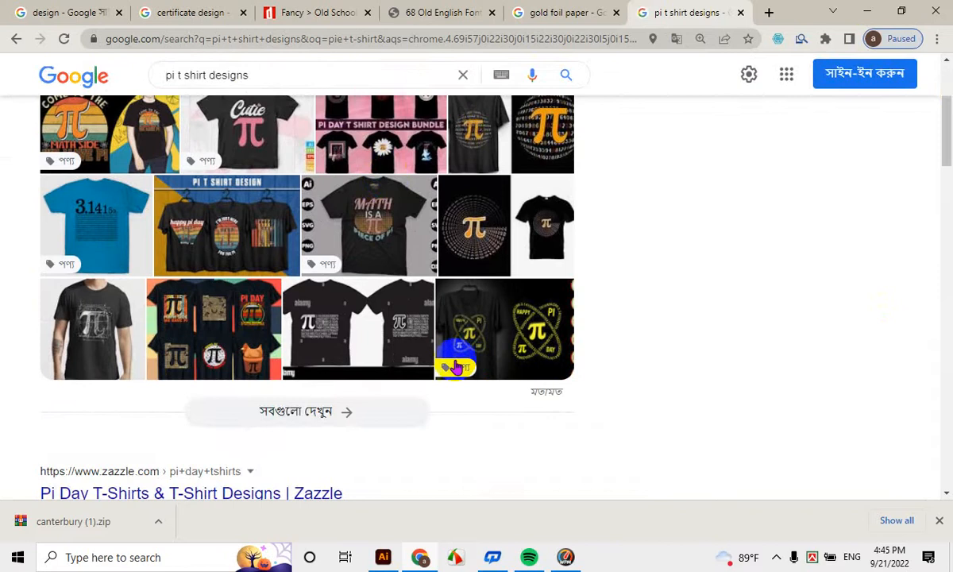
click(474, 227)
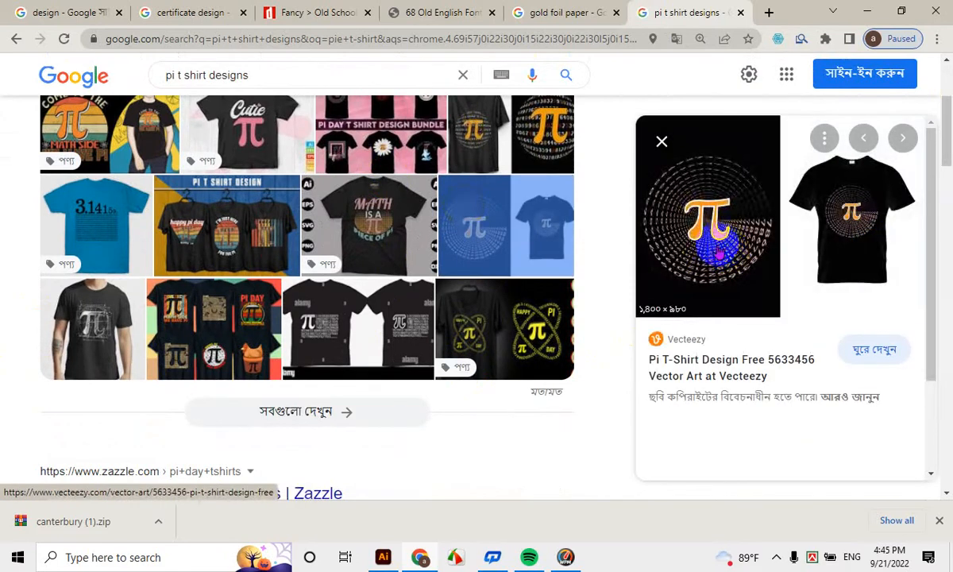
scroll(242, 267, up, 3)
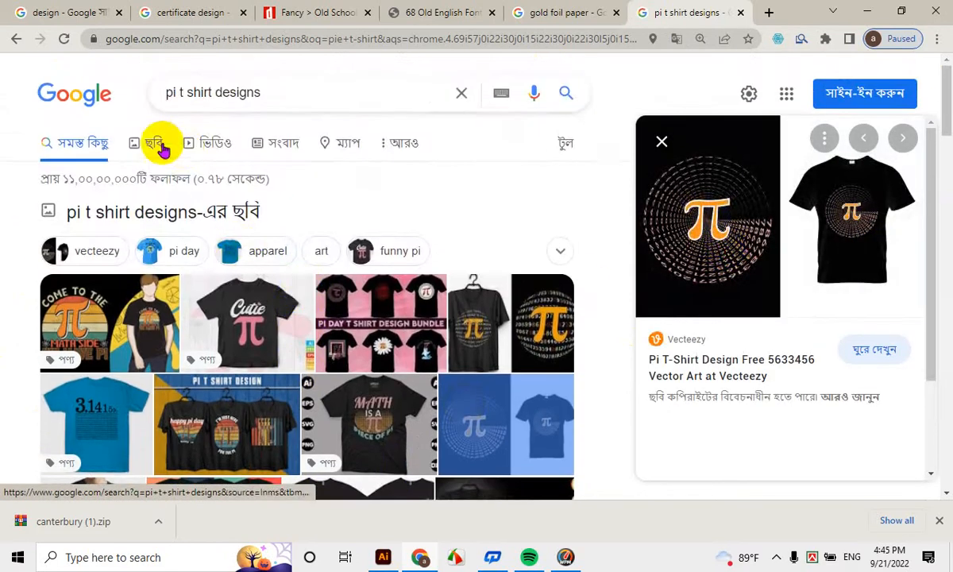
click(159, 147)
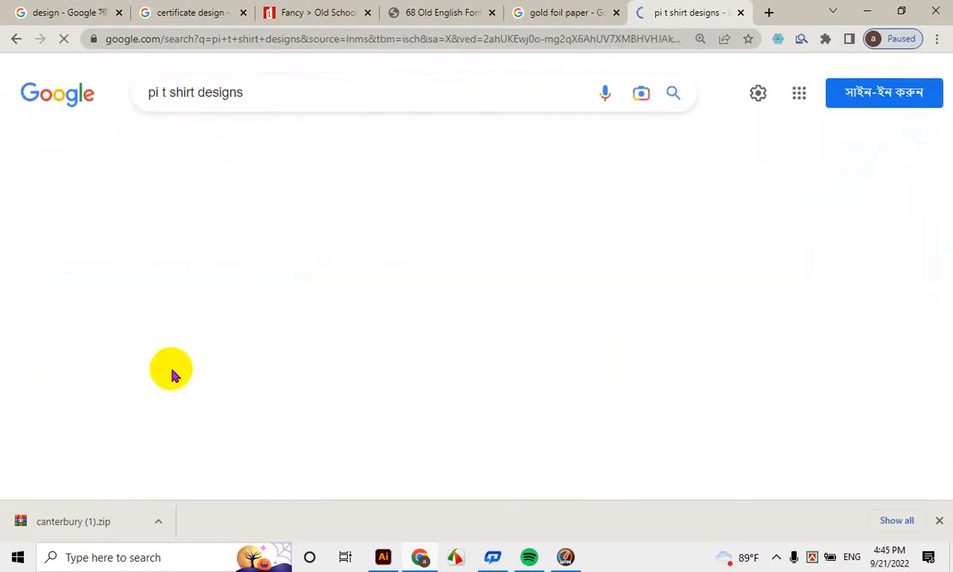
Examine the pi T-shirt images for examples of digits and text arranged around or inside shapes
scroll(83, 349, down, 1)
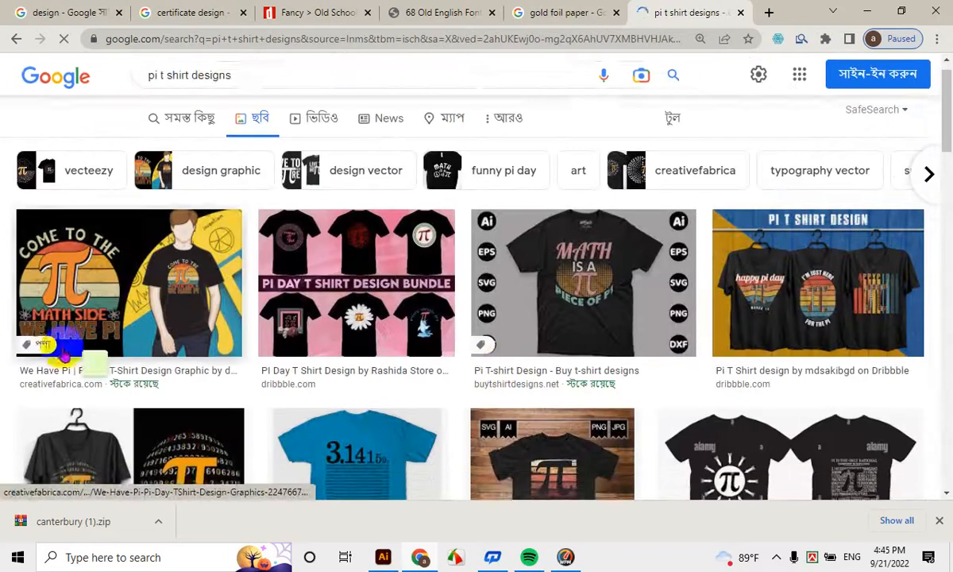
scroll(294, 362, down, 1)
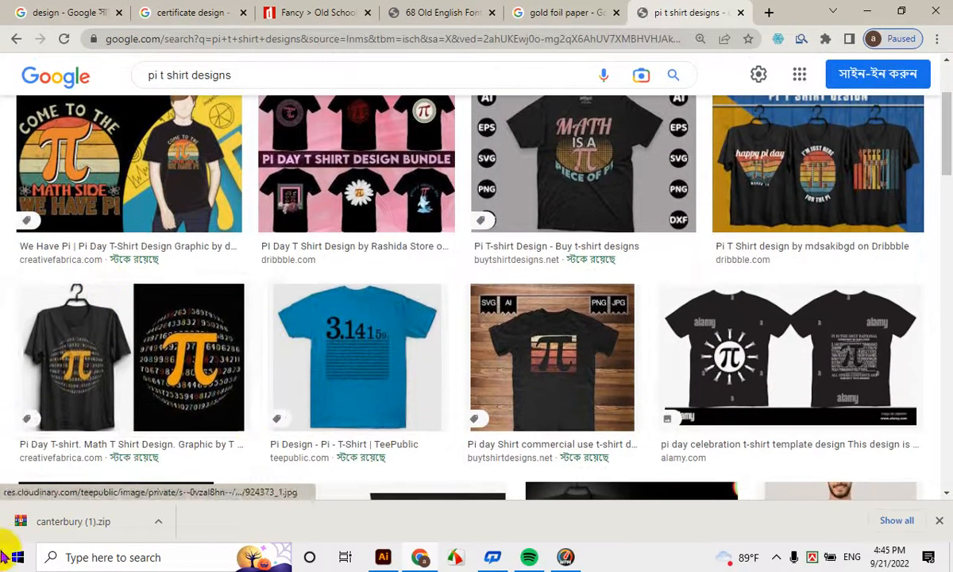
scroll(238, 326, down, 1)
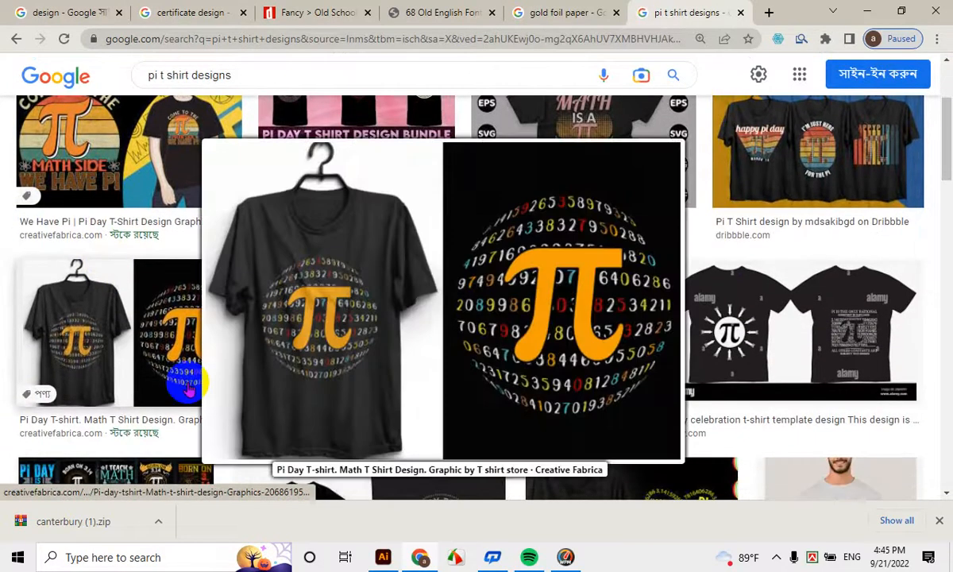
scroll(305, 311, down, 1)
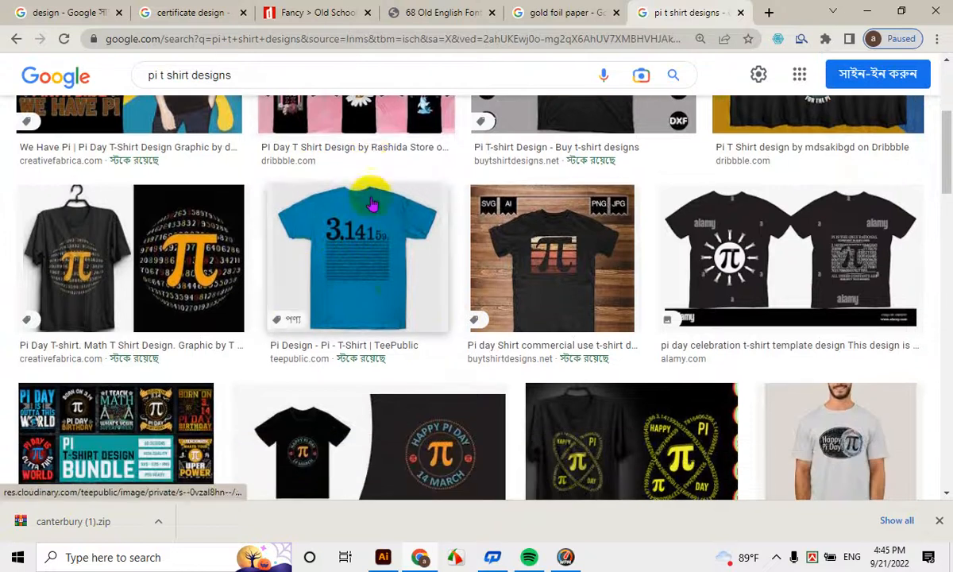
scroll(223, 247, down, 1)
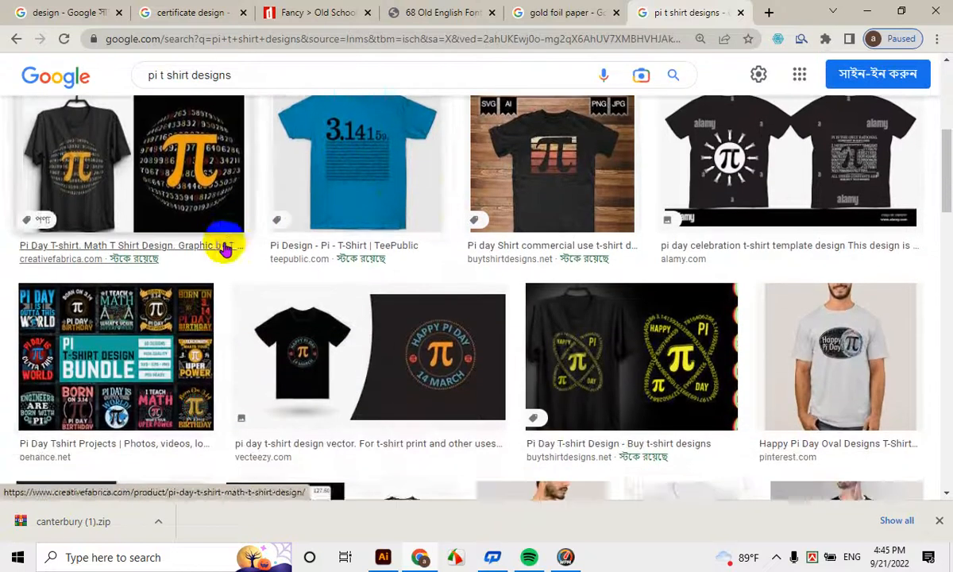
mouse_move(440, 288)
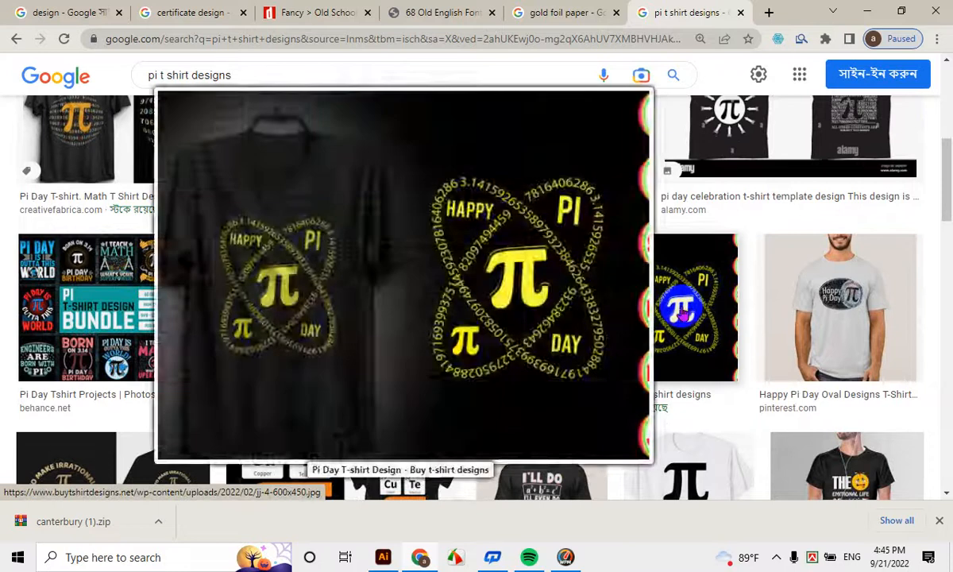
scroll(310, 338, down, 2)
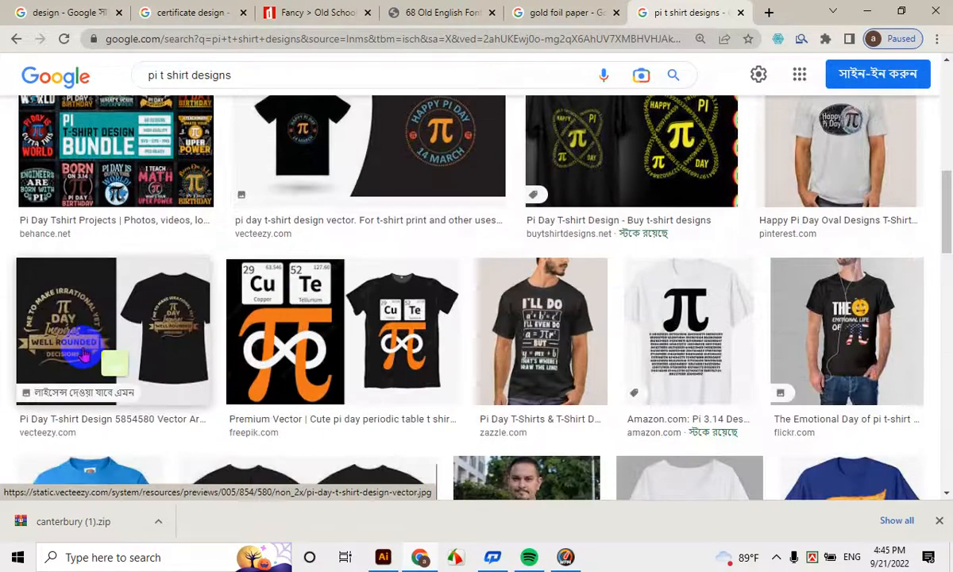
scroll(349, 334, down, 2)
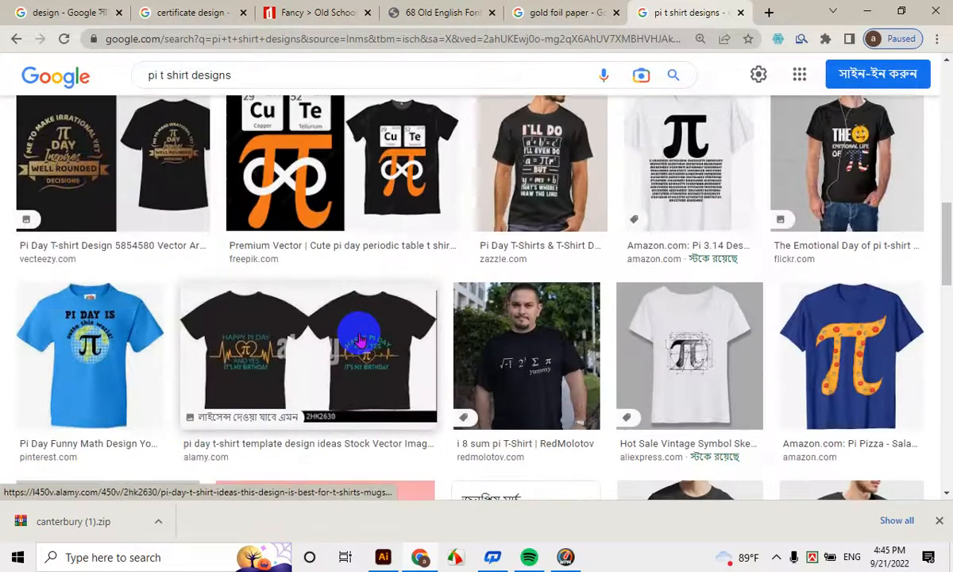
scroll(185, 336, down, 2)
scroll(267, 159, up, 3)
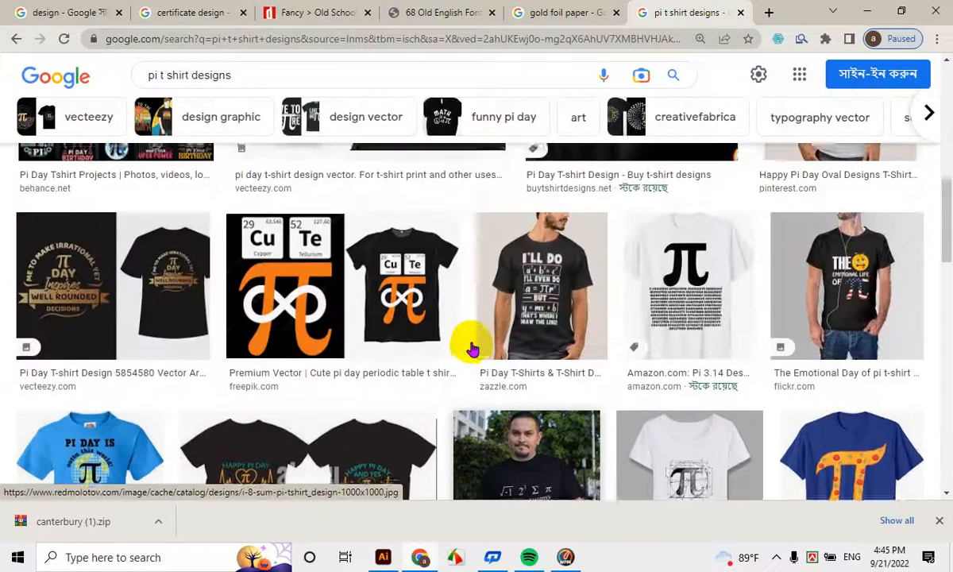
Switch back to Illustrator and expand the object and fill of the whole goblet lettering group
scroll(473, 349, up, 10)
click(868, 11)
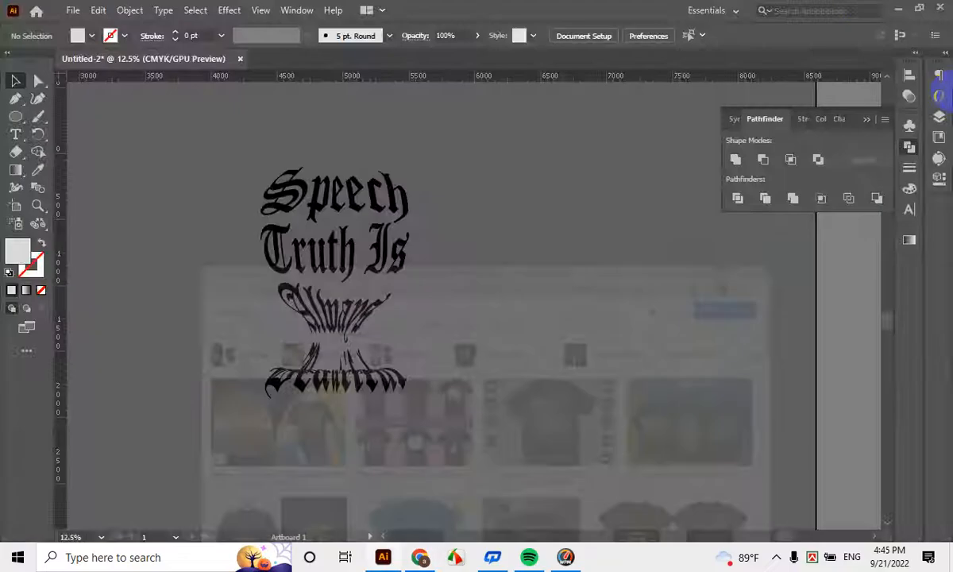
scroll(339, 260, up, 3)
scroll(338, 259, down, 2)
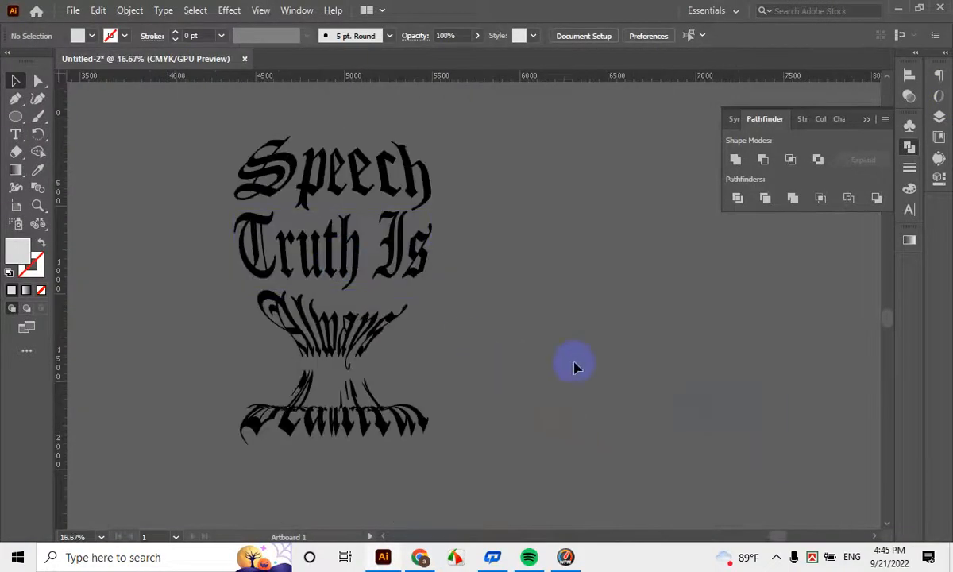
drag(203, 503, 294, 292)
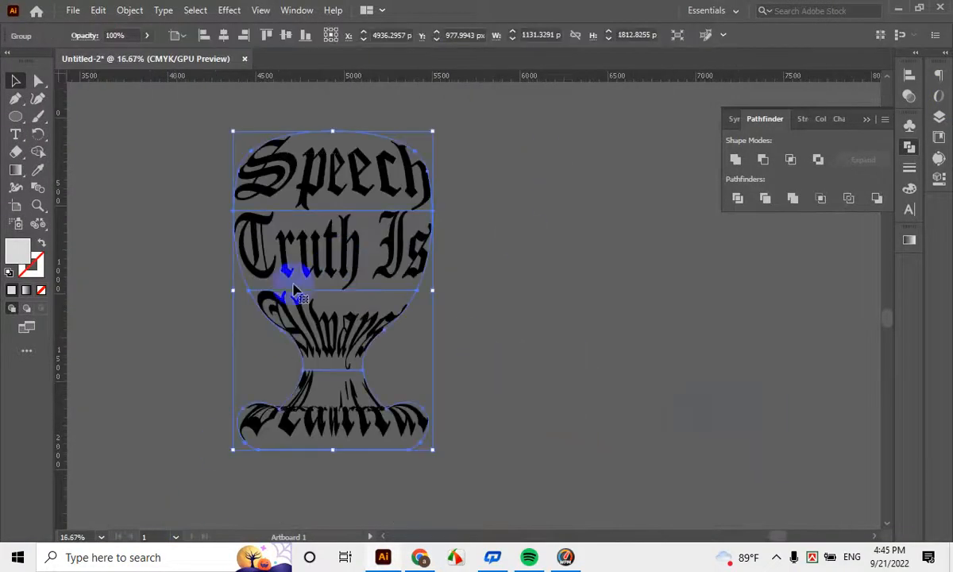
click(129, 9)
click(228, 185)
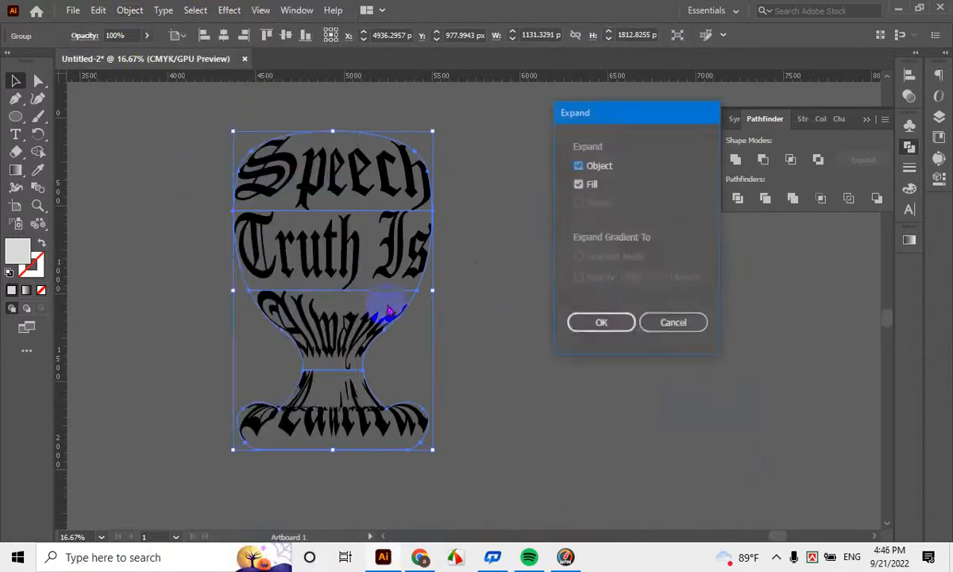
click(596, 324)
click(495, 527)
Move the whole expanded goblet lettering beside the white artboard, beneath the red Computer Park sample
scroll(294, 379, up, 1)
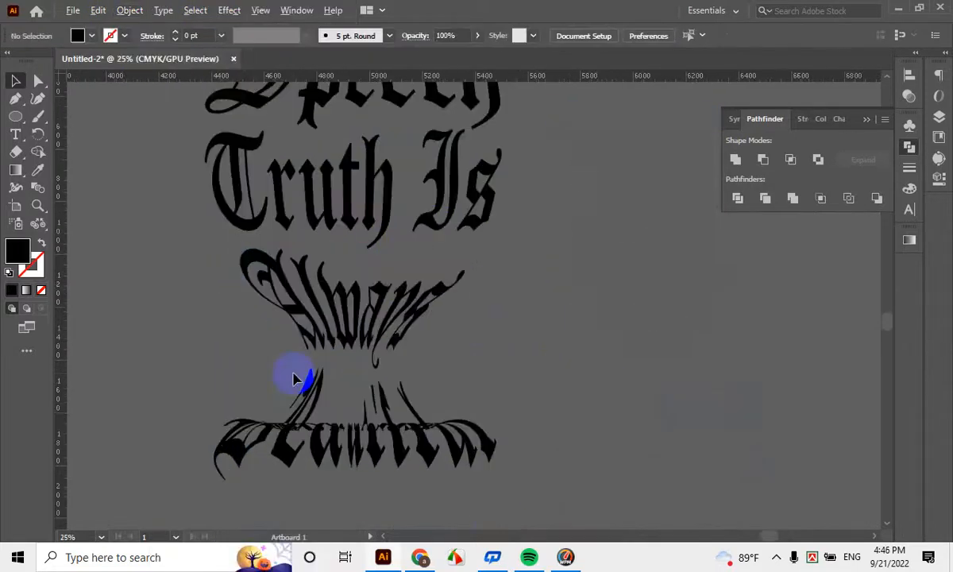
drag(523, 296, 417, 345)
scroll(418, 345, down, 2)
drag(244, 211, 640, 526)
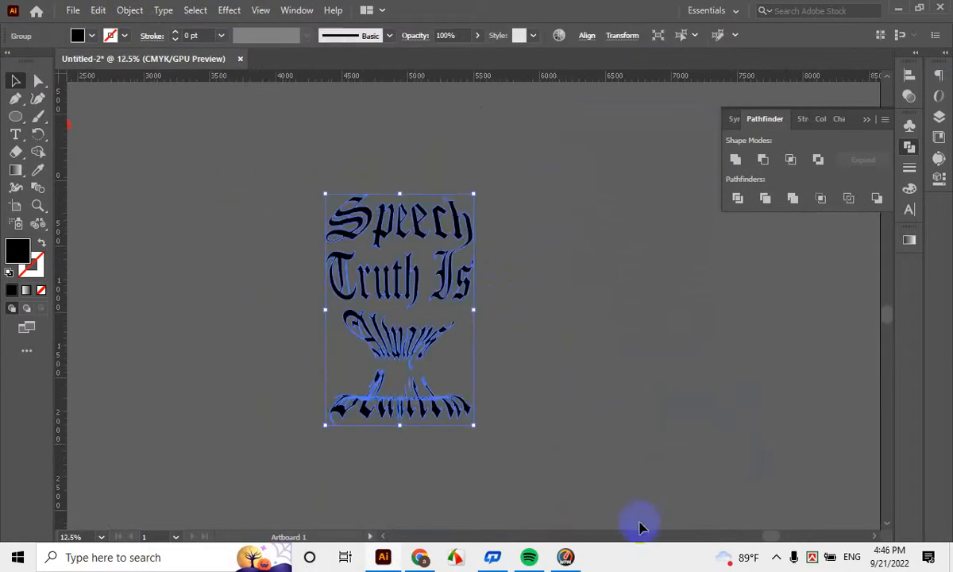
click(568, 348)
scroll(428, 357, down, 1)
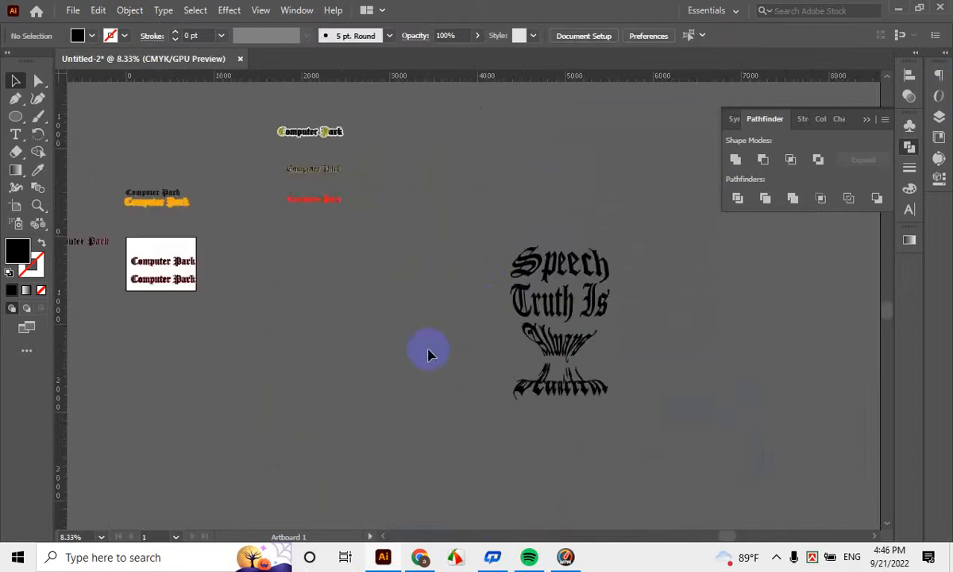
scroll(437, 349, up, 2)
drag(443, 349, 615, 455)
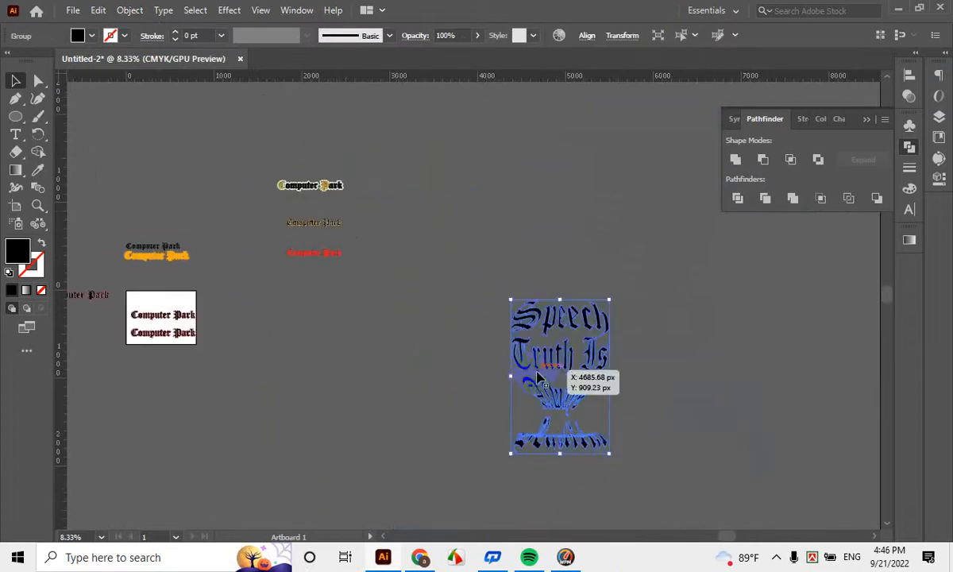
drag(540, 378, 267, 371)
click(367, 356)
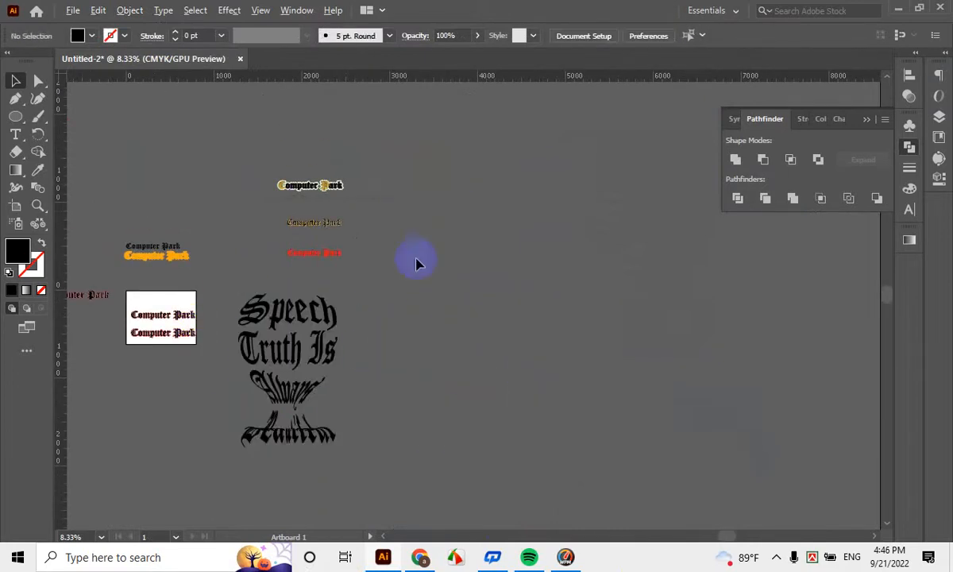
Delete the stray leftover object in the empty canvas area beyond the Computer Park samples
drag(466, 248, 476, 278)
key(Delete)
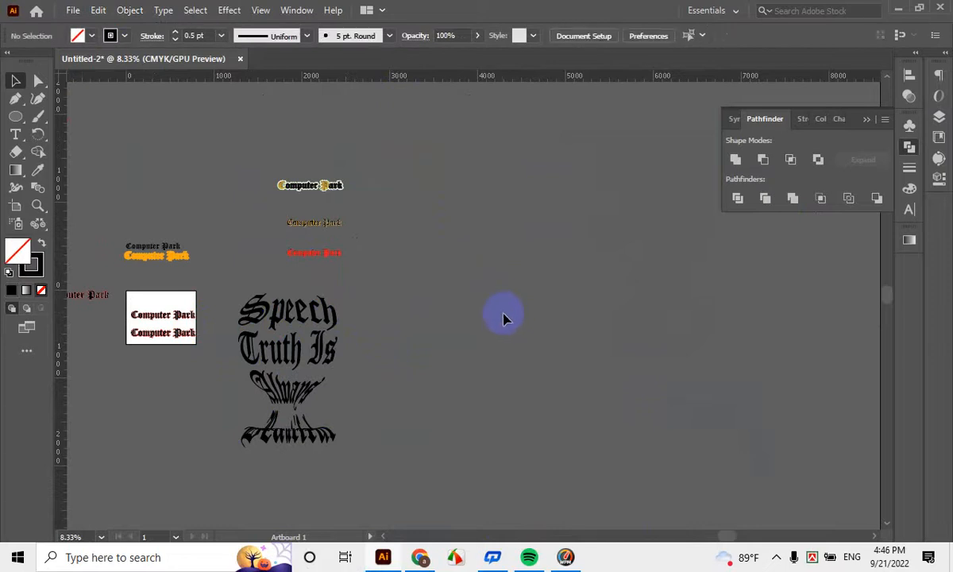
Move the black Computer Park layer off its red backing onto the artboard, above the two existing Computer Park samples
drag(364, 273, 495, 271)
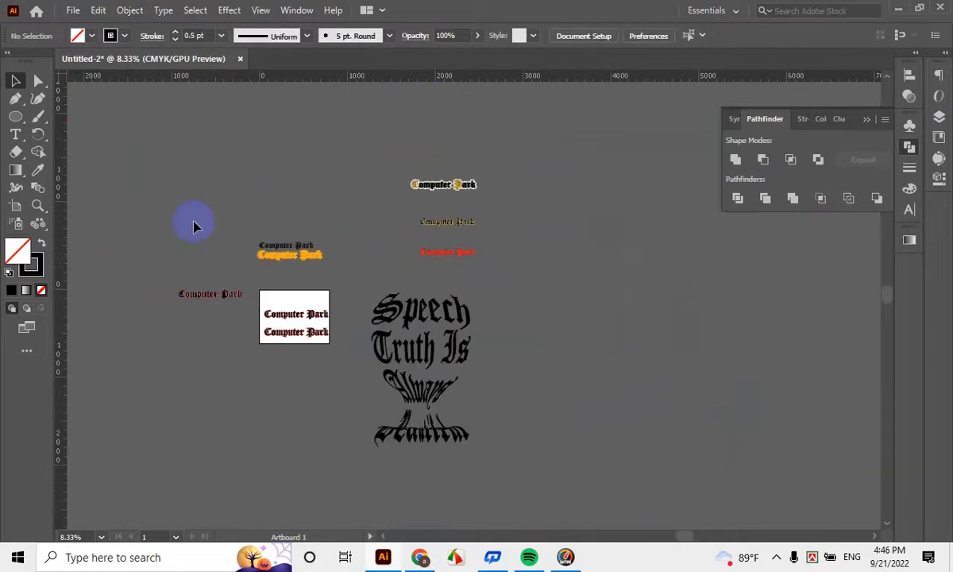
scroll(214, 301, up, 1)
drag(226, 305, 356, 302)
click(411, 241)
scroll(411, 240, down, 2)
scroll(540, 475, up, 2)
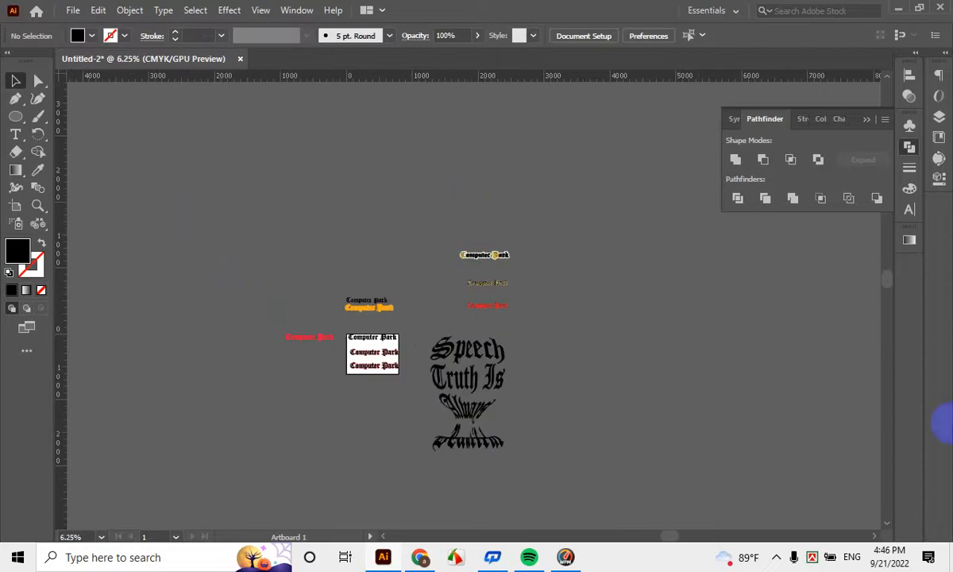